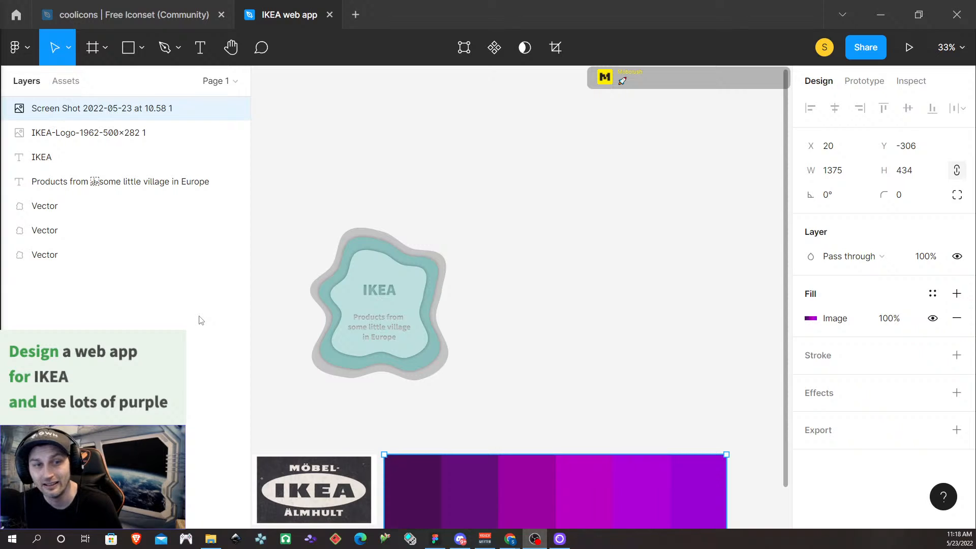
# Step: Move the IKEA logo image slightly away from the purple palette, to X -547, Y -306
pyautogui.scroll(-2, 443, 317)
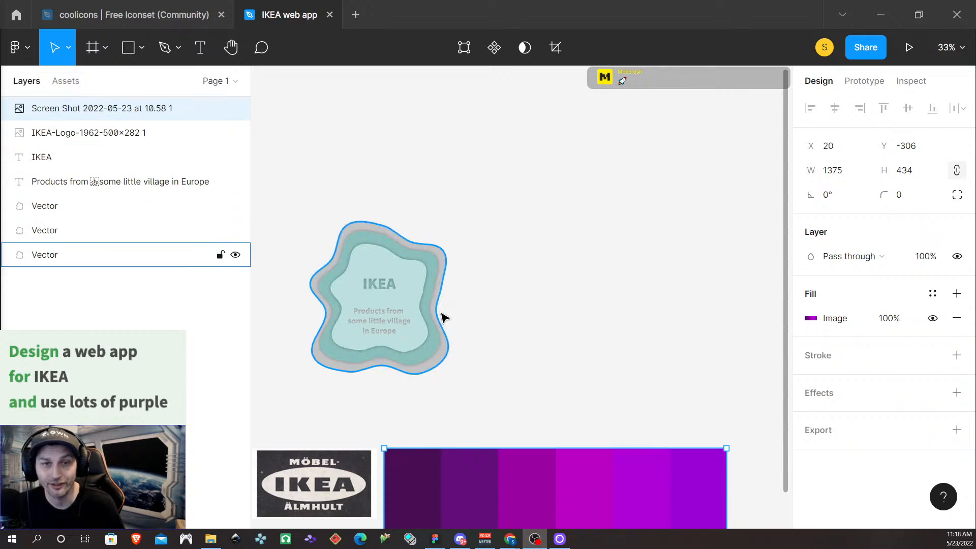
pyautogui.scroll(-2, 430, 338)
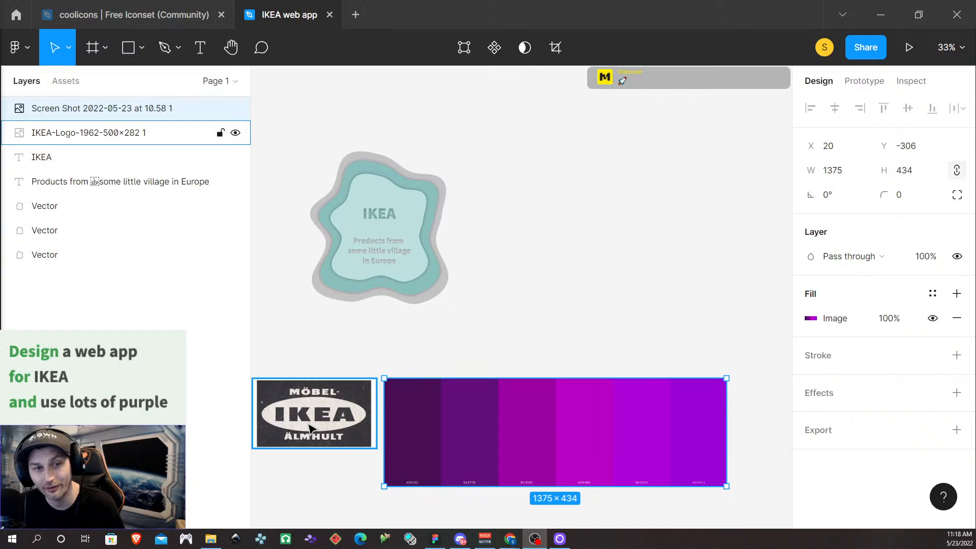
pyautogui.moveTo(304, 418)
pyautogui.mouseDown()
pyautogui.moveTo(440, 417)
pyautogui.moveTo(306, 379)
pyautogui.moveTo(295, 415)
pyautogui.mouseUp()
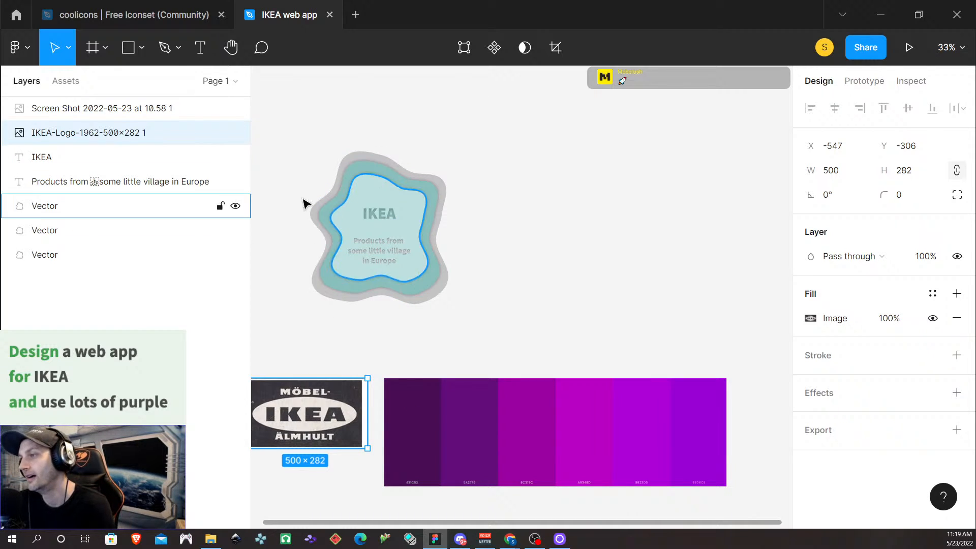
# Step: Examine the layered teal badge with its IKEA heading and tagline up close
pyautogui.scroll(5, 346, 251)
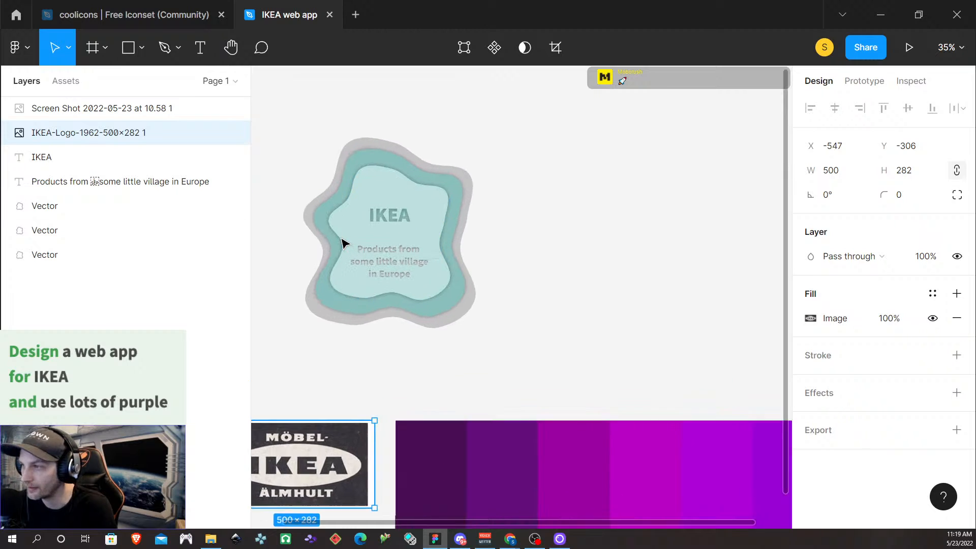
pyautogui.scroll(4, 326, 214)
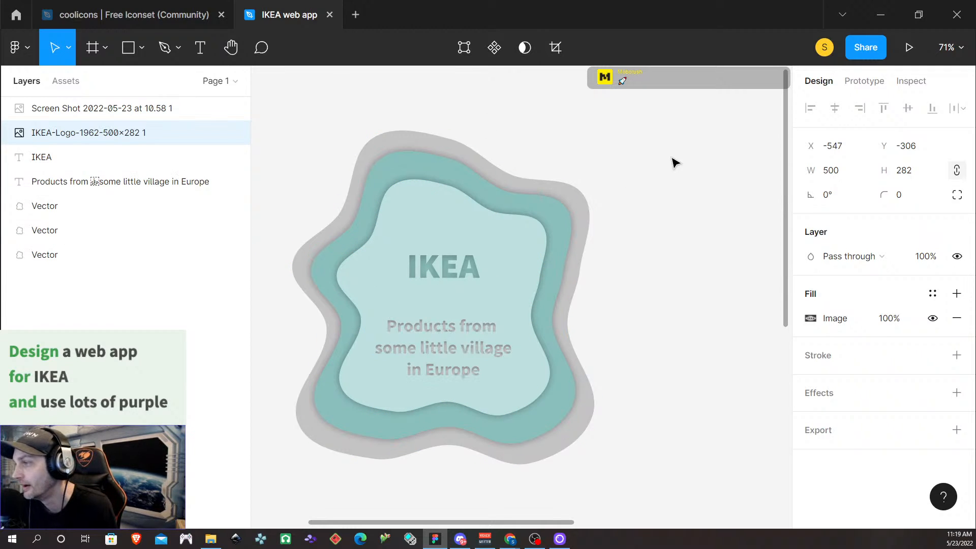
pyautogui.scroll(-3, 618, 267)
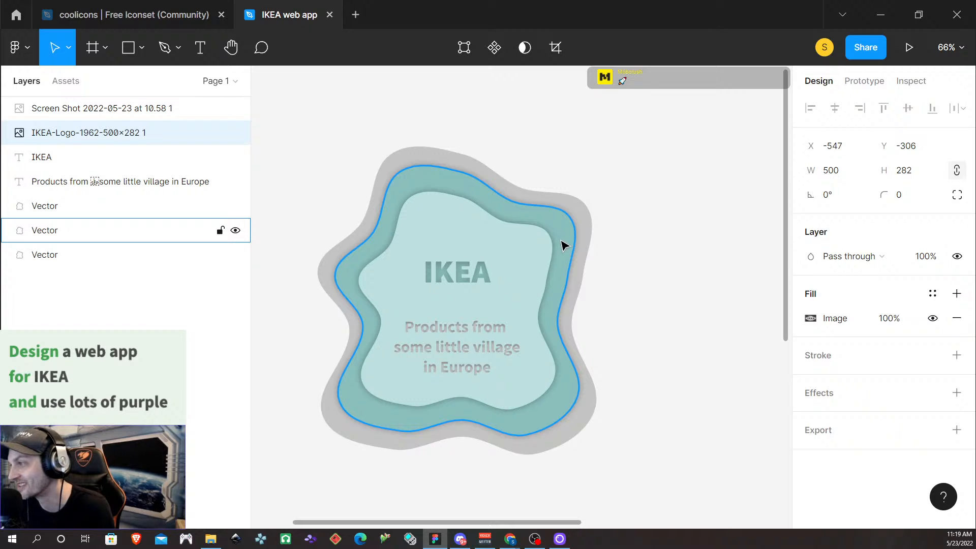
pyautogui.scroll(5, 496, 384)
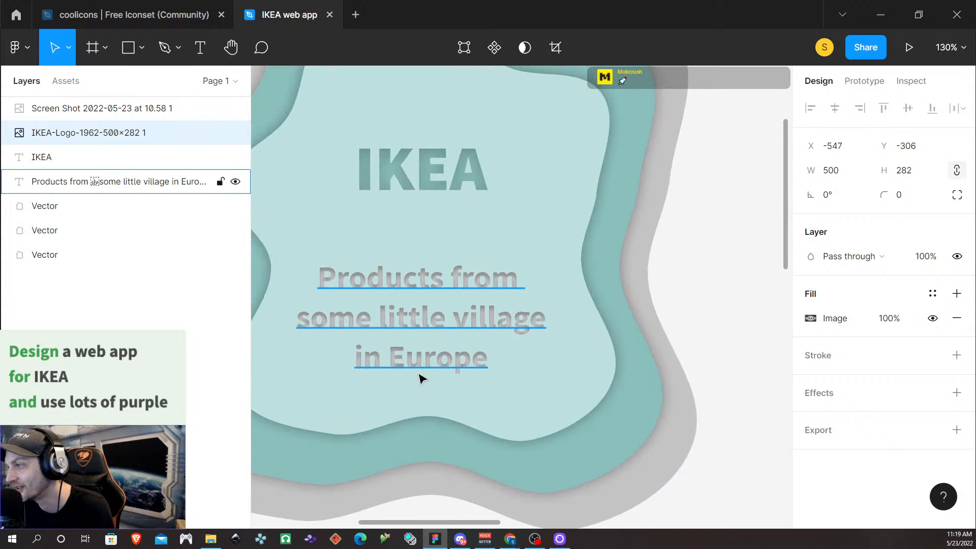
pyautogui.scroll(1, 403, 374)
pyautogui.hscroll(-2, 403, 375)
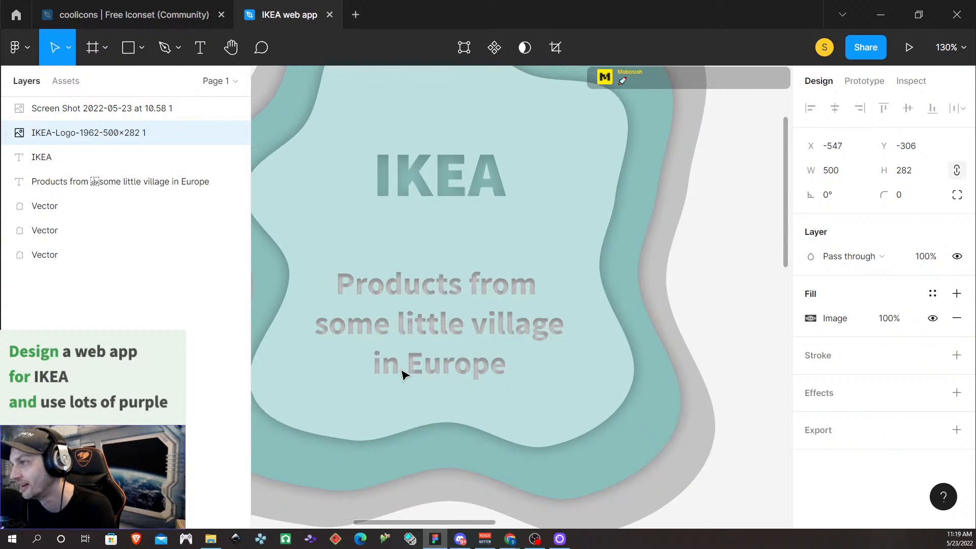
pyautogui.hscroll(-8, 402, 374)
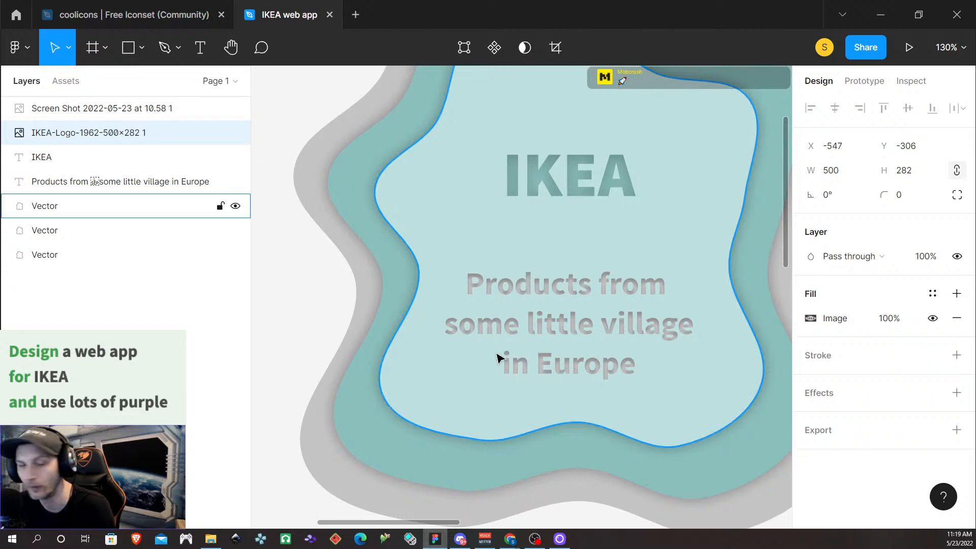
pyautogui.scroll(-8, 486, 359)
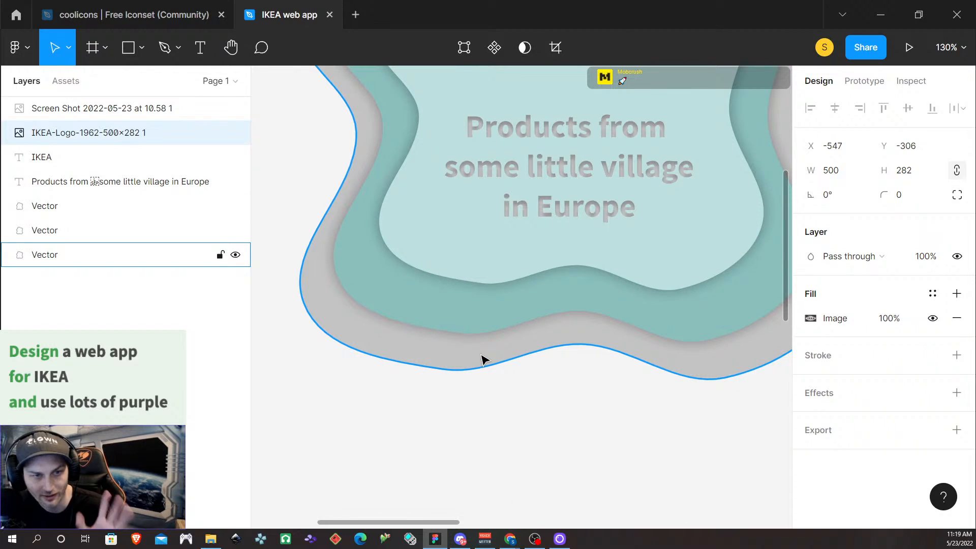
# Step: Examine the IKEA logo image and the swatches and hex codes of the purple colour palette
pyautogui.scroll(-12, 545, 370)
pyautogui.scroll(-5, 534, 361)
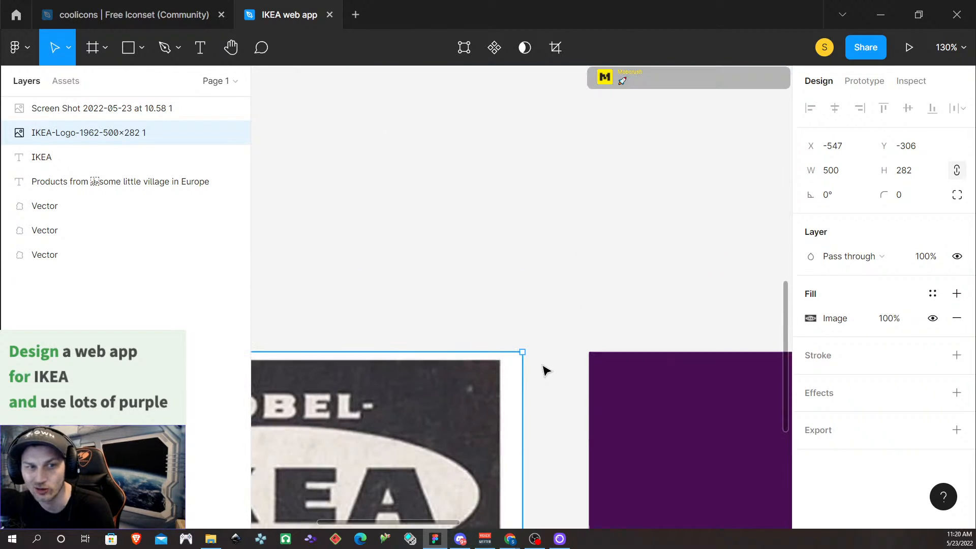
pyautogui.hscroll(3, 508, 348)
pyautogui.scroll(-5, 490, 343)
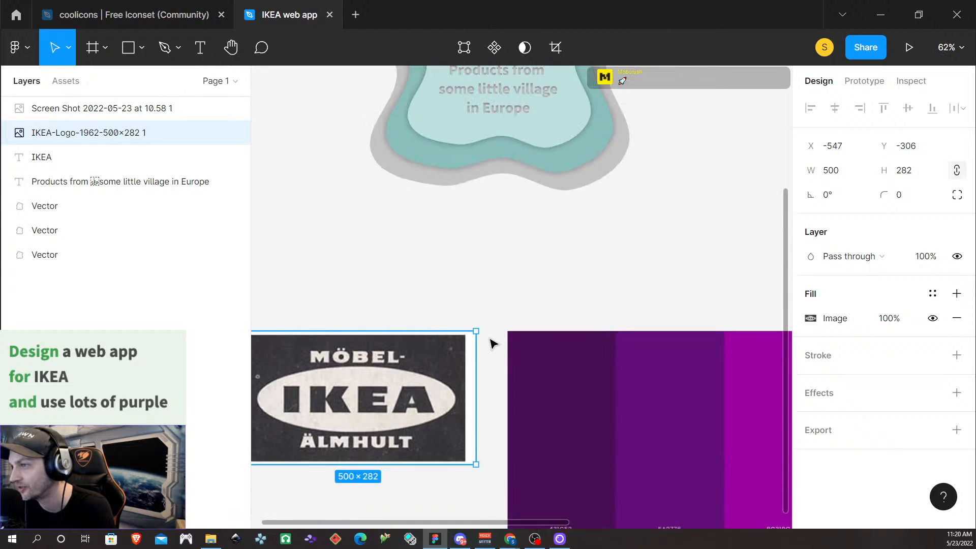
pyautogui.scroll(-5, 492, 343)
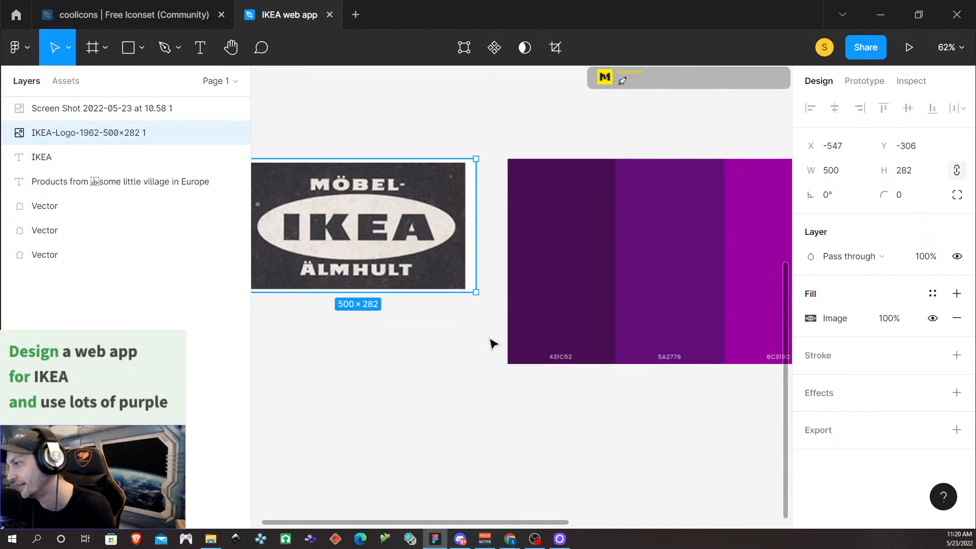
pyautogui.scroll(-2, 492, 344)
pyautogui.hscroll(8, 491, 343)
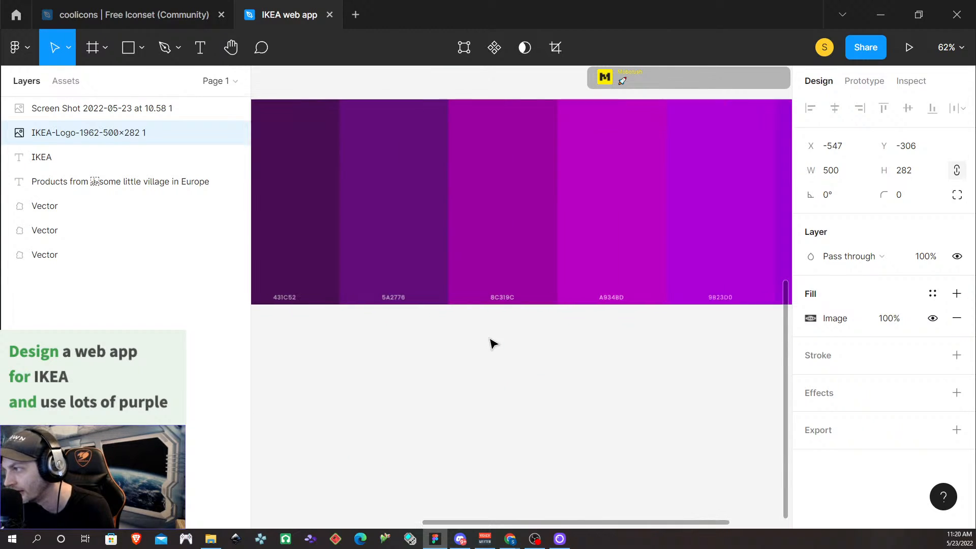
pyautogui.hscroll(6, 492, 344)
pyautogui.scroll(-3, 492, 344)
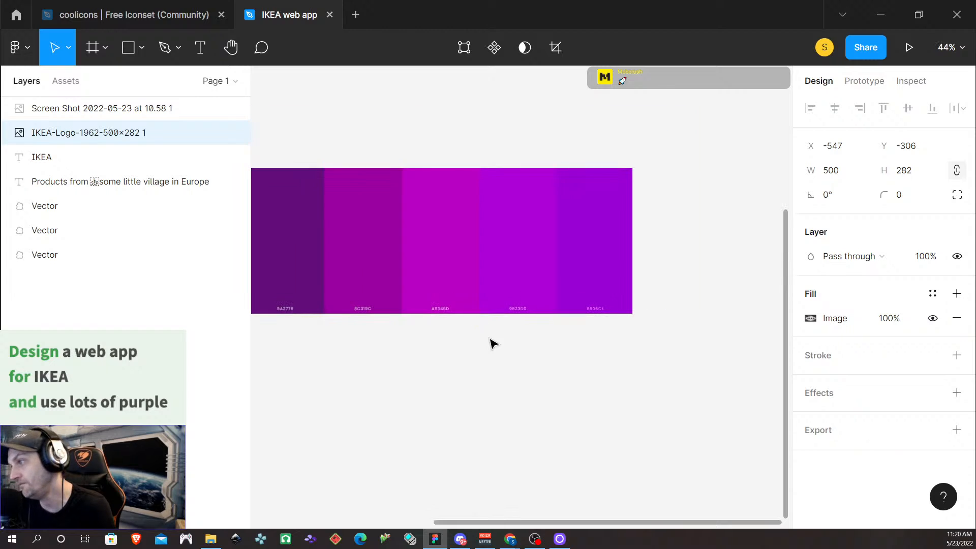
pyautogui.hscroll(-4, 492, 344)
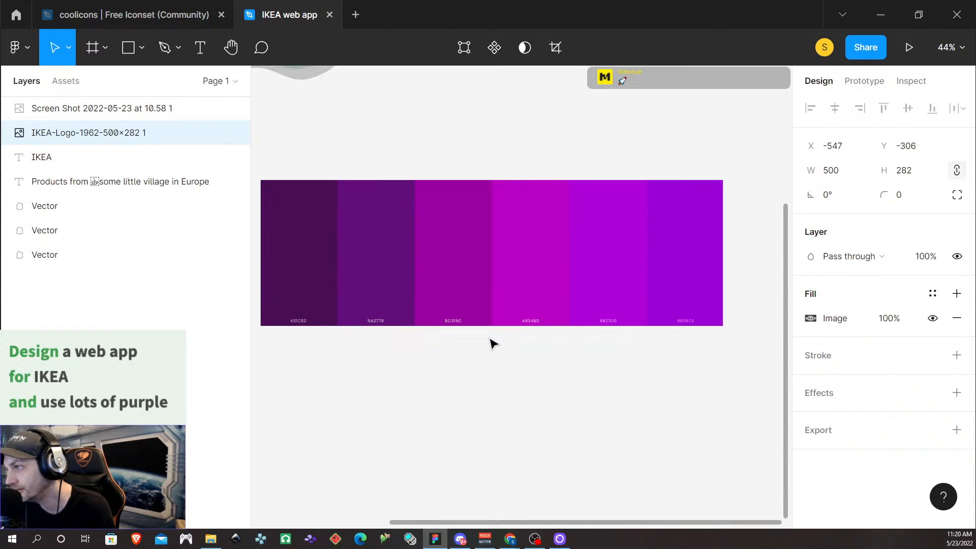
pyautogui.hscroll(1, 492, 343)
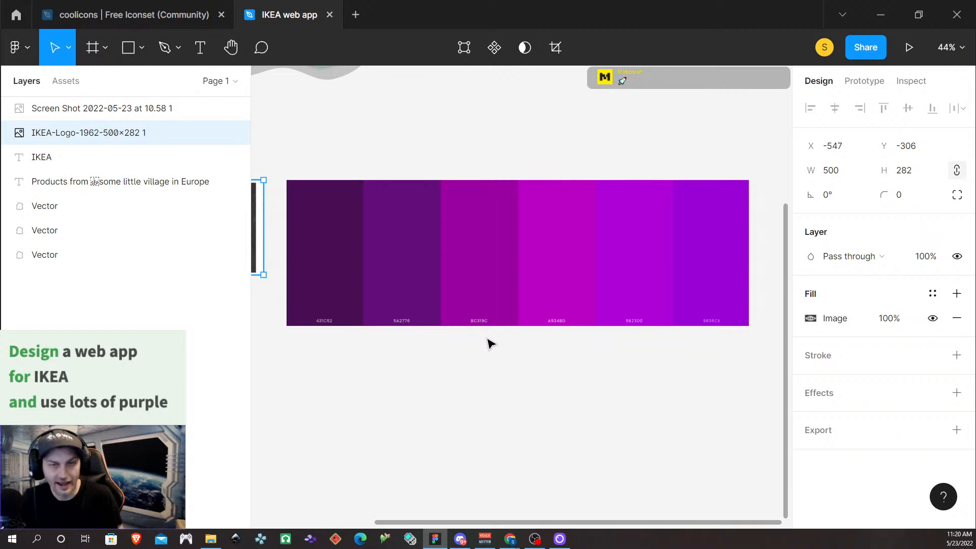
pyautogui.scroll(-5, 453, 339)
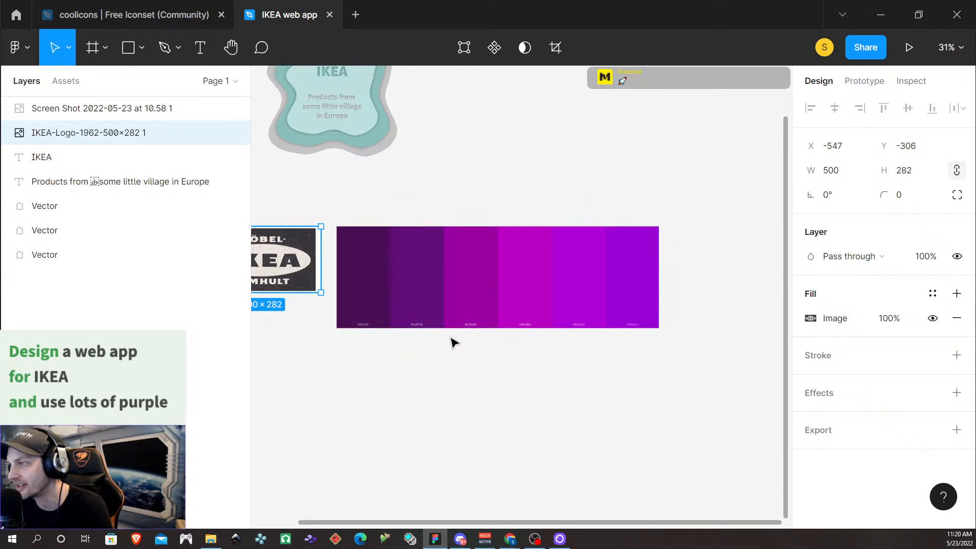
pyautogui.hscroll(-2, 388, 316)
pyautogui.hscroll(-3, 388, 316)
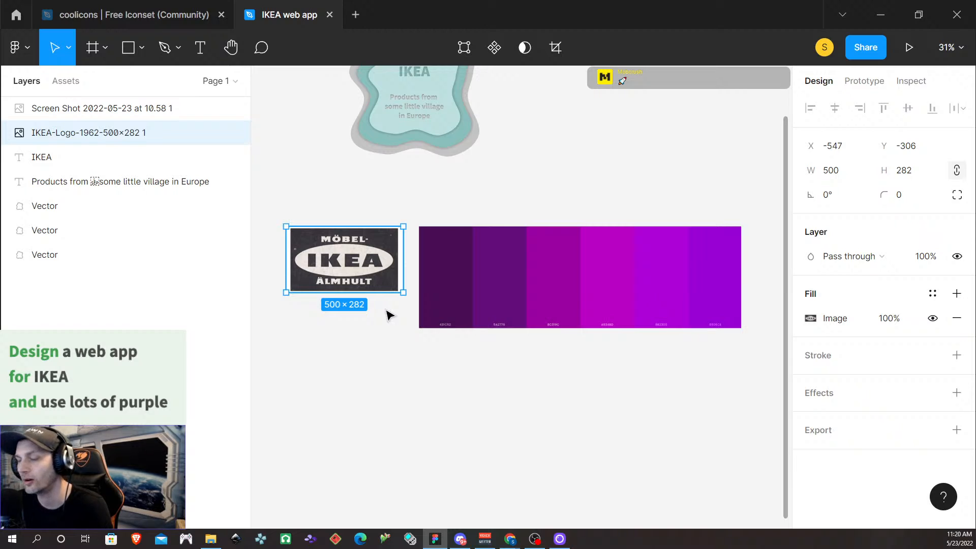
pyautogui.scroll(-1, 388, 315)
pyautogui.scroll(2, 388, 315)
pyautogui.scroll(-2, 388, 315)
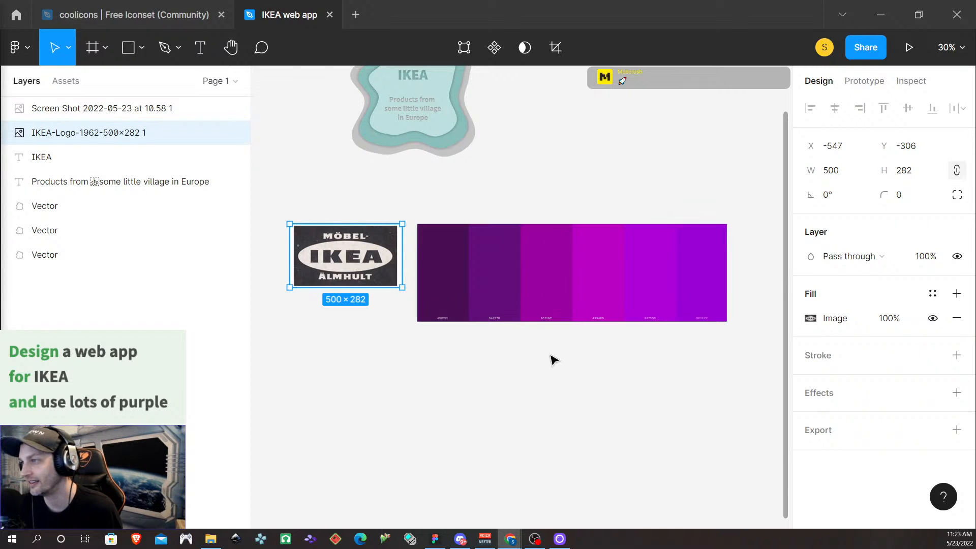
pyautogui.scroll(3, 502, 341)
pyautogui.scroll(-1, 504, 343)
pyautogui.scroll(1, 504, 343)
pyautogui.scroll(-4, 504, 343)
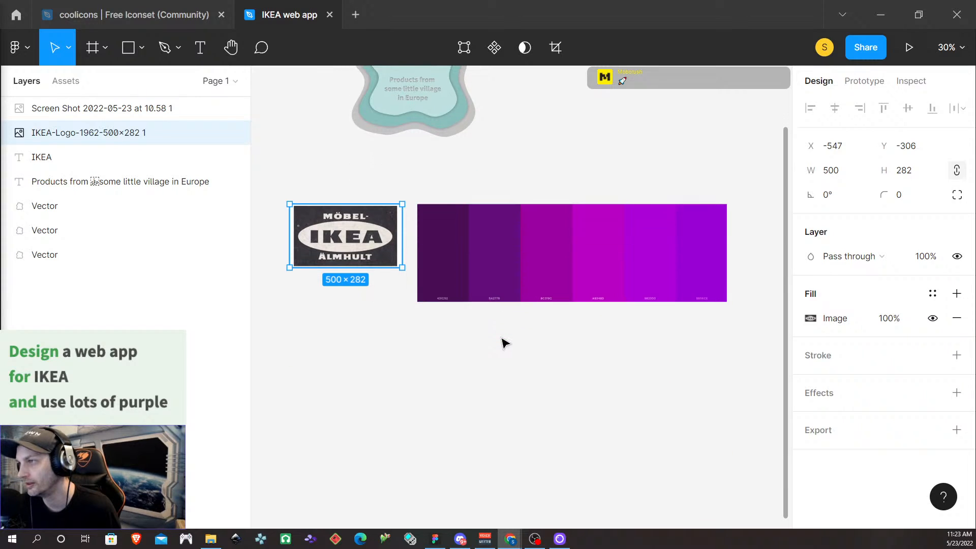
# Step: Add a text layer reading "Mr Eaves XL" on the empty canvas below the logo image
pyautogui.scroll(-2, 504, 343)
pyautogui.click(201, 47)
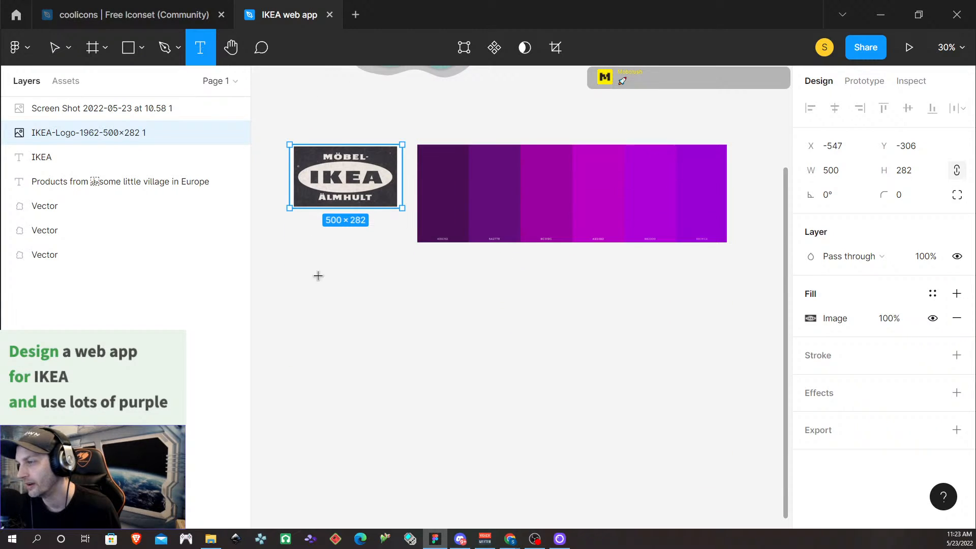
pyautogui.click(330, 321)
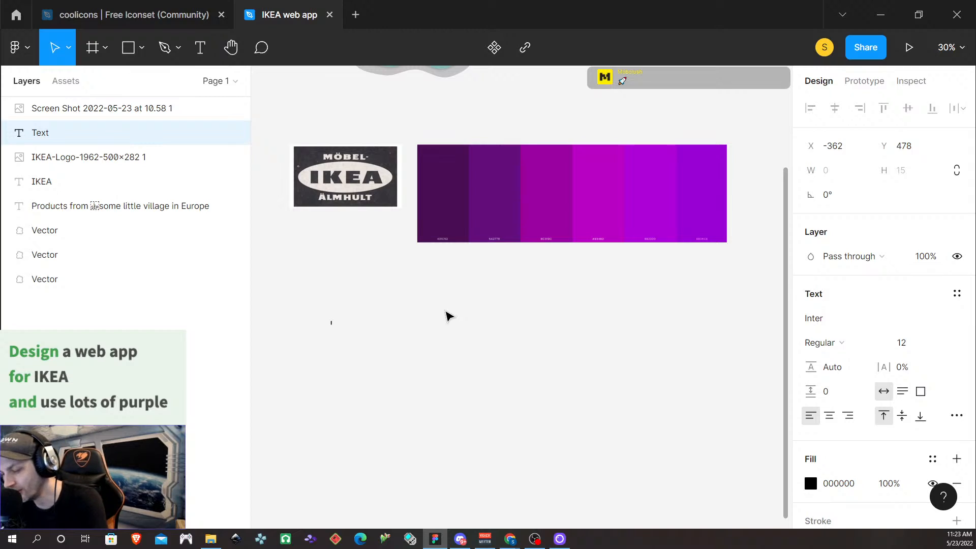
pyautogui.write('M')
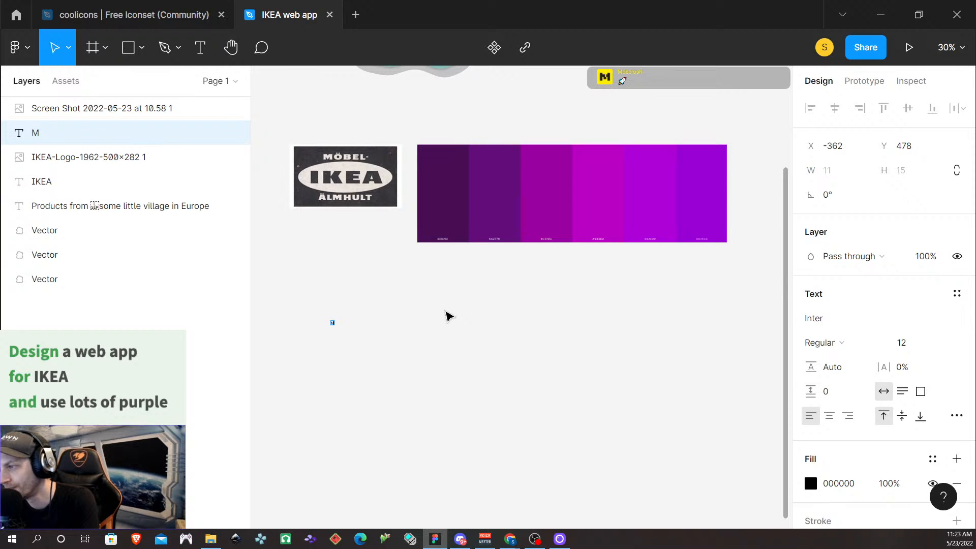
pyautogui.write('r Eaves')
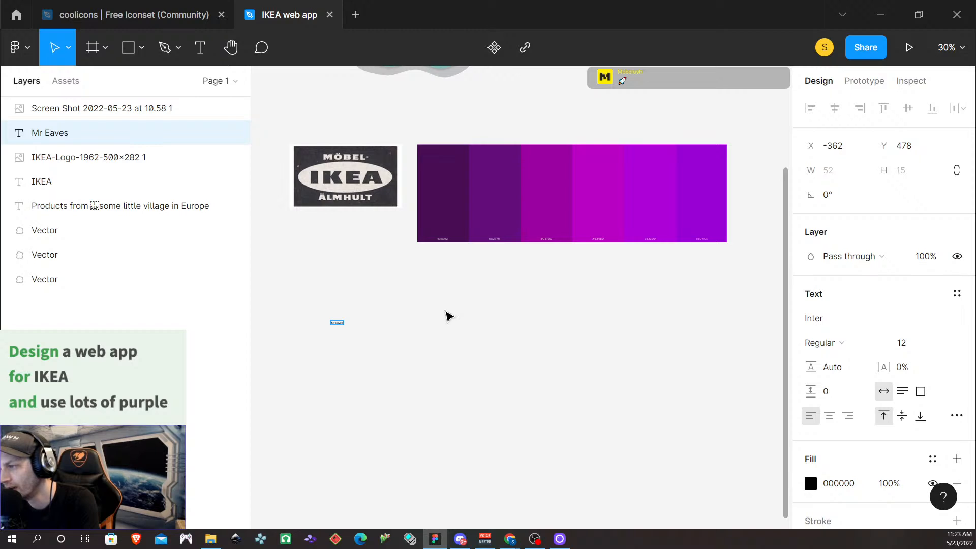
pyautogui.write(' XL')
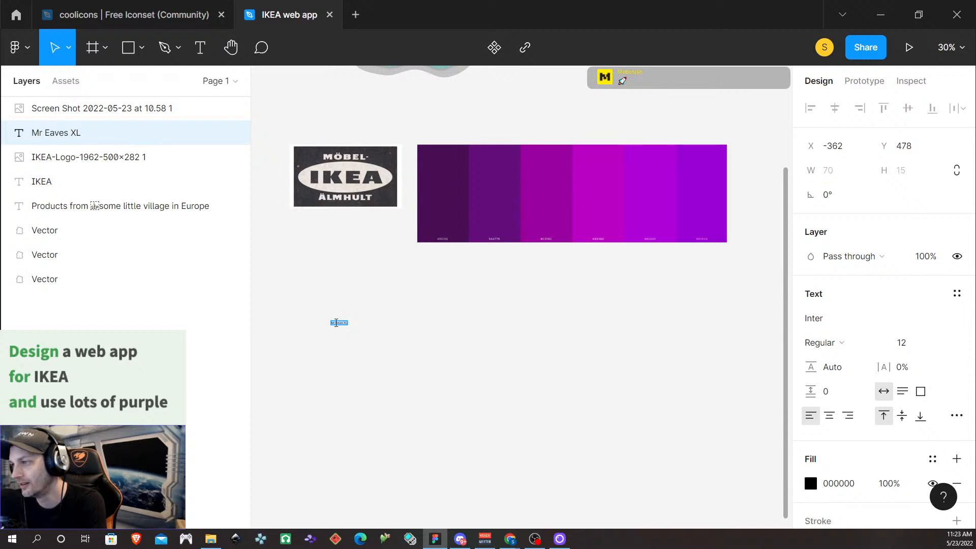
# Step: Set the font size of the "Mr Eaves XL" text to 64
pyautogui.click(909, 344)
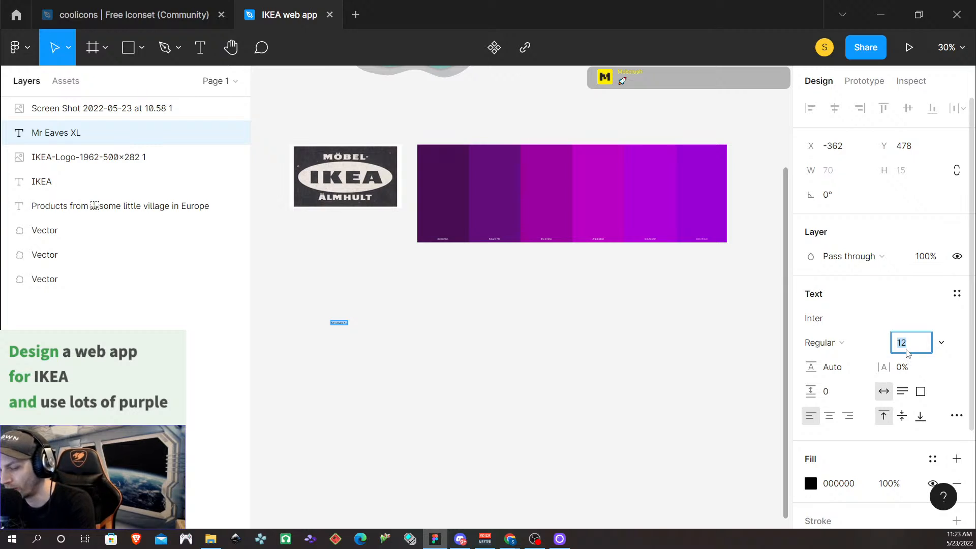
pyautogui.write('64')
pyautogui.press('Return')
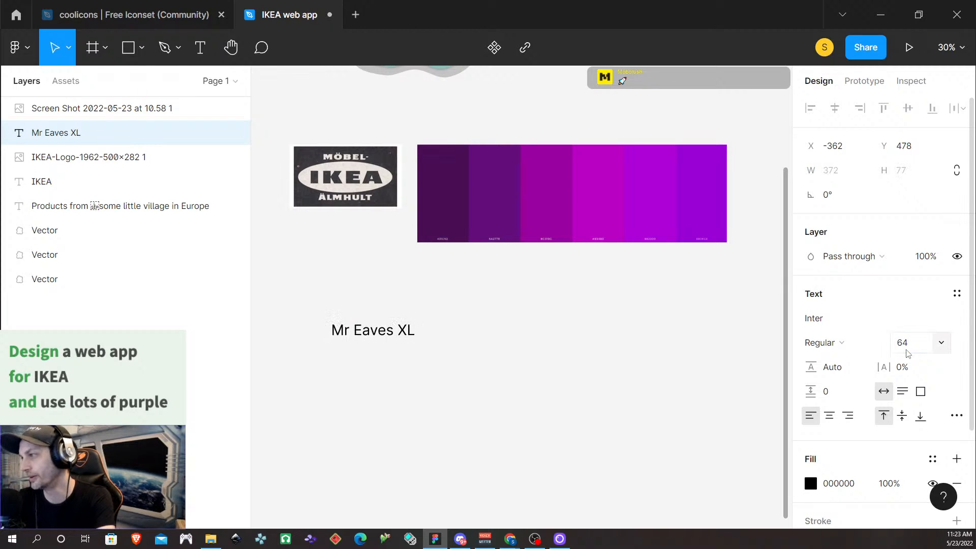
# Step: Try to change the font of the whole "Mr Eaves XL" text to "Mr eaves"
pyautogui.doubleClick(354, 330)
pyautogui.tripleClick(354, 330)
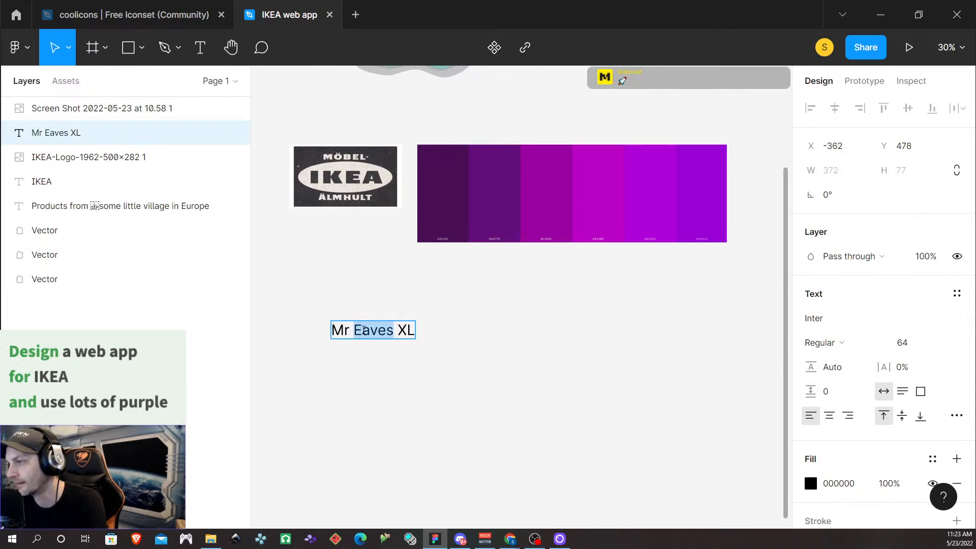
pyautogui.click(848, 326)
pyautogui.write('Mr eaves')
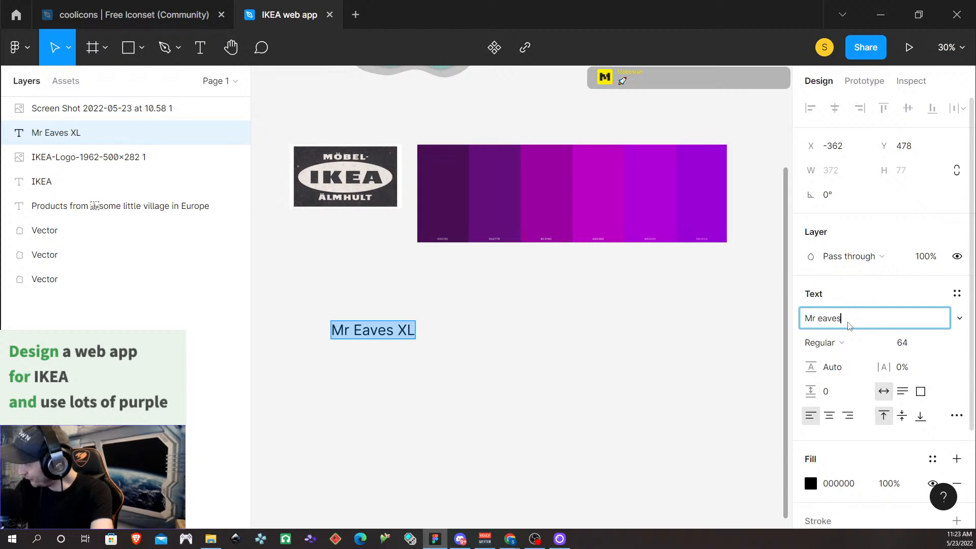
pyautogui.press('Return')
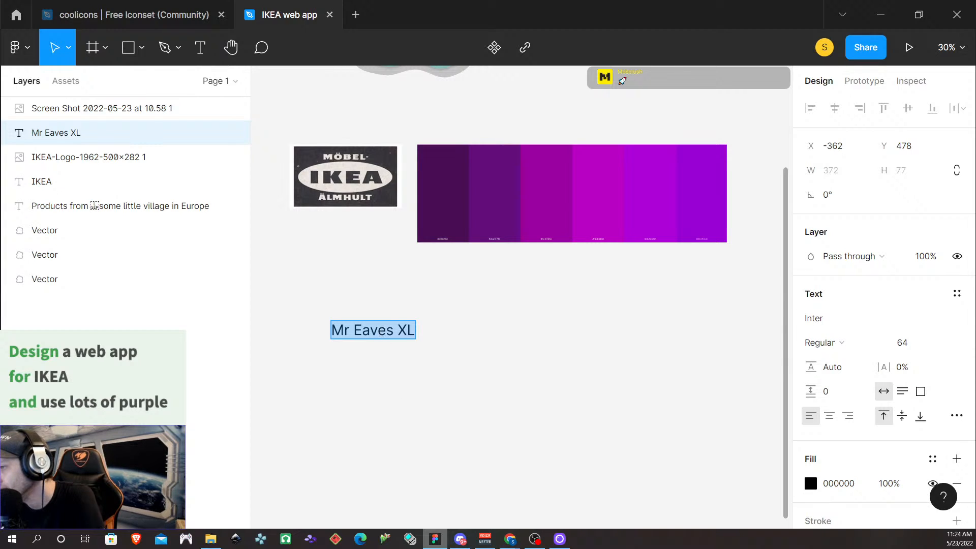
# Step: Switch to File Explorer and open the nested IKEA folder in Downloads to look for the supplied font files
pyautogui.click(211, 539)
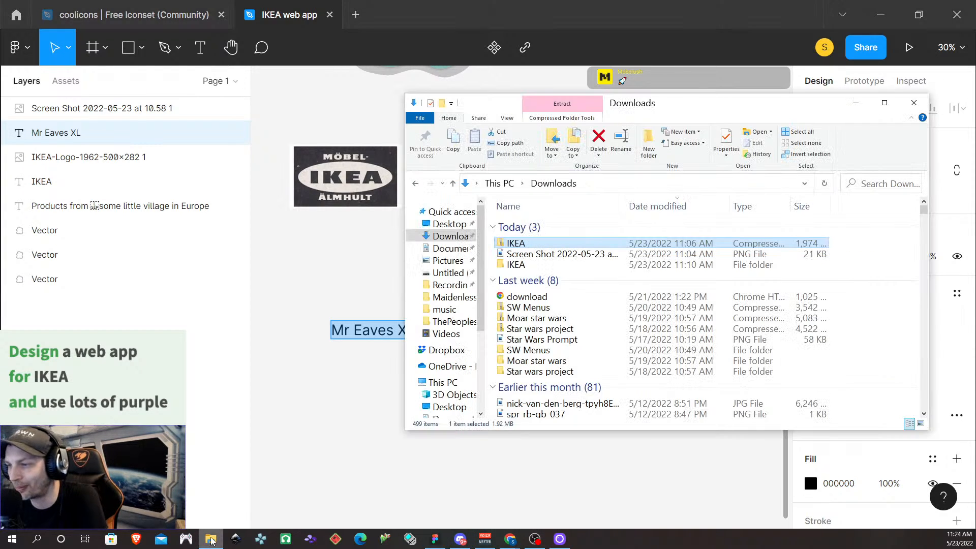
pyautogui.doubleClick(526, 265)
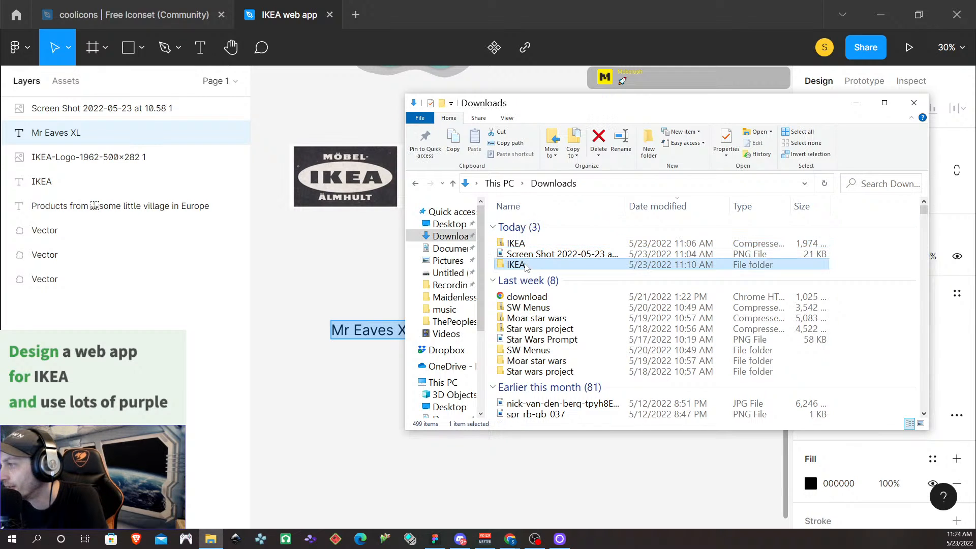
pyautogui.doubleClick(521, 238)
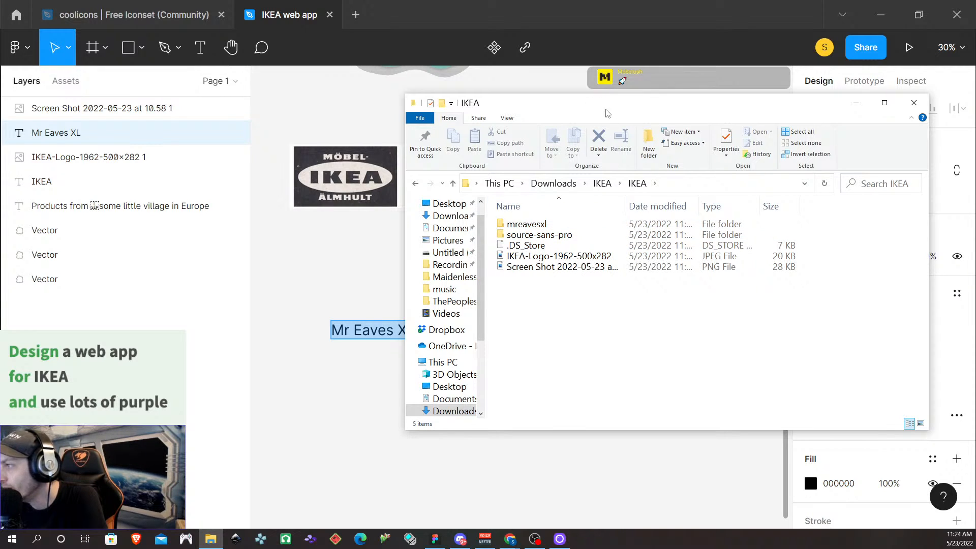
pyautogui.moveTo(614, 110); pyautogui.dragTo(110, 140)
# Step: Try the font name "Mr eave" again on the selected text, leaving the font entry without applying it
pyautogui.click(815, 319)
pyautogui.write('Mr eave')
pyautogui.press('Escape')
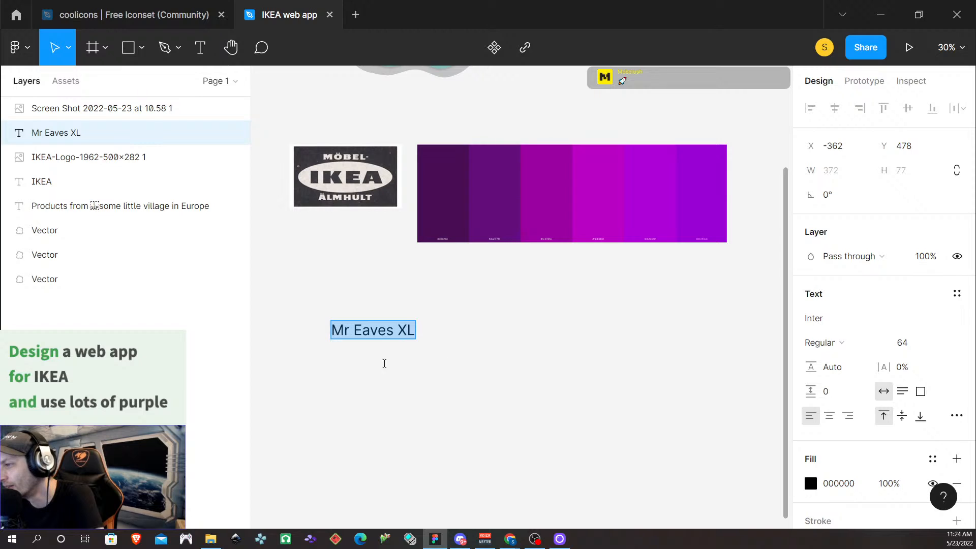
# Step: Check the font folders supplied in the nested IKEA folder in File Explorer, and return to the Figma design
pyautogui.click(213, 539)
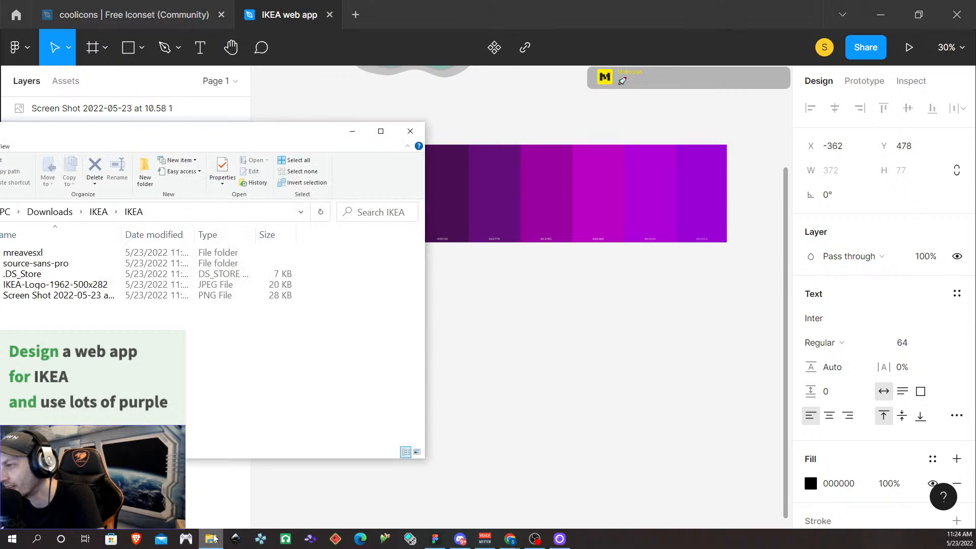
pyautogui.moveTo(169, 120); pyautogui.dragTo(173, 120)
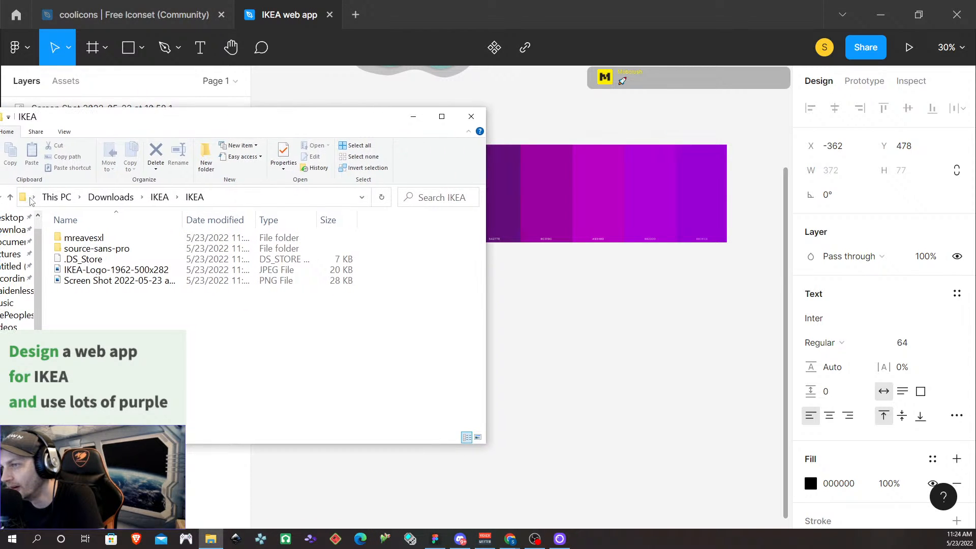
pyautogui.click(676, 332)
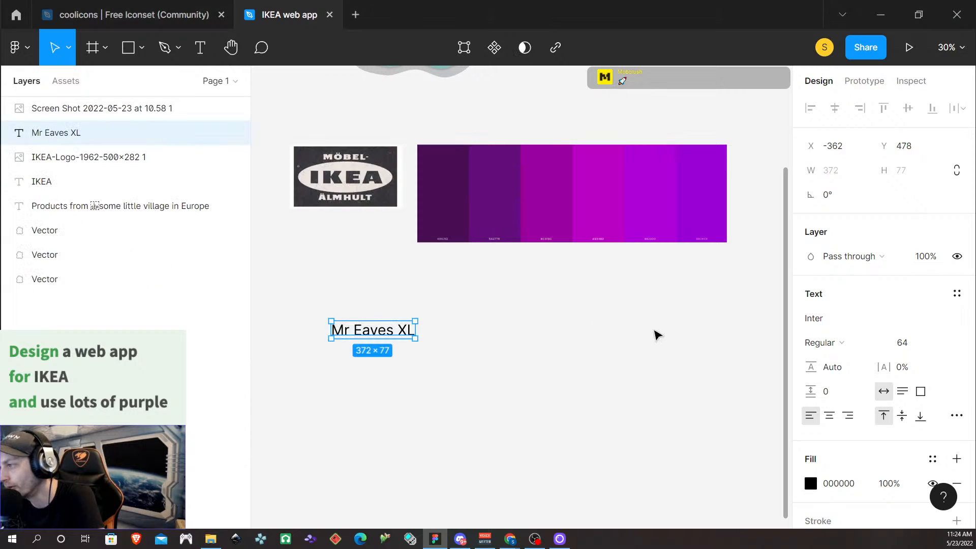
# Step: Change the font of the whole "Mr Eaves XL" text to Source Sans Pro
pyautogui.doubleClick(384, 332)
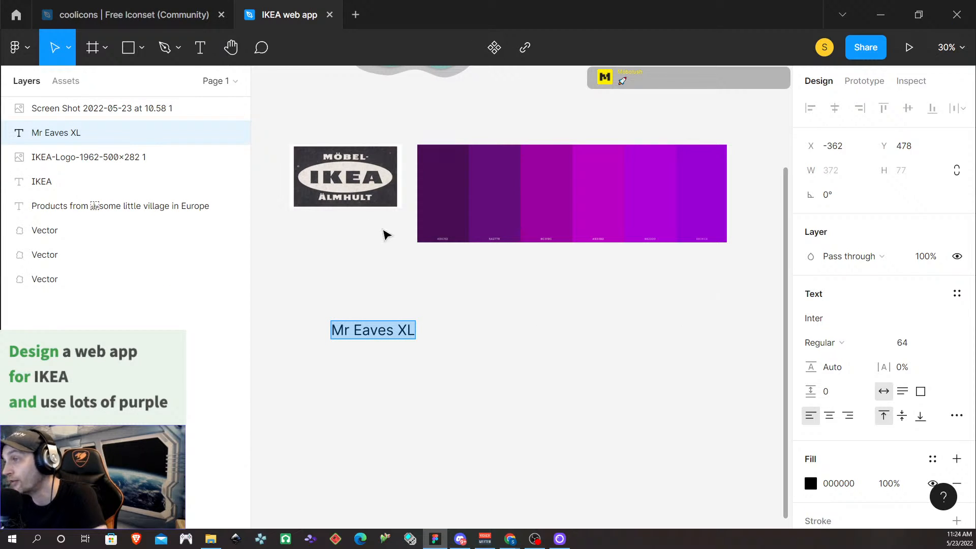
pyautogui.scroll(3, 381, 153)
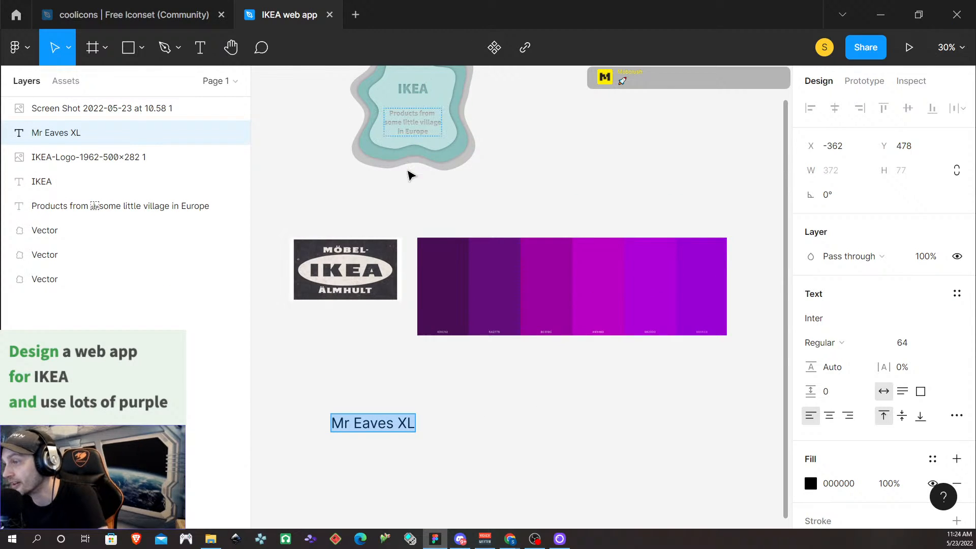
pyautogui.scroll(-1, 681, 308)
pyautogui.scroll(-3, 799, 360)
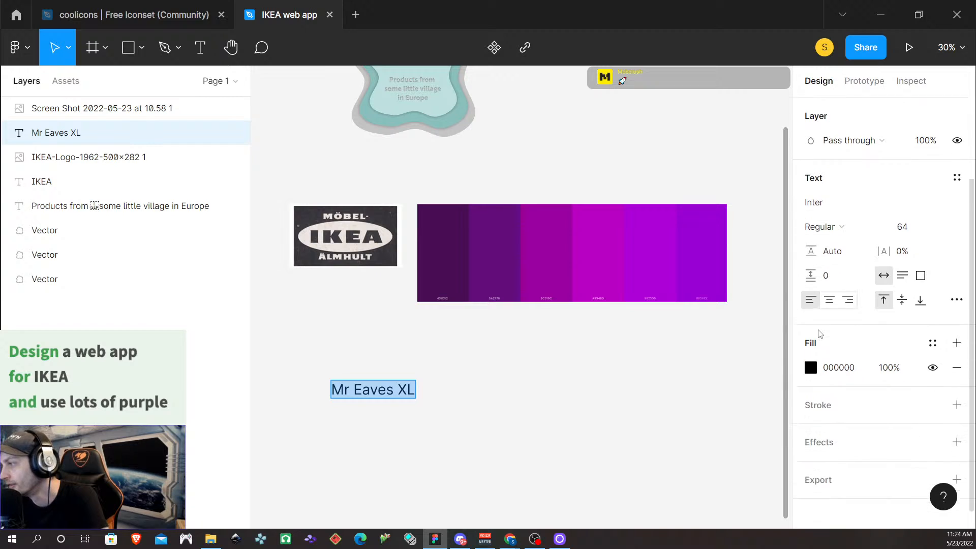
pyautogui.click(827, 193)
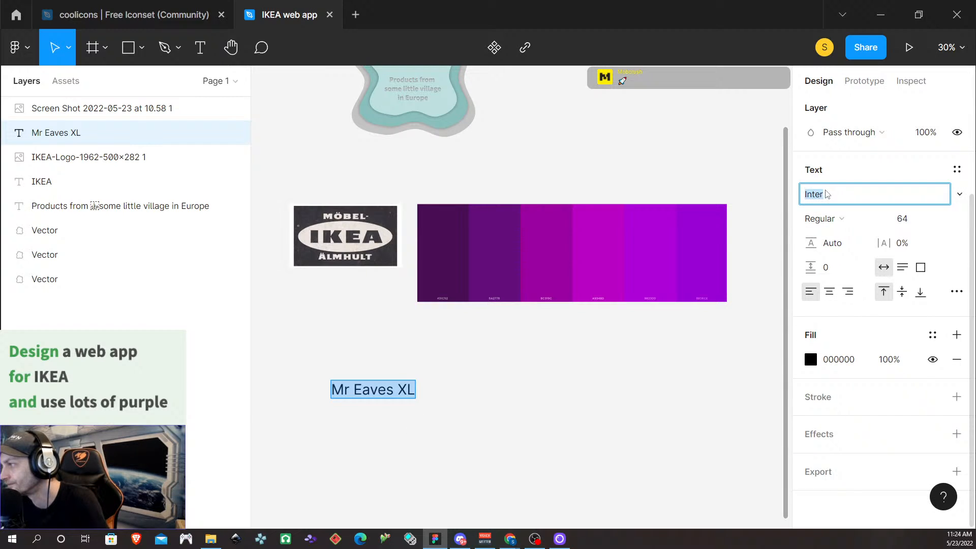
pyautogui.write('Source')
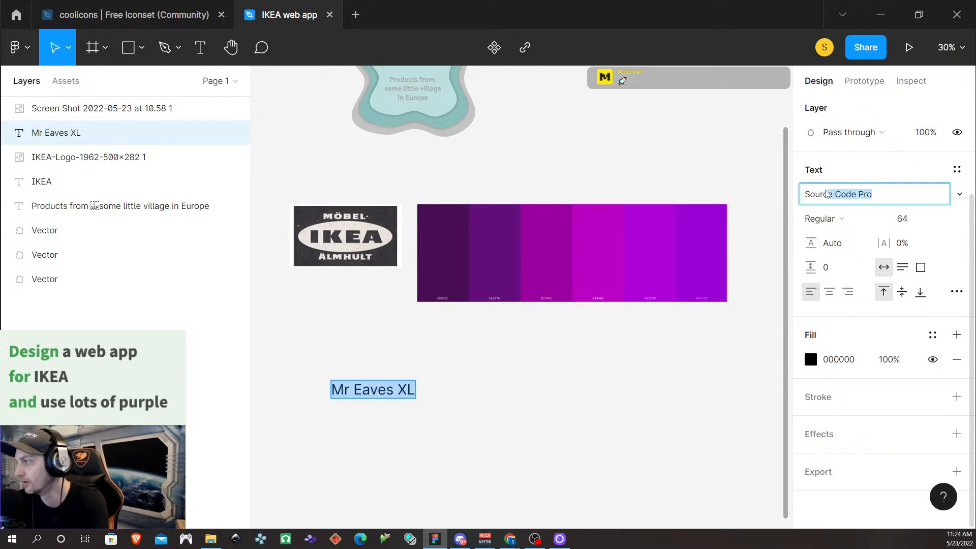
pyautogui.write(' Sans Pro')
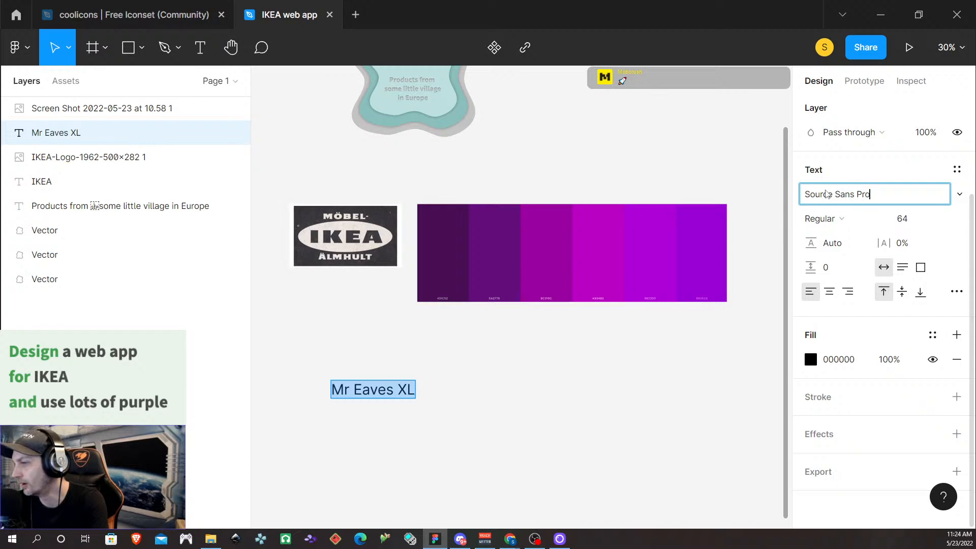
pyautogui.press('Return')
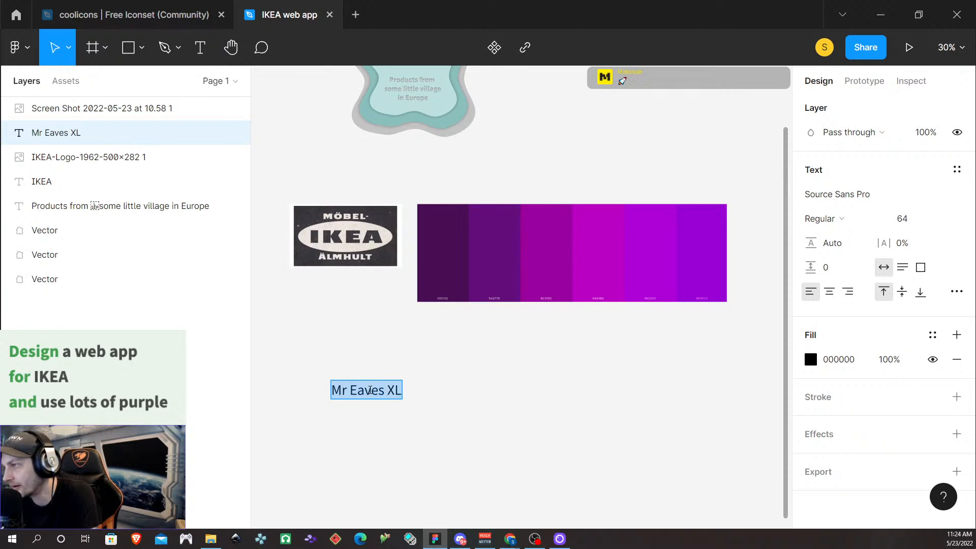
# Step: Try the Black weight on the "Mr Eaves XL" text and return it to Regular
pyautogui.click(835, 219)
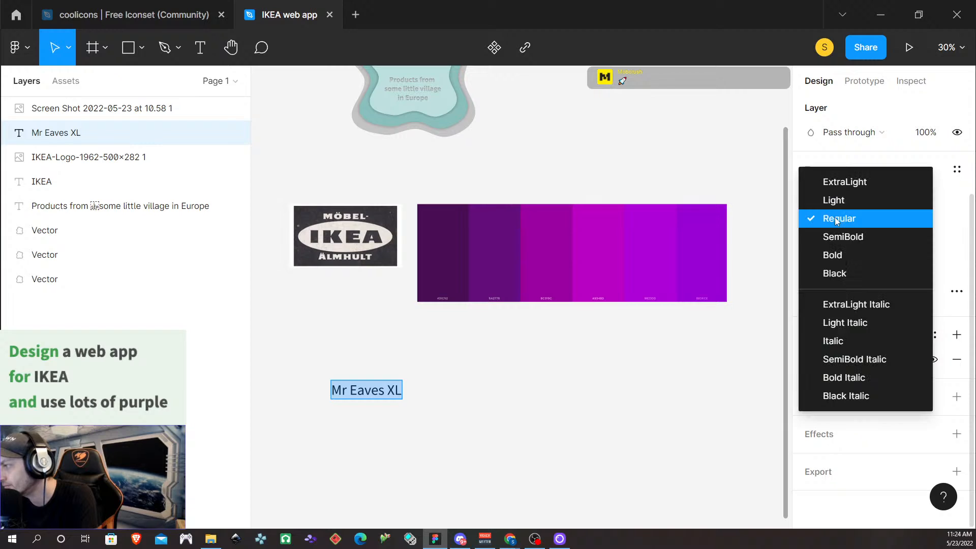
pyautogui.click(847, 272)
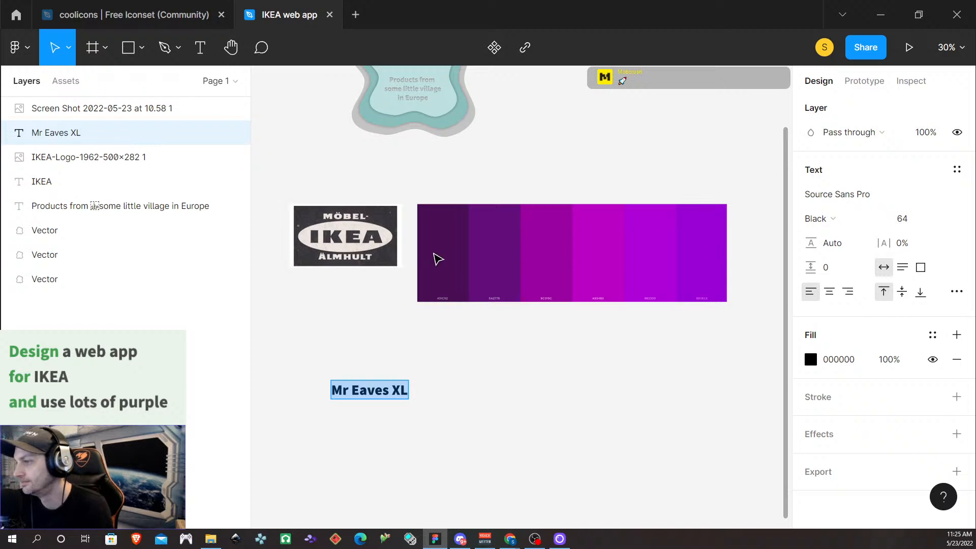
pyautogui.click(823, 219)
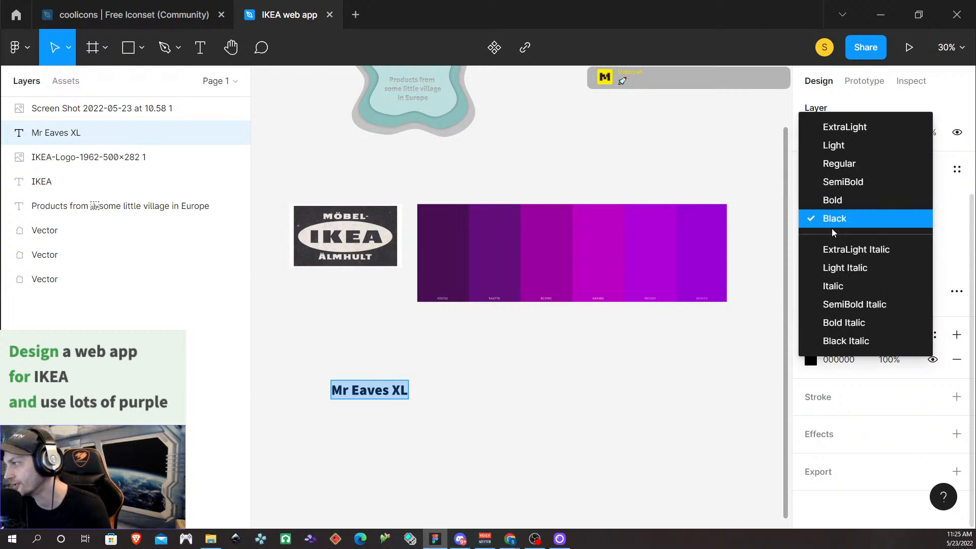
pyautogui.click(839, 167)
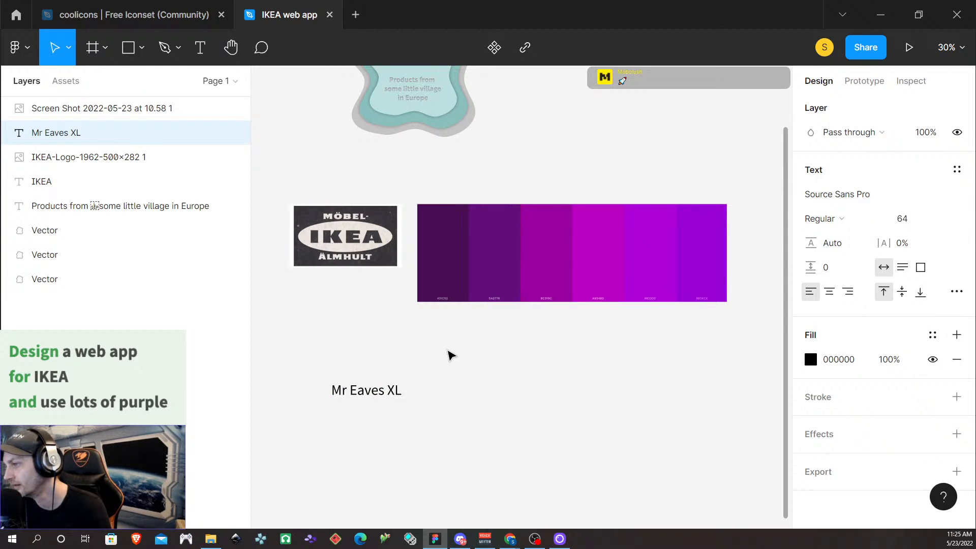
pyautogui.press('Return')
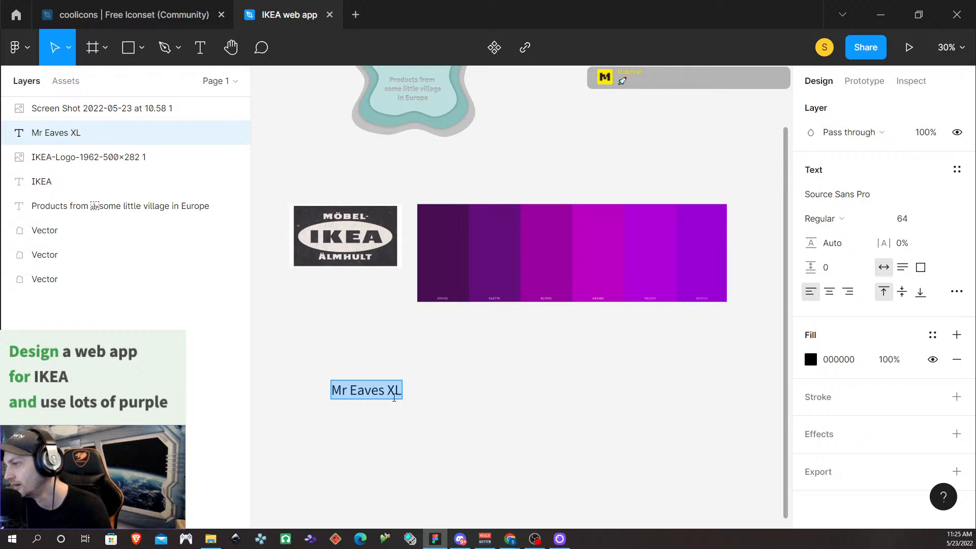
pyautogui.scroll(1, 432, 397)
pyautogui.scroll(-3, 431, 397)
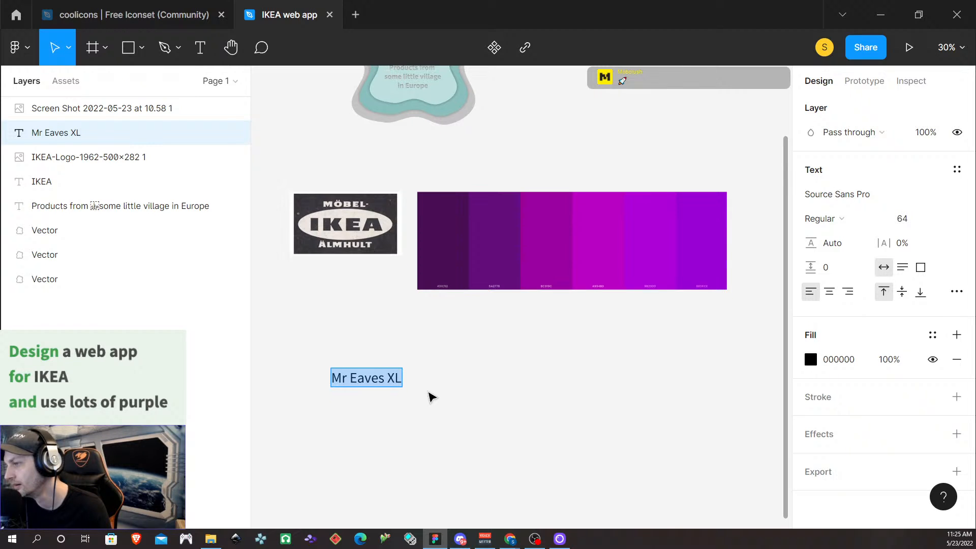
pyautogui.scroll(-5, 432, 356)
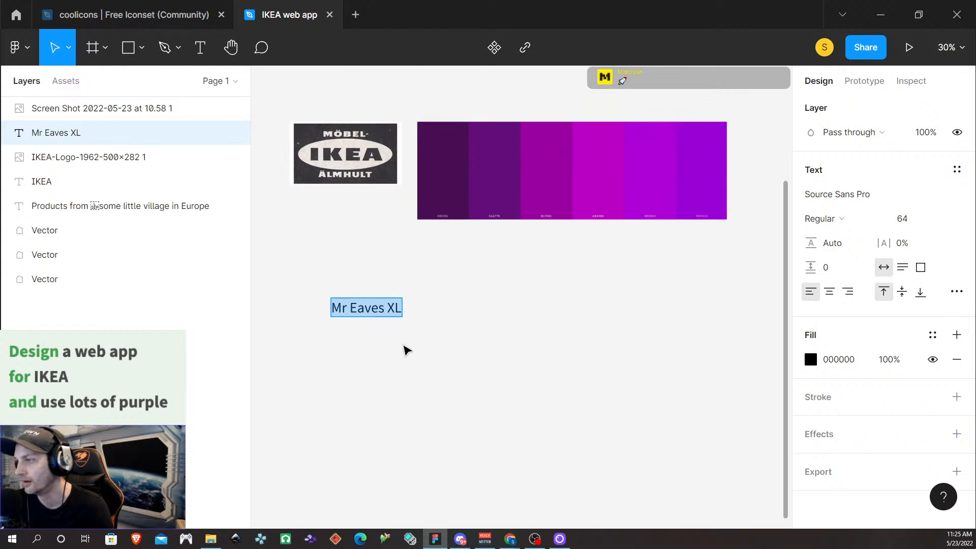
pyautogui.click(842, 220)
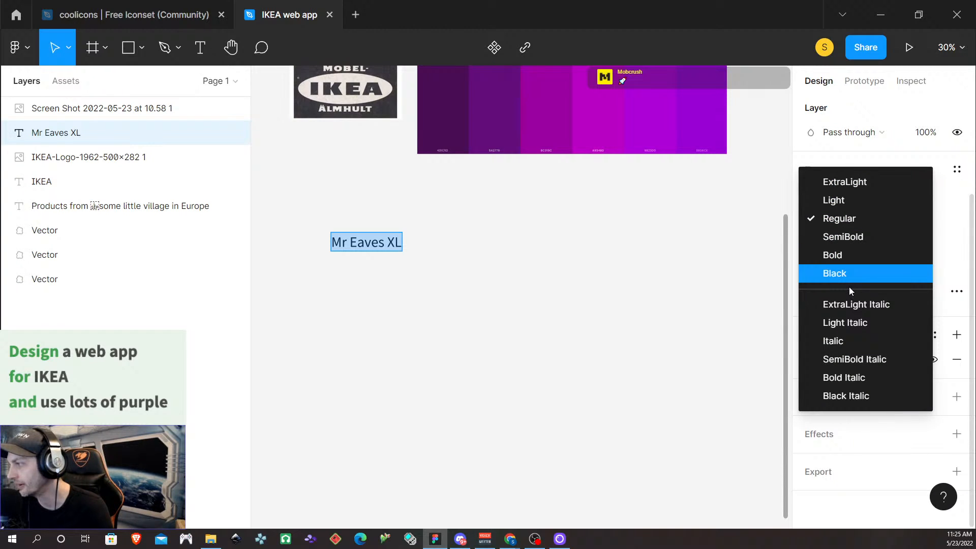
pyautogui.press('Up')
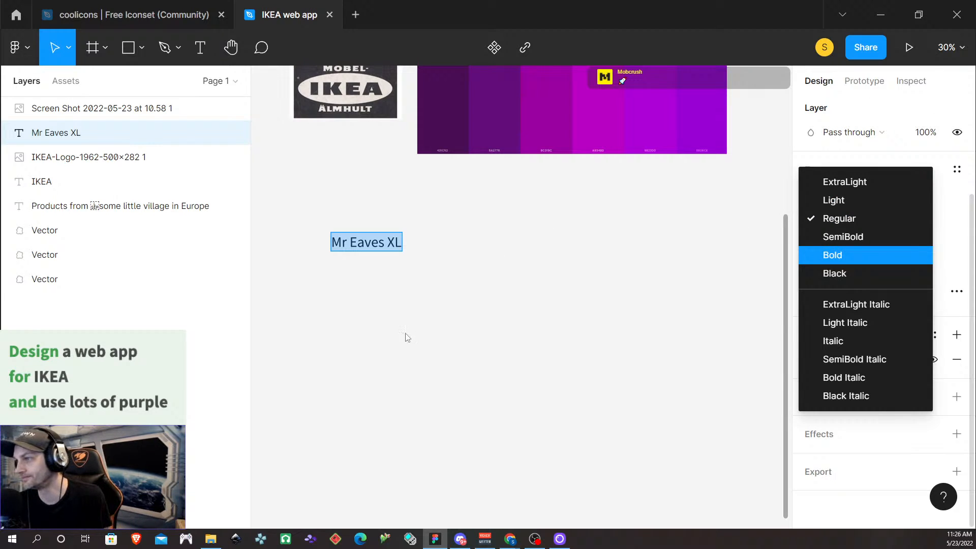
pyautogui.press('Escape')
pyautogui.press('Escape')
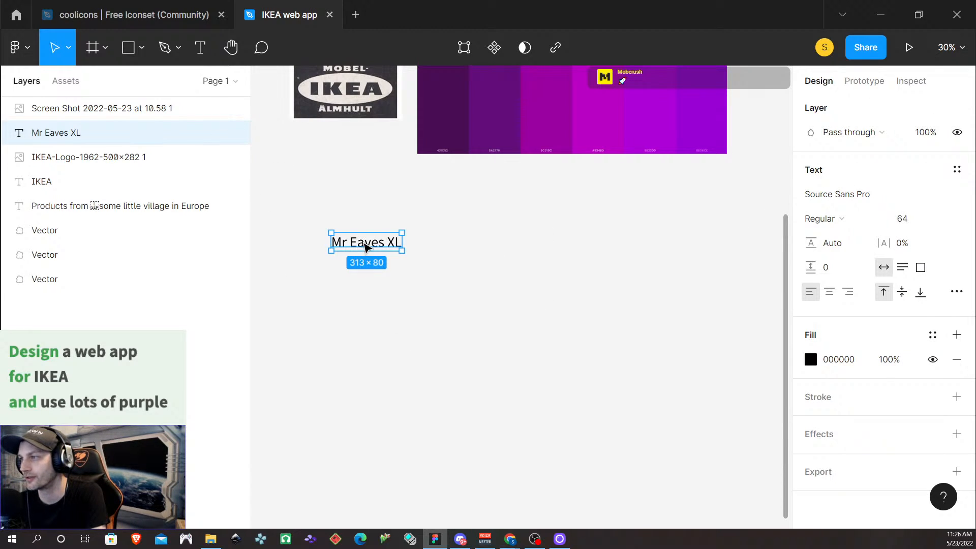
# Step: Add a new text "ABCD" just below the "Mr Eaves XL" text, aligned with its start
pyautogui.click(200, 47)
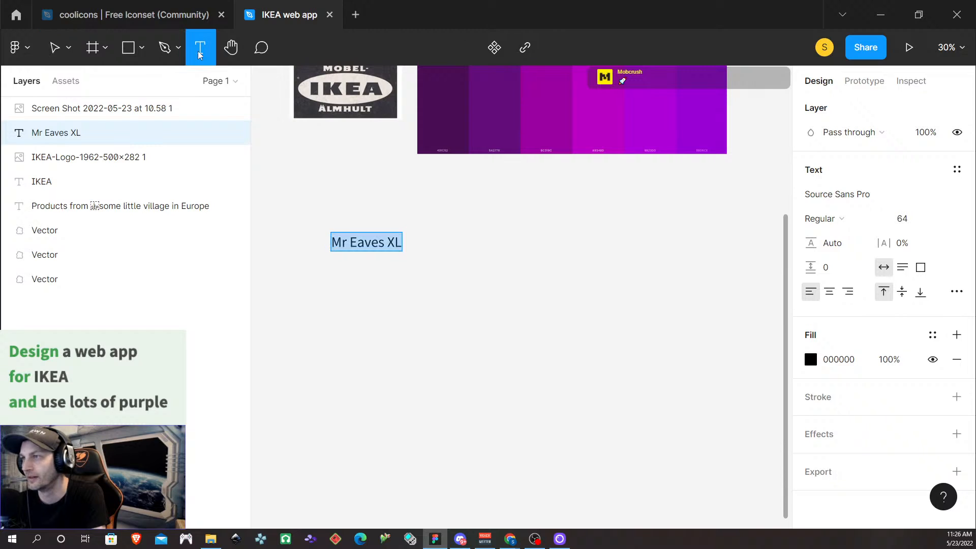
pyautogui.click(331, 264)
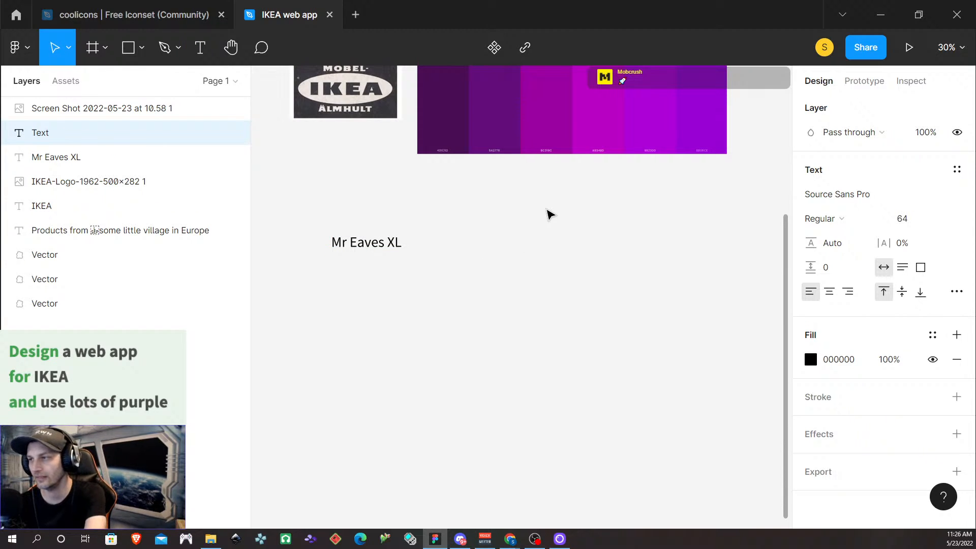
pyautogui.write('A')
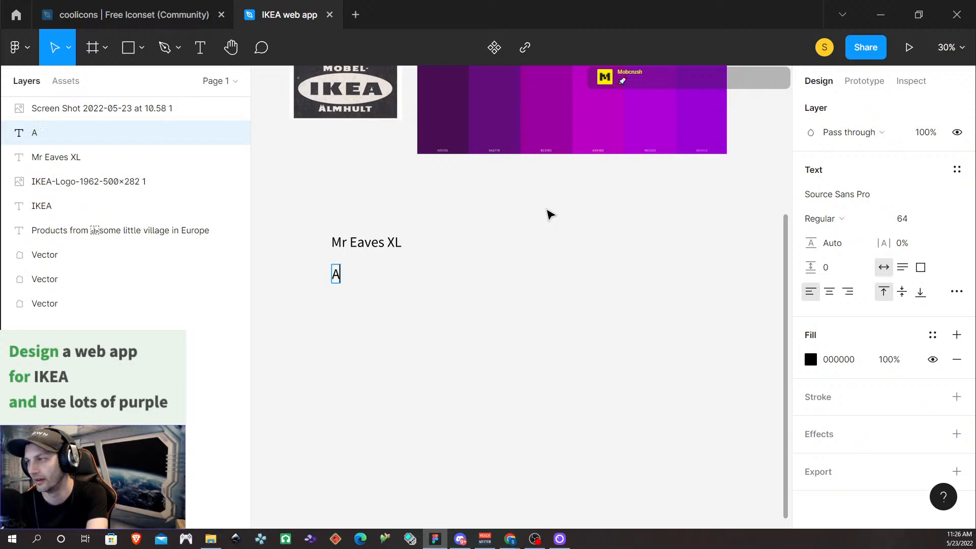
pyautogui.write('BCD')
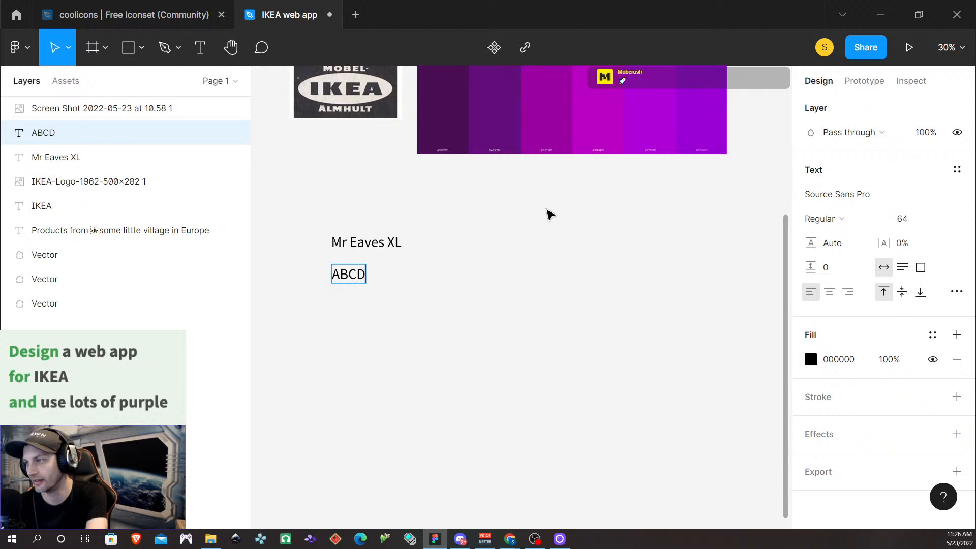
# Step: Set the weight of the "ABCD" text to Light
pyautogui.doubleClick(358, 274)
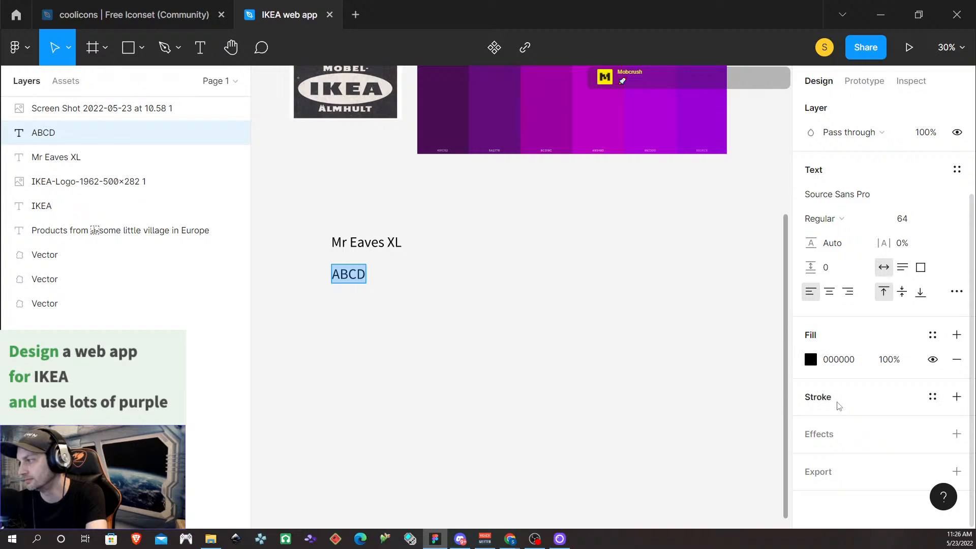
pyautogui.click(837, 217)
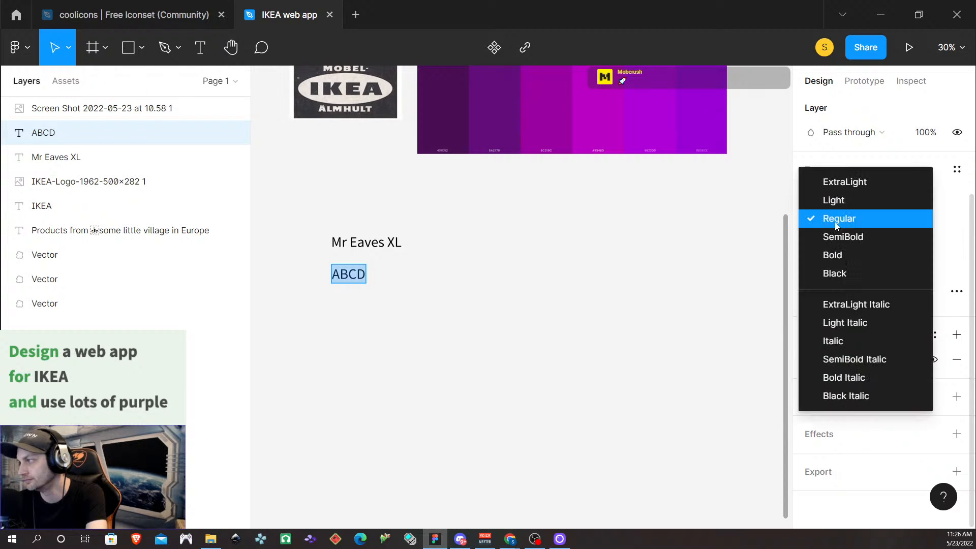
pyautogui.click(837, 197)
pyautogui.doubleClick(366, 276)
pyautogui.click(365, 277)
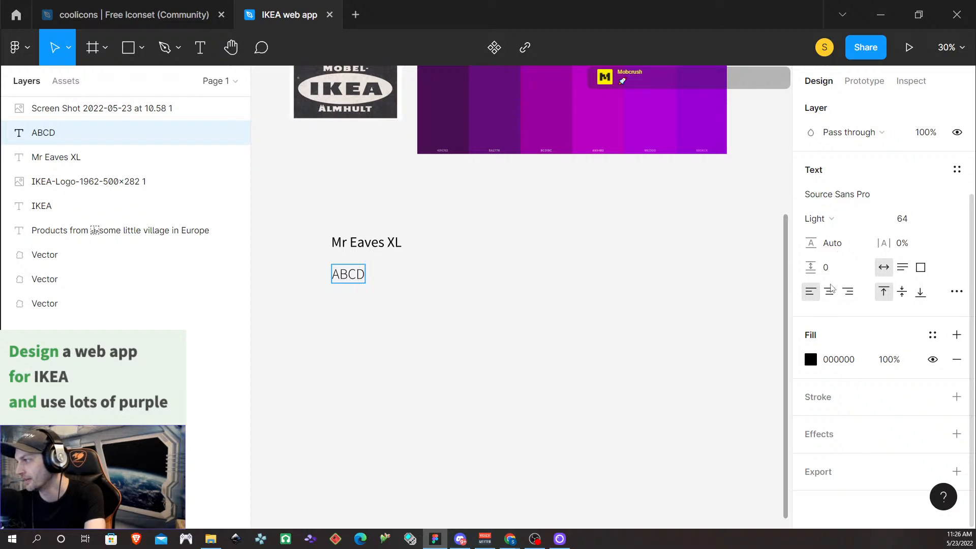
# Step: Try the ExtraLight weight on the "ABCD" text and return it to Light
pyautogui.click(834, 219)
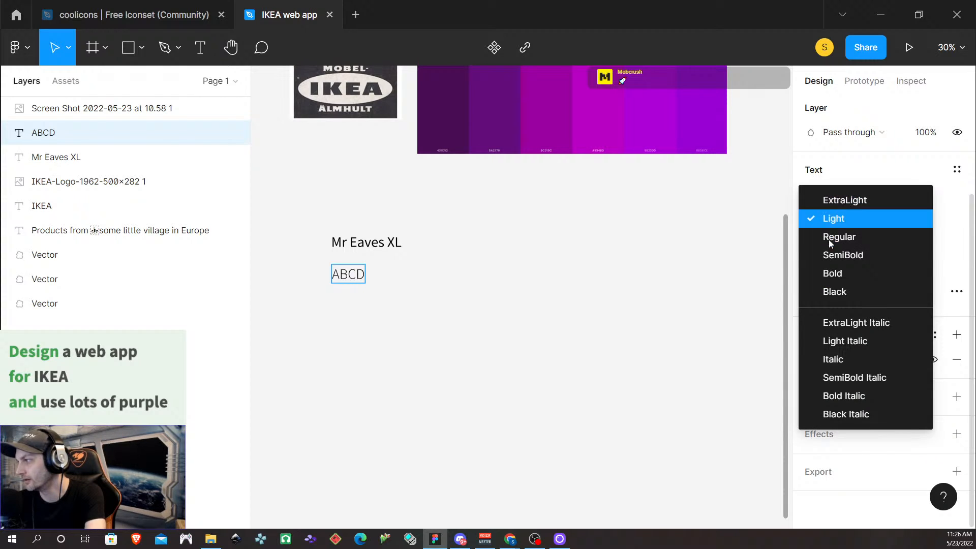
pyautogui.doubleClick(356, 275)
pyautogui.click(844, 220)
pyautogui.click(822, 199)
pyautogui.click(362, 275)
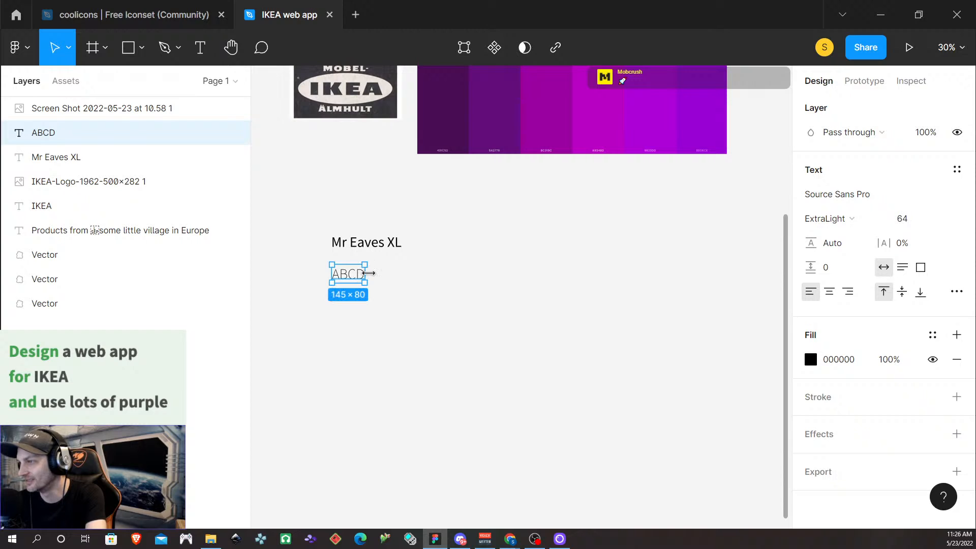
pyautogui.doubleClick(357, 276)
pyautogui.click(362, 274)
pyautogui.click(826, 219)
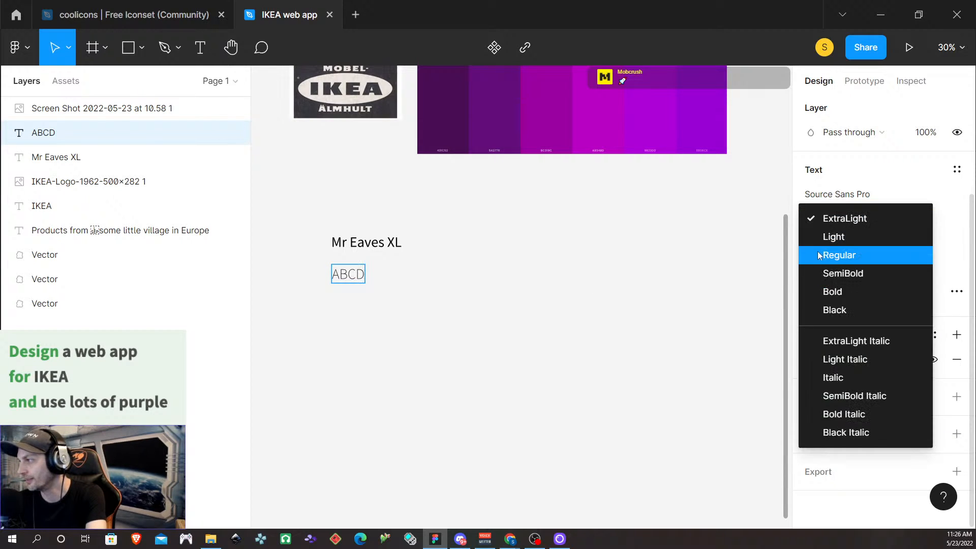
pyautogui.click(834, 237)
pyautogui.click(368, 277)
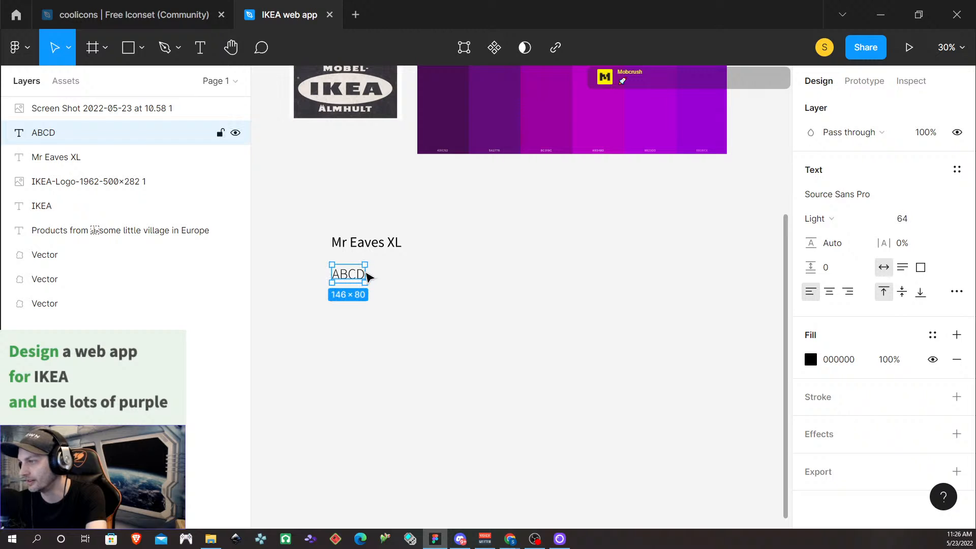
# Step: Append "EFGH" to the end of the "ABCD" text
pyautogui.doubleClick(365, 276)
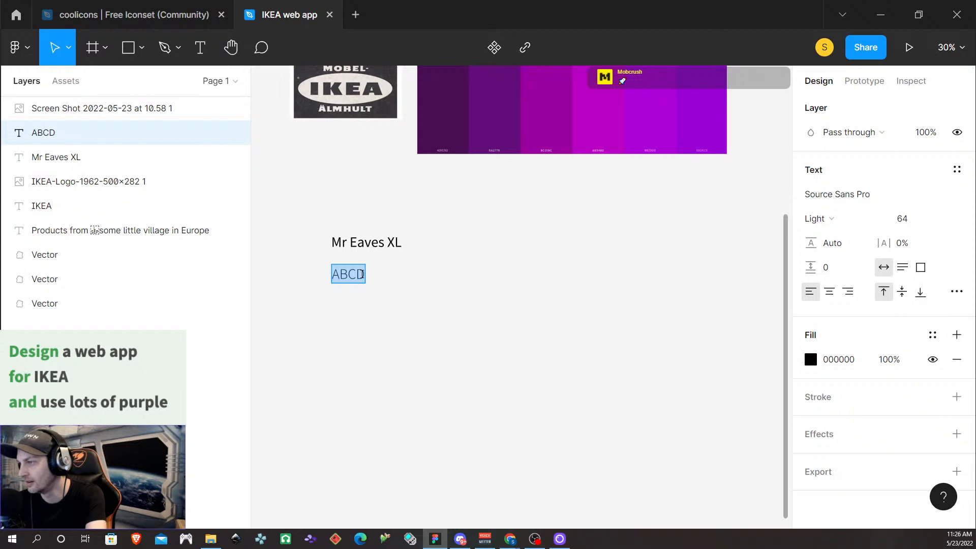
pyautogui.click(362, 275)
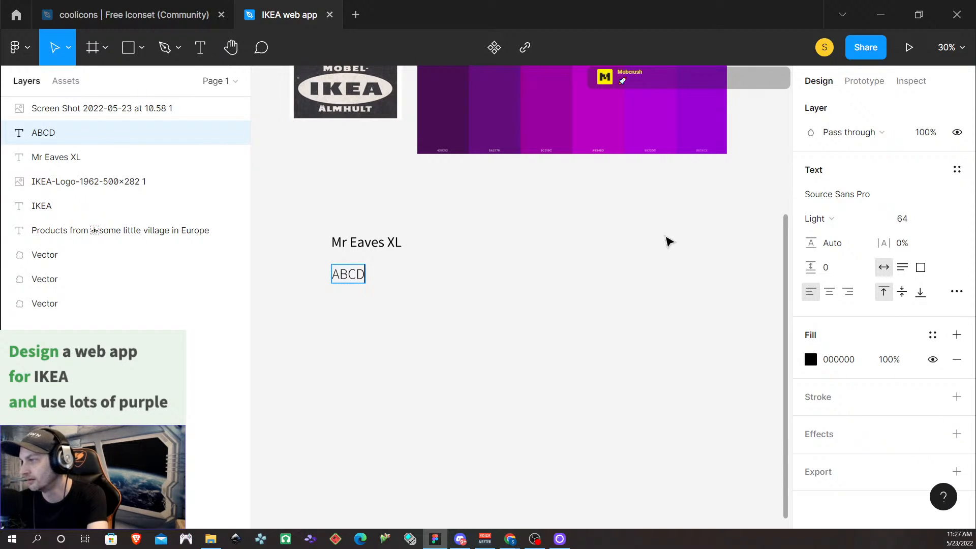
pyautogui.write('e')
pyautogui.press('BackSpace')
pyautogui.write('EFGH')
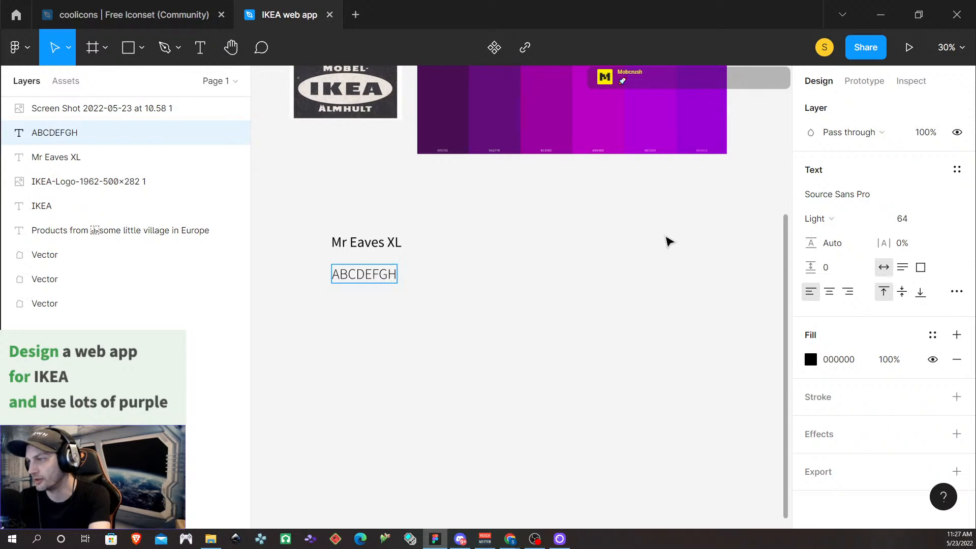
pyautogui.doubleClick(364, 275)
pyautogui.moveTo(365, 274); pyautogui.dragTo(405, 276)
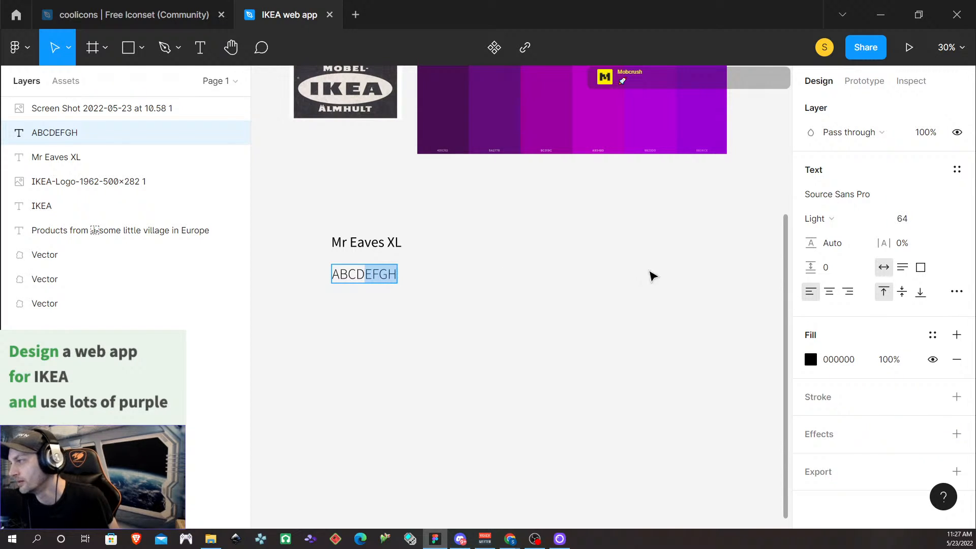
pyautogui.click(859, 220)
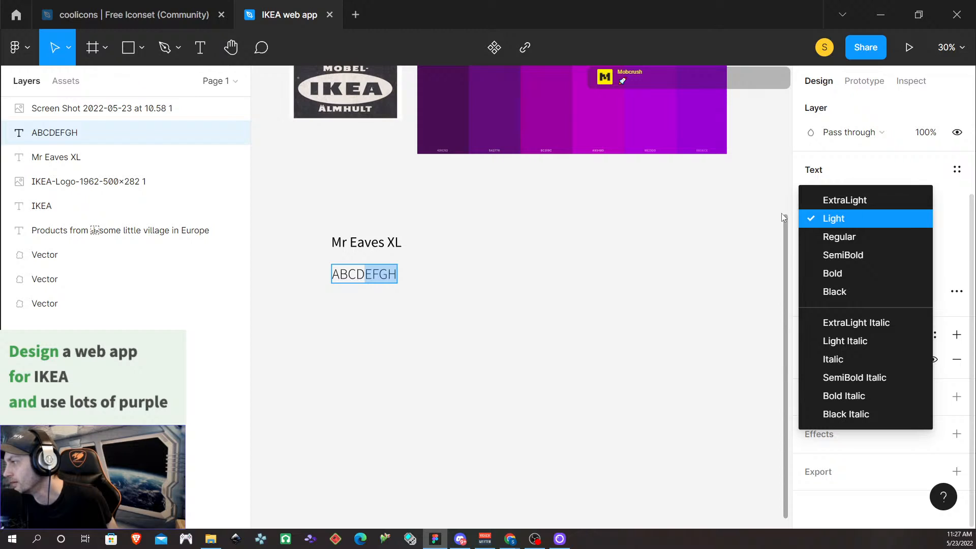
pyautogui.click(722, 244)
# Step: Set the weight of the letters "ABCD" in the "ABCDEFGH" text to ExtraLight
pyautogui.click(358, 274)
pyautogui.moveTo(362, 274)
pyautogui.mouseDown()
pyautogui.moveTo(341, 275)
pyautogui.moveTo(351, 275)
pyautogui.mouseUp()
pyautogui.click(354, 274)
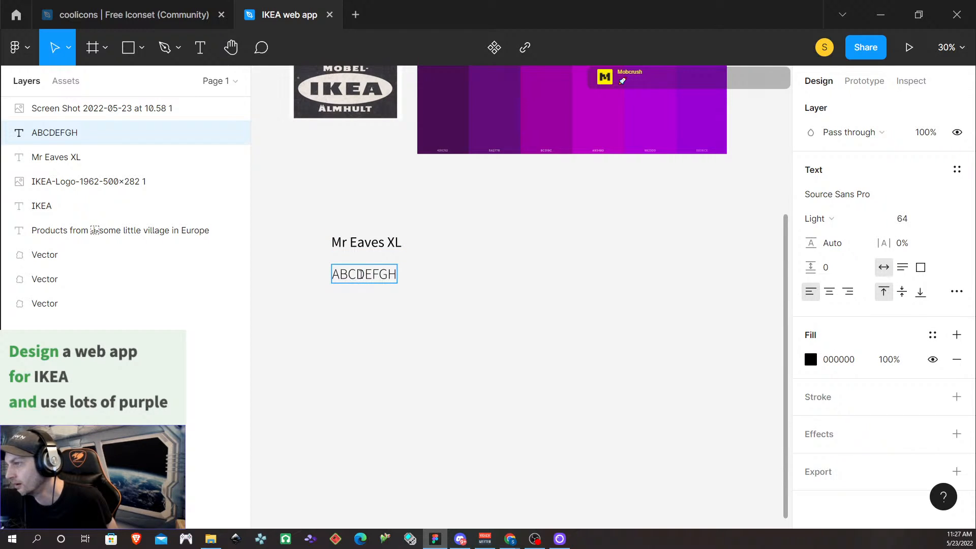
pyautogui.doubleClick(363, 274)
pyautogui.click(366, 273)
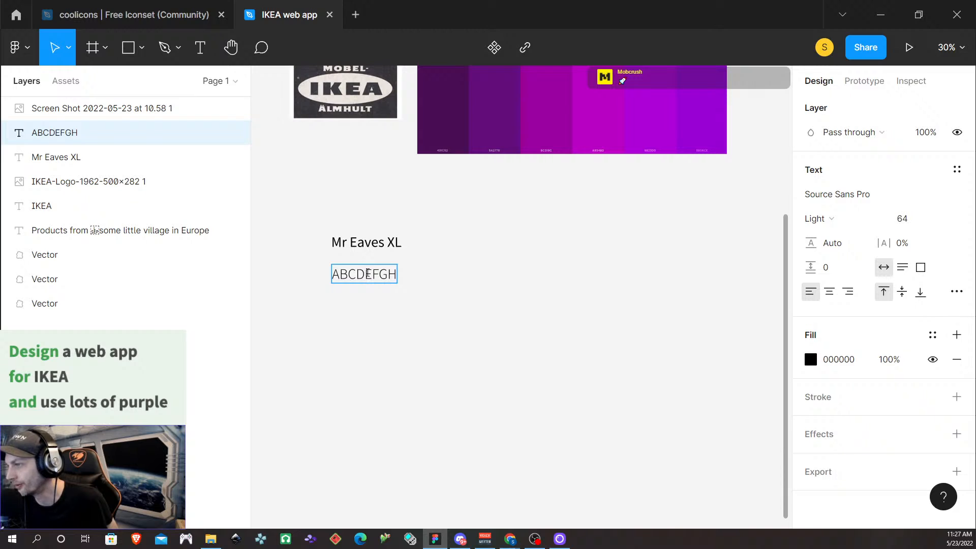
pyautogui.doubleClick(366, 275)
pyautogui.click(815, 219)
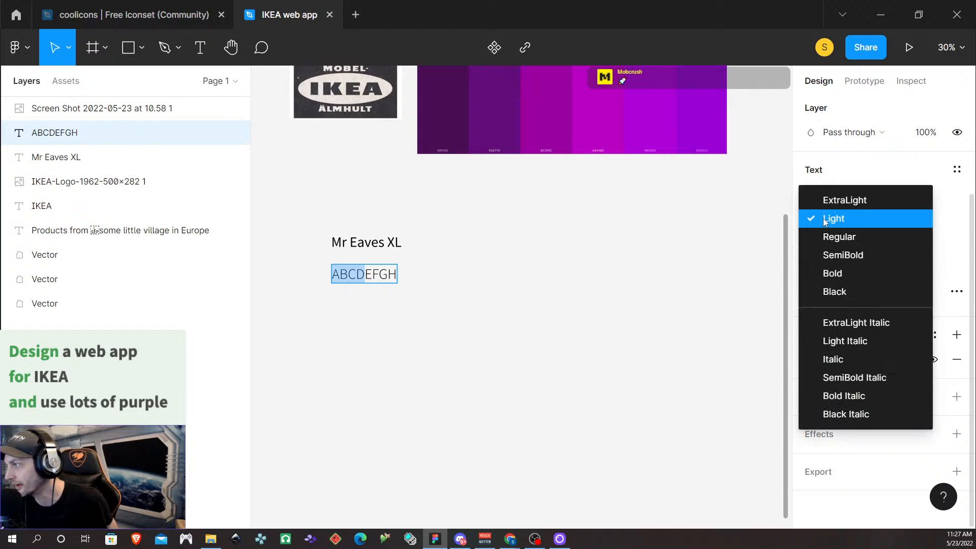
pyautogui.click(832, 206)
pyautogui.press('Escape')
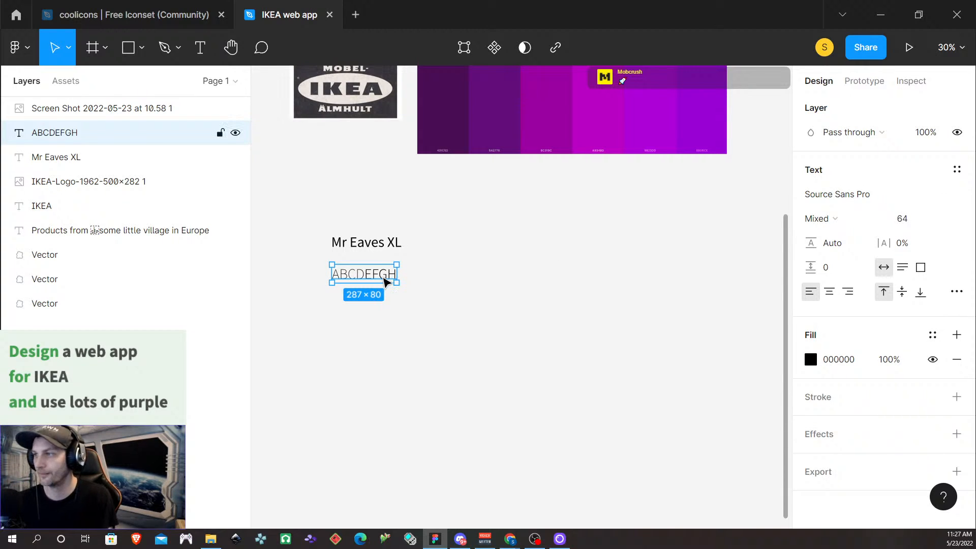
# Step: Try the Regular weight at the end of the "ABCDEFGH" text, undo it and append "IJKL"
pyautogui.doubleClick(396, 277)
pyautogui.click(397, 274)
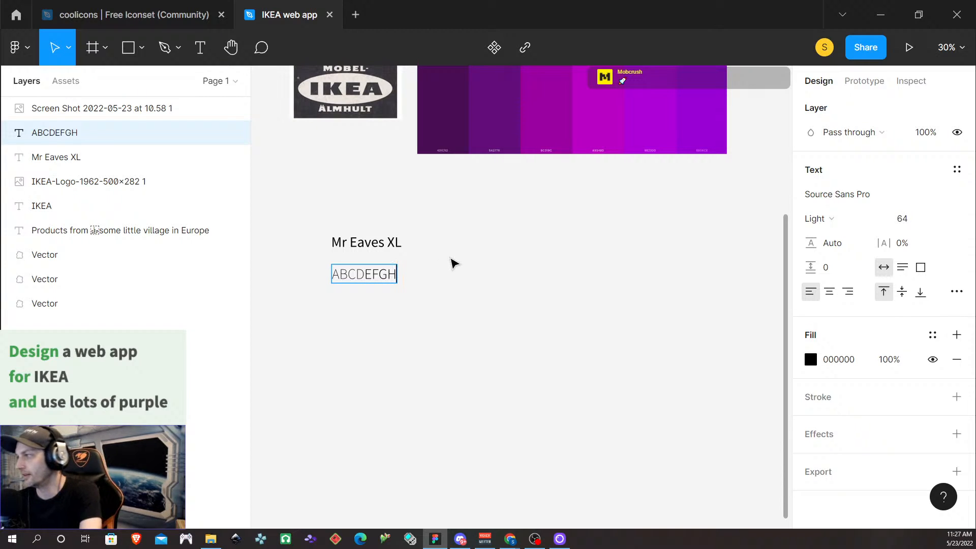
pyautogui.click(832, 219)
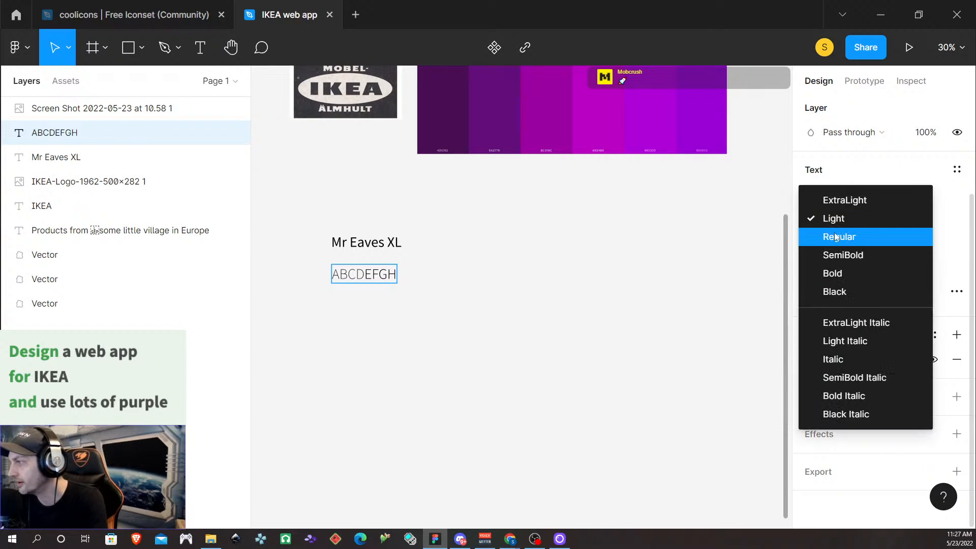
pyautogui.click(838, 238)
pyautogui.hotkey('ctrl', 'z')
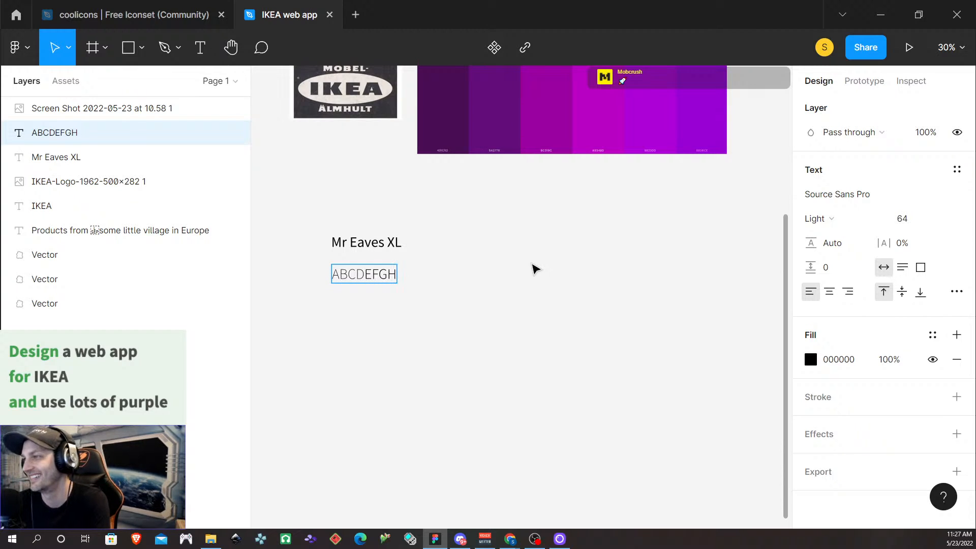
pyautogui.write('IJKL')
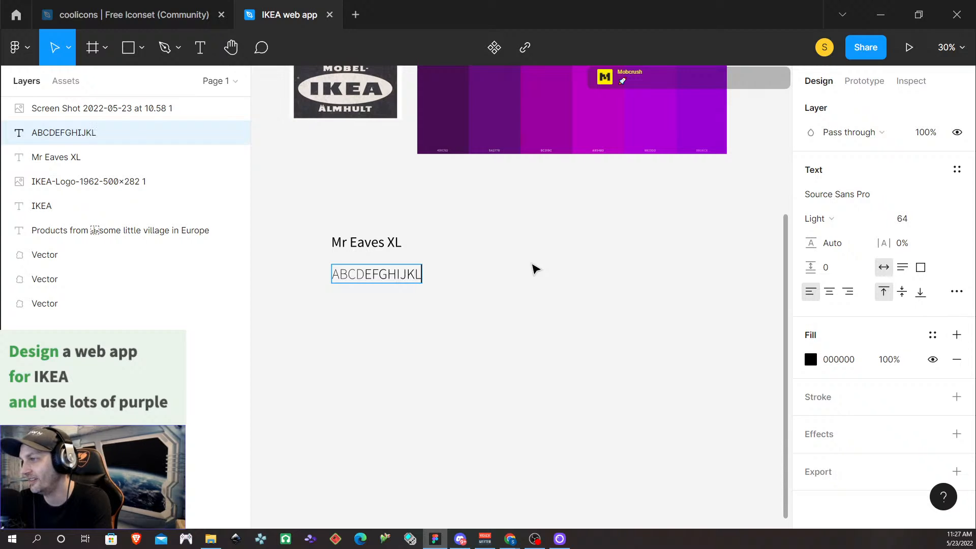
# Step: Set the weight of the letter "E" in the "ABCDEFGHIJKL" text to ExtraLight
pyautogui.doubleClick(410, 276)
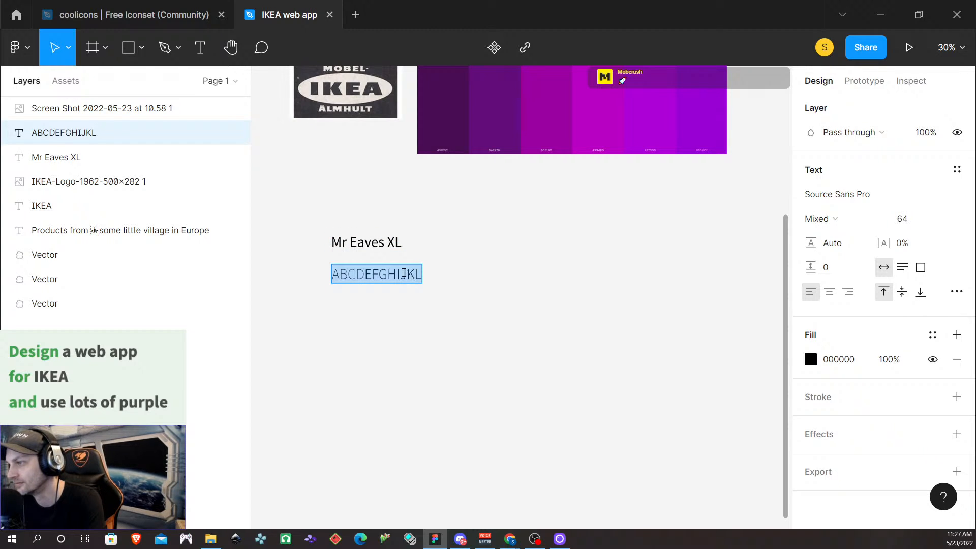
pyautogui.click(402, 274)
pyautogui.moveTo(366, 277); pyautogui.dragTo(372, 275)
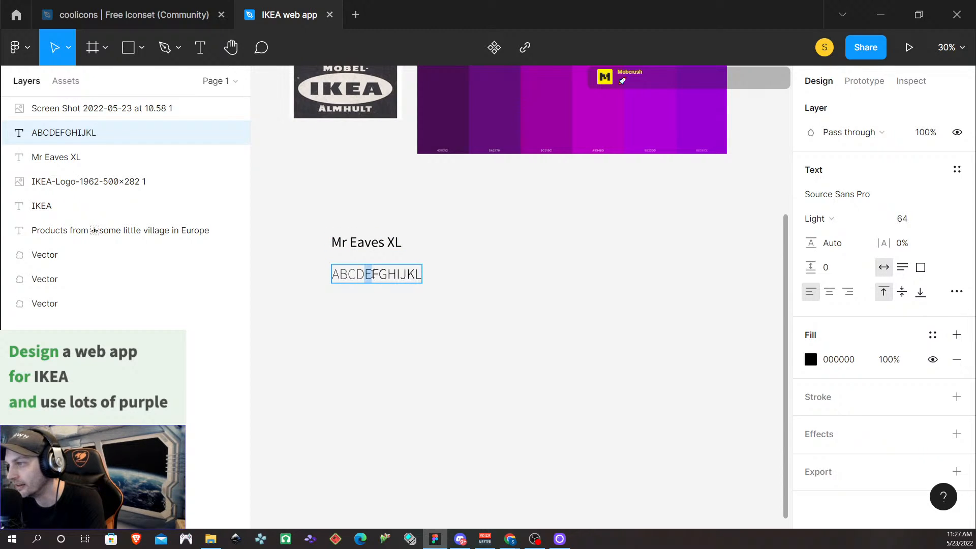
pyautogui.click(844, 220)
pyautogui.click(839, 199)
pyautogui.press('Escape')
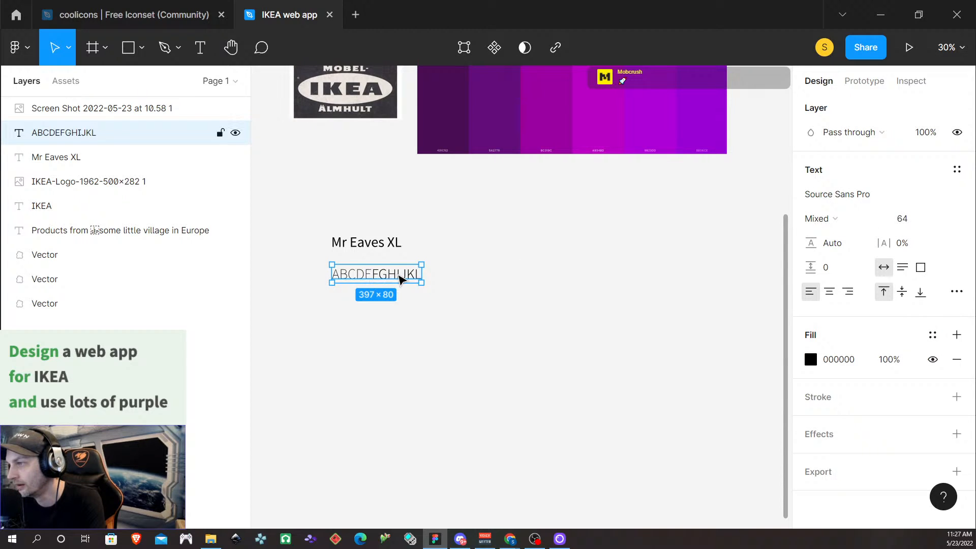
# Step: Append "M" to the end of the "ABCDEFGHIJKL" text
pyautogui.doubleClick(381, 277)
pyautogui.click(379, 276)
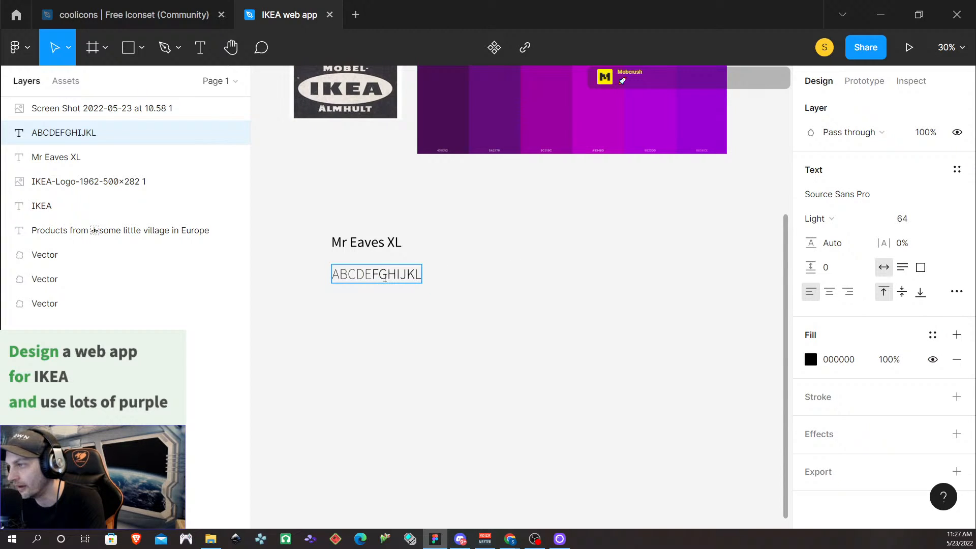
pyautogui.click(401, 276)
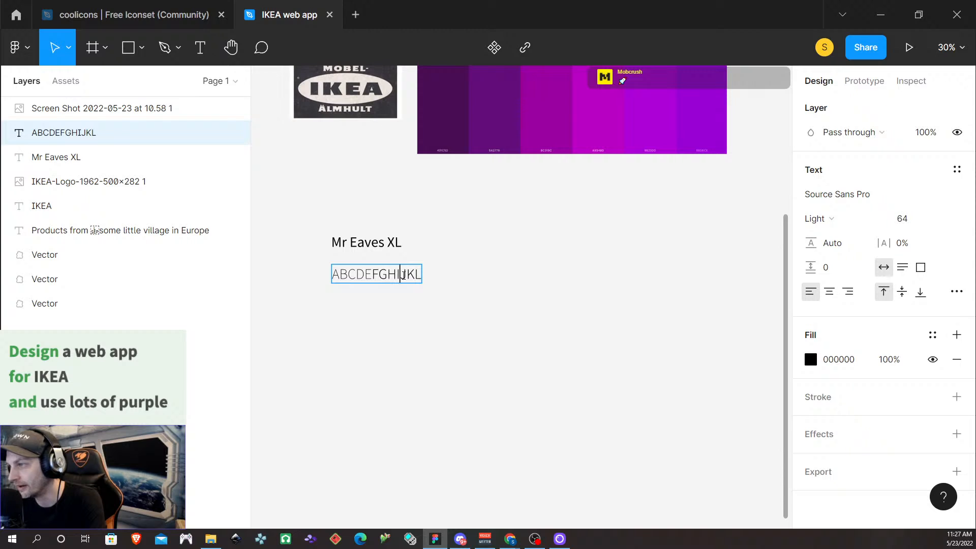
pyautogui.click(420, 275)
pyautogui.write('M')
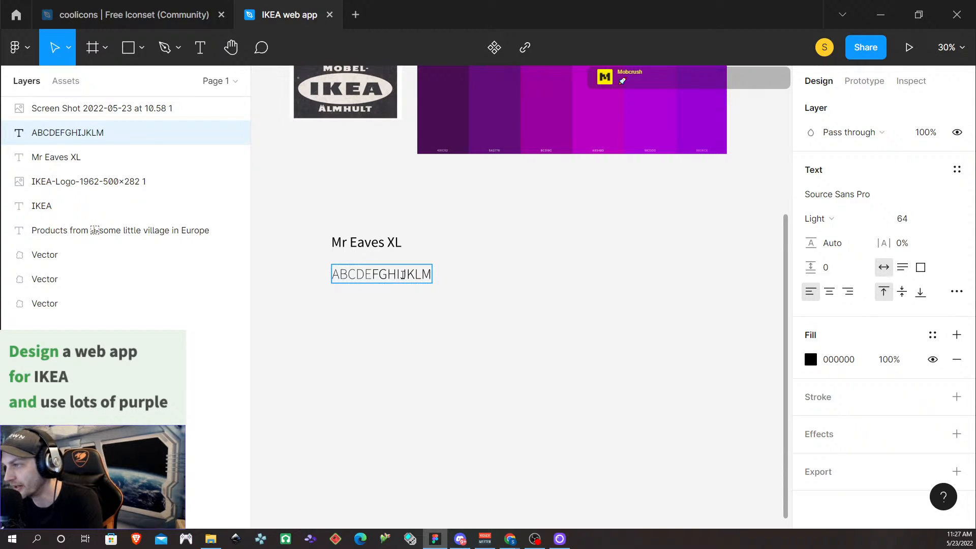
# Step: Set the weight of the letters "JKLM" at the end of the alphabet text to Regular
pyautogui.click(403, 275)
pyautogui.moveTo(423, 273); pyautogui.dragTo(434, 272)
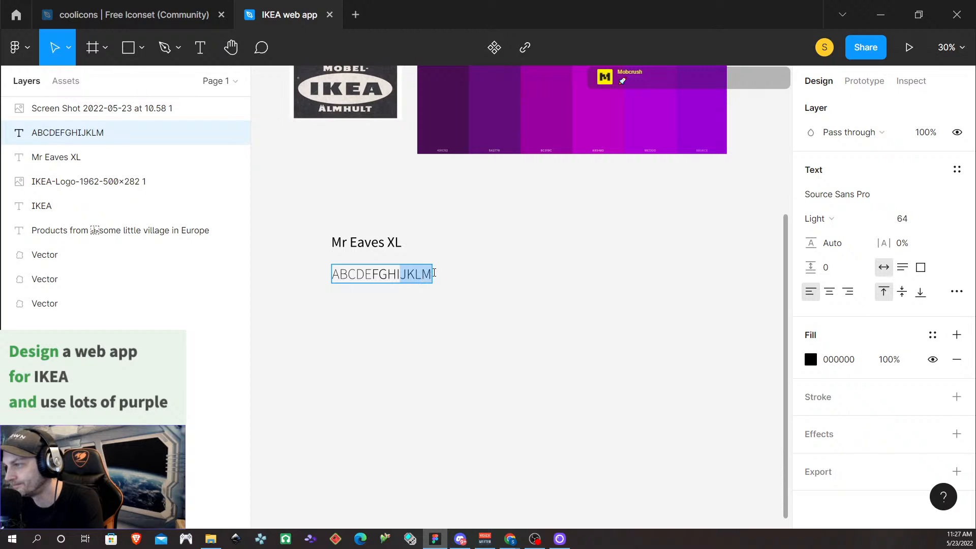
pyautogui.click(839, 220)
pyautogui.click(839, 236)
pyautogui.press('Escape')
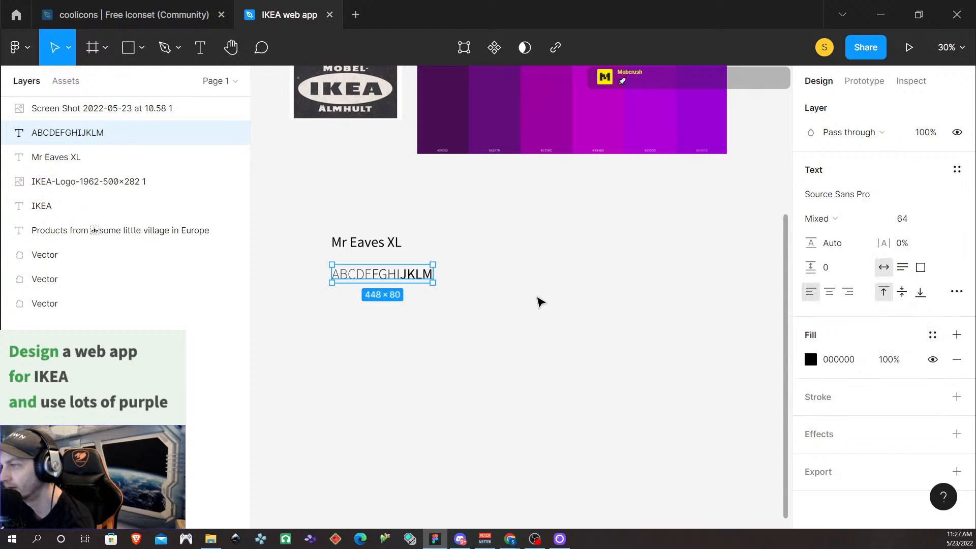
# Step: Append "NOPQ" to the end of the alphabet text and set the weight of these letters to SemiBold
pyautogui.doubleClick(428, 280)
pyautogui.click(430, 273)
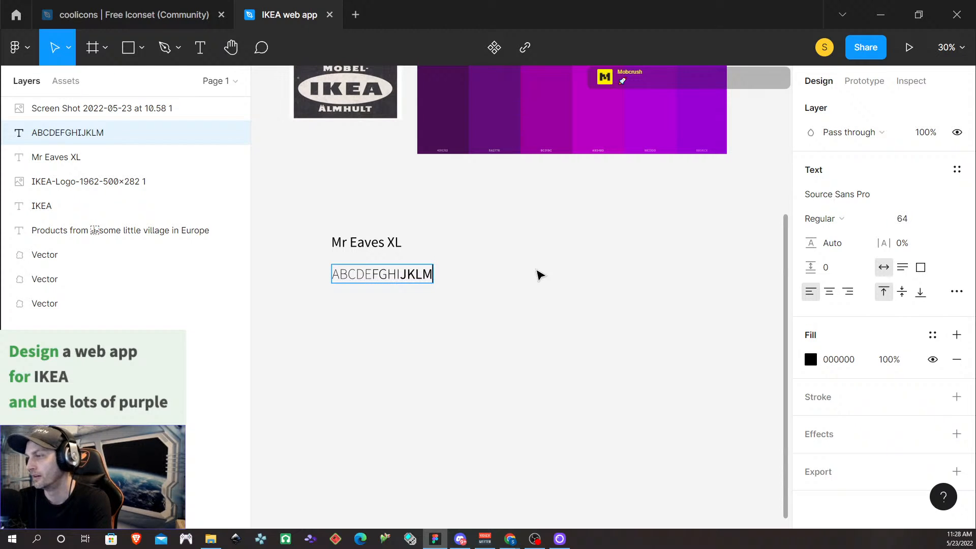
pyautogui.write('NOPQ')
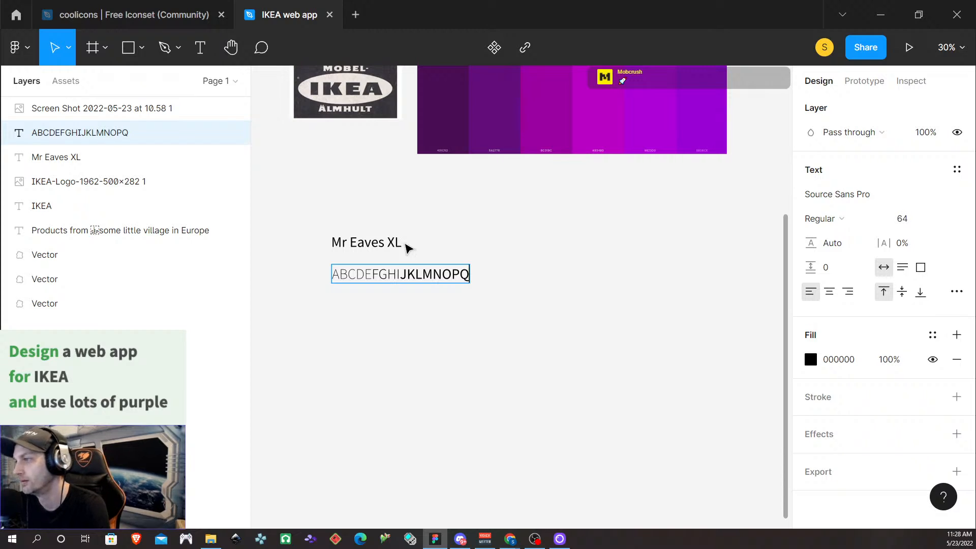
pyautogui.moveTo(433, 274); pyautogui.dragTo(487, 280)
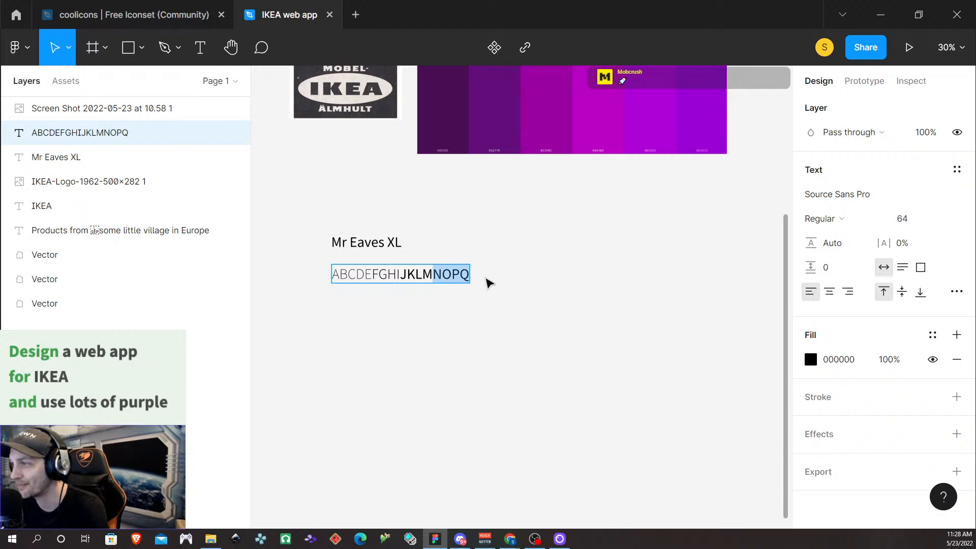
pyautogui.click(880, 221)
pyautogui.click(870, 235)
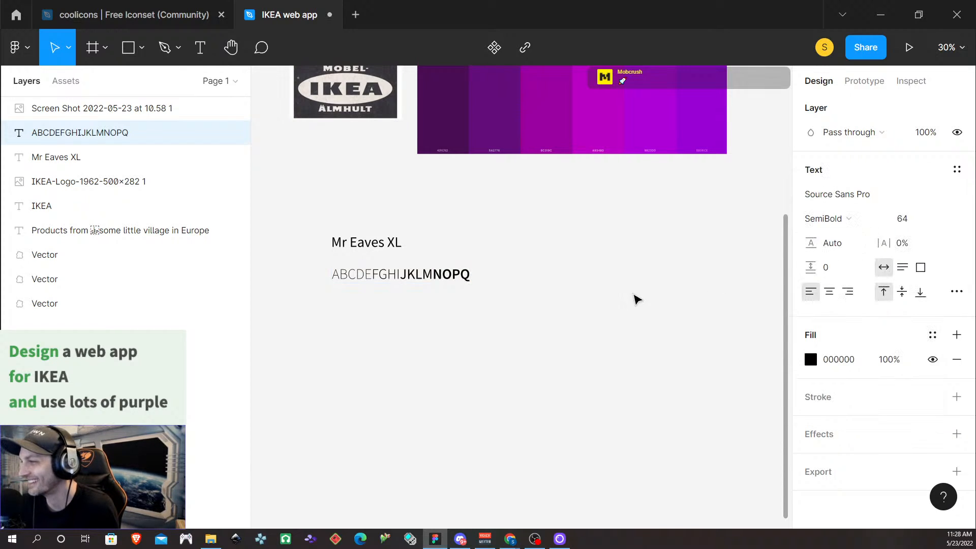
pyautogui.press('Escape')
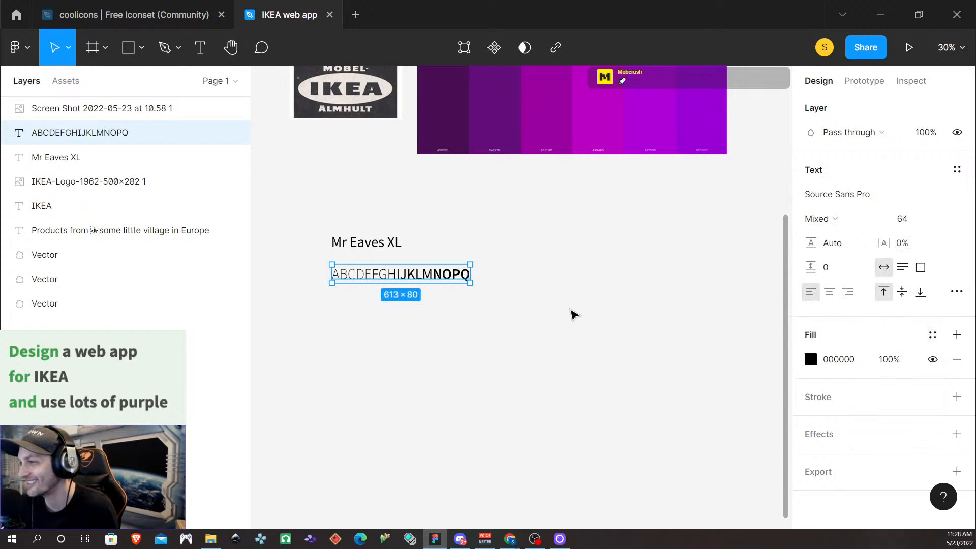
# Step: Append "RSTU" to the end of the alphabet text and set the weight of these letters to Bold
pyautogui.doubleClick(468, 276)
pyautogui.click(469, 276)
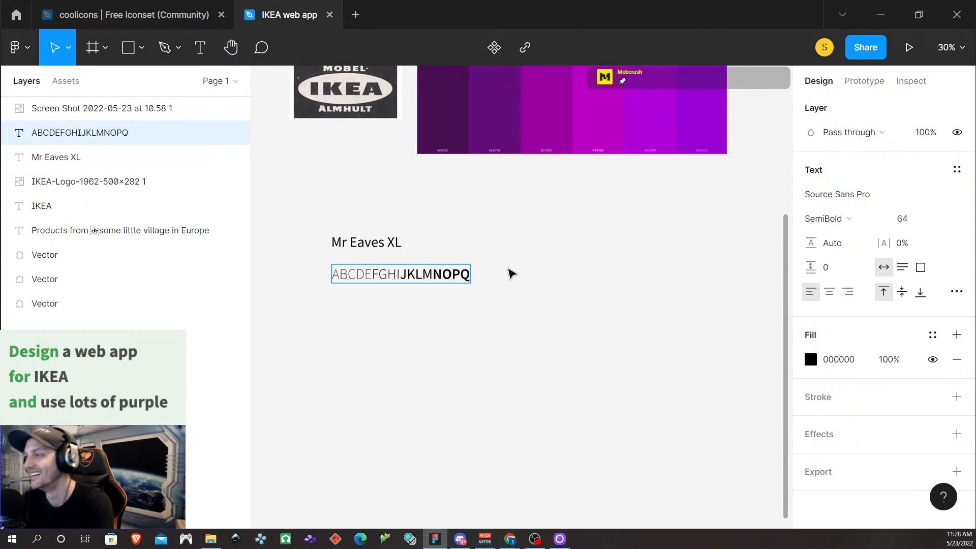
pyautogui.write('RSTU')
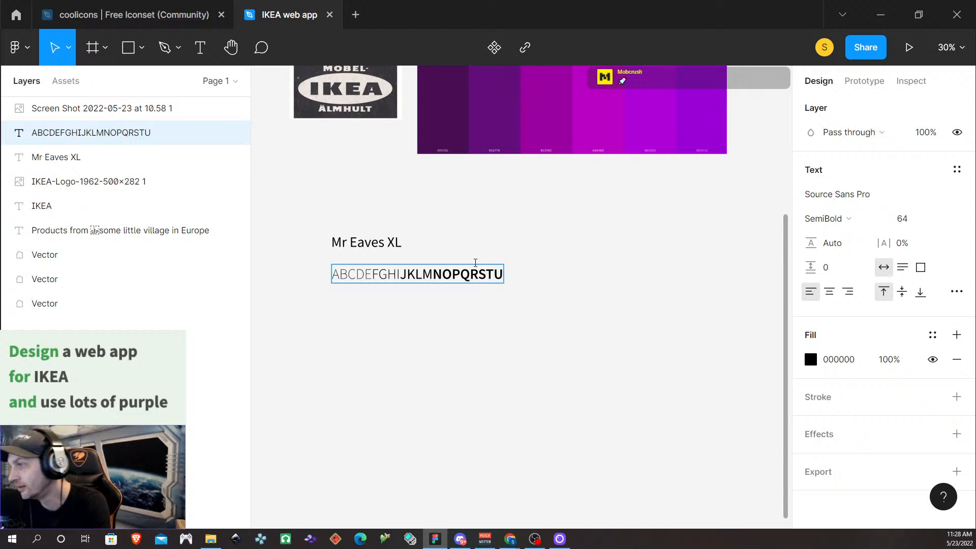
pyautogui.moveTo(469, 273); pyautogui.dragTo(525, 273)
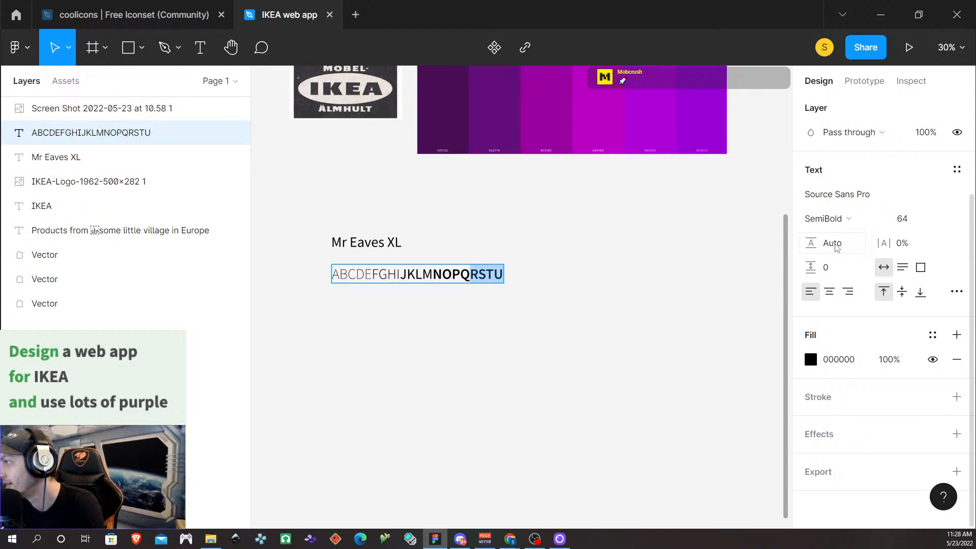
pyautogui.click(837, 222)
pyautogui.click(836, 237)
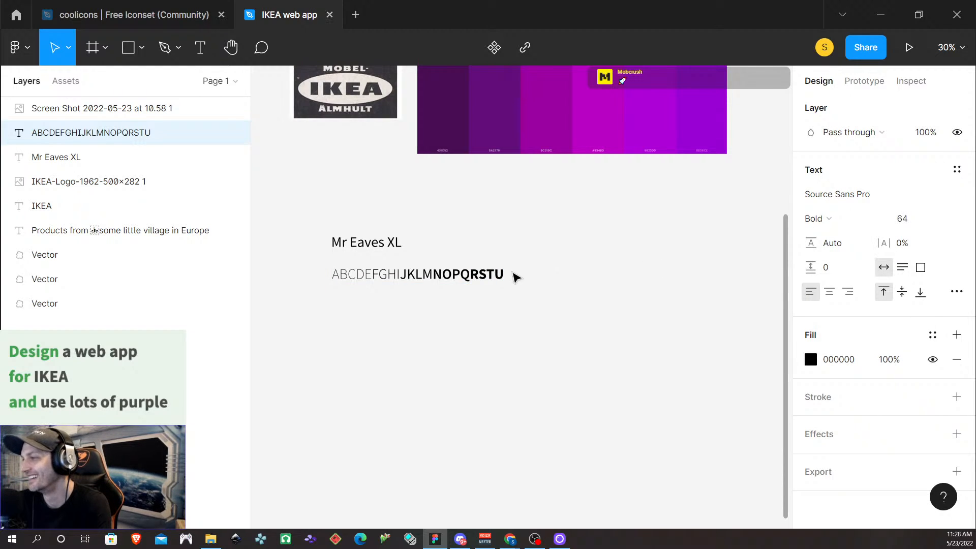
# Step: Complete the alphabet text by appending "VWXYZ" after the "U"
pyautogui.click(502, 275)
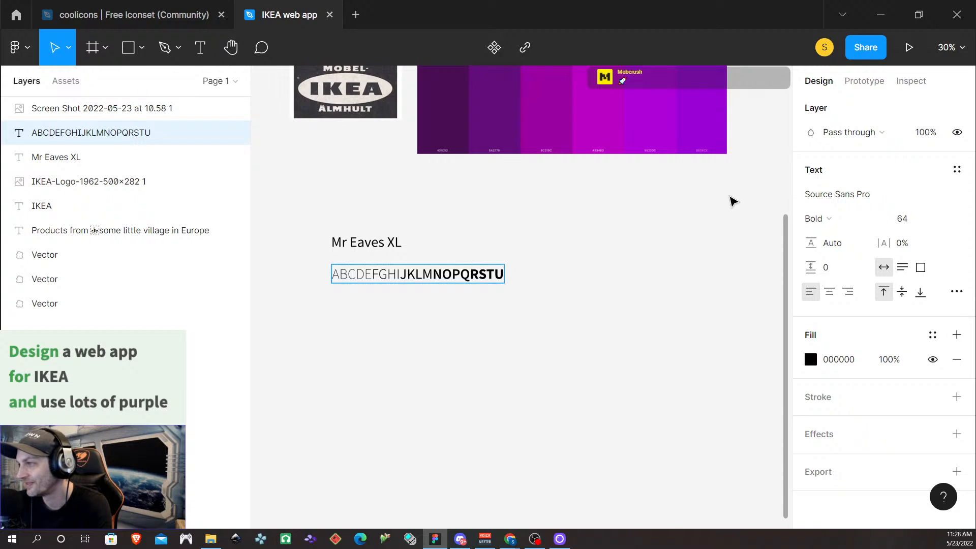
pyautogui.write('VWX')
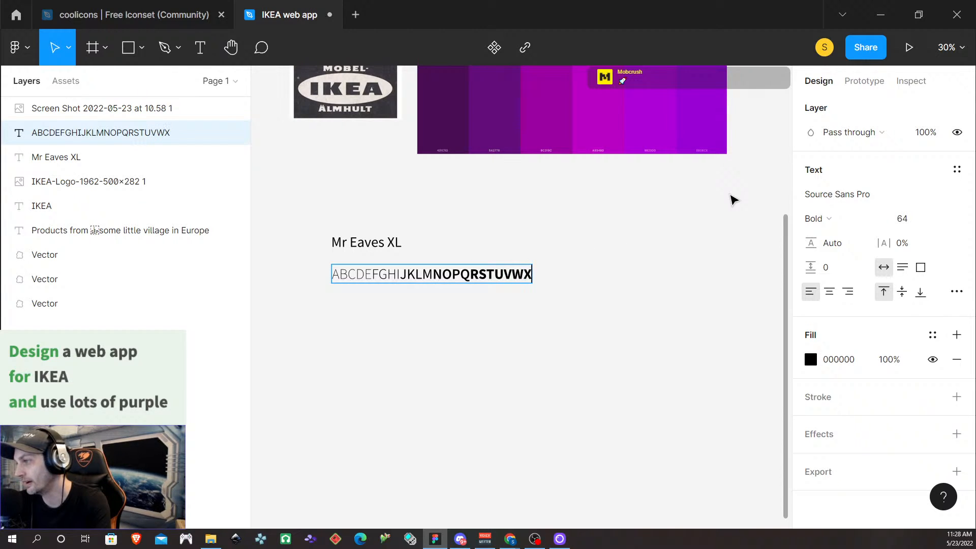
pyautogui.write('YX')
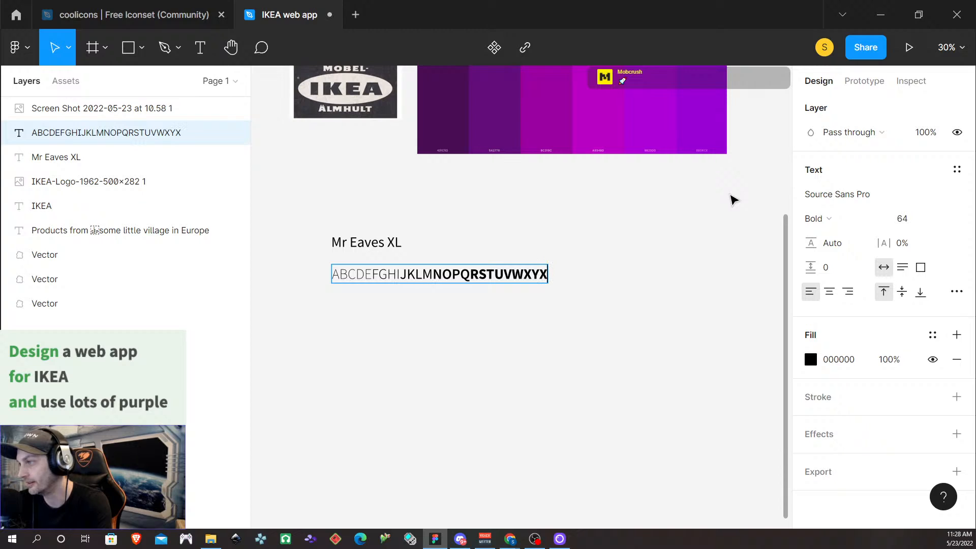
pyautogui.press('BackSpace')
pyautogui.write('Z')
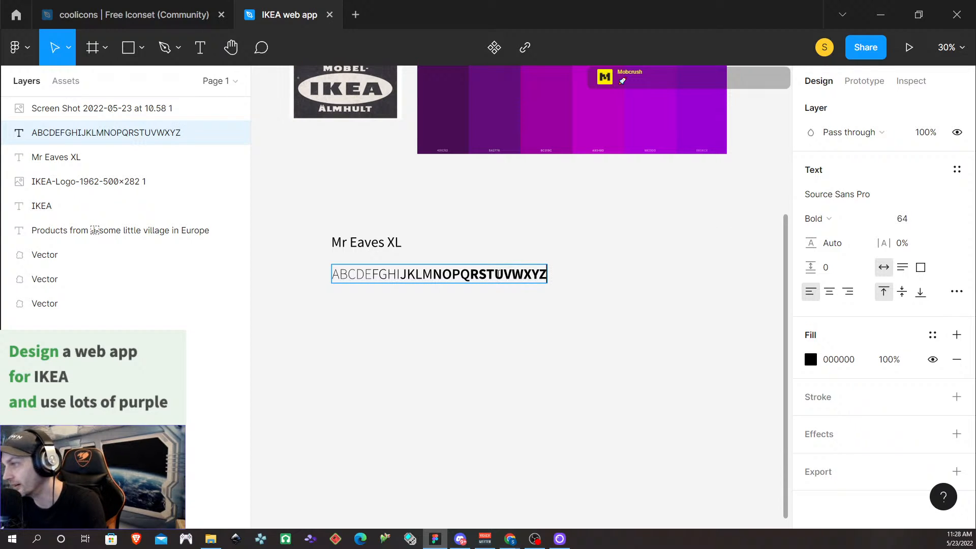
# Step: Set the weight of the letters "VWXYZ" to Black and deselect the alphabet text
pyautogui.moveTo(504, 276); pyautogui.dragTo(567, 278)
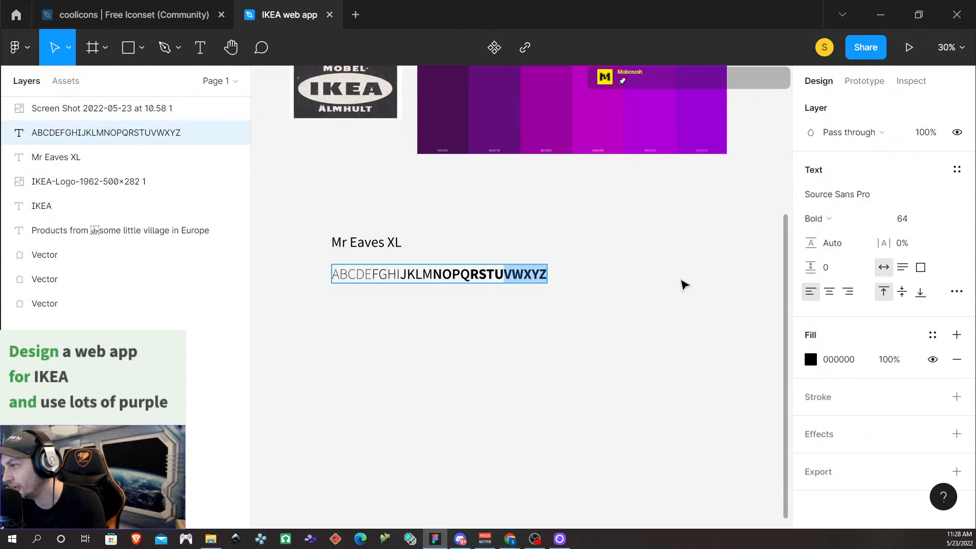
pyautogui.click(844, 218)
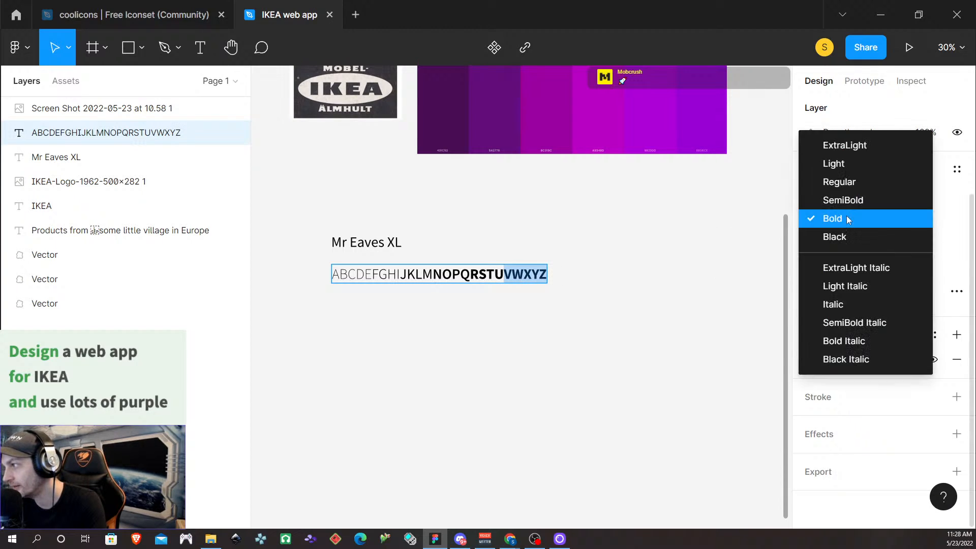
pyautogui.click(846, 243)
pyautogui.press('Escape')
pyautogui.press('Escape')
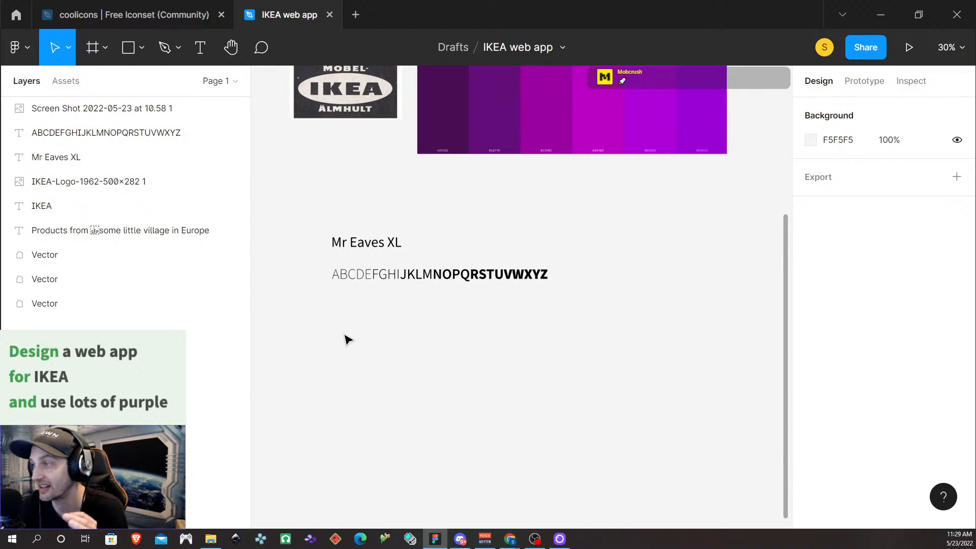
# Step: Add a new text reading "abcdefghijklmnopqrstuvwxyz" below the uppercase alphabet, aligned with its start
pyautogui.click(200, 48)
pyautogui.click(332, 307)
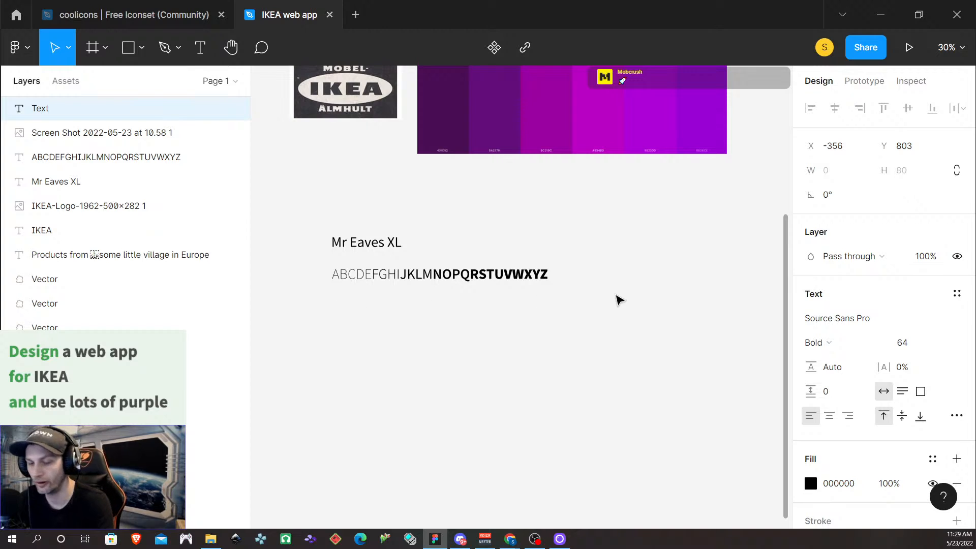
pyautogui.write('a')
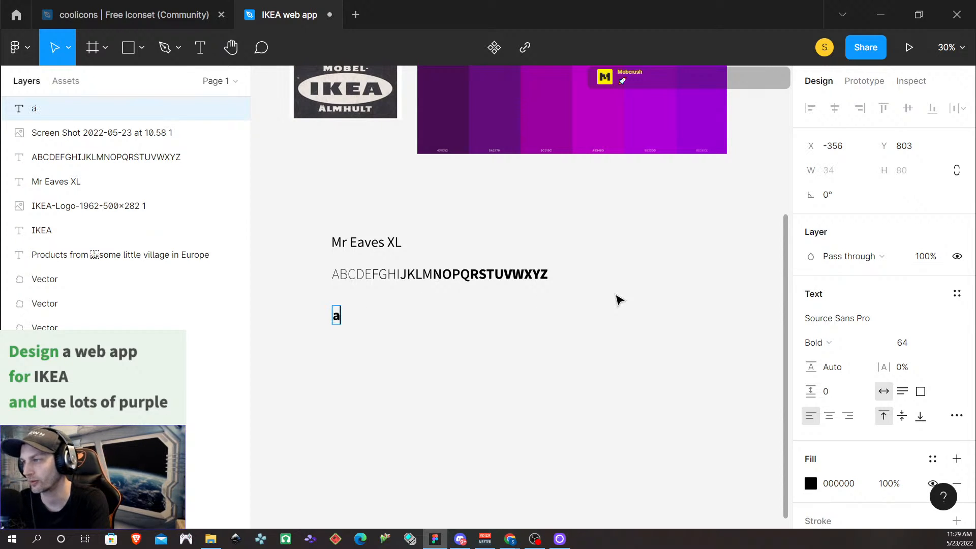
pyautogui.write('bcde')
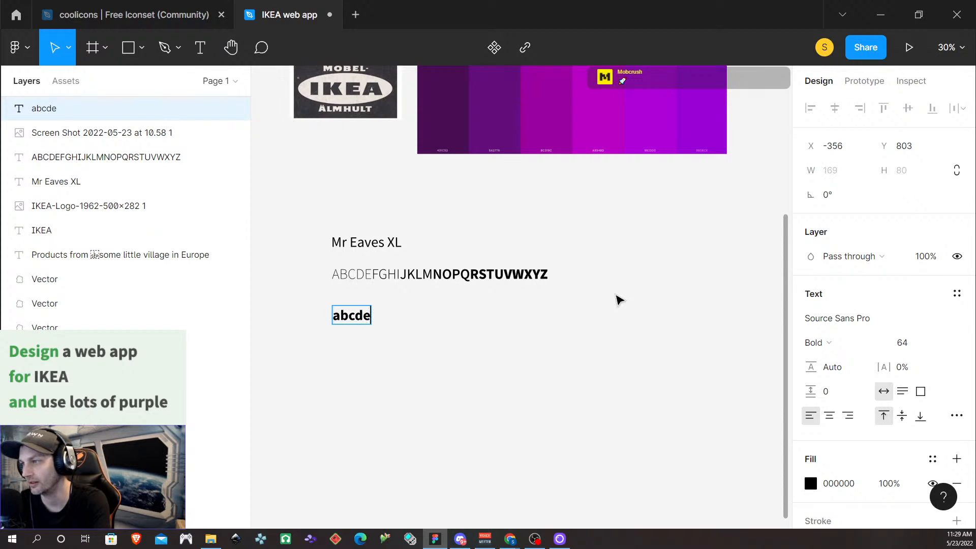
pyautogui.write('fg')
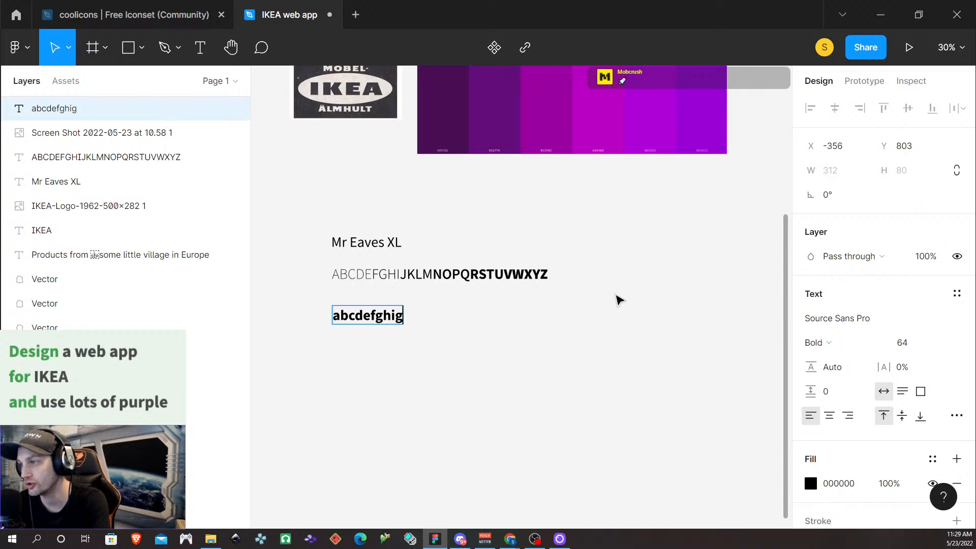
pyautogui.write('hijklmno')
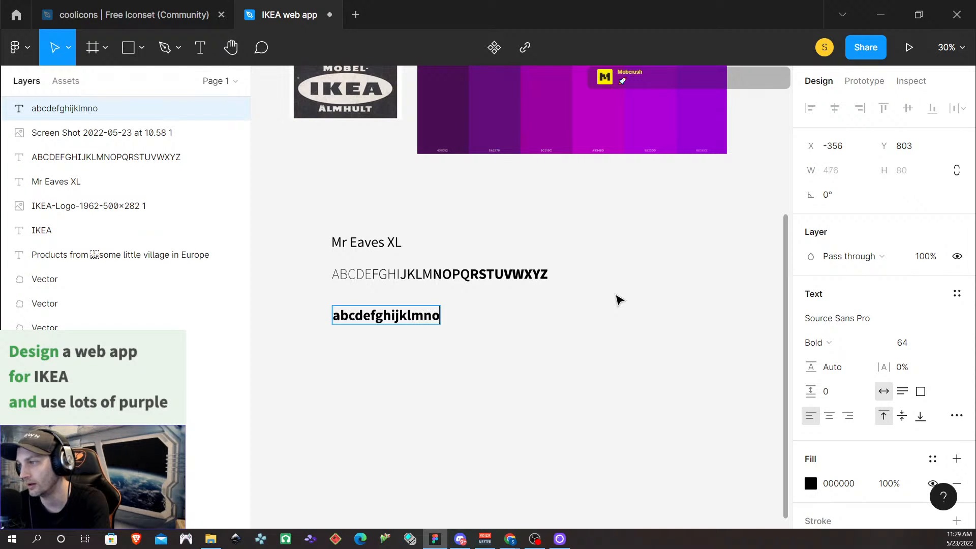
pyautogui.write('pqrs')
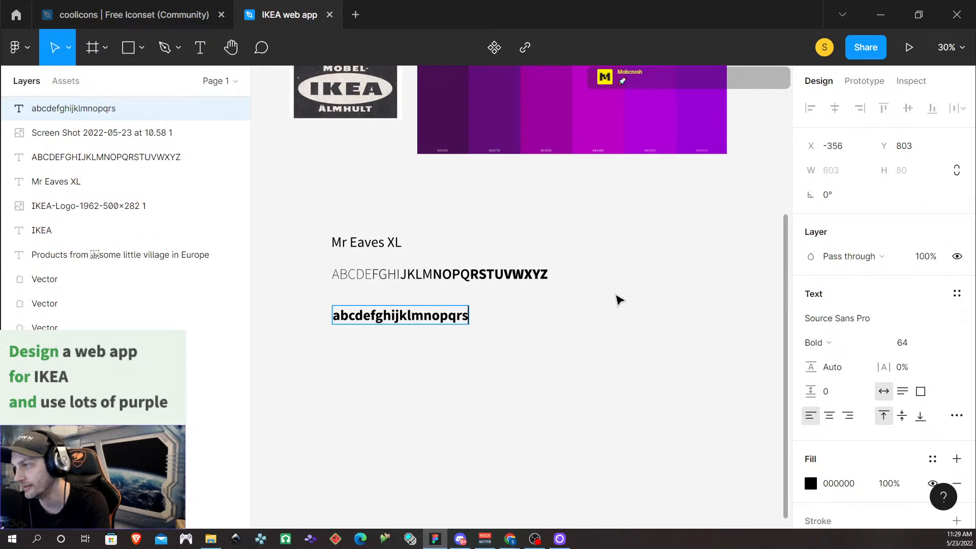
pyautogui.write('tuvw')
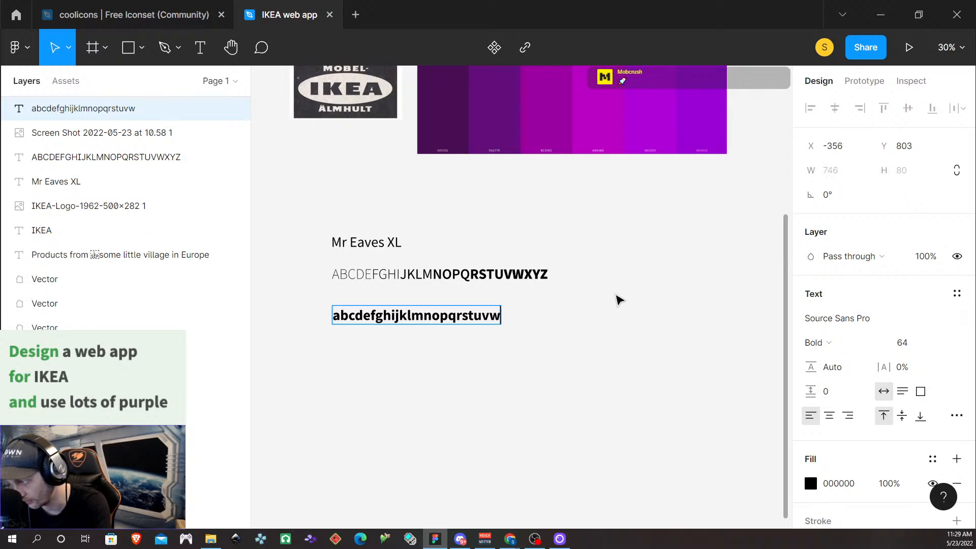
pyautogui.write('xy')
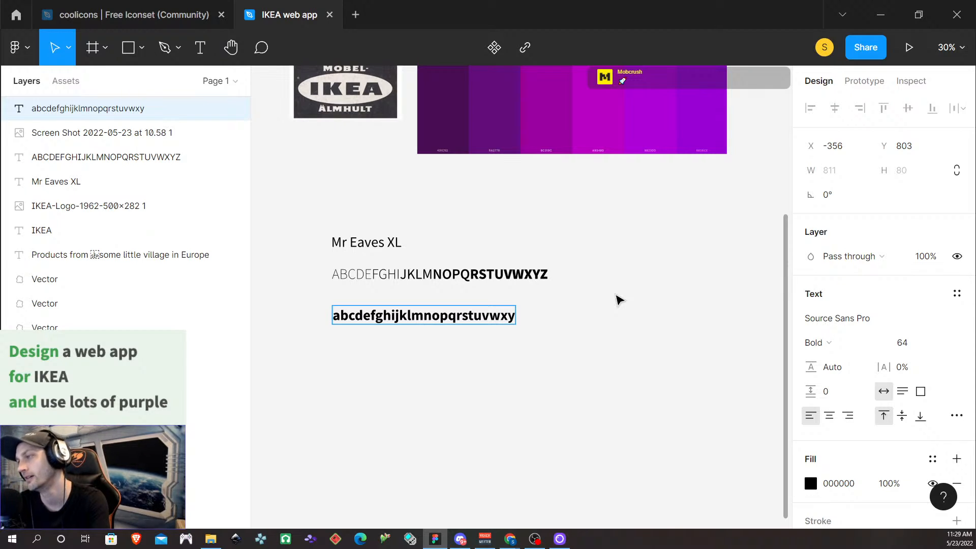
pyautogui.write('z')
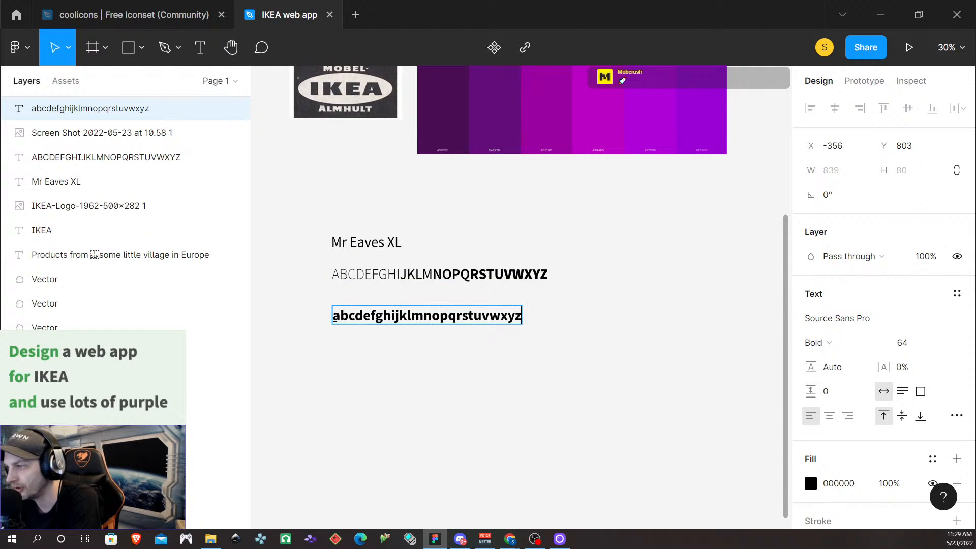
# Step: Set the weight of the letters "abcde" in the lowercase alphabet to ExtraLight
pyautogui.moveTo(334, 318); pyautogui.dragTo(371, 324)
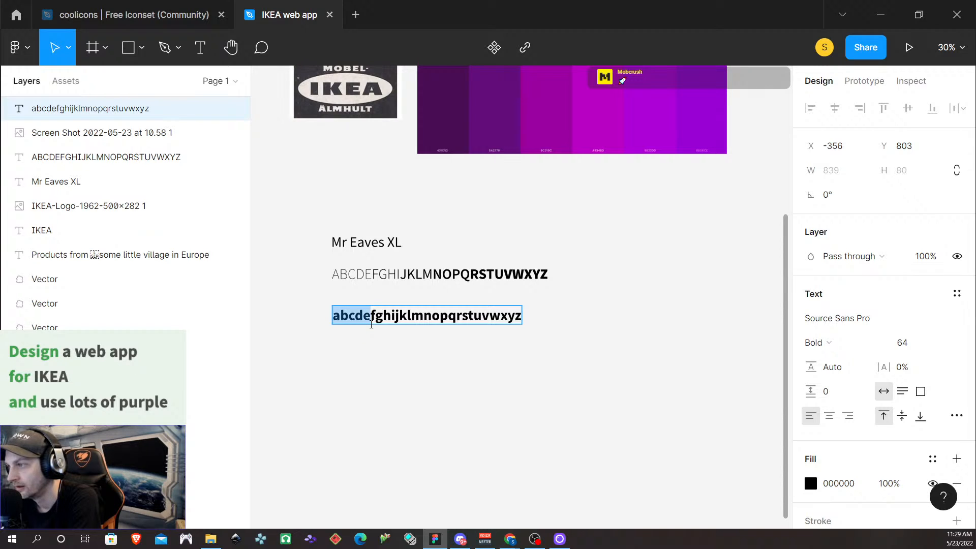
pyautogui.click(840, 318)
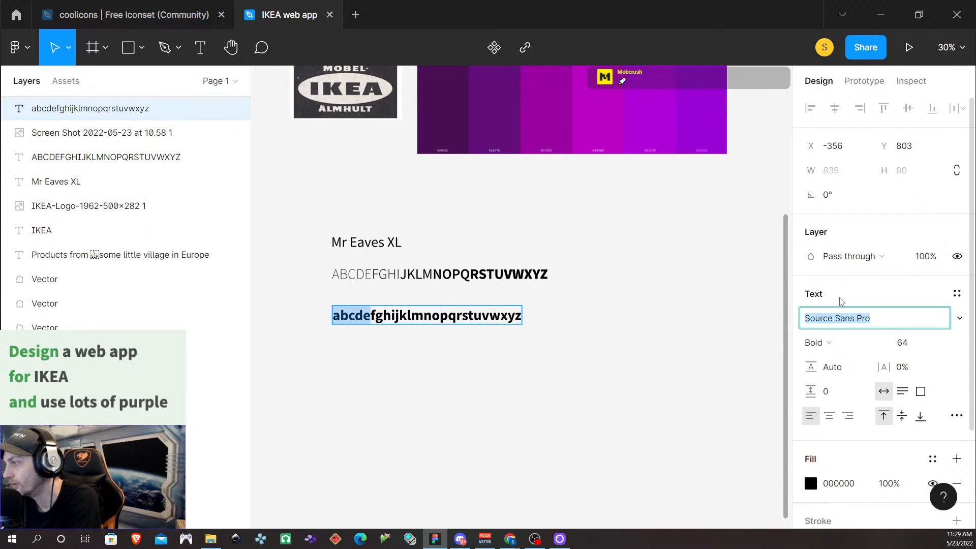
pyautogui.click(816, 343)
pyautogui.click(824, 270)
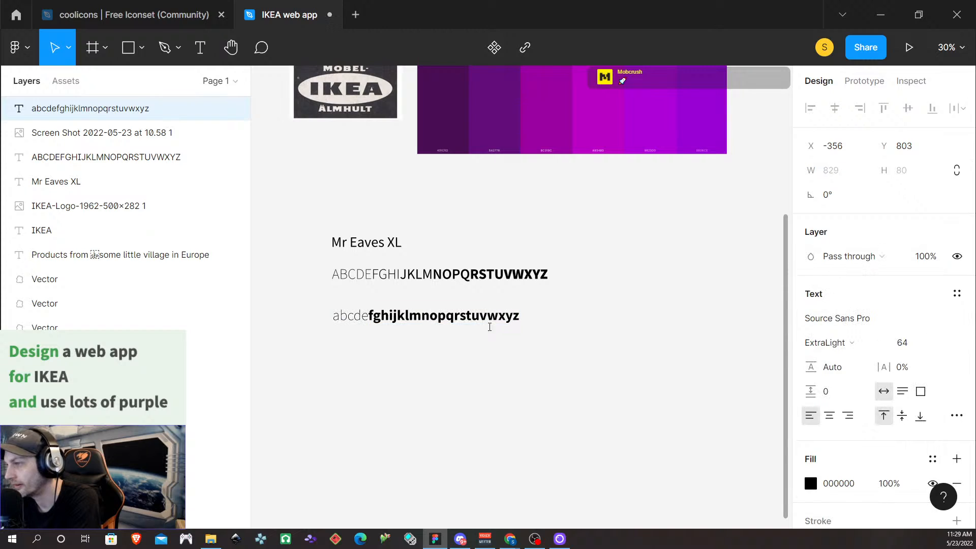
# Step: Set the weight of the letters "fghi" in the lowercase alphabet to Light
pyautogui.moveTo(368, 317); pyautogui.dragTo(394, 323)
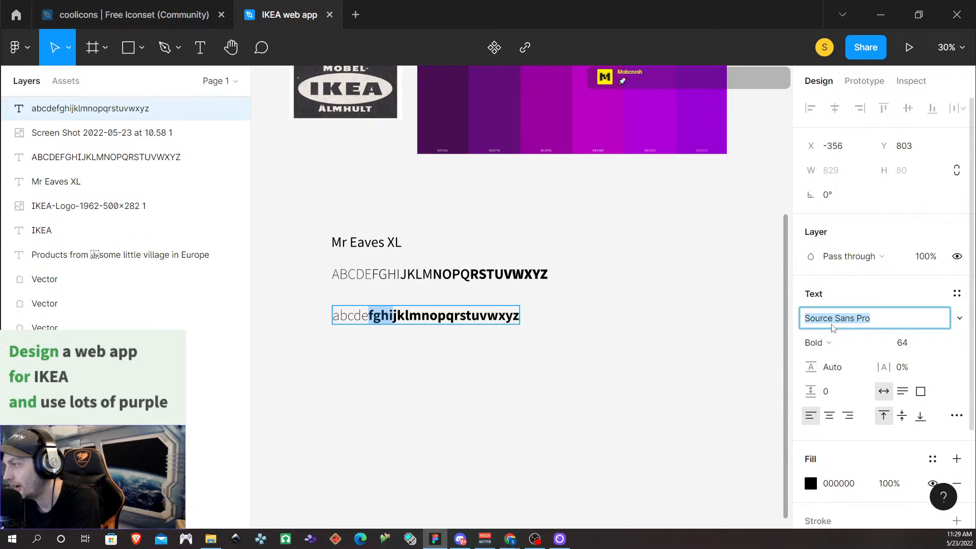
pyautogui.click(829, 342)
pyautogui.click(837, 289)
pyautogui.scroll(-1, 856, 331)
pyautogui.scroll(-2, 856, 331)
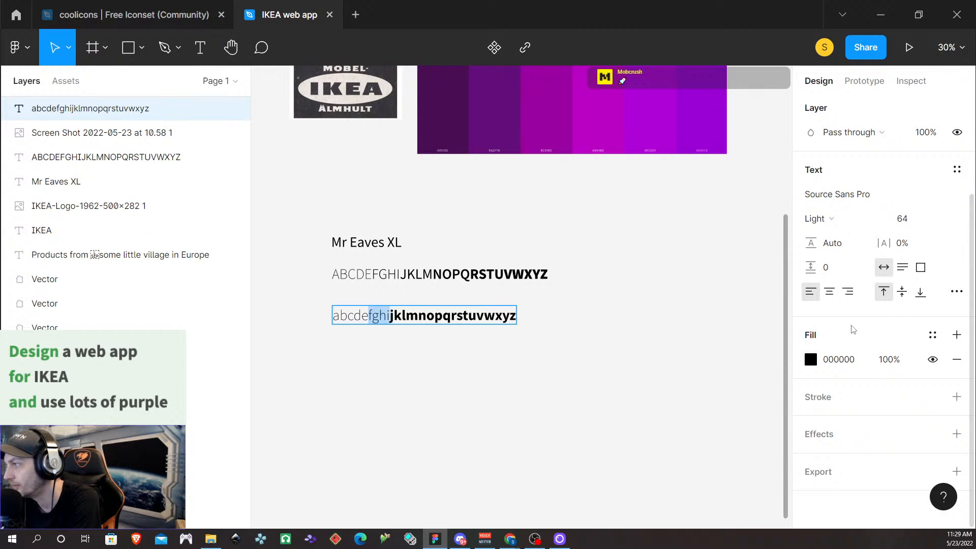
# Step: Set the weight of the letters "jklm" in the lowercase alphabet to Regular
pyautogui.moveTo(389, 319); pyautogui.dragTo(420, 319)
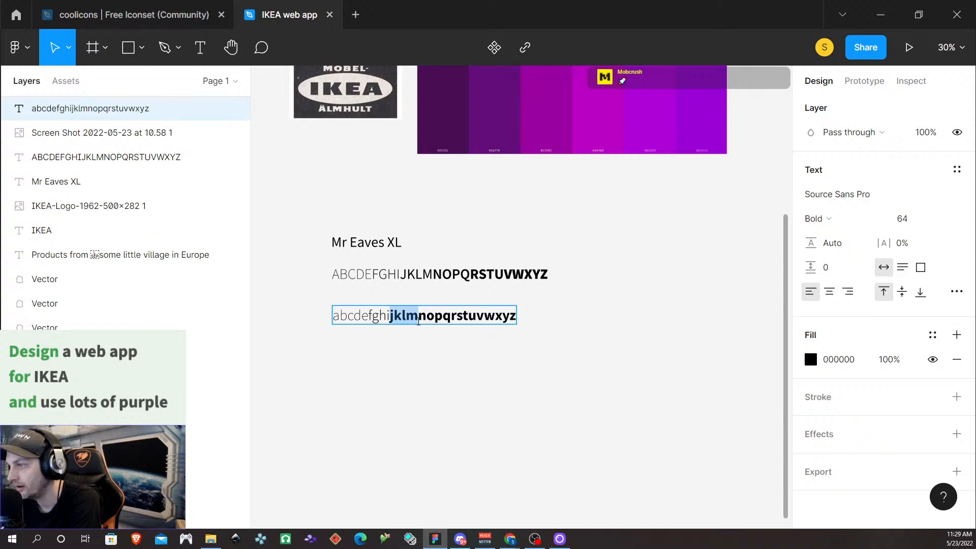
pyautogui.click(834, 223)
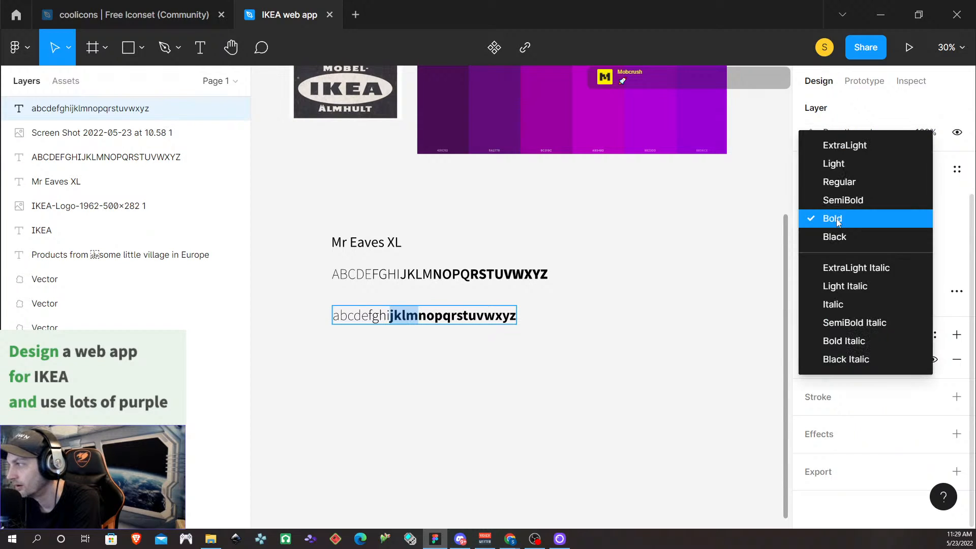
pyautogui.click(844, 186)
# Step: Check the weights of the last letters in the uppercase alphabet and set the lowercase letters "nopq" to SemiBold
pyautogui.click(522, 273)
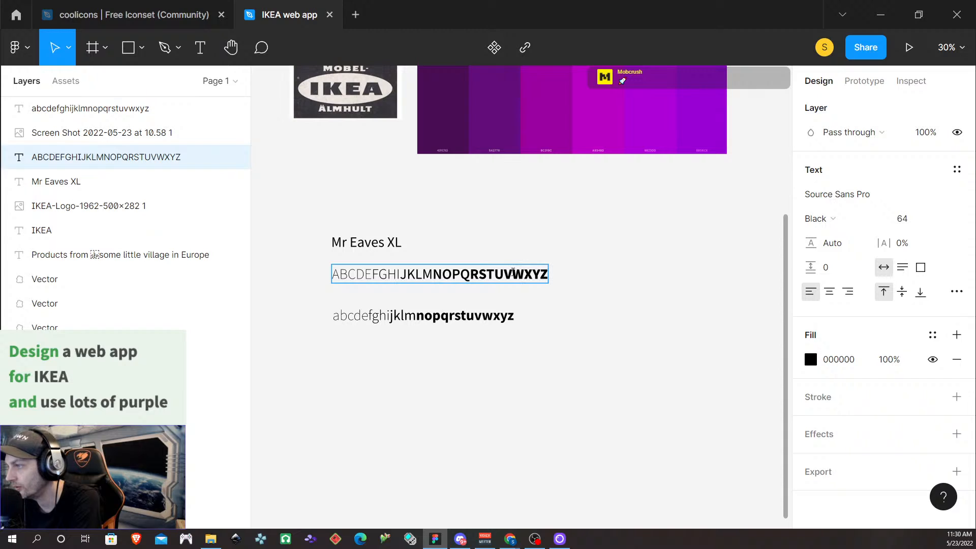
pyautogui.moveTo(504, 275); pyautogui.dragTo(551, 276)
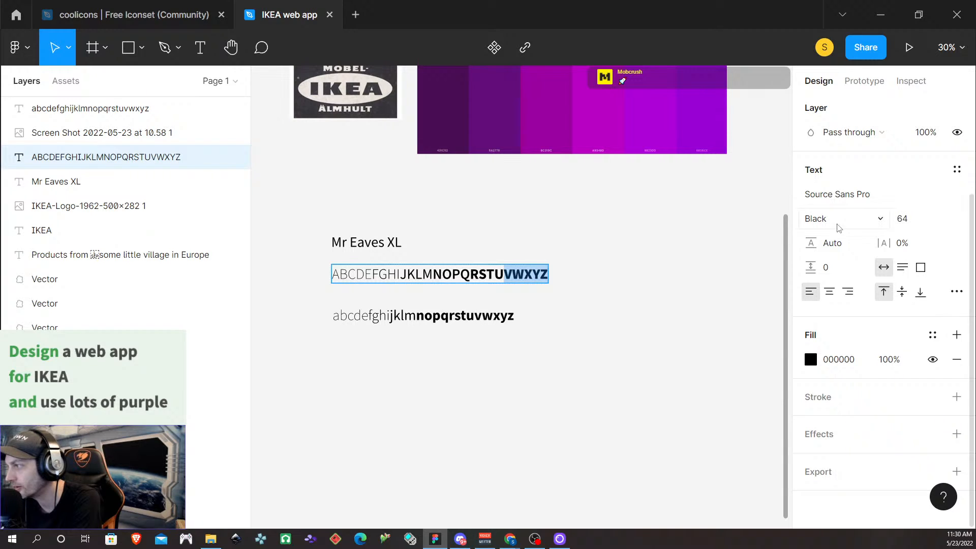
pyautogui.click(494, 274)
pyautogui.moveTo(504, 275); pyautogui.dragTo(488, 275)
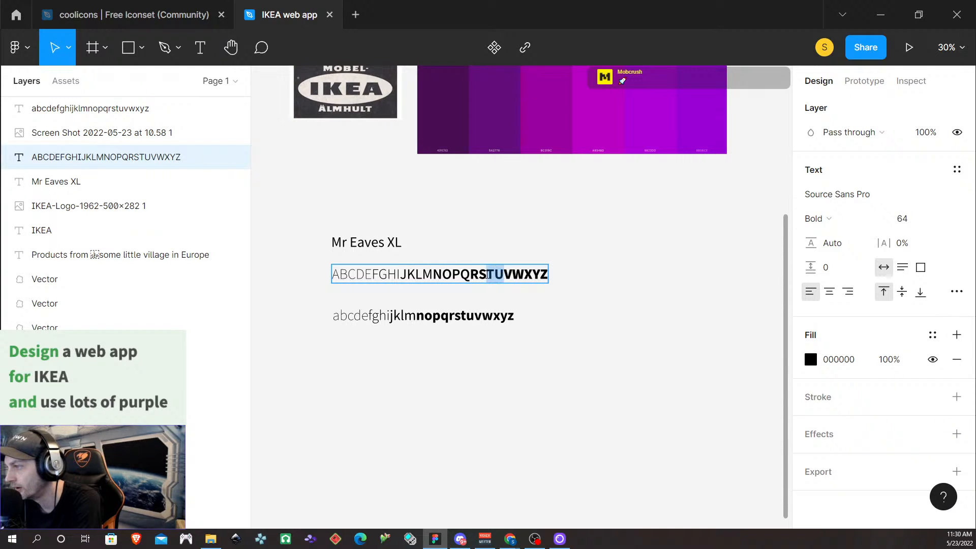
pyautogui.click(441, 316)
pyautogui.click(406, 316)
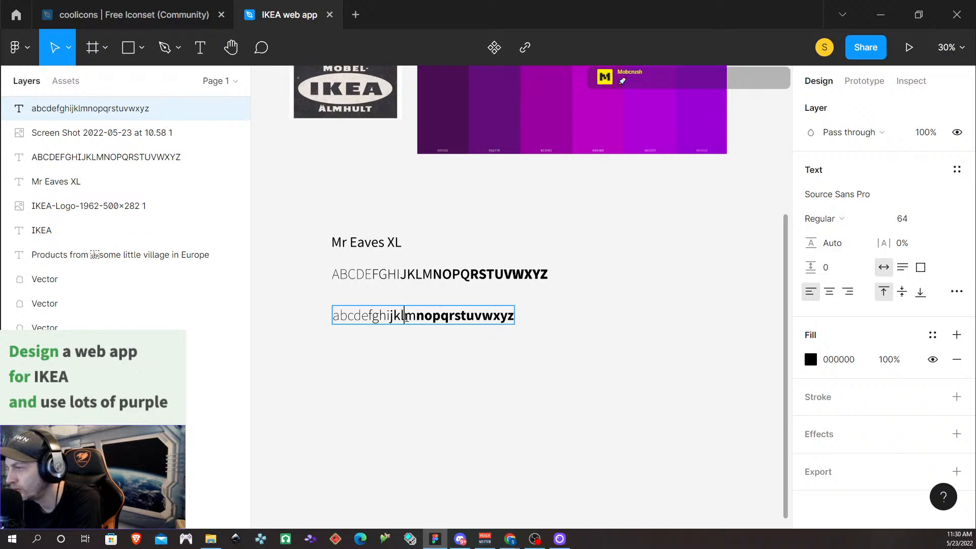
pyautogui.click(427, 316)
pyautogui.moveTo(417, 317); pyautogui.dragTo(448, 322)
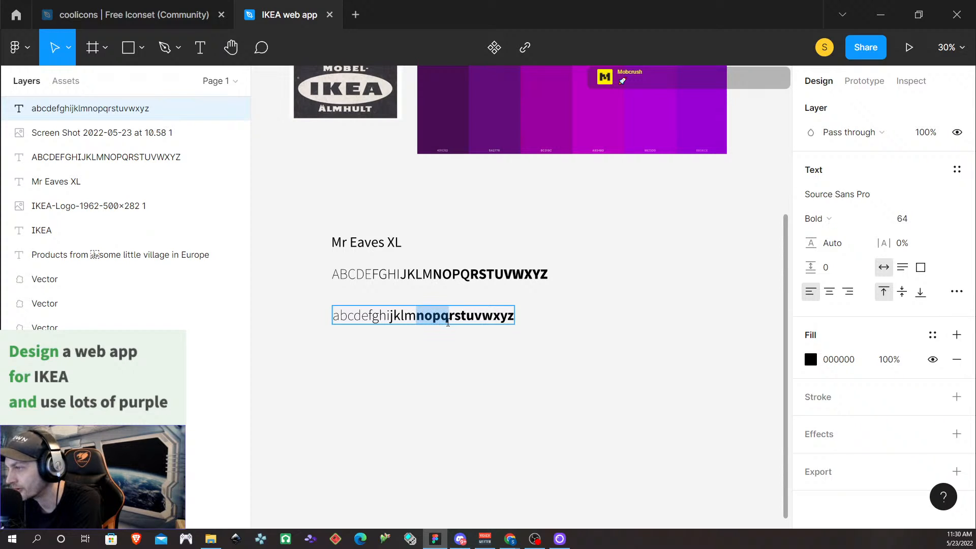
pyautogui.click(829, 224)
pyautogui.click(840, 202)
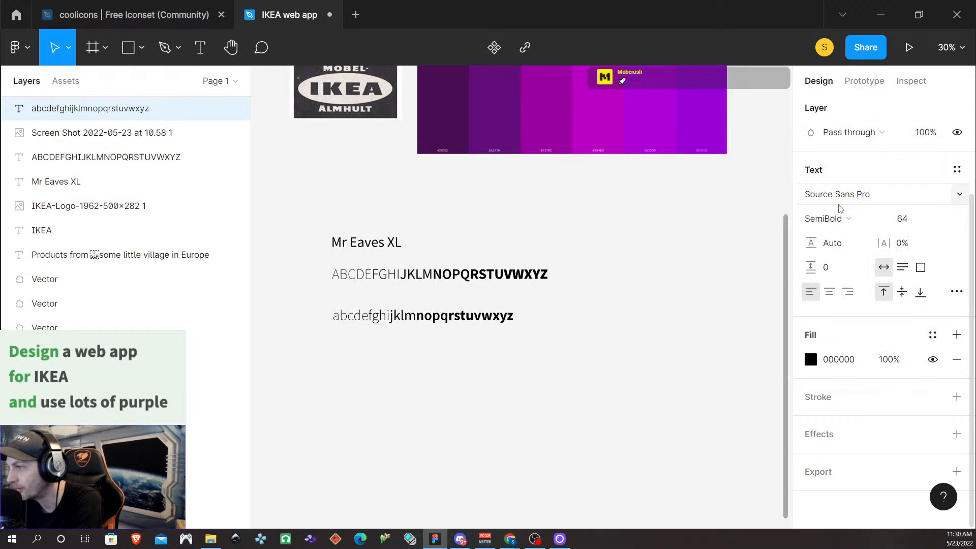
# Step: Set the weight of the letters "vwxyz" in the lowercase alphabet to Black and finish editing the text
pyautogui.hotkey('ctrl', 'a')
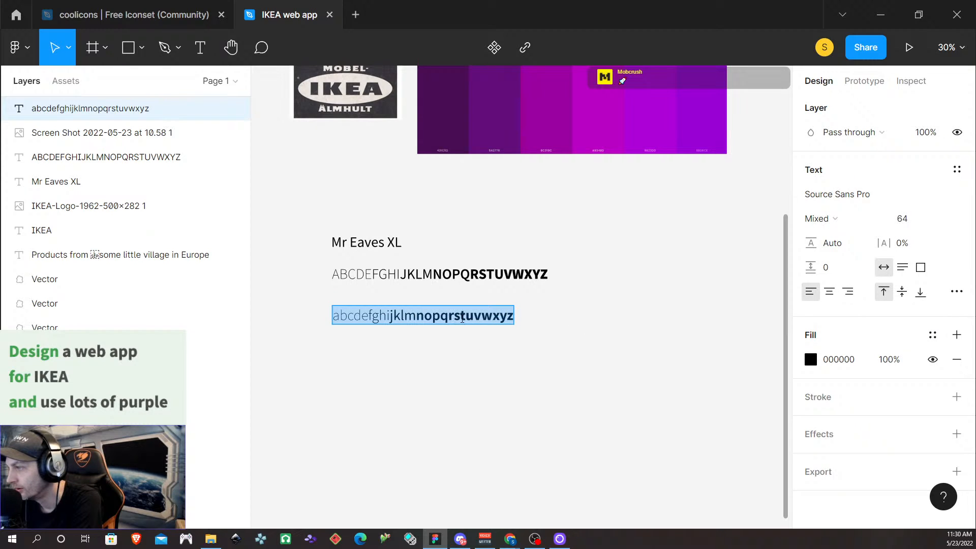
pyautogui.click(463, 318)
pyautogui.moveTo(448, 319); pyautogui.dragTo(472, 319)
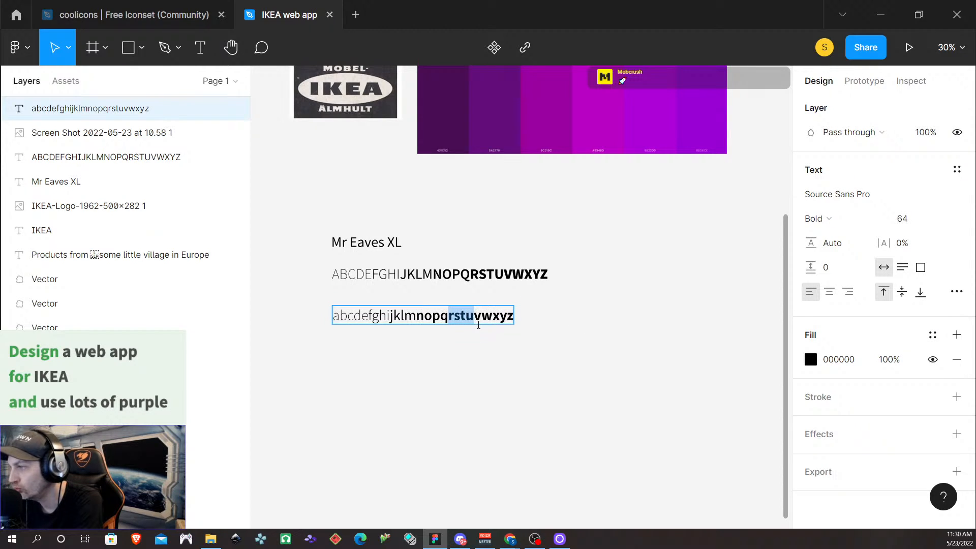
pyautogui.press('Escape')
pyautogui.press('Return')
pyautogui.click(475, 316)
pyautogui.doubleClick(475, 315)
pyautogui.click(496, 317)
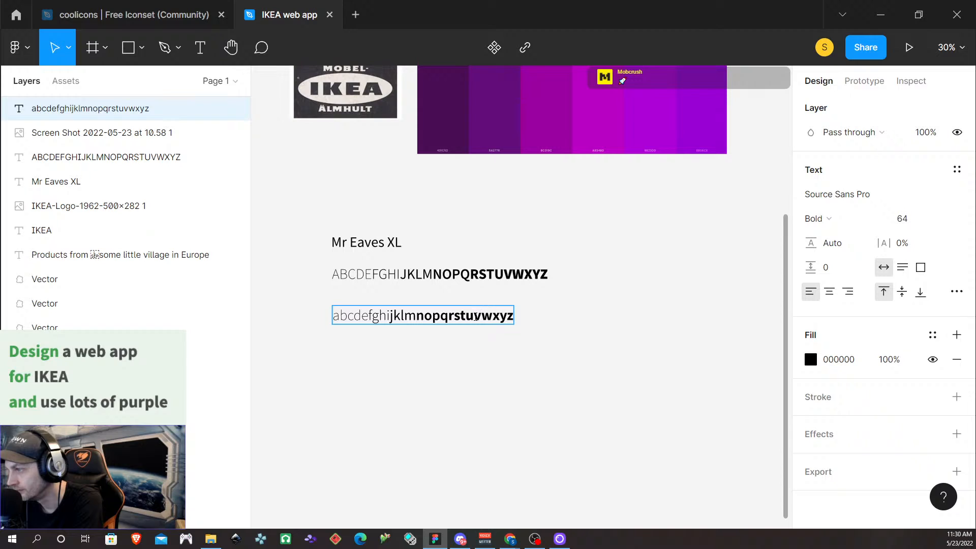
pyautogui.moveTo(474, 316); pyautogui.dragTo(516, 317)
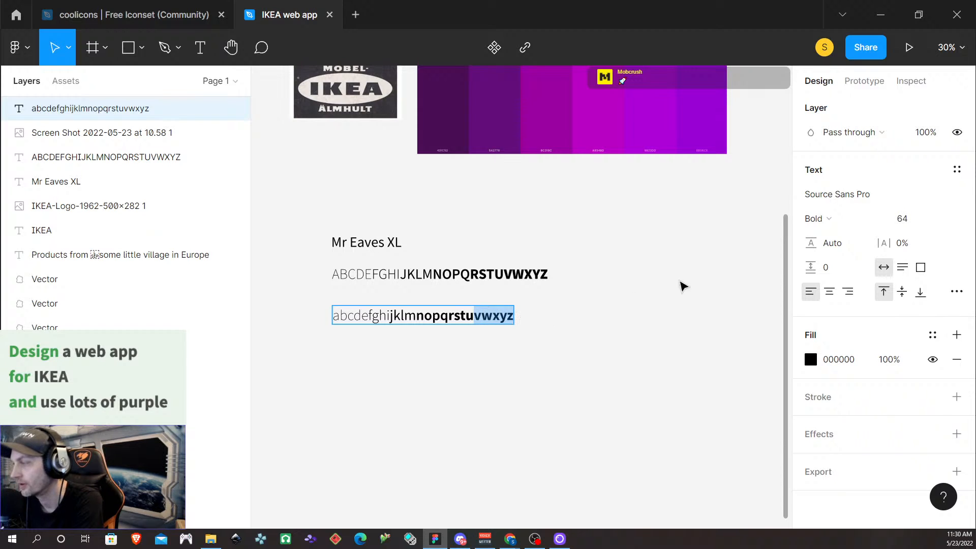
pyautogui.click(832, 220)
pyautogui.click(839, 236)
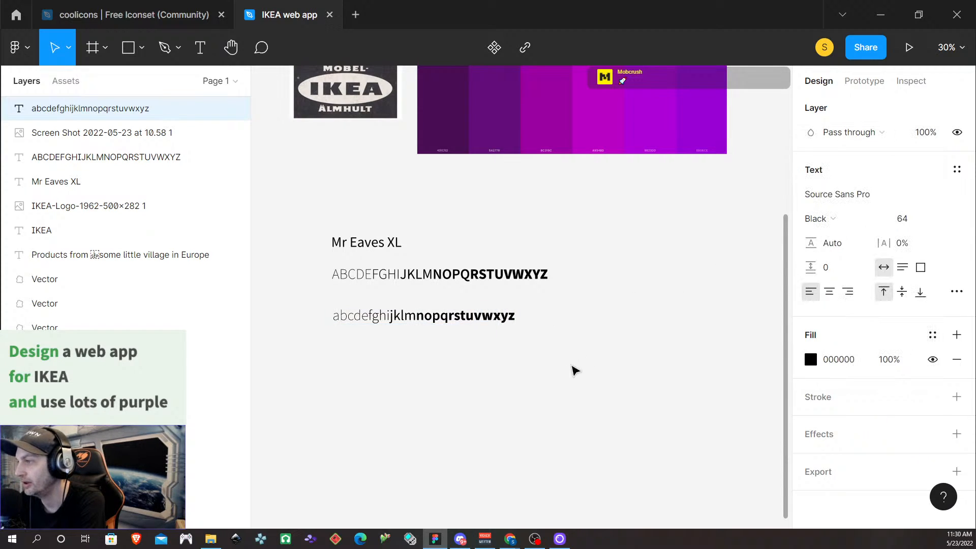
pyautogui.press('Escape')
# Step: Replace the "Mr Eaves XL" heading above the alphabets with "Source Sanse Pro"
pyautogui.doubleClick(391, 247)
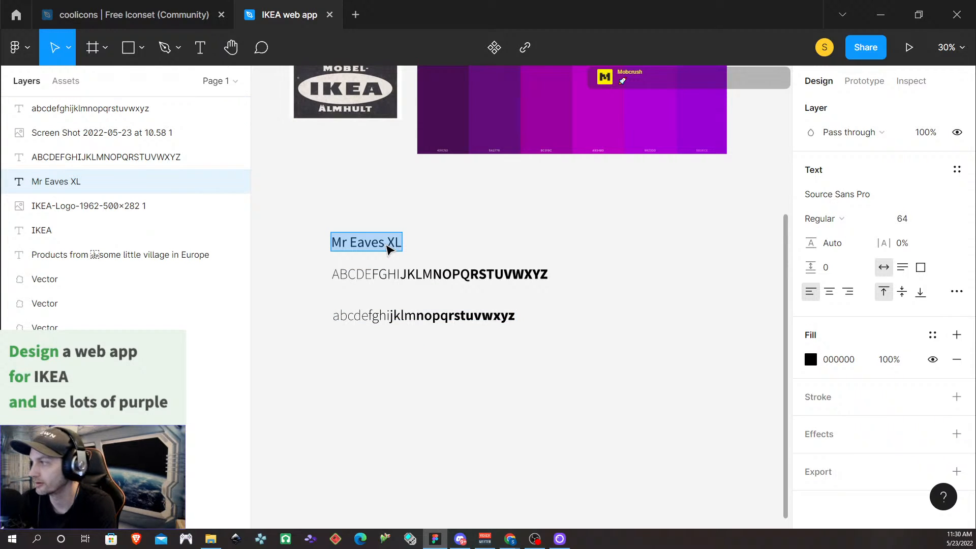
pyautogui.write('Source Sanse Pro')
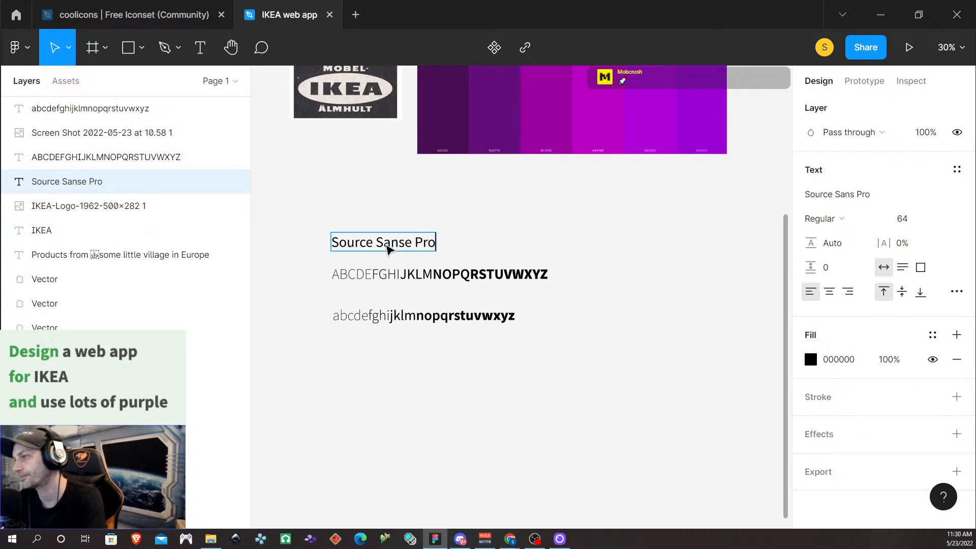
# Step: Set the weight of the whole font name heading to Bold
pyautogui.hotkey('ctrl', 'a')
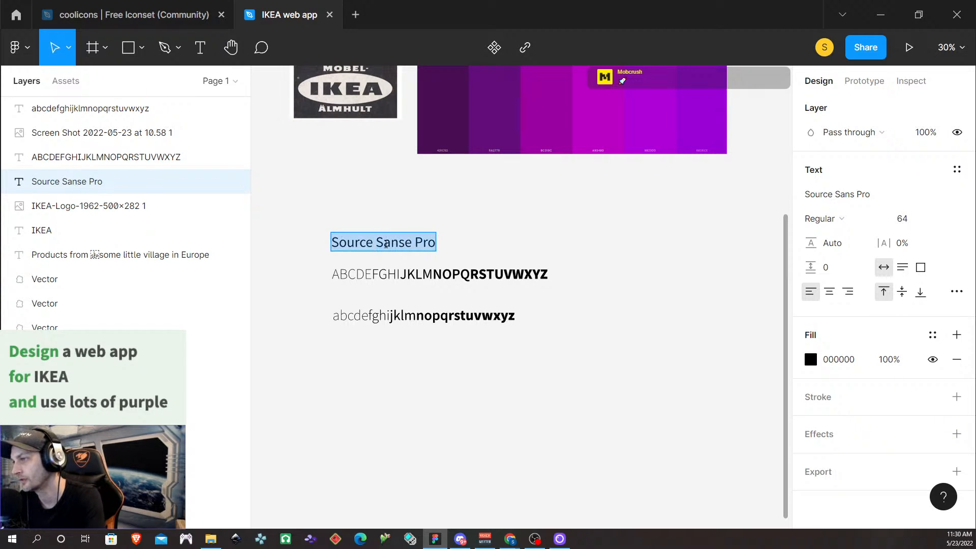
pyautogui.click(850, 215)
pyautogui.click(847, 254)
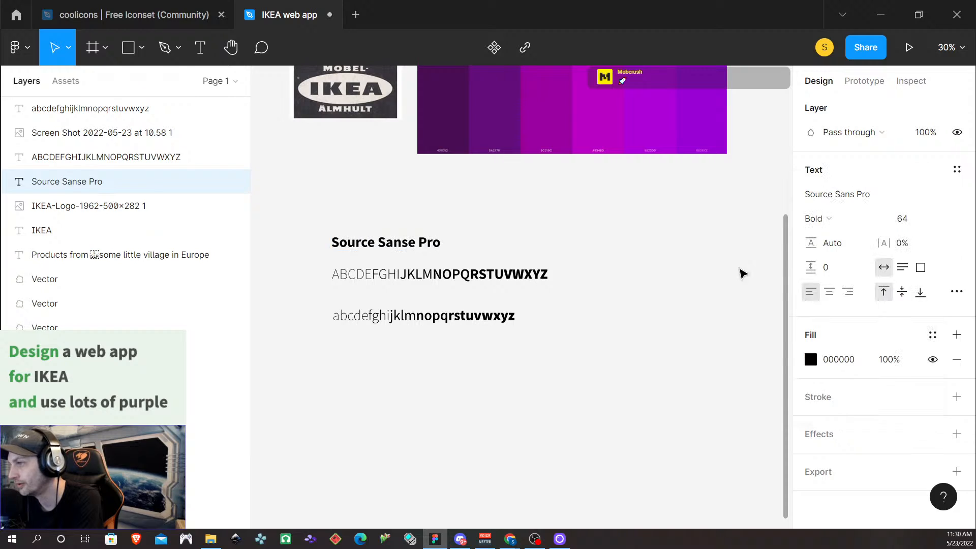
# Step: Set the weight of the font name heading to SemiBold and finish editing it
pyautogui.doubleClick(387, 246)
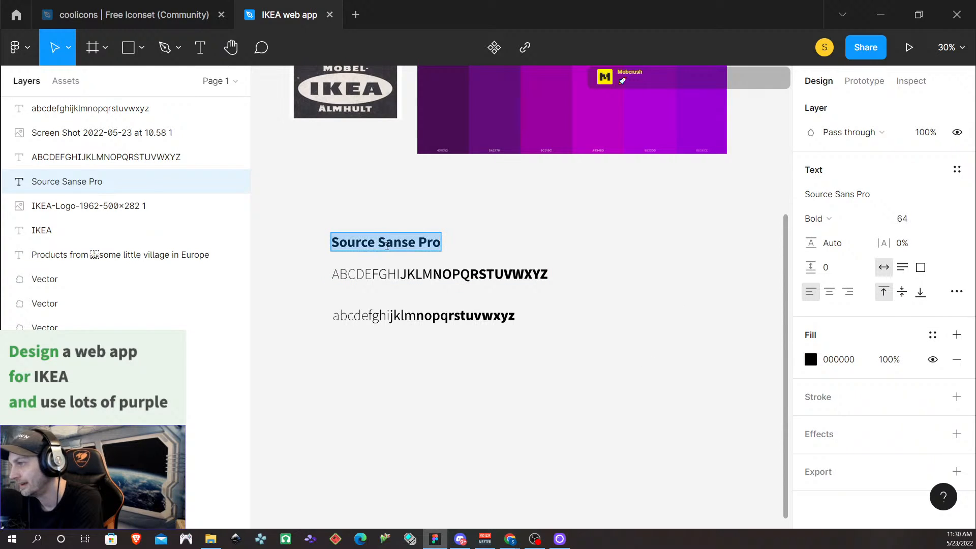
pyautogui.click(819, 219)
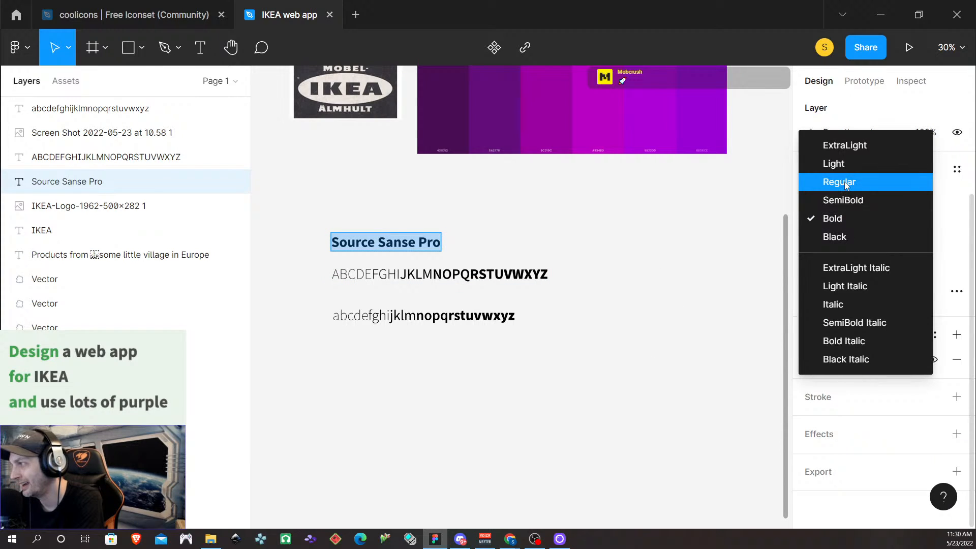
pyautogui.click(841, 201)
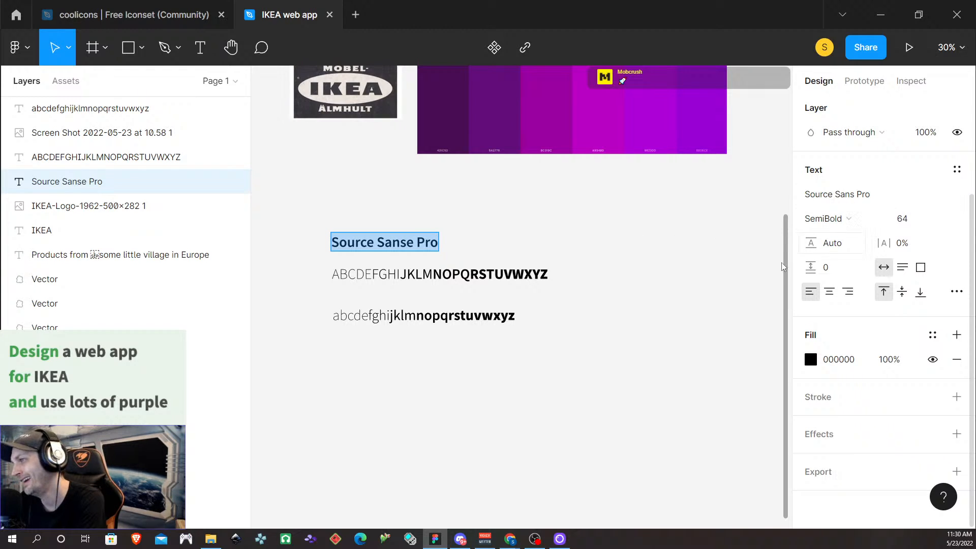
pyautogui.press('Escape')
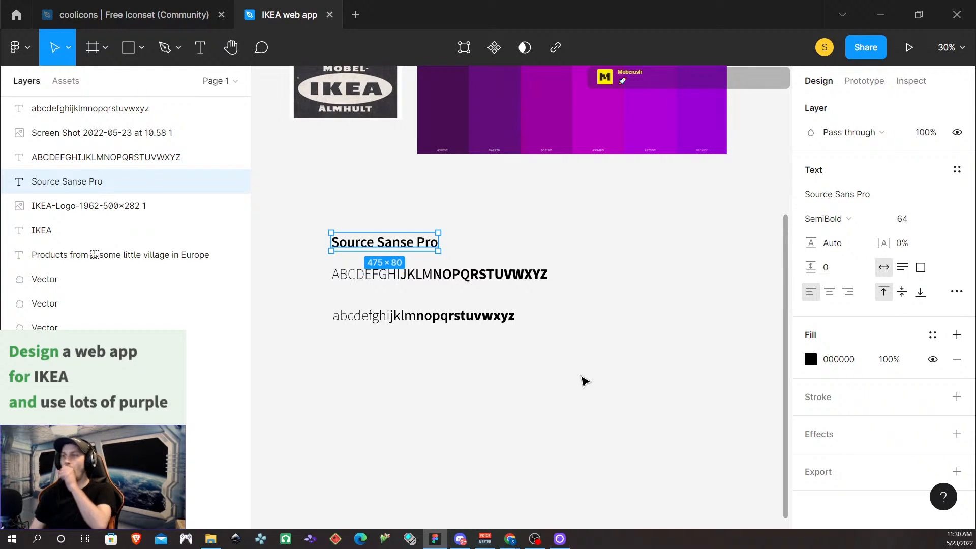
# Step: Move the lowercase alphabet up so it sits directly beneath the uppercase alphabet, and deselect it
pyautogui.moveTo(376, 317); pyautogui.dragTo(380, 301)
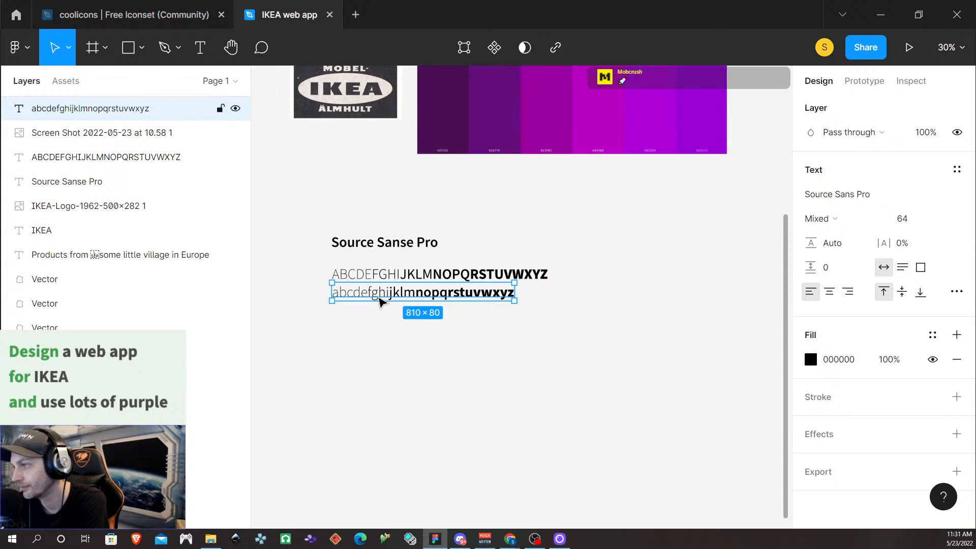
pyautogui.click(410, 347)
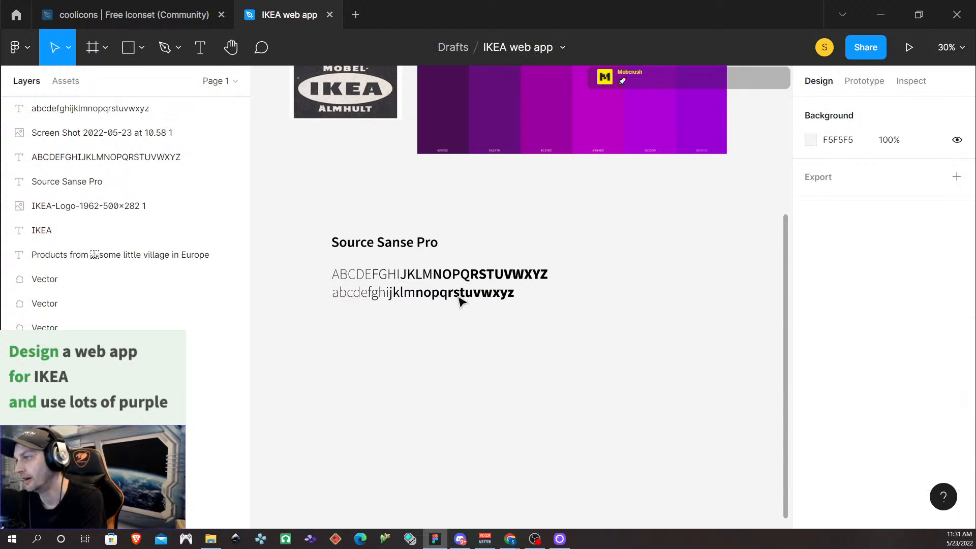
pyautogui.click(200, 47)
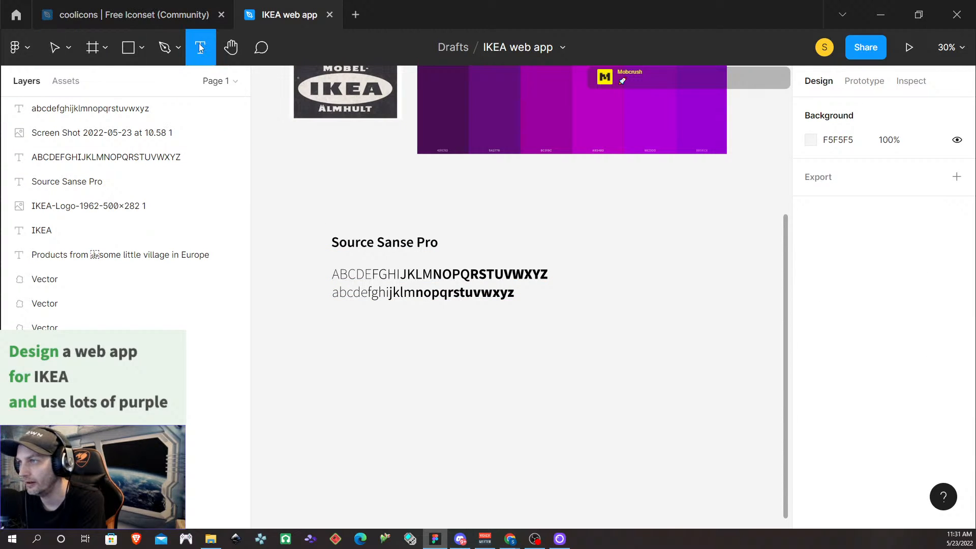
pyautogui.click(333, 317)
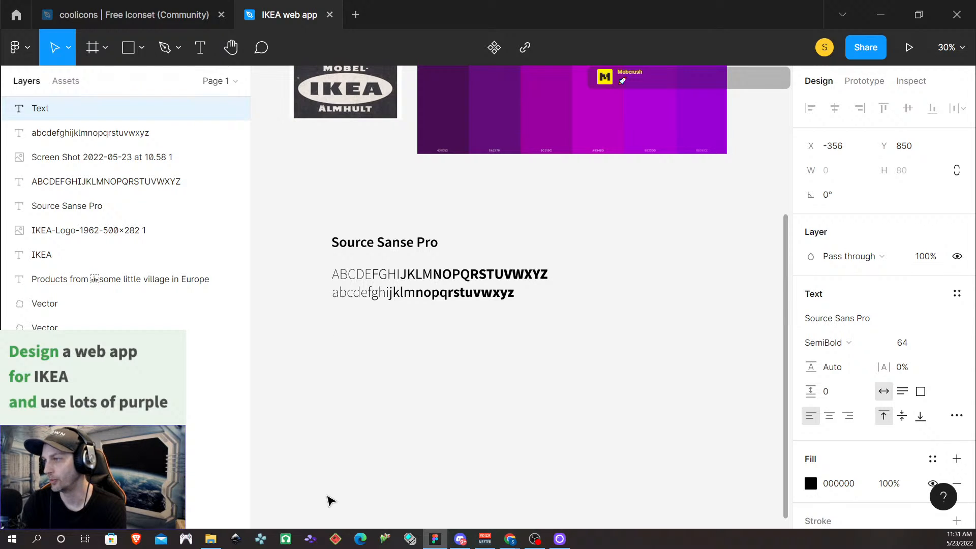
pyautogui.write('123')
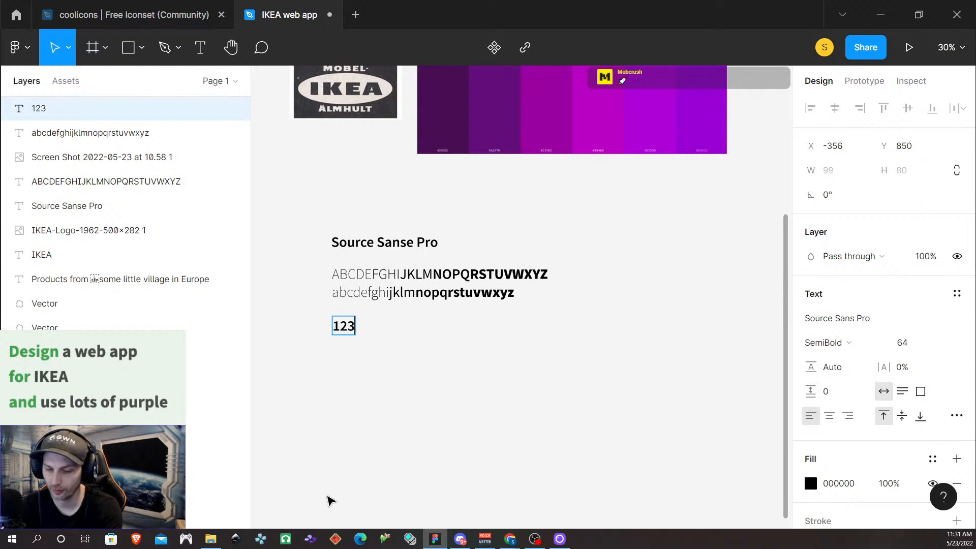
pyautogui.write('4567890')
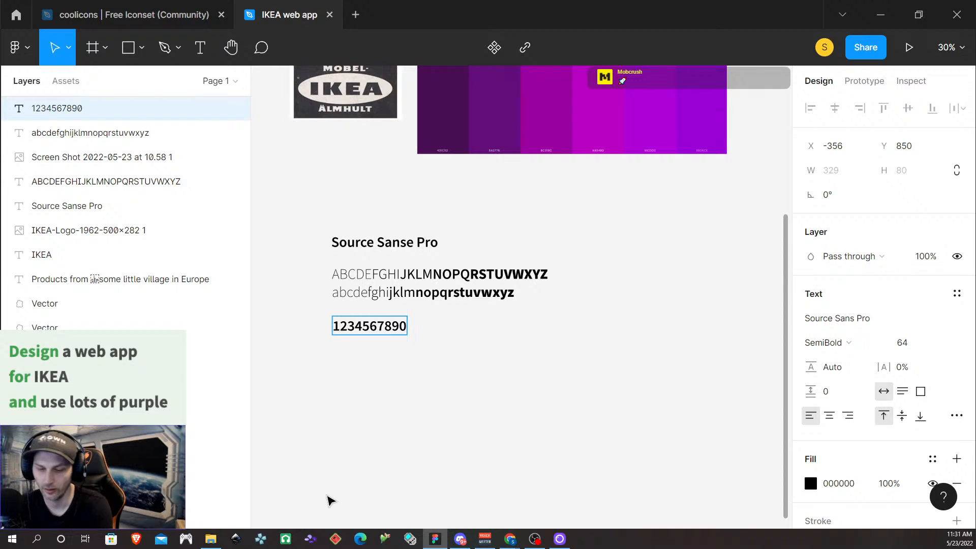
pyautogui.write('`~!')
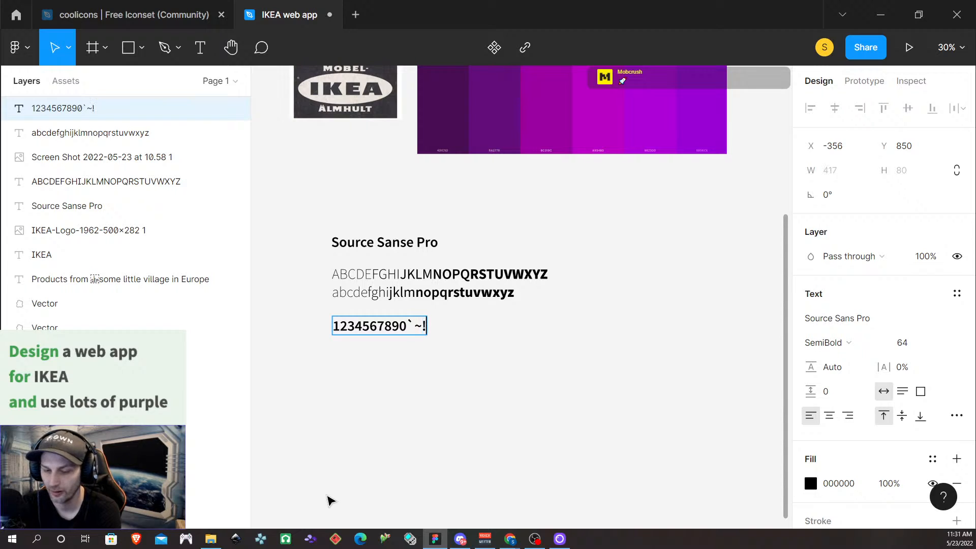
pyautogui.write('@#$%^')
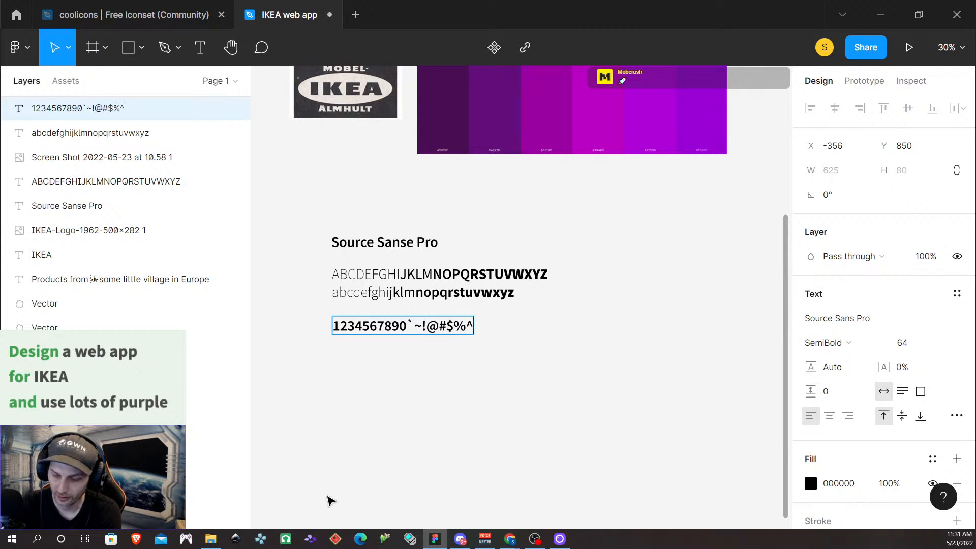
pyautogui.write('&*()_')
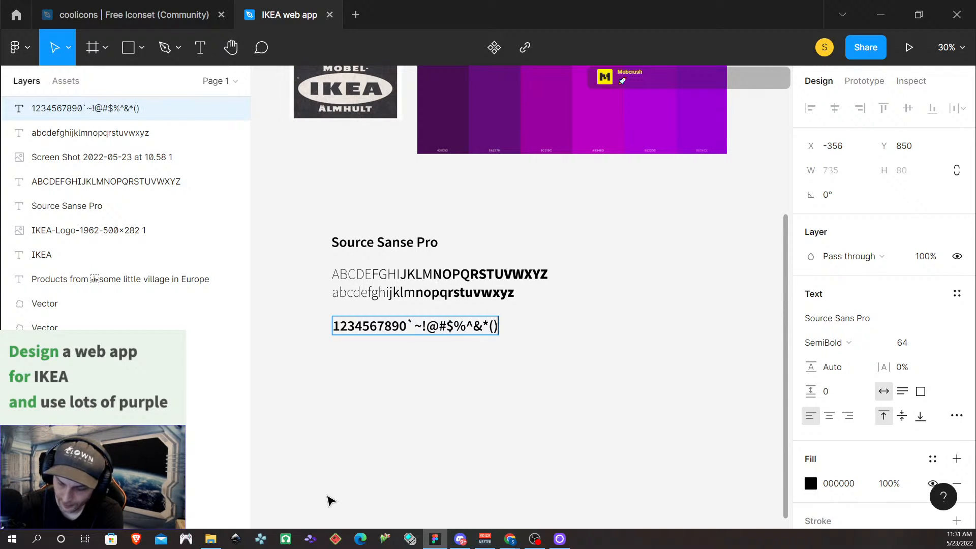
pyautogui.write('+-=')
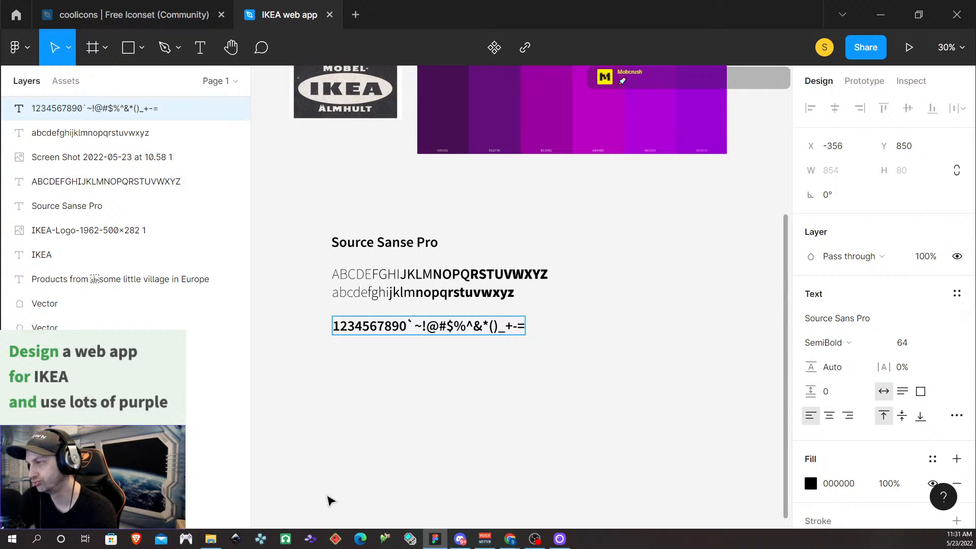
# Step: Add a second line to the numbers and symbols text containing the characters [{}]\|’”/?.>,<
pyautogui.press('Return')
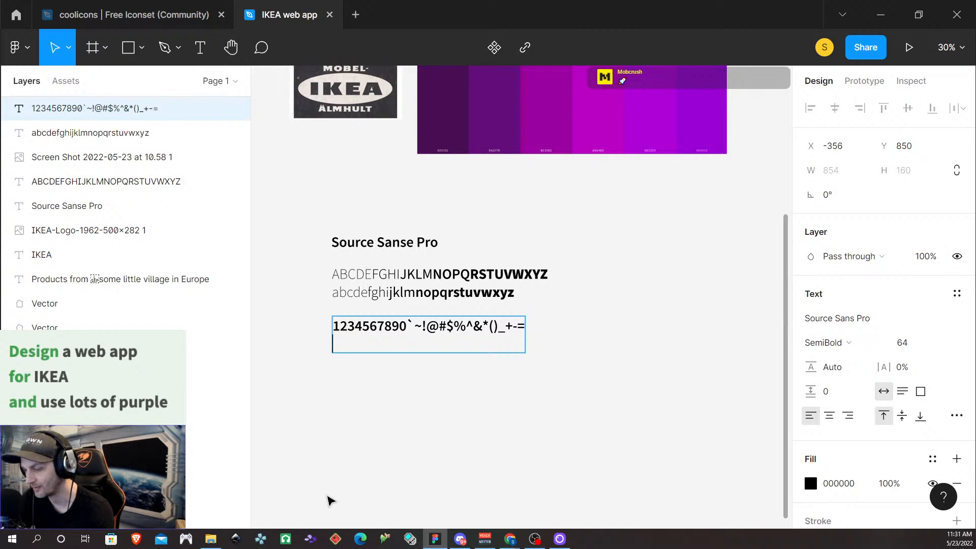
pyautogui.write('[')
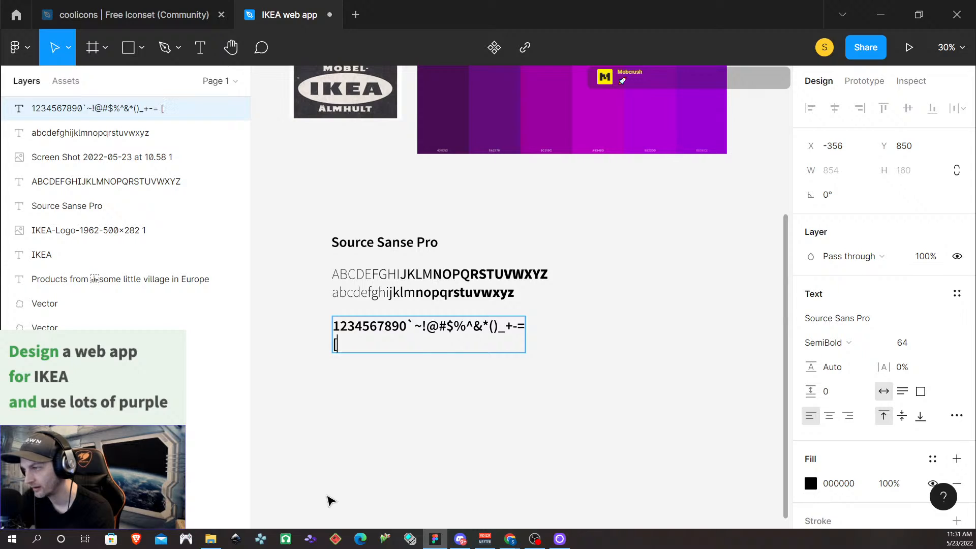
pyautogui.write('{]')
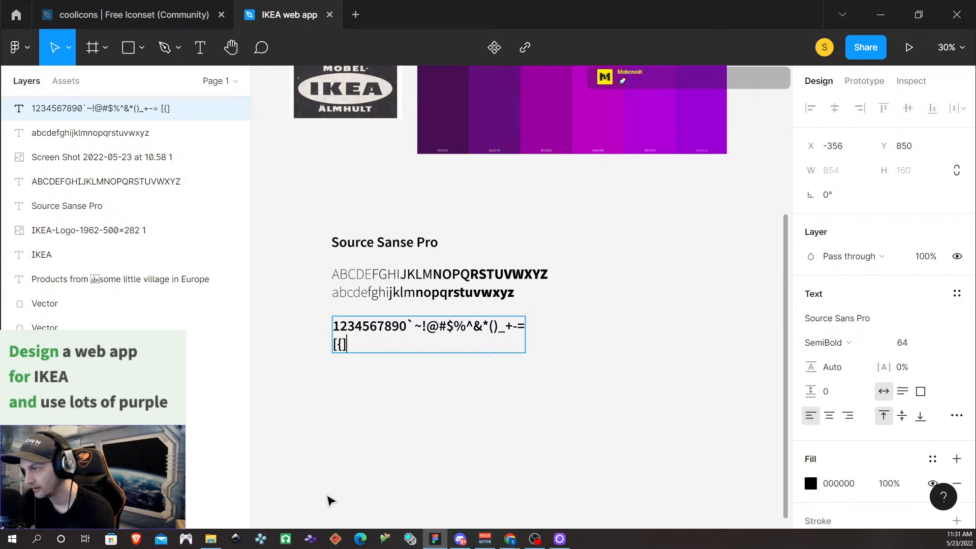
pyautogui.press('Left')
pyautogui.write('}')
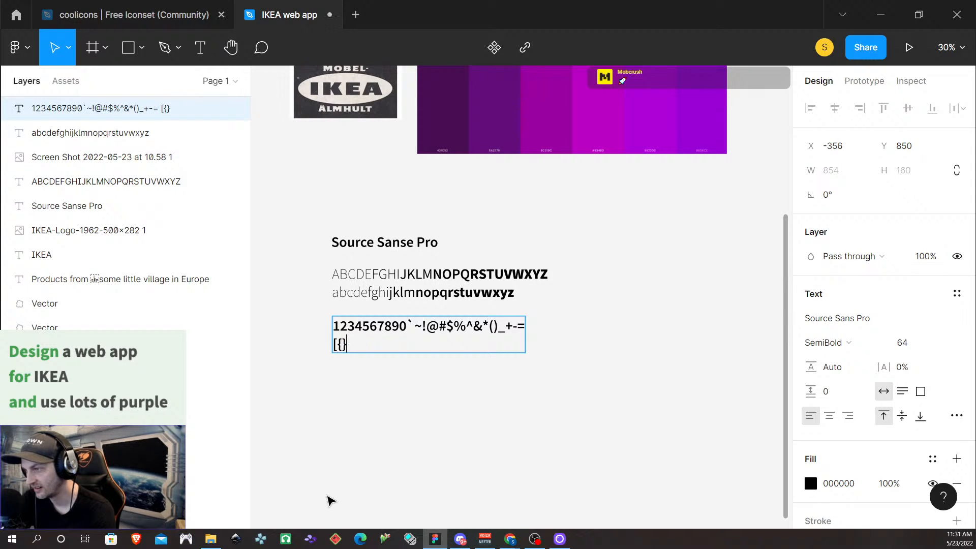
pyautogui.press('Right')
pyautogui.write('\\|')
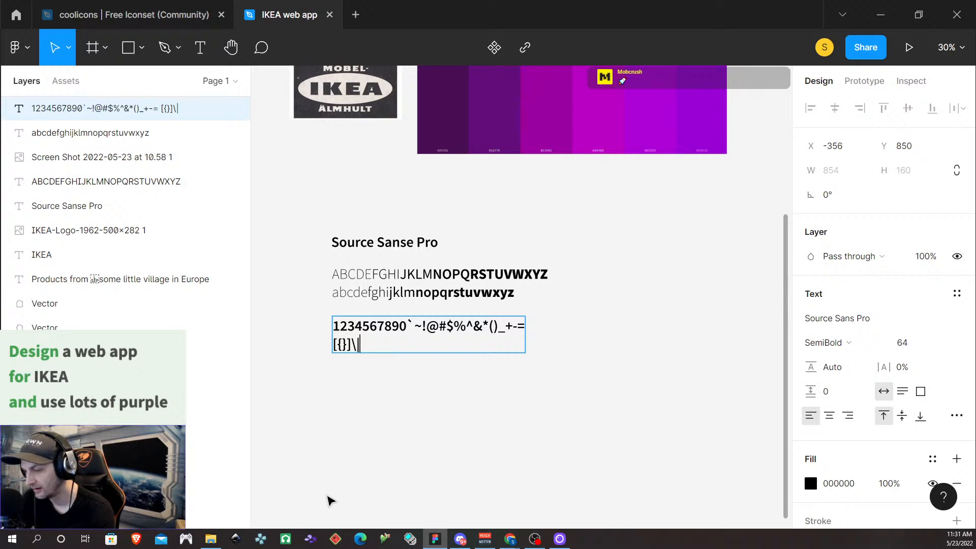
pyautogui.write('\'"')
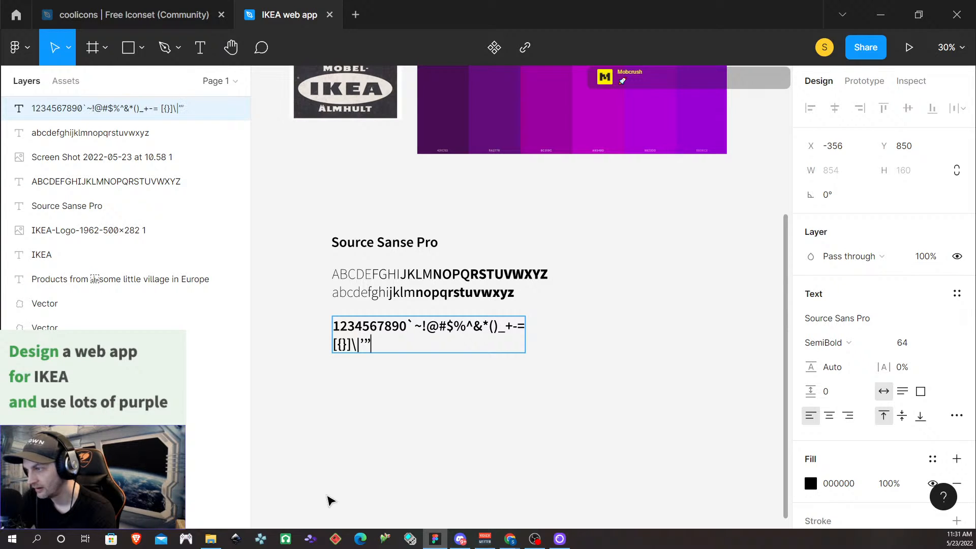
pyautogui.write('/?')
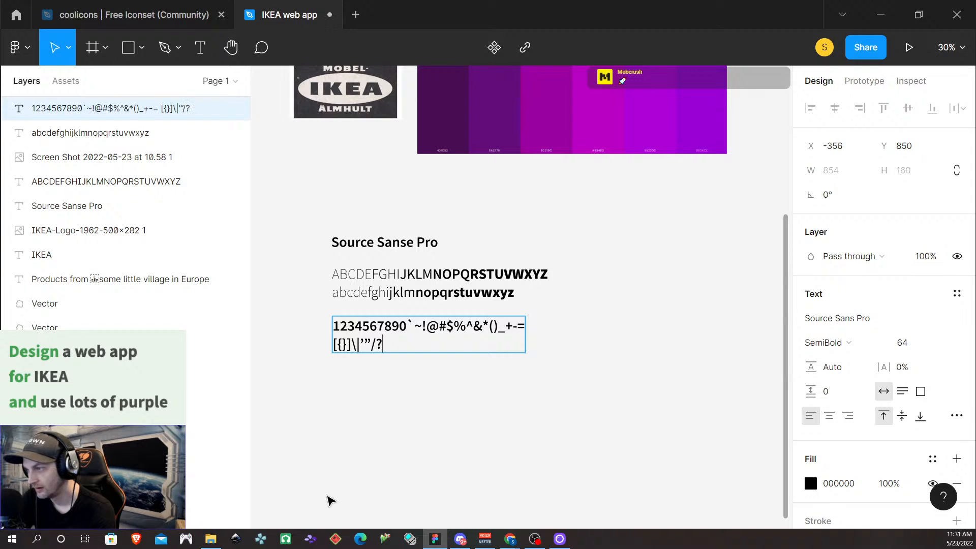
pyautogui.write('.')
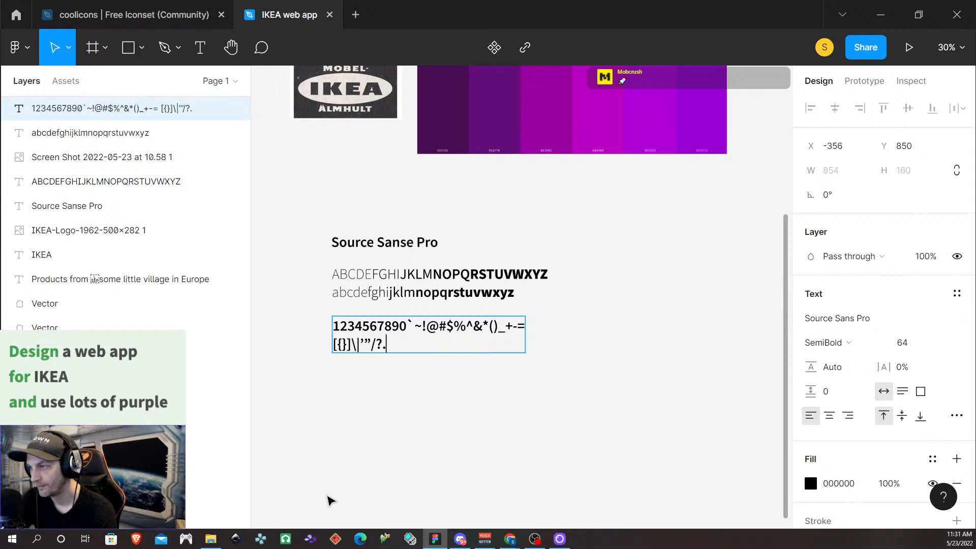
pyautogui.write('>,<')
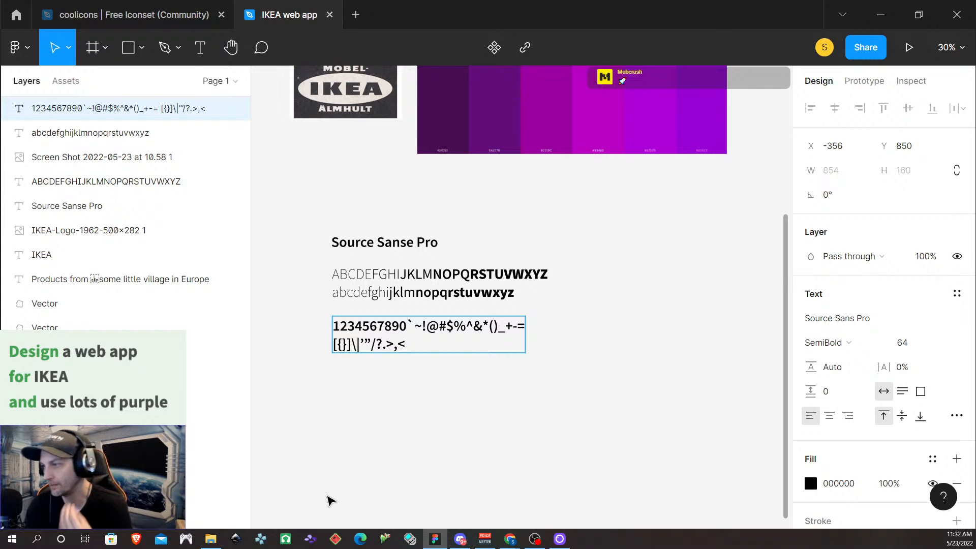
pyautogui.write('*')
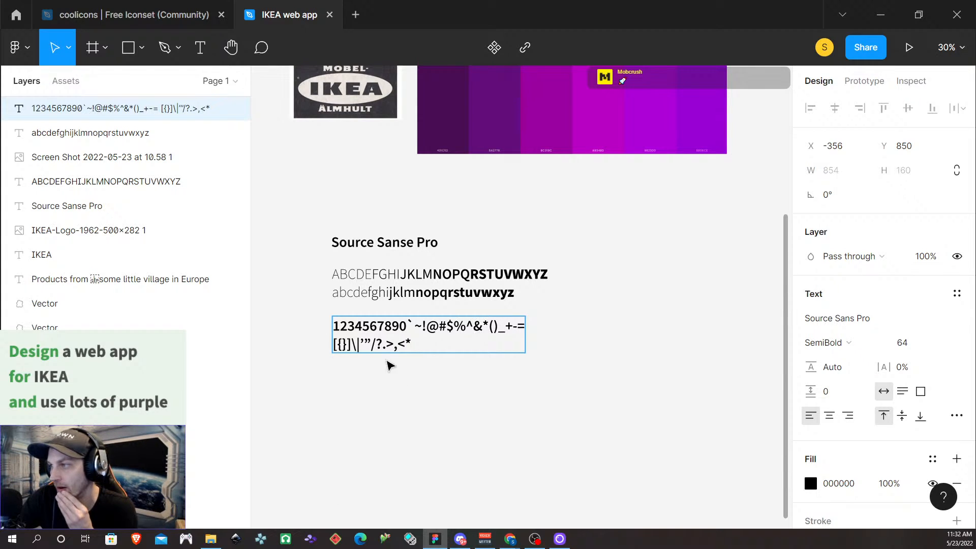
pyautogui.press('BackSpace')
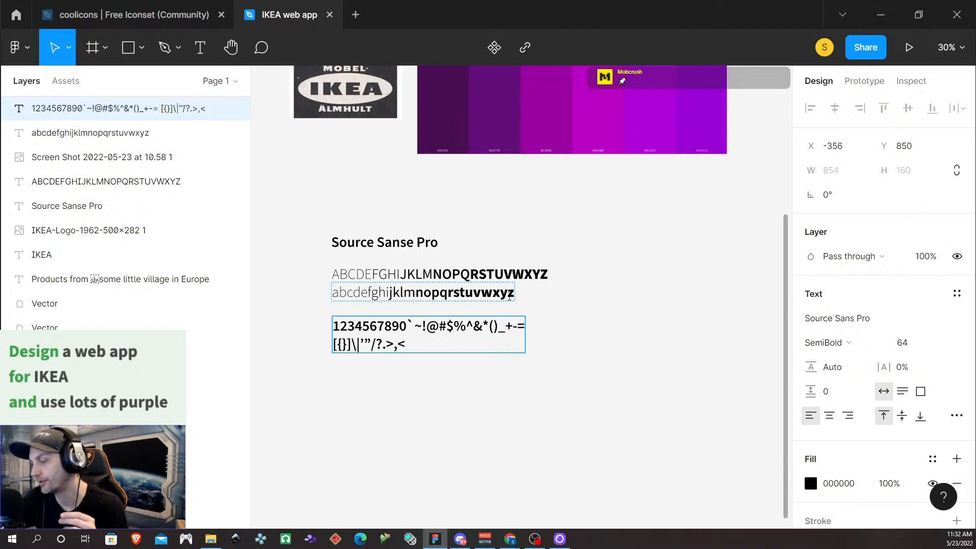
# Step: Move the line break in the numbers and symbols text so the second line starts with "^"
pyautogui.click(334, 345)
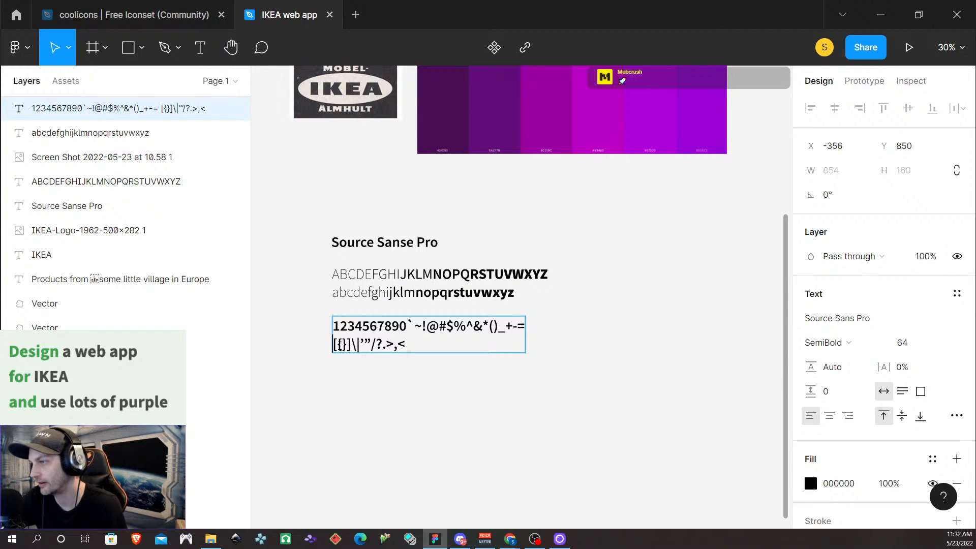
pyautogui.press('BackSpace')
pyautogui.click(473, 326)
pyautogui.press('Return')
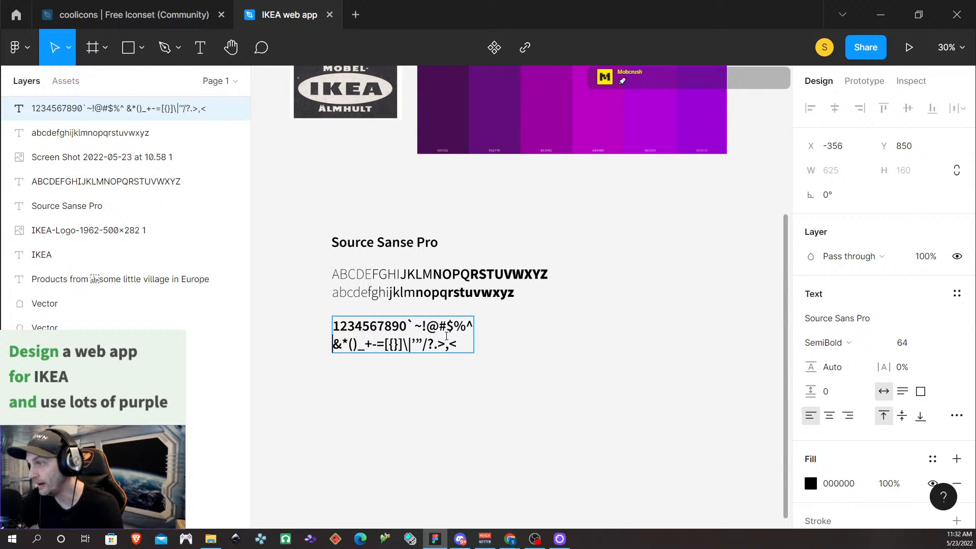
pyautogui.press('BackSpace')
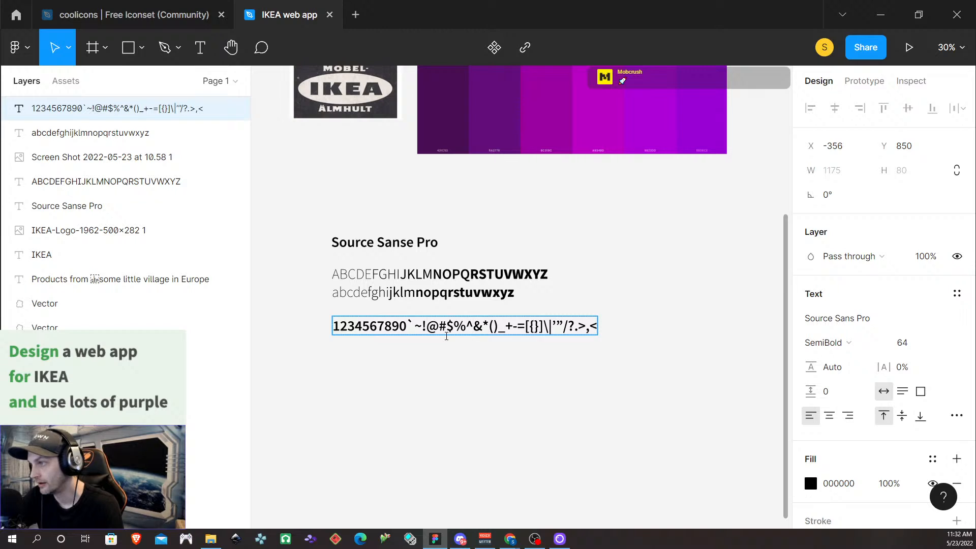
pyautogui.press('Left')
pyautogui.press('Return')
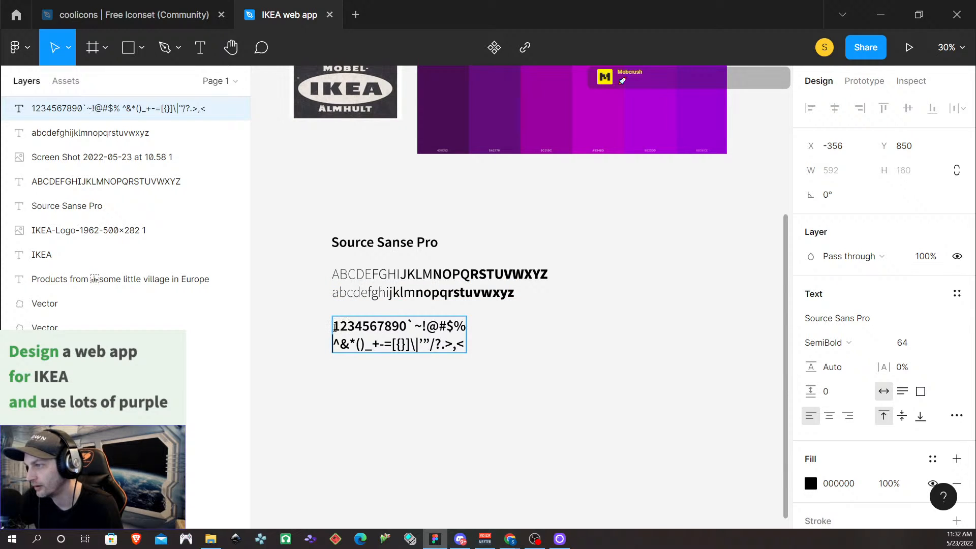
# Step: Set the weight of the digits "12" in the numbers and symbols text to Light
pyautogui.moveTo(335, 327); pyautogui.dragTo(350, 331)
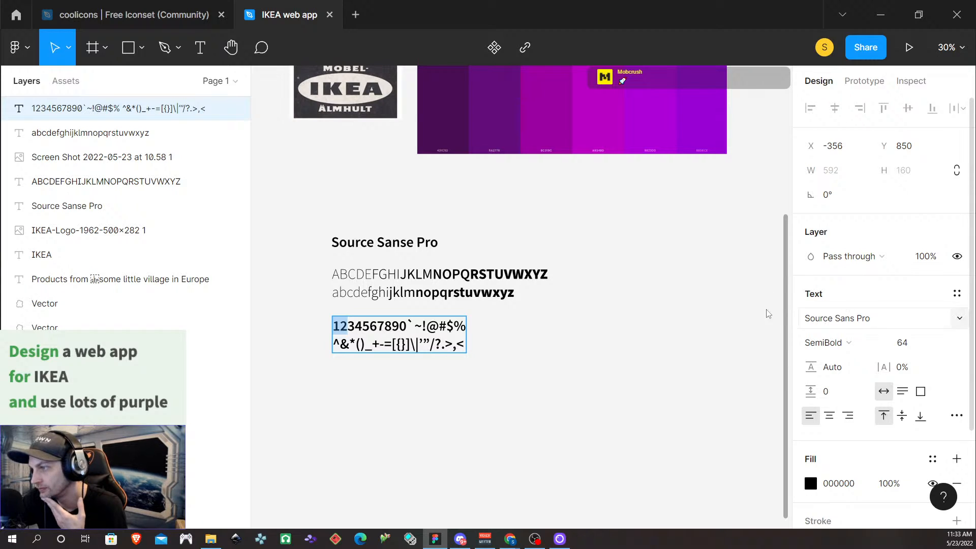
pyautogui.click(354, 326)
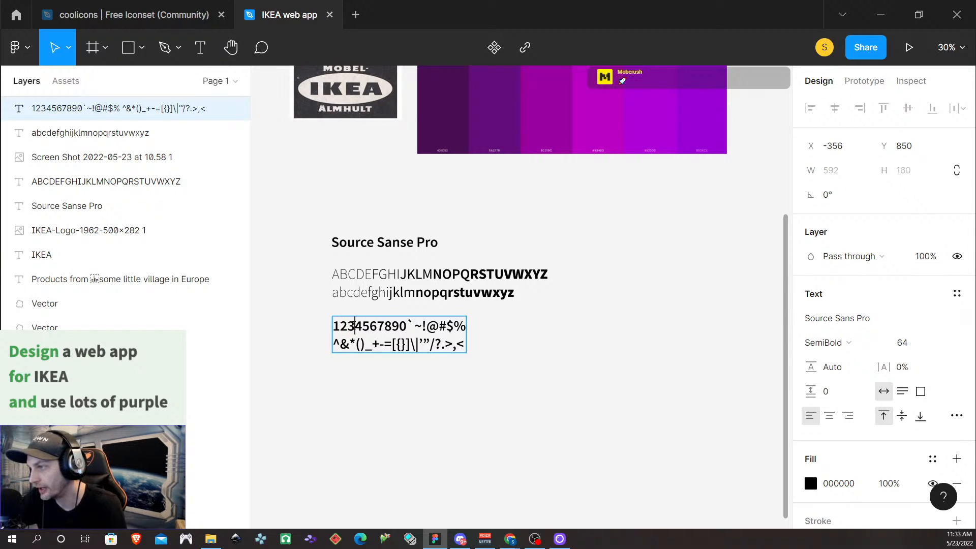
pyautogui.moveTo(354, 326); pyautogui.dragTo(332, 326)
pyautogui.doubleClick(329, 326)
pyautogui.click(347, 326)
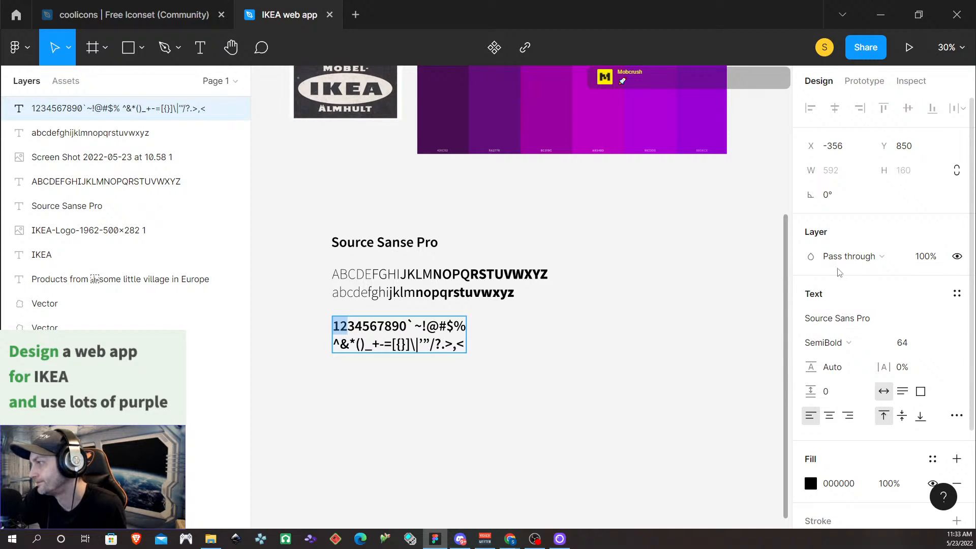
pyautogui.click(847, 342)
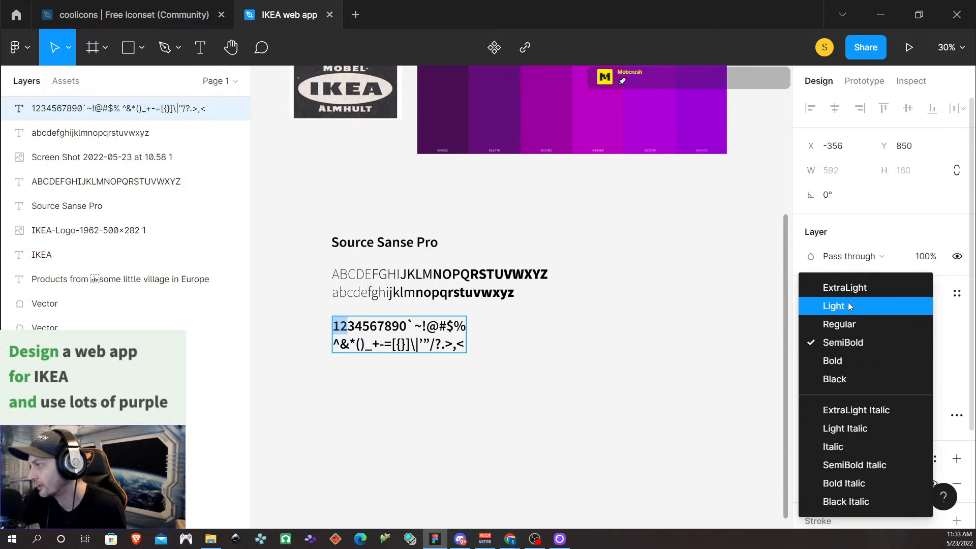
pyautogui.click(848, 306)
# Step: Set the weight of the digits "34" in the numbers and symbols text to Light
pyautogui.moveTo(349, 327); pyautogui.dragTo(360, 327)
pyautogui.click(355, 327)
pyautogui.click(834, 342)
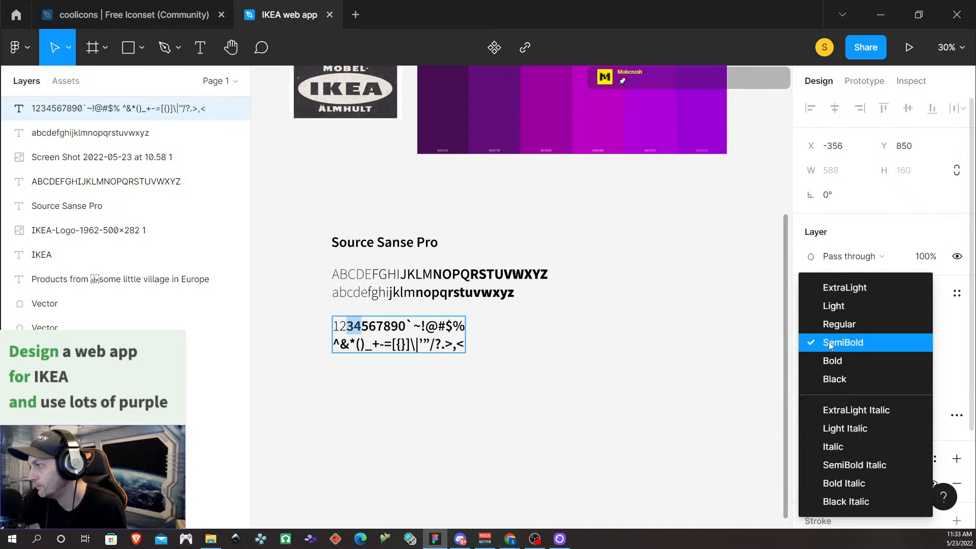
pyautogui.click(842, 306)
# Step: Set the weight of the digits "12" at the start of the numbers and symbols text to ExtraLight
pyautogui.moveTo(405, 327); pyautogui.dragTo(320, 325)
pyautogui.click(341, 327)
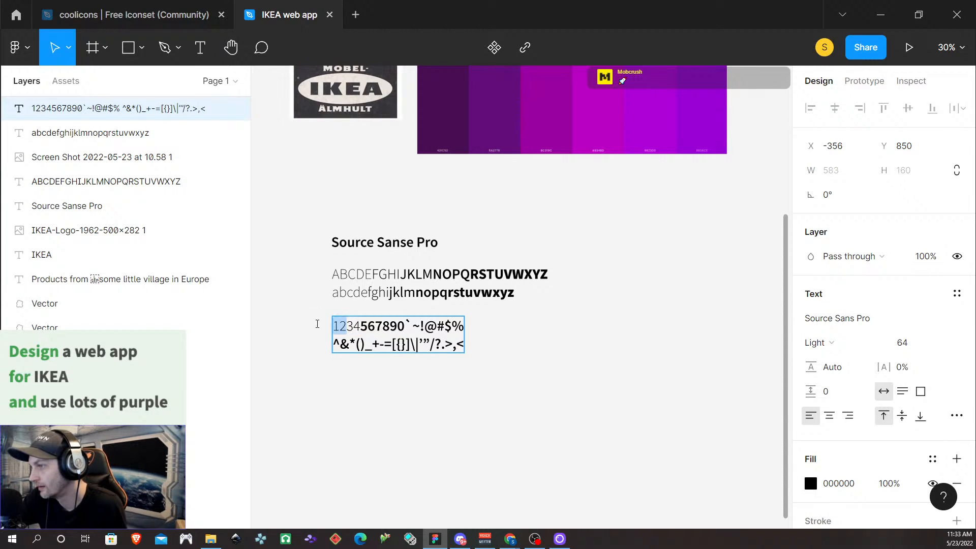
pyautogui.click(819, 343)
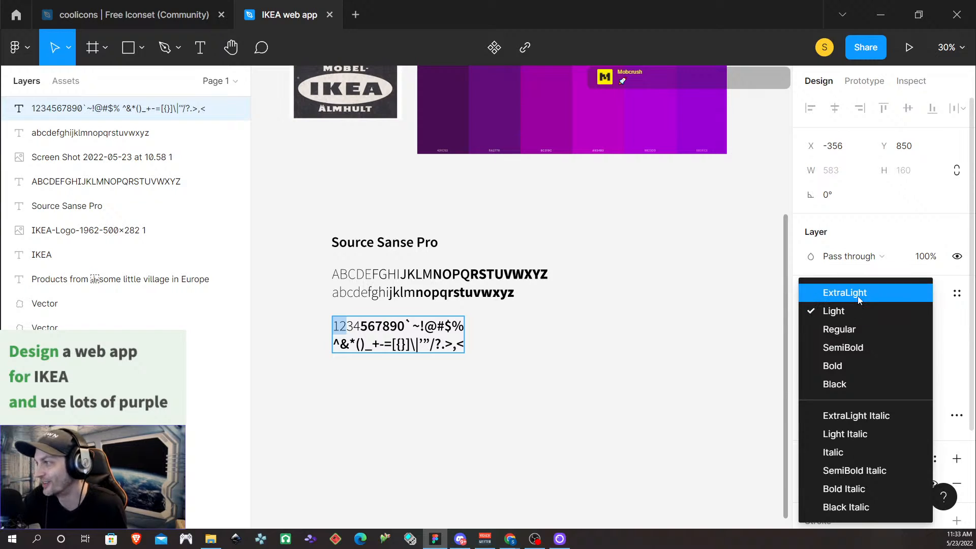
pyautogui.click(839, 290)
# Step: Set the weight of the digit "5" in the numbers and symbols text to Regular
pyautogui.click(359, 326)
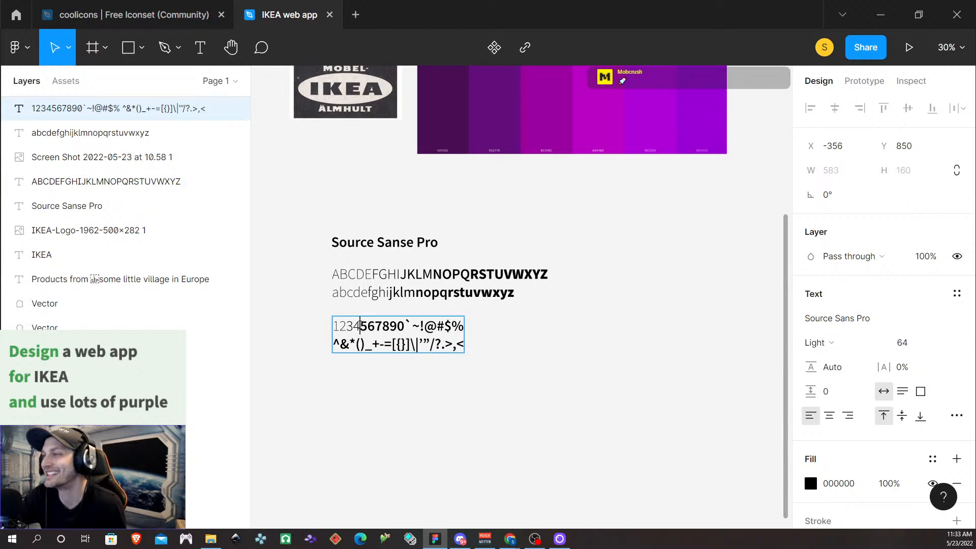
pyautogui.moveTo(359, 326); pyautogui.dragTo(364, 326)
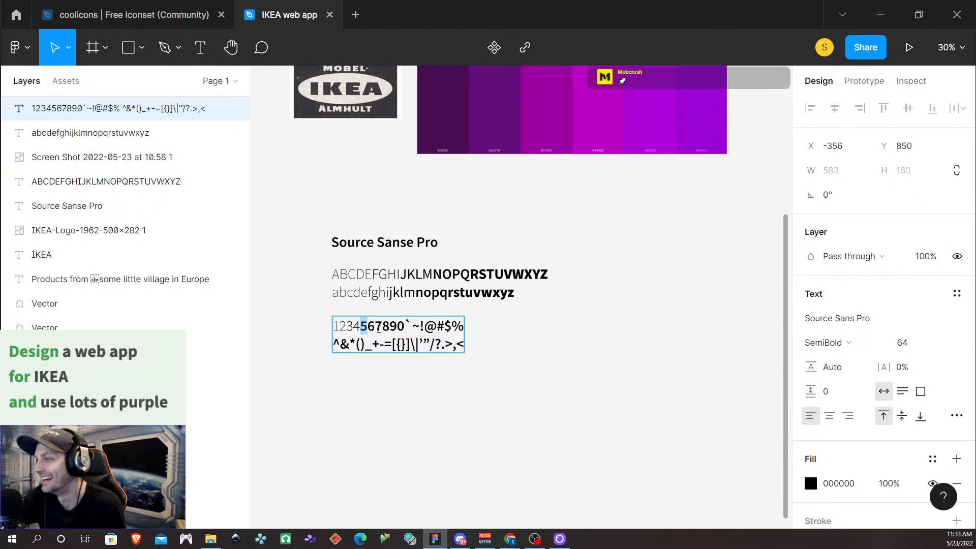
pyautogui.click(862, 342)
pyautogui.click(862, 325)
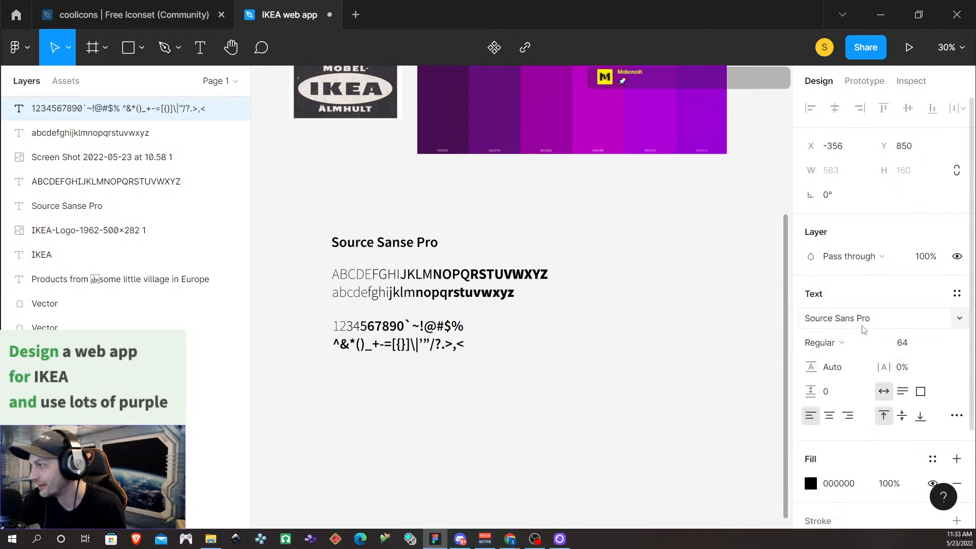
pyautogui.moveTo(367, 328); pyautogui.dragTo(380, 328)
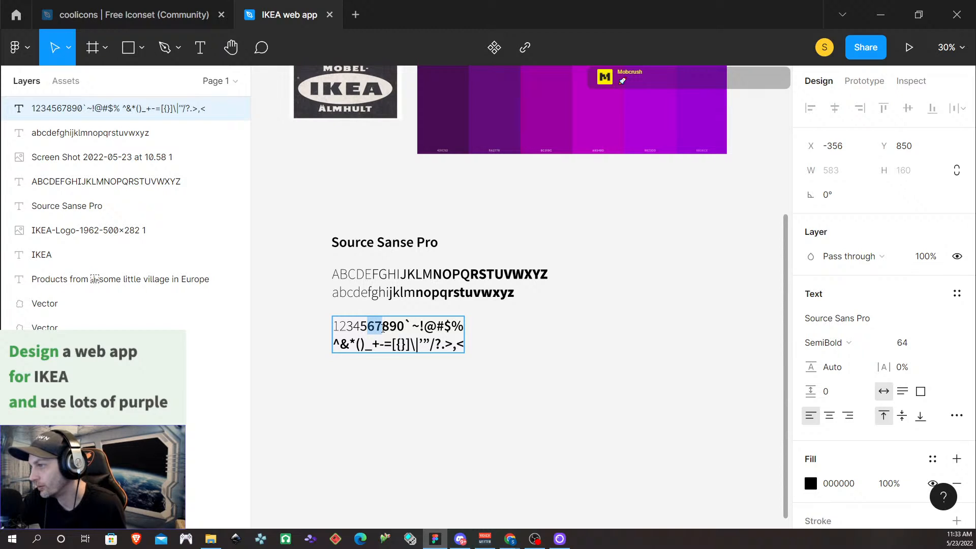
pyautogui.click(842, 345)
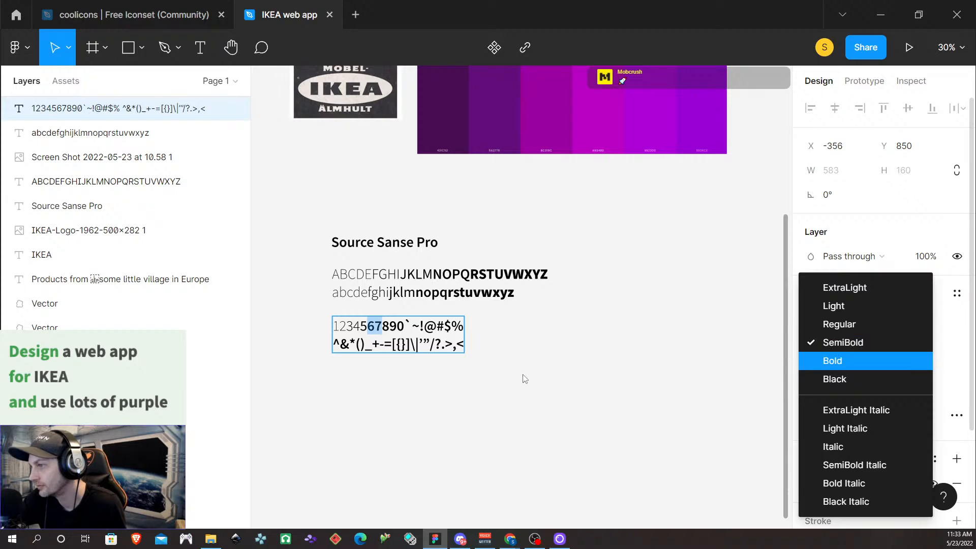
pyautogui.click(467, 383)
pyautogui.click(363, 333)
pyautogui.doubleClick(365, 329)
pyautogui.click(363, 327)
pyautogui.doubleClick(363, 328)
pyautogui.click(363, 328)
pyautogui.doubleClick(364, 328)
pyautogui.click(363, 328)
pyautogui.click(367, 327)
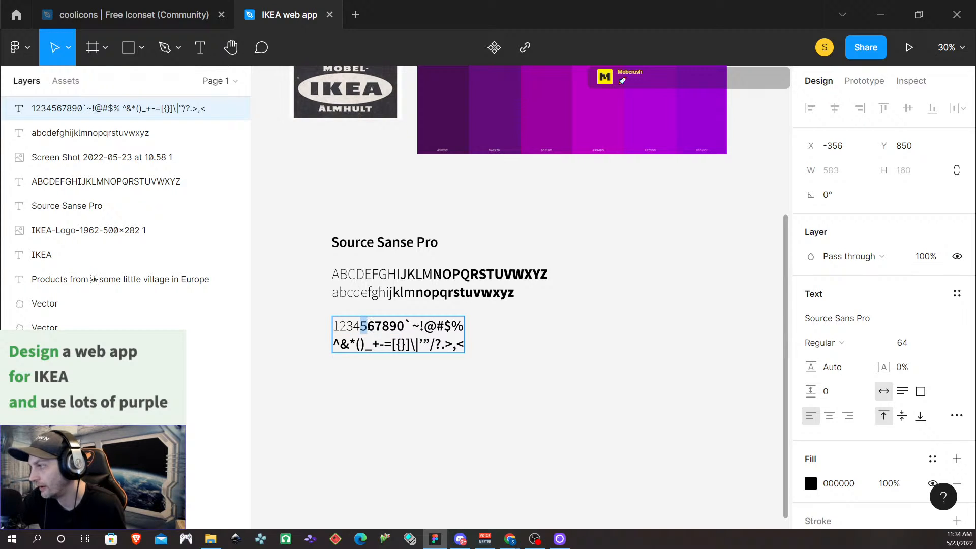
pyautogui.moveTo(367, 327); pyautogui.dragTo(394, 328)
pyautogui.click(384, 329)
pyautogui.click(383, 329)
# Step: Set the weight of the digits "78" in the numbers and symbols text to Bold
pyautogui.click(375, 328)
pyautogui.hotkey('shift', 'Right')
pyautogui.hotkey('shift', 'Right')
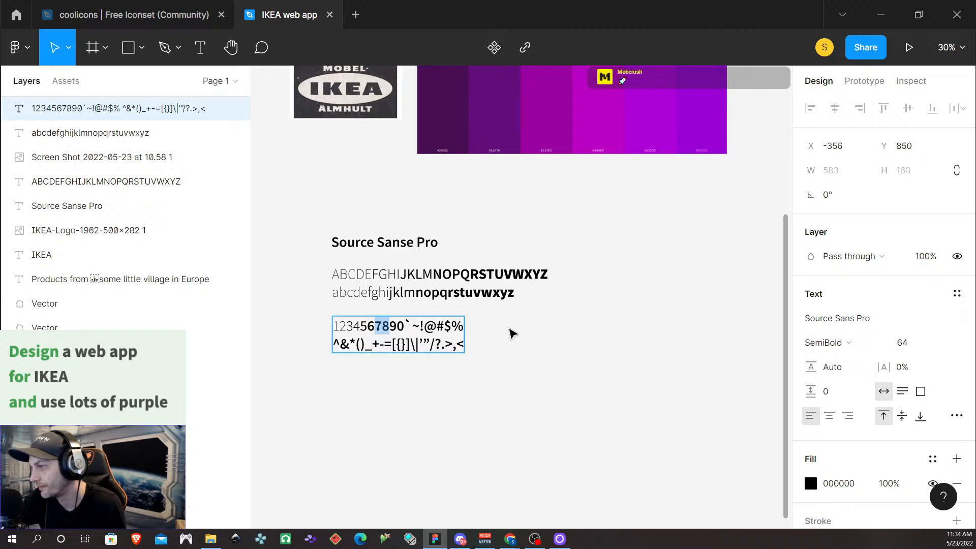
pyautogui.click(845, 349)
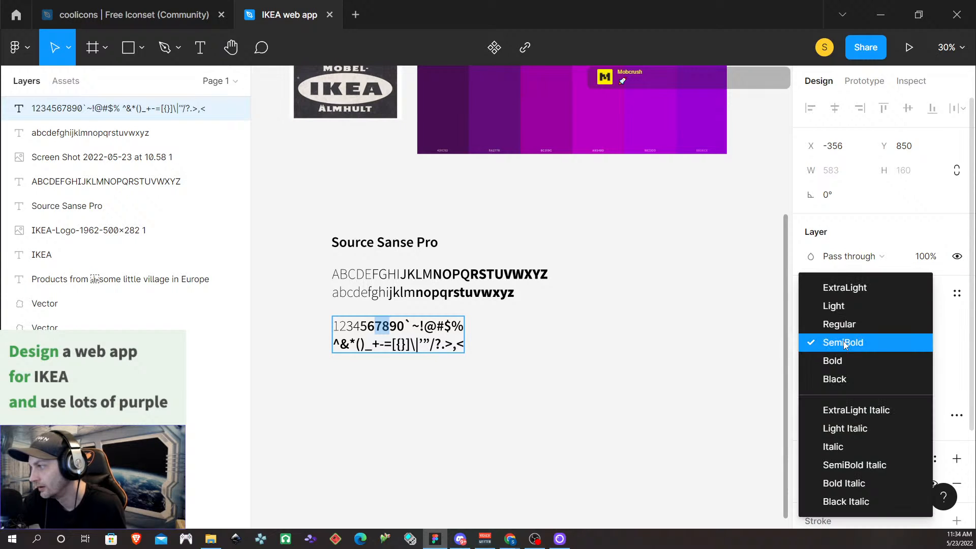
pyautogui.click(846, 356)
# Step: Set the weight of the digits "90" in the numbers and symbols text to Black
pyautogui.click(388, 331)
pyautogui.hotkey('shift', 'Right')
pyautogui.hotkey('shift', 'Right')
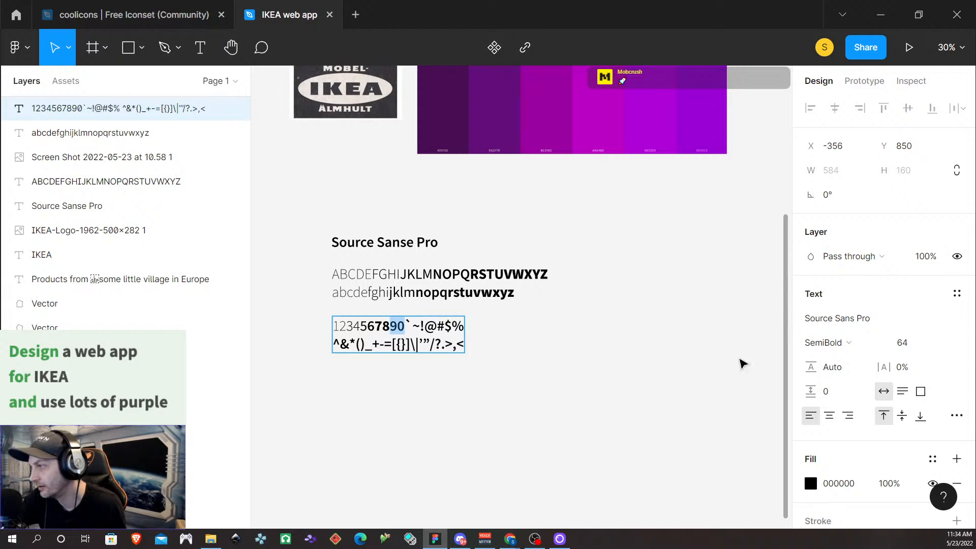
pyautogui.click(860, 346)
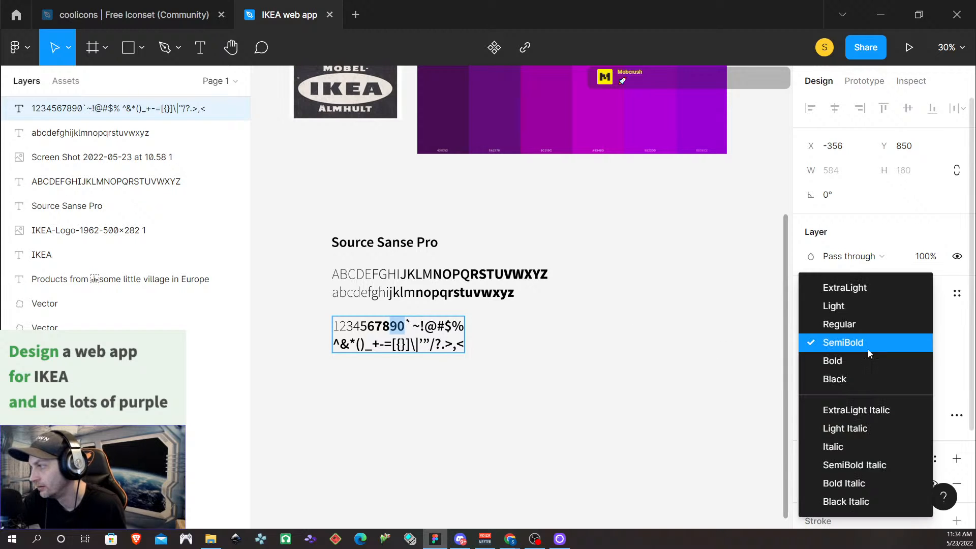
pyautogui.click(837, 379)
# Step: Move the numbers and symbols text up so it sits directly beneath the lowercase alphabet, and deselect it
pyautogui.press('Escape')
pyautogui.press('Escape')
pyautogui.moveTo(404, 354); pyautogui.dragTo(404, 339)
pyautogui.click(432, 391)
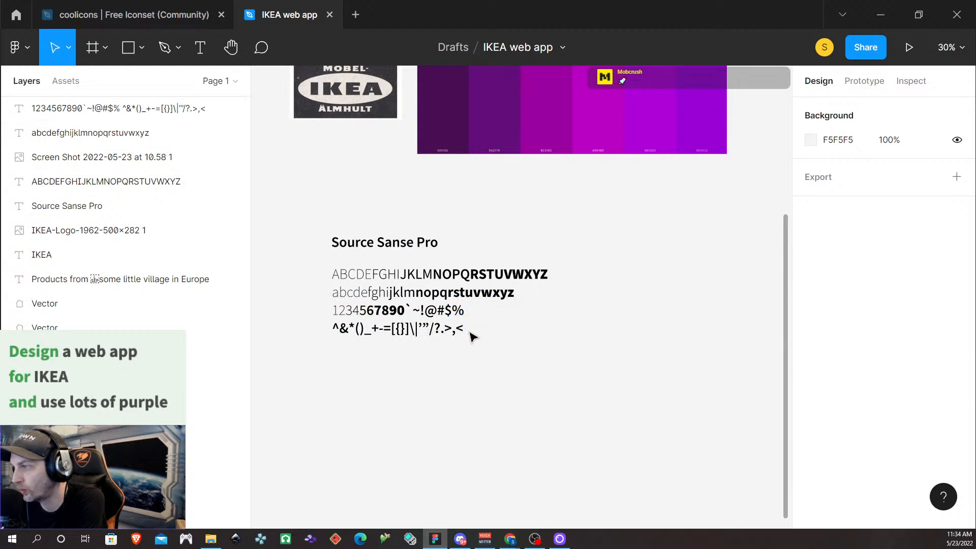
# Step: Check the font weights of the letters from J to O in the uppercase alphabet text
pyautogui.click(398, 281)
pyautogui.click(399, 279)
pyautogui.press('Right')
pyautogui.press('Right')
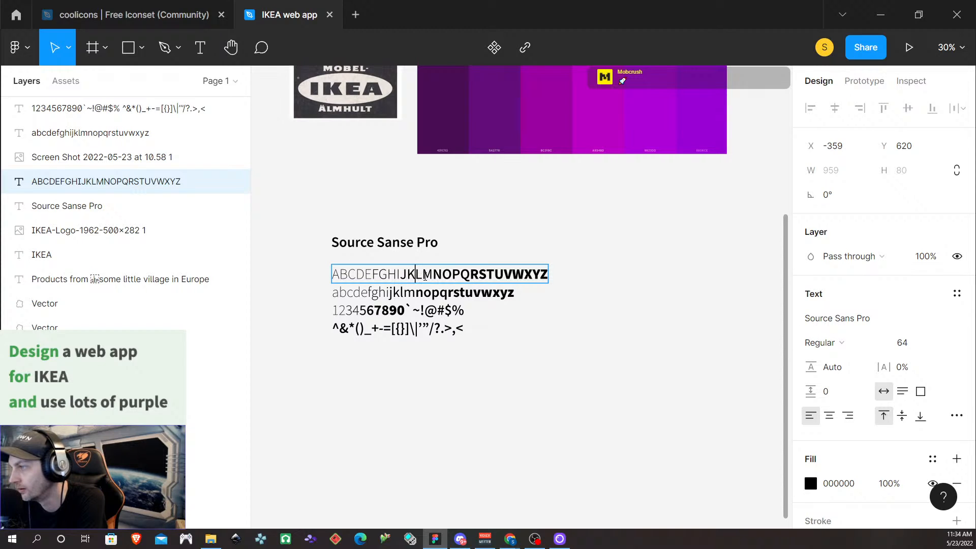
pyautogui.press('Right')
pyautogui.press('Right')
pyautogui.press('Right')
pyautogui.press('Right')
pyautogui.click(426, 277)
pyautogui.click(446, 277)
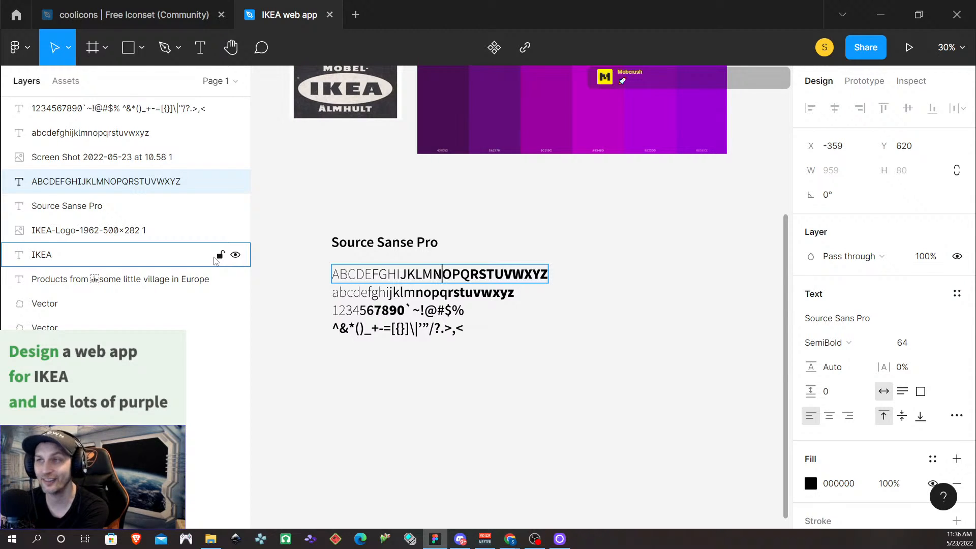
# Step: Switch to Chrome, bring up the ikea.com global home page and accept its cookies
pyautogui.click(510, 539)
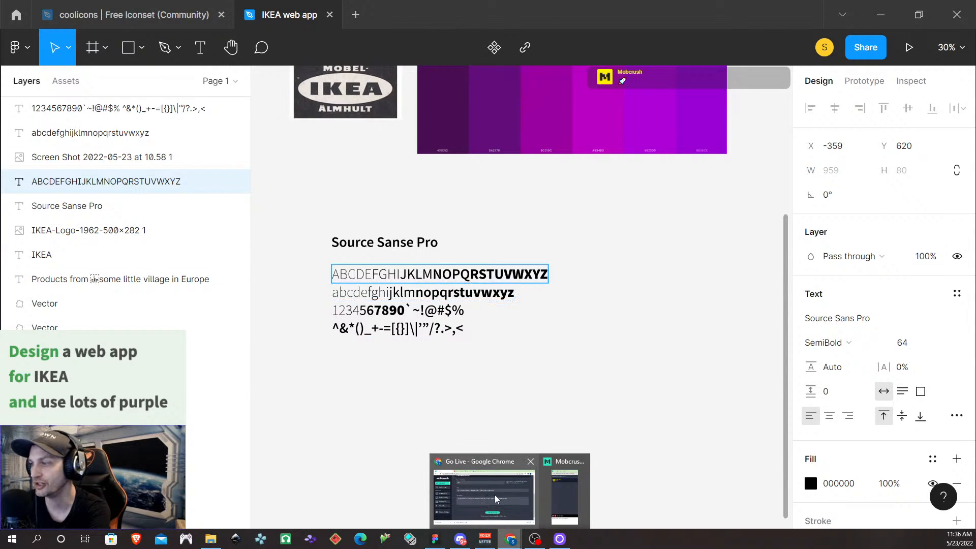
pyautogui.click(508, 506)
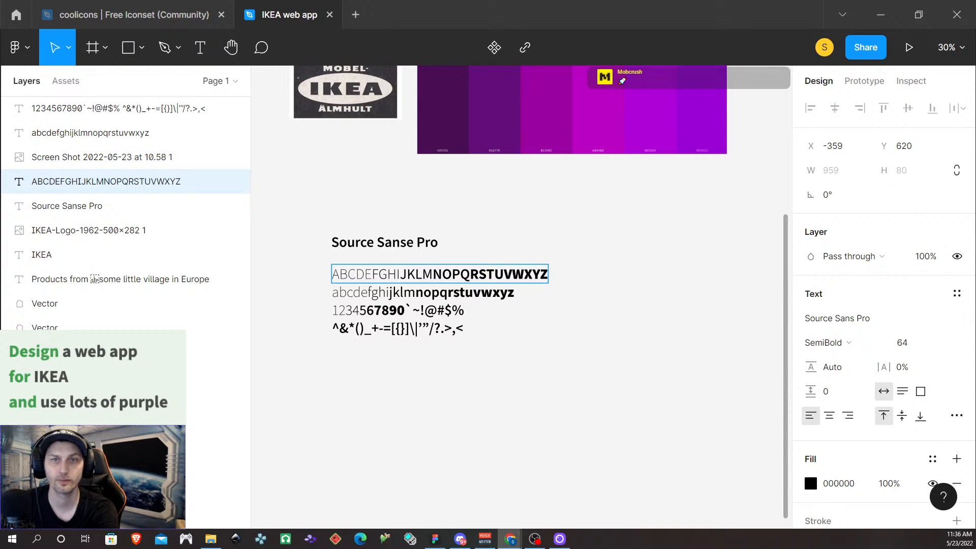
pyautogui.moveTo(0, 54); pyautogui.dragTo(506, 52)
pyautogui.doubleClick(455, 41)
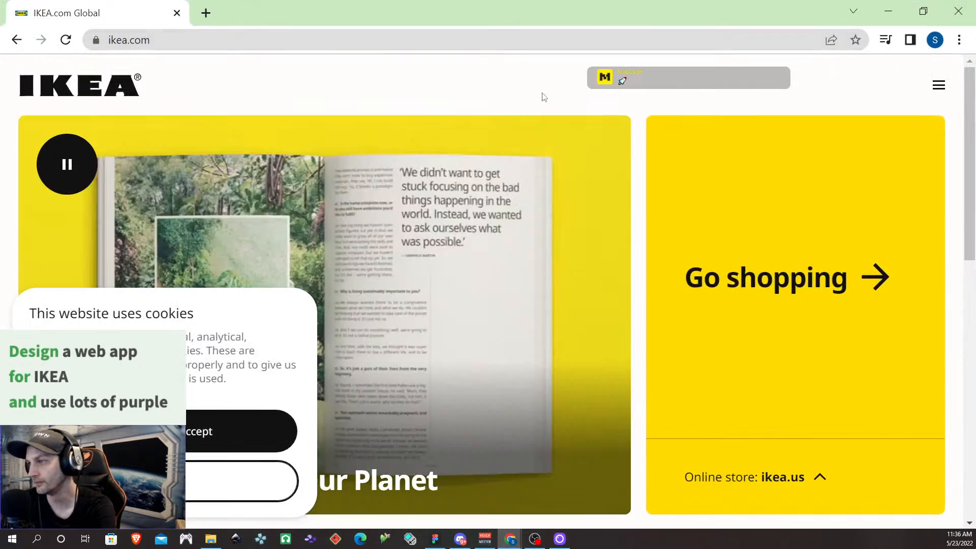
pyautogui.click(218, 443)
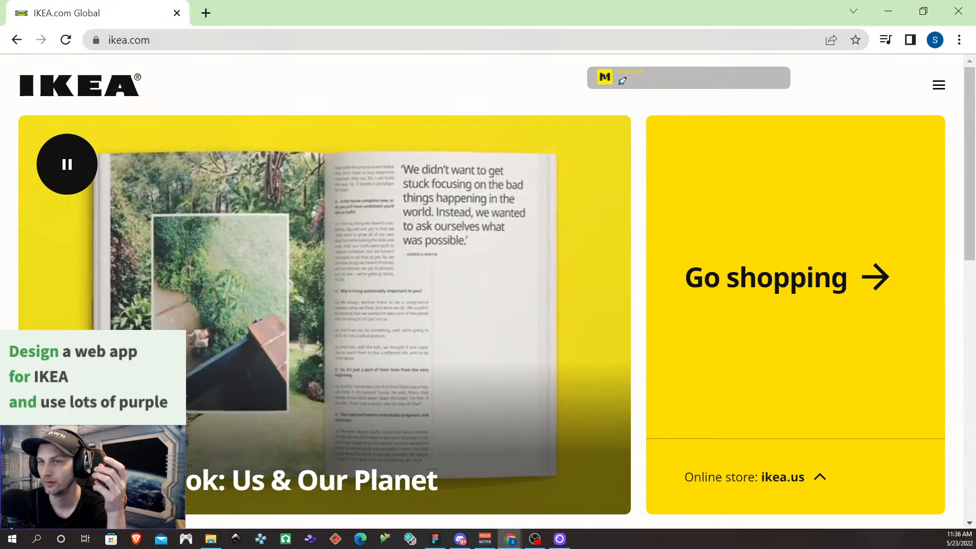
pyautogui.hotkey('alt', 'Tab')
pyautogui.moveTo(324, 121); pyautogui.dragTo(0, 145)
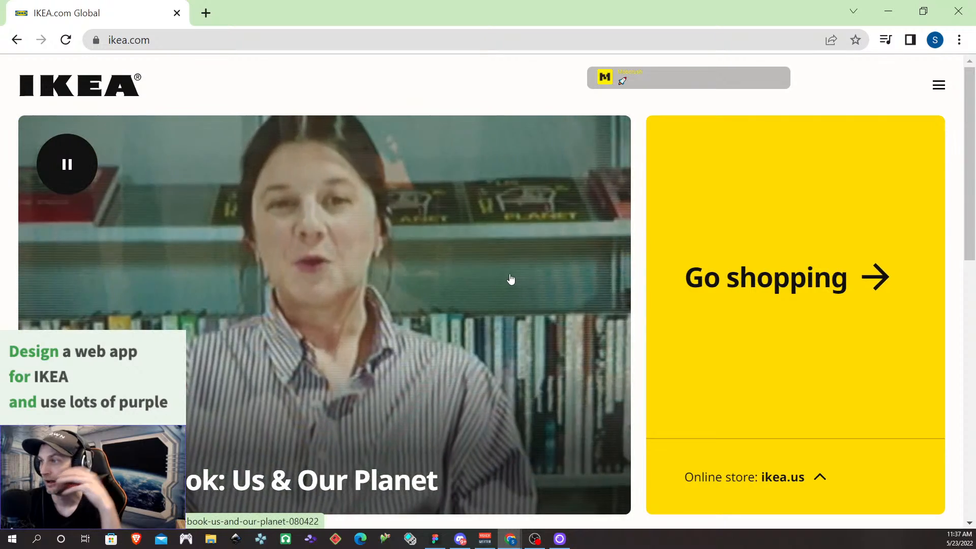
# Step: Examine the global IKEA home page layout, from the book banner and shopping card down to the blue room illustration
pyautogui.scroll(-1, 646, 192)
pyautogui.scroll(-2, 639, 168)
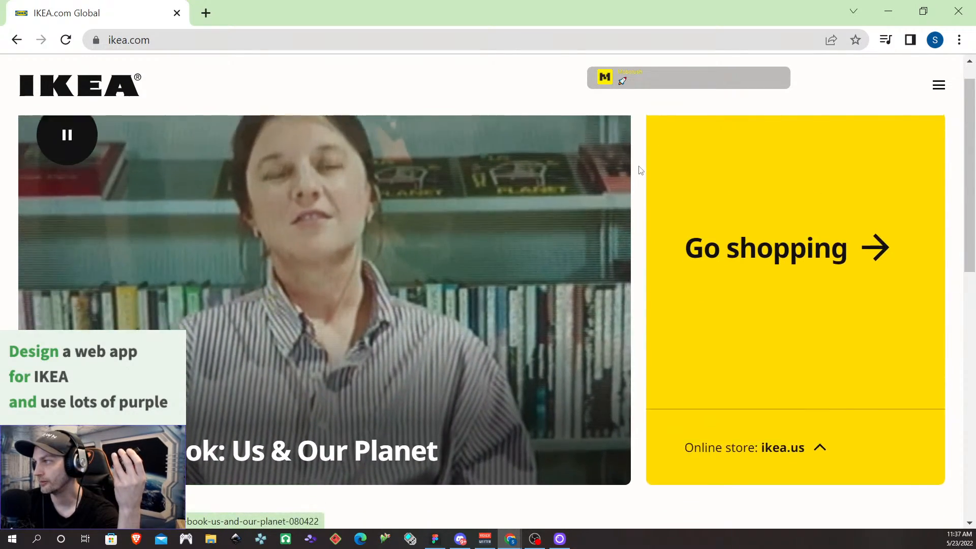
pyautogui.scroll(-2, 636, 178)
pyautogui.scroll(5, 636, 206)
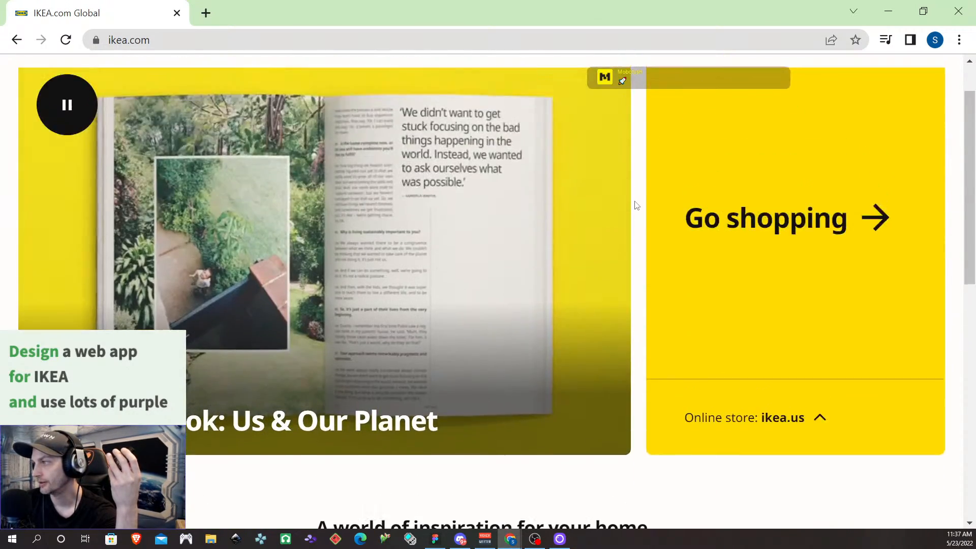
pyautogui.scroll(-6, 635, 210)
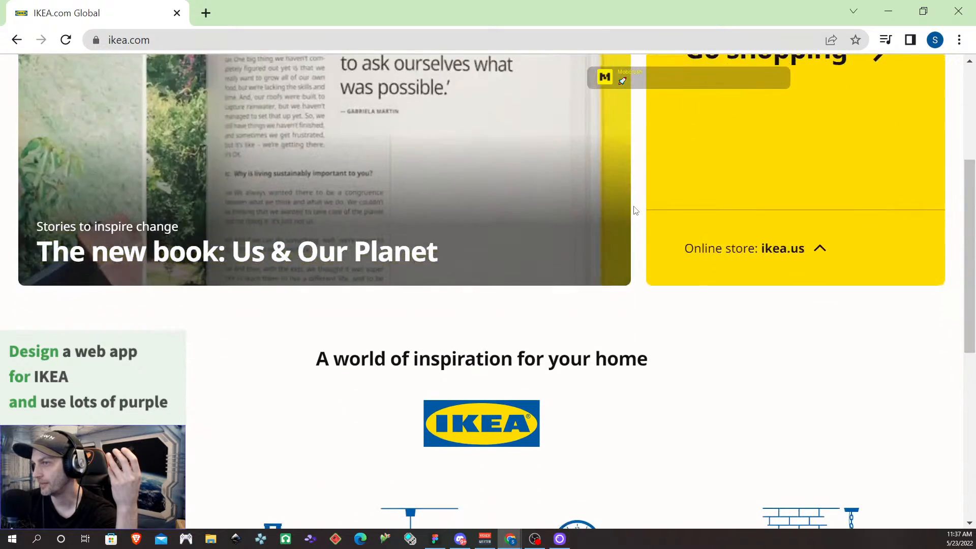
pyautogui.scroll(6, 634, 210)
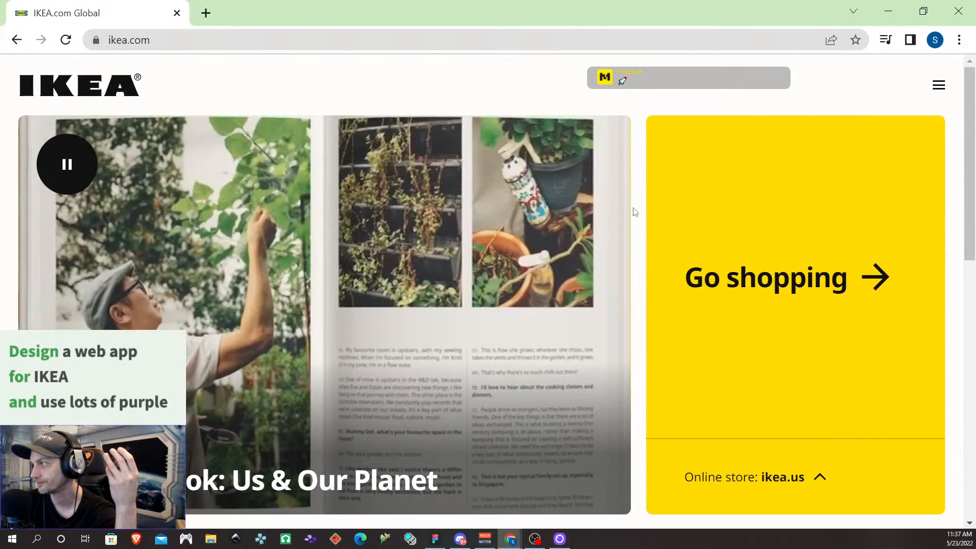
pyautogui.scroll(-2, 578, 214)
pyautogui.scroll(-7, 577, 215)
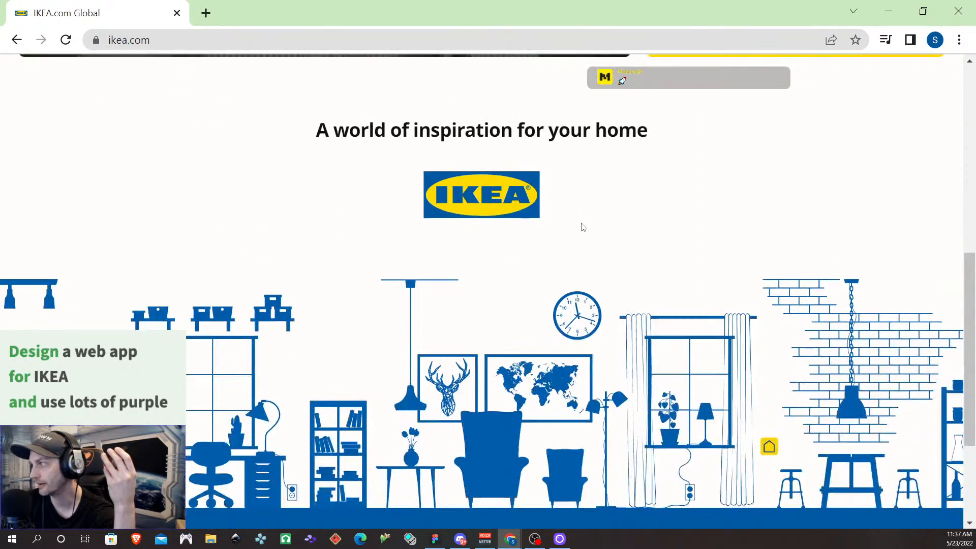
pyautogui.scroll(8, 558, 71)
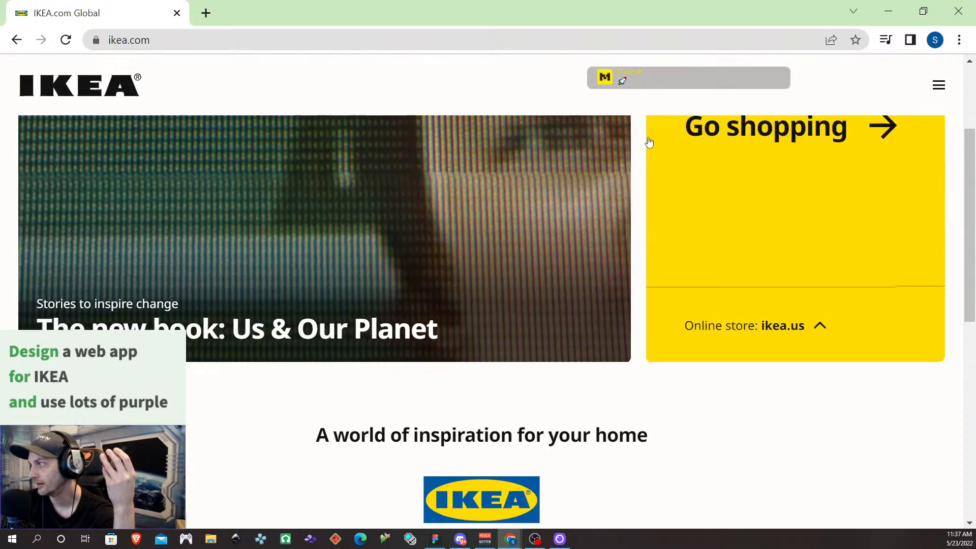
pyautogui.scroll(-2, 658, 248)
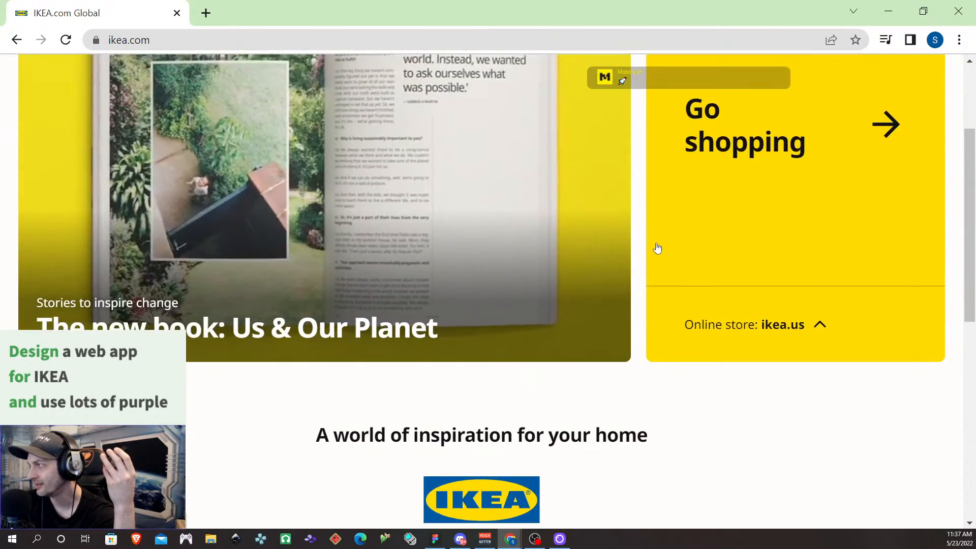
pyautogui.scroll(-10, 658, 248)
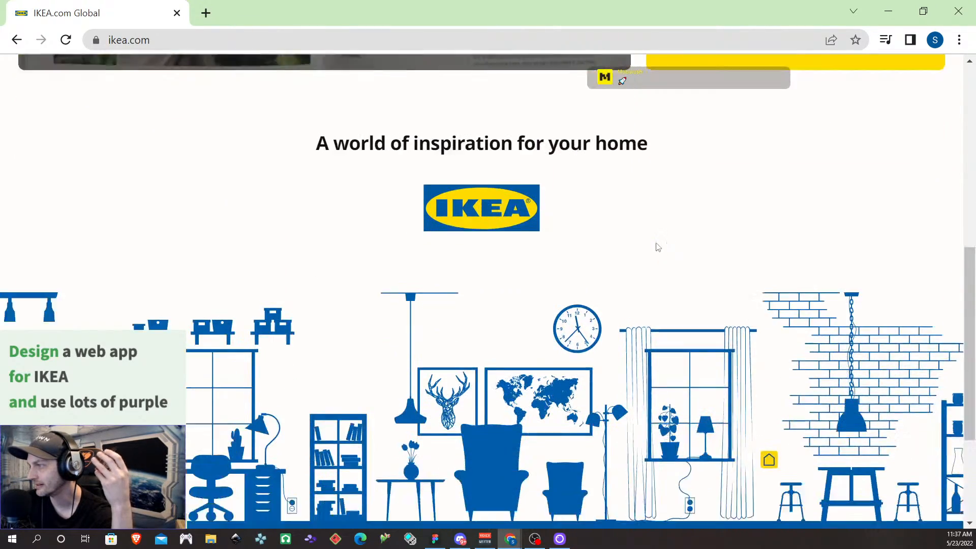
pyautogui.scroll(12, 579, 239)
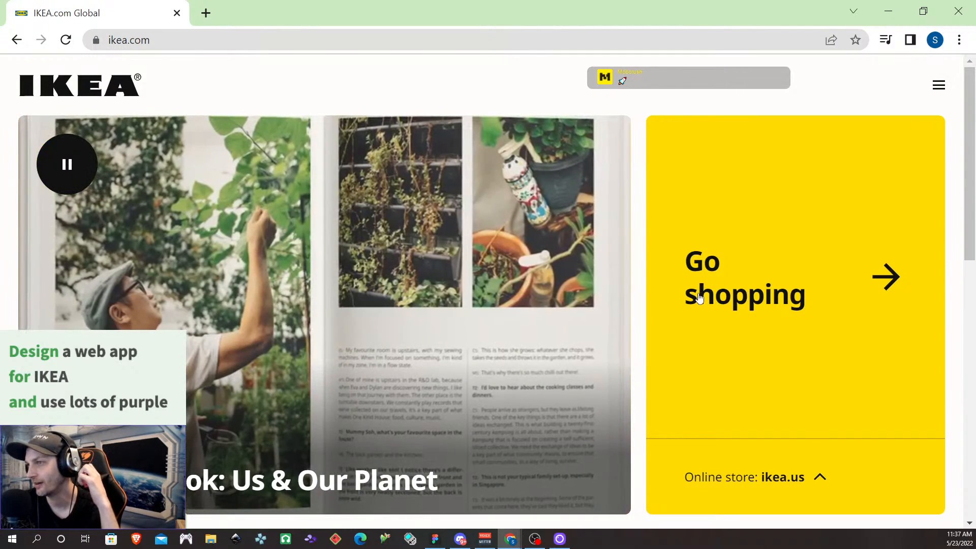
# Step: Open the US online store from the shopping card, review its home page and dismiss the location request
pyautogui.click(699, 297)
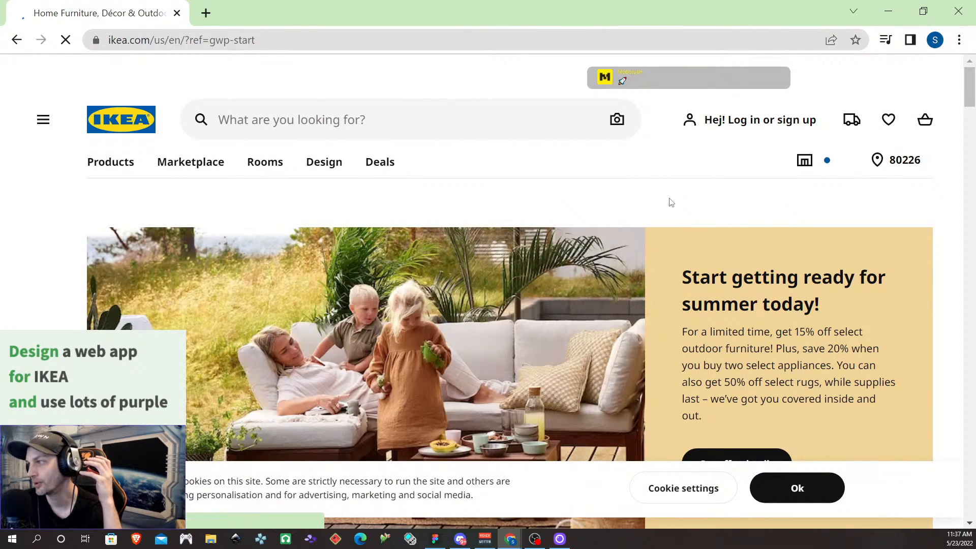
pyautogui.scroll(-2, 658, 209)
pyautogui.scroll(-2, 658, 211)
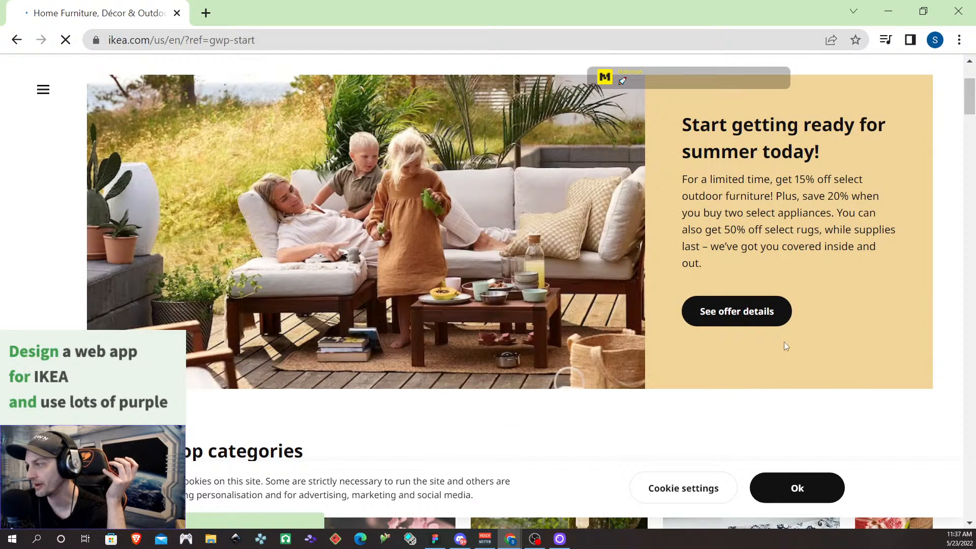
pyautogui.scroll(-2, 671, 344)
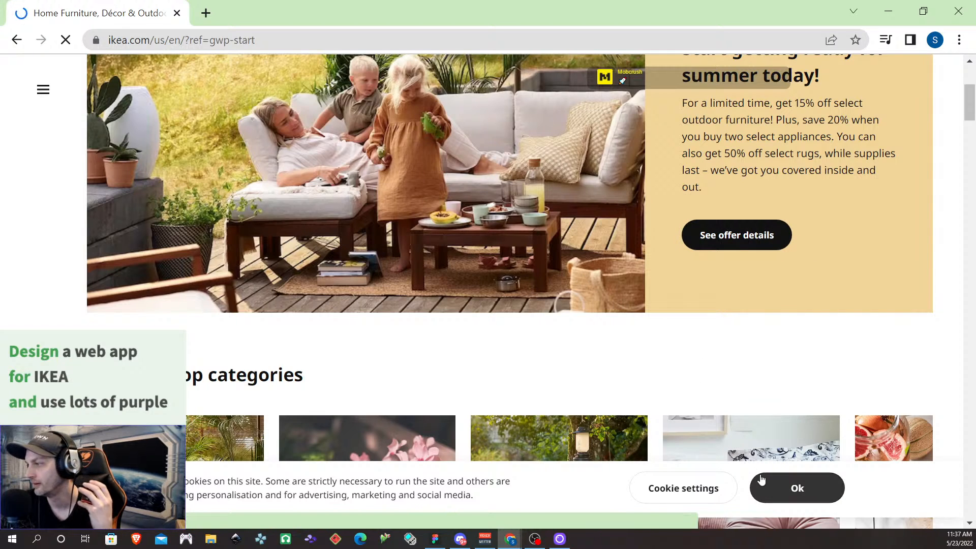
pyautogui.scroll(5, 499, 173)
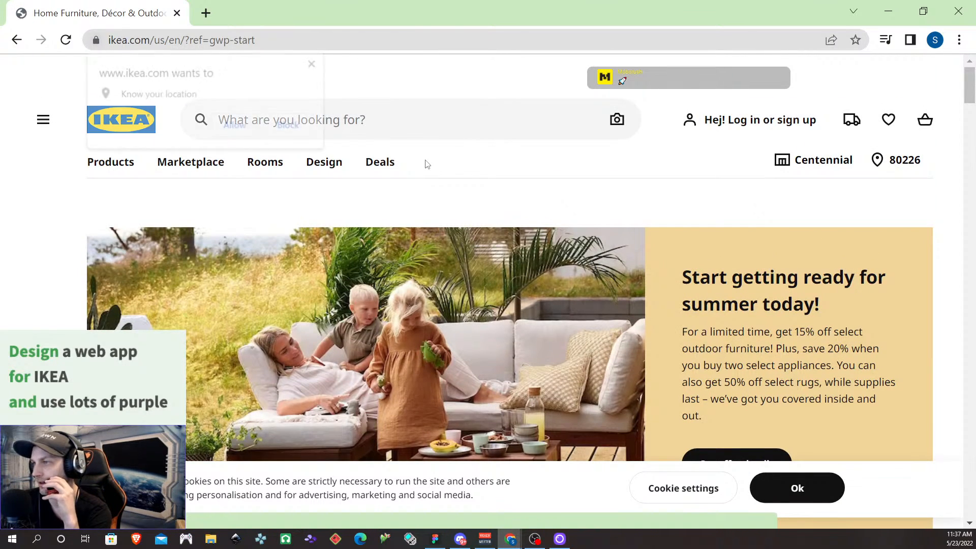
pyautogui.click(315, 64)
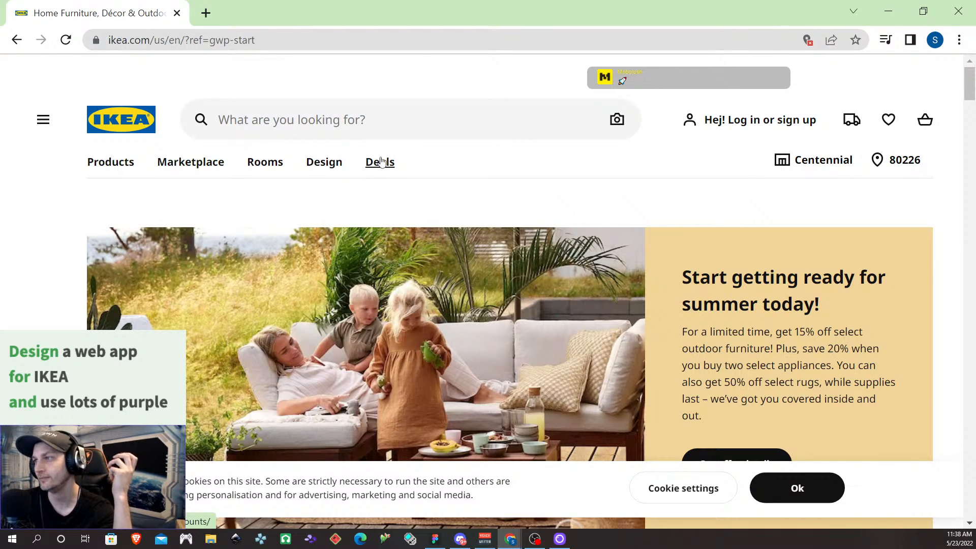
# Step: Open the Home Essentials Under $20 page from the store's deals and examine its featured products and filters
pyautogui.click(382, 162)
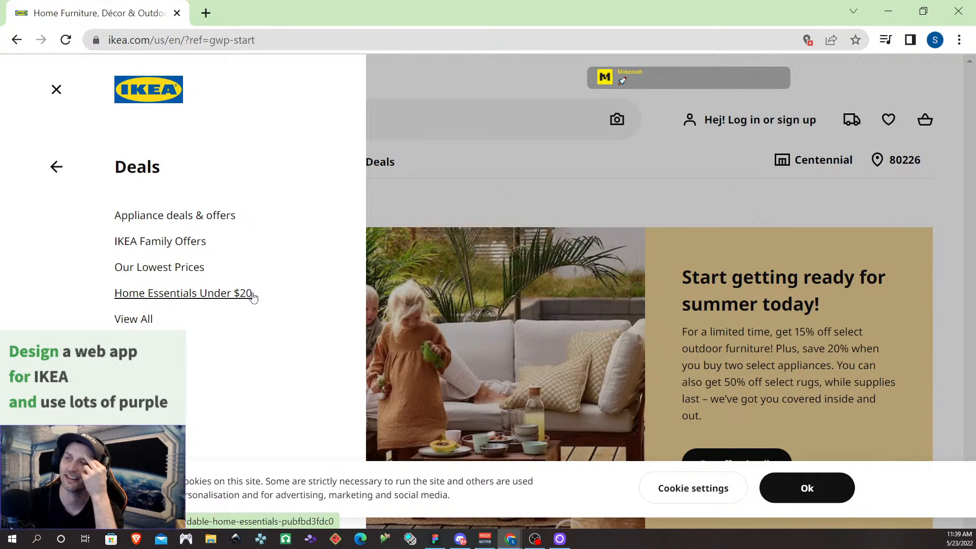
pyautogui.click(210, 294)
pyautogui.scroll(-5, 407, 336)
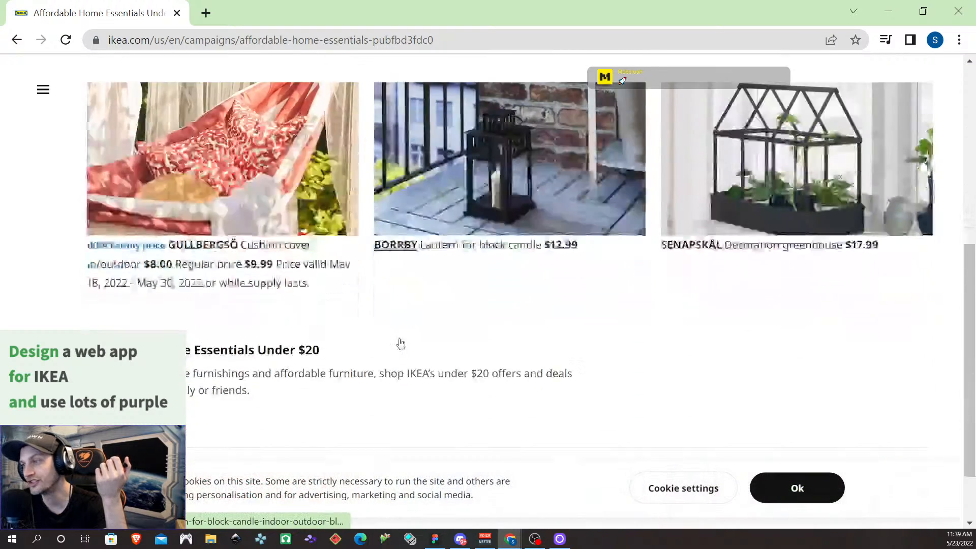
pyautogui.scroll(1, 508, 204)
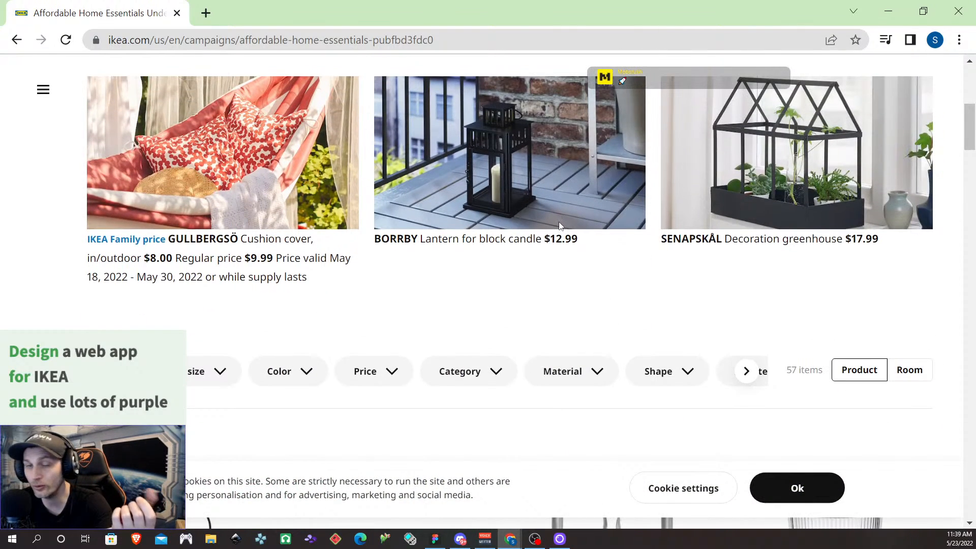
pyautogui.scroll(1, 524, 239)
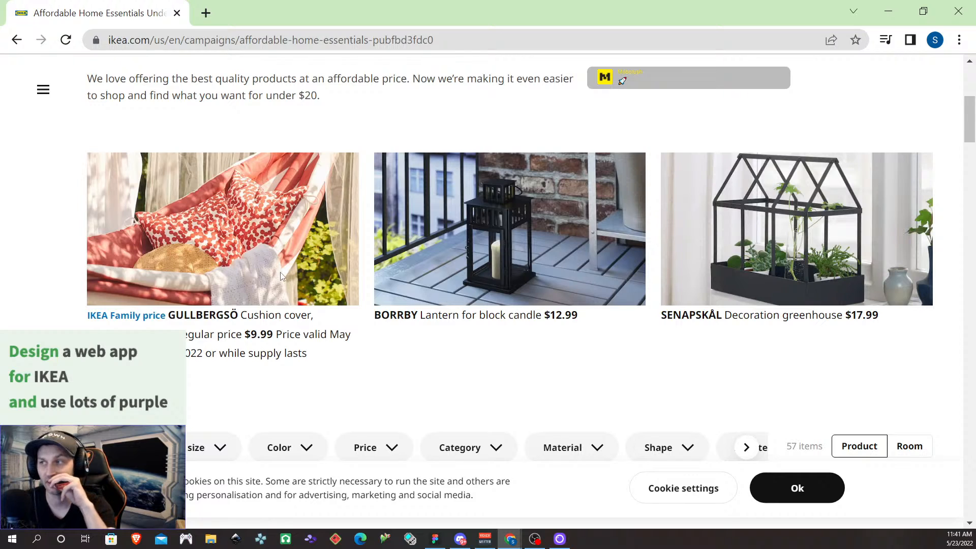
pyautogui.scroll(-1, 281, 277)
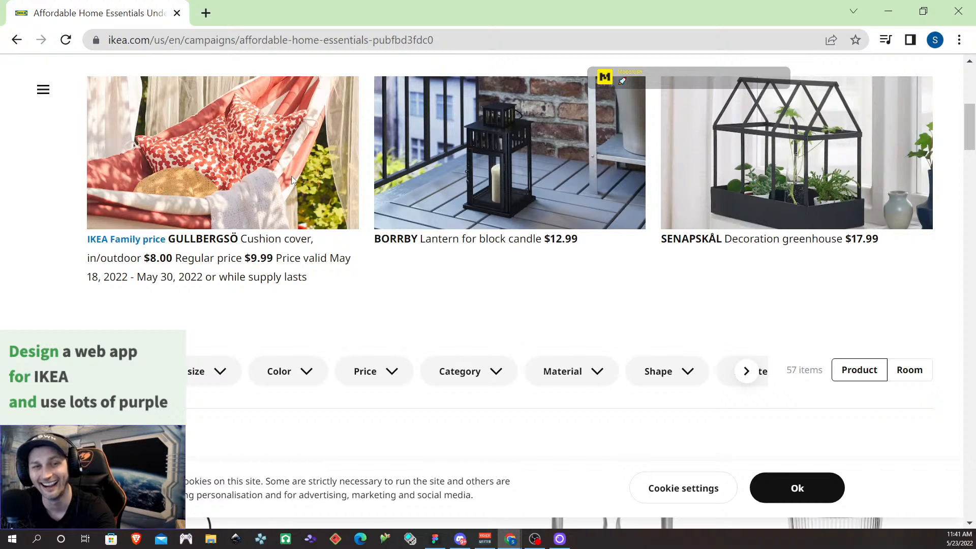
pyautogui.scroll(1, 291, 176)
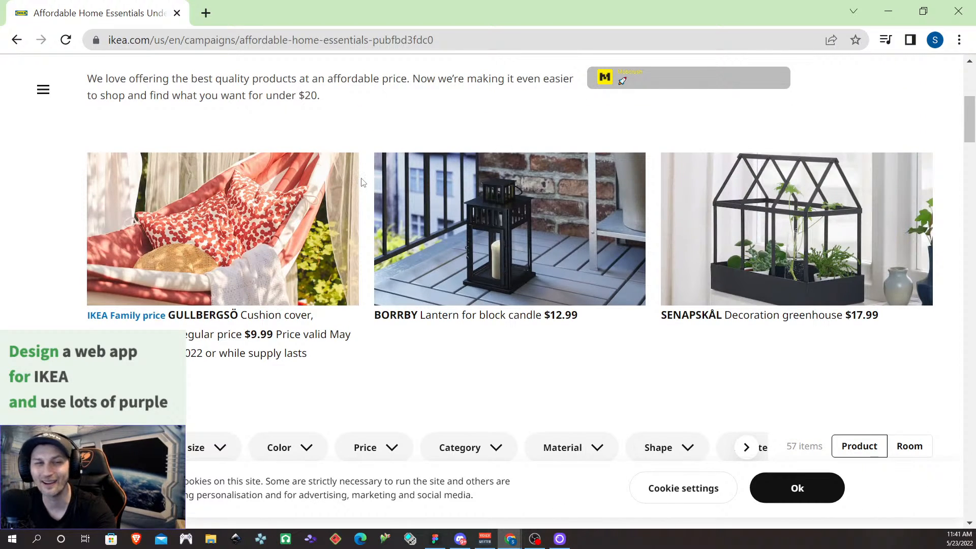
# Step: Leave the IKEA store page, return to the Figma design file and look over its blob logo, vintage logo, palette and font sample
pyautogui.scroll(1, 363, 182)
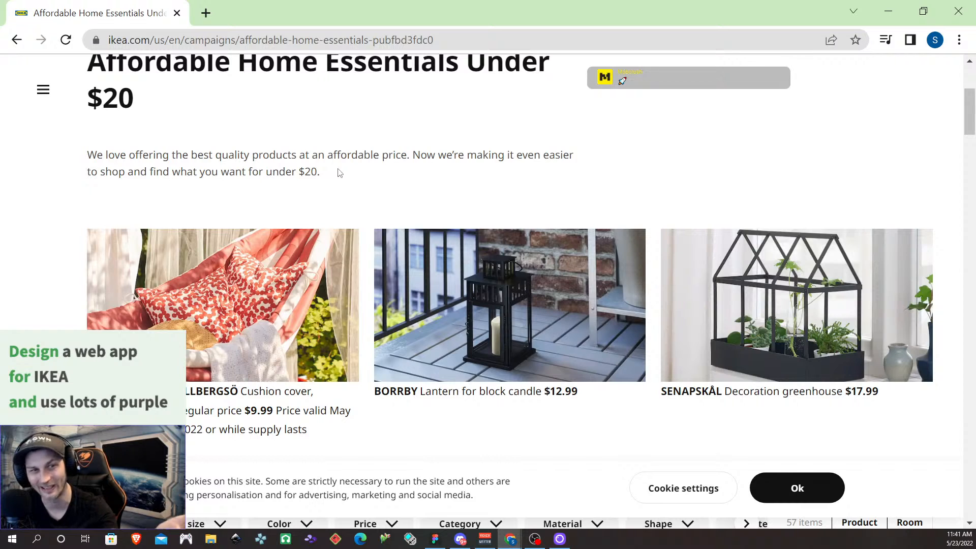
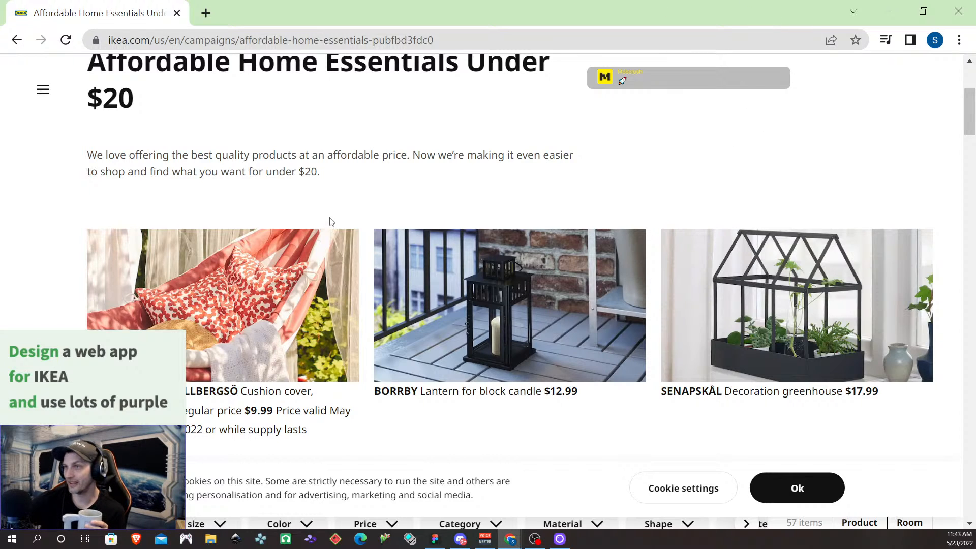
pyautogui.scroll(4, 332, 224)
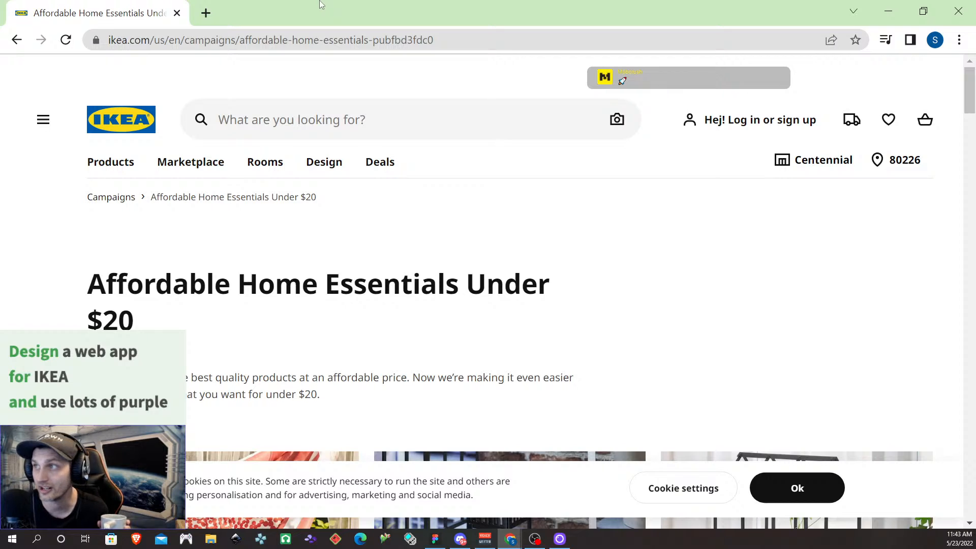
pyautogui.click(888, 10)
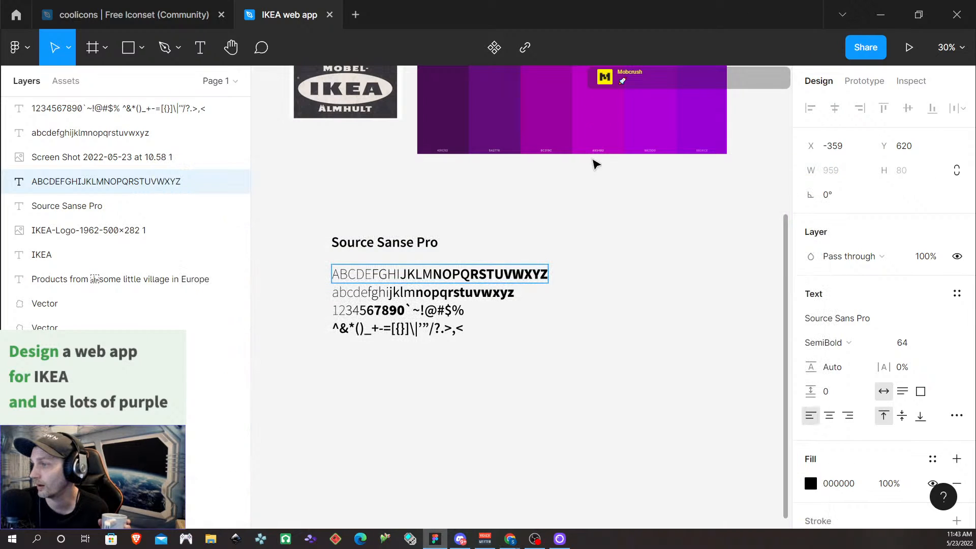
pyautogui.scroll(5, 565, 375)
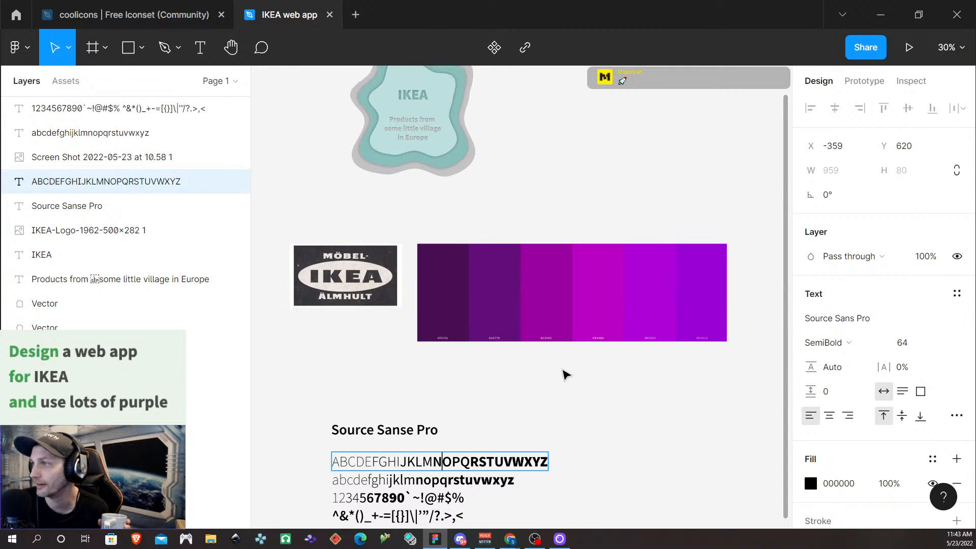
pyautogui.scroll(6, 564, 375)
pyautogui.scroll(-5, 564, 375)
pyautogui.scroll(-4, 564, 375)
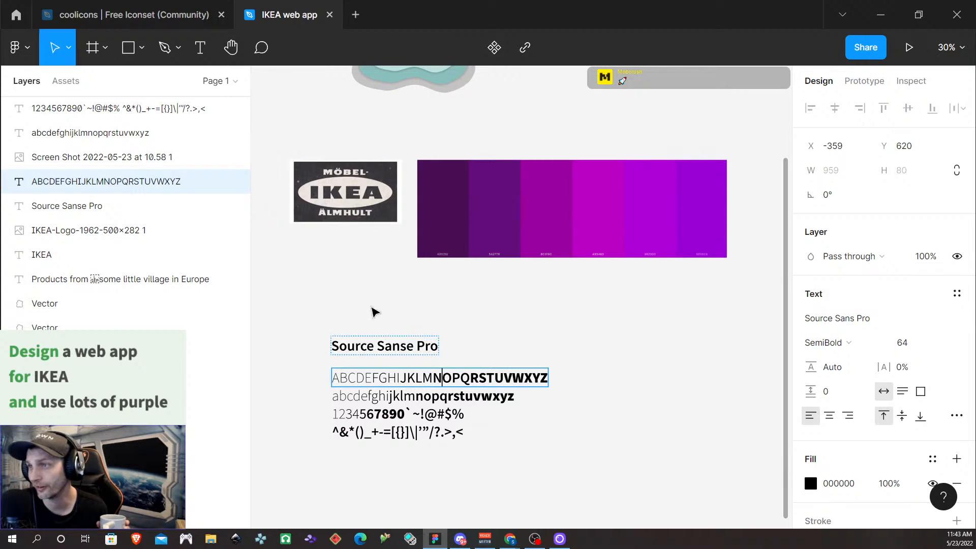
pyautogui.scroll(4, 422, 328)
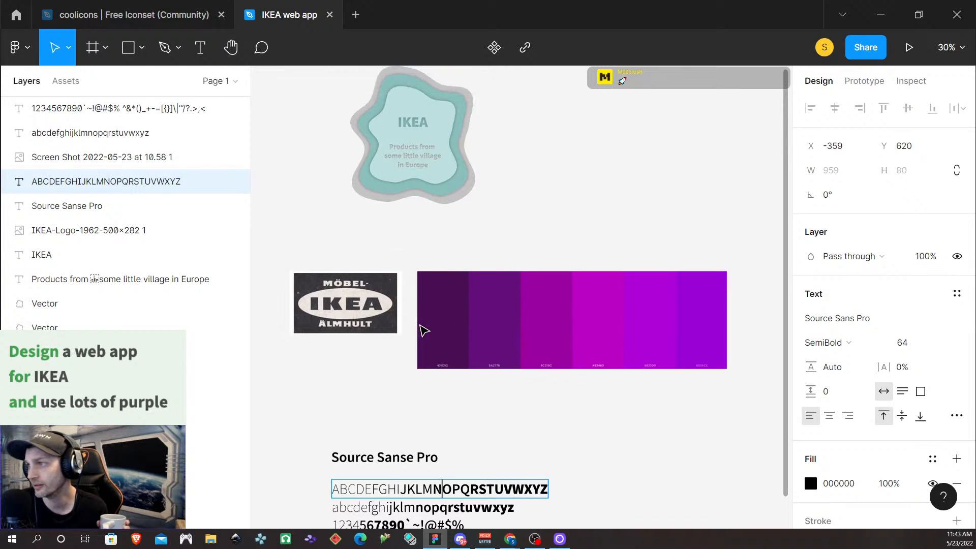
pyautogui.scroll(3, 424, 330)
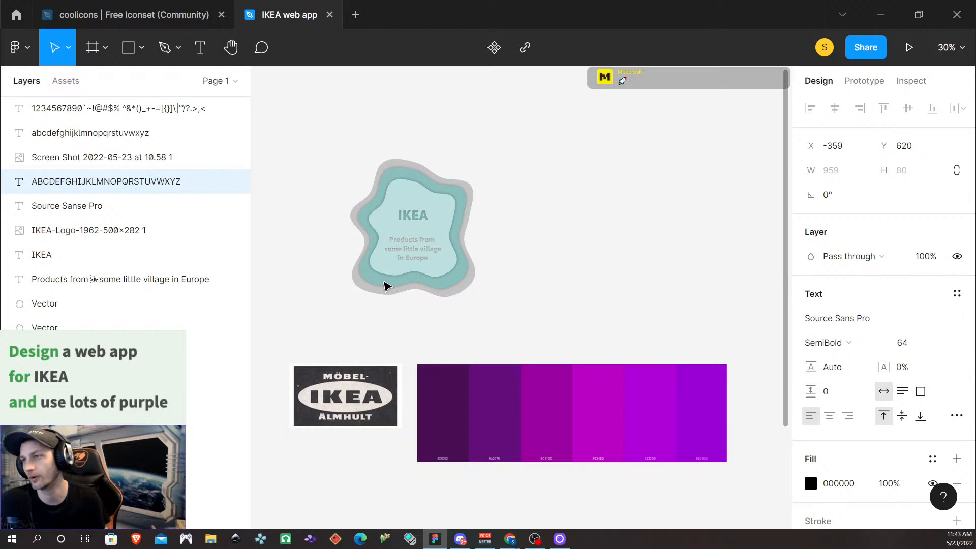
pyautogui.scroll(-1, 389, 295)
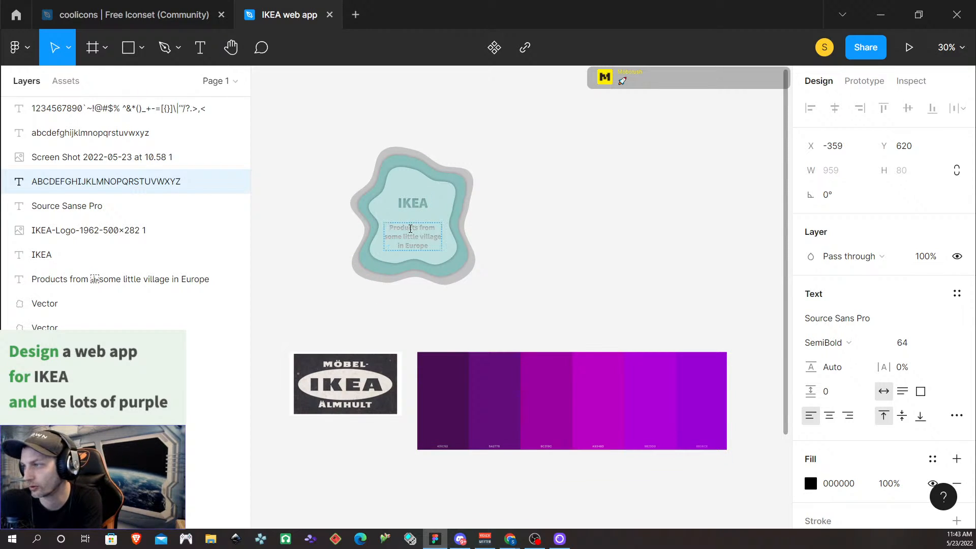
pyautogui.scroll(-2, 333, 305)
pyautogui.scroll(-3, 336, 307)
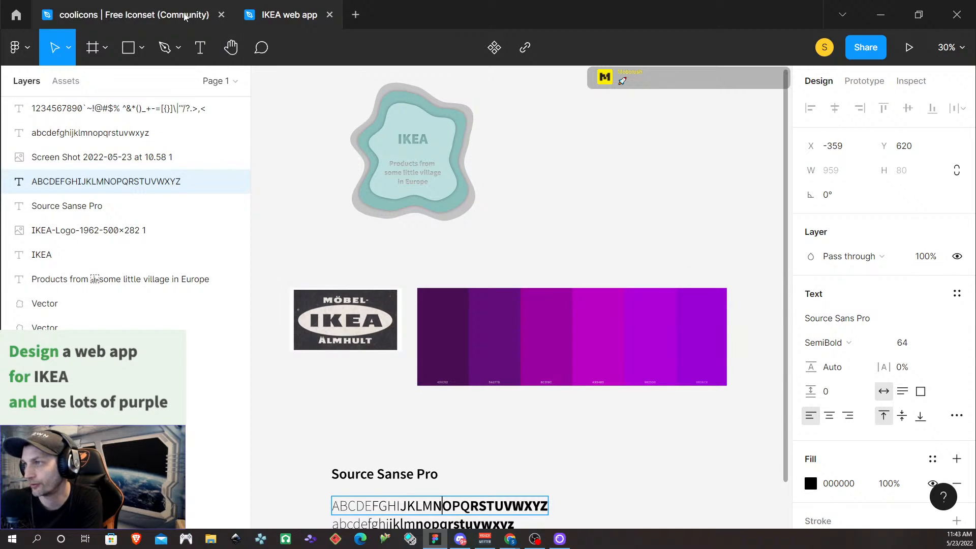
# Step: Draw a frame of about 2955 × 2880 enclosing the blob logo, vintage IKEA logo, purple palette and font sample
pyautogui.press('f')
pyautogui.scroll(1, 303, 137)
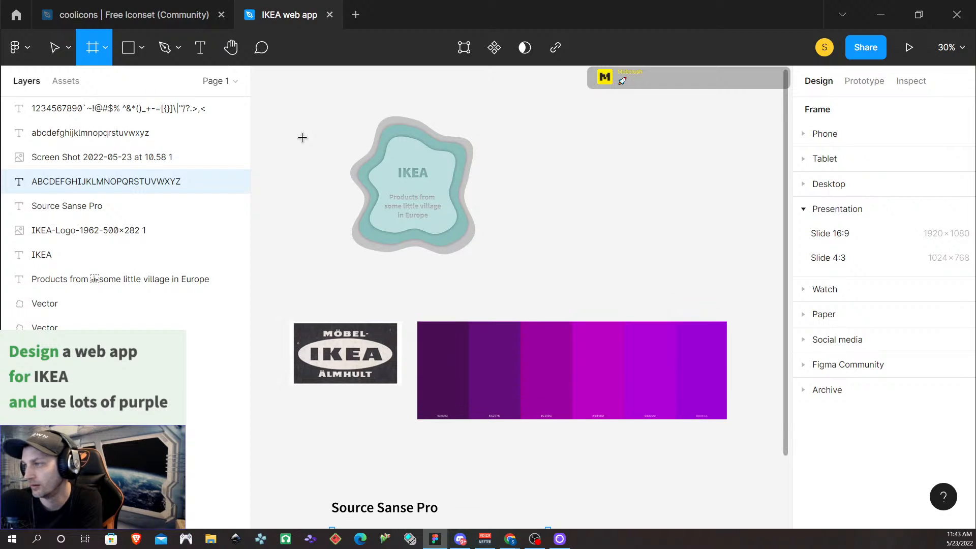
pyautogui.scroll(-2, 303, 138)
pyautogui.moveTo(264, 90); pyautogui.dragTo(671, 431)
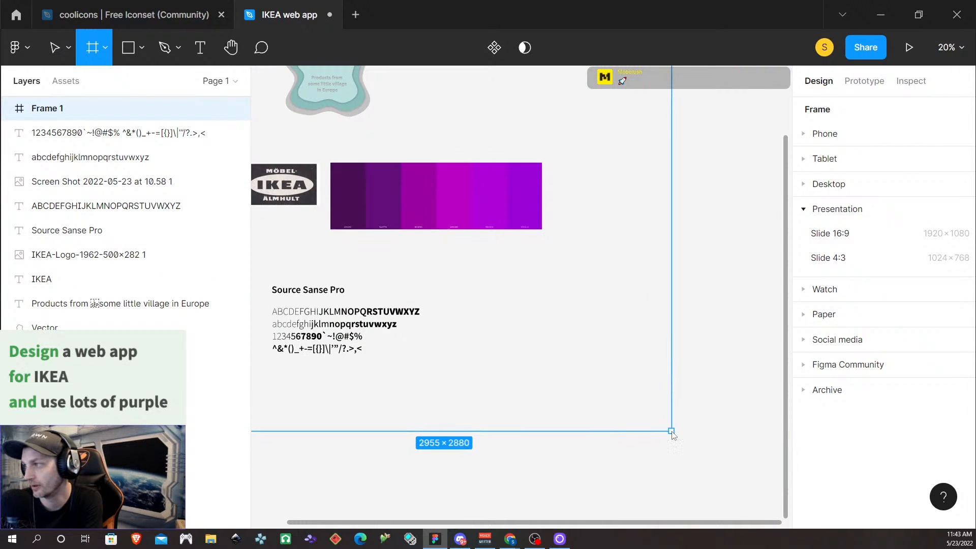
pyautogui.scroll(5, 335, 335)
pyautogui.scroll(2, 420, 404)
pyautogui.scroll(-3, 422, 404)
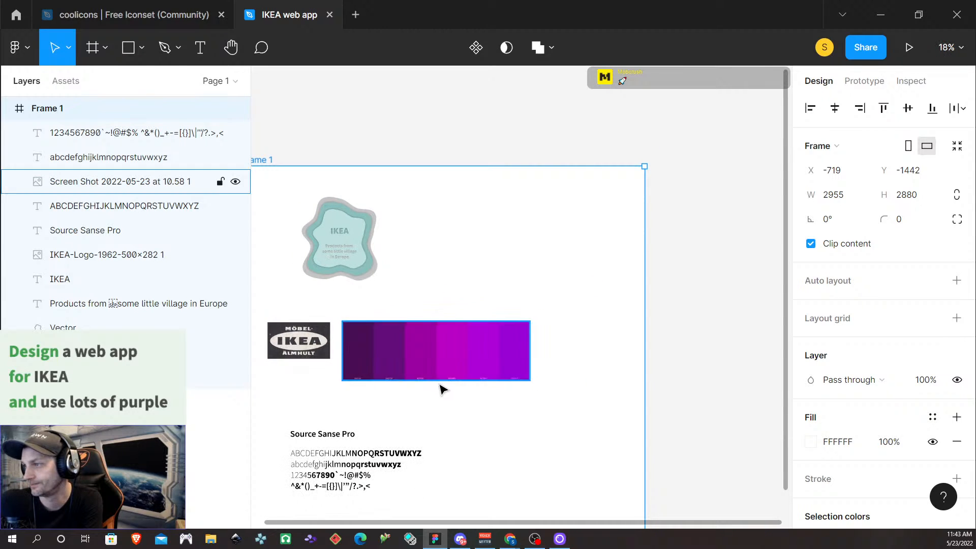
pyautogui.hscroll(-3, 437, 388)
pyautogui.hscroll(-1, 443, 388)
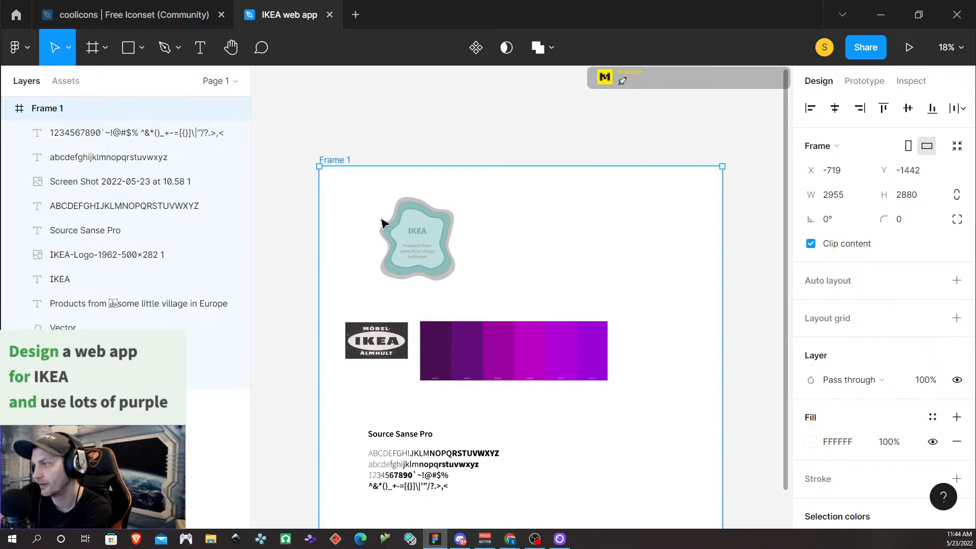
# Step: Rename the new frame as Design System
pyautogui.doubleClick(339, 161)
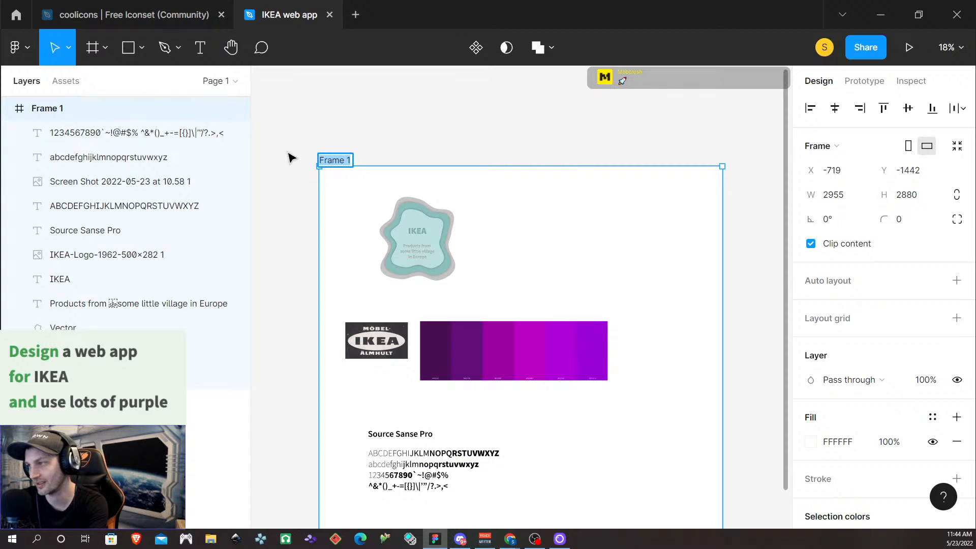
pyautogui.write('Design Sysm')
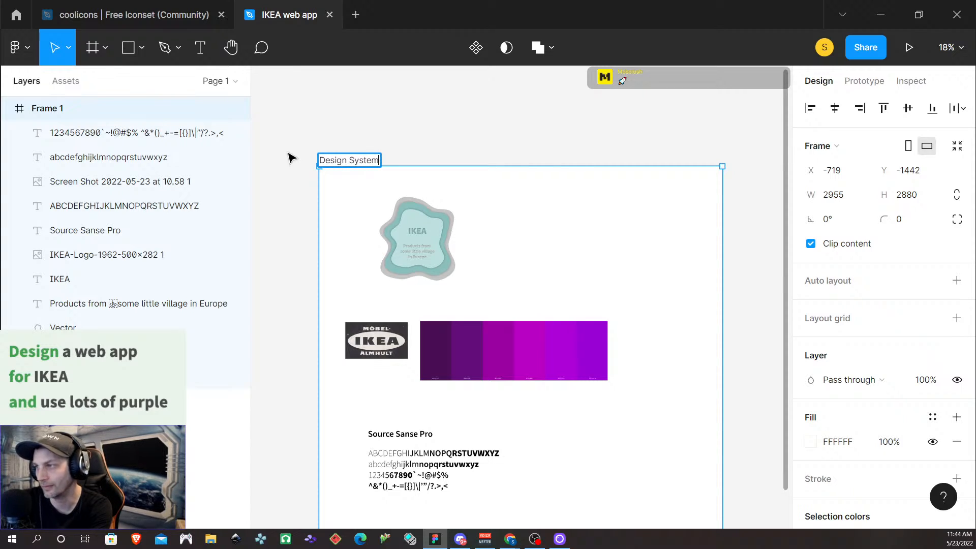
pyautogui.press('Return')
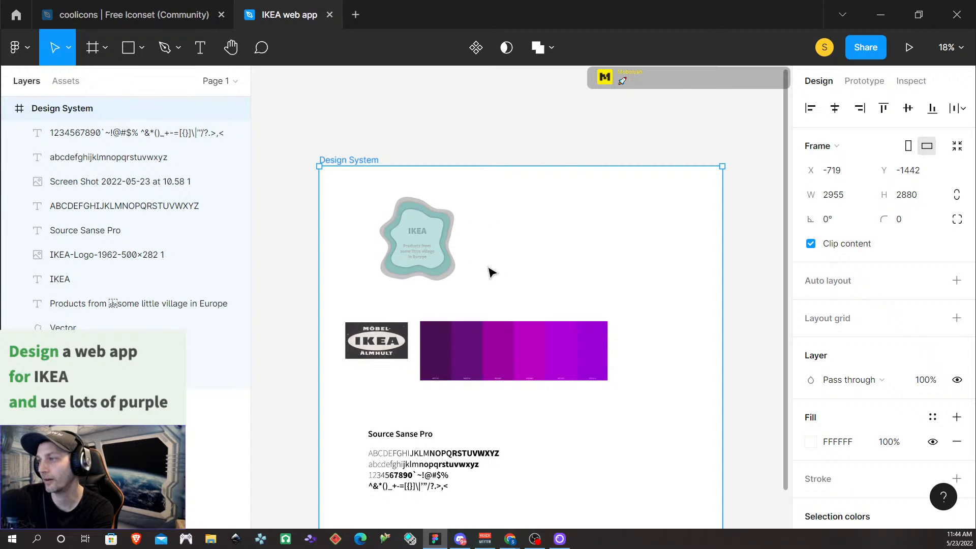
# Step: Group all the shapes and texts of the teal IKEA blob and name the group "weird blob"
pyautogui.click(421, 260)
pyautogui.click(465, 246)
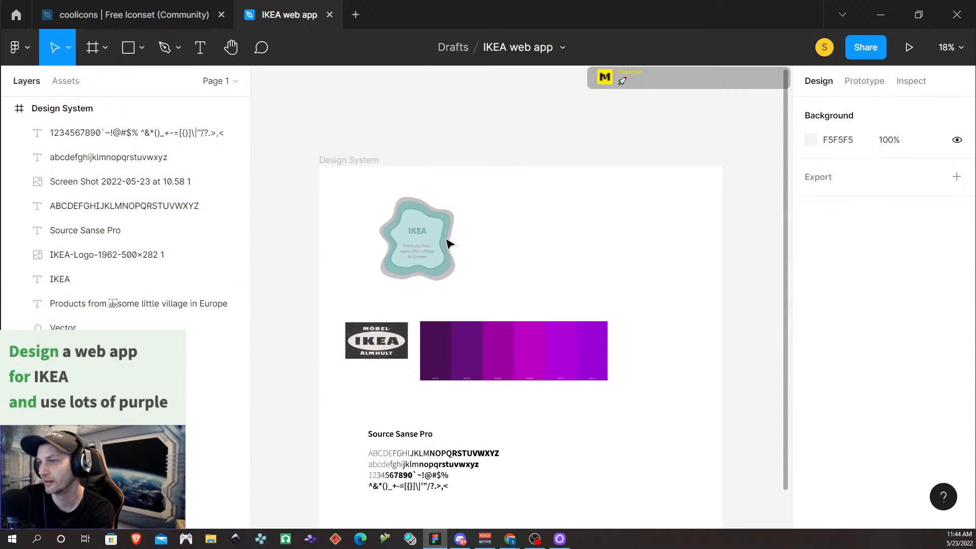
pyautogui.moveTo(365, 191); pyautogui.dragTo(482, 300)
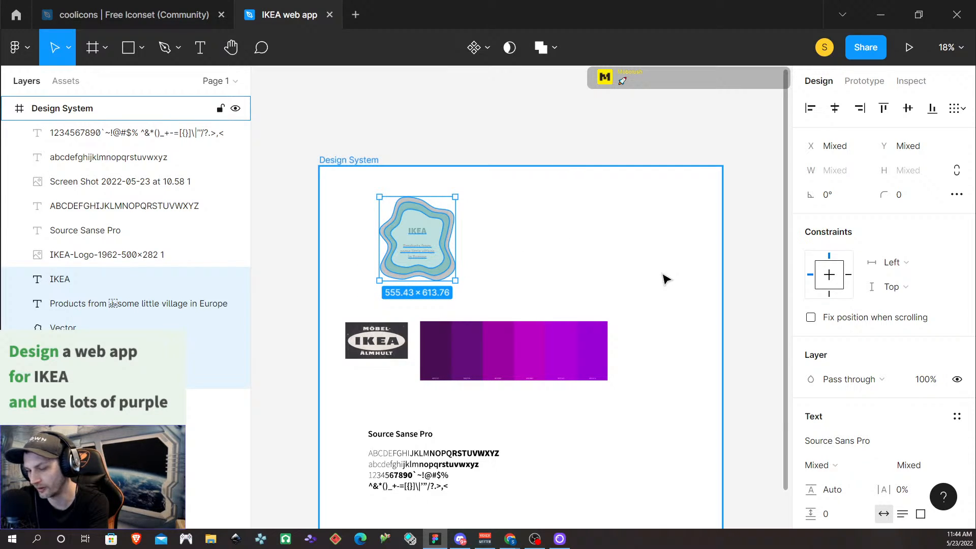
pyautogui.hotkey('ctrl', 'g')
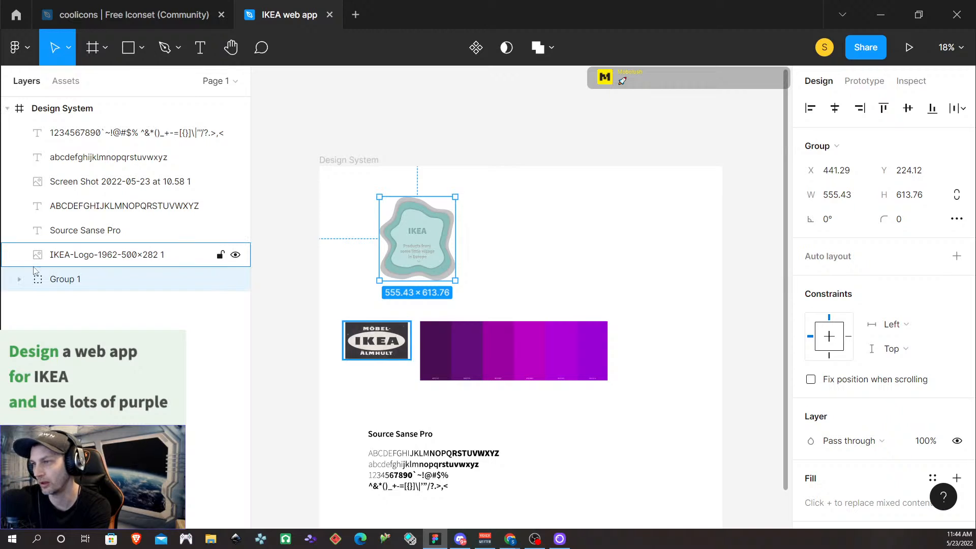
pyautogui.doubleClick(65, 287)
pyautogui.write('weird blob')
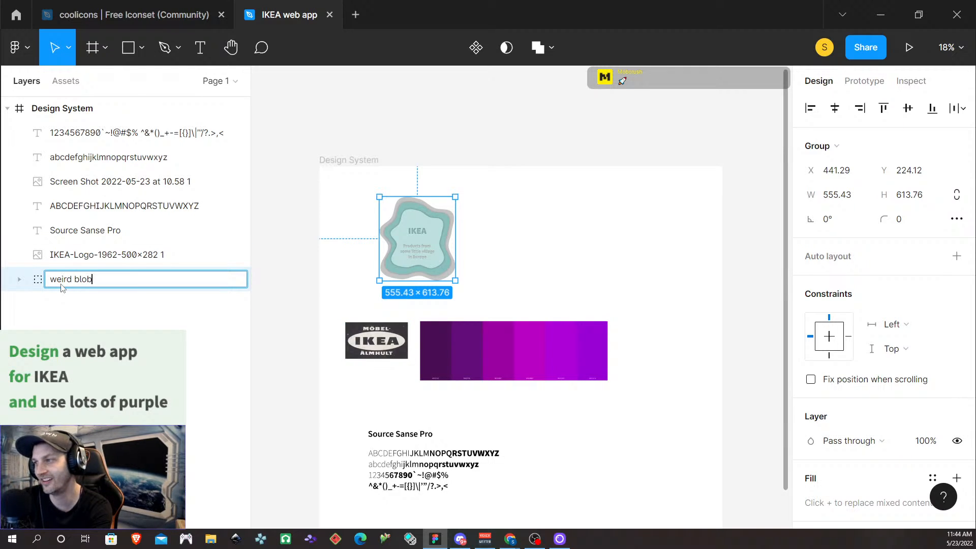
pyautogui.press('Return')
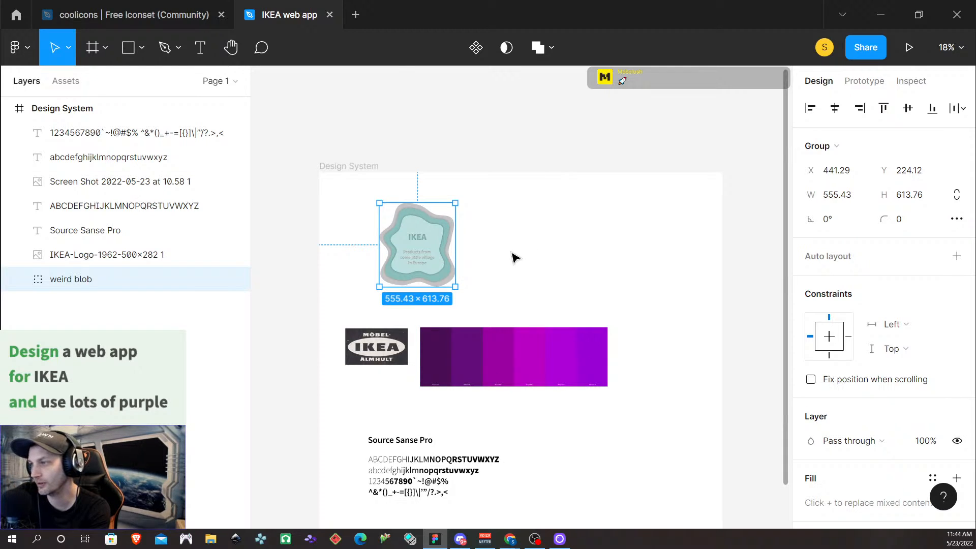
# Step: Arrange the blob group, vintage IKEA logo and purple palette image in a row along the Design System frame's upper edge
pyautogui.moveTo(422, 246); pyautogui.dragTo(385, 237)
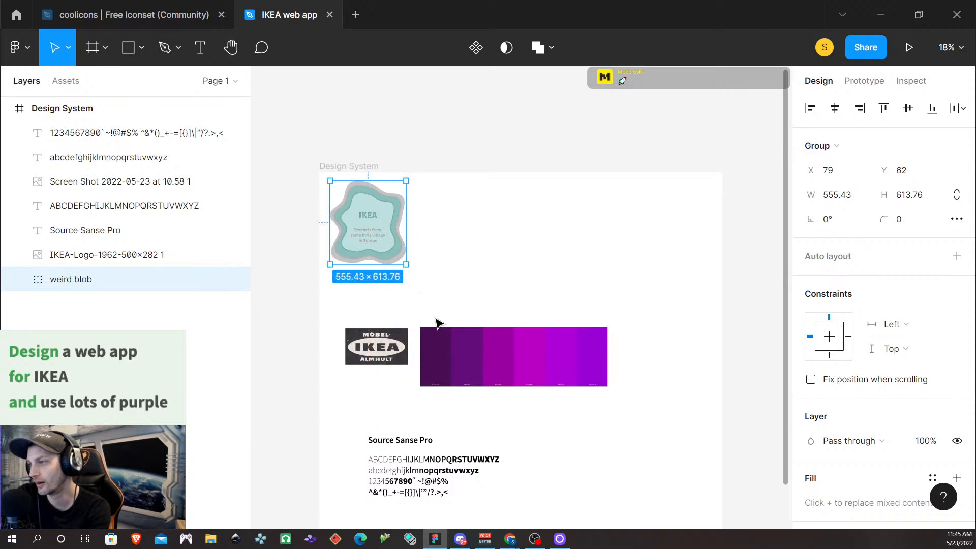
pyautogui.click(430, 332)
pyautogui.moveTo(382, 351); pyautogui.dragTo(458, 223)
pyautogui.moveTo(451, 353); pyautogui.dragTo(542, 218)
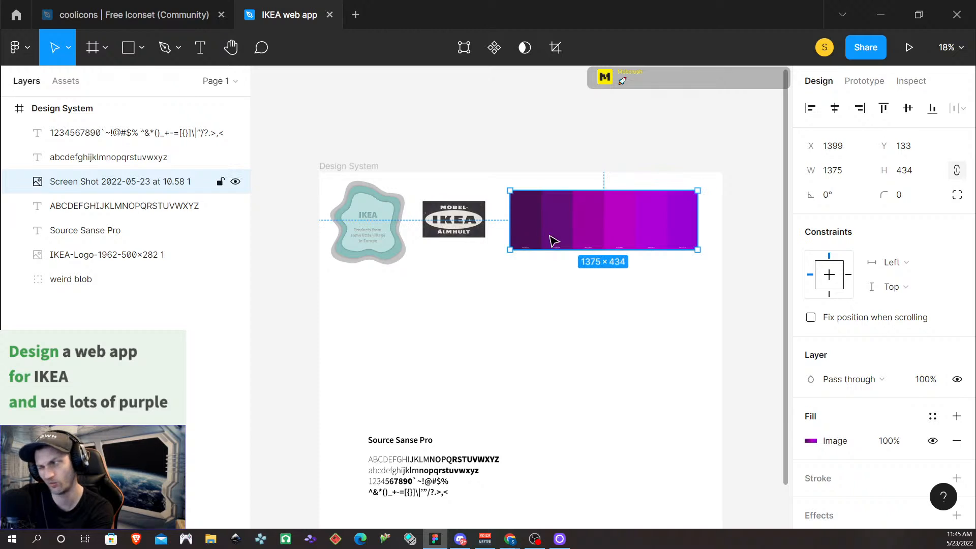
pyautogui.click(617, 362)
pyautogui.scroll(1, 448, 387)
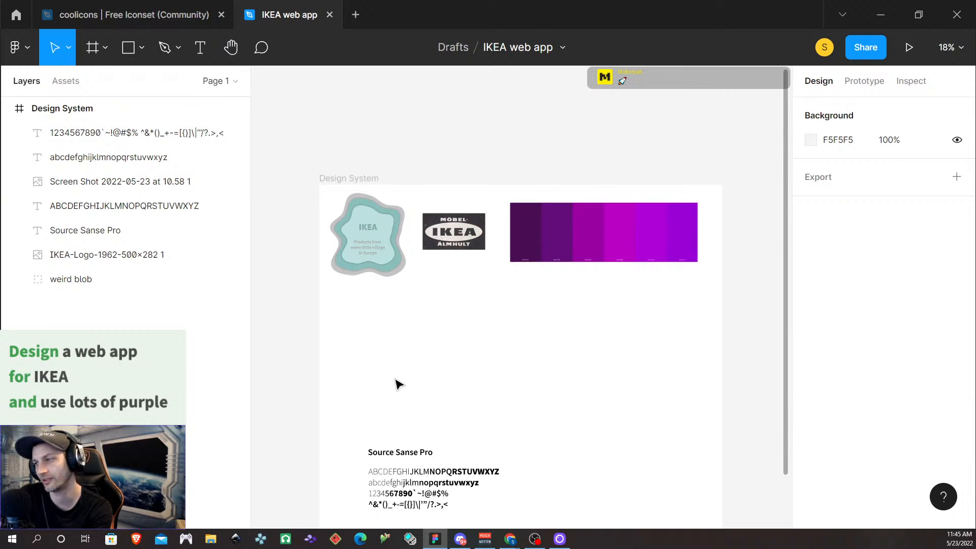
# Step: Draw a 225 × 225 circle directly beneath the palette's first, darkest purple swatch, matching its width
pyautogui.scroll(-2, 509, 290)
pyautogui.click(528, 218)
pyautogui.click(530, 217)
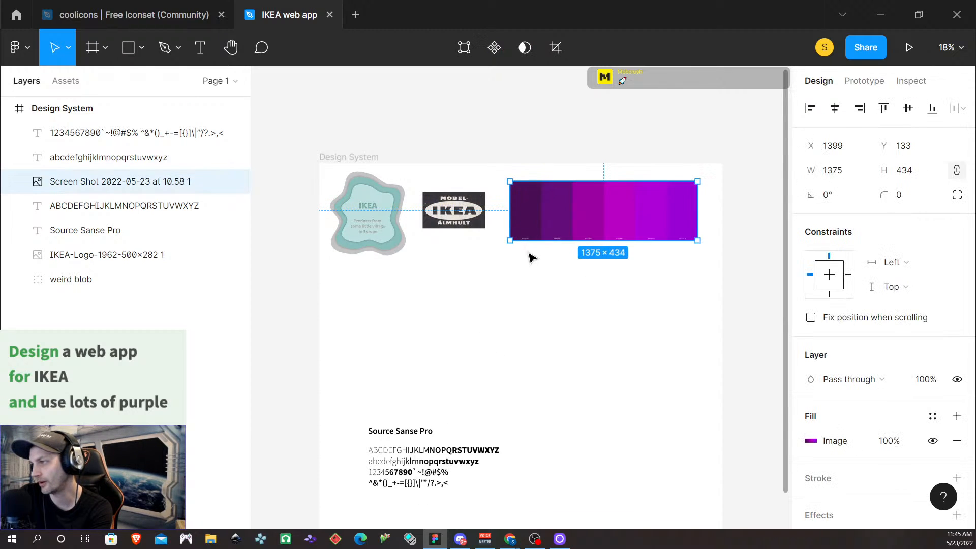
pyautogui.keyDown('ctrl'); pyautogui.scroll(5, 529, 256); pyautogui.keyUp('ctrl')
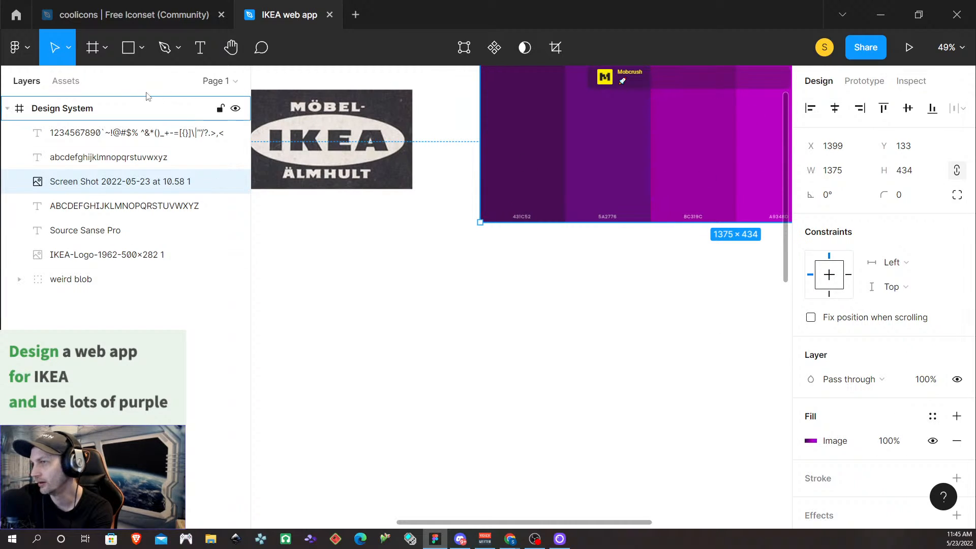
pyautogui.click(141, 49)
pyautogui.click(118, 138)
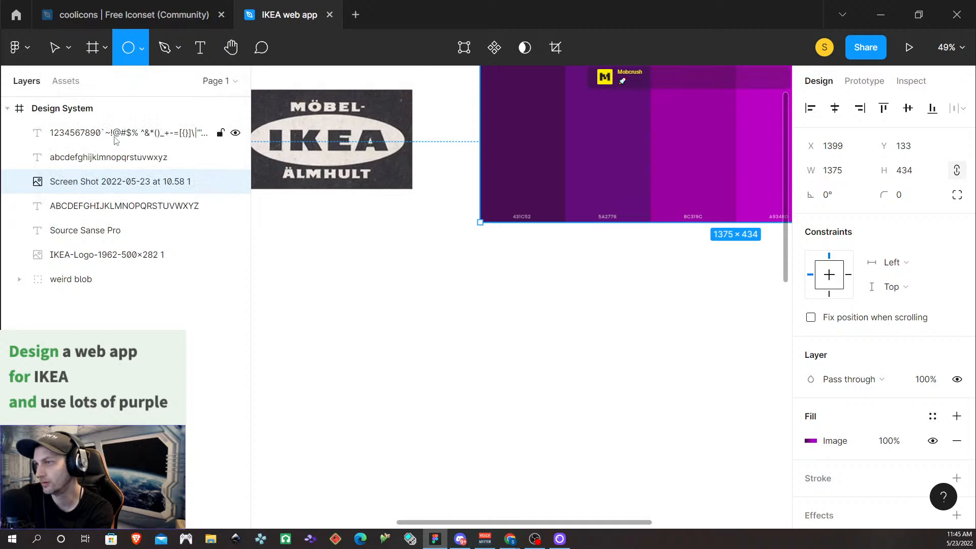
pyautogui.moveTo(474, 262); pyautogui.dragTo(514, 277)
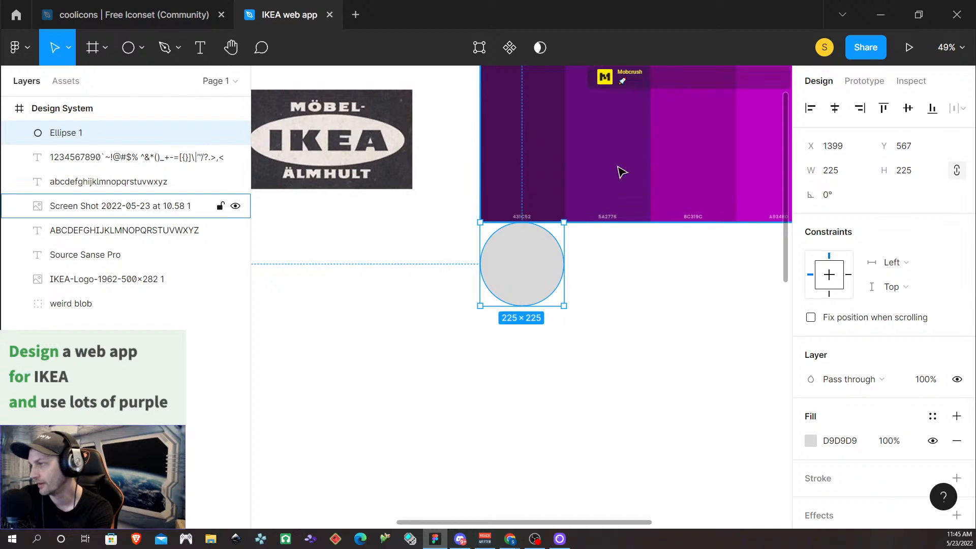
# Step: Sample the darkest swatch for the circle's fill, replace it with the swatch's printed hex code 431C52, and deselect the circle
pyautogui.click(814, 443)
pyautogui.press('i')
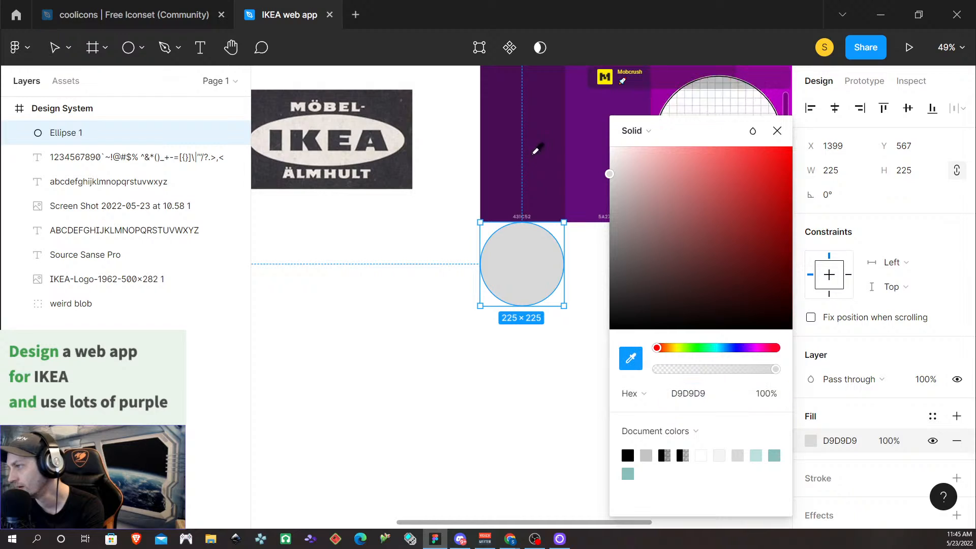
pyautogui.click(512, 137)
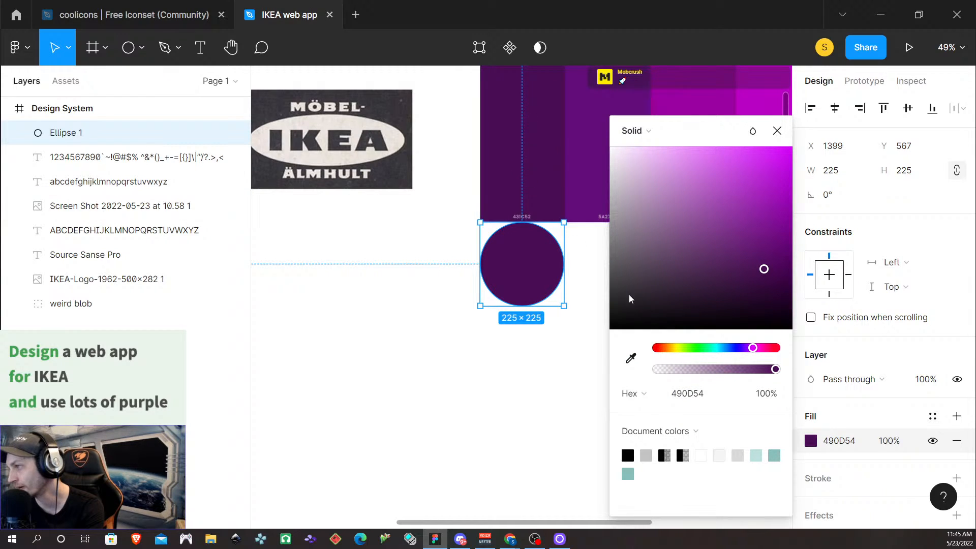
pyautogui.click(691, 400)
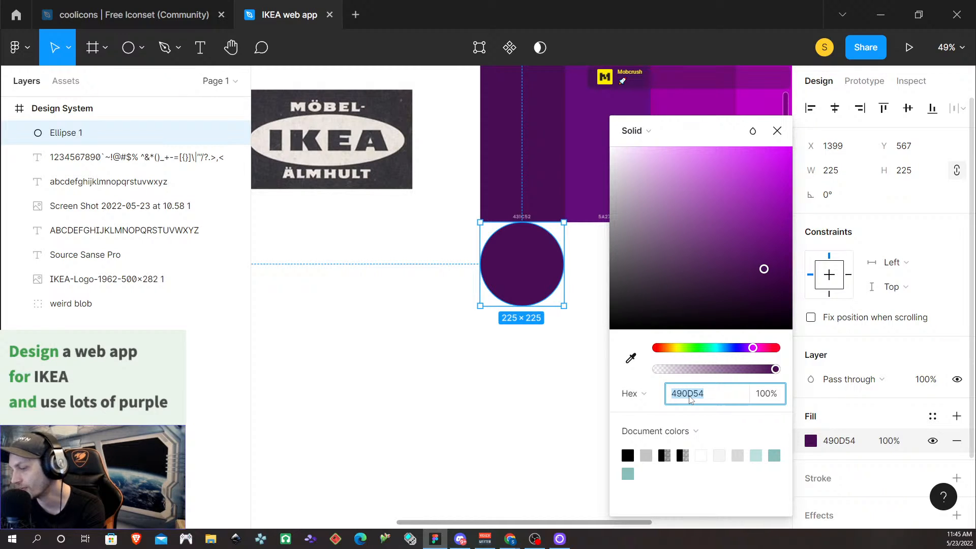
pyautogui.write('431')
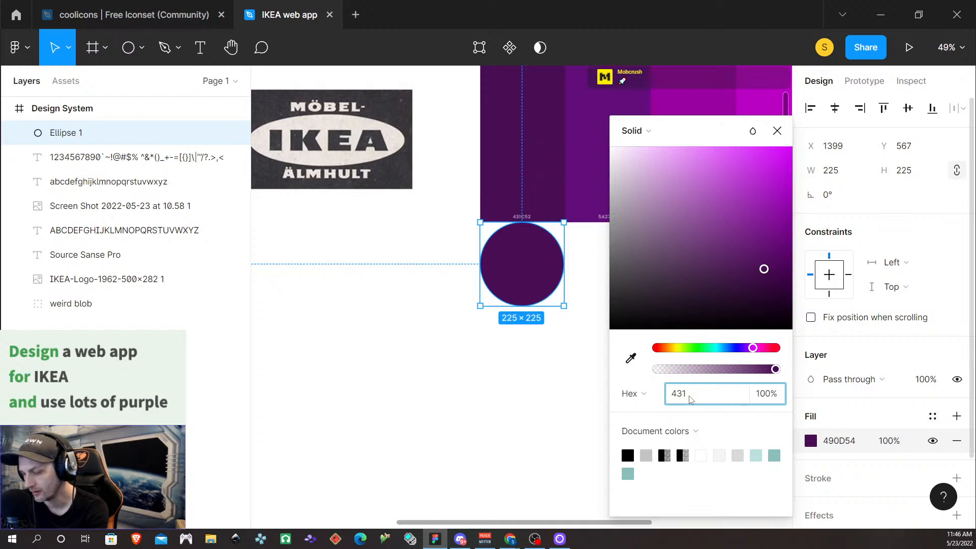
pyautogui.write('c52')
pyautogui.press('Return')
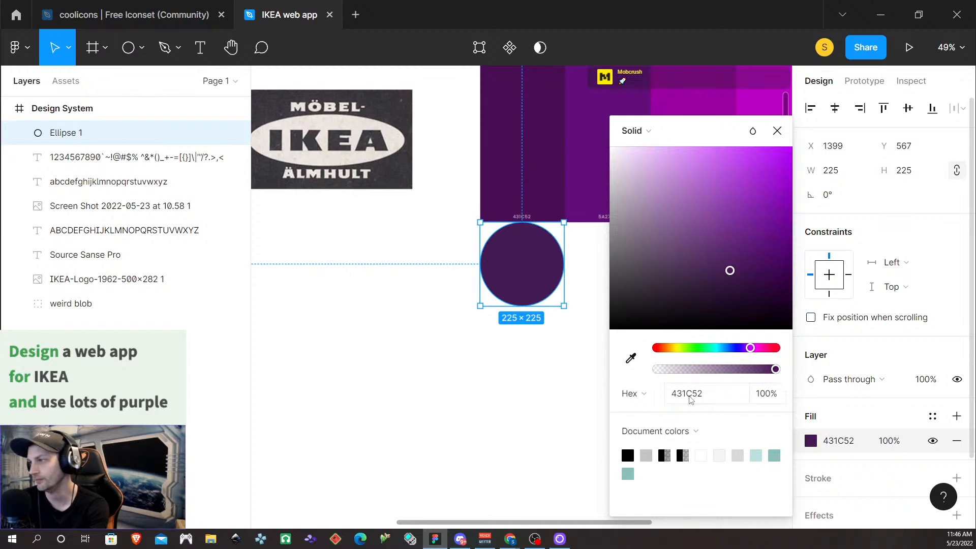
pyautogui.click(563, 450)
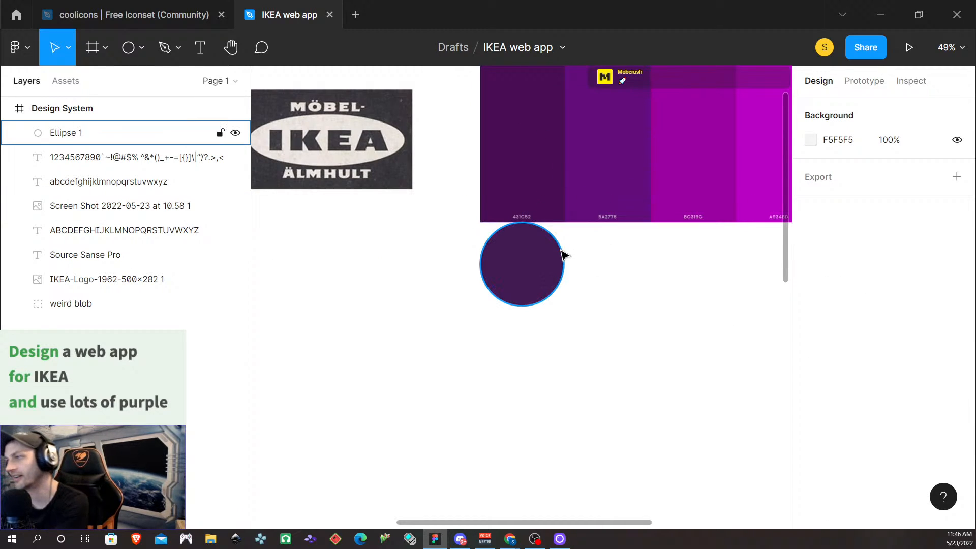
# Step: Duplicate the dark purple circle beneath the second palette swatch, set the copy's fill to 5A2776 and deselect it
pyautogui.click(543, 279)
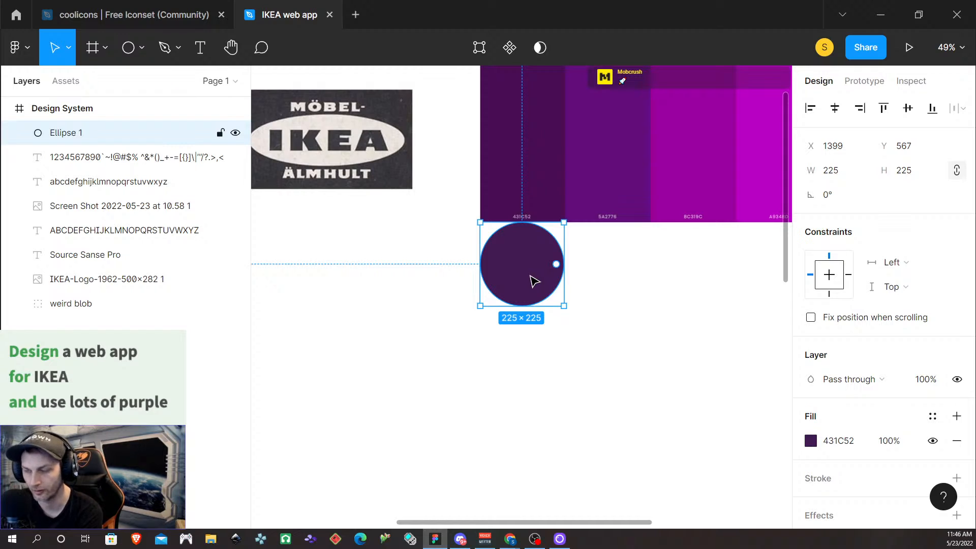
pyautogui.moveTo(531, 280); pyautogui.dragTo(623, 283)
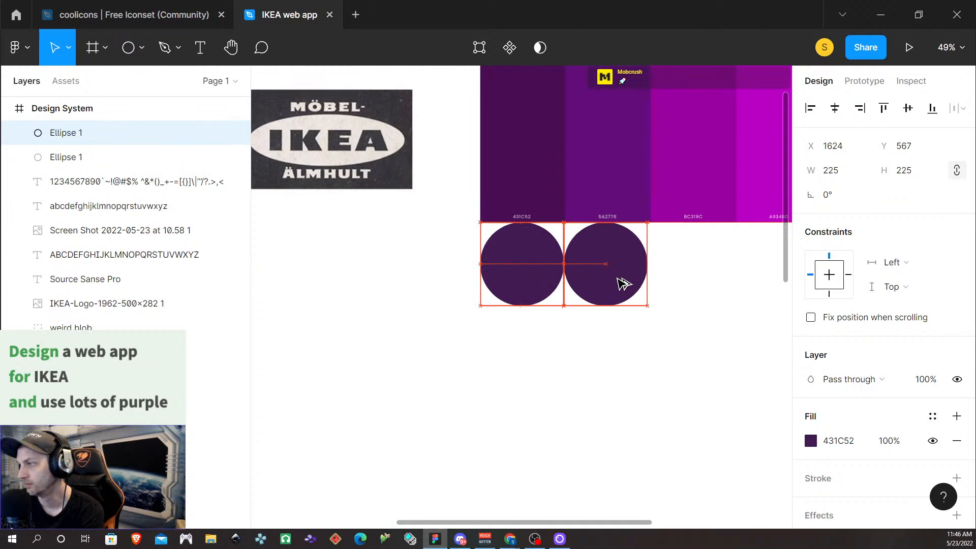
pyautogui.click(629, 392)
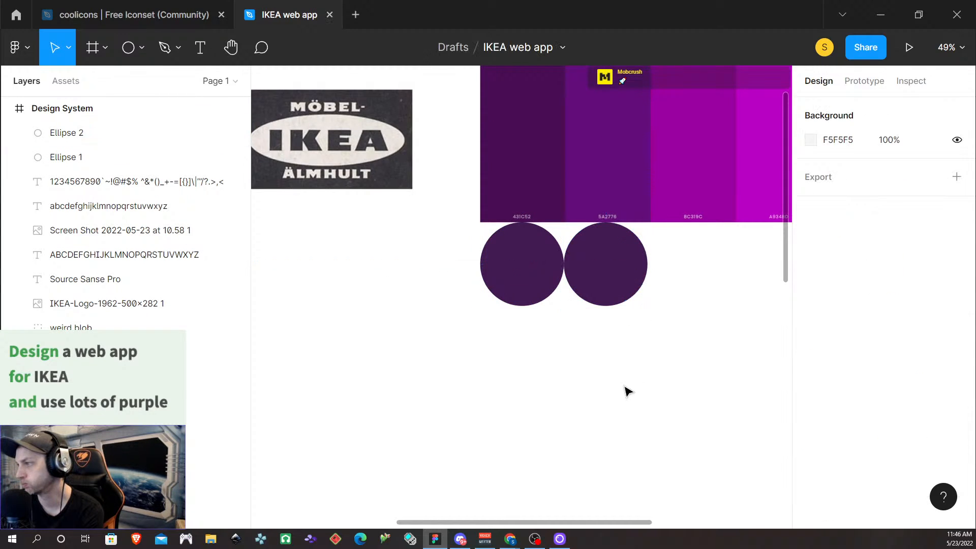
pyautogui.click(618, 284)
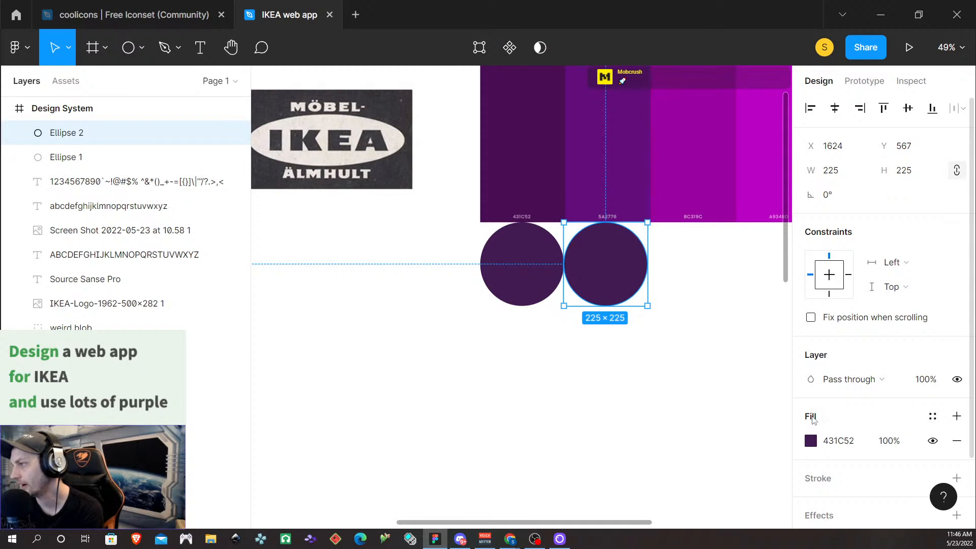
pyautogui.click(835, 446)
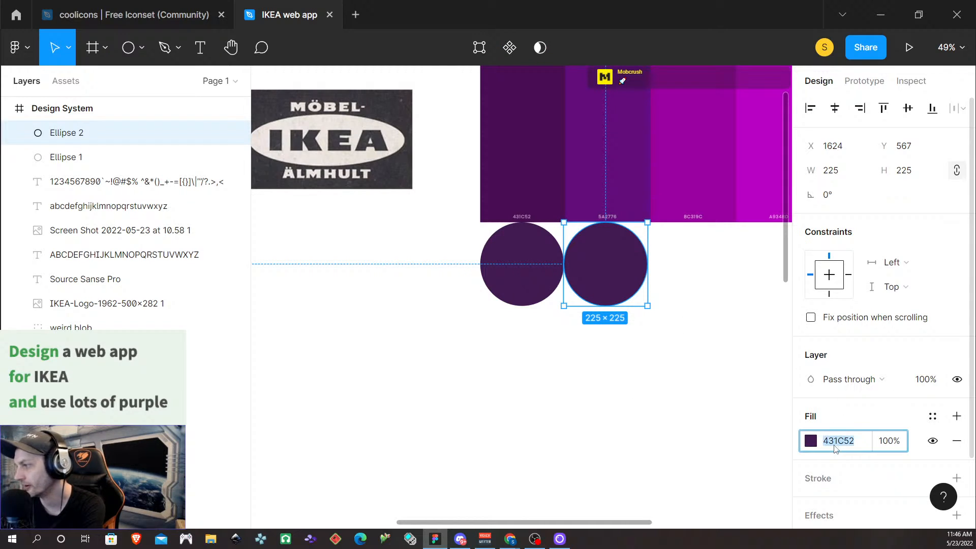
pyautogui.write('5a2776')
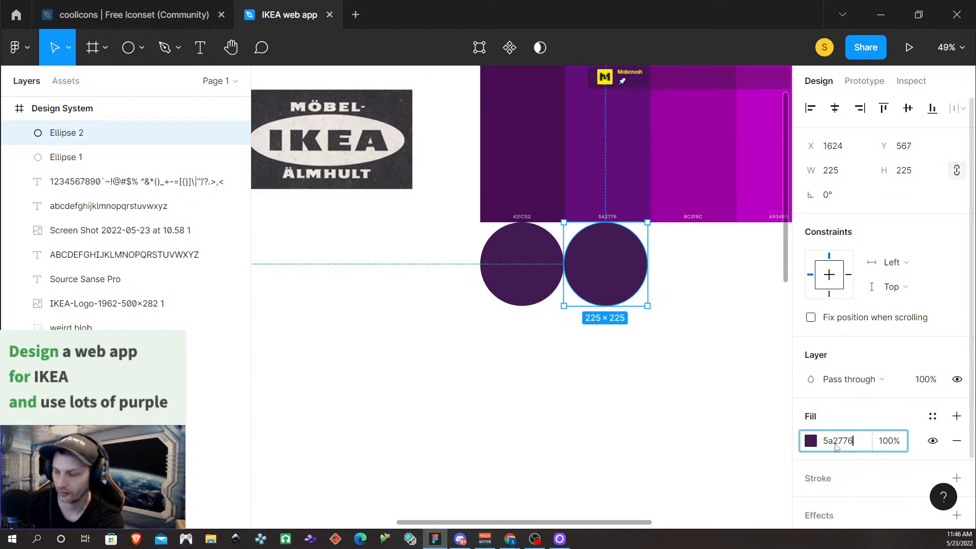
pyautogui.press('Return')
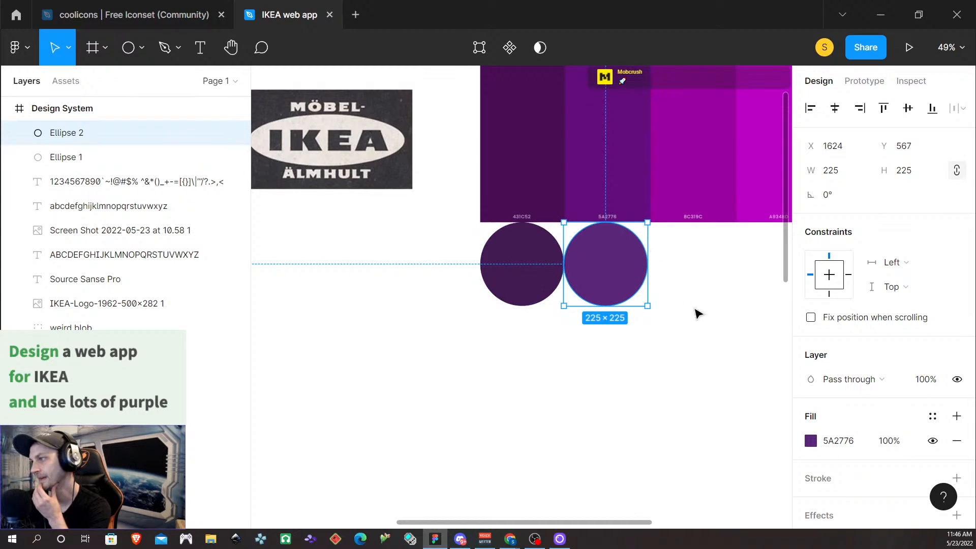
pyautogui.click(701, 327)
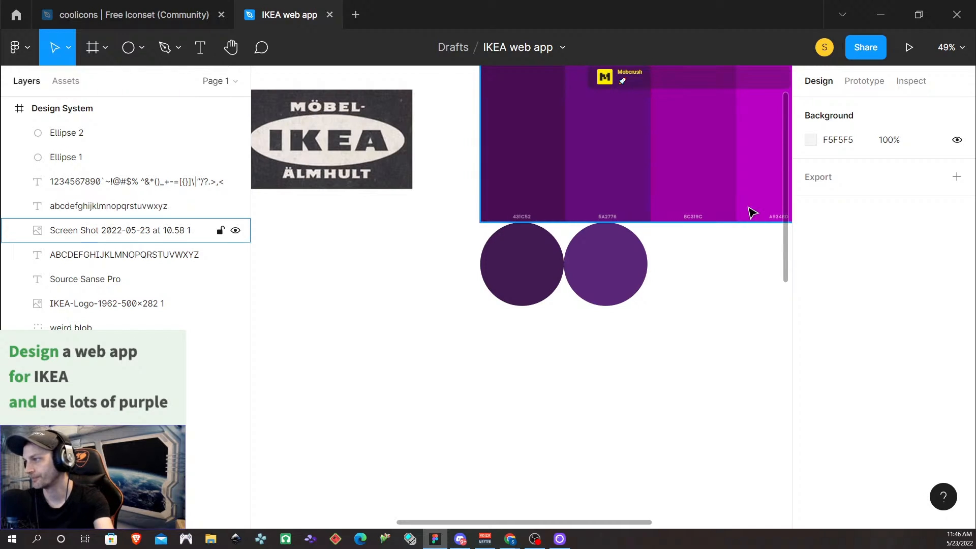
pyautogui.scroll(-1, 684, 311)
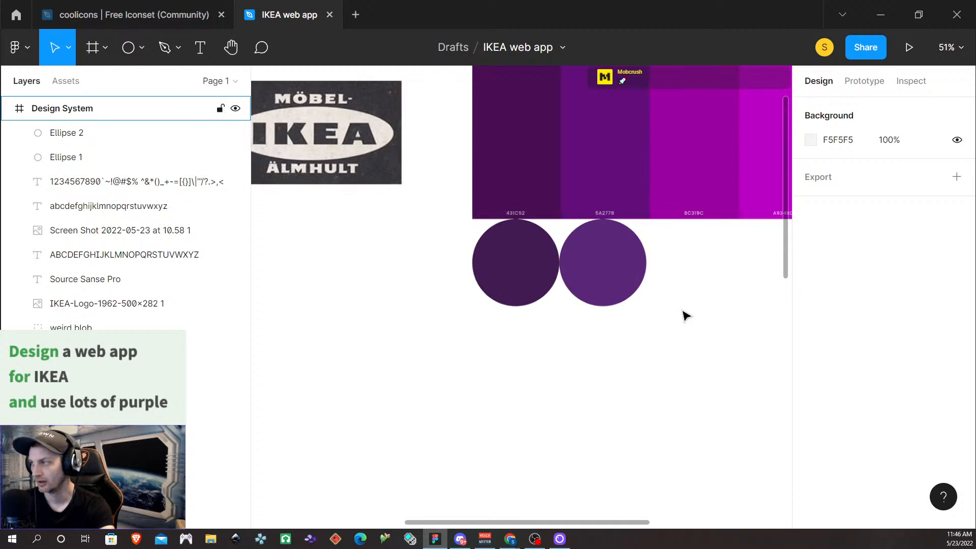
pyautogui.scroll(2, 682, 315)
pyautogui.hscroll(5, 662, 280)
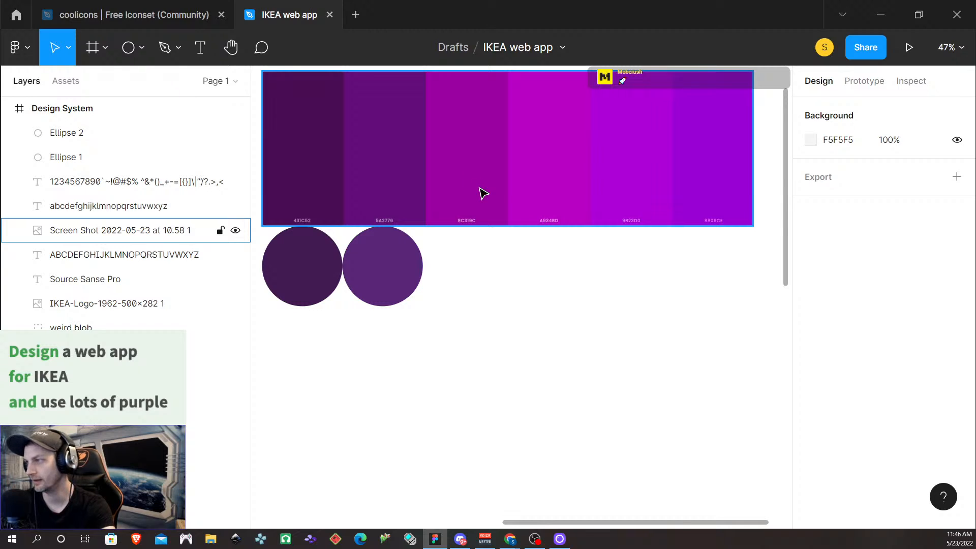
pyautogui.click(466, 208)
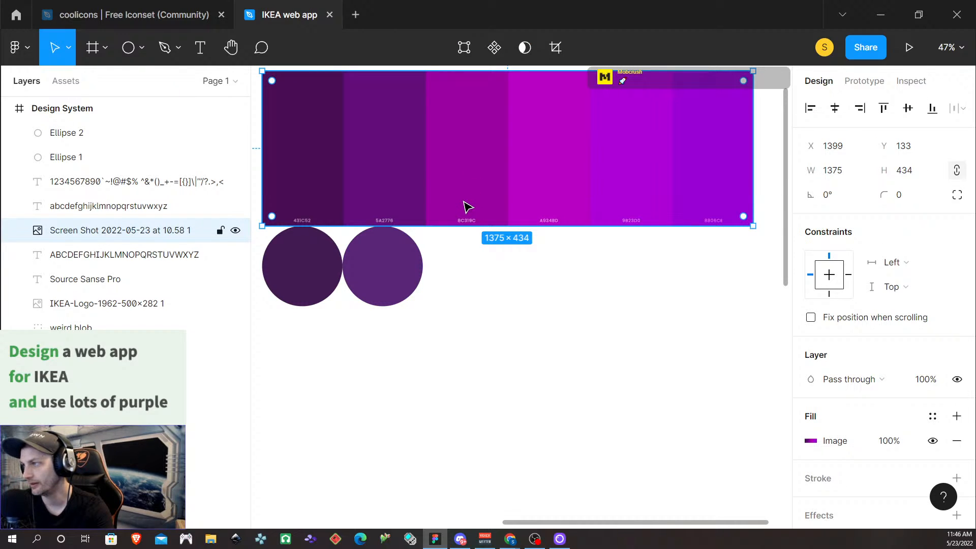
pyautogui.doubleClick(471, 191)
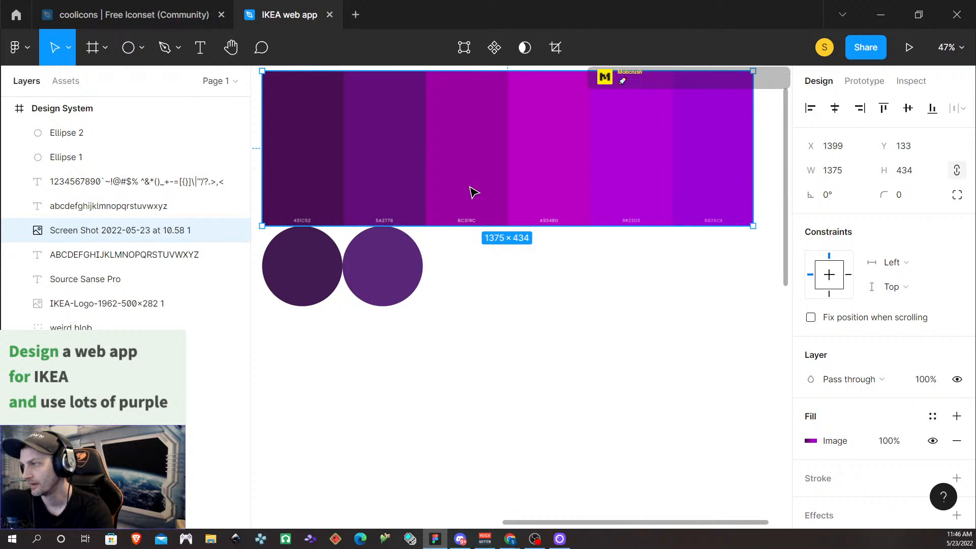
pyautogui.click(778, 163)
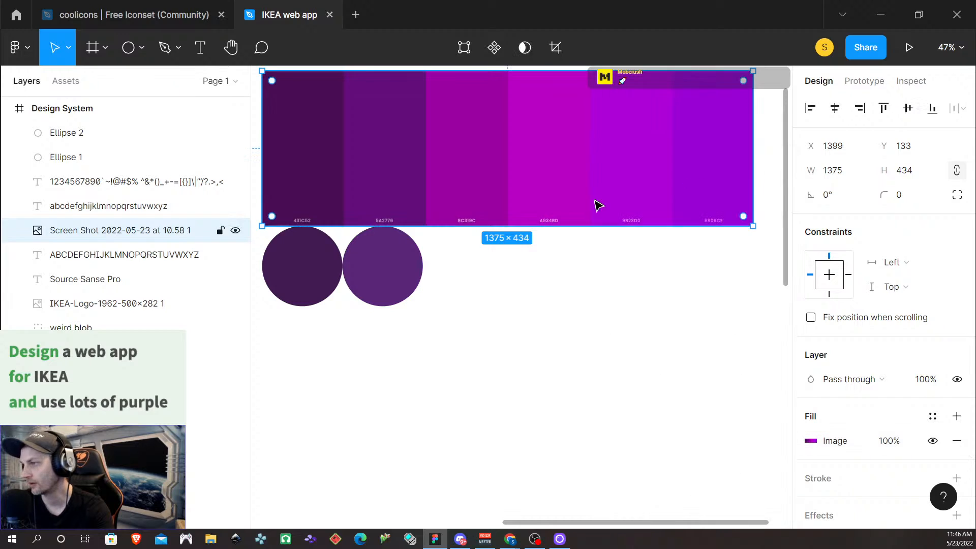
# Step: Duplicate the second circle beneath the third palette swatch, and set the original second circle's fill to 8C319C
pyautogui.click(397, 265)
pyautogui.moveTo(397, 265); pyautogui.dragTo(468, 262)
pyautogui.click(386, 279)
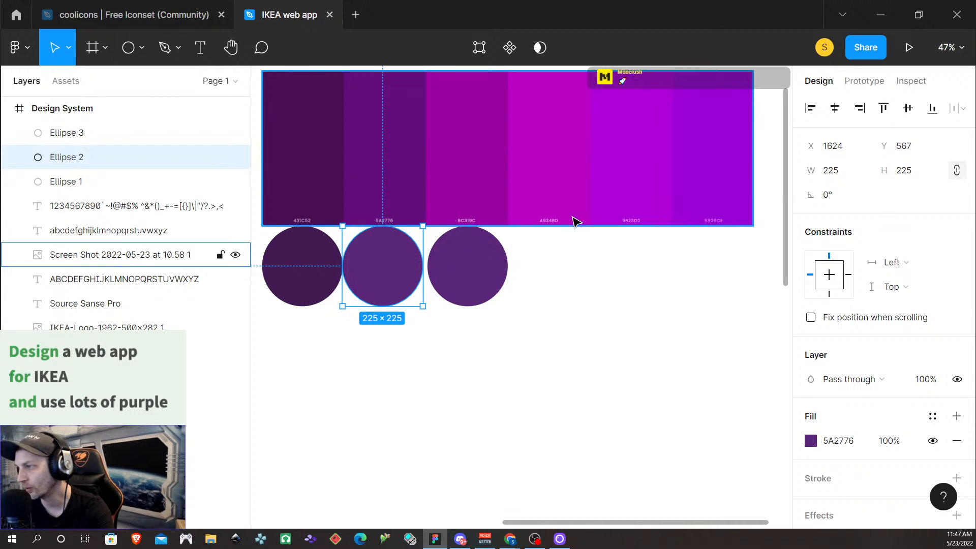
pyautogui.click(844, 442)
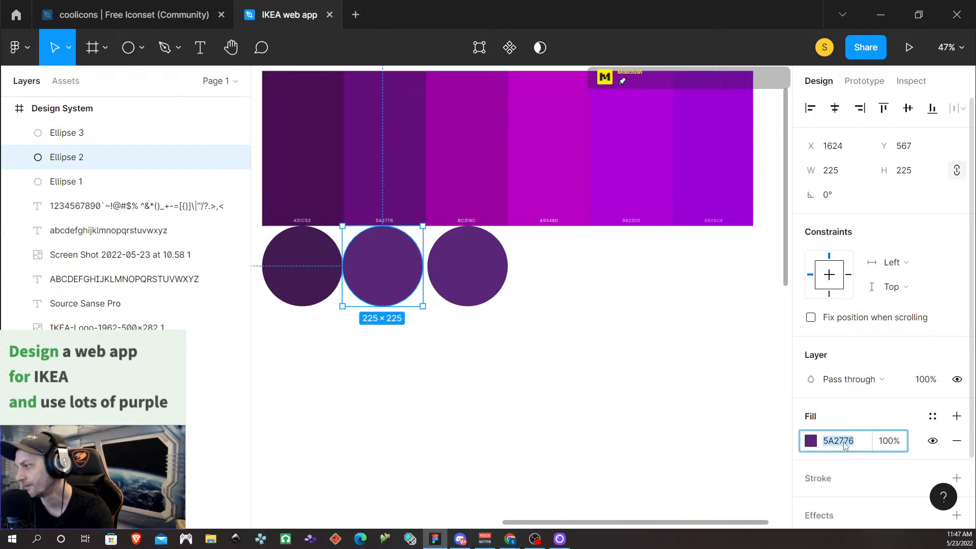
pyautogui.write('8')
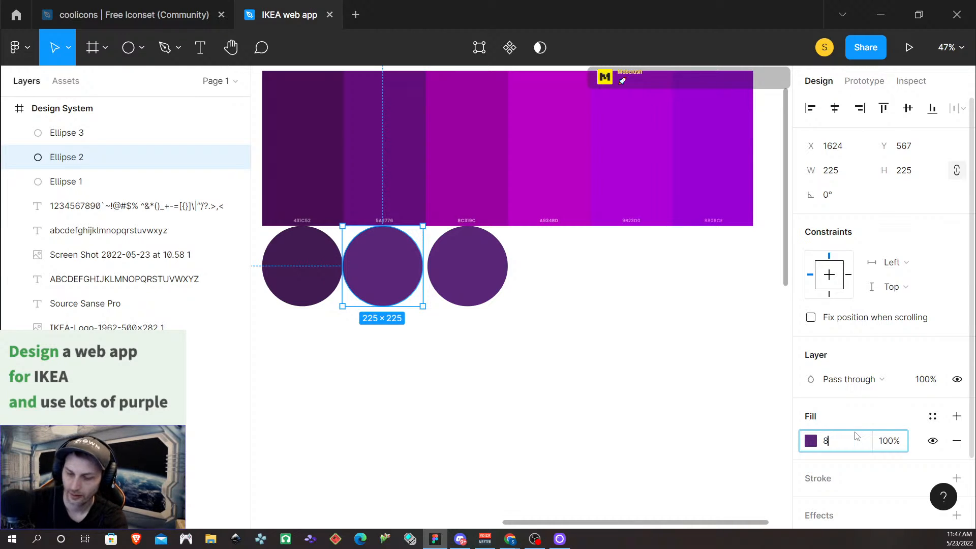
pyautogui.write('c319c')
pyautogui.press('Return')
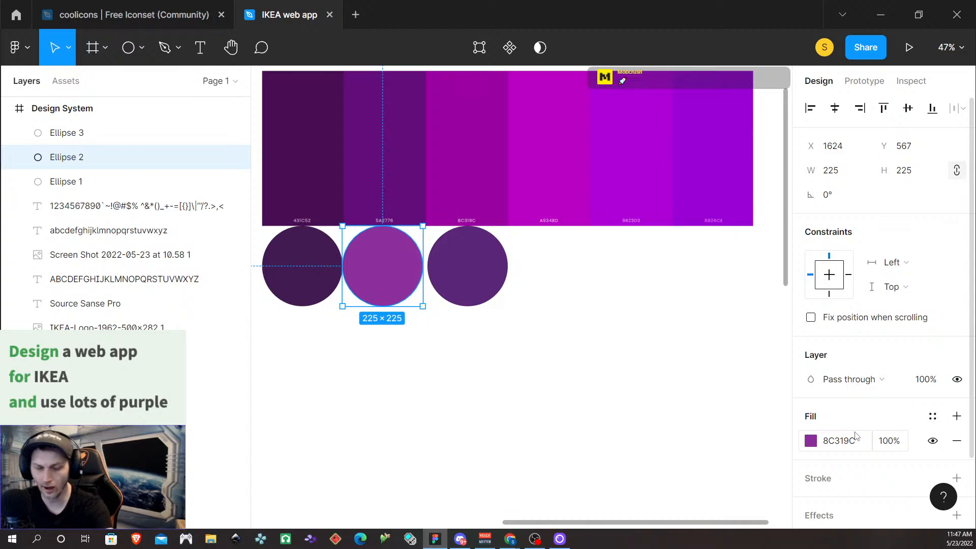
# Step: Swap the second and third circles so the 5A2776 circle sits beneath the second swatch and the 8C319C circle beneath the third
pyautogui.moveTo(372, 276); pyautogui.dragTo(722, 309)
pyautogui.moveTo(468, 276); pyautogui.dragTo(388, 277)
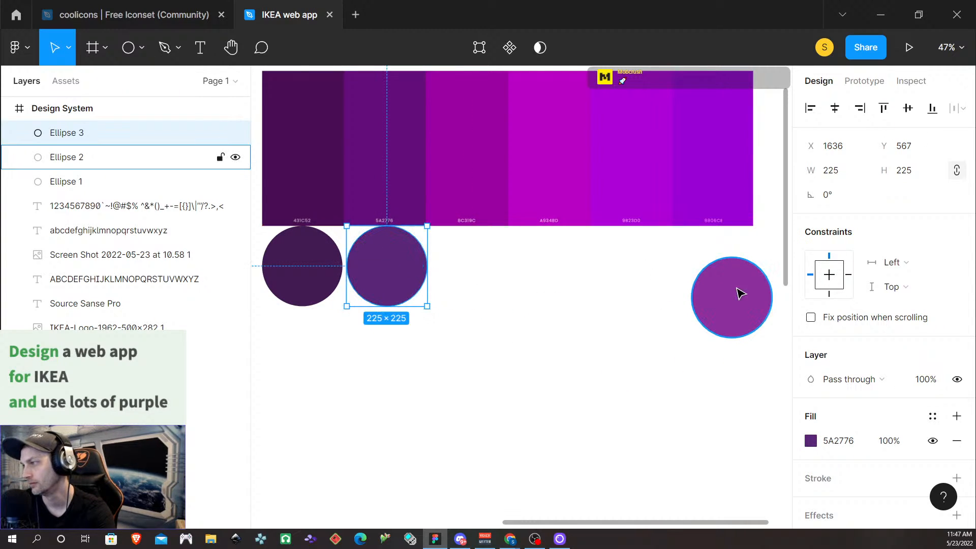
pyautogui.moveTo(744, 305); pyautogui.dragTo(480, 270)
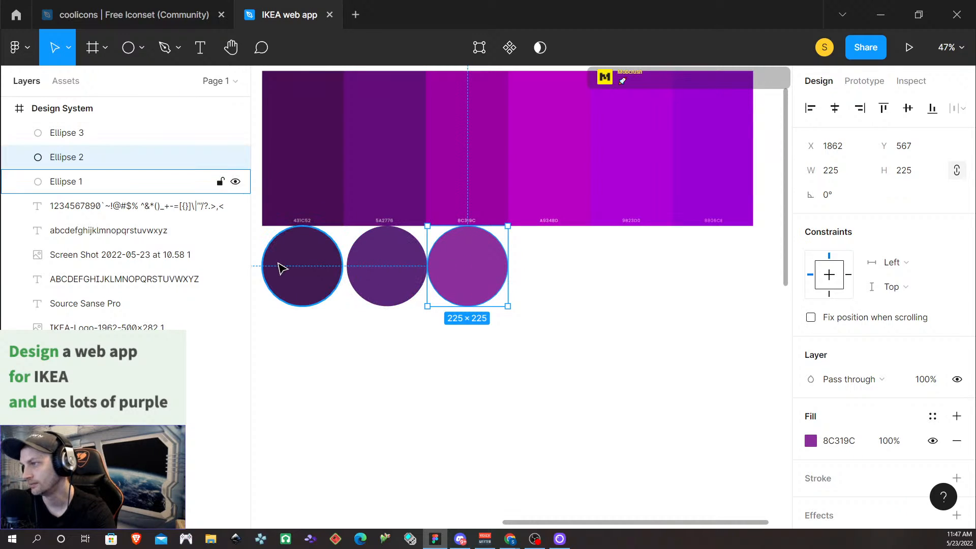
pyautogui.moveTo(297, 269); pyautogui.dragTo(297, 266)
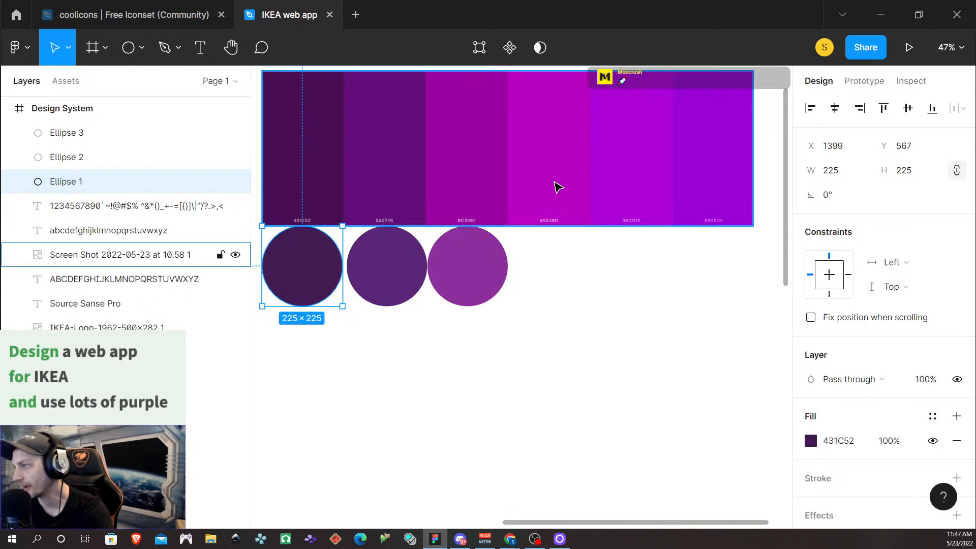
# Step: Duplicate the 8C319C circle beneath the fourth palette swatch and set the copy's fill to 8934BD
pyautogui.click(447, 286)
pyautogui.moveTo(454, 286); pyautogui.dragTo(534, 285)
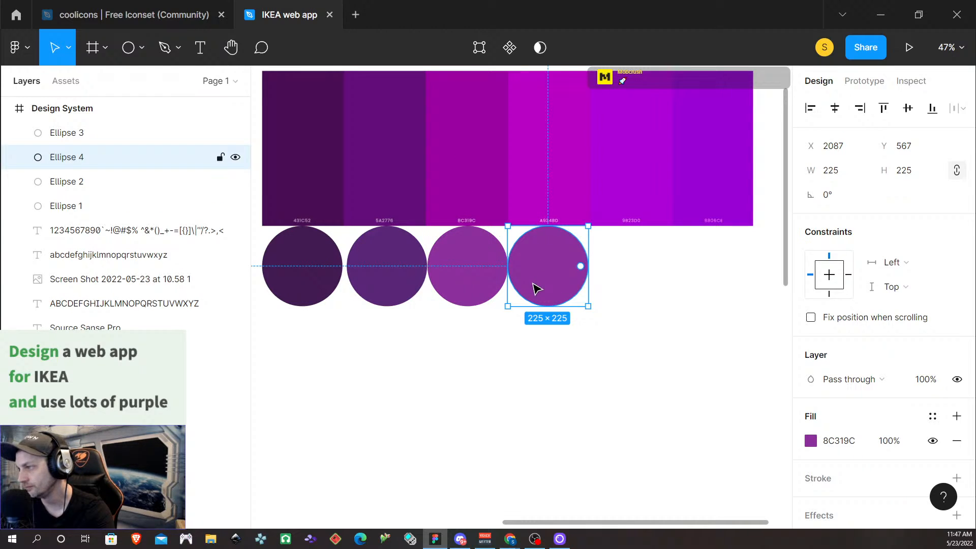
pyautogui.doubleClick(540, 286)
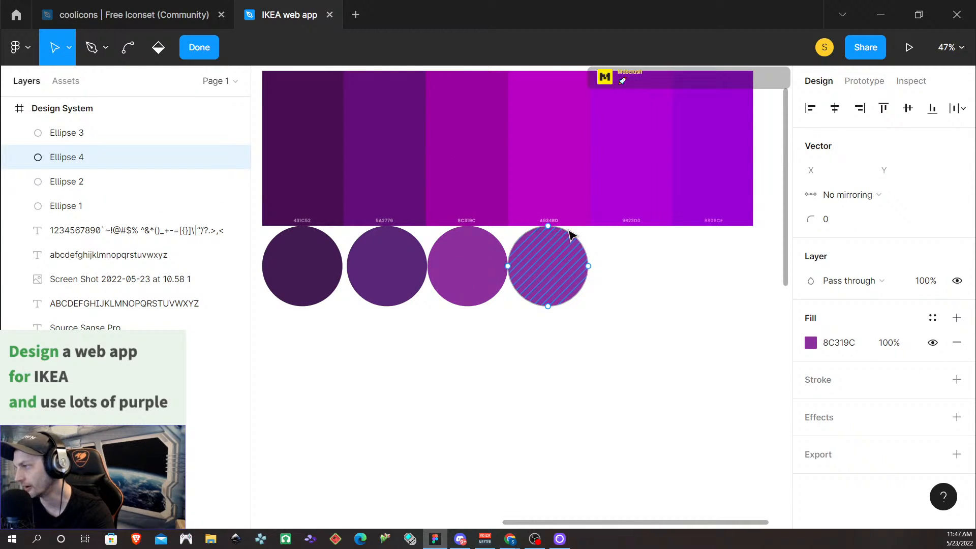
pyautogui.click(839, 342)
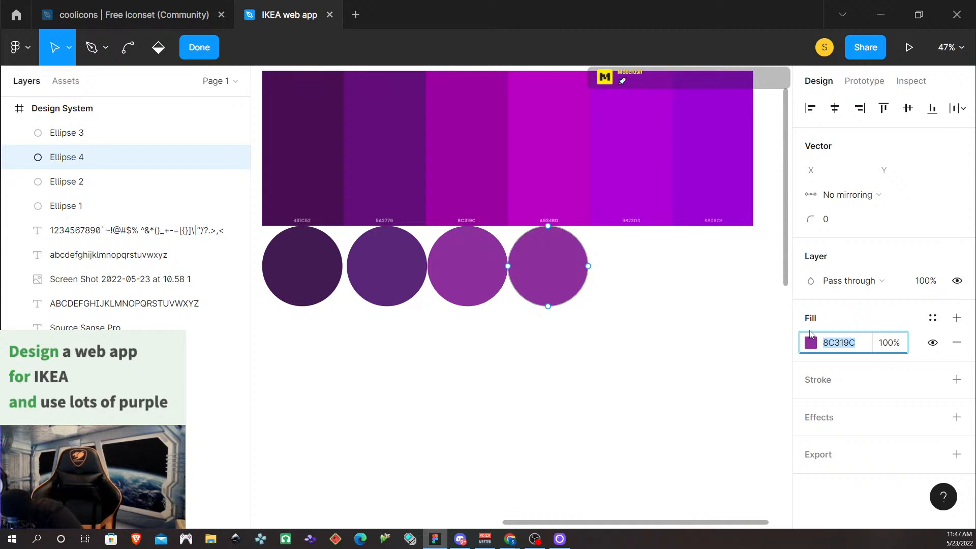
pyautogui.write('8934BD')
pyautogui.press('Return')
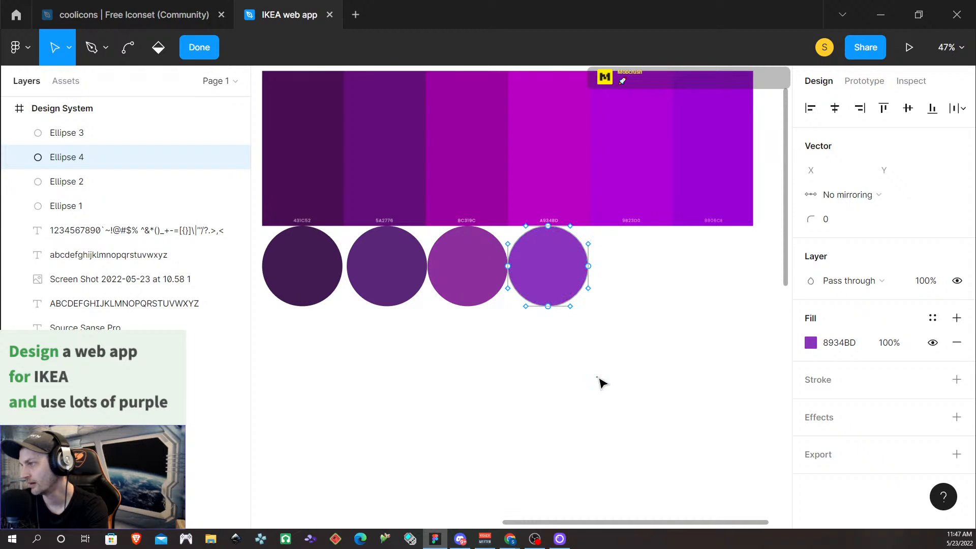
pyautogui.press('Escape')
# Step: Correct the fourth circle's fill to the hex code printed on the swatch above it, A934BD
pyautogui.scroll(5, 552, 213)
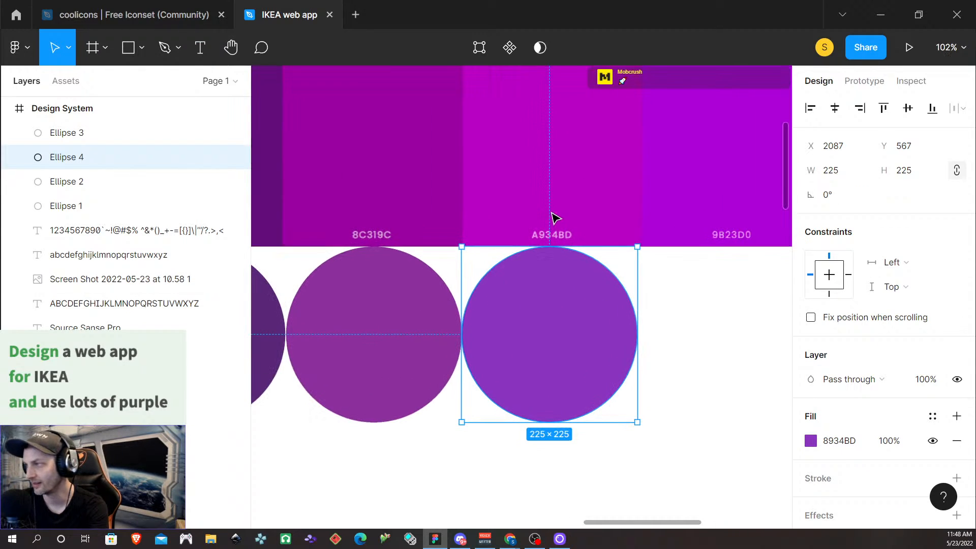
pyautogui.scroll(1, 564, 308)
pyautogui.click(828, 446)
pyautogui.click(827, 446)
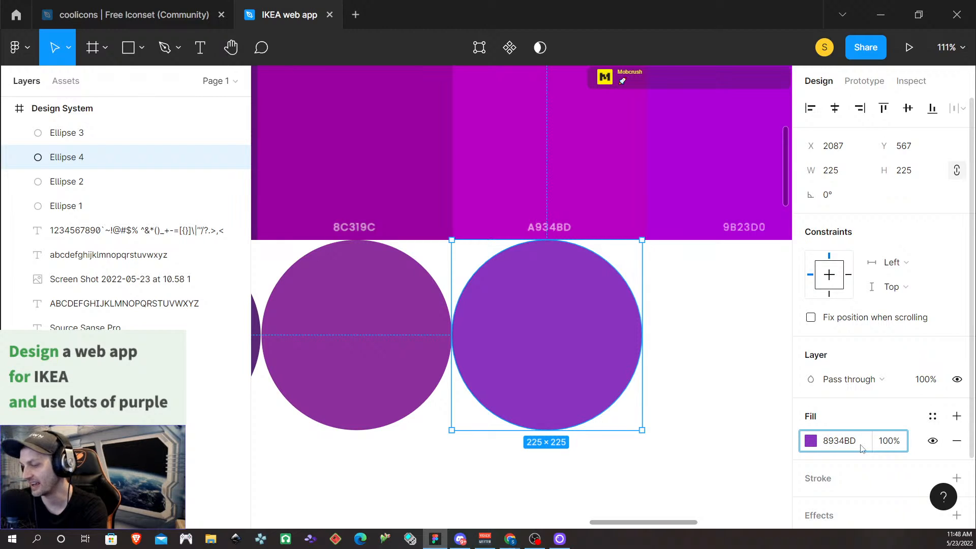
pyautogui.write('A')
pyautogui.press('Return')
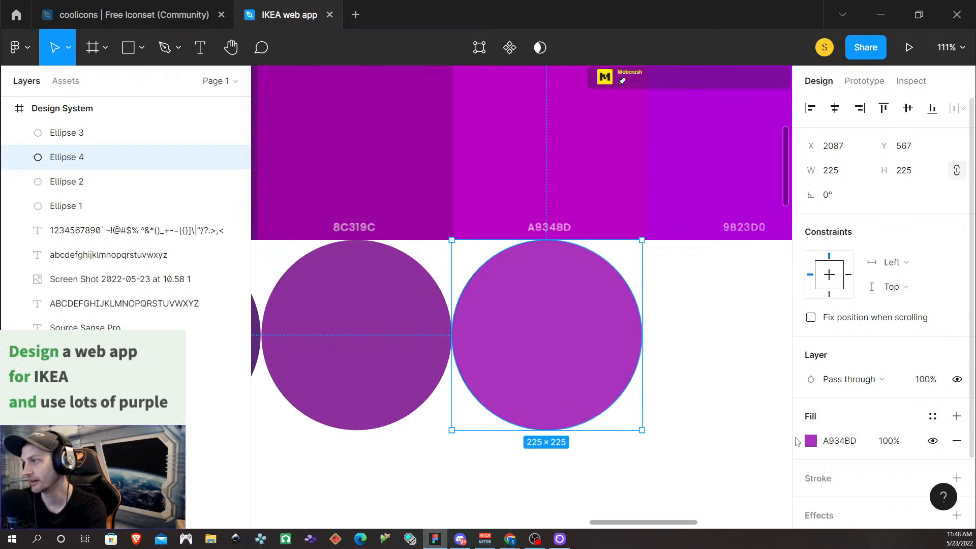
pyautogui.click(711, 440)
# Step: Lighten the fourth circle's solid fill in the color picker to the pale purple D48BE0
pyautogui.click(551, 333)
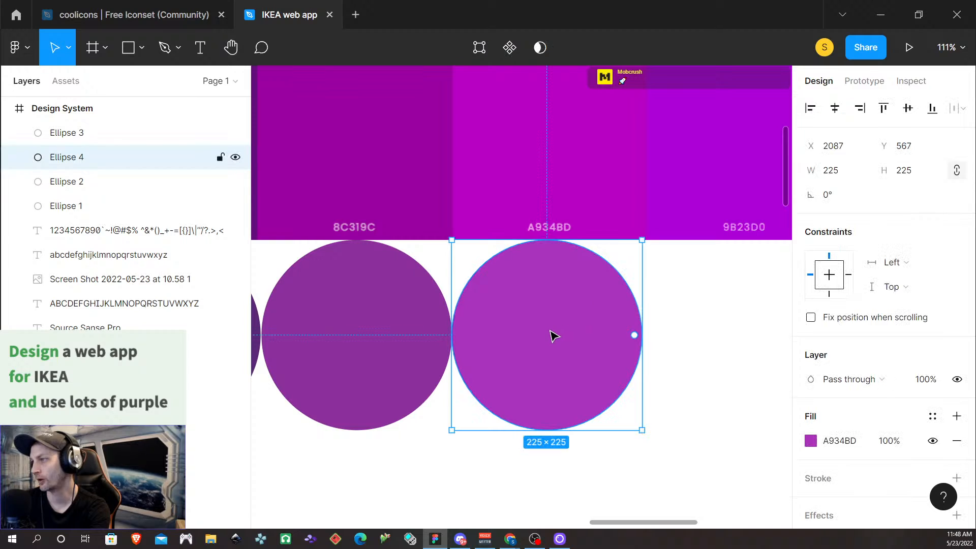
pyautogui.click(809, 442)
pyautogui.moveTo(740, 195); pyautogui.dragTo(679, 173)
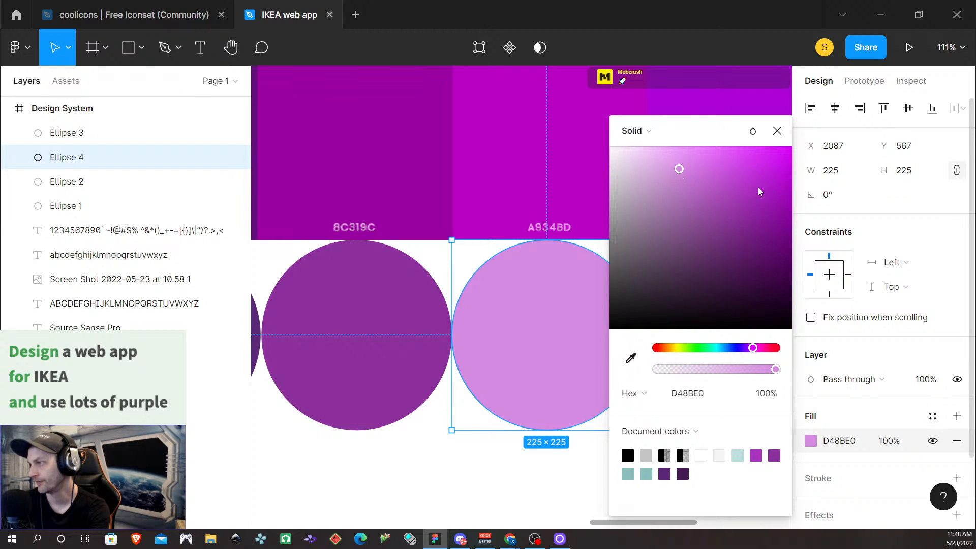
pyautogui.click(777, 130)
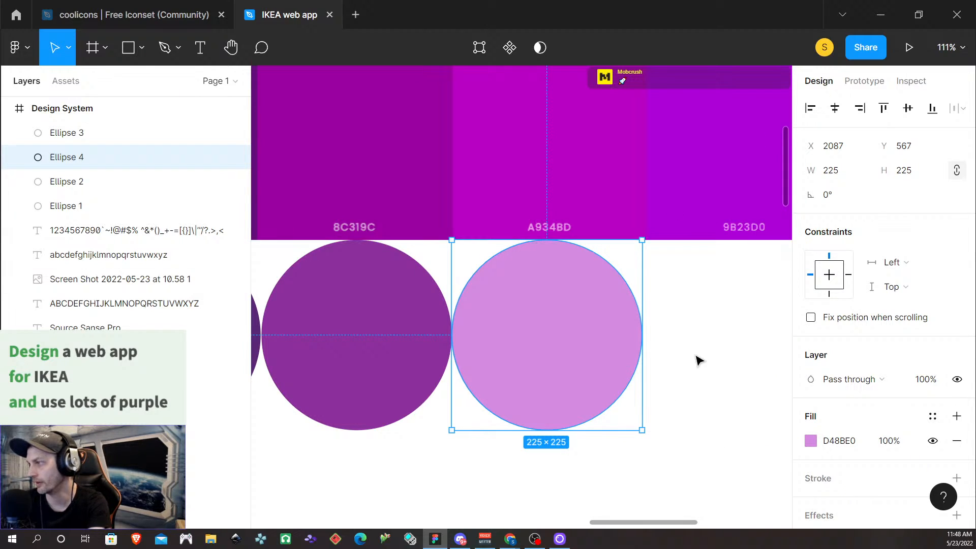
# Step: Move the pale purple circle beneath the fifth palette swatch, keeping it in line with the other circles, and select the palette image
pyautogui.scroll(-5, 696, 356)
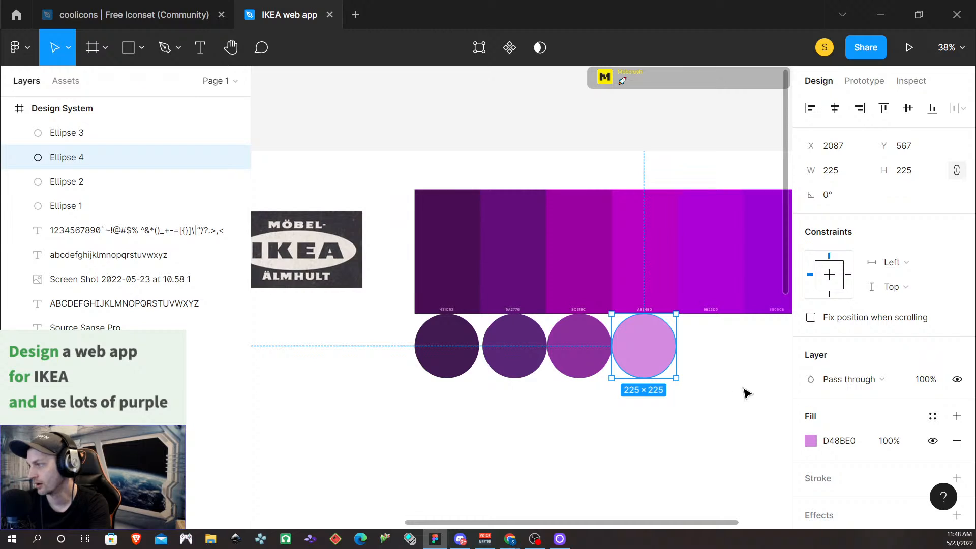
pyautogui.scroll(1, 731, 386)
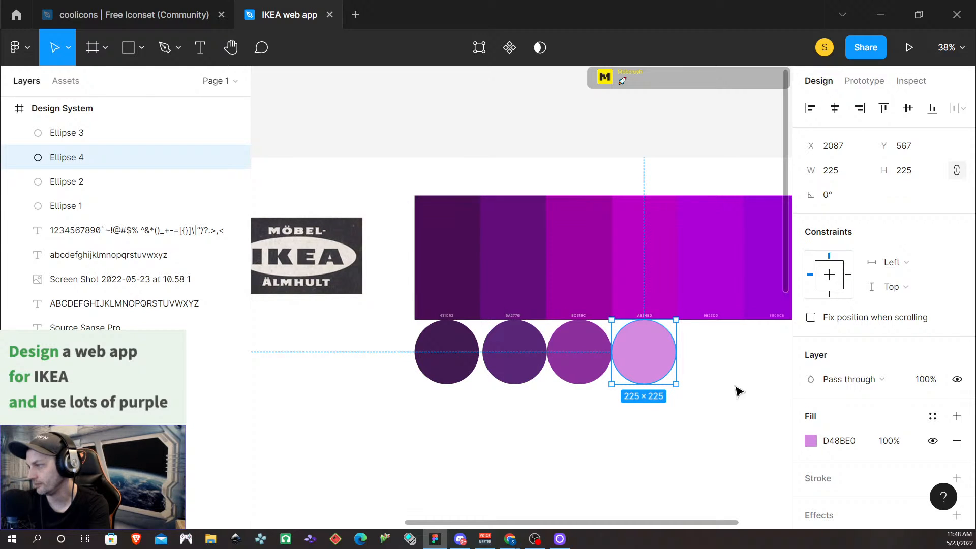
pyautogui.scroll(5, 730, 386)
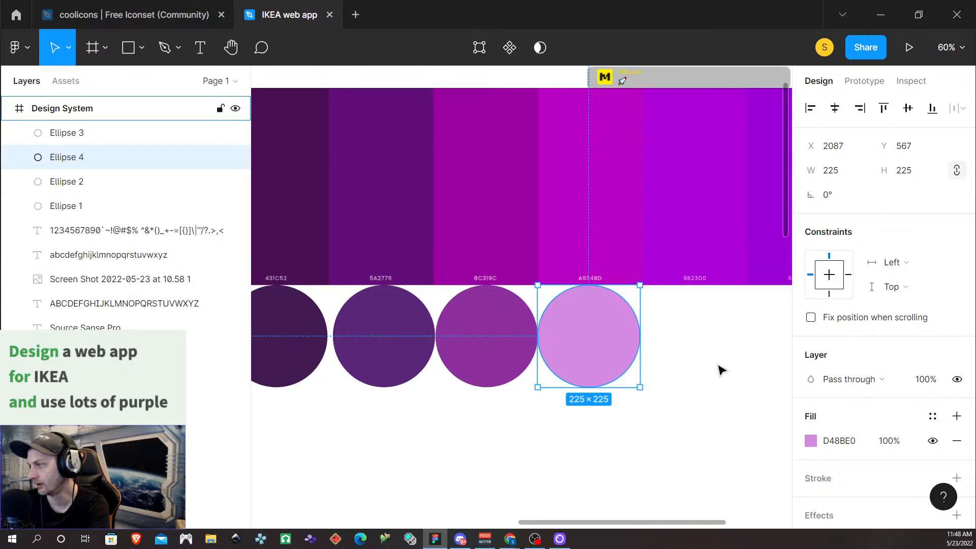
pyautogui.scroll(1, 721, 370)
pyautogui.moveTo(588, 331); pyautogui.dragTo(692, 335)
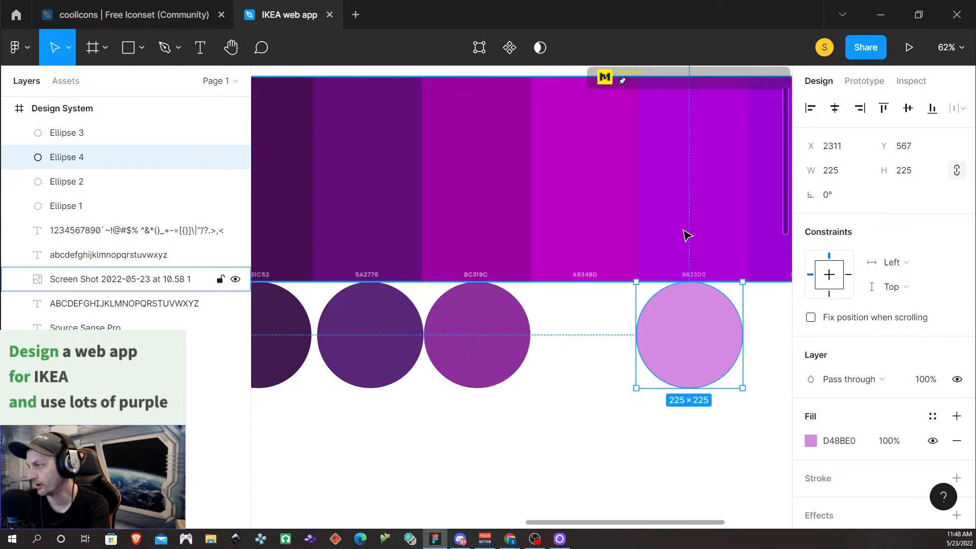
pyautogui.click(685, 234)
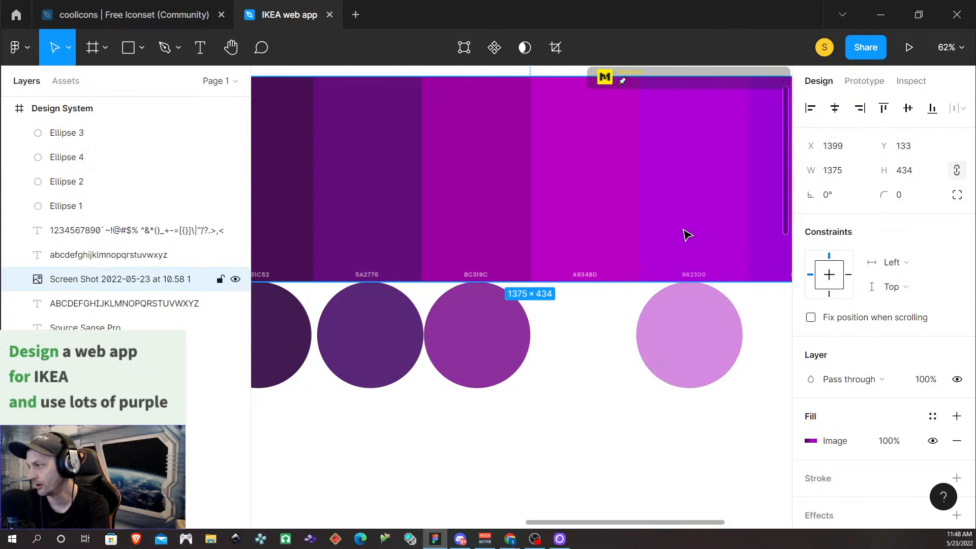
# Step: Duplicate the pale purple D48BE0 circle beneath the fourth palette swatch and set the copy's fill to 9B23D0
pyautogui.click(685, 353)
pyautogui.moveTo(682, 353); pyautogui.dragTo(583, 349)
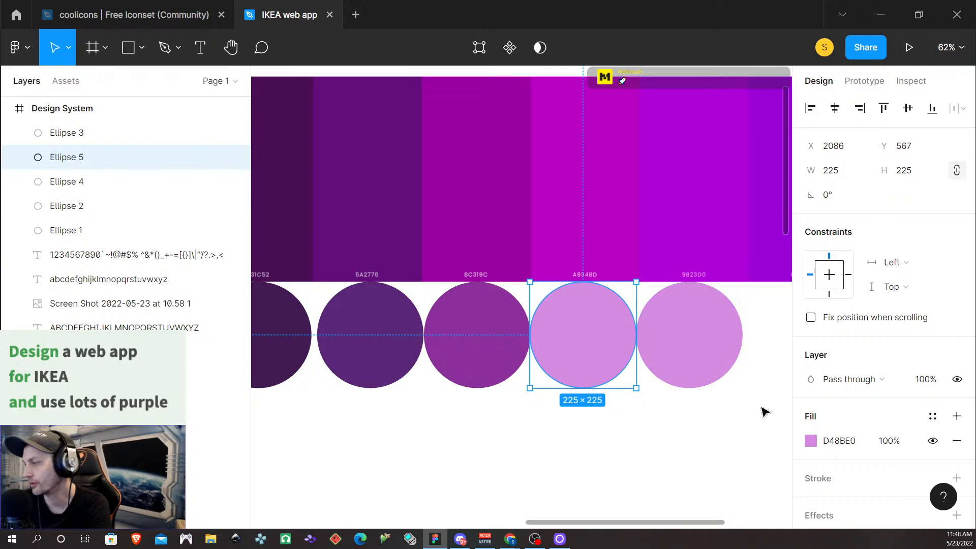
pyautogui.click(842, 447)
pyautogui.write('9')
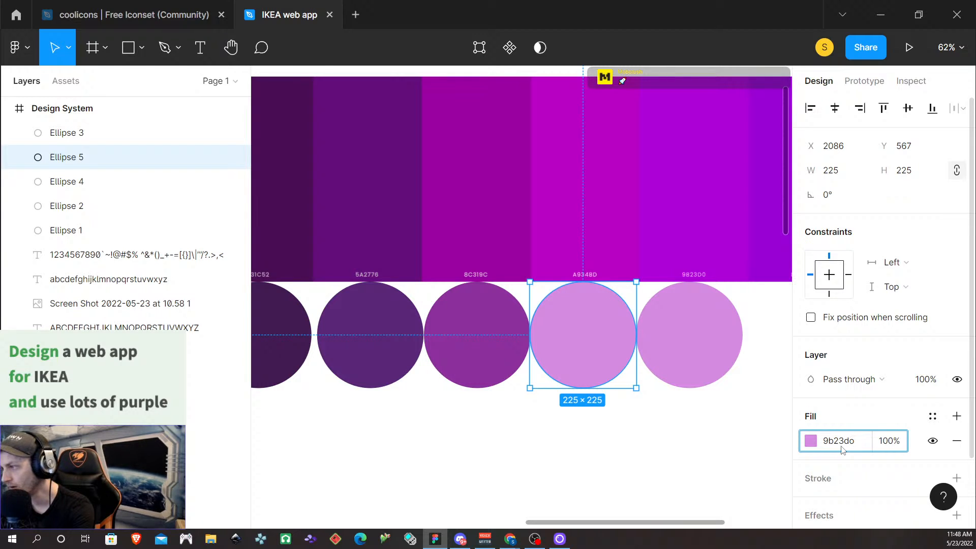
pyautogui.write('b23d')
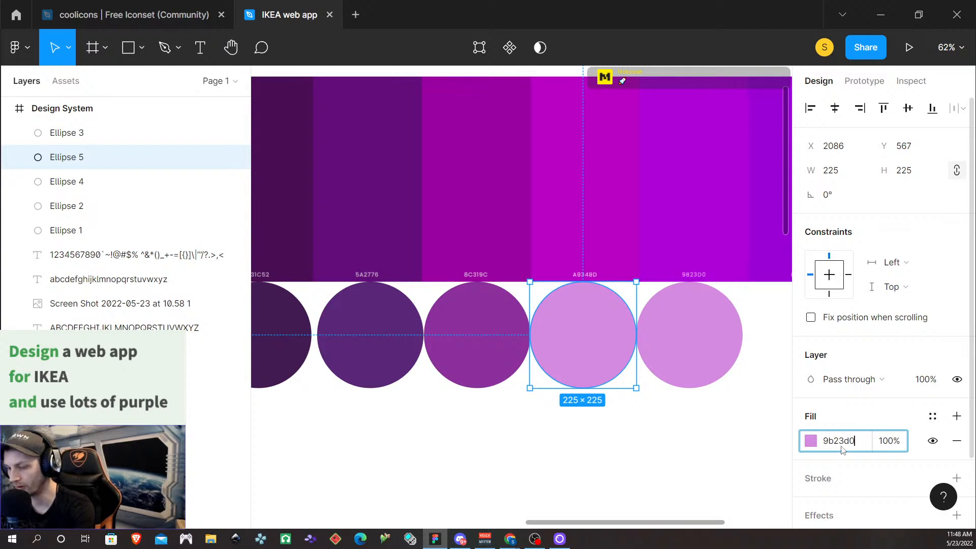
pyautogui.write('0')
pyautogui.press('Return')
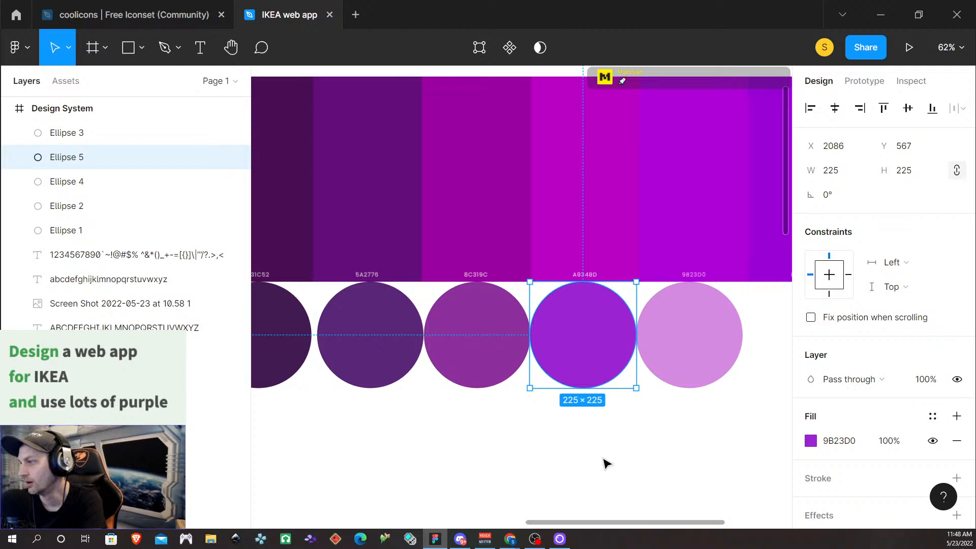
pyautogui.click(606, 460)
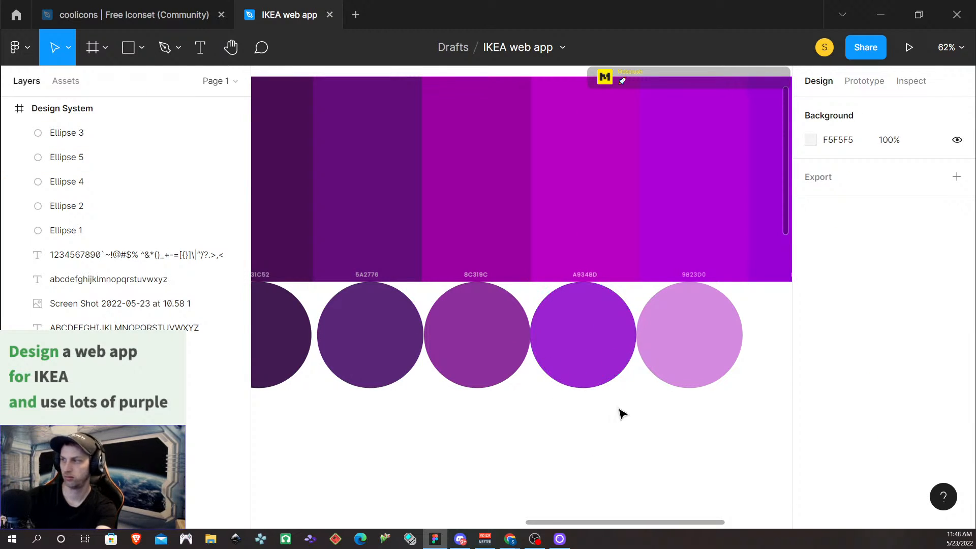
# Step: Brighten the fill of the circle beneath the fourth swatch to B629F4 in the color picker
pyautogui.scroll(5, 623, 414)
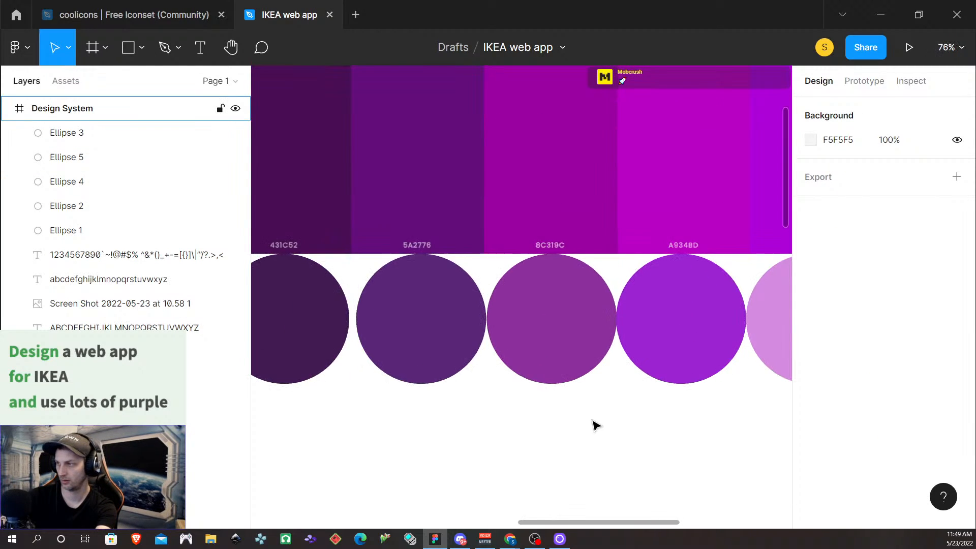
pyautogui.scroll(-5, 596, 426)
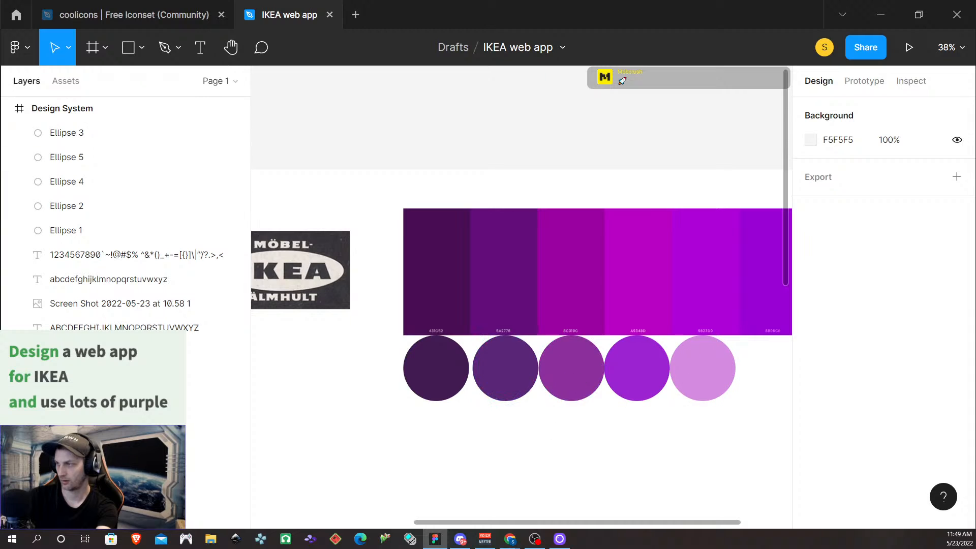
pyautogui.scroll(-3, 642, 465)
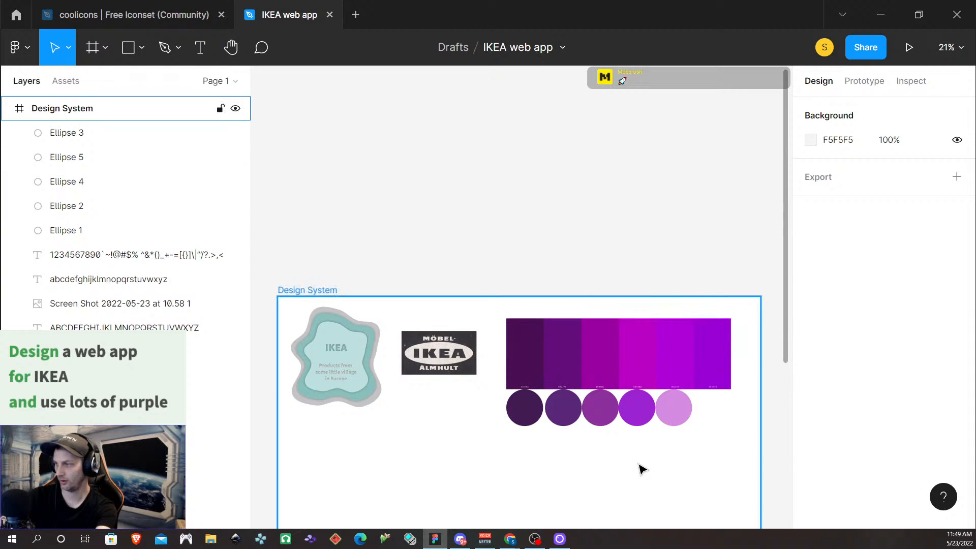
pyautogui.scroll(-4, 642, 469)
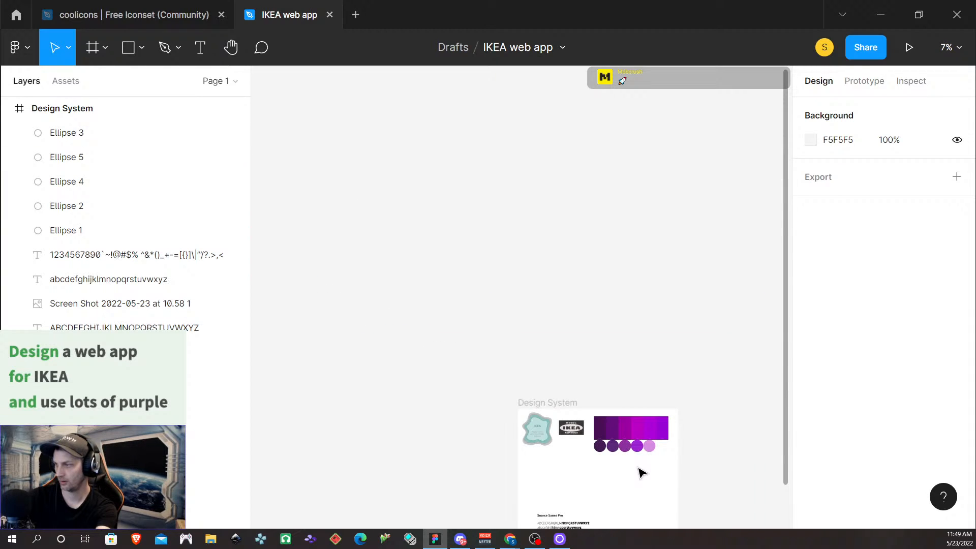
pyautogui.scroll(12, 642, 473)
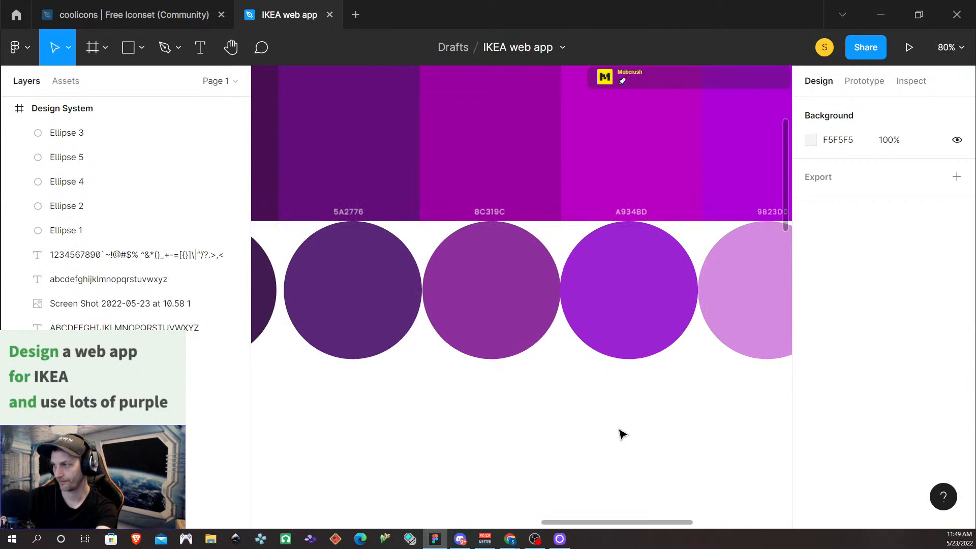
pyautogui.click(627, 319)
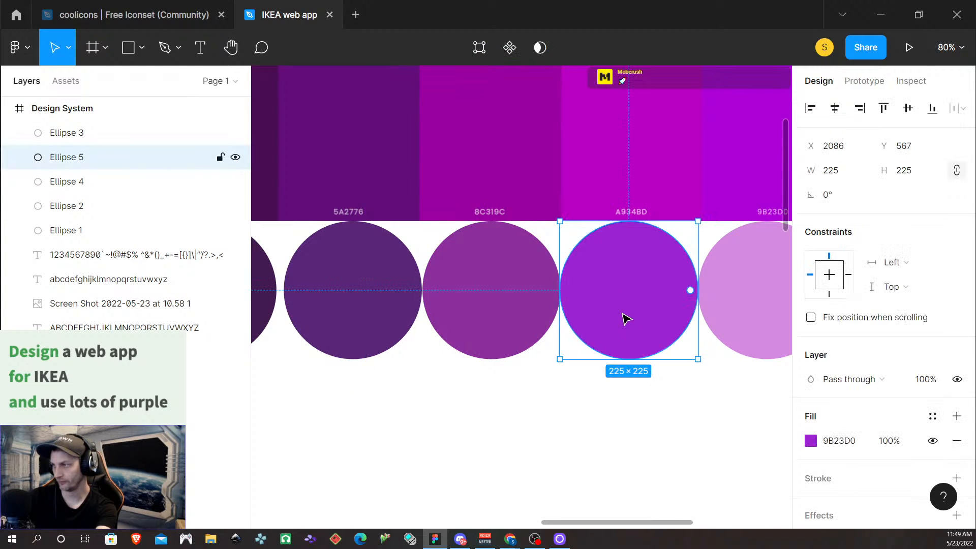
pyautogui.click(839, 441)
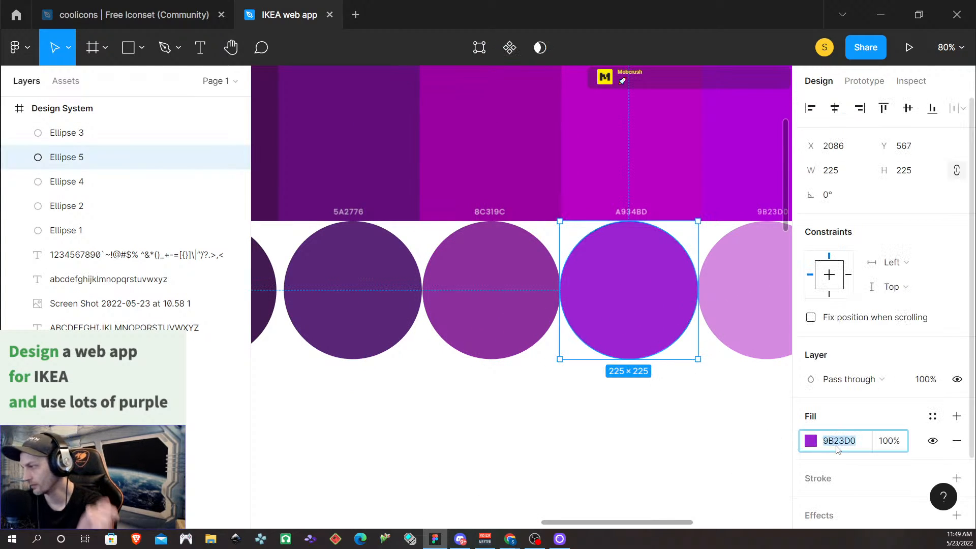
pyautogui.click(811, 441)
pyautogui.moveTo(762, 181); pyautogui.dragTo(765, 160)
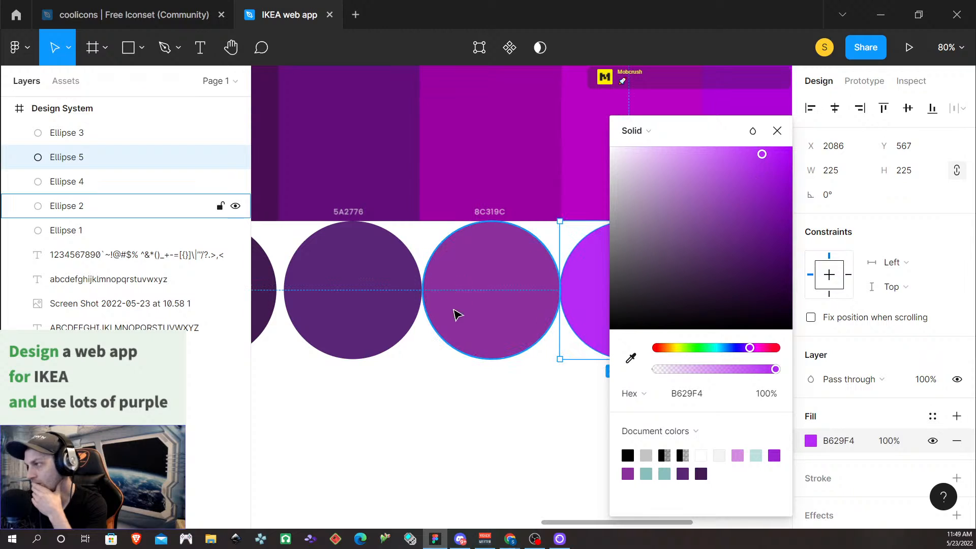
# Step: Check the third circle's fill in the color picker and compare the circle row with the palette image
pyautogui.click(474, 315)
pyautogui.click(811, 441)
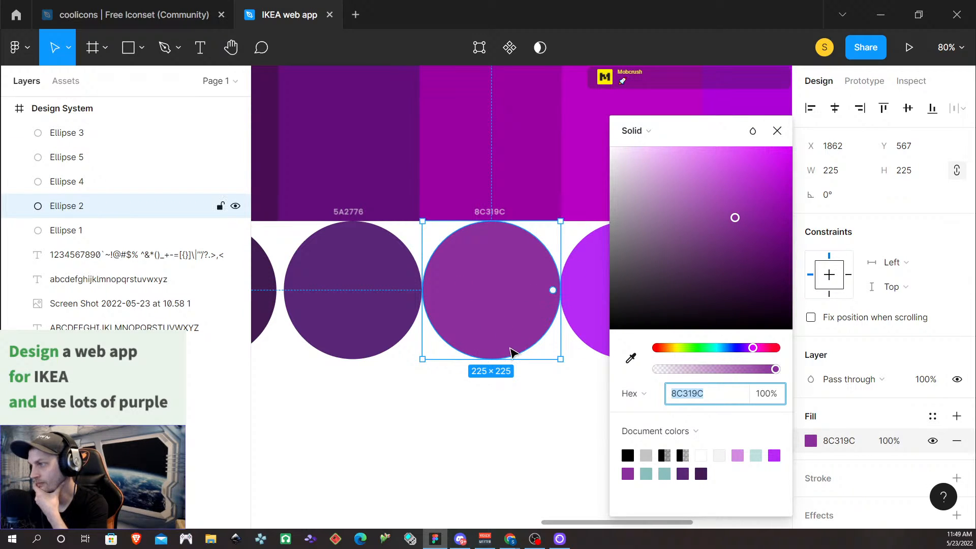
pyautogui.click(585, 313)
pyautogui.scroll(-10, 631, 397)
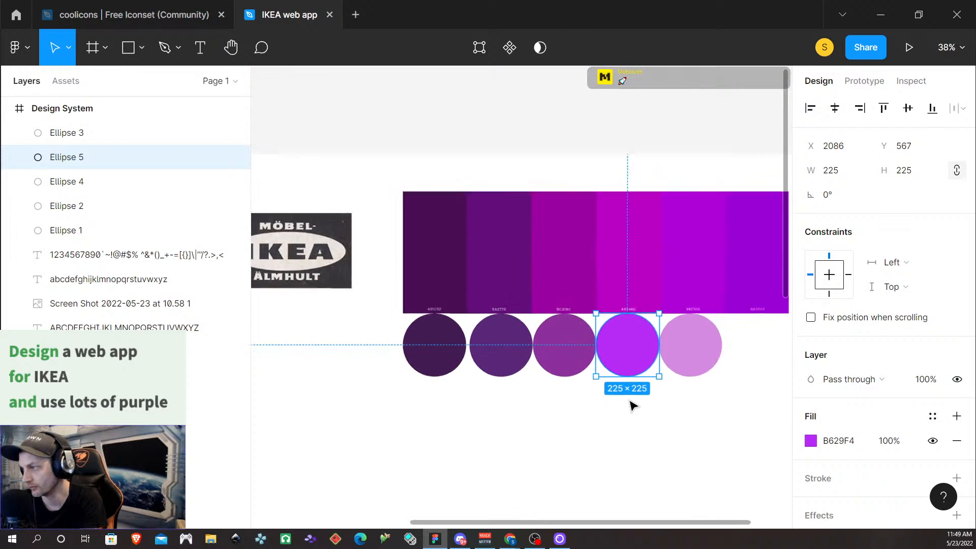
pyautogui.click(656, 406)
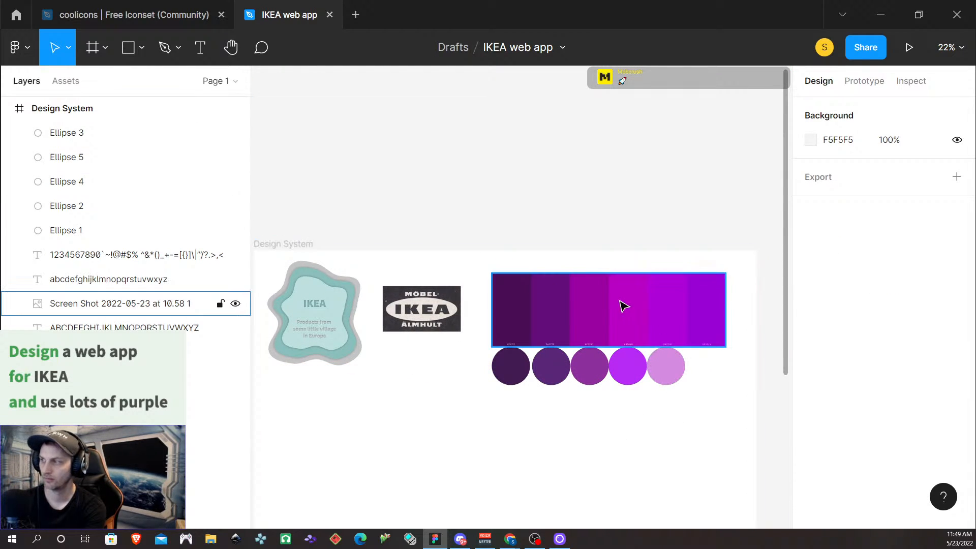
pyautogui.scroll(3, 671, 460)
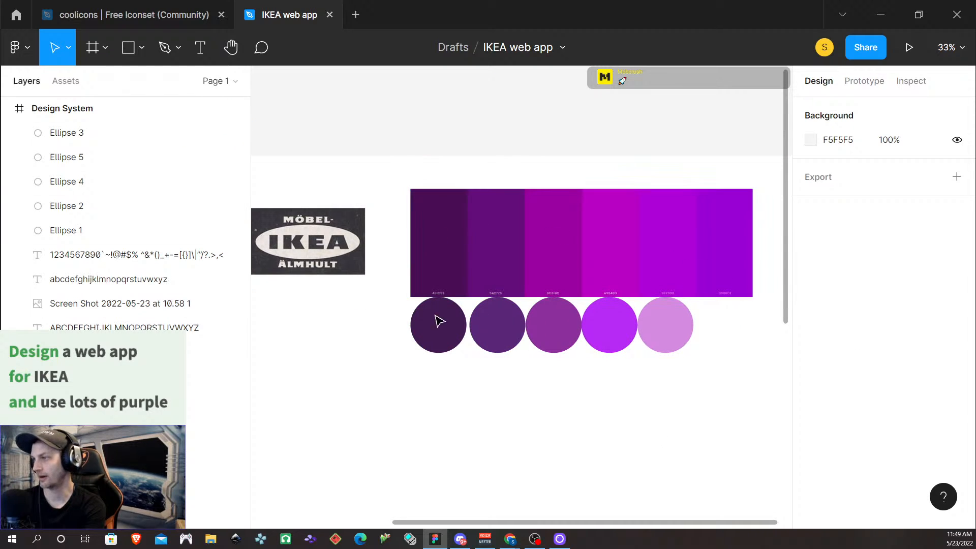
pyautogui.doubleClick(724, 270)
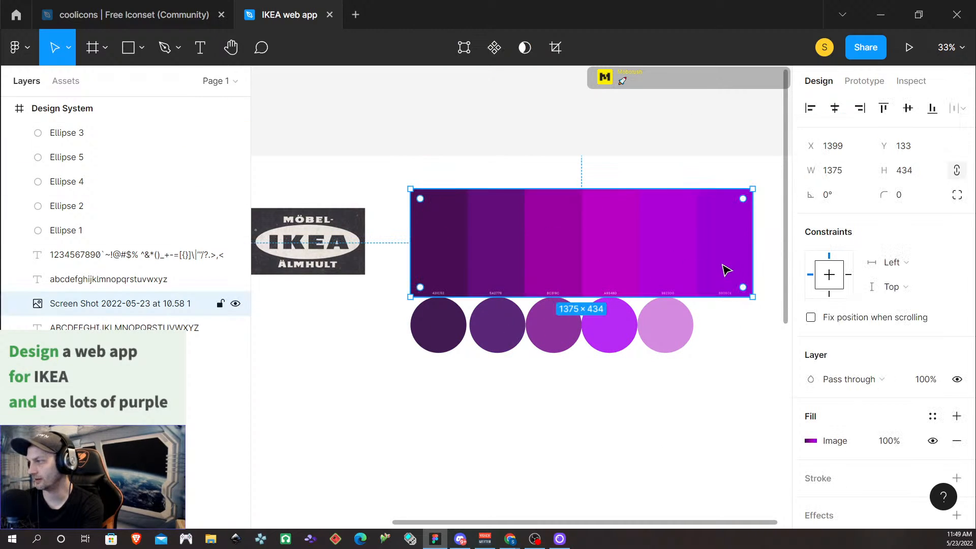
pyautogui.press('Escape')
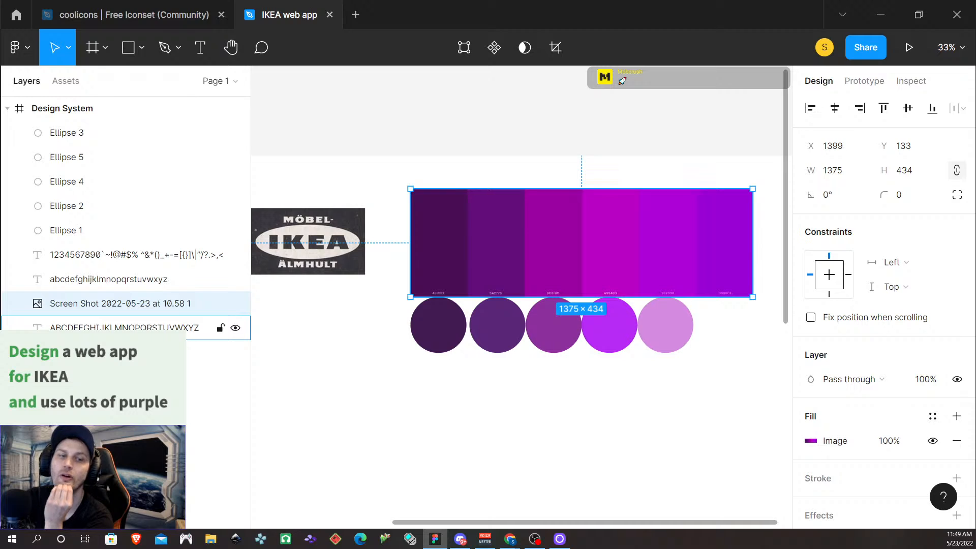
# Step: Replace the bright purple B629F4 circle beneath the fourth swatch with a duplicate of the third circle
pyautogui.click(617, 327)
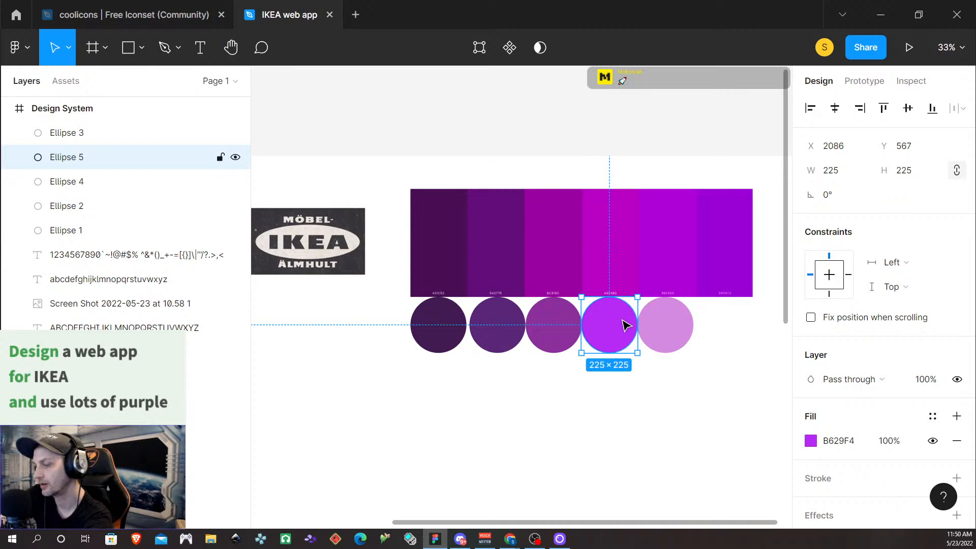
pyautogui.press('Delete')
pyautogui.click(556, 327)
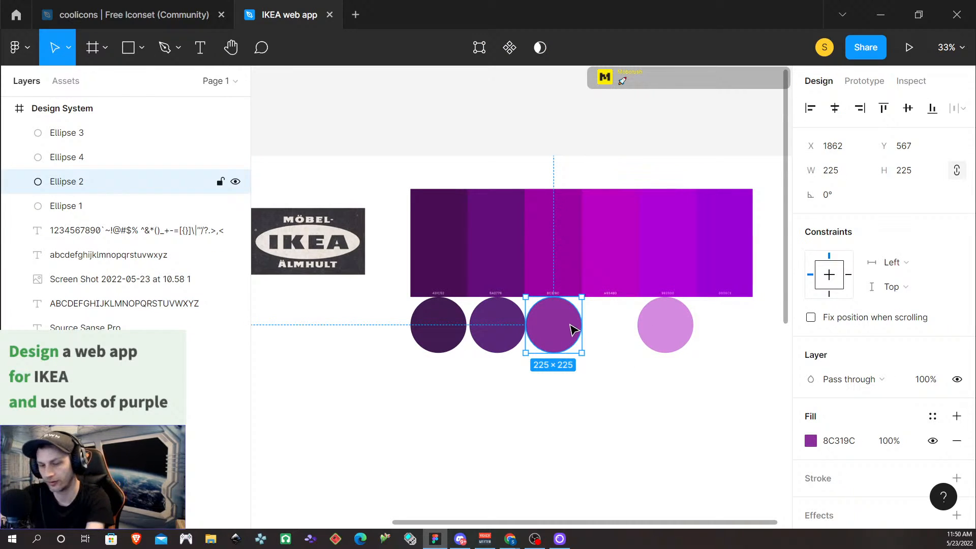
pyautogui.moveTo(570, 329); pyautogui.dragTo(625, 331)
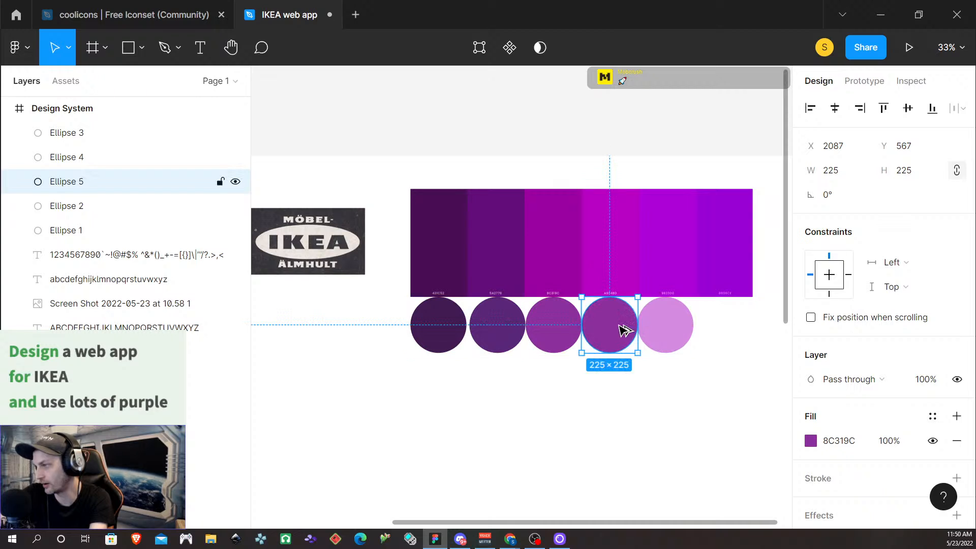
# Step: Lighten the new fourth circle's solid fill to BD42D2 in the color picker and deselect it
pyautogui.click(811, 441)
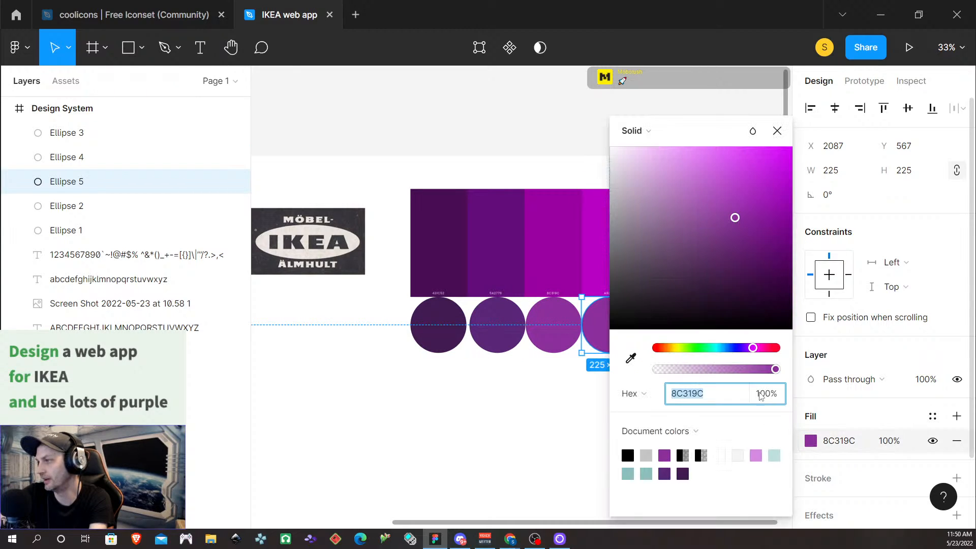
pyautogui.moveTo(736, 218); pyautogui.dragTo(736, 184)
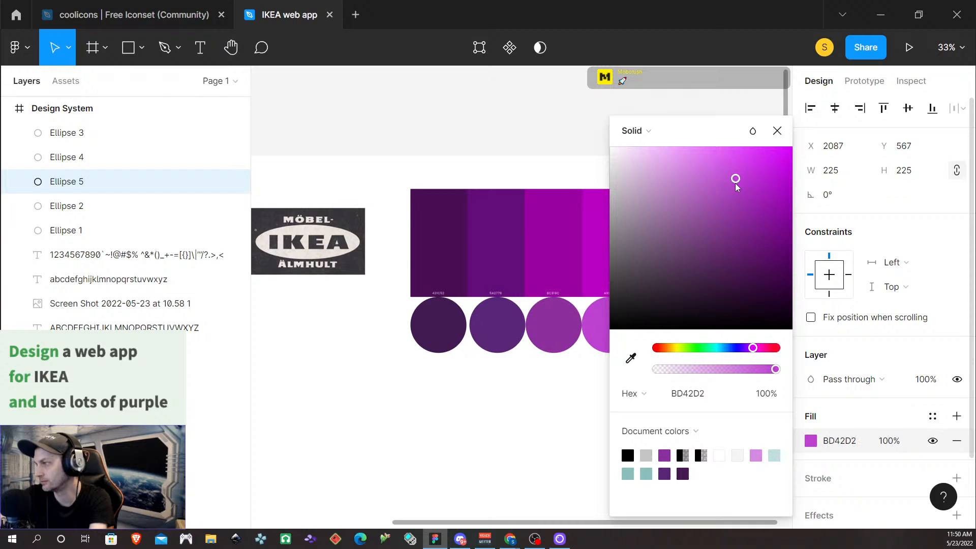
pyautogui.click(777, 131)
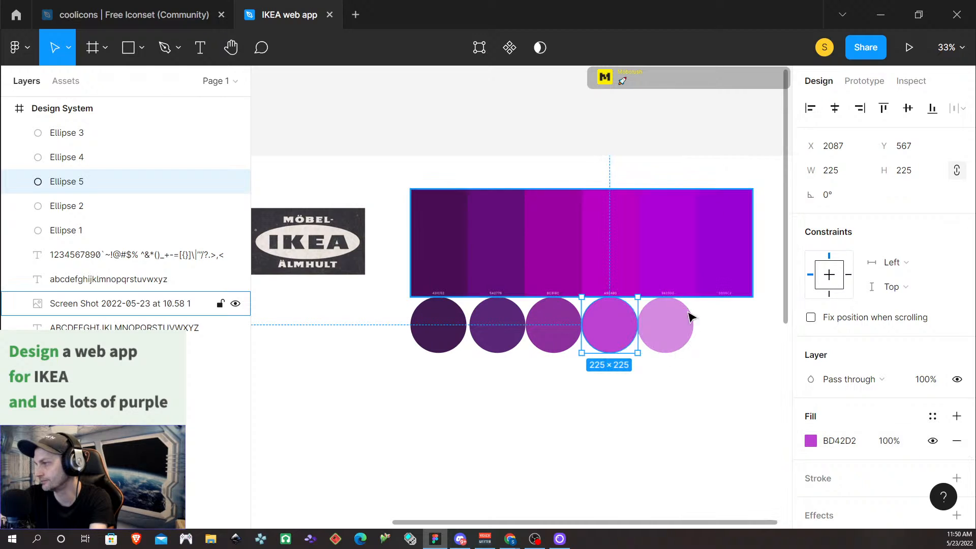
pyautogui.click(639, 425)
# Step: Duplicate the pale purple circle beneath the sixth palette swatch, keeping it in line with the row
pyautogui.scroll(-5, 632, 403)
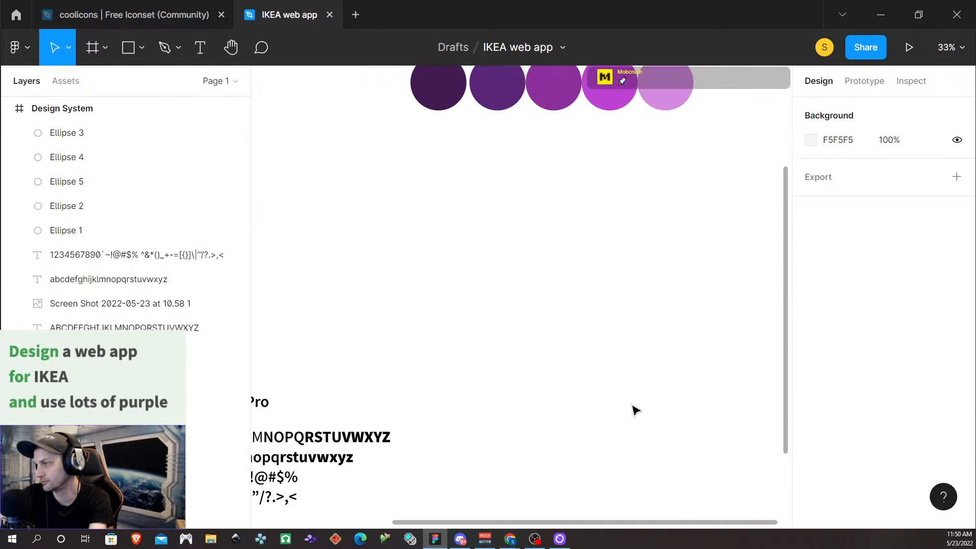
pyautogui.scroll(3, 632, 410)
pyautogui.hotkey('shift', '1')
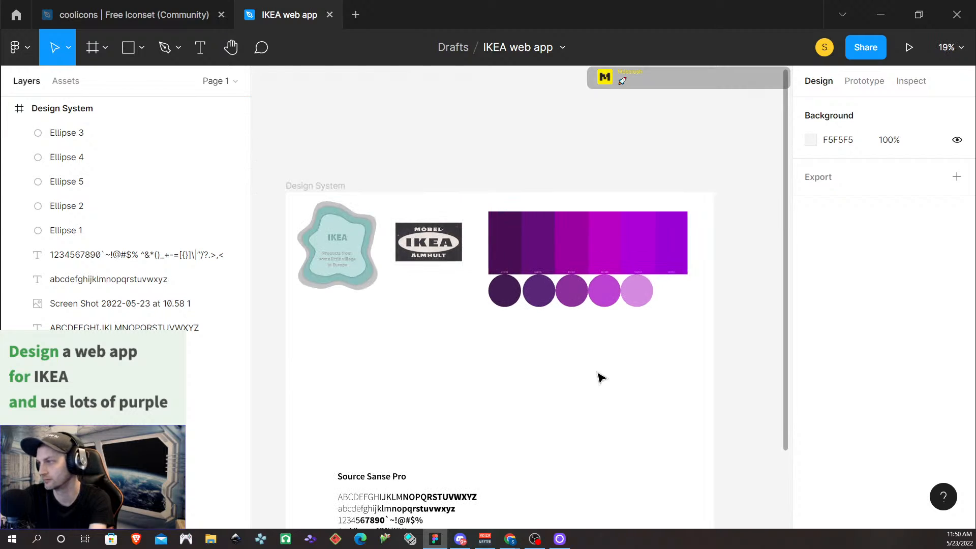
pyautogui.scroll(-3, 601, 382)
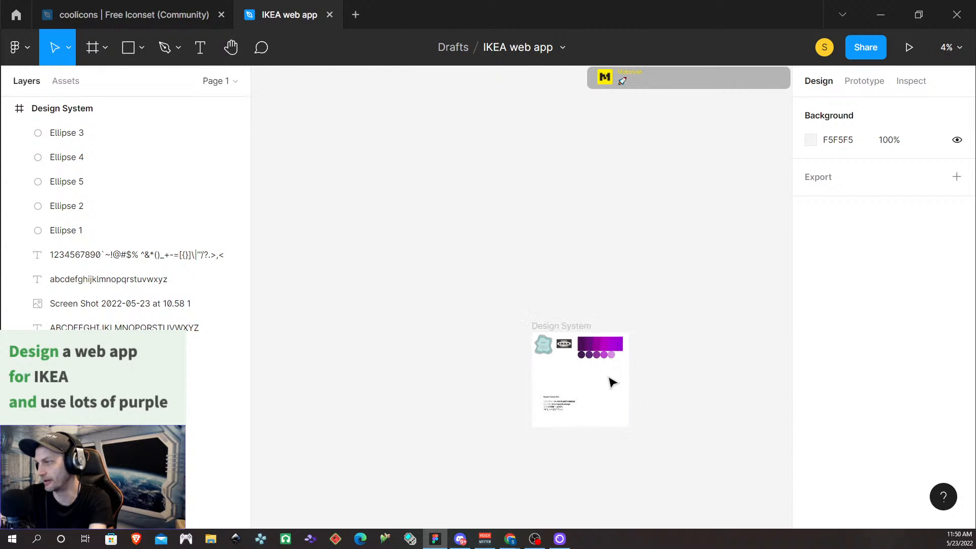
pyautogui.scroll(5, 609, 388)
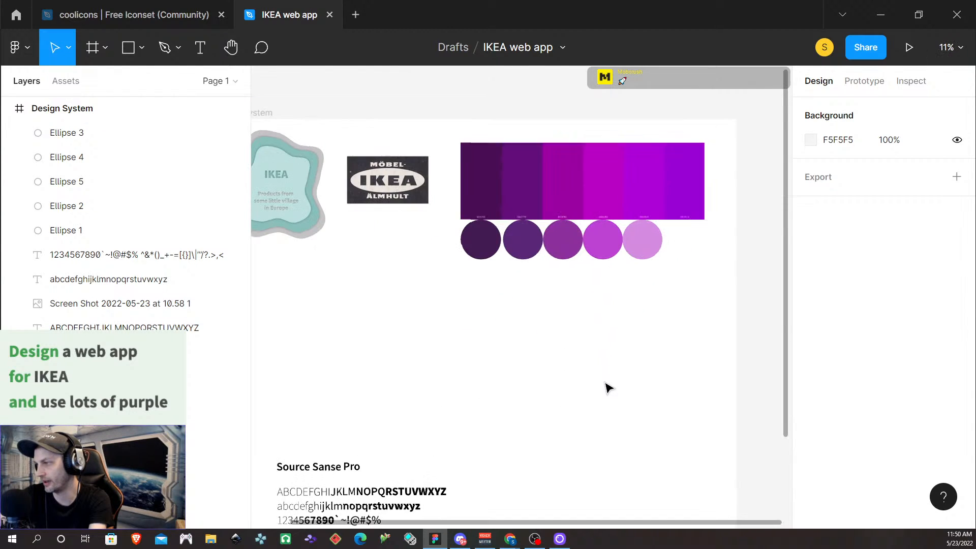
pyautogui.scroll(1, 679, 276)
pyautogui.scroll(2, 679, 276)
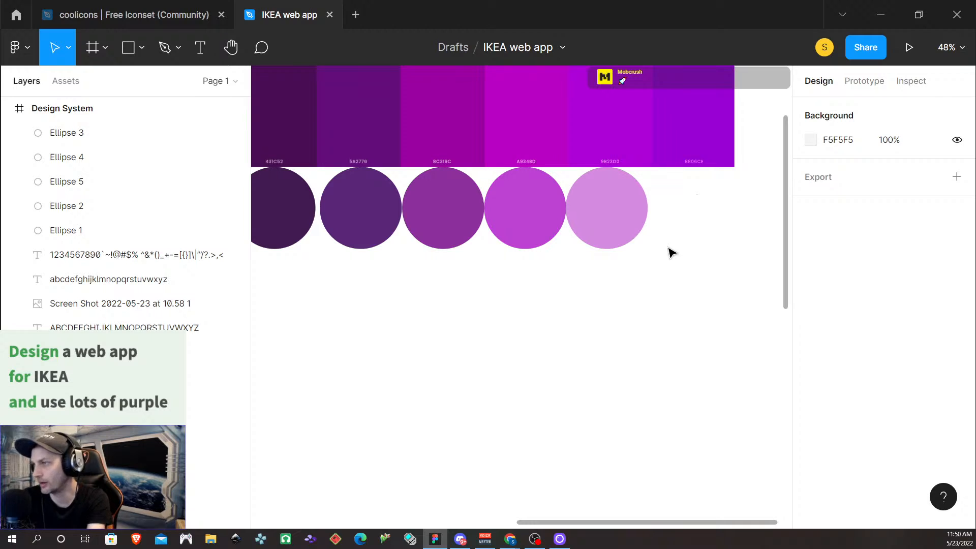
pyautogui.click(698, 155)
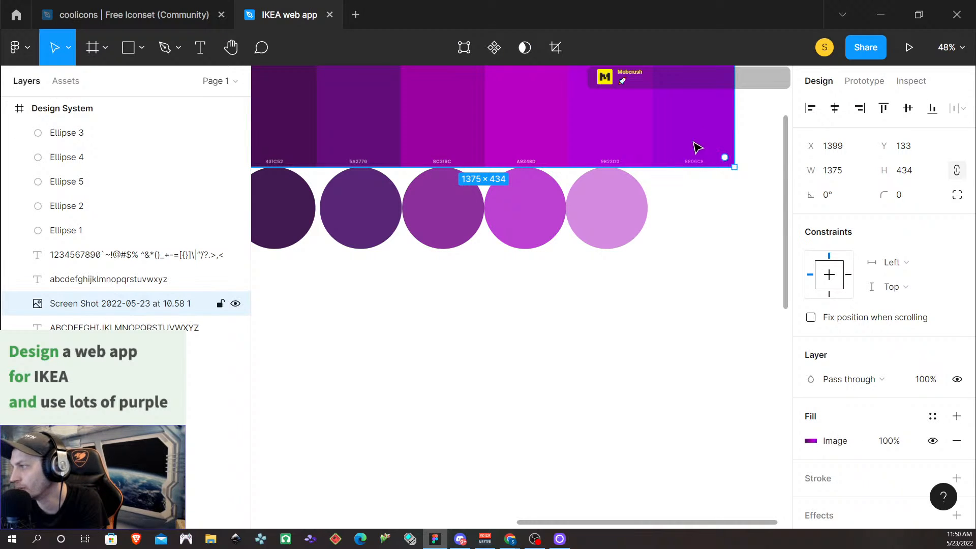
pyautogui.moveTo(612, 227); pyautogui.dragTo(704, 225)
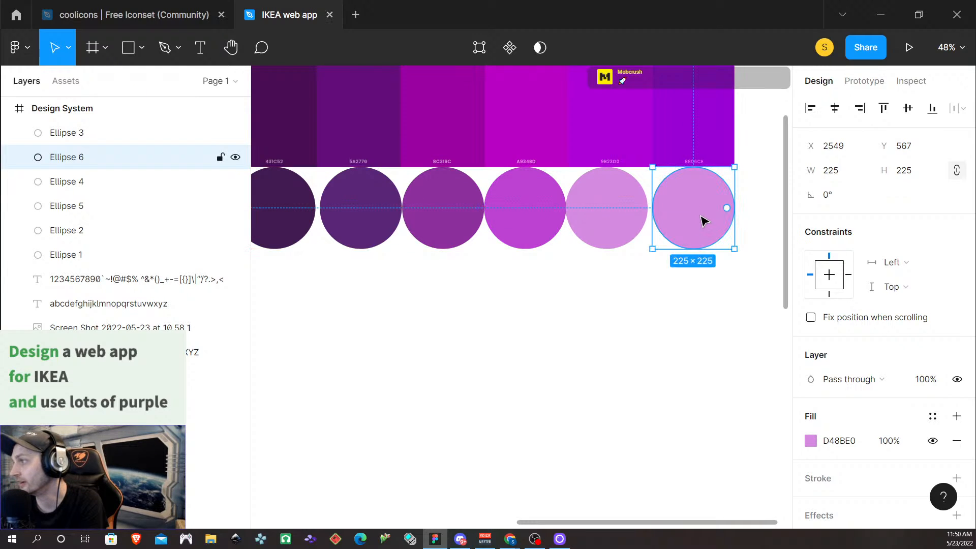
# Step: Set the sixth circle's fill to 8806CE and move it directly beneath the fourth circle
pyautogui.click(848, 442)
pyautogui.write('88')
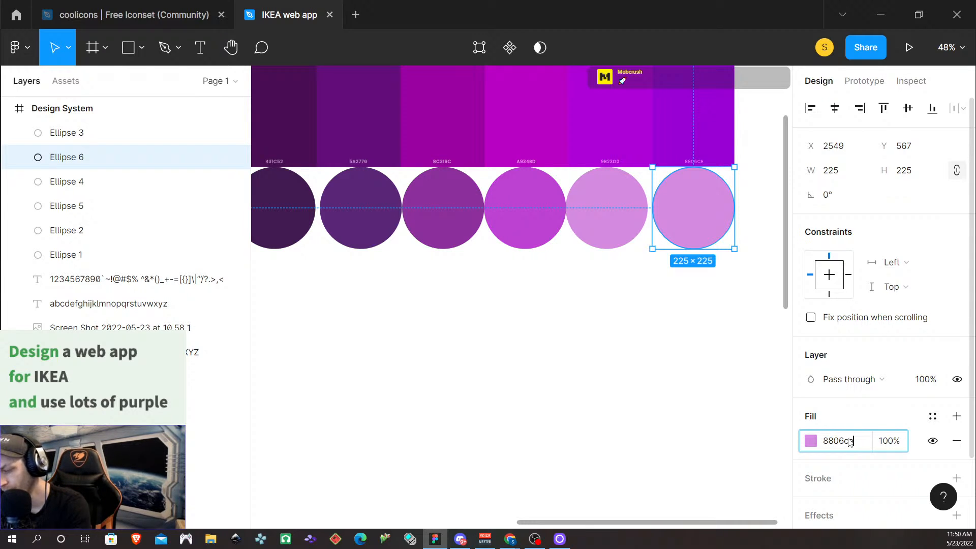
pyautogui.write('06ce')
pyautogui.press('Return')
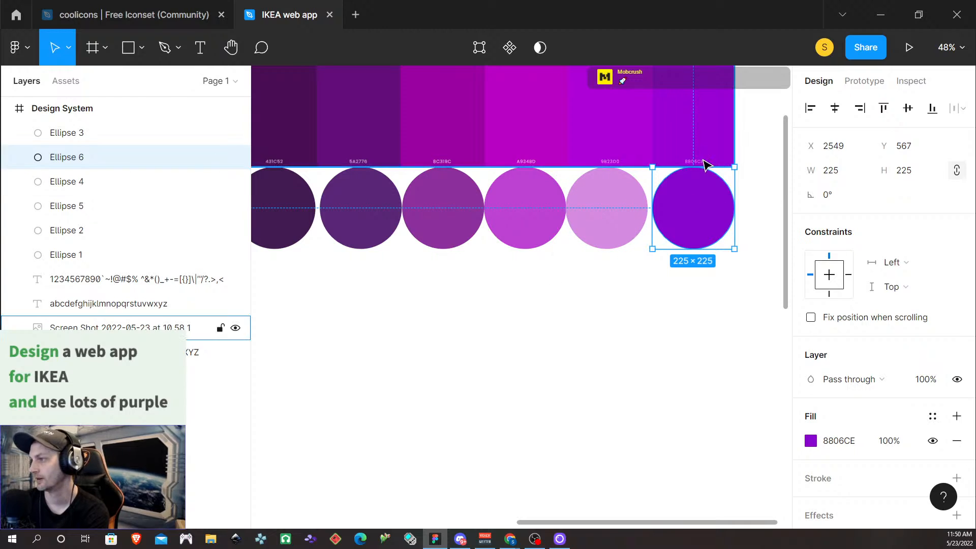
pyautogui.moveTo(712, 208); pyautogui.dragTo(543, 290)
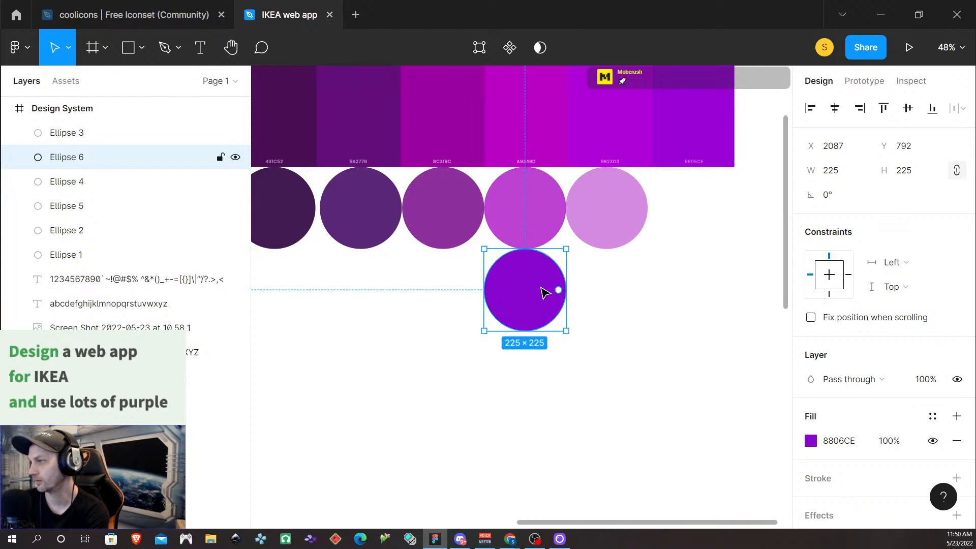
# Step: Compare the fills of the fourth circle and the violet circle beneath it, and darken the violet one to 7700B7
pyautogui.keyDown('ctrl'); pyautogui.scroll(-4, 603, 331); pyautogui.keyUp('ctrl')
pyautogui.keyDown('ctrl'); pyautogui.scroll(5, 588, 328); pyautogui.keyUp('ctrl')
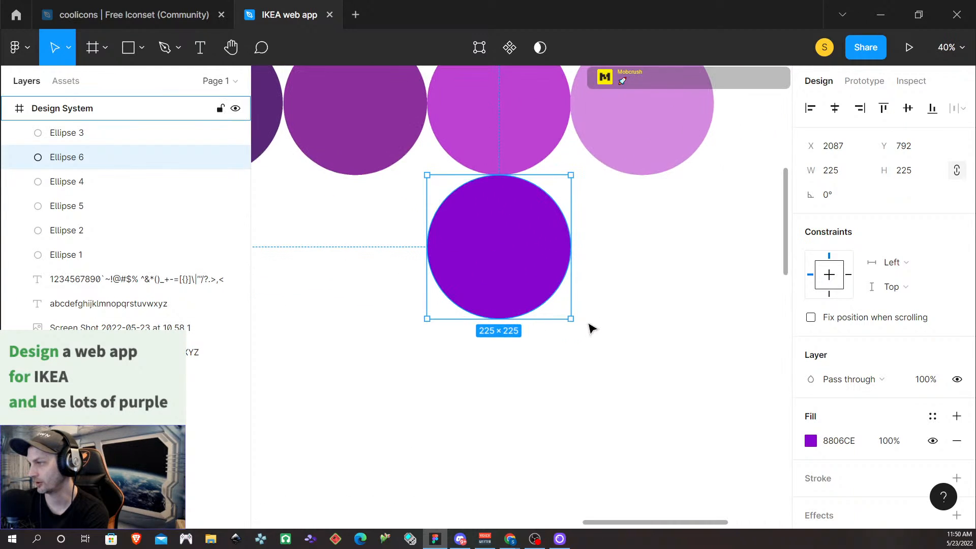
pyautogui.click(812, 442)
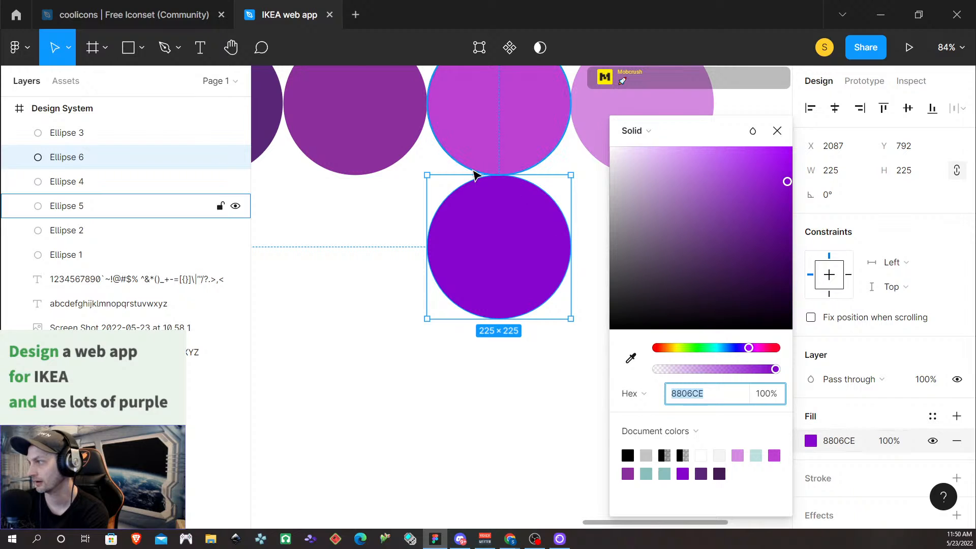
pyautogui.click(534, 110)
pyautogui.click(811, 442)
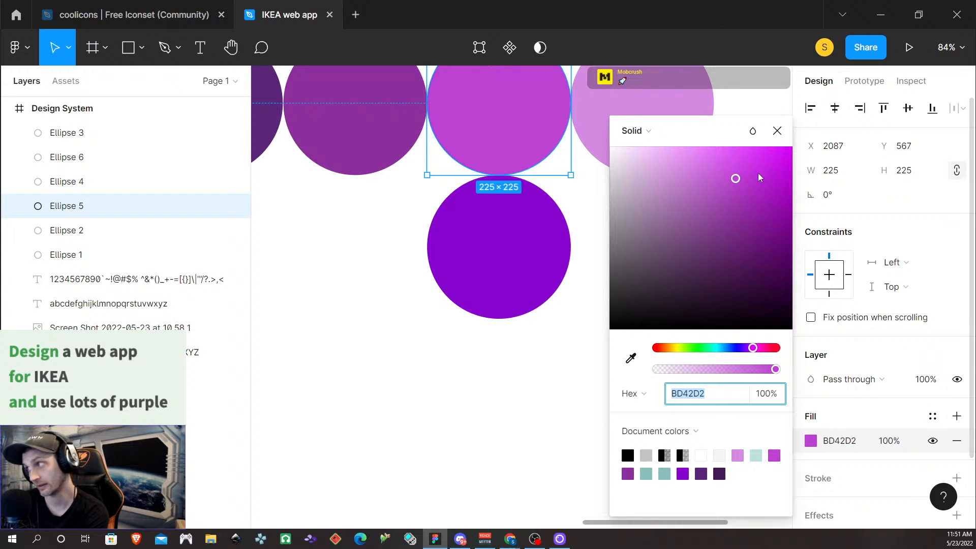
pyautogui.click(531, 233)
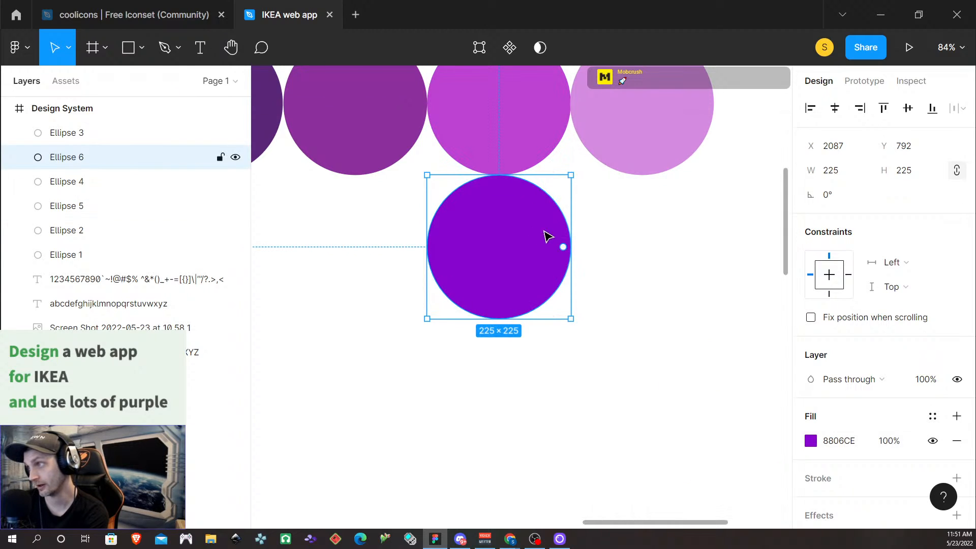
pyautogui.click(810, 442)
pyautogui.moveTo(788, 183); pyautogui.dragTo(799, 206)
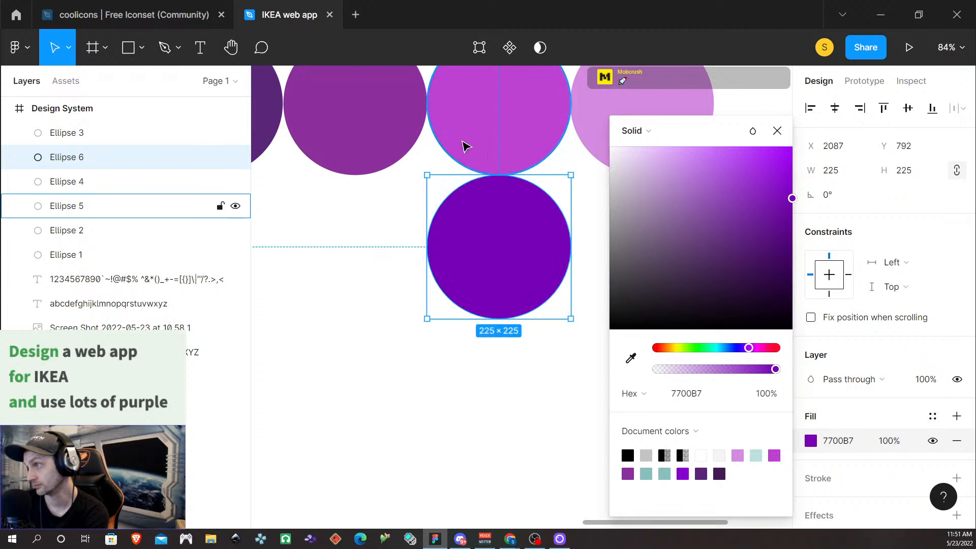
# Step: Move the 7700B7 circle directly beneath the third circle and compare both solid fills in the color picker
pyautogui.click(402, 134)
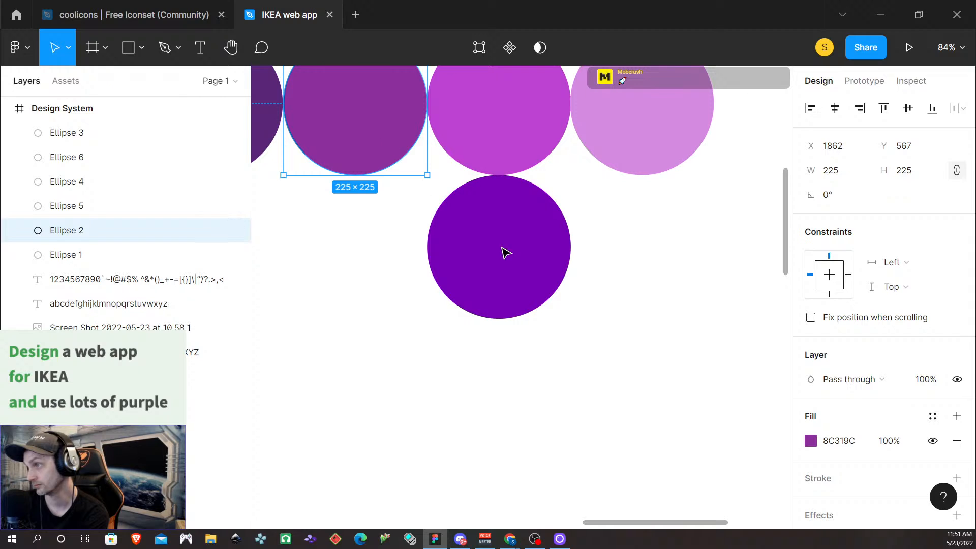
pyautogui.scroll(-5, 584, 356)
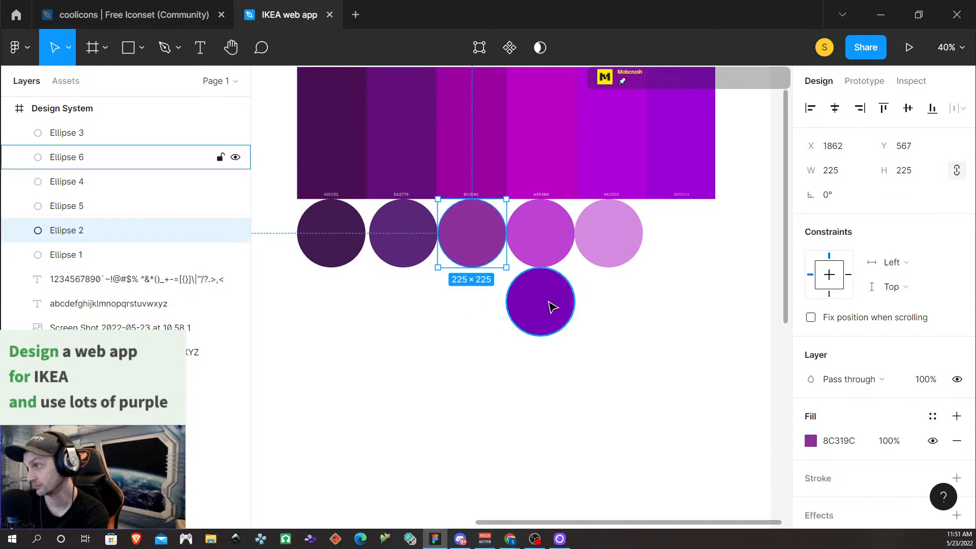
pyautogui.moveTo(534, 301); pyautogui.dragTo(465, 302)
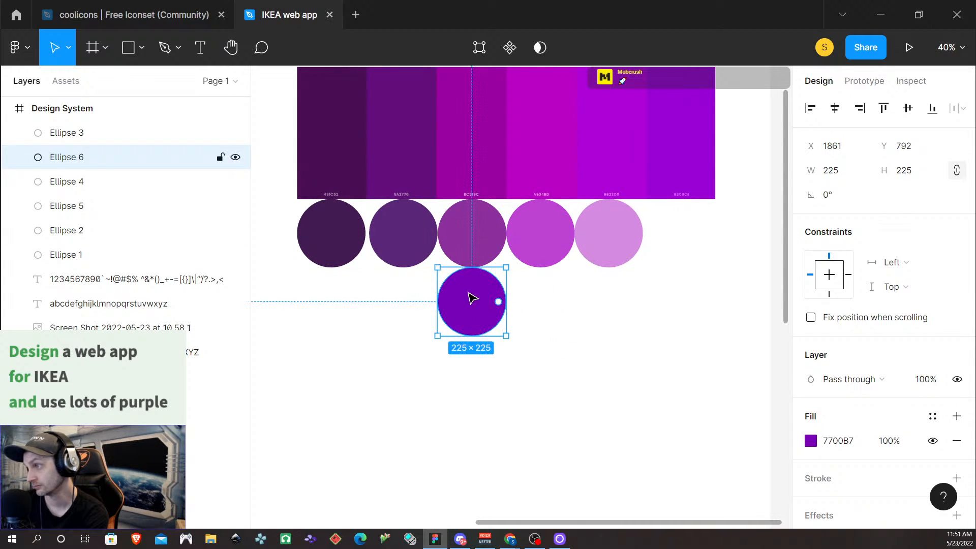
pyautogui.click(477, 247)
pyautogui.click(811, 442)
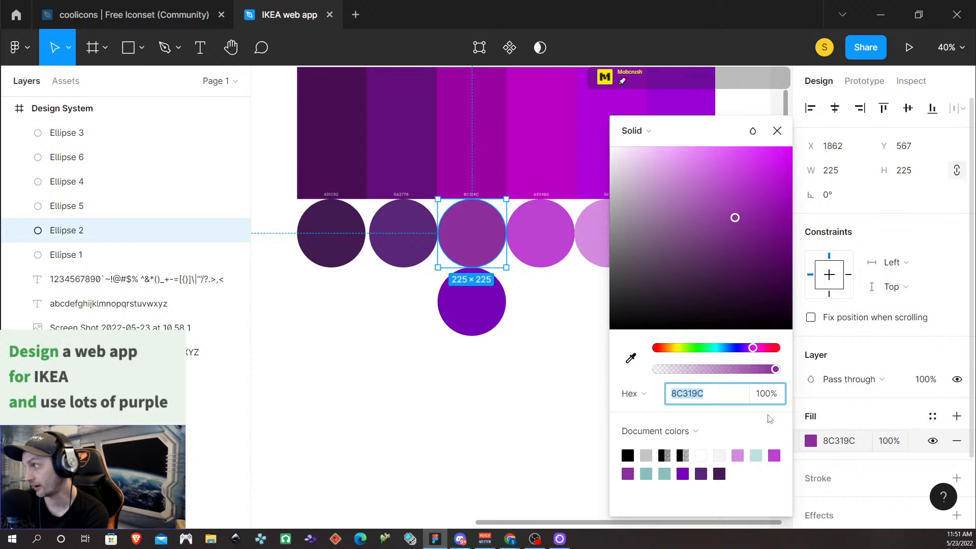
pyautogui.click(484, 311)
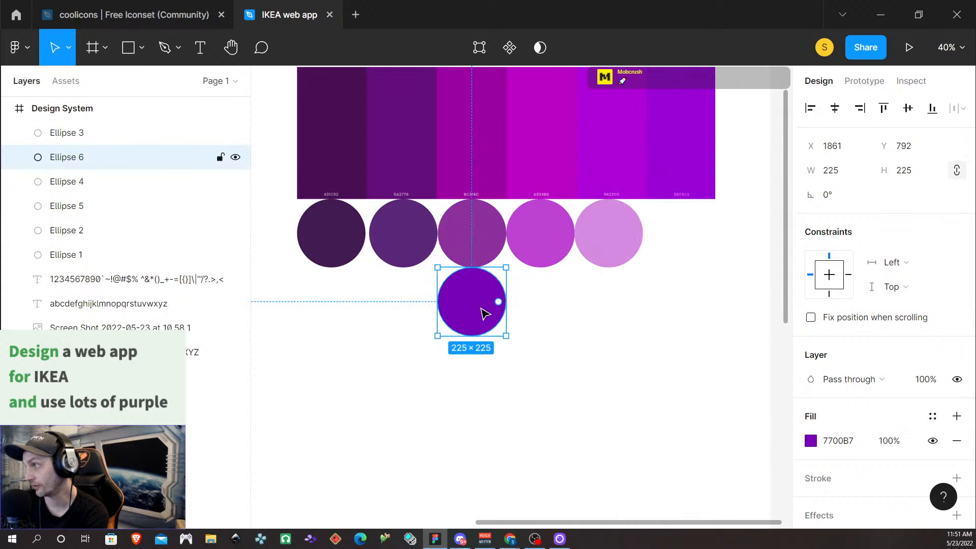
pyautogui.click(811, 442)
pyautogui.click(473, 376)
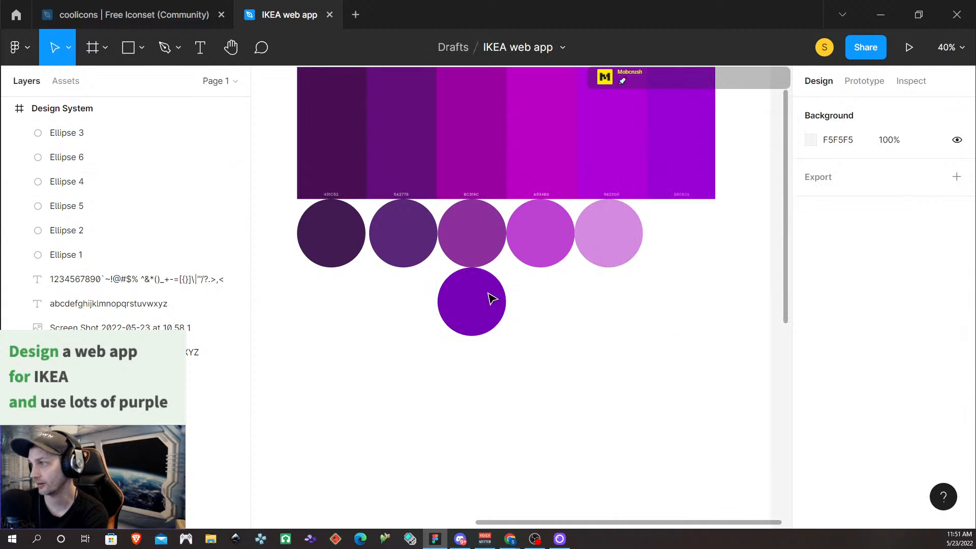
# Step: Move the 7700B7 circle back beneath the fourth circle and compare their solid fills in the color picker
pyautogui.moveTo(480, 301); pyautogui.dragTo(551, 294)
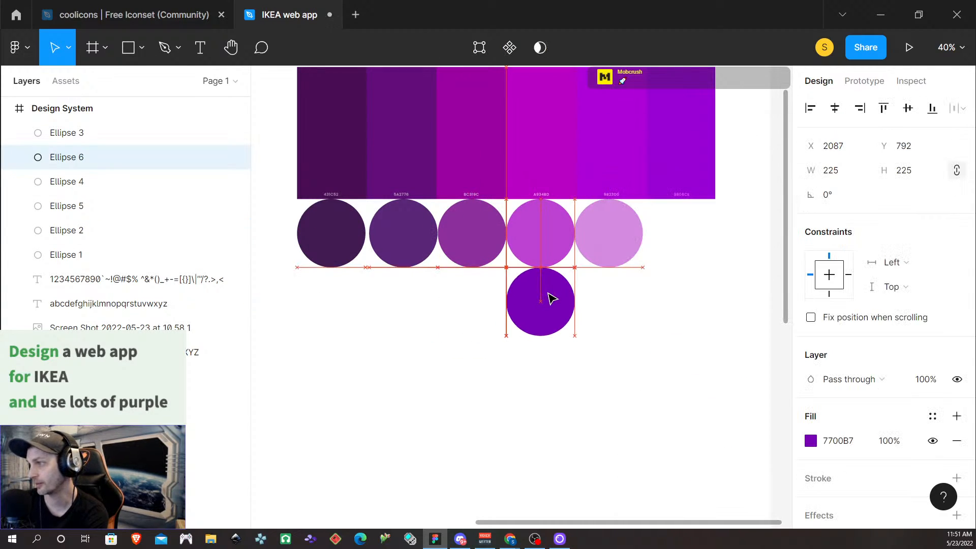
pyautogui.click(542, 229)
pyautogui.click(811, 441)
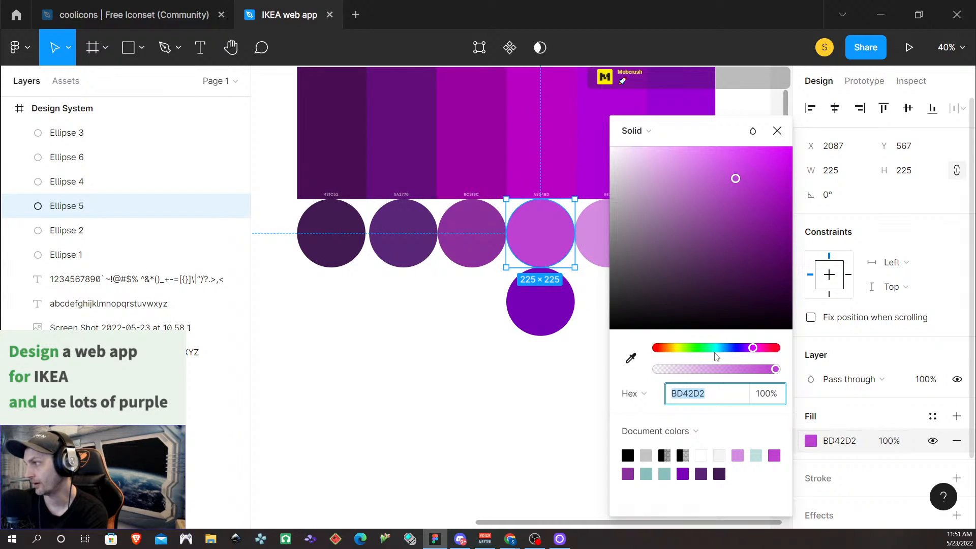
pyautogui.click(547, 314)
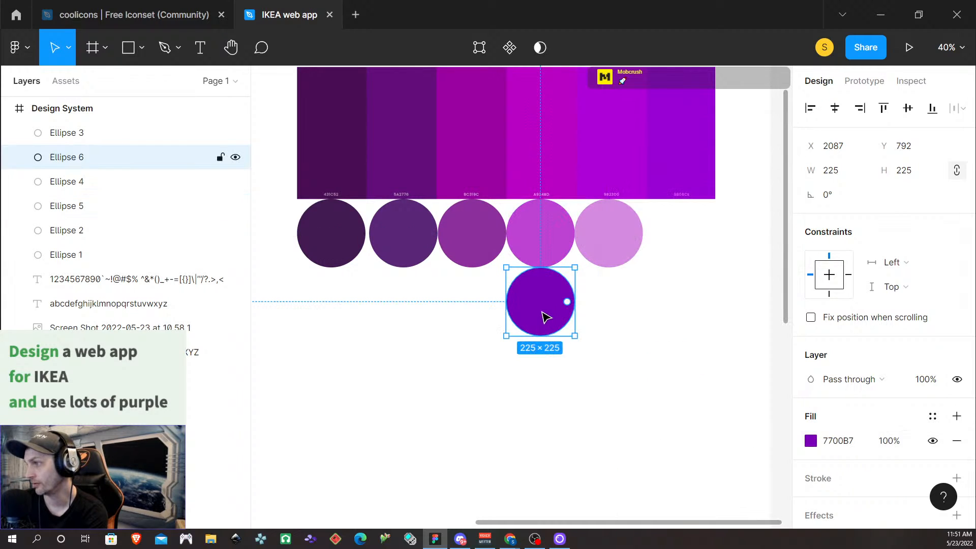
pyautogui.click(811, 442)
pyautogui.click(557, 390)
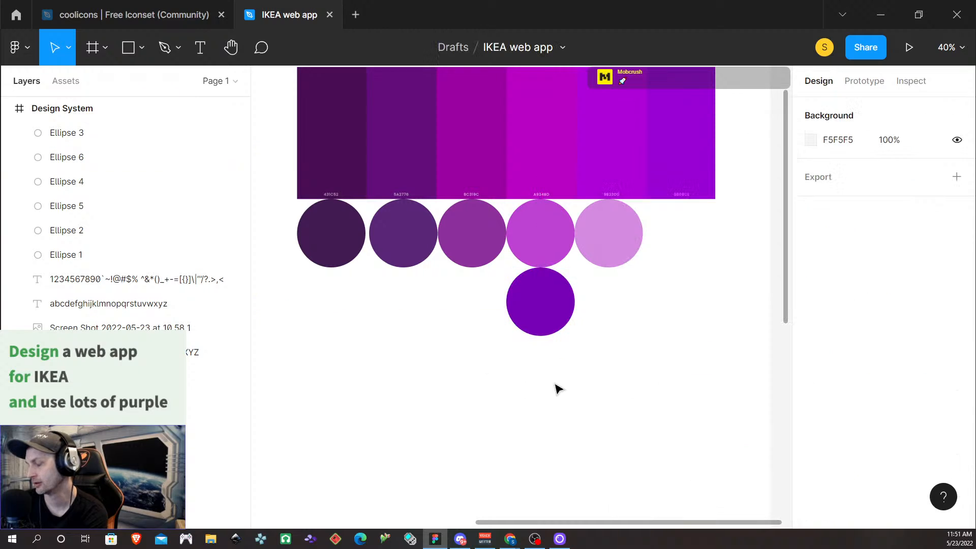
# Step: Move the 7700B7 circle beneath the pale fifth circle and compare their solid fills in the color picker
pyautogui.click(606, 244)
pyautogui.moveTo(539, 307); pyautogui.dragTo(606, 307)
pyautogui.click(812, 441)
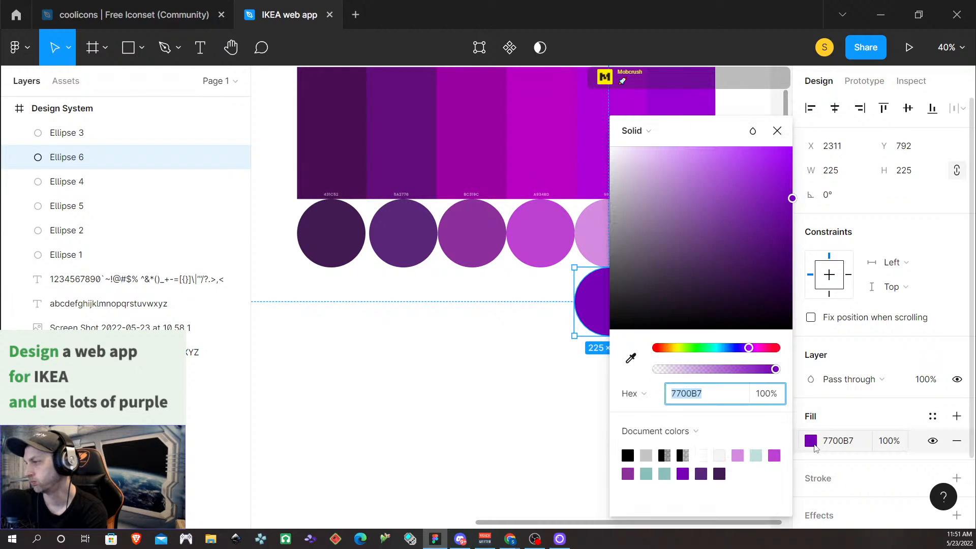
pyautogui.click(595, 223)
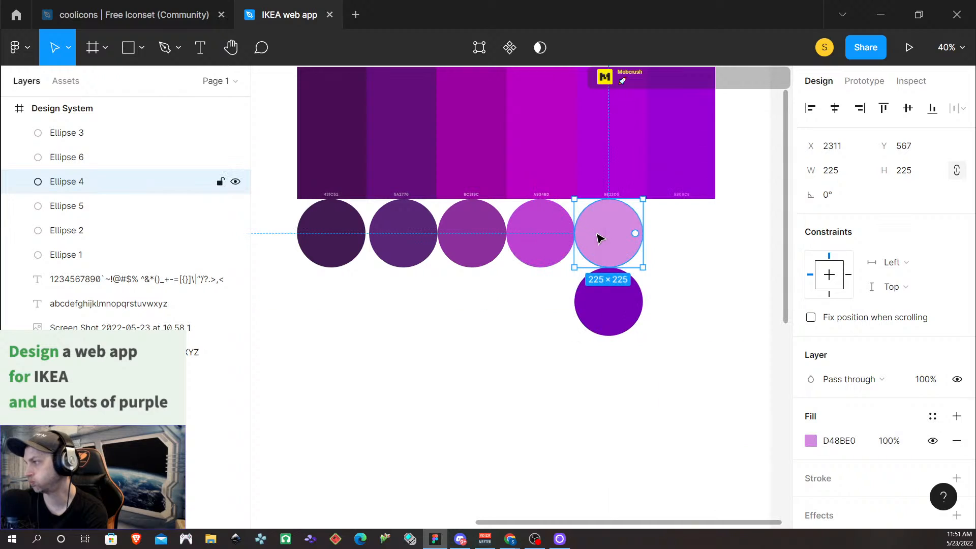
pyautogui.click(812, 442)
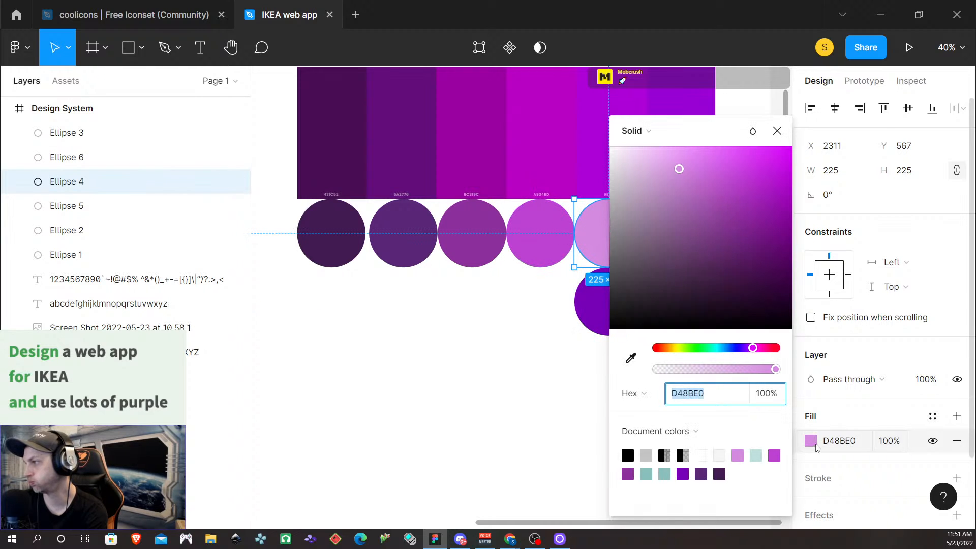
pyautogui.click(777, 131)
# Step: Darken the violet lower circle's solid fill slightly to 7500B4 and close the color picker
pyautogui.click(628, 320)
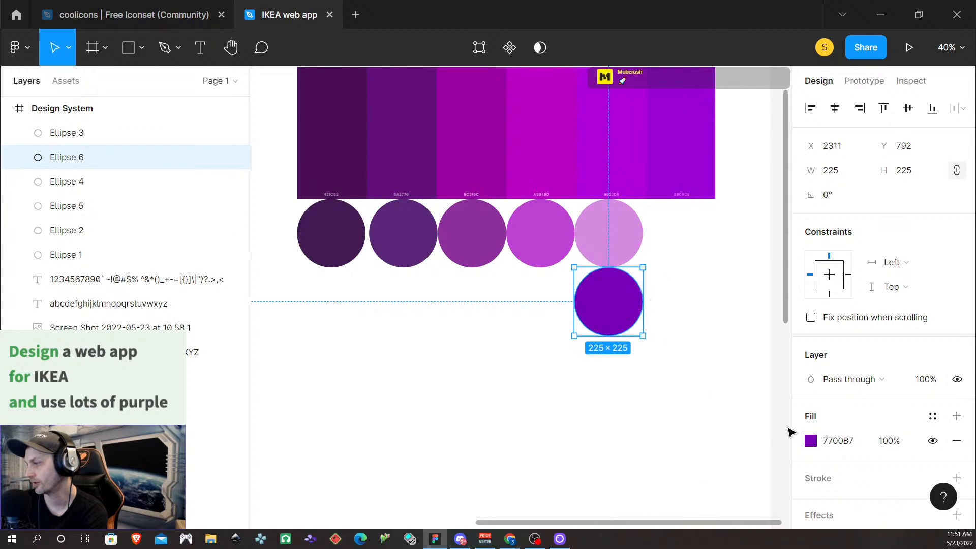
pyautogui.click(811, 442)
pyautogui.moveTo(792, 198); pyautogui.dragTo(794, 206)
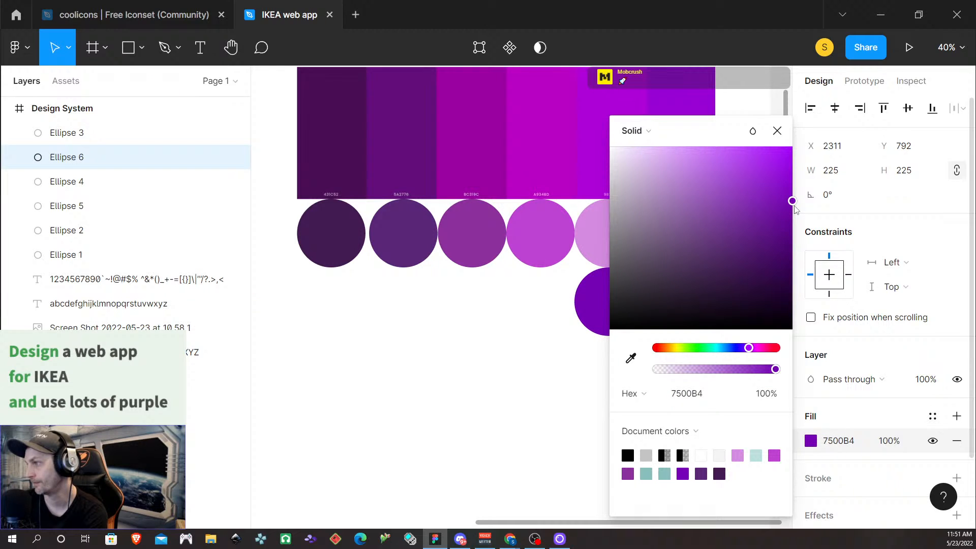
pyautogui.click(778, 131)
# Step: Shift the two lightest circles along the row and place the violet circle in the gap after the third circle
pyautogui.click(669, 305)
pyautogui.moveTo(622, 292); pyautogui.dragTo(517, 327)
pyautogui.moveTo(615, 334); pyautogui.dragTo(557, 233)
pyautogui.moveTo(519, 343); pyautogui.dragTo(553, 332)
pyautogui.moveTo(729, 247); pyautogui.dragTo(616, 232)
pyautogui.moveTo(548, 316); pyautogui.dragTo(548, 239)
pyautogui.click(730, 251)
# Step: Move the darkest circle outward from the row to X 1253 and select all six circles
pyautogui.moveTo(745, 249); pyautogui.dragTo(338, 254)
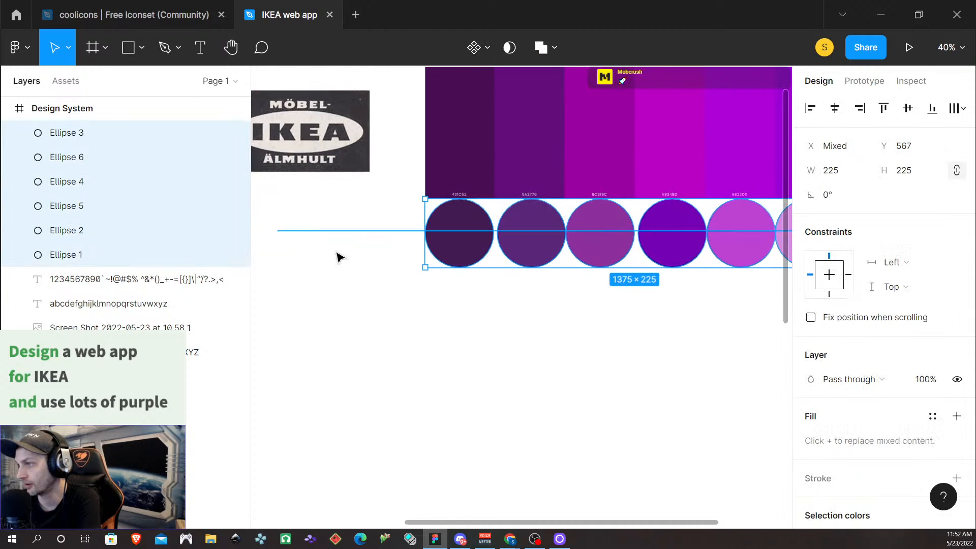
pyautogui.click(496, 245)
pyautogui.click(455, 251)
pyautogui.moveTo(456, 251); pyautogui.dragTo(412, 250)
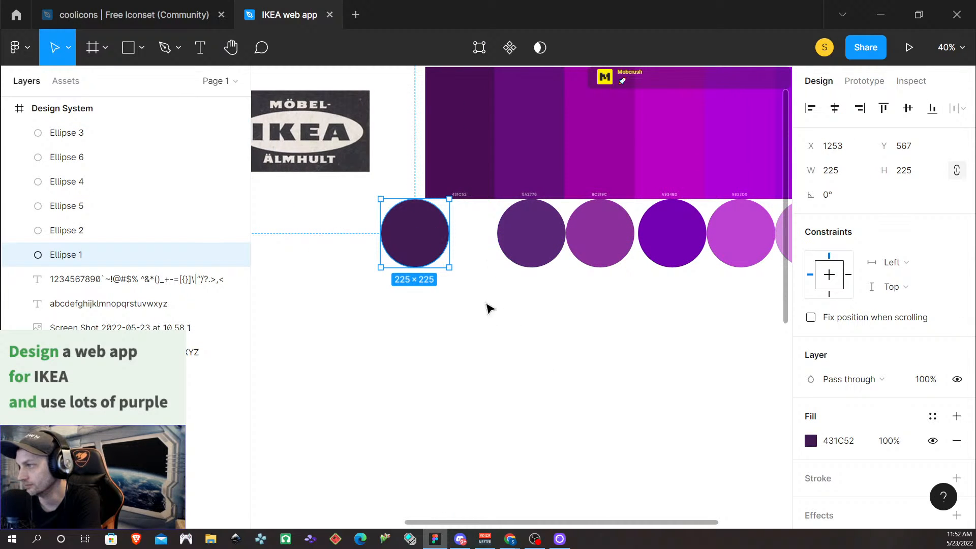
pyautogui.moveTo(333, 215); pyautogui.dragTo(707, 260)
# Step: Try the Tidy up arrangement on the six selected circles and undo it
pyautogui.click(957, 108)
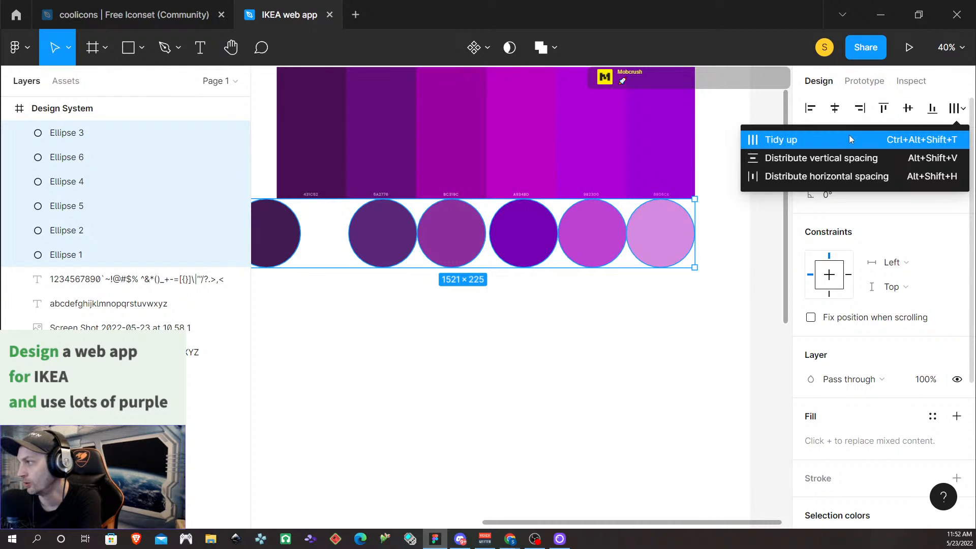
pyautogui.click(837, 142)
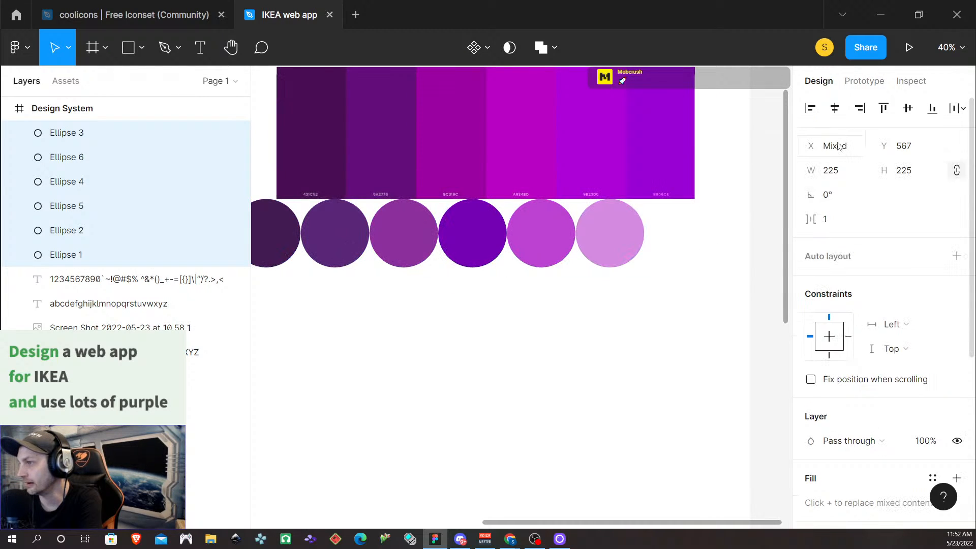
pyautogui.hotkey('ctrl', 'z')
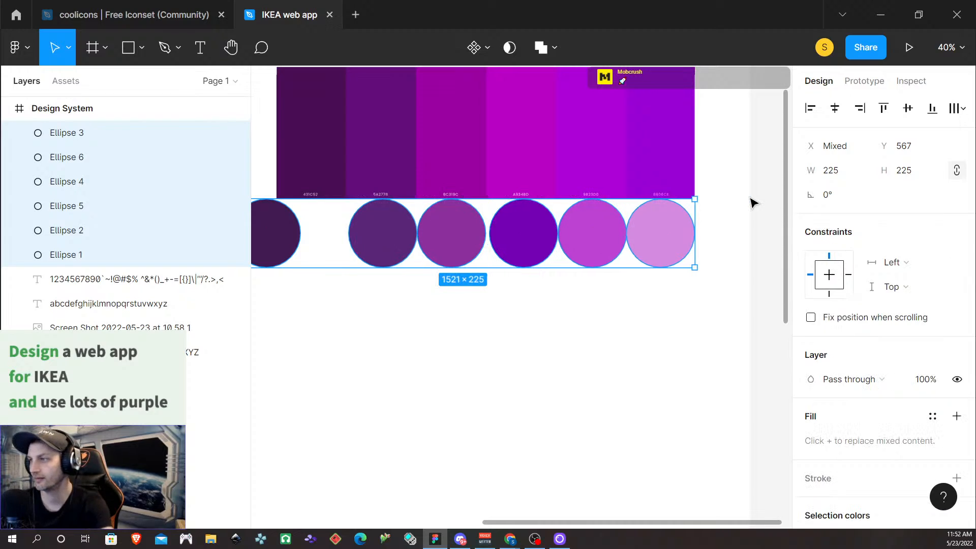
# Step: Distribute the horizontal spacing of the six selected circles evenly and deselect them
pyautogui.click(958, 108)
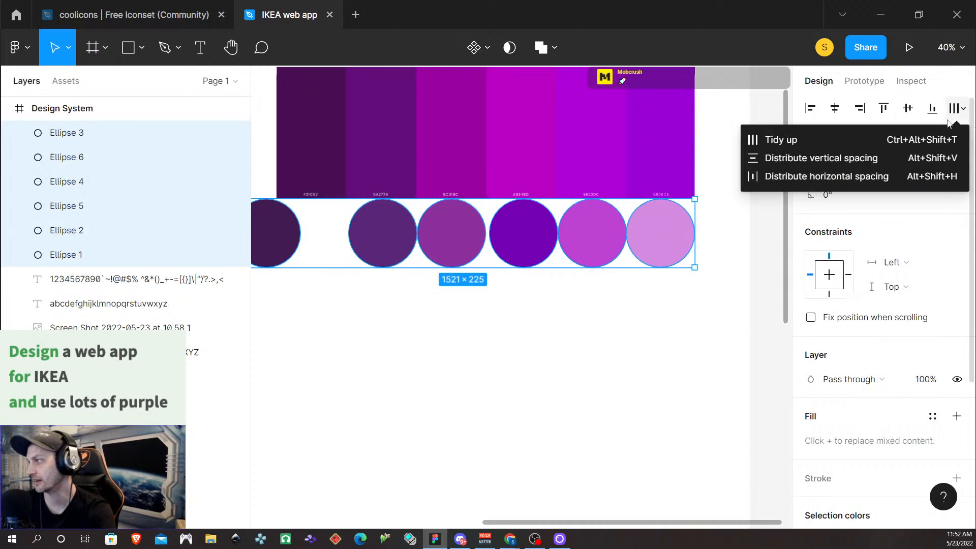
pyautogui.click(901, 178)
pyautogui.click(600, 361)
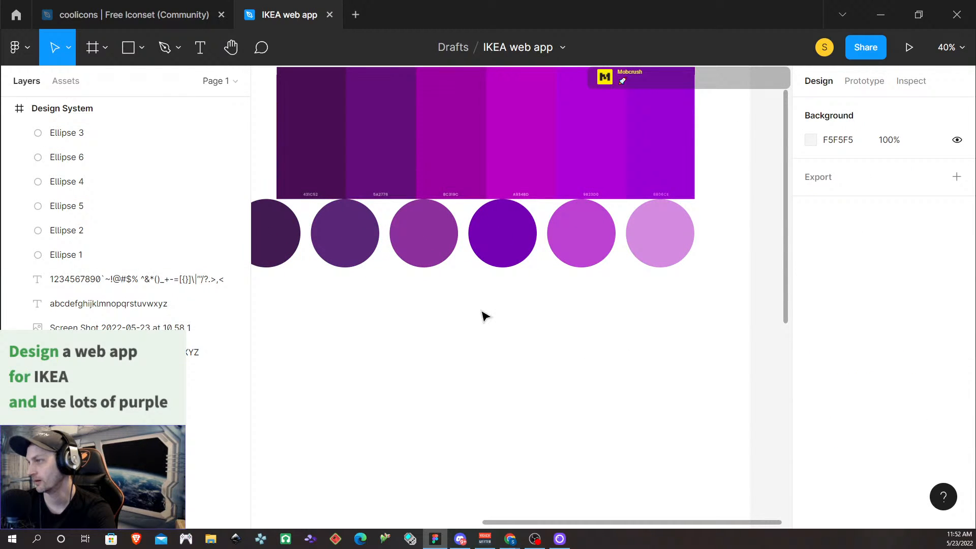
# Step: Delete the purple palette screenshot above the circle row
pyautogui.scroll(-5, 482, 315)
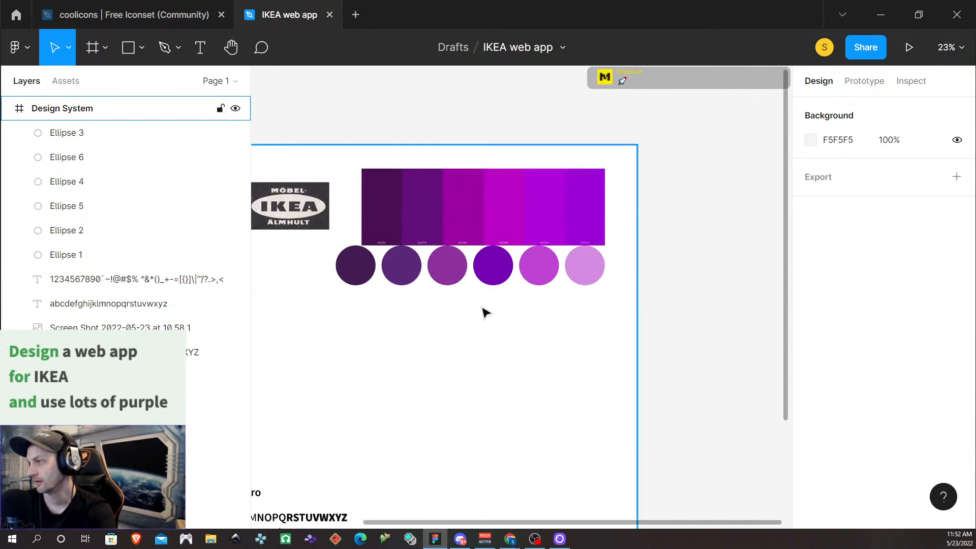
pyautogui.click(513, 192)
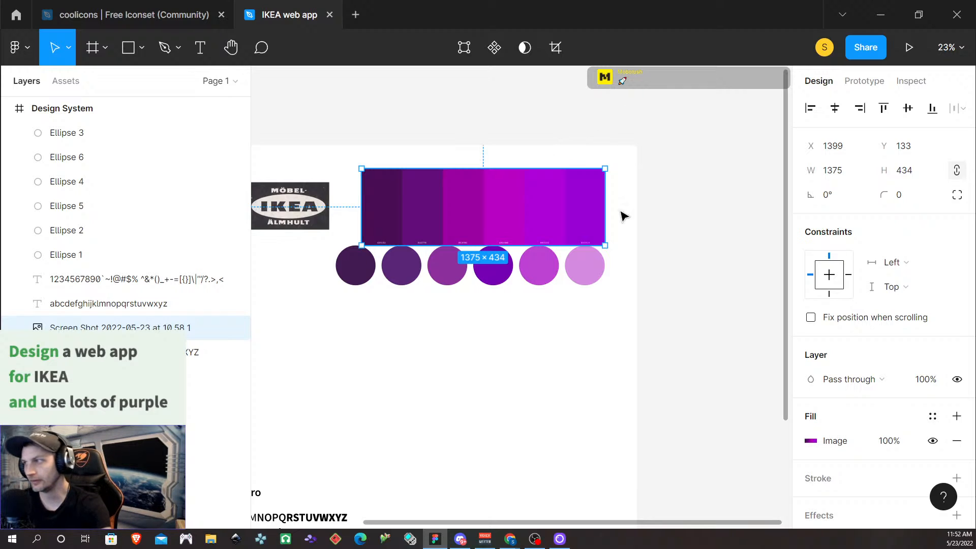
pyautogui.moveTo(538, 192); pyautogui.dragTo(507, 210)
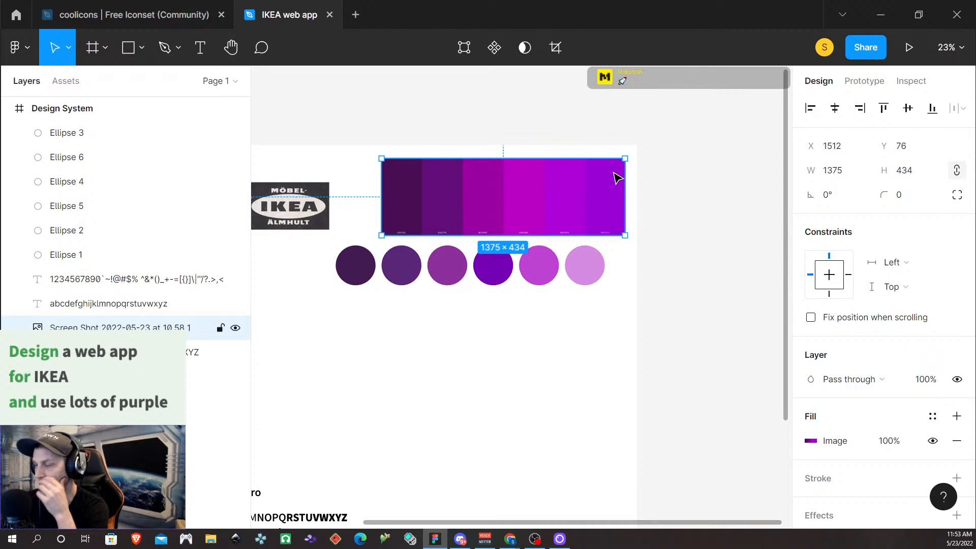
pyautogui.press('Delete')
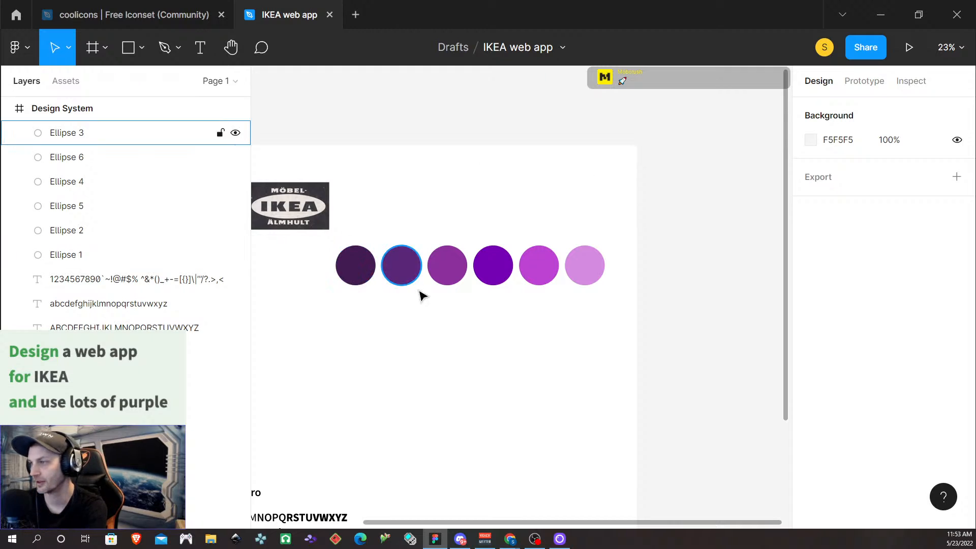
# Step: Select all six purple circles and move the row beneath the black IKEA logo, at Y 614
pyautogui.hscroll(-3, 417, 295)
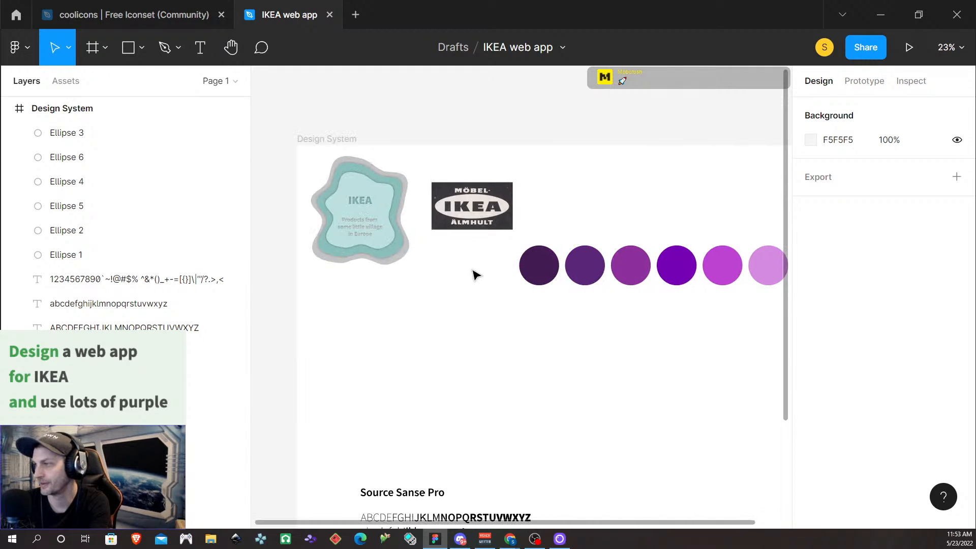
pyautogui.click(517, 266)
pyautogui.keyDown('shift'); pyautogui.click(563, 266); pyautogui.keyUp('shift')
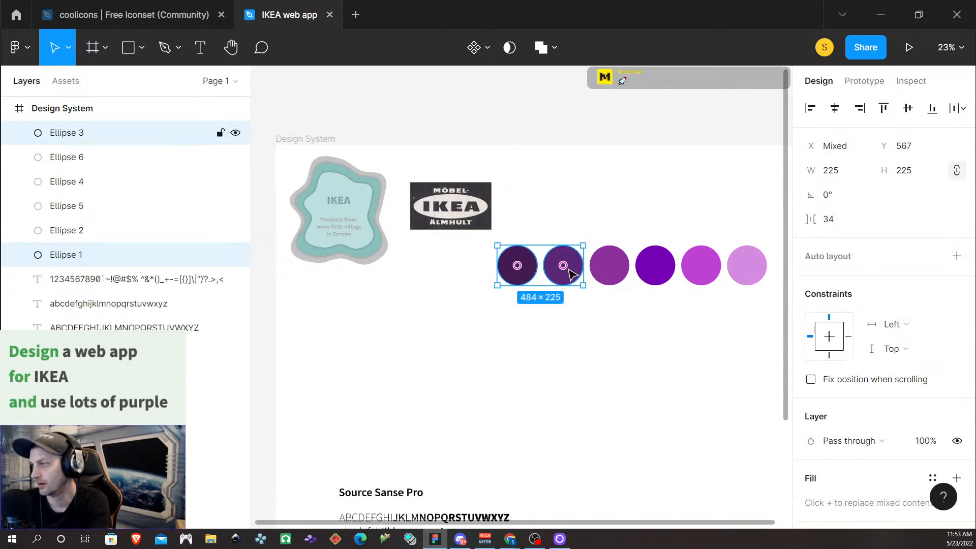
pyautogui.keyDown('shift'); pyautogui.click(610, 266); pyautogui.keyUp('shift')
pyautogui.keyDown('shift'); pyautogui.click(656, 266); pyautogui.keyUp('shift')
pyautogui.keyDown('shift'); pyautogui.click(701, 265); pyautogui.keyUp('shift')
pyautogui.keyDown('shift'); pyautogui.click(747, 265); pyautogui.keyUp('shift')
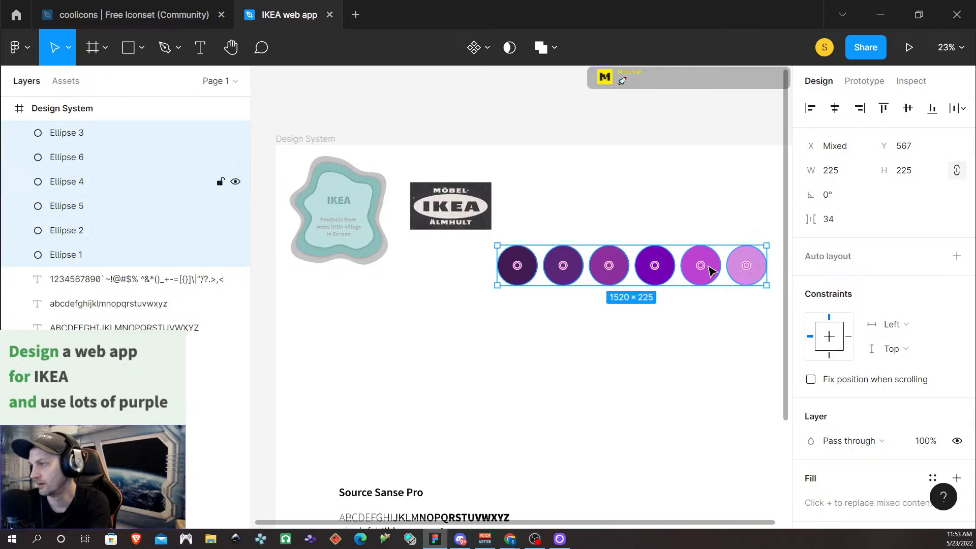
pyautogui.moveTo(613, 279); pyautogui.dragTo(525, 288)
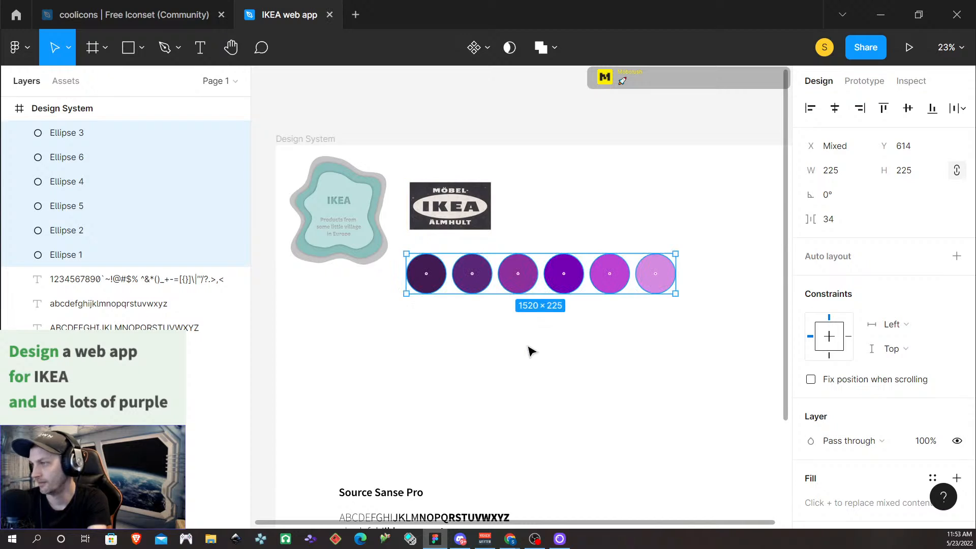
# Step: Duplicate the lightest purple circle at the right end of the row, placing the copy at X 2293
pyautogui.click(529, 350)
pyautogui.click(423, 289)
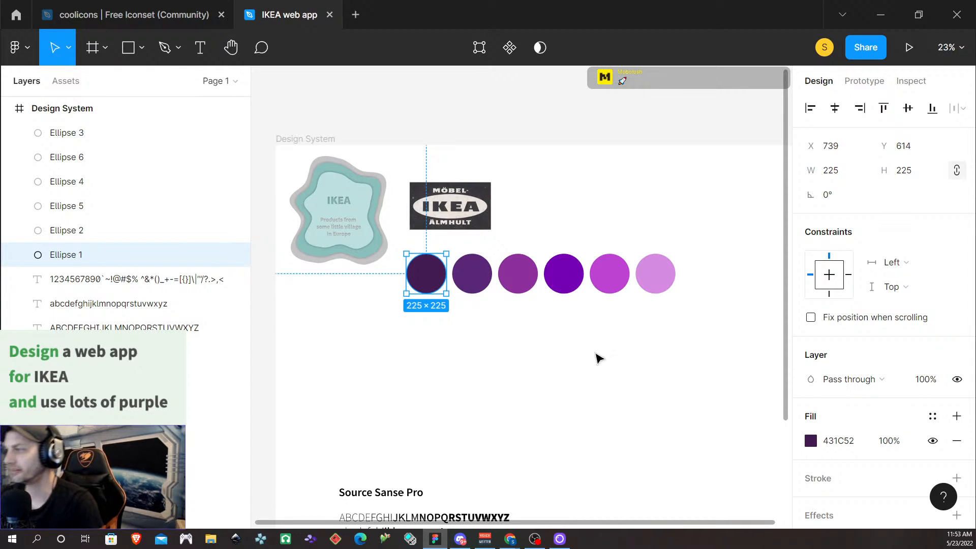
pyautogui.click(655, 282)
pyautogui.moveTo(654, 282); pyautogui.dragTo(700, 279)
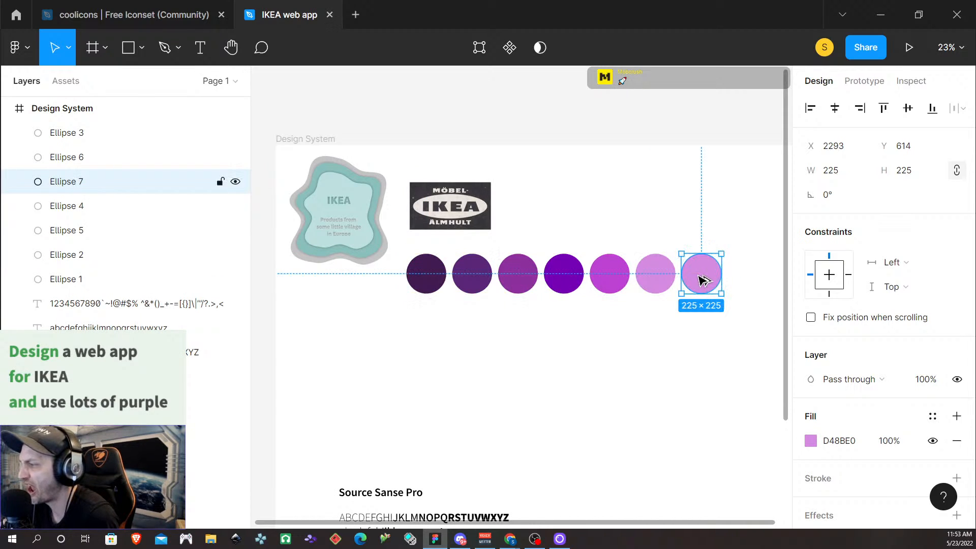
# Step: Open the new circle's fill color, try the pink hue E08BC6 and undo the hue changes
pyautogui.click(811, 441)
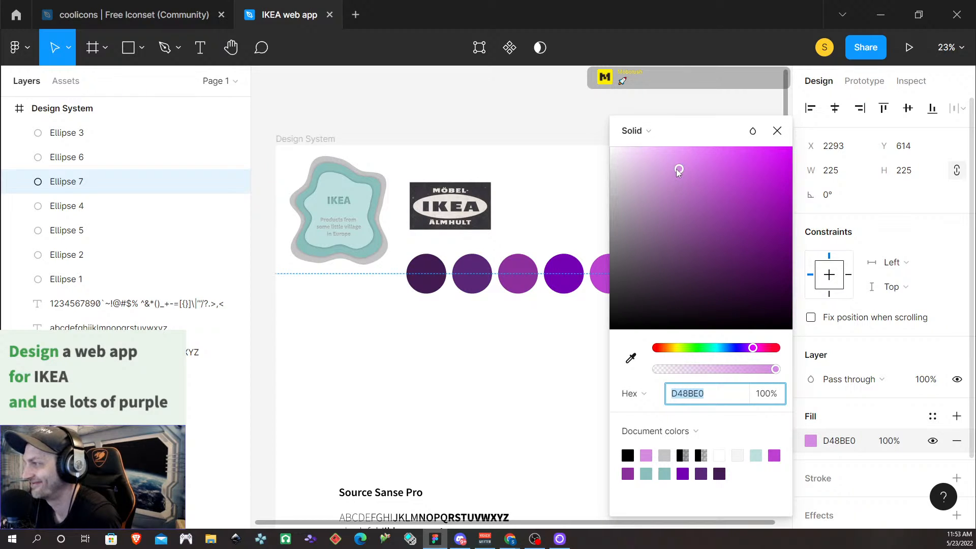
pyautogui.moveTo(703, 137); pyautogui.dragTo(586, 175)
pyautogui.scroll(3, 700, 301)
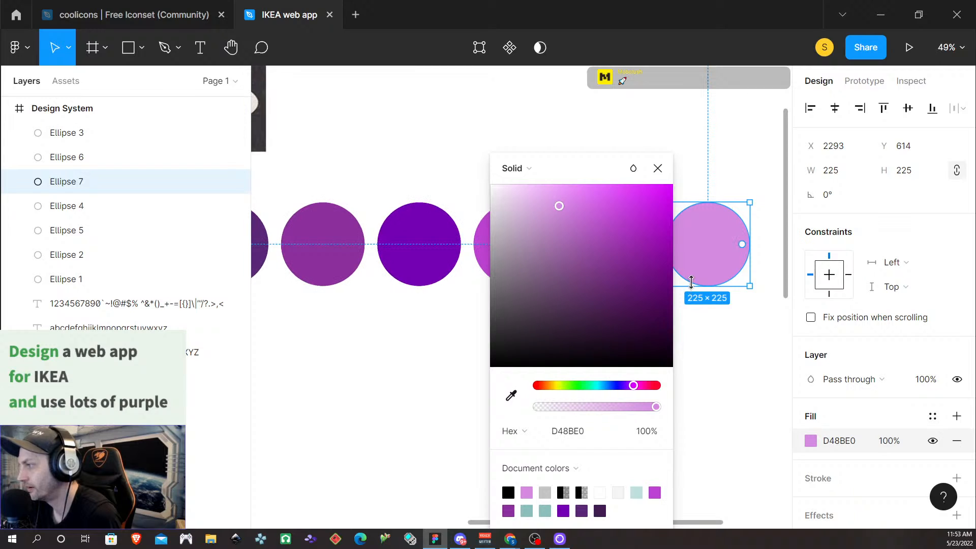
pyautogui.scroll(5, 702, 284)
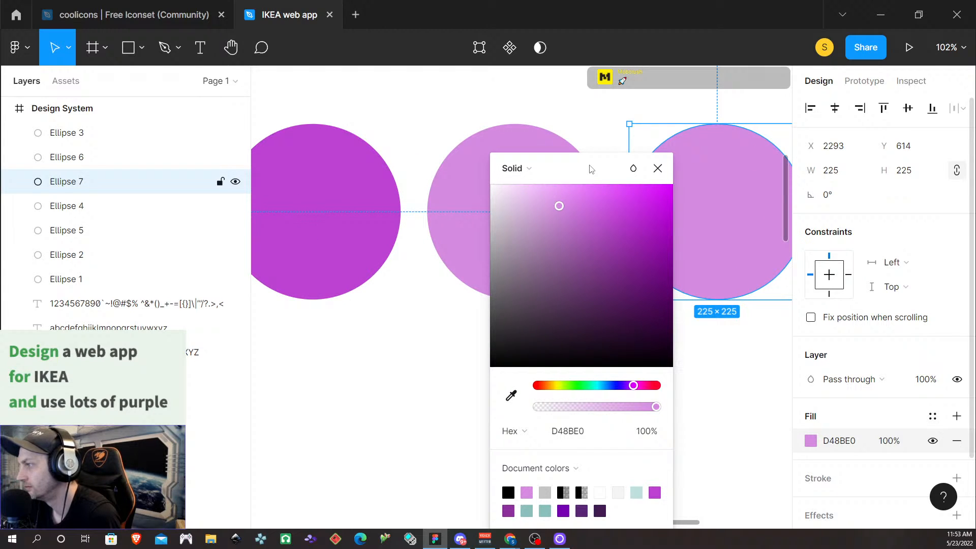
pyautogui.scroll(5, 743, 331)
pyautogui.scroll(-3, 727, 355)
pyautogui.scroll(2, 731, 409)
pyautogui.scroll(3, 730, 409)
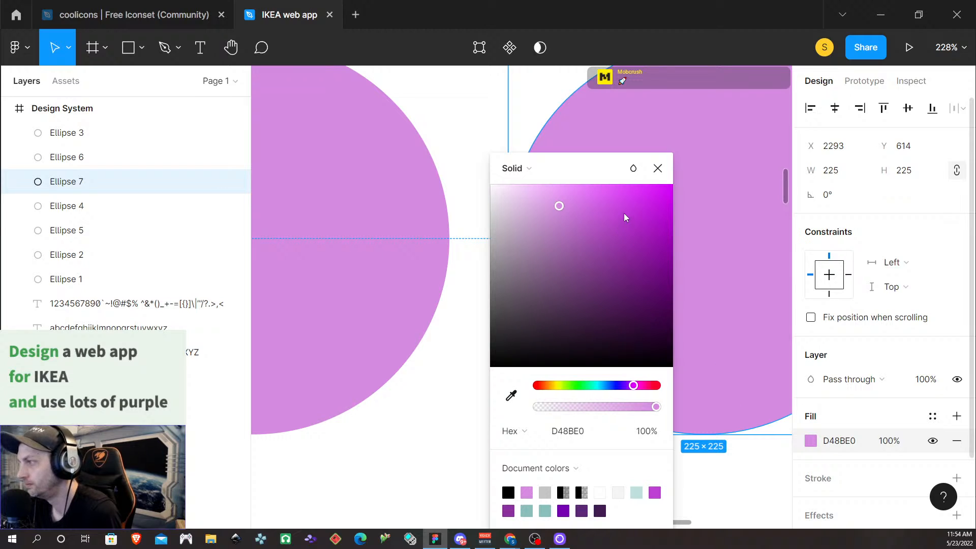
pyautogui.hotkey('ctrl', 'z')
pyautogui.hotkey('ctrl', 'z')
pyautogui.hotkey('ctrl', 'z')
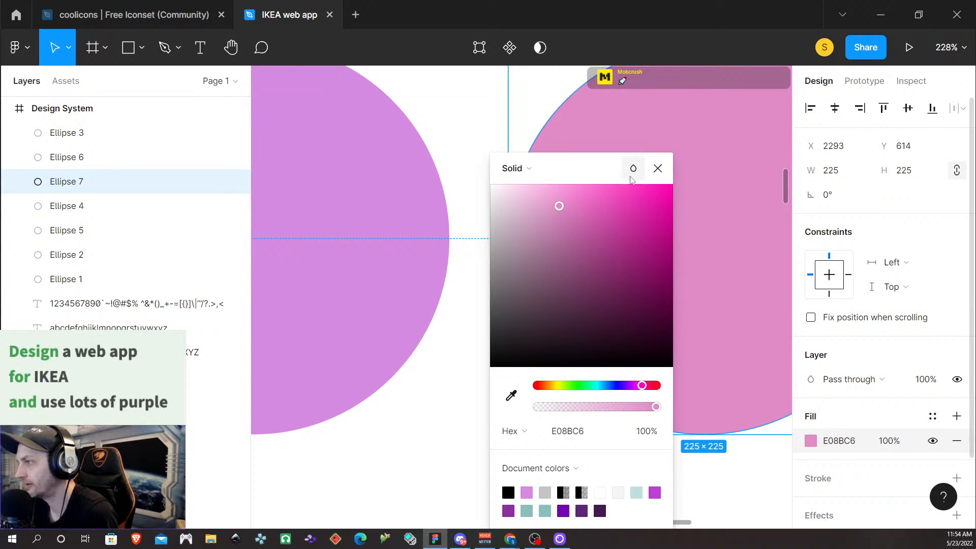
pyautogui.hotkey('ctrl', 'z')
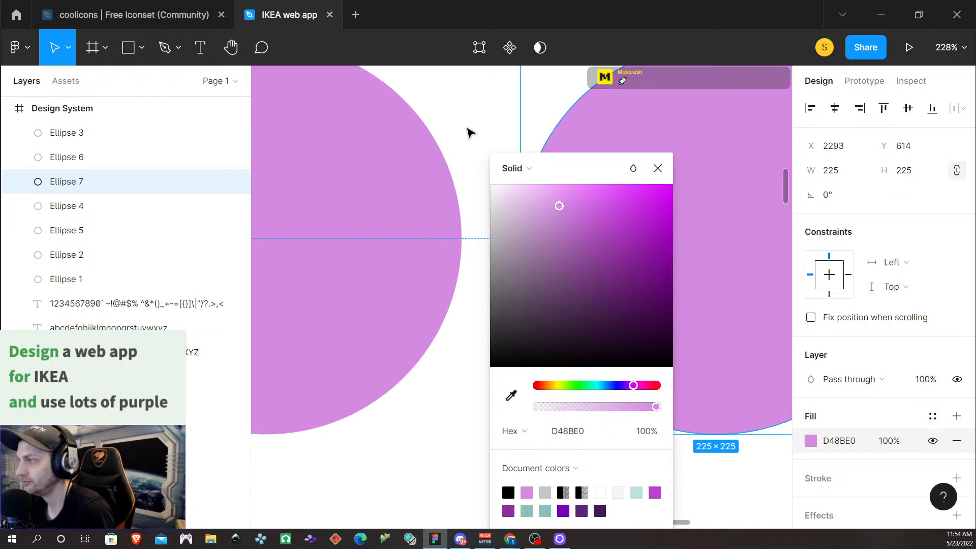
# Step: Try a range of hues from blue to pink on the new circle's fill, ending at E08BA0
pyautogui.hscroll(5, 475, 135)
pyautogui.hscroll(3, 460, 108)
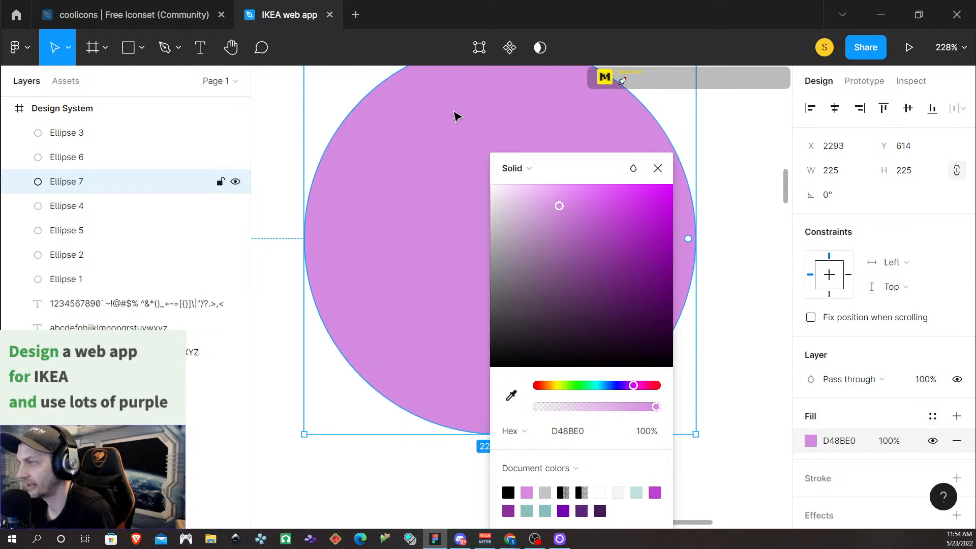
pyautogui.hscroll(-1, 450, 125)
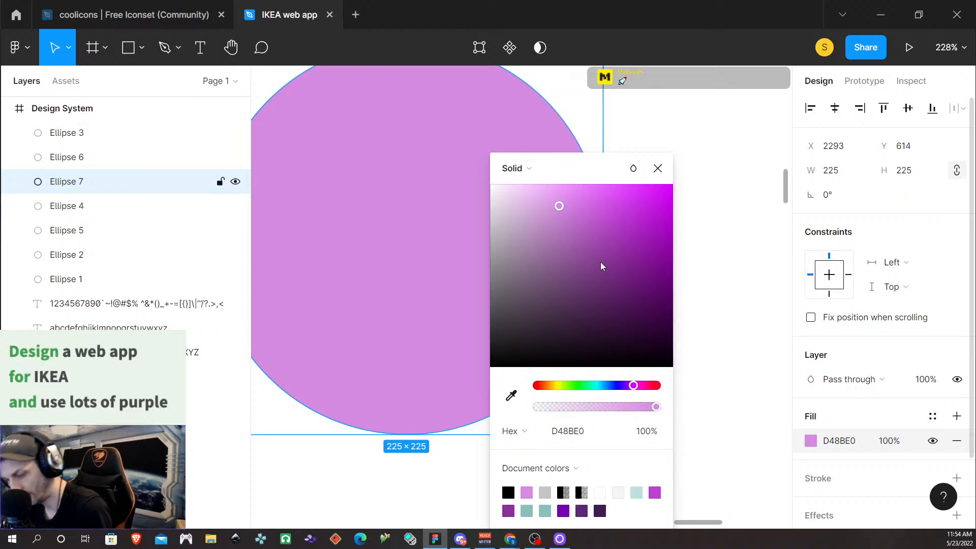
pyautogui.moveTo(656, 407); pyautogui.dragTo(540, 407)
pyautogui.scroll(10, 549, 260)
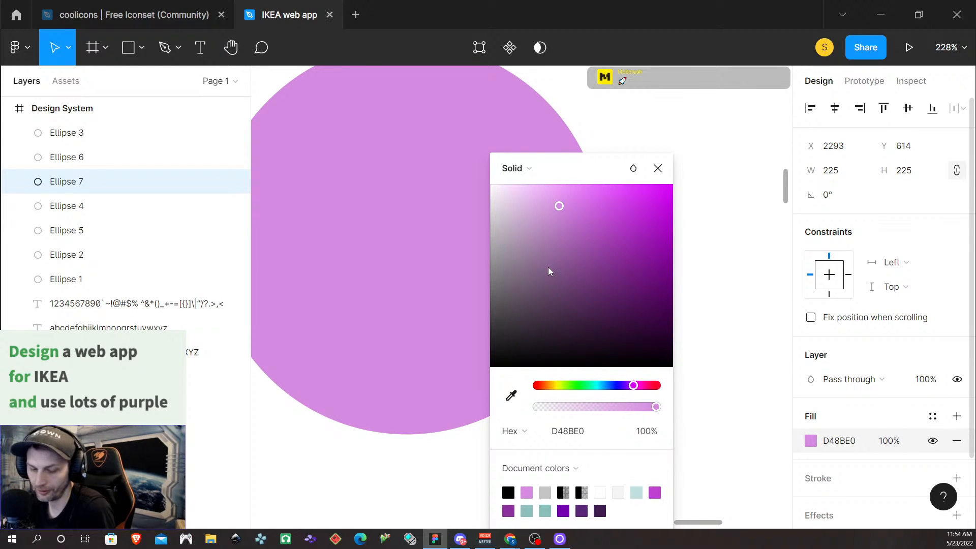
pyautogui.scroll(-10, 549, 267)
pyautogui.scroll(7, 549, 268)
pyautogui.scroll(-10, 548, 268)
pyautogui.scroll(-5, 549, 268)
pyautogui.scroll(12, 548, 267)
pyautogui.scroll(-10, 548, 267)
pyautogui.scroll(10, 548, 267)
pyautogui.scroll(-10, 548, 267)
pyautogui.scroll(12, 548, 267)
pyautogui.scroll(-14, 548, 267)
pyautogui.scroll(8, 548, 267)
pyautogui.scroll(-15, 548, 267)
pyautogui.scroll(16, 549, 267)
pyautogui.scroll(-10, 549, 267)
pyautogui.scroll(10, 549, 267)
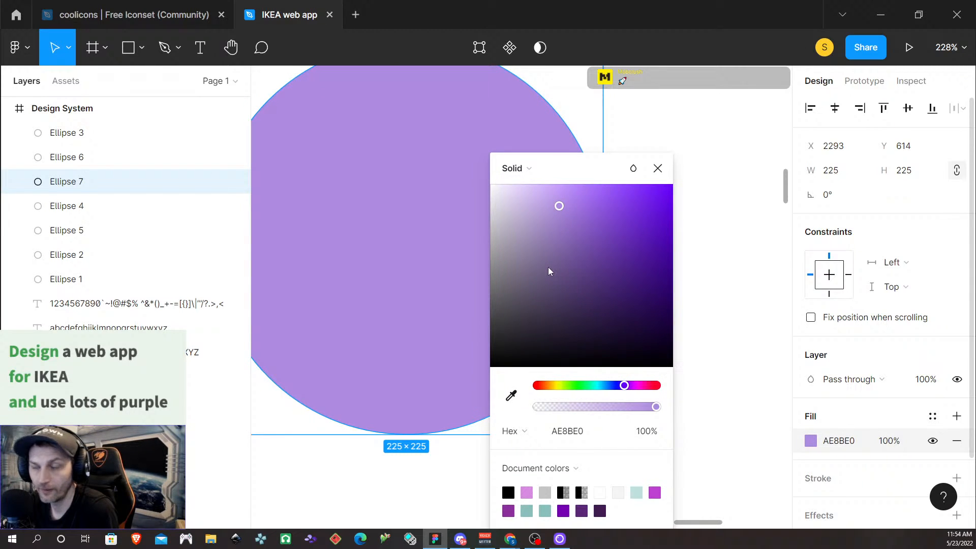
pyautogui.scroll(-15, 548, 267)
pyautogui.scroll(13, 548, 266)
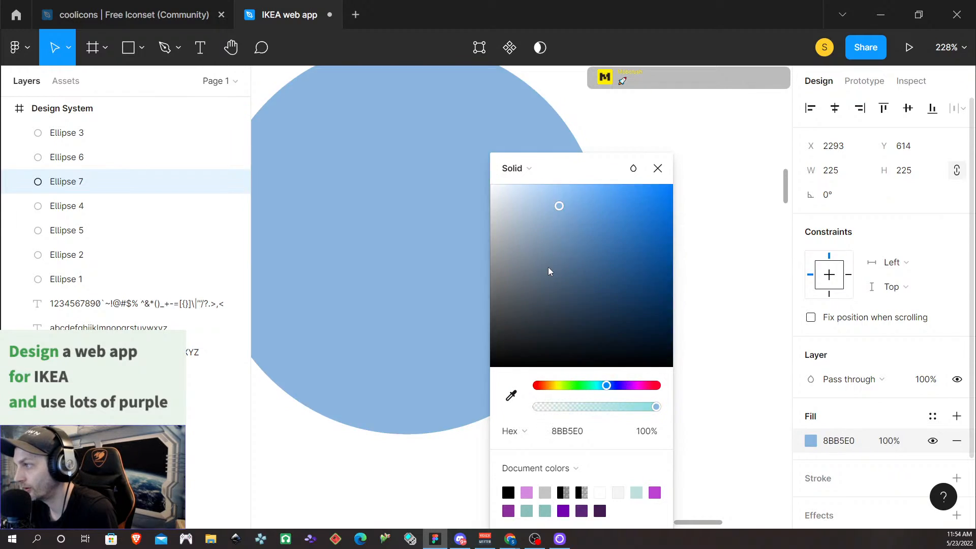
pyautogui.scroll(-8, 548, 267)
pyautogui.scroll(13, 548, 267)
pyautogui.scroll(-16, 548, 267)
pyautogui.scroll(16, 549, 267)
pyautogui.scroll(-12, 548, 267)
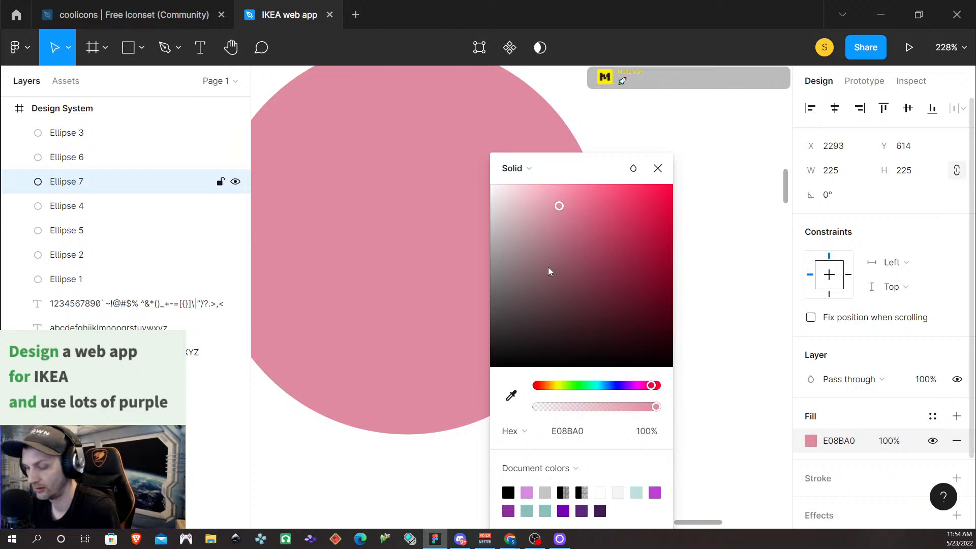
# Step: Undo the hue changes on the new circle's fill and the duplication of the circle
pyautogui.hotkey('ctrl', 'z')
pyautogui.hotkey('ctrl', 'z')
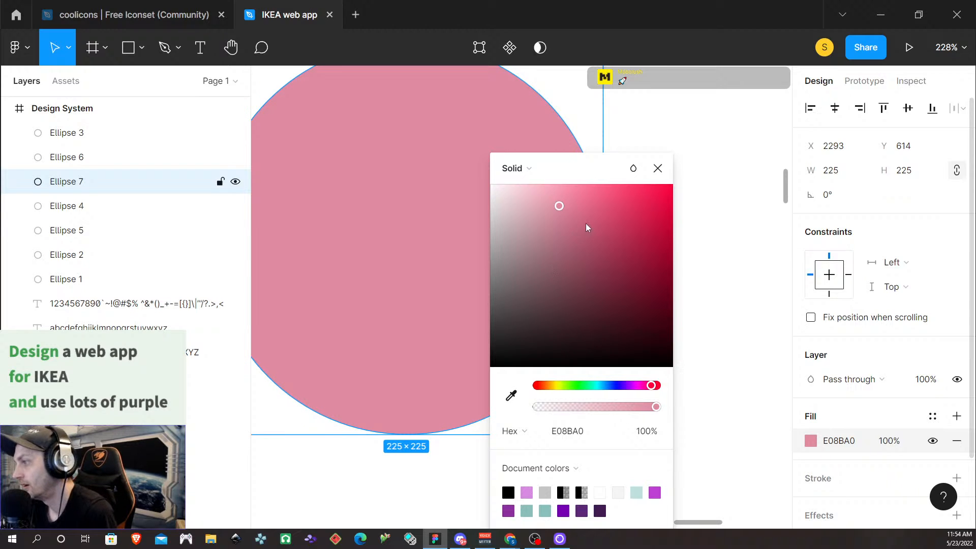
pyautogui.hotkey('ctrl', 'z')
pyautogui.hotkey('ctrl', 'z')
pyautogui.hotkey('ctrl', 'z')
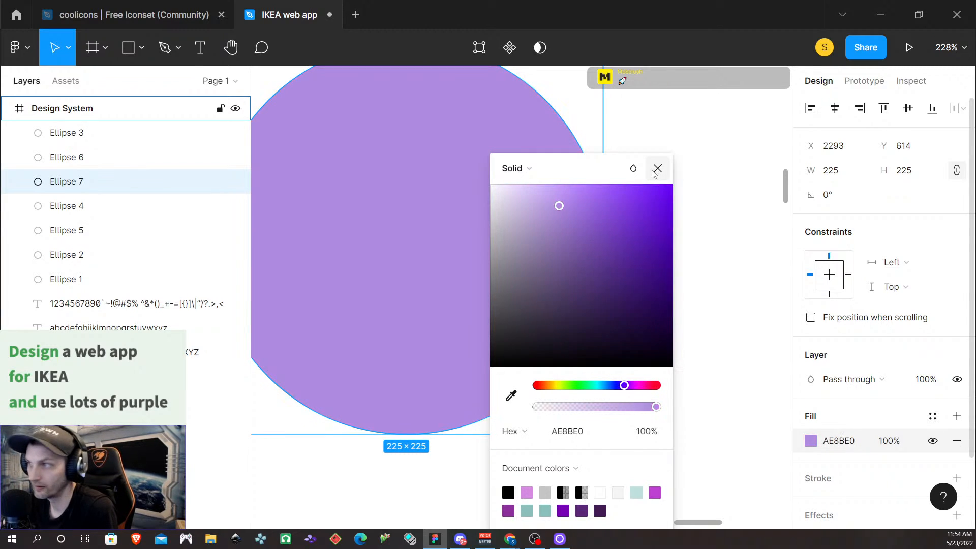
pyautogui.hotkey('ctrl', 'z')
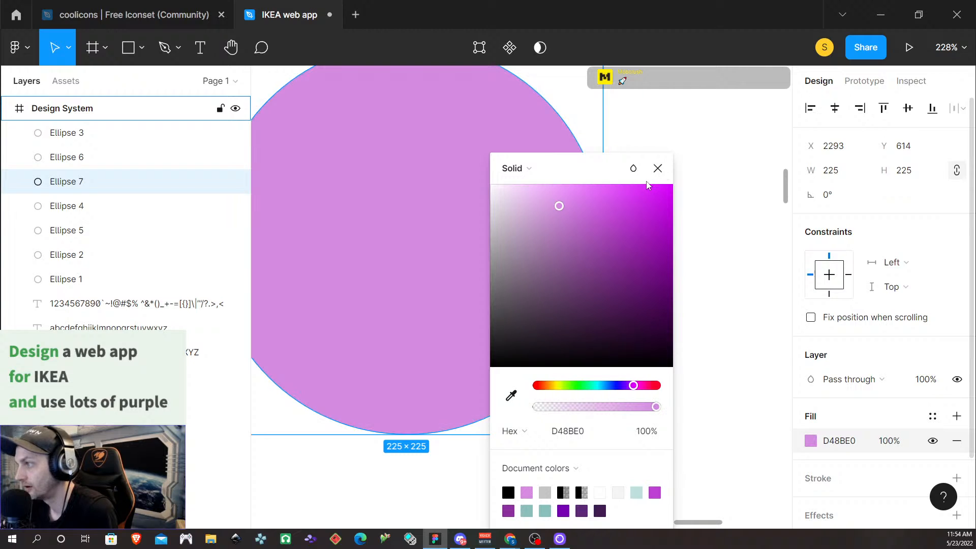
pyautogui.hotkey('ctrl', 'z')
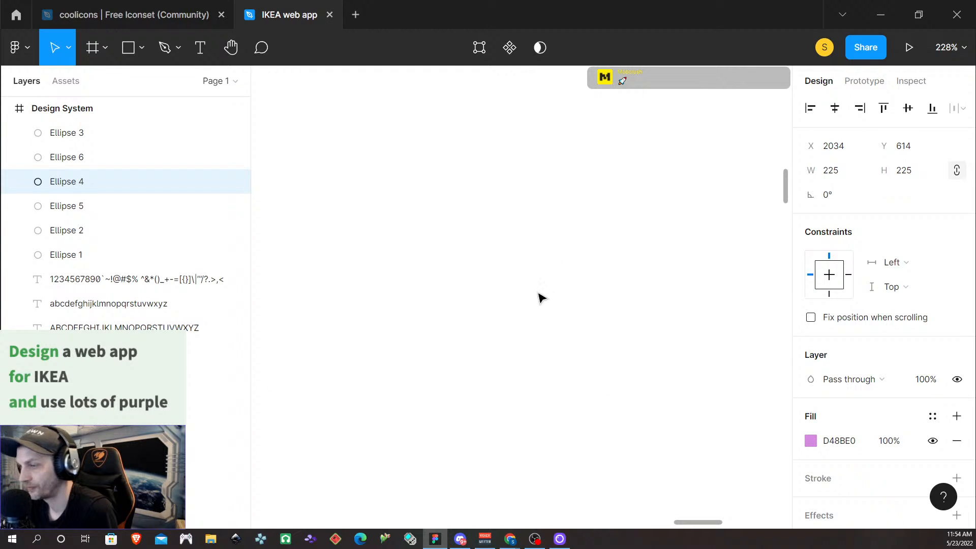
# Step: Duplicate the lightest circle again to X 2293 and fill the copy with the pale purple DDC5E1
pyautogui.scroll(-5, 559, 344)
pyautogui.keyDown('alt'); pyautogui.moveTo(442, 338); pyautogui.dragTo(538, 338); pyautogui.keyUp('alt')
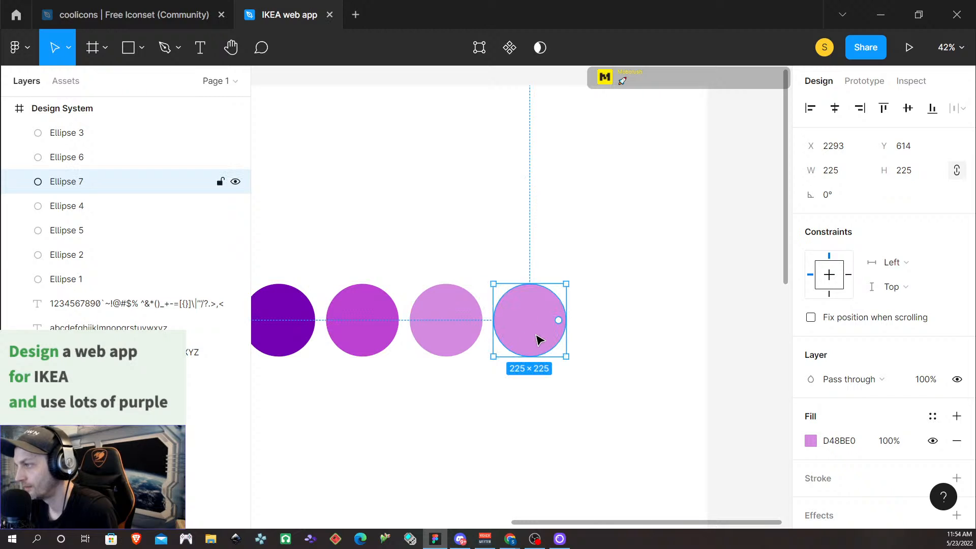
pyautogui.scroll(10, 538, 338)
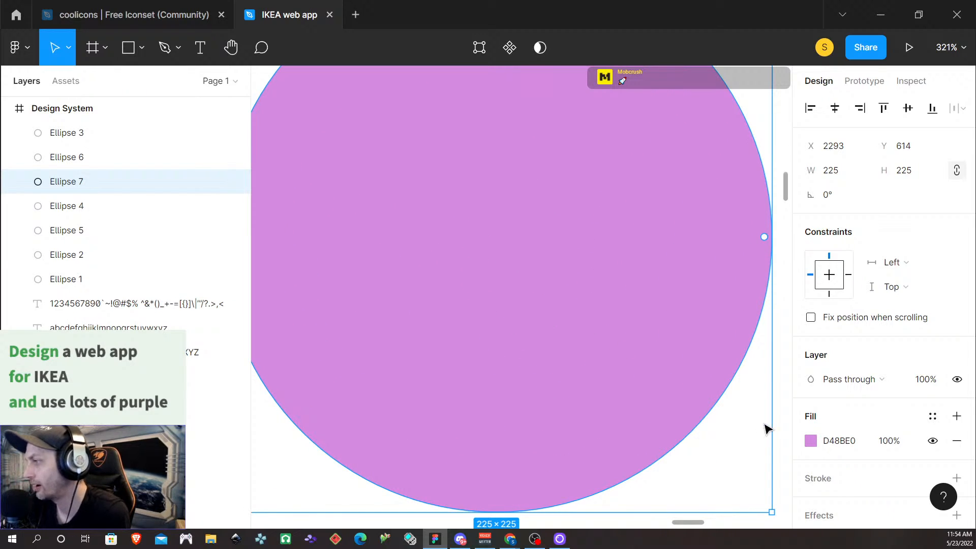
pyautogui.click(811, 441)
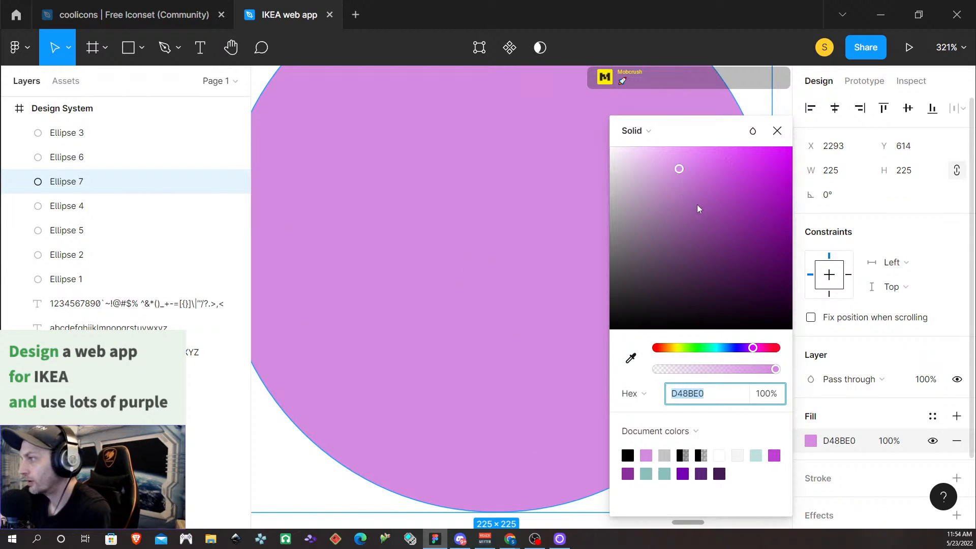
pyautogui.moveTo(679, 169); pyautogui.dragTo(633, 172)
pyautogui.click(778, 133)
# Step: Examine the new pale purple circle alongside the rest of the row at different scales and deselect it
pyautogui.scroll(-3, 437, 352)
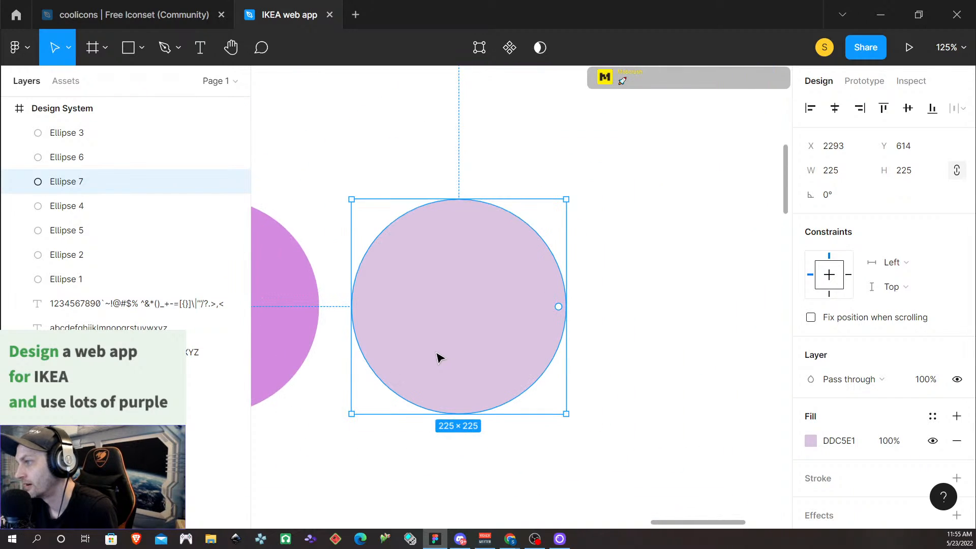
pyautogui.scroll(-5, 439, 361)
pyautogui.scroll(5, 457, 432)
pyautogui.scroll(-5, 445, 450)
pyautogui.scroll(4, 448, 448)
pyautogui.scroll(-1, 451, 448)
pyautogui.scroll(-1, 451, 448)
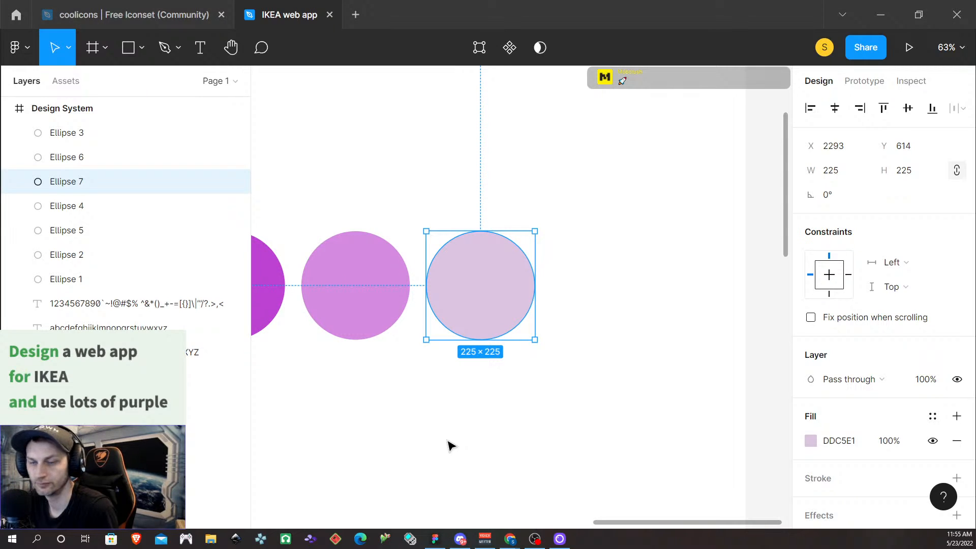
pyautogui.scroll(1, 458, 432)
pyautogui.scroll(-3, 458, 432)
pyautogui.scroll(1, 460, 433)
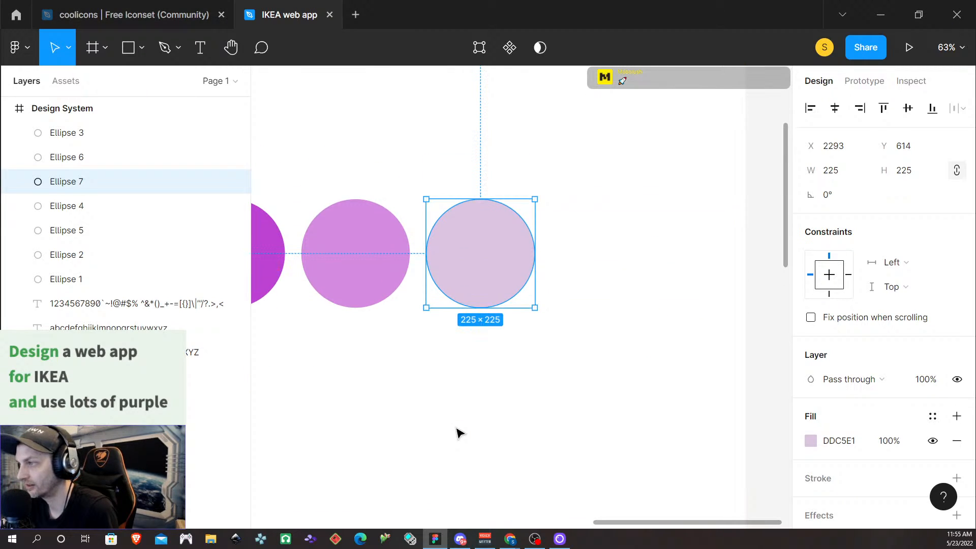
pyautogui.hscroll(-5, 458, 432)
pyautogui.scroll(-3, 458, 432)
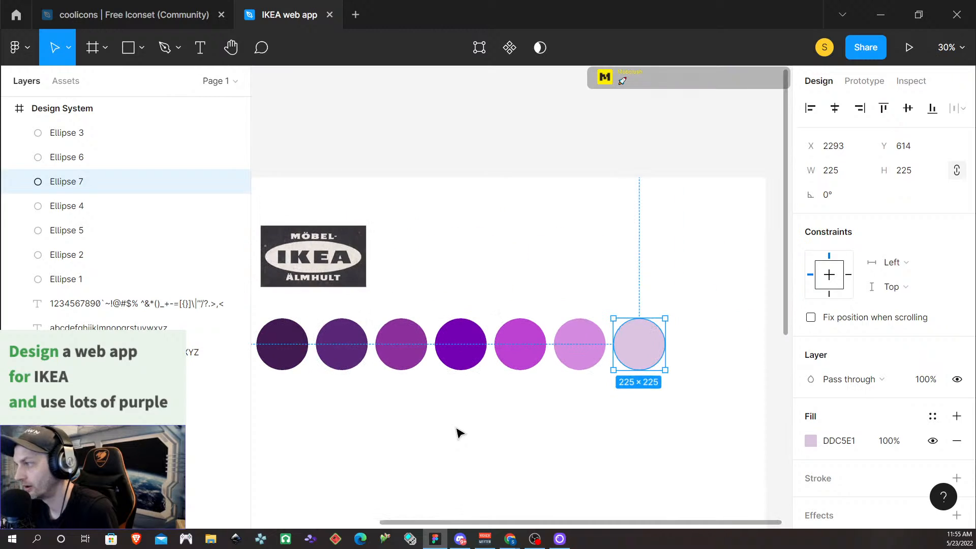
pyautogui.click(513, 428)
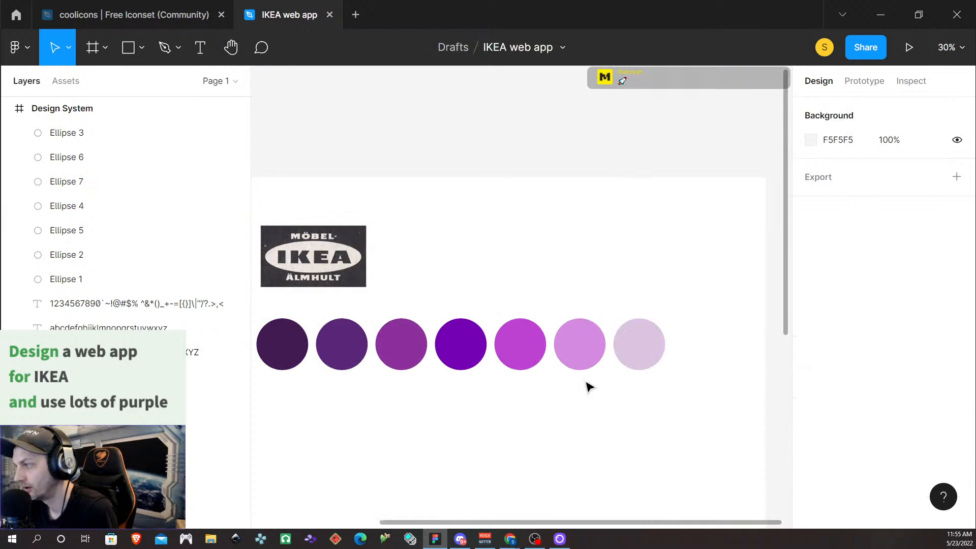
# Step: Duplicate the pale purple circle to X 2552 and fill the copy with the near-white purple F7F0F8
pyautogui.click(641, 356)
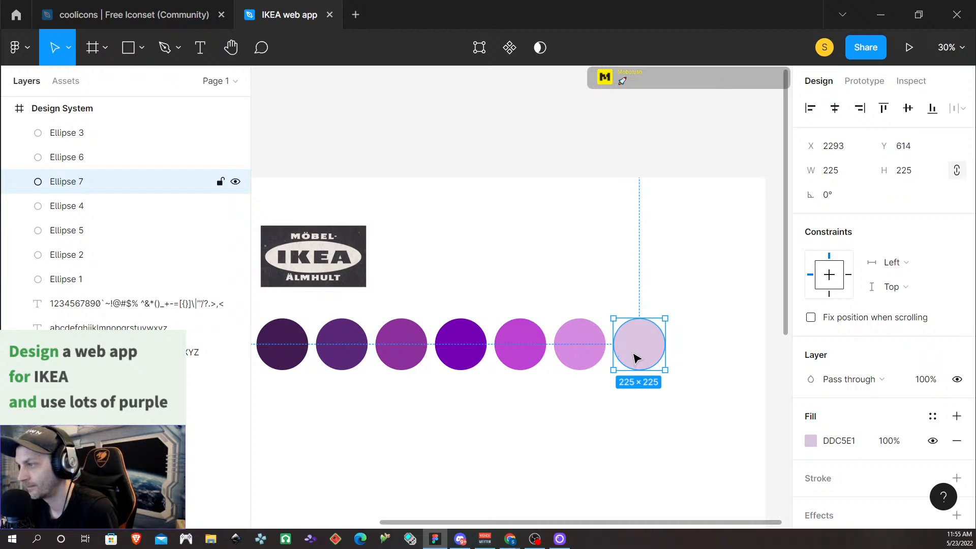
pyautogui.moveTo(635, 358); pyautogui.dragTo(693, 359)
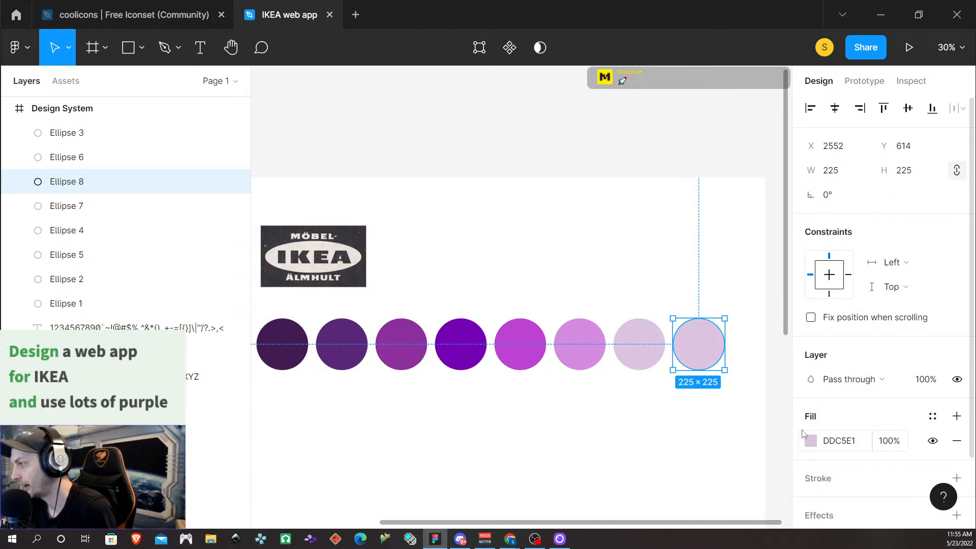
pyautogui.scroll(3, 723, 360)
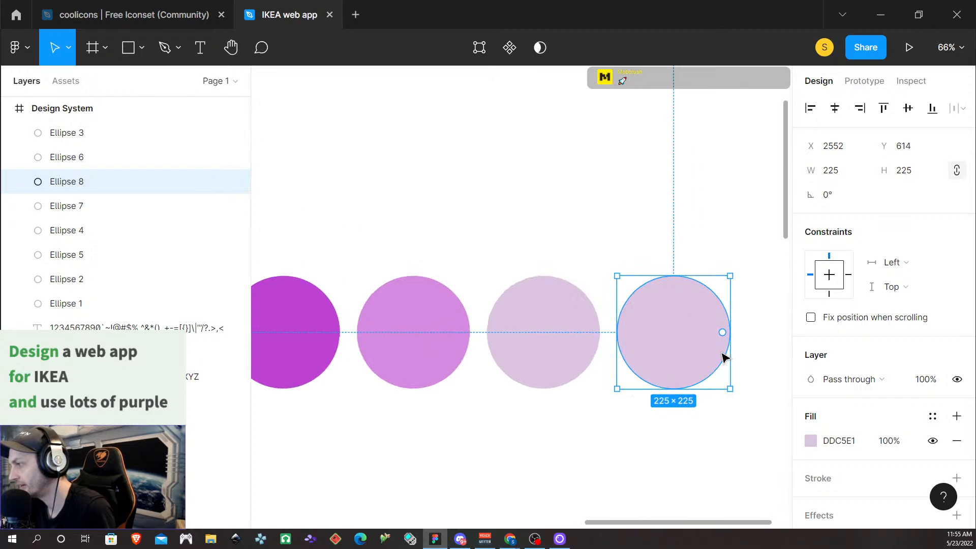
pyautogui.scroll(4, 722, 360)
pyautogui.click(811, 442)
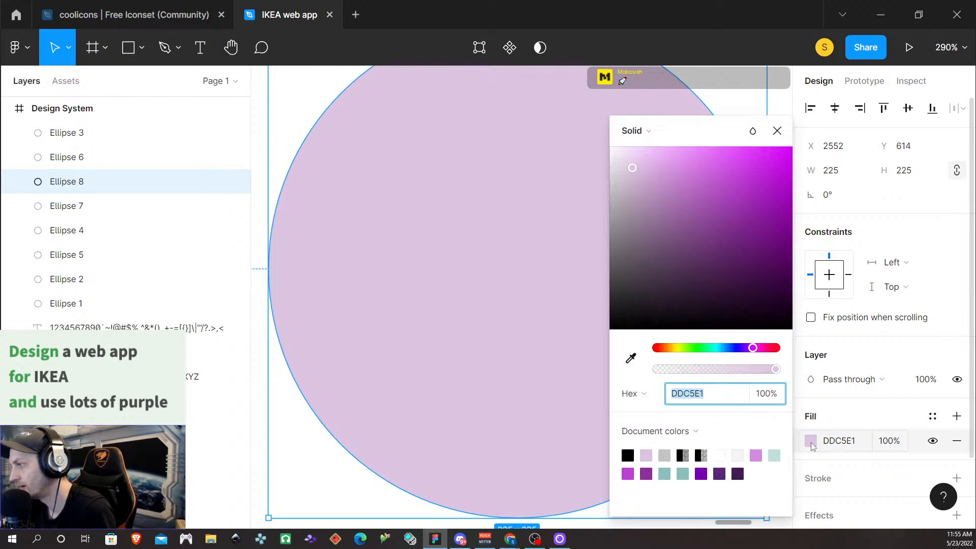
pyautogui.moveTo(632, 169); pyautogui.dragTo(617, 156)
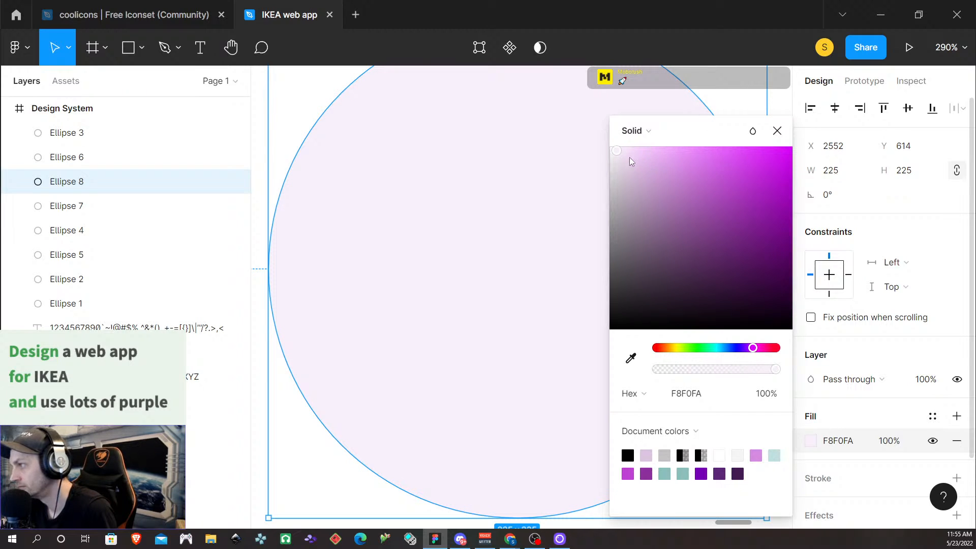
pyautogui.moveTo(616, 151); pyautogui.dragTo(616, 157)
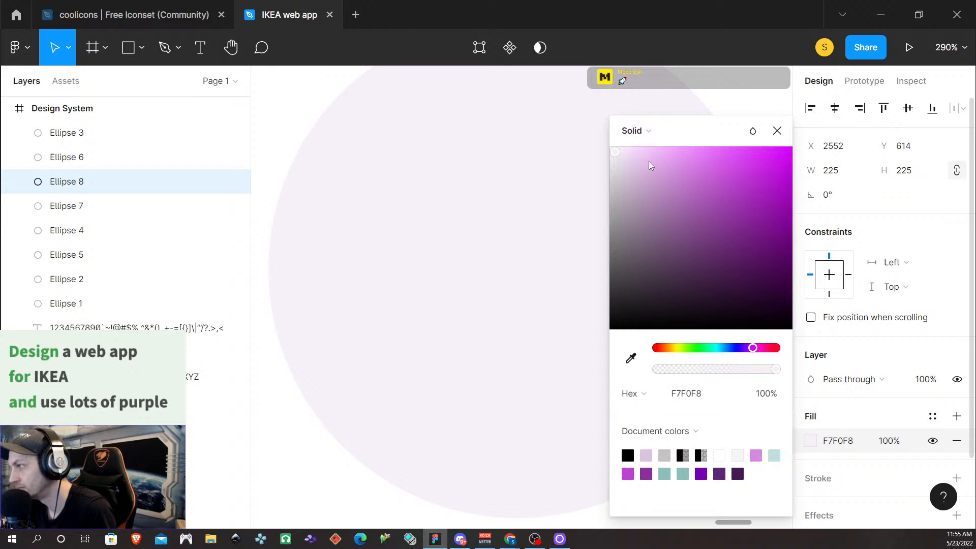
pyautogui.click(777, 132)
# Step: Lighten the fill of the second-lightest circle in the purple row to EADAED and deselect it
pyautogui.scroll(-4, 501, 356)
pyautogui.scroll(-5, 501, 360)
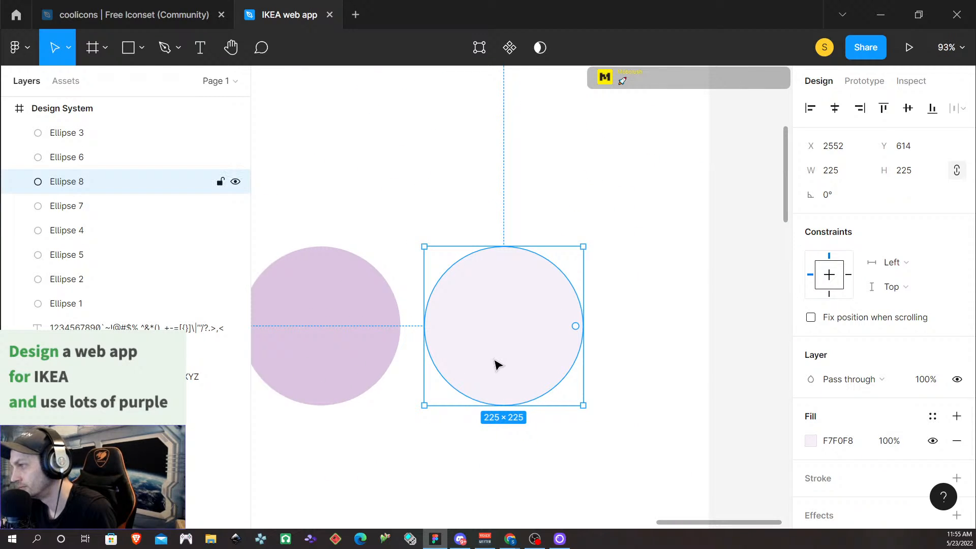
pyautogui.click(403, 359)
pyautogui.doubleClick(402, 360)
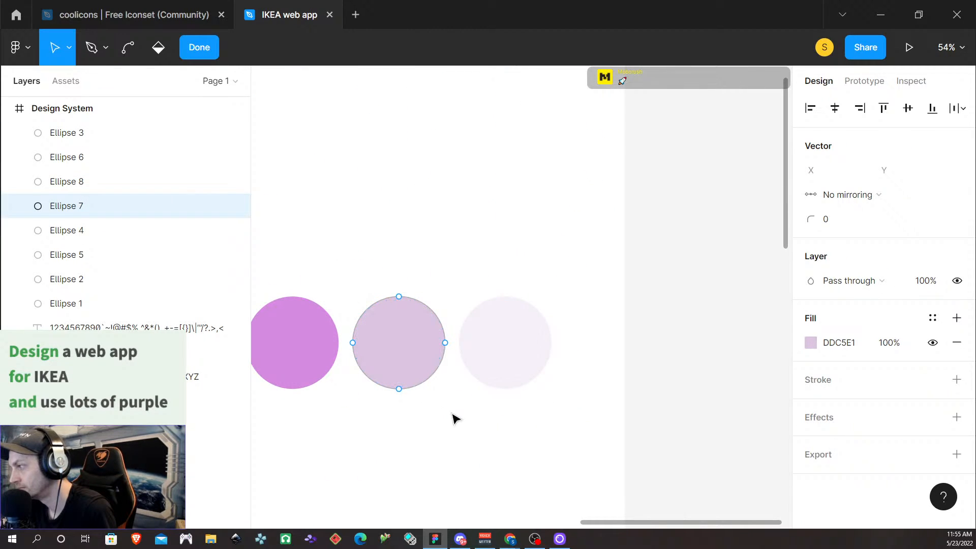
pyautogui.press('Escape')
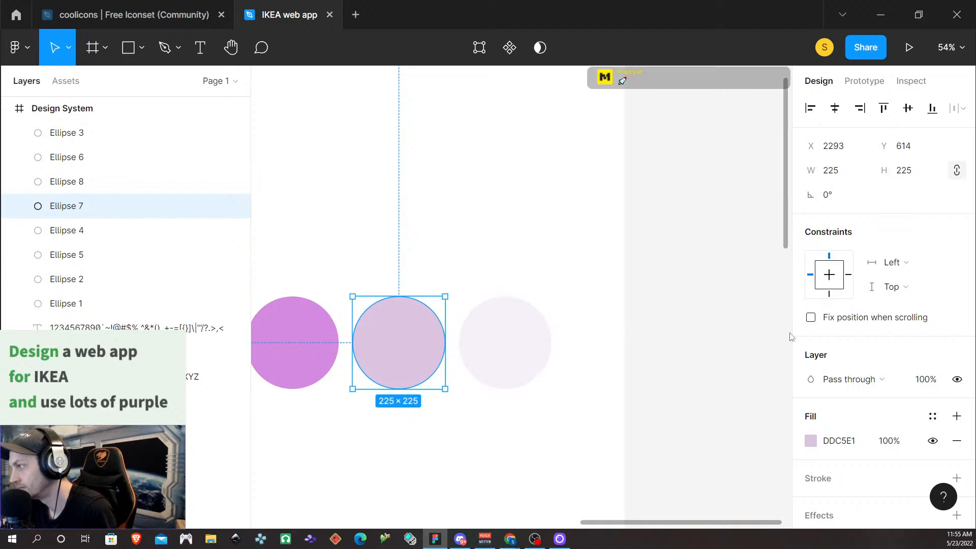
pyautogui.click(811, 441)
pyautogui.moveTo(631, 168); pyautogui.dragTo(618, 175)
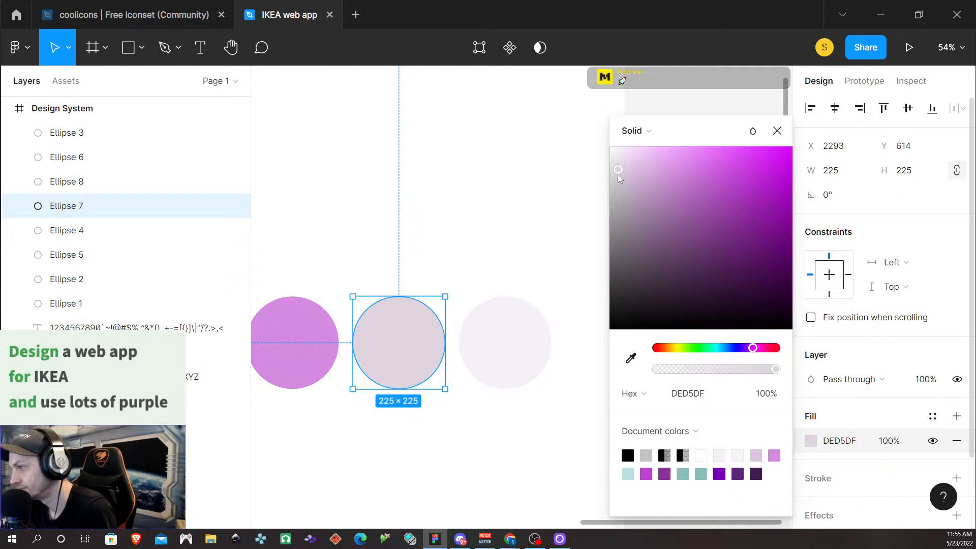
pyautogui.moveTo(621, 167); pyautogui.dragTo(625, 169)
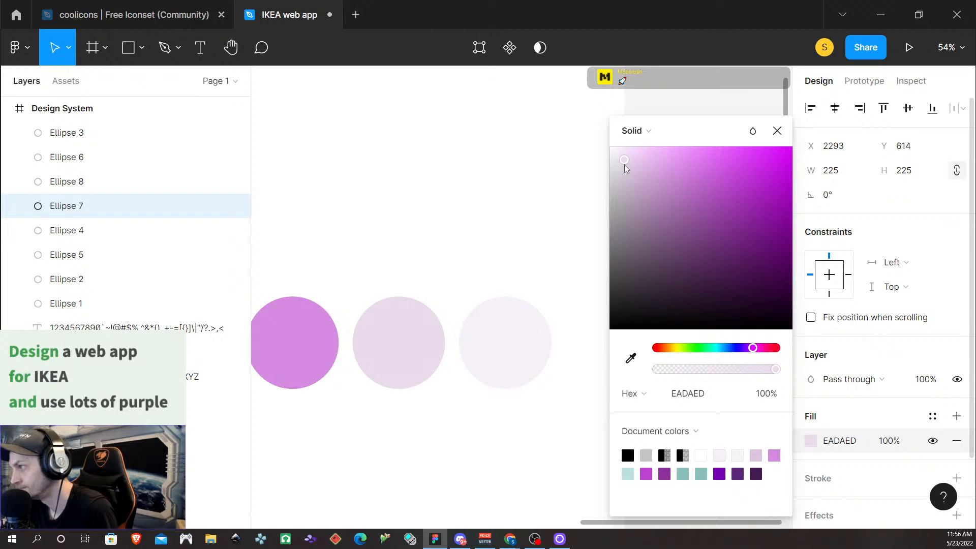
pyautogui.click(771, 135)
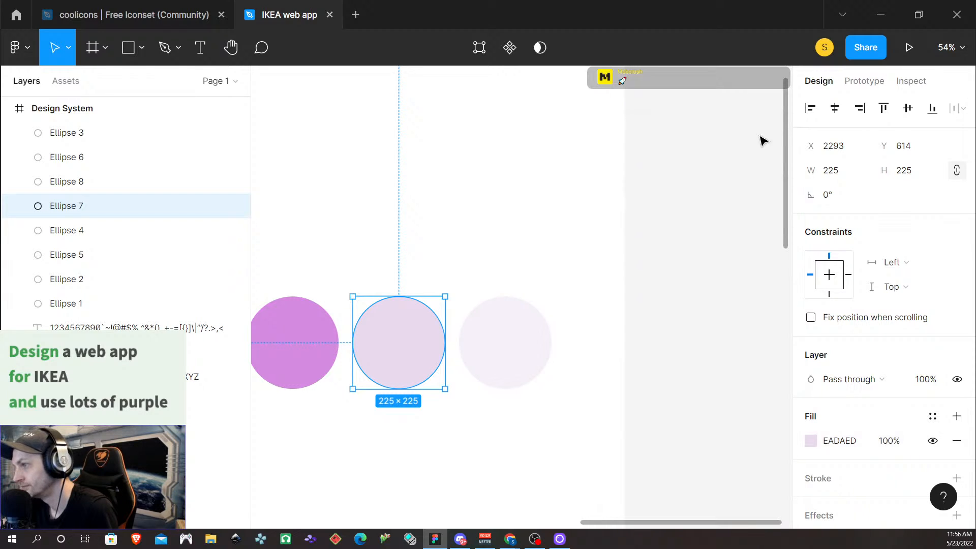
pyautogui.scroll(-5, 460, 437)
pyautogui.click(441, 460)
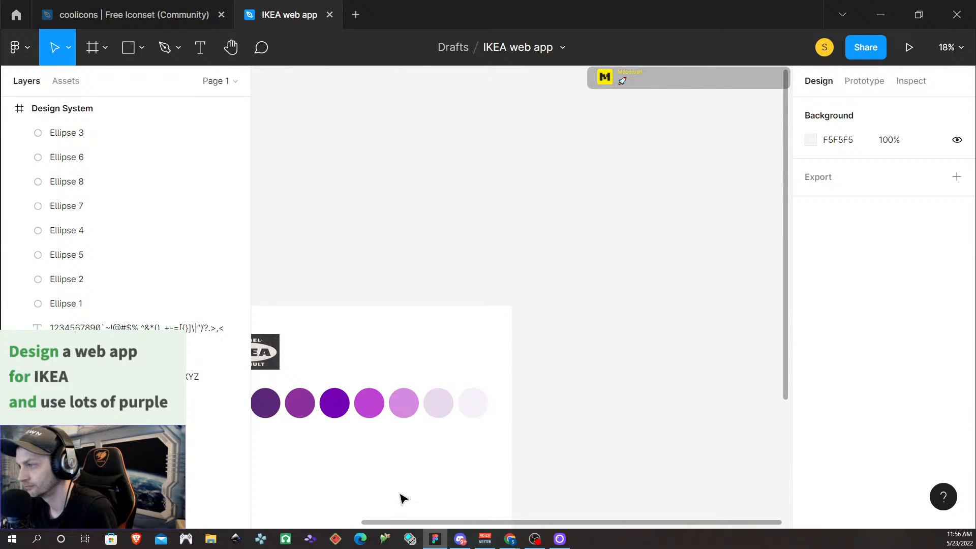
# Step: Select the darkest purple circle at the start of the row below the IKEA logo
pyautogui.scroll(4, 400, 498)
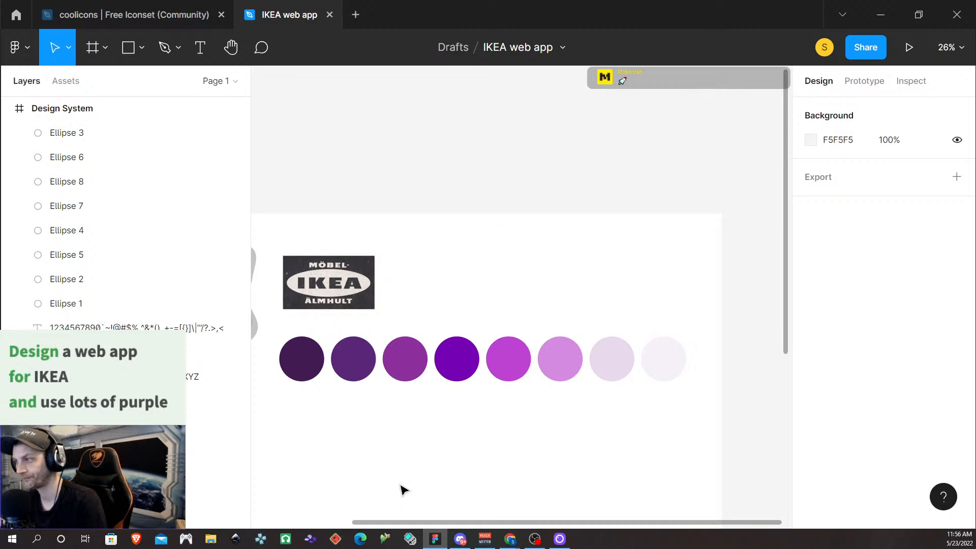
pyautogui.hscroll(-2, 403, 489)
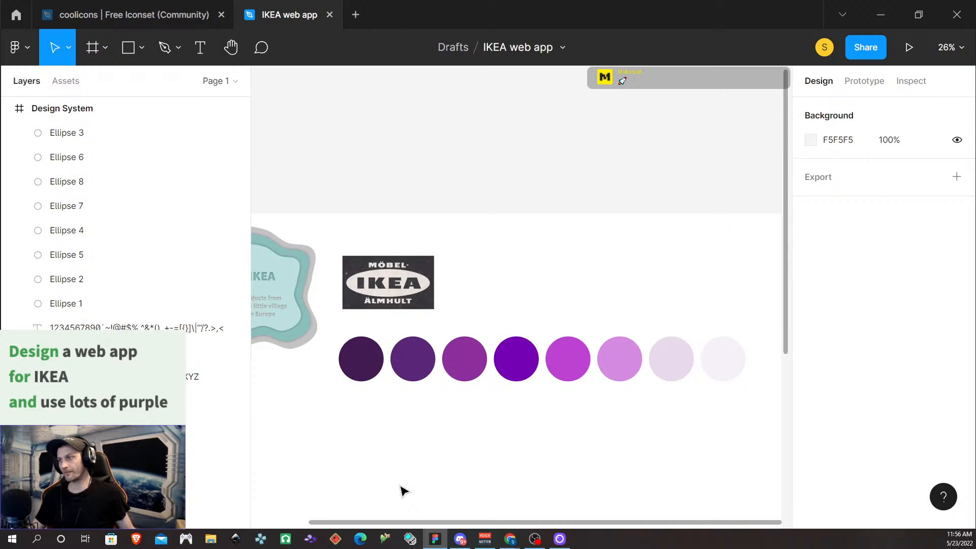
pyautogui.click(361, 375)
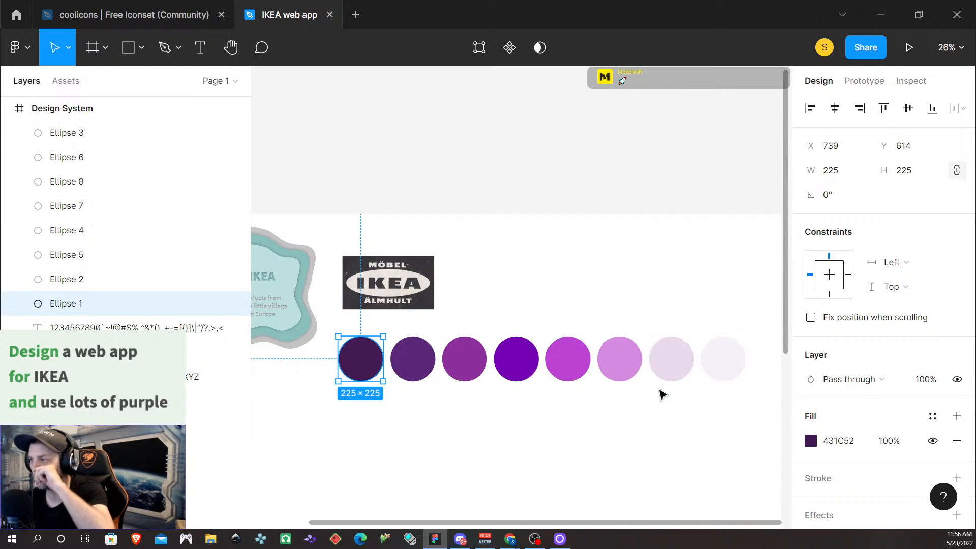
# Step: Create a text box about 230 × 65 below the first colour circle containing the placeholder 555555
pyautogui.click(200, 47)
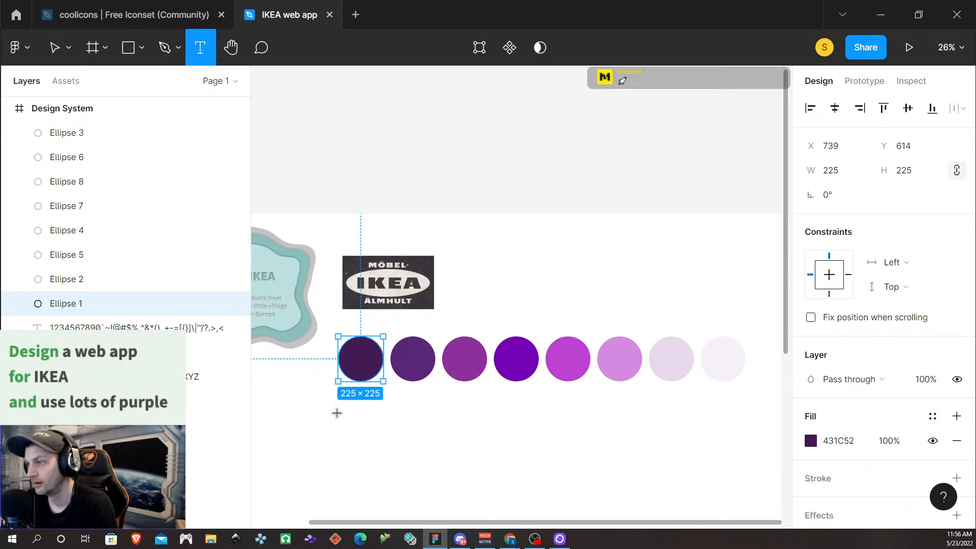
pyautogui.moveTo(342, 413); pyautogui.dragTo(384, 426)
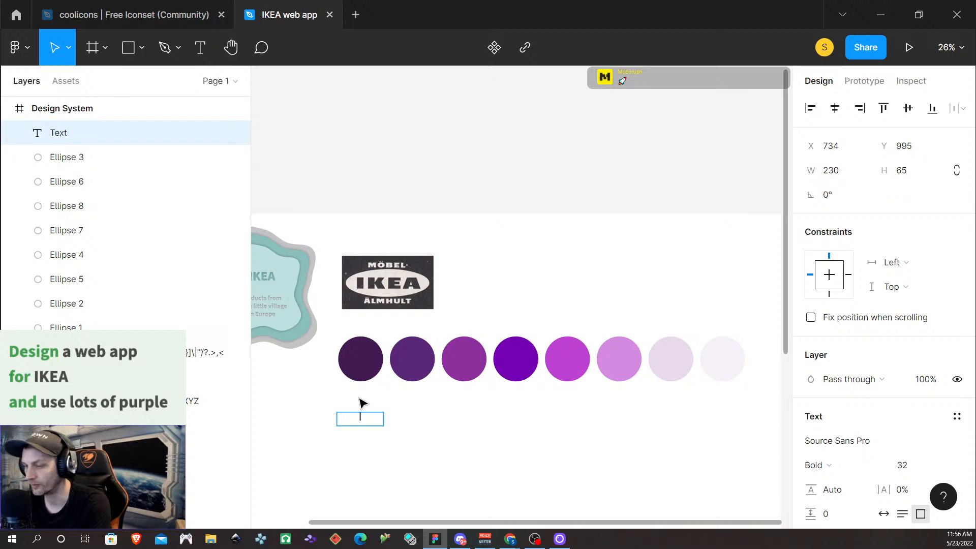
pyautogui.write('555555')
pyautogui.press('Return')
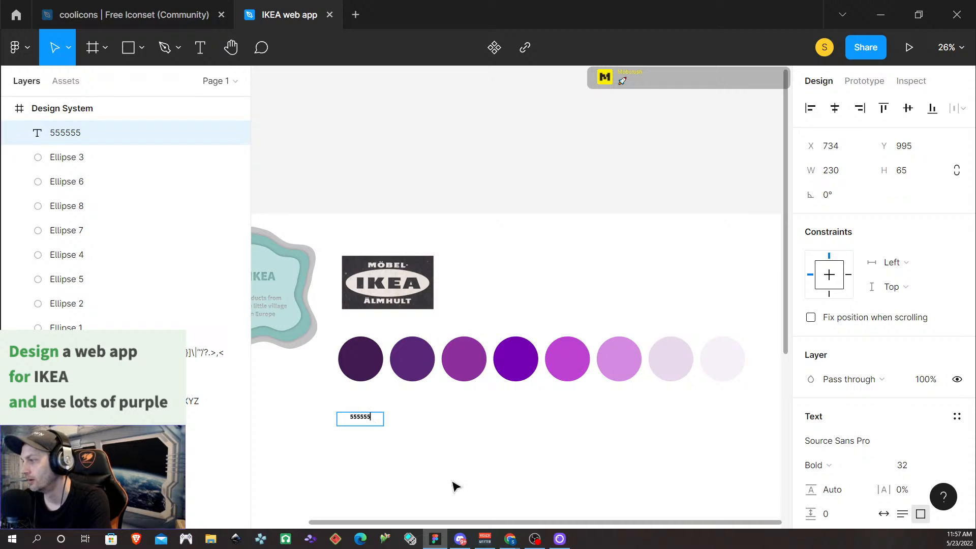
# Step: Set the font size of the 555555 placeholder text to 48
pyautogui.scroll(-3, 875, 465)
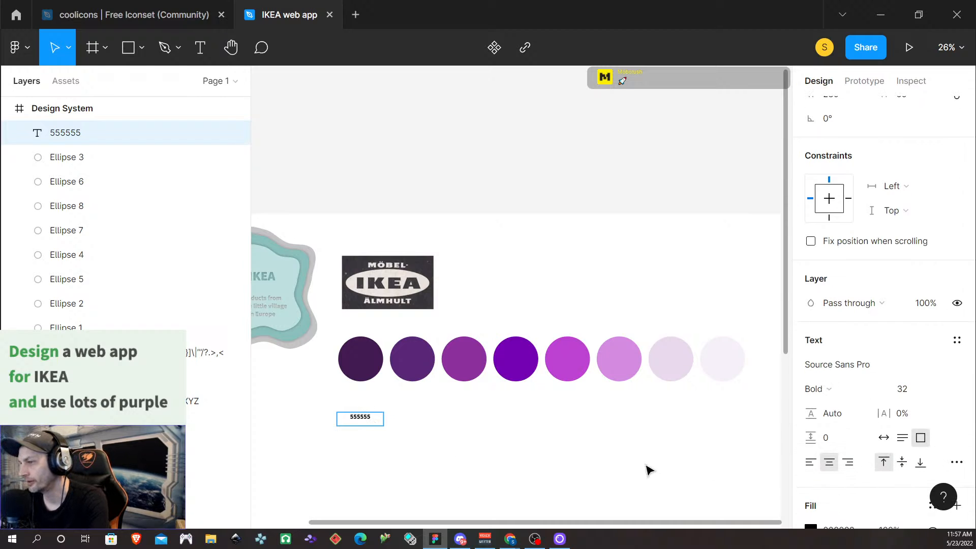
pyautogui.doubleClick(362, 419)
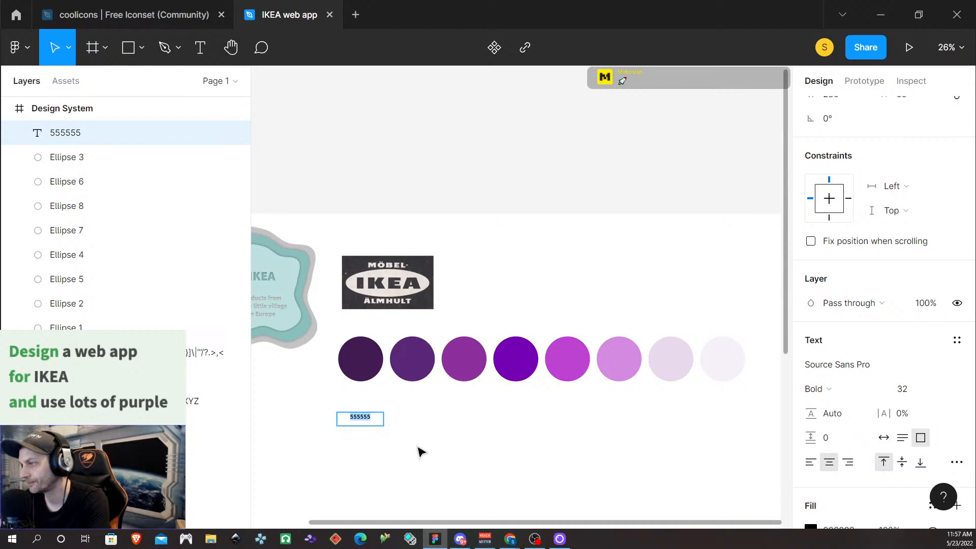
pyautogui.hscroll(2, 422, 453)
pyautogui.hscroll(-5, 422, 453)
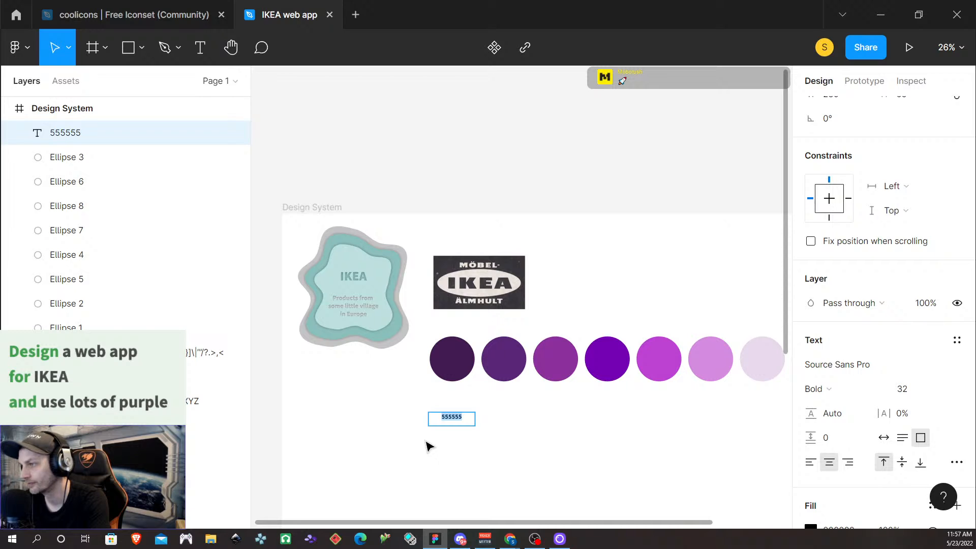
pyautogui.click(912, 396)
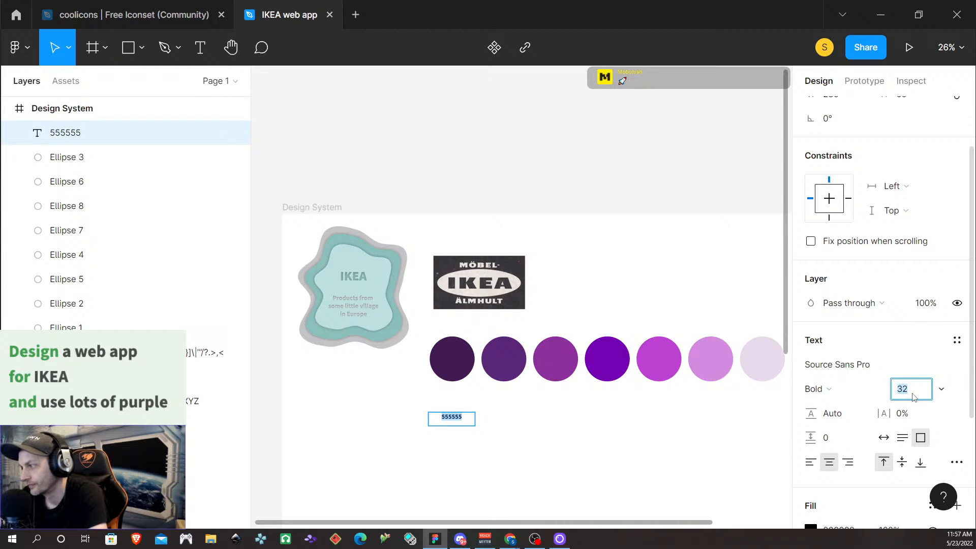
pyautogui.write('48')
pyautogui.press('Return')
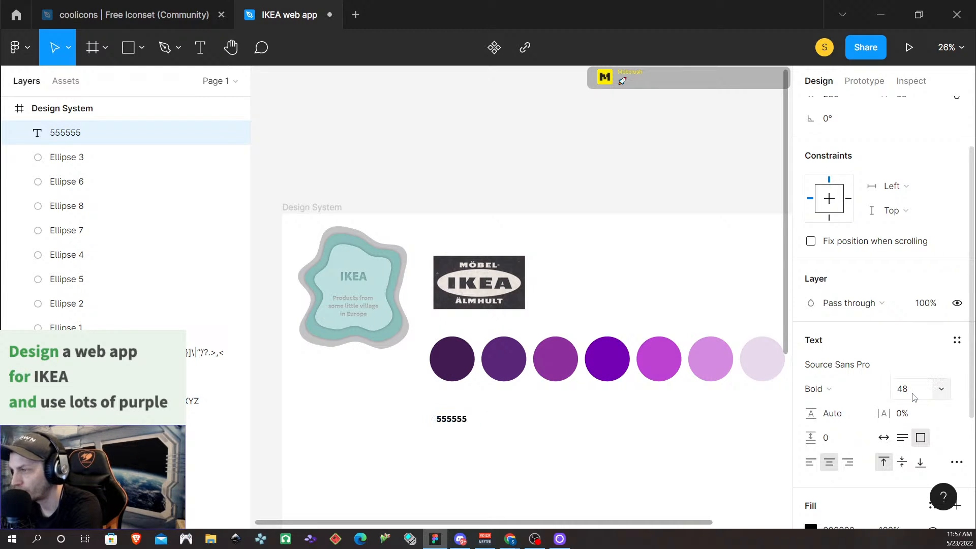
# Step: Add a # in front of the 555555 placeholder text
pyautogui.doubleClick(442, 415)
pyautogui.click(438, 419)
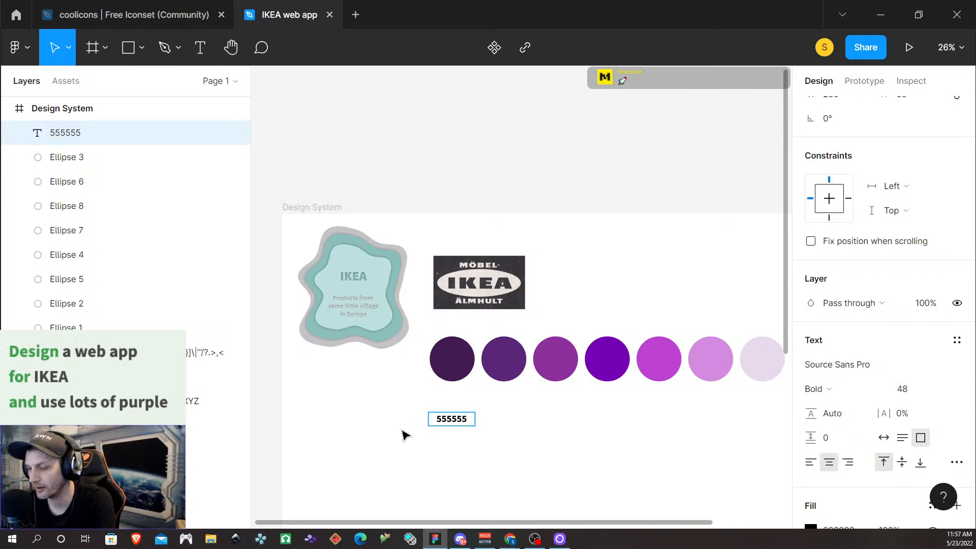
pyautogui.write('#')
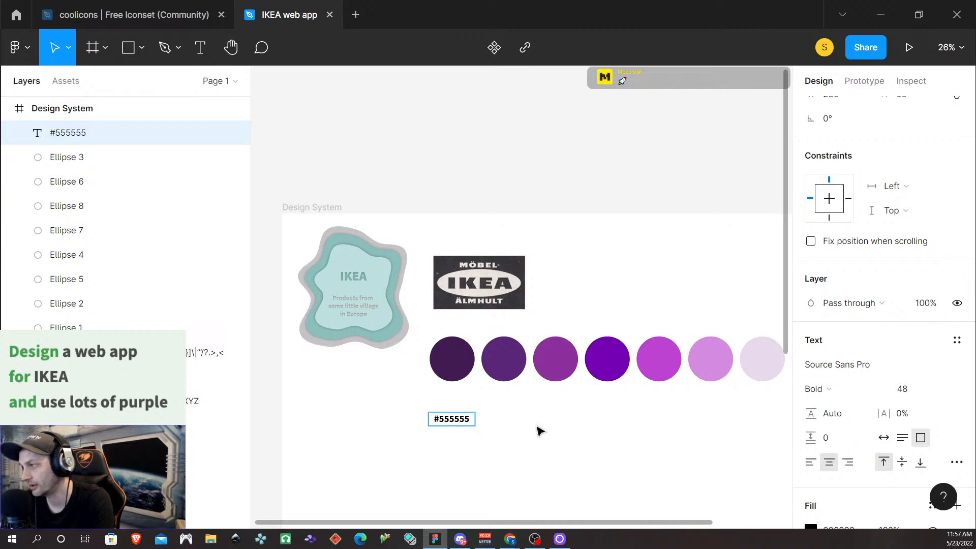
# Step: Replace the placeholder text with the first circle's fill hex code, written as #431C52
pyautogui.click(449, 369)
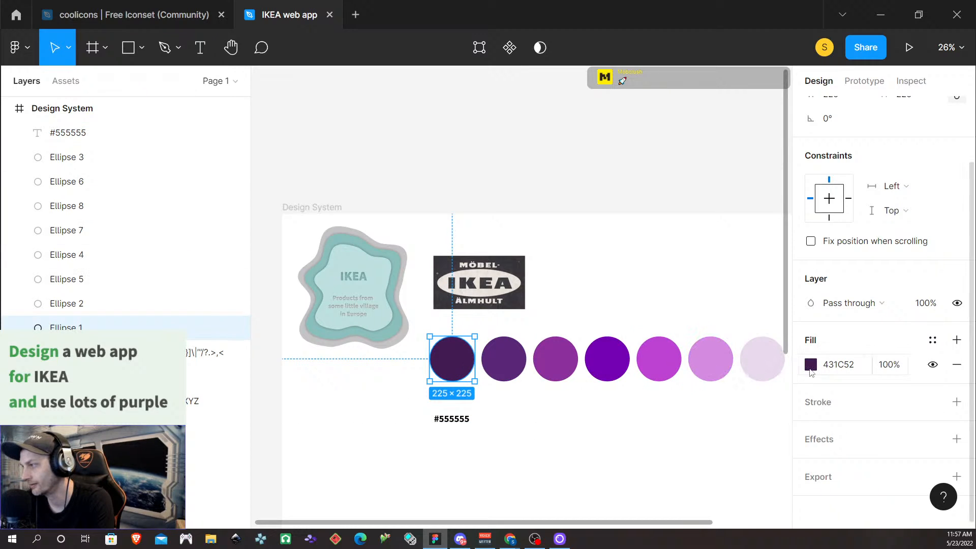
pyautogui.click(838, 364)
pyautogui.hotkey('ctrl', 'c')
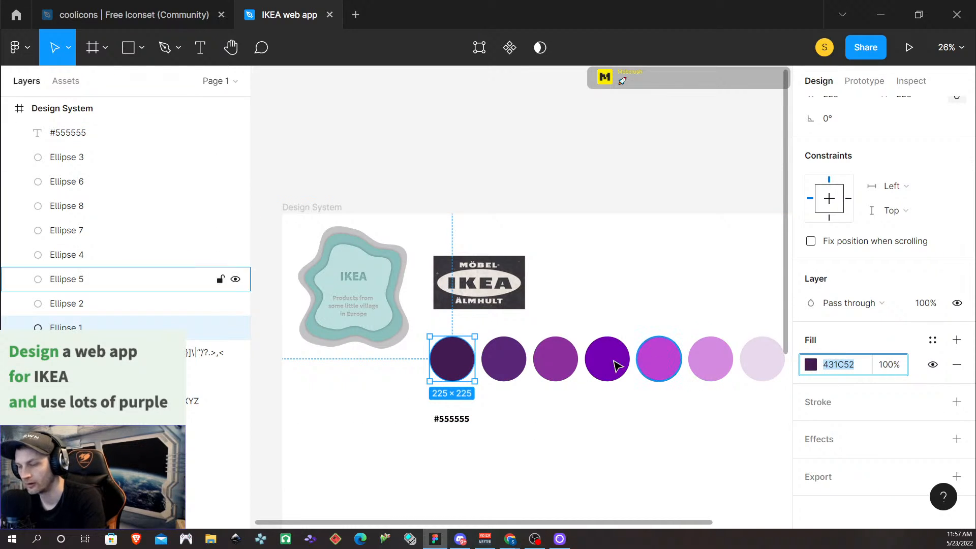
pyautogui.click(462, 420)
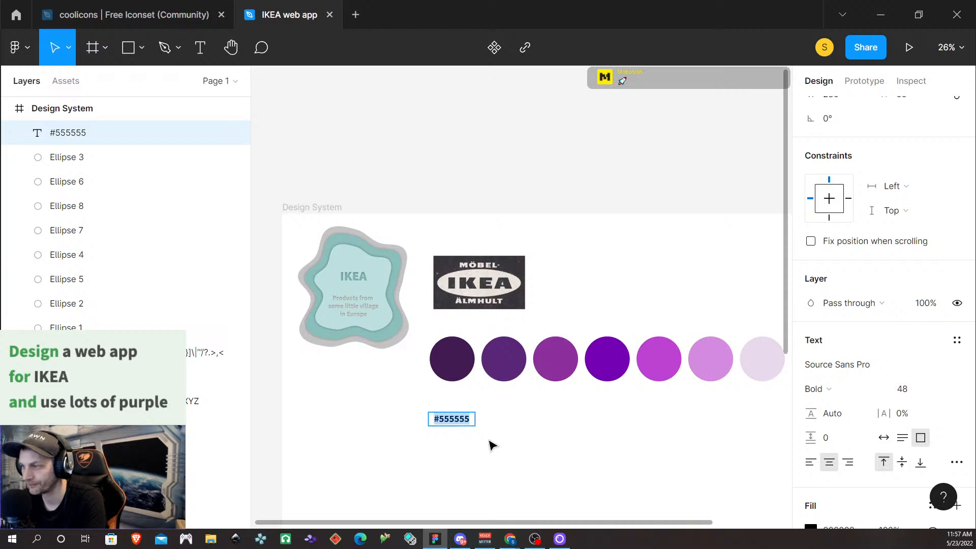
pyautogui.hotkey('ctrl', 'v')
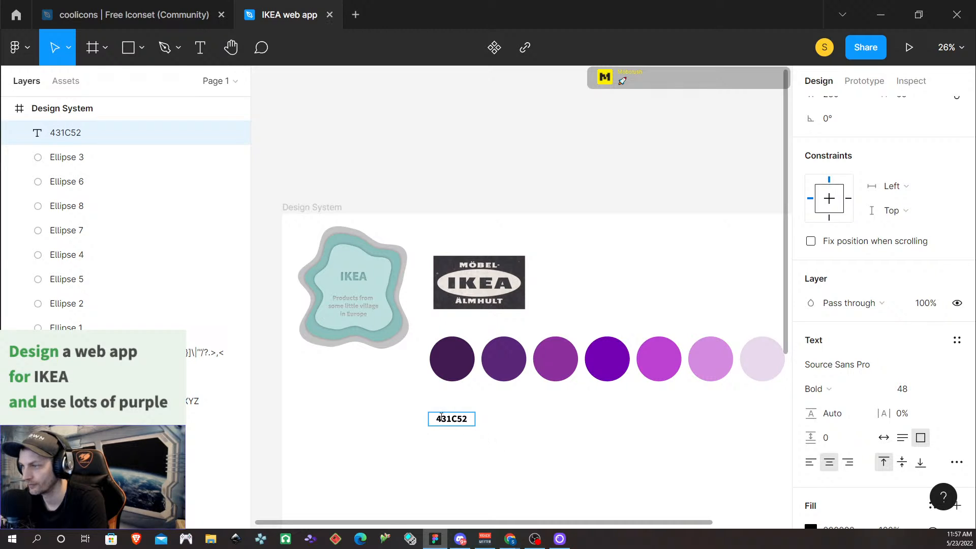
pyautogui.write('#')
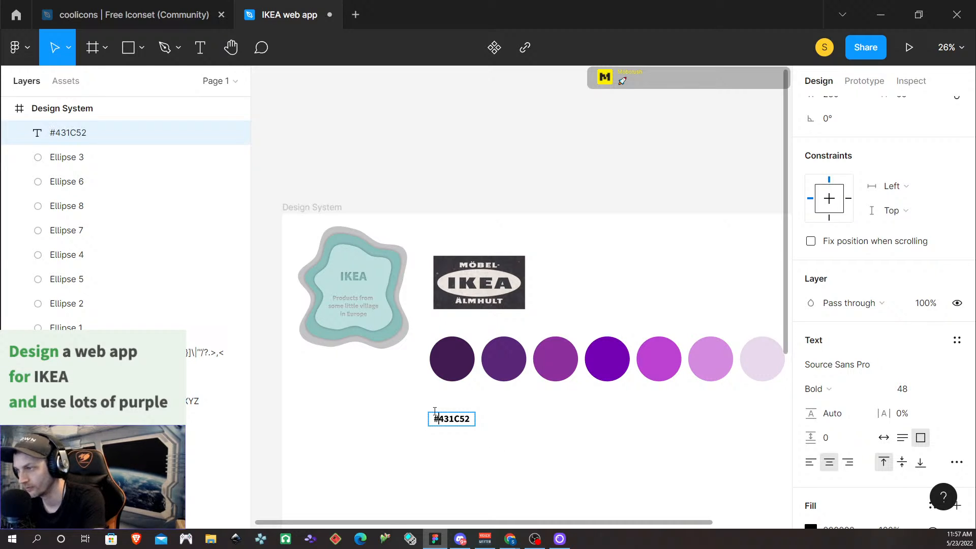
pyautogui.press('Escape')
# Step: Position the #431C52 label directly beneath the first circle and place a copy of it beneath the second circle
pyautogui.moveTo(451, 428); pyautogui.dragTo(508, 390)
pyautogui.click(503, 404)
pyautogui.click(457, 394)
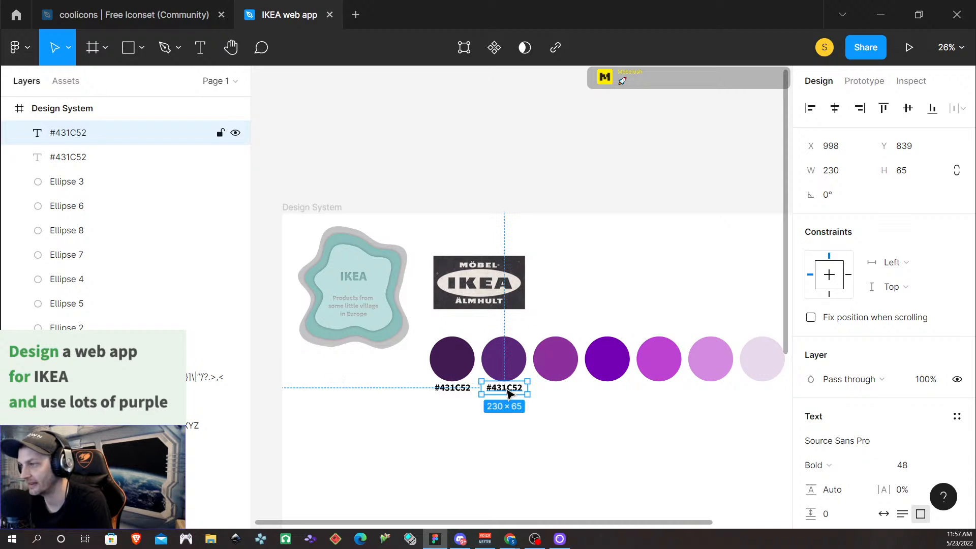
# Step: Center-align the text of the label beneath the first circle
pyautogui.click(450, 388)
pyautogui.scroll(-3, 852, 490)
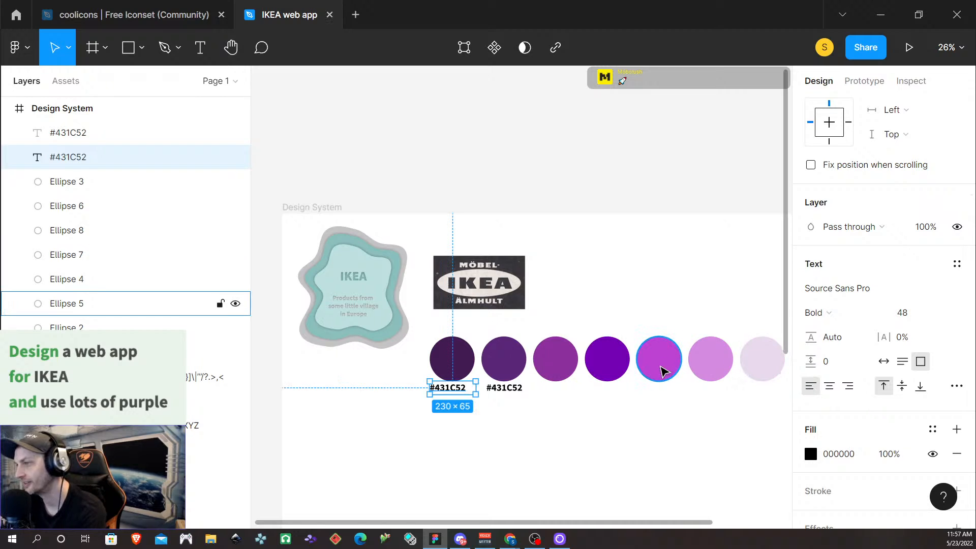
pyautogui.click(831, 393)
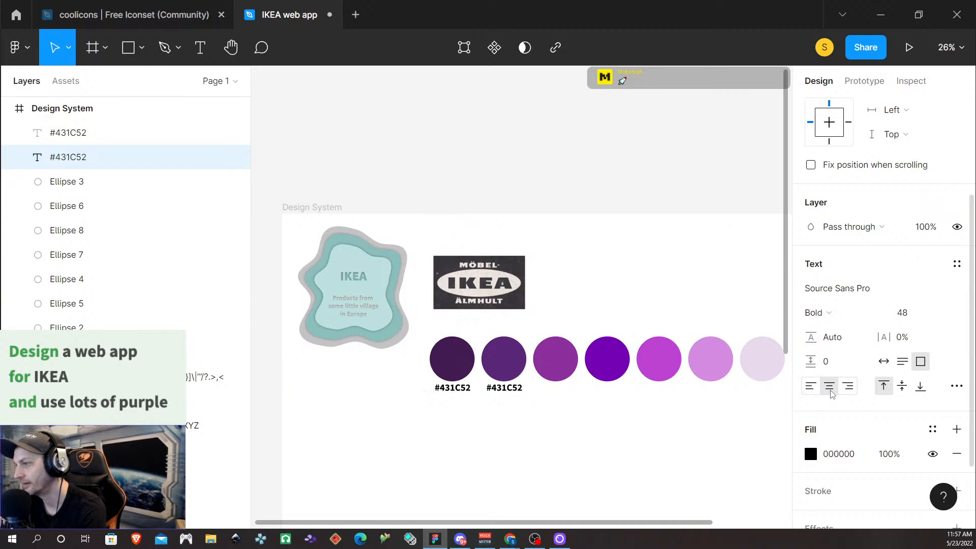
# Step: Change the label beneath the second circle to that circle's fill hex code, #5A2776
pyautogui.click(499, 380)
pyautogui.click(849, 364)
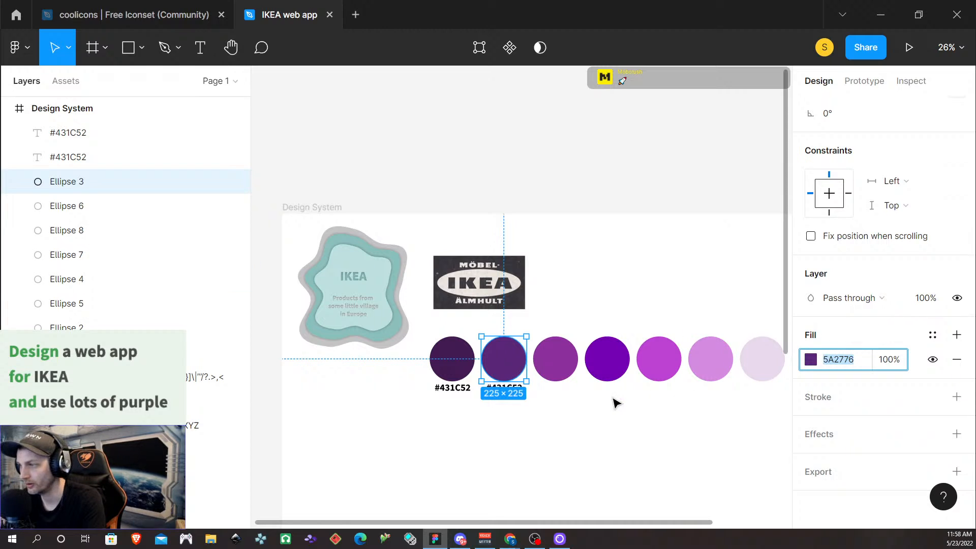
pyautogui.click(541, 395)
pyautogui.doubleClick(512, 389)
pyautogui.doubleClick(512, 389)
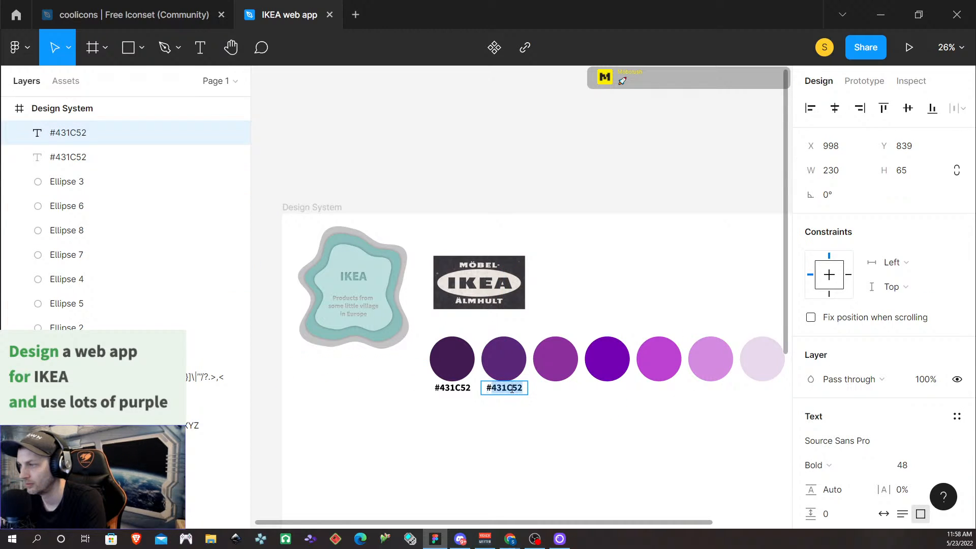
pyautogui.doubleClick(512, 388)
pyautogui.write('5A2776')
pyautogui.press('Escape')
pyautogui.click(544, 410)
# Step: Duplicate the #5A2776 label beneath the third circle and change the copy to that circle's fill hex code, #8C319C
pyautogui.click(506, 392)
pyautogui.moveTo(507, 394); pyautogui.dragTo(559, 394)
pyautogui.click(556, 361)
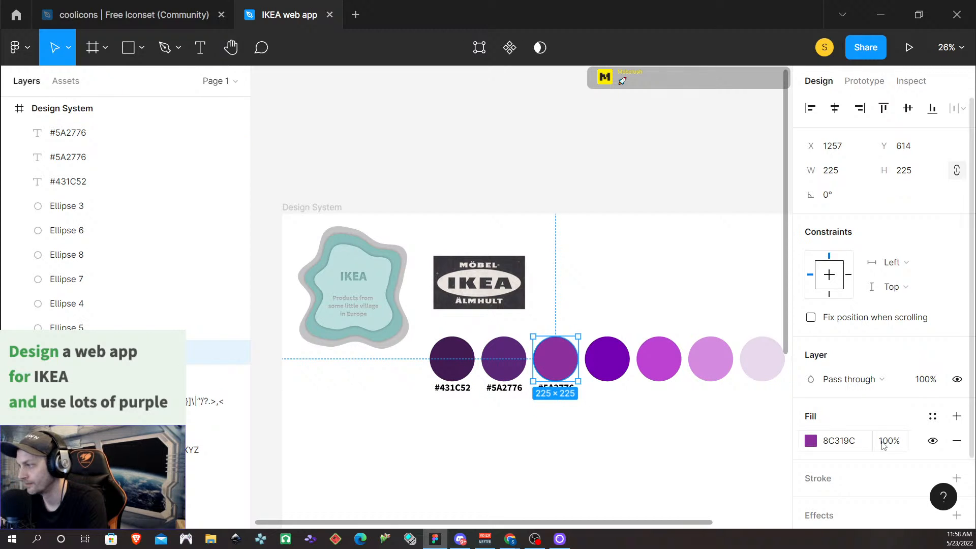
pyautogui.click(842, 442)
pyautogui.hotkey('ctrl', 'c')
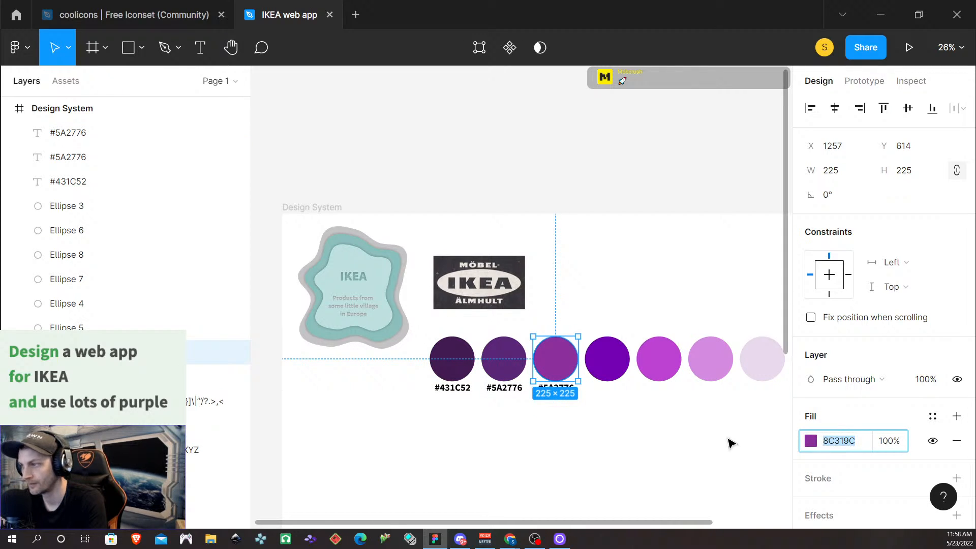
pyautogui.click(590, 419)
pyautogui.click(560, 394)
pyautogui.doubleClick(560, 388)
pyautogui.hotkey('ctrl', 'v')
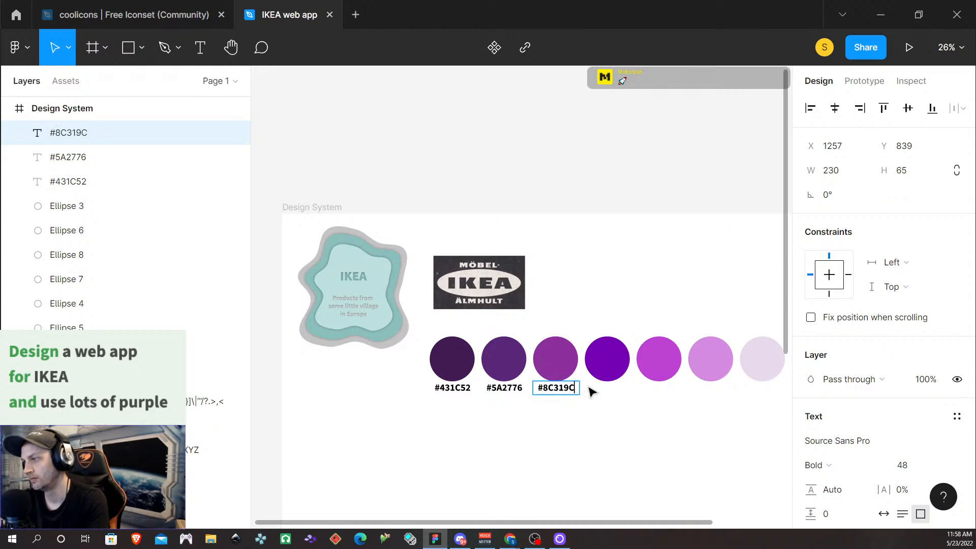
# Step: Duplicate the #8C319C label beneath the fourth circle and change the copy to that circle's fill hex code, #7500B4
pyautogui.click(617, 363)
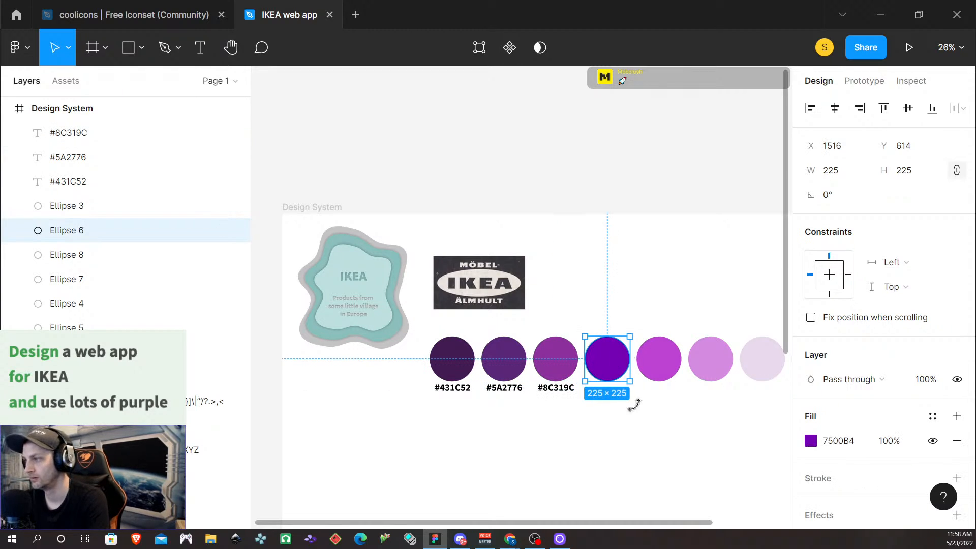
pyautogui.click(836, 441)
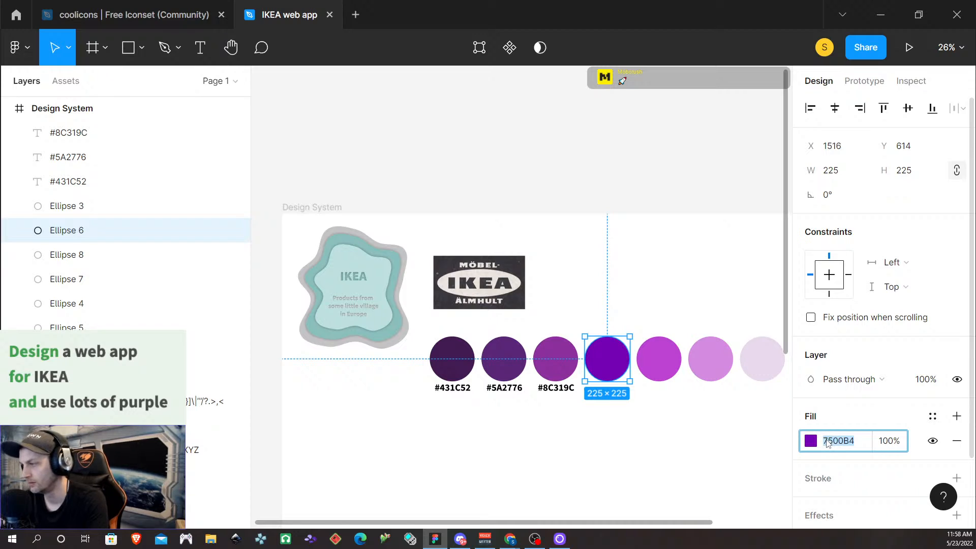
pyautogui.click(658, 440)
pyautogui.click(554, 390)
pyautogui.moveTo(555, 390); pyautogui.dragTo(606, 390)
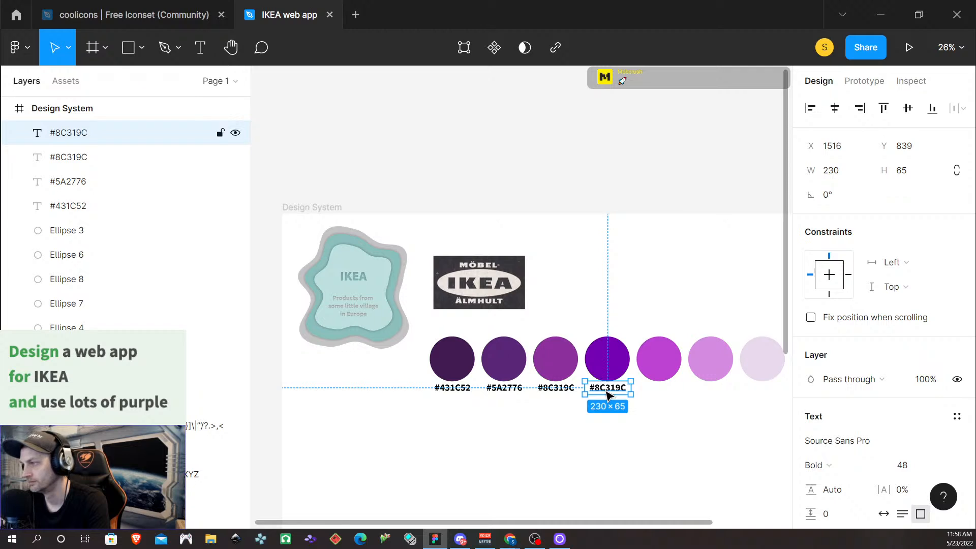
pyautogui.doubleClick(606, 390)
pyautogui.doubleClick(605, 390)
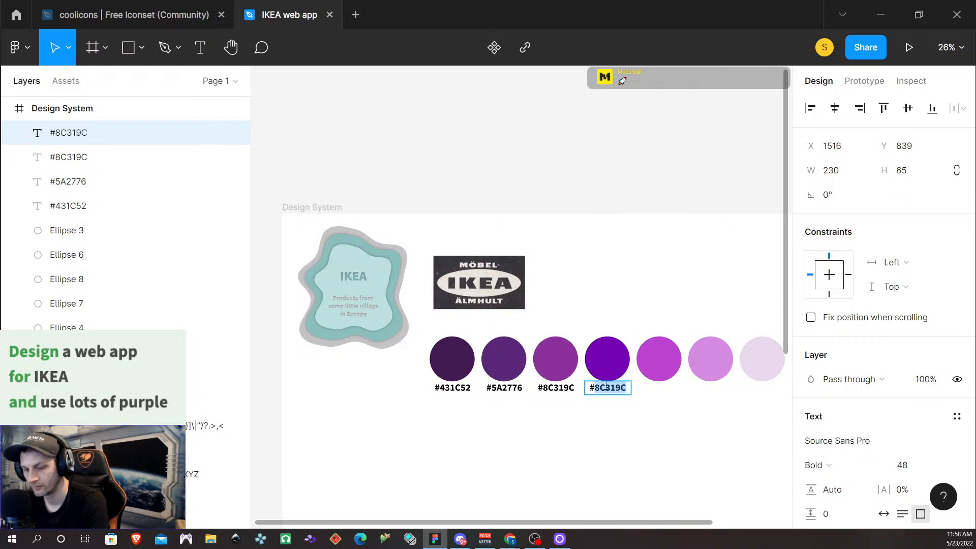
pyautogui.write('7500B4')
pyautogui.press('Escape')
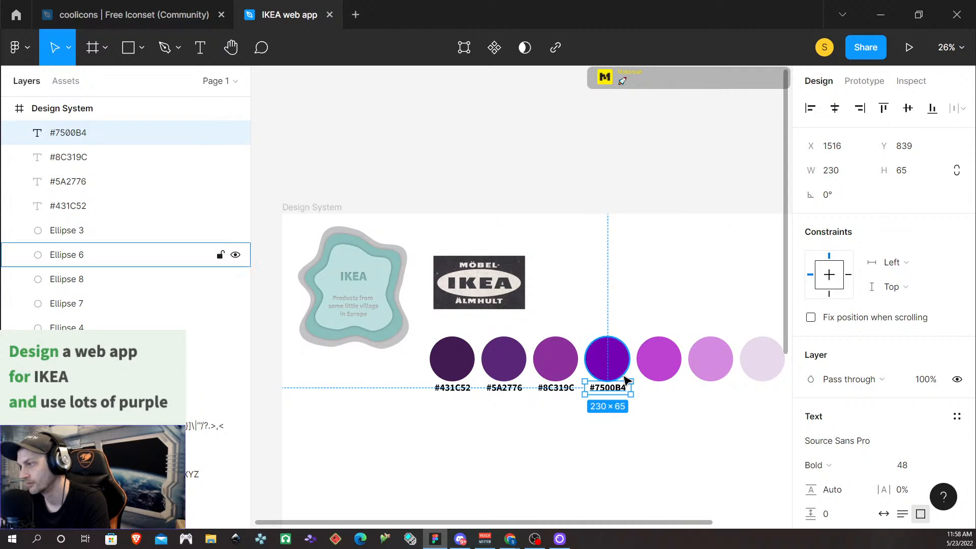
# Step: Duplicate the #7500B4 label beneath the fifth circle and change the copy to that circle's fill hex code, #BD42D2
pyautogui.click(668, 373)
pyautogui.click(830, 443)
pyautogui.hotkey('ctrl', 'c')
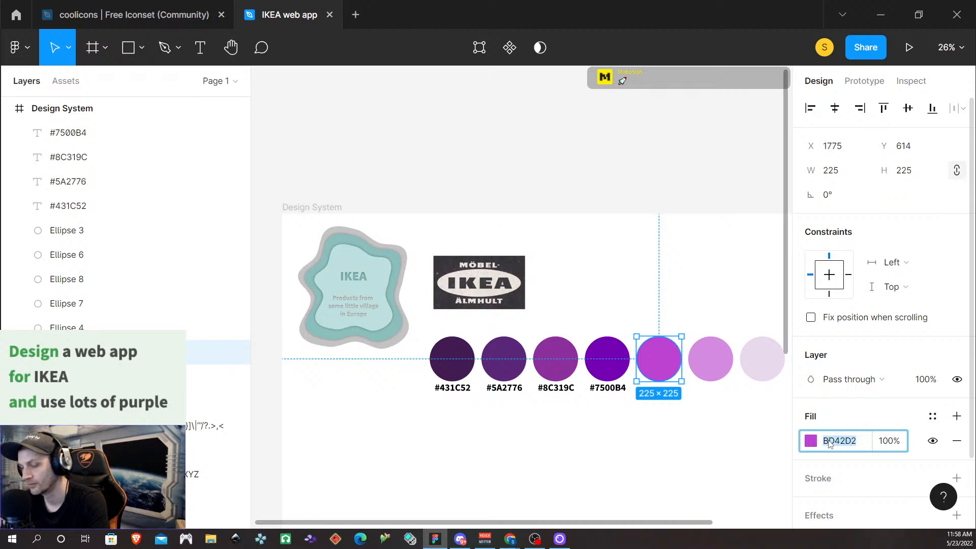
pyautogui.click(715, 482)
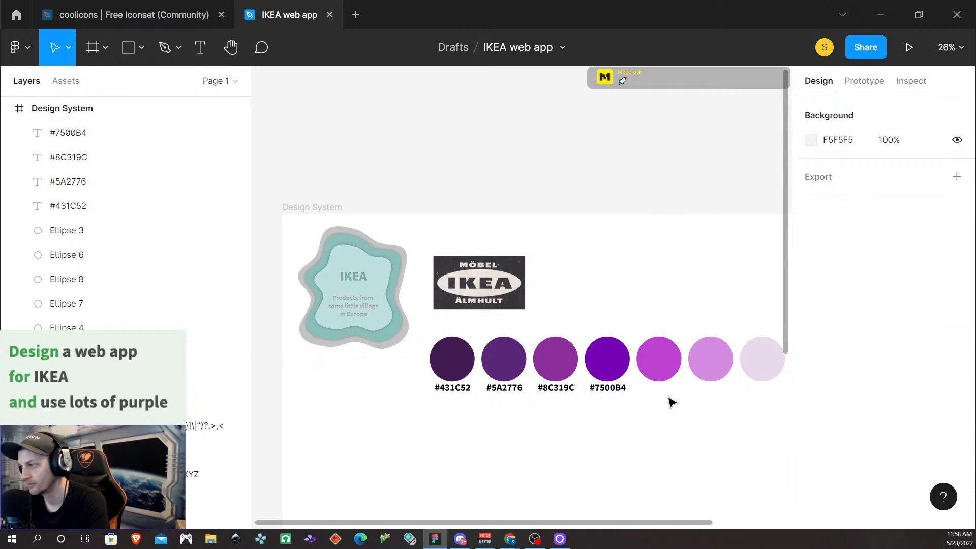
pyautogui.click(610, 392)
pyautogui.moveTo(611, 394); pyautogui.dragTo(661, 392)
pyautogui.doubleClick(659, 390)
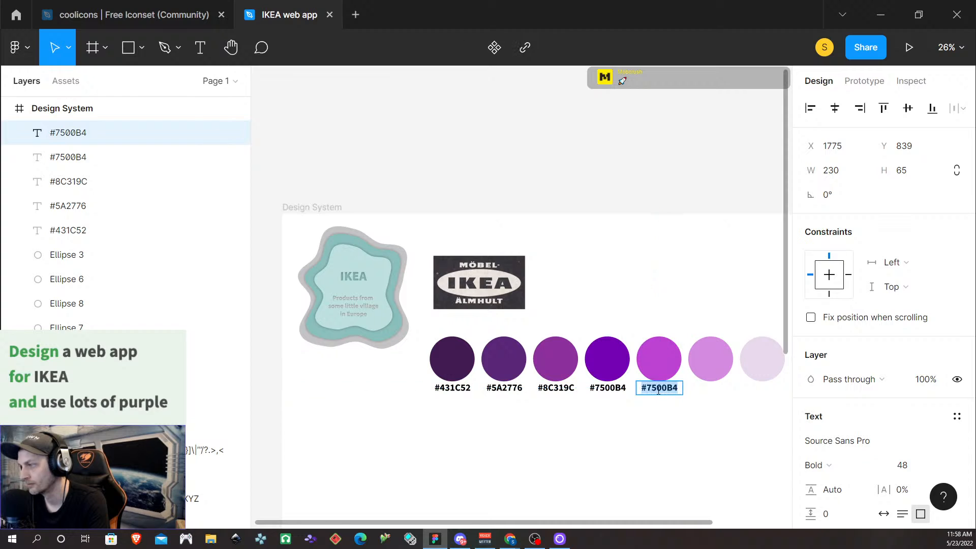
pyautogui.hotkey('ctrl', 'v')
pyautogui.press('Escape')
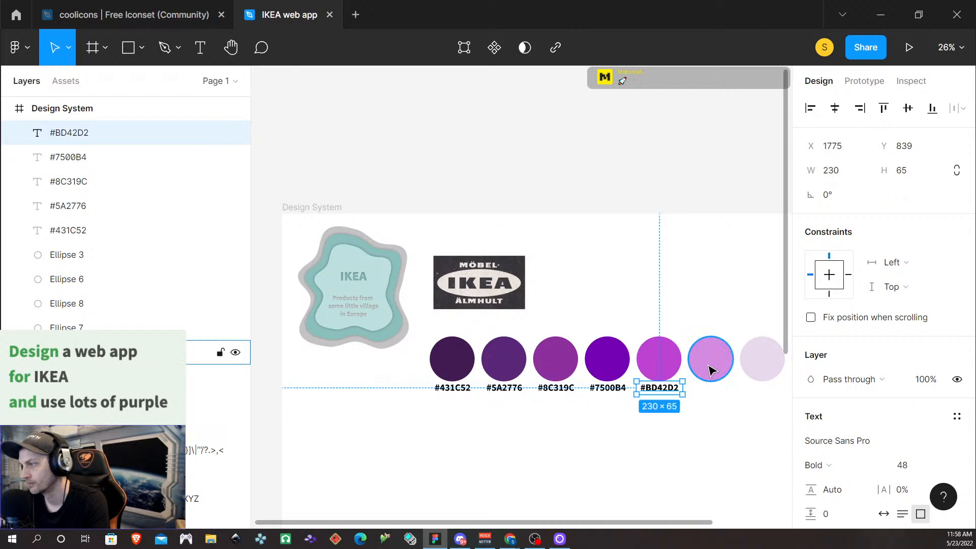
# Step: Duplicate the #BD42D2 label beneath the sixth circle and change the copy to that circle's fill hex code, #D48BE0
pyautogui.click(710, 372)
pyautogui.click(838, 440)
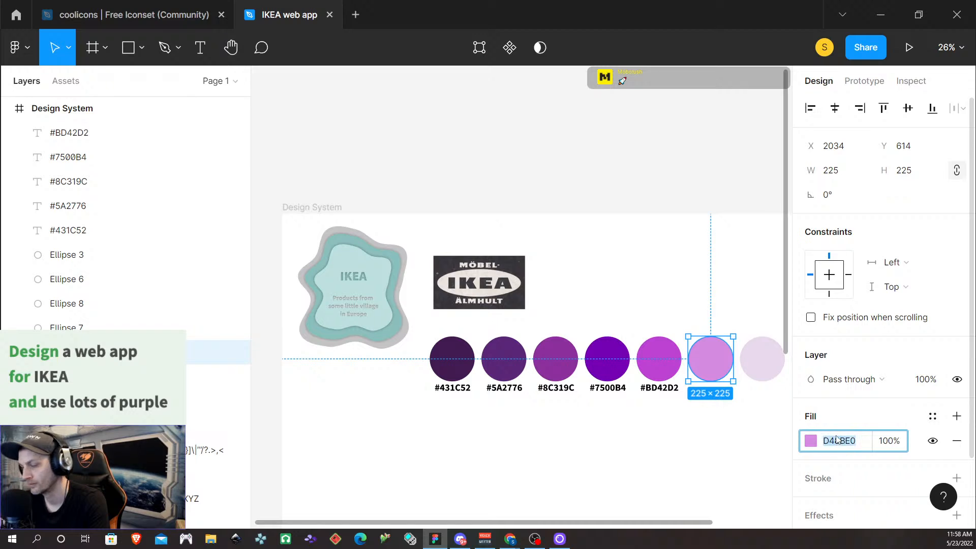
pyautogui.click(675, 407)
pyautogui.click(670, 390)
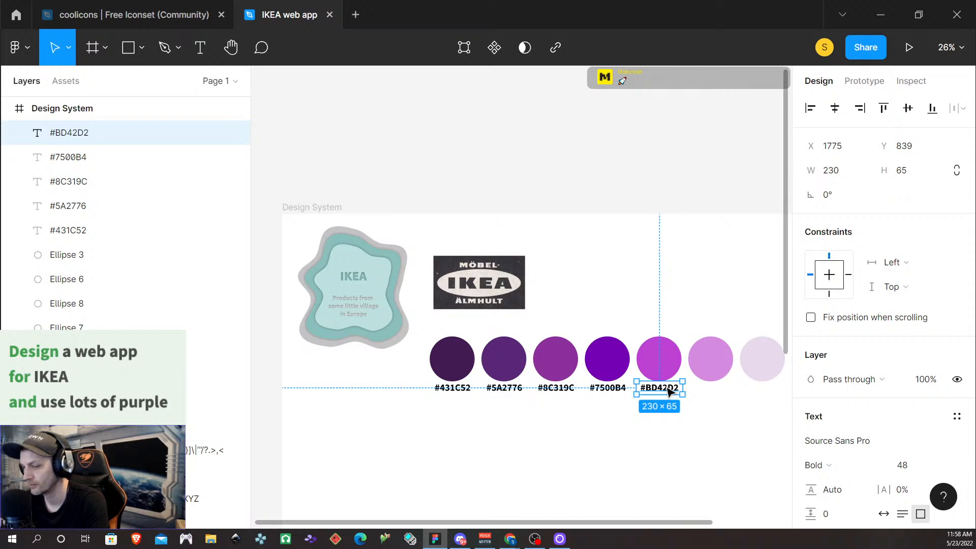
pyautogui.moveTo(670, 391); pyautogui.dragTo(719, 389)
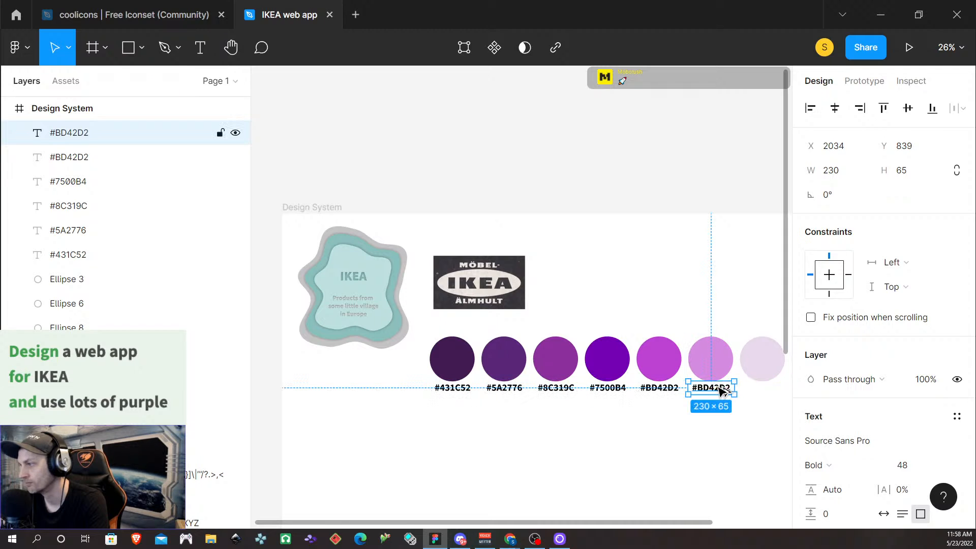
pyautogui.doubleClick(711, 389)
pyautogui.doubleClick(711, 389)
pyautogui.write('D48BE0')
pyautogui.press('Escape')
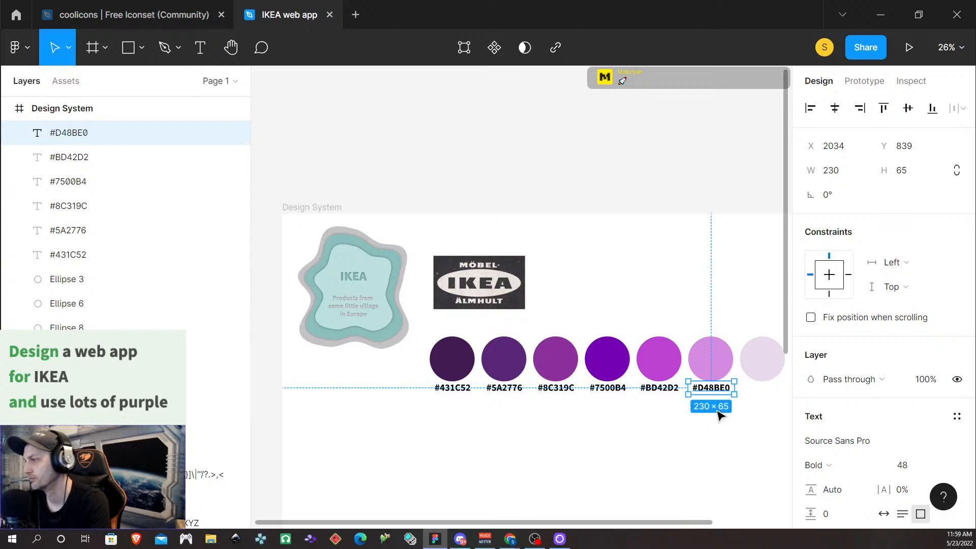
# Step: Duplicate the #D48BE0 label beneath the seventh circle and change the copy to that circle's fill hex code, #EADAED
pyautogui.click(750, 435)
pyautogui.doubleClick(762, 373)
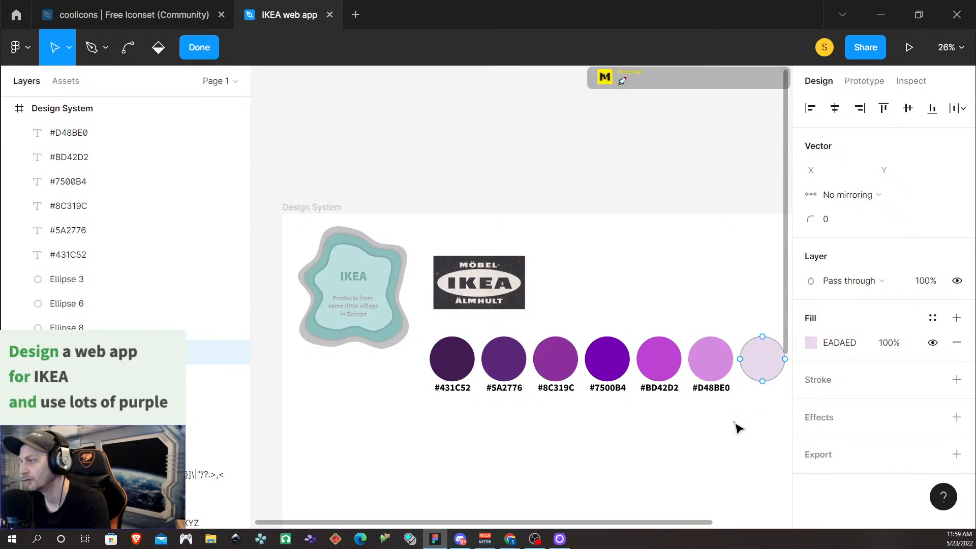
pyautogui.click(838, 343)
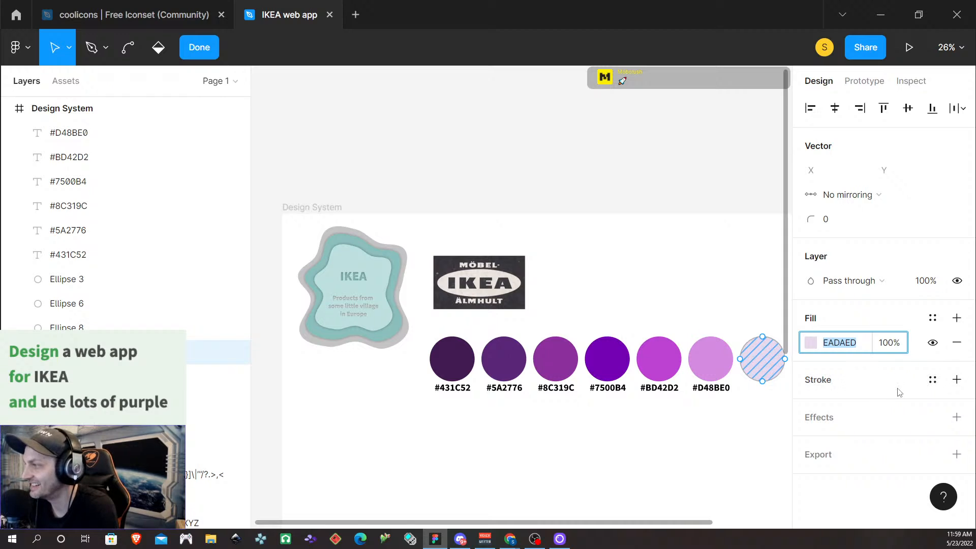
pyautogui.click(706, 450)
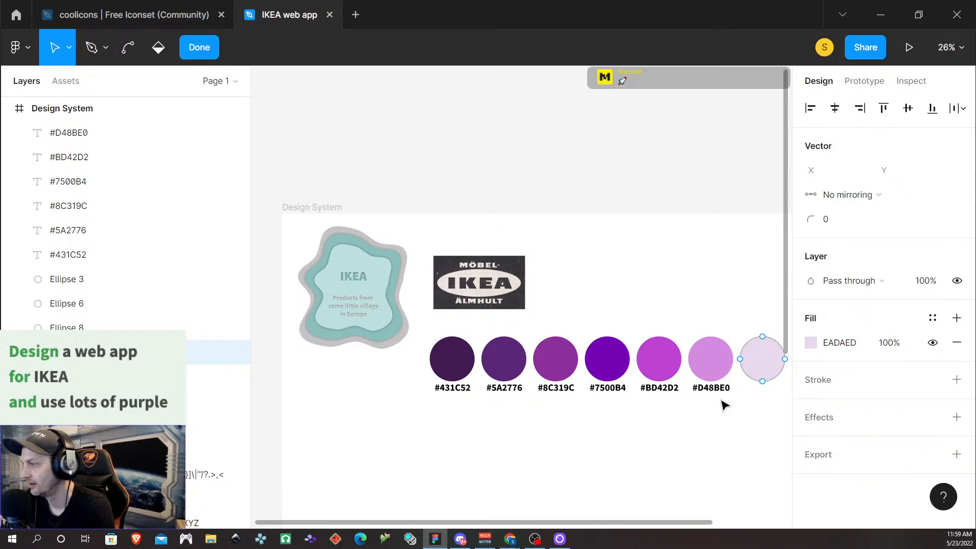
pyautogui.scroll(1, 730, 440)
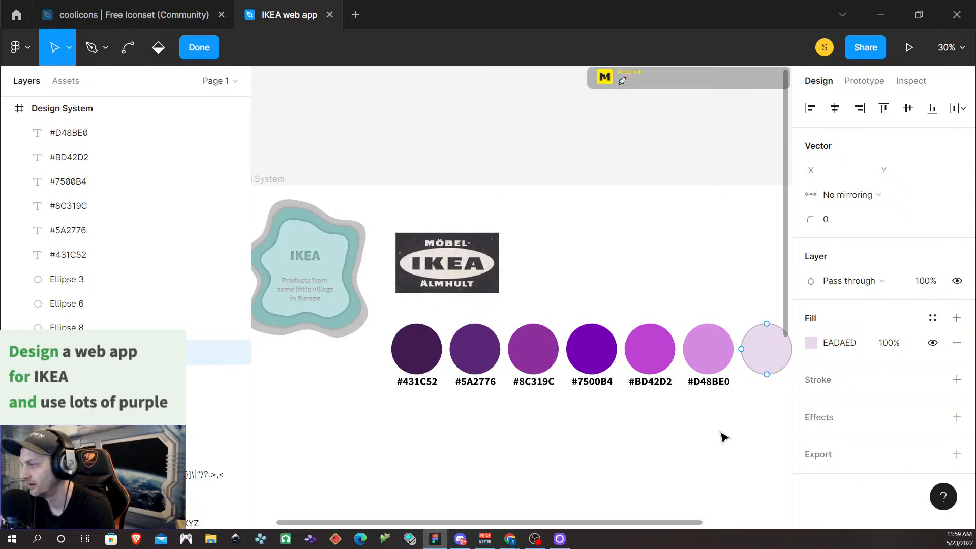
pyautogui.scroll(2, 722, 440)
pyautogui.press('Escape')
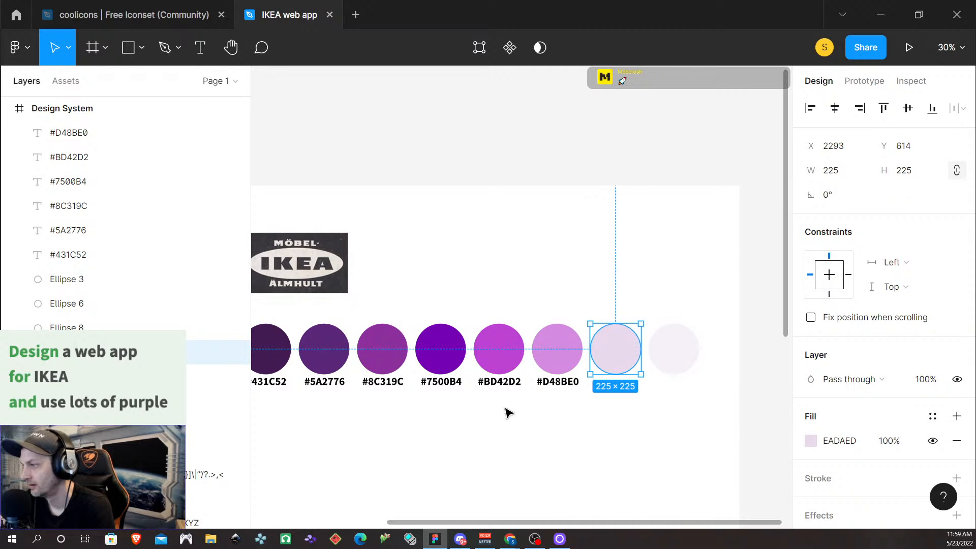
pyautogui.click(555, 393)
pyautogui.click(558, 387)
pyautogui.moveTo(557, 388); pyautogui.dragTo(617, 390)
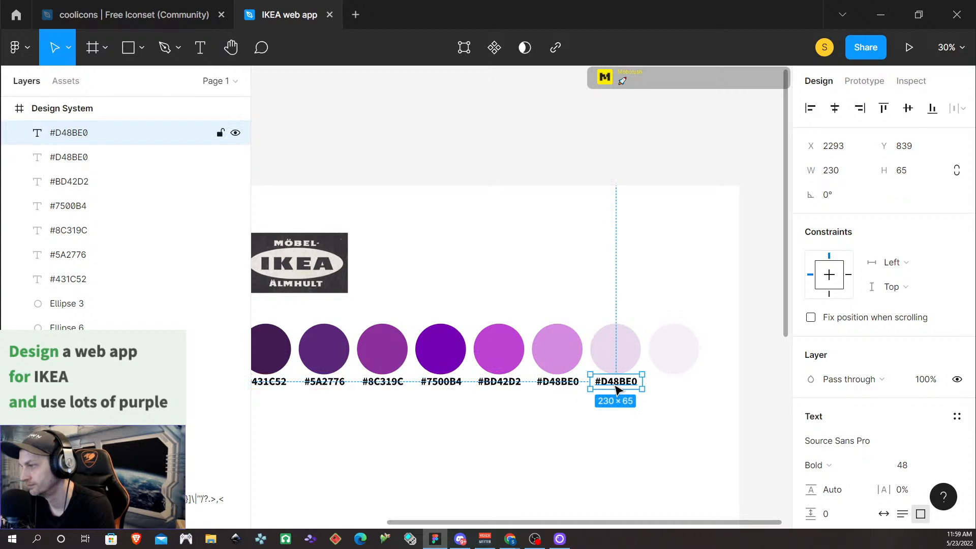
pyautogui.doubleClick(614, 385)
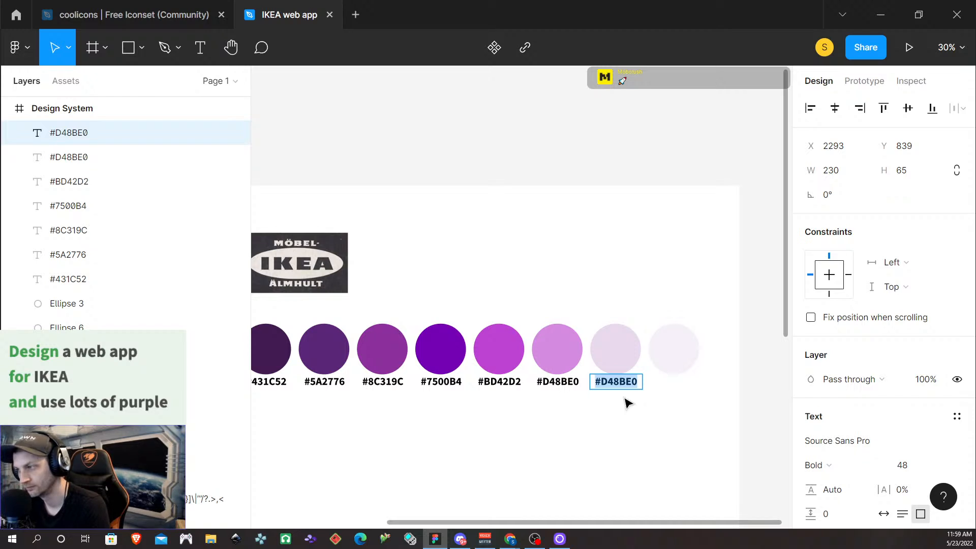
pyautogui.doubleClick(617, 383)
pyautogui.write('EADAED')
pyautogui.press('Escape')
# Step: Duplicate the #EADAED label beneath the eighth circle and change the copy to that circle's fill hex code, #F7F0F8
pyautogui.click(676, 349)
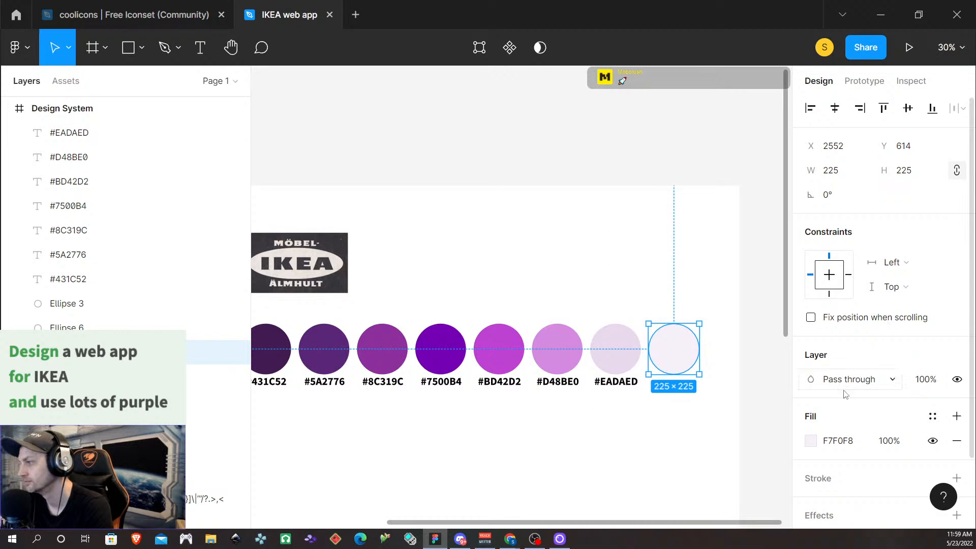
pyautogui.click(839, 441)
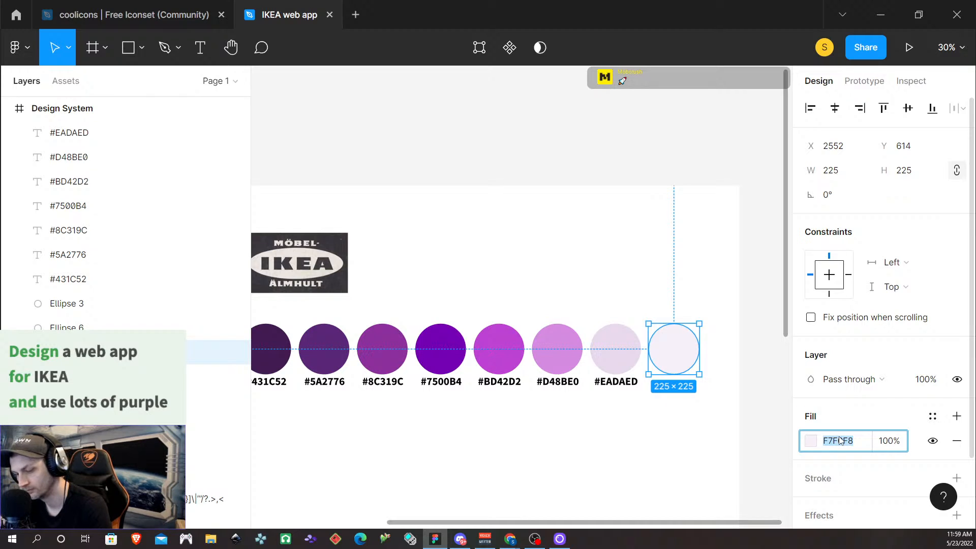
pyautogui.click(702, 458)
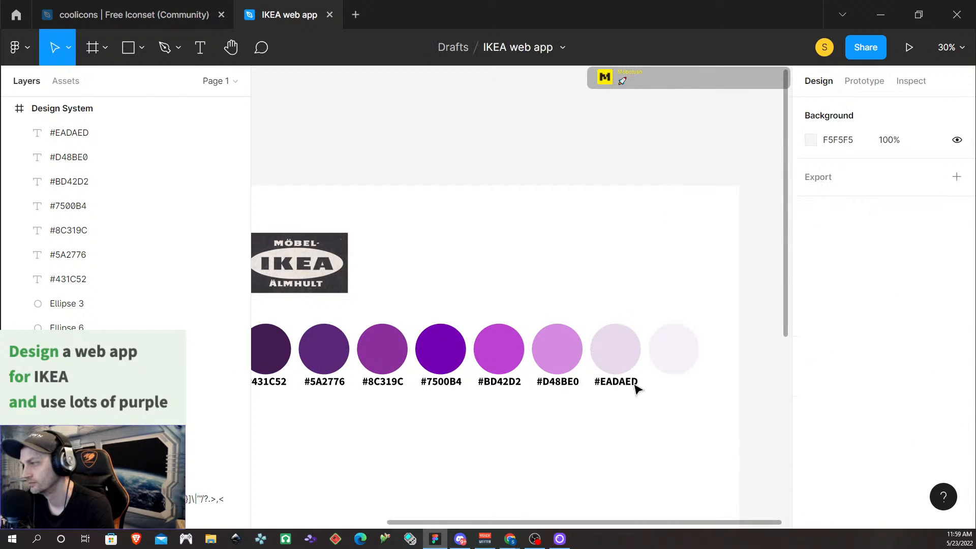
pyautogui.click(624, 388)
pyautogui.moveTo(624, 388); pyautogui.dragTo(685, 388)
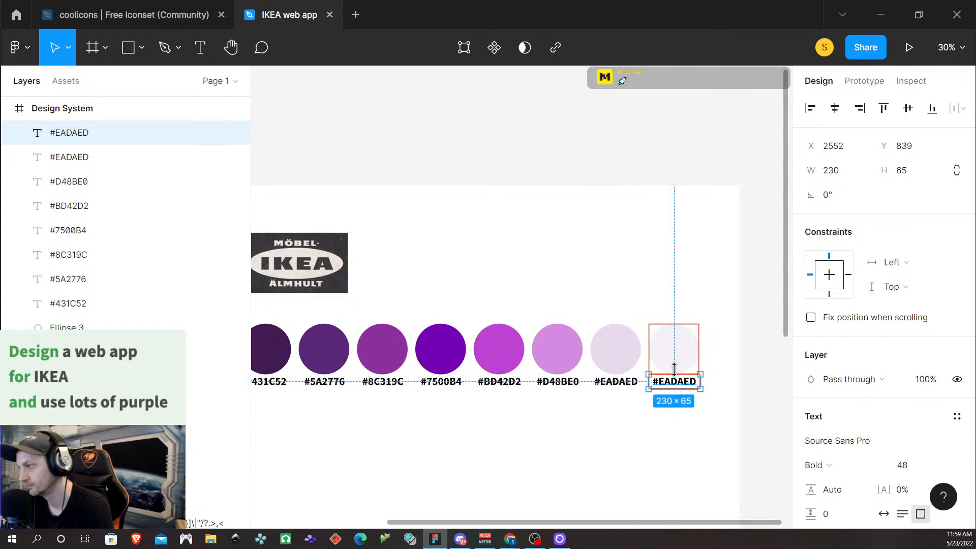
pyautogui.doubleClick(676, 386)
pyautogui.doubleClick(676, 386)
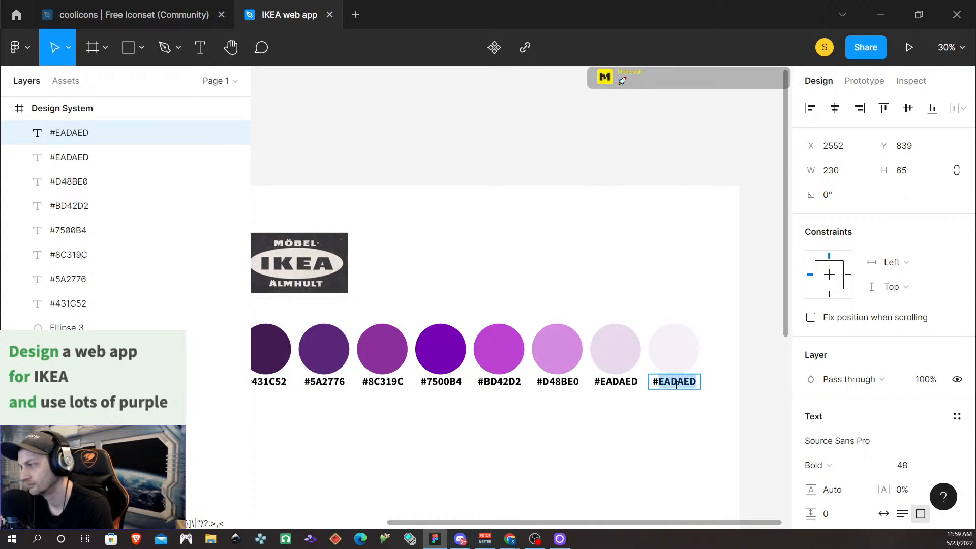
pyautogui.write('F7F0F8')
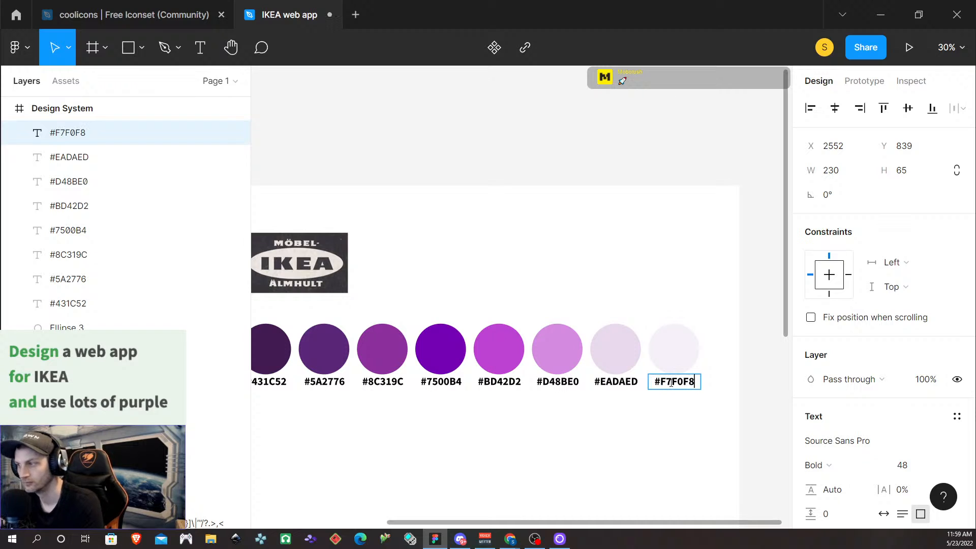
pyautogui.press('Escape')
pyautogui.press('Escape')
pyautogui.hscroll(-4, 553, 430)
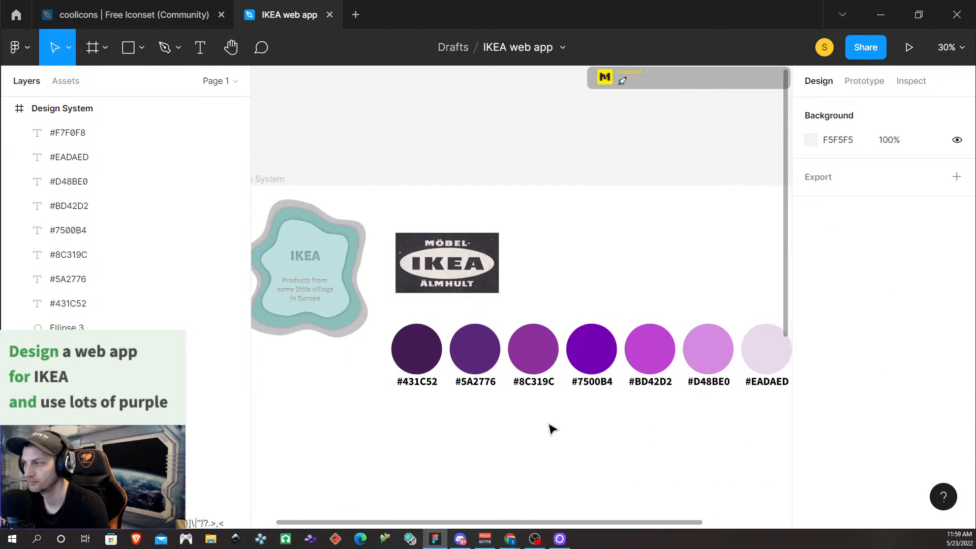
# Step: Copy the #EADAED code from the seventh circle's label and apply it as the fill of the IKEA blob graphic's outermost shape
pyautogui.scroll(-3, 552, 430)
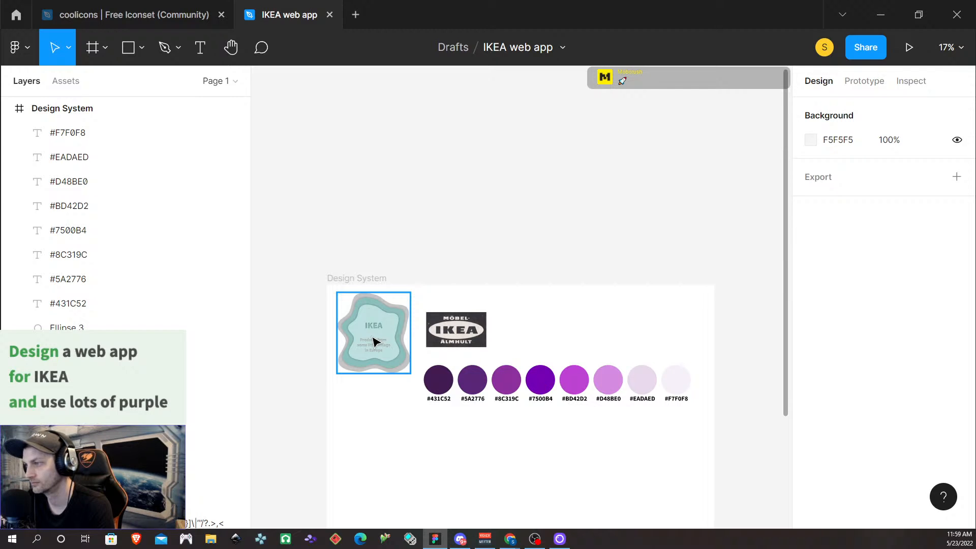
pyautogui.scroll(2, 396, 353)
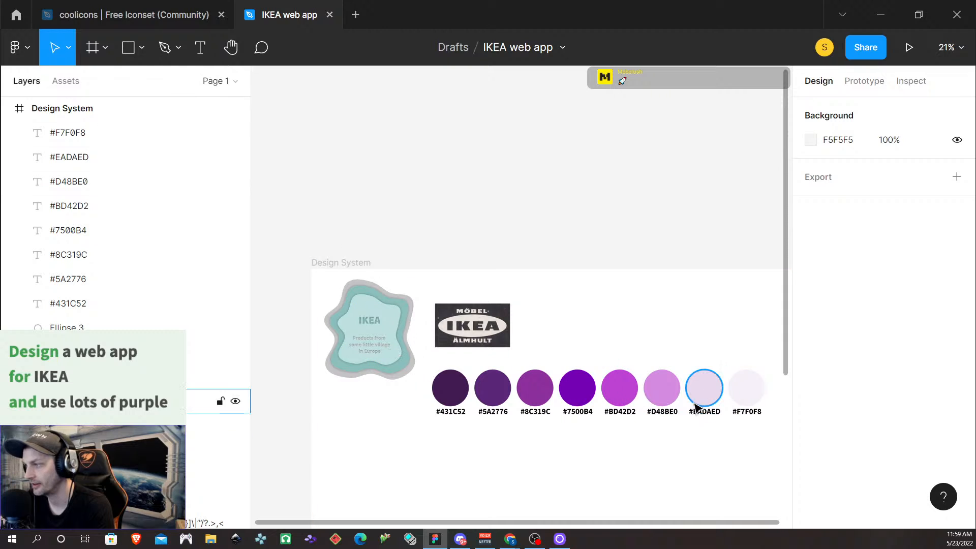
pyautogui.click(407, 348)
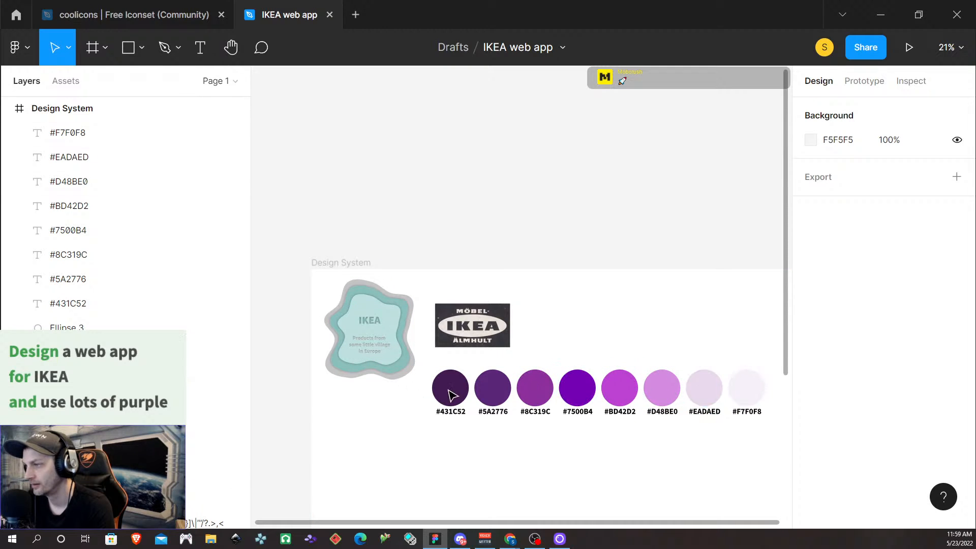
pyautogui.click(706, 411)
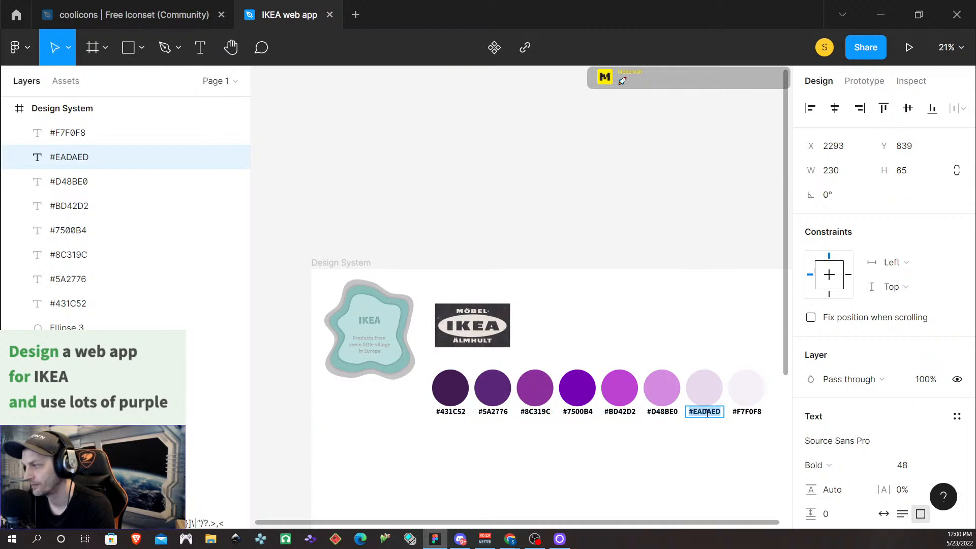
pyautogui.doubleClick(708, 413)
pyautogui.hotkey('ctrl', 'c')
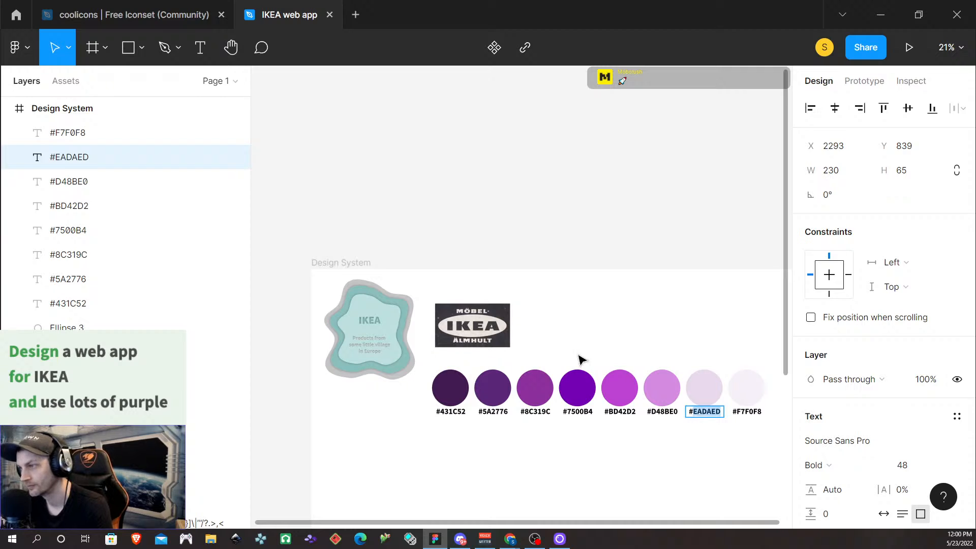
pyautogui.click(408, 301)
pyautogui.doubleClick(408, 301)
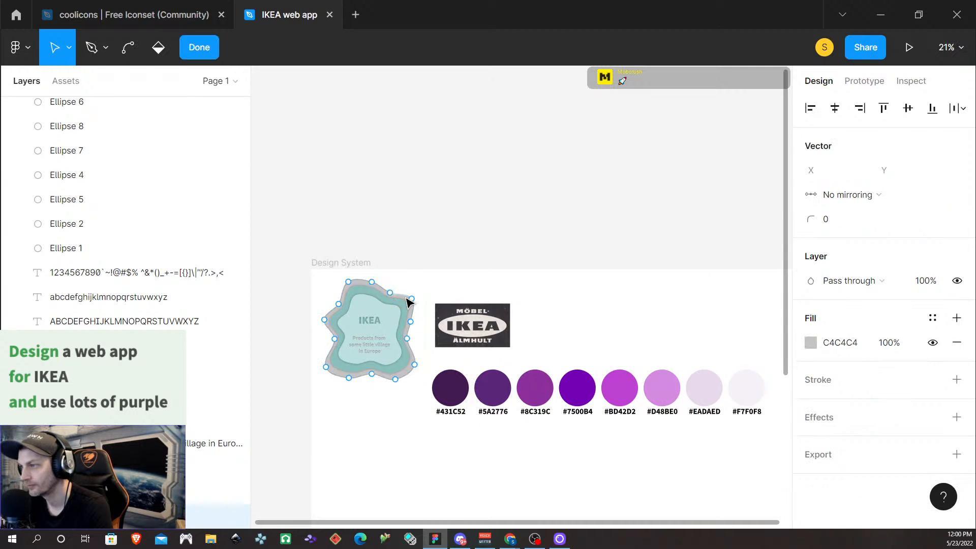
pyautogui.click(837, 343)
pyautogui.hotkey('ctrl', 'v')
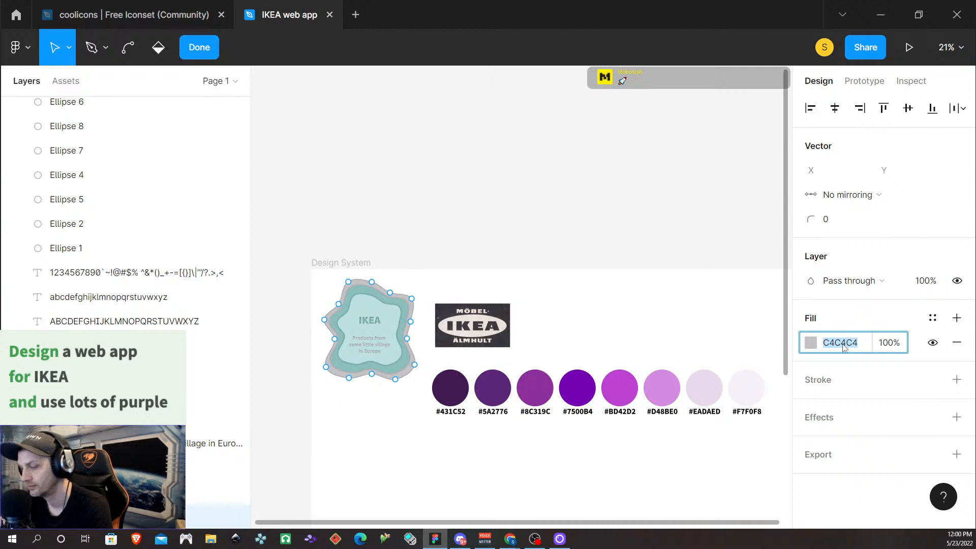
pyautogui.press('Return')
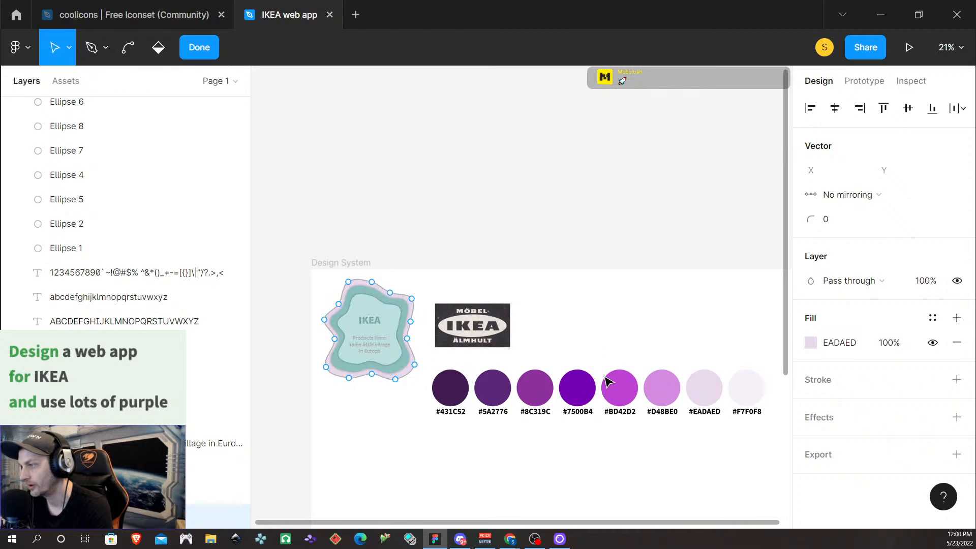
pyautogui.press('Escape')
# Step: Set the fill of the IKEA blob graphic's middle shape to the third circle's colour, #8C319C
pyautogui.click(535, 413)
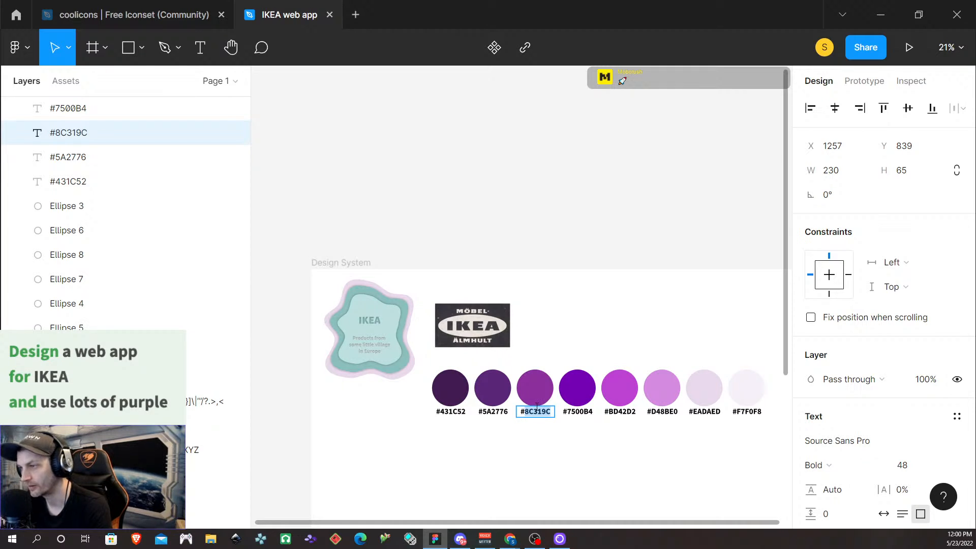
pyautogui.click(405, 337)
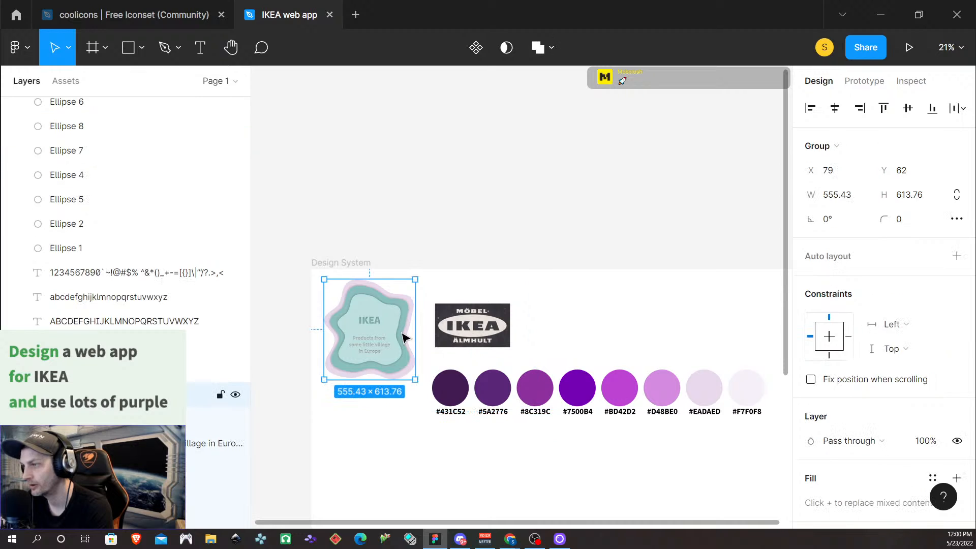
pyautogui.doubleClick(404, 338)
pyautogui.click(837, 420)
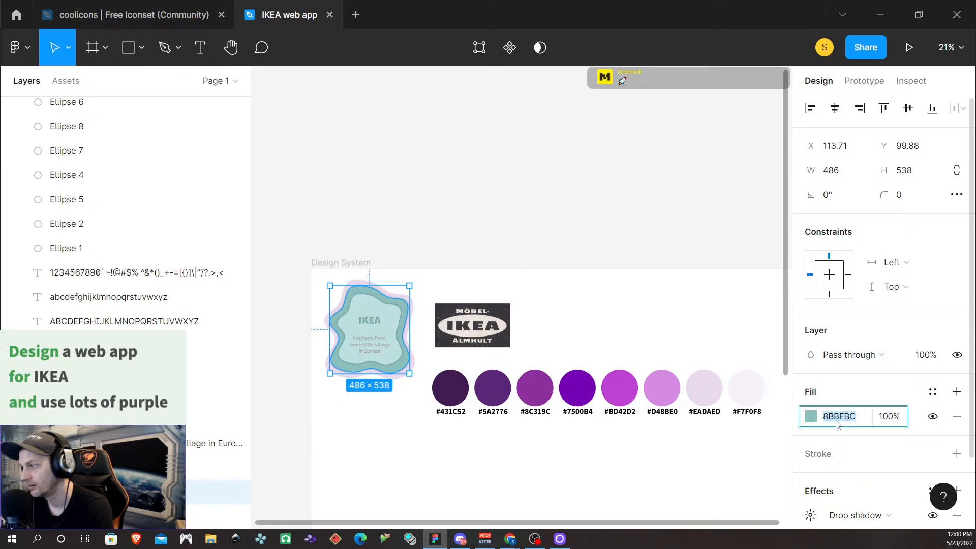
pyautogui.write('8C319C')
pyautogui.click(610, 445)
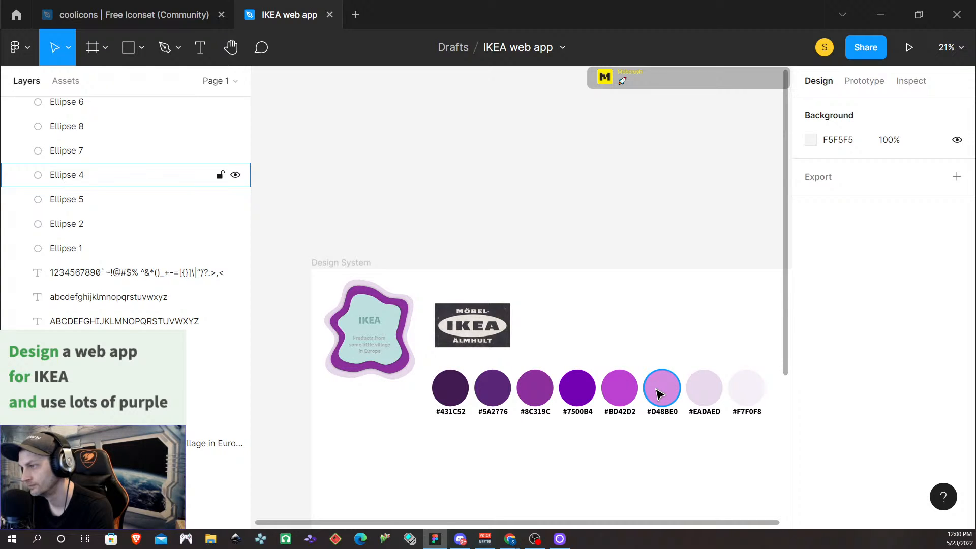
# Step: Copy the #5A2776 code from the second circle's label and apply it as the fill of the IKEA blob's outermost shape
pyautogui.click(411, 304)
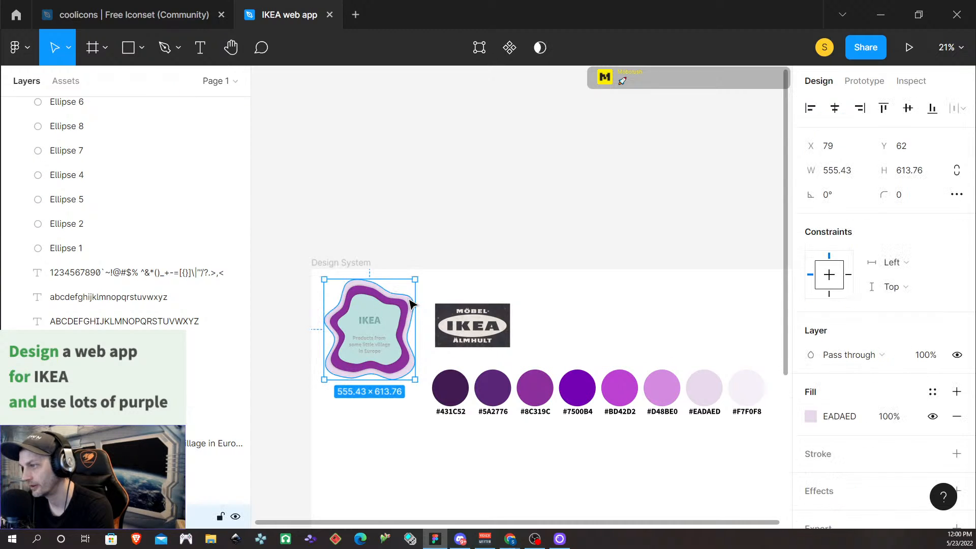
pyautogui.click(494, 390)
pyautogui.click(506, 445)
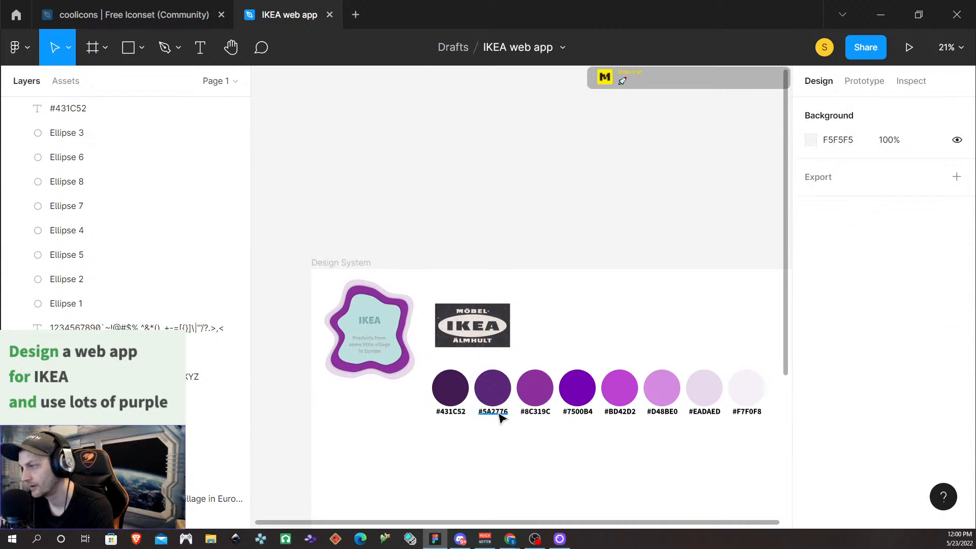
pyautogui.click(498, 412)
pyautogui.tripleClick(499, 413)
pyautogui.doubleClick(498, 412)
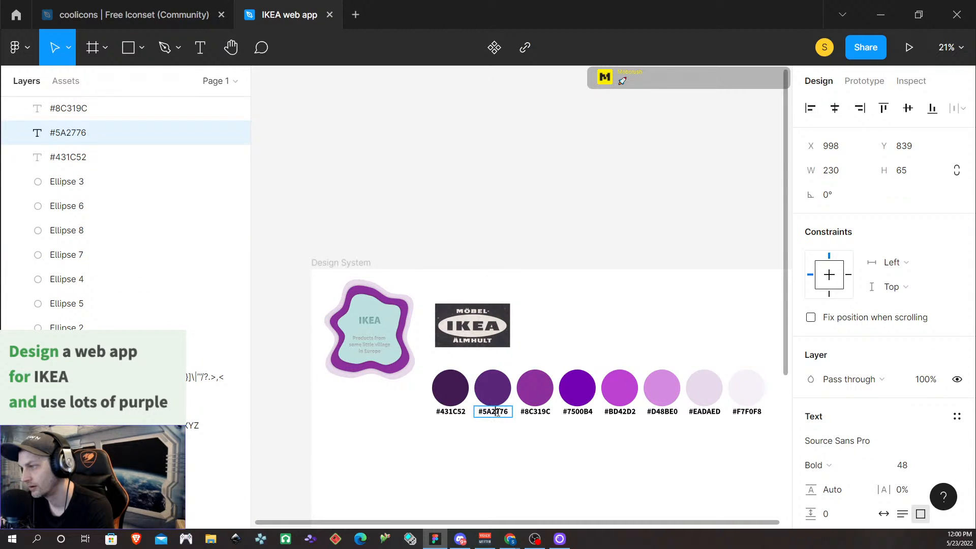
pyautogui.press('Escape')
pyautogui.click(413, 304)
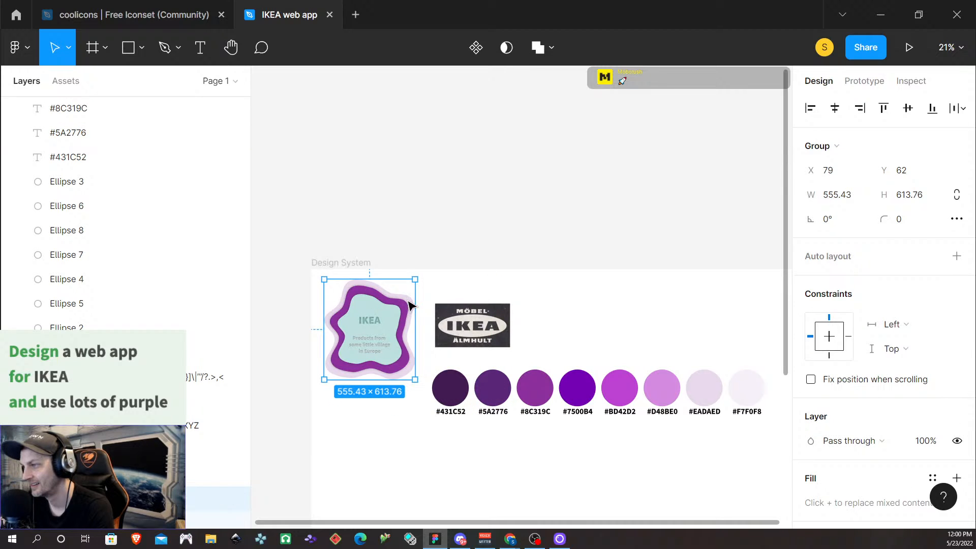
pyautogui.doubleClick(413, 305)
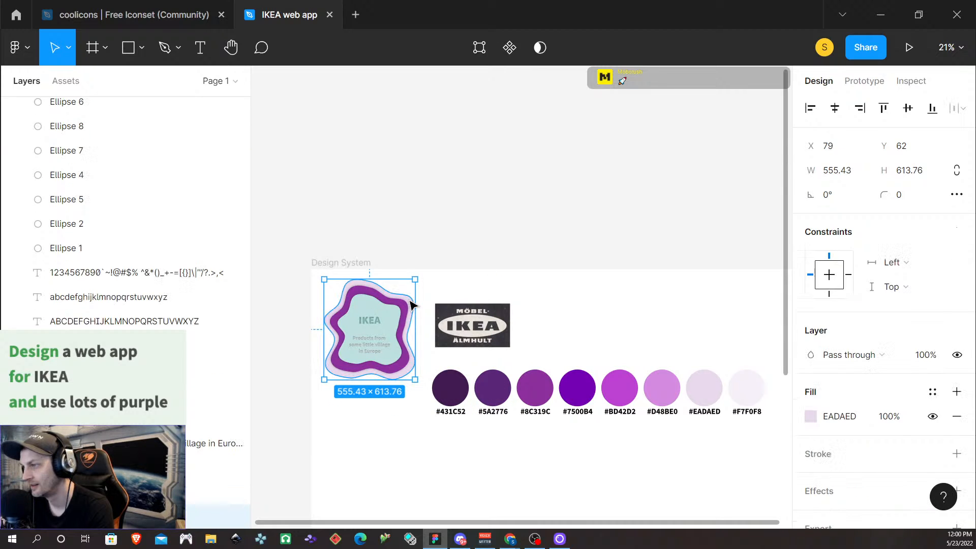
pyautogui.click(858, 422)
pyautogui.write('5A2776')
pyautogui.press('Return')
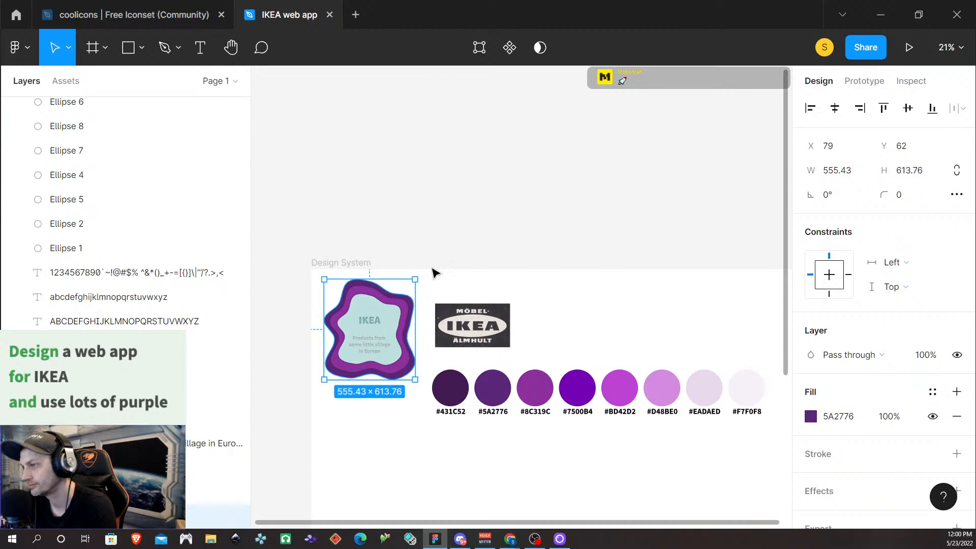
# Step: Copy the #D48BE0 code from the sixth circle's label and apply it as the fill of the IKEA blob's middle shape
pyautogui.click(356, 333)
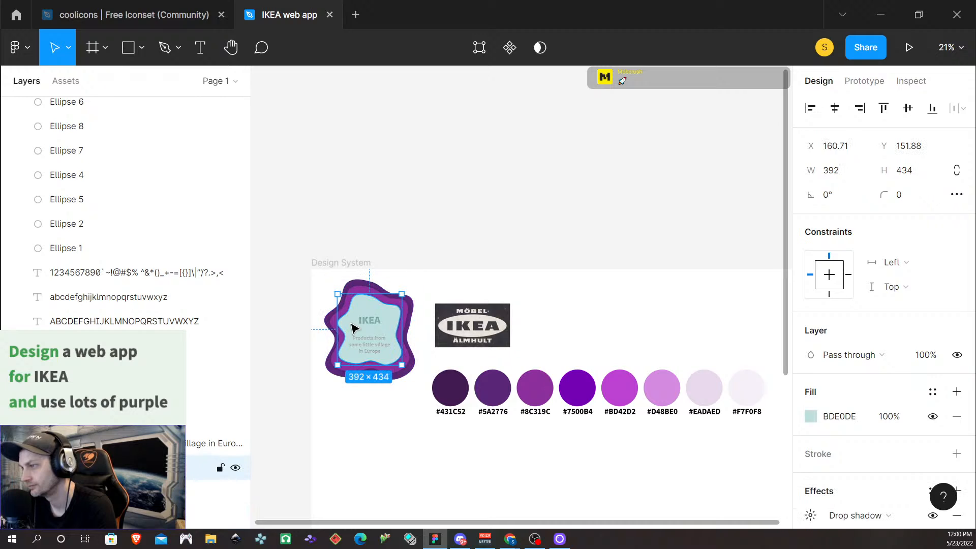
pyautogui.click(660, 394)
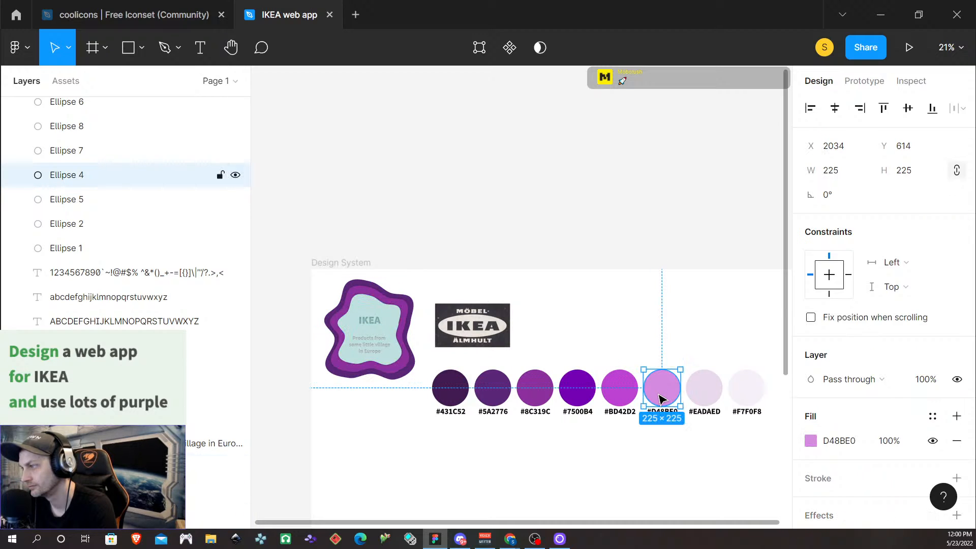
pyautogui.click(388, 307)
pyautogui.click(389, 306)
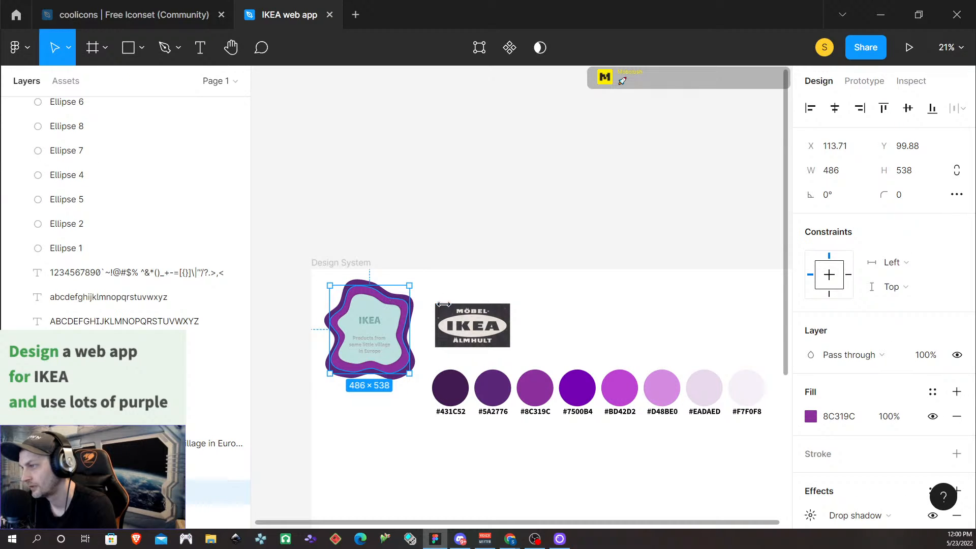
pyautogui.click(705, 410)
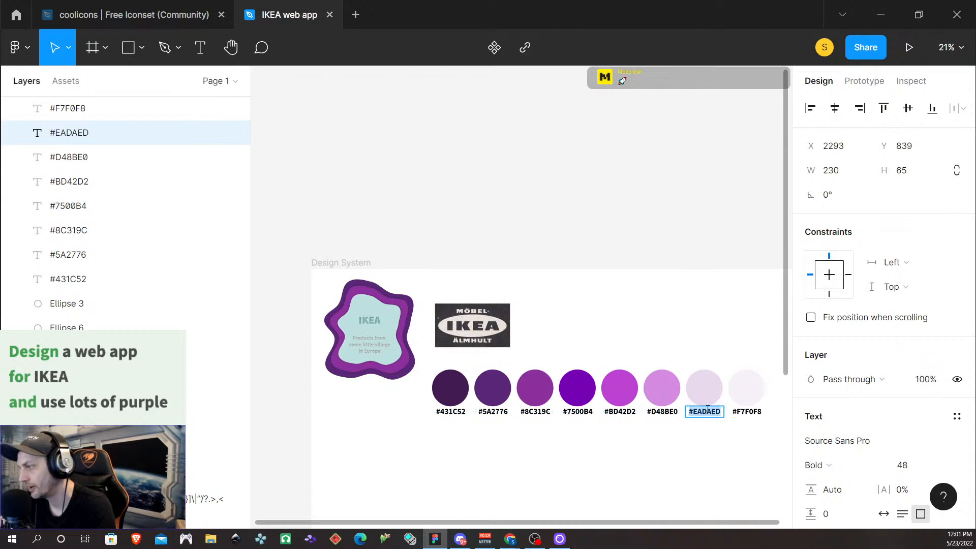
pyautogui.click(665, 412)
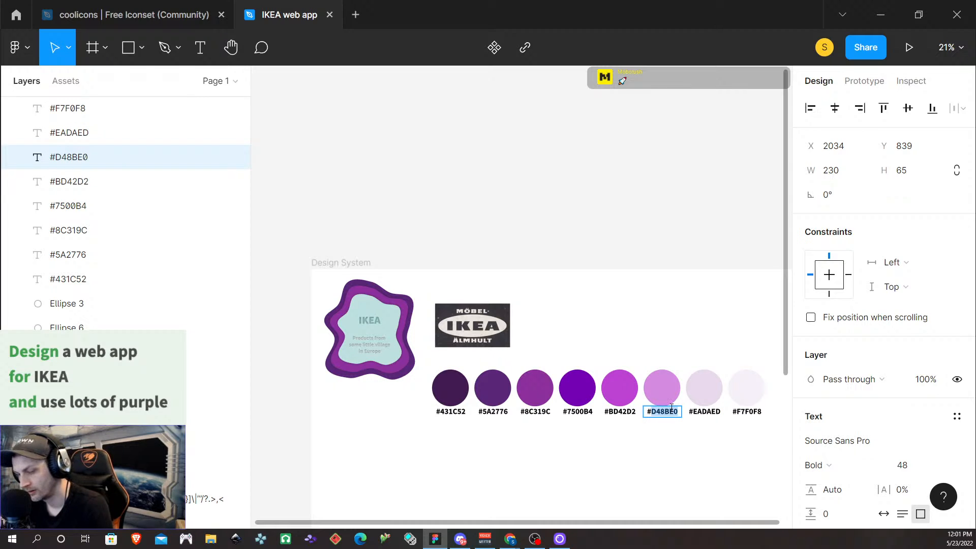
pyautogui.click(405, 311)
pyautogui.click(404, 311)
pyautogui.click(845, 424)
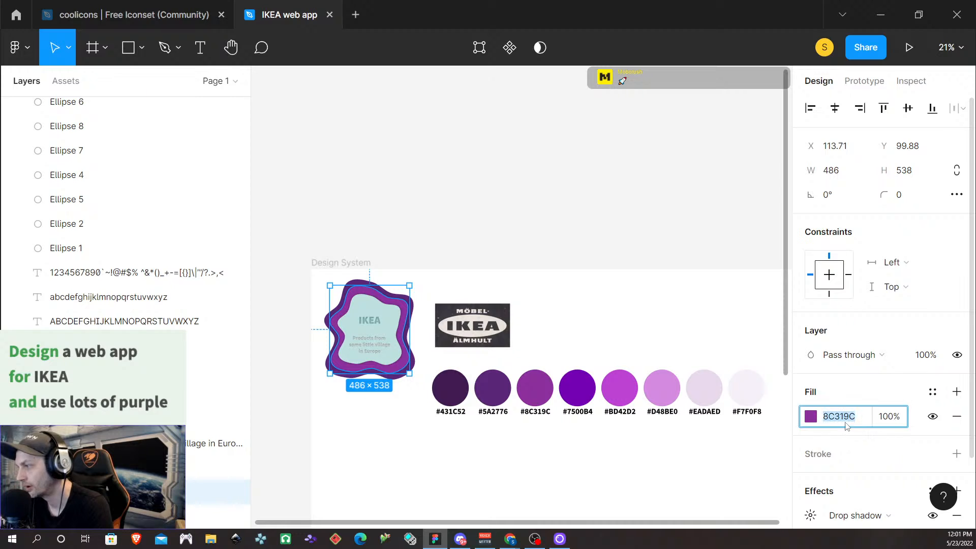
pyautogui.write('D48BE0')
pyautogui.click(656, 477)
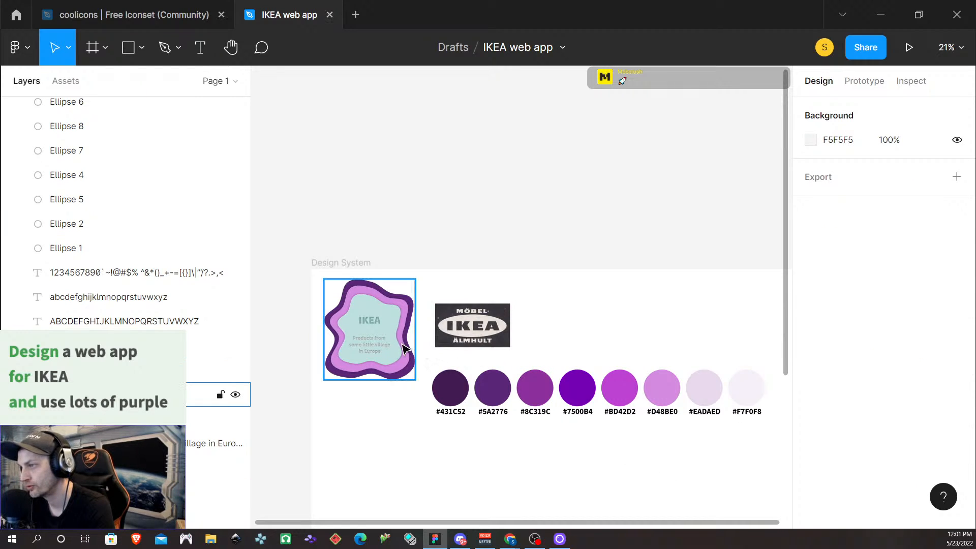
pyautogui.click(389, 330)
pyautogui.click(392, 329)
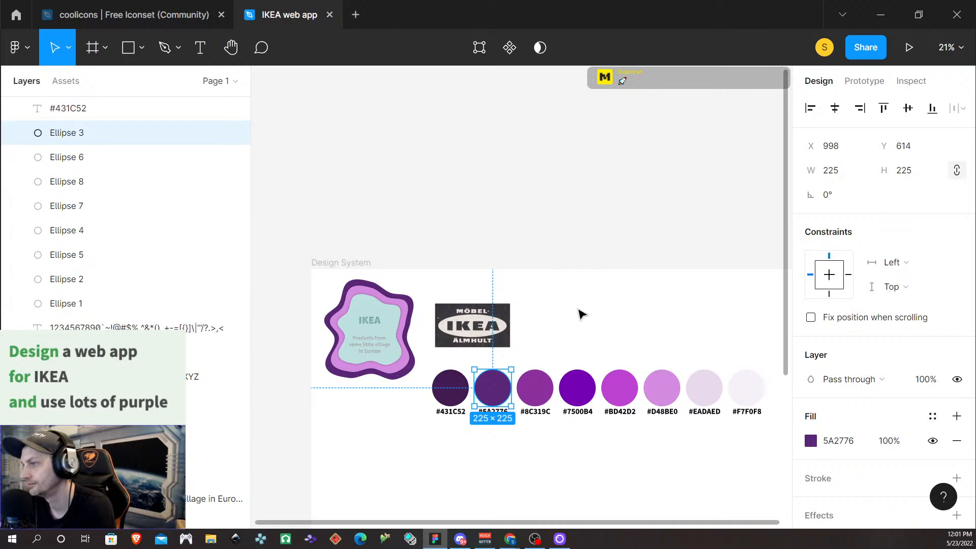
pyautogui.click(435, 448)
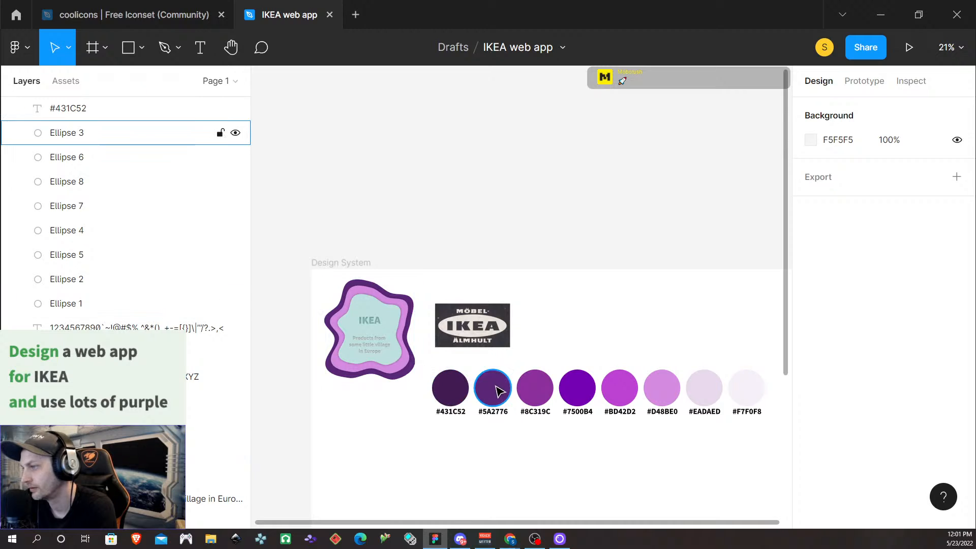
# Step: Copy the #EADAED code from the seventh circle's label and apply it as the fill of the IKEA blob's innermost shape
pyautogui.click(405, 311)
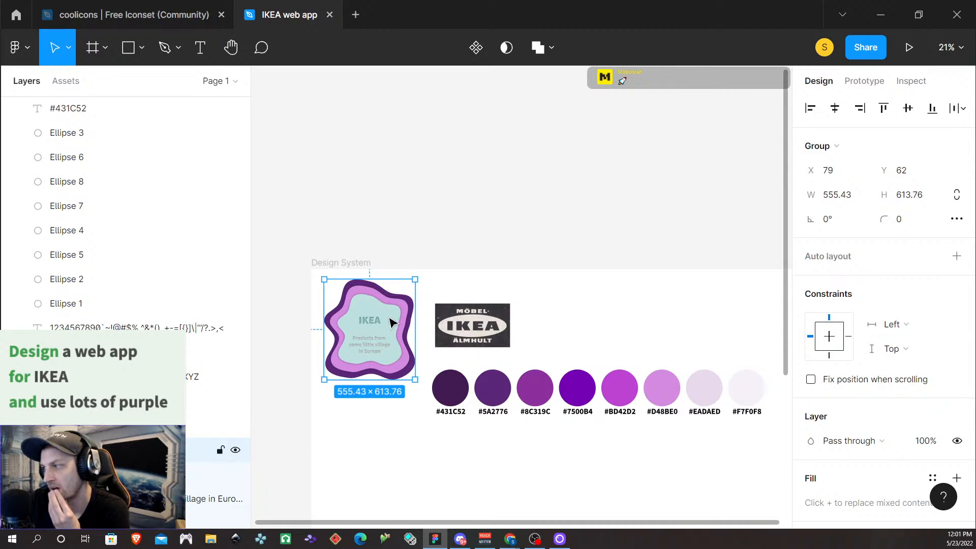
pyautogui.doubleClick(393, 321)
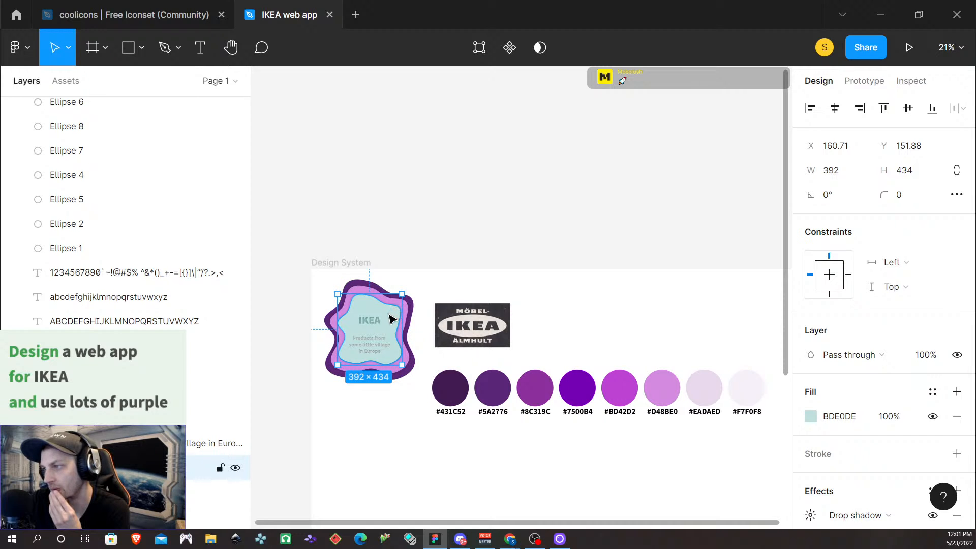
pyautogui.doubleClick(389, 319)
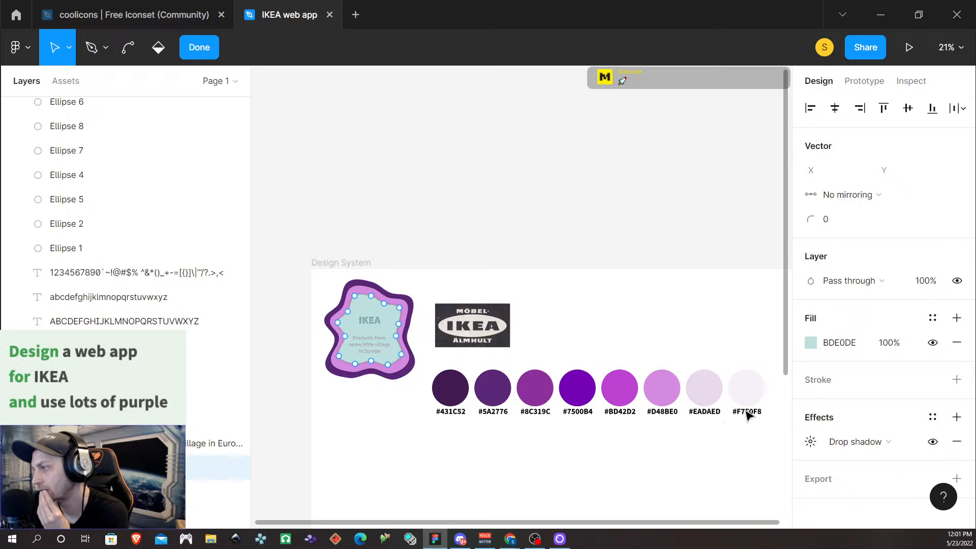
pyautogui.press('Escape')
pyautogui.click(707, 414)
pyautogui.doubleClick(709, 412)
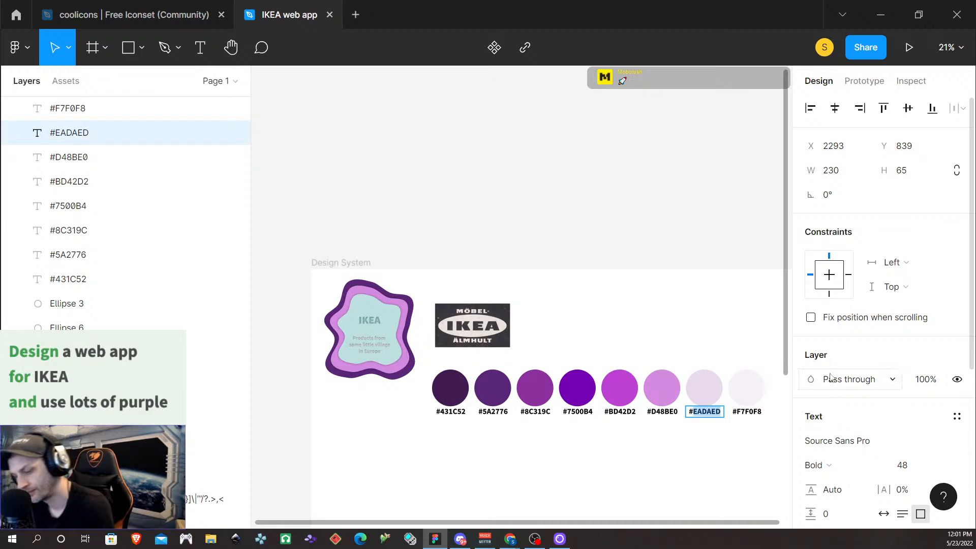
pyautogui.click(388, 318)
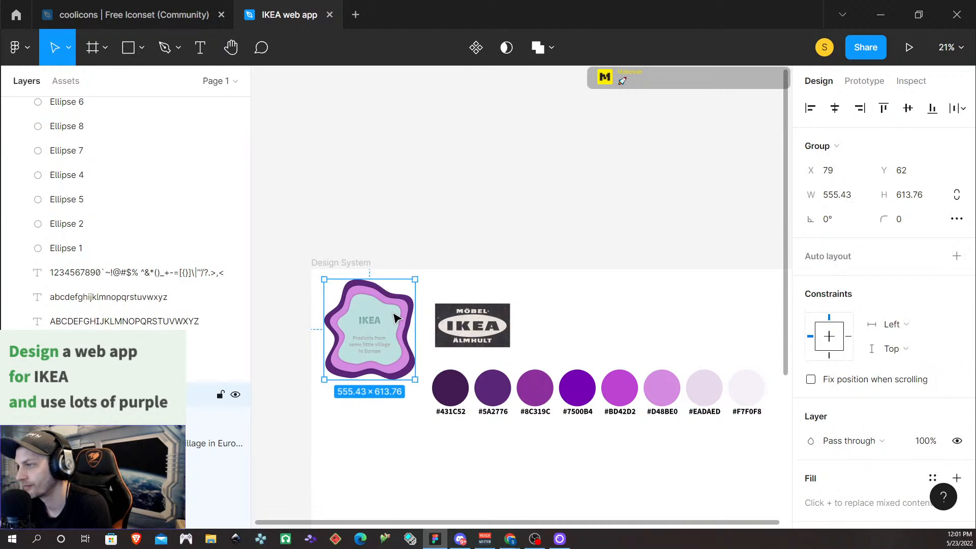
pyautogui.doubleClick(391, 320)
pyautogui.click(841, 344)
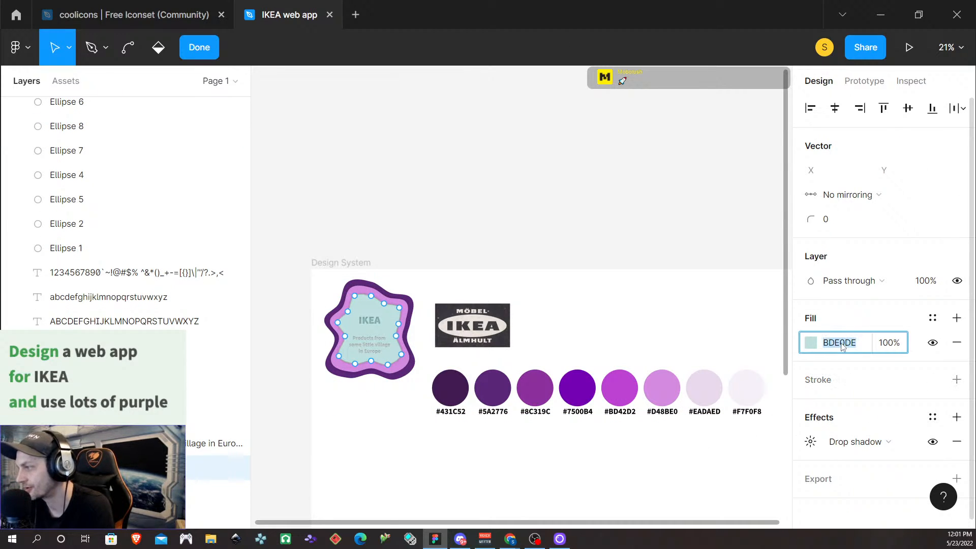
pyautogui.write('EADAED')
pyautogui.press('Return')
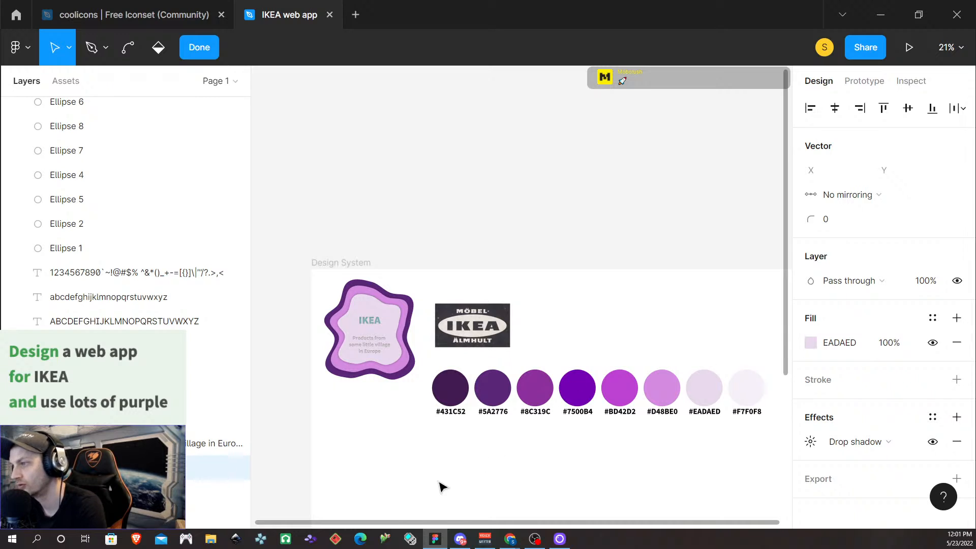
pyautogui.scroll(5, 373, 426)
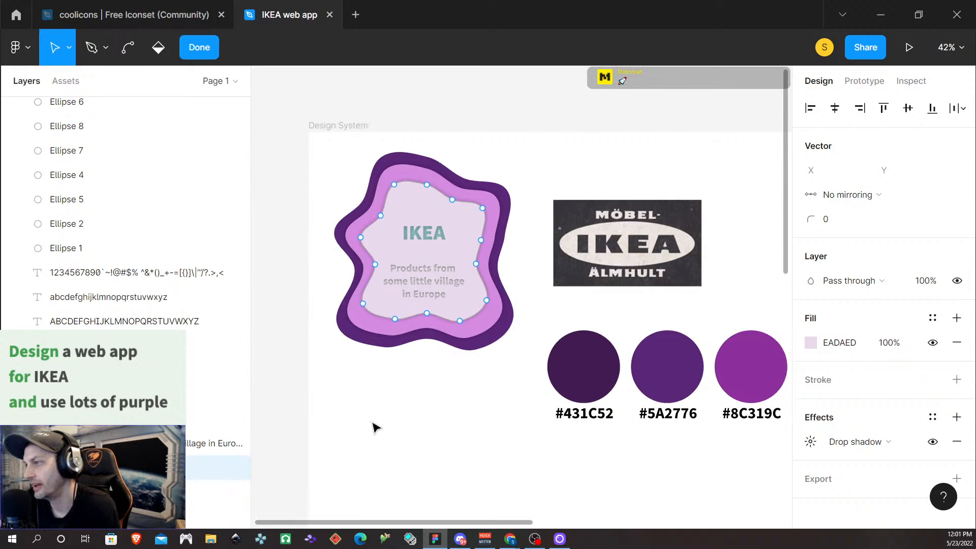
pyautogui.press('Escape')
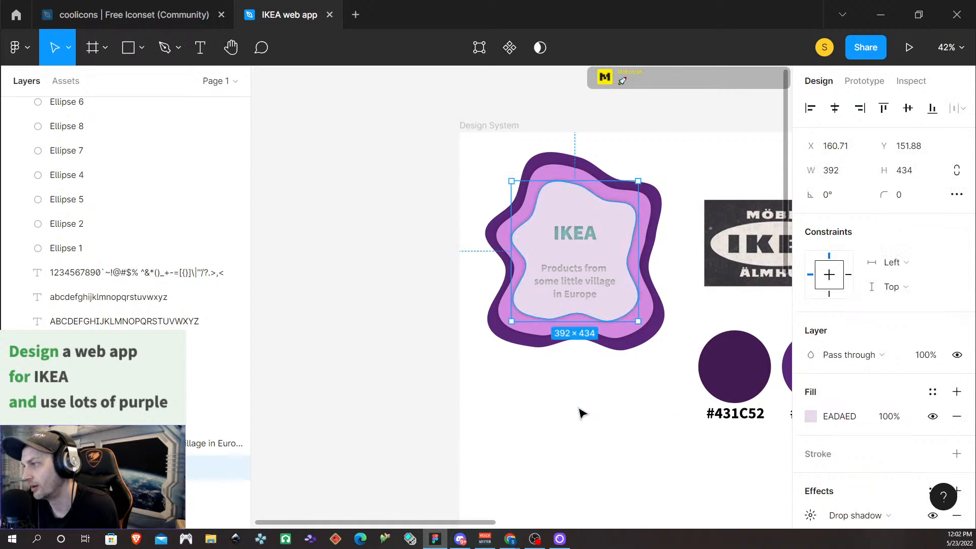
# Step: Recolour the IKEA title inside the blob by sampling the light purple of the blob's middle shape
pyautogui.scroll(1, 590, 413)
pyautogui.scroll(1, 630, 414)
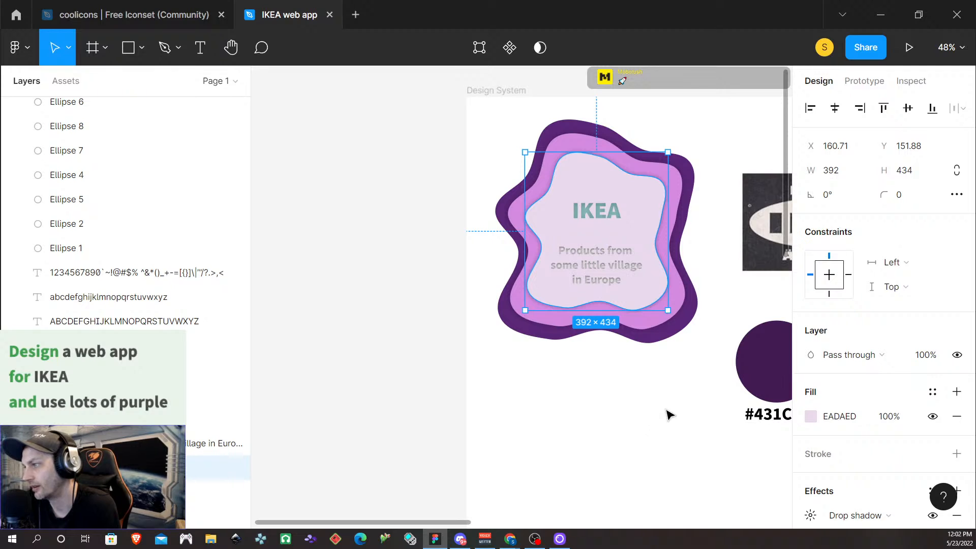
pyautogui.scroll(1, 653, 415)
pyautogui.scroll(2, 689, 375)
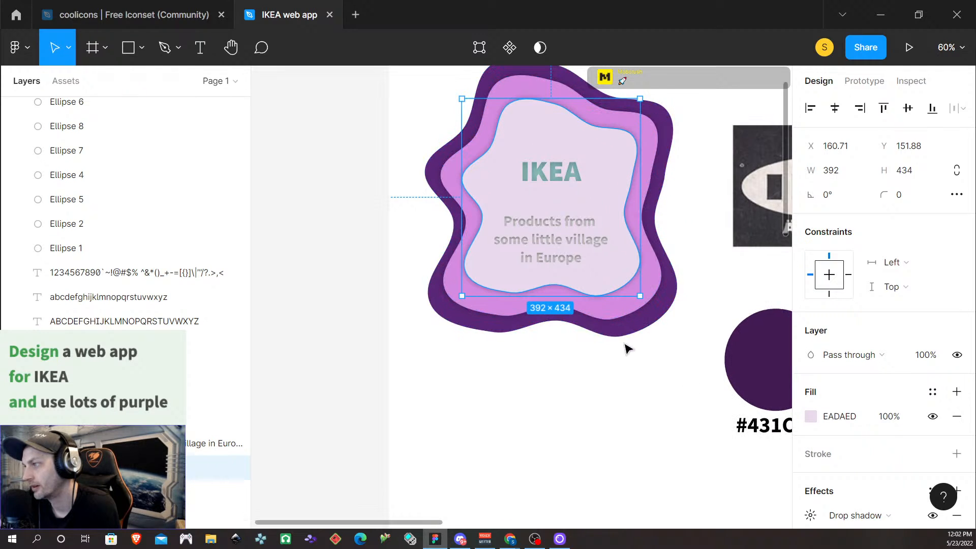
pyautogui.hscroll(-2, 627, 349)
pyautogui.hscroll(3, 590, 346)
pyautogui.scroll(3, 517, 342)
pyautogui.scroll(-1, 484, 355)
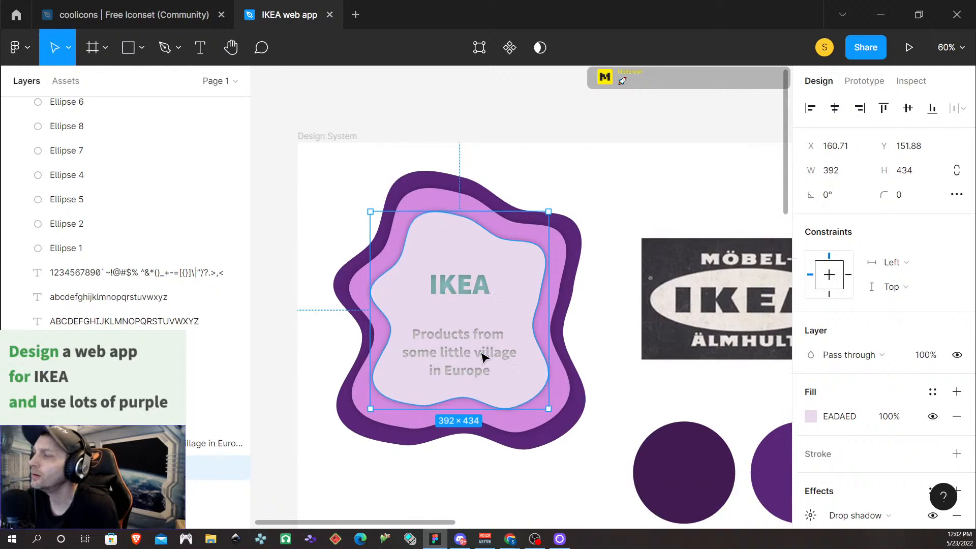
pyautogui.scroll(1, 486, 343)
pyautogui.doubleClick(487, 316)
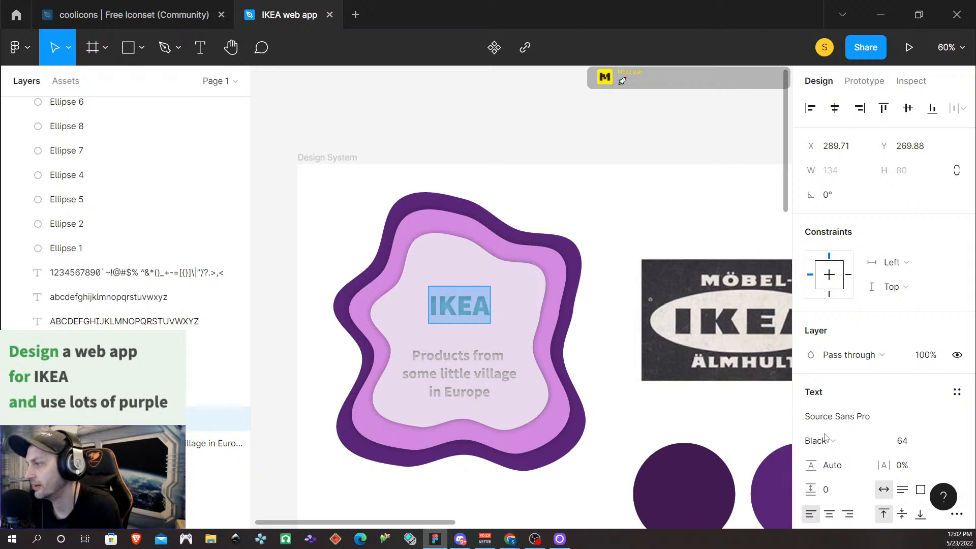
pyautogui.scroll(-5, 837, 418)
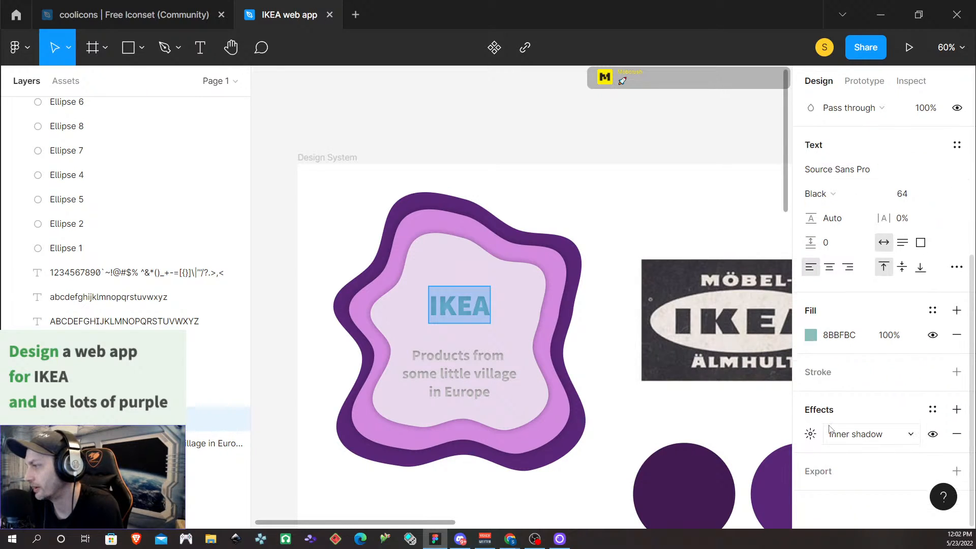
pyautogui.click(804, 335)
pyautogui.click(631, 358)
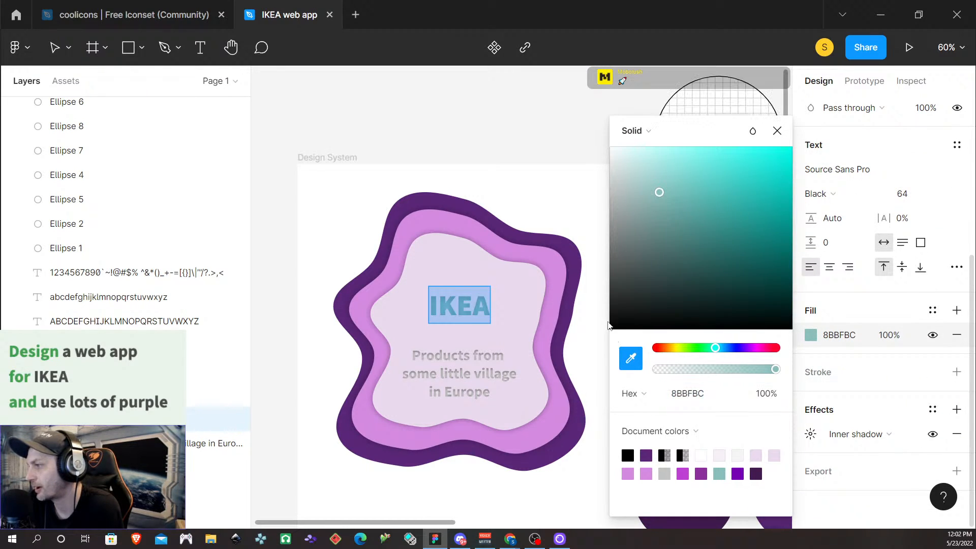
pyautogui.click(558, 268)
# Step: Recolour the whole "Products from some little village in Europe" text by sampling the blob's outermost shape colour, 5A2776
pyautogui.click(478, 367)
pyautogui.tripleClick(478, 367)
pyautogui.click(478, 368)
pyautogui.hotkey('ctrl', 'a')
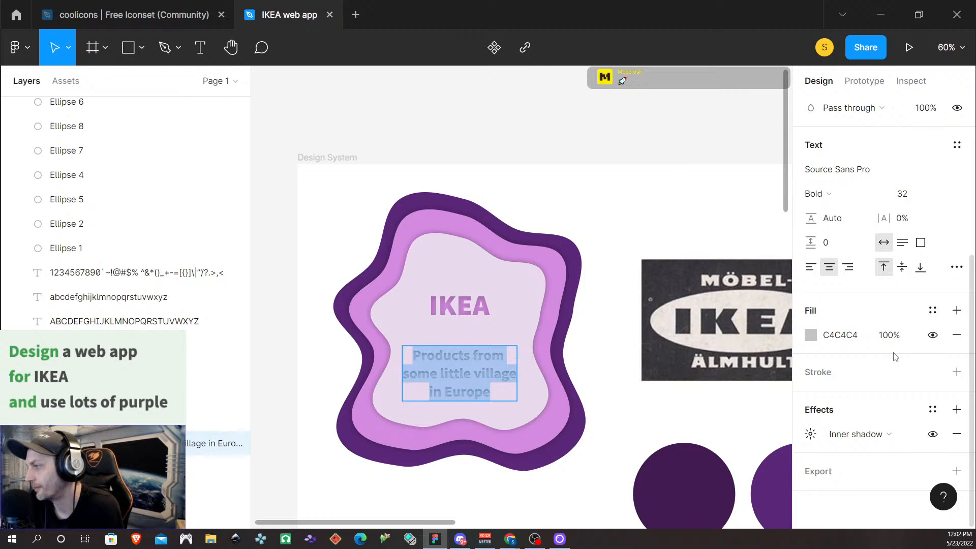
pyautogui.click(811, 335)
pyautogui.click(631, 358)
pyautogui.click(575, 261)
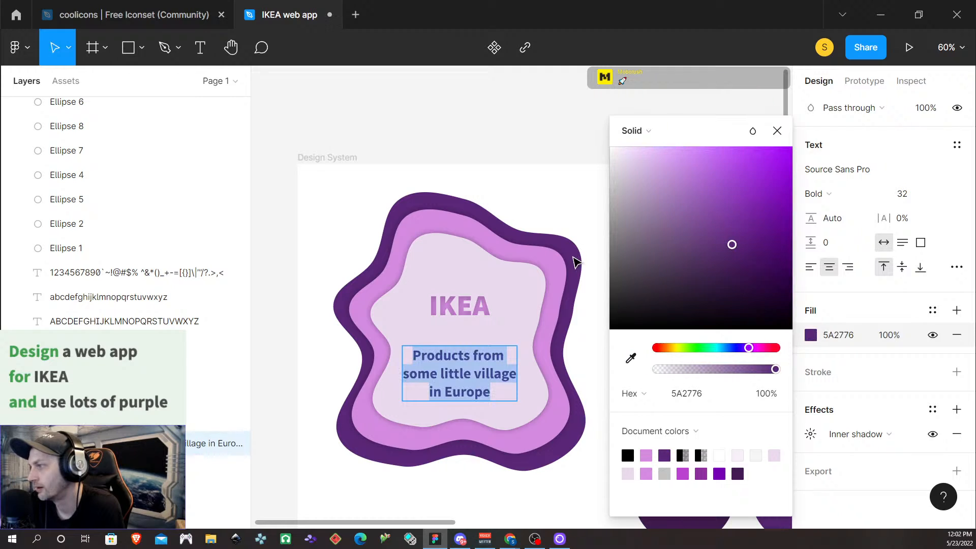
pyautogui.press('Escape')
pyautogui.scroll(-2, 514, 476)
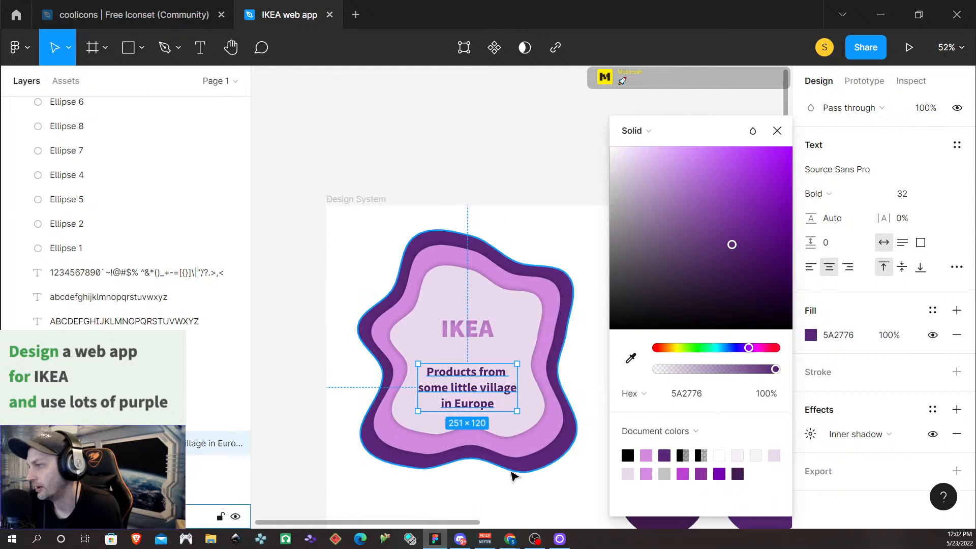
pyautogui.click(489, 482)
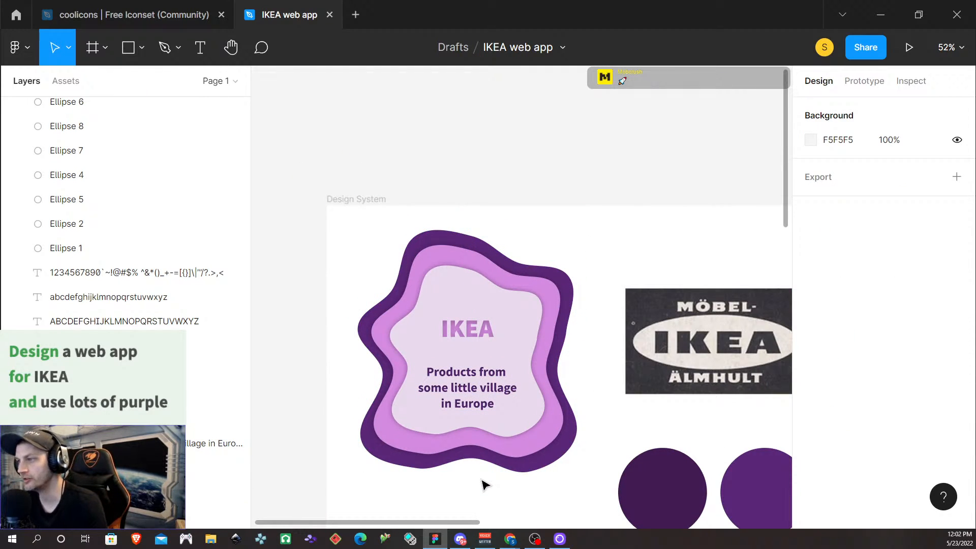
pyautogui.scroll(1, 472, 501)
pyautogui.scroll(-1, 473, 501)
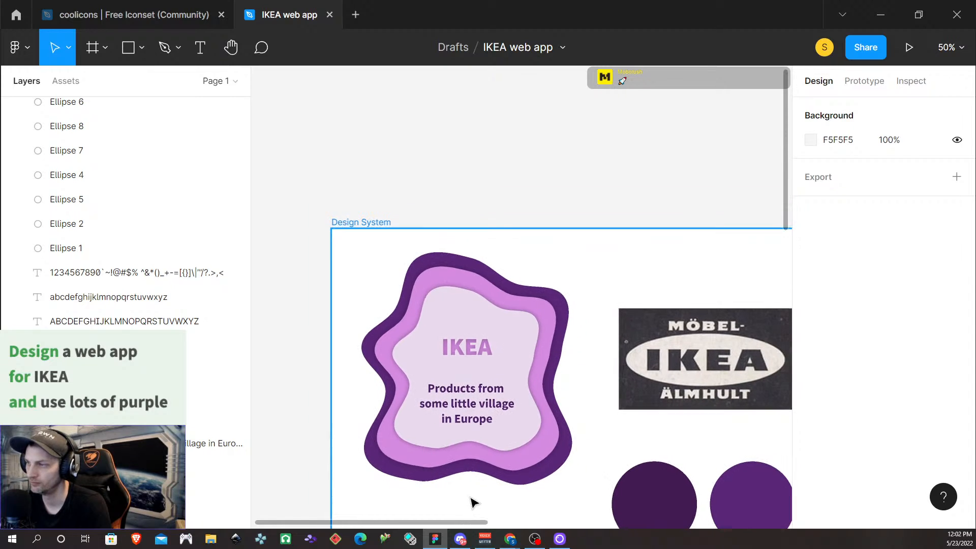
pyautogui.scroll(1, 598, 262)
pyautogui.scroll(-1, 600, 269)
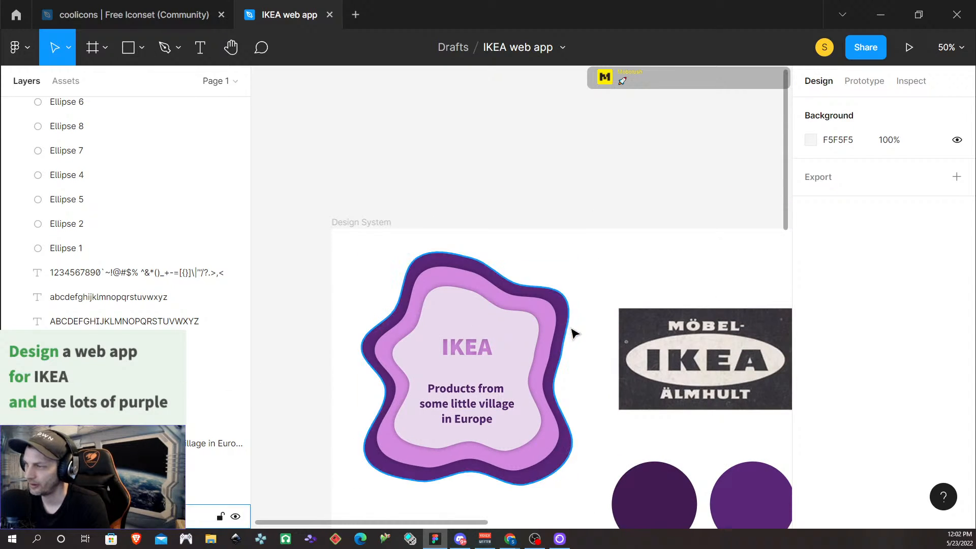
pyautogui.scroll(-4, 585, 338)
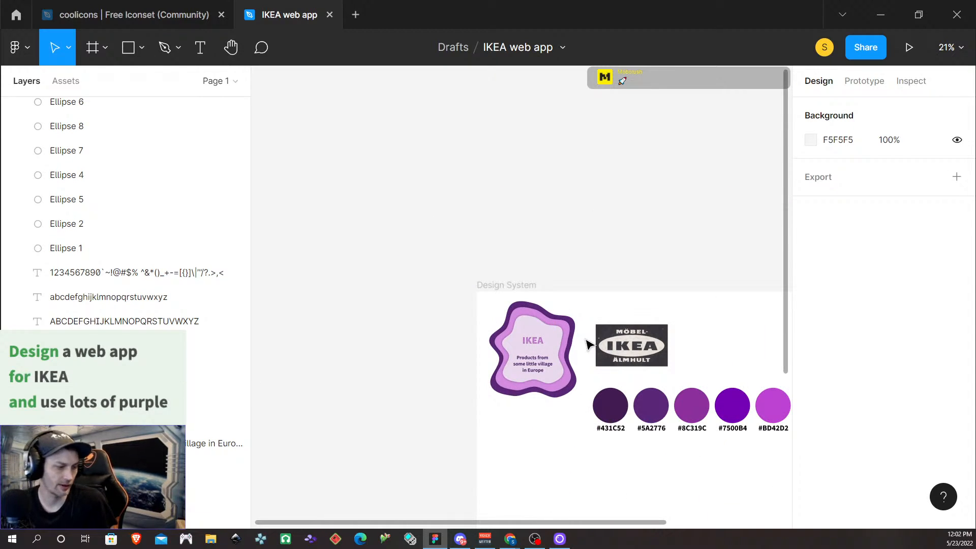
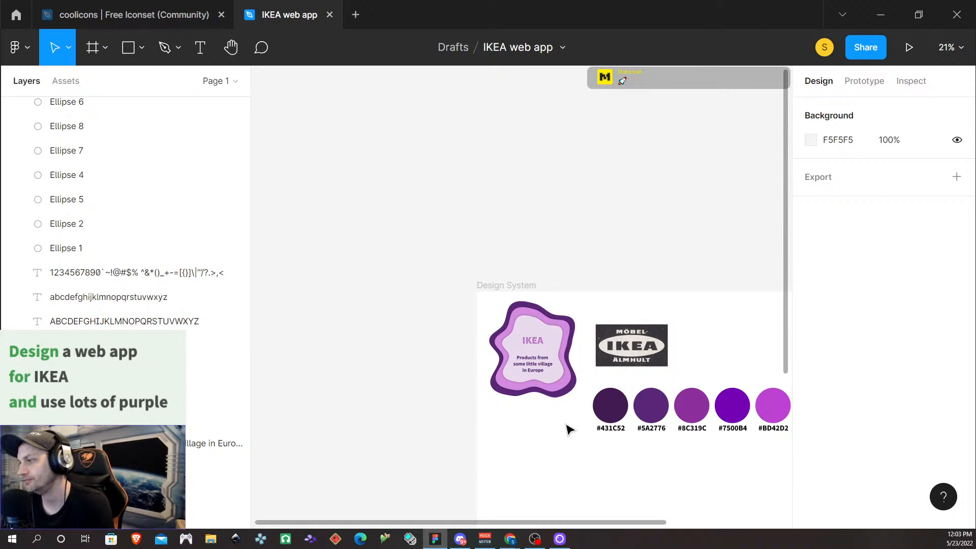
pyautogui.scroll(-2, 561, 436)
pyautogui.scroll(2, 558, 448)
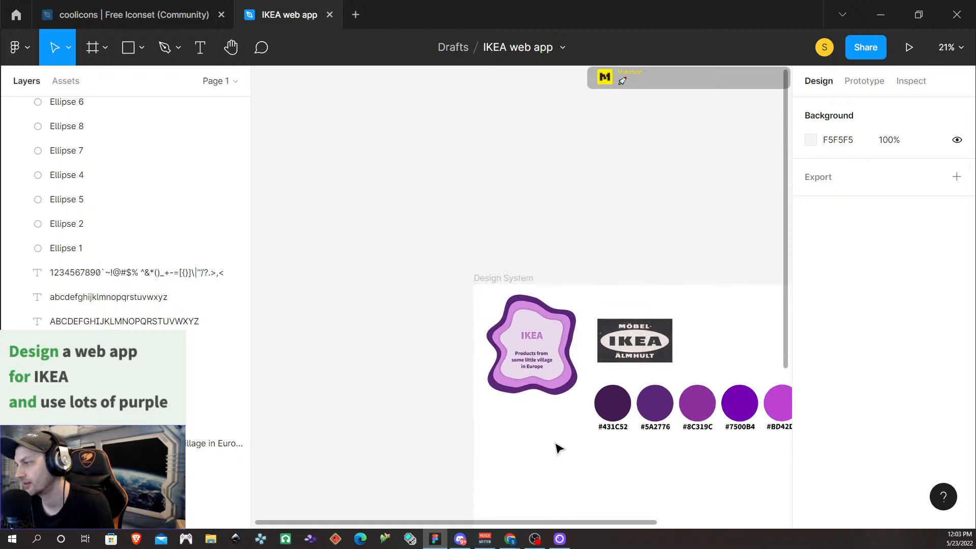
pyautogui.scroll(-3, 575, 443)
pyautogui.click(602, 410)
pyautogui.keyDown('shift'); pyautogui.click(636, 410); pyautogui.keyUp('shift')
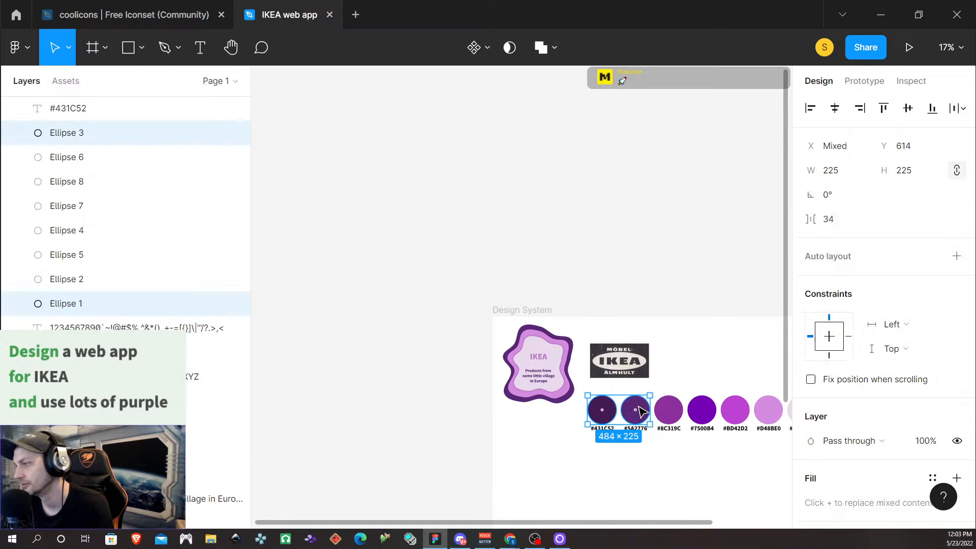
pyautogui.keyDown('shift'); pyautogui.click(669, 410); pyautogui.keyUp('shift')
pyautogui.keyDown('shift'); pyautogui.click(702, 410); pyautogui.keyUp('shift')
pyautogui.keyDown('shift'); pyautogui.click(736, 410); pyautogui.keyUp('shift')
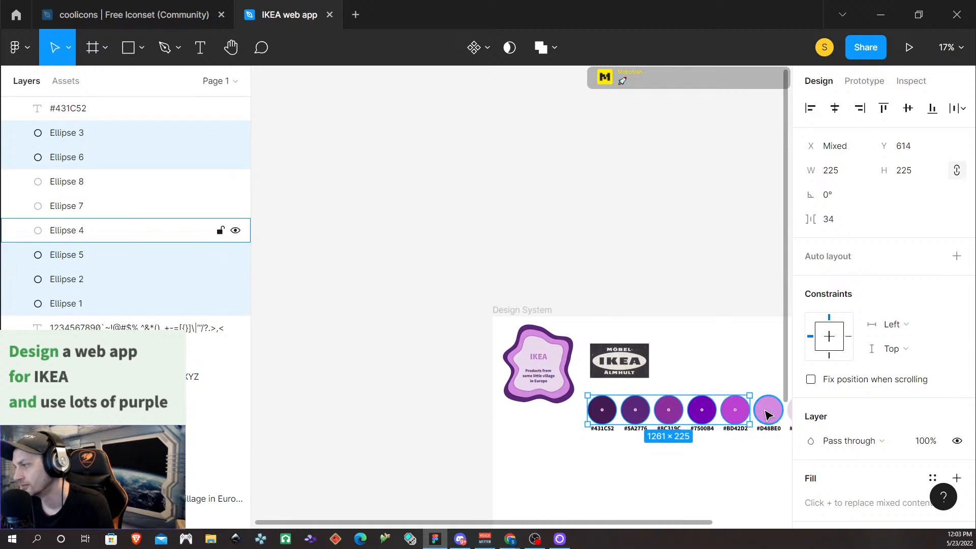
pyautogui.keyDown('shift'); pyautogui.click(769, 410); pyautogui.keyUp('shift')
pyautogui.hscroll(4, 689, 423)
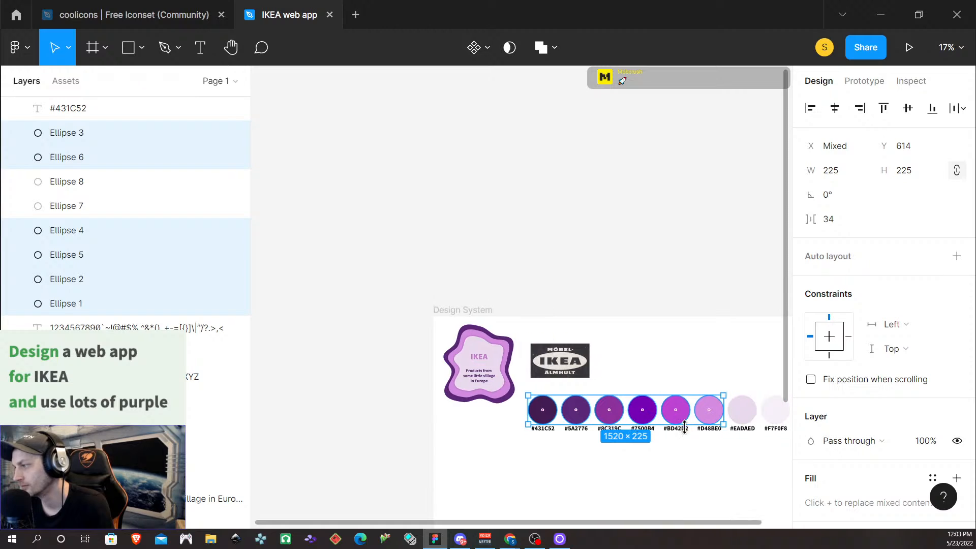
pyautogui.click(683, 410)
pyautogui.click(721, 416)
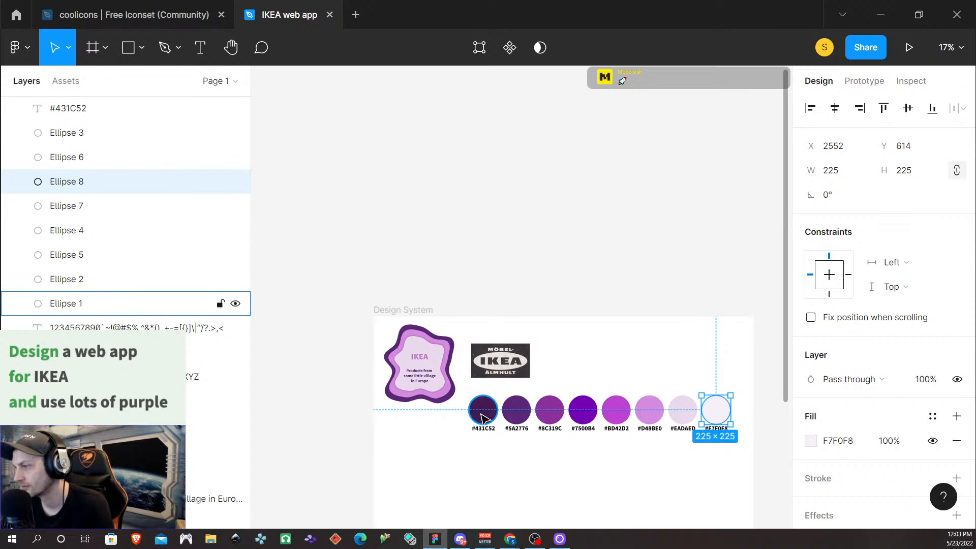
# Step: Duplicate the whole row of eight purple colour circles straight below the hex labels, at Y 1131
pyautogui.moveTo(466, 391); pyautogui.dragTo(745, 414)
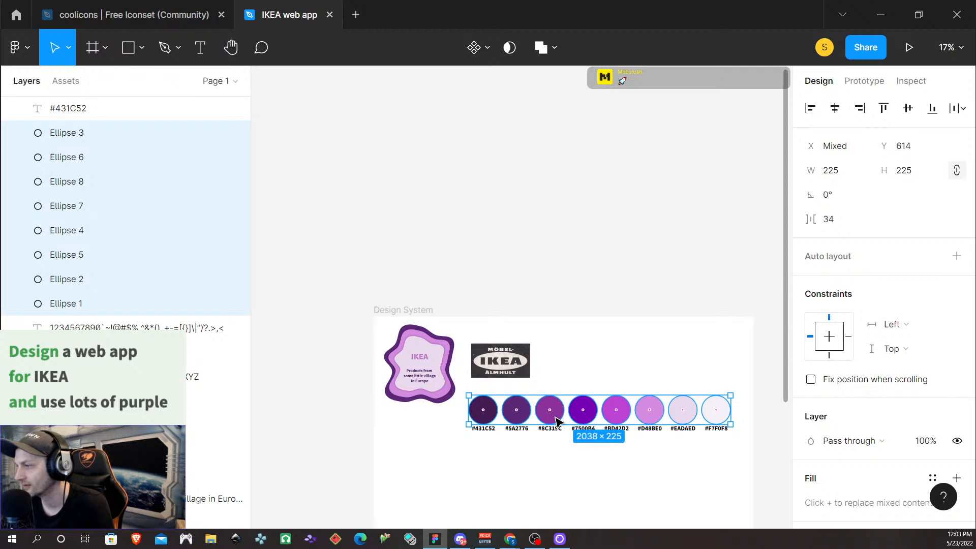
pyautogui.moveTo(557, 421); pyautogui.dragTo(556, 485)
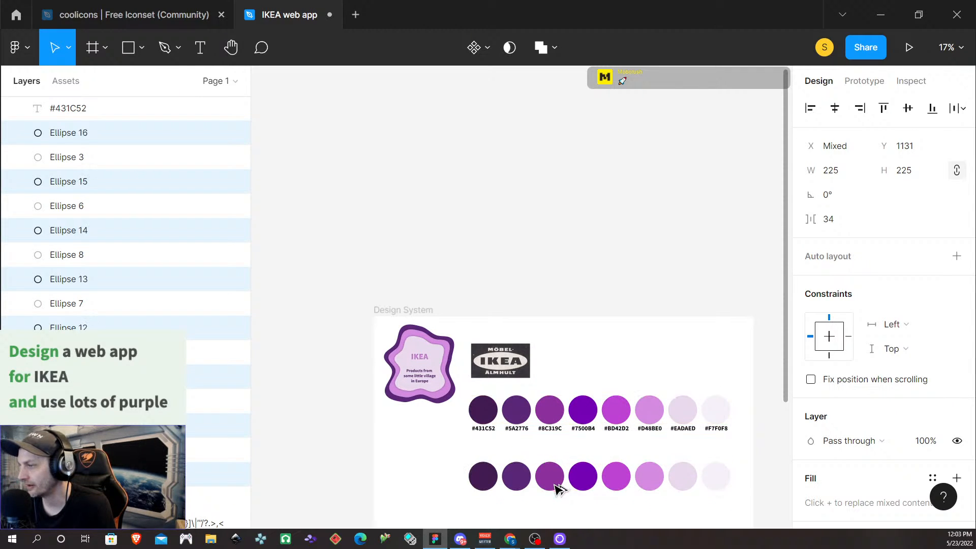
# Step: Add a drop shadow to all eight duplicated circles and set the shadow's opacity to 100%
pyautogui.scroll(5, 588, 496)
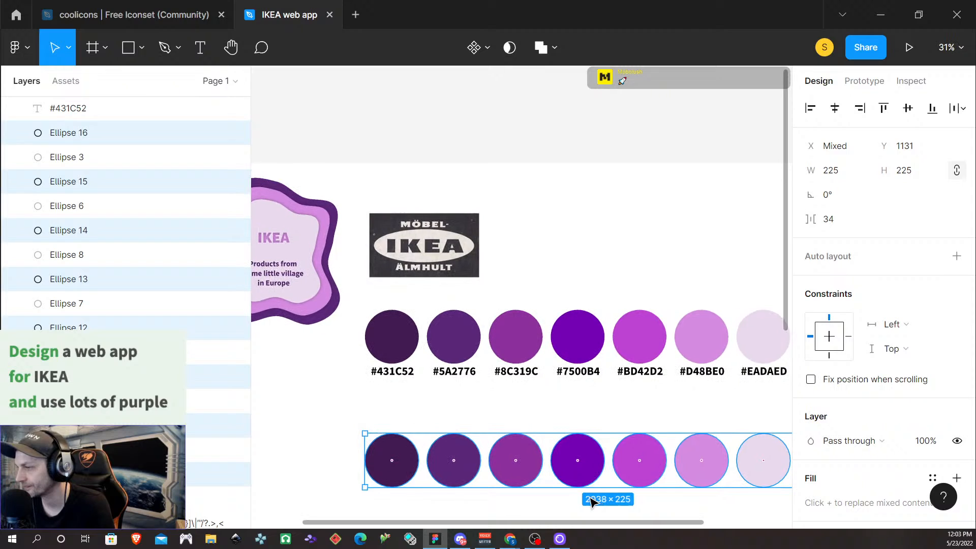
pyautogui.scroll(-1, 666, 469)
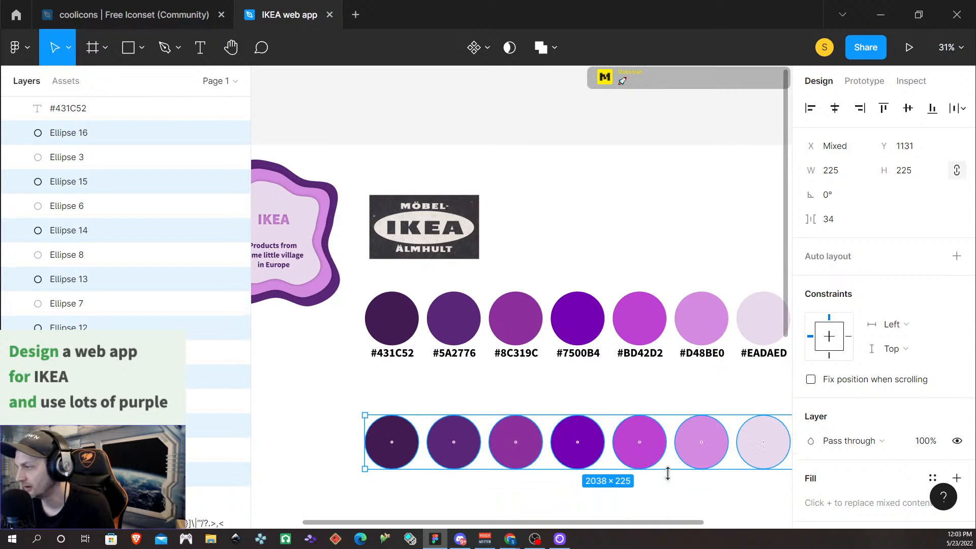
pyautogui.scroll(-4, 664, 467)
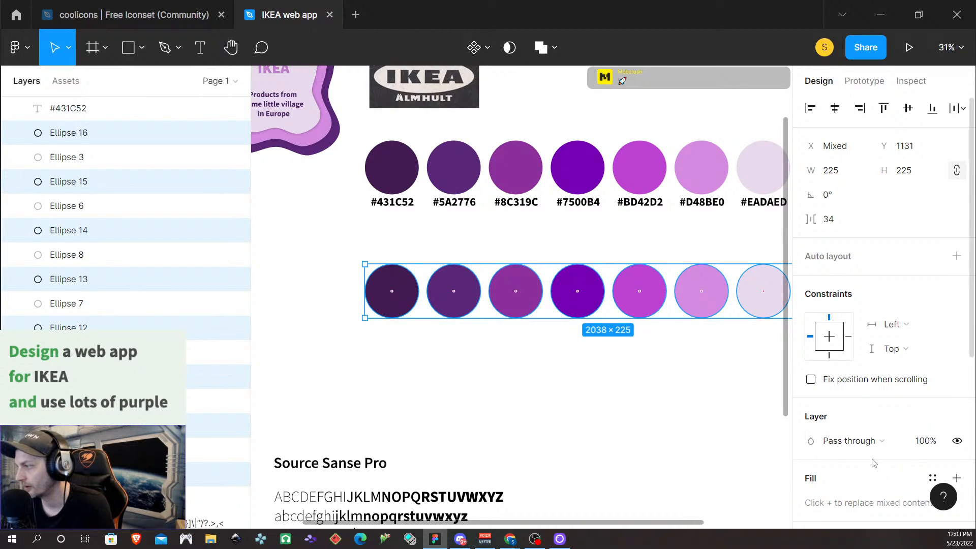
pyautogui.scroll(-5, 875, 460)
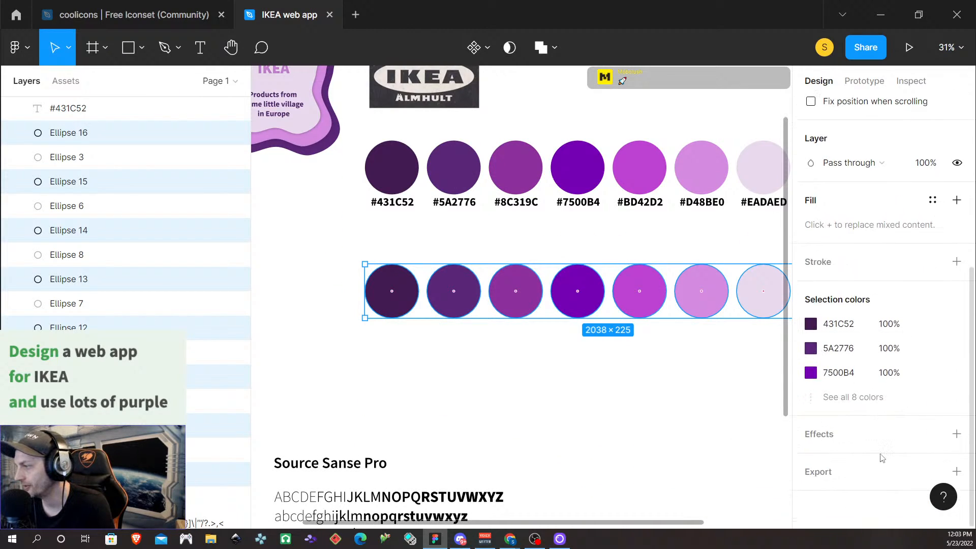
pyautogui.click(957, 435)
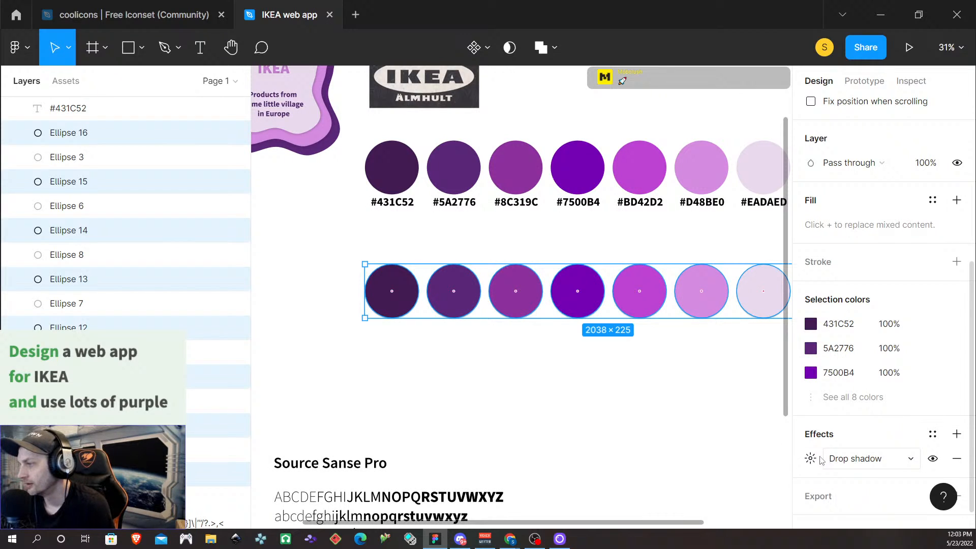
pyautogui.click(810, 459)
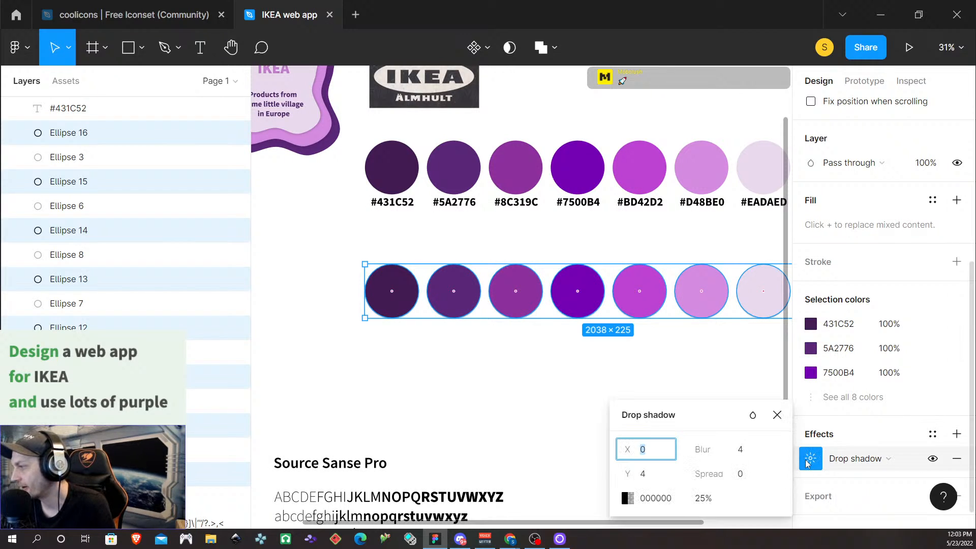
pyautogui.click(700, 501)
pyautogui.write('100')
pyautogui.press('Return')
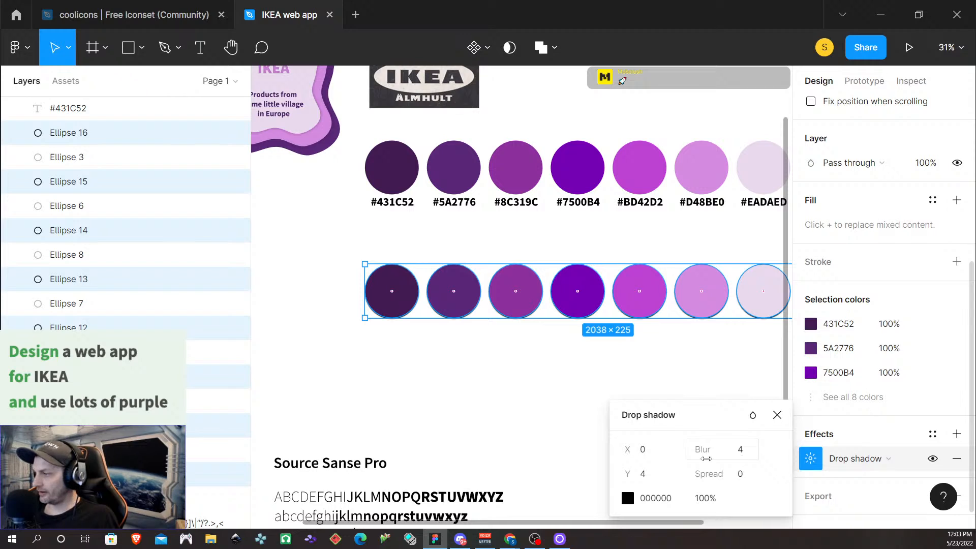
# Step: Examine how the drop shadow looks along the duplicated row of circles, both up close and from further out
pyautogui.click(748, 455)
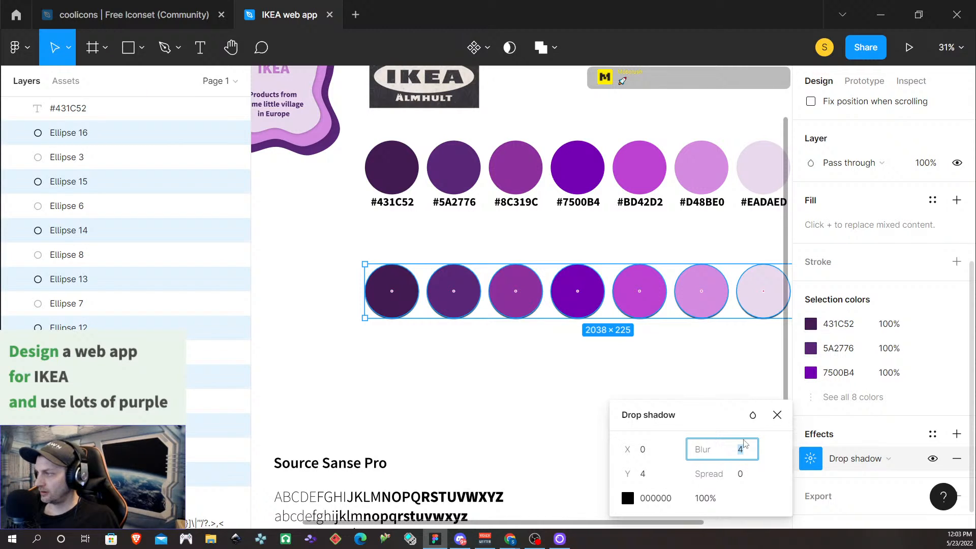
pyautogui.scroll(1, 640, 359)
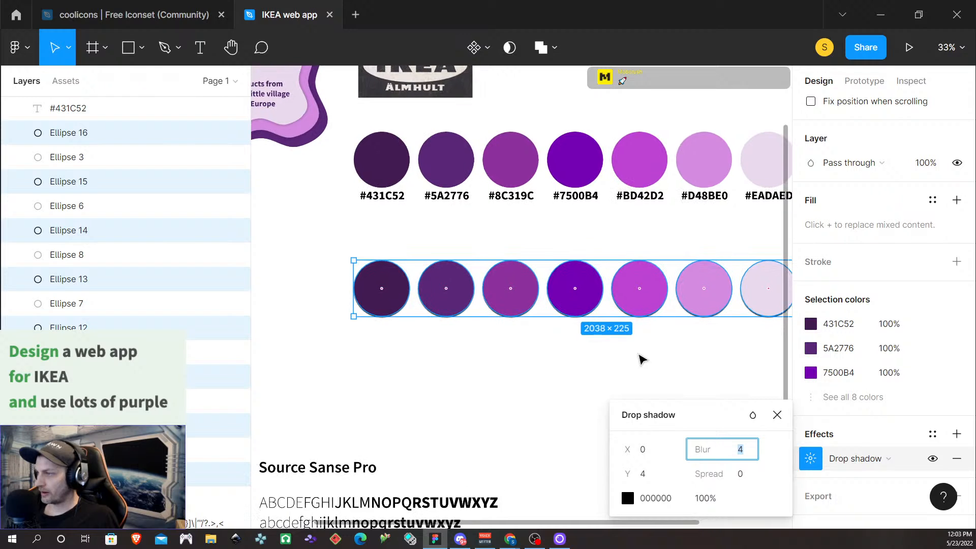
pyautogui.scroll(-1, 641, 359)
pyautogui.hscroll(4, 638, 360)
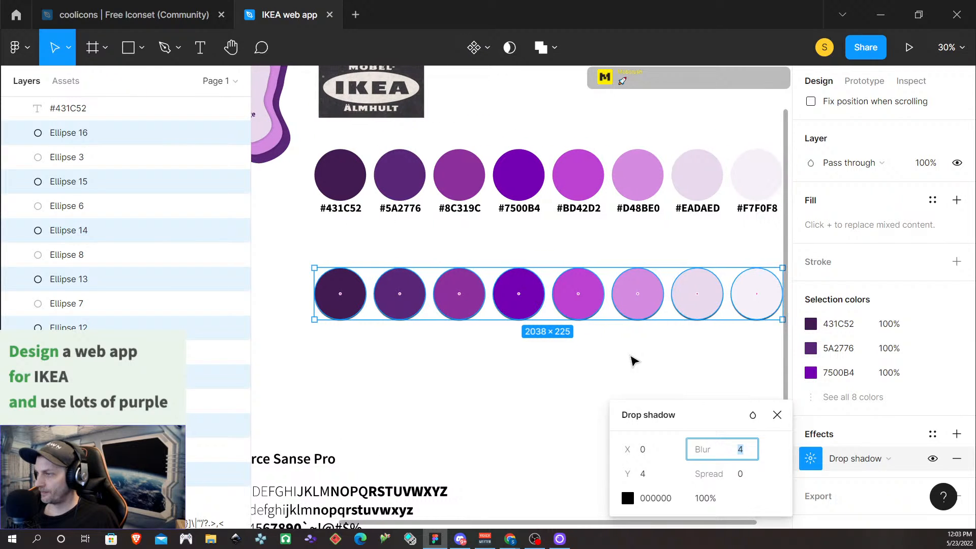
pyautogui.click(764, 376)
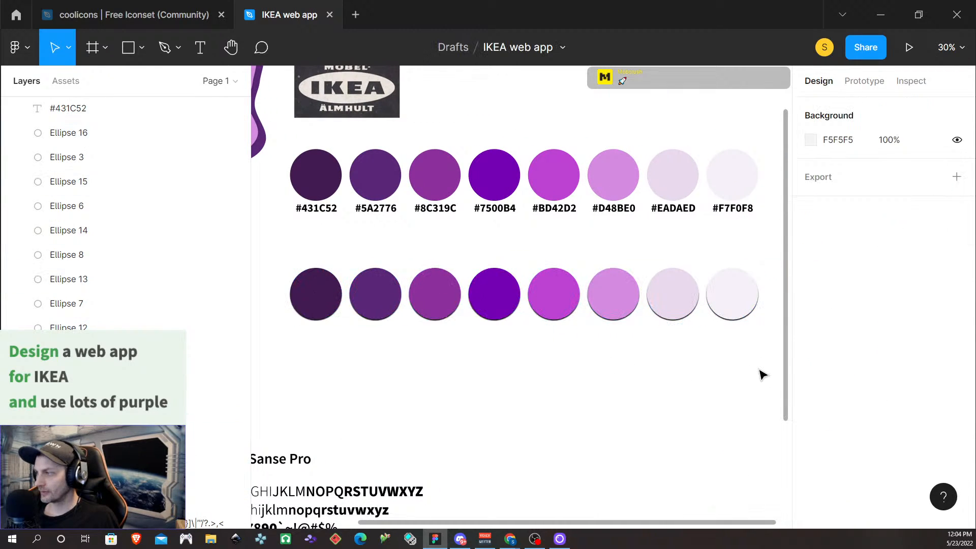
pyautogui.scroll(2, 637, 364)
pyautogui.scroll(8, 638, 363)
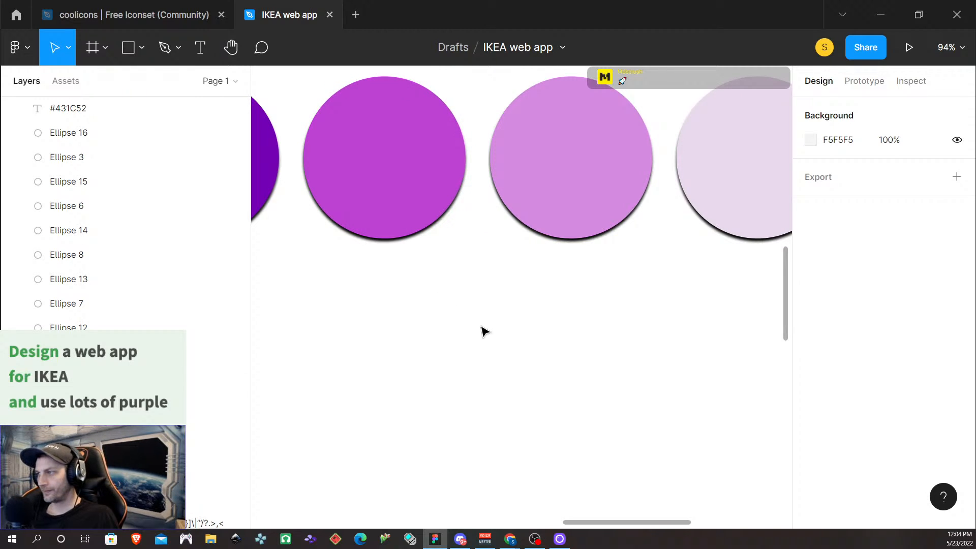
pyautogui.scroll(-4, 582, 330)
pyautogui.scroll(-2, 579, 329)
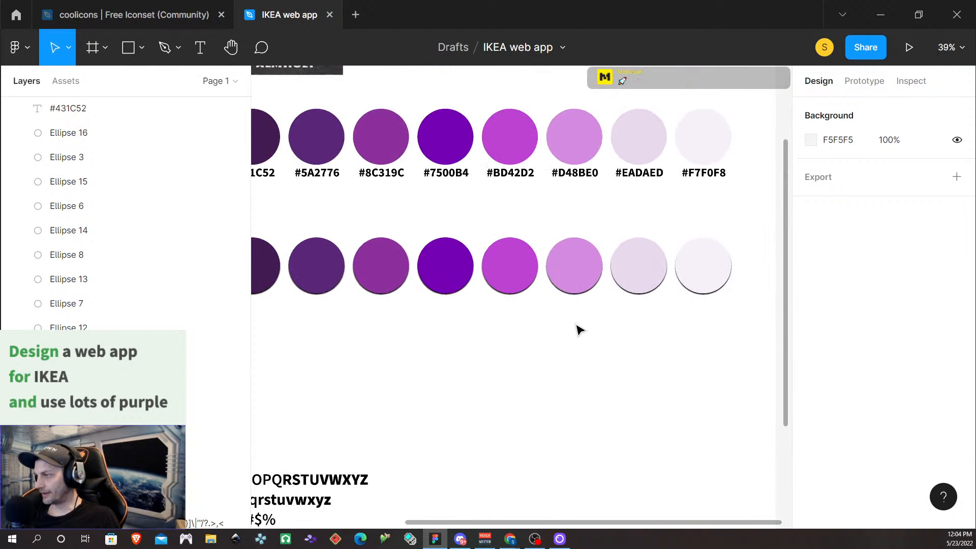
pyautogui.scroll(-1, 578, 330)
pyautogui.scroll(3, 569, 329)
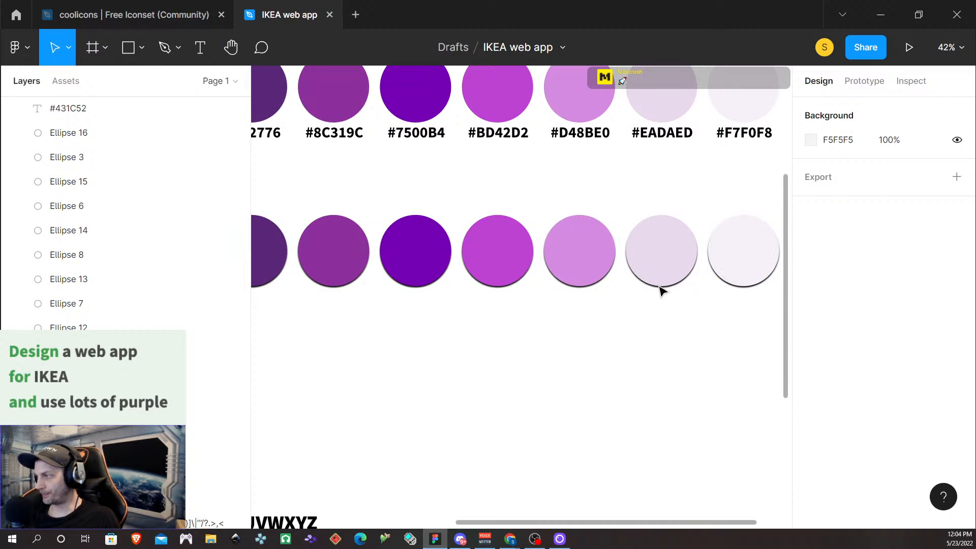
pyautogui.hscroll(3, 701, 358)
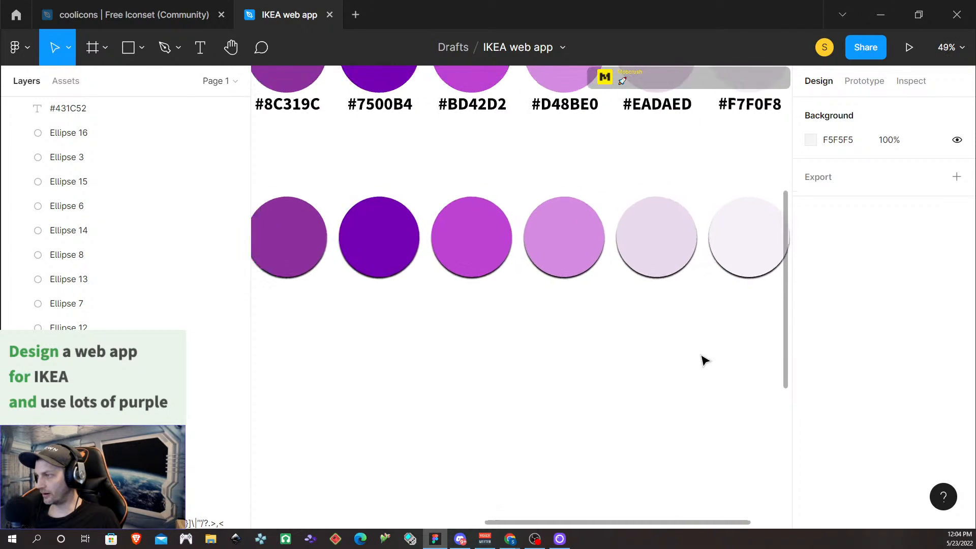
pyautogui.scroll(-4, 560, 359)
pyautogui.hscroll(-5, 433, 349)
pyautogui.hscroll(4, 578, 346)
pyautogui.hscroll(-1, 474, 345)
pyautogui.hscroll(-1, 473, 342)
pyautogui.scroll(5, 488, 342)
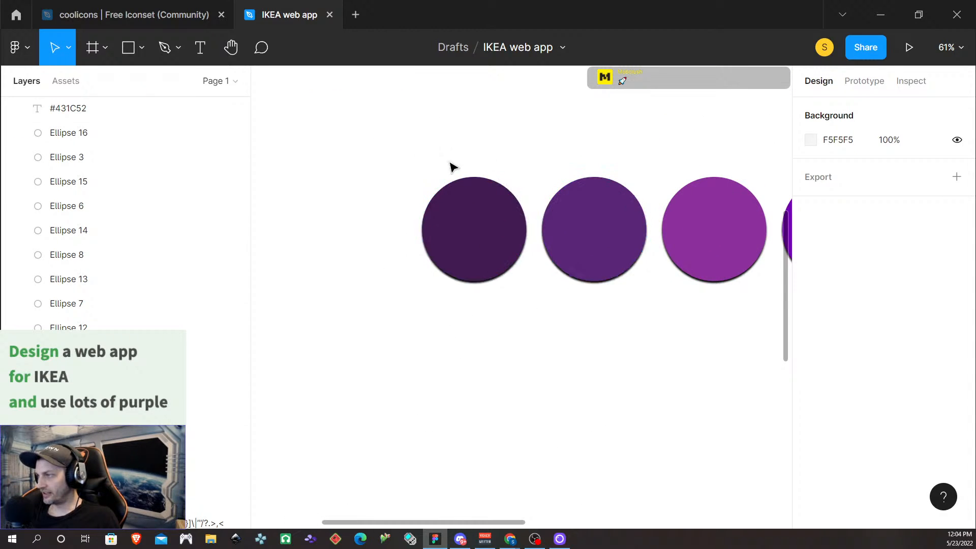
# Step: Set the drop shadow blur of the first, darkest circle in the duplicated row to 16
pyautogui.click(450, 247)
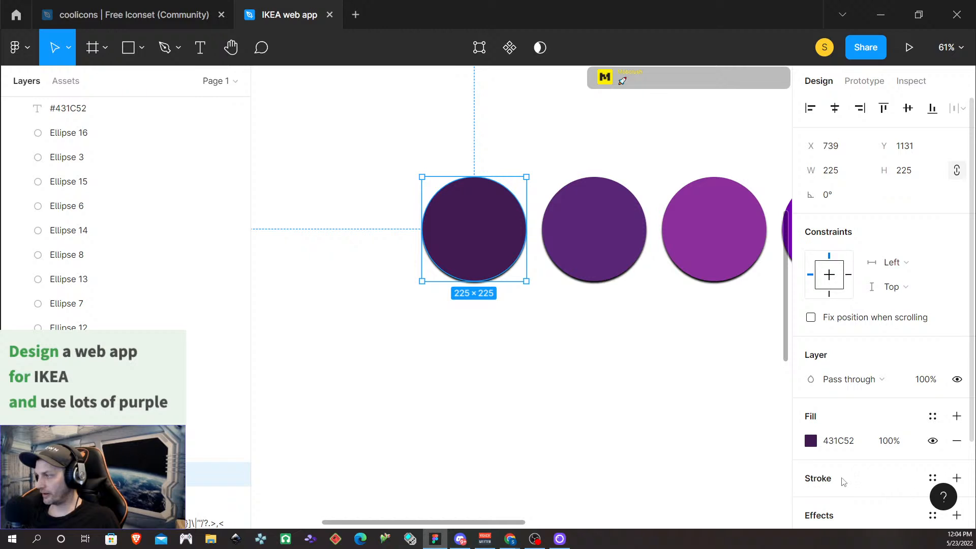
pyautogui.scroll(-3, 839, 452)
pyautogui.click(810, 437)
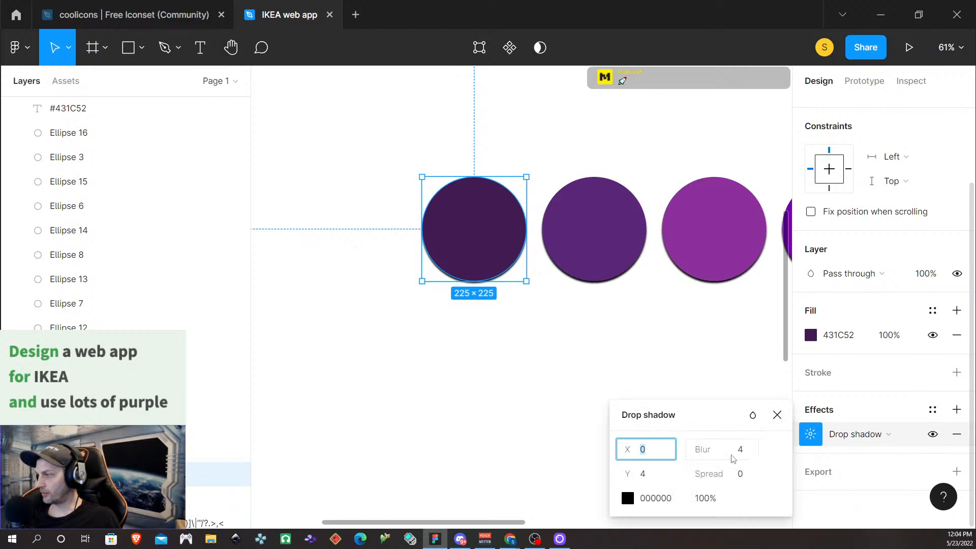
pyautogui.click(749, 453)
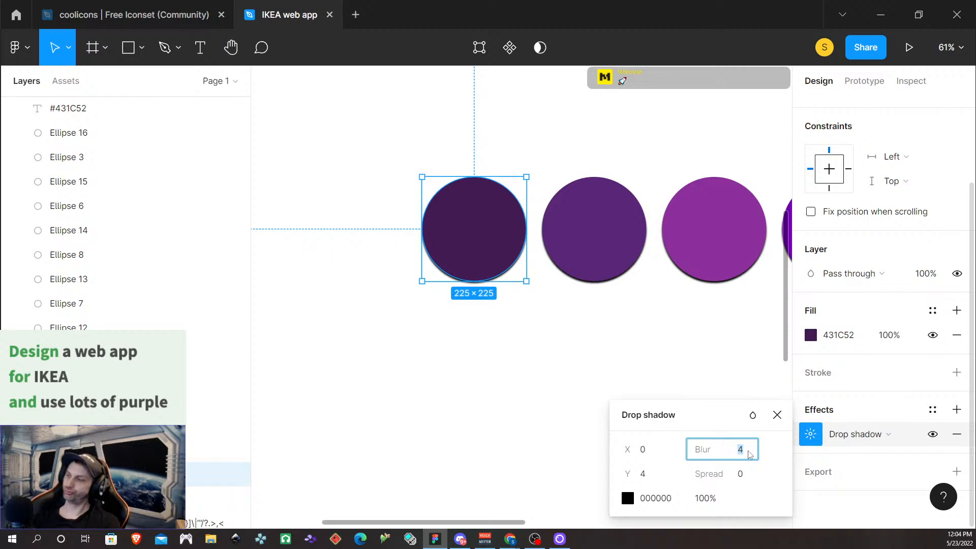
pyautogui.press('Return')
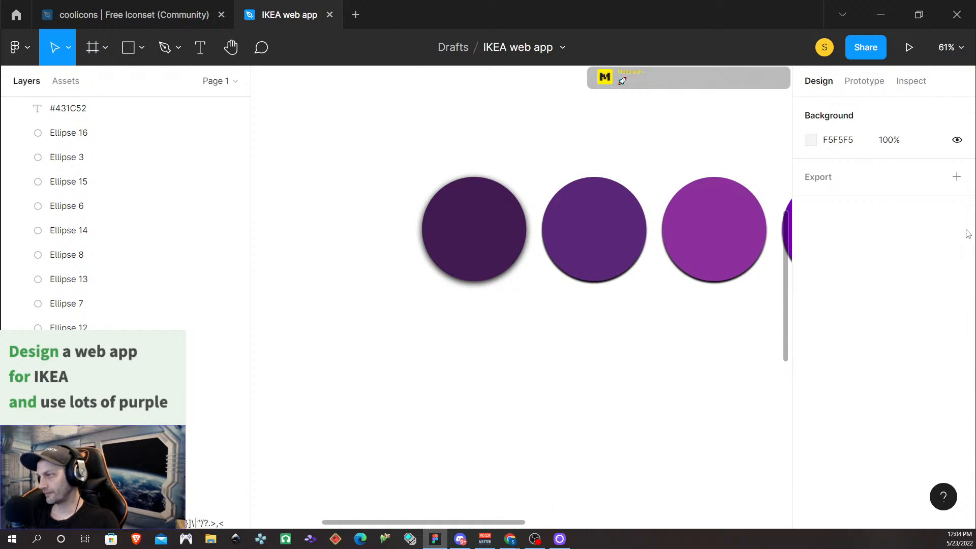
# Step: Set the drop shadow's Y offset to 8 on the first, darkest circle in the duplicated row
pyautogui.click(497, 231)
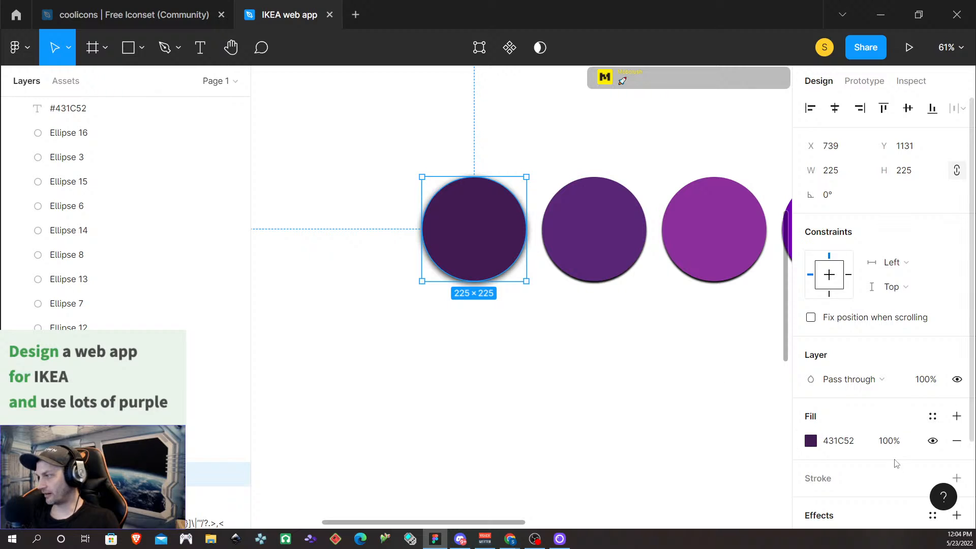
pyautogui.click(622, 434)
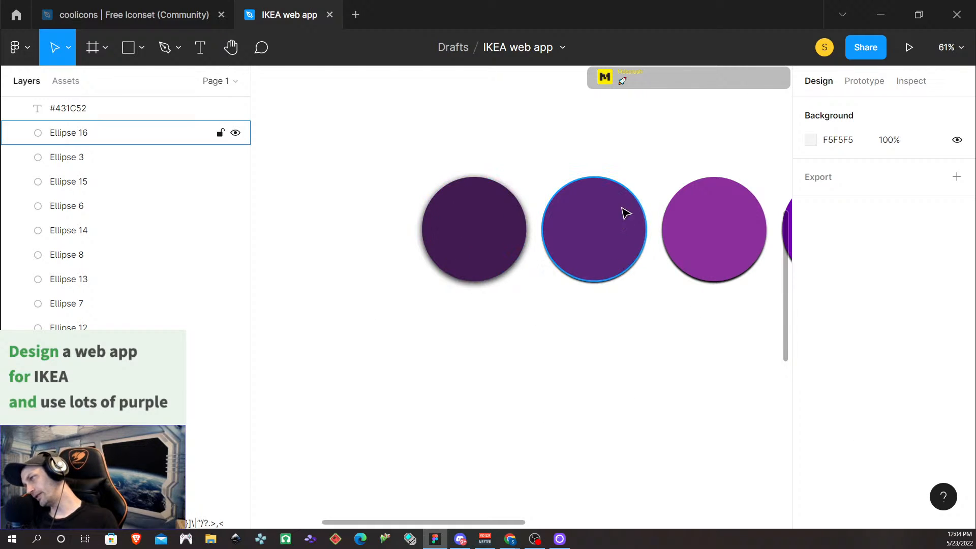
pyautogui.click(484, 244)
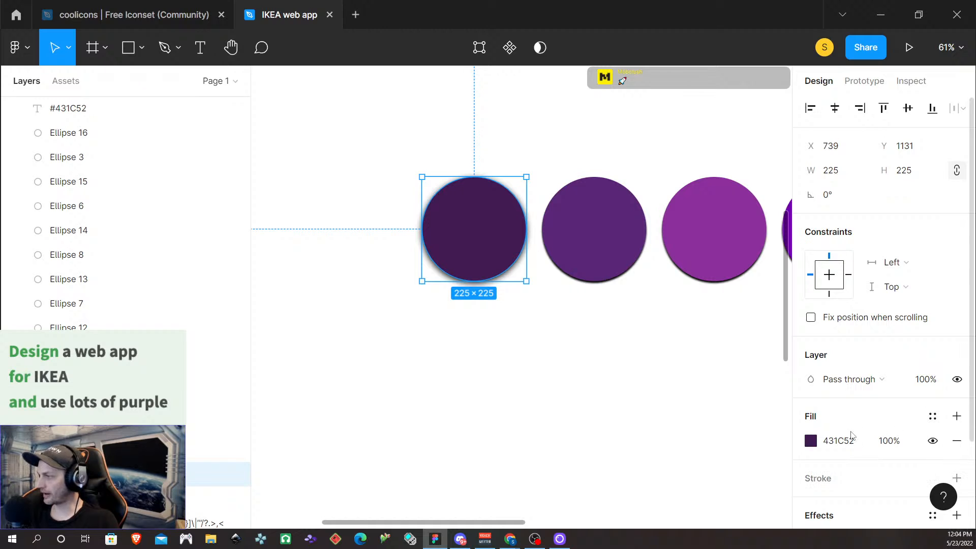
pyautogui.scroll(-1, 855, 460)
pyautogui.scroll(-1, 855, 461)
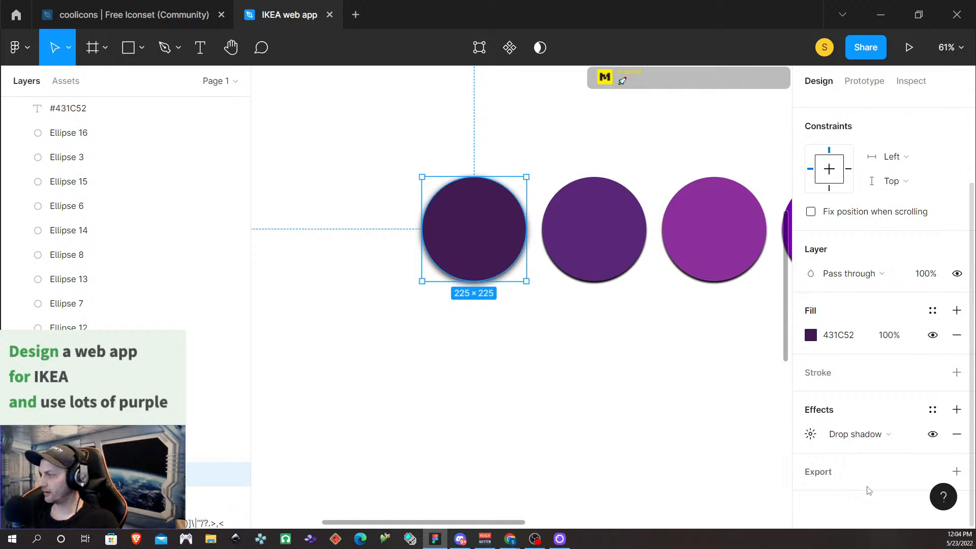
pyautogui.click(810, 437)
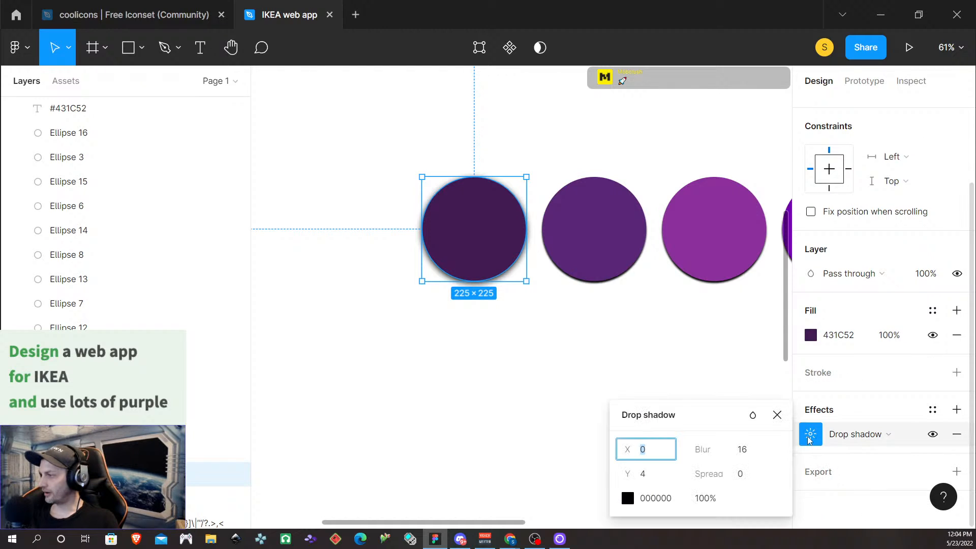
pyautogui.click(656, 476)
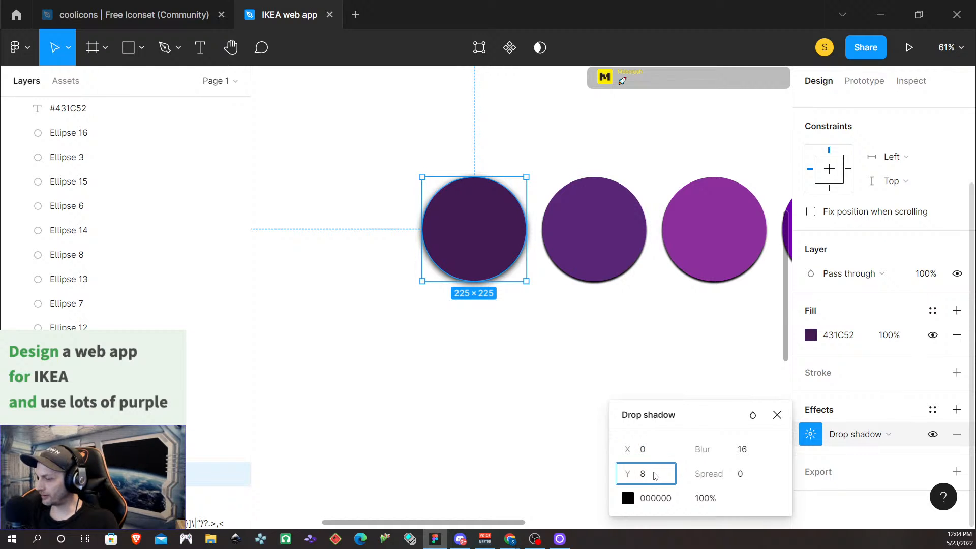
pyautogui.write('8')
pyautogui.press('Return')
pyautogui.click(504, 130)
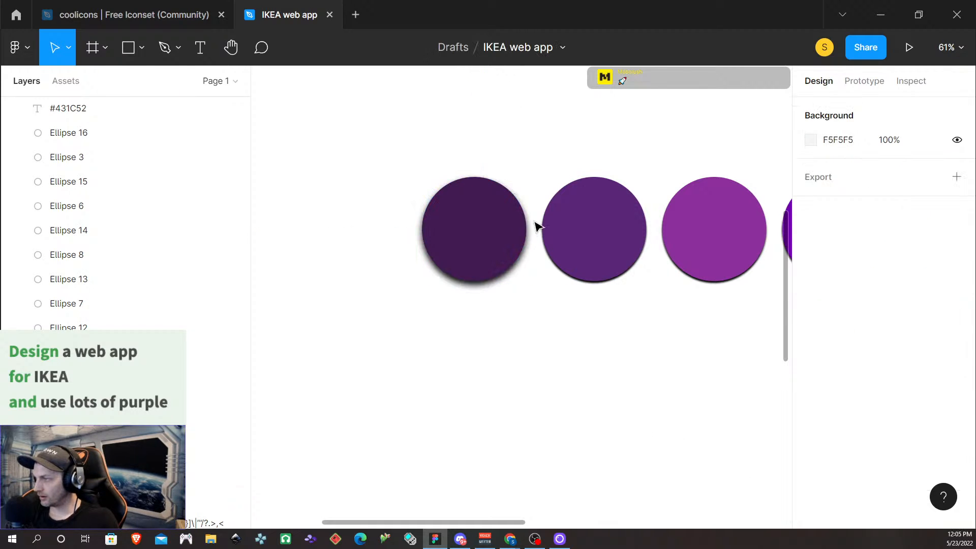
# Step: Compare the first circle's drop shadow with those of its neighbours in the duplicated row, at close and distant zoom
pyautogui.scroll(3, 528, 177)
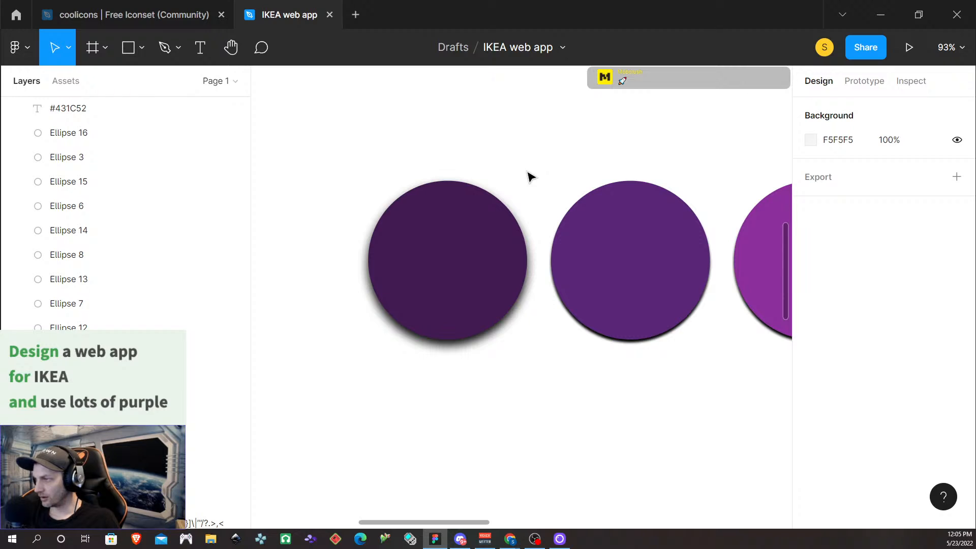
pyautogui.scroll(2, 529, 177)
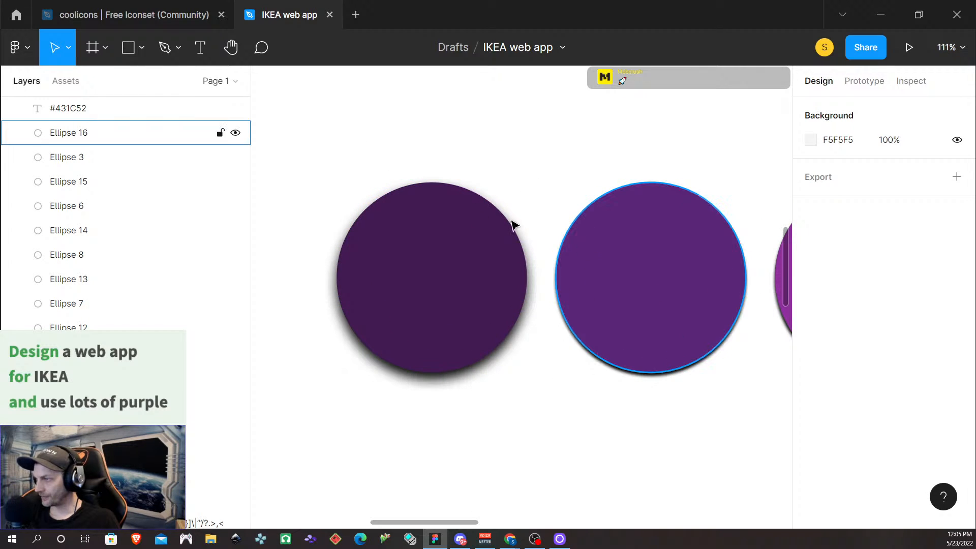
pyautogui.scroll(1, 610, 311)
pyautogui.scroll(-6, 610, 312)
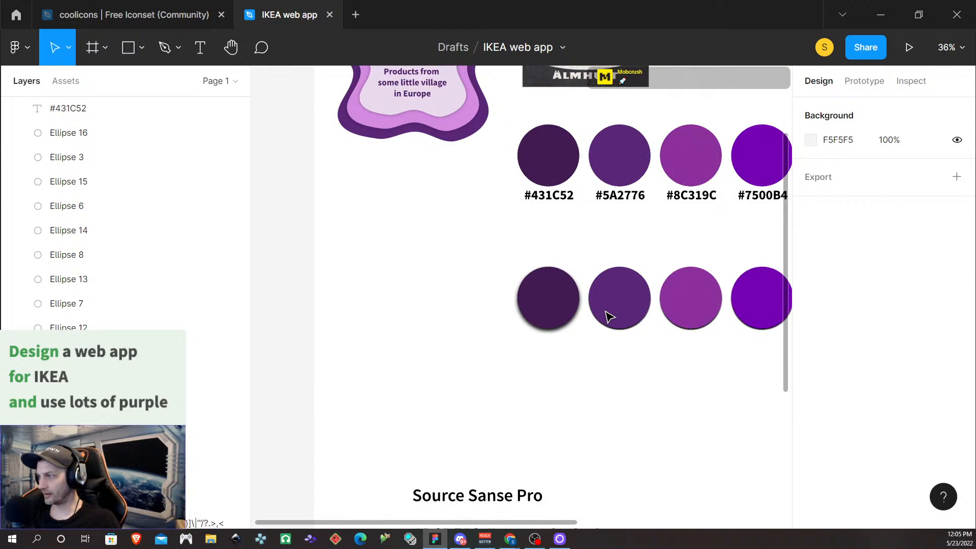
pyautogui.scroll(4, 610, 316)
pyautogui.scroll(-5, 615, 316)
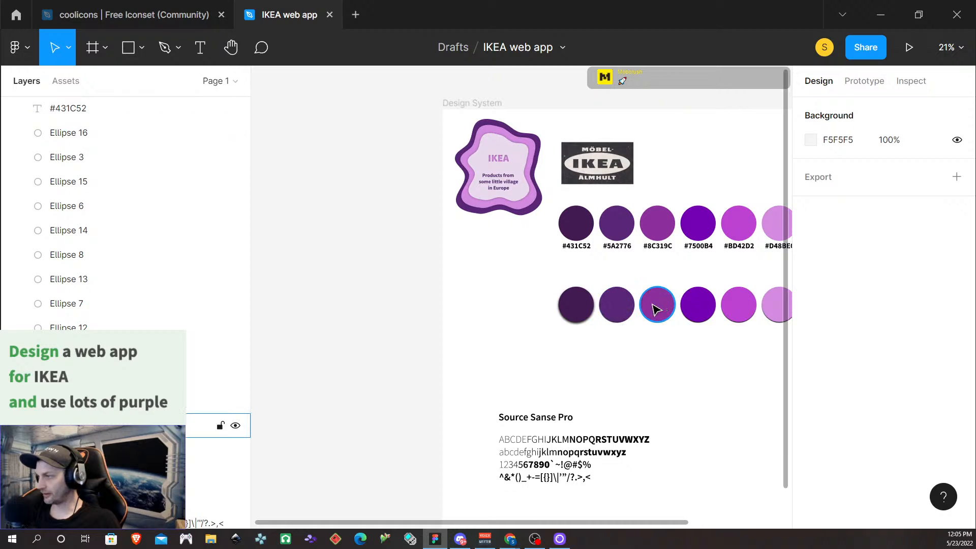
pyautogui.scroll(1, 659, 334)
pyautogui.scroll(3, 659, 334)
# Step: Set the drop shadow blur of the second circle in the duplicated row to 16
pyautogui.click(584, 295)
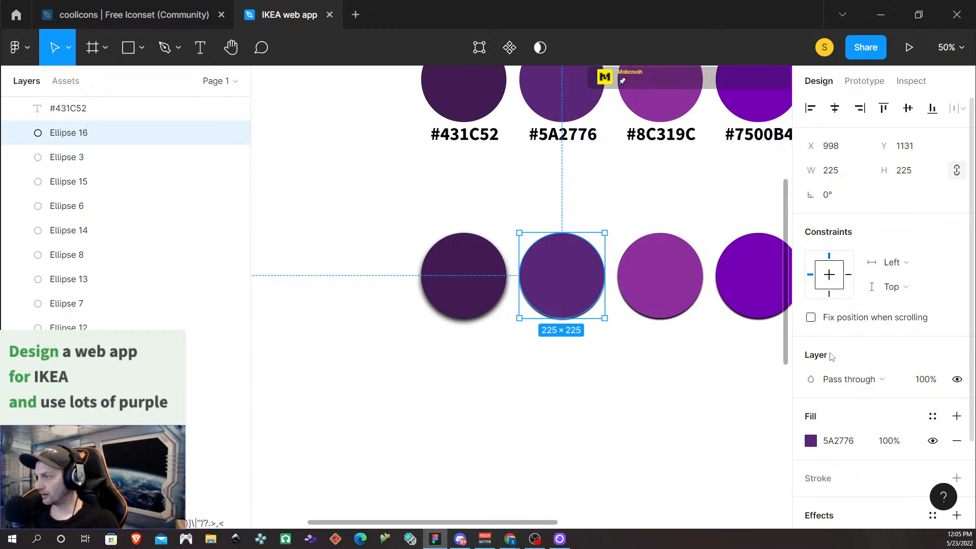
pyautogui.scroll(-3, 891, 448)
pyautogui.click(957, 409)
pyautogui.click(810, 435)
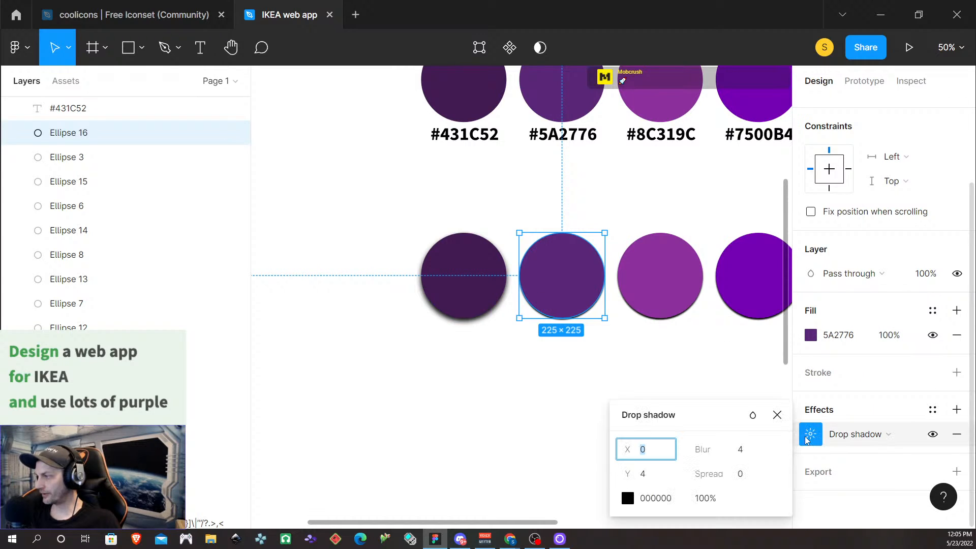
pyautogui.click(751, 454)
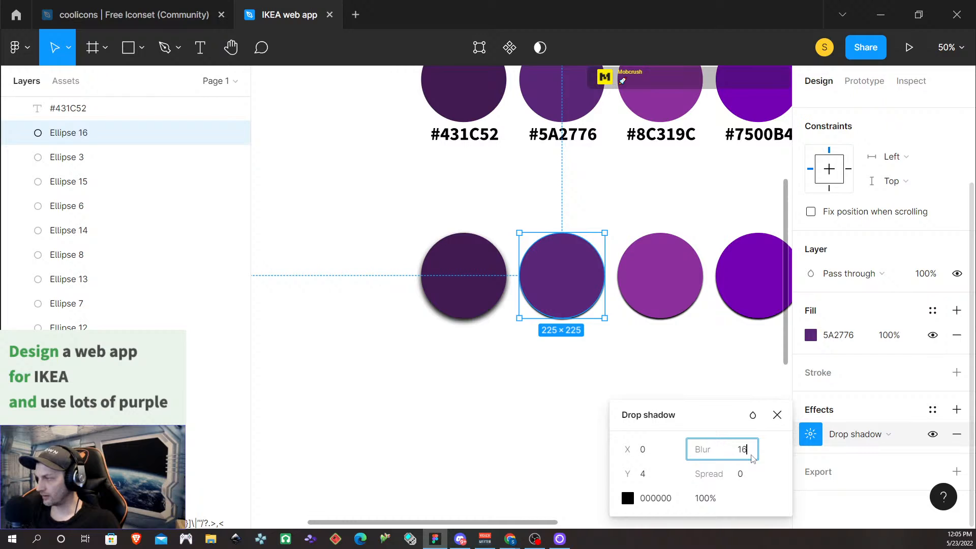
pyautogui.press('Return')
pyautogui.click(511, 407)
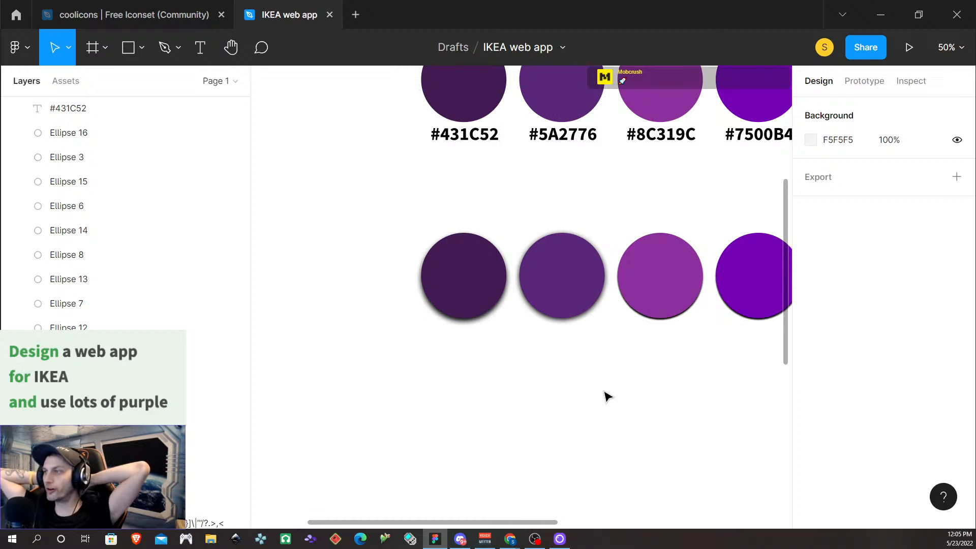
# Step: Try a 25% fill opacity on the first circle in the duplicated row and undo the change
pyautogui.click(489, 306)
pyautogui.click(895, 442)
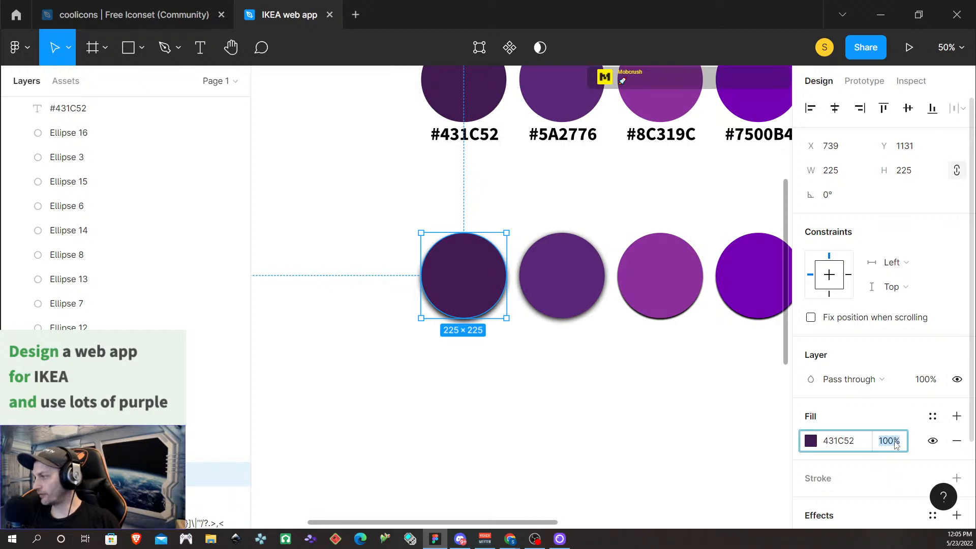
pyautogui.write('25')
pyautogui.press('Return')
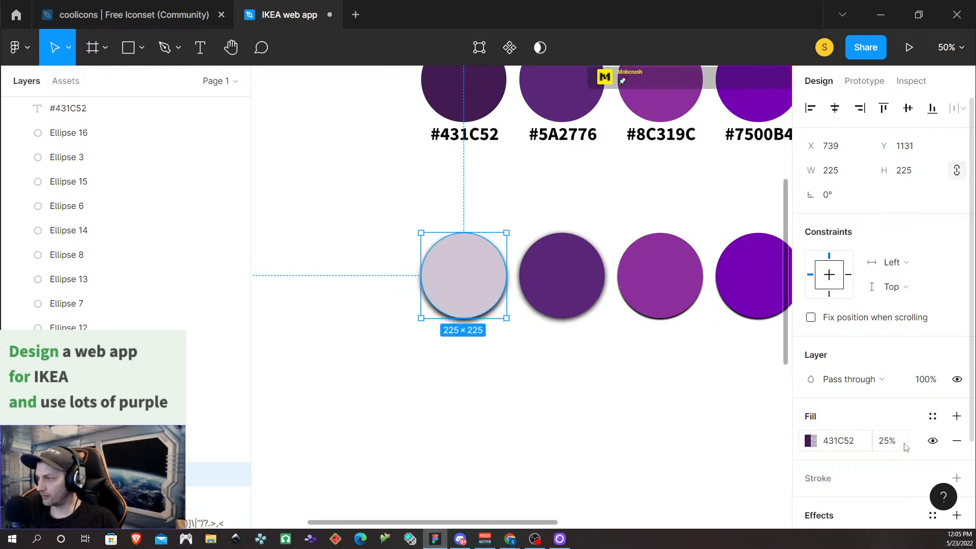
pyautogui.hotkey('ctrl', 'z')
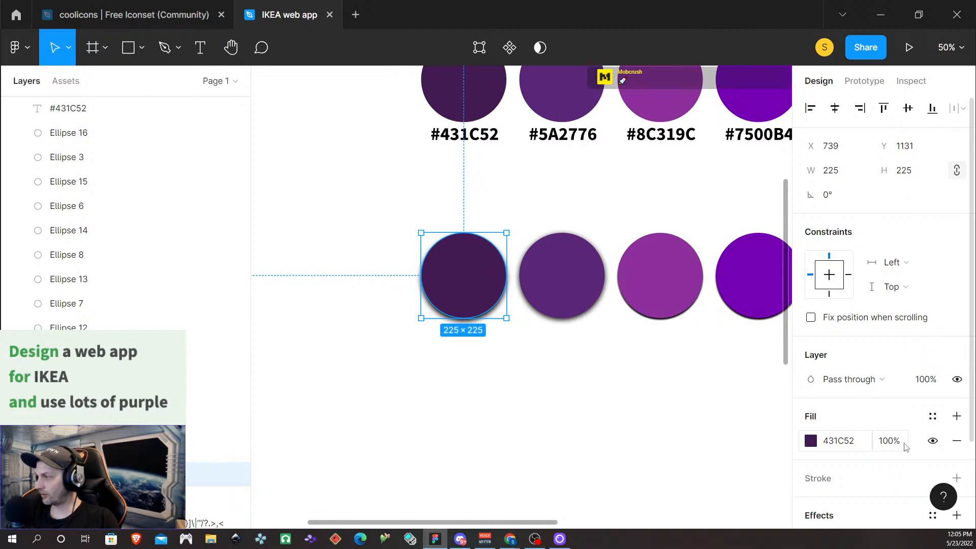
# Step: Set the drop shadow opacity of the first circle in the duplicated row to 25%
pyautogui.scroll(-2, 852, 454)
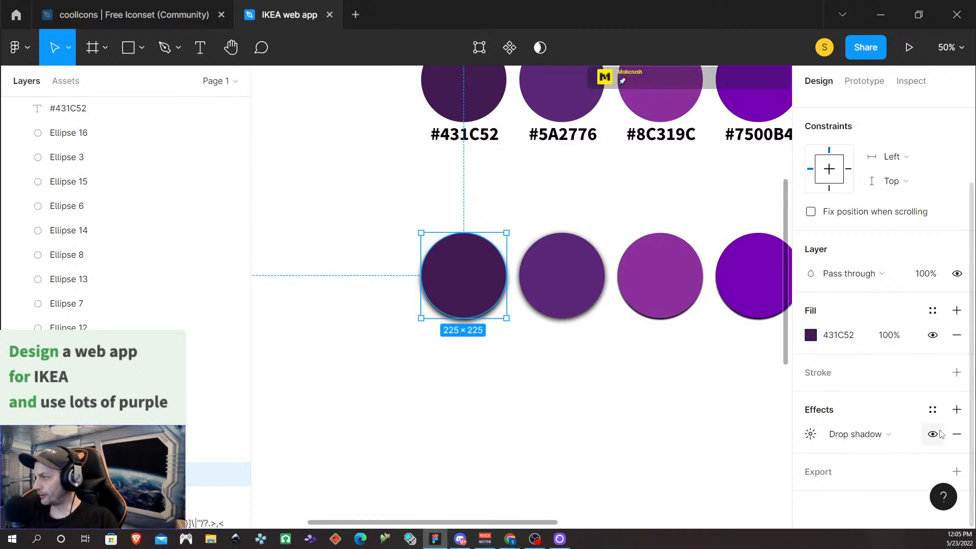
pyautogui.click(810, 436)
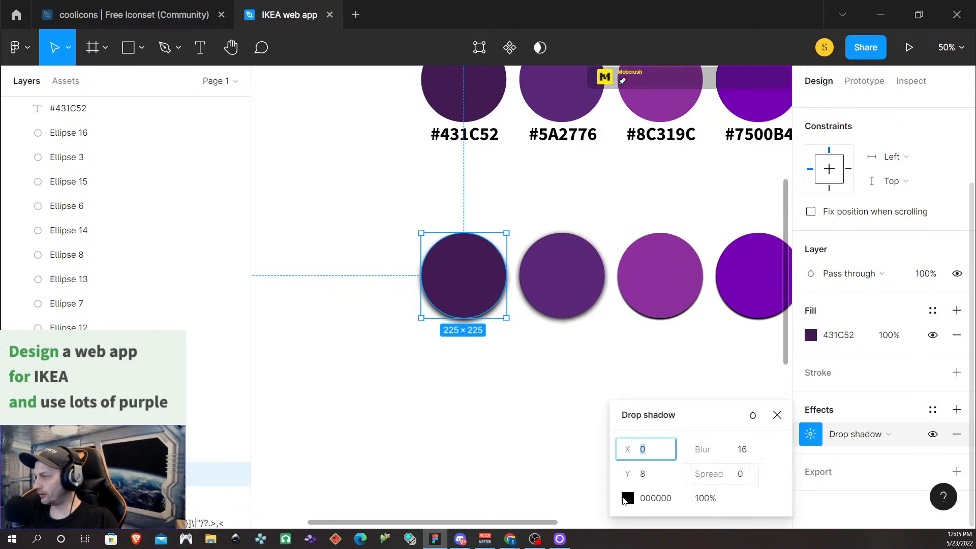
pyautogui.click(705, 499)
pyautogui.write('25')
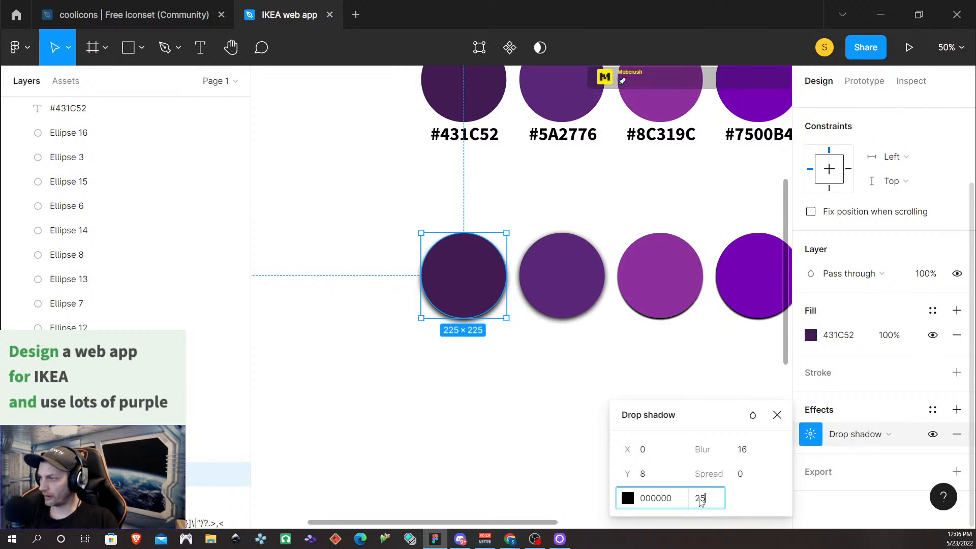
pyautogui.press('Return')
pyautogui.click(517, 391)
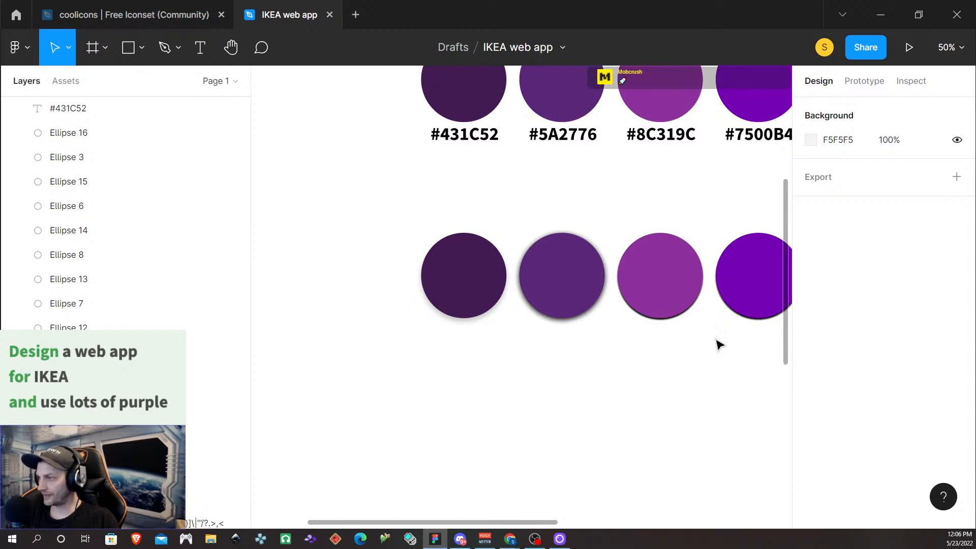
# Step: Inspect the first duplicated circle's shadow up close and raise the drop shadow's opacity above 25%
pyautogui.scroll(5, 438, 336)
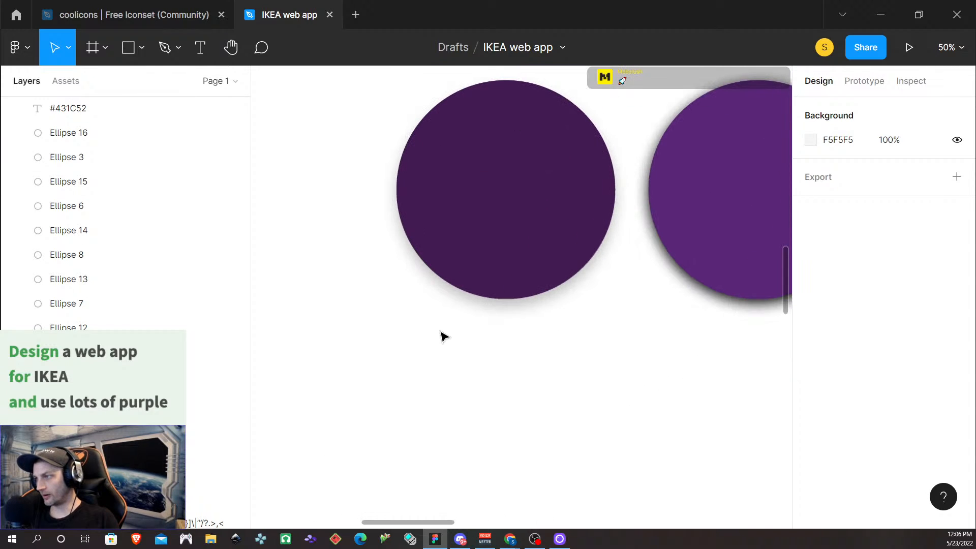
pyautogui.scroll(-1, 540, 342)
pyautogui.scroll(-3, 540, 344)
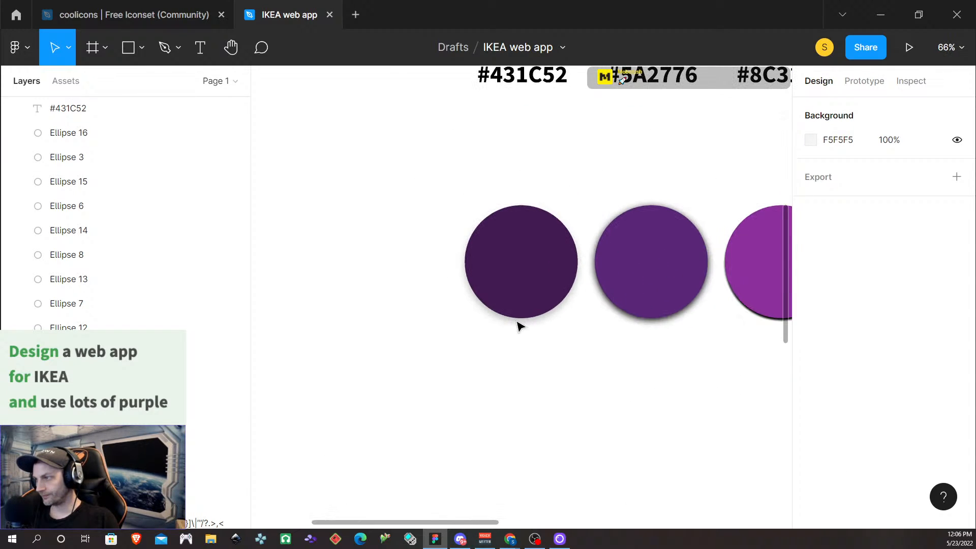
pyautogui.click(499, 285)
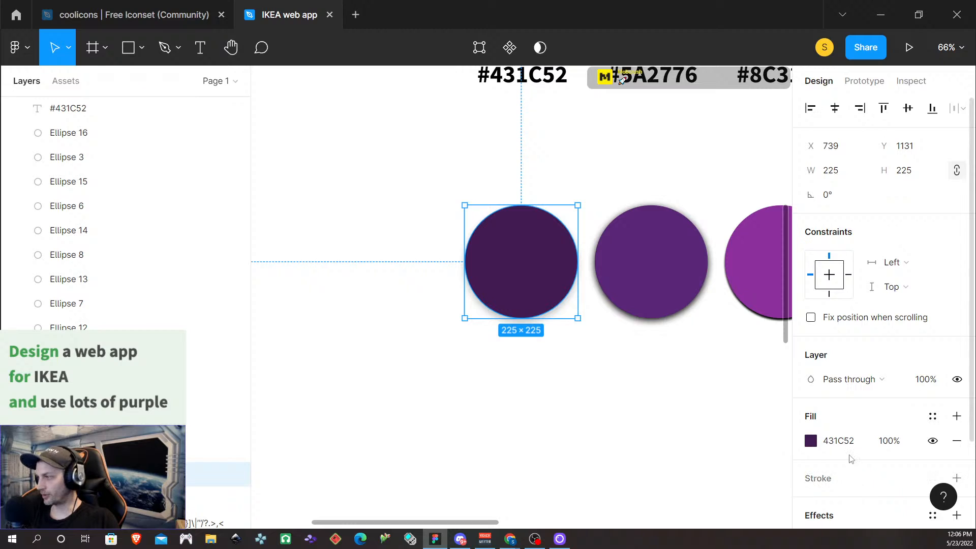
pyautogui.scroll(-2, 847, 455)
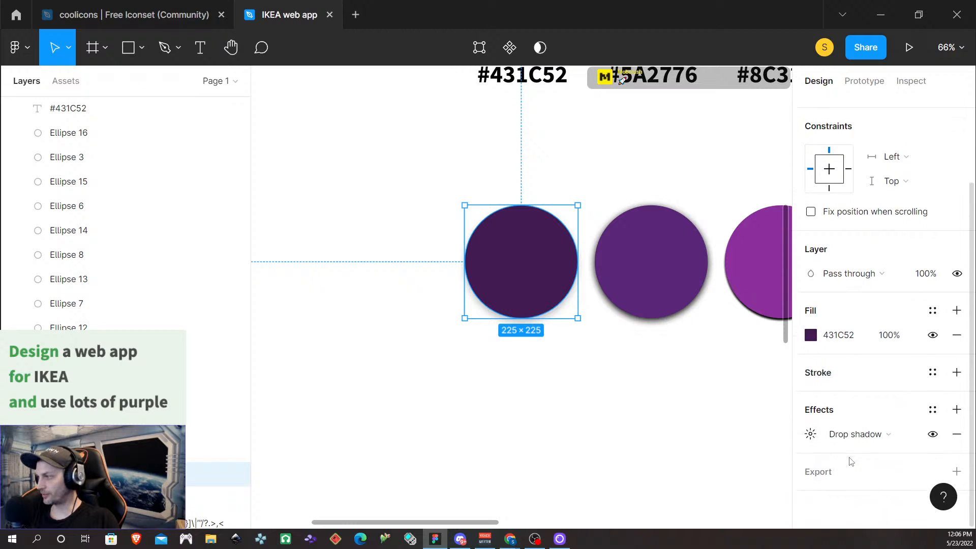
pyautogui.click(811, 435)
pyautogui.click(700, 497)
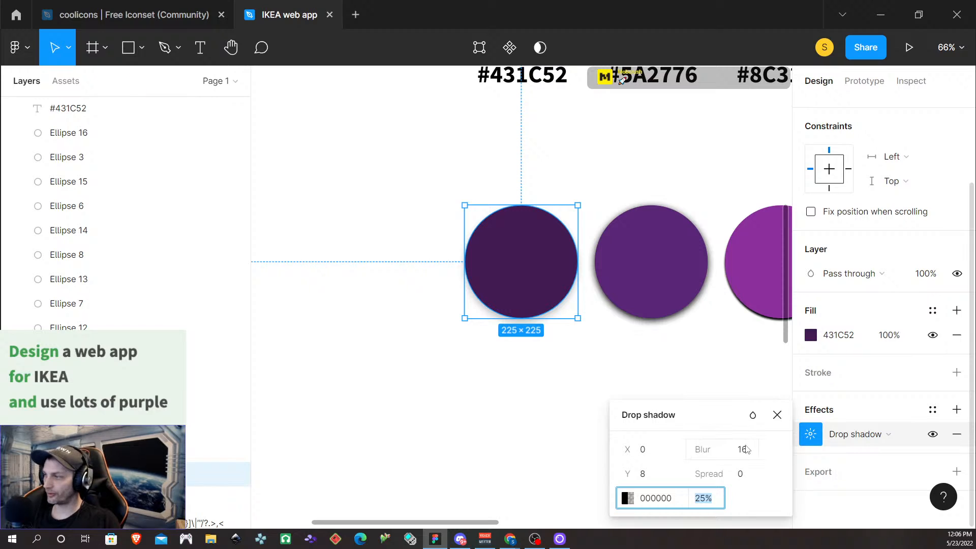
pyautogui.click(704, 500)
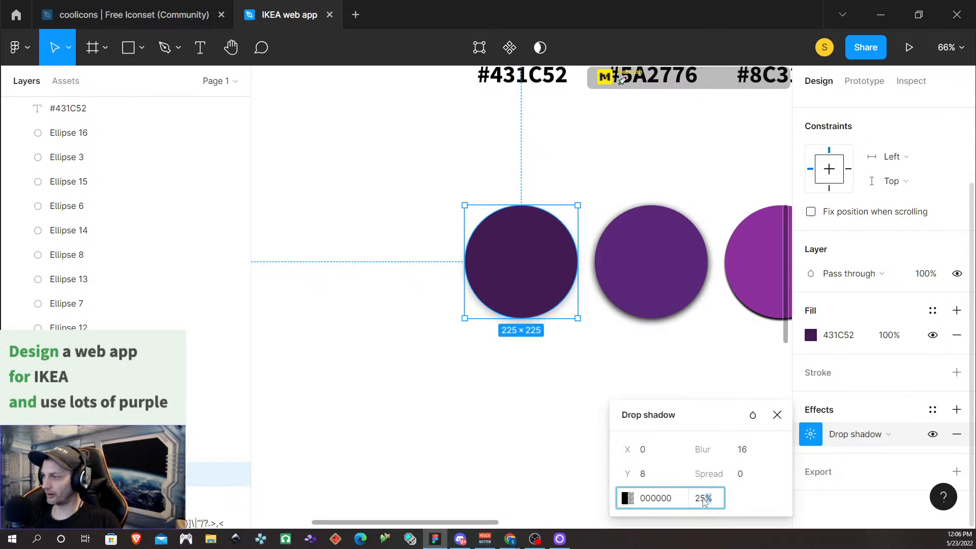
pyautogui.doubleClick(704, 501)
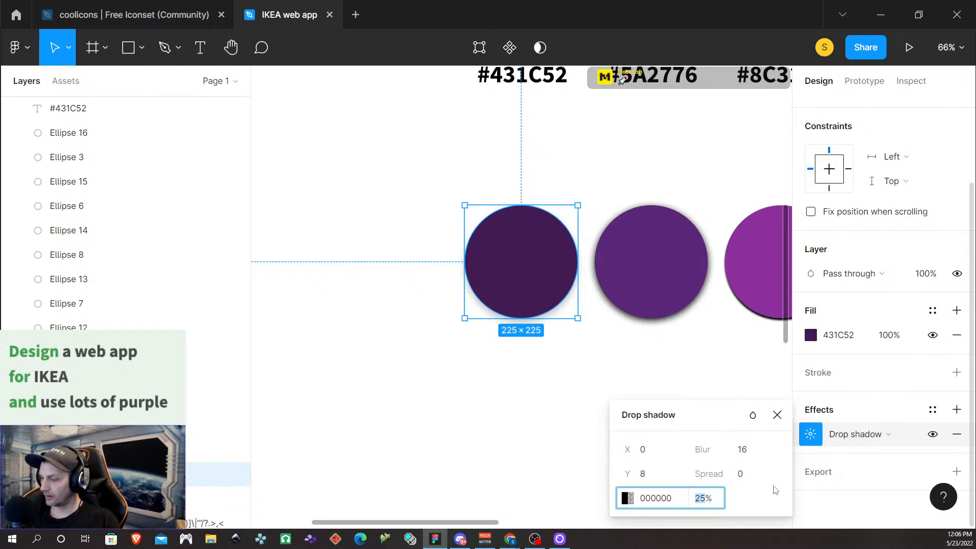
pyautogui.write('4')
pyautogui.press('Return')
pyautogui.click(578, 404)
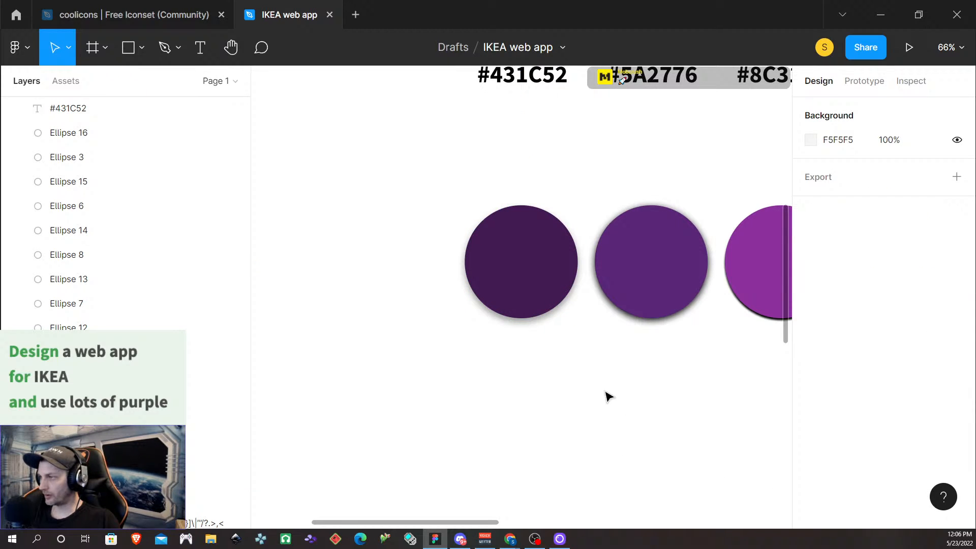
# Step: Set the drop shadow opacity of the second circle in the duplicated row to 40%
pyautogui.scroll(3, 600, 395)
pyautogui.scroll(2, 414, 329)
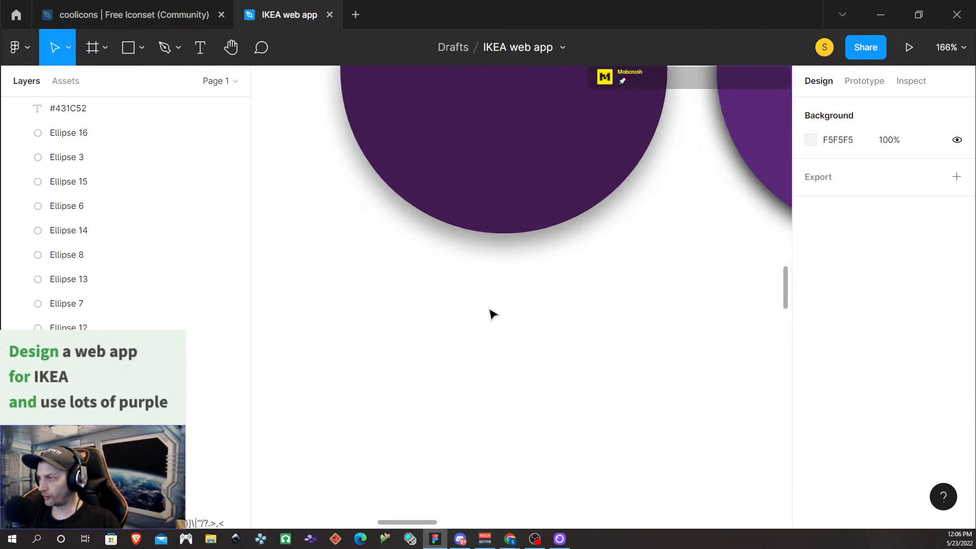
pyautogui.hscroll(-1, 497, 304)
pyautogui.hscroll(1, 529, 303)
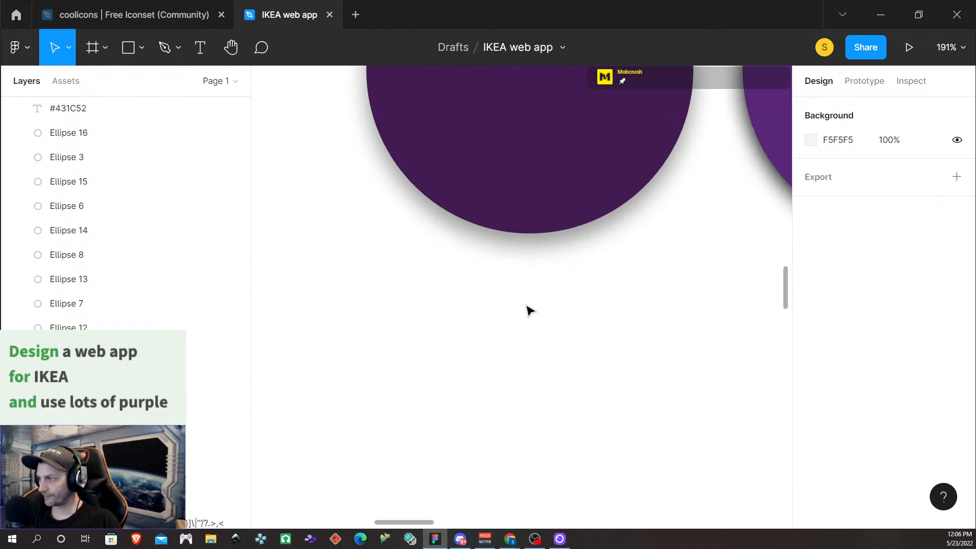
pyautogui.scroll(-4, 551, 301)
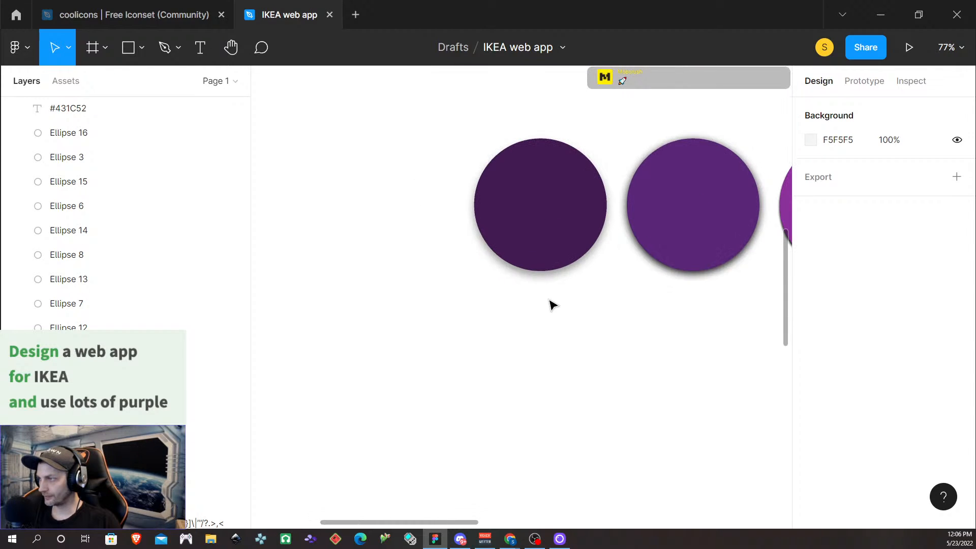
pyautogui.click(661, 249)
pyautogui.scroll(-2, 848, 426)
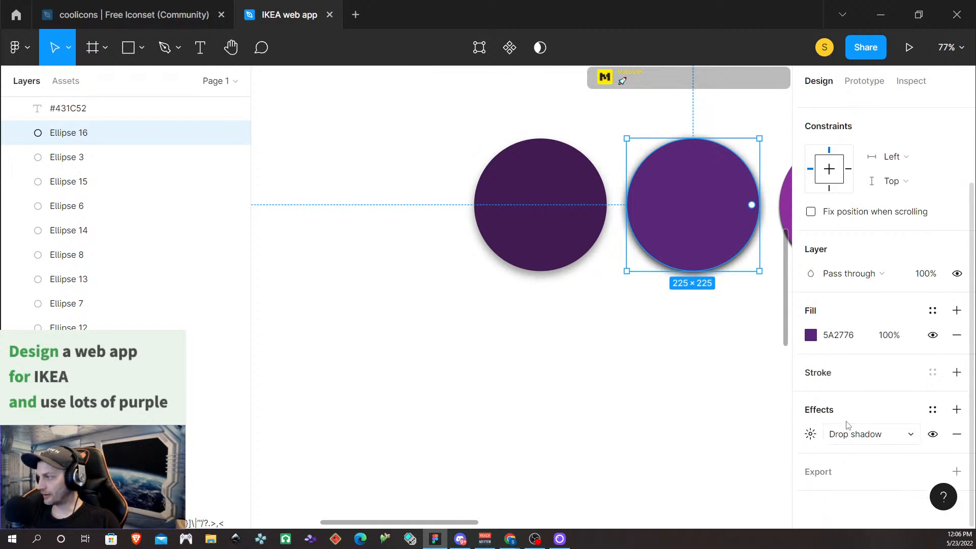
pyautogui.click(810, 435)
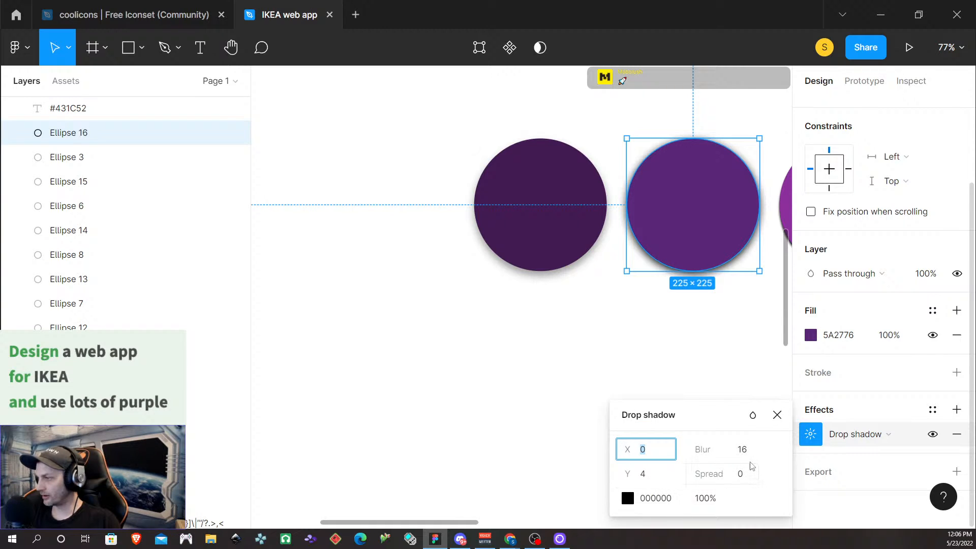
pyautogui.click(706, 499)
pyautogui.write('40')
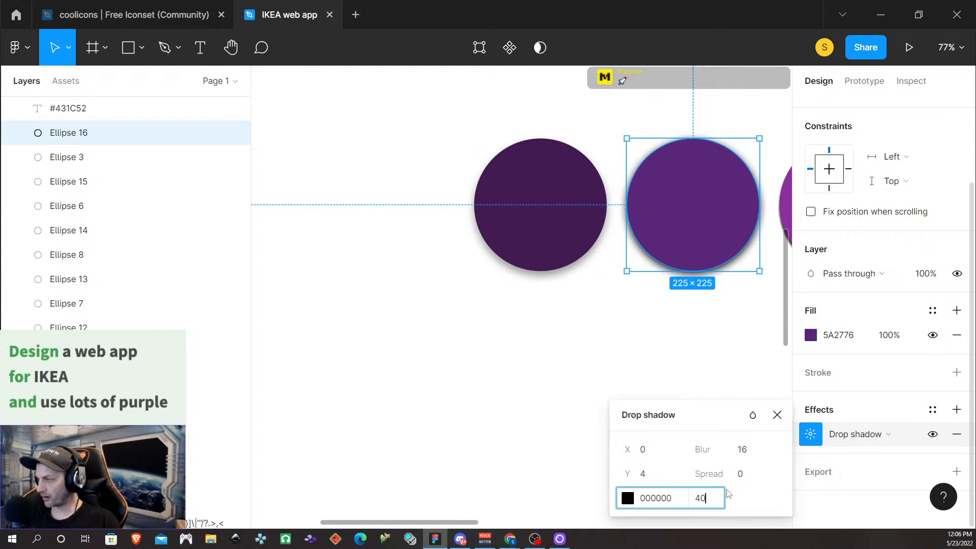
pyautogui.press('Return')
pyautogui.click(595, 385)
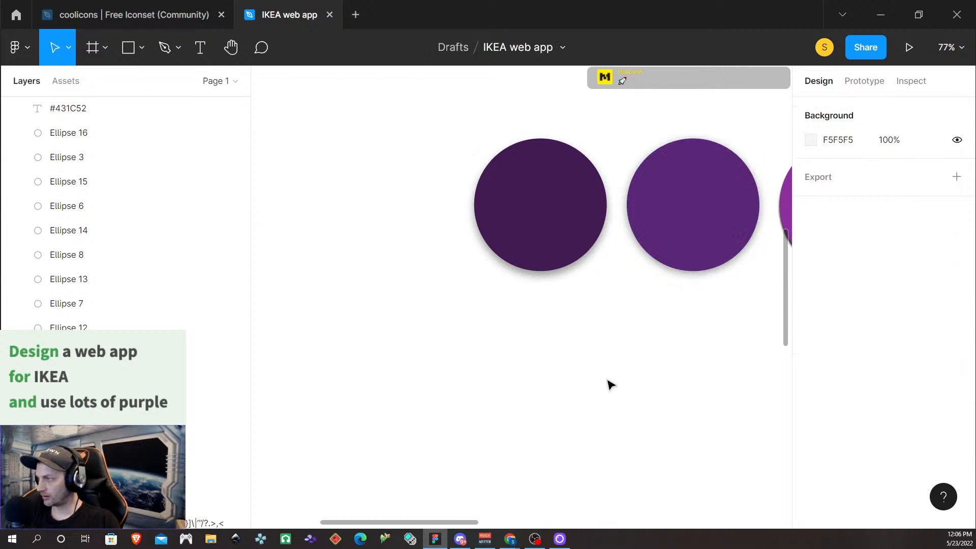
# Step: Compare the drop shadow settings of the second and first circles in the duplicated row
pyautogui.scroll(-1, 429, 411)
pyautogui.scroll(2, 434, 392)
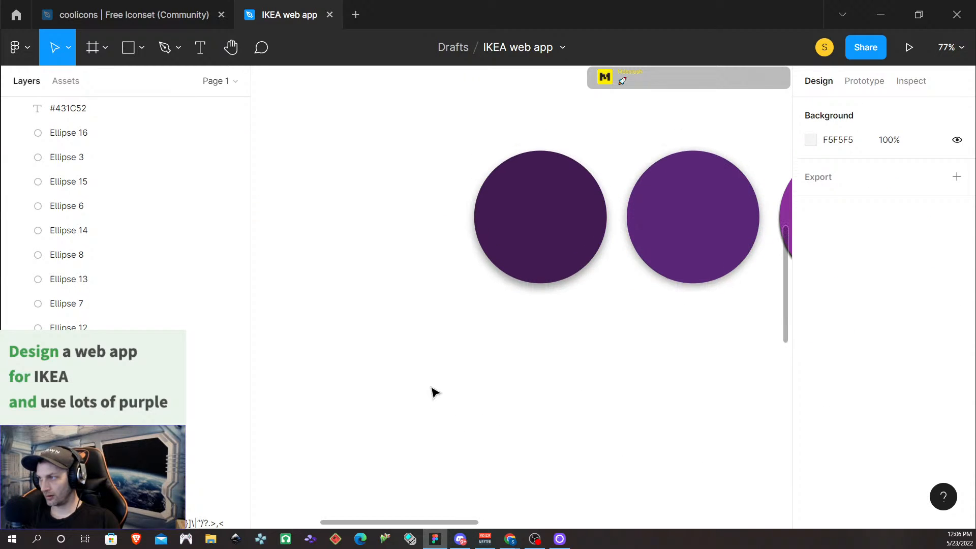
pyautogui.hscroll(-3, 438, 394)
pyautogui.hscroll(5, 438, 394)
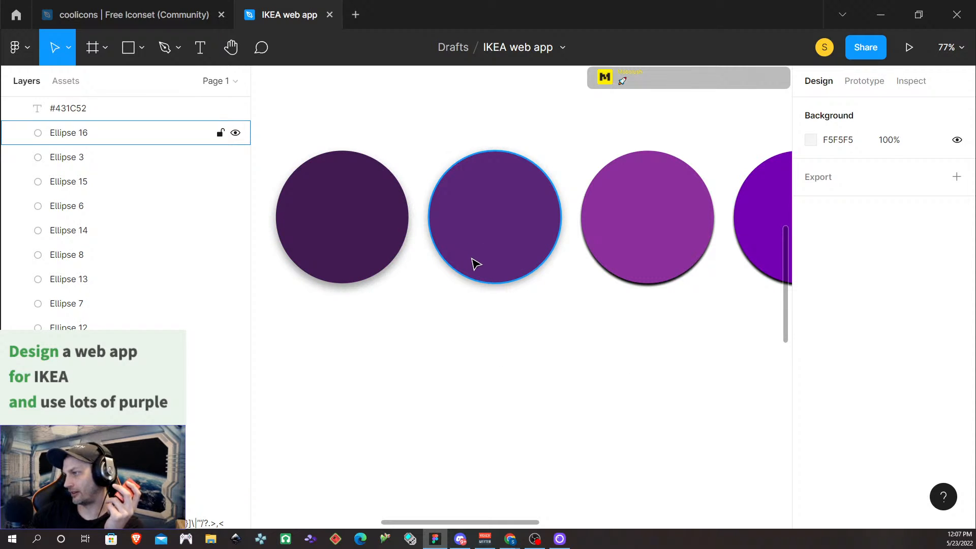
pyautogui.click(490, 257)
pyautogui.scroll(-2, 847, 438)
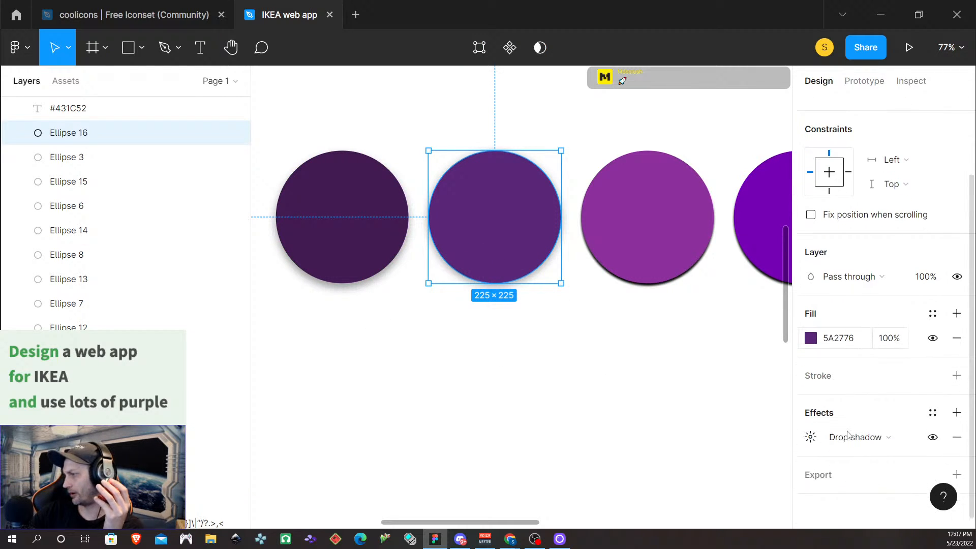
pyautogui.click(811, 436)
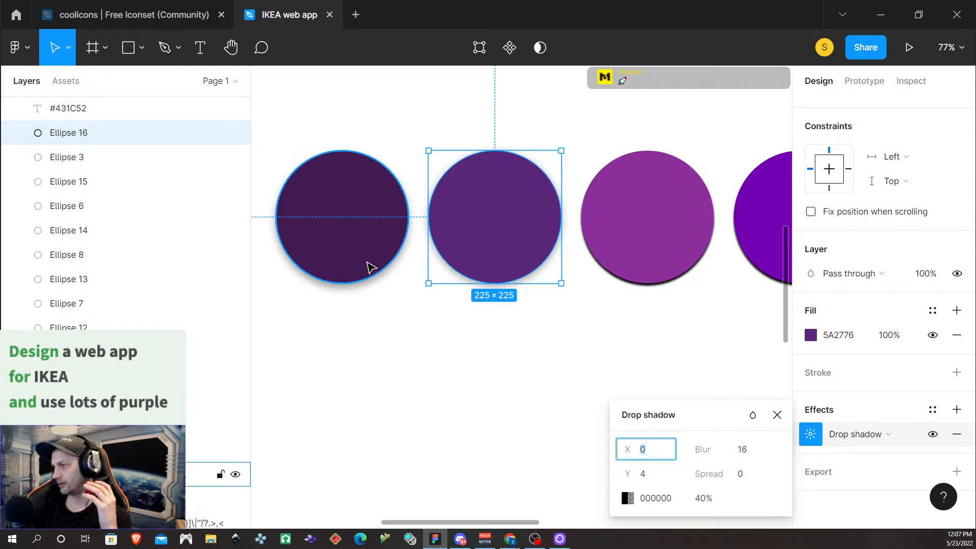
pyautogui.click(371, 266)
pyautogui.click(812, 435)
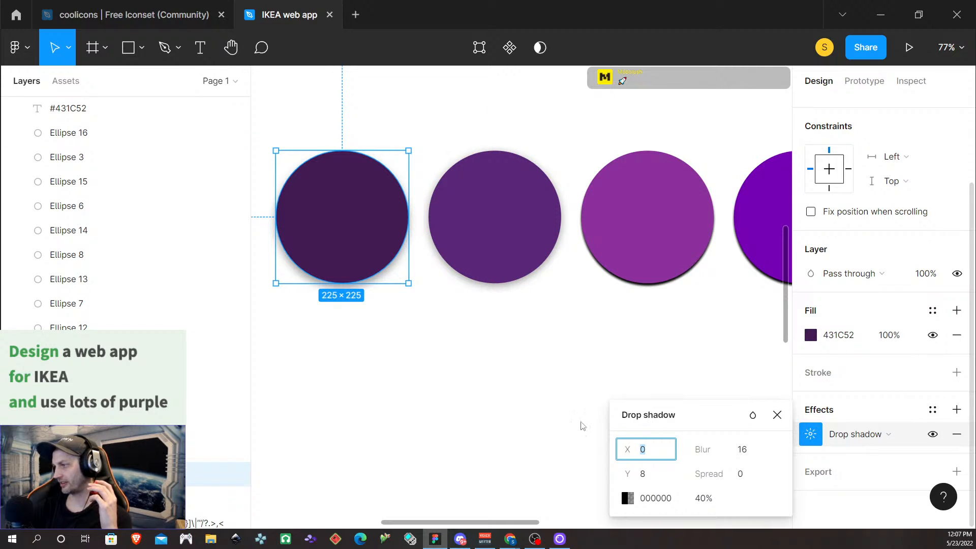
pyautogui.click(453, 433)
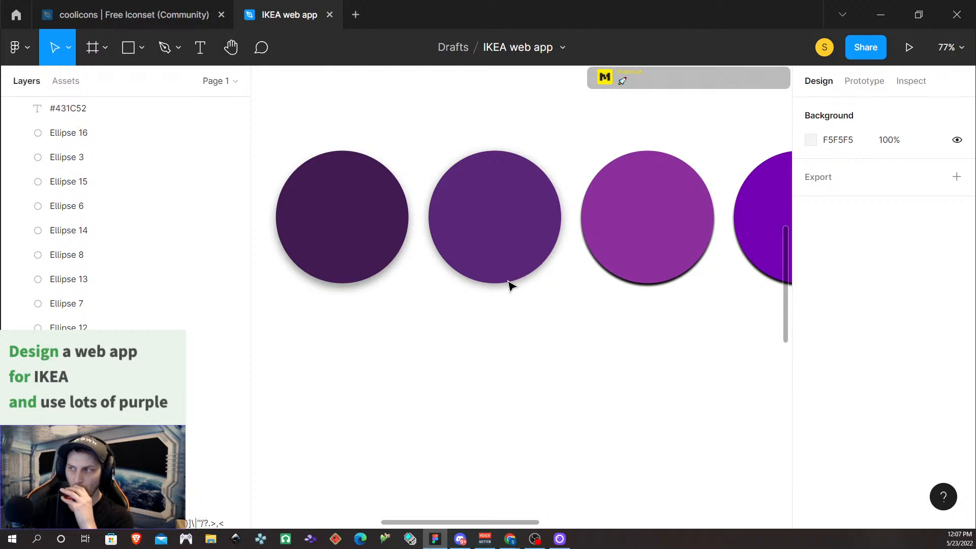
# Step: Set the drop shadow Y offset of the second circle in the duplicated row to 0
pyautogui.click(501, 256)
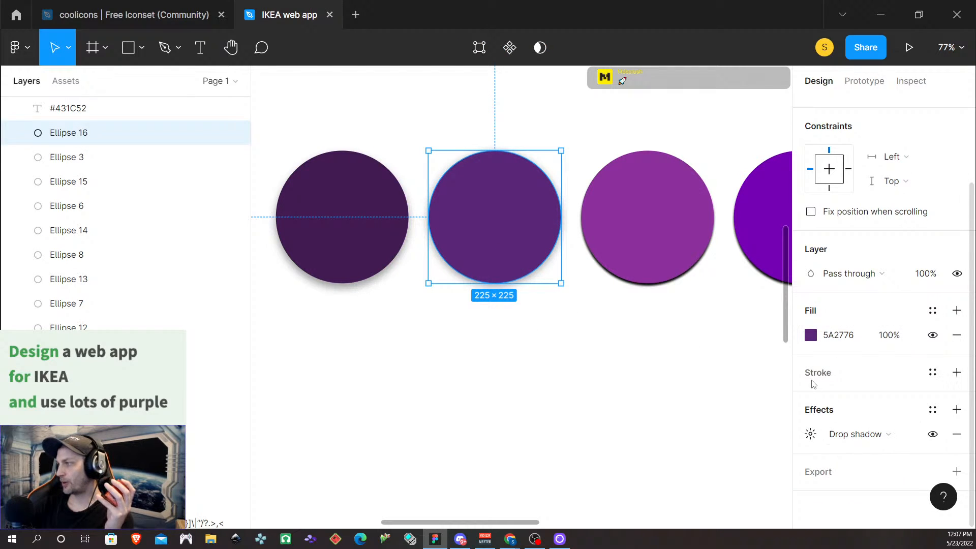
pyautogui.click(812, 433)
pyautogui.click(644, 471)
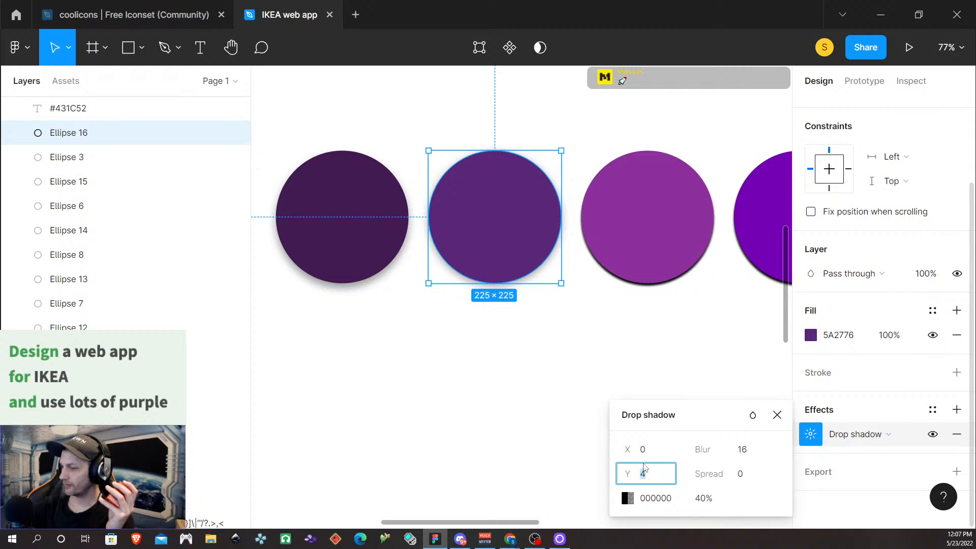
pyautogui.write('0')
pyautogui.press('Return')
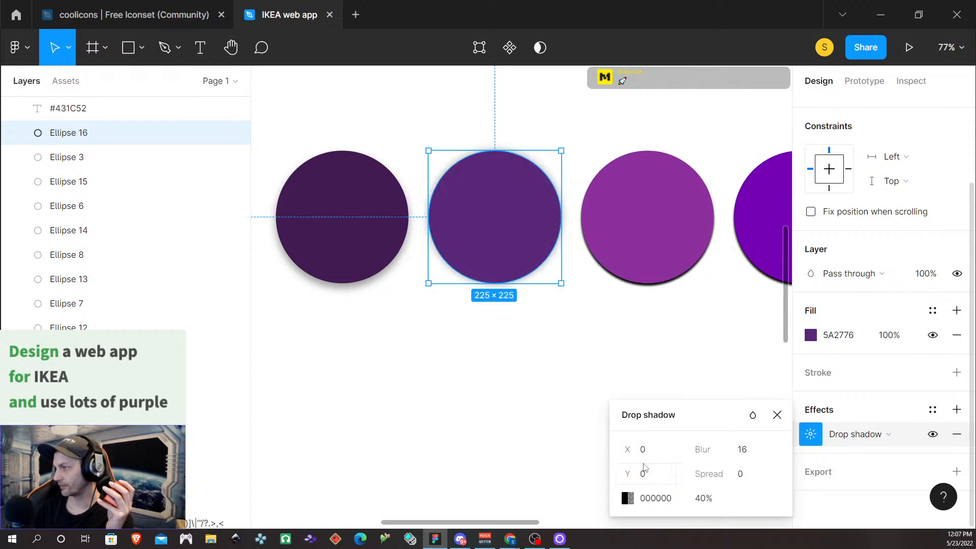
pyautogui.click(603, 407)
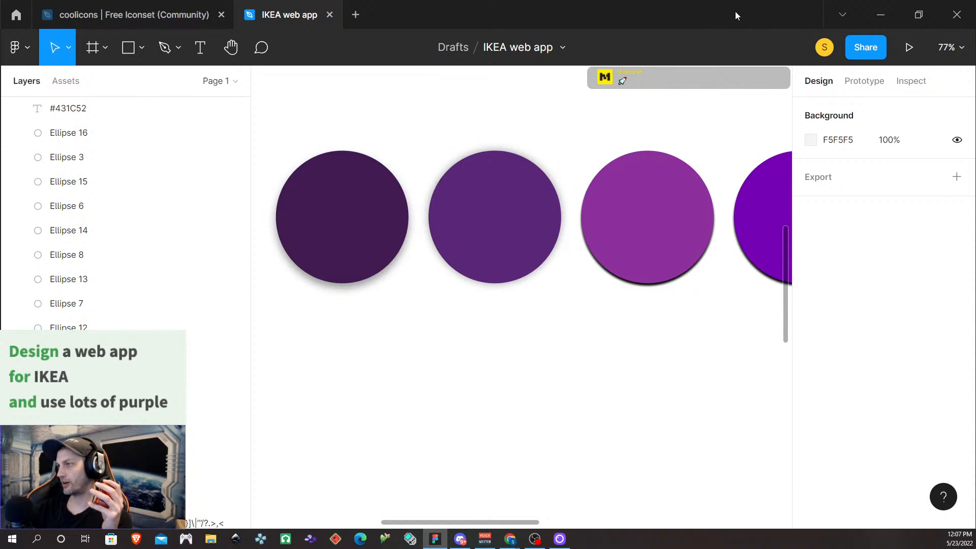
# Step: Set the drop shadow opacity of the second circle in the duplicated row to 100%
pyautogui.click(497, 198)
pyautogui.scroll(-2, 842, 463)
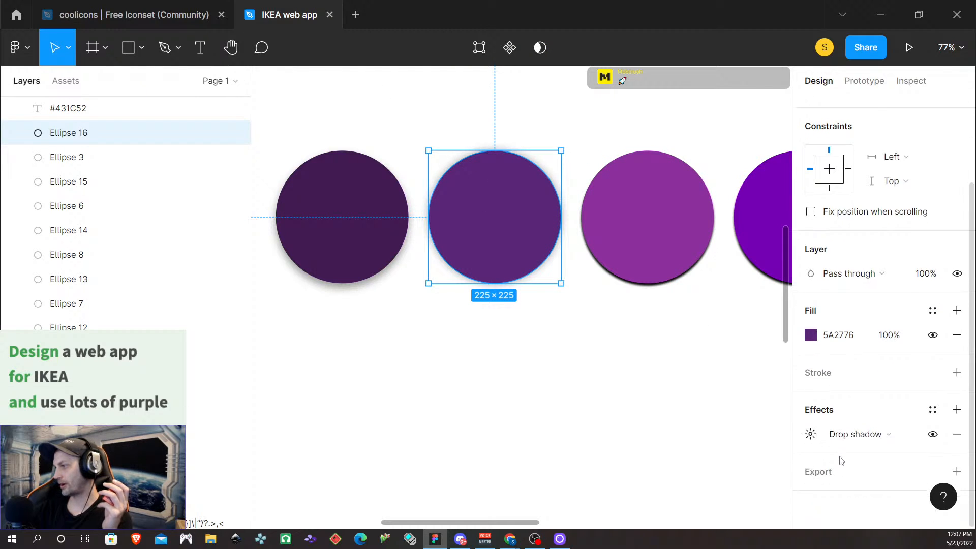
pyautogui.click(811, 433)
pyautogui.click(707, 500)
pyautogui.write('10')
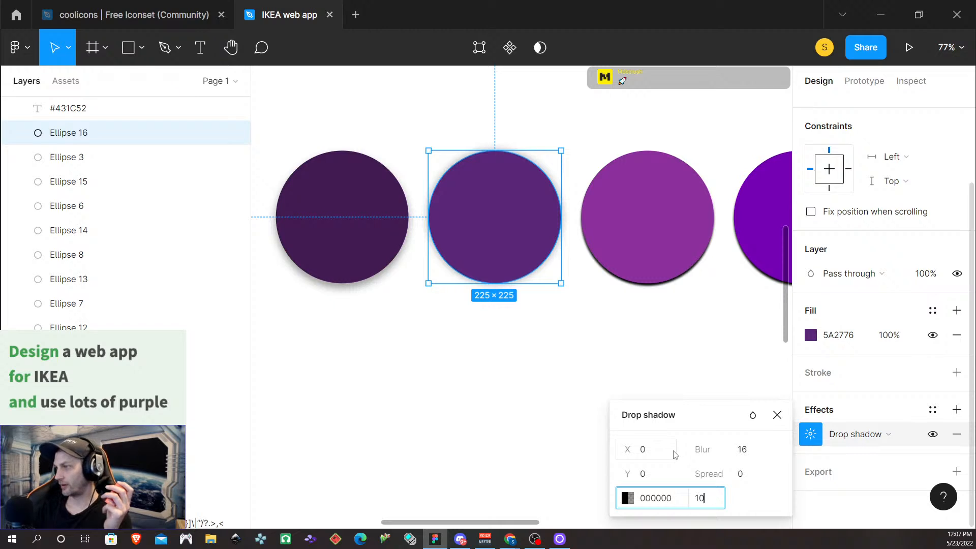
pyautogui.write('0')
pyautogui.press('Return')
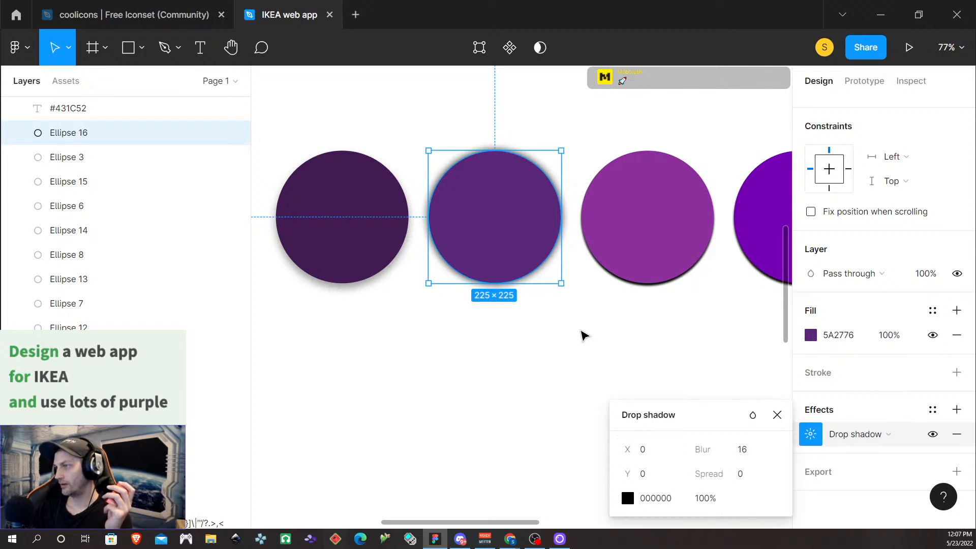
pyautogui.click(563, 388)
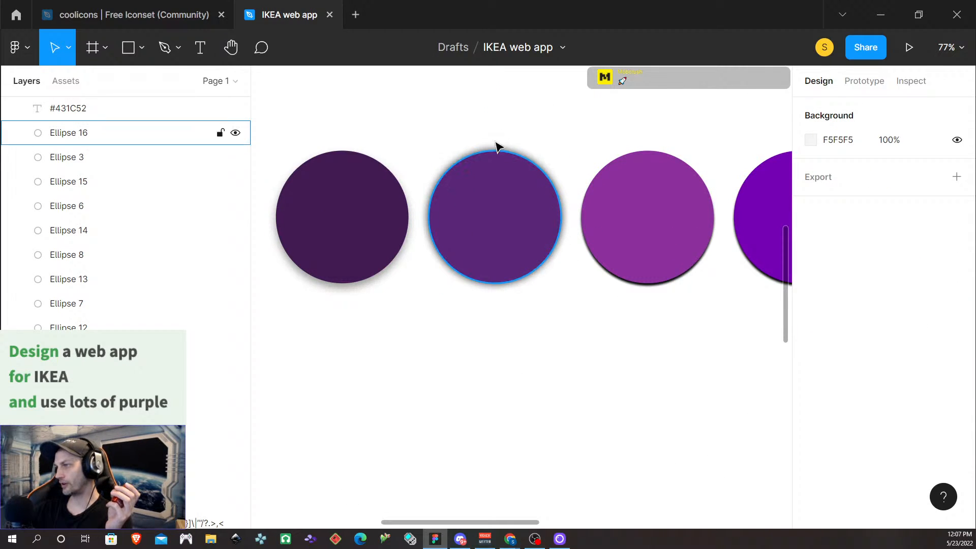
pyautogui.scroll(-2, 630, 498)
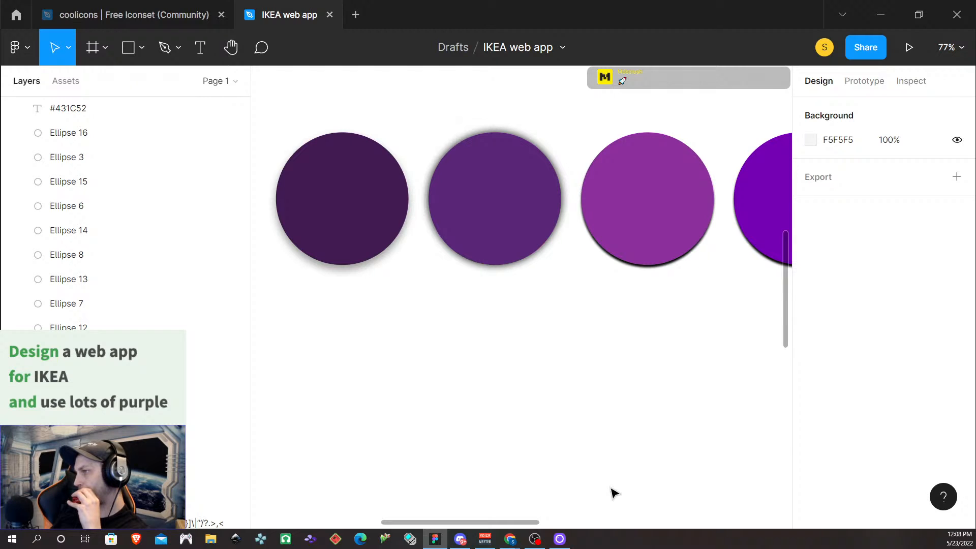
# Step: Set the drop shadow opacity of the first circle in the duplicated row to 60%
pyautogui.click(342, 188)
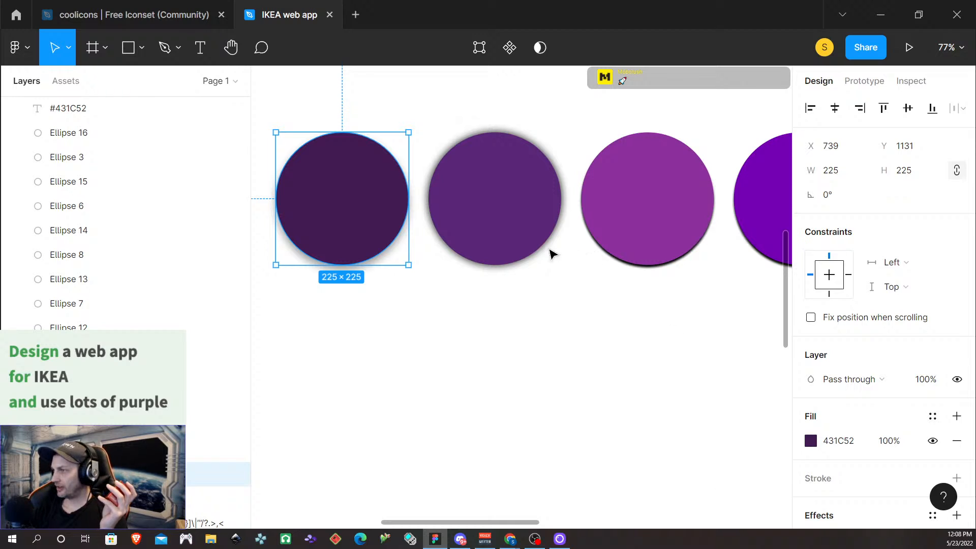
pyautogui.scroll(2, 539, 354)
pyautogui.scroll(-3, 540, 356)
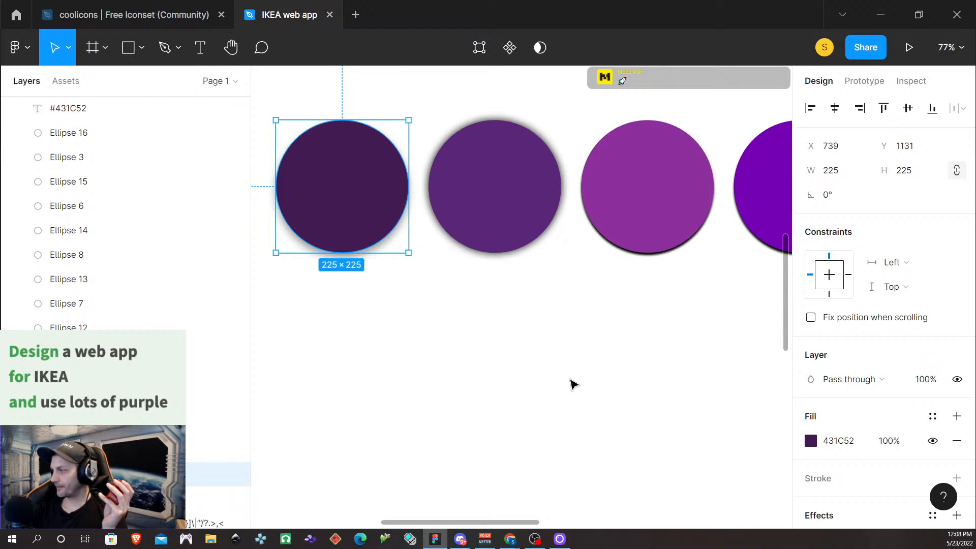
pyautogui.scroll(-2, 844, 463)
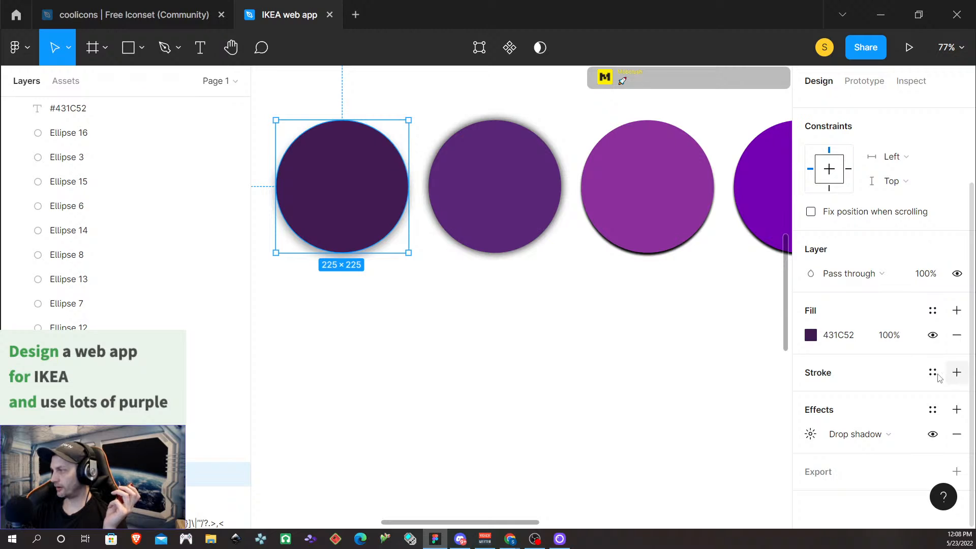
pyautogui.click(806, 442)
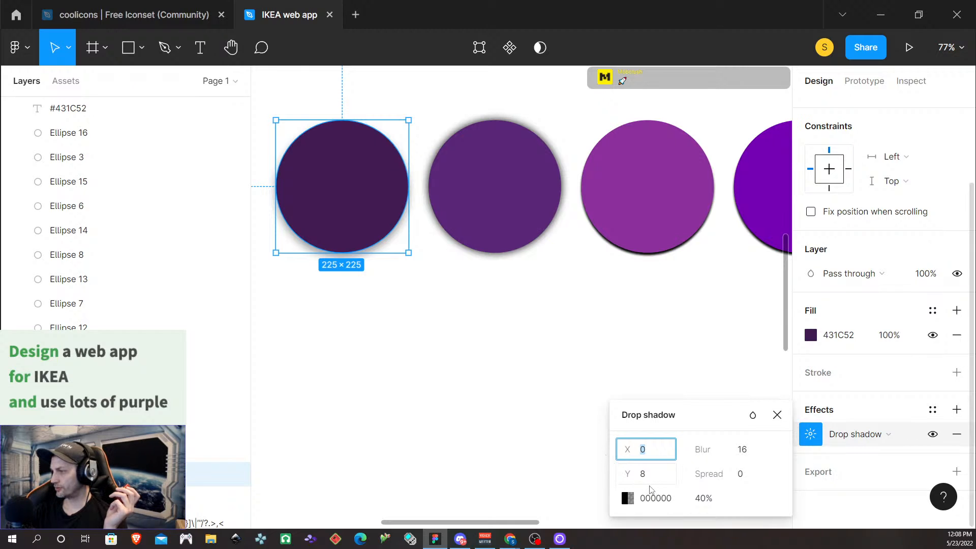
pyautogui.click(702, 503)
pyautogui.write('80')
pyautogui.press('Return')
pyautogui.click(465, 409)
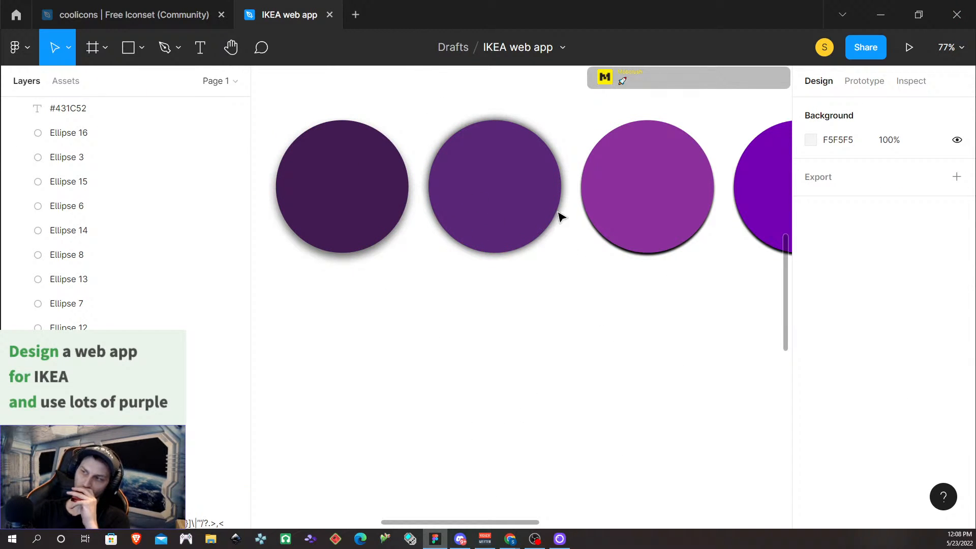
# Step: Check the drop shadow settings of the first circle in the duplicated row
pyautogui.click(502, 186)
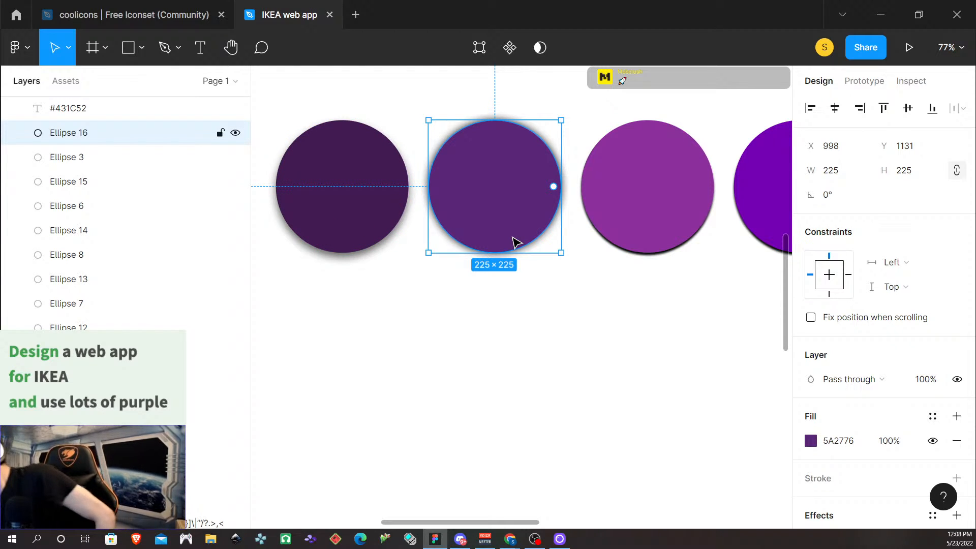
pyautogui.click(377, 219)
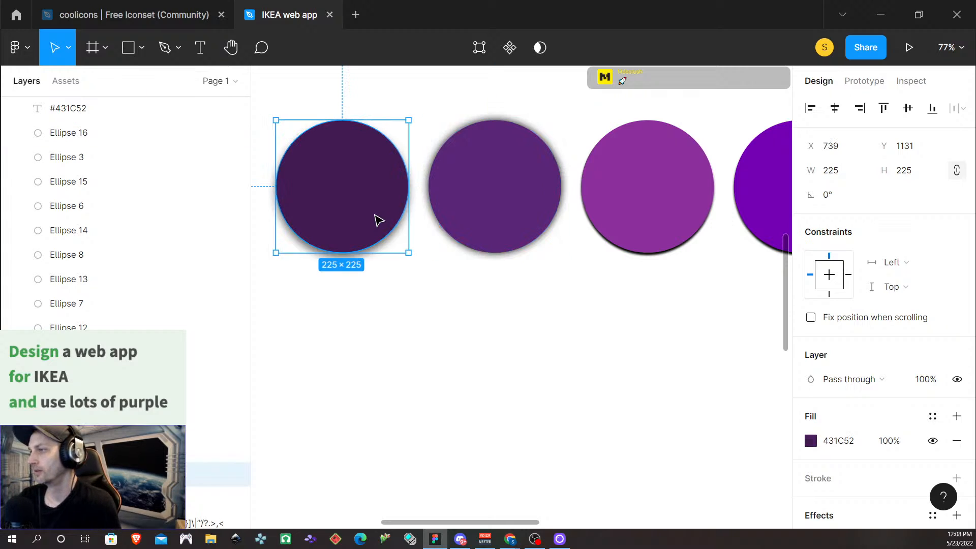
pyautogui.scroll(-1, 852, 461)
pyautogui.scroll(-3, 852, 461)
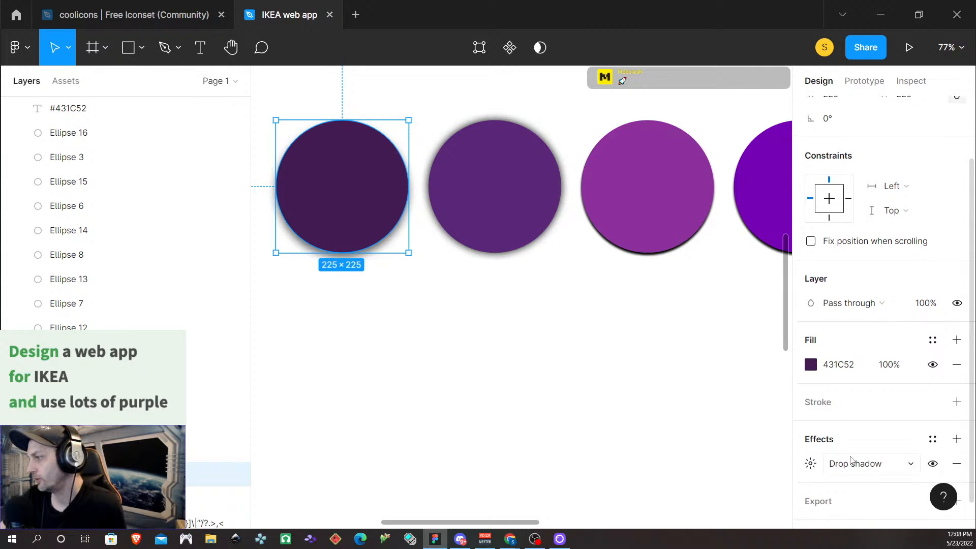
pyautogui.click(811, 434)
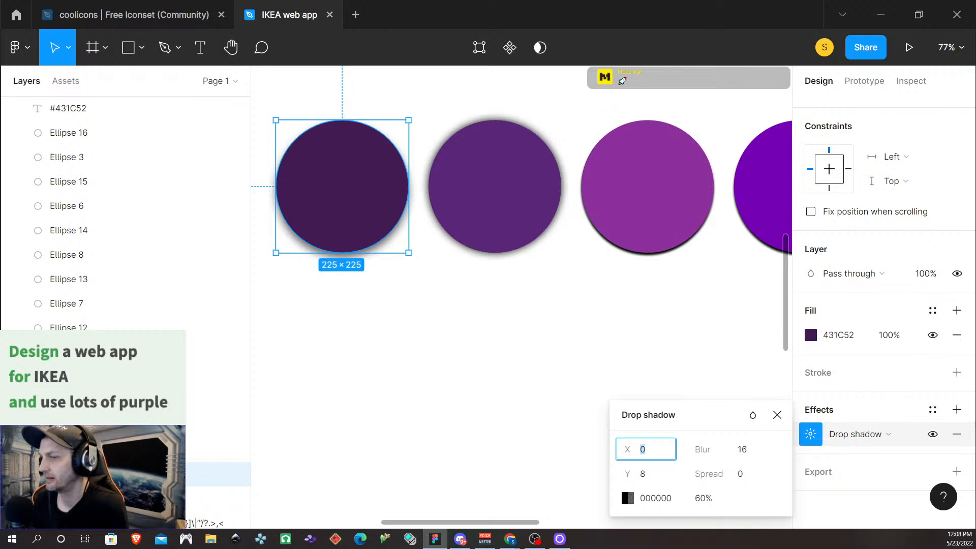
pyautogui.click(473, 314)
# Step: Set the drop shadow Y offset of the second circle in the duplicated row to 8
pyautogui.scroll(-3, 532, 319)
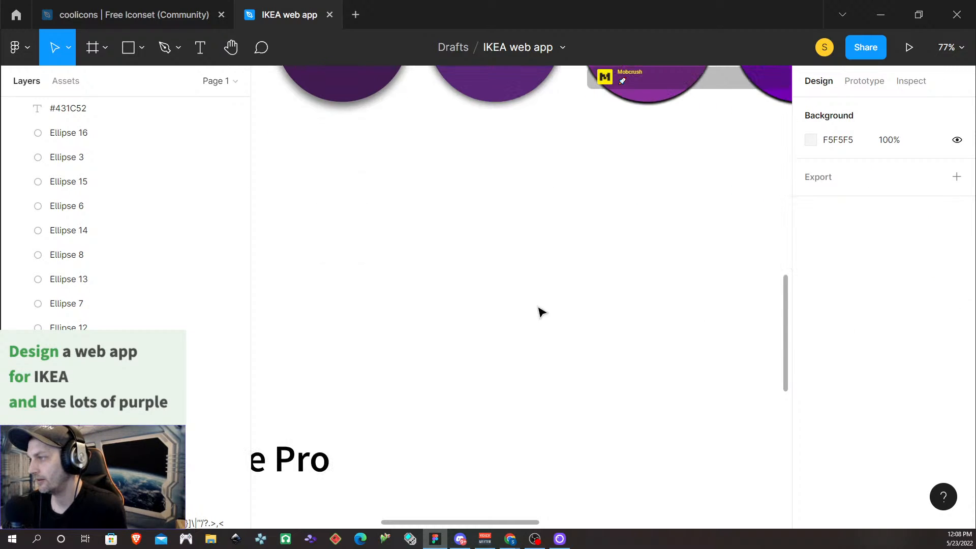
pyautogui.scroll(2, 566, 315)
pyautogui.scroll(-5, 563, 316)
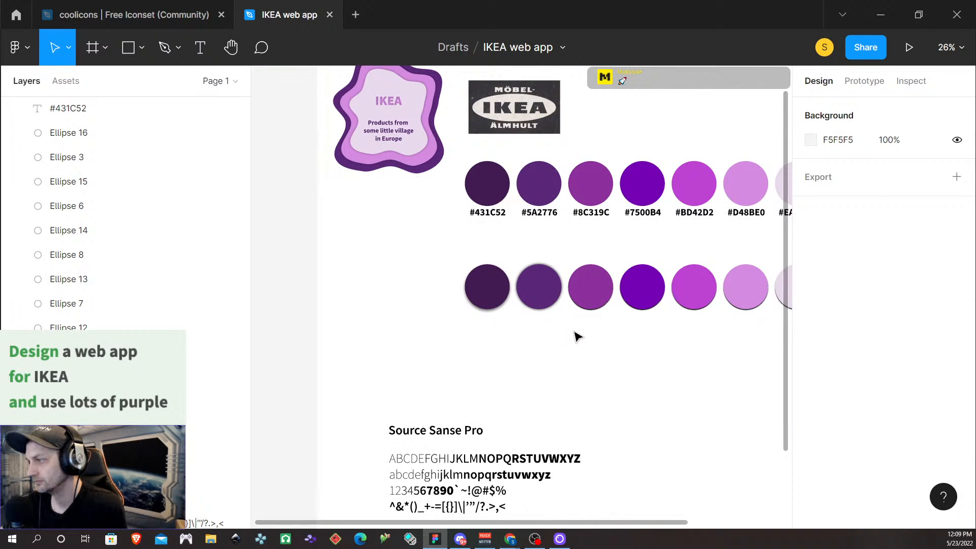
pyautogui.hscroll(3, 582, 335)
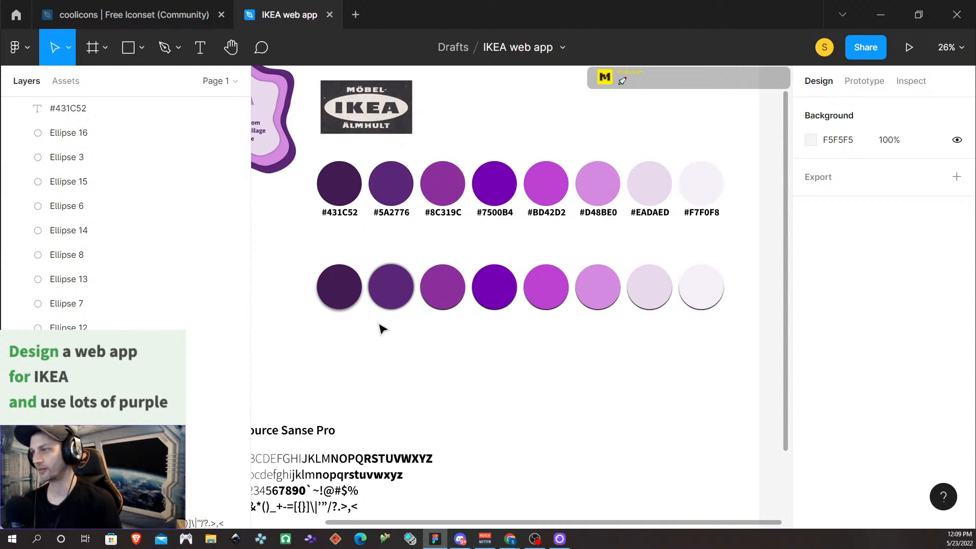
pyautogui.click(392, 285)
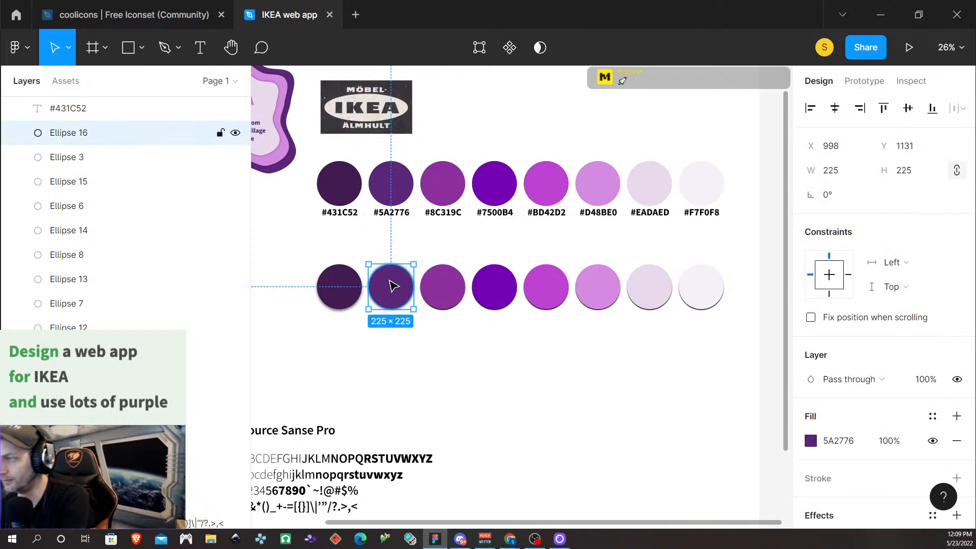
pyautogui.scroll(-2, 803, 478)
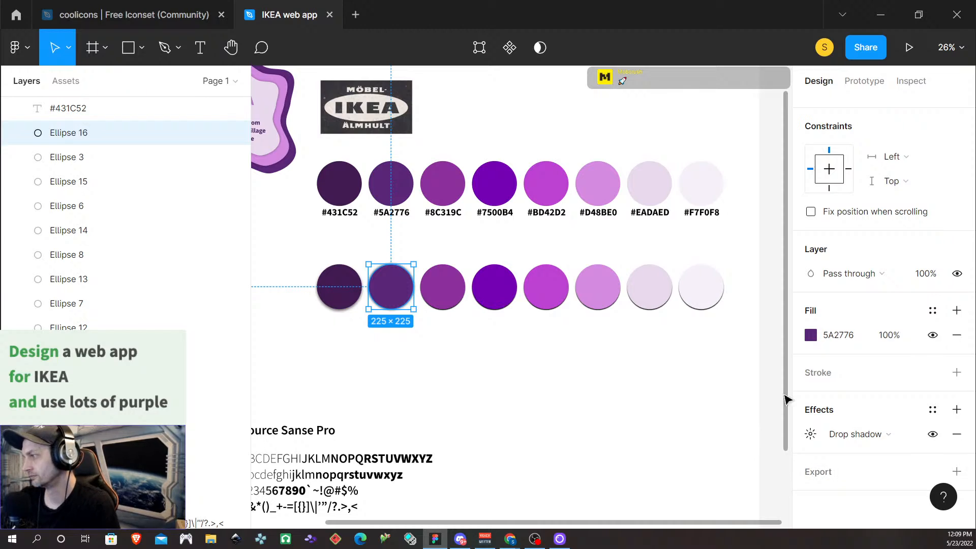
pyautogui.click(810, 443)
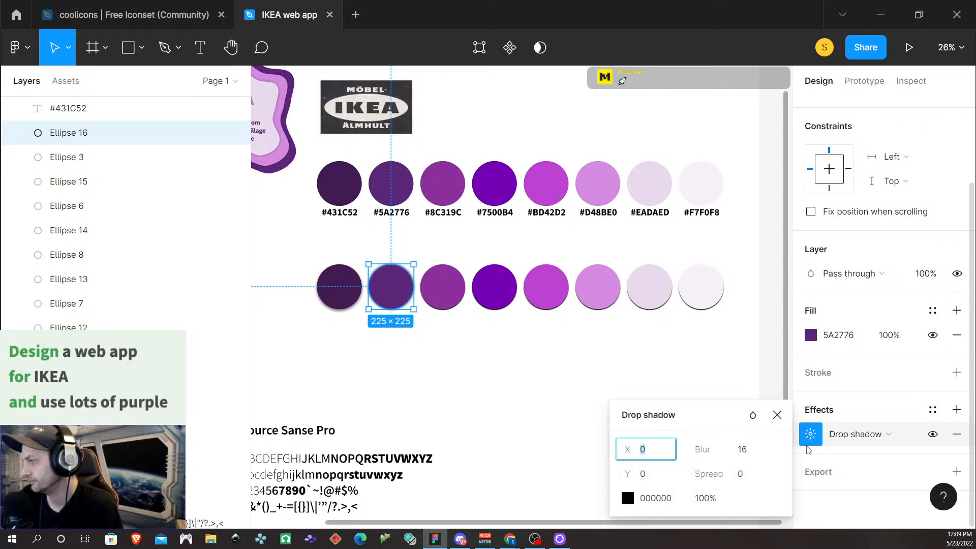
pyautogui.click(656, 480)
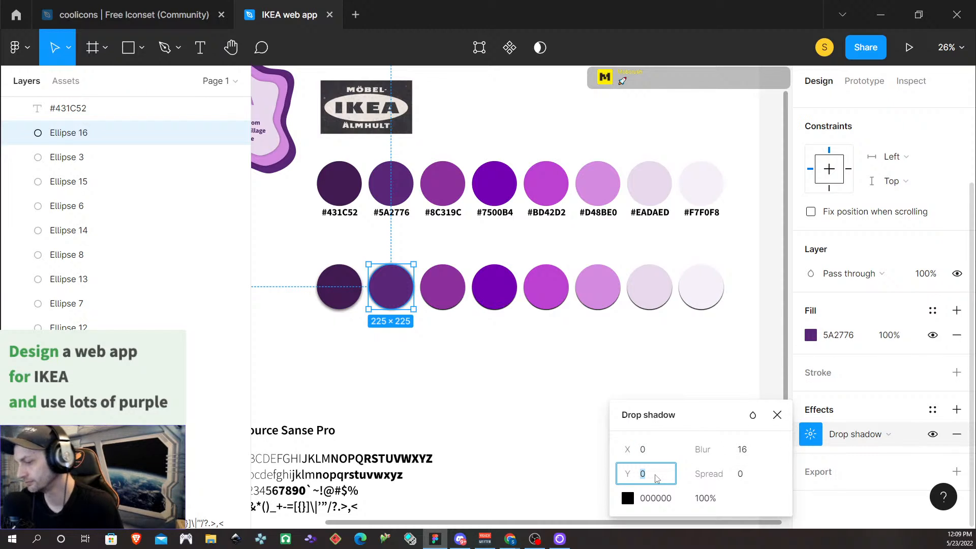
pyautogui.write('8')
pyautogui.click(607, 462)
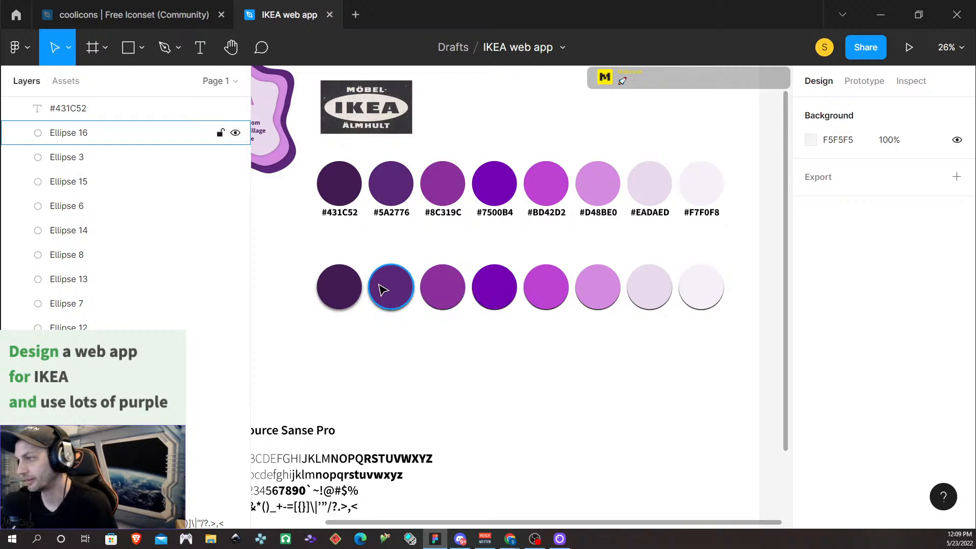
# Step: Set the drop shadow opacity of the second circle in the duplicated row to 60%
pyautogui.doubleClick(386, 299)
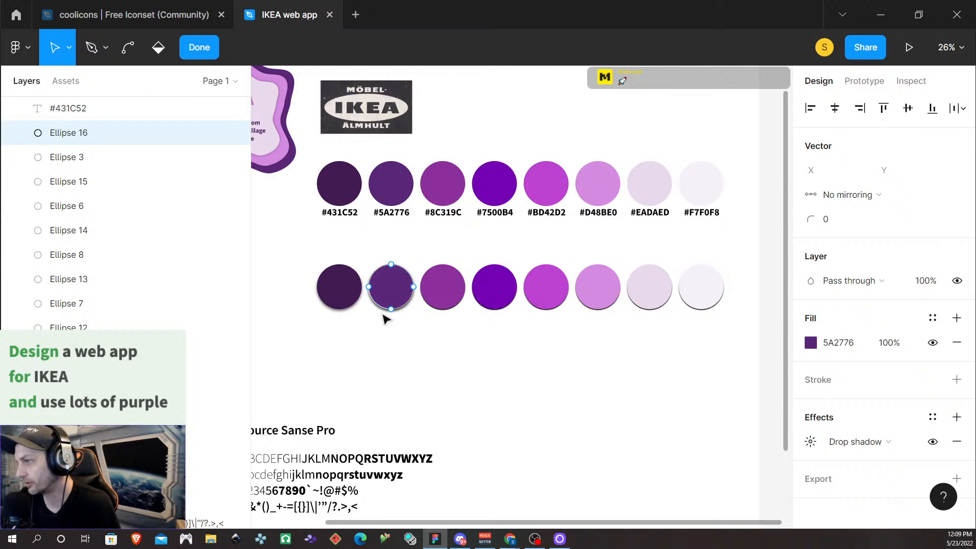
pyautogui.scroll(-1, 833, 432)
pyautogui.click(809, 435)
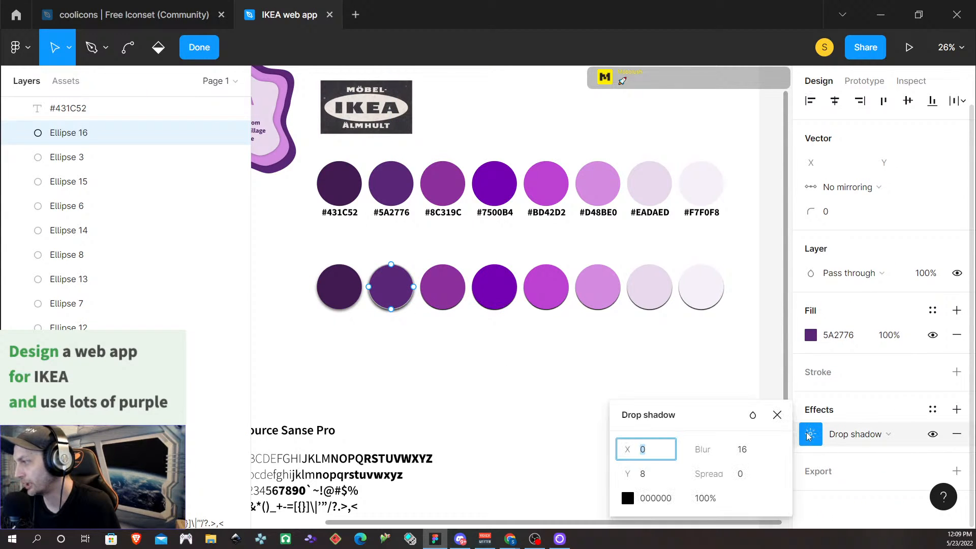
pyautogui.click(701, 499)
pyautogui.write('60')
pyautogui.press('Return')
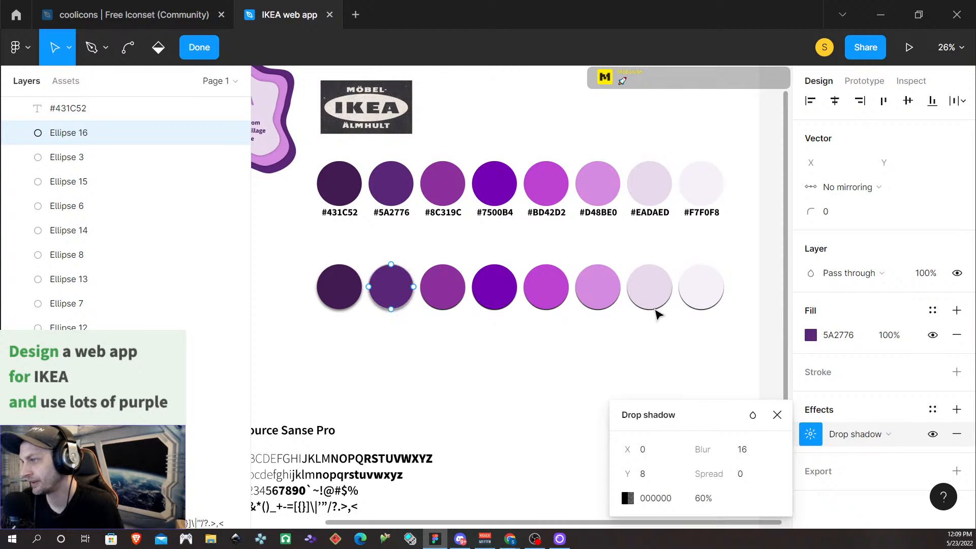
pyautogui.scroll(2, 506, 387)
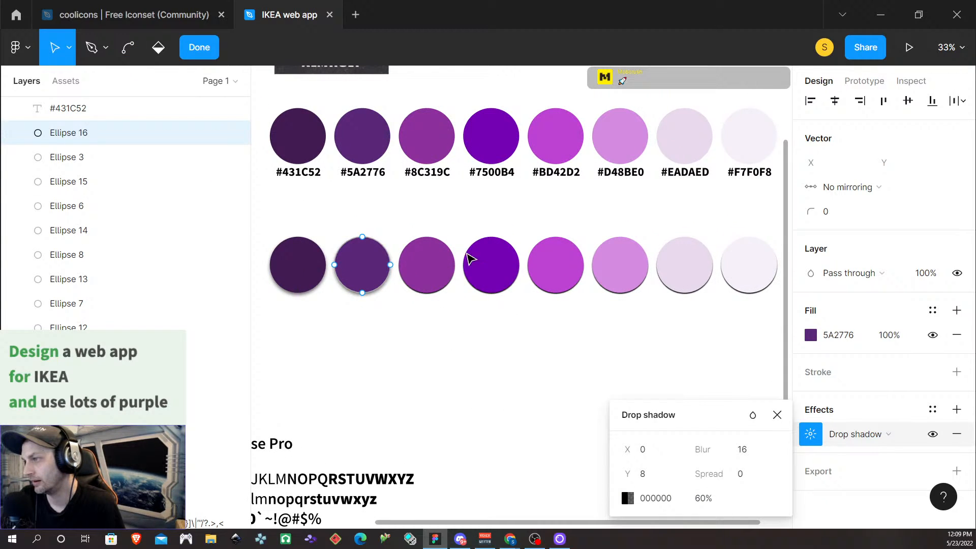
pyautogui.press('Escape')
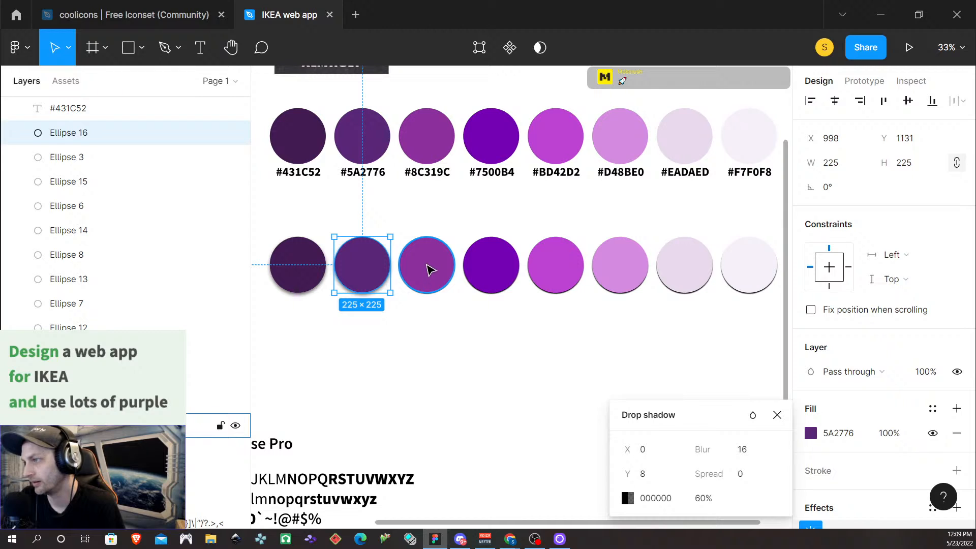
# Step: Set the drop shadow of the third and fourth circles in the duplicated row to blur 12 and Y offset 6
pyautogui.click(427, 270)
pyautogui.click(435, 356)
pyautogui.click(422, 272)
pyautogui.keyDown('shift'); pyautogui.click(486, 278); pyautogui.keyUp('shift')
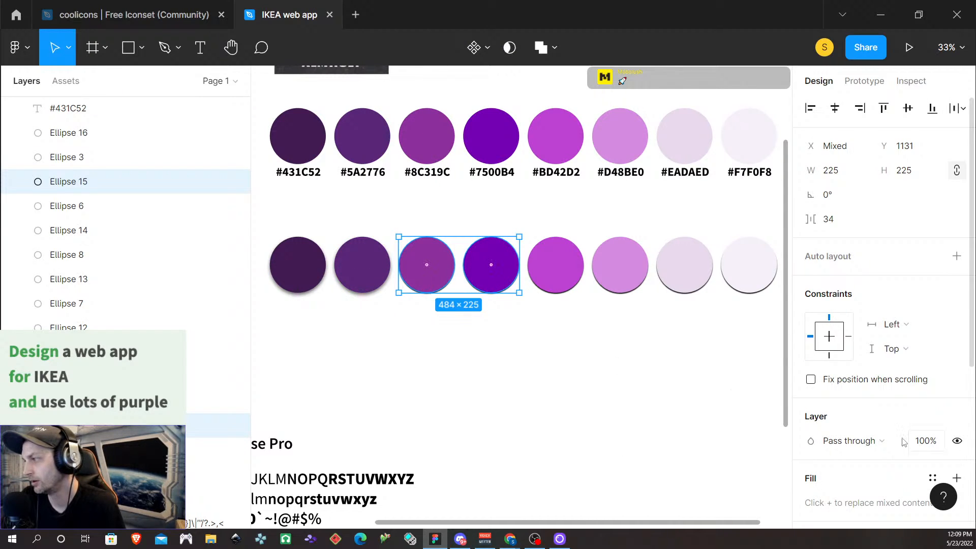
pyautogui.scroll(-5, 877, 427)
pyautogui.click(811, 434)
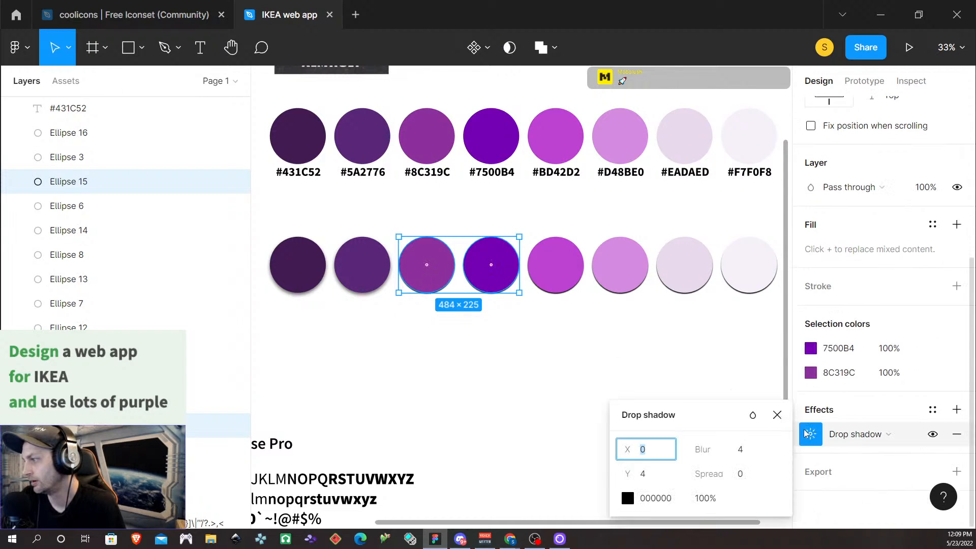
pyautogui.click(746, 453)
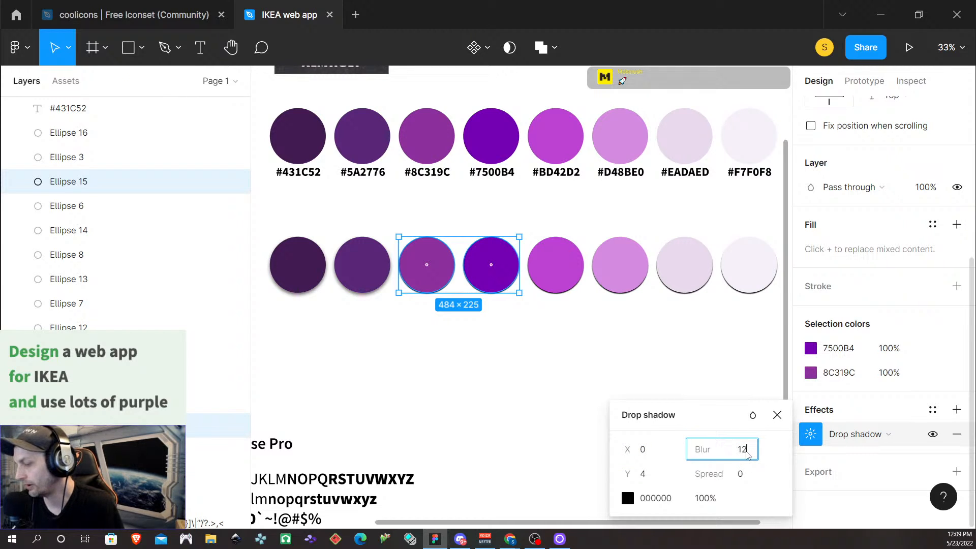
pyautogui.click(647, 475)
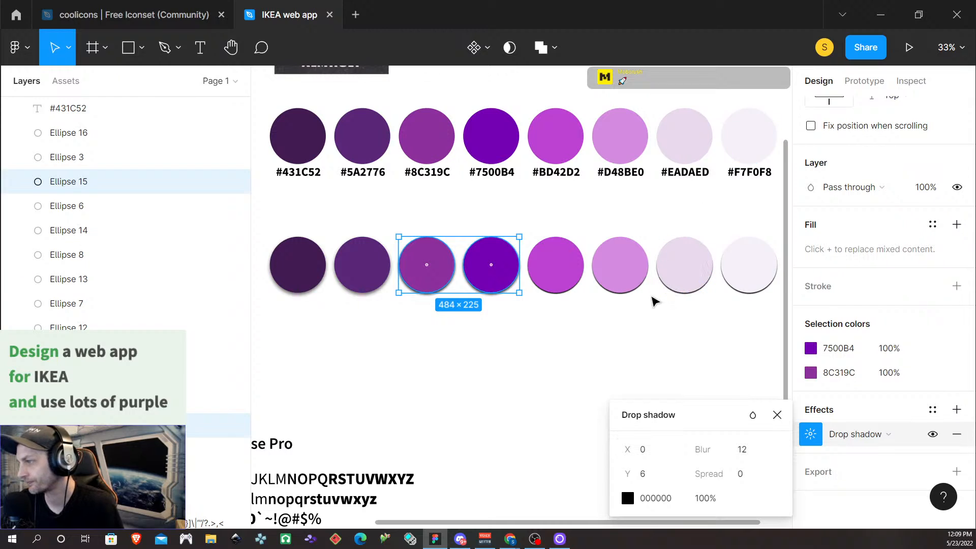
pyautogui.click(643, 342)
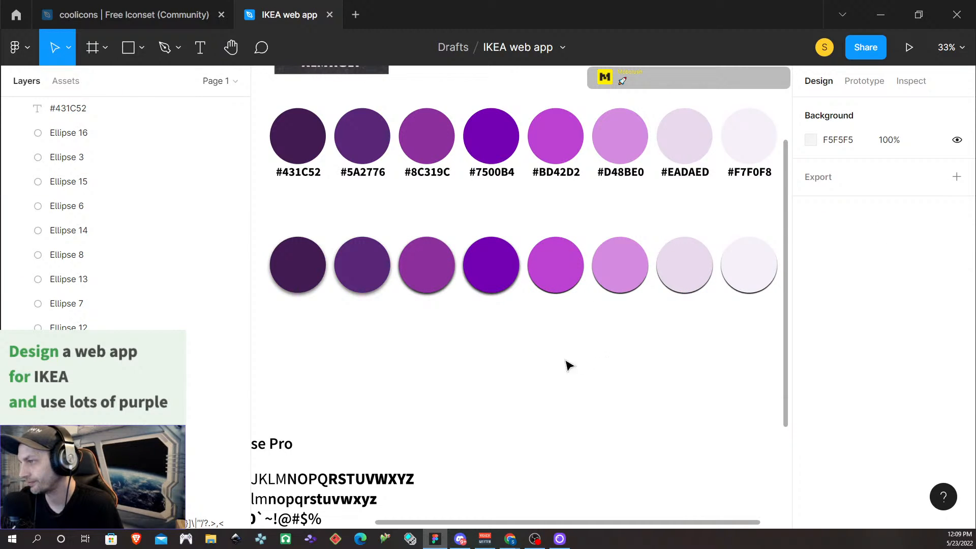
# Step: Set the drop shadow opacity of the third and fourth circles in the duplicated row to 60%
pyautogui.click(432, 263)
pyautogui.keyDown('shift'); pyautogui.click(490, 263); pyautogui.keyUp('shift')
pyautogui.scroll(-5, 859, 407)
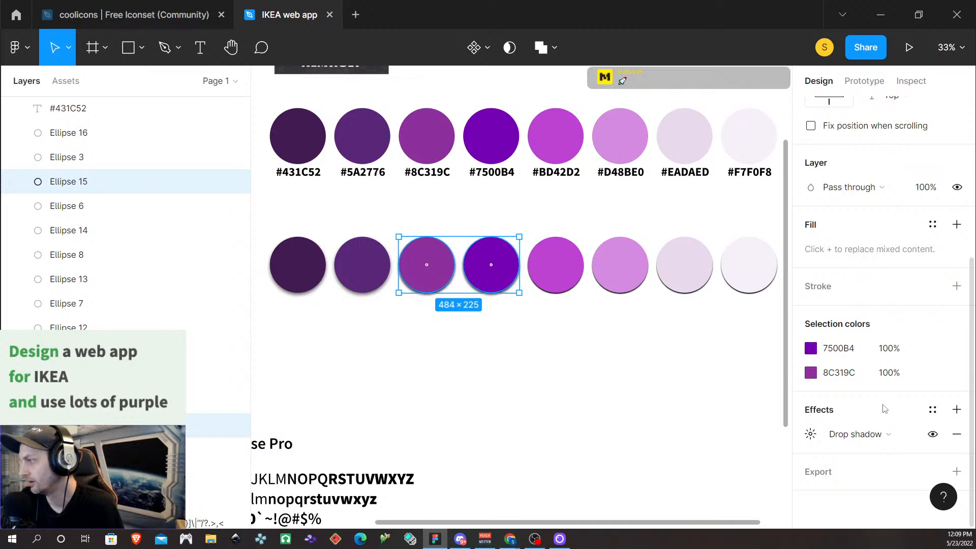
pyautogui.click(811, 435)
pyautogui.click(707, 500)
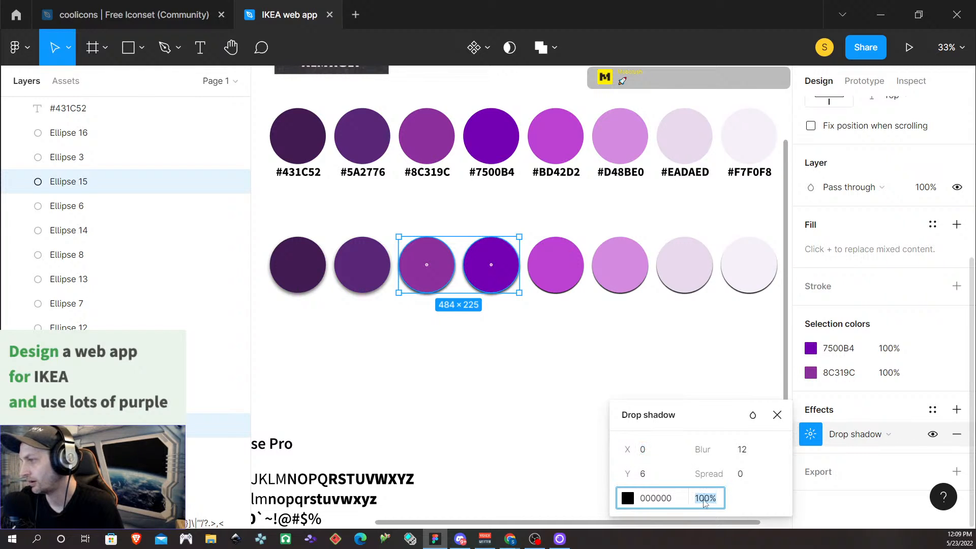
pyautogui.write('60')
pyautogui.press('Return')
pyautogui.click(659, 380)
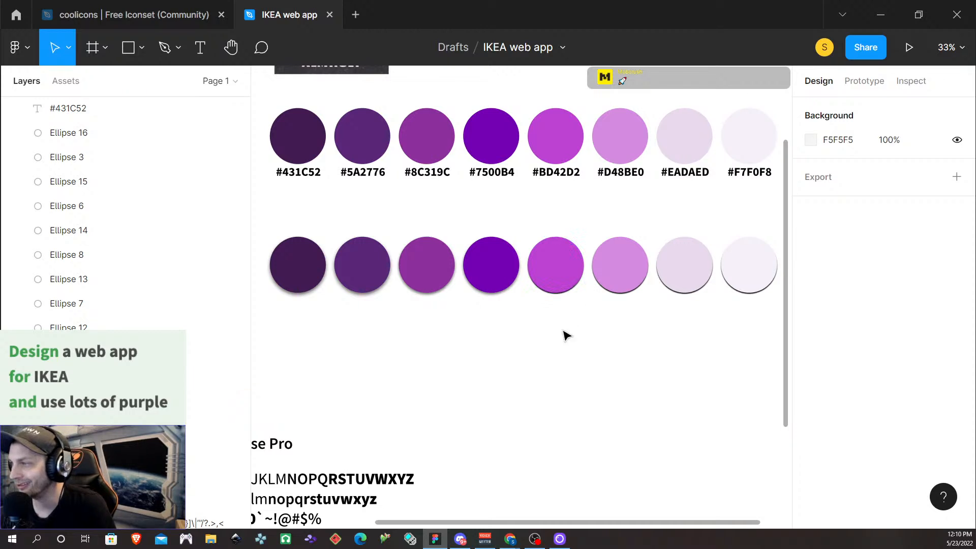
# Step: Set the drop shadow blur of the fifth and sixth circles in the duplicated row to 8
pyautogui.click(562, 274)
pyautogui.keyDown('shift'); pyautogui.click(612, 272); pyautogui.keyUp('shift')
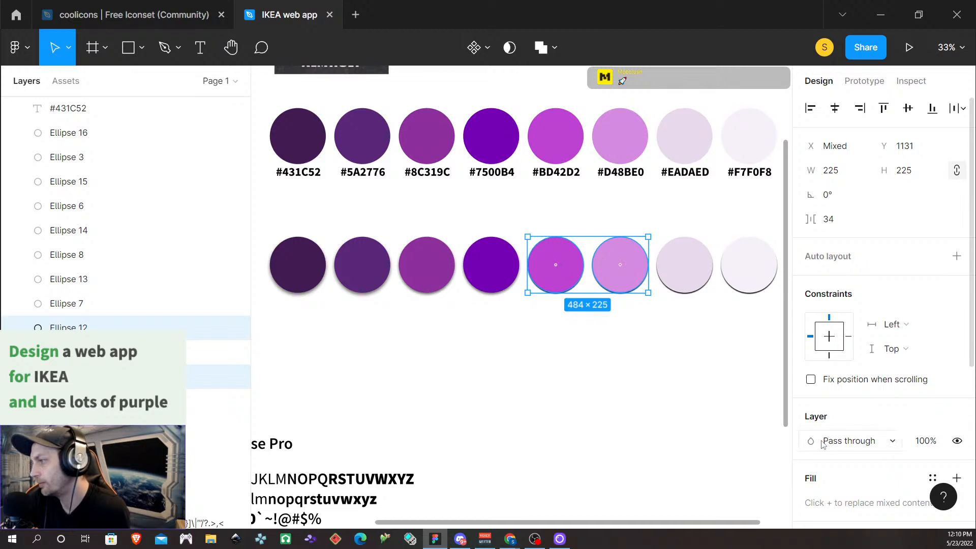
pyautogui.scroll(-5, 853, 450)
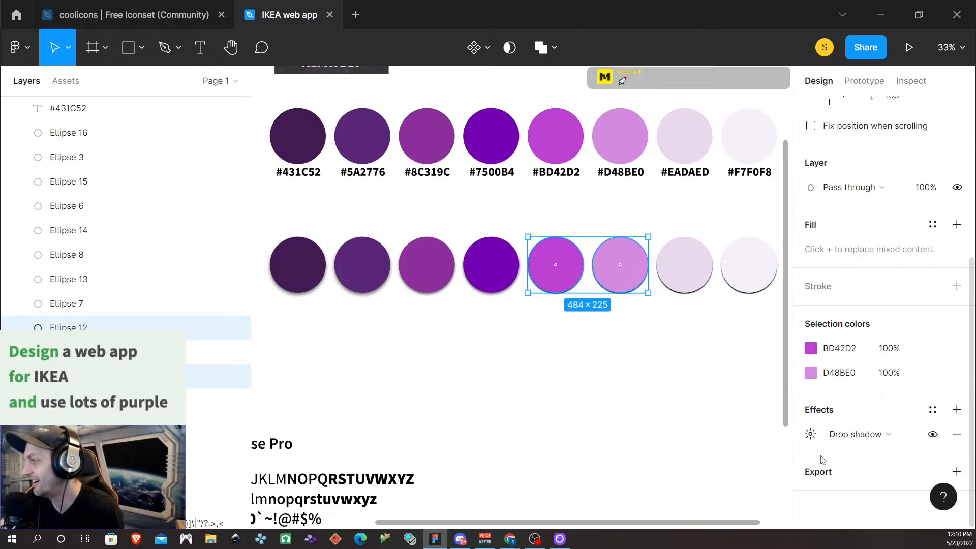
pyautogui.click(811, 435)
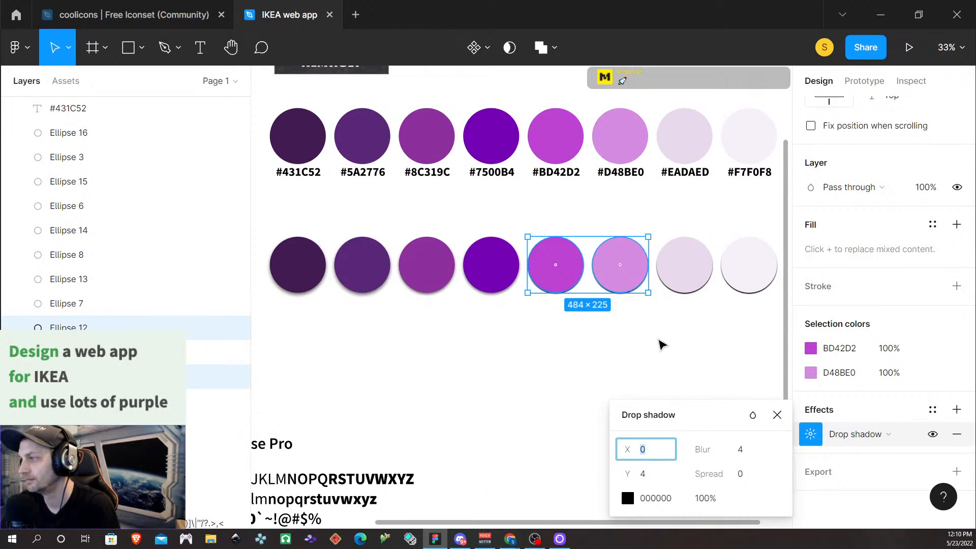
pyautogui.click(740, 450)
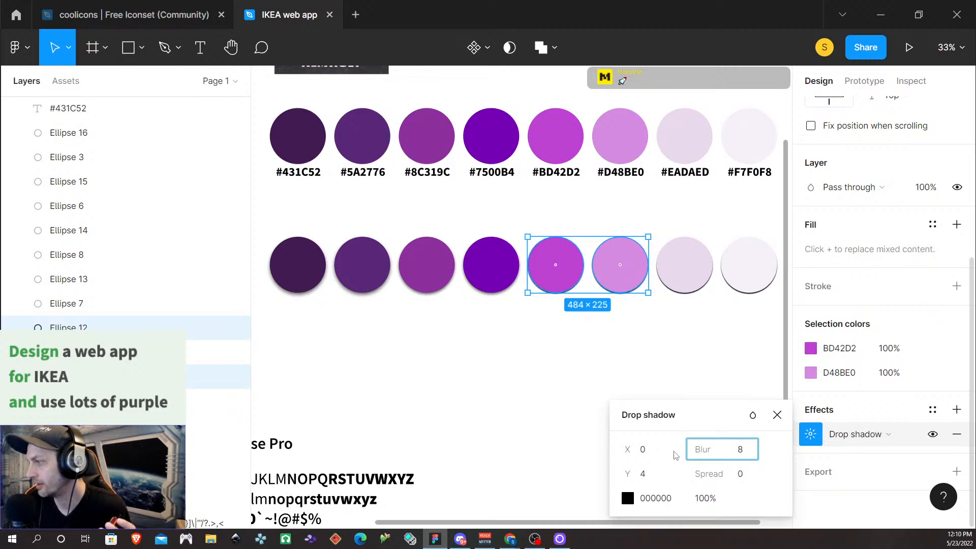
pyautogui.click(646, 483)
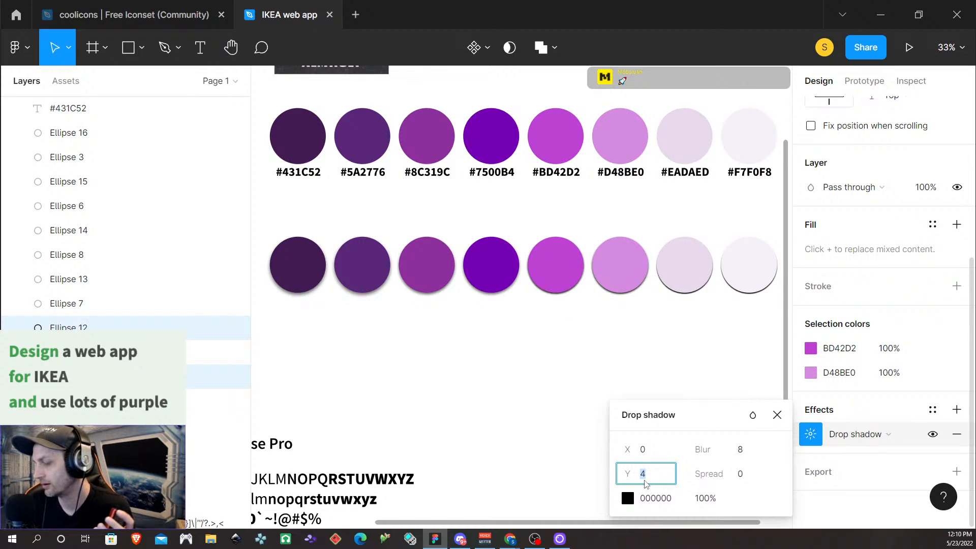
pyautogui.click(633, 362)
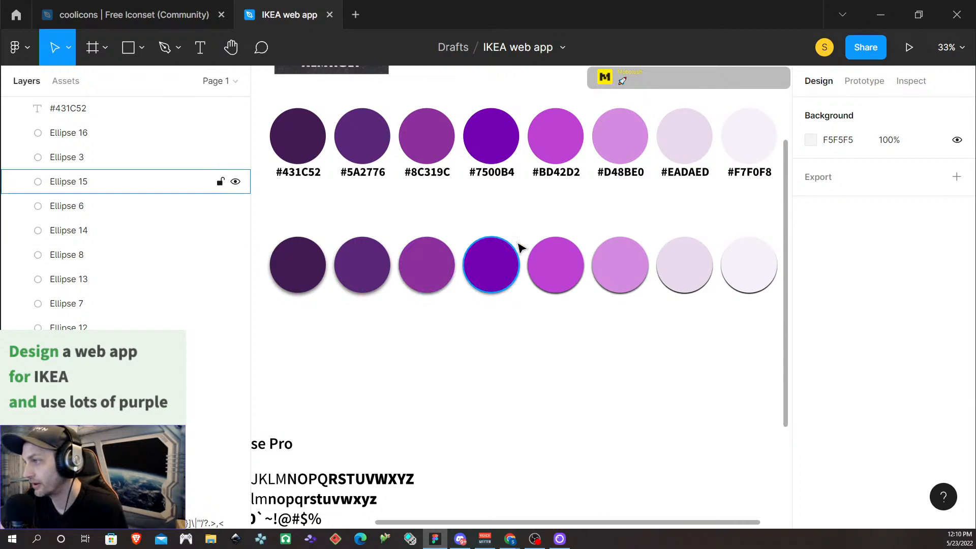
# Step: Set the drop shadow opacity of the fifth and sixth circles in the duplicated row to 60%
pyautogui.click(562, 259)
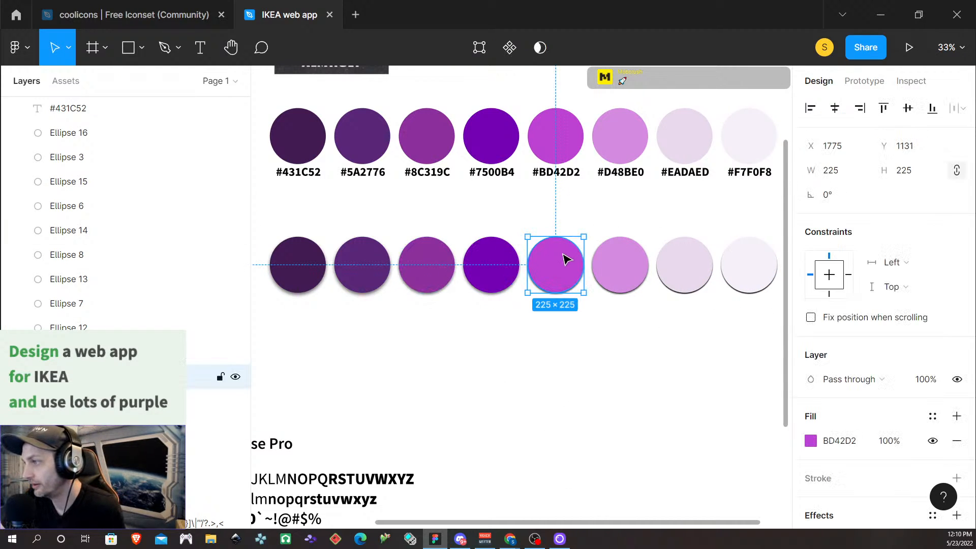
pyautogui.keyDown('shift'); pyautogui.click(629, 284); pyautogui.keyUp('shift')
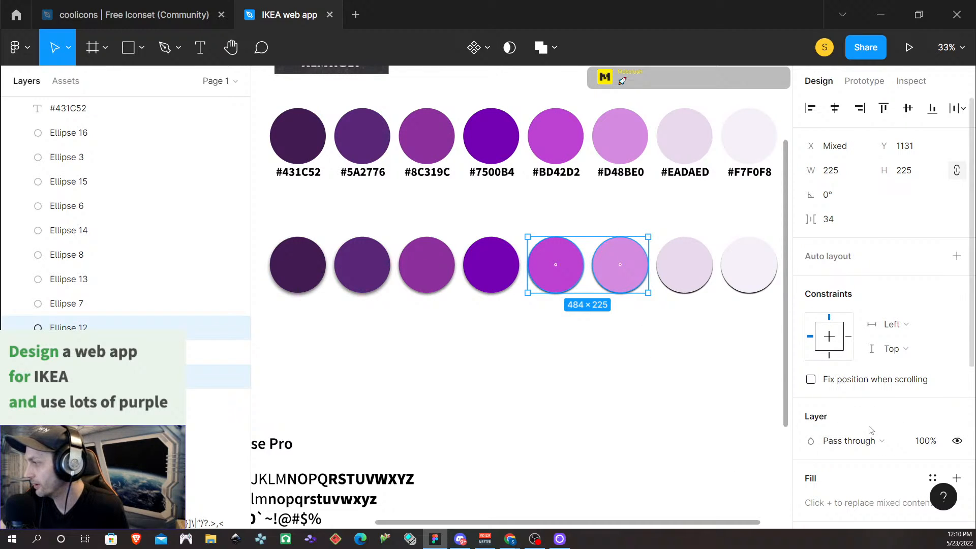
pyautogui.scroll(-5, 872, 430)
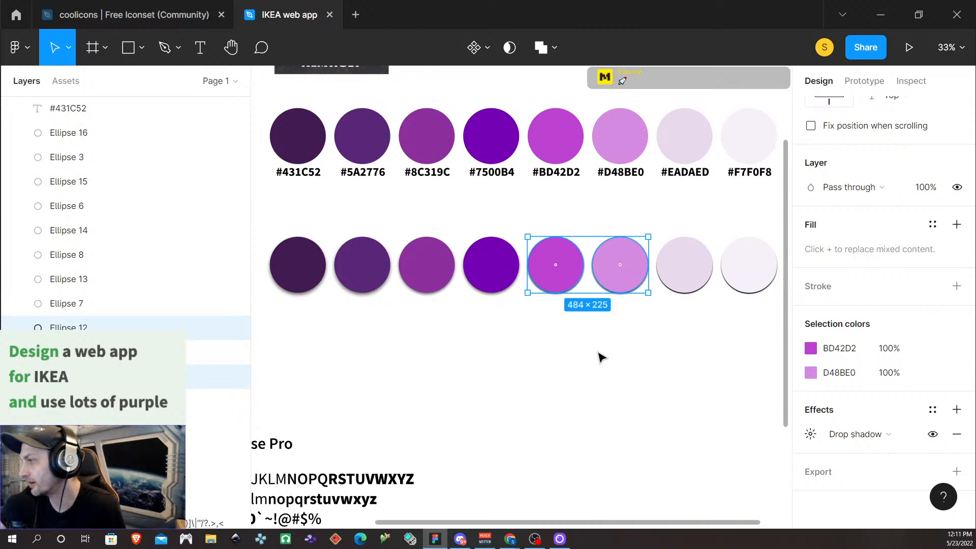
pyautogui.click(813, 436)
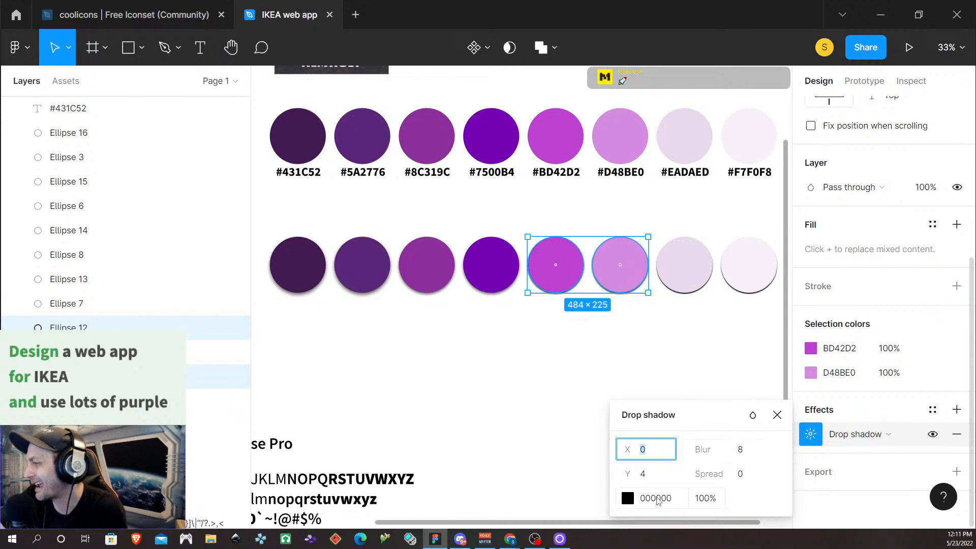
pyautogui.click(702, 499)
pyautogui.write('60')
pyautogui.press('Return')
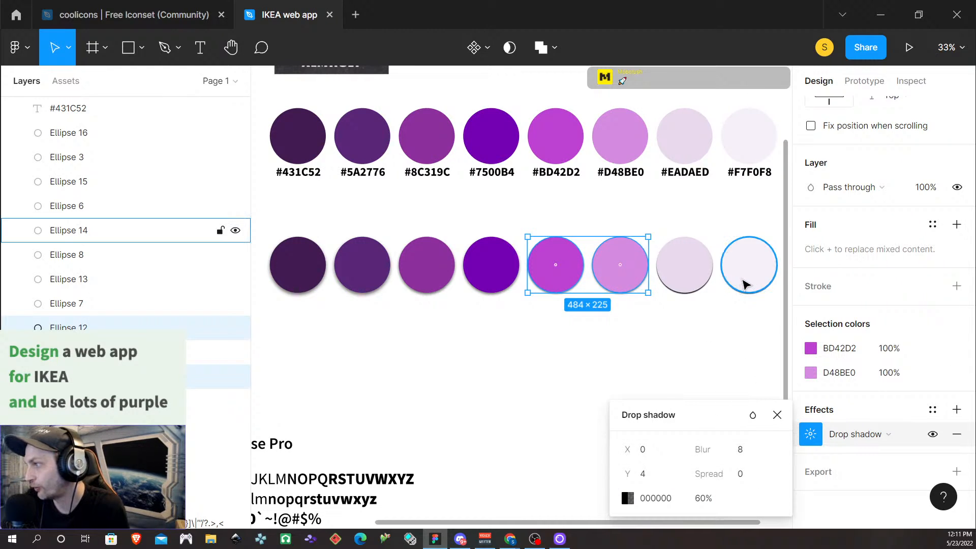
# Step: Set the drop shadow of the seventh and eighth circles in the duplicated row to Y offset 2 and 60% opacity
pyautogui.click(744, 284)
pyautogui.keyDown('shift'); pyautogui.click(699, 288); pyautogui.keyUp('shift')
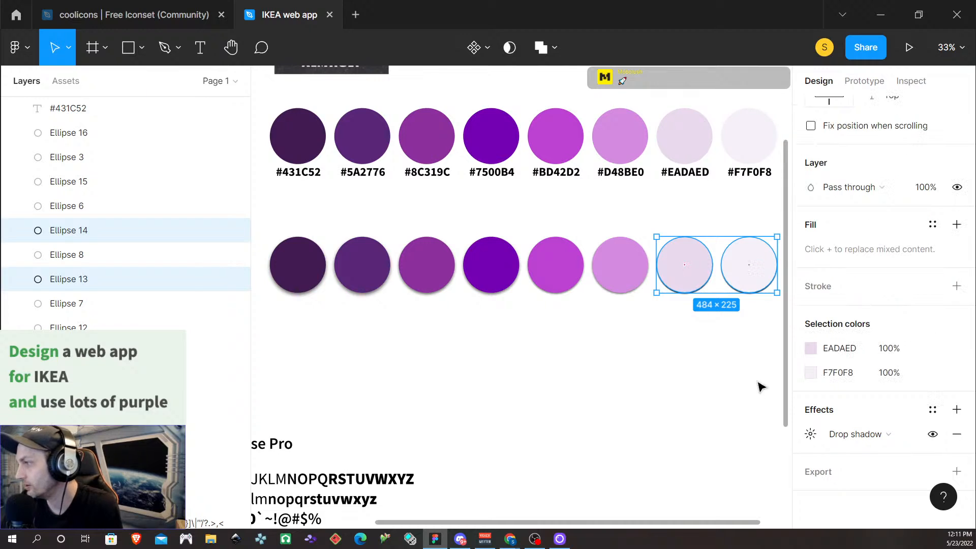
pyautogui.click(811, 434)
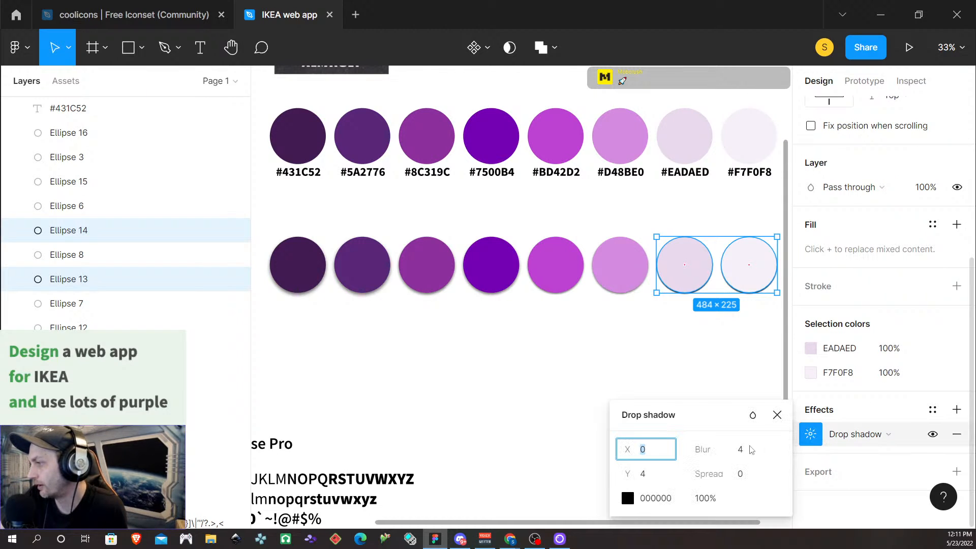
pyautogui.click(655, 482)
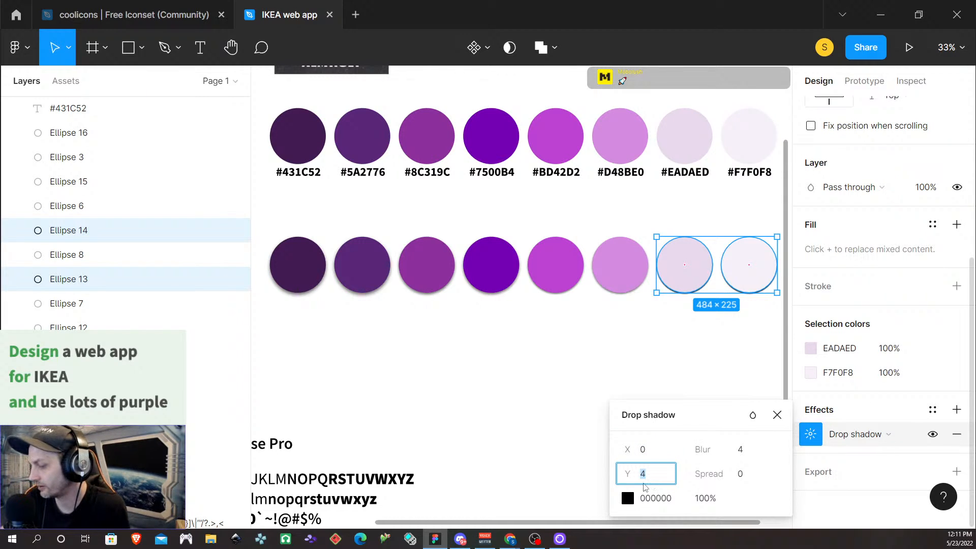
pyautogui.write('2')
pyautogui.press('Return')
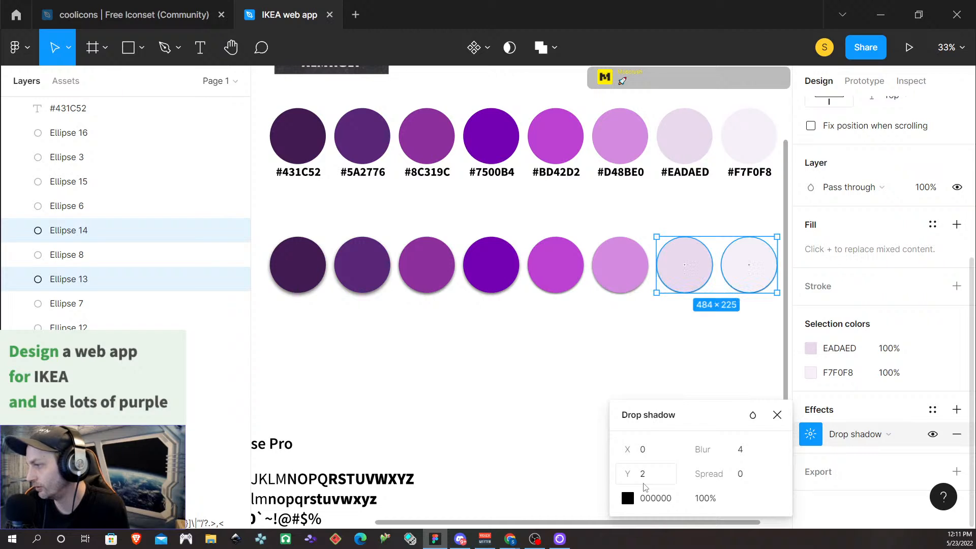
pyautogui.click(704, 501)
pyautogui.write('80')
pyautogui.press('Return')
pyautogui.click(558, 358)
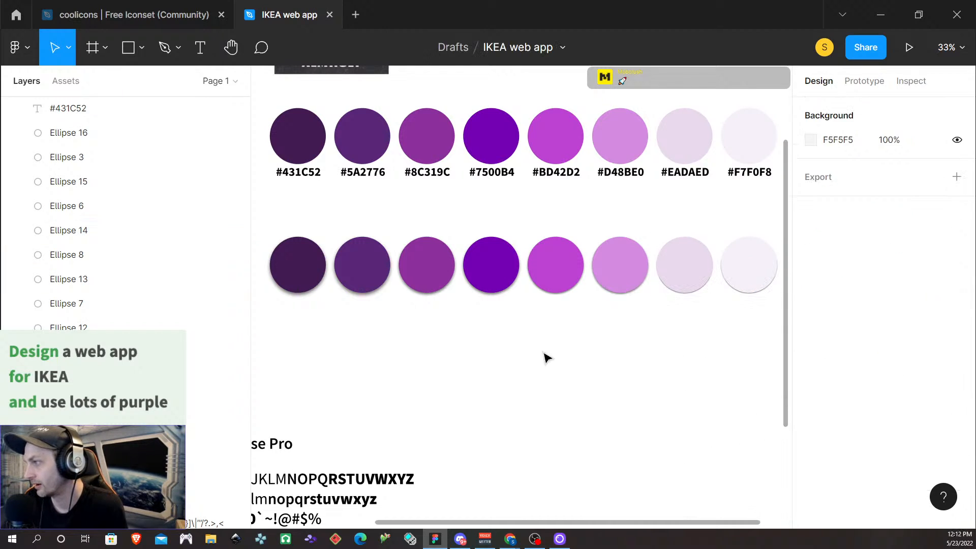
# Step: Set the drop shadow opacity of the second circle (5A2776) in the duplicated row to 55%
pyautogui.scroll(3, 580, 388)
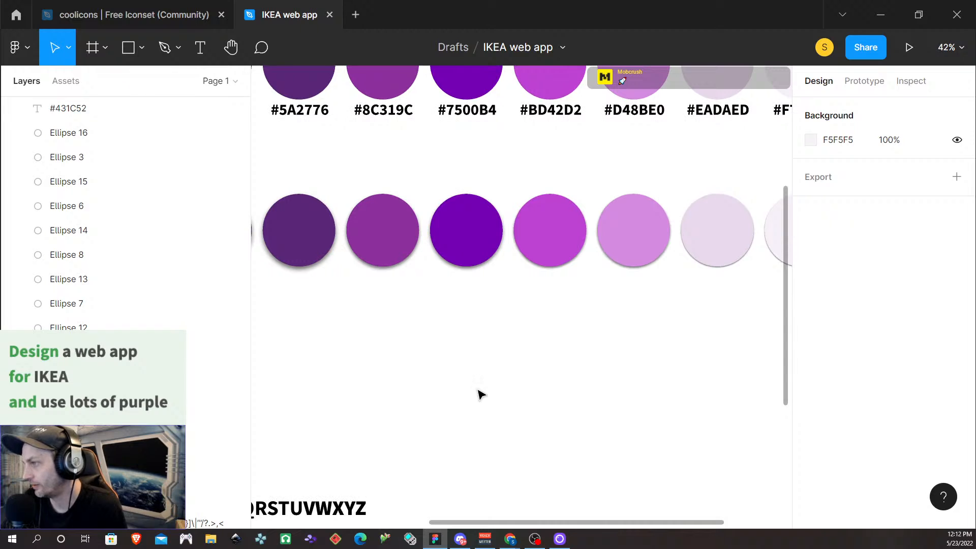
pyautogui.hscroll(3, 529, 394)
pyautogui.hscroll(2, 524, 402)
pyautogui.hscroll(-8, 519, 401)
pyautogui.hscroll(-4, 508, 399)
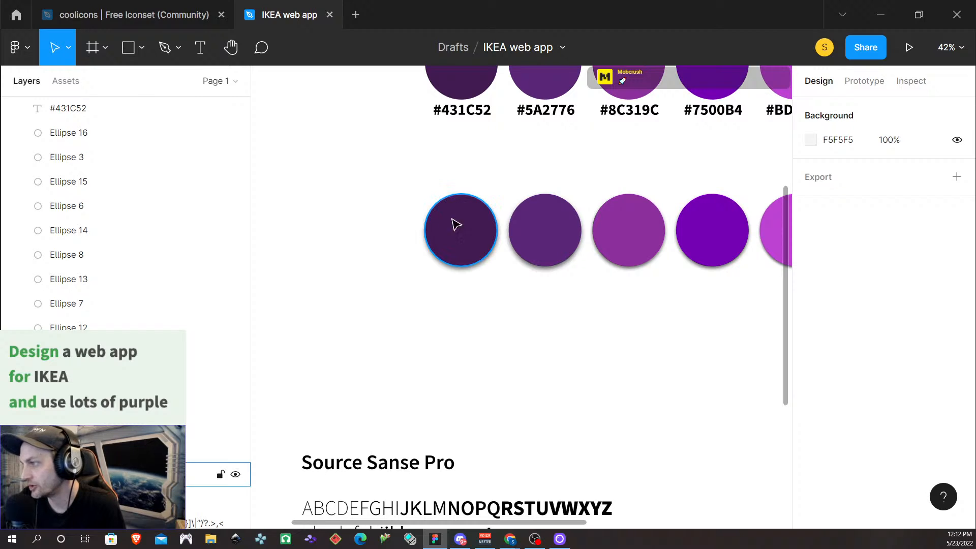
pyautogui.click(566, 235)
pyautogui.scroll(-2, 868, 422)
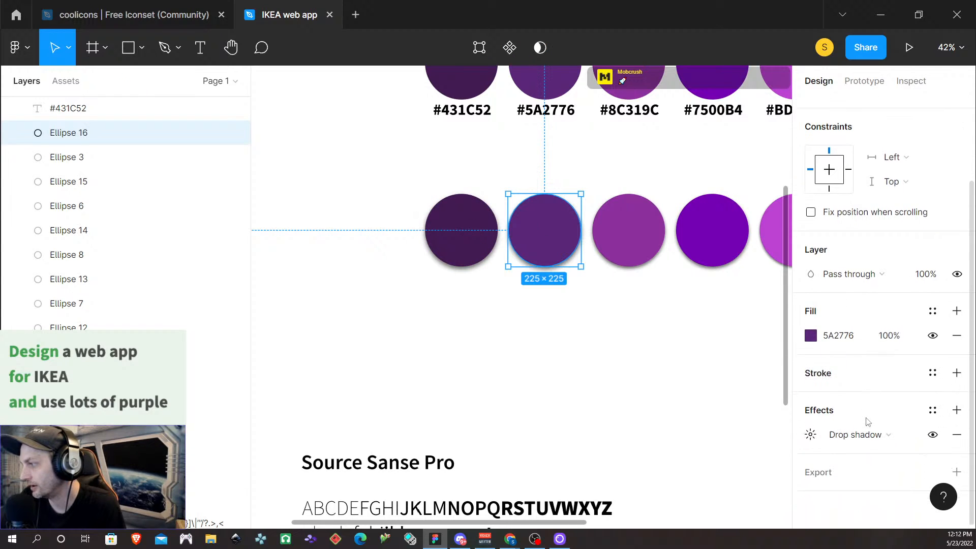
pyautogui.click(810, 436)
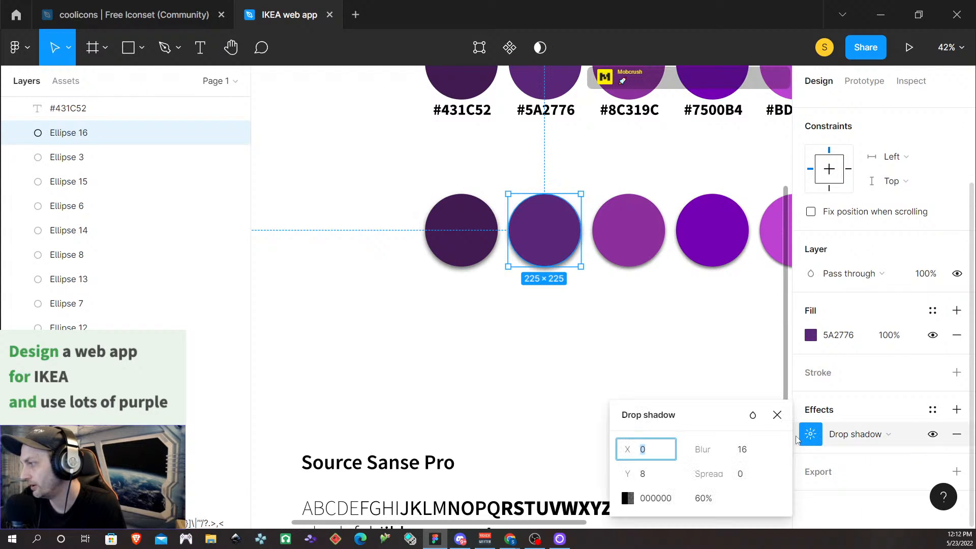
pyautogui.click(704, 498)
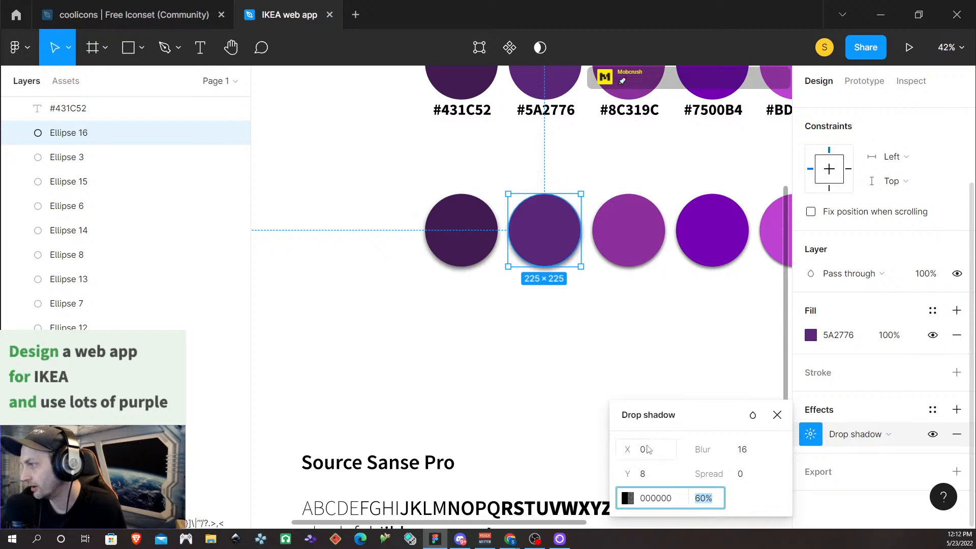
pyautogui.click(700, 497)
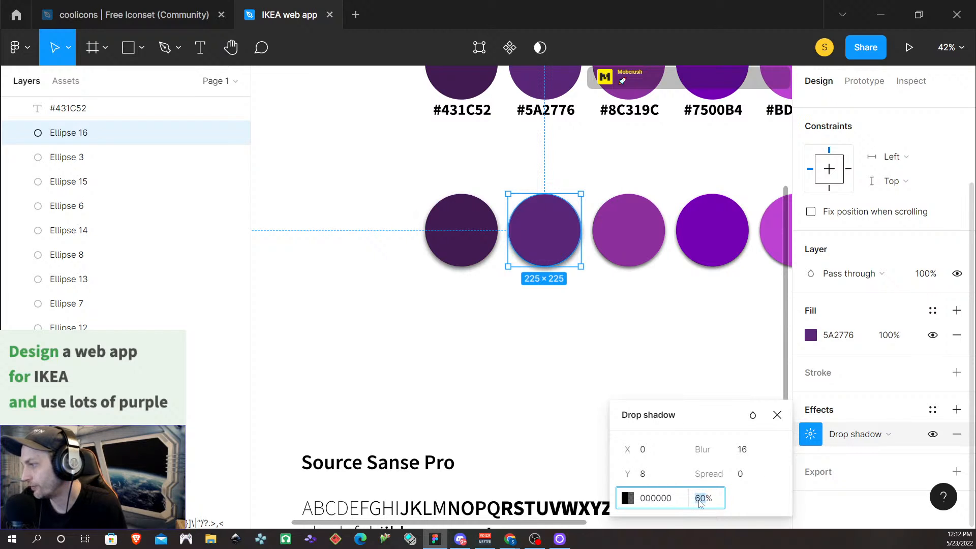
pyautogui.write('55')
pyautogui.press('Return')
# Step: Set the drop shadow opacity of the third circle (8C319C) in the duplicated row to 50%
pyautogui.click(623, 218)
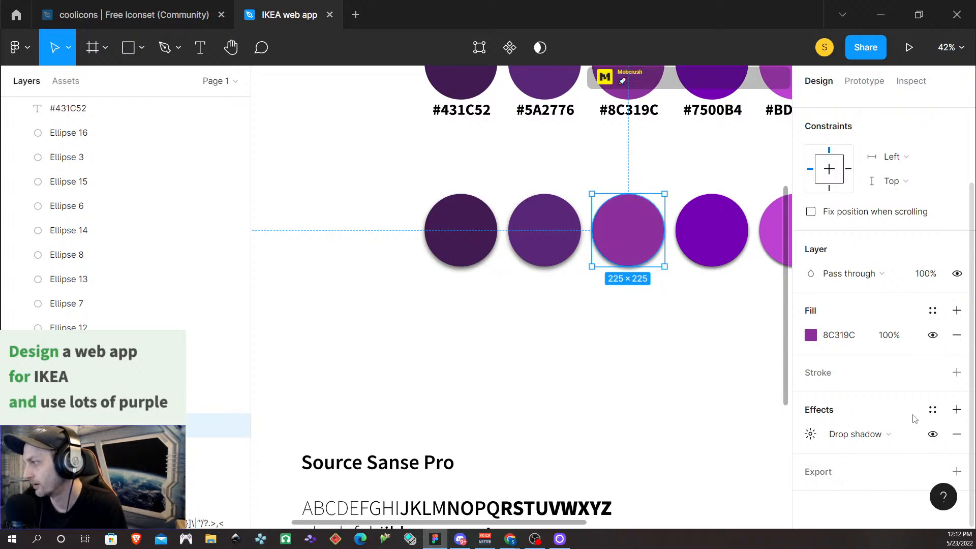
pyautogui.click(810, 435)
pyautogui.click(704, 502)
pyautogui.write('50')
pyautogui.press('Return')
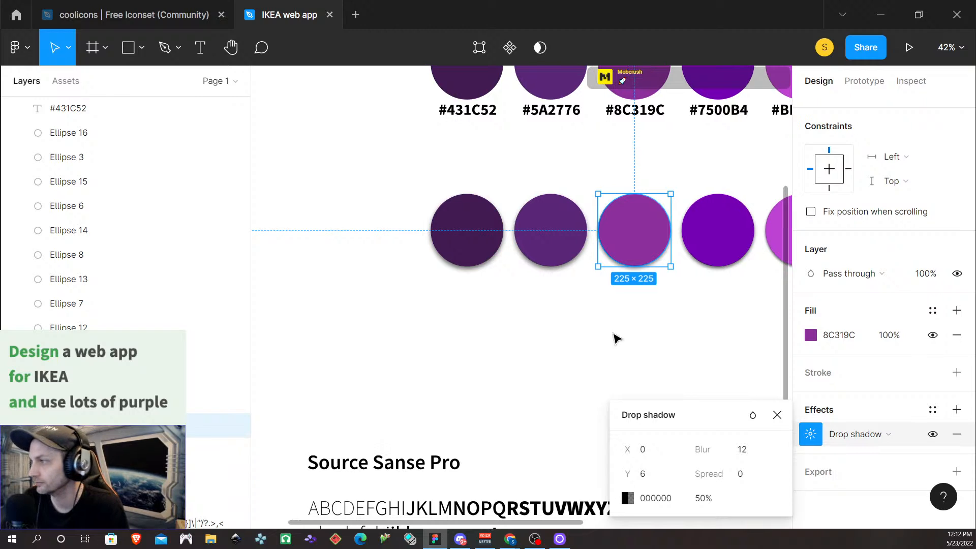
# Step: Set the drop shadow opacity of the fourth circle (7500B4) in the duplicated row to 45%
pyautogui.hscroll(5, 617, 338)
pyautogui.hscroll(6, 611, 338)
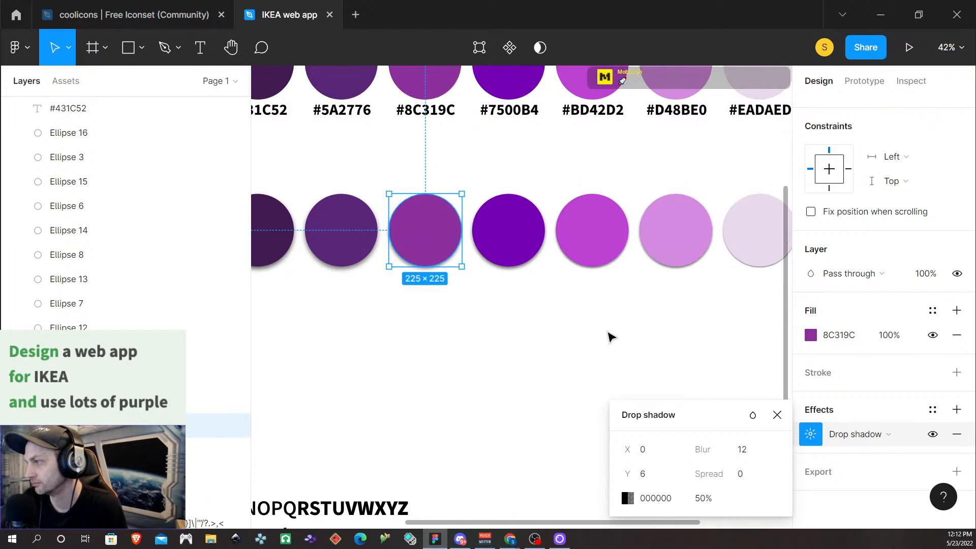
pyautogui.click(475, 227)
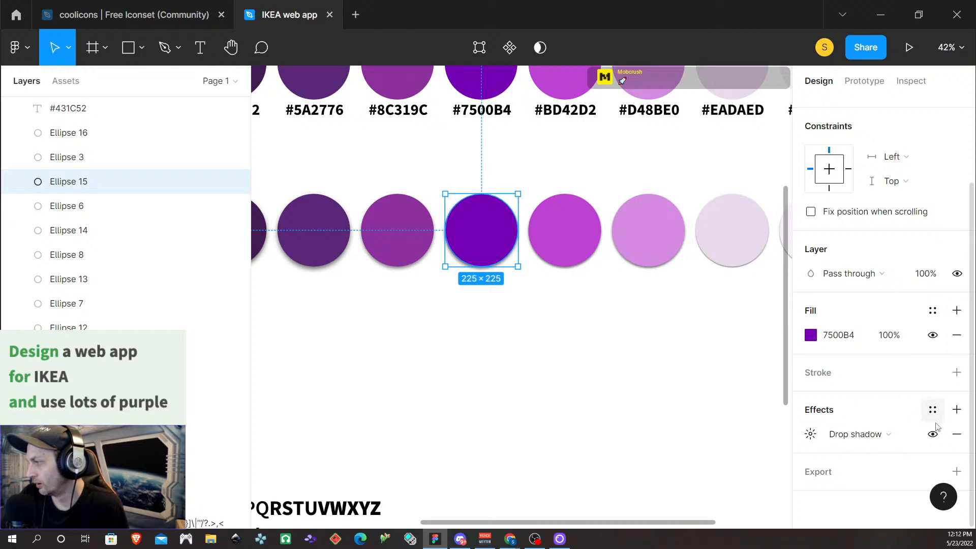
pyautogui.click(810, 432)
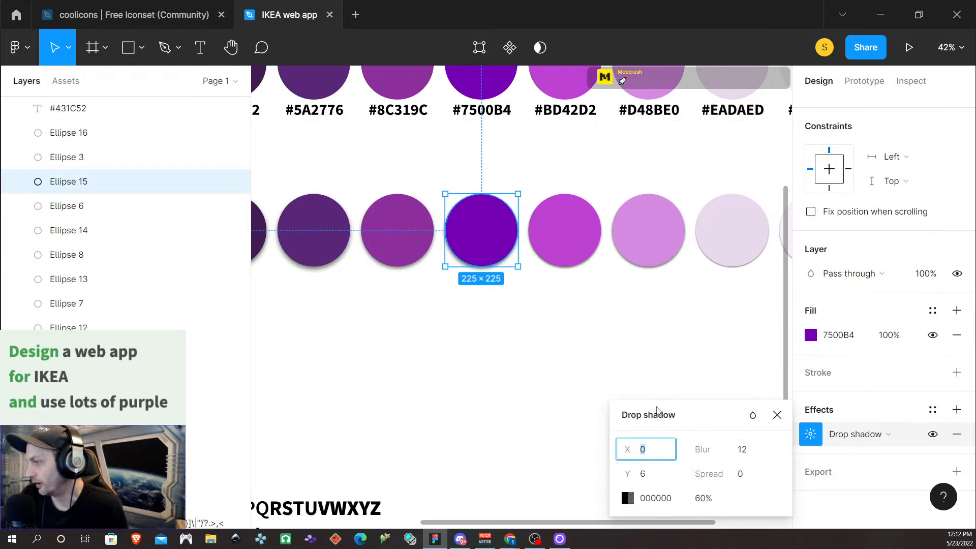
pyautogui.click(700, 506)
pyautogui.write('25')
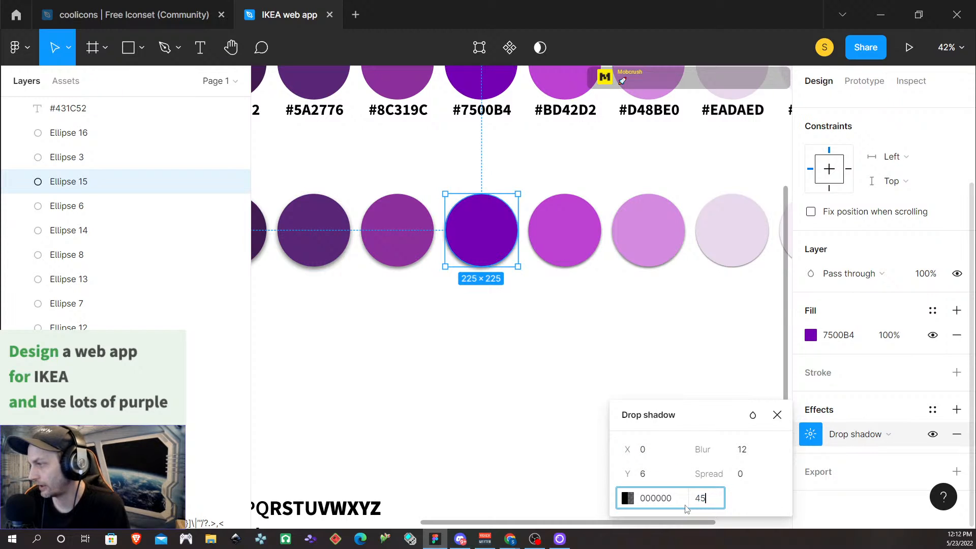
pyautogui.click(614, 337)
# Step: Set the drop shadow opacity of the fifth circle (BD42D2) in the duplicated row to 40%
pyautogui.click(579, 249)
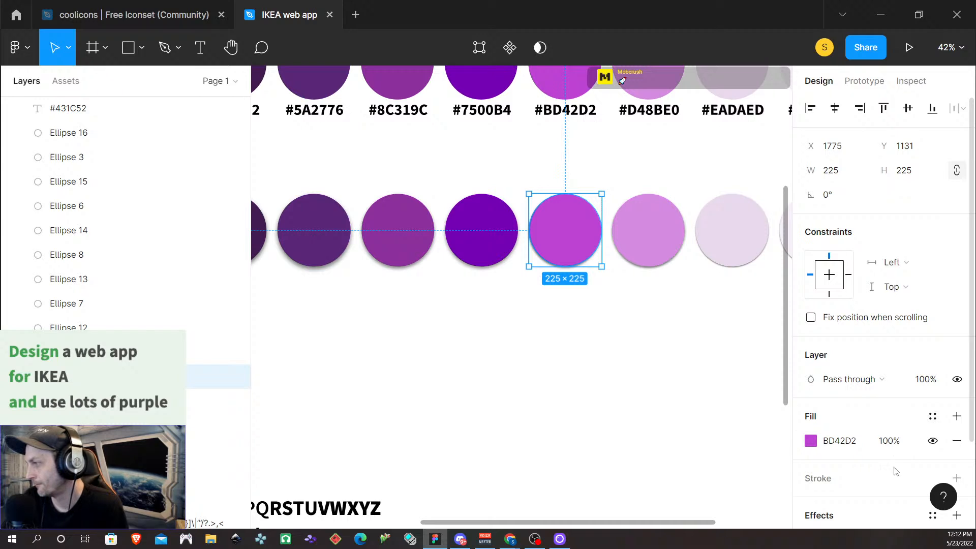
pyautogui.scroll(-2, 847, 387)
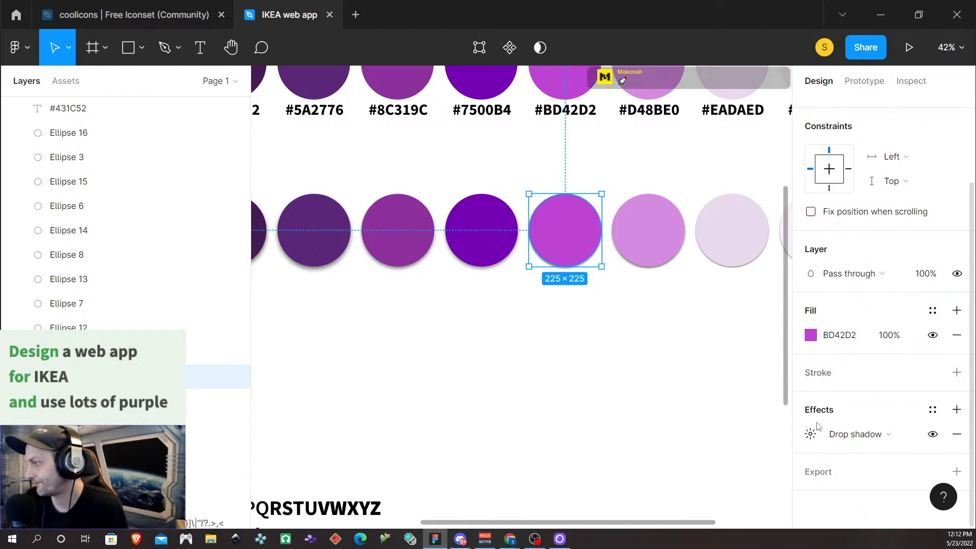
pyautogui.click(803, 439)
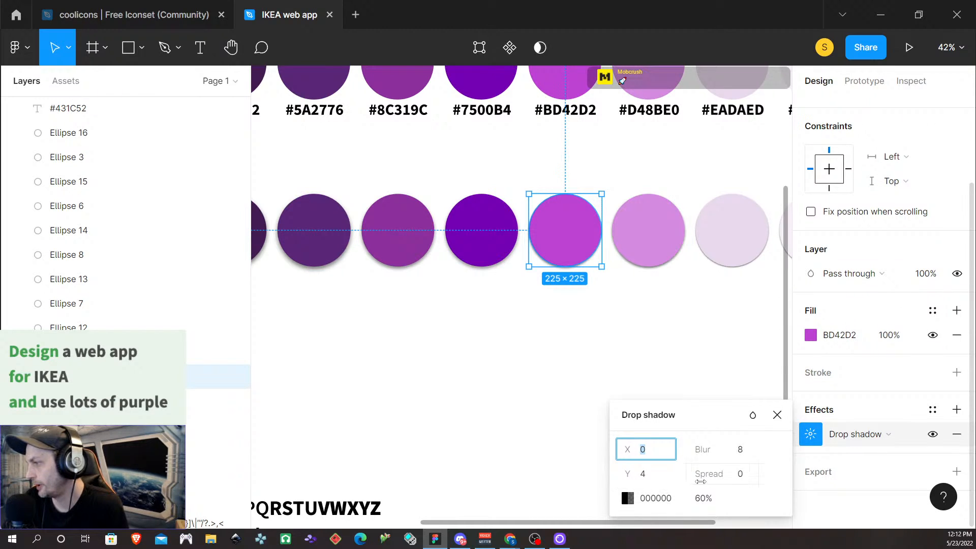
pyautogui.click(706, 504)
pyautogui.write('40')
pyautogui.press('Return')
# Step: Set the drop shadow opacity of the sixth circle (D48BE0) in the duplicated row to 35%
pyautogui.click(681, 221)
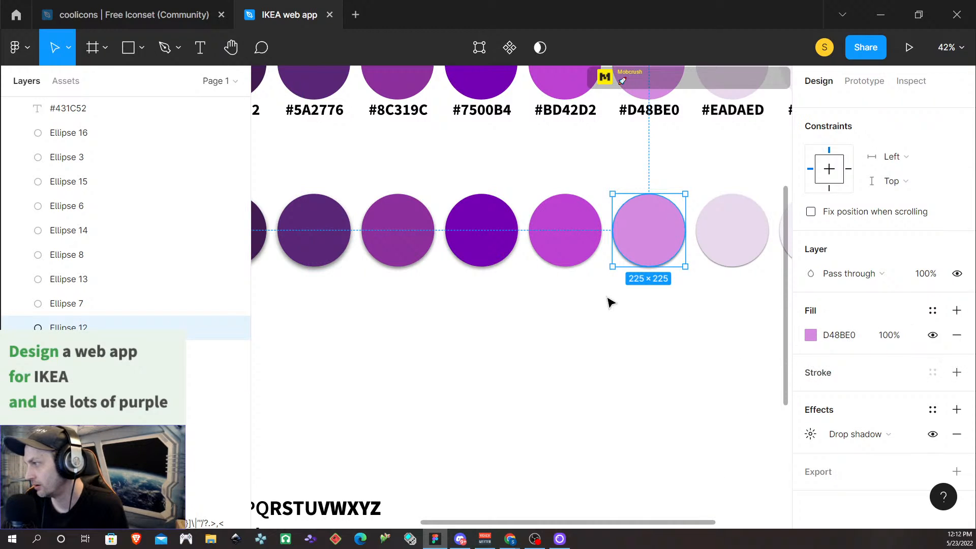
pyautogui.scroll(-1, 624, 318)
pyautogui.hscroll(2, 623, 318)
pyautogui.hscroll(5, 623, 318)
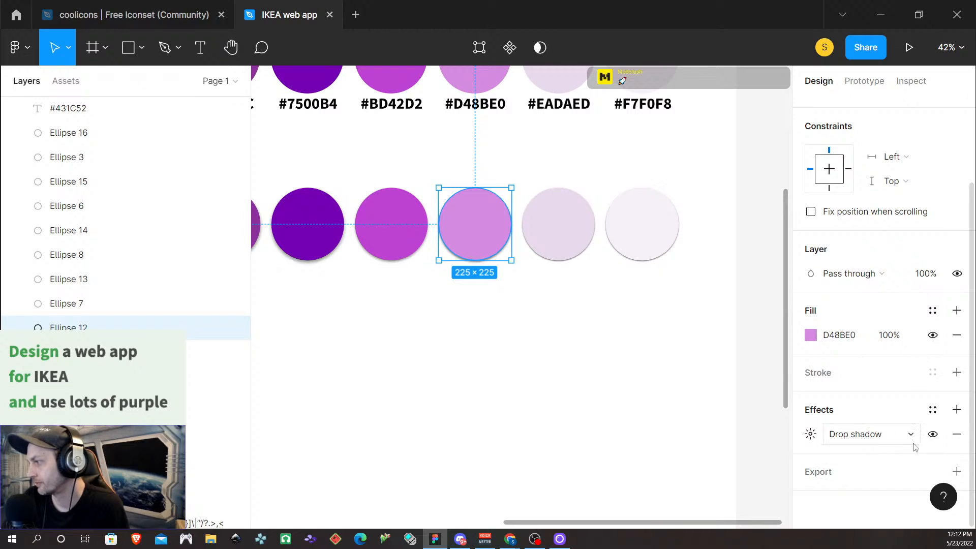
pyautogui.click(811, 434)
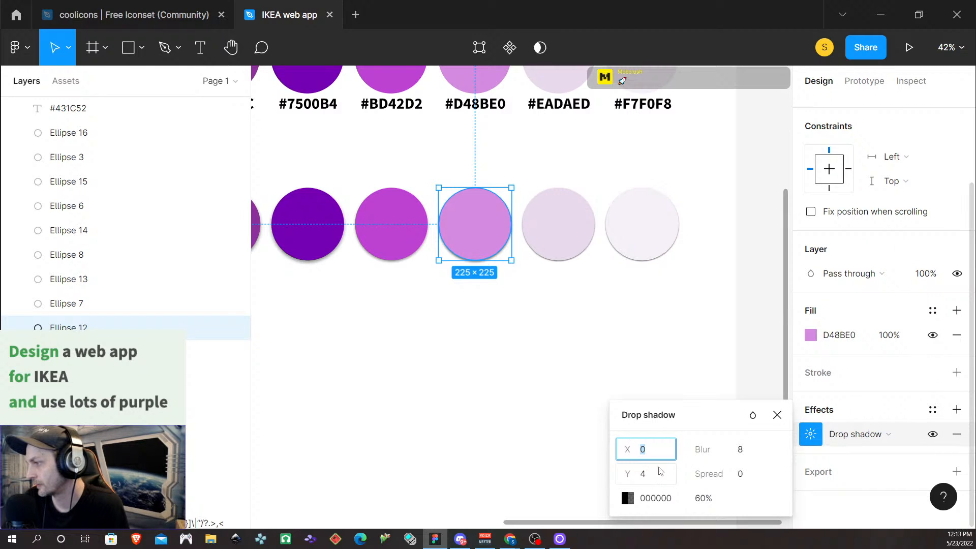
pyautogui.click(711, 501)
pyautogui.write('35')
pyautogui.press('Return')
# Step: Set the drop shadow opacity of the seventh circle (EADAED) in the duplicated row to 35%
pyautogui.click(573, 222)
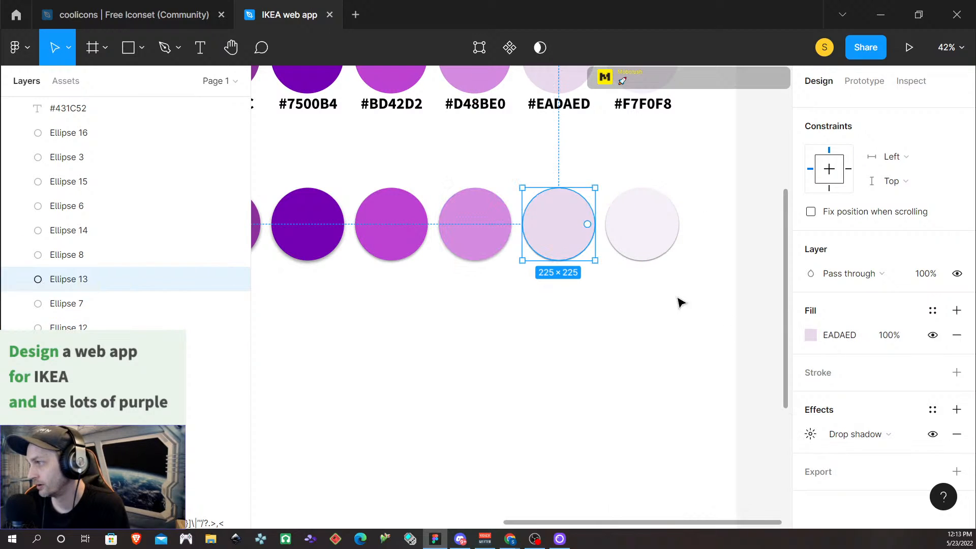
pyautogui.click(810, 438)
pyautogui.click(715, 499)
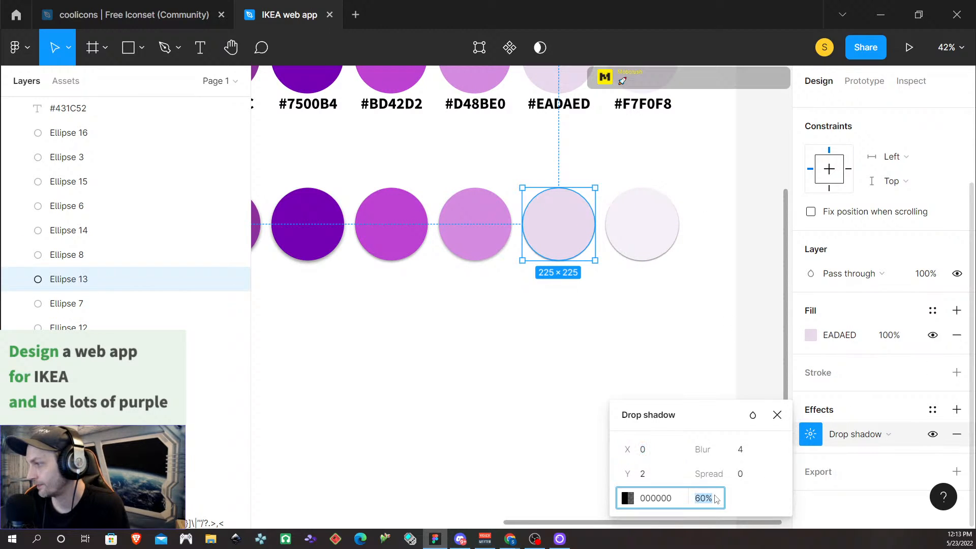
pyautogui.write('35')
pyautogui.press('Return')
# Step: Reduce the drop shadow opacity of the eighth circle (F7F0F8) in the duplicated row
pyautogui.click(639, 229)
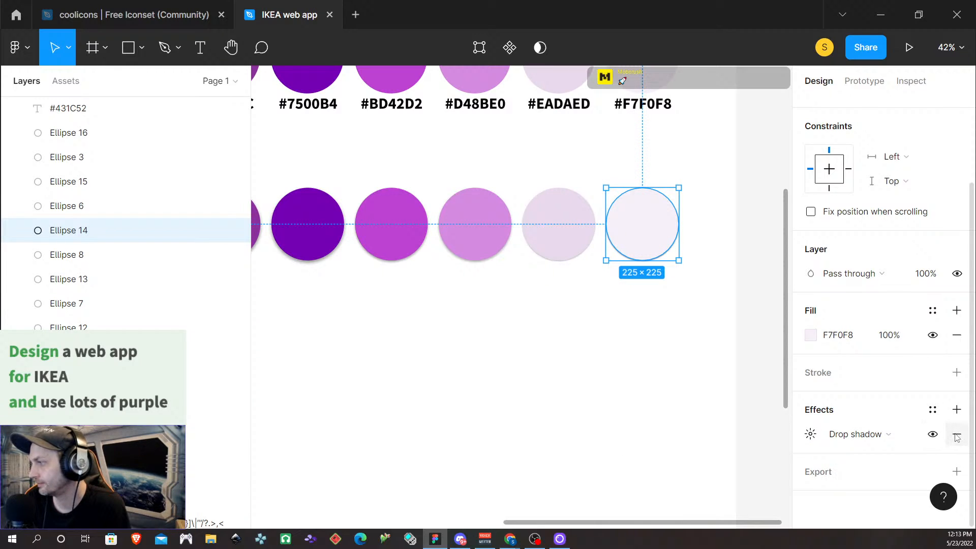
pyautogui.click(811, 435)
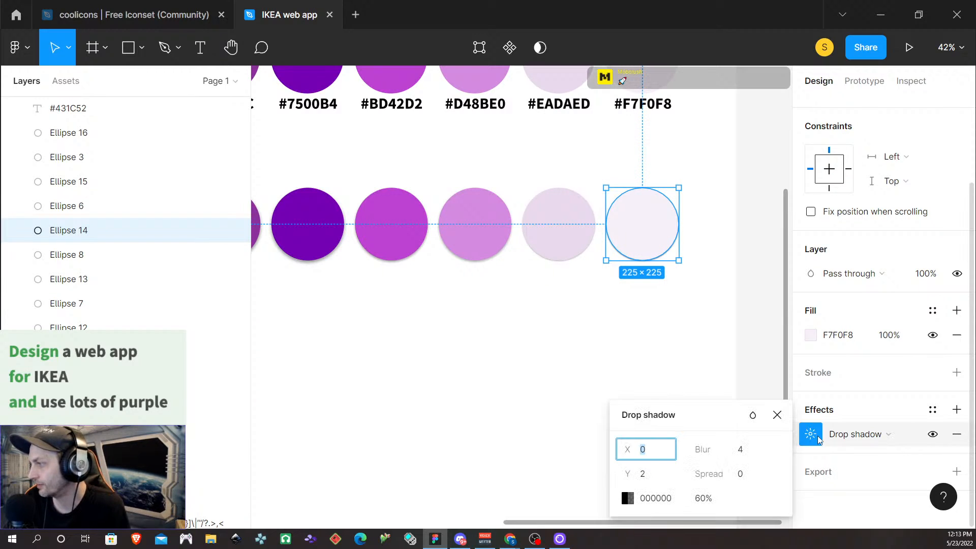
pyautogui.click(705, 502)
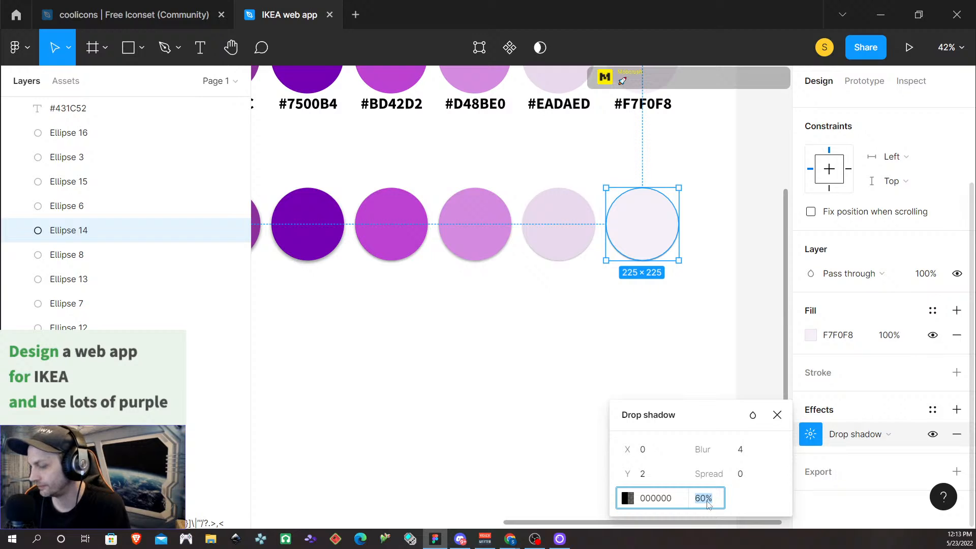
pyautogui.click(421, 320)
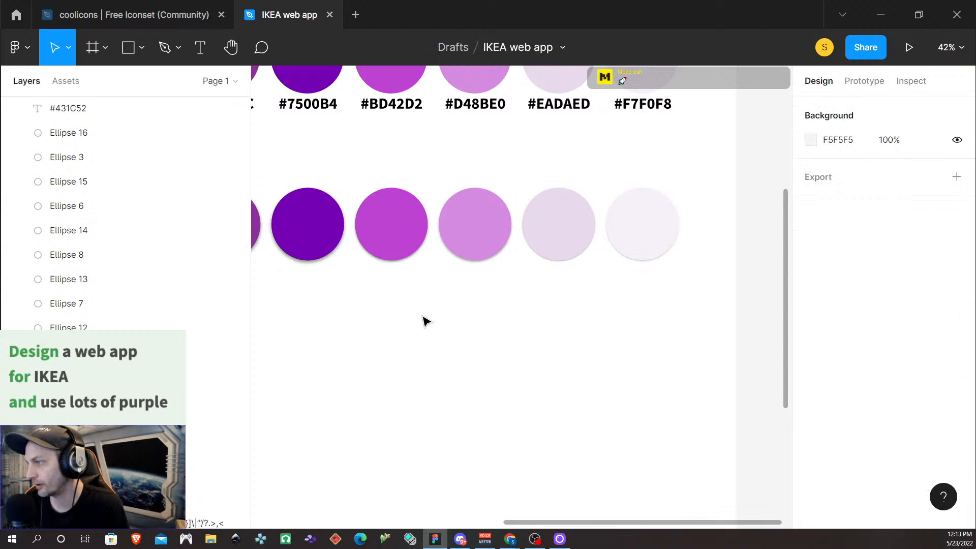
# Step: Duplicate the row of eight shadowed circles straight down to Y 1450, above the font sample
pyautogui.scroll(-1, 440, 333)
pyautogui.scroll(-3, 440, 333)
pyautogui.hscroll(-3, 489, 410)
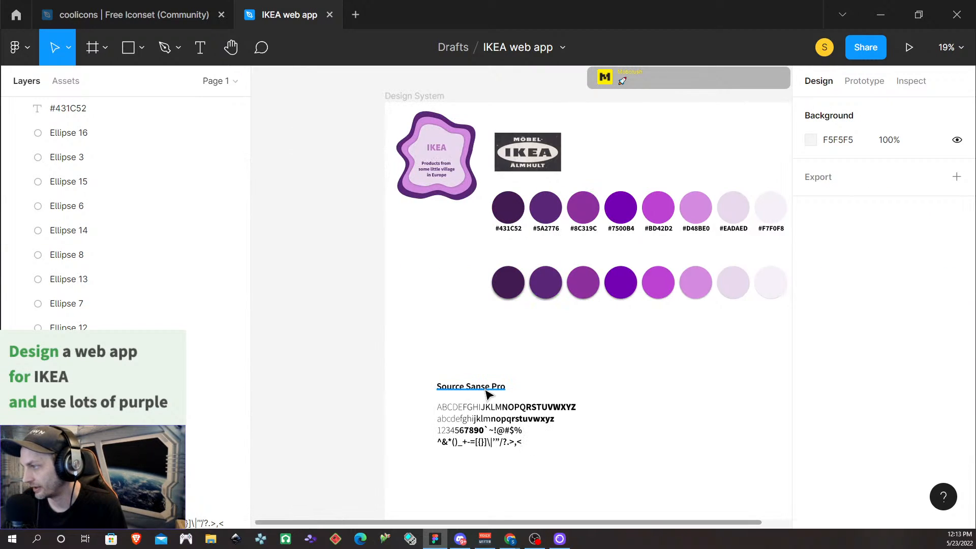
pyautogui.hscroll(3, 499, 395)
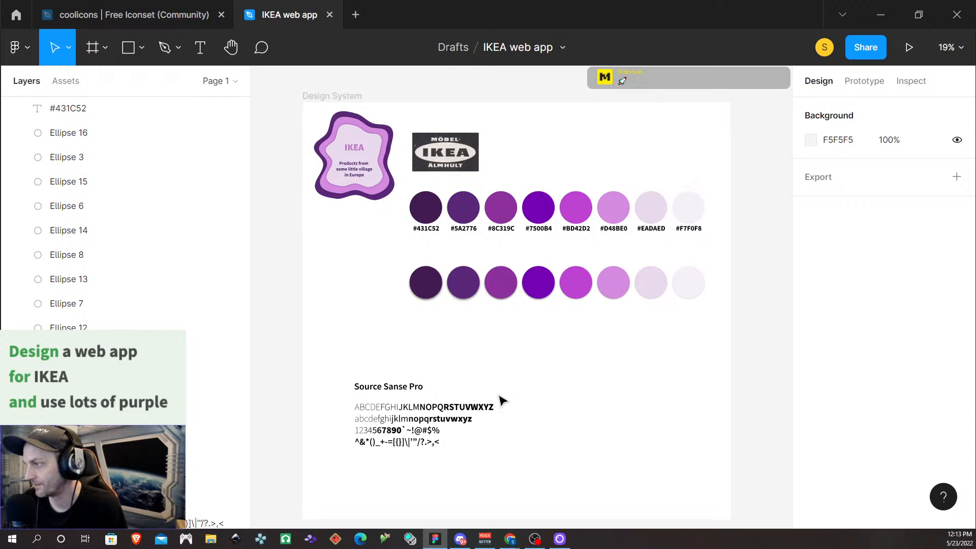
pyautogui.hscroll(1, 514, 401)
pyautogui.scroll(5, 547, 388)
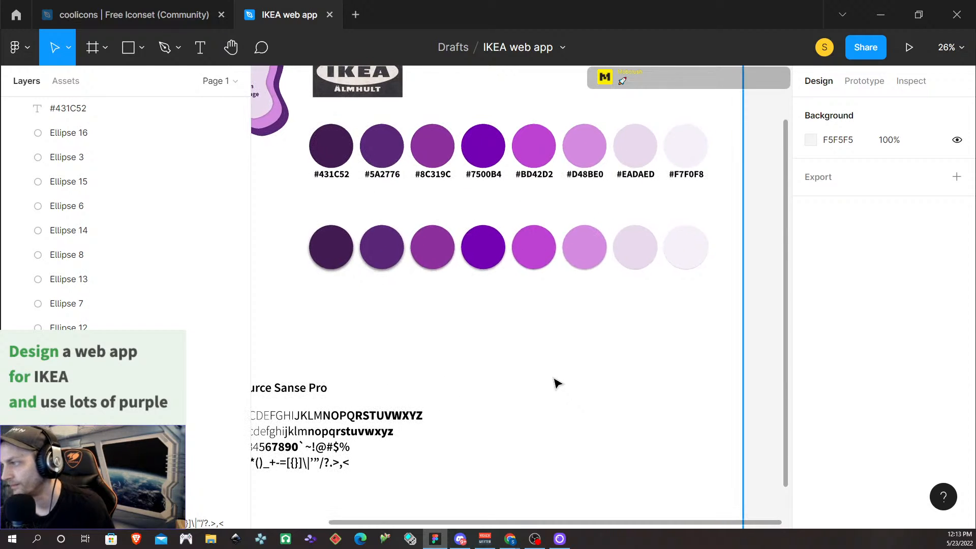
pyautogui.scroll(-1, 555, 383)
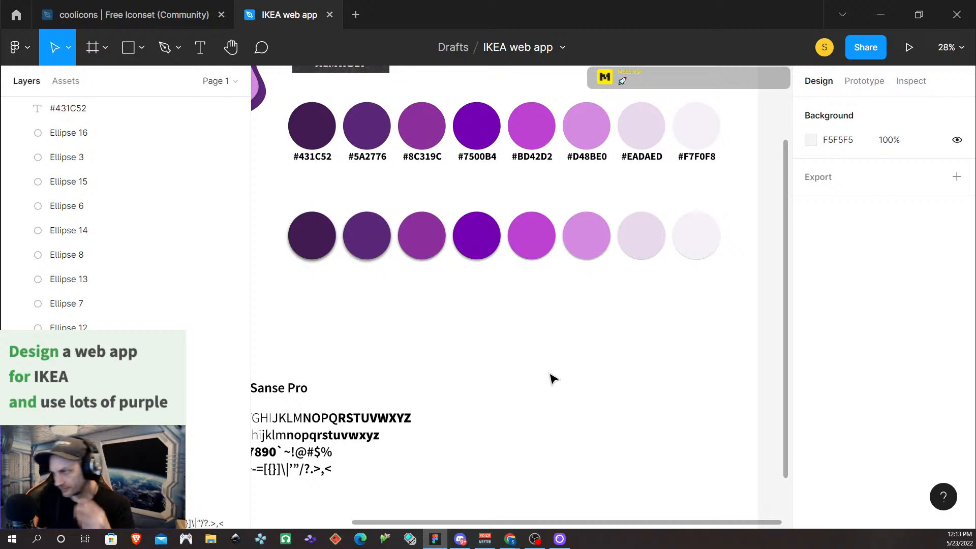
pyautogui.moveTo(270, 183); pyautogui.dragTo(724, 277)
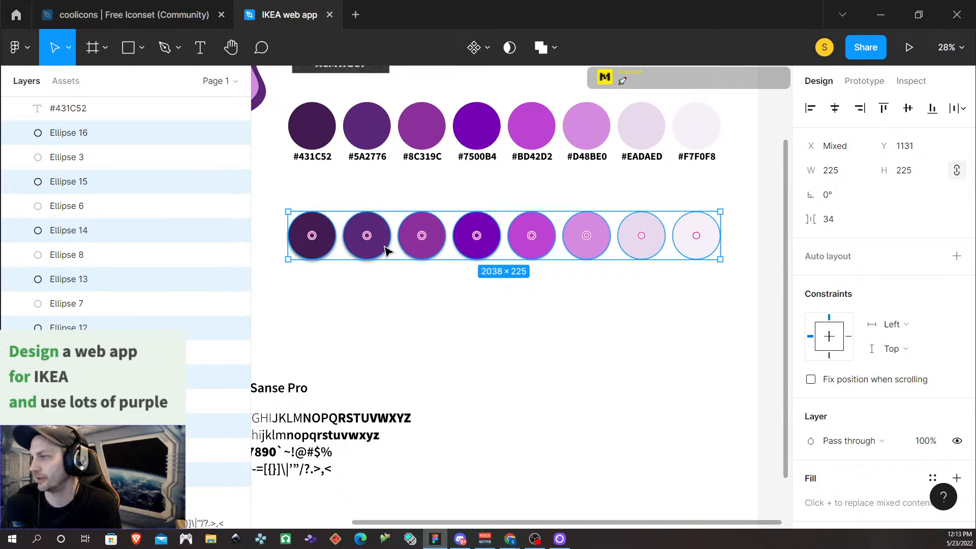
pyautogui.moveTo(375, 255); pyautogui.dragTo(375, 323)
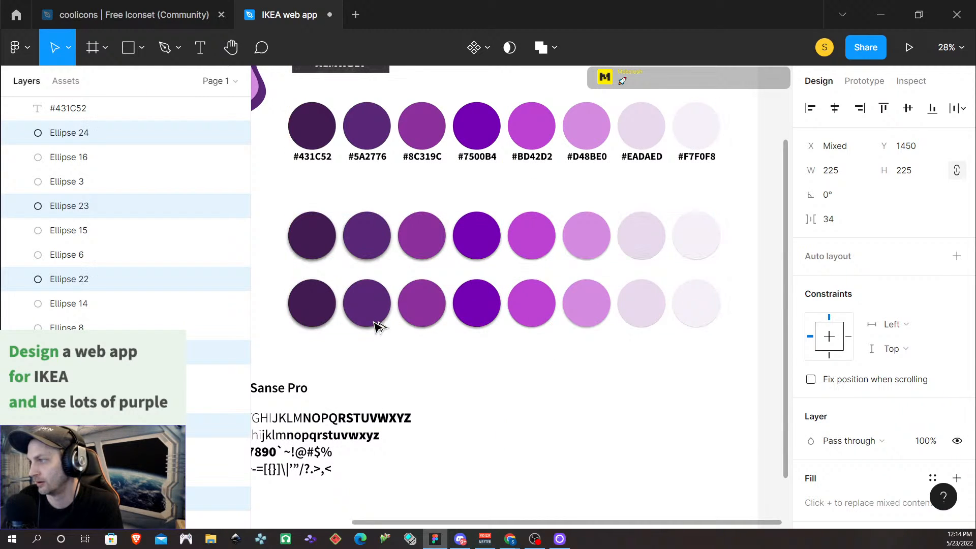
# Step: Recolor the circles 431C52, 5A2776, 7500B4 and 8C319C in the lowest duplicated row to FFFFFF
pyautogui.scroll(-5, 809, 367)
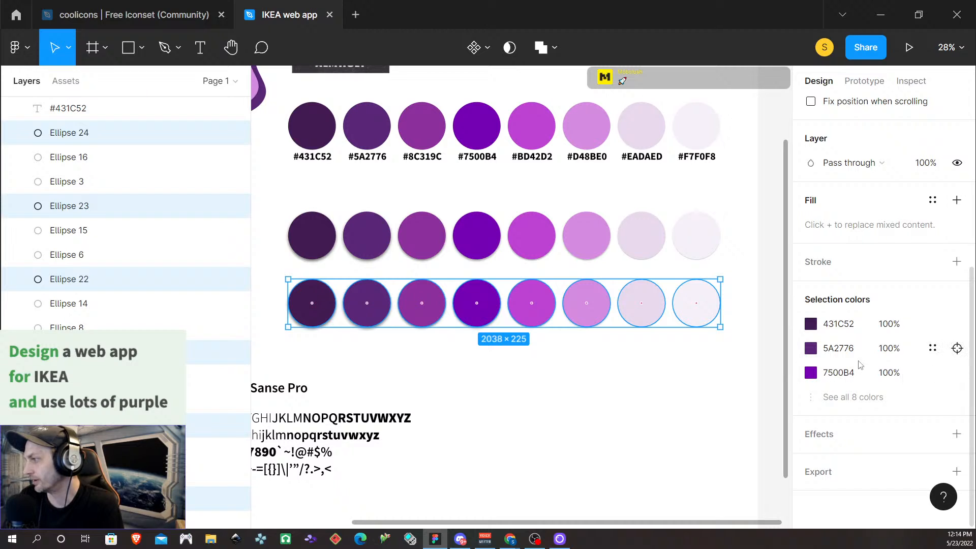
pyautogui.scroll(4, 875, 371)
pyautogui.scroll(-4, 876, 371)
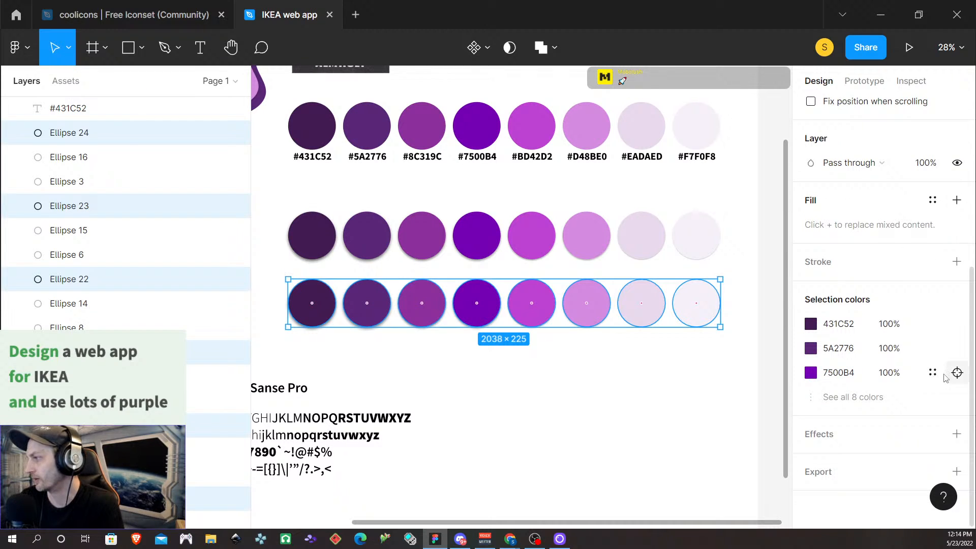
pyautogui.click(845, 326)
pyautogui.write('fff')
pyautogui.press('Return')
pyautogui.click(845, 326)
pyautogui.write('fff')
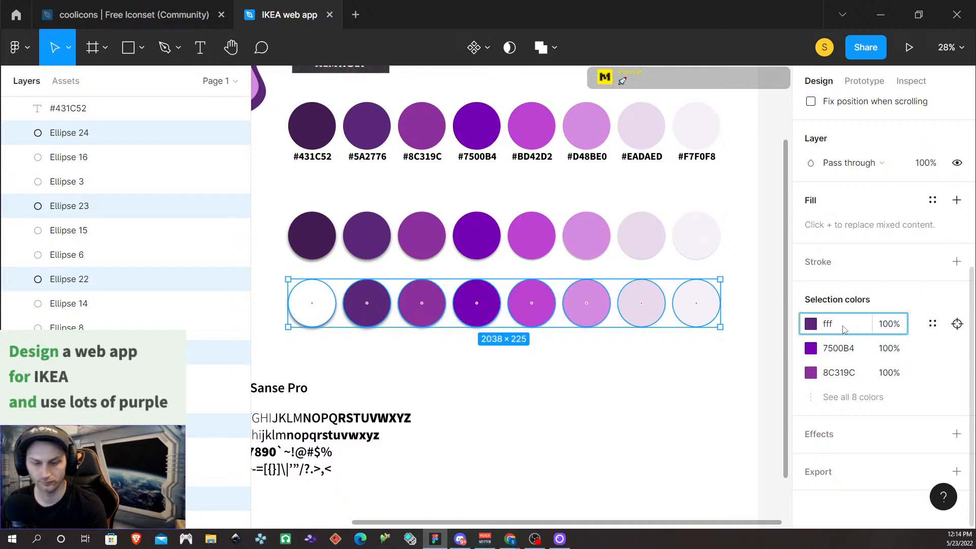
pyautogui.press('Return')
pyautogui.click(829, 349)
pyautogui.write('fff')
pyautogui.press('Return')
pyautogui.click(840, 373)
pyautogui.write('ff')
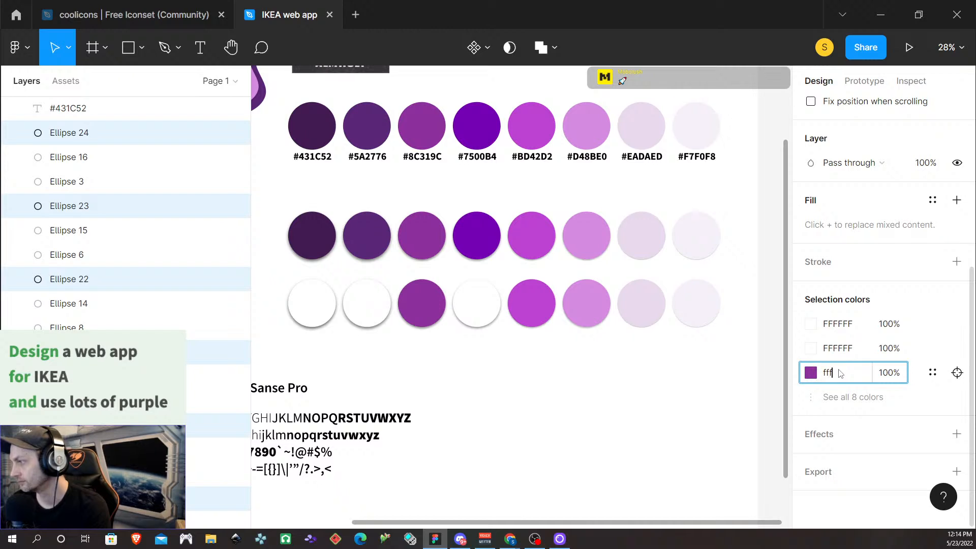
pyautogui.press('Tab')
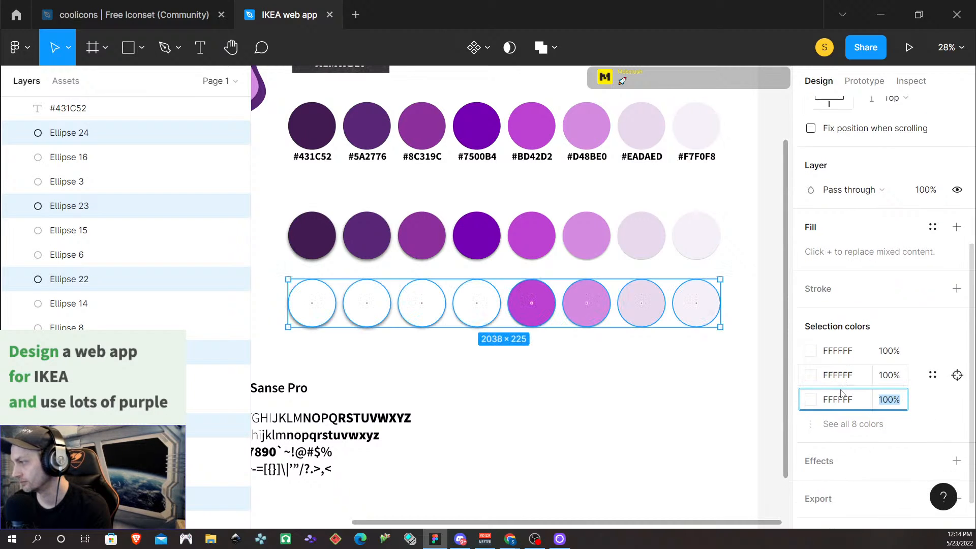
# Step: Recolor the remaining four circles of the lowest row, including D48BE0, EADAED and F7F0F8, to FFFFFF
pyautogui.click(840, 348)
pyautogui.write('ff')
pyautogui.click(840, 373)
pyautogui.write('fff')
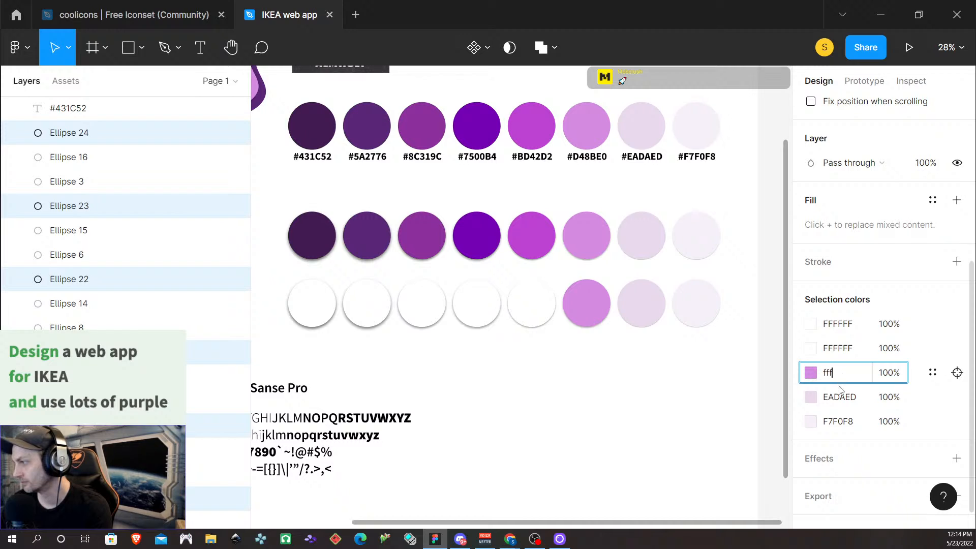
pyautogui.click(840, 397)
pyautogui.write('ff')
pyautogui.click(834, 422)
pyautogui.write('ff')
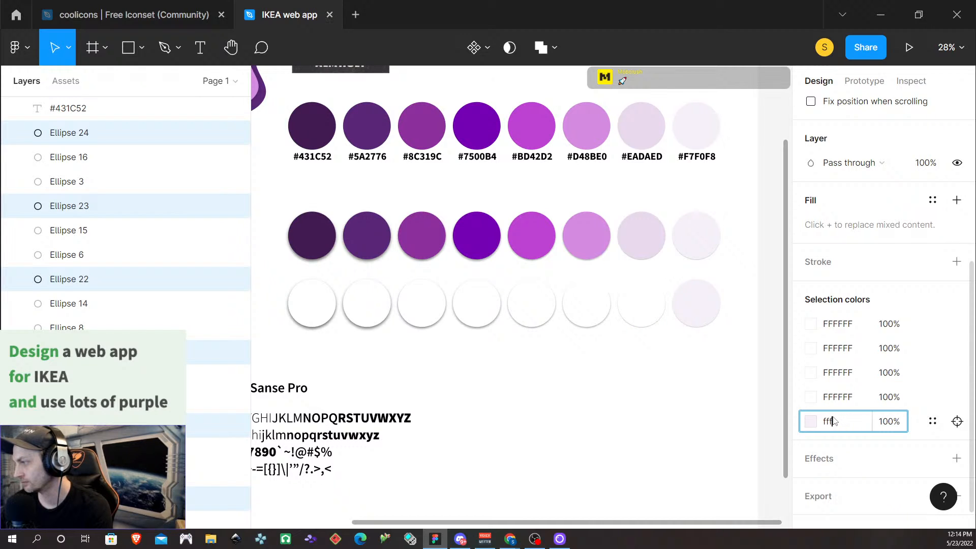
pyautogui.press('Return')
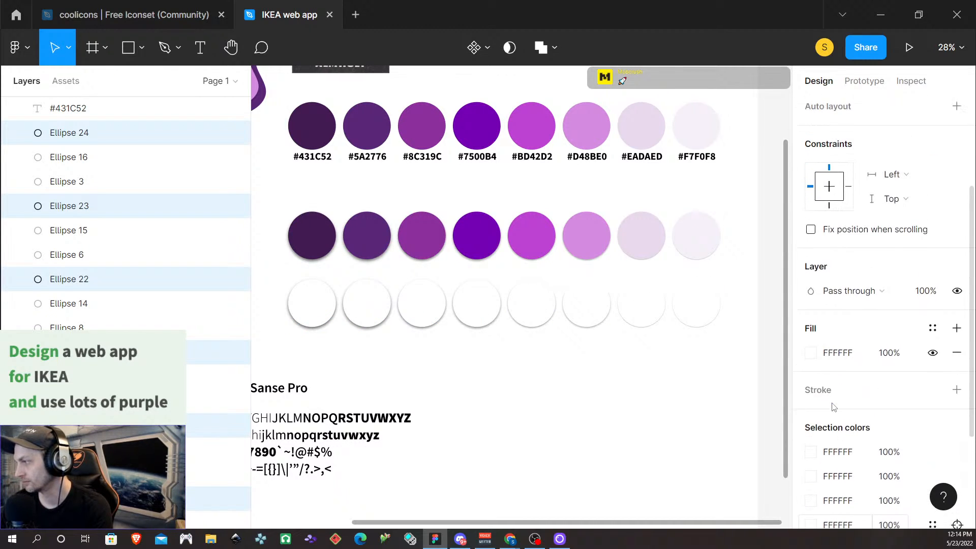
pyautogui.click(652, 405)
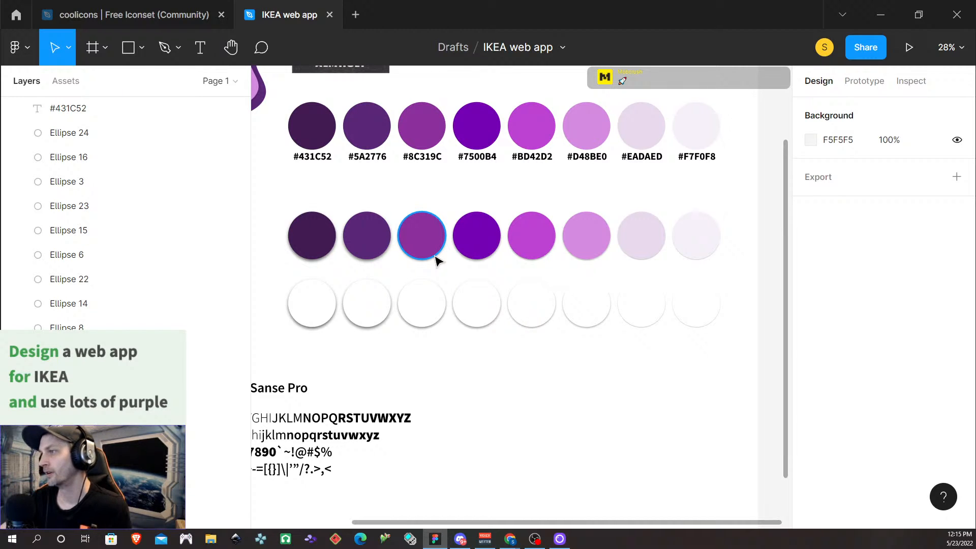
# Step: Add a four-line text label reading "X:", "Y:", "Blur:" and "%:" below the white circle row
pyautogui.click(199, 47)
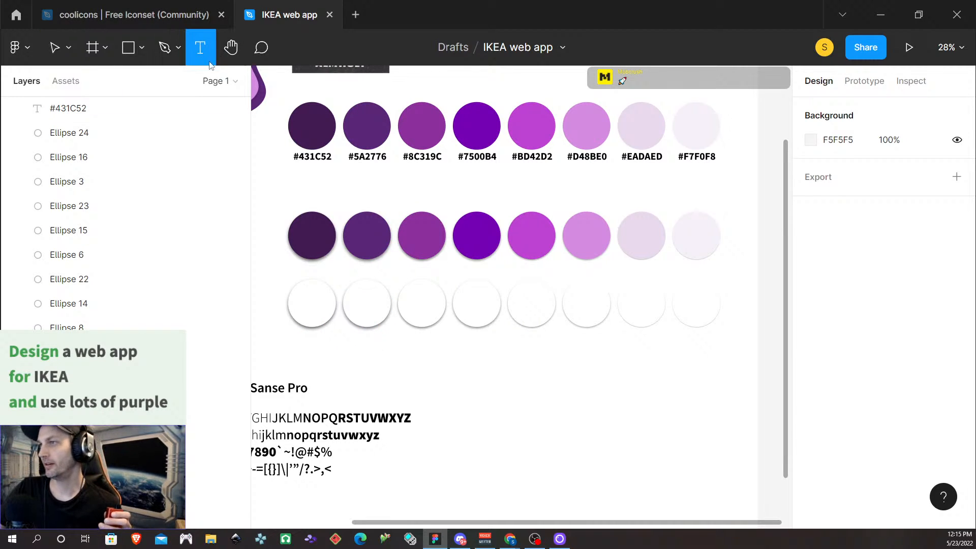
pyautogui.click(493, 349)
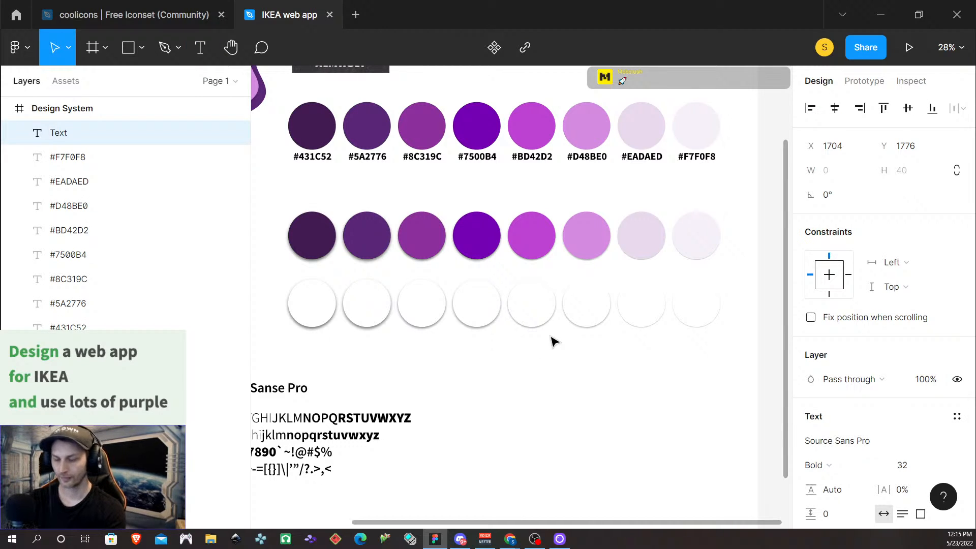
pyautogui.write('X:')
pyautogui.press('Return')
pyautogui.write('Y')
pyautogui.press('Return')
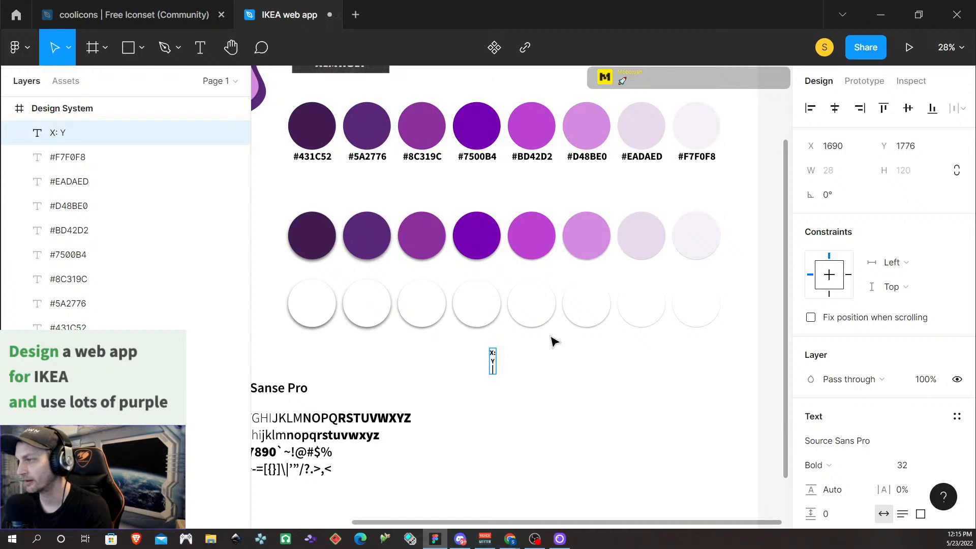
pyautogui.press('BackSpace')
pyautogui.write(':')
pyautogui.press('Return')
pyautogui.write('Blur:')
pyautogui.press('Return')
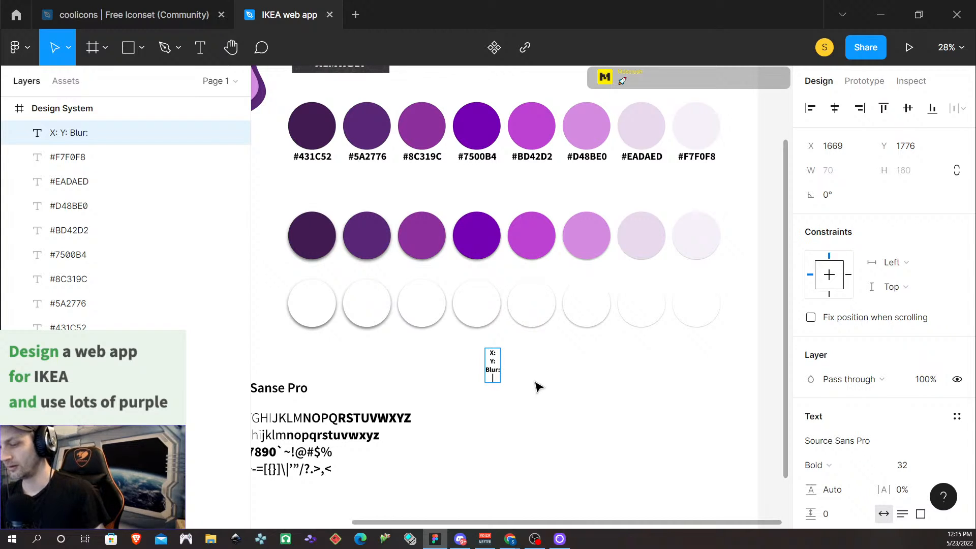
pyautogui.write('%')
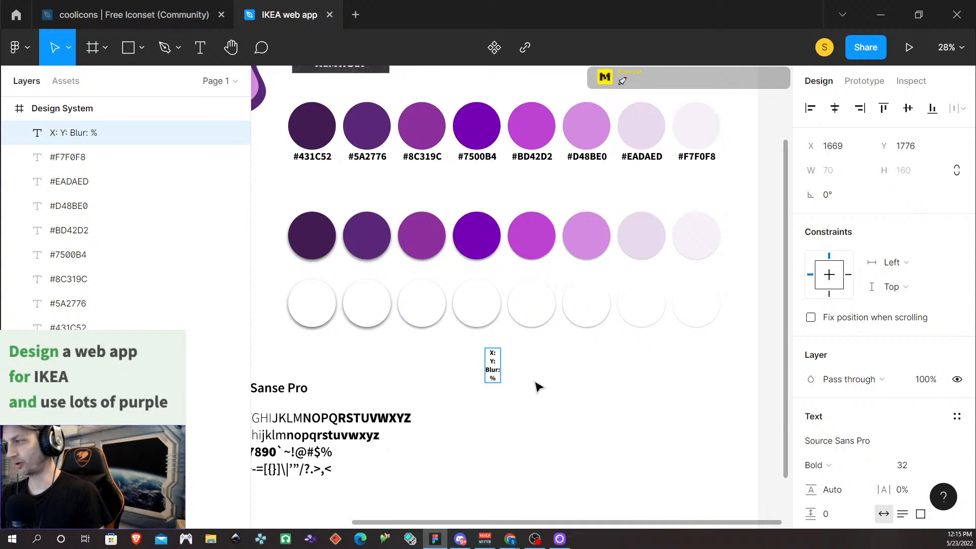
pyautogui.write(':')
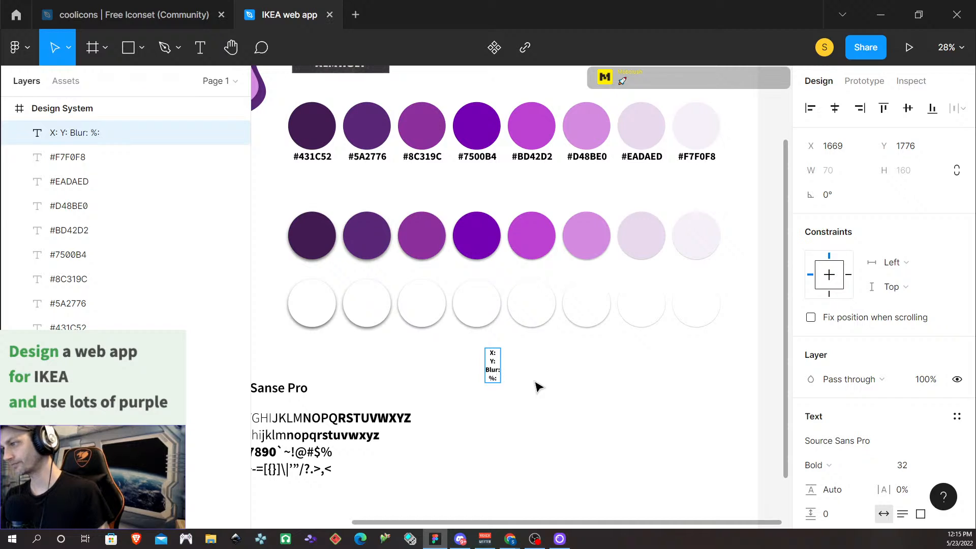
pyautogui.press('Escape')
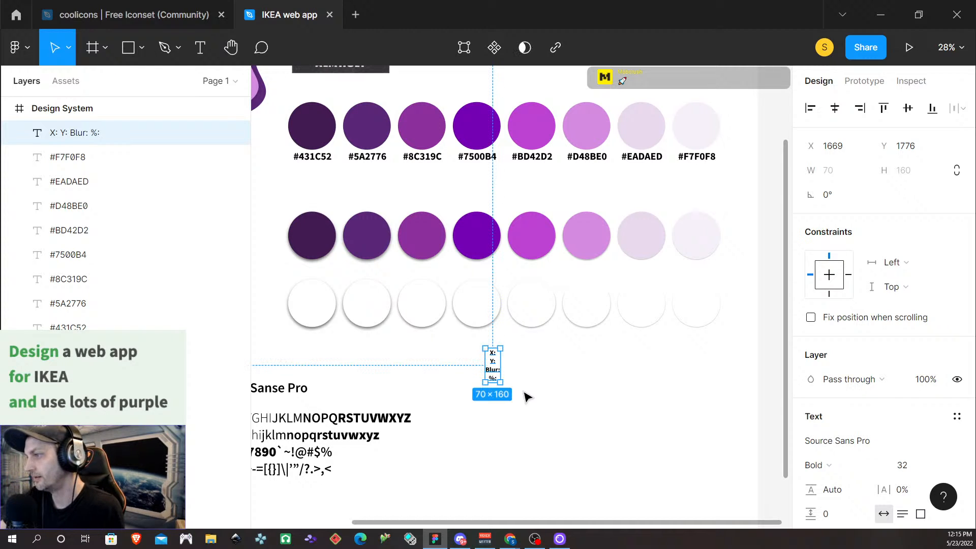
# Step: Right-align the X, Y, Blur and % label text
pyautogui.click(532, 375)
pyautogui.doubleClick(493, 368)
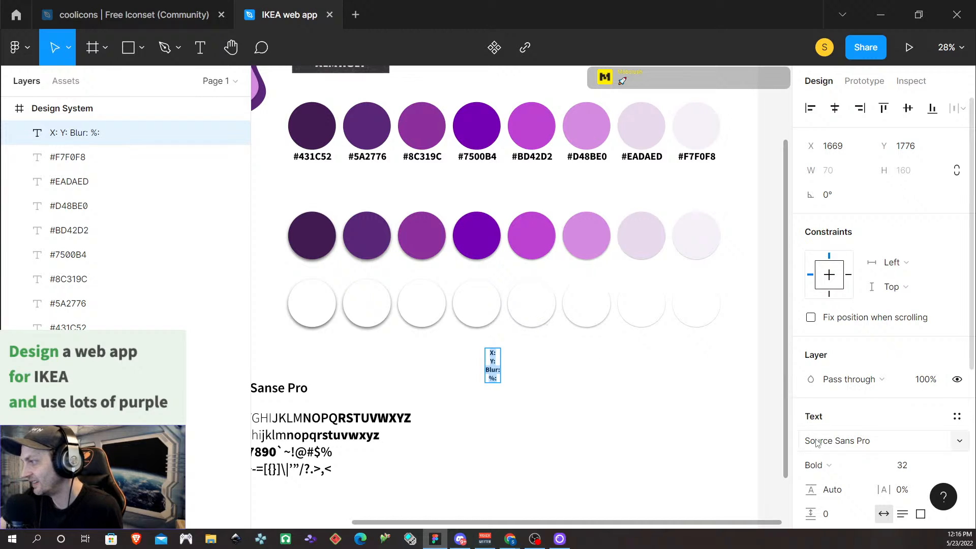
pyautogui.scroll(-2, 816, 441)
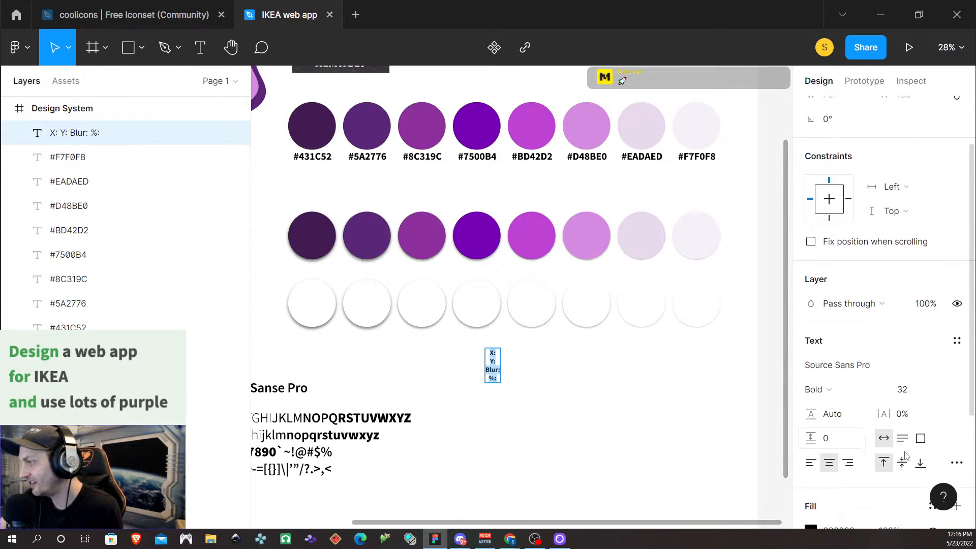
pyautogui.click(849, 464)
pyautogui.press('Escape')
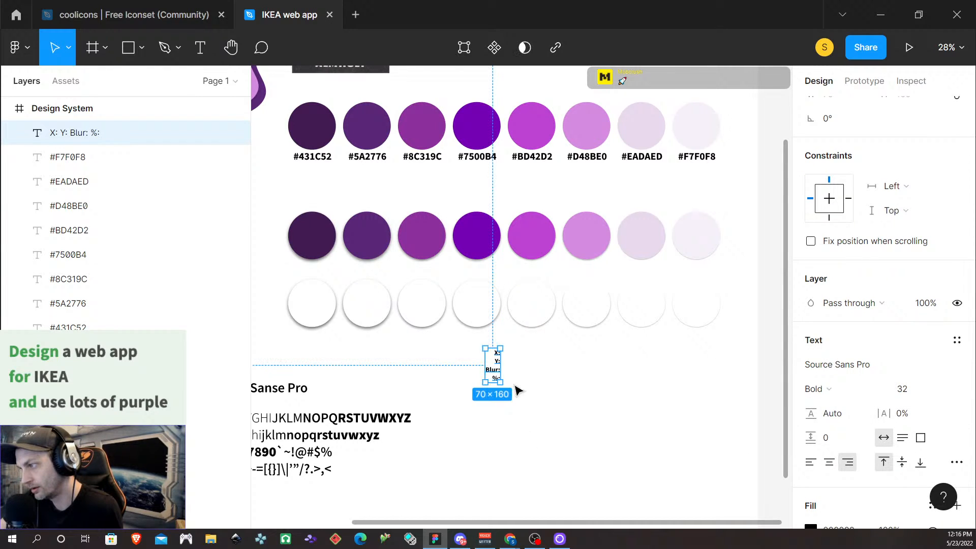
pyautogui.click(543, 387)
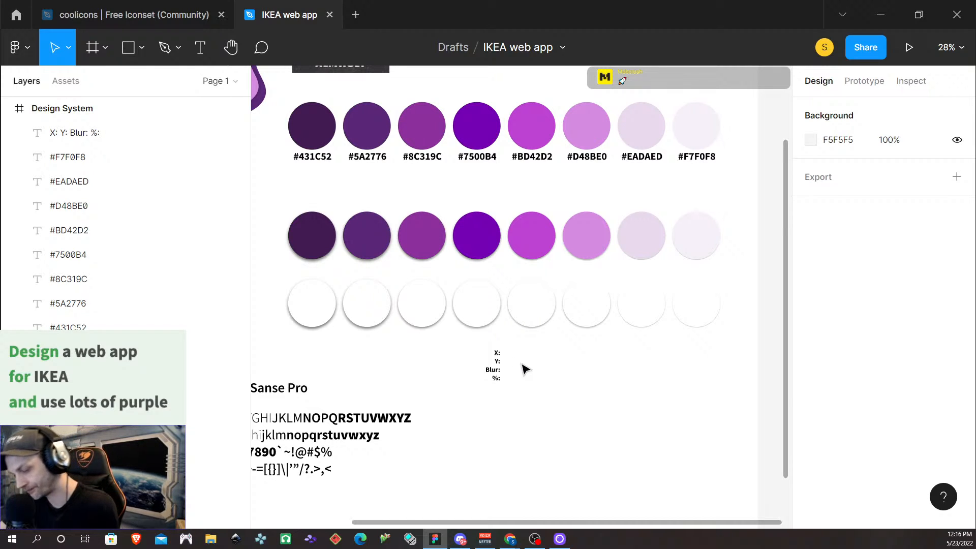
# Step: Add a separate four-line text with the values 0, 8, 16 and 60 beside the shadow labels
pyautogui.click(188, 48)
pyautogui.click(517, 349)
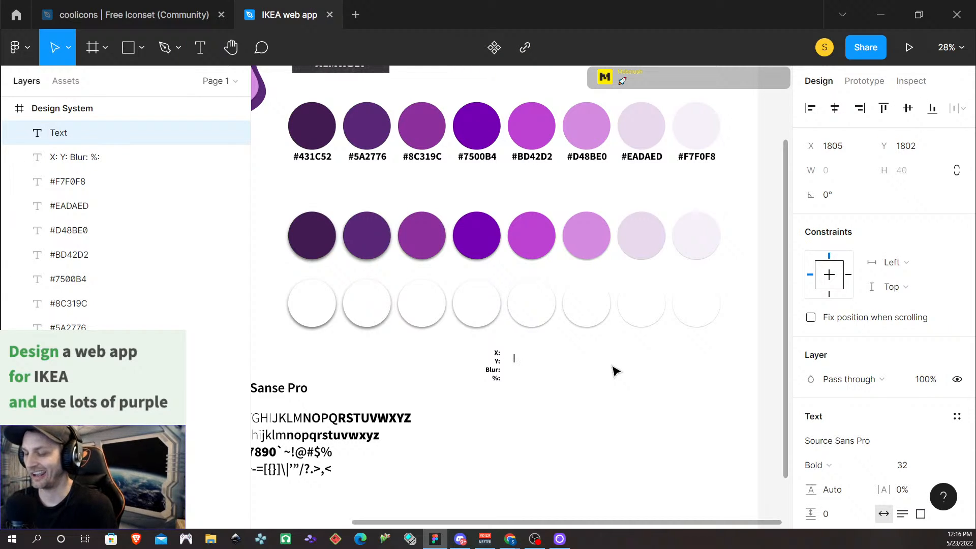
pyautogui.write('0')
pyautogui.press('Return')
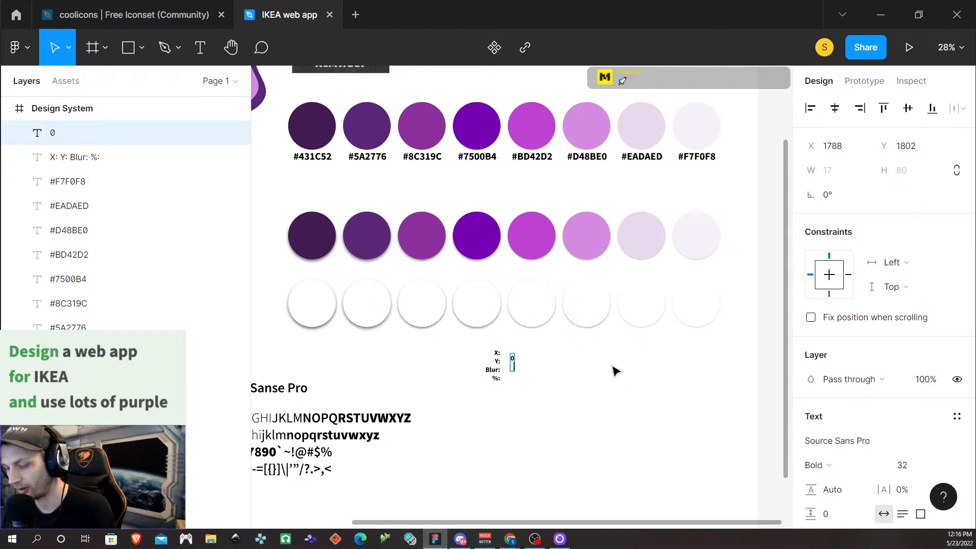
pyautogui.write('8')
pyautogui.press('Return')
pyautogui.write('16')
pyautogui.press('Return')
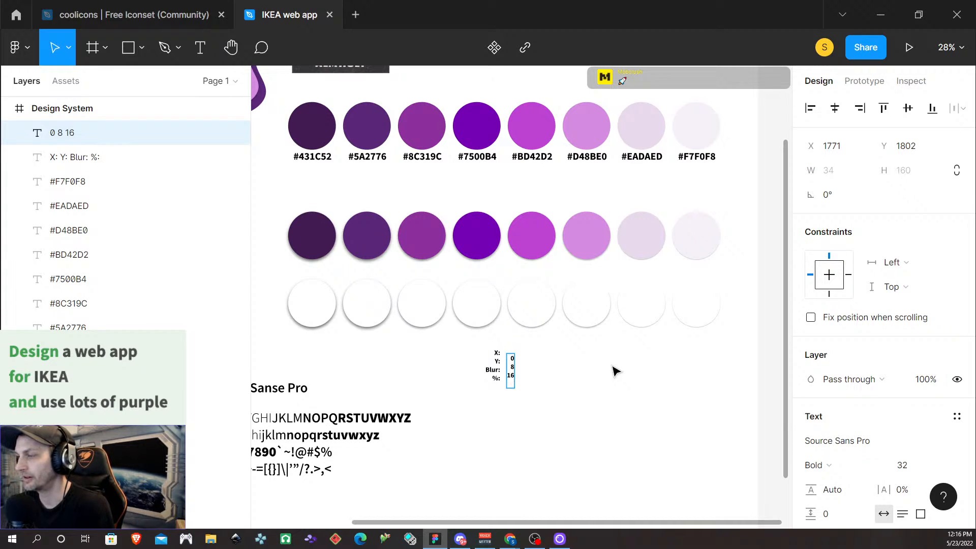
pyautogui.write('60')
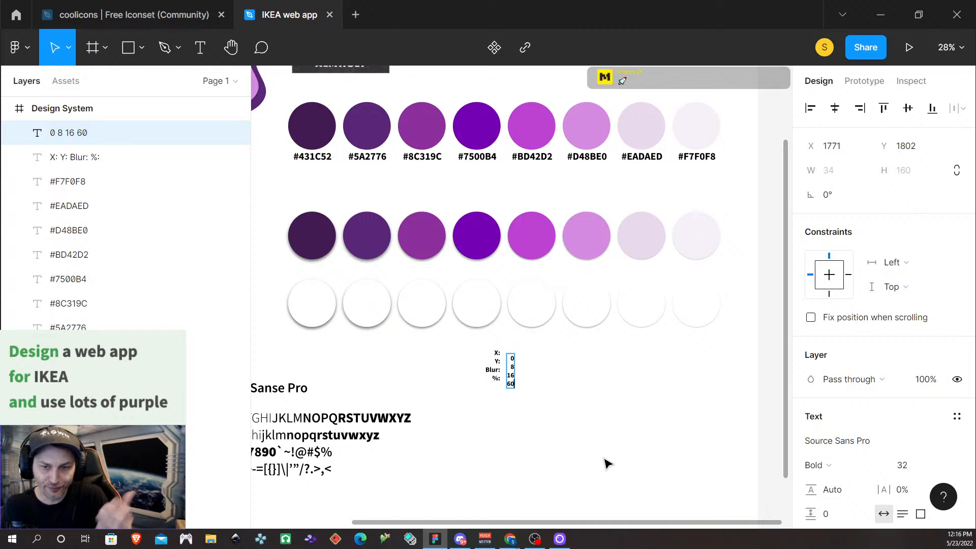
pyautogui.press('Escape')
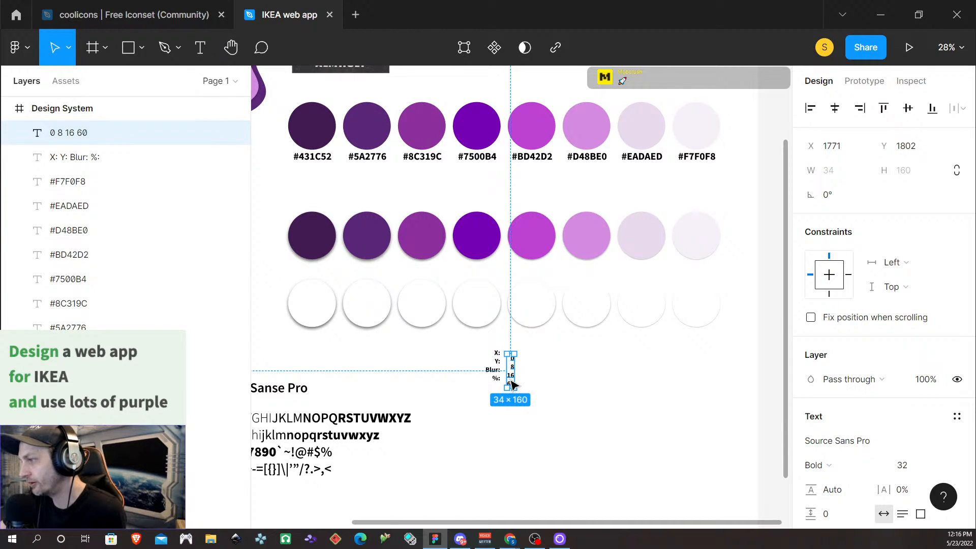
# Step: Left-align the values text and move it next to the labels at X 1758, Y 1776, matching their lines
pyautogui.doubleClick(512, 385)
pyautogui.scroll(-5, 842, 444)
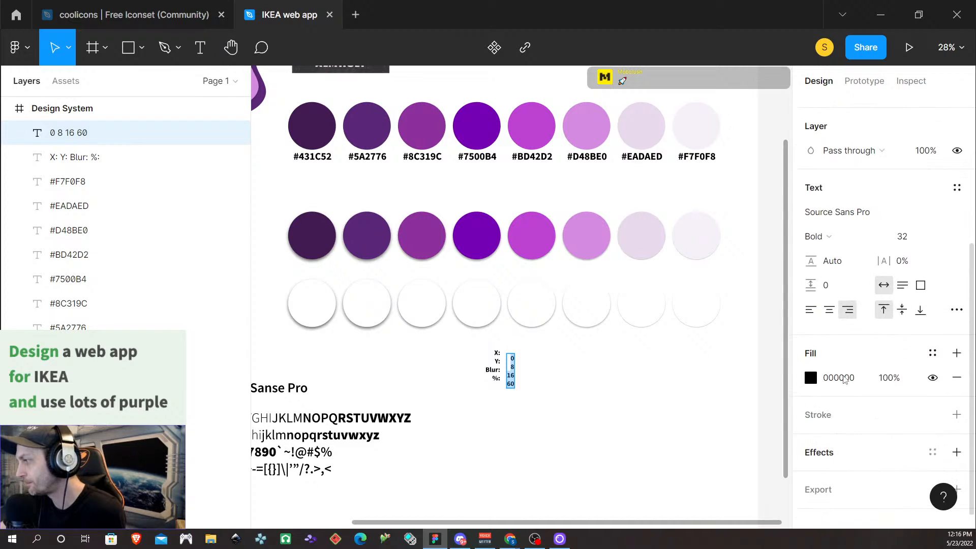
pyautogui.click(811, 311)
pyautogui.press('Escape')
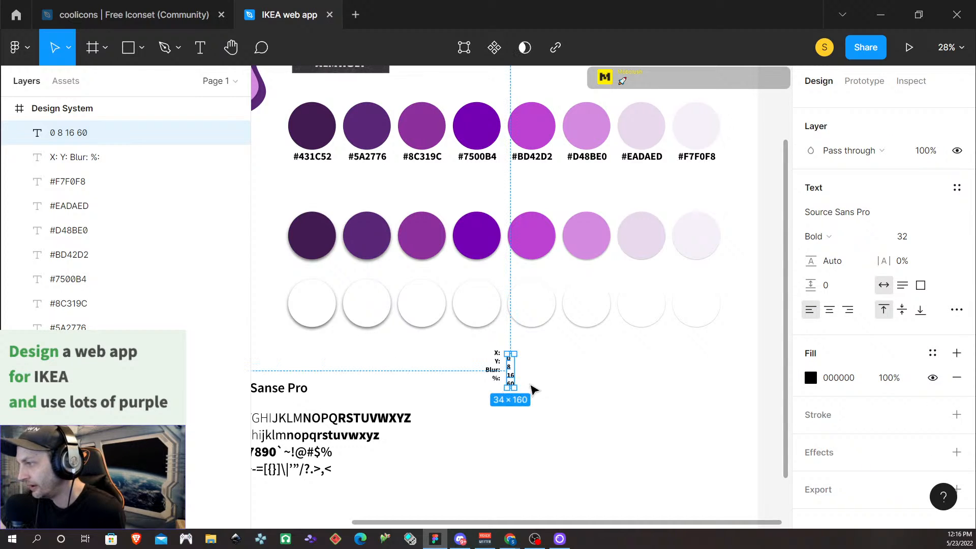
pyautogui.moveTo(514, 377); pyautogui.dragTo(513, 375)
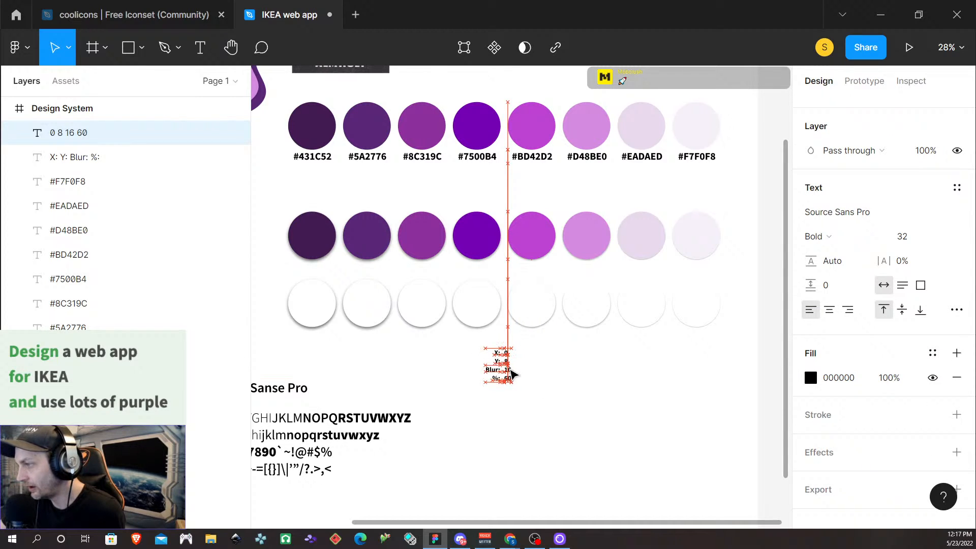
pyautogui.click(560, 383)
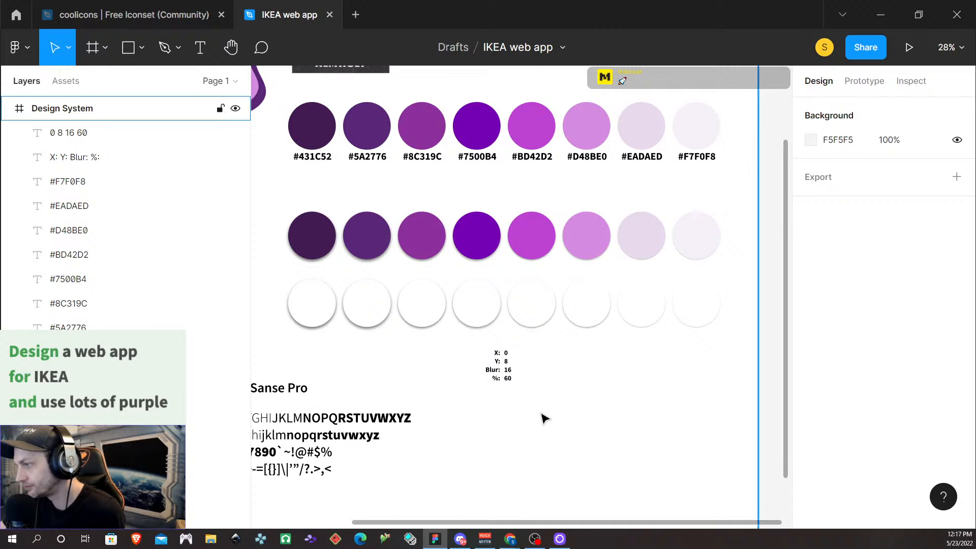
# Step: Set the font weight of the shadow values text to SemiBold
pyautogui.scroll(3, 546, 409)
pyautogui.scroll(2, 548, 407)
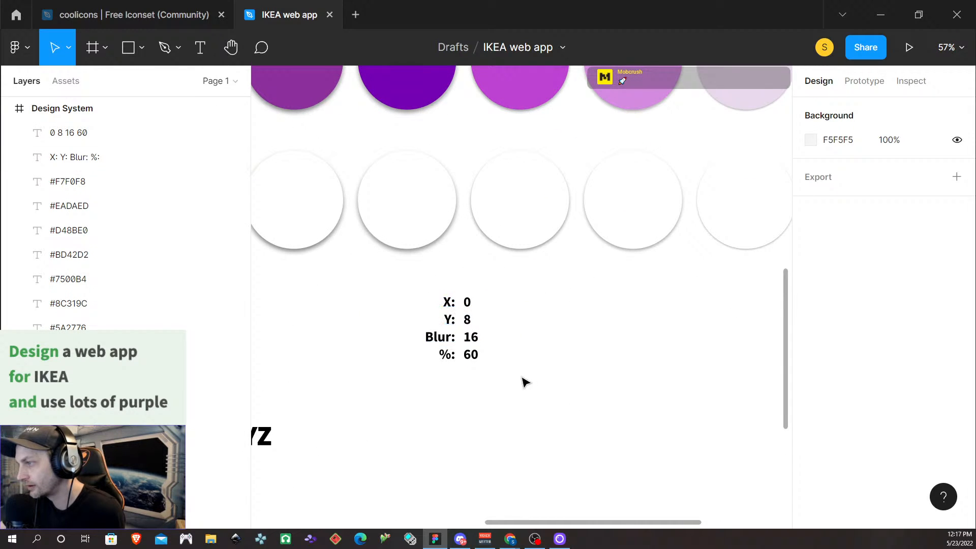
pyautogui.click(450, 319)
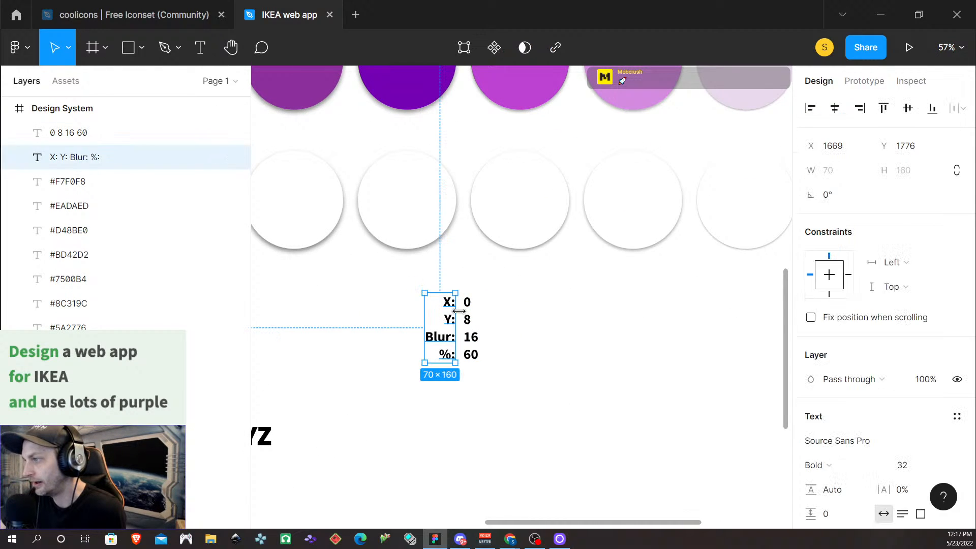
pyautogui.click(471, 350)
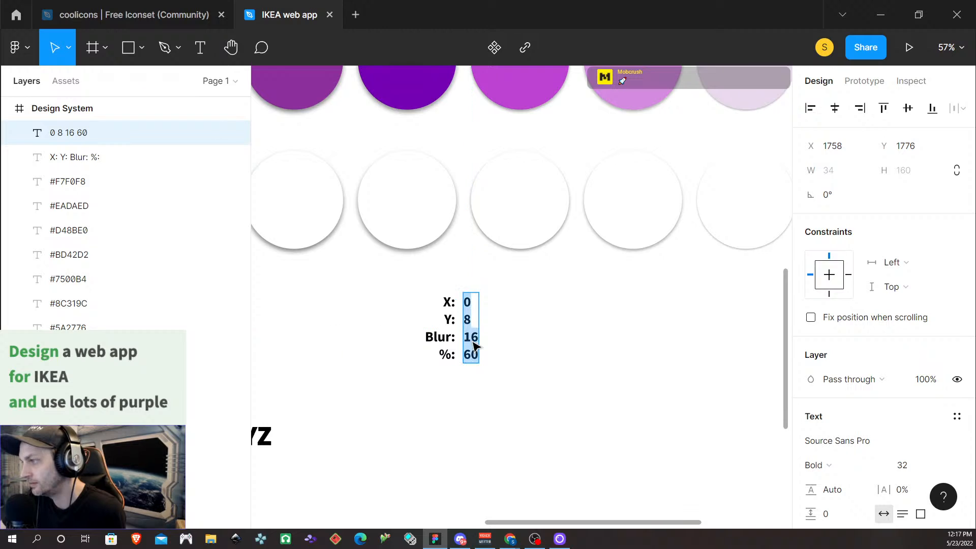
pyautogui.scroll(-3, 867, 408)
pyautogui.click(830, 389)
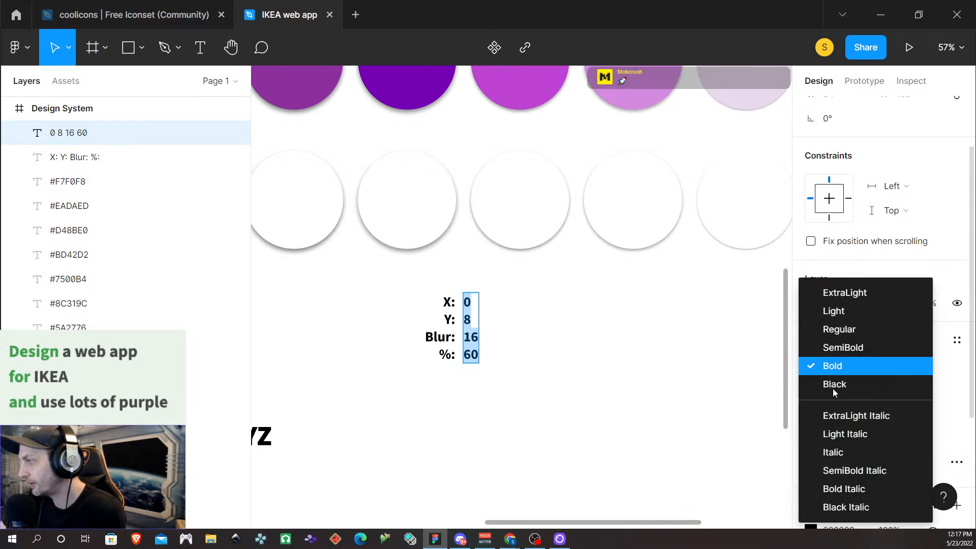
pyautogui.click(841, 350)
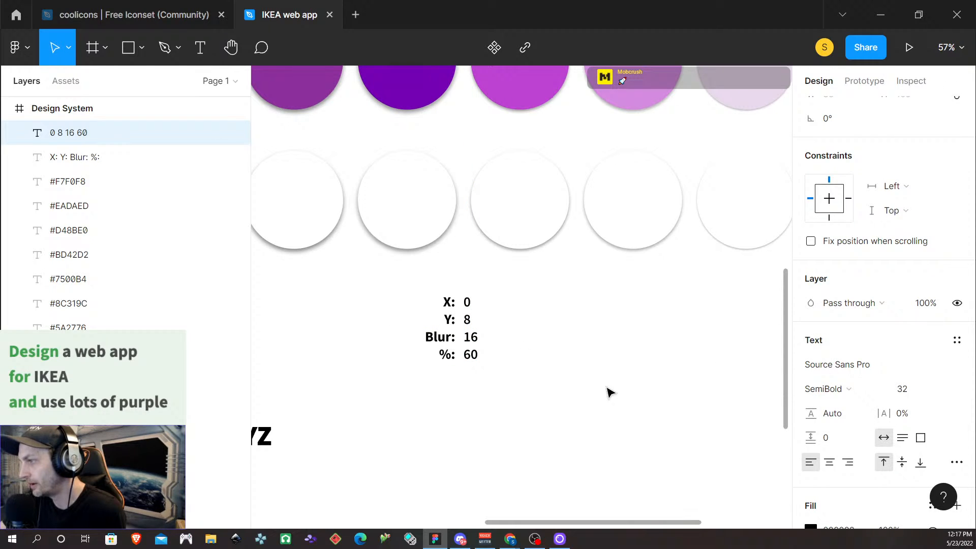
# Step: Set the font weight of the shadow values text to Regular
pyautogui.click(829, 389)
pyautogui.click(836, 330)
pyautogui.doubleClick(472, 353)
pyautogui.hotkey('ctrl', 'a')
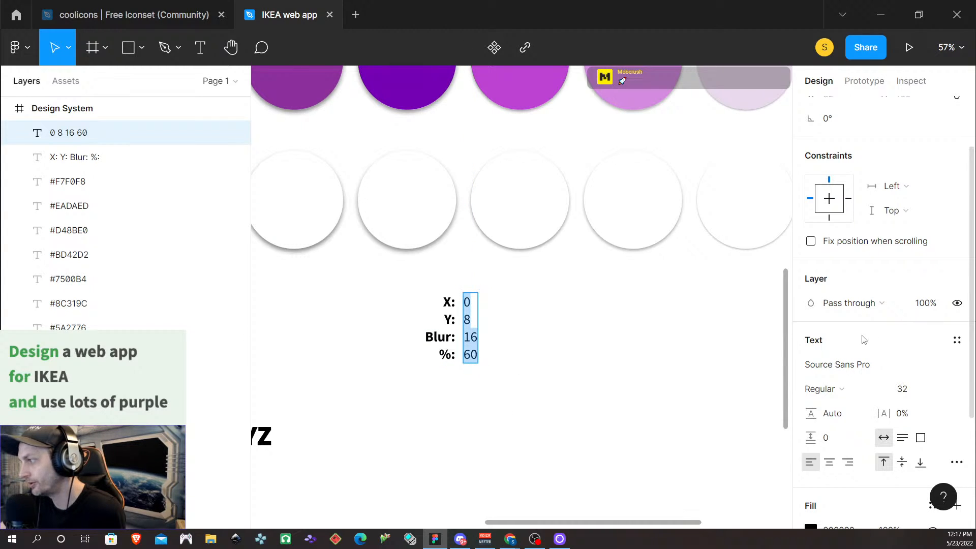
# Step: Change the font weight of the shadow values text back to SemiBold
pyautogui.click(834, 390)
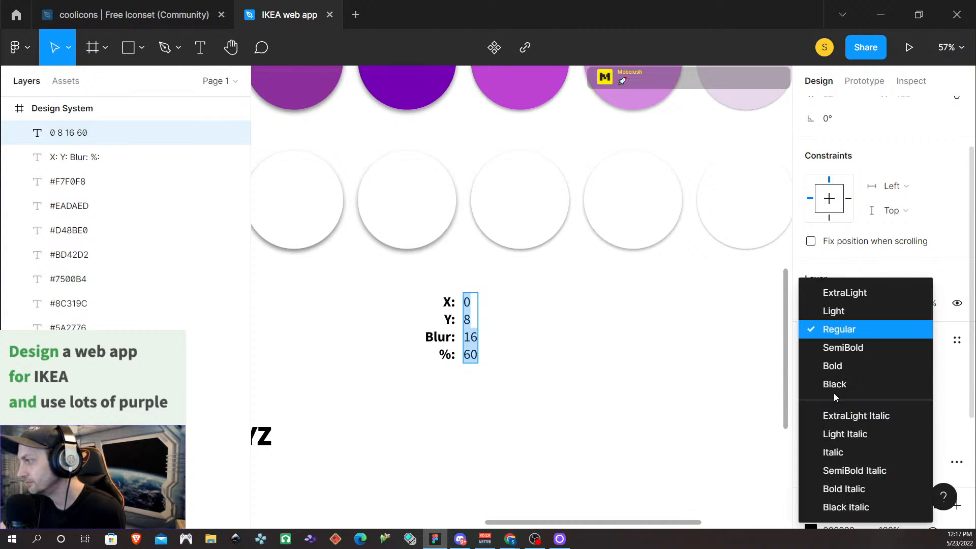
pyautogui.click(839, 347)
pyautogui.scroll(-3, 628, 409)
pyautogui.click(627, 411)
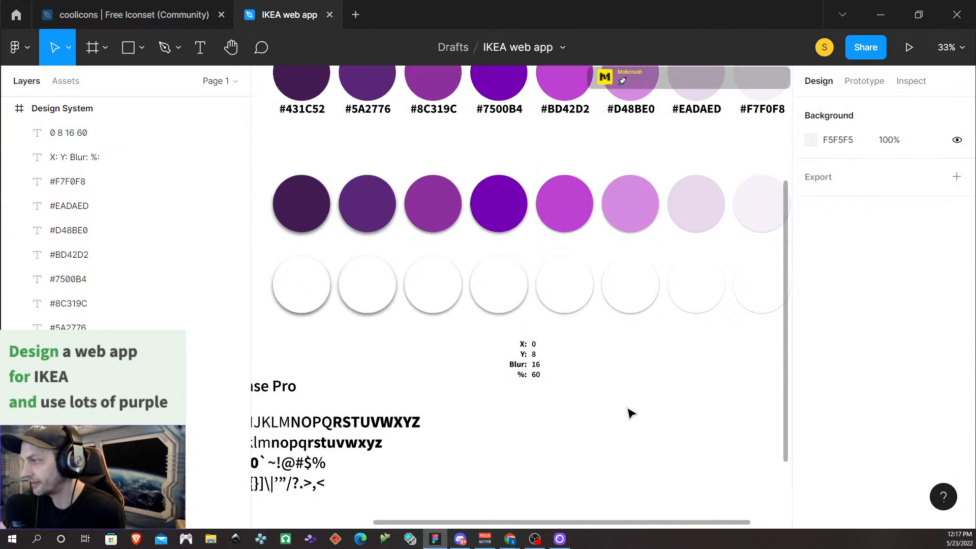
# Step: Set the font weight of the X, Y, Blur and % labels text to Black
pyautogui.click(520, 357)
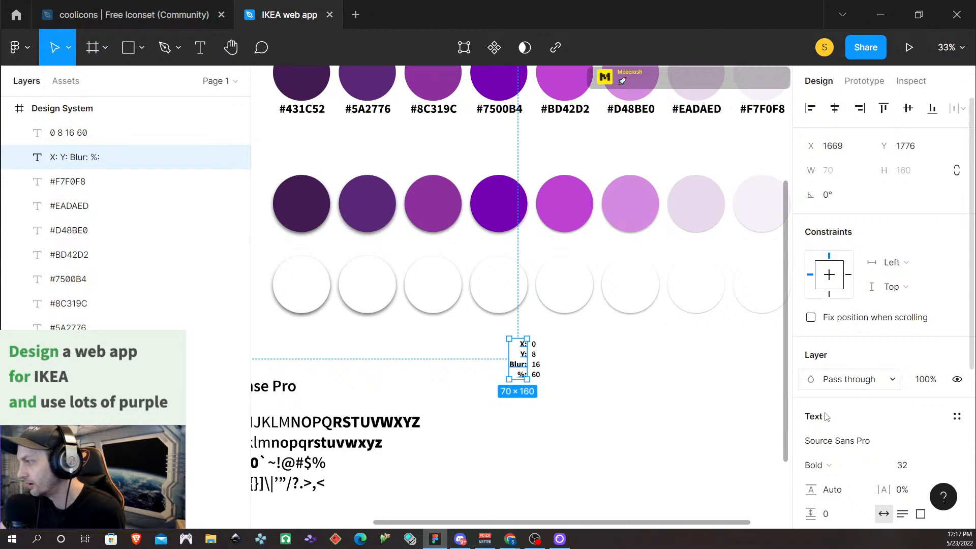
pyautogui.scroll(-4, 825, 449)
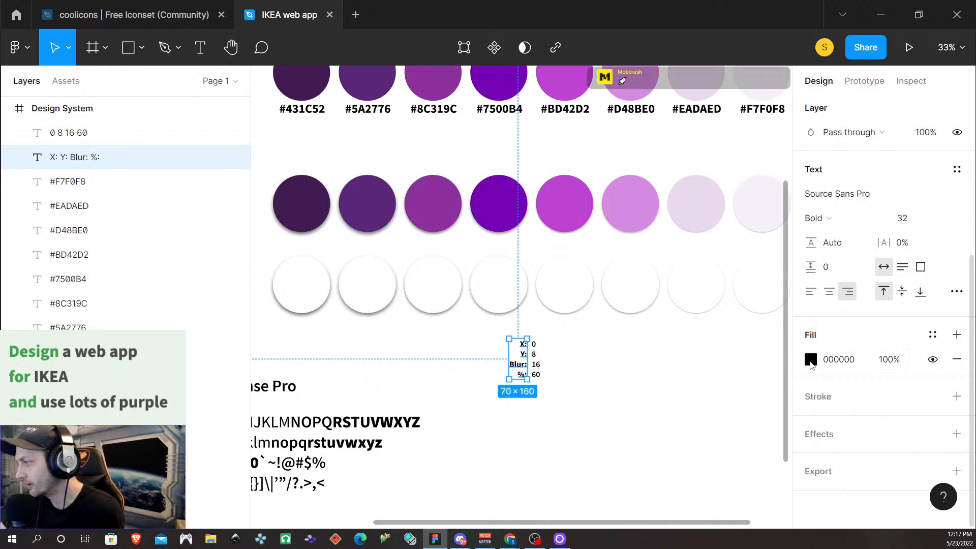
pyautogui.scroll(5, 829, 402)
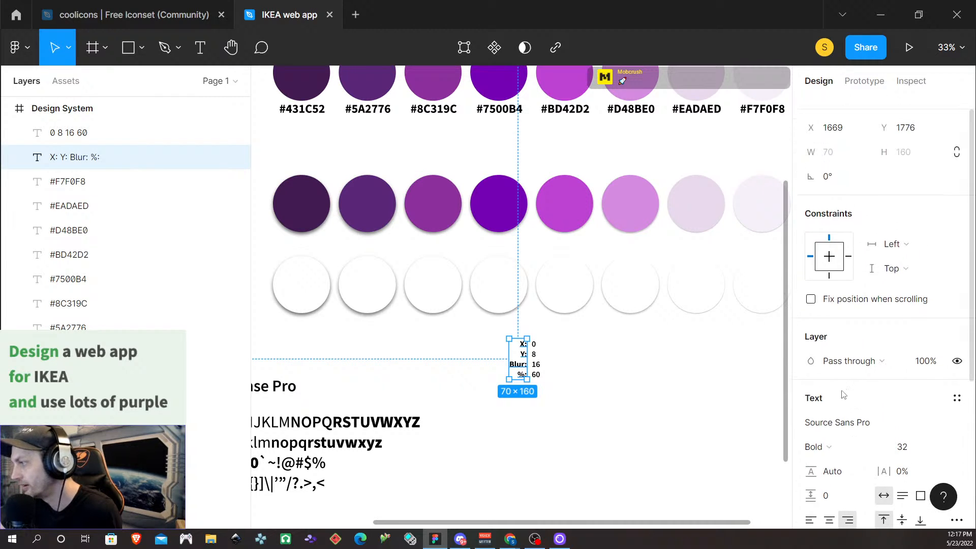
pyautogui.click(830, 449)
pyautogui.click(836, 384)
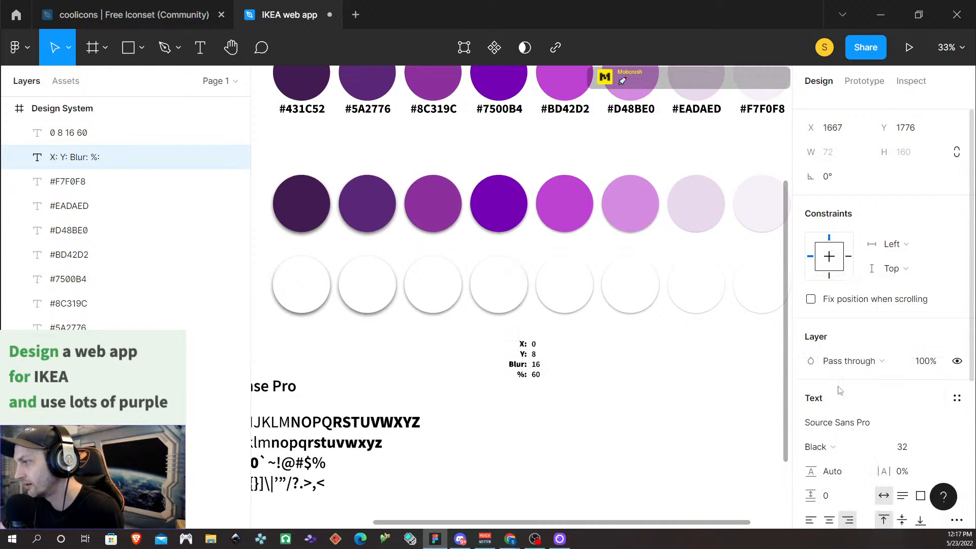
pyautogui.click(628, 428)
# Step: Nudge the shadow values text slightly closer to the labels, to X 1755
pyautogui.scroll(5, 571, 405)
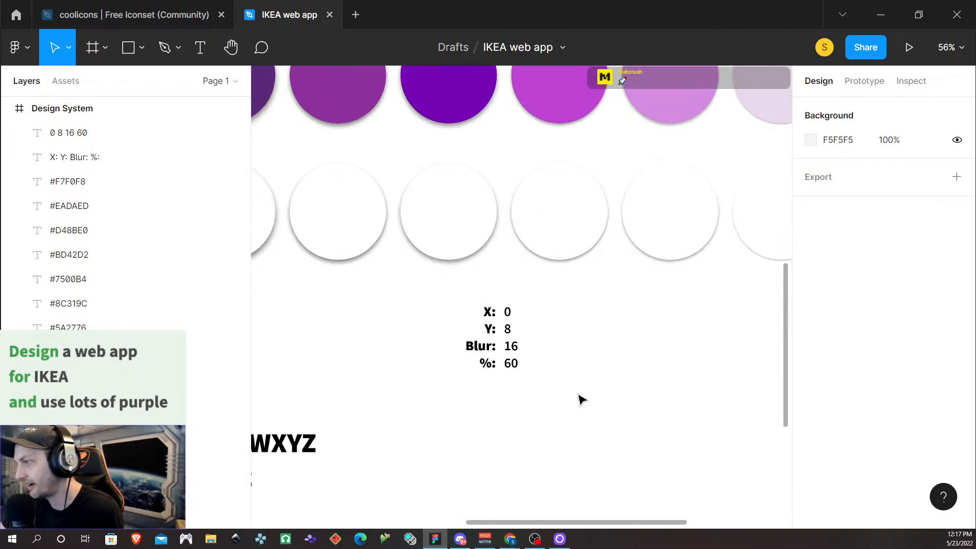
pyautogui.scroll(1, 549, 384)
pyautogui.click(471, 356)
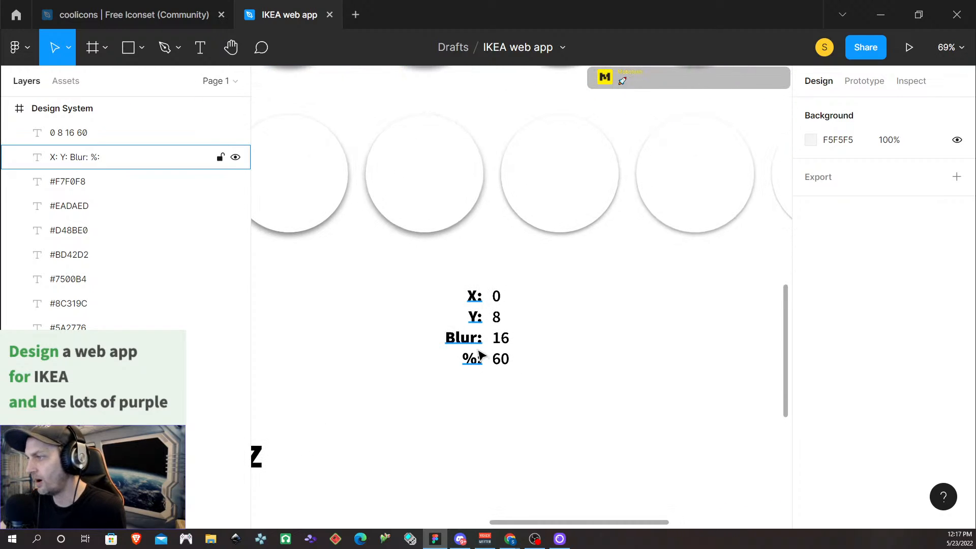
pyautogui.keyDown('shift'); pyautogui.click(496, 310); pyautogui.keyUp('shift')
pyautogui.doubleClick(497, 316)
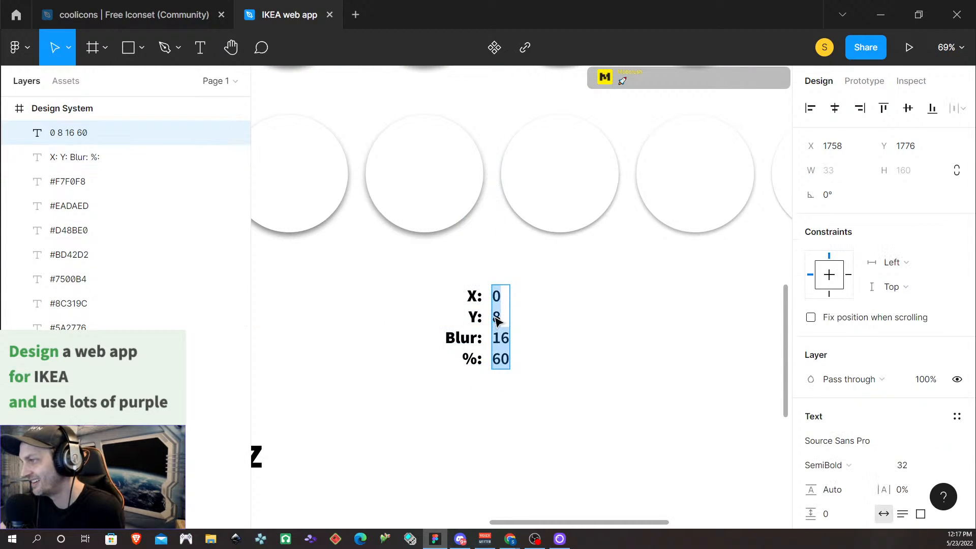
pyautogui.press('Escape')
pyautogui.moveTo(507, 327); pyautogui.dragTo(501, 329)
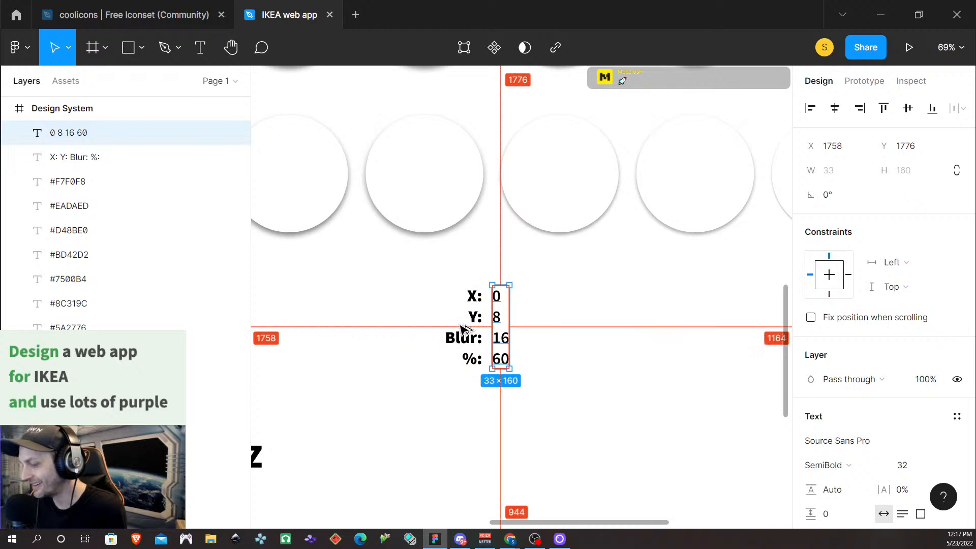
pyautogui.press('Left')
pyautogui.press('Left')
pyautogui.press('Left')
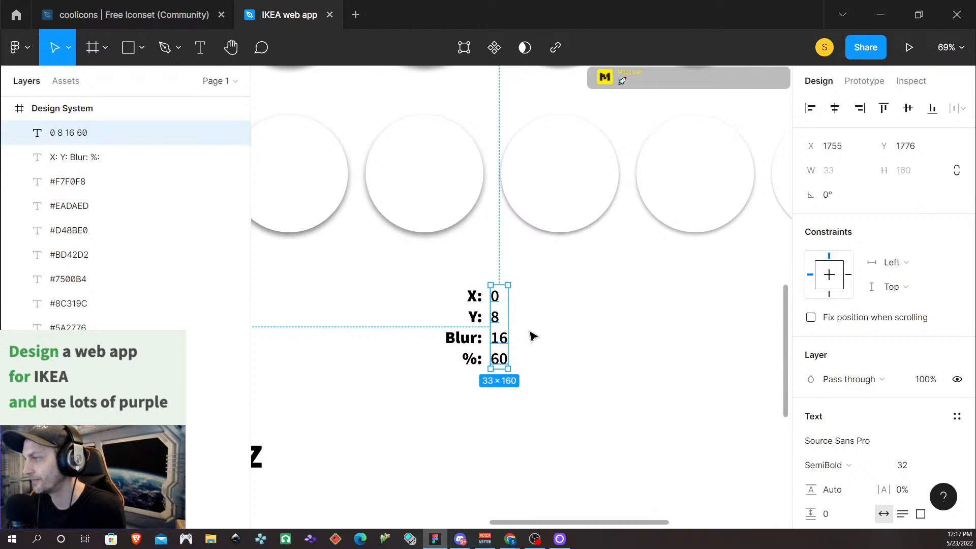
pyautogui.click(573, 377)
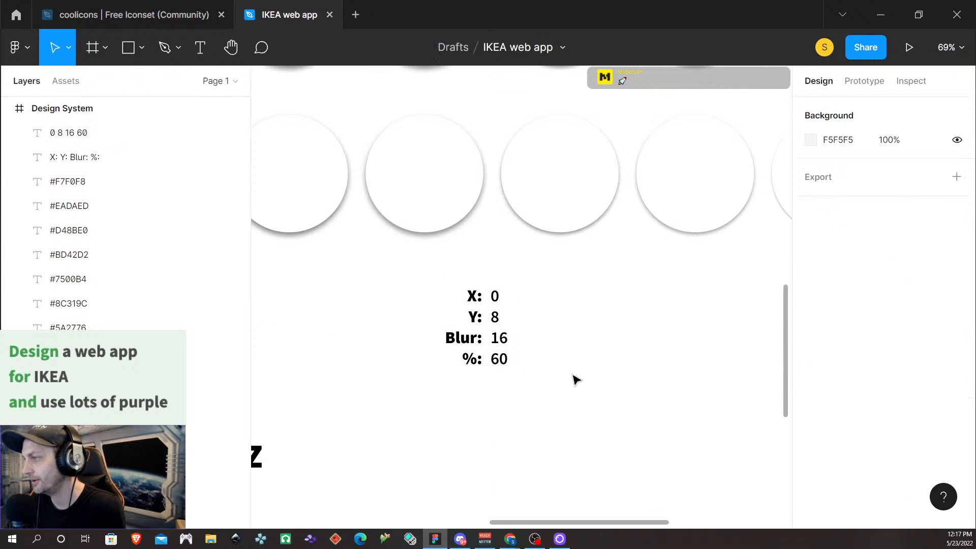
# Step: Nudge the shadow values text a further 8 px towards the labels, leaving an 8 px gap
pyautogui.click(501, 359)
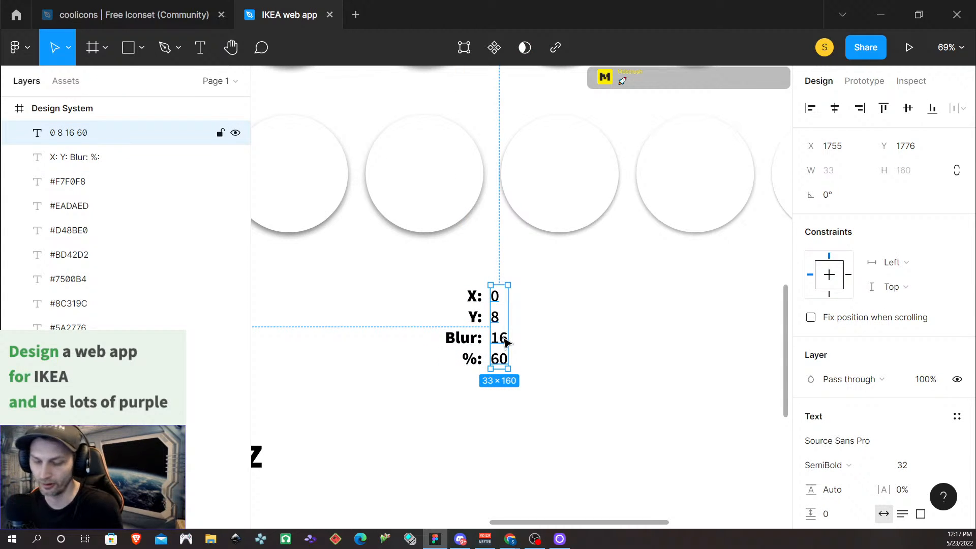
pyautogui.press('Left')
pyautogui.press('Left')
pyautogui.press('Left')
pyautogui.press('Left')
pyautogui.press('Left')
pyautogui.press('Left')
pyautogui.press('Left')
pyautogui.press('Left')
pyautogui.click(553, 414)
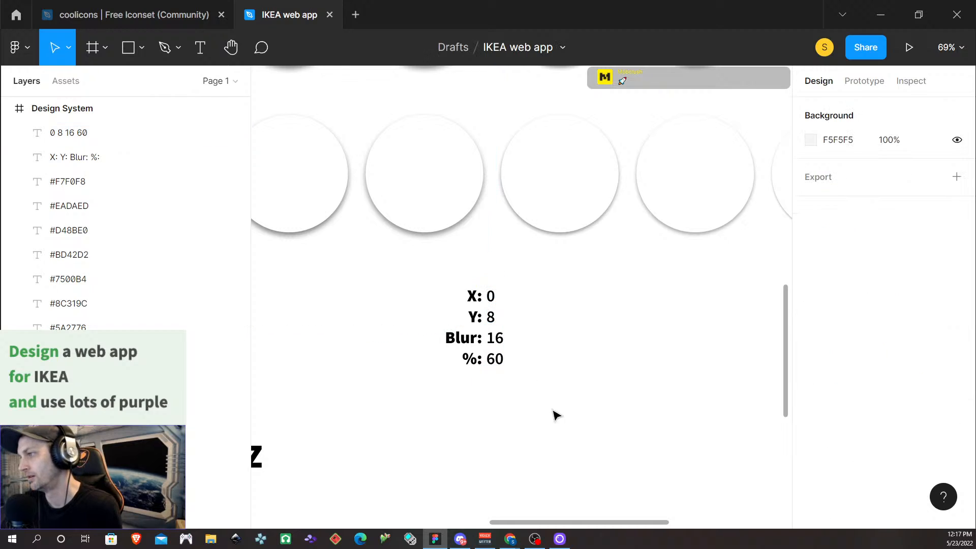
# Step: Group the labels and values texts and name the group "Shadow details"
pyautogui.click(493, 341)
pyautogui.keyDown('shift'); pyautogui.click(470, 342); pyautogui.keyUp('shift')
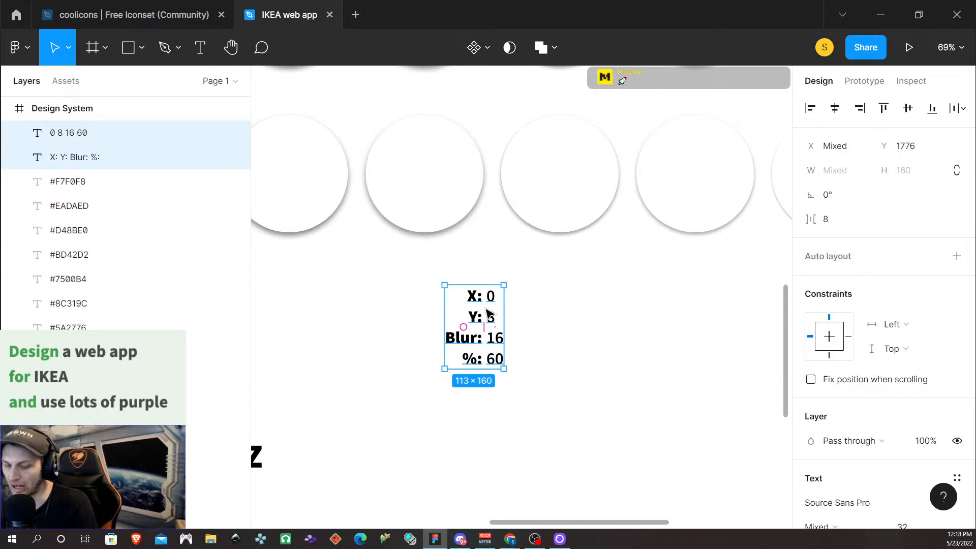
pyautogui.hotkey('ctrl', 'g')
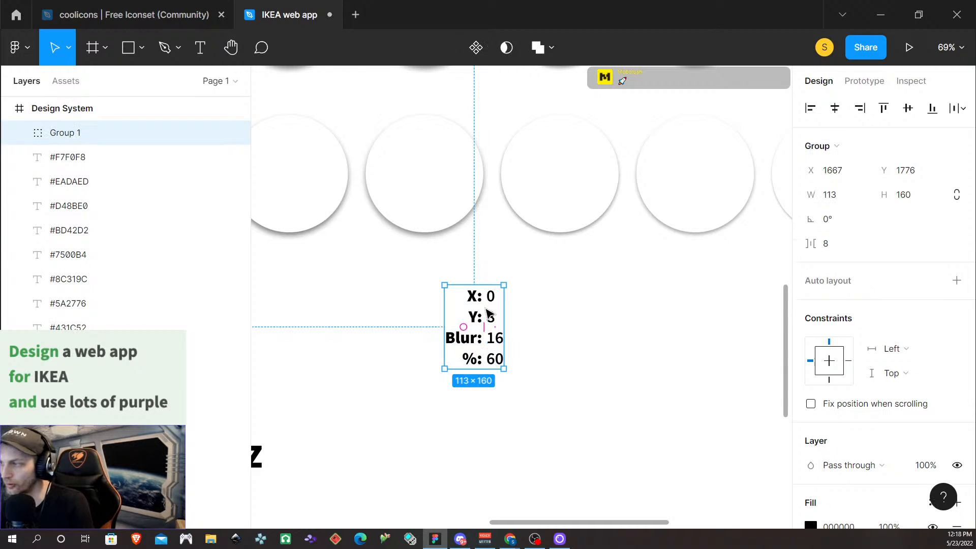
pyautogui.doubleClick(64, 134)
pyautogui.write('Shadow details')
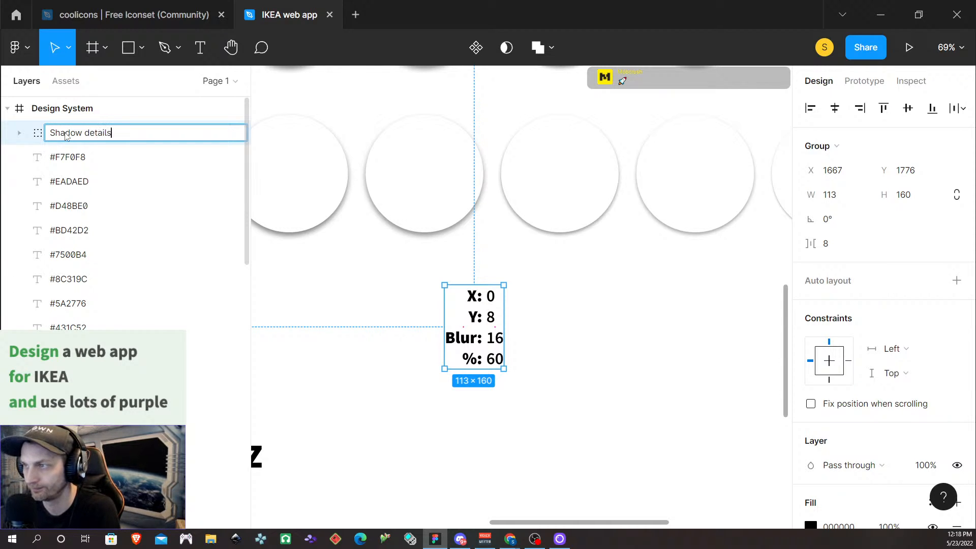
pyautogui.press('Return')
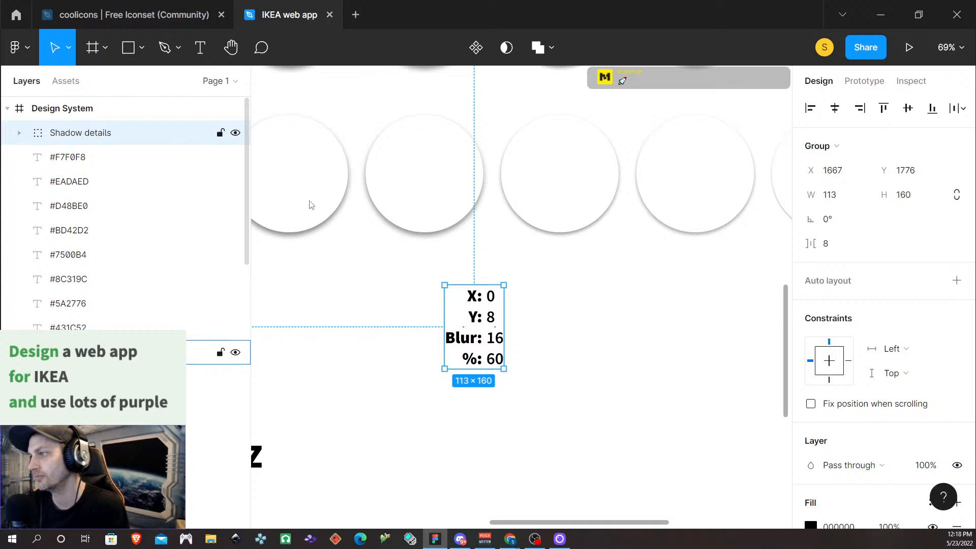
# Step: Move the Shadow details group centred below the first white circle, at X 795, Y 1709
pyautogui.scroll(-3, 564, 360)
pyautogui.moveTo(518, 351); pyautogui.dragTo(452, 327)
pyautogui.scroll(2, 373, 165)
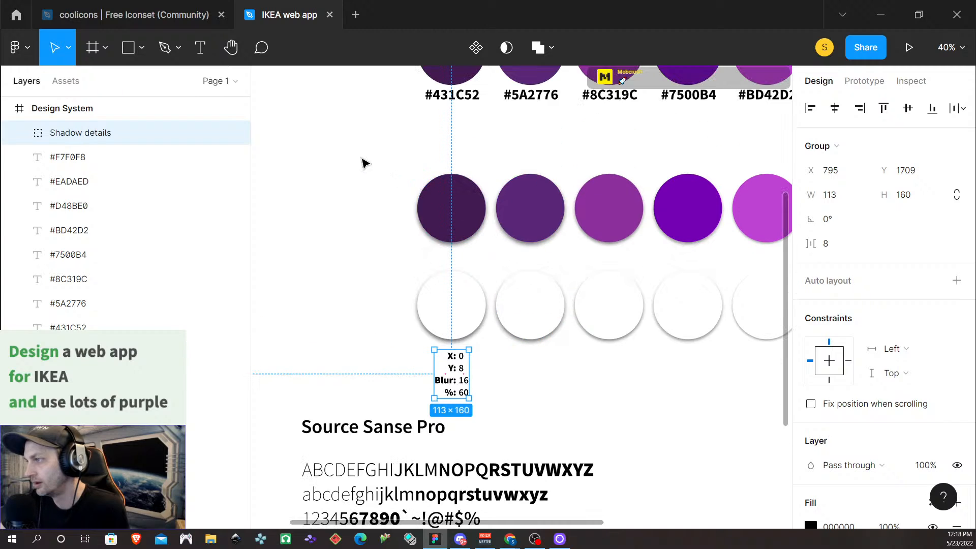
pyautogui.scroll(-2, 492, 206)
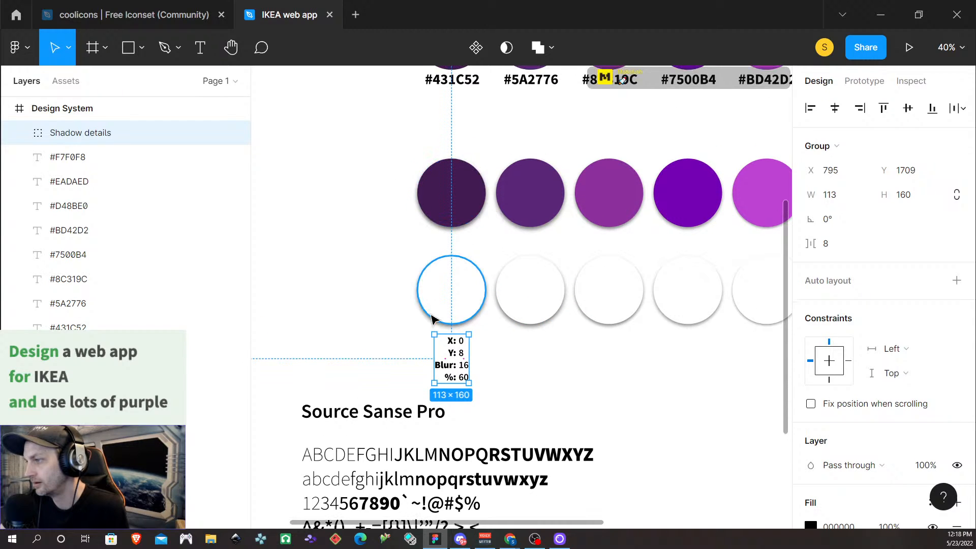
# Step: Move the Source Sanse Pro heading and its three character sample texts together, away from their place below the shadow circles
pyautogui.click(361, 386)
pyautogui.scroll(-1, 413, 422)
pyautogui.click(415, 399)
pyautogui.click(401, 356)
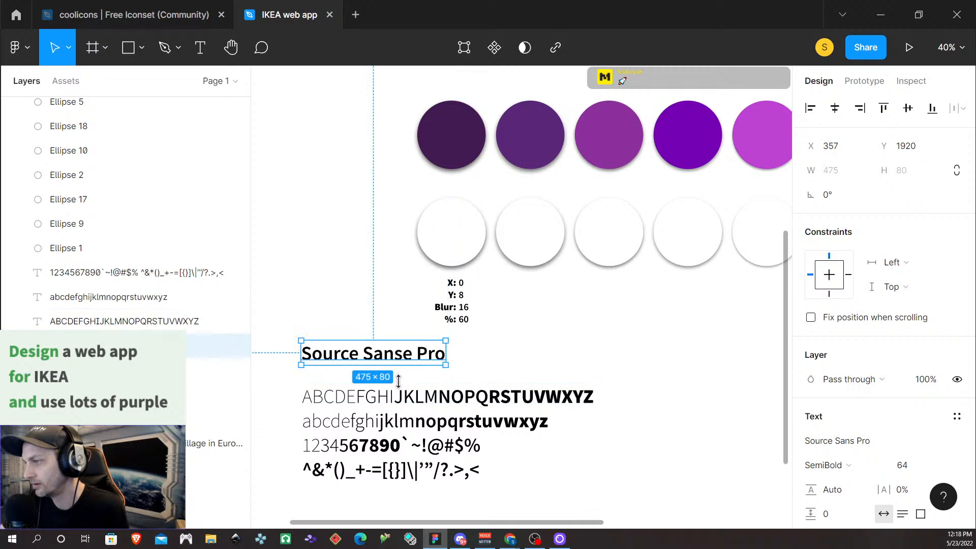
pyautogui.keyDown('shift'); pyautogui.click(402, 399); pyautogui.keyUp('shift')
pyautogui.keyDown('shift'); pyautogui.click(404, 422); pyautogui.keyUp('shift')
pyautogui.keyDown('shift'); pyautogui.click(402, 447); pyautogui.keyUp('shift')
pyautogui.moveTo(371, 366); pyautogui.dragTo(347, 245)
# Step: Place the Shadow details group inside the first white circle, at X 784, Y 1483
pyautogui.hscroll(1, 434, 224)
pyautogui.hscroll(3, 437, 159)
pyautogui.hscroll(-2, 387, 160)
pyautogui.scroll(3, 387, 165)
pyautogui.scroll(3, 369, 167)
pyautogui.scroll(2, 371, 196)
pyautogui.hscroll(-2, 370, 197)
pyautogui.click(396, 210)
pyautogui.moveTo(403, 220)
pyautogui.mouseDown()
pyautogui.moveTo(398, 233)
pyautogui.moveTo(398, 62)
pyautogui.moveTo(396, 222)
pyautogui.moveTo(404, 236)
pyautogui.moveTo(401, 247)
pyautogui.moveTo(394, 231)
pyautogui.moveTo(375, 237)
pyautogui.moveTo(392, 234)
pyautogui.mouseUp()
pyautogui.click(472, 353)
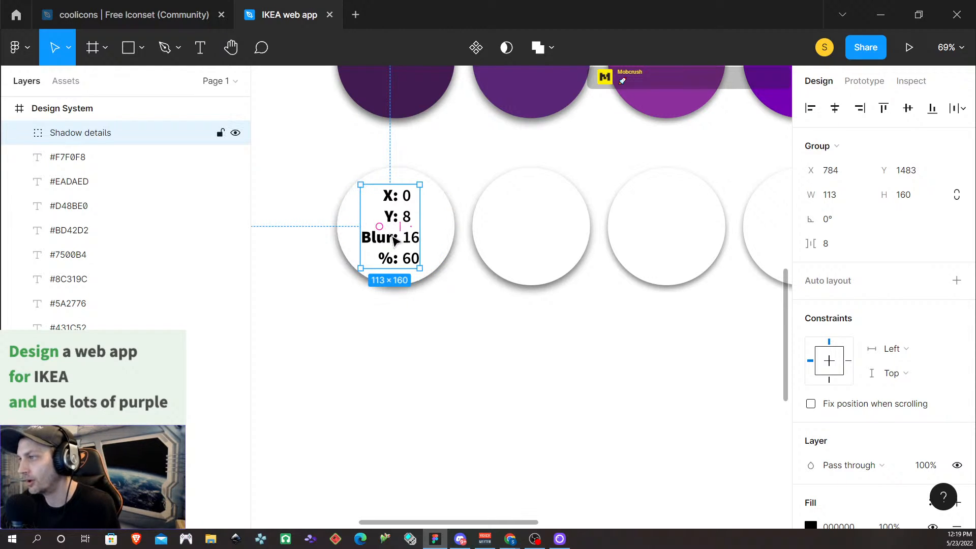
# Step: Check the first white circle's drop shadow settings against its shadow details
pyautogui.click(430, 238)
pyautogui.scroll(-3, 839, 402)
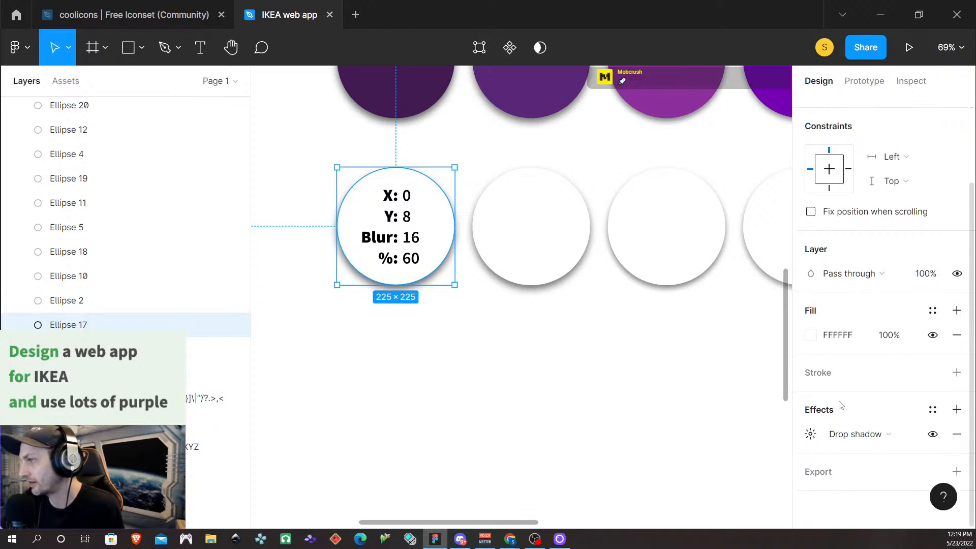
pyautogui.click(810, 434)
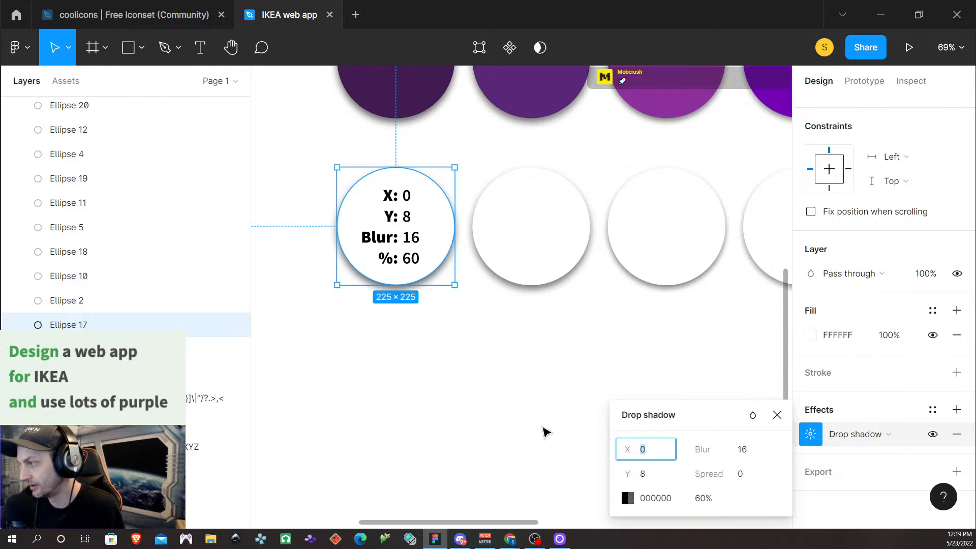
pyautogui.click(511, 426)
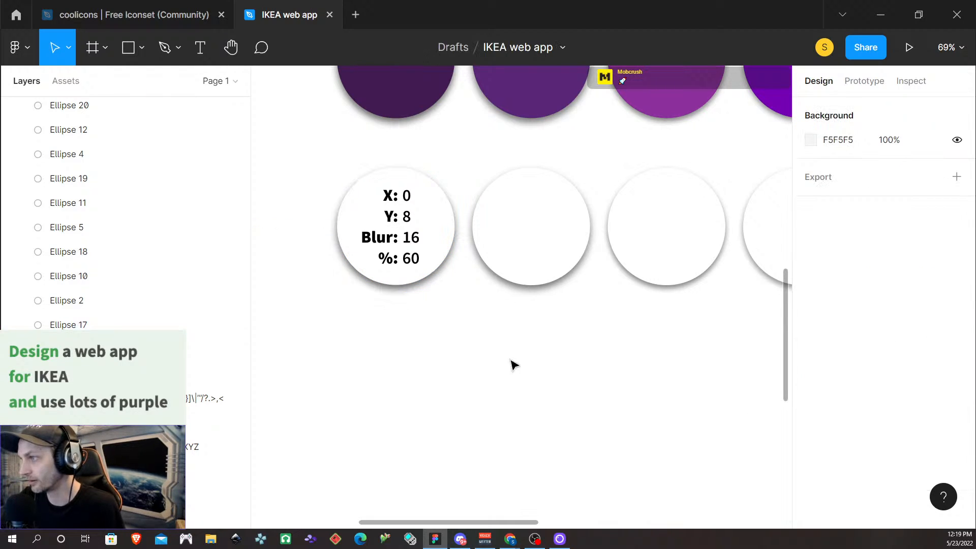
# Step: Duplicate the Shadow details group into the second white circle, at X 1045, Y 1483
pyautogui.click(388, 237)
pyautogui.keyDown('alt'); pyautogui.moveTo(388, 237); pyautogui.dragTo(526, 239); pyautogui.keyUp('alt')
pyautogui.hotkey('shift', 'Left')
pyautogui.press('Left')
pyautogui.press('Left')
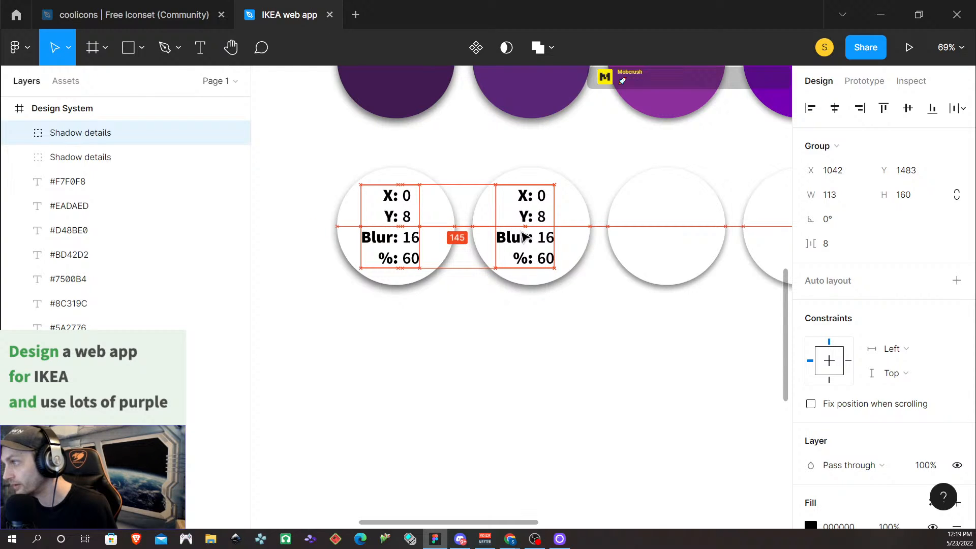
pyautogui.moveTo(523, 233); pyautogui.dragTo(529, 236)
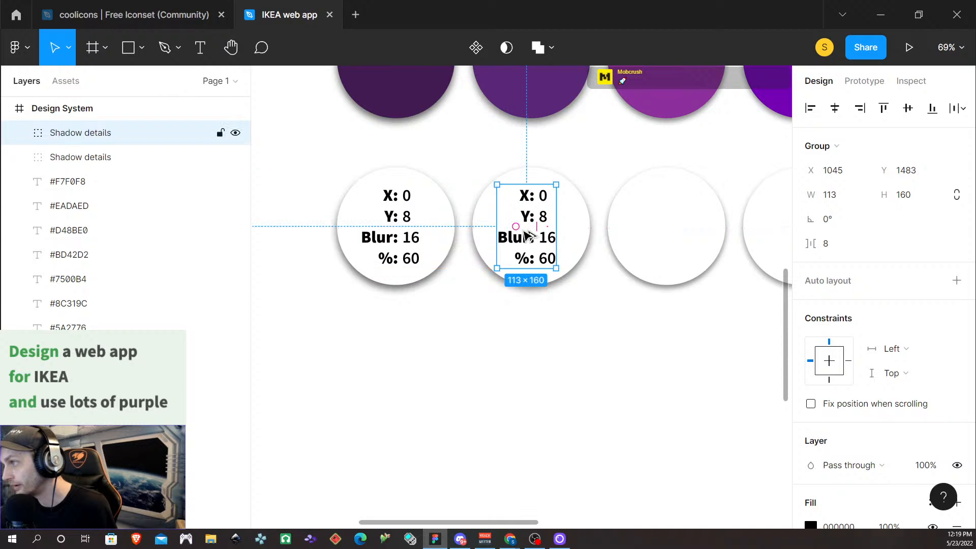
# Step: Change the % value in the second circle's shadow details to 55
pyautogui.doubleClick(546, 258)
pyautogui.press('Return')
pyautogui.click(547, 258)
pyautogui.doubleClick(546, 258)
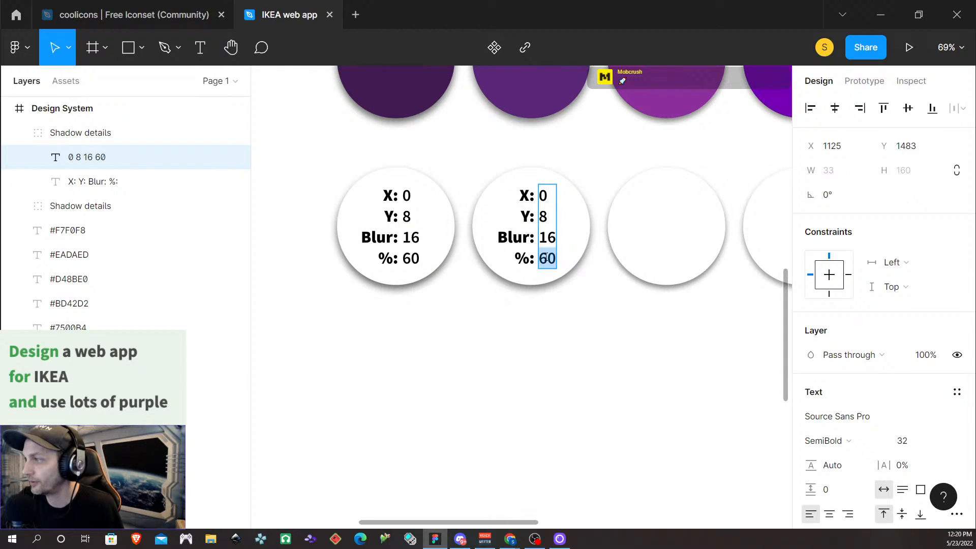
pyautogui.write('55')
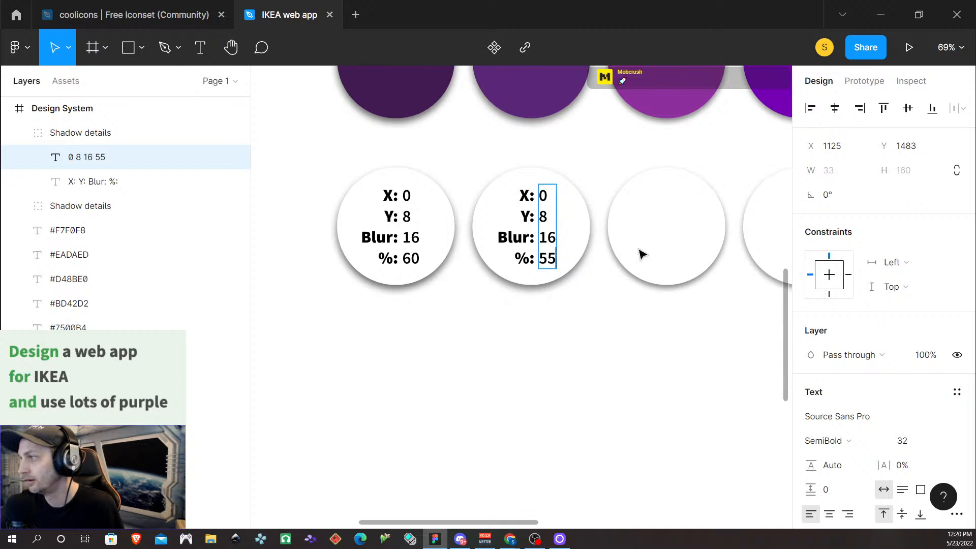
pyautogui.press('Escape')
# Step: Duplicate the second circle's Shadow details group into the third white circle, at X 1304, Y 1483
pyautogui.hscroll(5, 609, 362)
pyautogui.hscroll(-2, 608, 355)
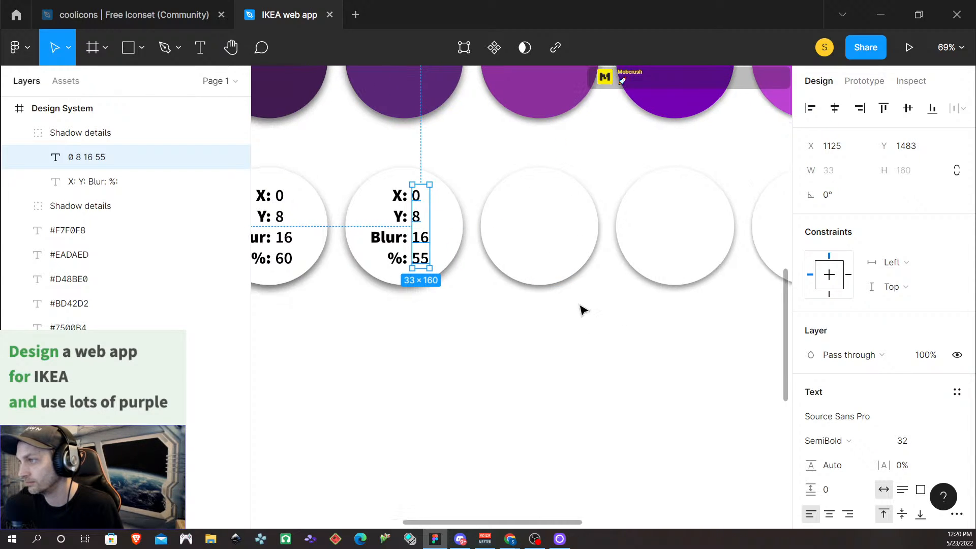
pyautogui.click(479, 353)
pyautogui.click(397, 248)
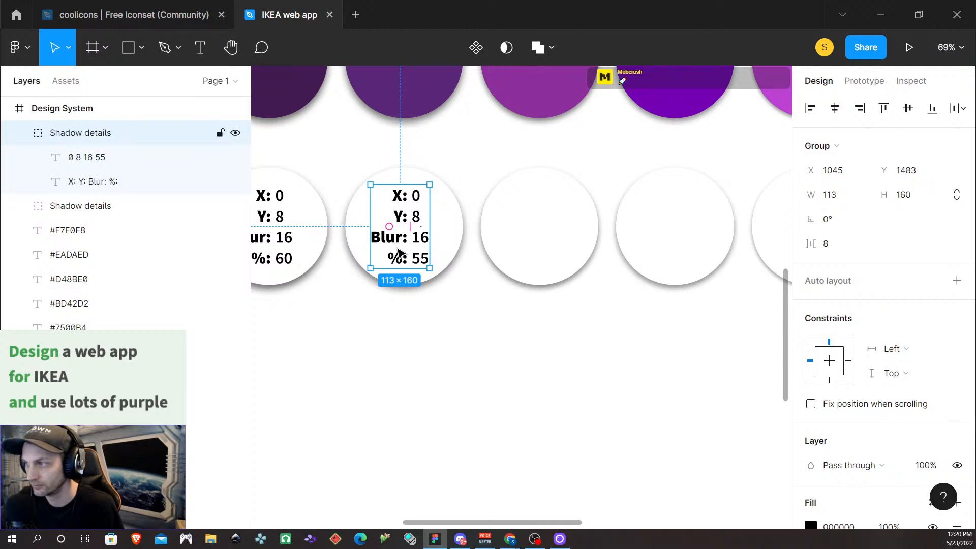
pyautogui.moveTo(398, 250); pyautogui.dragTo(533, 251)
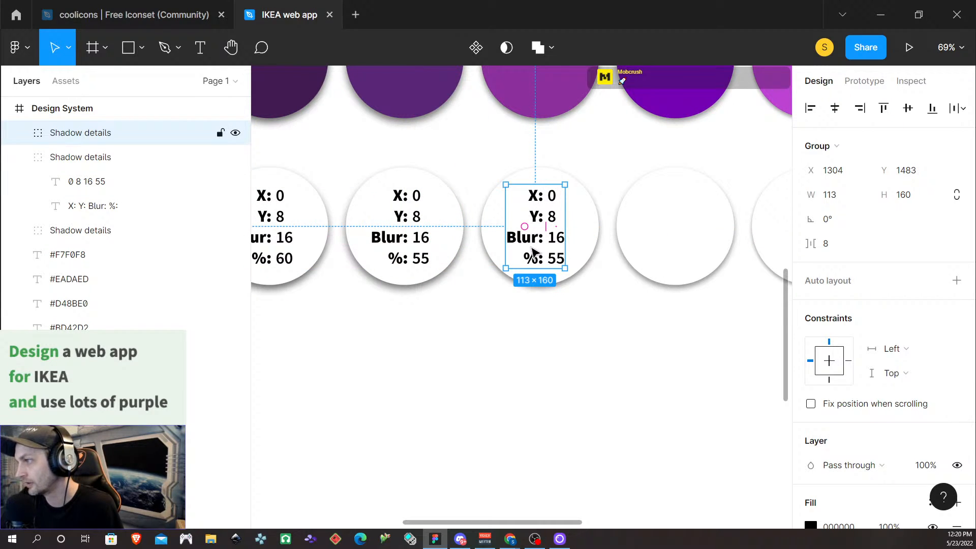
# Step: Change the third circle's shadow details to Blur 8 and Y 4
pyautogui.doubleClick(557, 221)
pyautogui.doubleClick(554, 237)
pyautogui.doubleClick(554, 238)
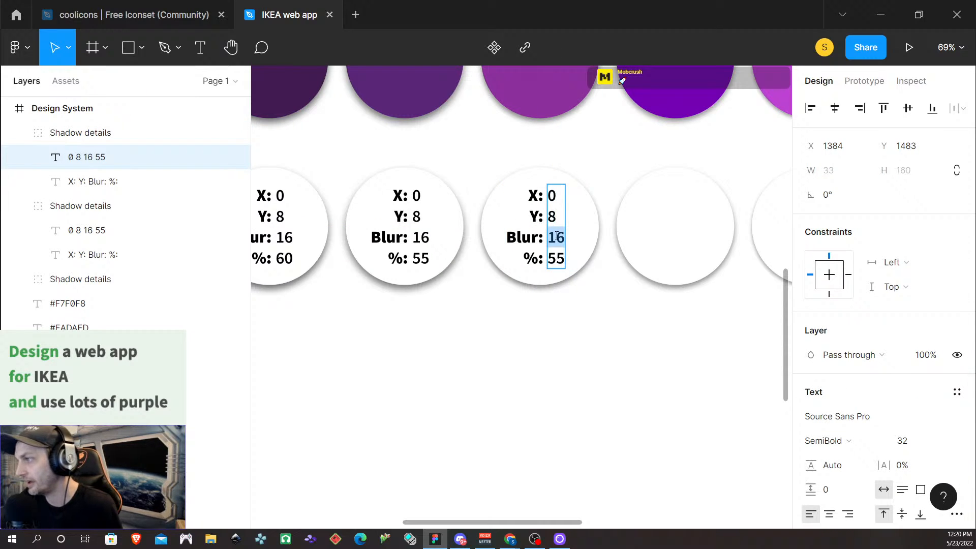
pyautogui.write('8')
pyautogui.hotkey('shift', 'Right')
pyautogui.write('4')
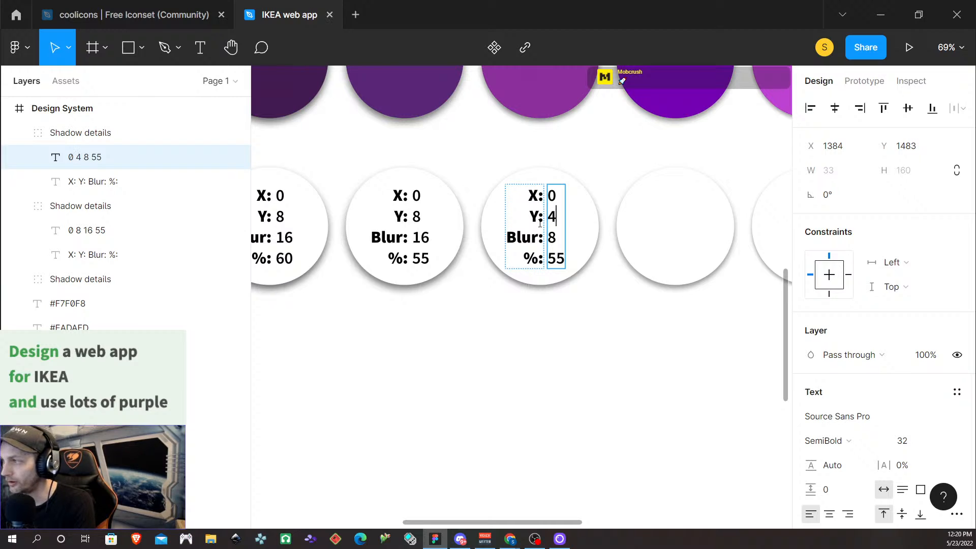
# Step: Set the third circle's shadow details to Y 6, Blur 12 and % 50
pyautogui.doubleClick(560, 261)
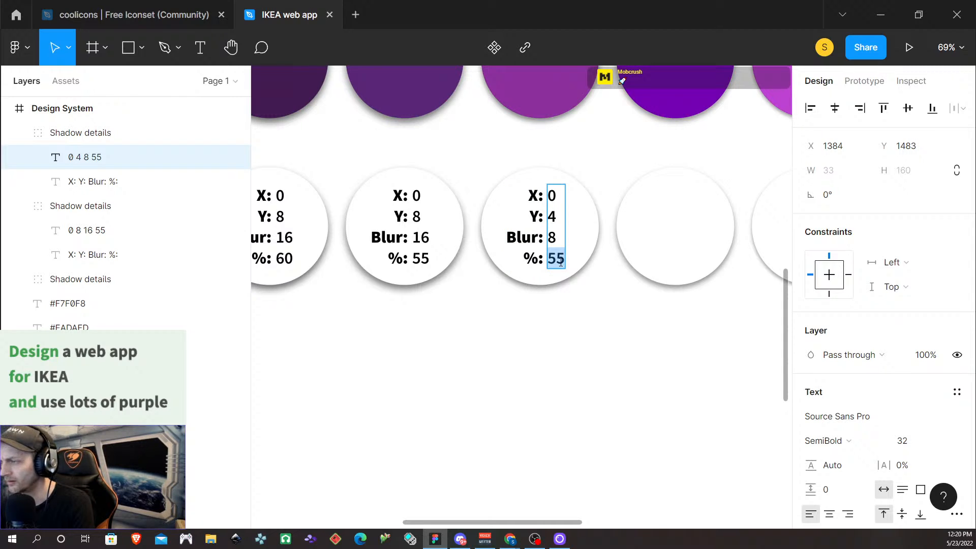
pyautogui.doubleClick(555, 240)
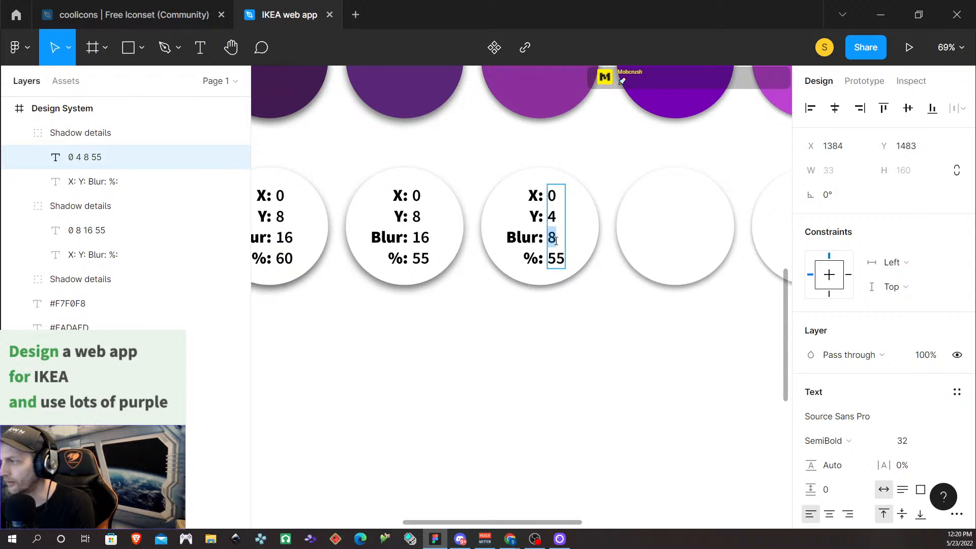
pyautogui.write('12')
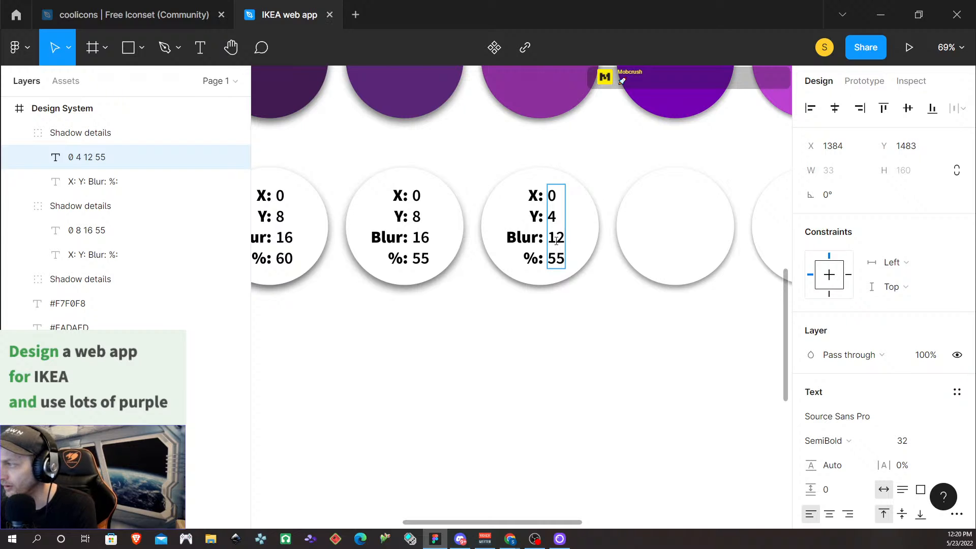
pyautogui.doubleClick(552, 217)
pyautogui.write('6')
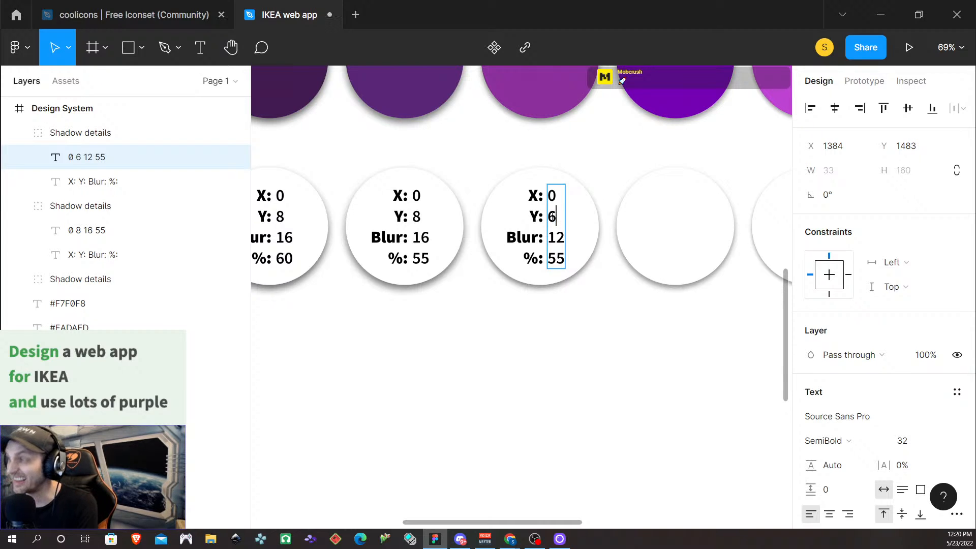
pyautogui.doubleClick(560, 260)
pyautogui.write('50')
pyautogui.press('Return')
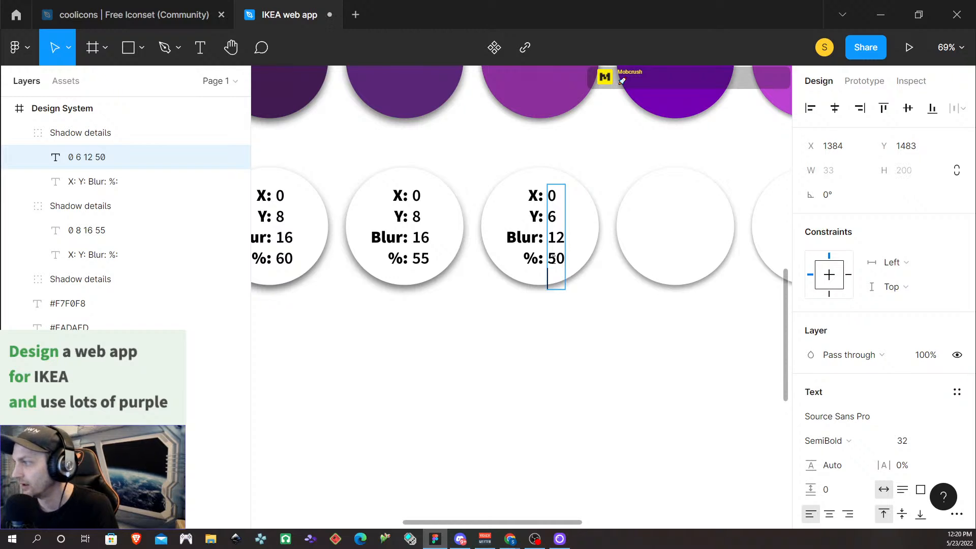
pyautogui.press('BackSpace')
pyautogui.press('Escape')
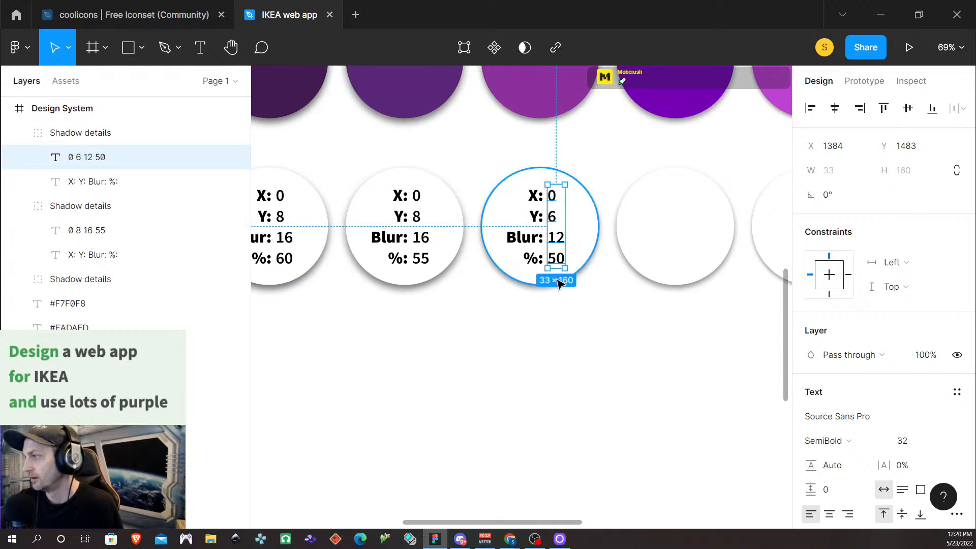
pyautogui.press('Escape')
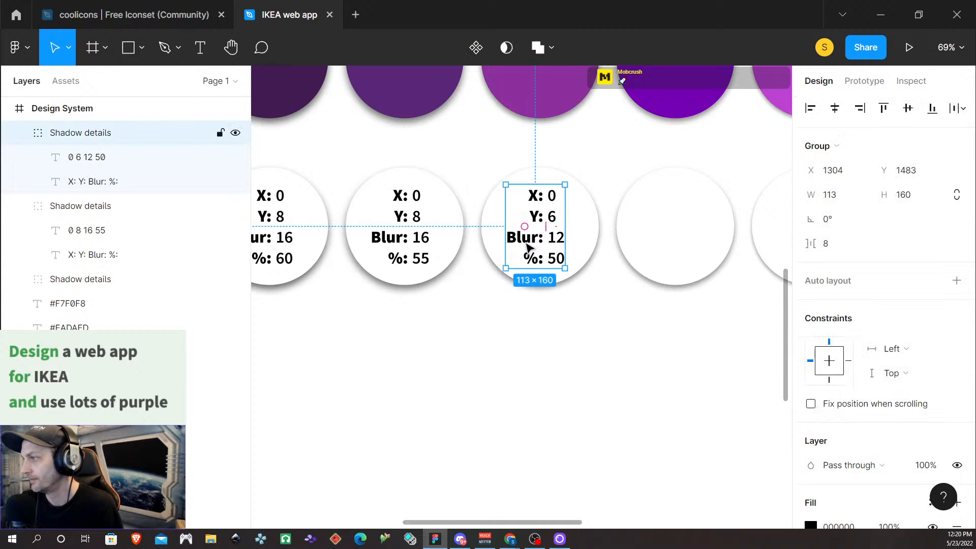
# Step: Duplicate the third circle's Shadow details group into the fourth and fifth white circles, at X 1563 and X 1822, Y 1483
pyautogui.moveTo(526, 248); pyautogui.dragTo(665, 251)
pyautogui.hscroll(3, 664, 341)
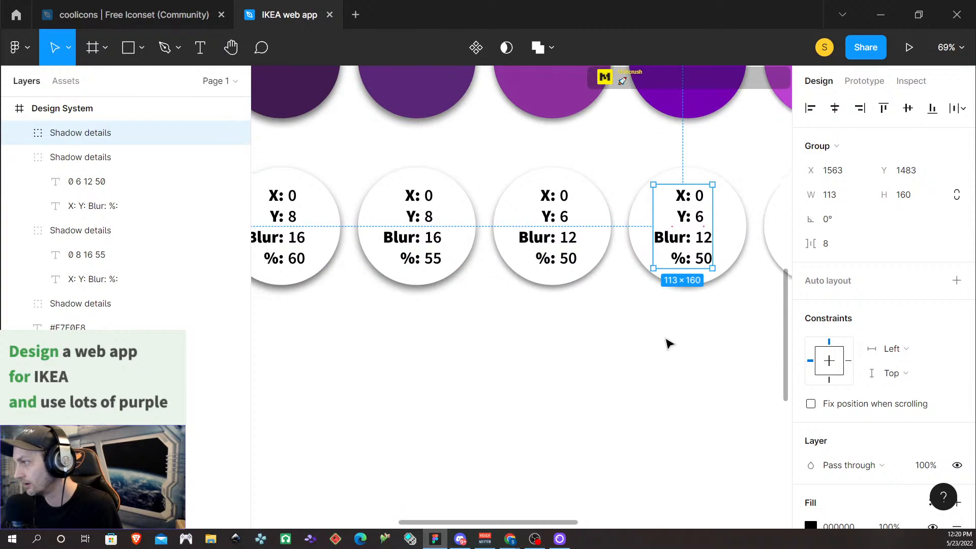
pyautogui.moveTo(533, 249); pyautogui.dragTo(670, 246)
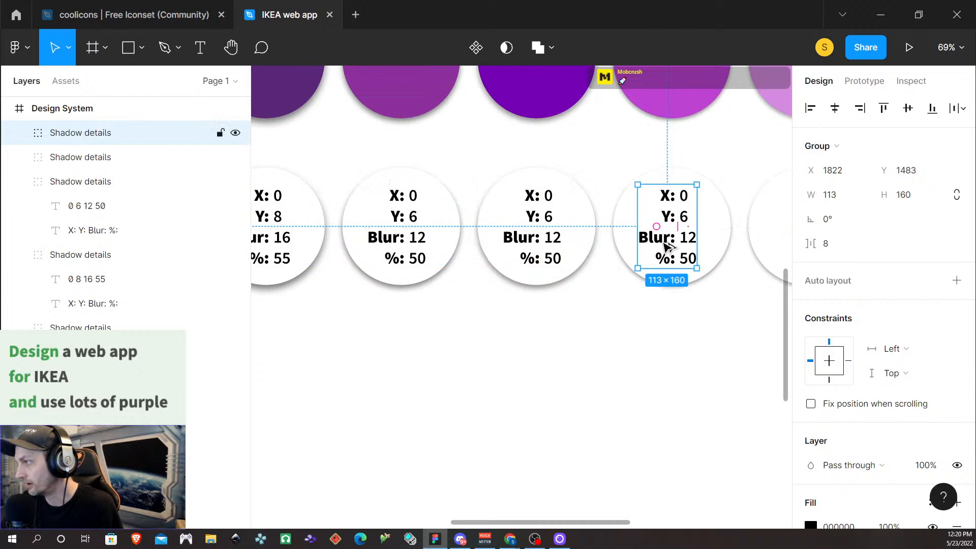
# Step: Change the % value in the fourth circle's shadow details to 45
pyautogui.doubleClick(551, 261)
pyautogui.doubleClick(550, 261)
pyautogui.doubleClick(548, 259)
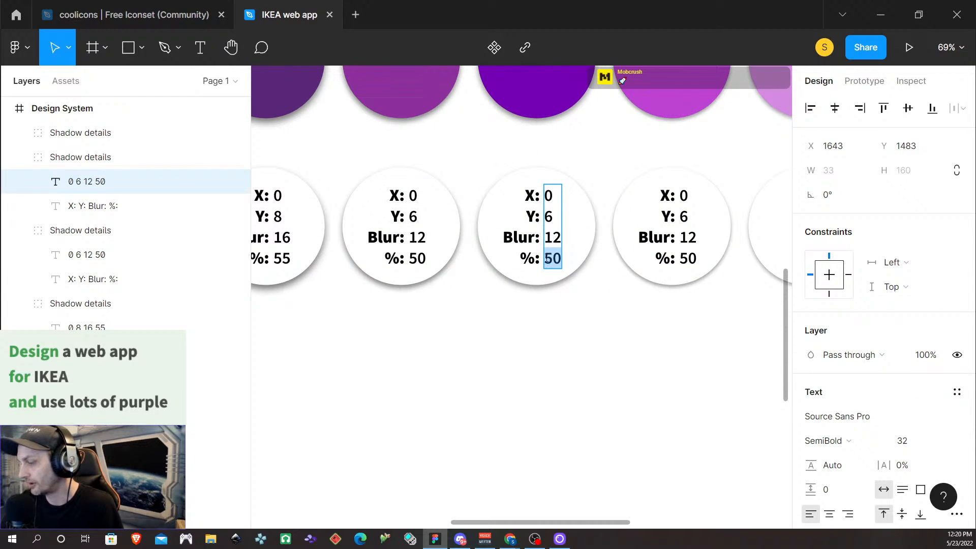
pyautogui.write('45')
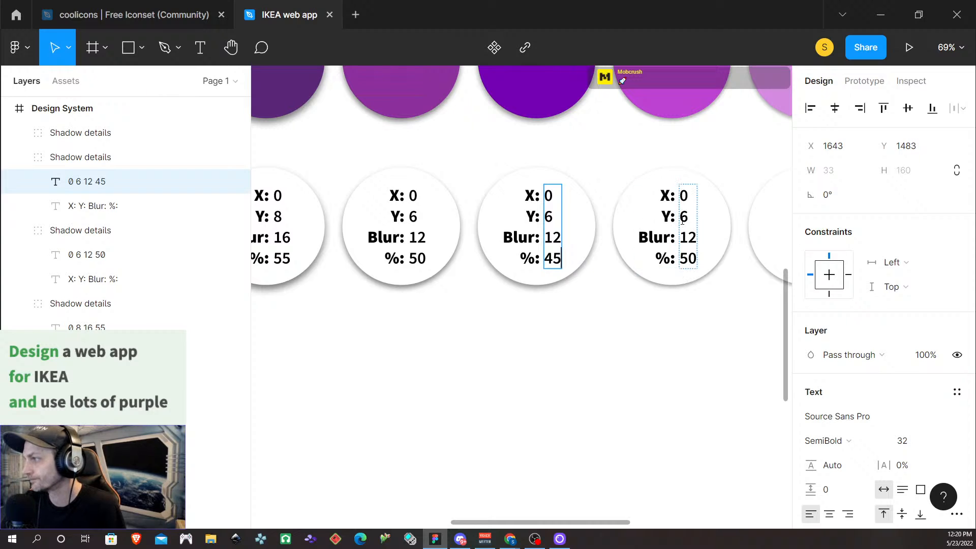
# Step: Set the fifth circle's shadow details to Y 4, Blur 8 and % 40
pyautogui.doubleClick(689, 238)
pyautogui.write('8')
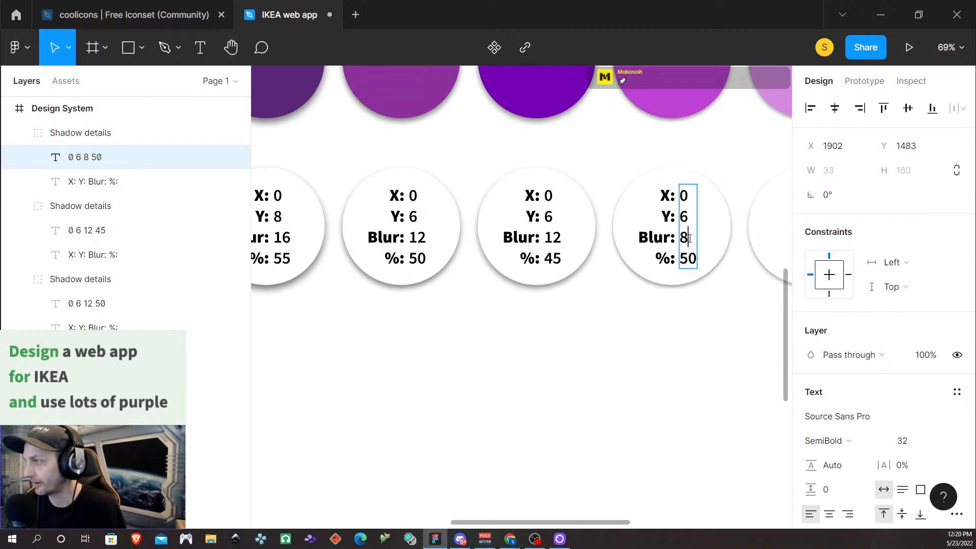
pyautogui.doubleClick(686, 224)
pyautogui.press('BackSpace')
pyautogui.write('4')
pyautogui.click(688, 260)
pyautogui.doubleClick(688, 261)
pyautogui.write('40')
pyautogui.press('Escape')
pyautogui.click(689, 381)
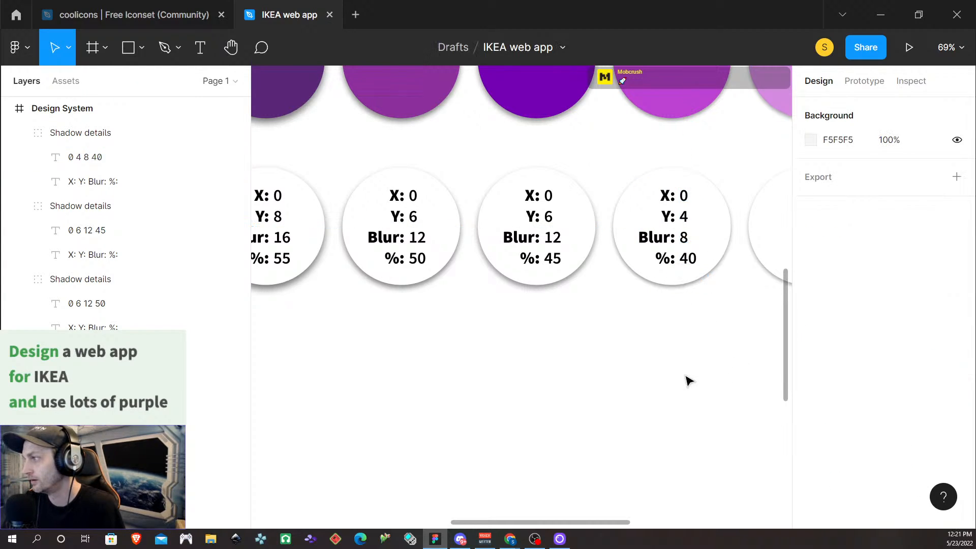
# Step: Duplicate the fifth circle's Shadow details group into the sixth white circle, at X 2081, Y 1483
pyautogui.click(670, 238)
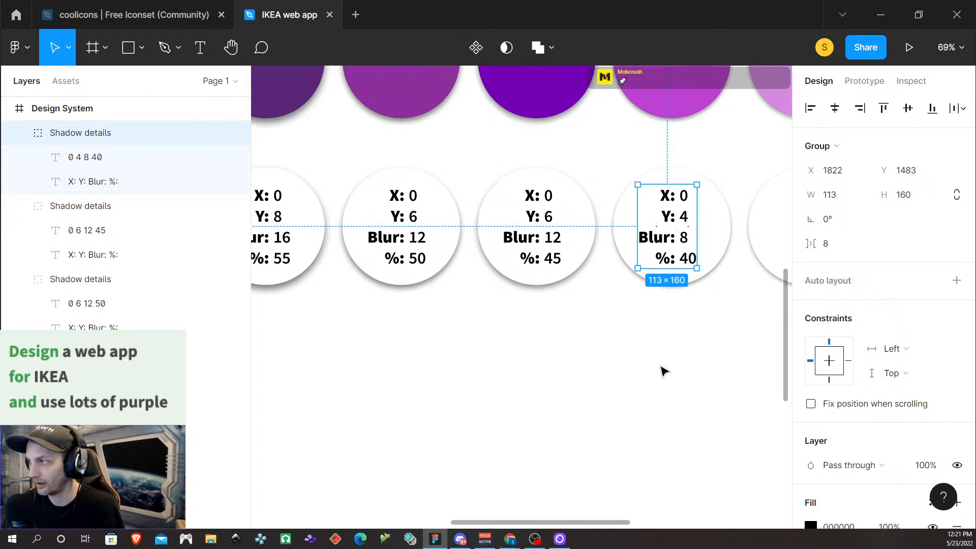
pyautogui.hscroll(5, 661, 371)
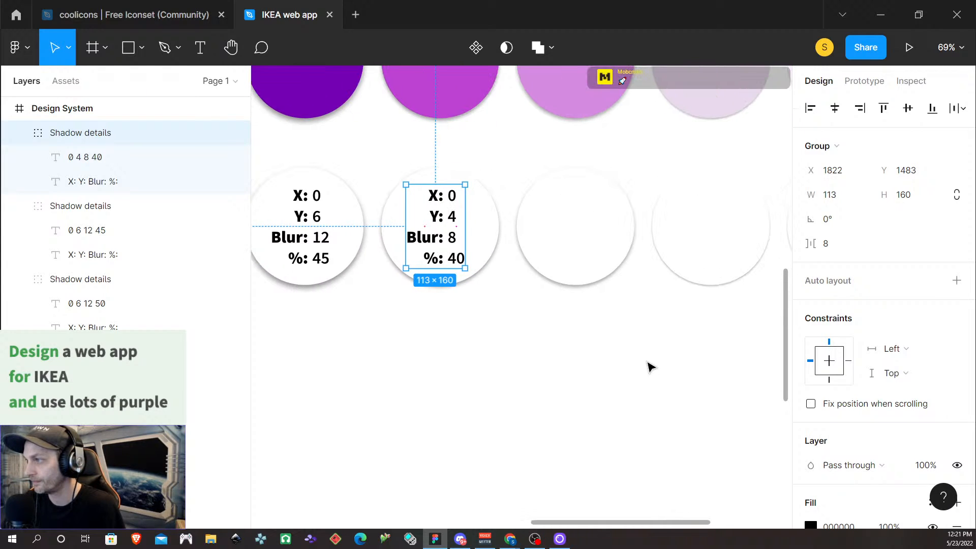
pyautogui.moveTo(424, 243); pyautogui.dragTo(567, 248)
# Step: Change the % value in the sixth circle's shadow details to 35
pyautogui.doubleClick(595, 260)
pyautogui.doubleClick(593, 258)
pyautogui.write('35')
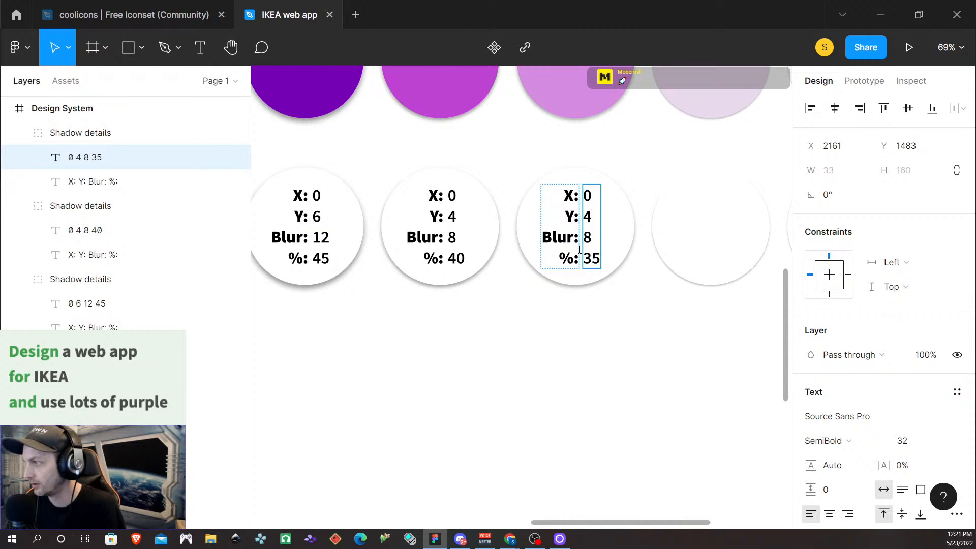
pyautogui.click(594, 348)
pyautogui.click(583, 404)
# Step: Duplicate the sixth circle's Shadow details group into the seventh white circle, at X 2340, Y 1483
pyautogui.click(572, 250)
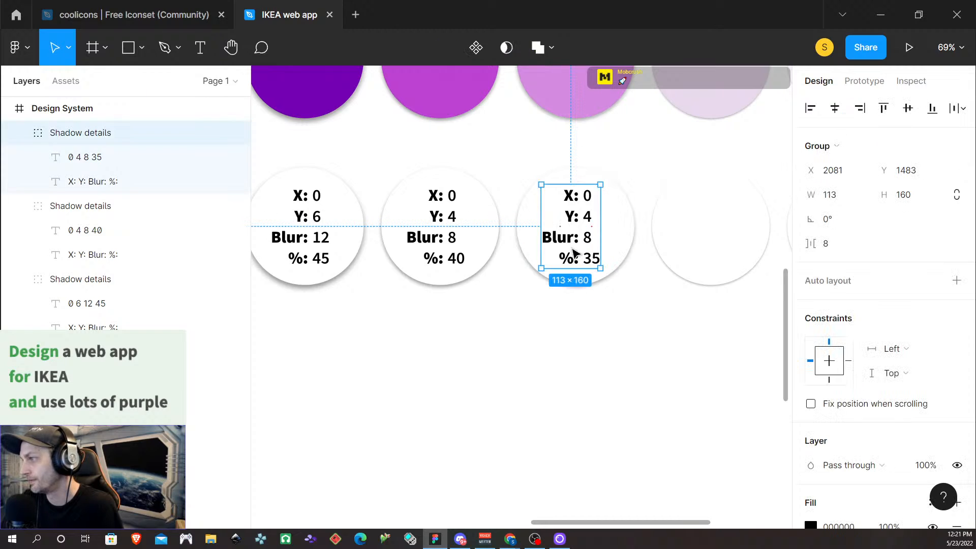
pyautogui.moveTo(572, 251); pyautogui.dragTo(675, 250)
pyautogui.moveTo(705, 245); pyautogui.dragTo(709, 249)
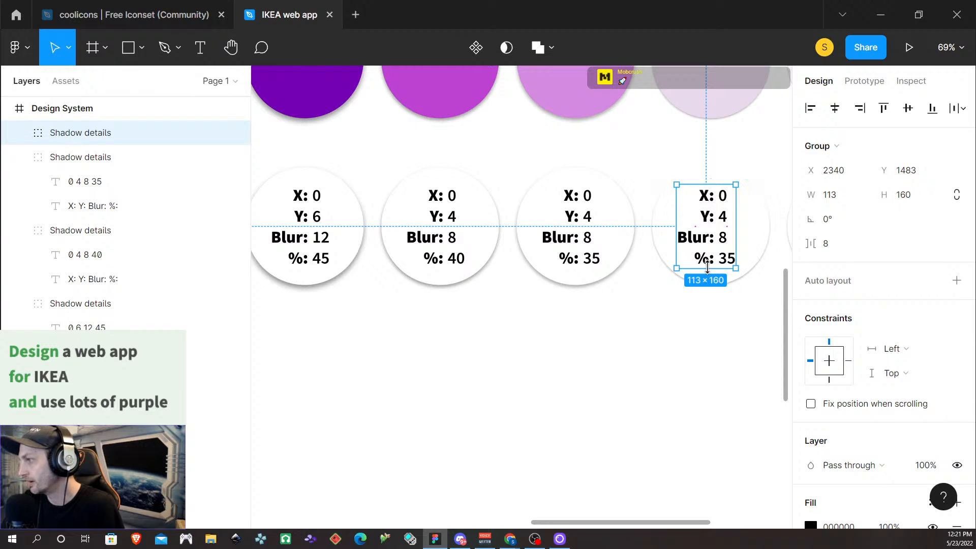
# Step: Set the seventh circle's shadow details to Y 2, Blur 4 and % 30
pyautogui.scroll(2, 648, 328)
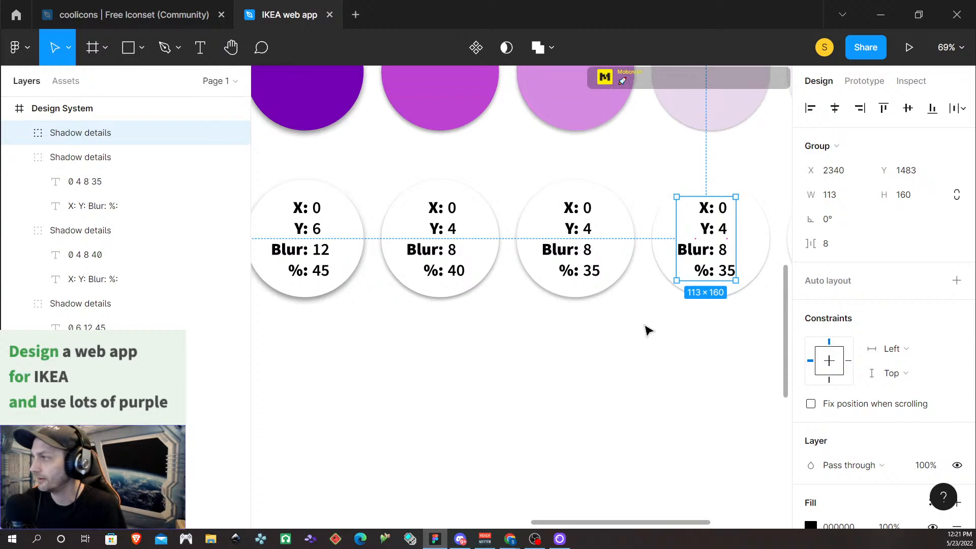
pyautogui.scroll(1, 646, 327)
pyautogui.hscroll(5, 640, 326)
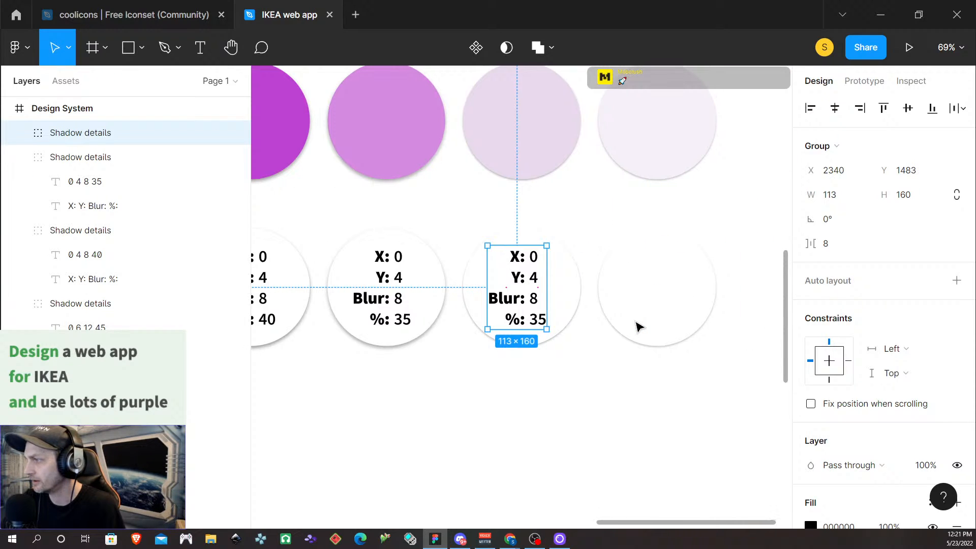
pyautogui.hscroll(1, 559, 315)
pyautogui.doubleClick(510, 308)
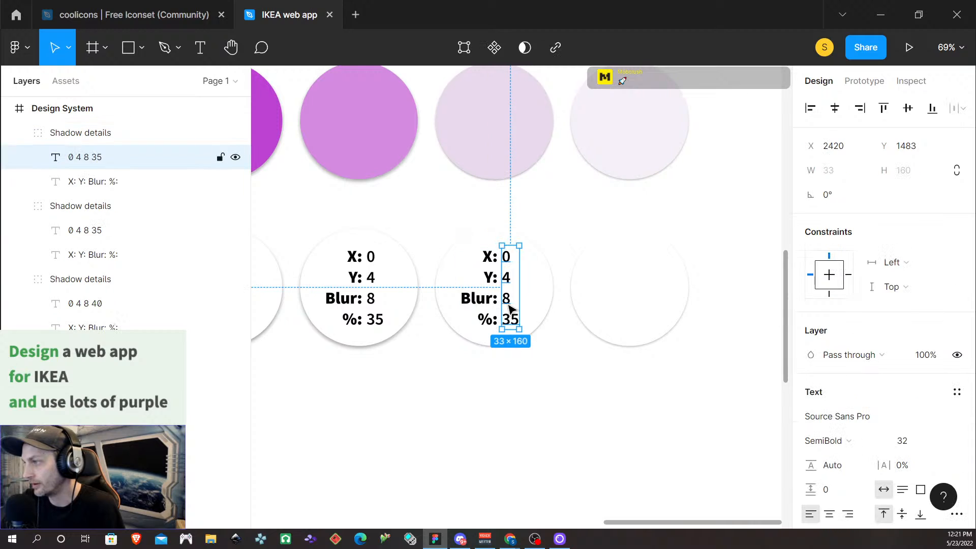
pyautogui.doubleClick(509, 302)
pyautogui.write('4')
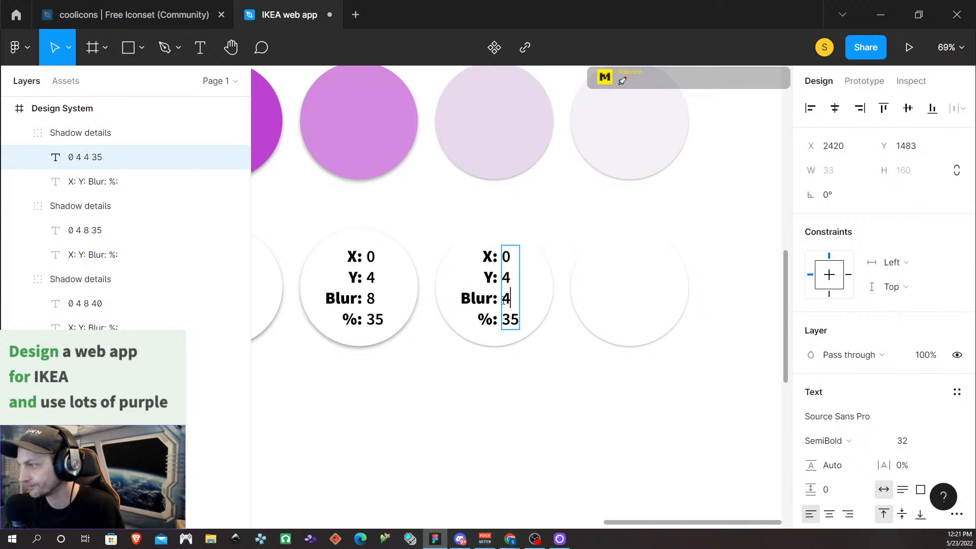
pyautogui.doubleClick(507, 275)
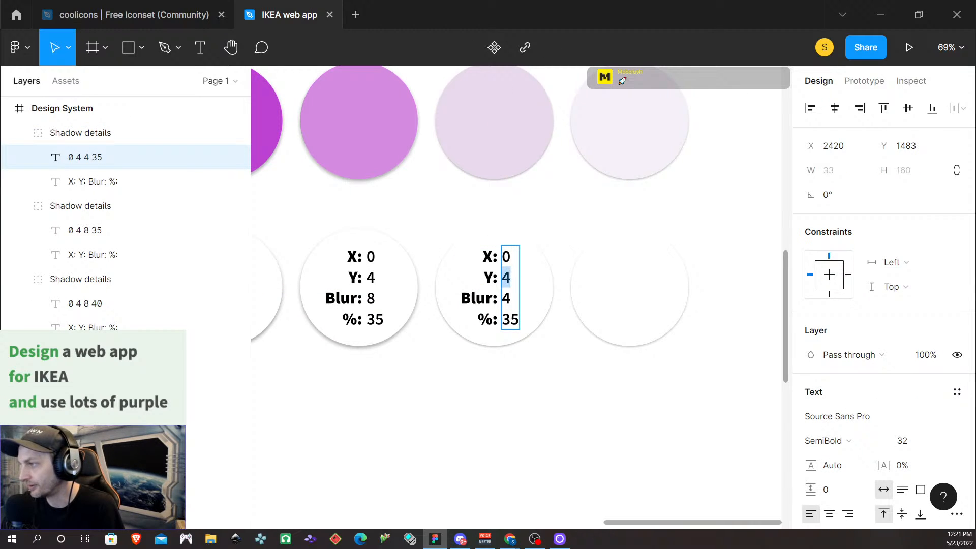
pyautogui.write('2')
pyautogui.doubleClick(509, 318)
pyautogui.write('30')
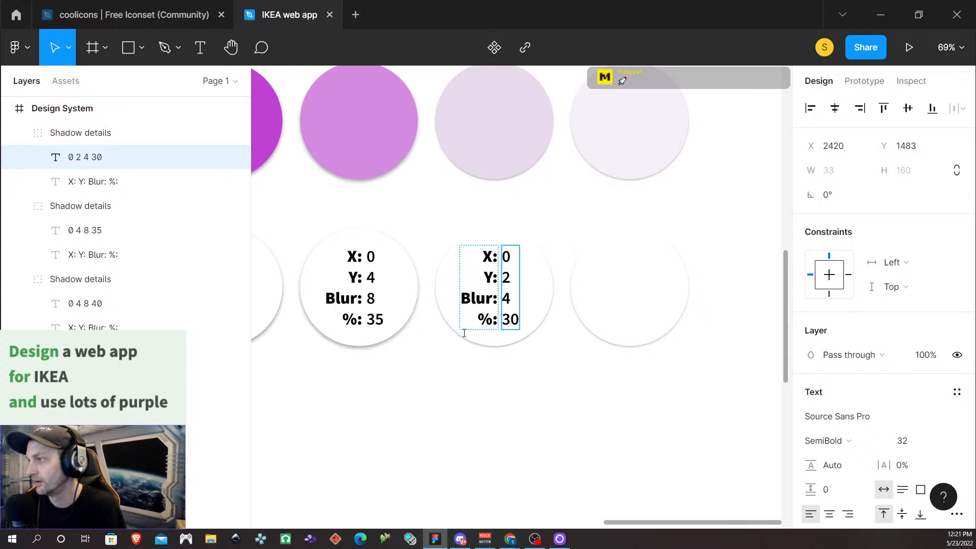
pyautogui.press('Escape')
pyautogui.click(497, 427)
# Step: Duplicate the seventh circle's Shadow details group into the eighth white circle at X 2599, Y 1483, and change its % value to 25
pyautogui.moveTo(483, 311); pyautogui.dragTo(633, 314)
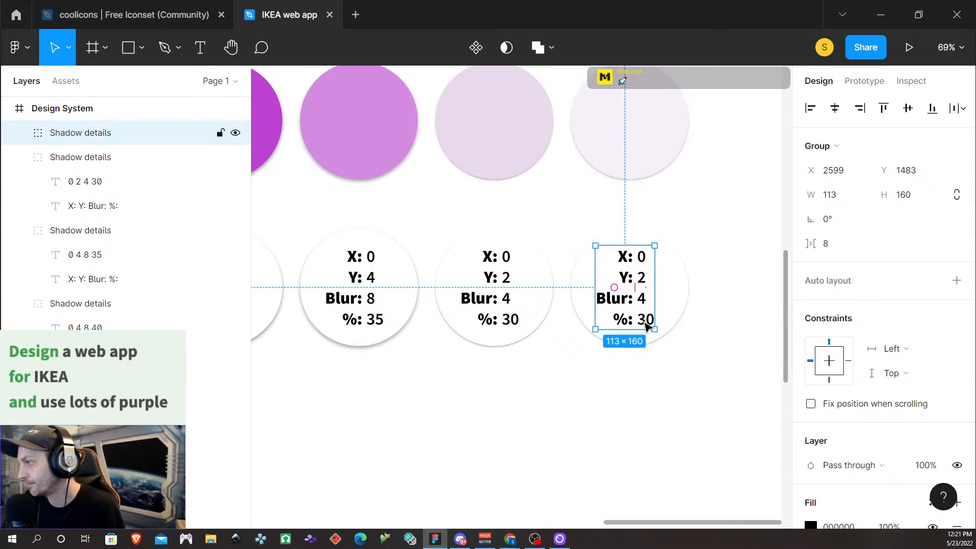
pyautogui.doubleClick(645, 324)
pyautogui.doubleClick(646, 323)
pyautogui.doubleClick(644, 319)
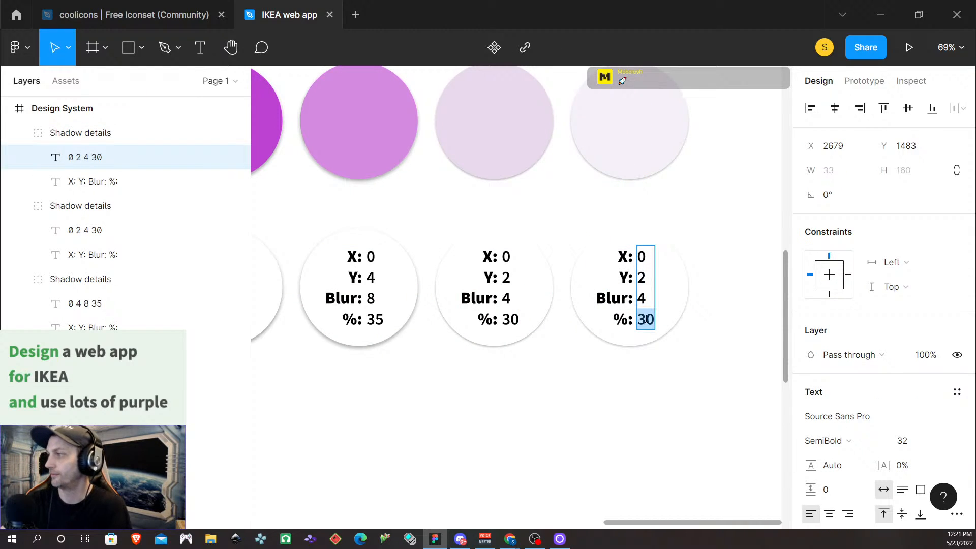
pyautogui.write('25')
pyautogui.press('Return')
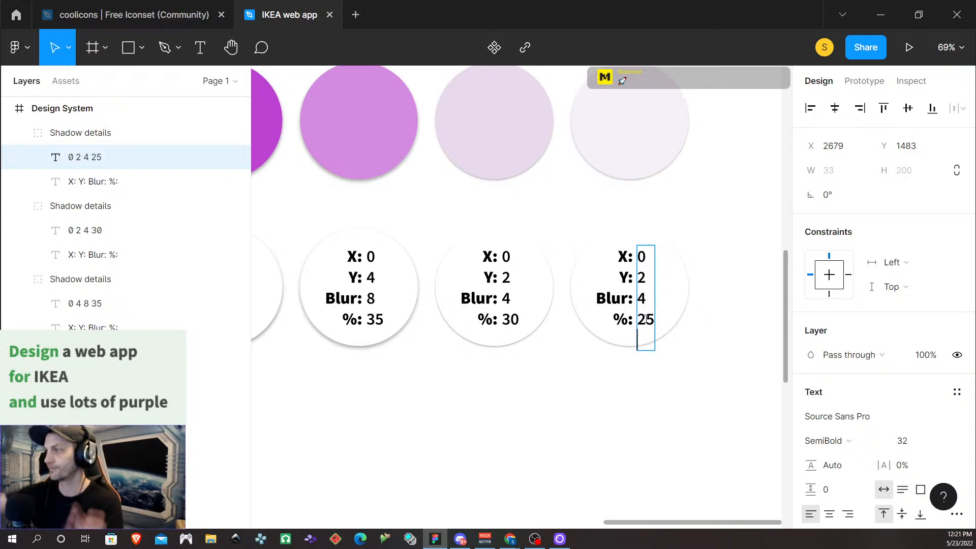
pyautogui.press('BackSpace')
pyautogui.press('Escape')
pyautogui.click(704, 453)
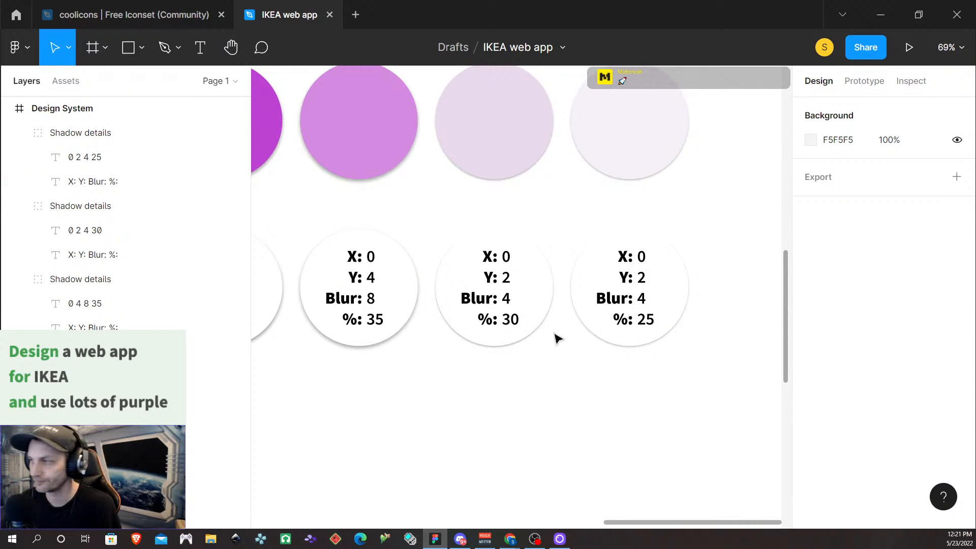
# Step: Group the eighth white circle together with its Shadow details group
pyautogui.click(631, 287)
pyautogui.keyDown('shift'); pyautogui.click(677, 286); pyautogui.keyUp('shift')
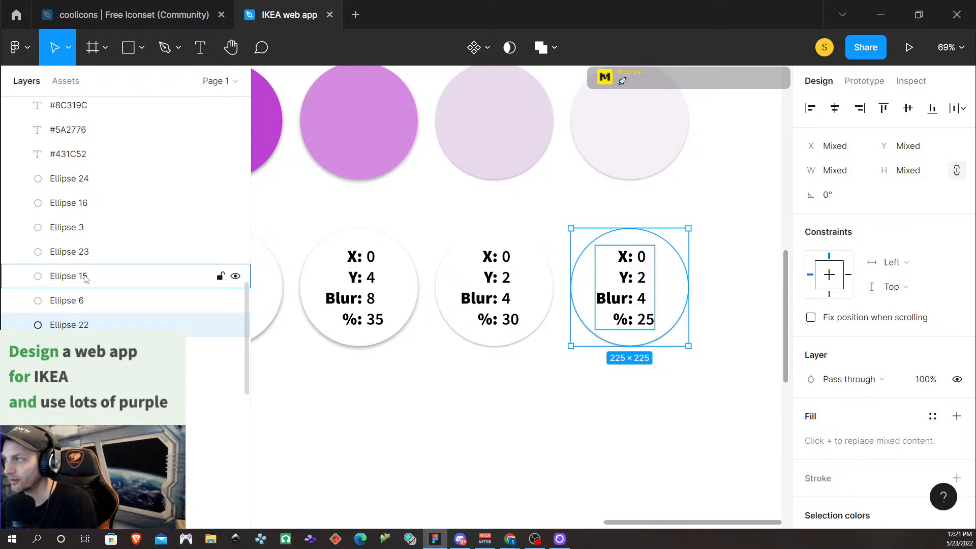
pyautogui.hotkey('ctrl', 'g')
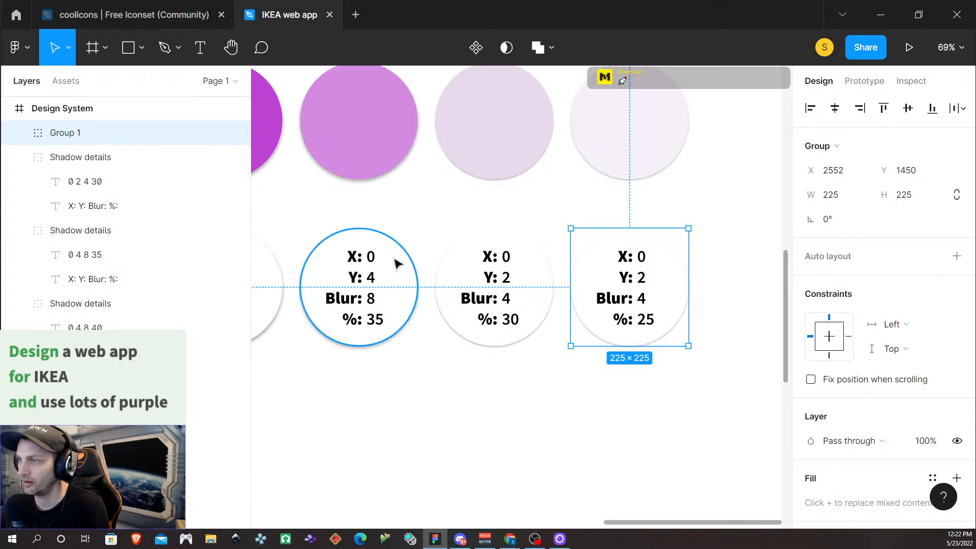
# Step: Group the seventh white circle with its shadow details, and the sixth white circle with its own
pyautogui.click(534, 333)
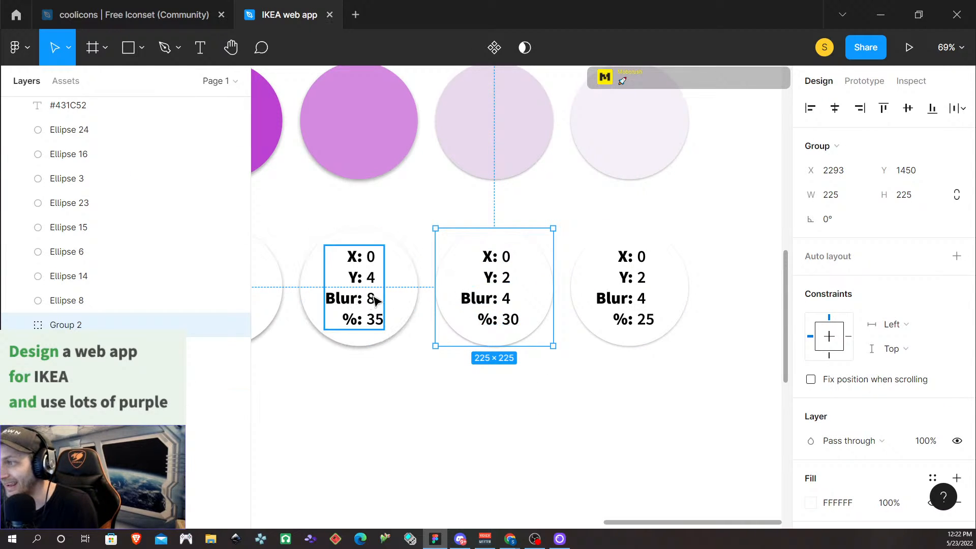
pyautogui.click(401, 297)
pyautogui.hotkey('ctrl', 'g')
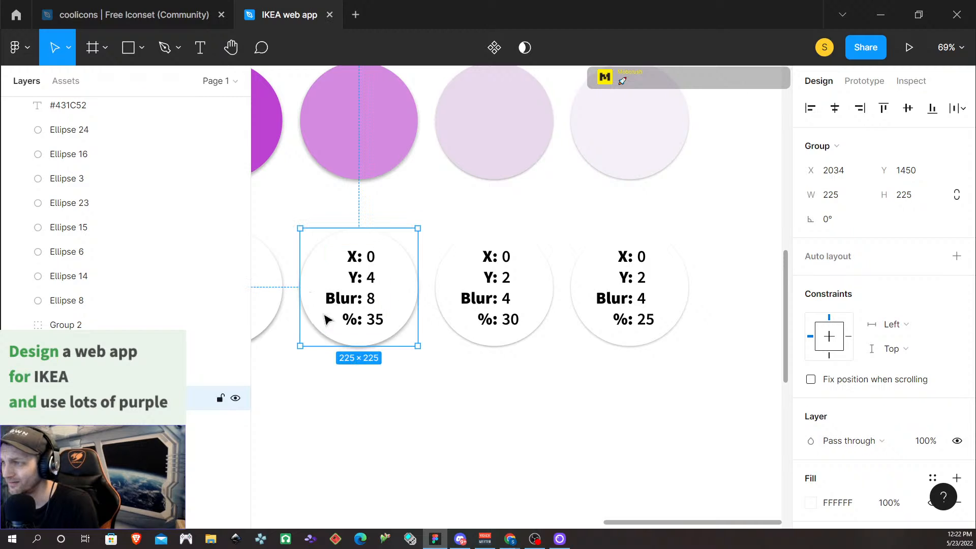
pyautogui.scroll(1, 354, 363)
pyautogui.scroll(1, 356, 365)
pyautogui.hscroll(-2, 356, 359)
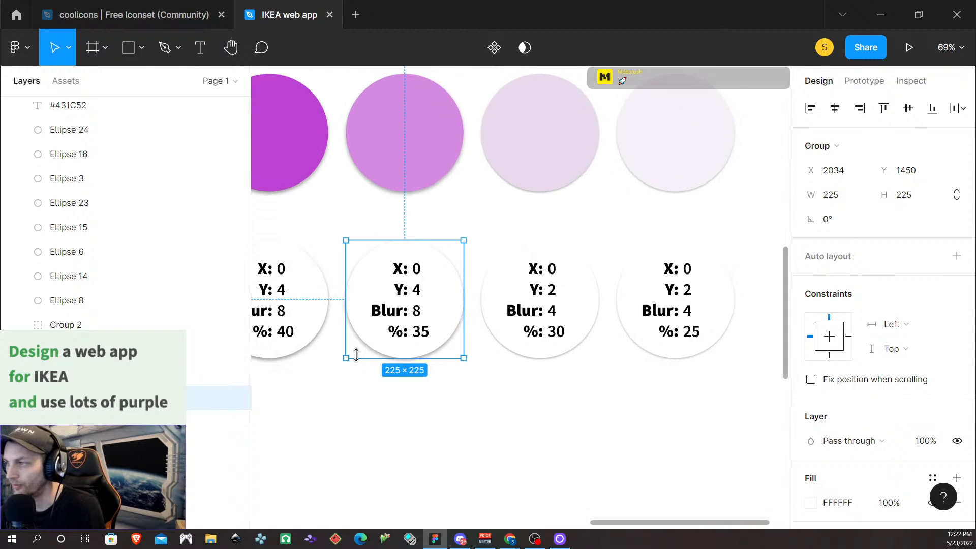
# Step: Undo the last groupings made on the sixth and seventh white circles
pyautogui.doubleClick(414, 306)
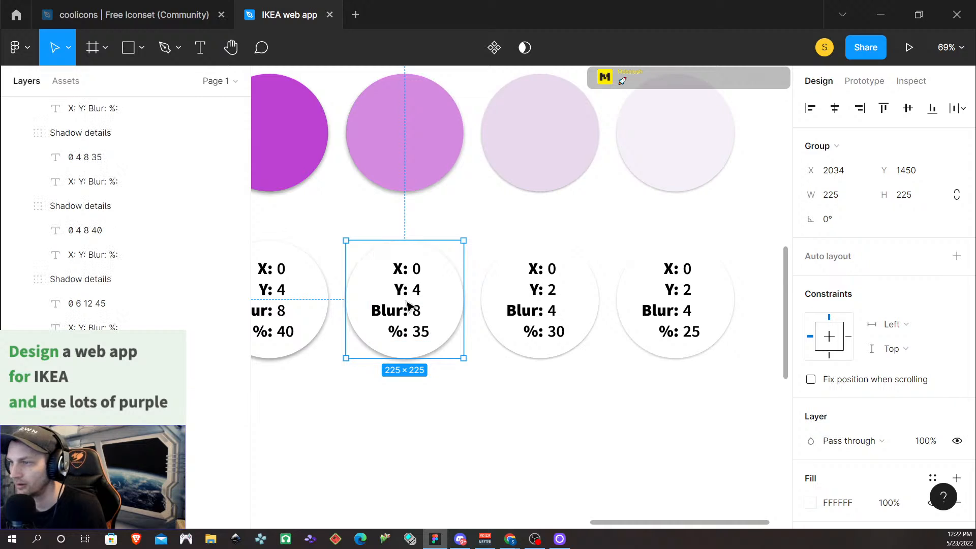
pyautogui.click(446, 299)
pyautogui.hotkey('ctrl', 'z')
pyautogui.hotkey('ctrl', 'z')
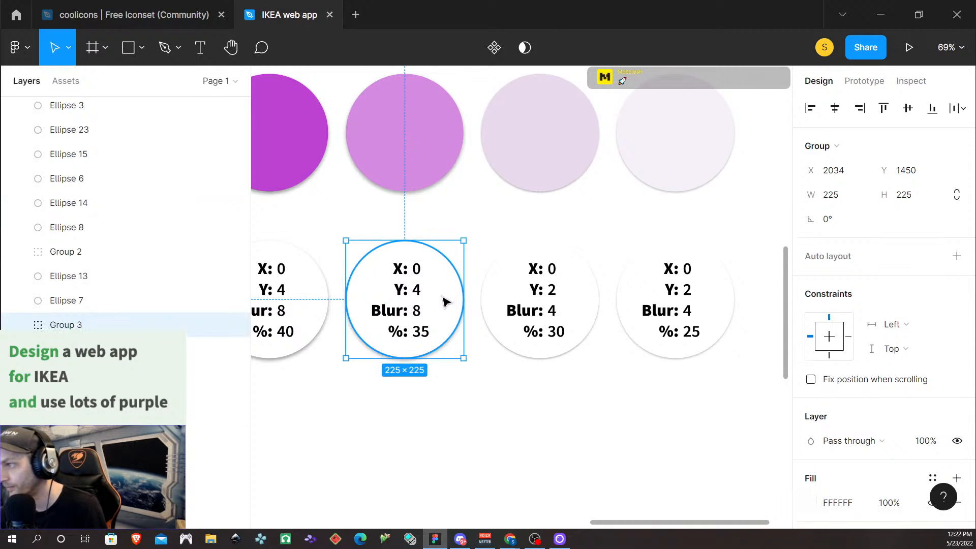
pyautogui.press('Tab')
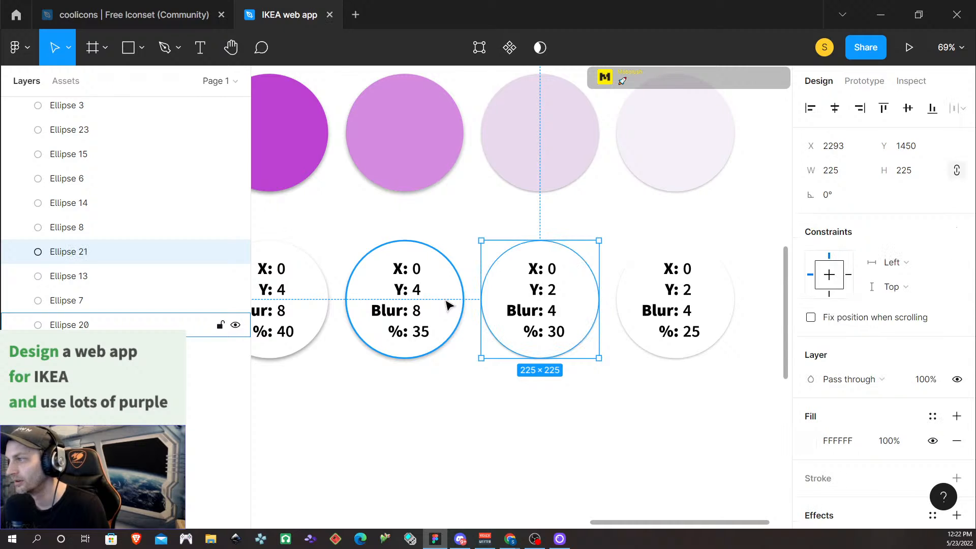
pyautogui.press('Tab')
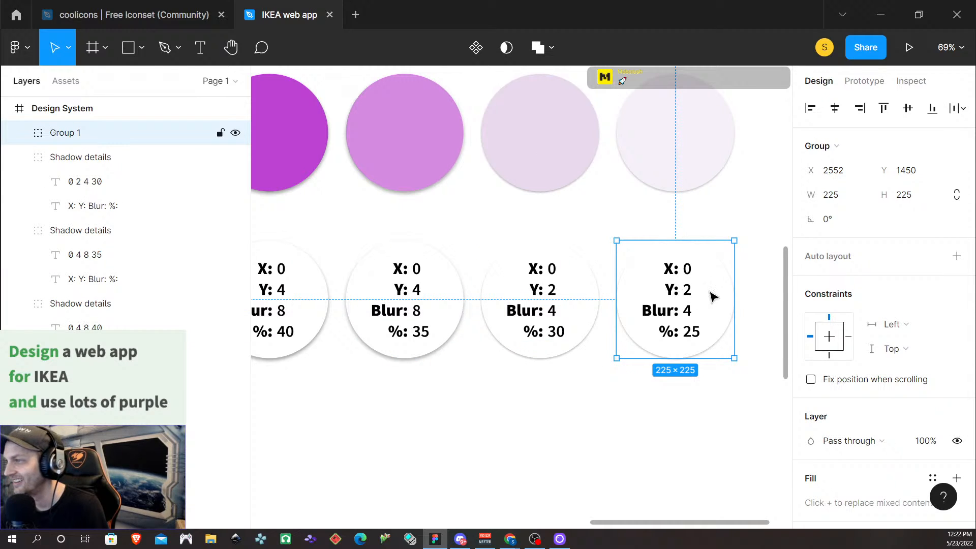
# Step: Group the seventh white circle with its Y 2, Blur 4, % 30 shadow details
pyautogui.click(529, 299)
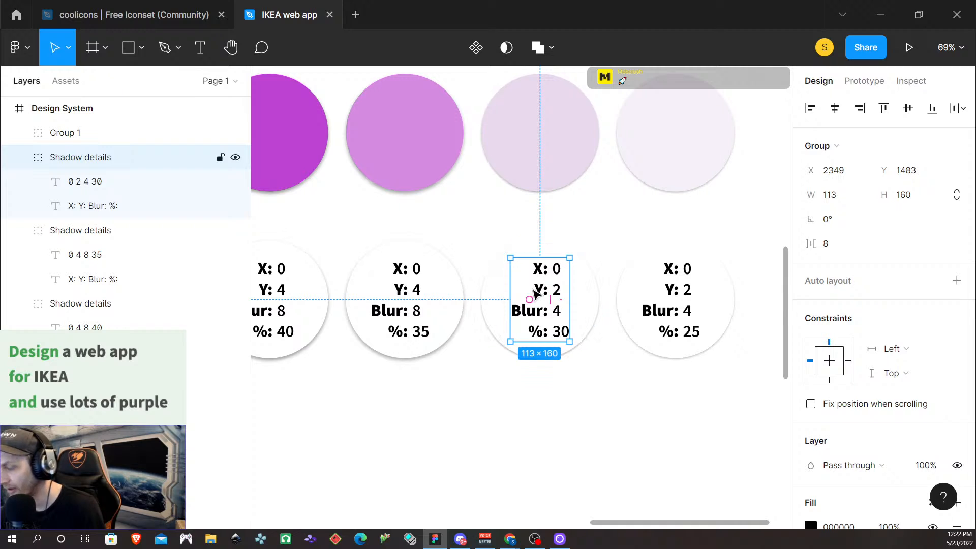
pyautogui.hotkey('ctrl', 'z')
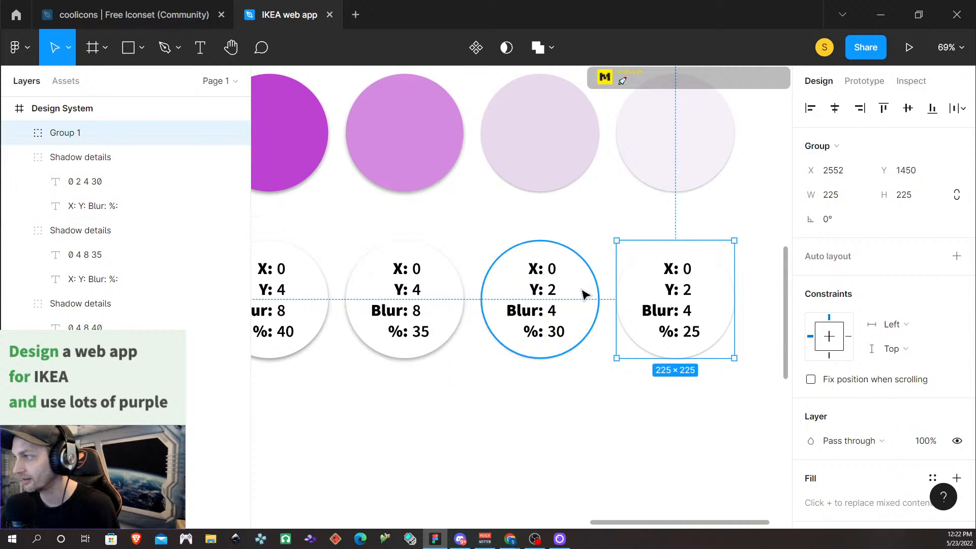
pyautogui.click(583, 291)
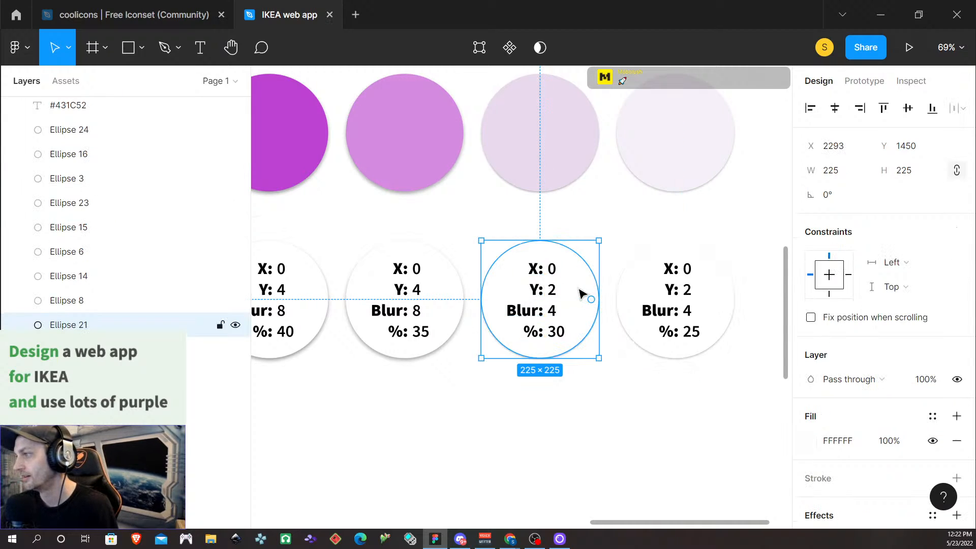
pyautogui.click(550, 292)
pyautogui.press('Escape')
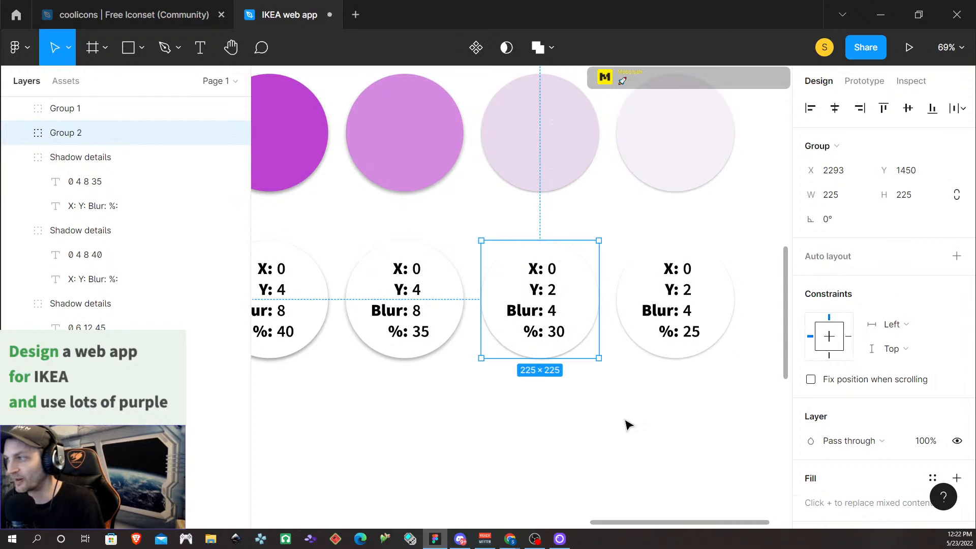
# Step: Group the sixth white circle with its Y 4, Blur 8, % 35 shadow details
pyautogui.click(408, 283)
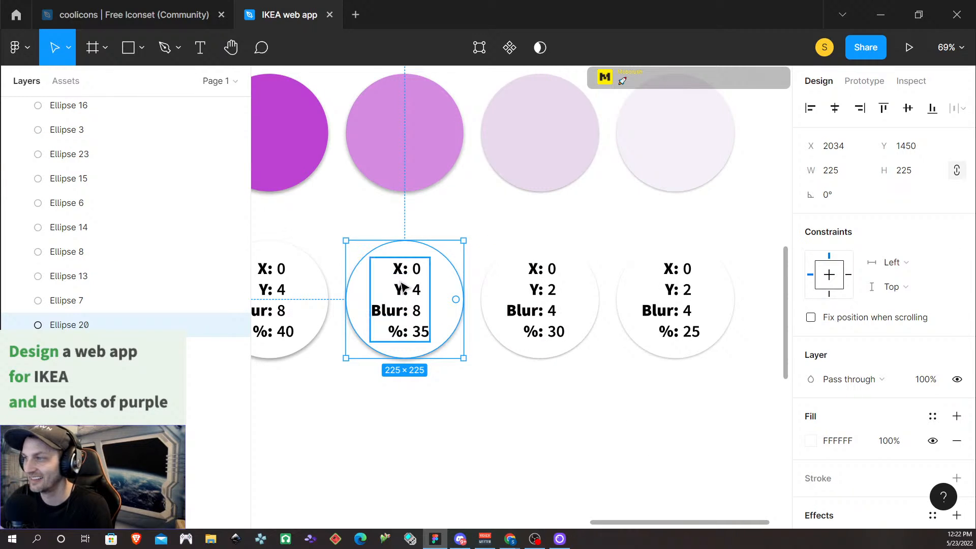
pyautogui.keyDown('shift'); pyautogui.click(403, 286); pyautogui.keyUp('shift')
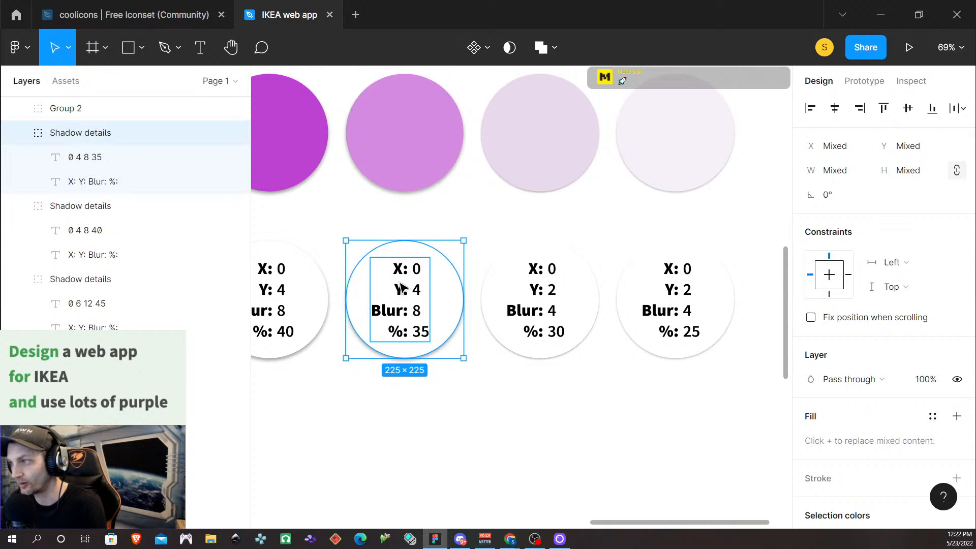
pyautogui.hotkey('ctrl', 'g')
pyautogui.click(327, 415)
# Step: Group the fifth white circle with its Y 4, Blur 8, % 40 shadow details
pyautogui.hscroll(-4, 326, 417)
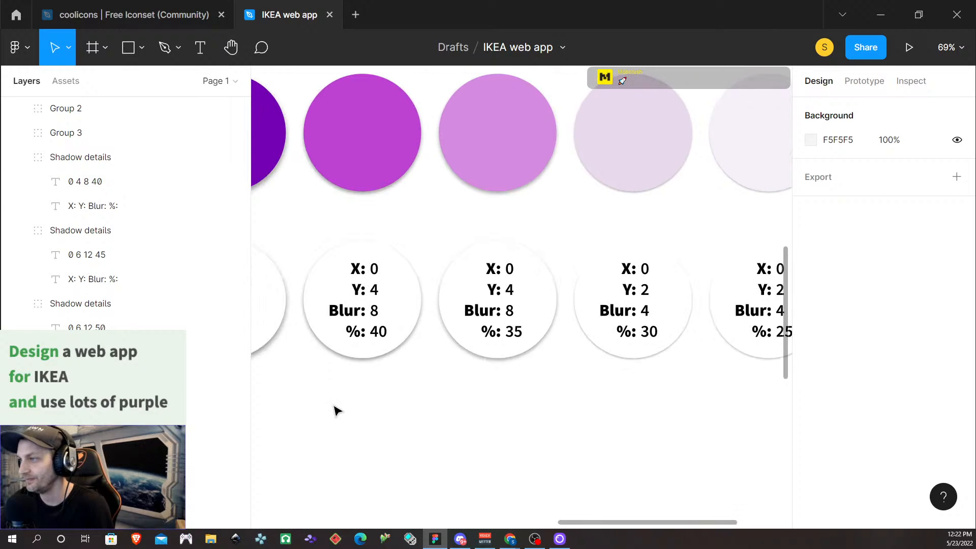
pyautogui.hscroll(-5, 336, 411)
pyautogui.click(603, 312)
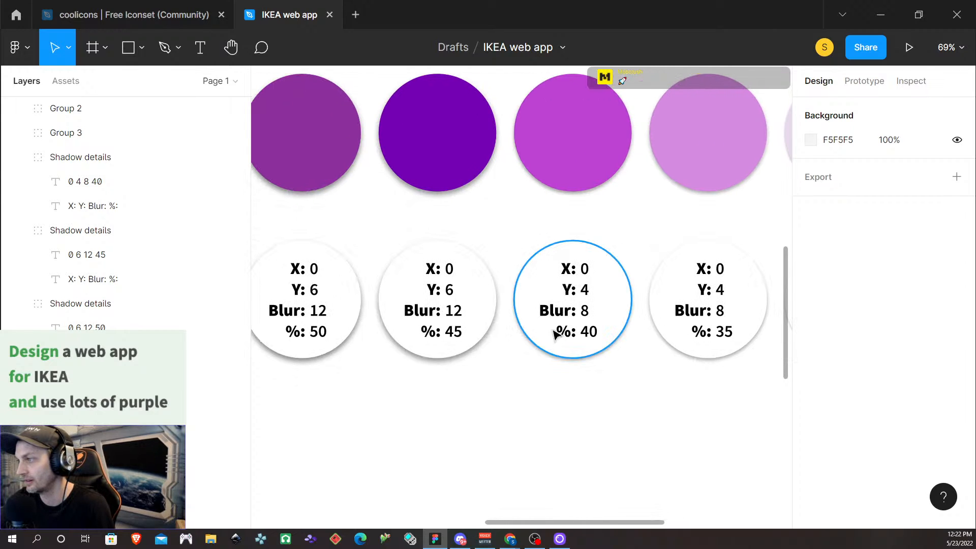
pyautogui.keyDown('shift'); pyautogui.click(581, 311); pyautogui.keyUp('shift')
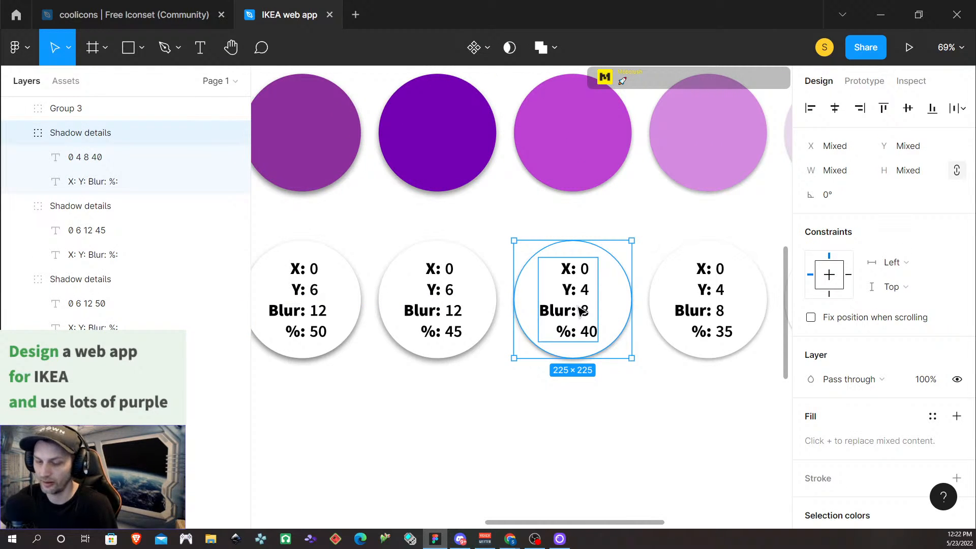
pyautogui.hotkey('ctrl', 'g')
# Step: Group the fourth white circle with its Y 6, Blur 12, % 45 shadow details
pyautogui.click(480, 296)
pyautogui.keyDown('shift'); pyautogui.click(431, 297); pyautogui.keyUp('shift')
pyautogui.keyDown('shift'); pyautogui.click(433, 305); pyautogui.keyUp('shift')
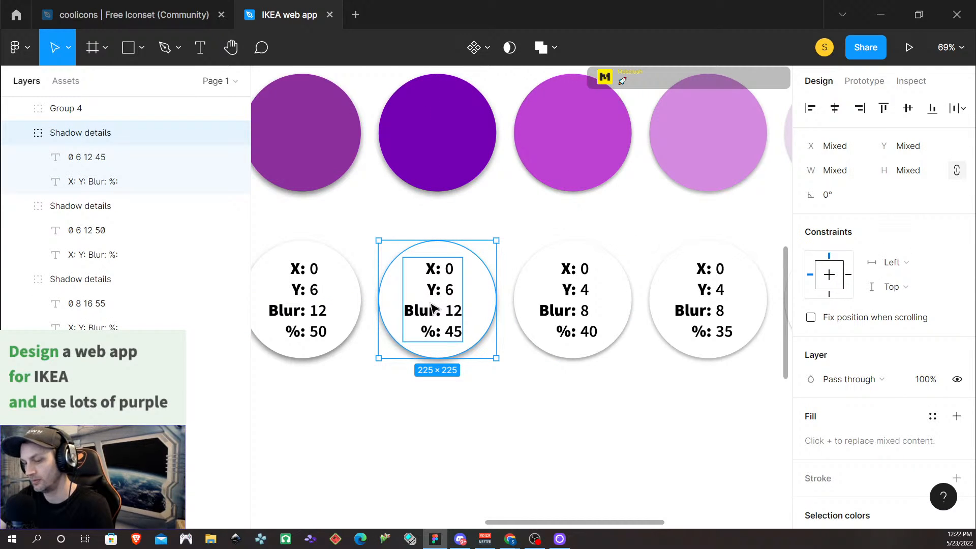
pyautogui.hotkey('ctrl', 'g')
pyautogui.click(370, 417)
# Step: Group the third white circle with its Y 6, Blur 12, % 50 shadow details
pyautogui.click(326, 307)
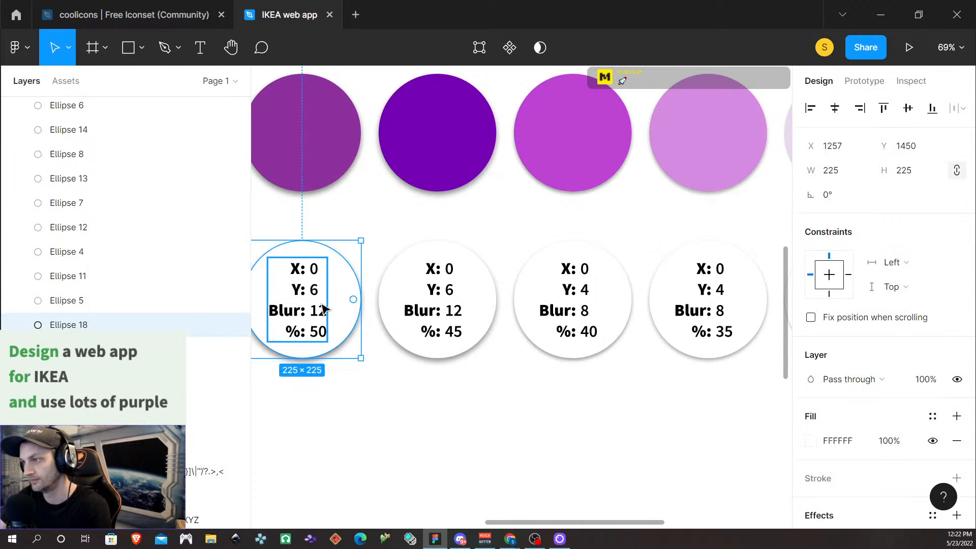
pyautogui.keyDown('shift'); pyautogui.click(313, 305); pyautogui.keyUp('shift')
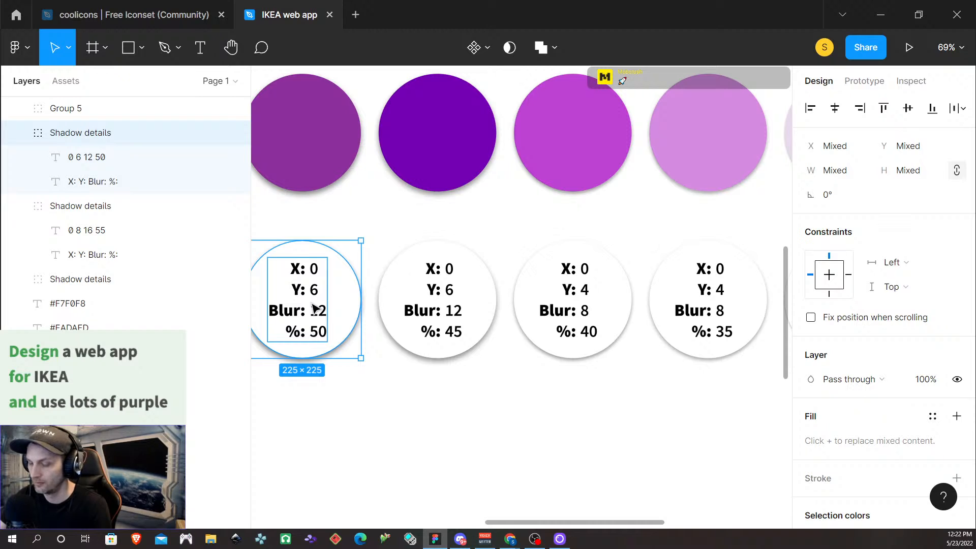
pyautogui.hotkey('ctrl', 'g')
# Step: Group the second white circle with its Y 8, Blur 16, % 55 shadow details
pyautogui.hscroll(-5, 382, 429)
pyautogui.hscroll(-5, 387, 412)
pyautogui.click(575, 348)
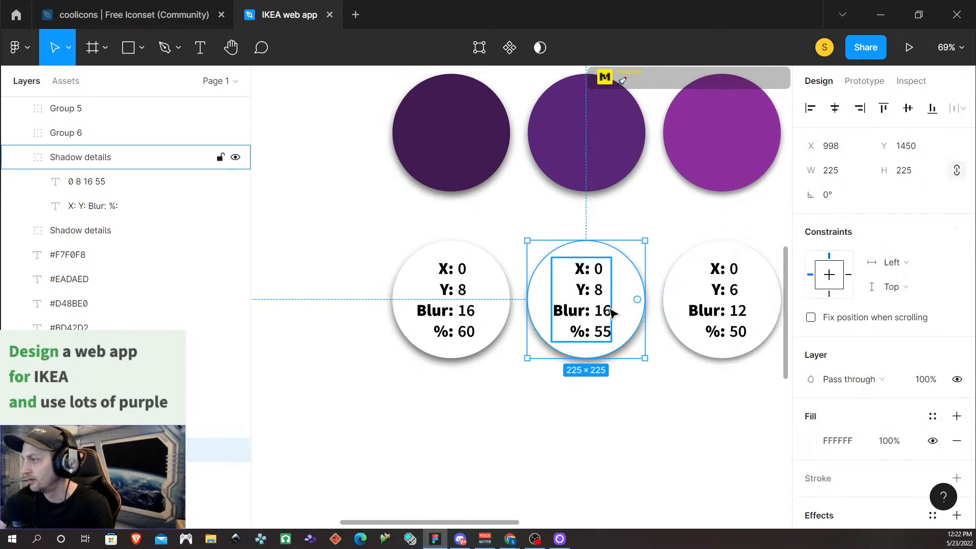
pyautogui.click(625, 410)
pyautogui.click(616, 318)
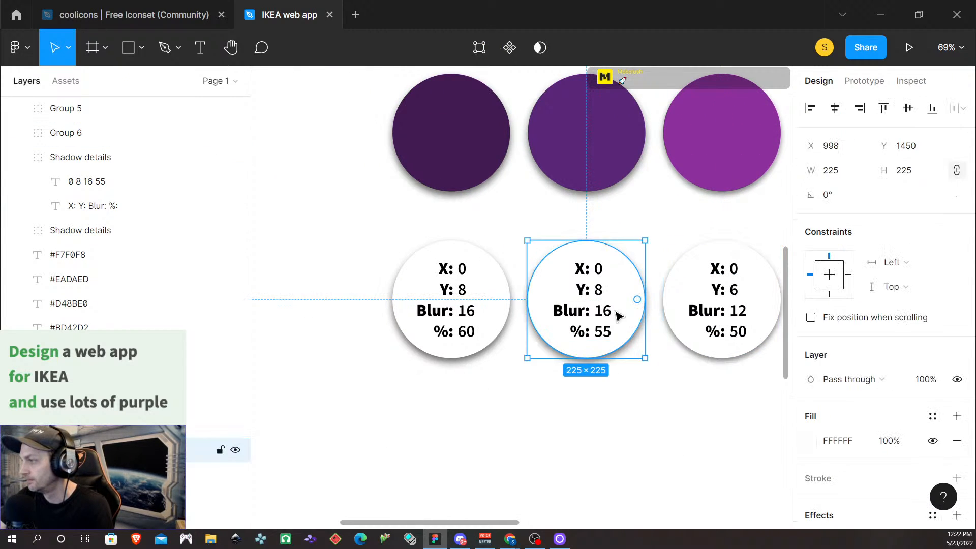
pyautogui.keyDown('shift'); pyautogui.click(573, 315); pyautogui.keyUp('shift')
pyautogui.hotkey('ctrl', 'g')
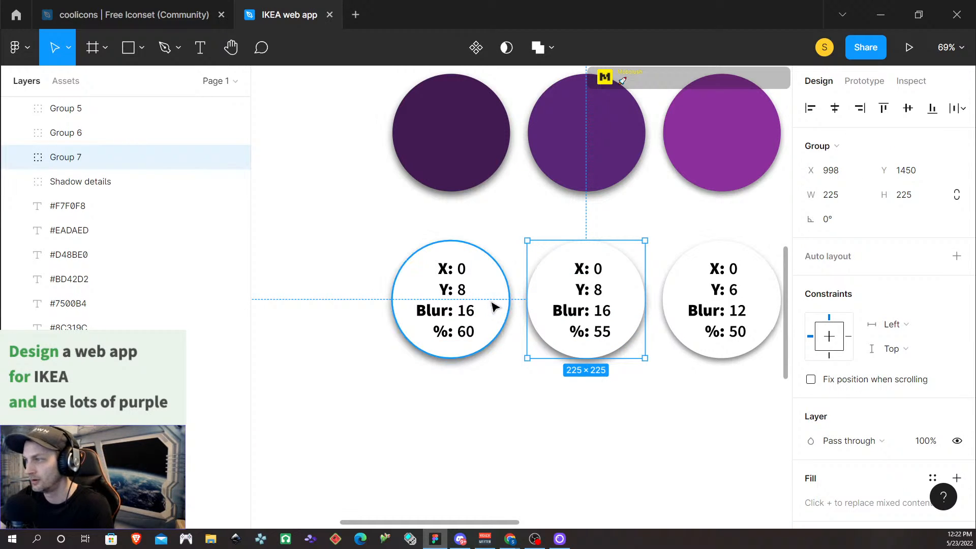
# Step: Group the first white circle with its Y 8, Blur 16, % 60 shadow details
pyautogui.click(497, 305)
pyautogui.click(466, 305)
pyautogui.click(485, 306)
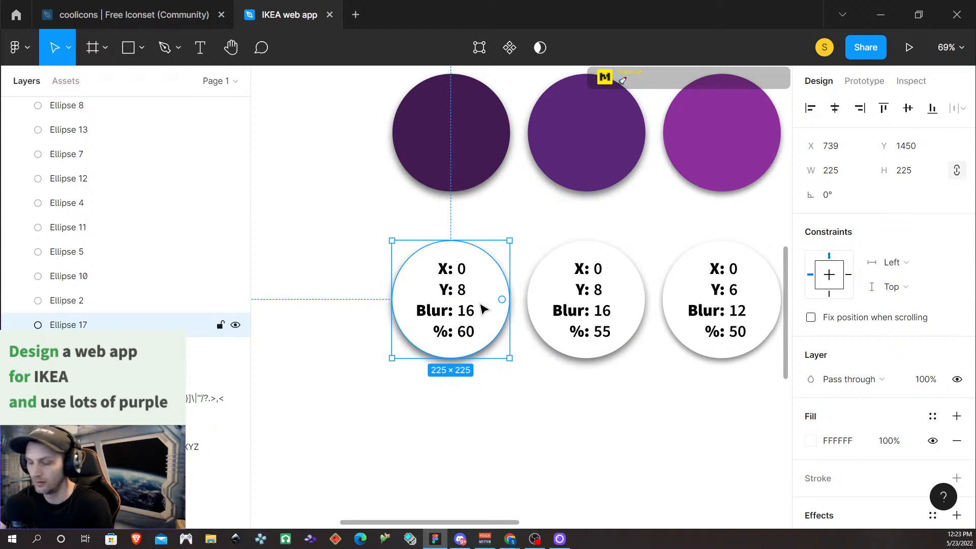
pyautogui.keyDown('shift'); pyautogui.click(461, 313); pyautogui.keyUp('shift')
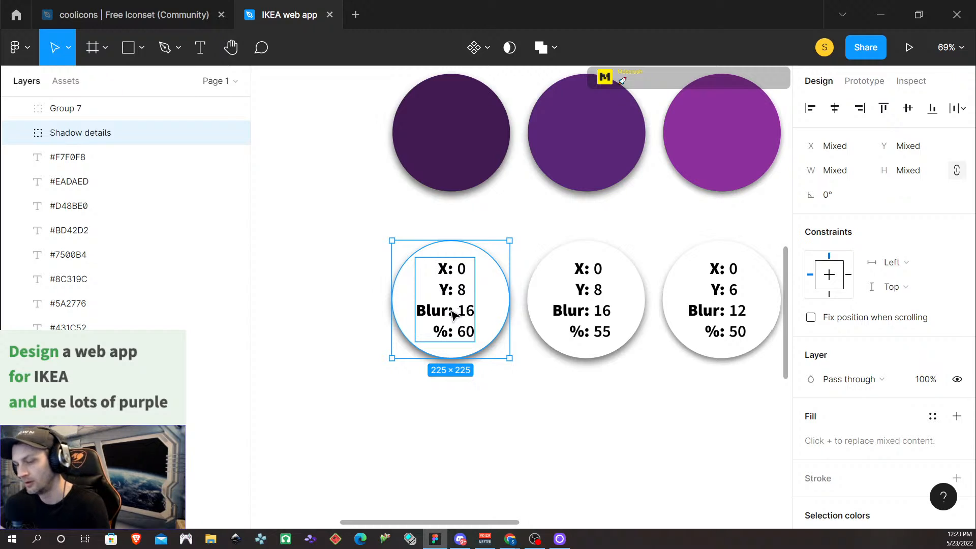
pyautogui.hotkey('ctrl', 'g')
# Step: Group all eight labelled white circles and rename the group "Shadows white circles"
pyautogui.click(343, 272)
pyautogui.moveTo(343, 272); pyautogui.dragTo(624, 345)
pyautogui.hotkey('ctrl', 'g')
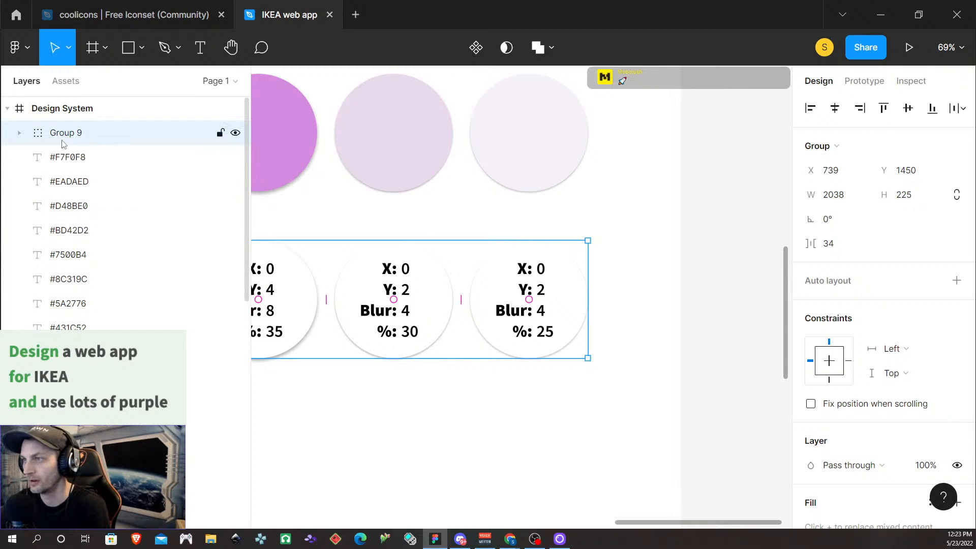
pyautogui.doubleClick(88, 134)
pyautogui.write('Shadows white circles')
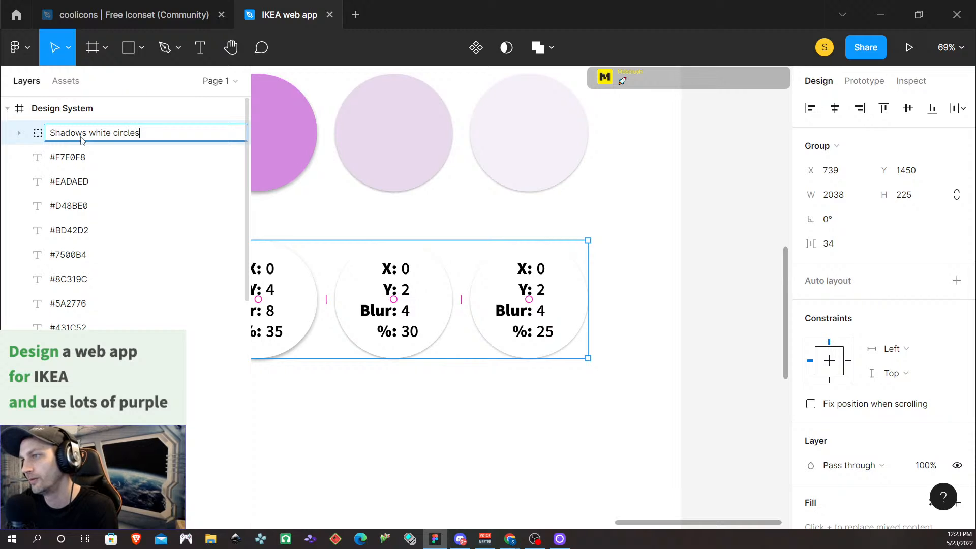
pyautogui.press('Return')
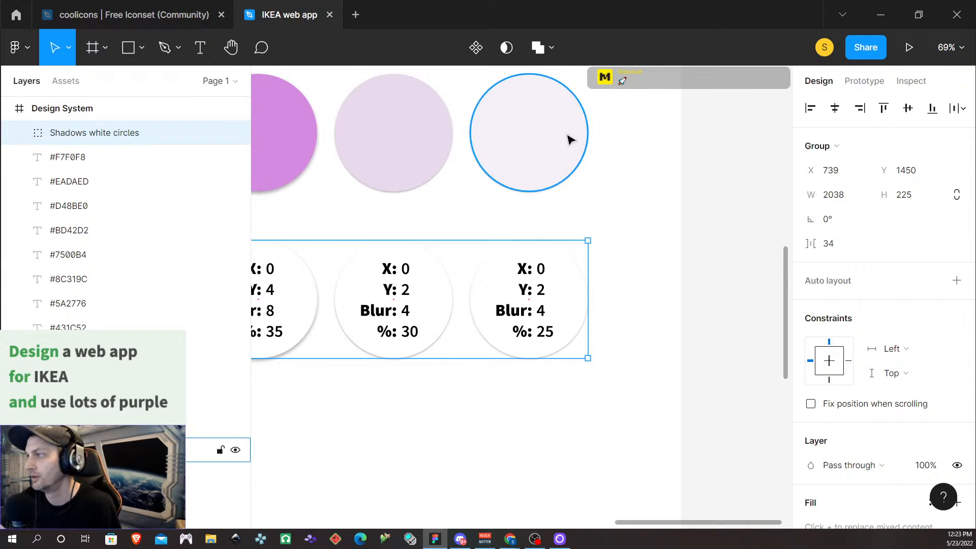
# Step: Group the eight purple shadow circles in the row directly above the labelled white circles
pyautogui.hscroll(2, 602, 211)
pyautogui.hscroll(-5, 595, 216)
pyautogui.scroll(-5, 496, 210)
pyautogui.scroll(-5, 497, 209)
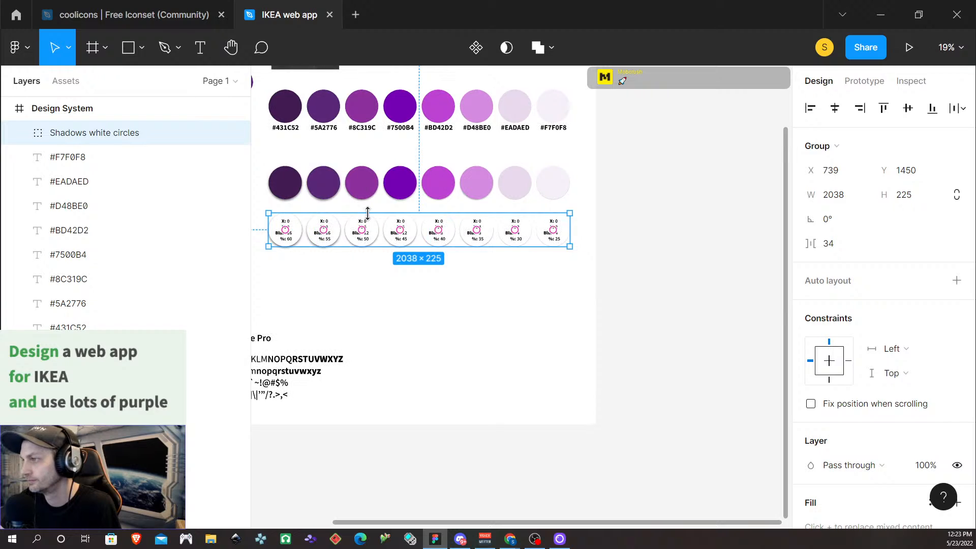
pyautogui.hscroll(-2, 374, 209)
pyautogui.hscroll(-3, 373, 209)
pyautogui.moveTo(337, 173); pyautogui.dragTo(665, 187)
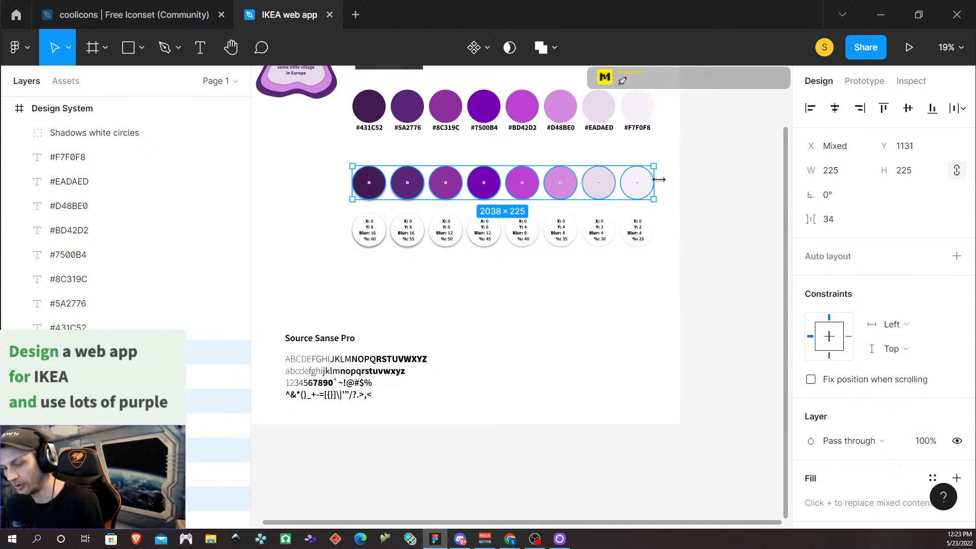
pyautogui.hotkey('ctrl', 'g')
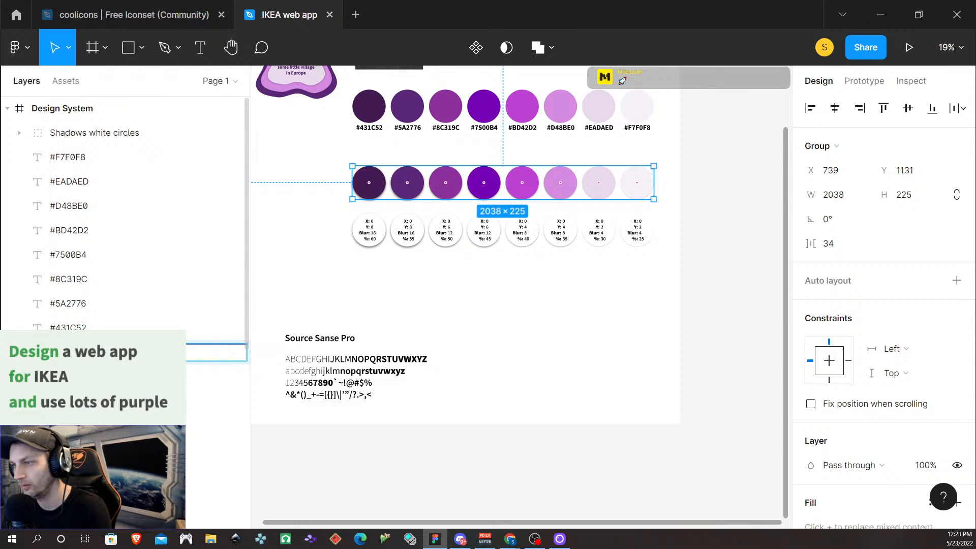
pyautogui.click(436, 312)
# Step: Nudge the purple shadow circle group up to Y 1129 so it sits 96 above the white circle row
pyautogui.click(443, 220)
pyautogui.click(450, 191)
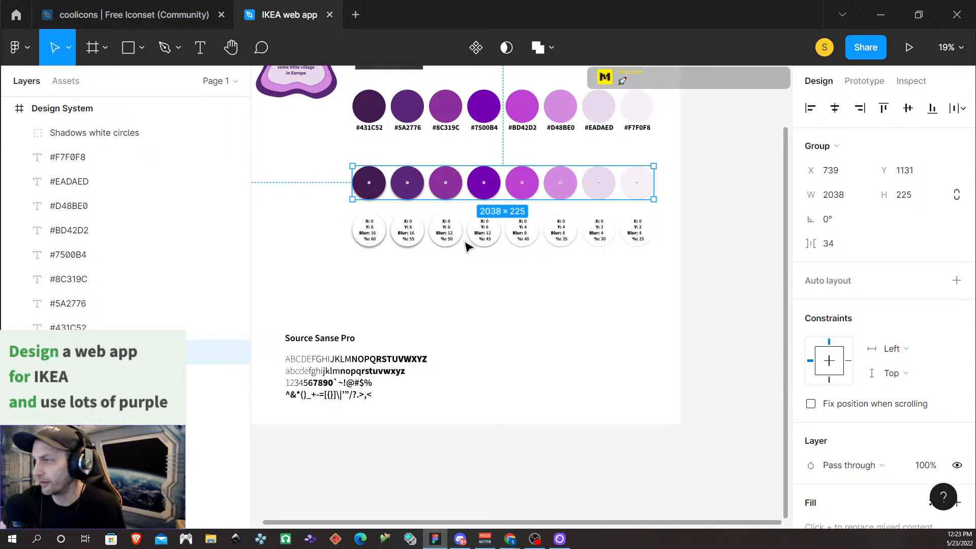
pyautogui.press('alt')
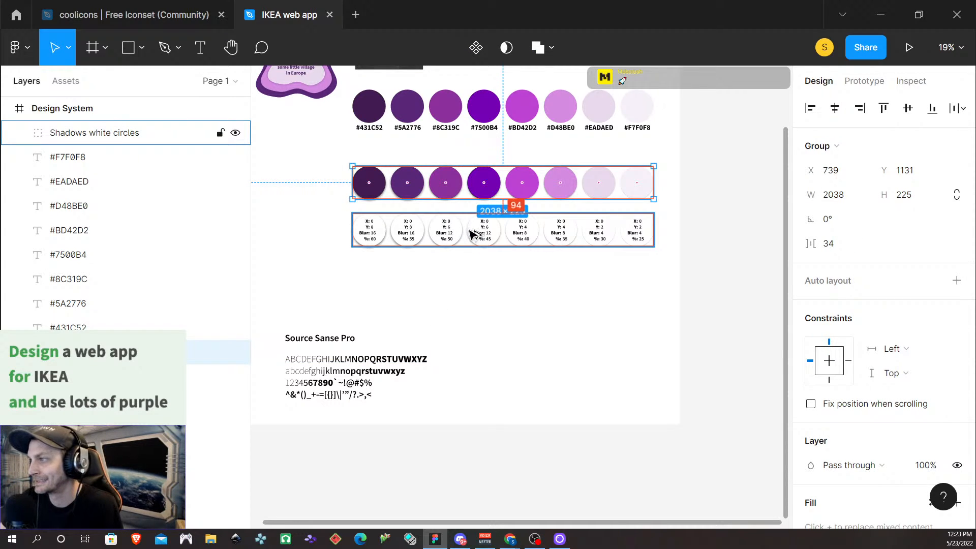
pyautogui.hotkey('alt', 'Up')
pyautogui.hotkey('alt', 'Up')
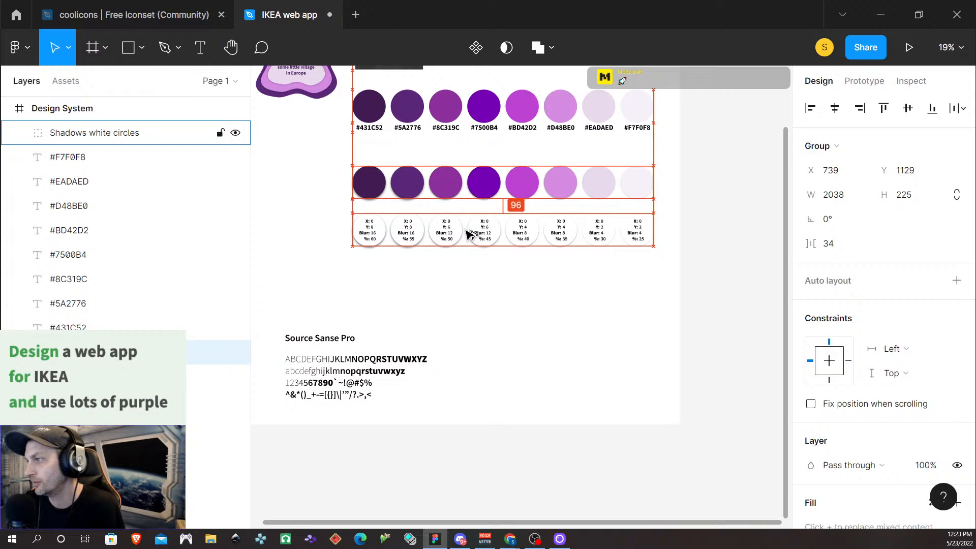
pyautogui.click(529, 294)
# Step: Group the purple and white shadow circle rows together and rename the group "Shadow Examples"
pyautogui.click(407, 182)
pyautogui.keyDown('shift'); pyautogui.click(407, 227); pyautogui.keyUp('shift')
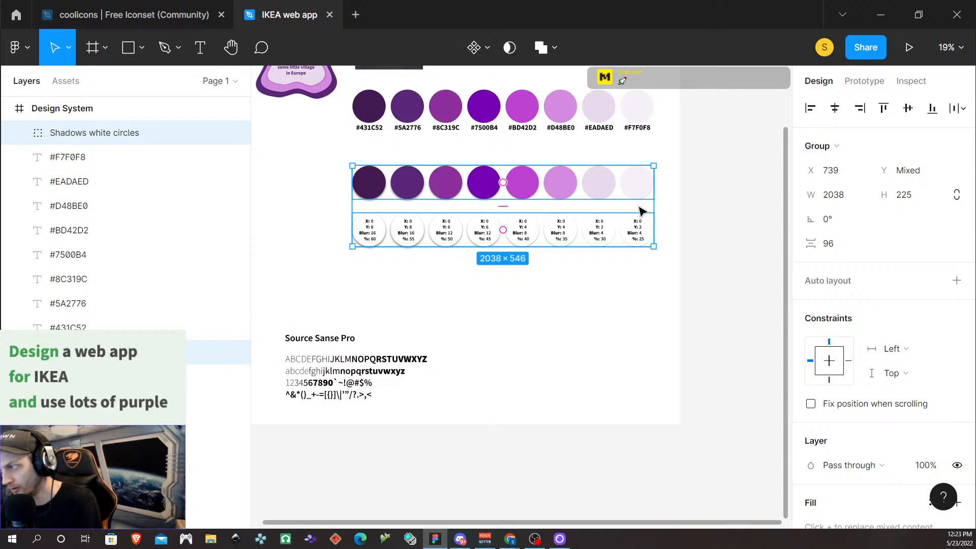
pyautogui.hotkey('ctrl', 'g')
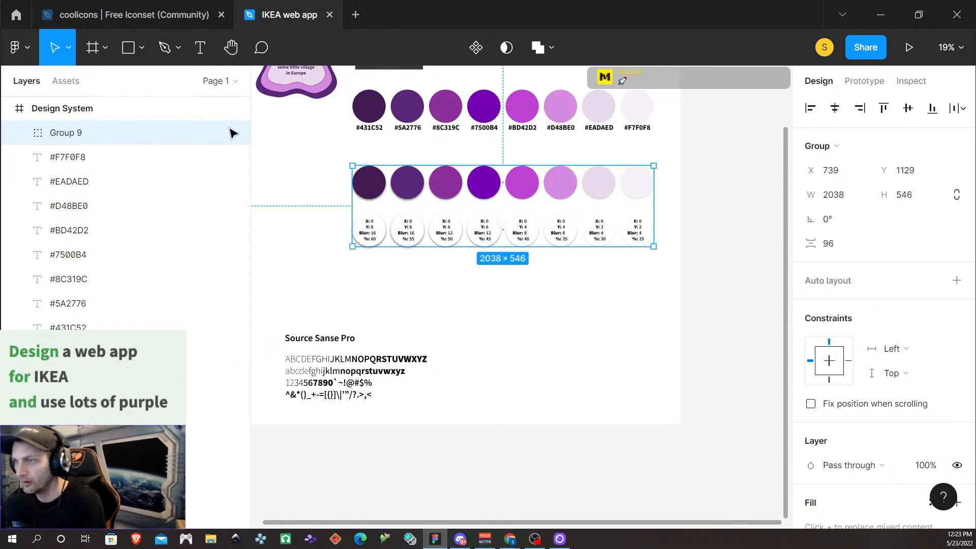
pyautogui.doubleClick(63, 133)
pyautogui.write('Shadow Examples')
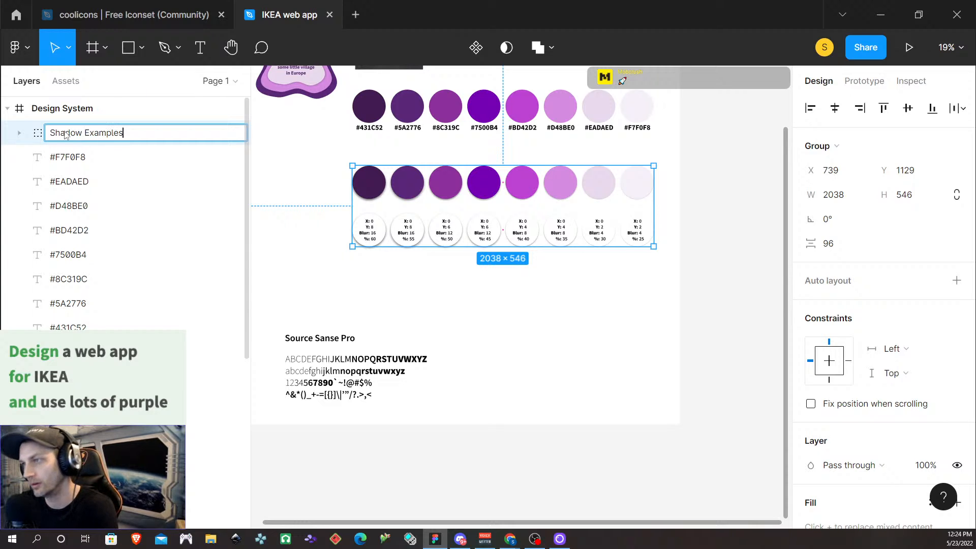
pyautogui.press('Return')
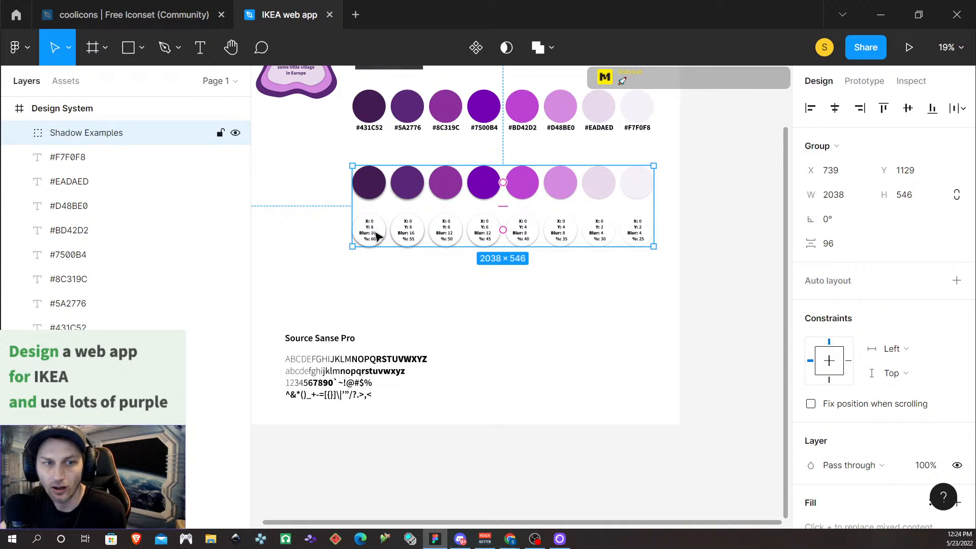
# Step: Examine the logo, the colour swatches and the shadow examples in the Design System frame
pyautogui.scroll(-5, 859, 422)
pyautogui.scroll(-1, 859, 426)
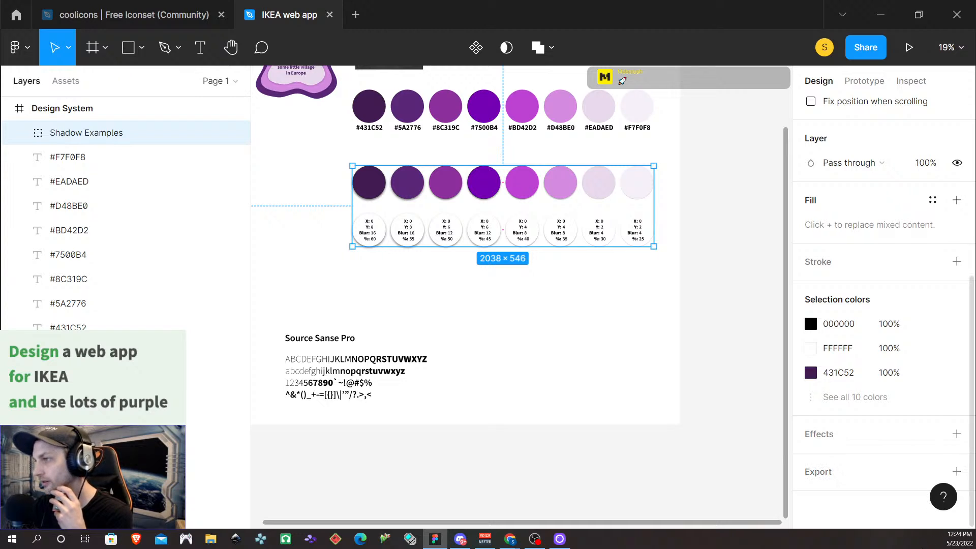
pyautogui.click(641, 379)
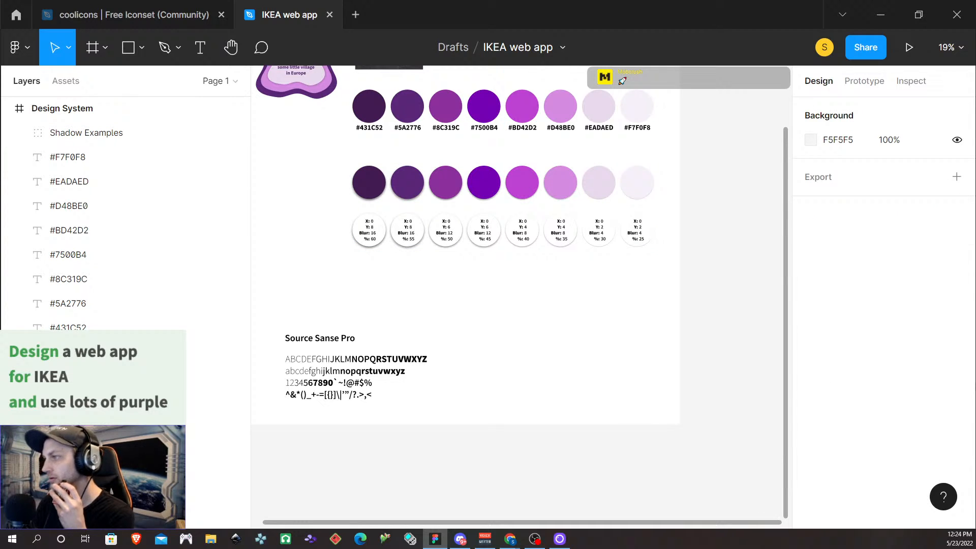
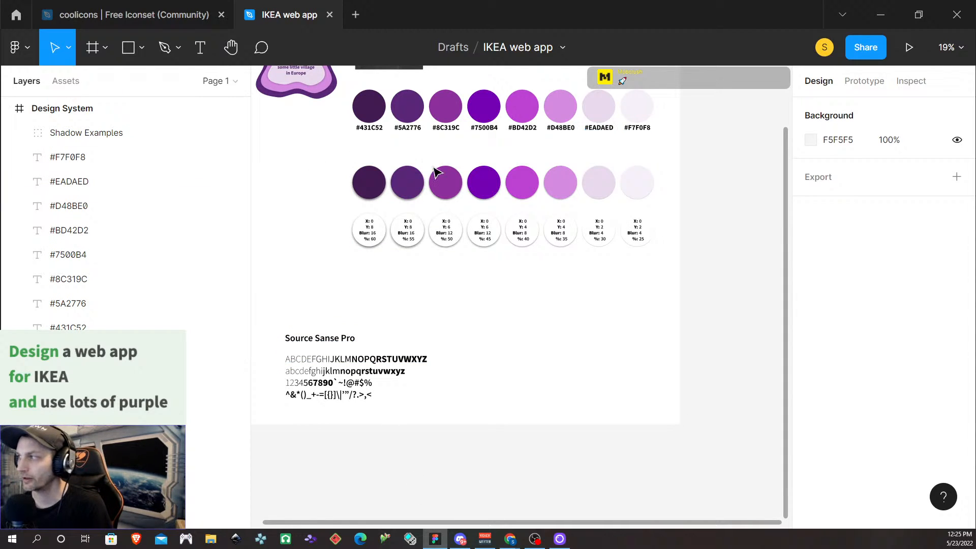
pyautogui.moveTo(544, 543)
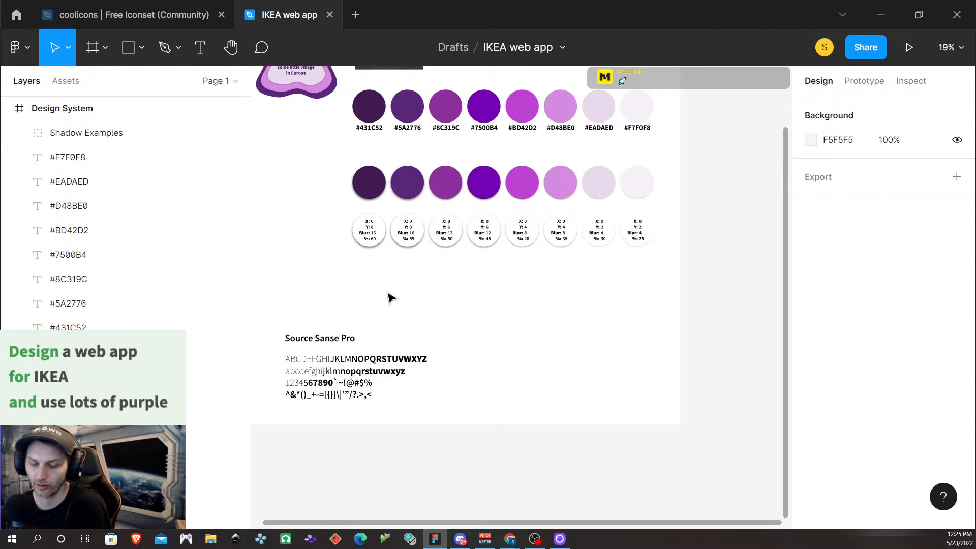
pyautogui.scroll(-2, 389, 300)
pyautogui.scroll(-1, 389, 303)
pyautogui.scroll(-3, 384, 305)
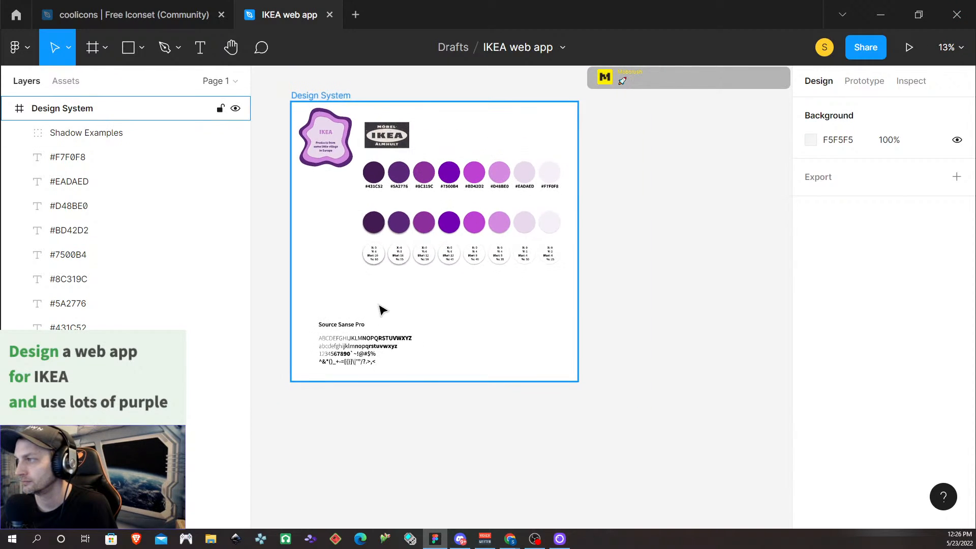
pyautogui.click(387, 133)
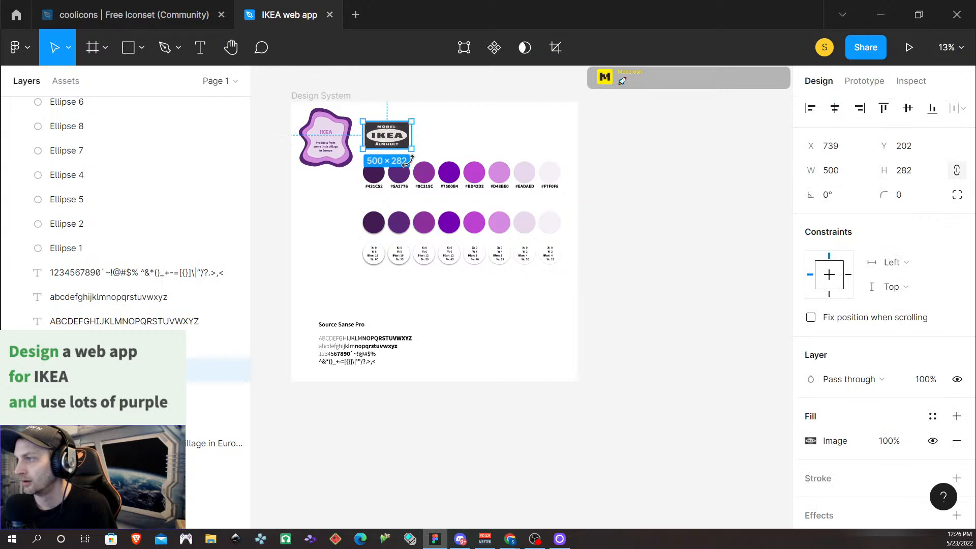
pyautogui.click(368, 176)
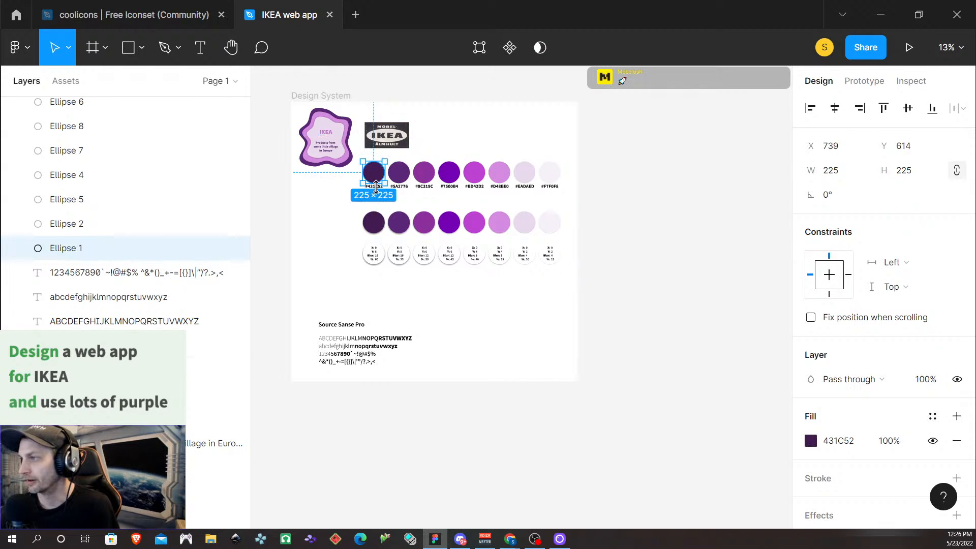
pyautogui.scroll(4, 401, 198)
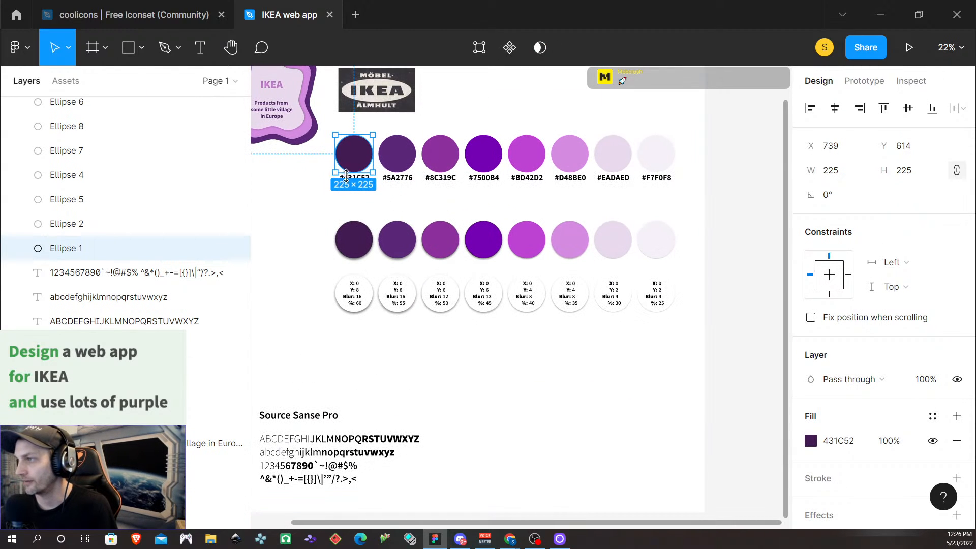
pyautogui.click(381, 211)
pyautogui.click(358, 168)
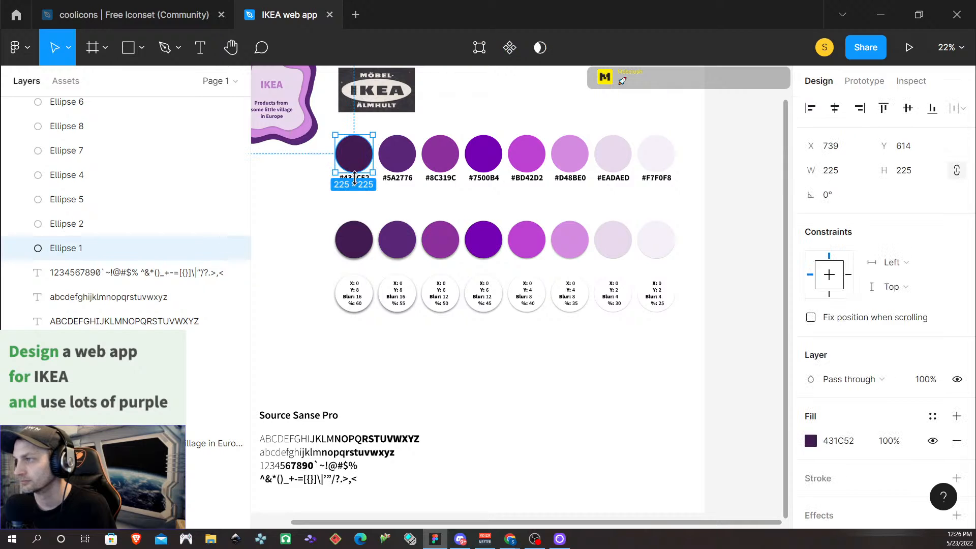
pyautogui.click(324, 205)
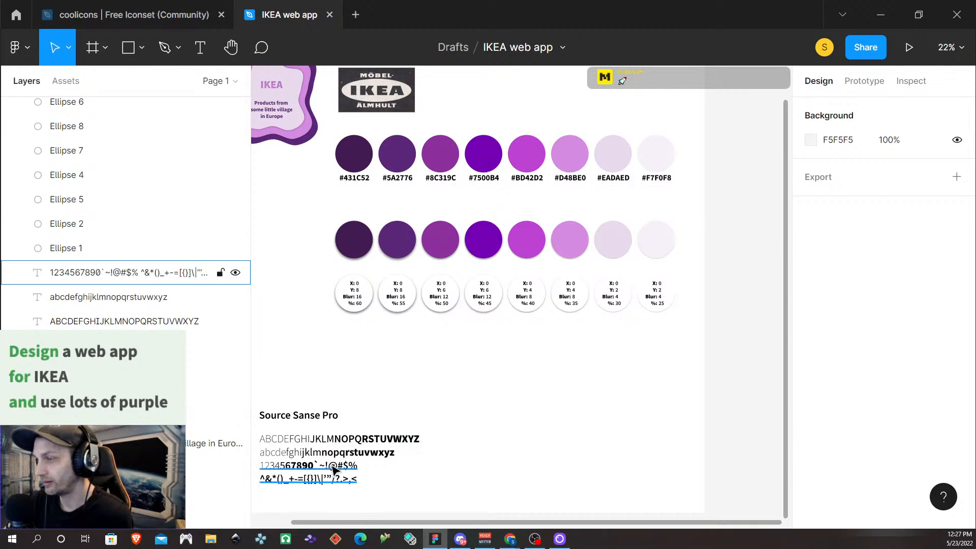
# Step: Move the Source Sanse Pro heading and its character samples up beneath the shadow examples, aligned with the first swatch column
pyautogui.scroll(1, 320, 480)
pyautogui.hscroll(-5, 323, 470)
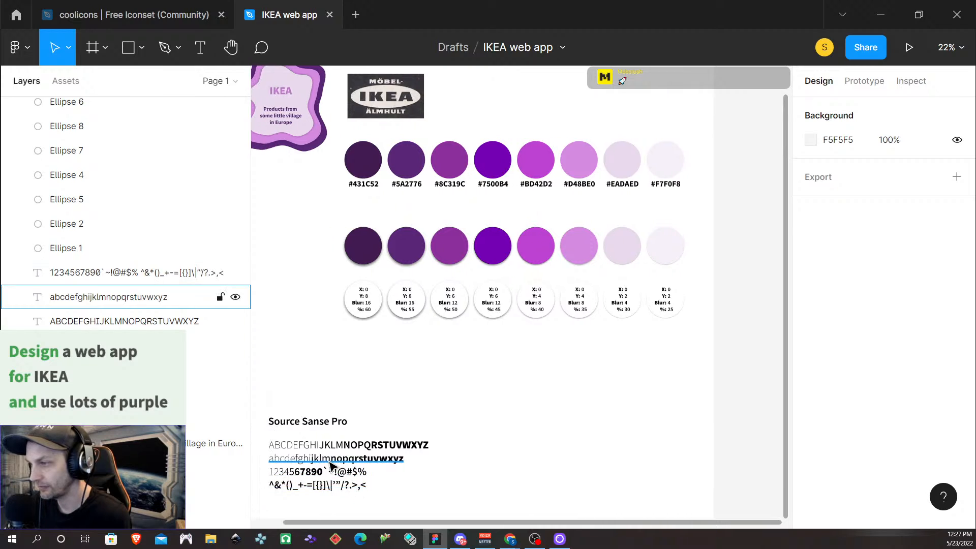
pyautogui.hscroll(-2, 333, 468)
pyautogui.scroll(3, 425, 464)
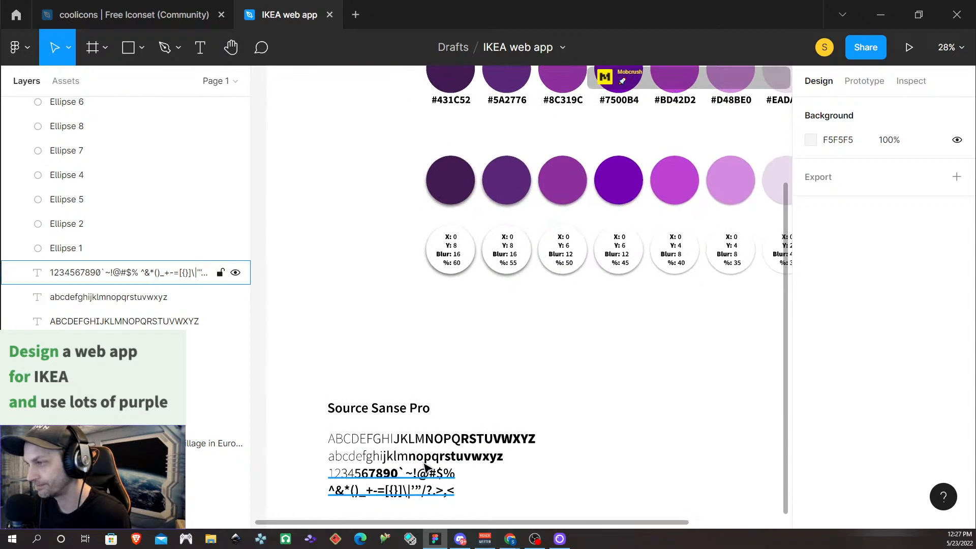
pyautogui.click(383, 404)
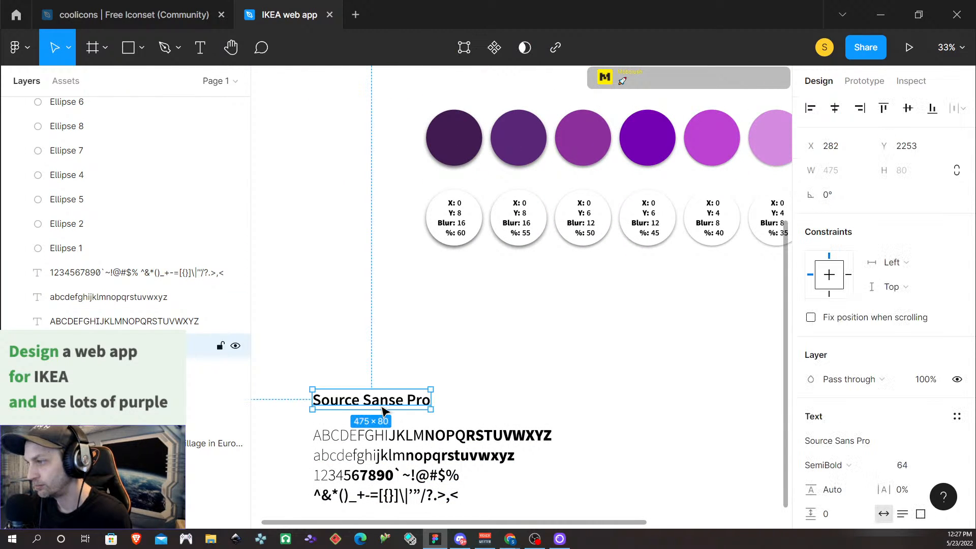
pyautogui.keyDown('shift'); pyautogui.click(379, 438); pyautogui.keyUp('shift')
pyautogui.keyDown('shift'); pyautogui.click(382, 456); pyautogui.keyUp('shift')
pyautogui.keyDown('shift'); pyautogui.click(386, 476); pyautogui.keyUp('shift')
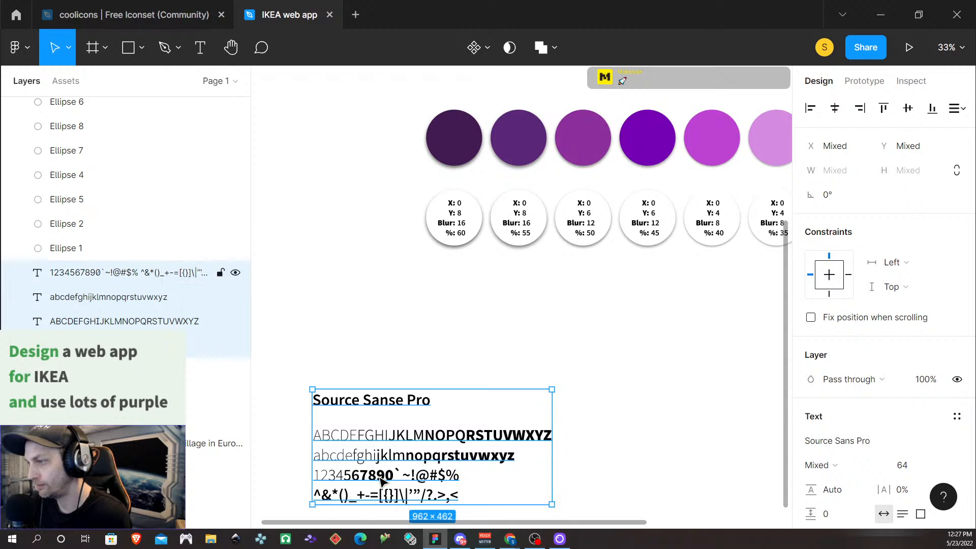
pyautogui.moveTo(385, 405); pyautogui.dragTo(497, 321)
pyautogui.click(375, 367)
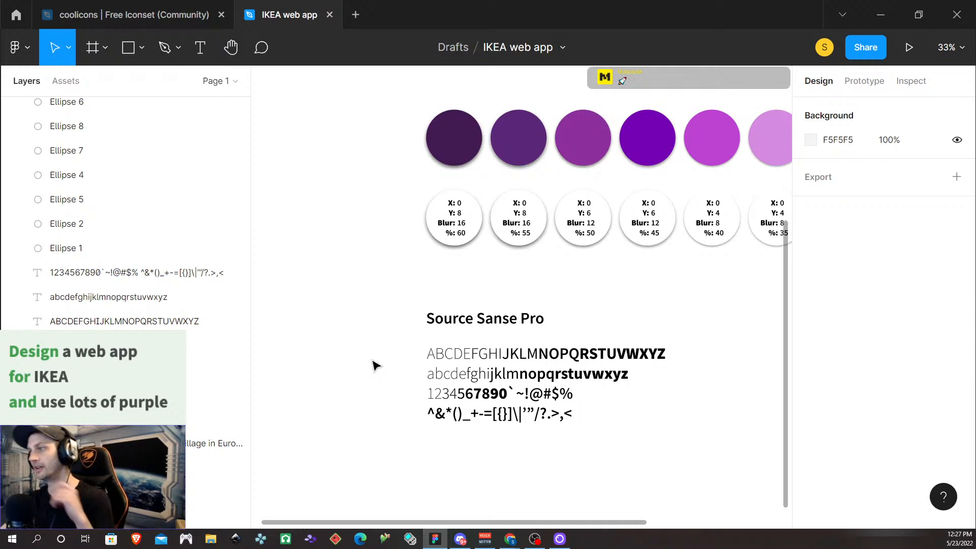
pyautogui.press('Up')
pyautogui.press('Left')
pyautogui.press('Left')
# Step: Add a new 1920 × 1080 frame from the Slide 16:9 preset in the empty canvas beside the Design System frame
pyautogui.hscroll(5, 398, 362)
pyautogui.scroll(-3, 407, 346)
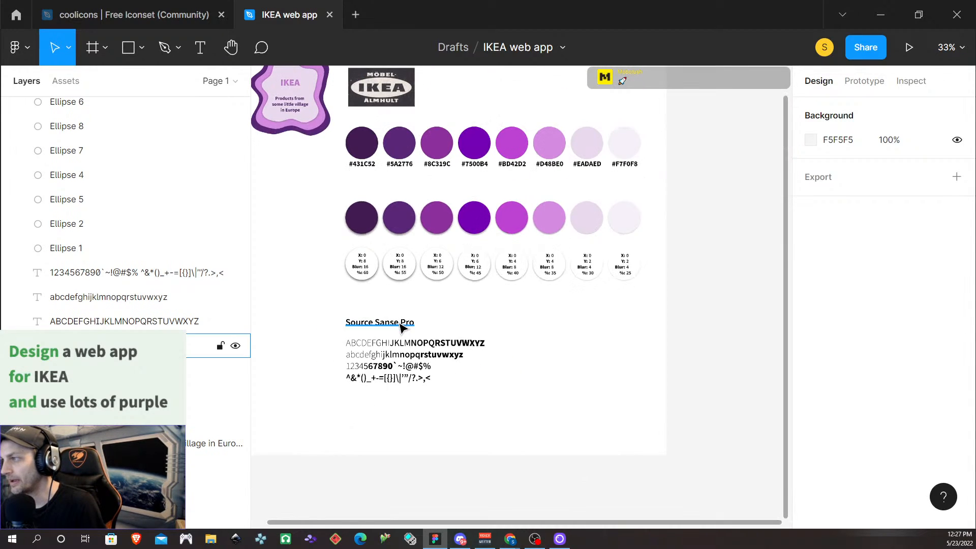
pyautogui.hscroll(-2, 320, 224)
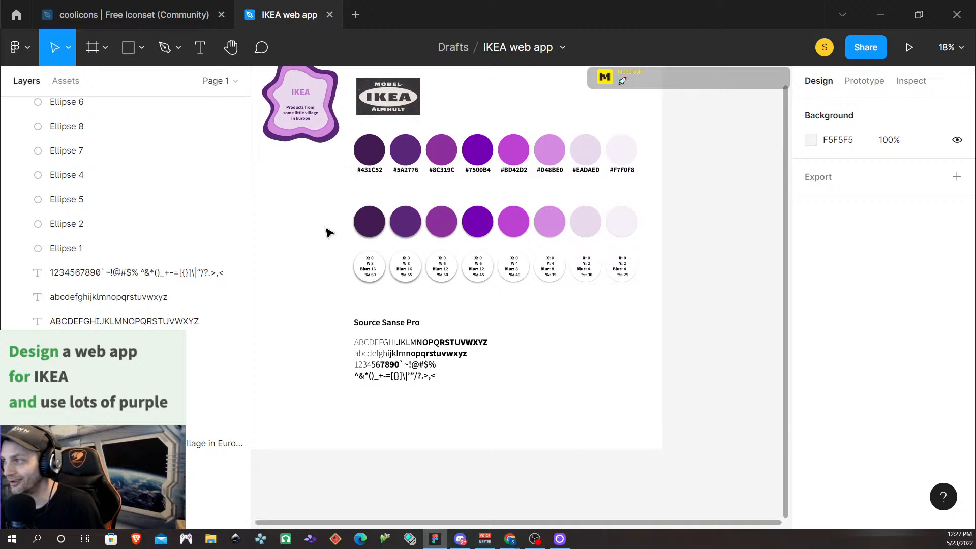
pyautogui.hscroll(-1, 333, 236)
pyautogui.scroll(3, 367, 238)
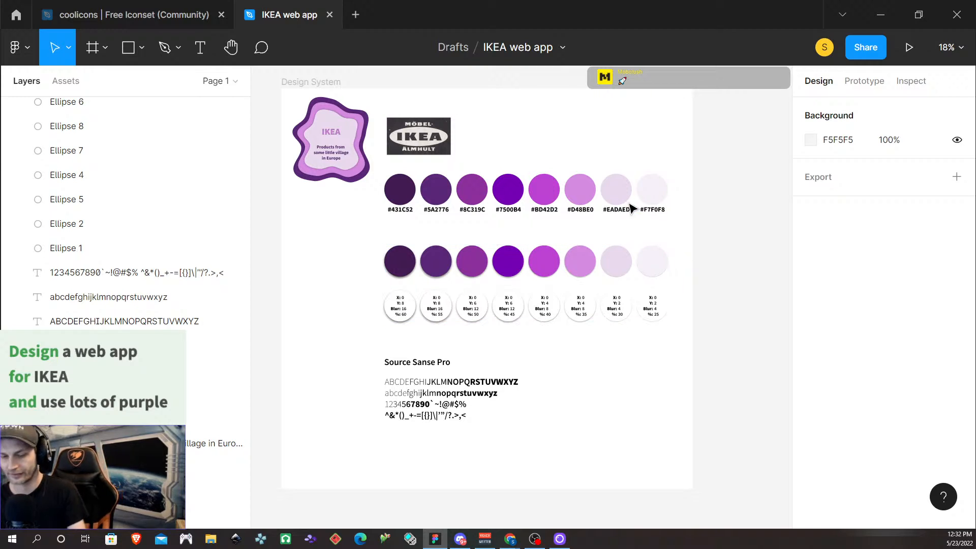
pyautogui.scroll(-3, 676, 192)
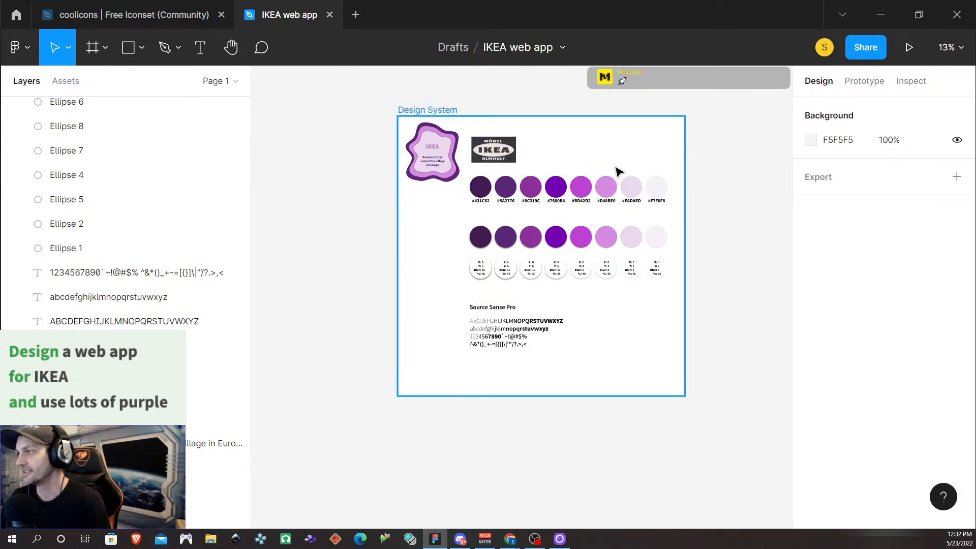
pyautogui.hscroll(7, 669, 190)
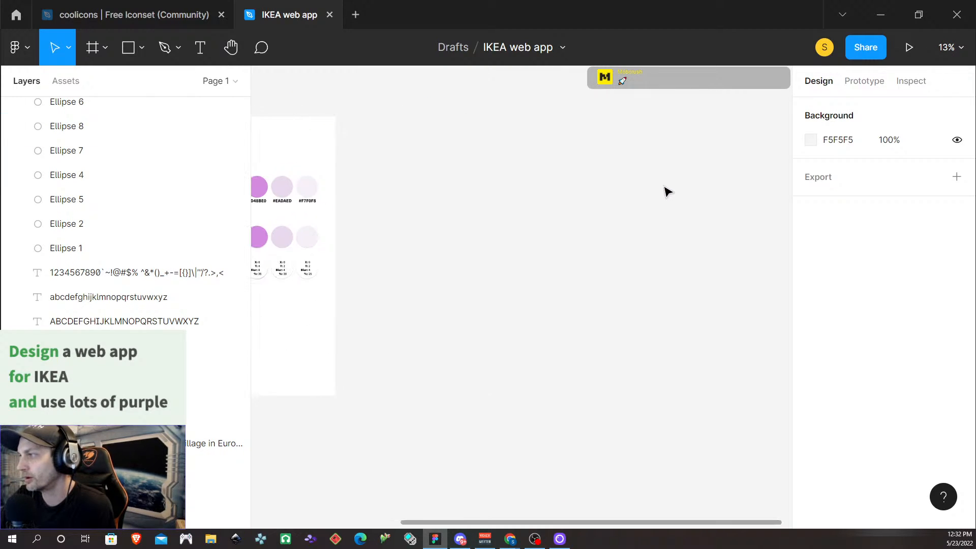
pyautogui.hscroll(2, 665, 192)
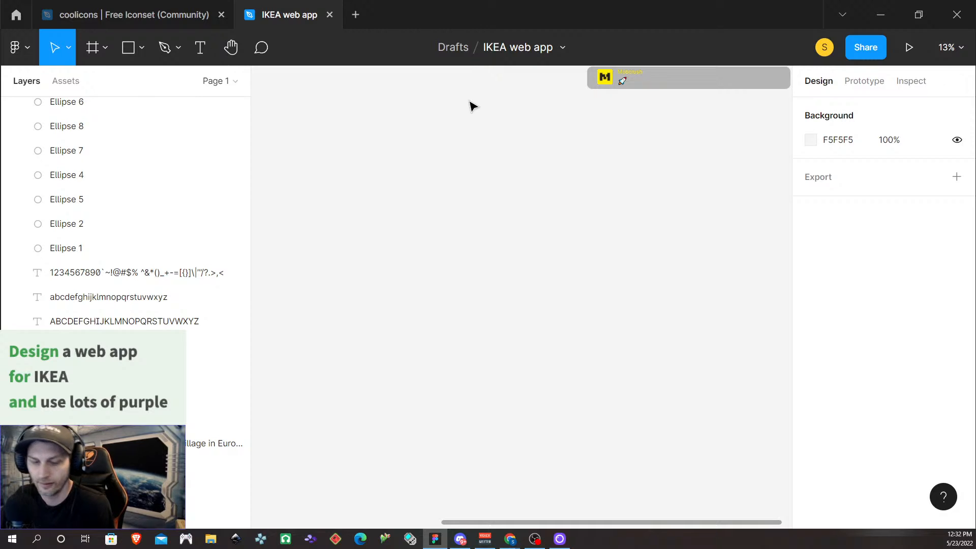
pyautogui.press('f')
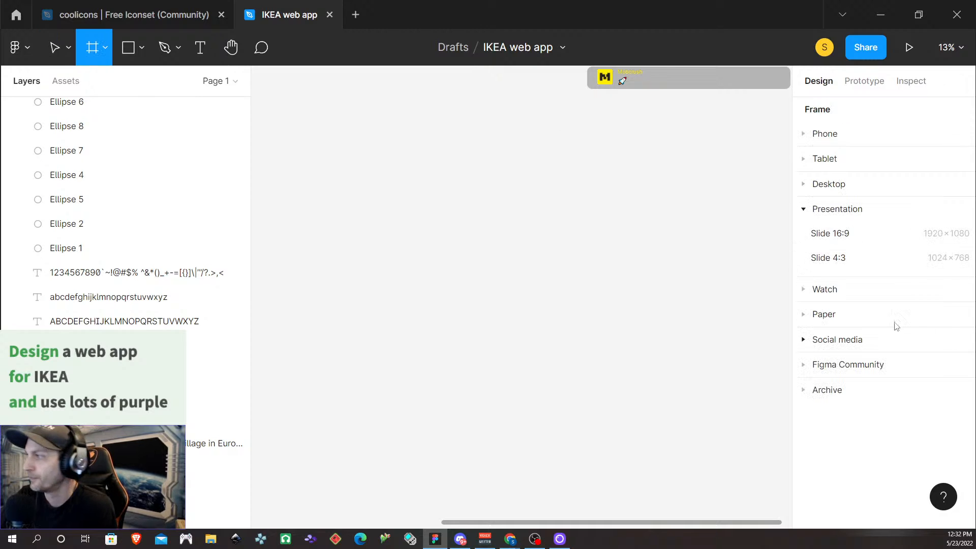
pyautogui.click(866, 236)
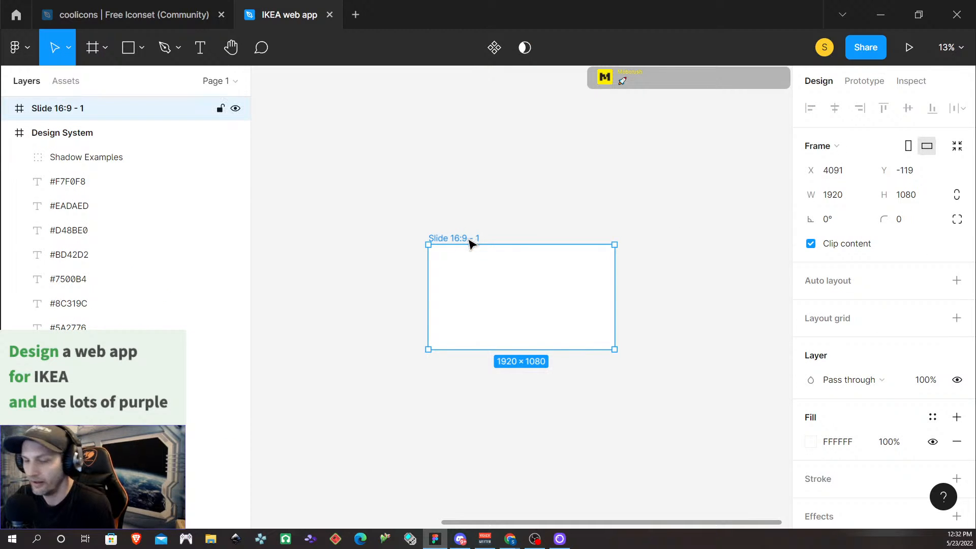
# Step: Move the new slide frame next to the Design System frame with their upper edges aligned
pyautogui.scroll(-3, 464, 245)
pyautogui.moveTo(485, 242); pyautogui.dragTo(420, 184)
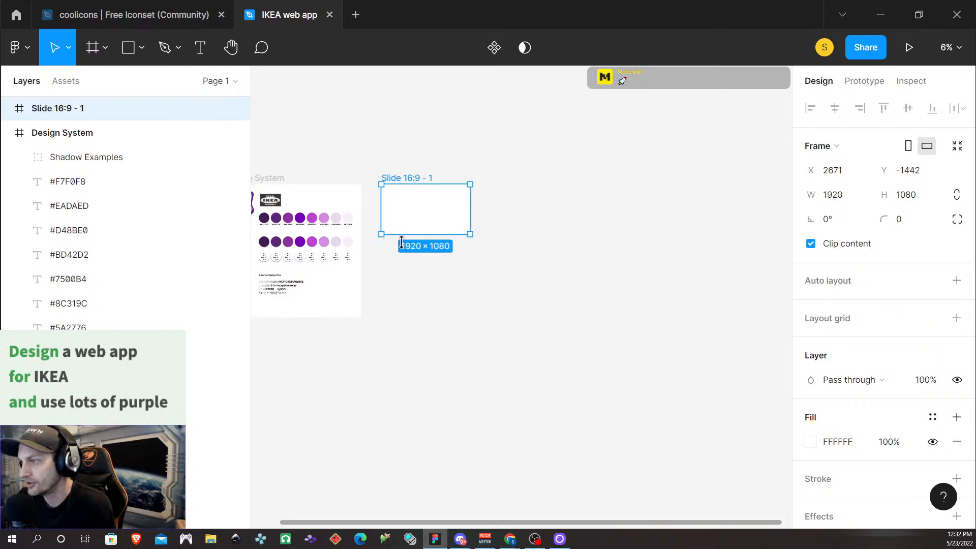
pyautogui.scroll(3, 436, 236)
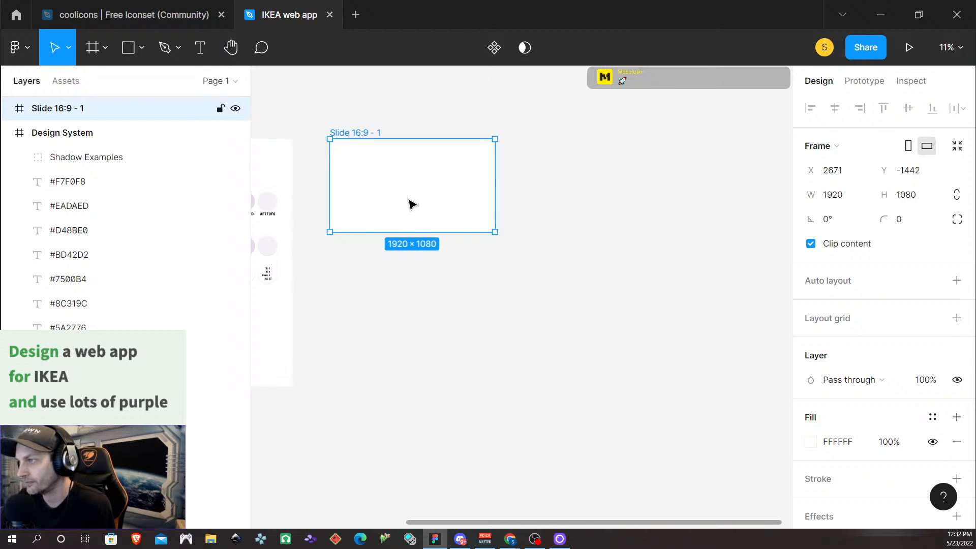
# Step: Rename the new slide frame as "Wireframe 1"
pyautogui.hscroll(-5, 412, 206)
pyautogui.hscroll(5, 437, 199)
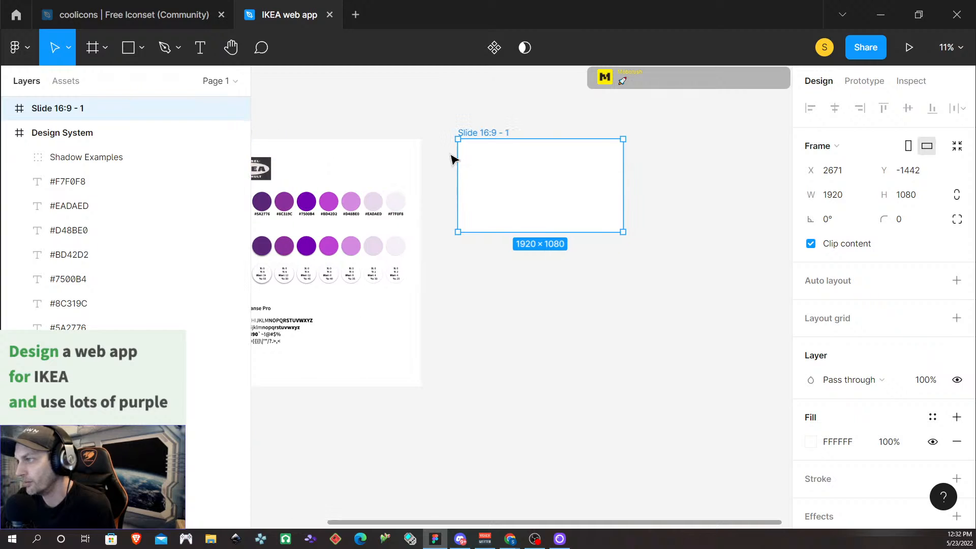
pyautogui.doubleClick(487, 134)
pyautogui.doubleClick(486, 135)
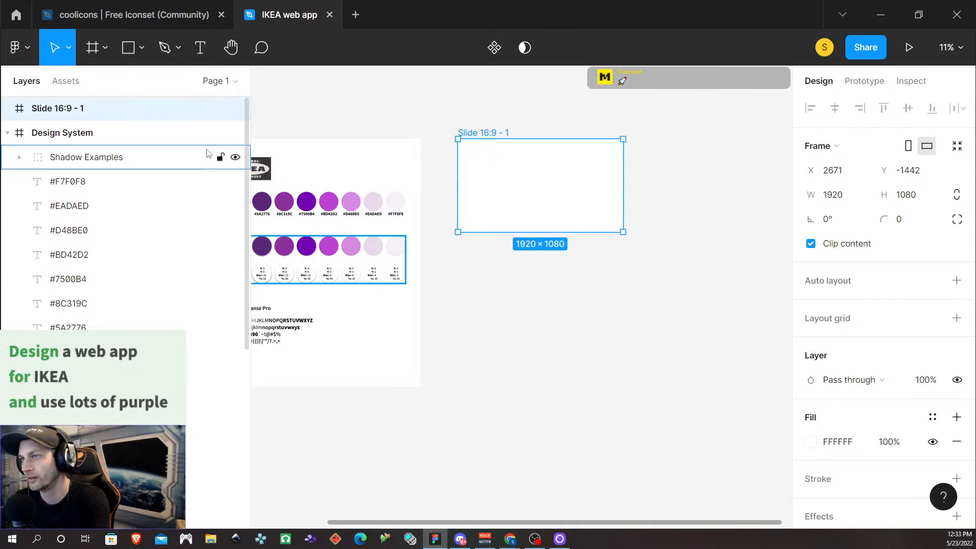
pyautogui.doubleClick(481, 133)
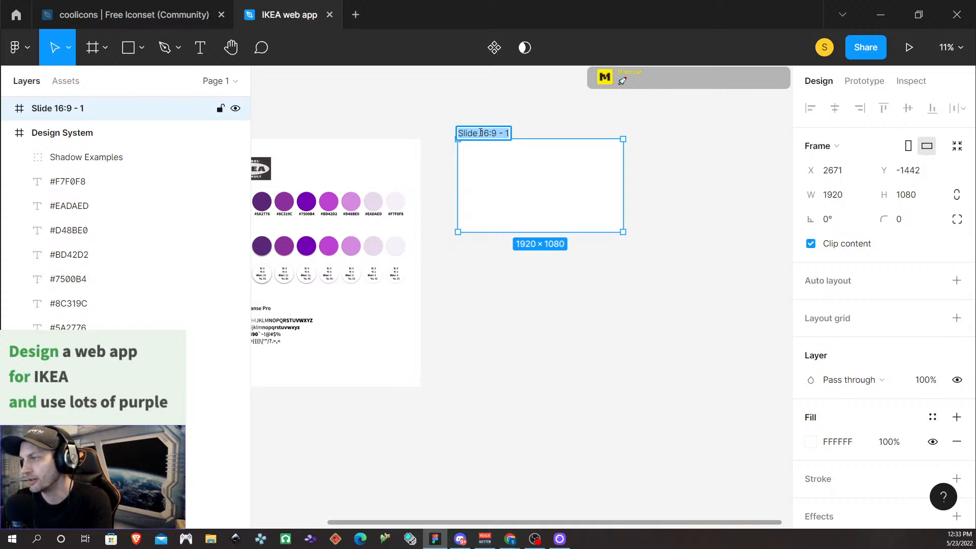
pyautogui.write('Wireframe')
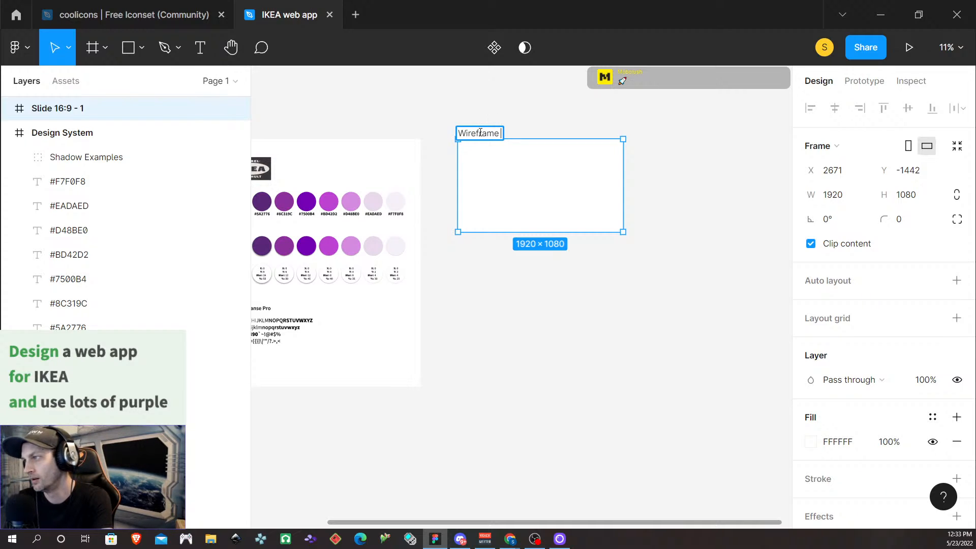
pyautogui.write(' 1')
pyautogui.press('Return')
pyautogui.click(516, 304)
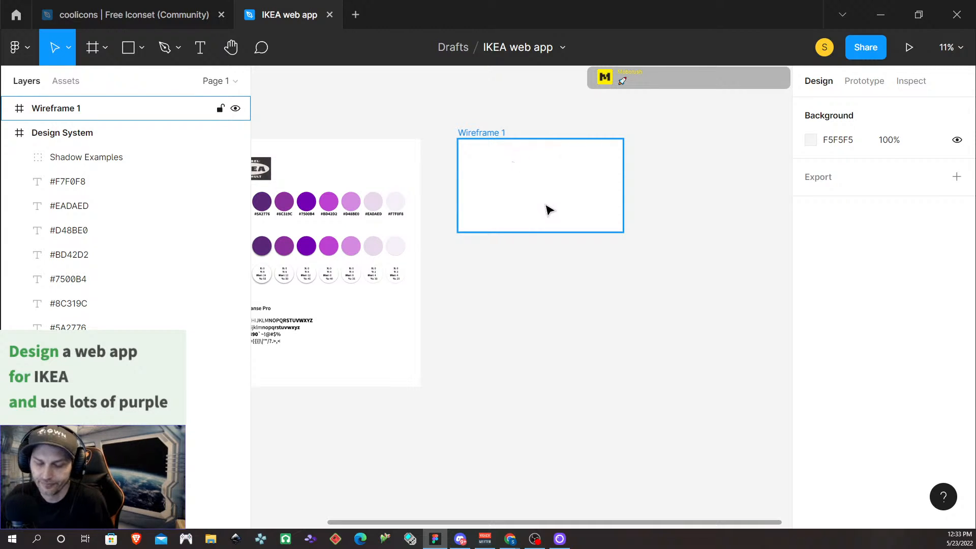
# Step: Add the text "Feel like taking a chance today?" inside the Wireframe 1 frame
pyautogui.scroll(3, 546, 207)
pyautogui.scroll(2, 564, 198)
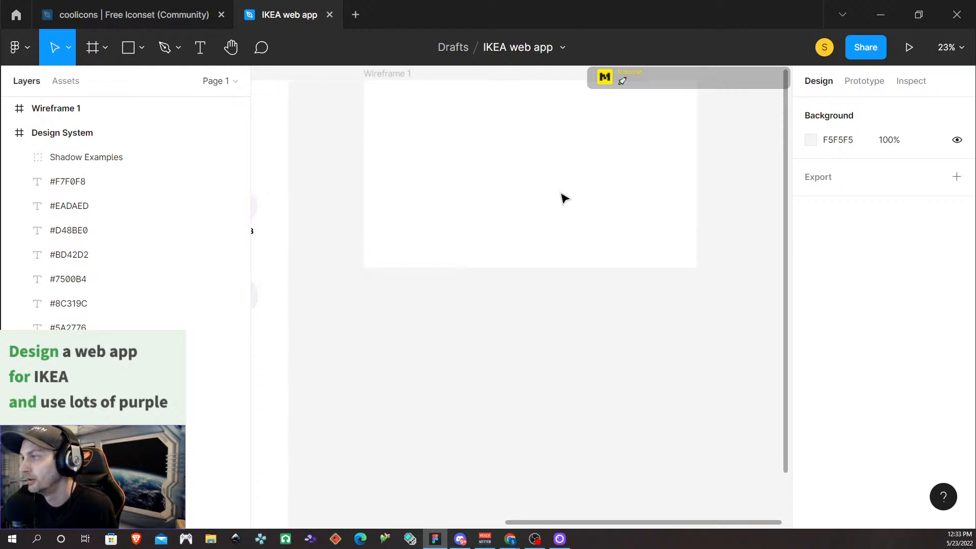
pyautogui.hscroll(-1, 485, 221)
pyautogui.hscroll(-8, 484, 224)
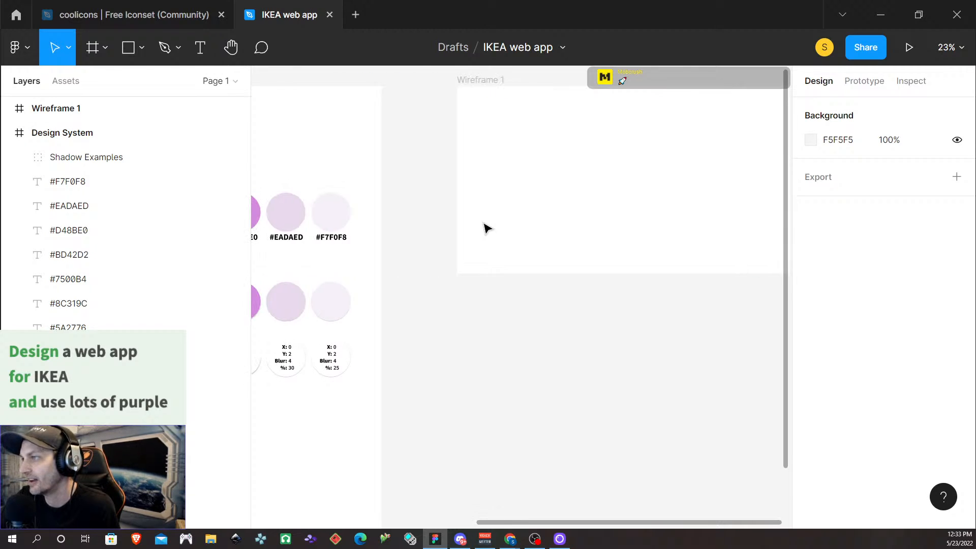
pyautogui.hscroll(-8, 485, 228)
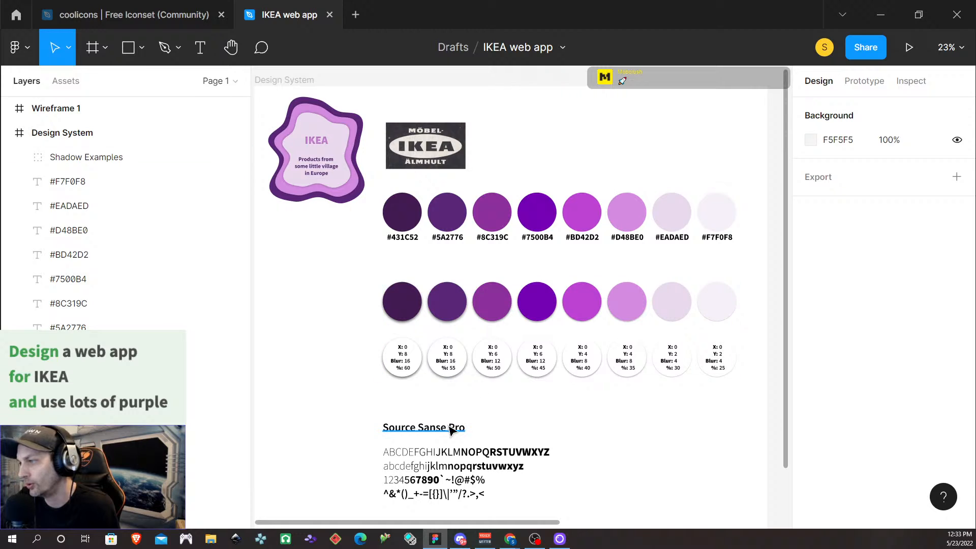
pyautogui.hscroll(15, 439, 367)
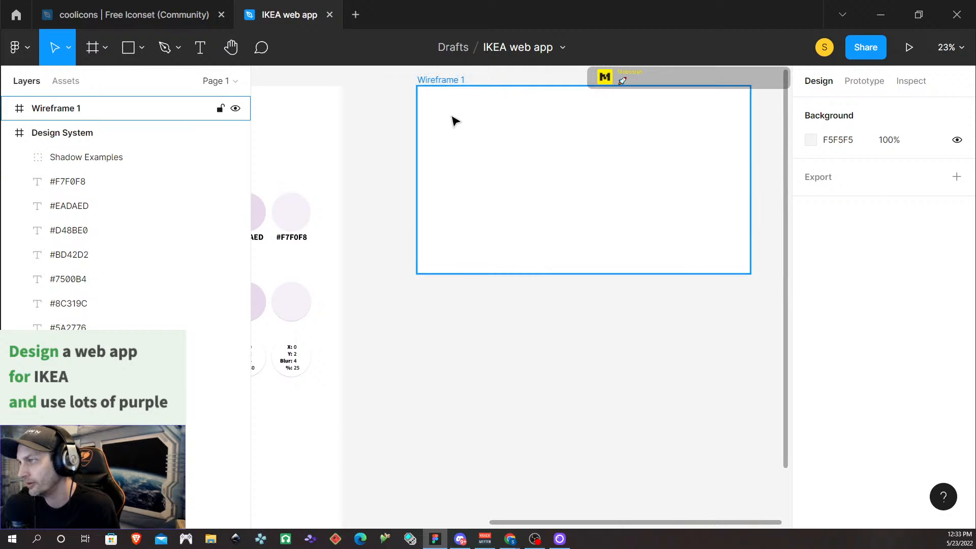
pyautogui.click(200, 48)
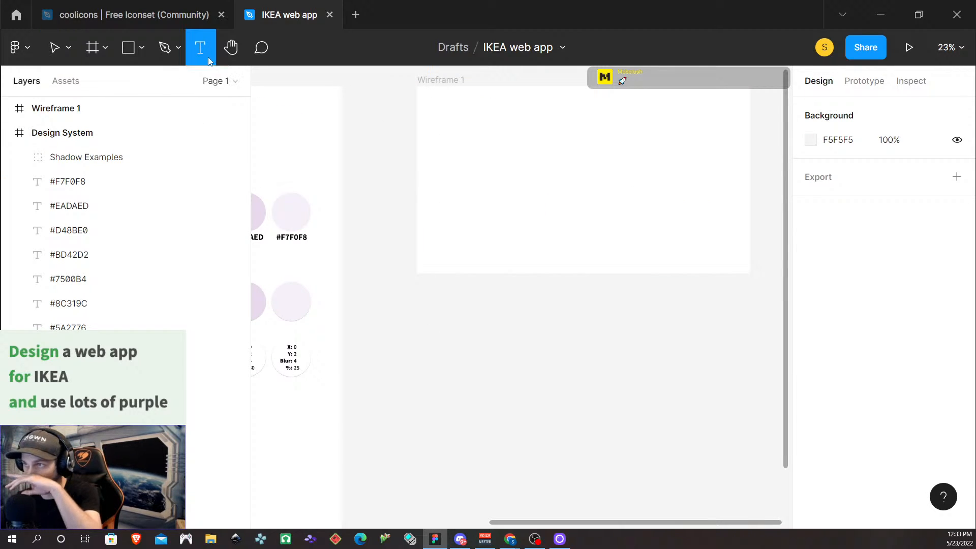
pyautogui.click(532, 157)
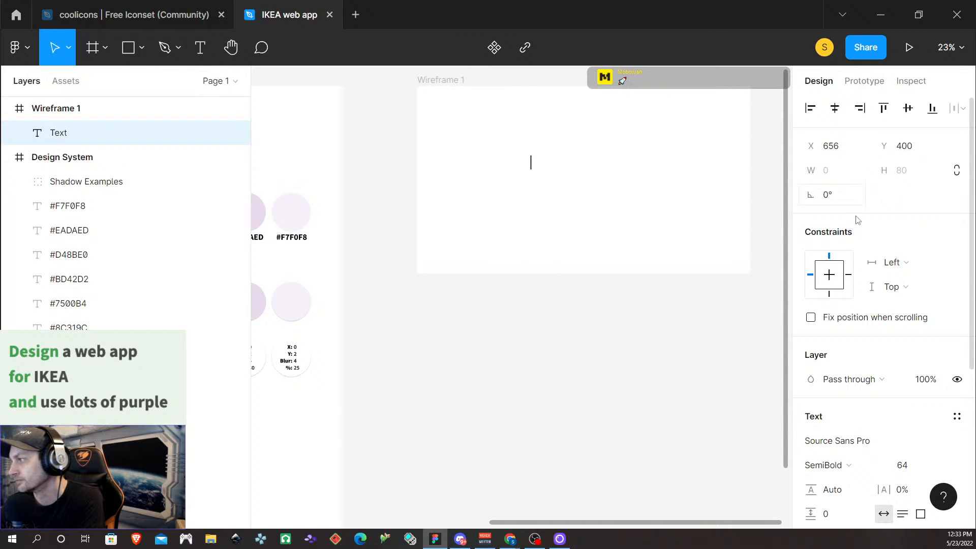
pyautogui.write('Feel like taking')
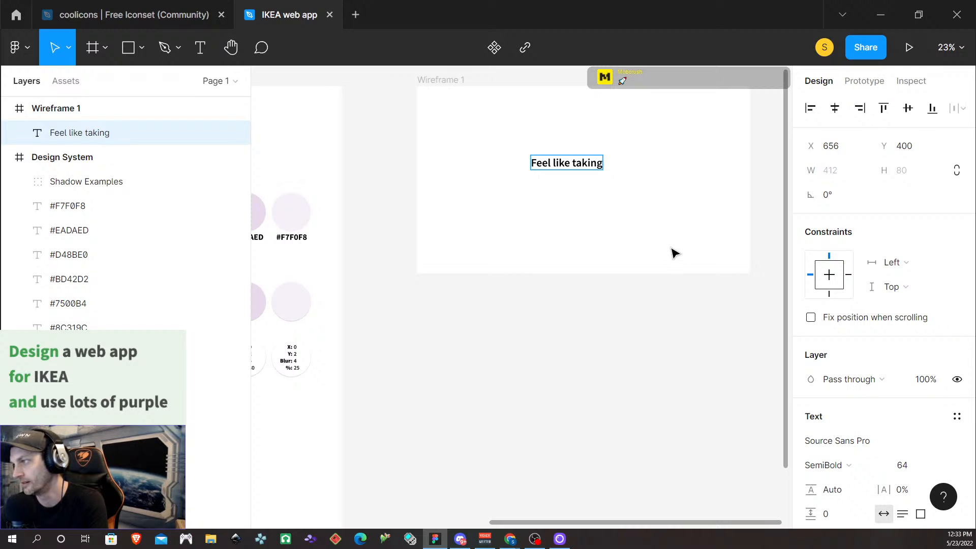
pyautogui.write(' a')
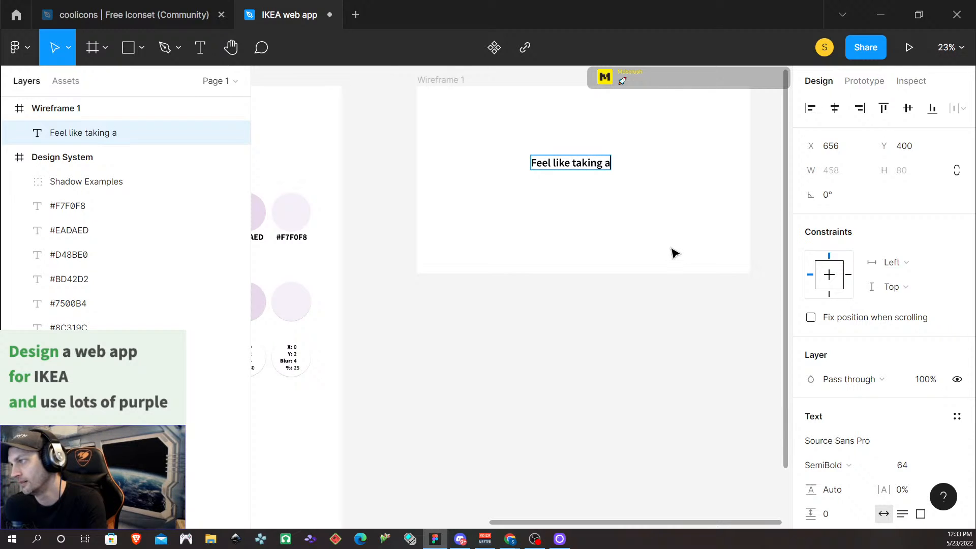
pyautogui.write(' chance today?')
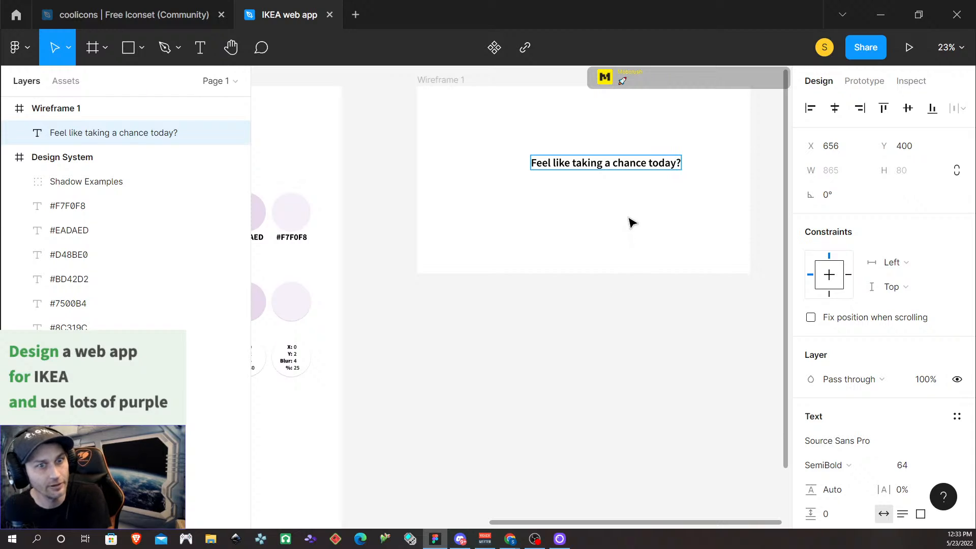
# Step: Set the wireframe heading's fill to 431C52, reusing the colour code under the first Design System swatch
pyautogui.doubleClick(612, 163)
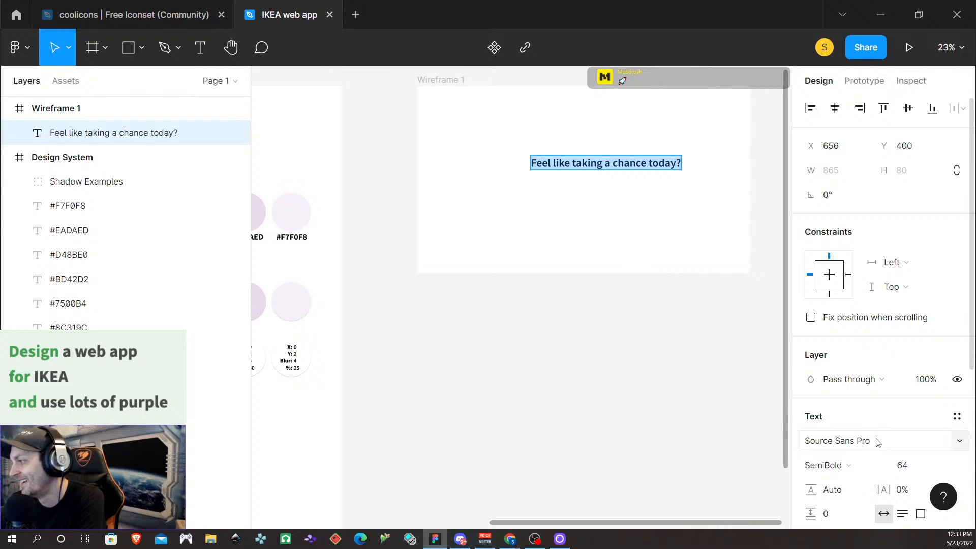
pyautogui.scroll(-3, 878, 440)
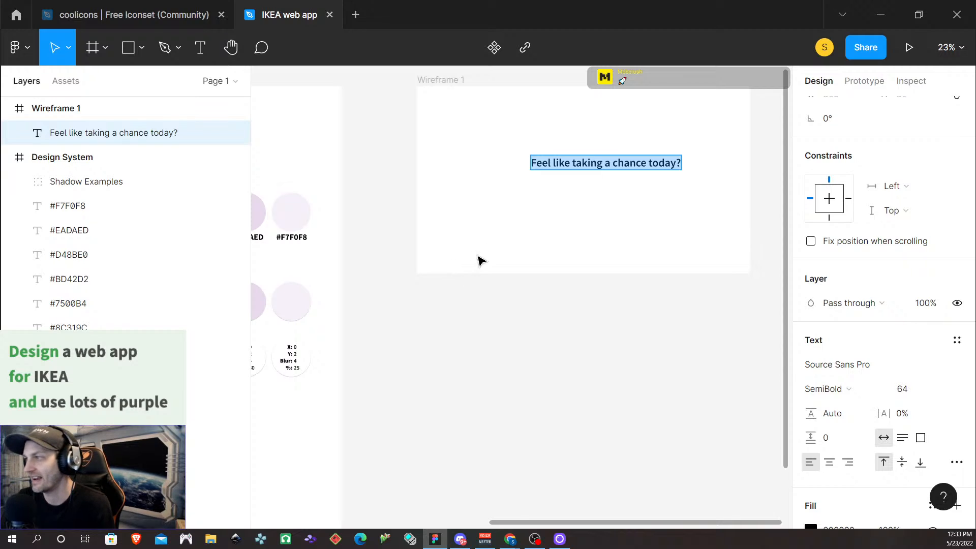
pyautogui.scroll(1, 480, 260)
pyautogui.hscroll(-7, 462, 257)
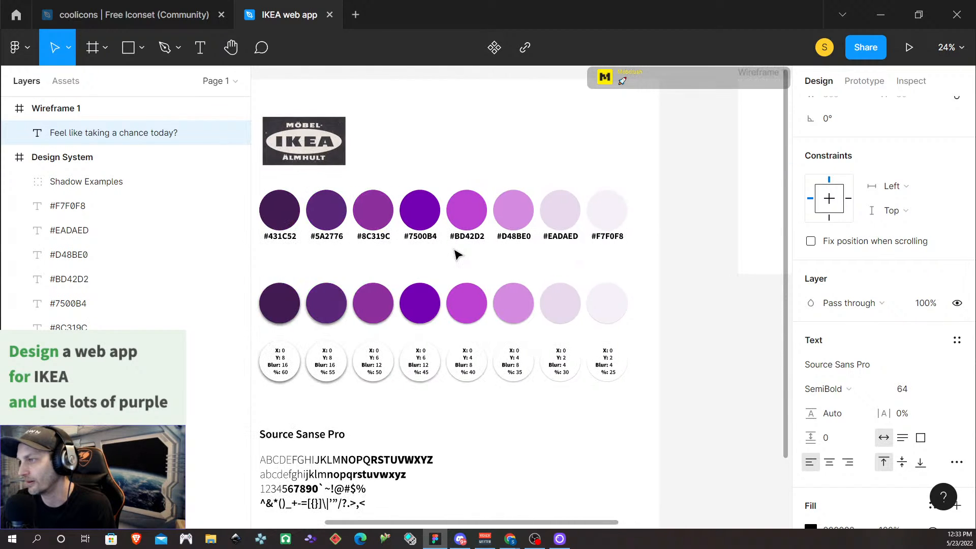
pyautogui.click(302, 237)
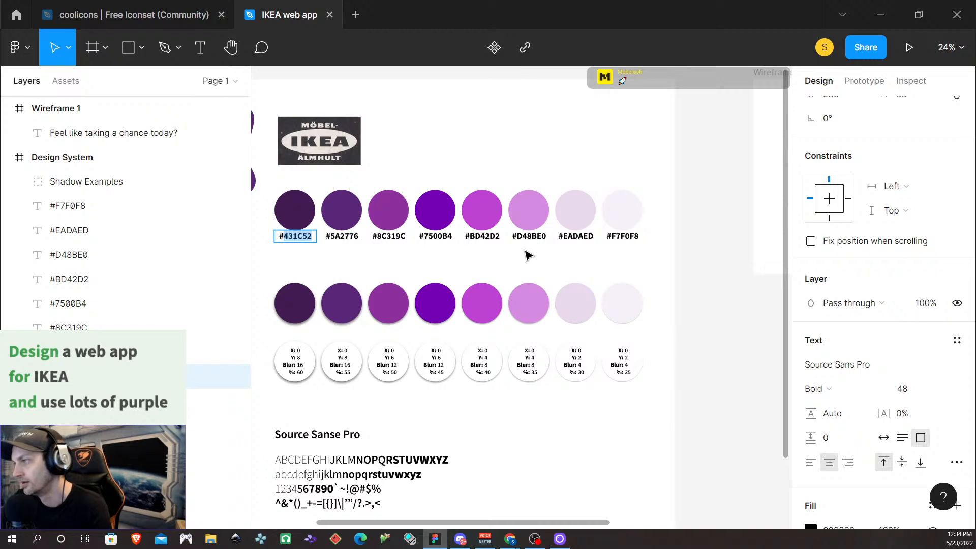
pyautogui.hscroll(-1, 517, 241)
pyautogui.hscroll(10, 517, 240)
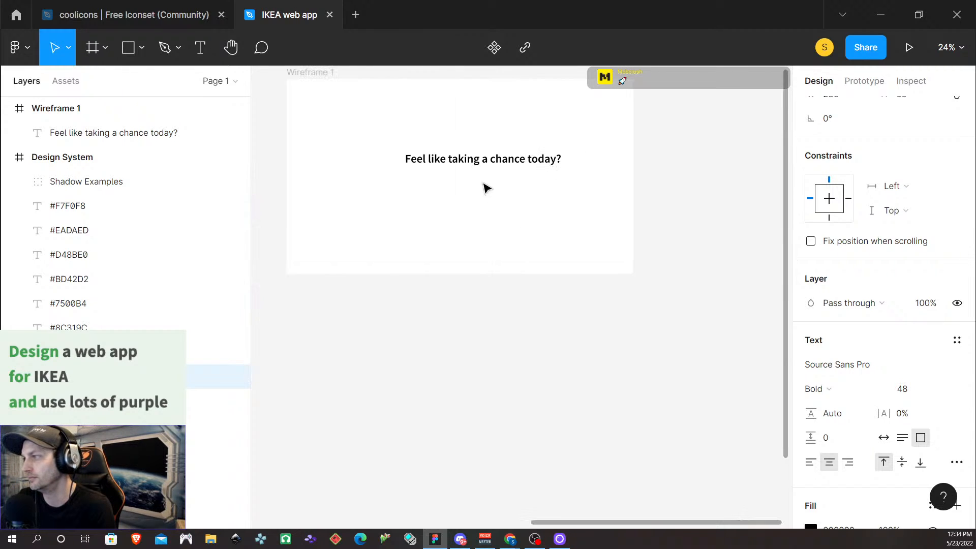
pyautogui.click(481, 160)
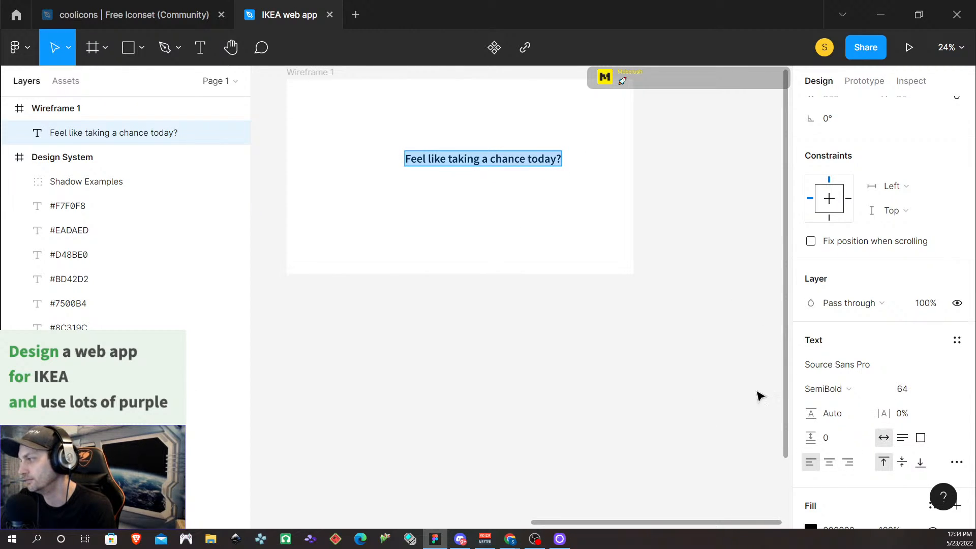
pyautogui.scroll(-3, 814, 396)
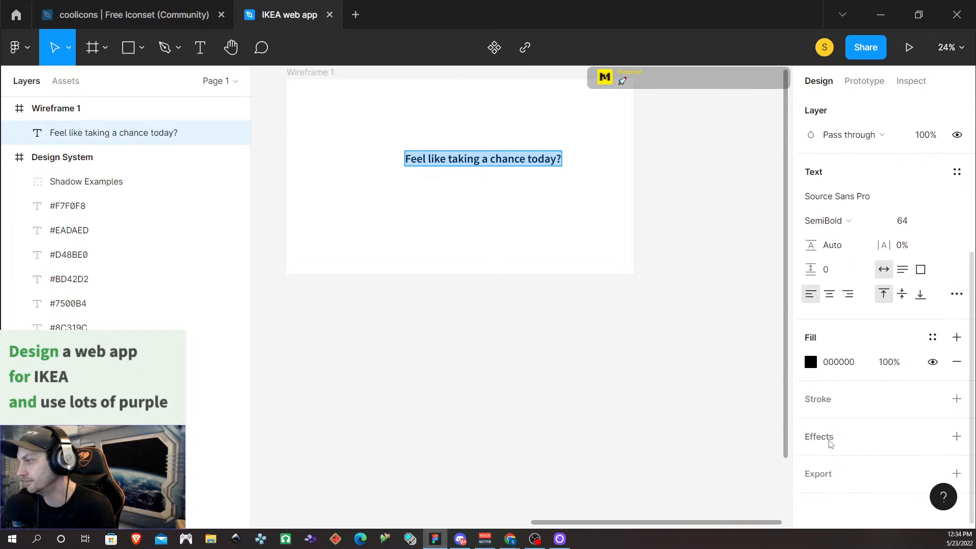
pyautogui.click(839, 361)
pyautogui.write('431C52')
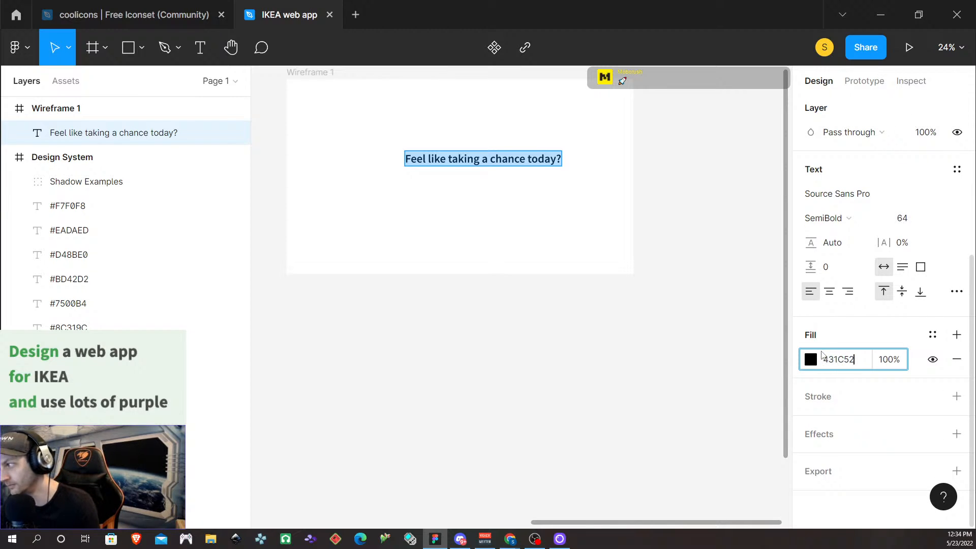
pyautogui.press('Return')
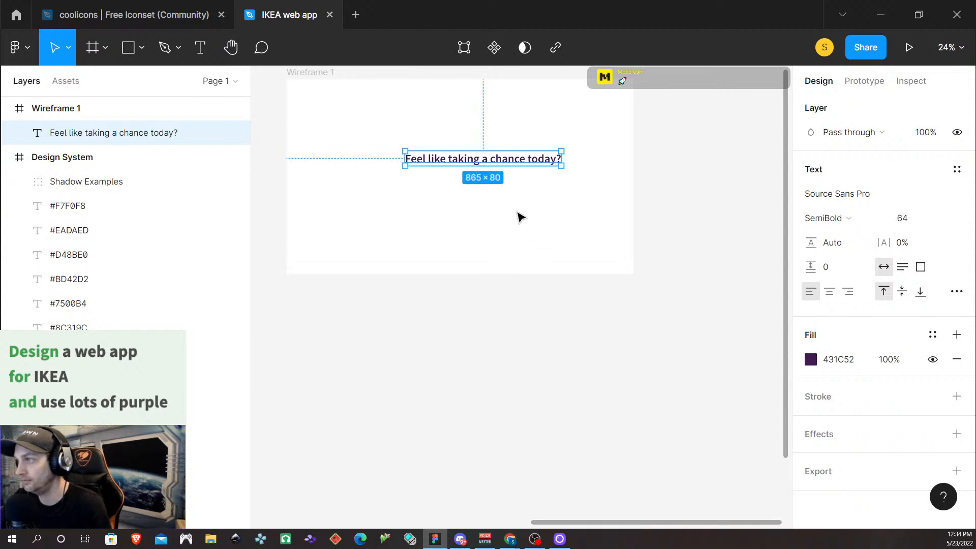
# Step: Move the heading up to the horizontal centre of Wireframe 1 and delete it
pyautogui.click(532, 181)
pyautogui.moveTo(484, 163); pyautogui.dragTo(456, 129)
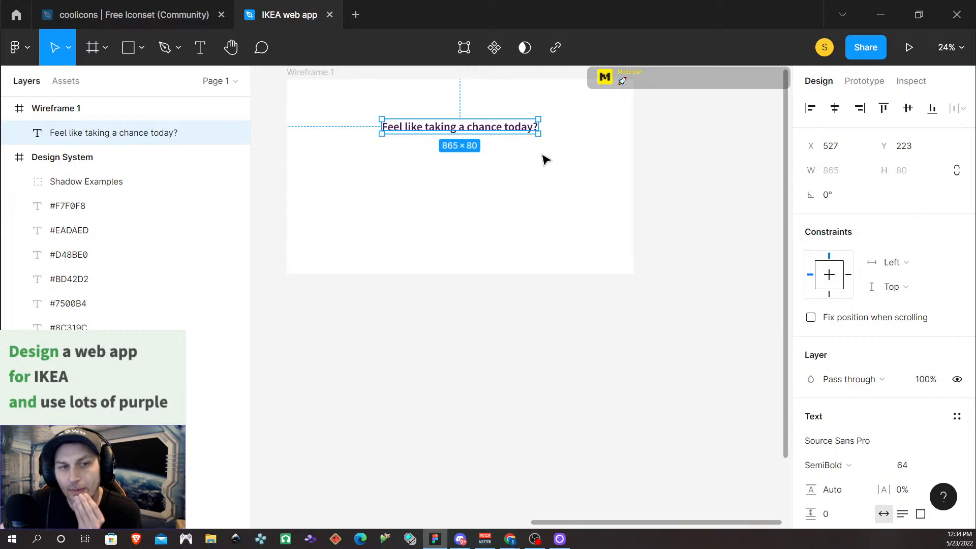
pyautogui.press('Delete')
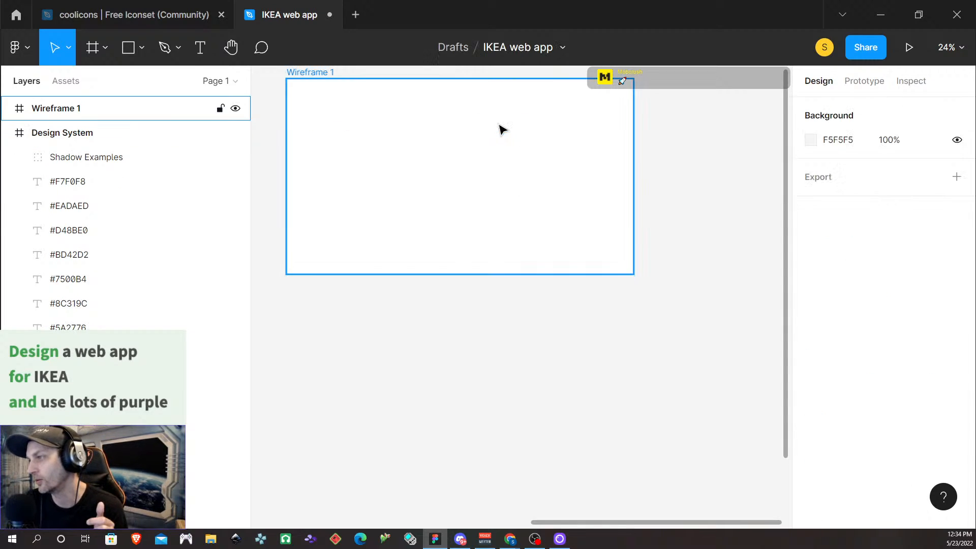
pyautogui.press('Escape')
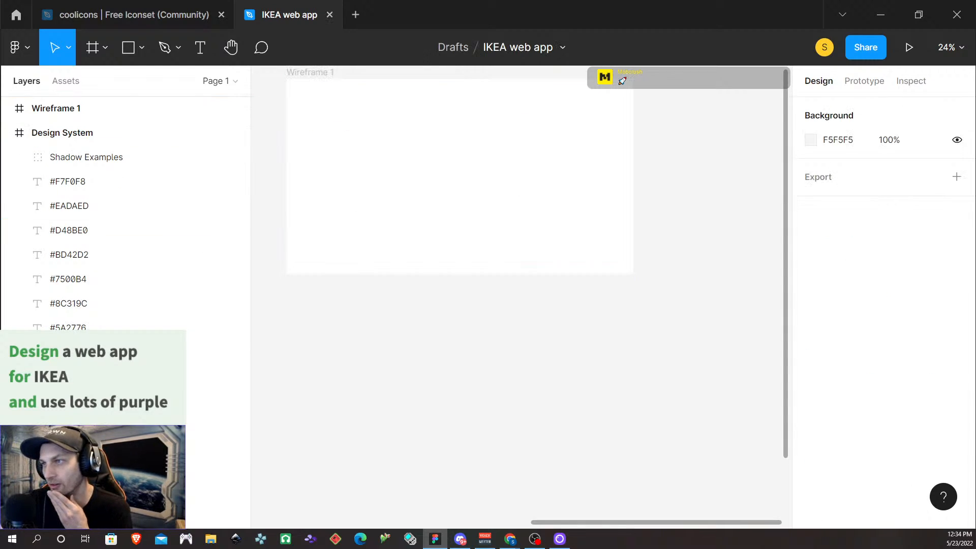
# Step: Draw a square of about 401 × 401 and centre it horizontally in the middle of Wireframe 1
pyautogui.click(129, 56)
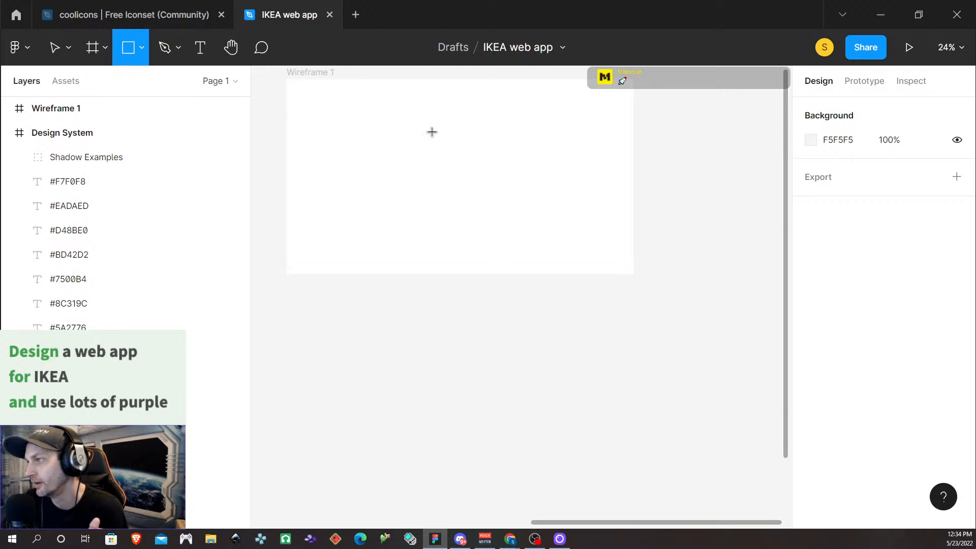
pyautogui.moveTo(430, 131)
pyautogui.mouseDown()
pyautogui.moveTo(498, 181)
pyautogui.moveTo(503, 203)
pyautogui.mouseUp()
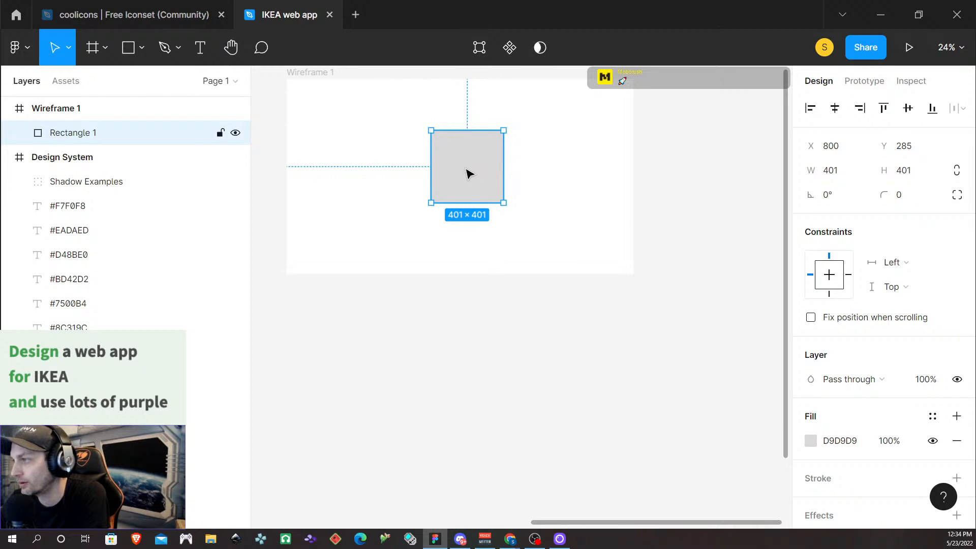
pyautogui.moveTo(464, 175); pyautogui.dragTo(458, 182)
pyautogui.click(549, 204)
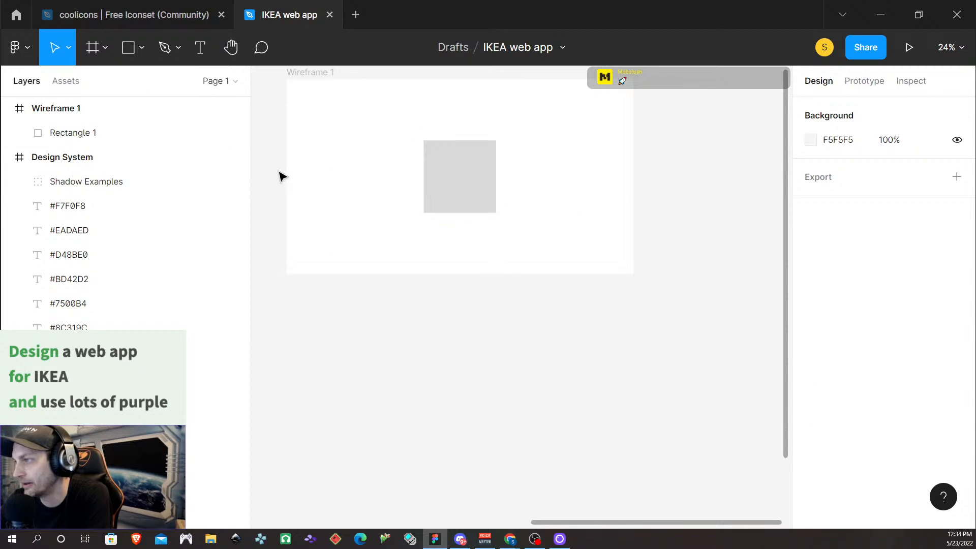
# Step: Draw a wide, thin rectangle of about 1069 × 68 centred just beneath the square
pyautogui.click(126, 50)
pyautogui.moveTo(365, 217)
pyautogui.mouseDown()
pyautogui.moveTo(557, 230)
pyautogui.moveTo(468, 227)
pyautogui.mouseUp()
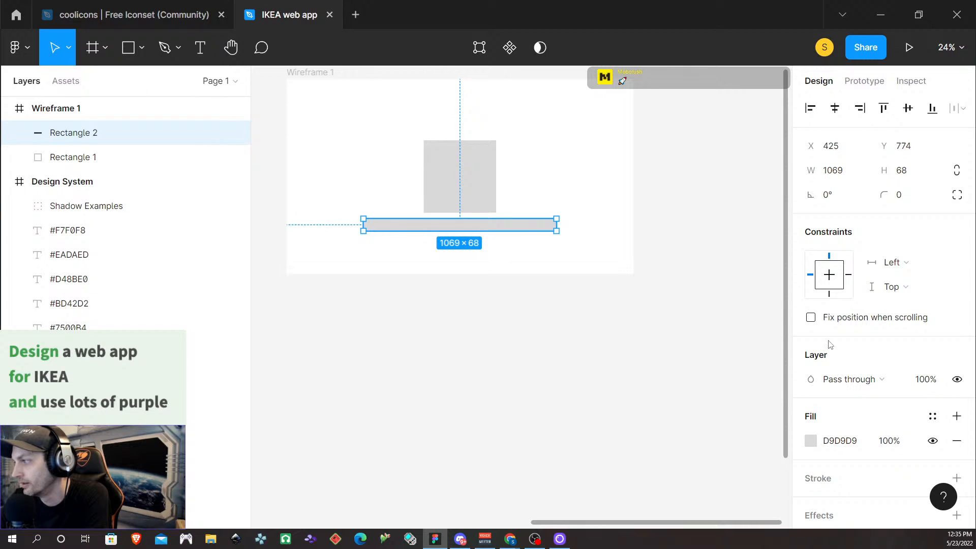
pyautogui.click(375, 196)
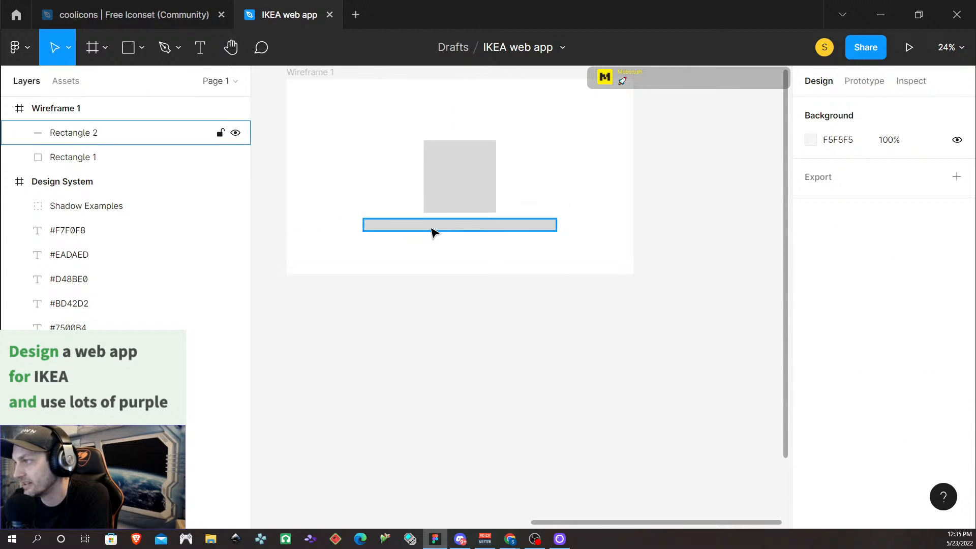
pyautogui.doubleClick(454, 230)
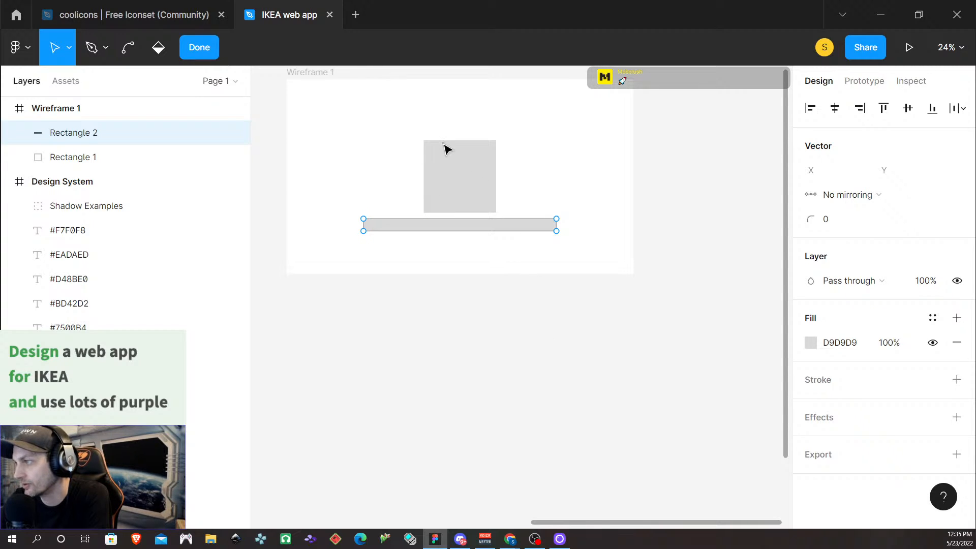
pyautogui.press('Escape')
pyautogui.scroll(-3, 869, 405)
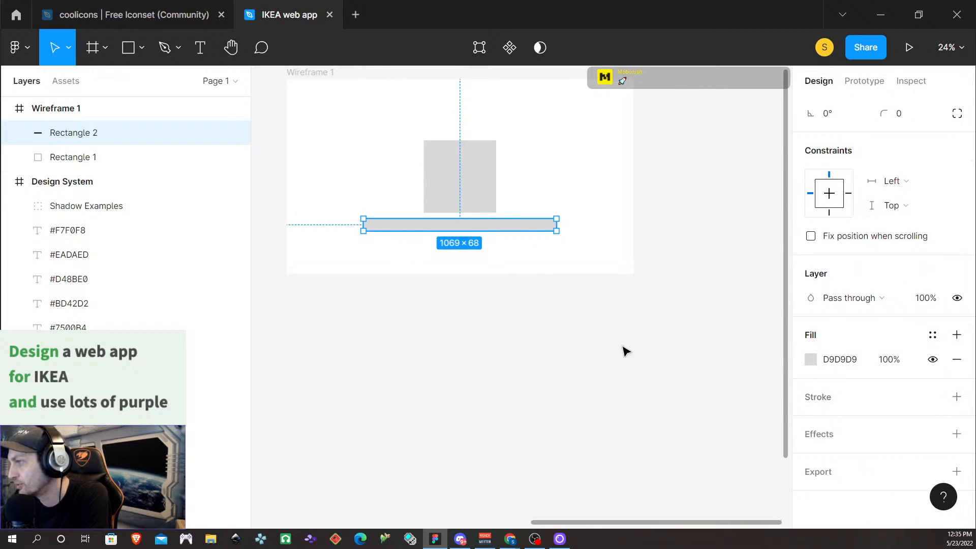
pyautogui.click(590, 331)
# Step: Add a black inside stroke with a width of 10 to the square
pyautogui.click(448, 150)
pyautogui.scroll(-2, 910, 392)
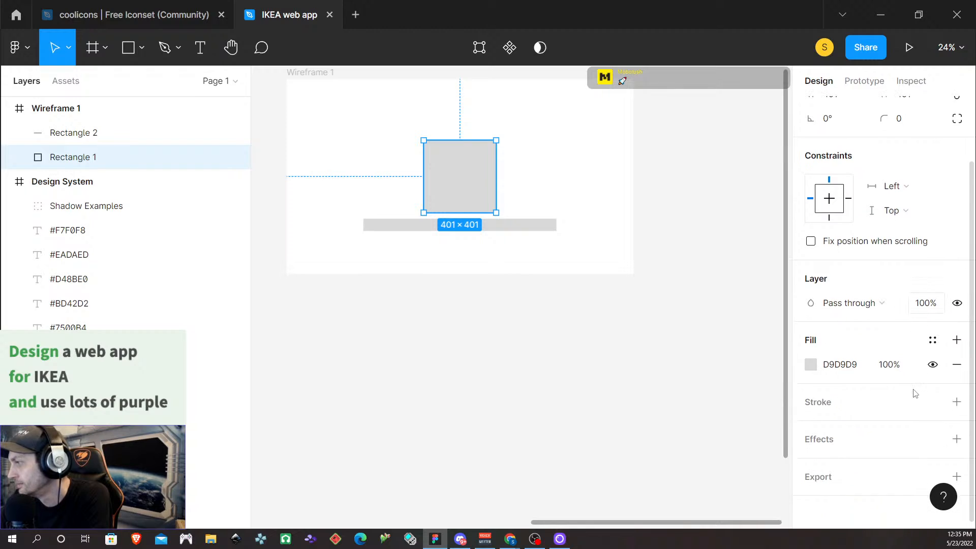
pyautogui.click(957, 403)
pyautogui.click(904, 456)
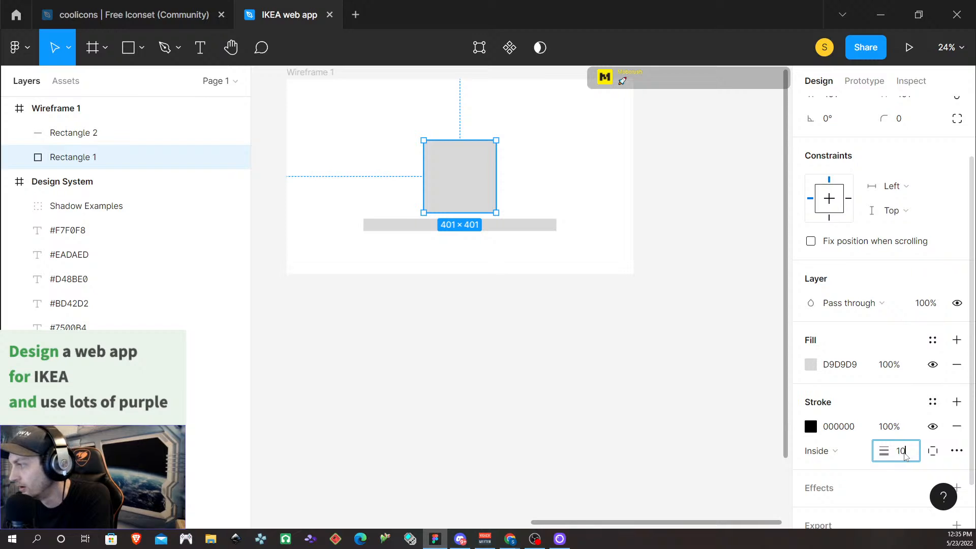
pyautogui.write('10')
pyautogui.click(751, 453)
# Step: Add a black inside stroke with custom per-side widths to the wide rectangle and set its bottom width to 10
pyautogui.click(522, 226)
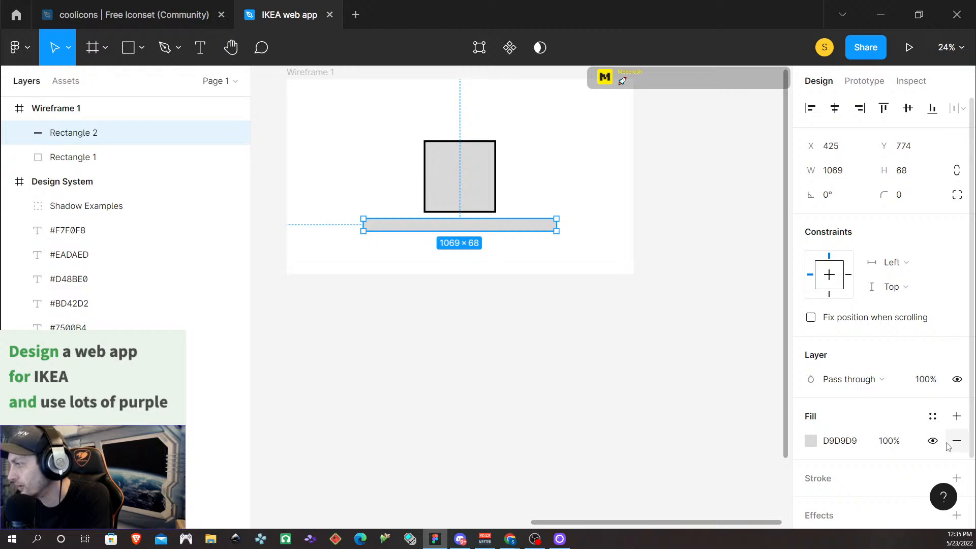
pyautogui.scroll(-3, 952, 443)
pyautogui.click(957, 402)
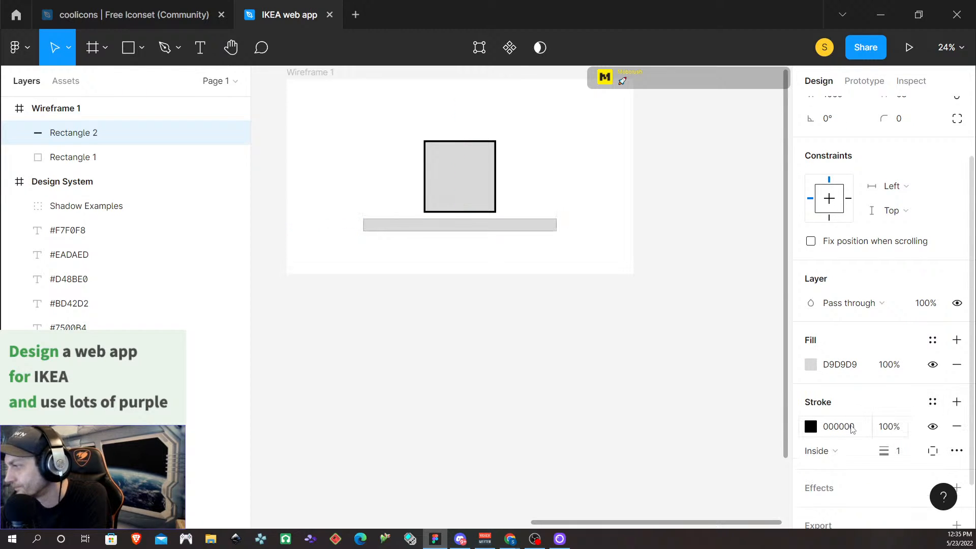
pyautogui.click(936, 451)
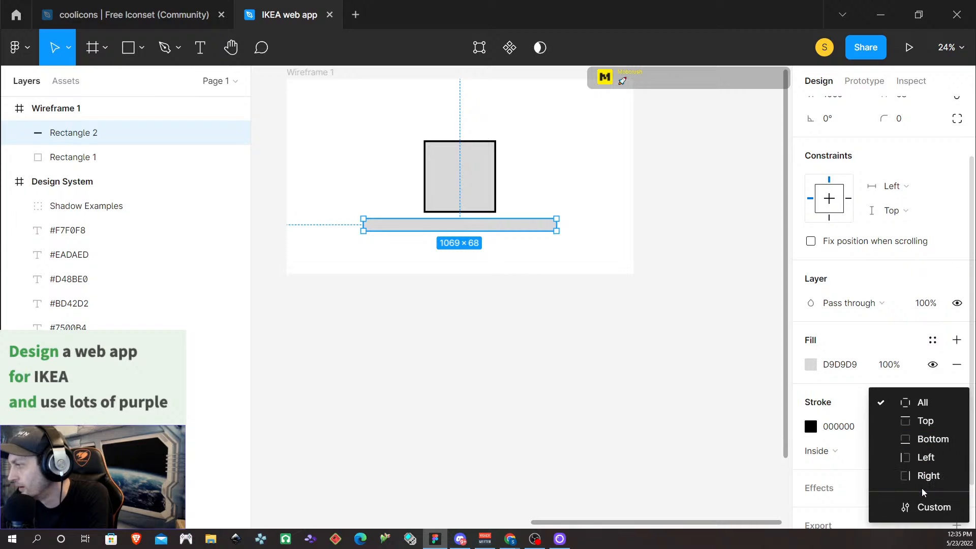
pyautogui.click(926, 507)
pyautogui.scroll(-2, 847, 484)
pyautogui.click(899, 404)
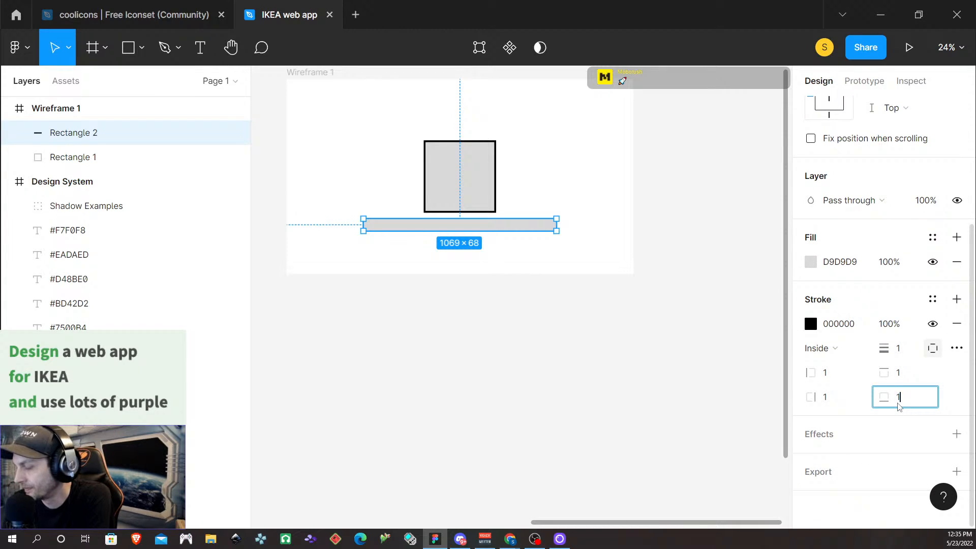
pyautogui.press('Return')
# Step: Set the wide rectangle's left and right stroke widths to 20 and its top stroke width to 5
pyautogui.click(836, 377)
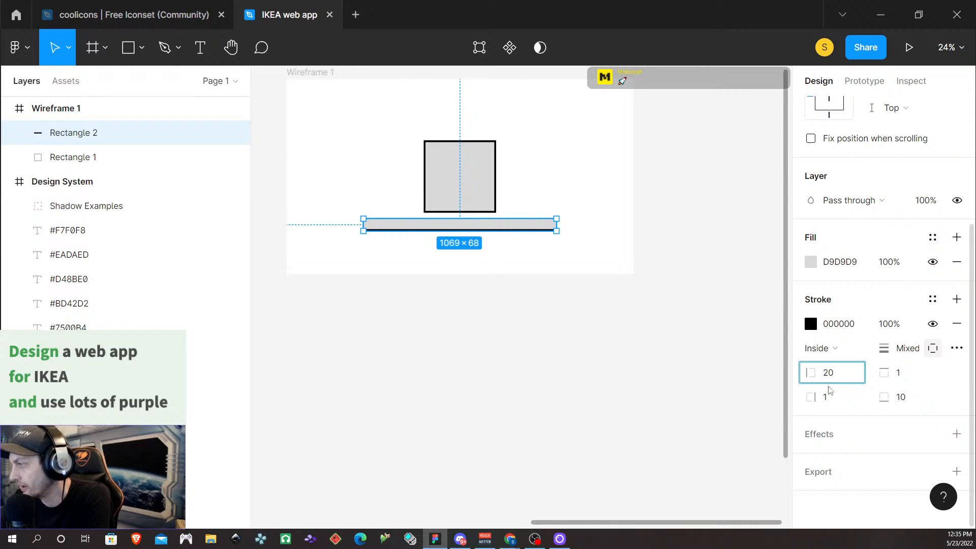
pyautogui.click(832, 401)
pyautogui.press('Return')
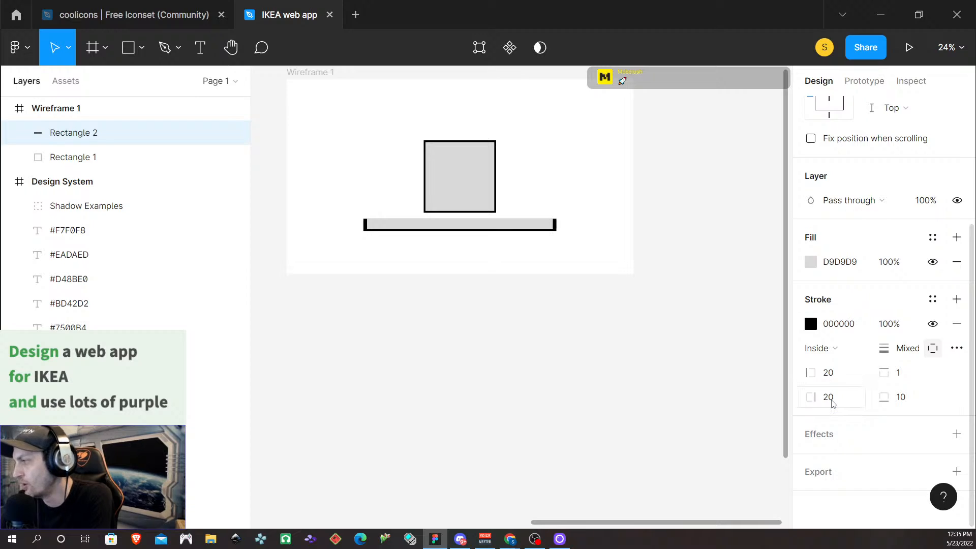
pyautogui.click(909, 379)
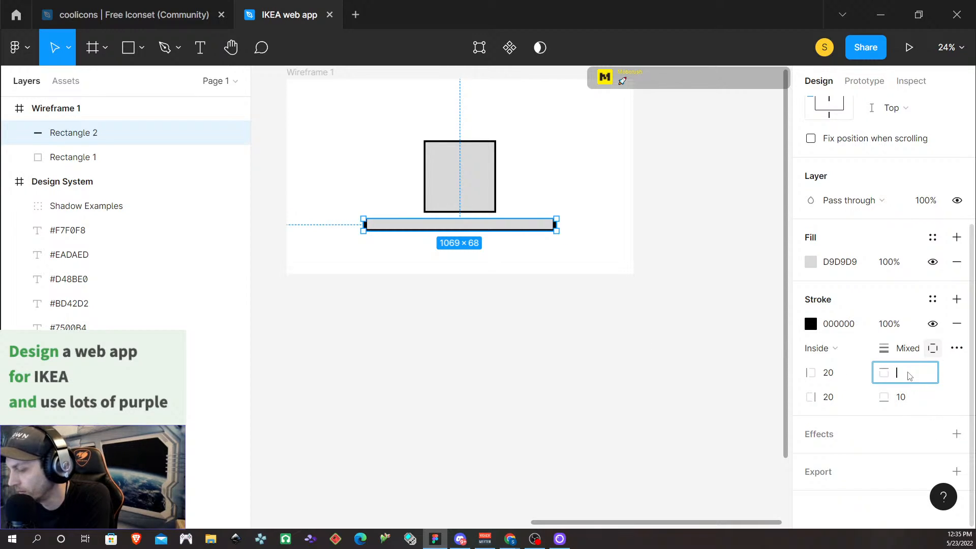
pyautogui.write('5')
pyautogui.press('Return')
# Step: Make the wide rectangle taller, to about 1069 × 127, and shift it slightly down beneath the large square
pyautogui.click(573, 402)
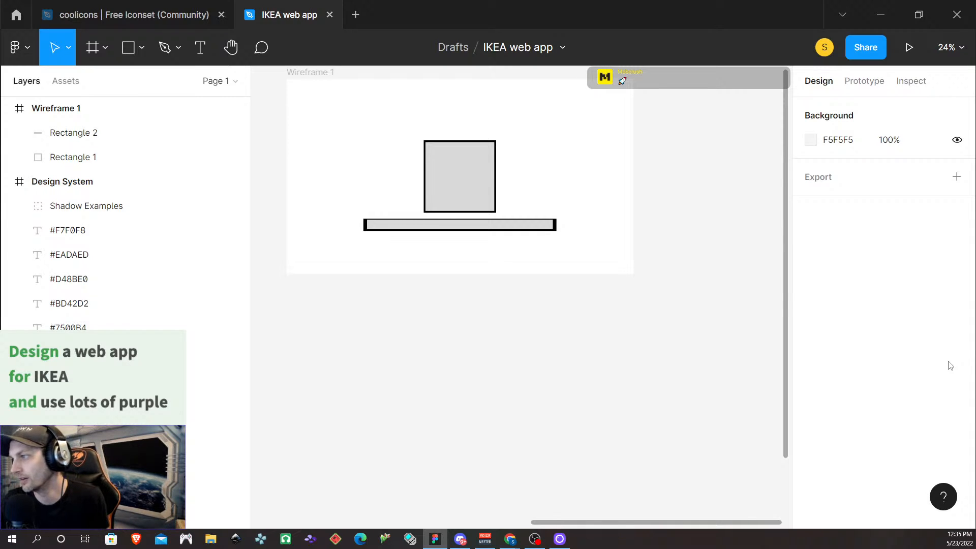
pyautogui.click(464, 226)
pyautogui.moveTo(464, 232)
pyautogui.mouseDown()
pyautogui.moveTo(470, 245)
pyautogui.moveTo(476, 214)
pyautogui.moveTo(480, 239)
pyautogui.mouseUp()
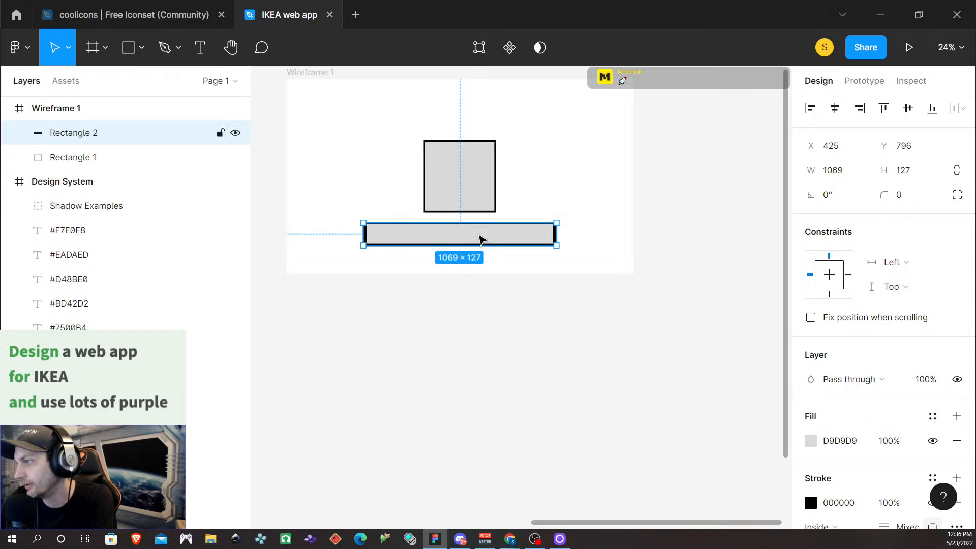
# Step: Draw a small square of about 171 × 171 centred over the middle of the wide rectangle
pyautogui.click(122, 48)
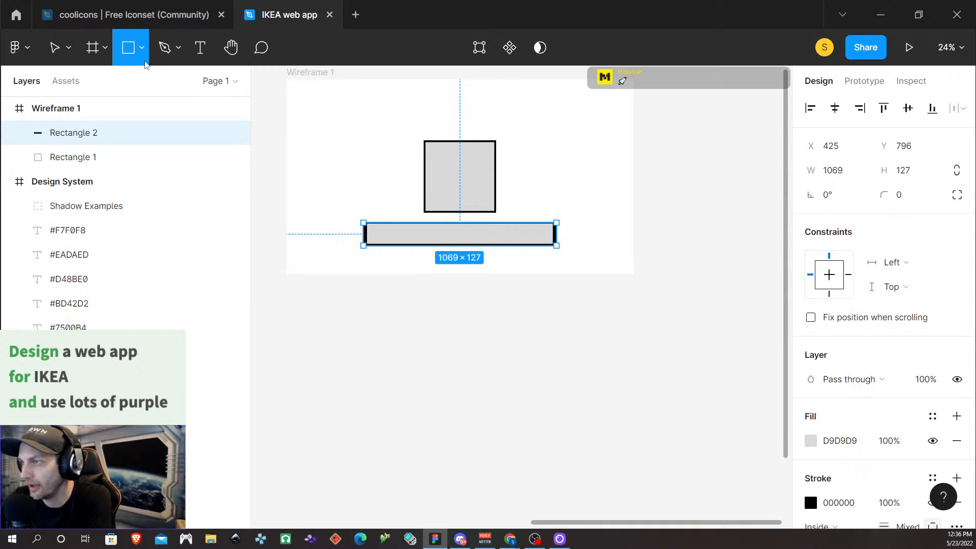
pyautogui.moveTo(433, 263); pyautogui.dragTo(463, 237)
pyautogui.click(605, 274)
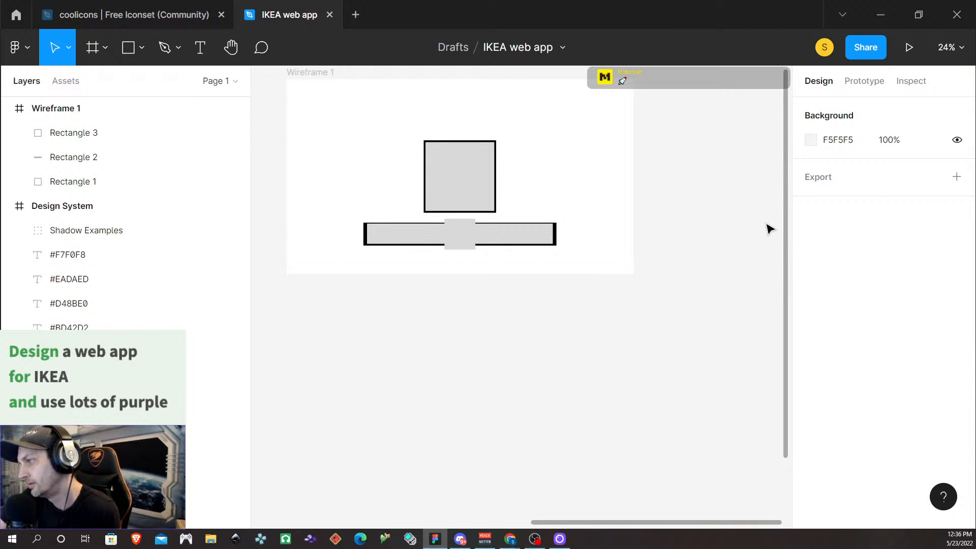
# Step: Add a black inside stroke with a width of 25 to the small square
pyautogui.click(458, 236)
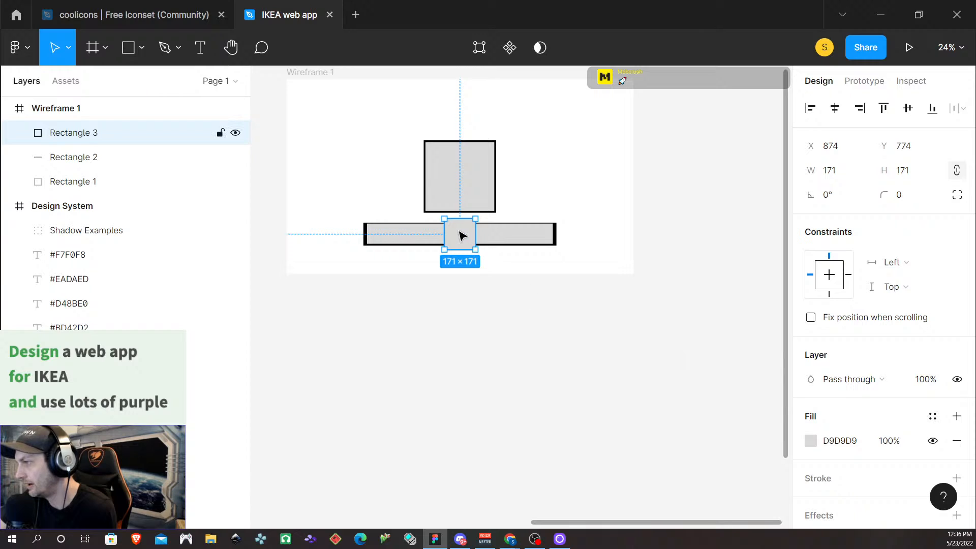
pyautogui.hscroll(-2, 488, 262)
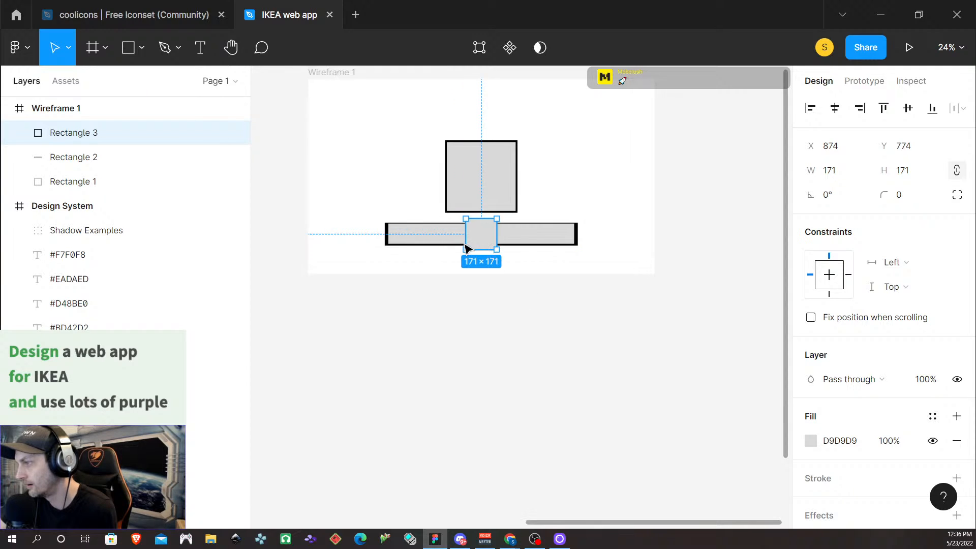
pyautogui.scroll(3, 508, 242)
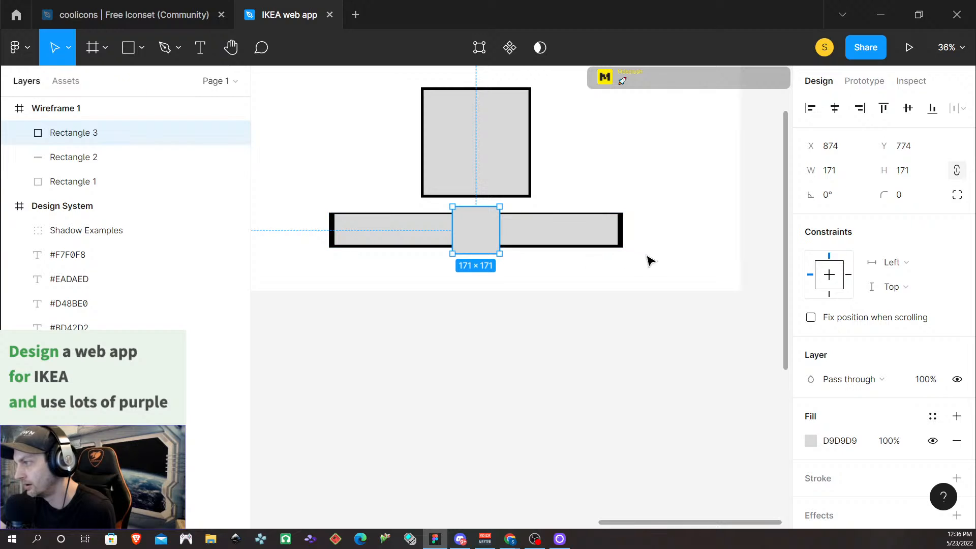
pyautogui.hscroll(-2, 503, 246)
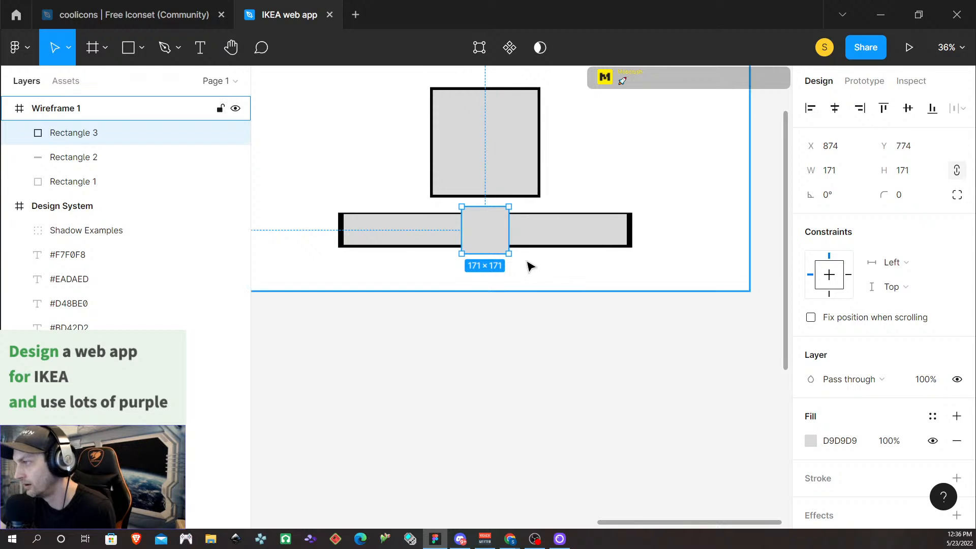
pyautogui.scroll(2, 530, 266)
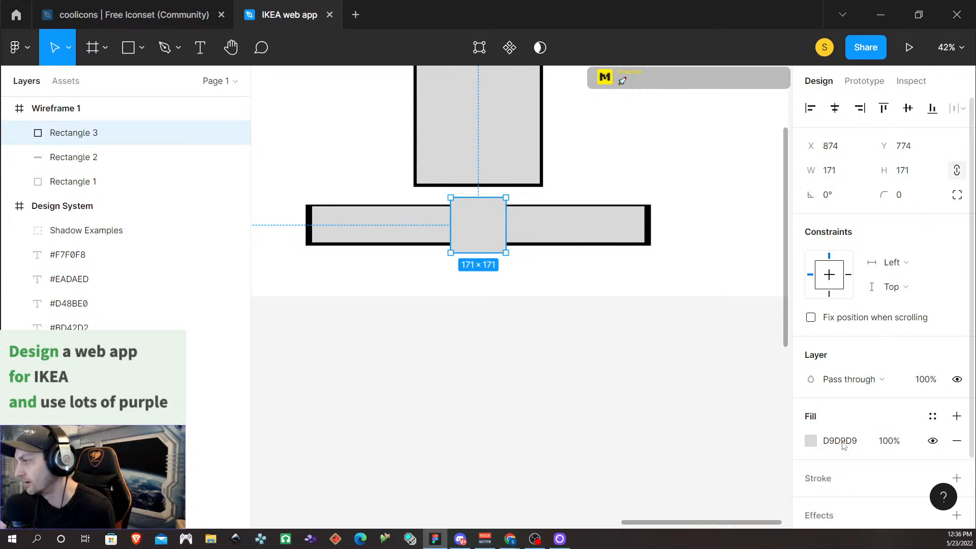
pyautogui.click(932, 478)
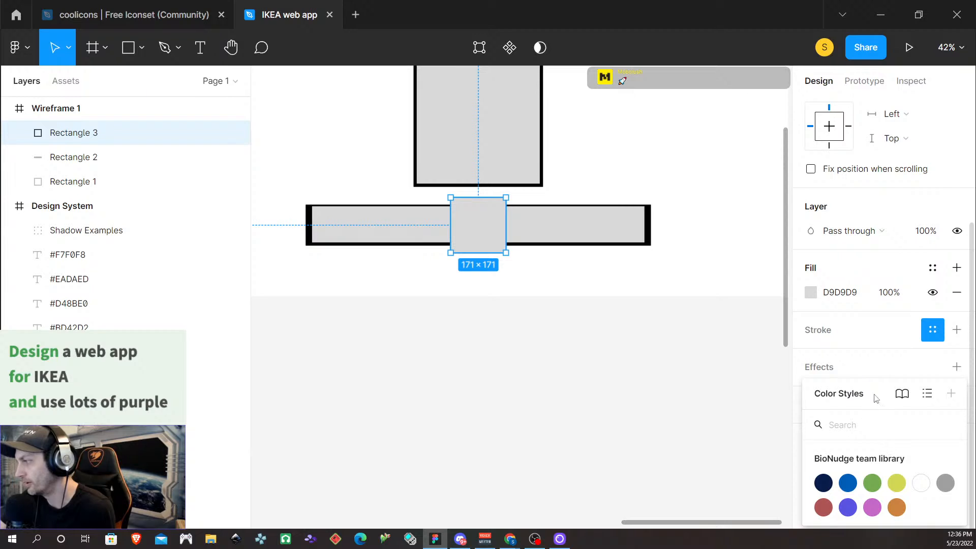
pyautogui.click(957, 329)
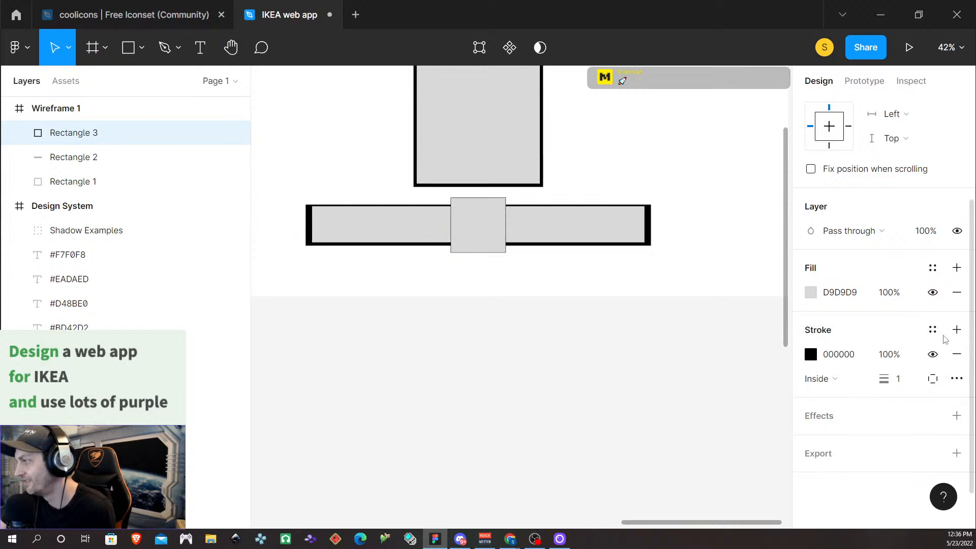
pyautogui.click(899, 381)
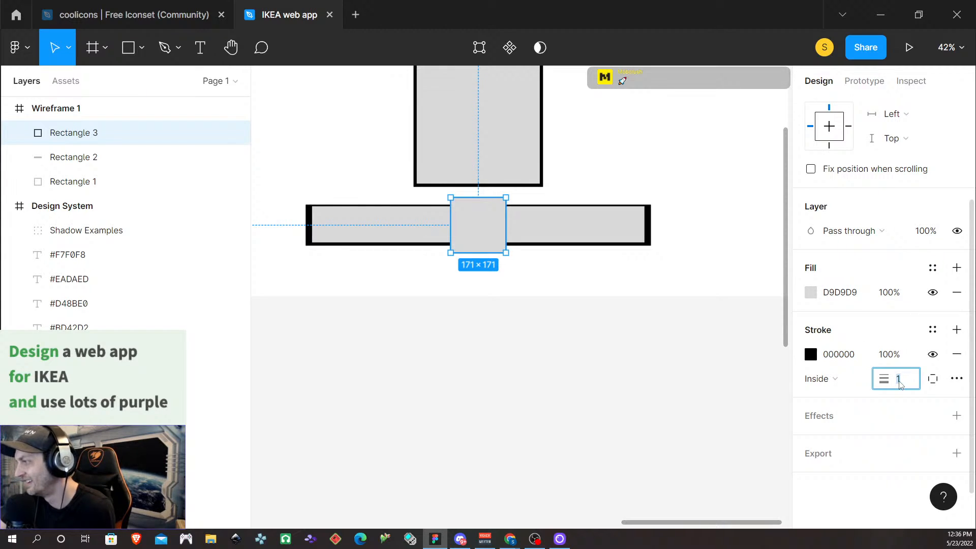
pyautogui.write('25')
pyautogui.press('Return')
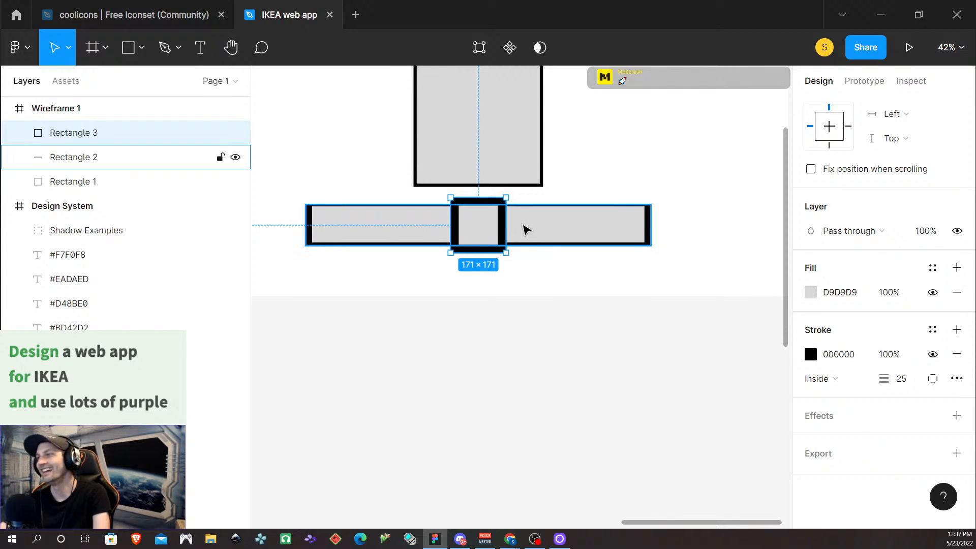
pyautogui.click(529, 265)
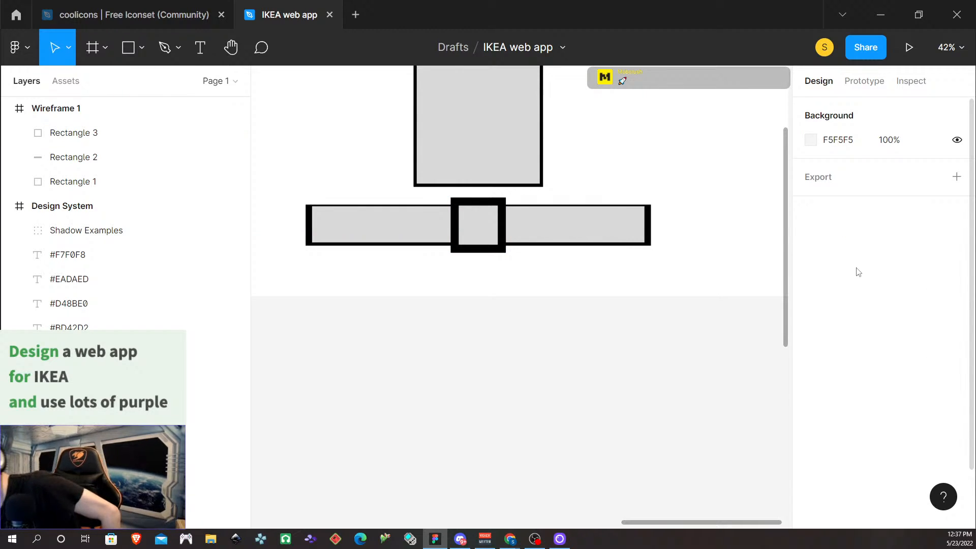
# Step: Remove the small square's grey fill, leaving only its black stroke
pyautogui.click(479, 230)
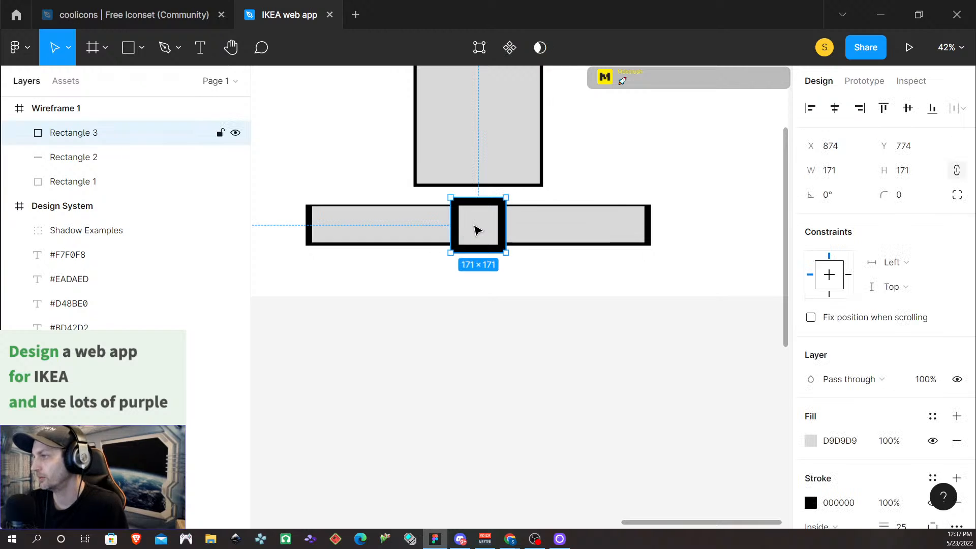
pyautogui.click(957, 441)
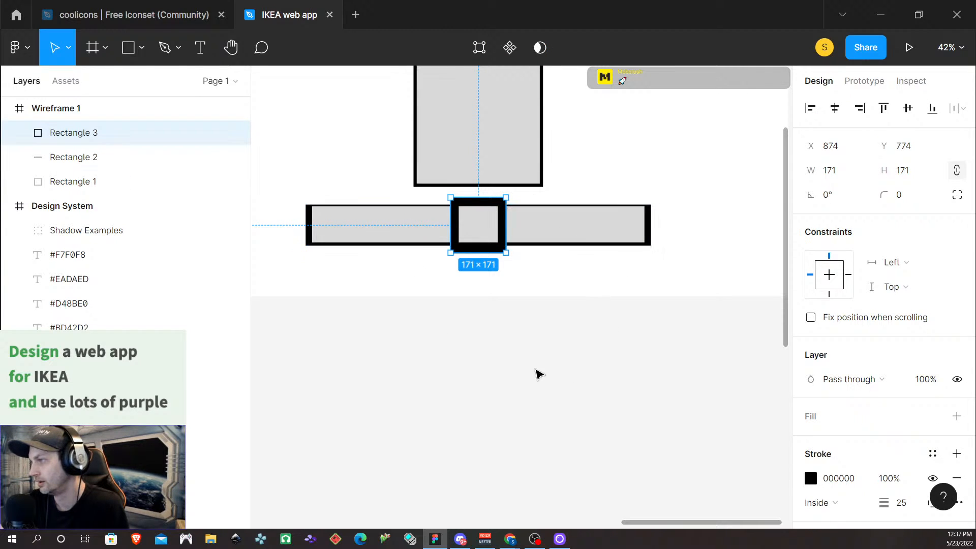
pyautogui.click(495, 225)
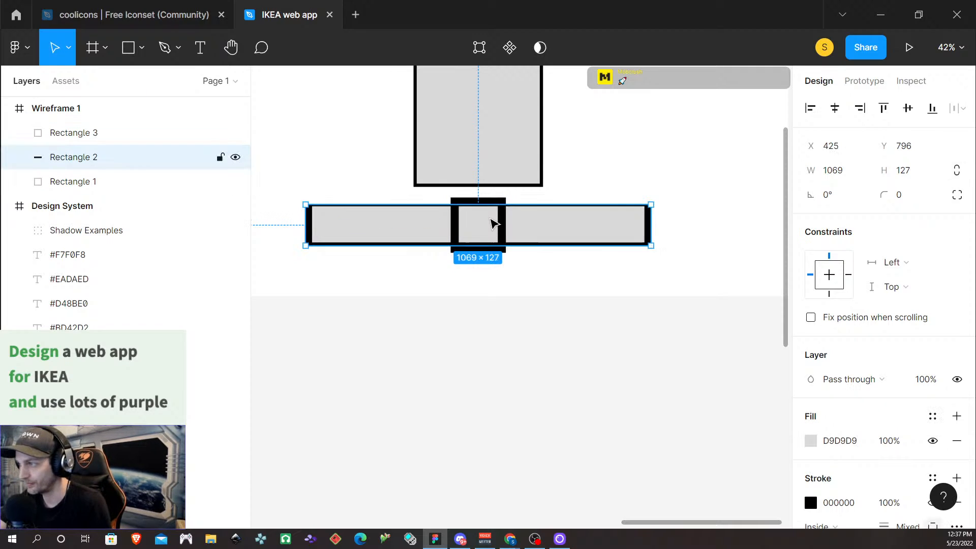
pyautogui.click(574, 265)
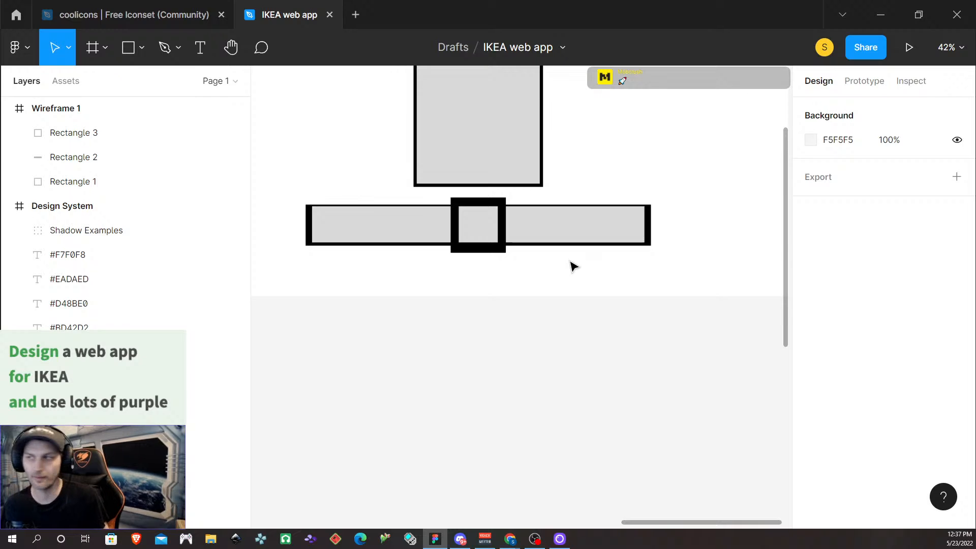
# Step: Set the small square's stroke width to 23
pyautogui.click(479, 210)
pyautogui.scroll(-2, 920, 417)
pyautogui.click(908, 435)
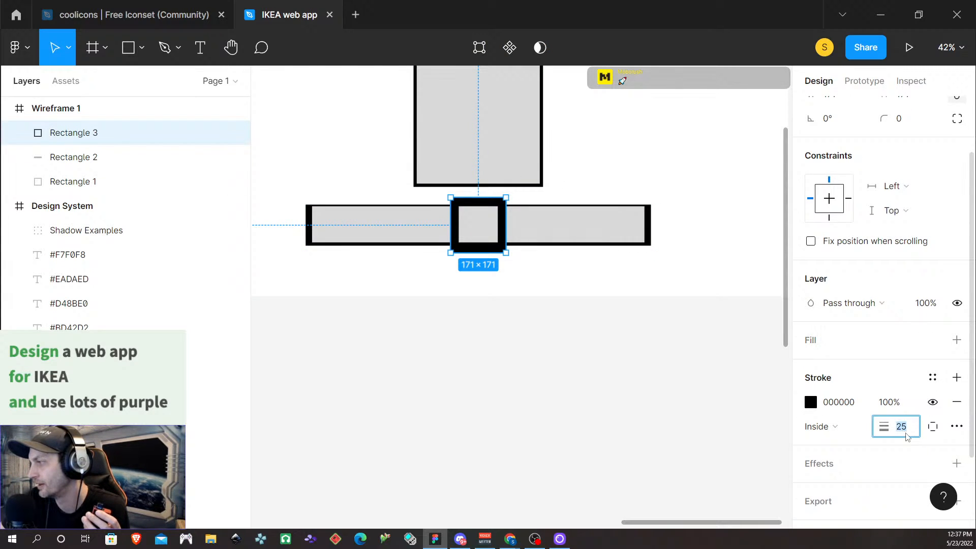
pyautogui.write('3')
pyautogui.press('Return')
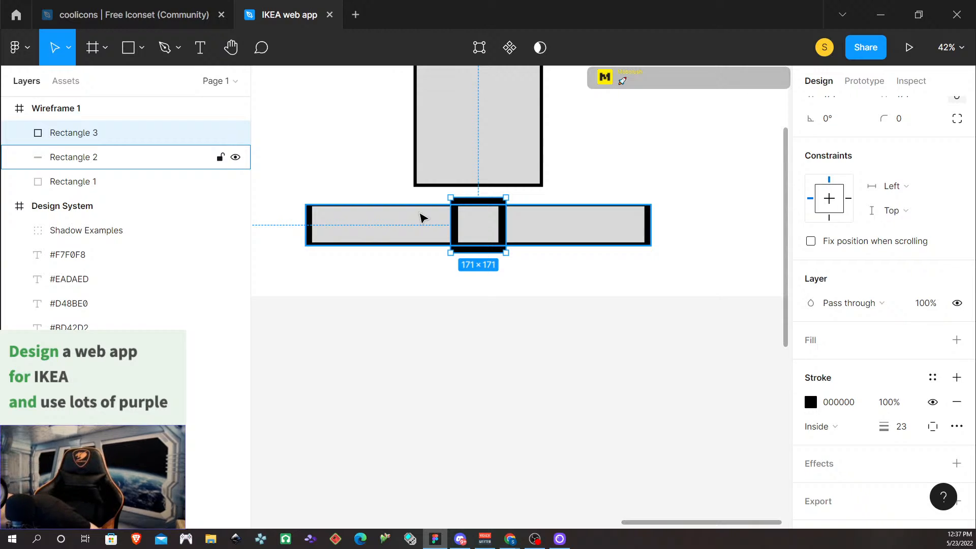
# Step: Examine up close how the small square's border lines up with the wide rectangle's top and bottom strokes
pyautogui.scroll(5, 493, 306)
pyautogui.scroll(6, 330, 200)
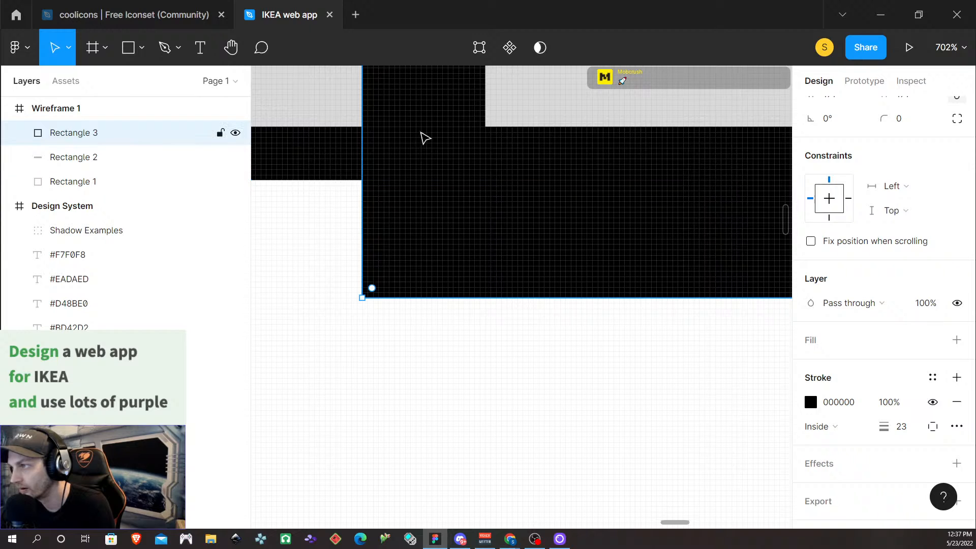
pyautogui.scroll(4, 449, 140)
pyautogui.scroll(8, 437, 158)
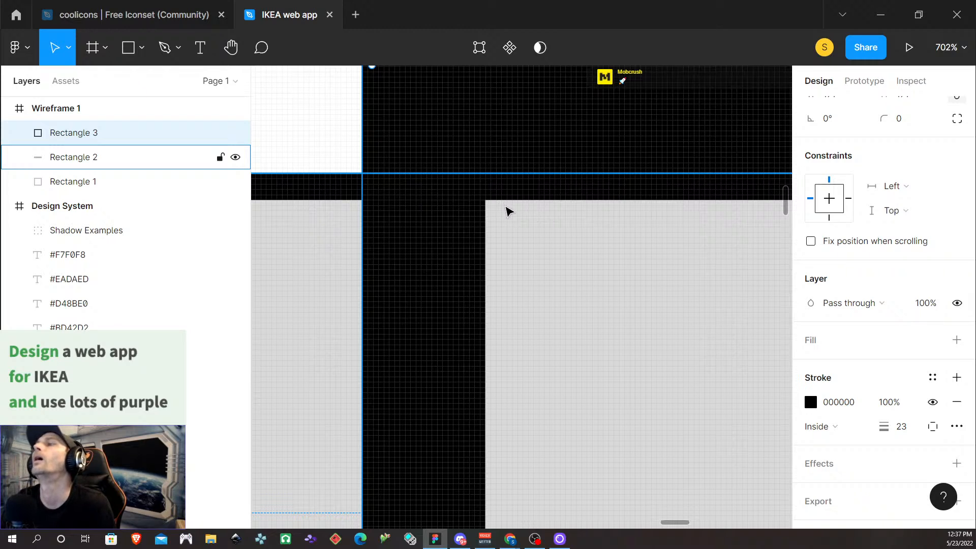
pyautogui.scroll(-10, 508, 211)
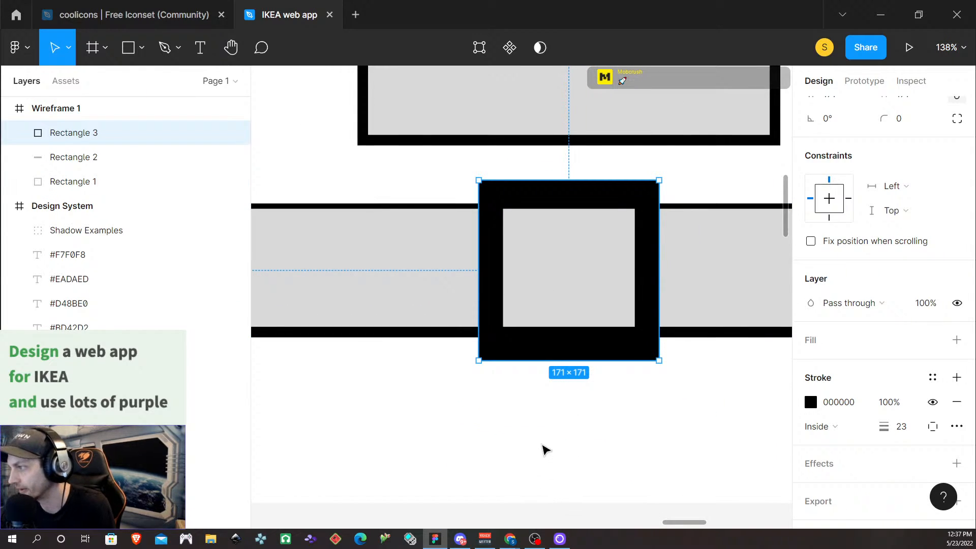
pyautogui.scroll(-6, 543, 452)
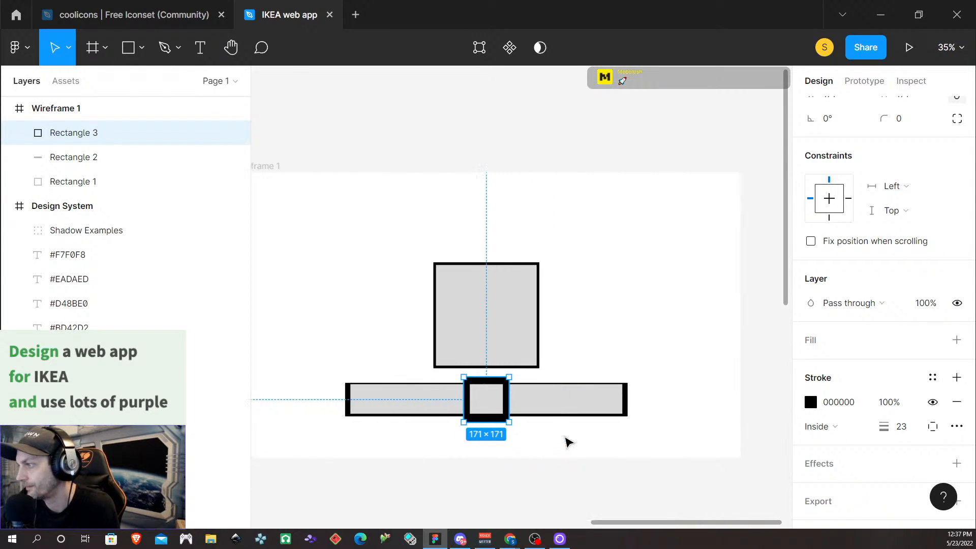
pyautogui.hscroll(1, 533, 435)
pyautogui.hscroll(-3, 525, 442)
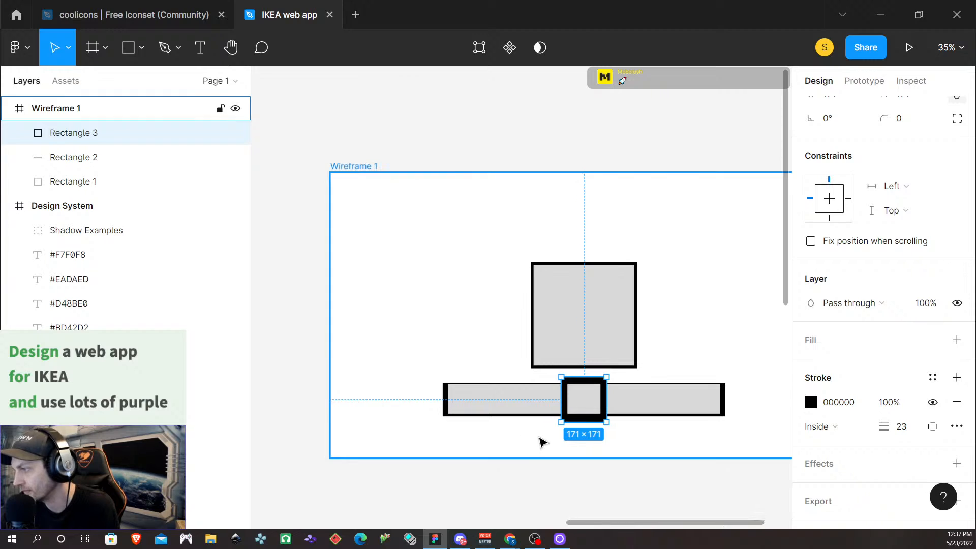
pyautogui.scroll(-2, 540, 442)
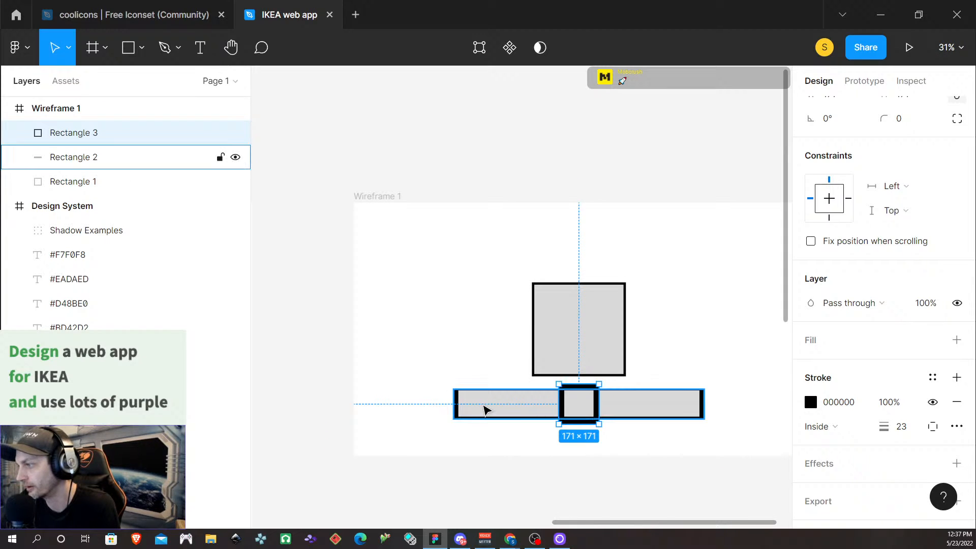
# Step: Group the wide rectangle and the small outlined square into one layer
pyautogui.click(447, 379)
pyautogui.click(487, 403)
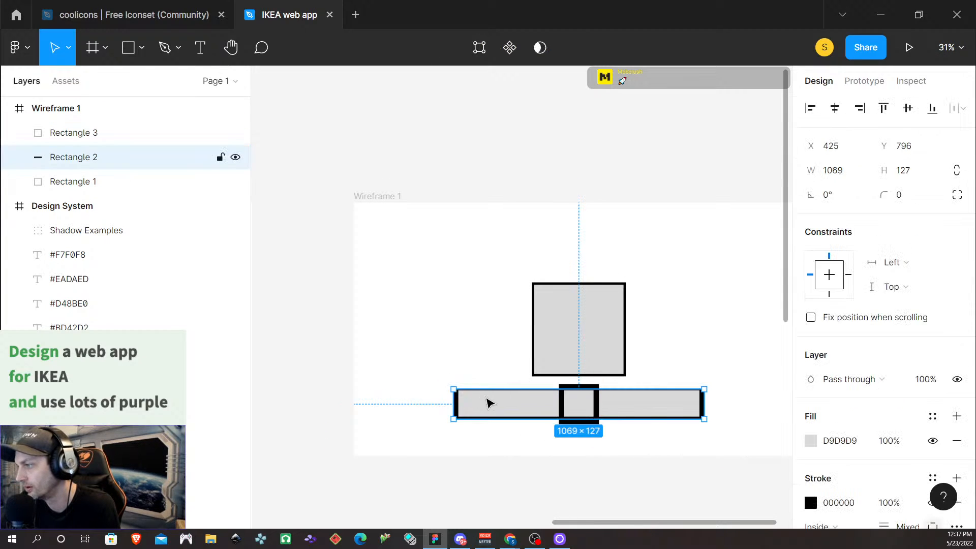
pyautogui.keyDown('shift'); pyautogui.click(589, 386); pyautogui.keyUp('shift')
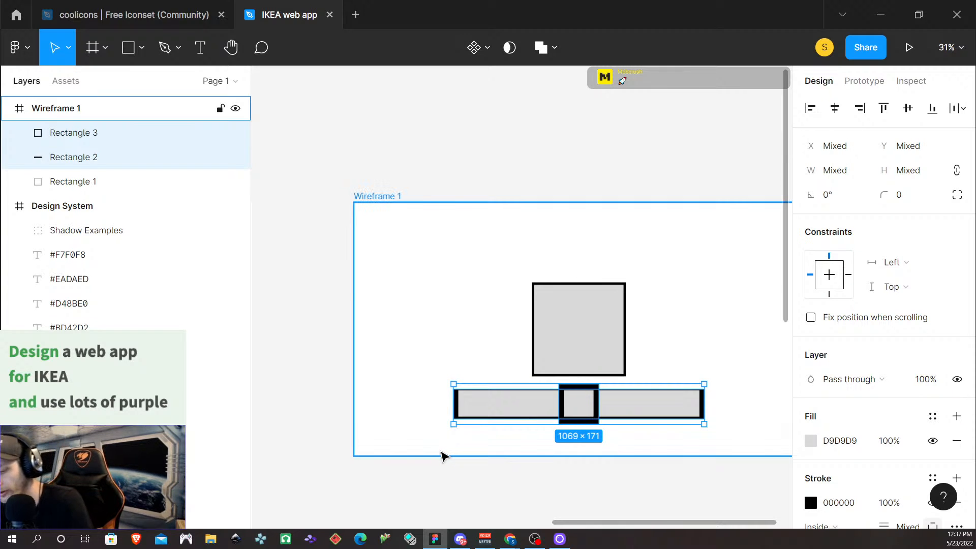
pyautogui.hotkey('ctrl', 'g')
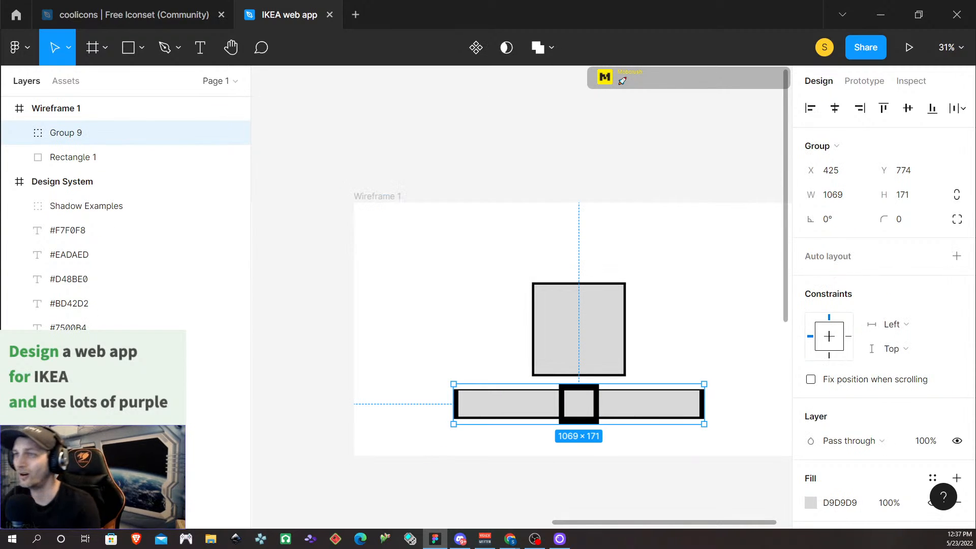
# Step: Rename the bar and selector group as "Prize scrolly thing"
pyautogui.doubleClick(79, 135)
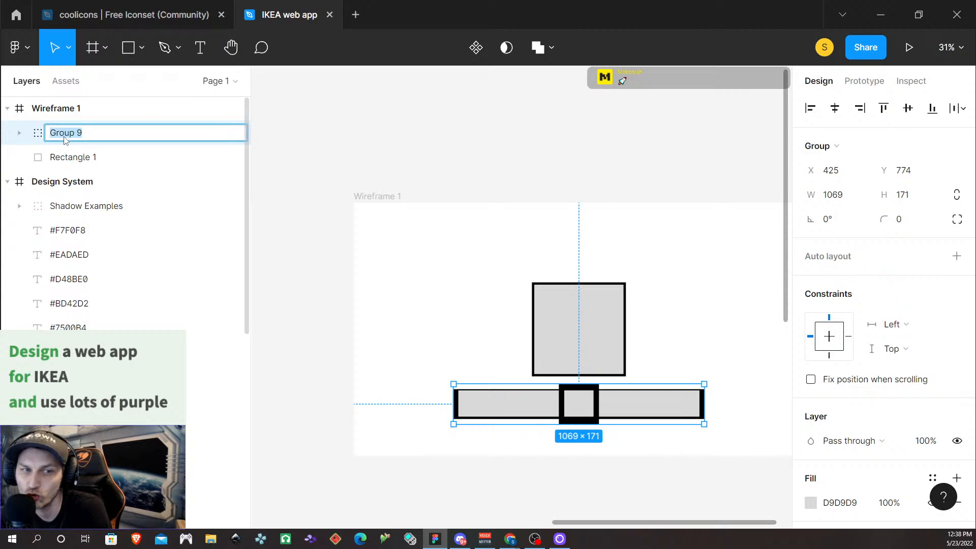
pyautogui.write('Pr')
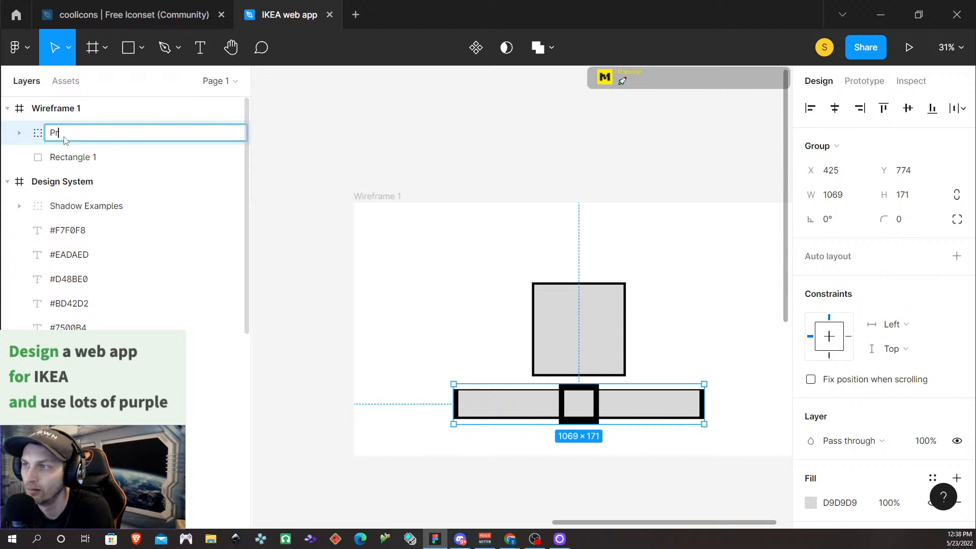
pyautogui.write('P')
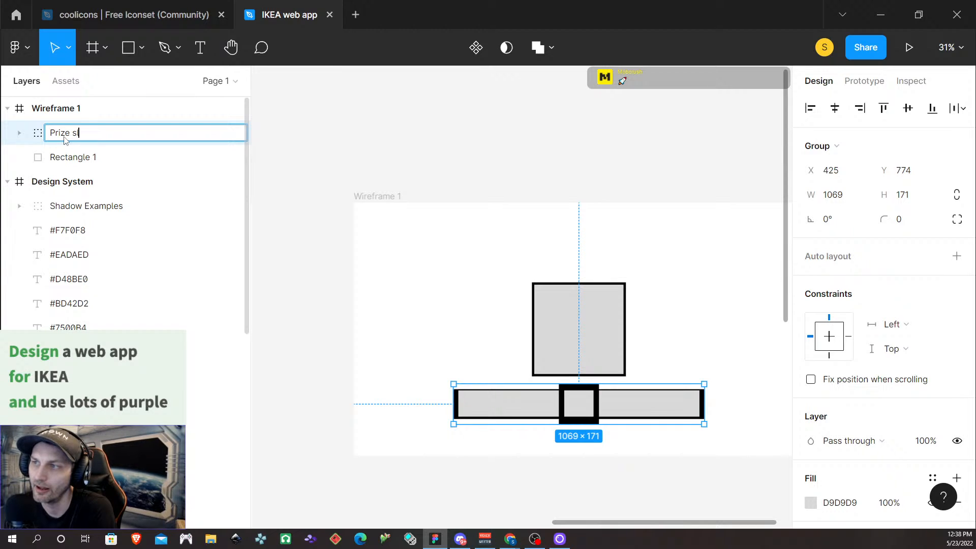
pyautogui.write('rize wheel')
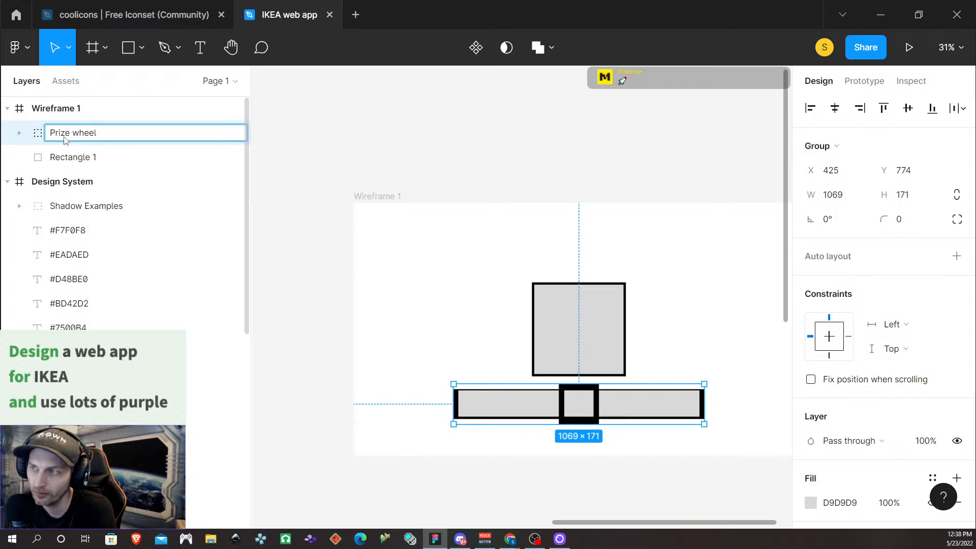
pyautogui.press('BackSpace')
pyautogui.press('BackSpace')
pyautogui.press('BackSpace')
pyautogui.write('scrilolly thing')
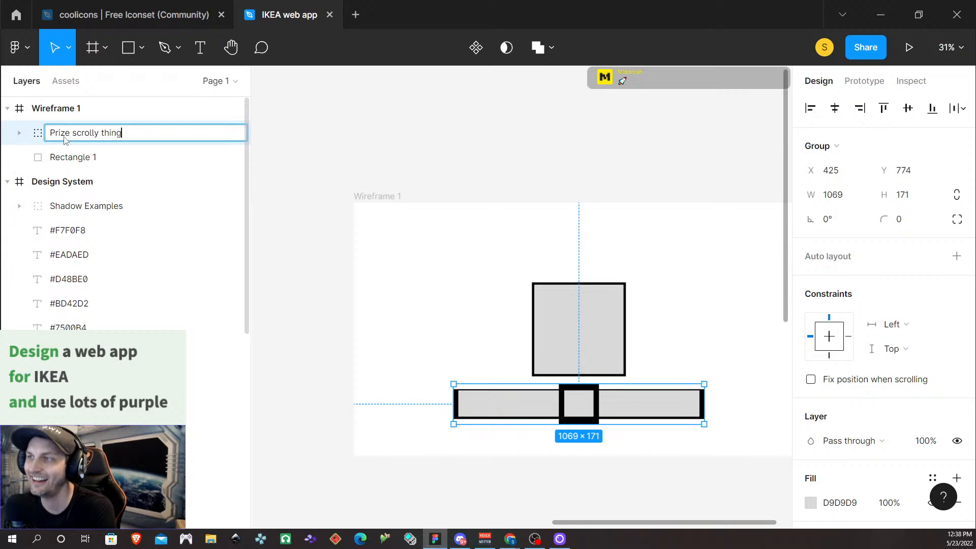
pyautogui.press('Return')
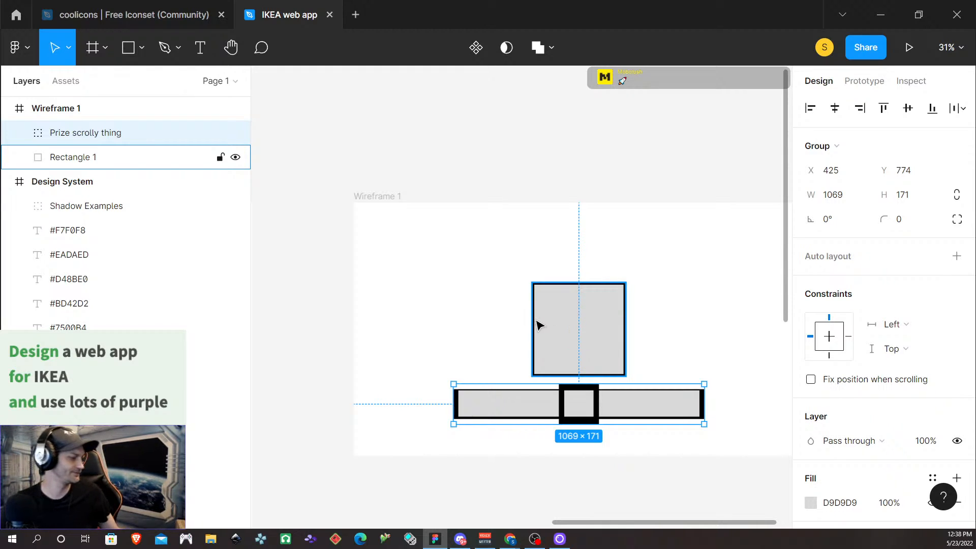
pyautogui.click(678, 331)
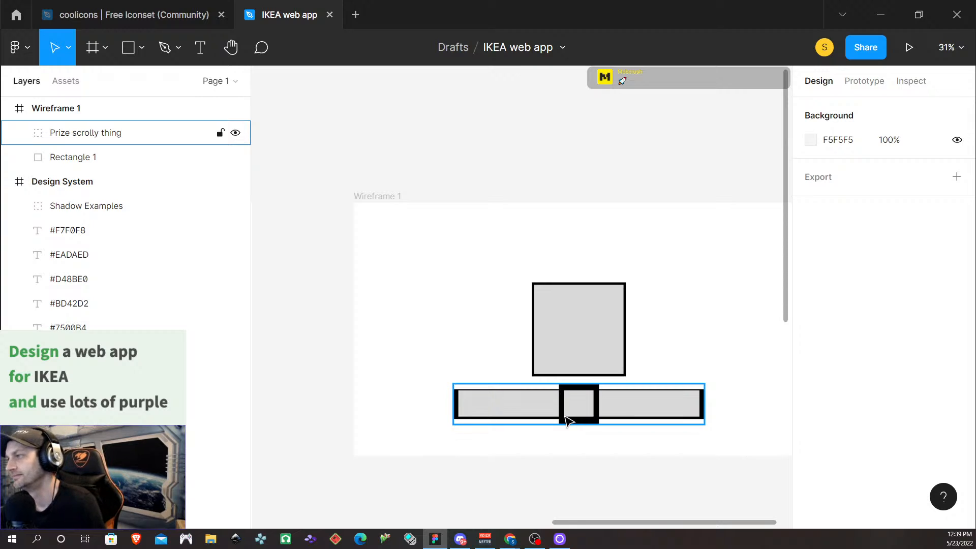
pyautogui.rightClick(484, 186)
pyautogui.click(366, 299)
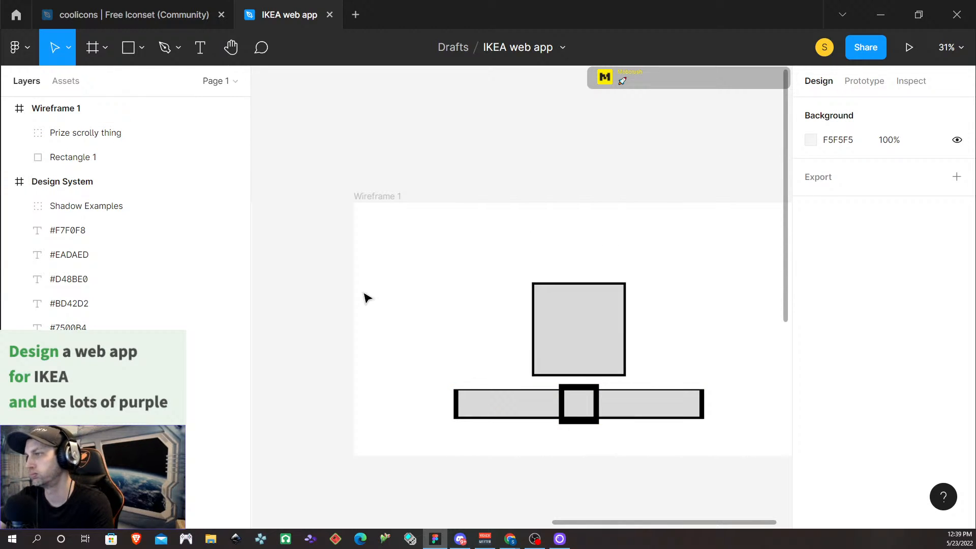
# Step: Add a text box about 1651 × 243 above the large square in Wireframe 1, reading "Are you as excited as we are?"
pyautogui.scroll(-3, 524, 259)
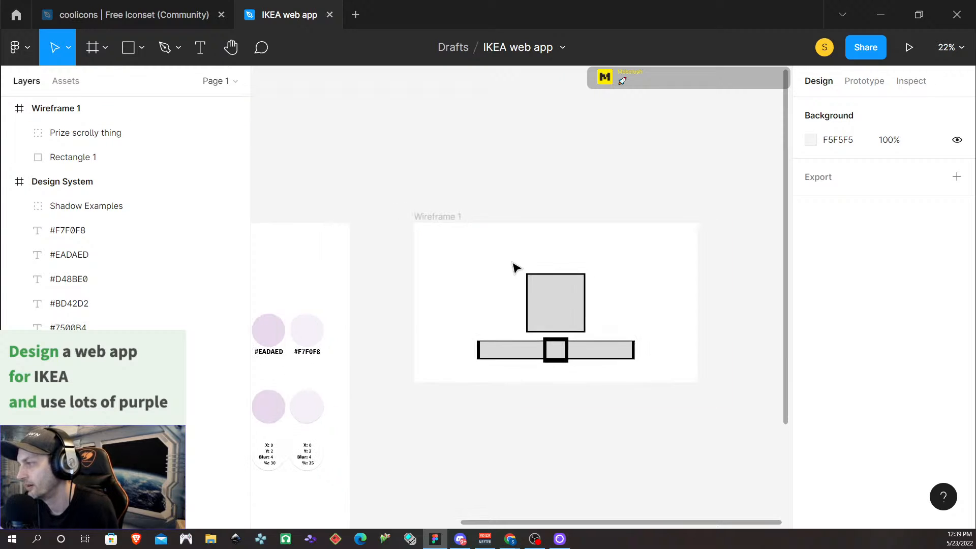
pyautogui.click(200, 48)
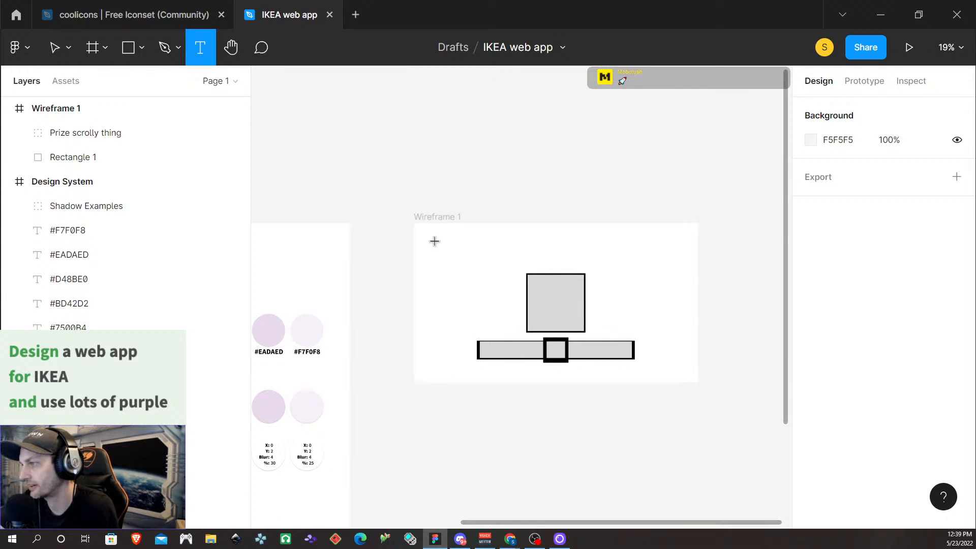
pyautogui.moveTo(434, 232); pyautogui.dragTo(679, 269)
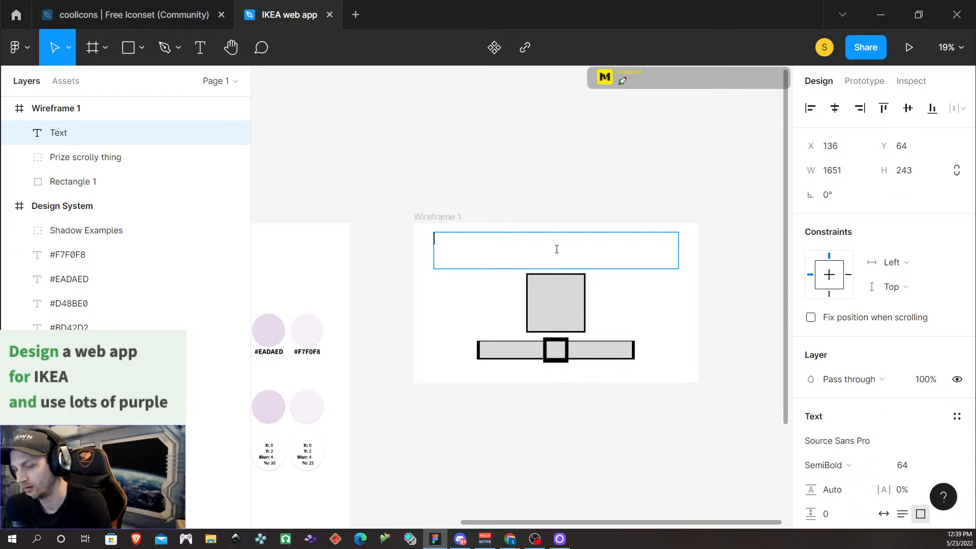
pyautogui.write('Are yo')
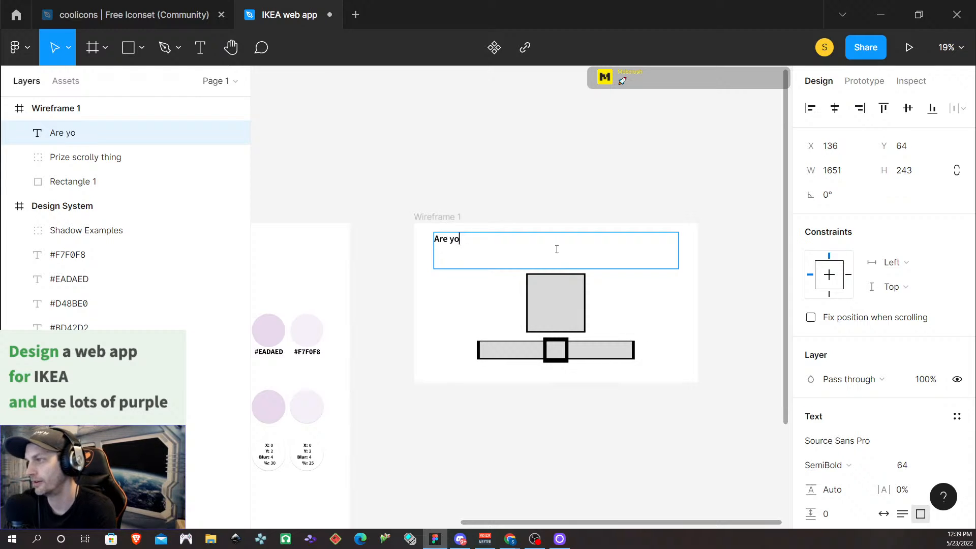
pyautogui.write('u as excit')
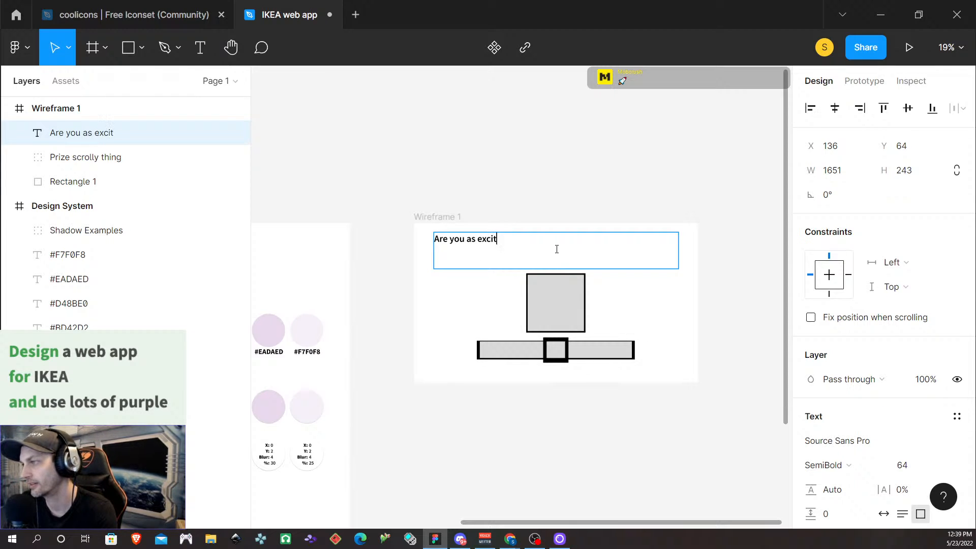
pyautogui.write('ed as')
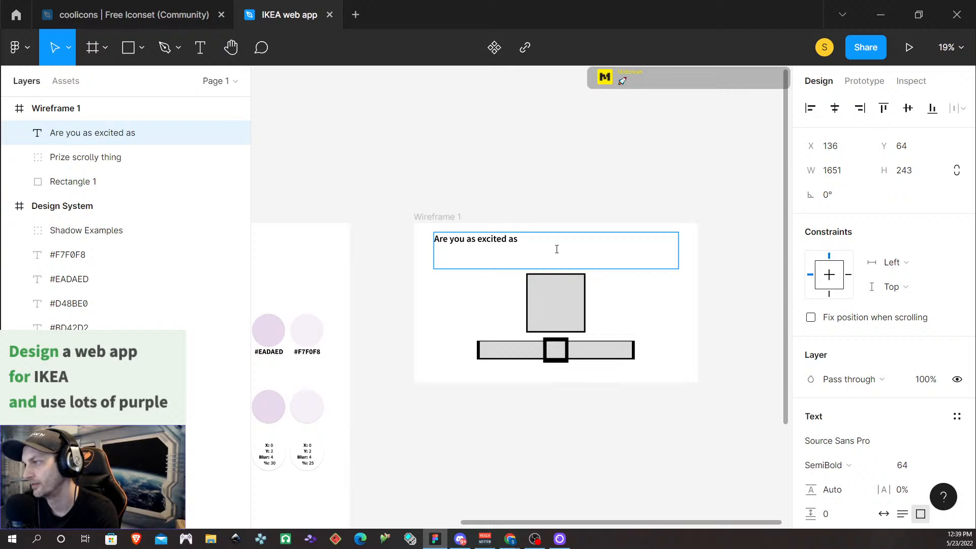
pyautogui.write(' we are?')
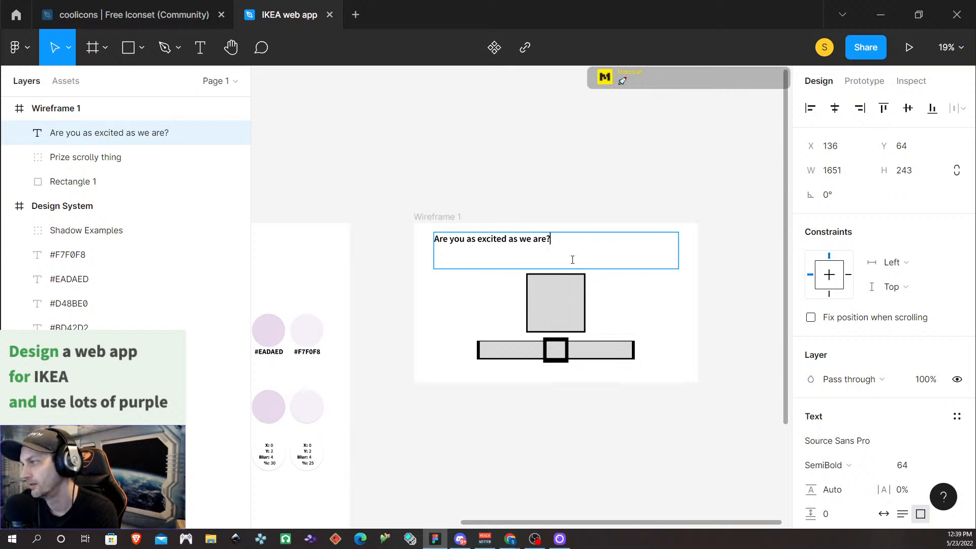
# Step: Try a font size of 128 on the whole heading text
pyautogui.moveTo(566, 246); pyautogui.dragTo(432, 242)
pyautogui.click(915, 471)
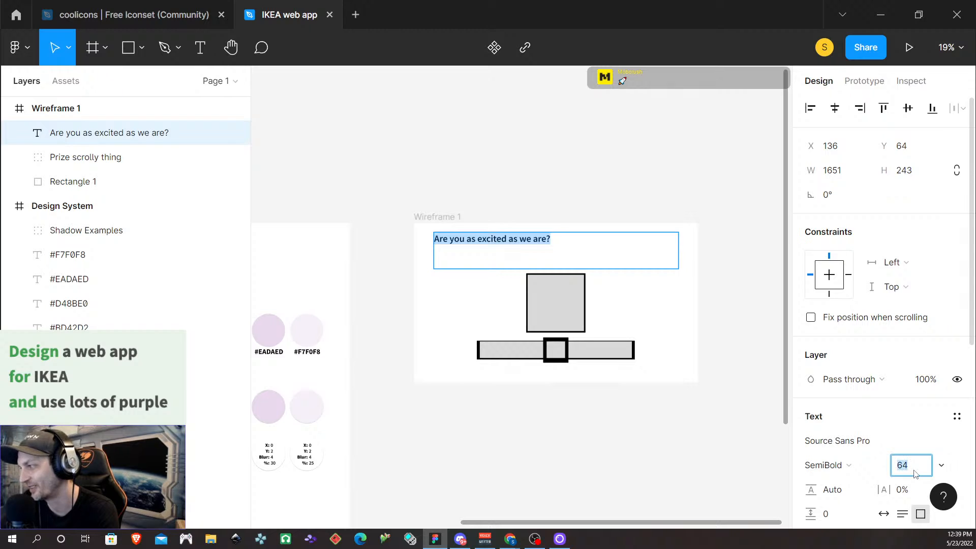
pyautogui.write('128')
pyautogui.press('Return')
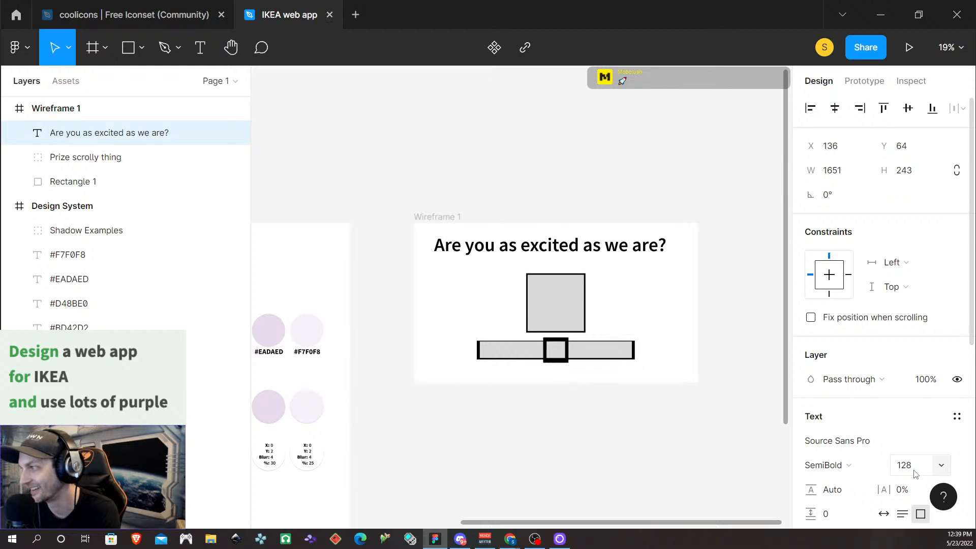
# Step: Set the heading text's font size to 72
pyautogui.click(914, 473)
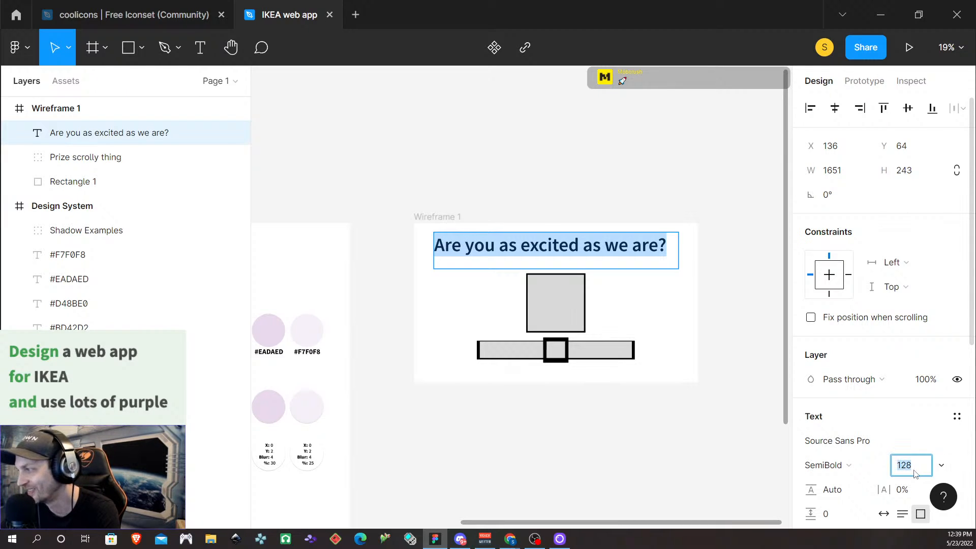
pyautogui.write('72')
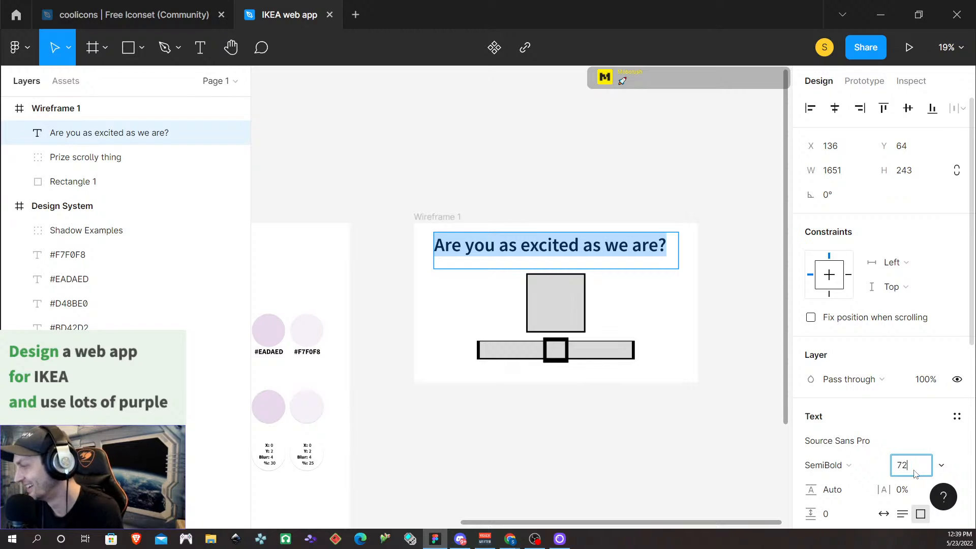
pyautogui.press('Return')
# Step: Centre-align the heading text horizontally within its text box
pyautogui.doubleClick(525, 240)
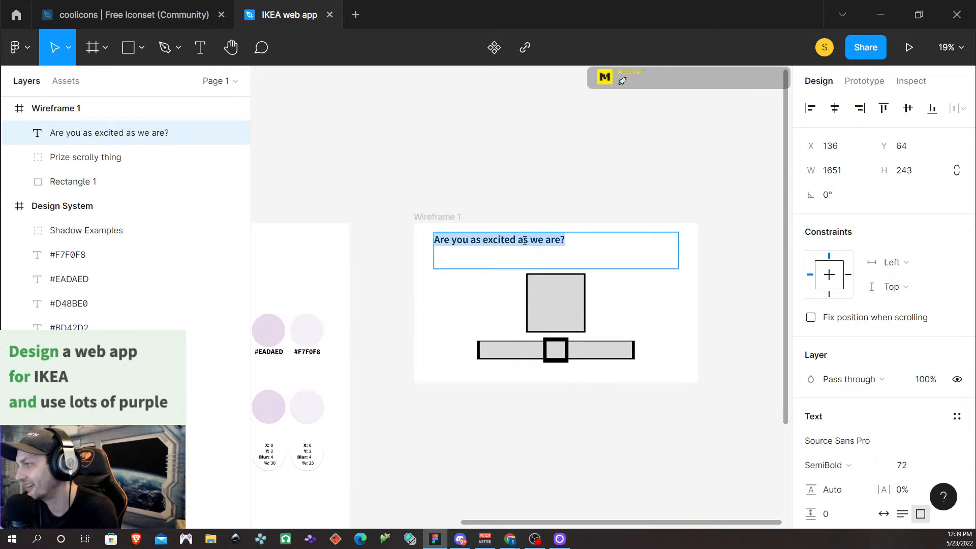
pyautogui.scroll(-5, 829, 413)
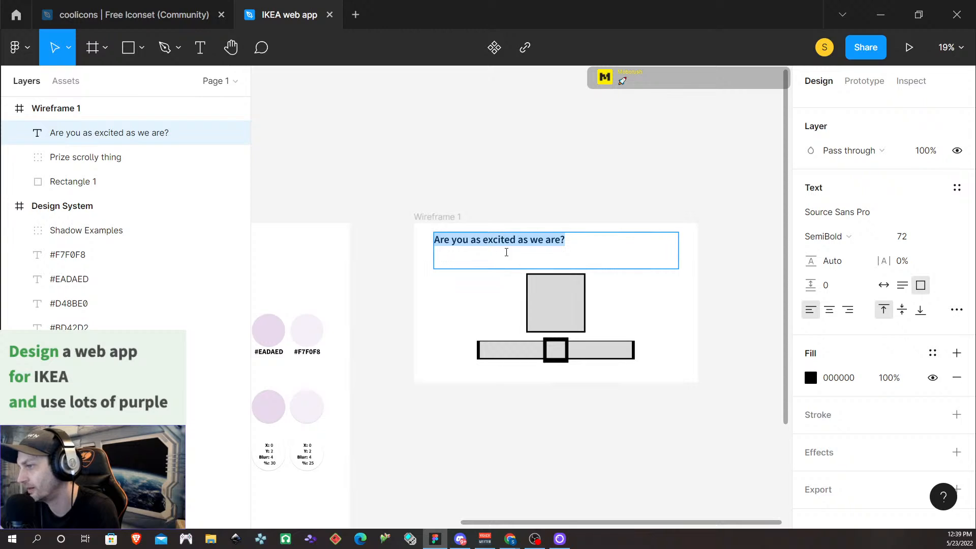
pyautogui.press('Escape')
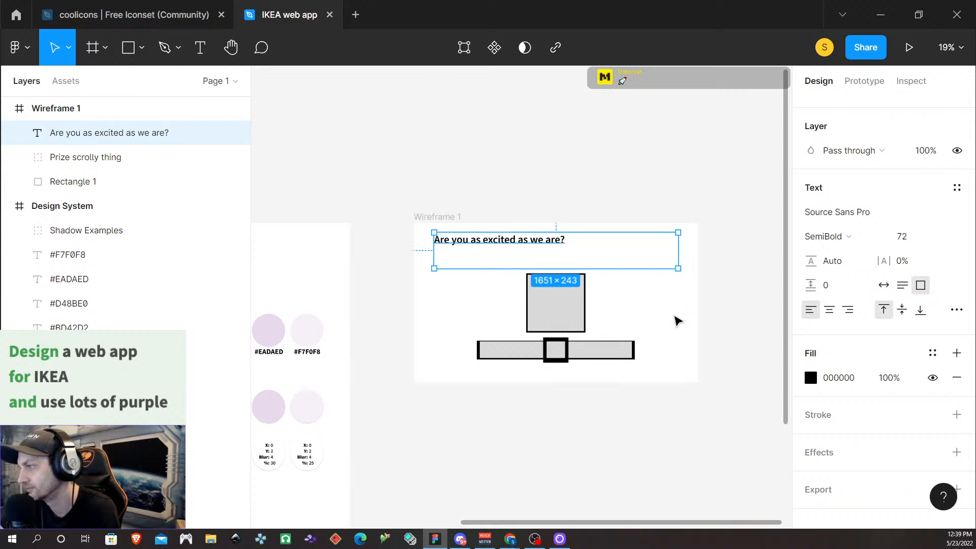
pyautogui.click(829, 311)
pyautogui.click(639, 257)
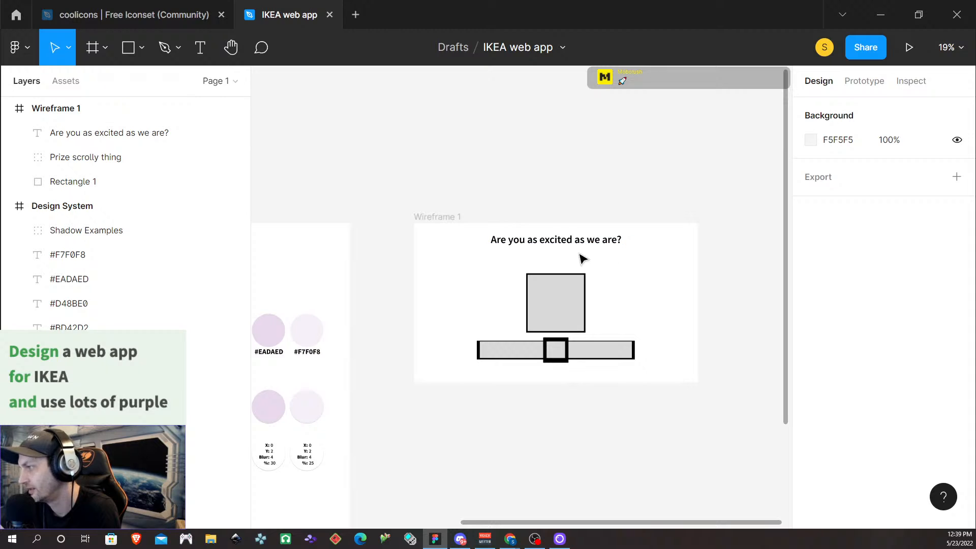
# Step: Add a second line below the heading in the same text box, reading "Gabling is so fun it's almost addicting"
pyautogui.click(618, 249)
pyautogui.doubleClick(624, 243)
pyautogui.click(622, 241)
pyautogui.tripleClick(623, 241)
pyautogui.click(623, 241)
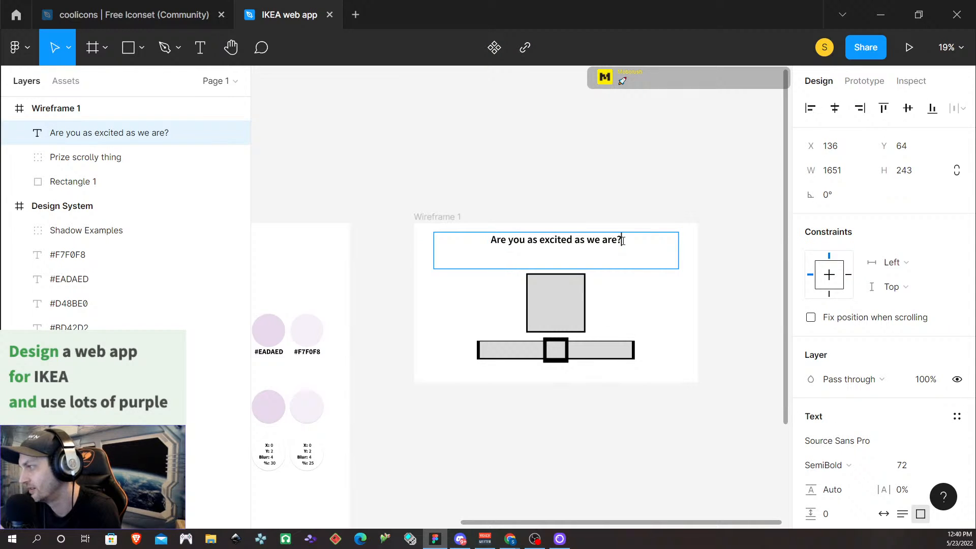
pyautogui.press('Return')
pyautogui.write('Gabling i')
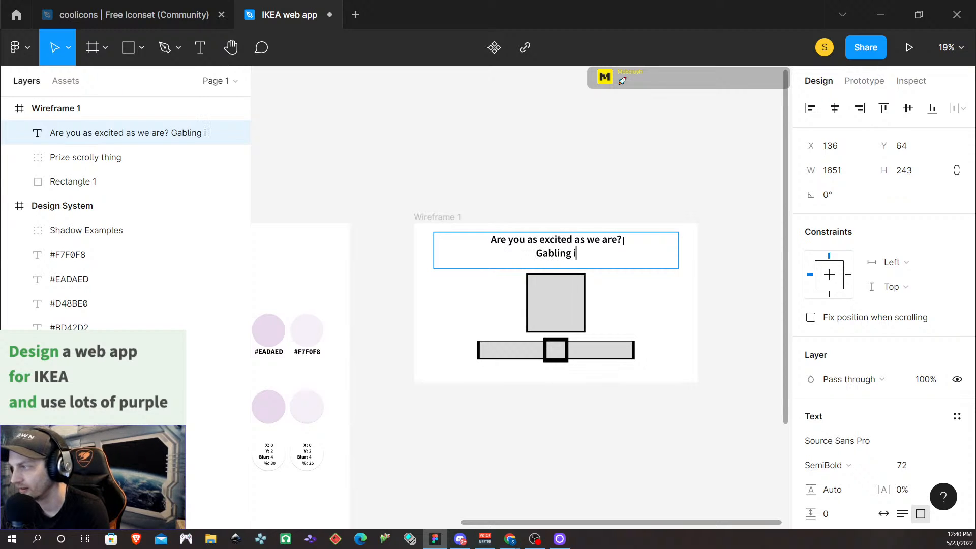
pyautogui.write('s so fun it')
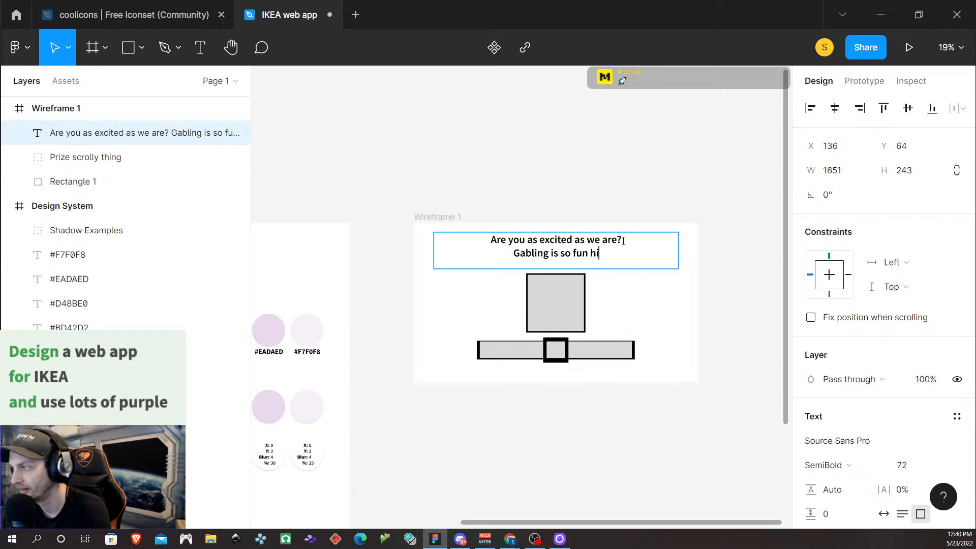
pyautogui.write("'s almost add")
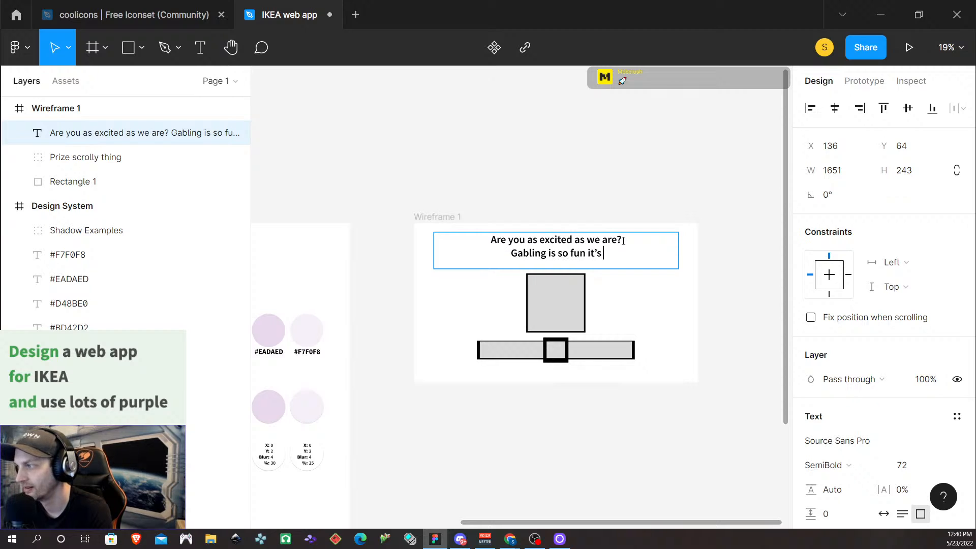
pyautogui.write('icting')
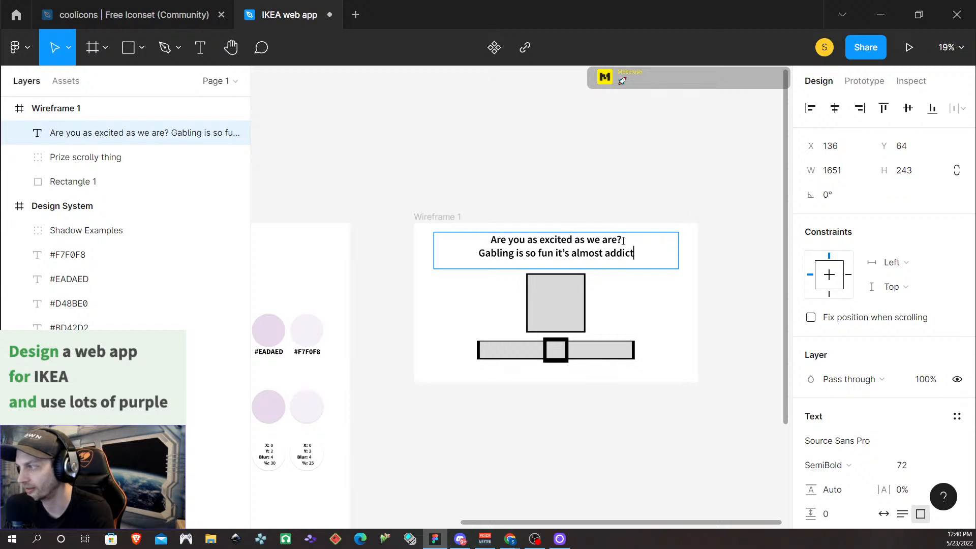
# Step: Format the second text line with a font size of 48 and the Regular weight
pyautogui.tripleClick(603, 255)
pyautogui.click(901, 465)
pyautogui.write('48')
pyautogui.press('Return')
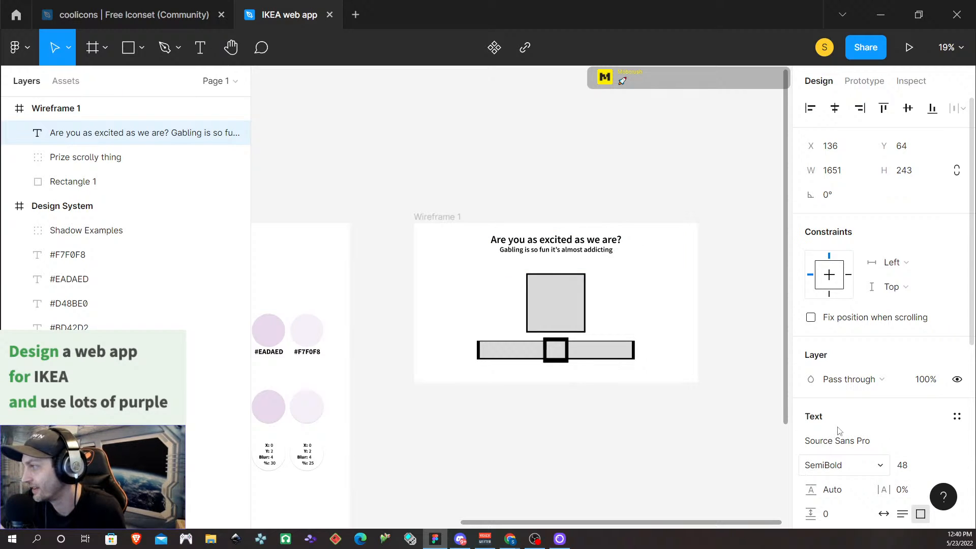
pyautogui.click(828, 467)
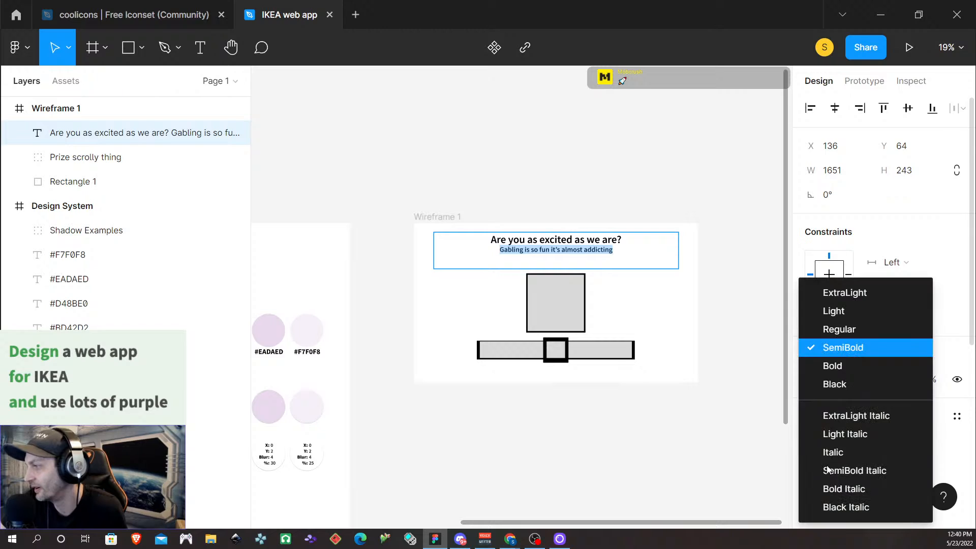
pyautogui.click(862, 328)
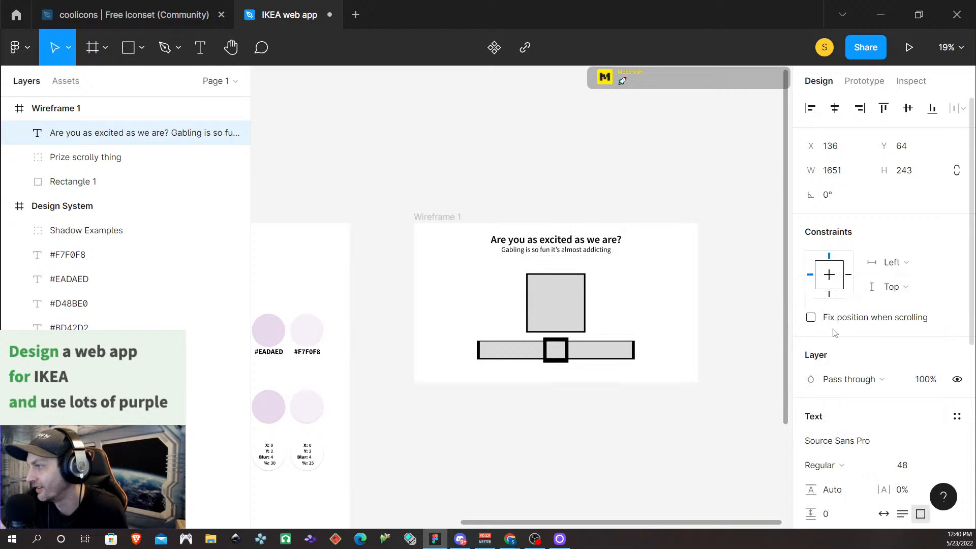
pyautogui.tripleClick(553, 250)
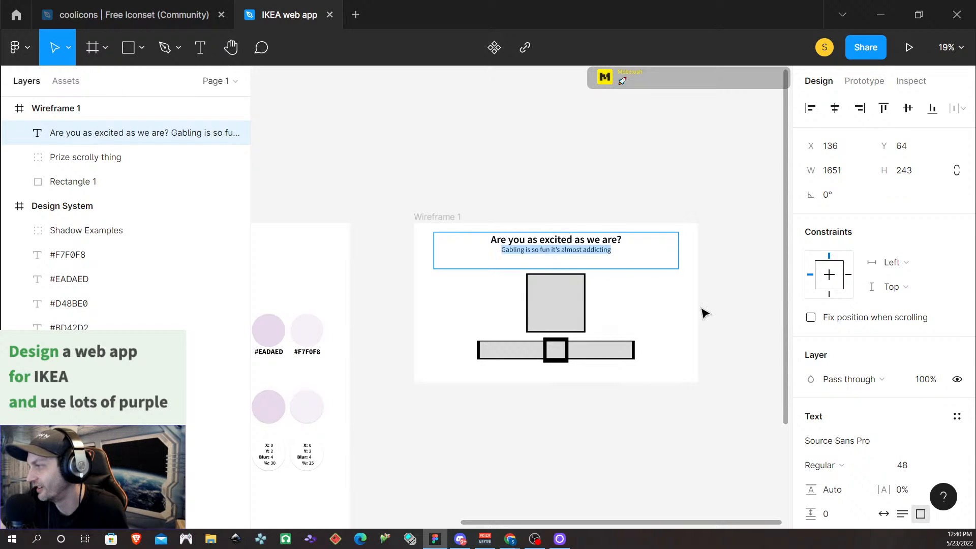
# Step: Set the letter spacing of the subline "Gabling is so fun it's almost addicting" to 5%
pyautogui.scroll(-3, 905, 428)
pyautogui.click(904, 339)
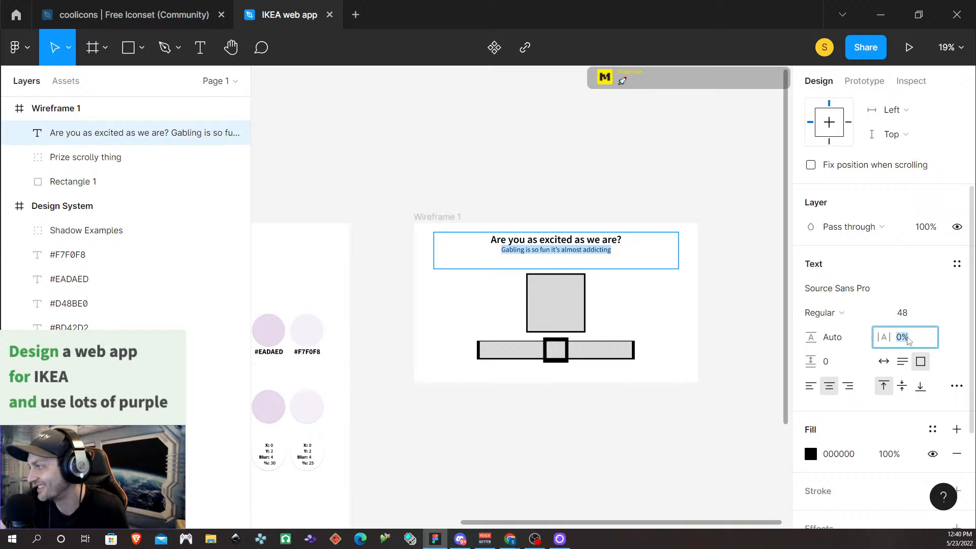
pyautogui.write('5')
pyautogui.press('Return')
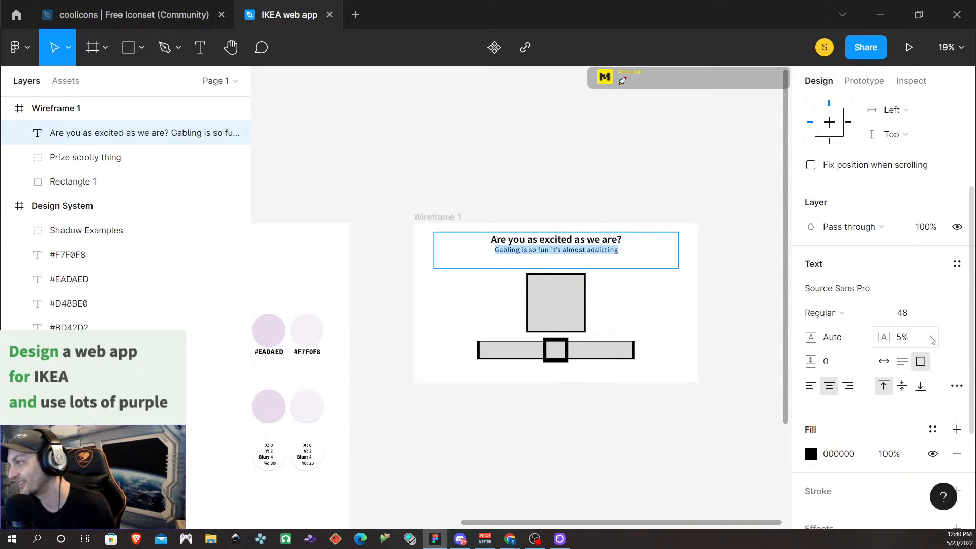
pyautogui.press('Escape')
pyautogui.press('Escape')
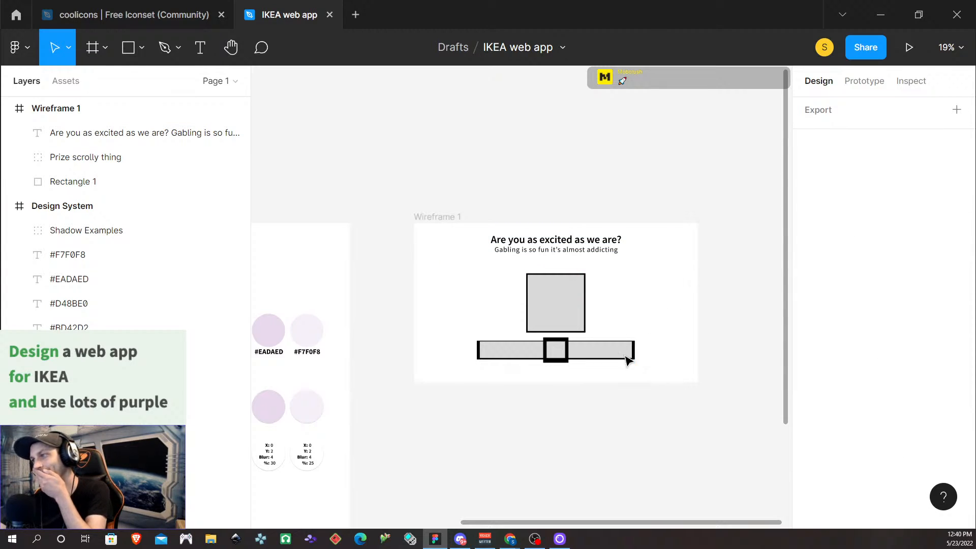
# Step: Move the heading and subline text box slightly down in Wireframe 1, keeping it horizontally centred
pyautogui.click(598, 242)
pyautogui.moveTo(587, 244); pyautogui.dragTo(586, 250)
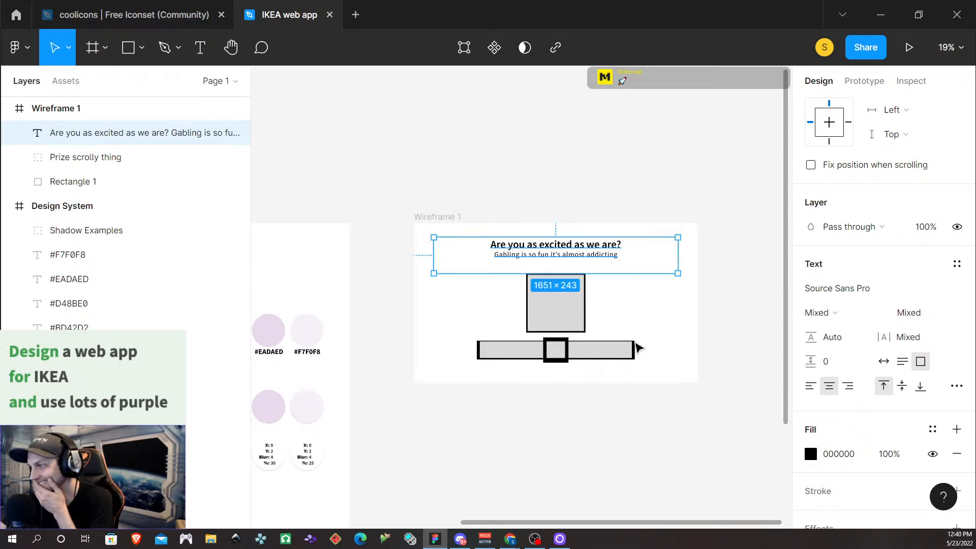
pyautogui.click(578, 424)
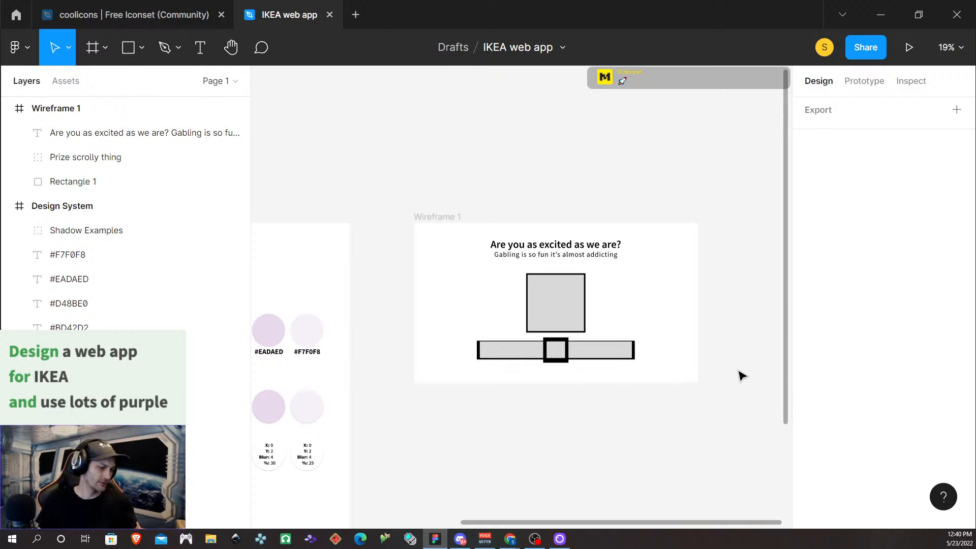
# Step: Duplicate the Wireframe 1 frame and place the copy beside the original
pyautogui.click(451, 219)
pyautogui.moveTo(447, 219); pyautogui.dragTo(588, 223)
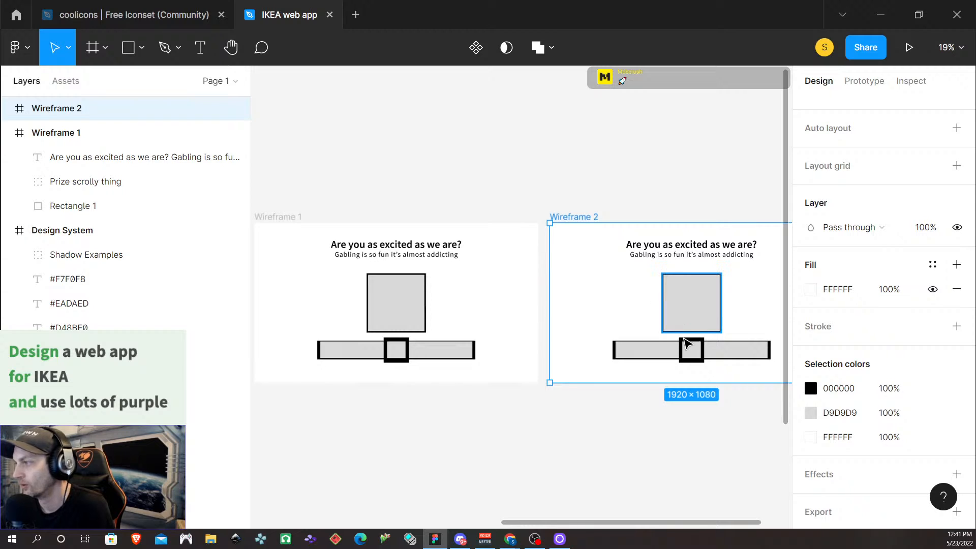
# Step: Move Wireframe 2's prize scroller up over the placeholder square and scale it proportionally to about 3388 × 542
pyautogui.keyDown('ctrl'); pyautogui.scroll(5, 584, 382); pyautogui.keyUp('ctrl')
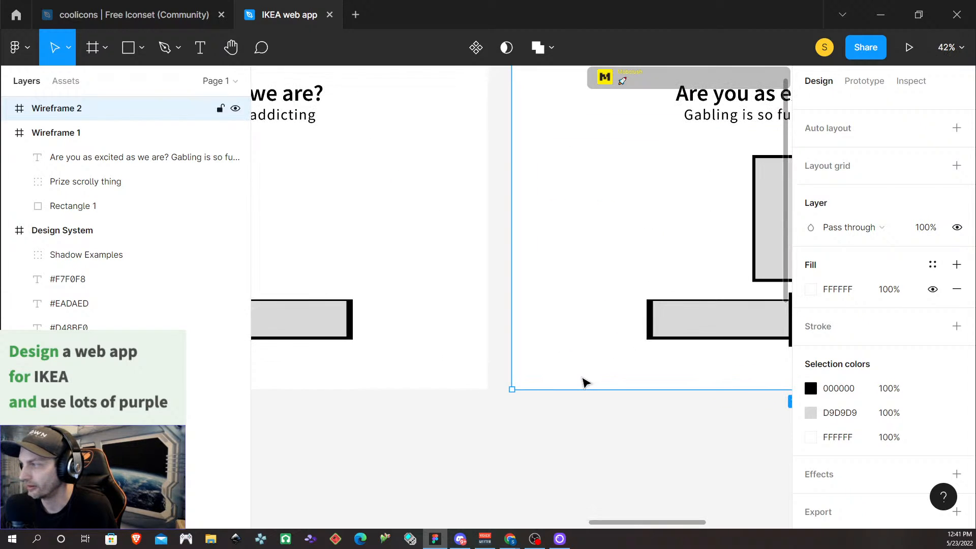
pyautogui.hscroll(7, 555, 363)
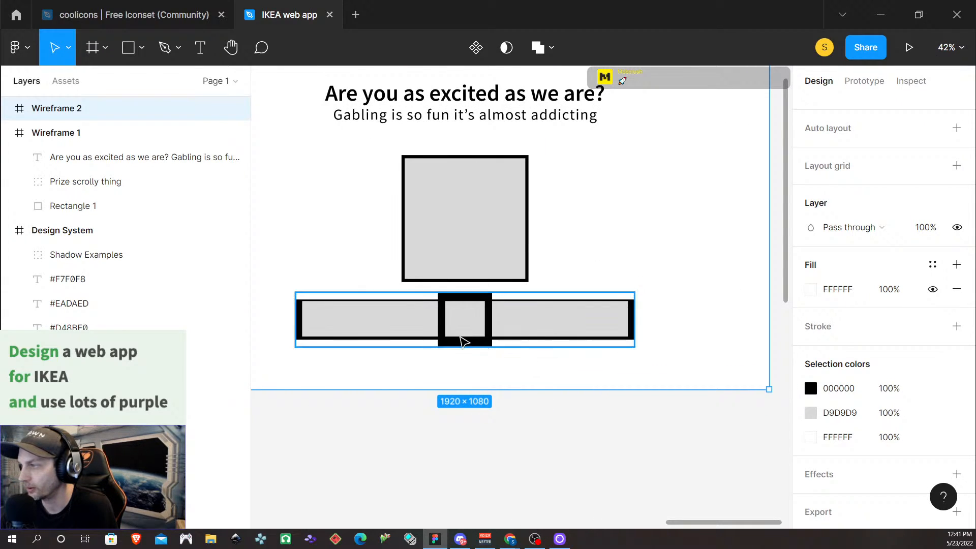
pyautogui.click(462, 337)
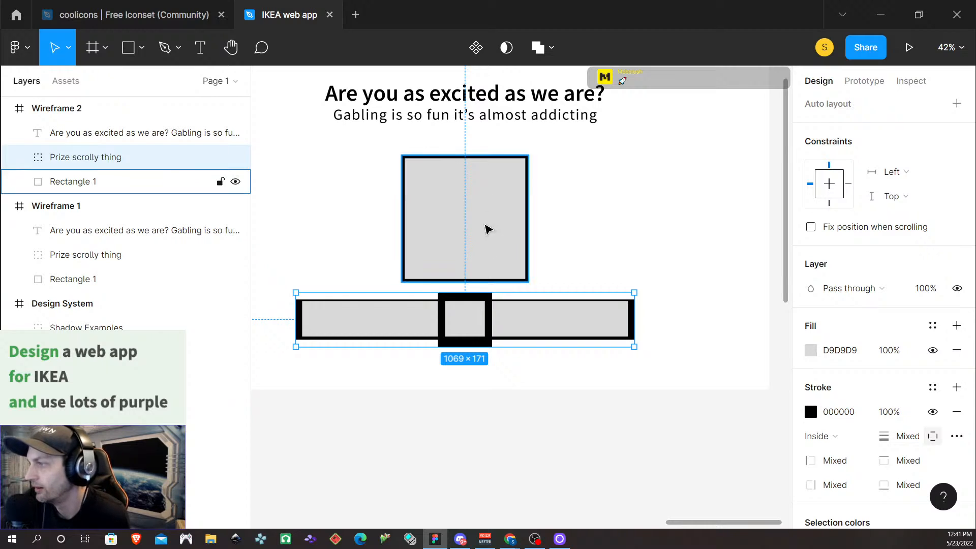
pyautogui.moveTo(475, 327); pyautogui.dragTo(472, 233)
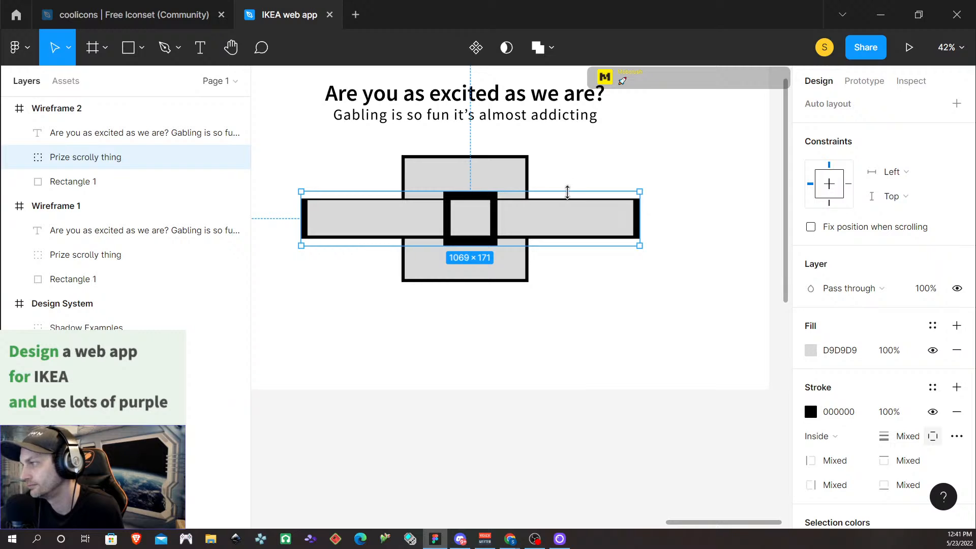
pyautogui.moveTo(568, 174); pyautogui.dragTo(576, 141)
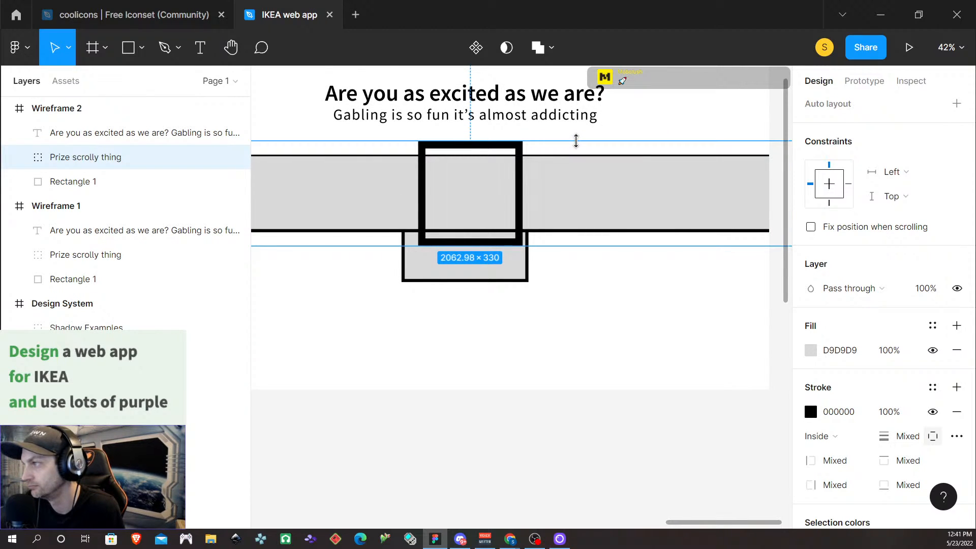
pyautogui.moveTo(545, 249); pyautogui.dragTo(523, 304)
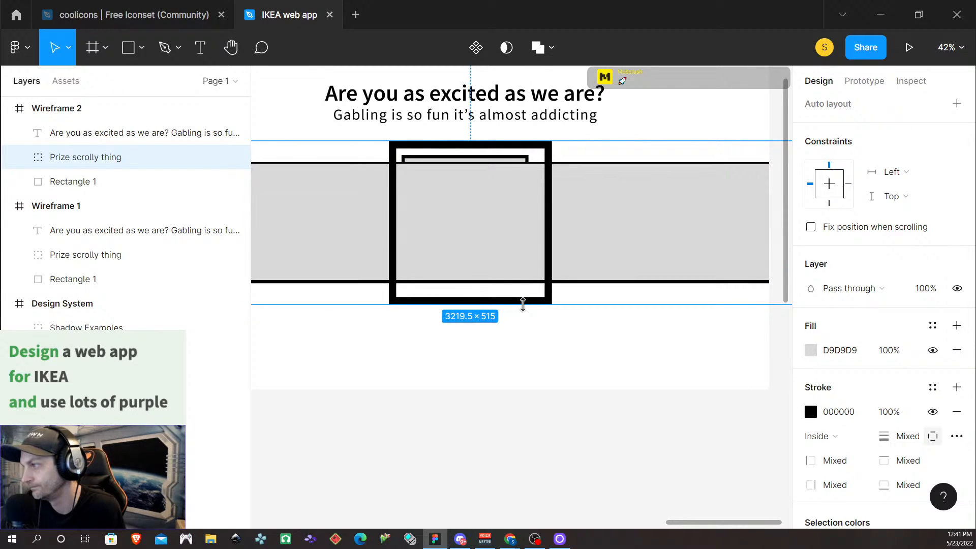
pyautogui.moveTo(487, 143); pyautogui.dragTo(494, 133)
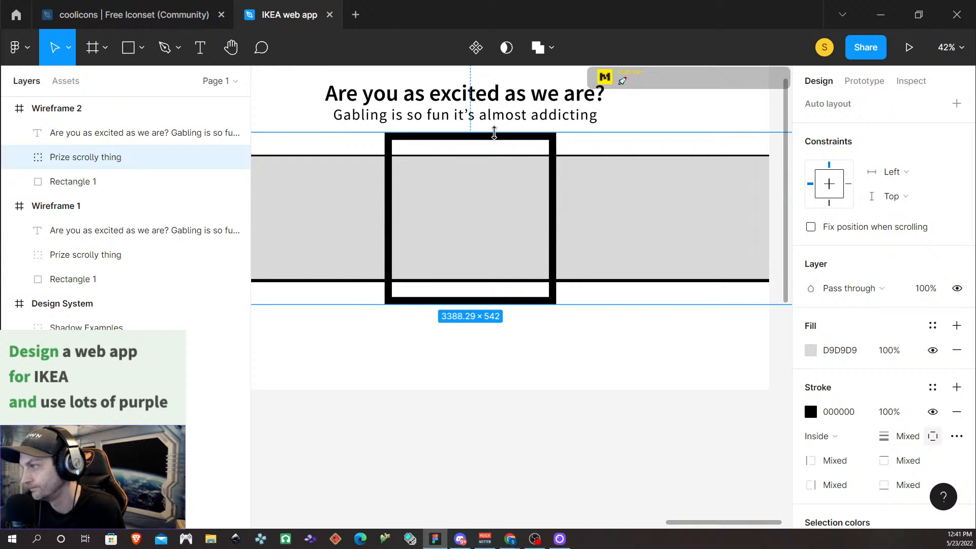
pyautogui.click(585, 347)
# Step: Delete the placeholder square Rectangle 1 behind the enlarged prize scroller in Wireframe 2
pyautogui.scroll(-5, 560, 344)
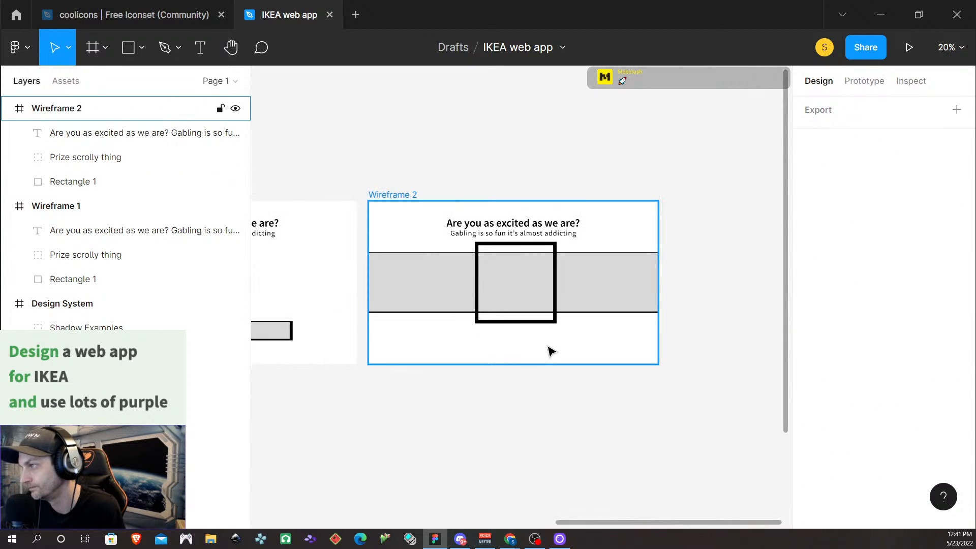
pyautogui.scroll(-1, 551, 350)
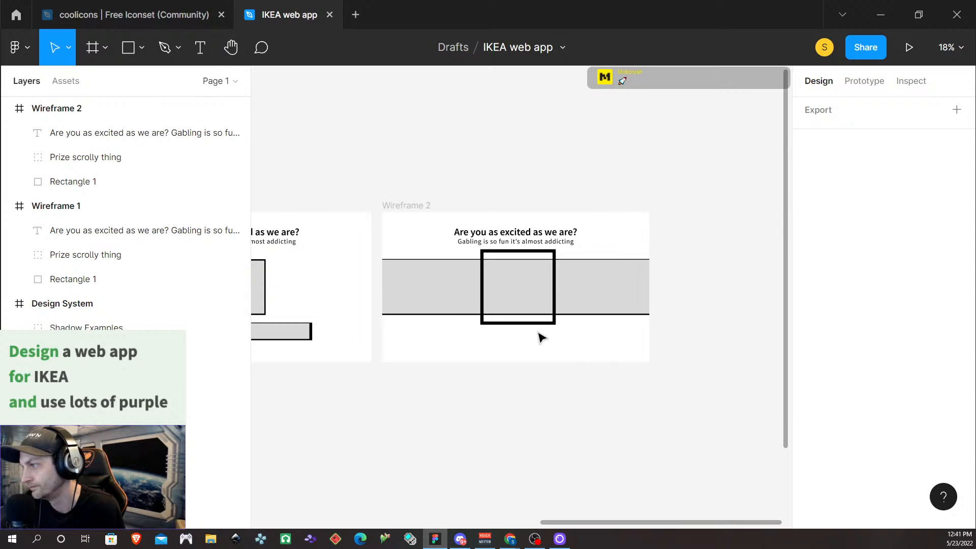
pyautogui.scroll(1, 539, 323)
pyautogui.scroll(-1, 551, 333)
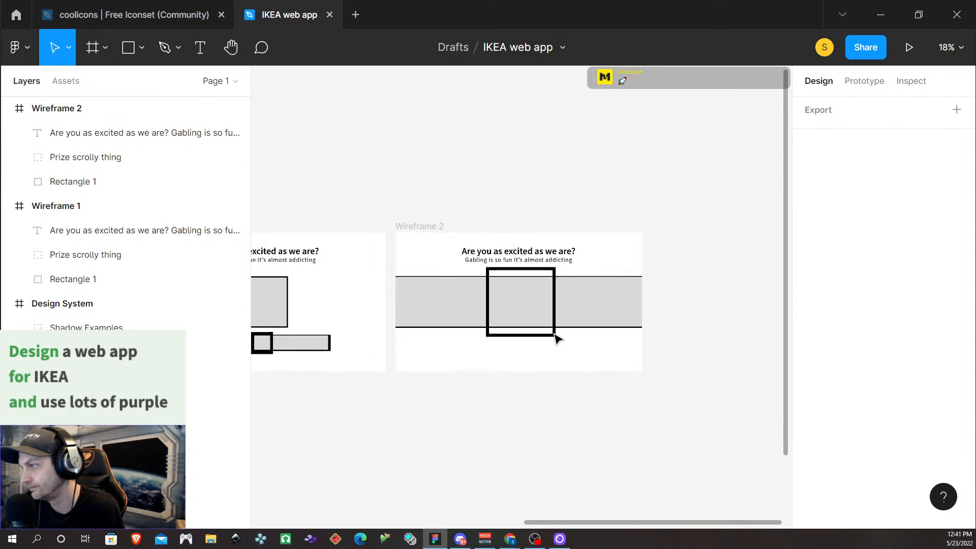
pyautogui.scroll(4, 558, 338)
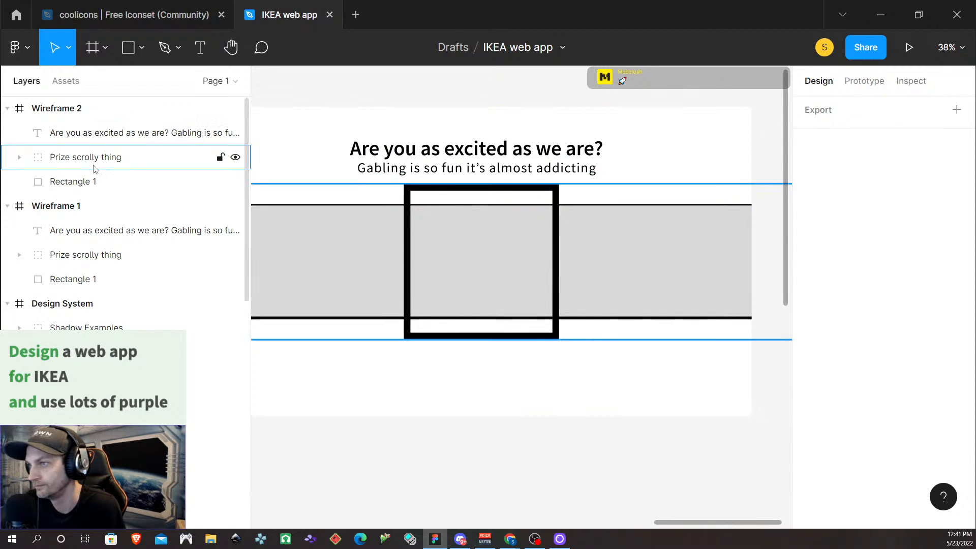
pyautogui.click(55, 188)
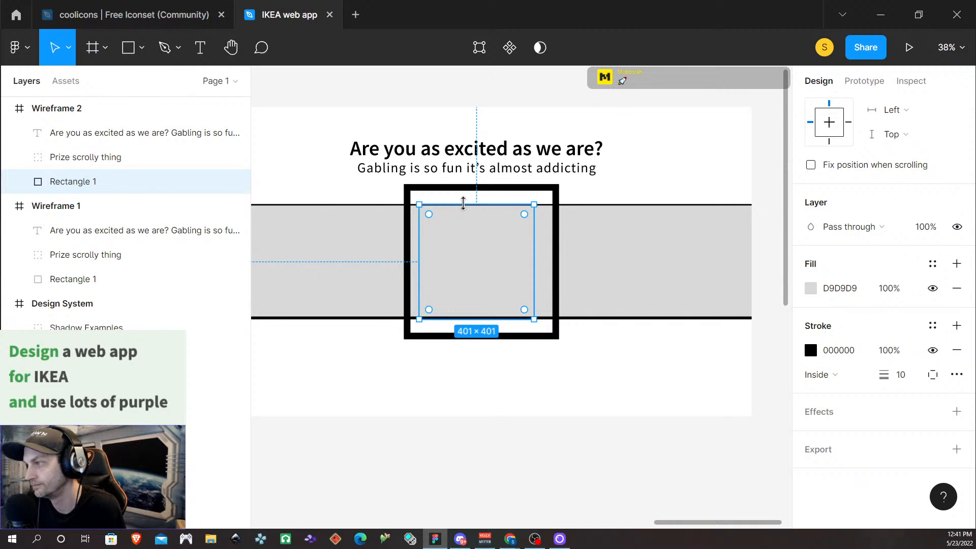
pyautogui.press('Delete')
# Step: Try stroke widths of 96 and 85 on the prize scroller's square selector in Wireframe 2, and settle on 80
pyautogui.doubleClick(487, 199)
pyautogui.click(910, 335)
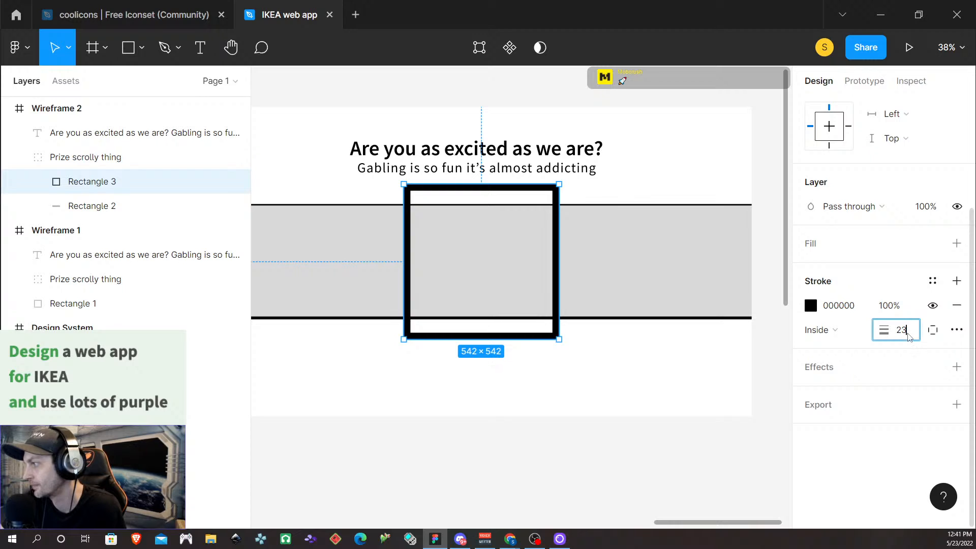
pyautogui.write('96')
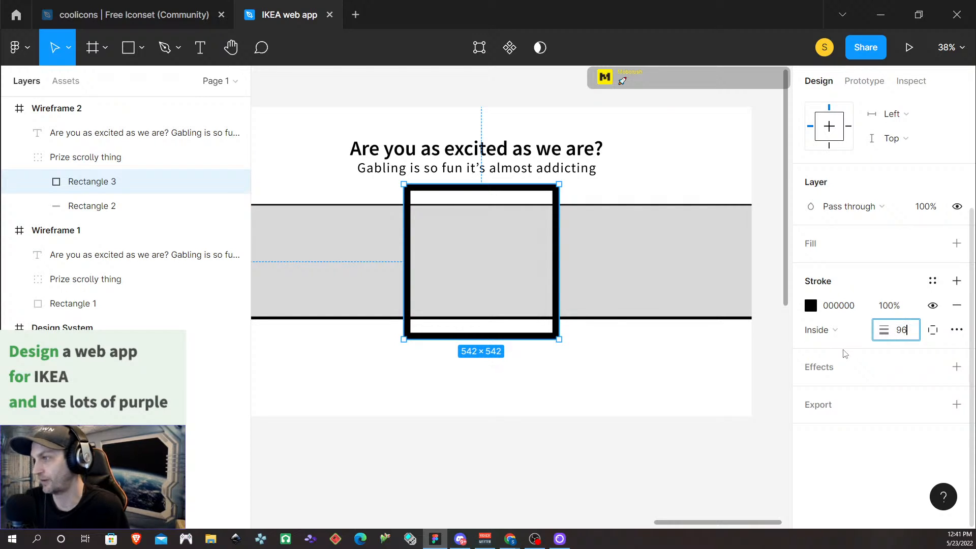
pyautogui.press('Return')
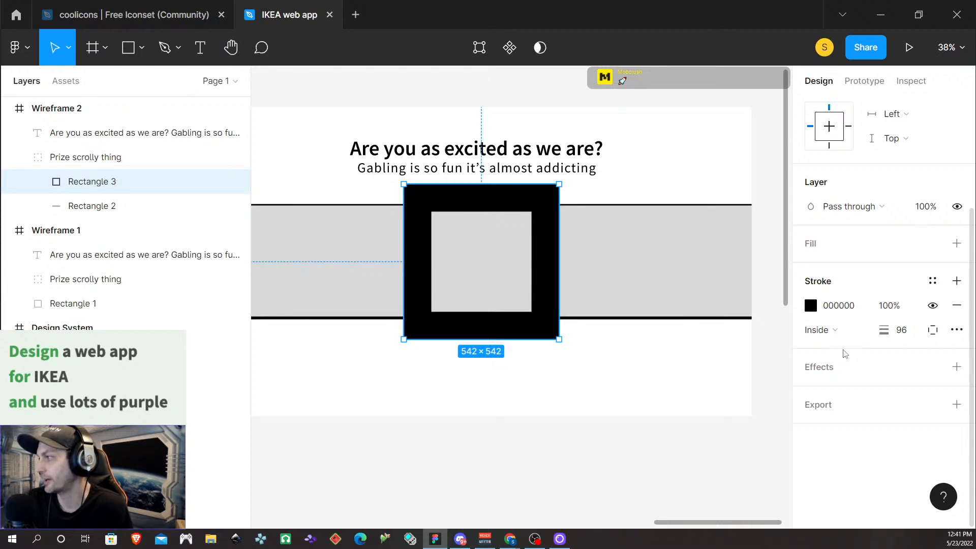
pyautogui.click(899, 334)
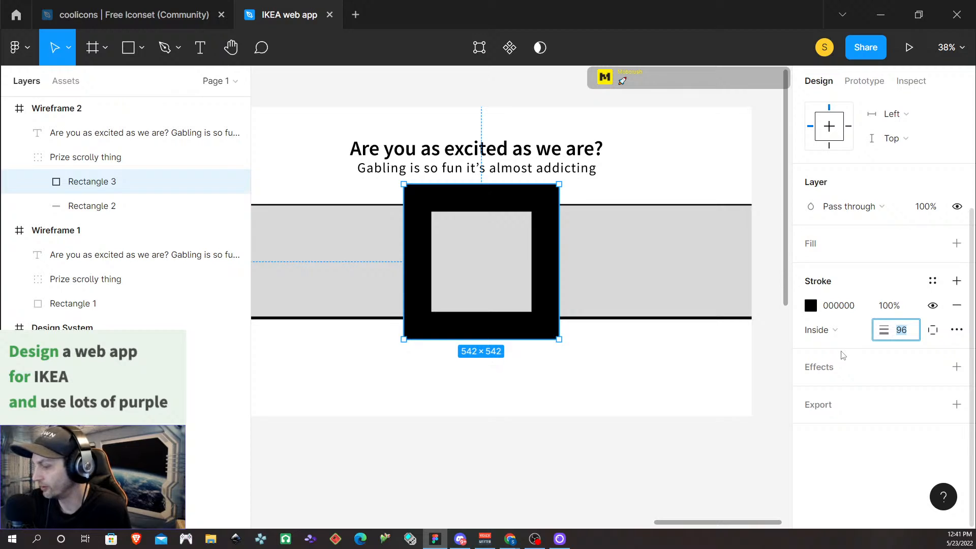
pyautogui.write('85')
pyautogui.press('Return')
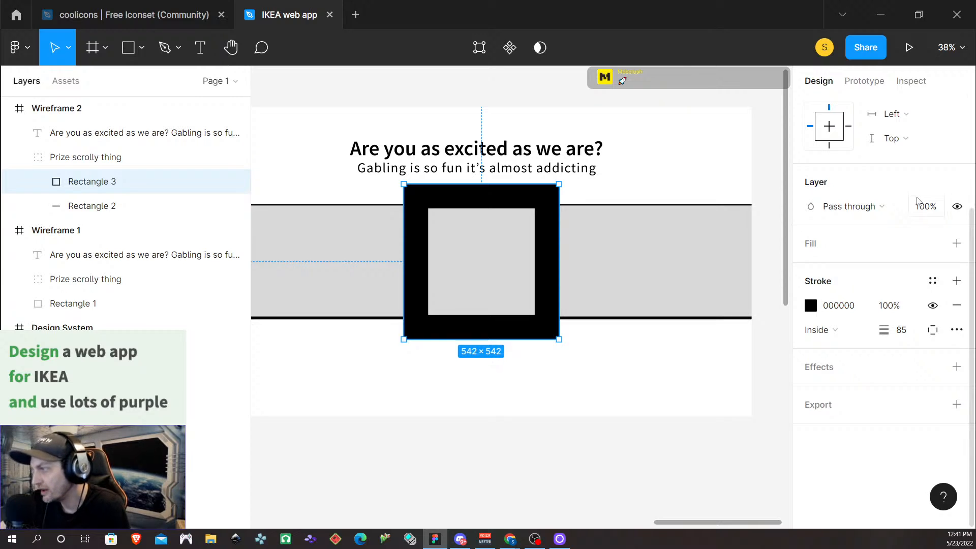
pyautogui.click(907, 335)
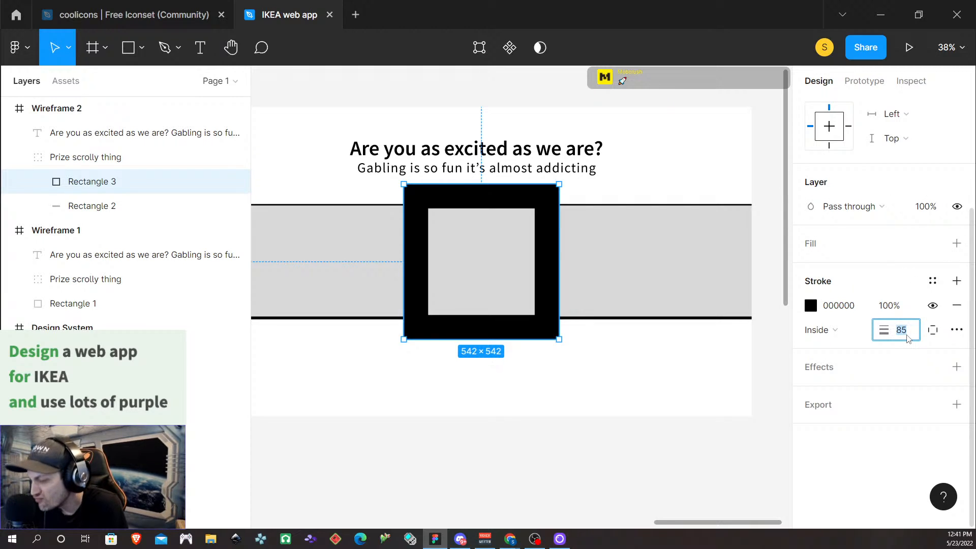
pyautogui.write('0')
pyautogui.press('Return')
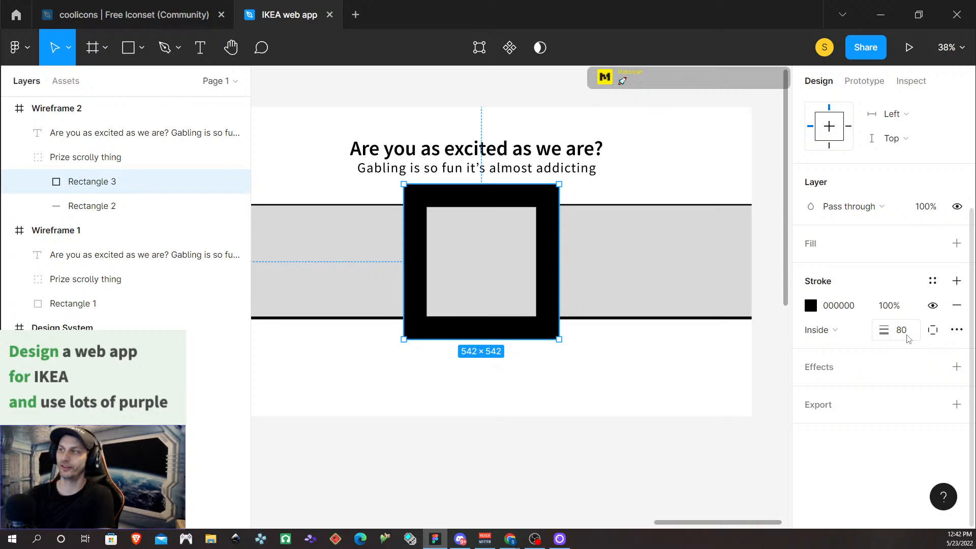
# Step: Remove the subline from Wireframe 2's text box, leaving only "Are you as excited as we are?"
pyautogui.click(503, 165)
pyautogui.doubleClick(503, 165)
pyautogui.doubleClick(503, 165)
pyautogui.tripleClick(503, 165)
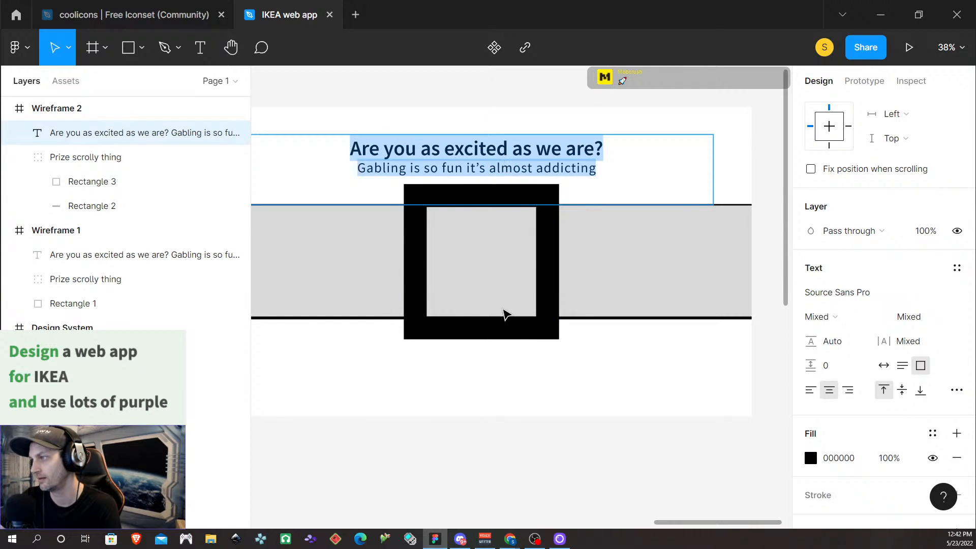
pyautogui.press('Escape')
pyautogui.tripleClick(512, 171)
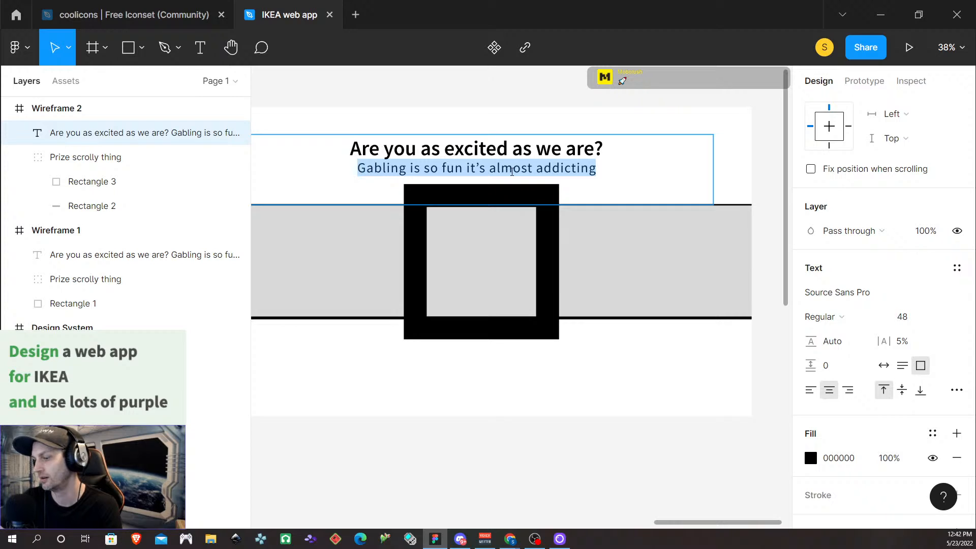
pyautogui.press('BackSpace')
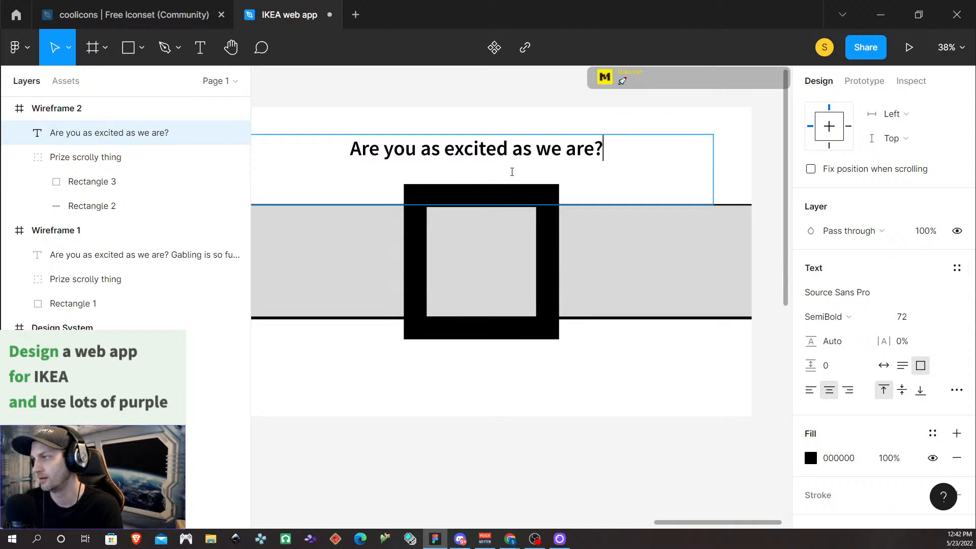
pyautogui.press('BackSpace')
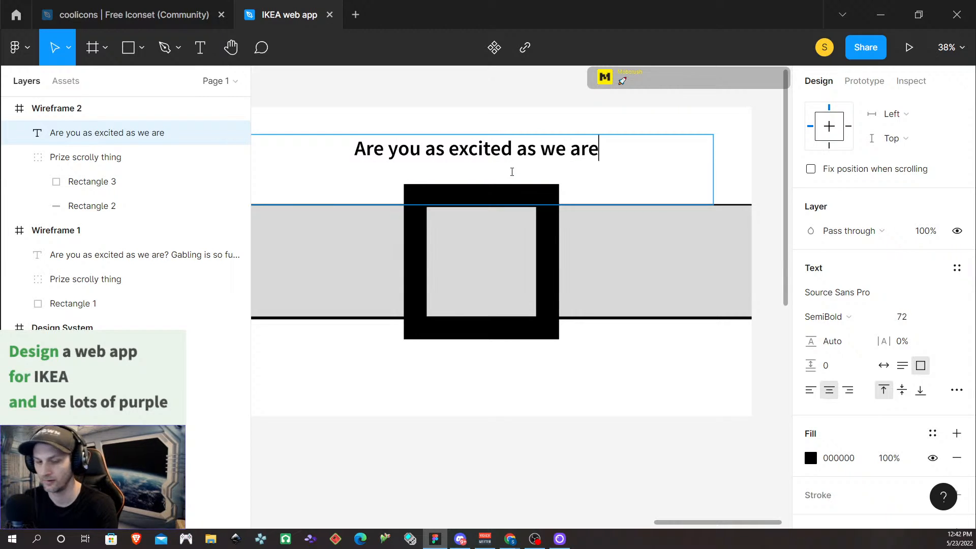
pyautogui.write('?')
pyautogui.press('Escape')
# Step: Reduce the height of Wireframe 2's heading text box to 172, ending at the top edge of the square selector
pyautogui.hscroll(3, 538, 373)
pyautogui.hscroll(-3, 534, 365)
pyautogui.scroll(3, 531, 359)
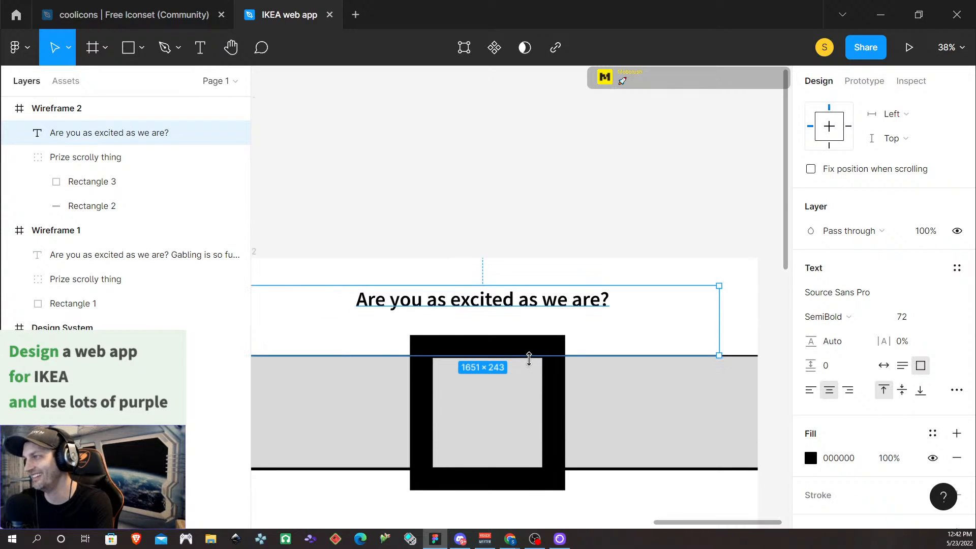
pyautogui.scroll(-5, 539, 362)
pyautogui.scroll(1, 503, 336)
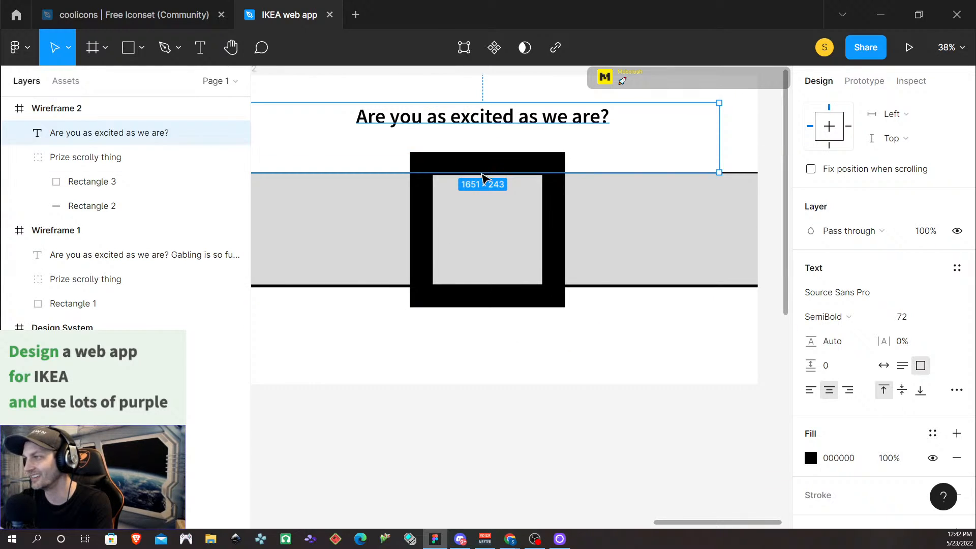
pyautogui.moveTo(496, 172); pyautogui.dragTo(501, 149)
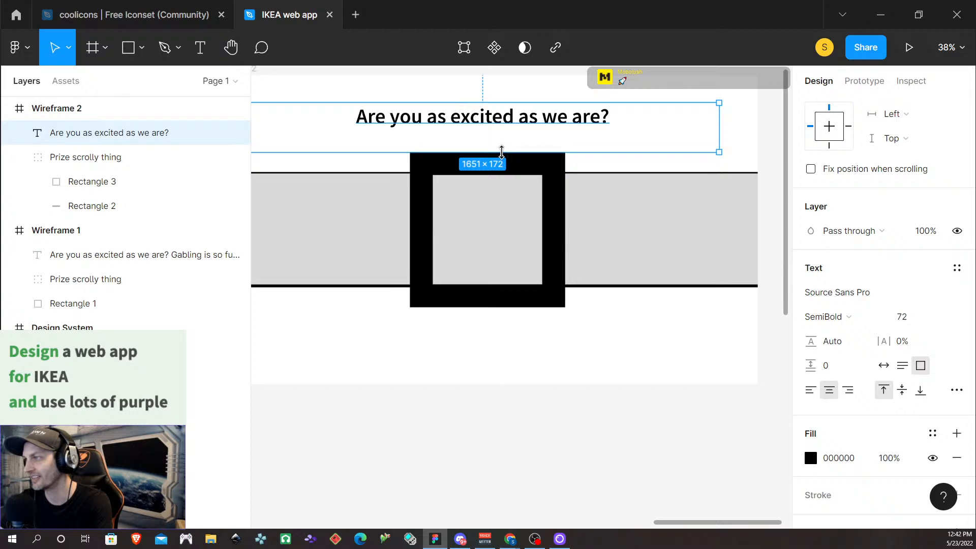
# Step: Duplicate Wireframe 2's heading and place the copy centred directly beneath the square selector
pyautogui.hscroll(3, 488, 183)
pyautogui.hscroll(-3, 486, 183)
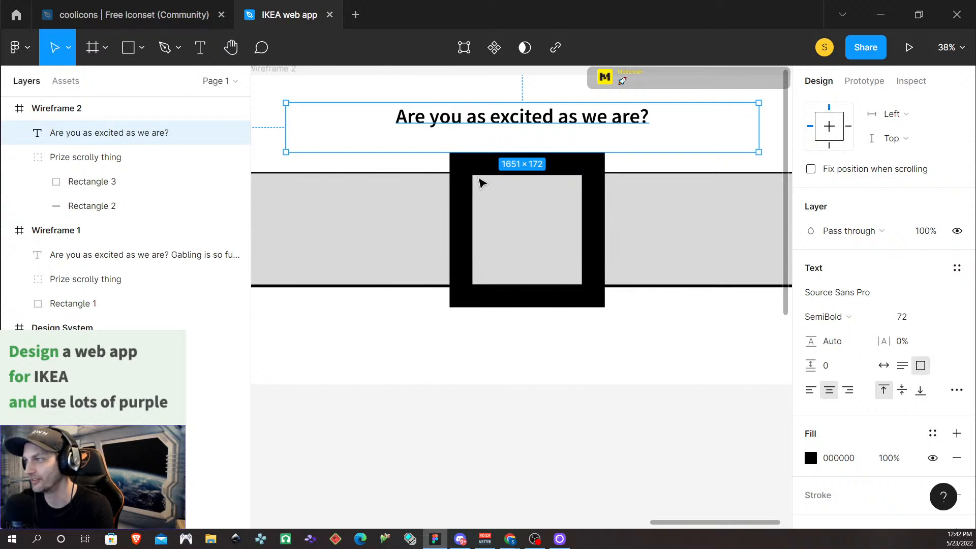
pyautogui.scroll(-2, 481, 182)
pyautogui.click(543, 288)
pyautogui.click(508, 137)
pyautogui.moveTo(508, 137); pyautogui.dragTo(508, 285)
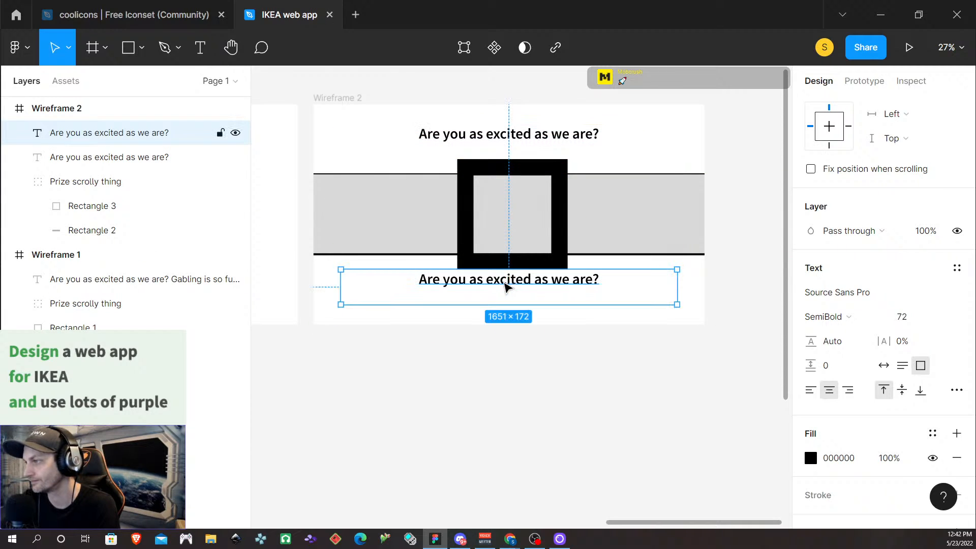
# Step: Replace the duplicated heading beneath Wireframe 2's square selector with "Who even cares what's in the package!?"
pyautogui.doubleClick(504, 282)
pyautogui.write('wHO')
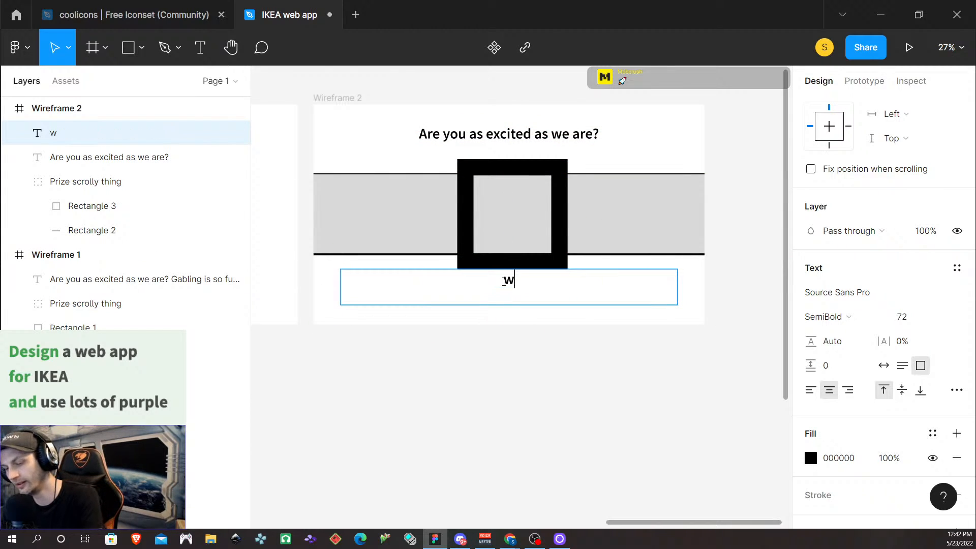
pyautogui.press('BackSpace')
pyautogui.press('BackSpace')
pyautogui.press('BackSpace')
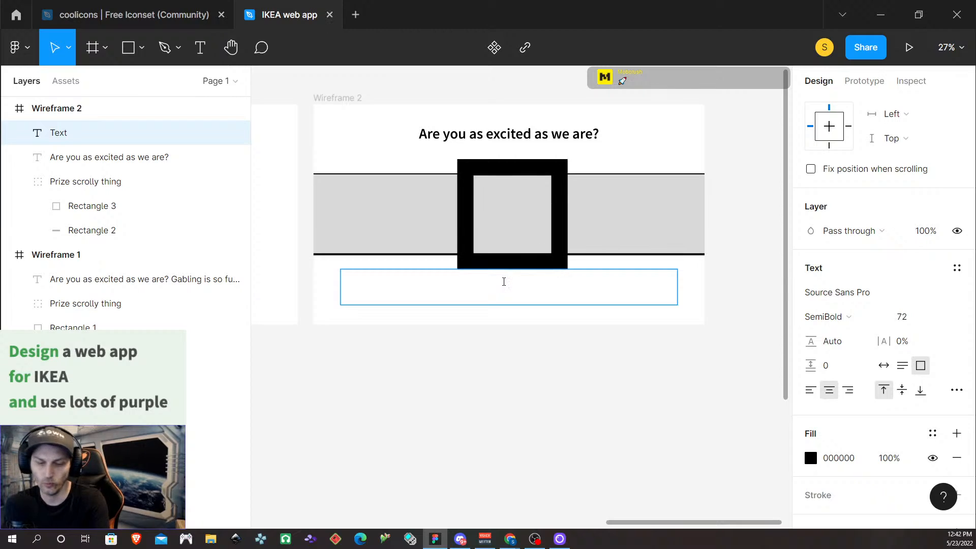
pyautogui.write('wh')
pyautogui.press('BackSpace')
pyautogui.press('BackSpace')
pyautogui.write('Who ')
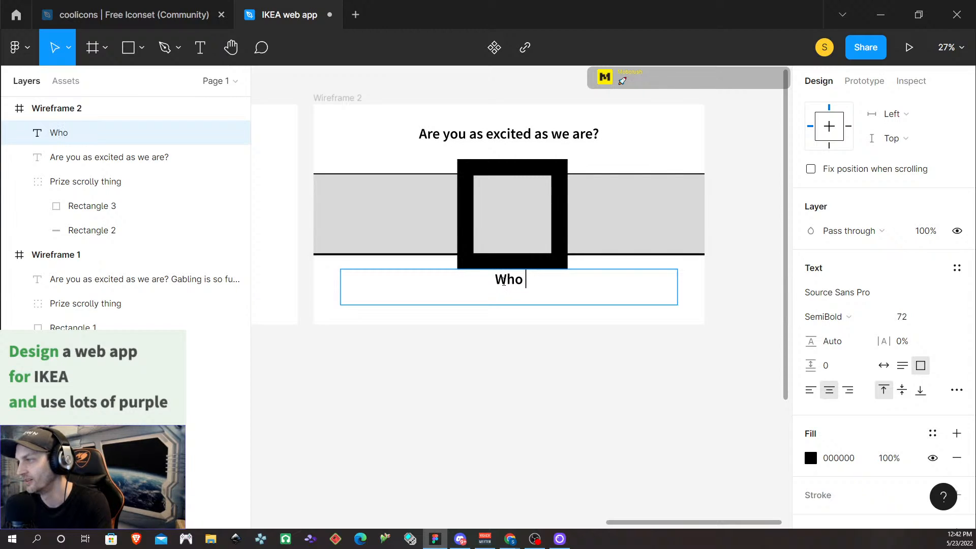
pyautogui.write('even care')
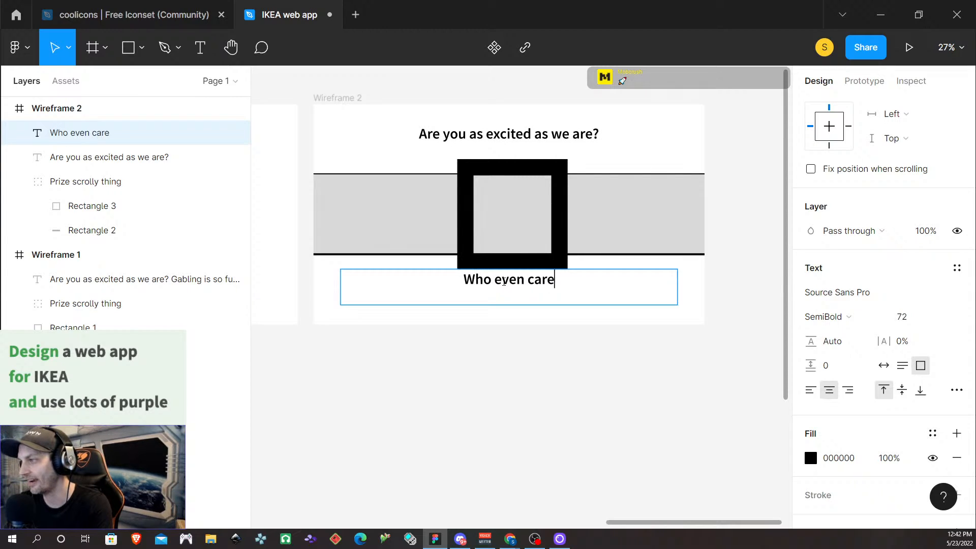
pyautogui.write("s what's in the ")
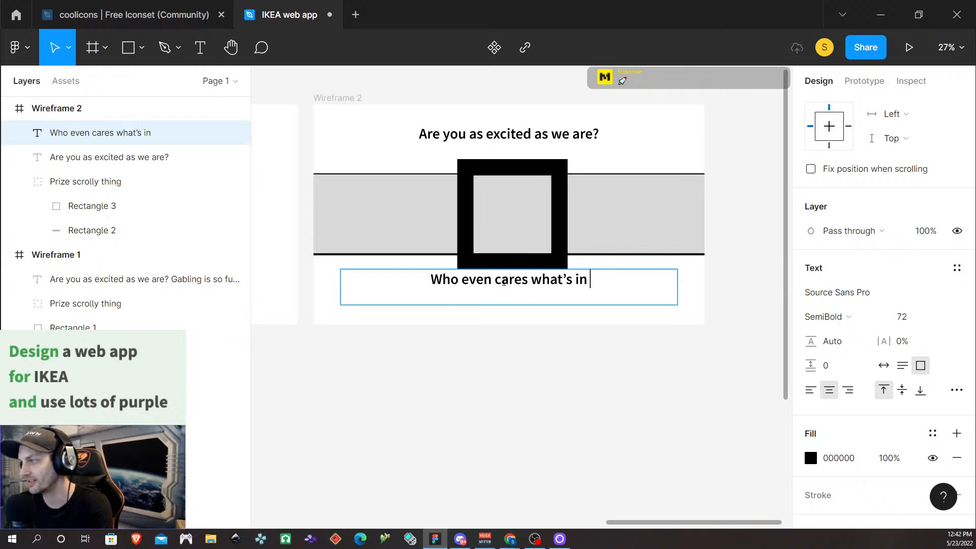
pyautogui.write('packag')
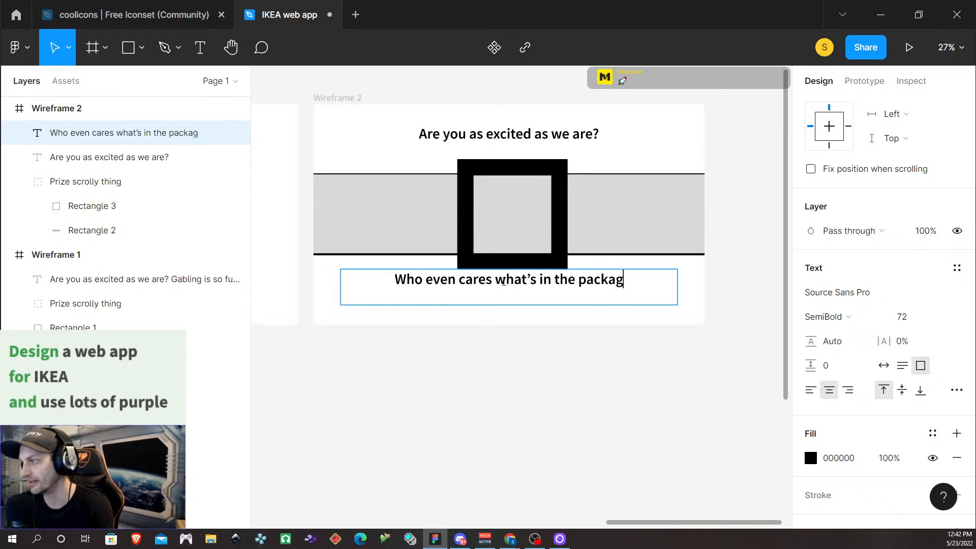
pyautogui.write('e!?')
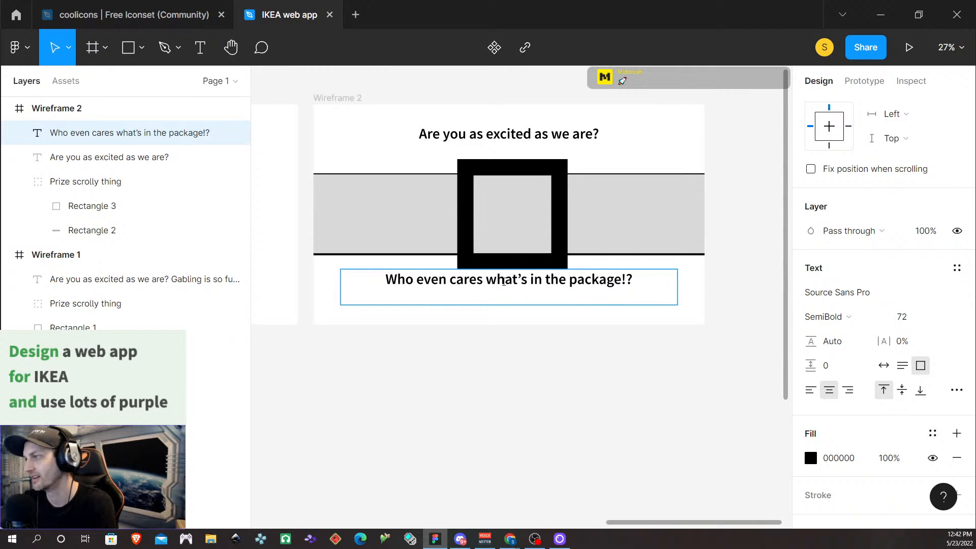
# Step: Set the font size of "Who even cares what's in the package!?" to 48
pyautogui.tripleClick(471, 287)
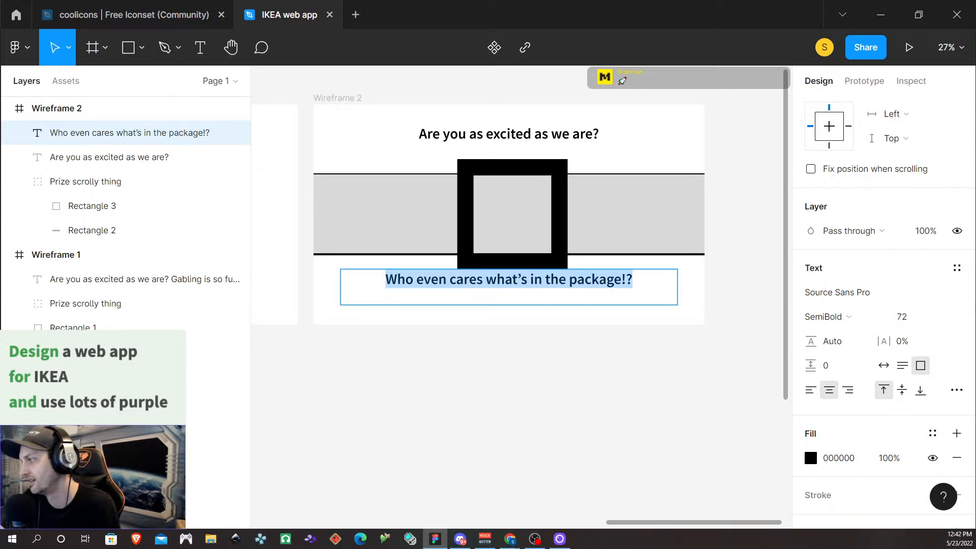
pyautogui.click(909, 323)
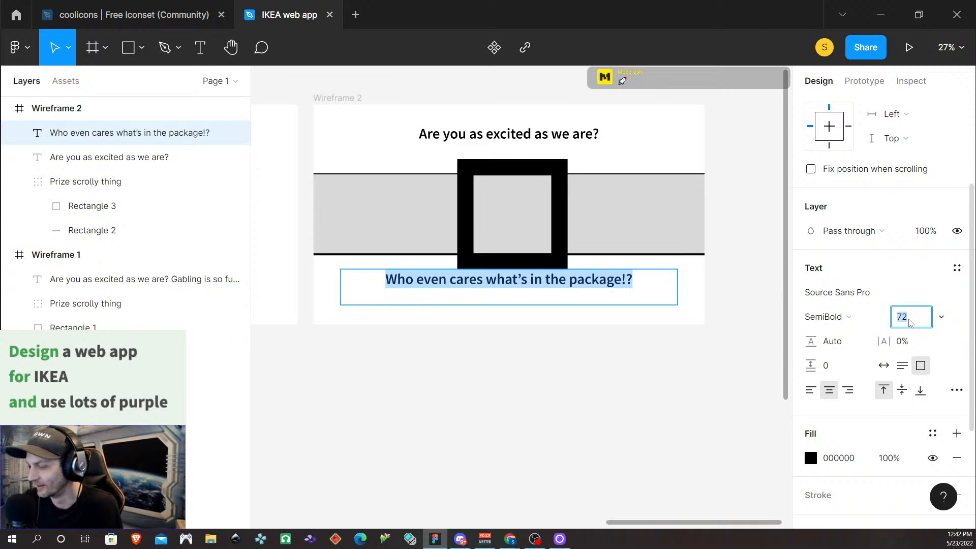
pyautogui.write('48')
pyautogui.press('Return')
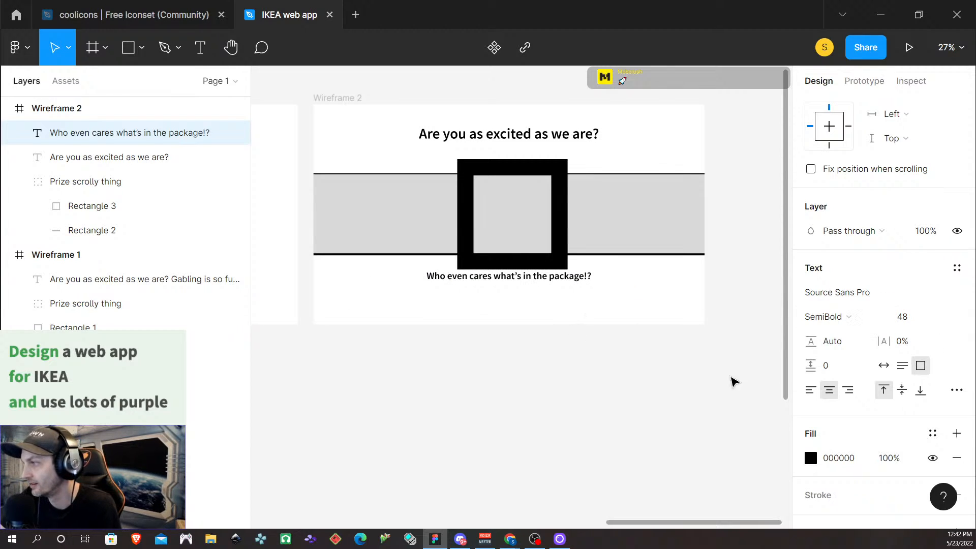
# Step: Try the Regular weight on the line beneath the square selector and return it to SemiBold
pyautogui.click(814, 316)
pyautogui.click(834, 297)
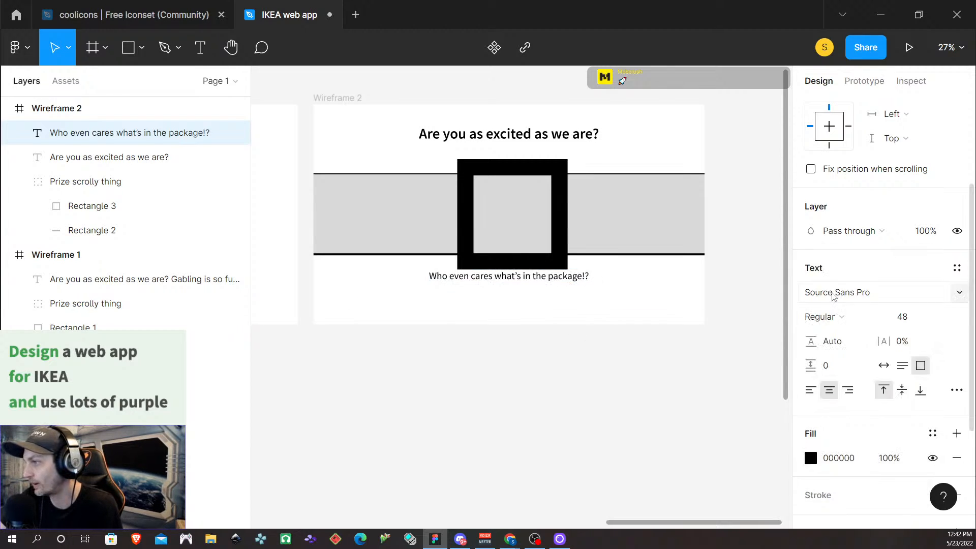
pyautogui.click(533, 279)
pyautogui.doubleClick(533, 279)
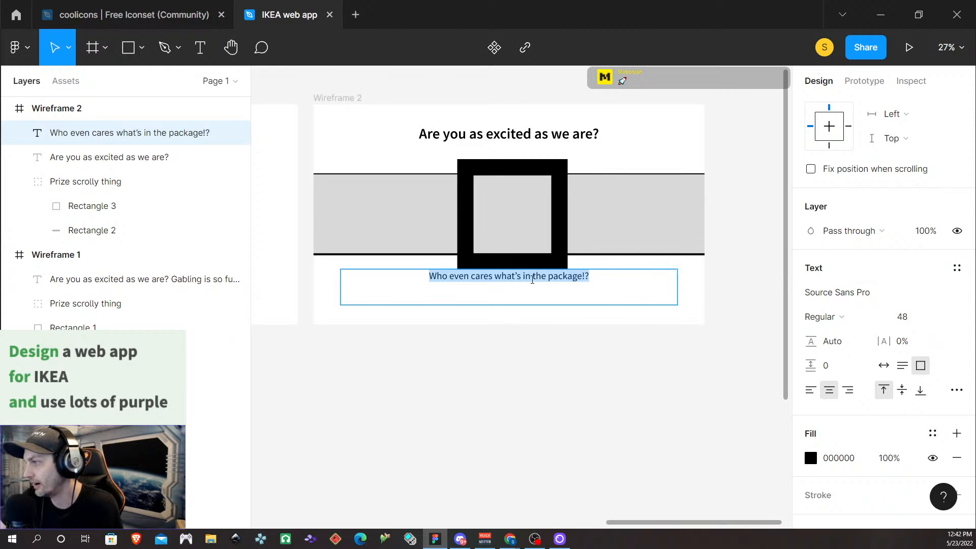
pyautogui.click(834, 316)
pyautogui.click(843, 334)
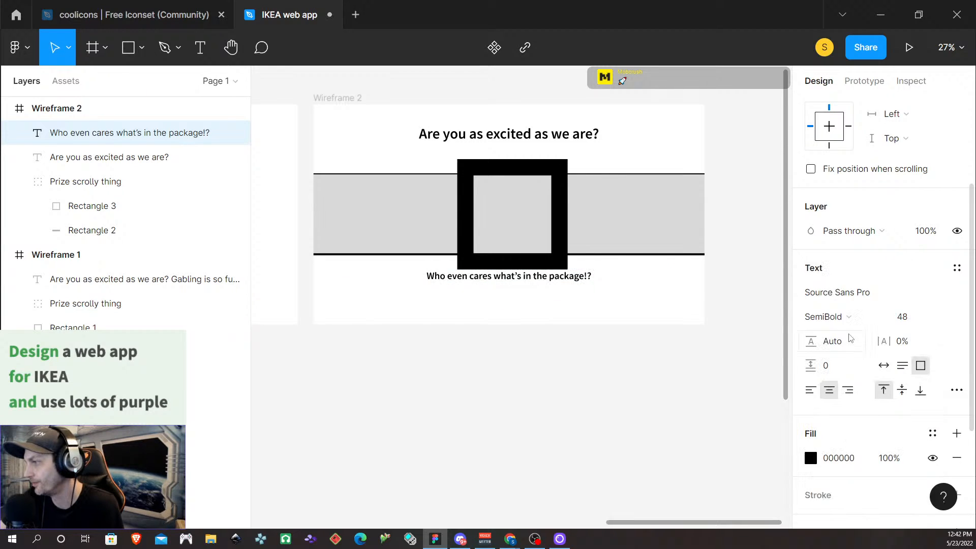
pyautogui.doubleClick(558, 280)
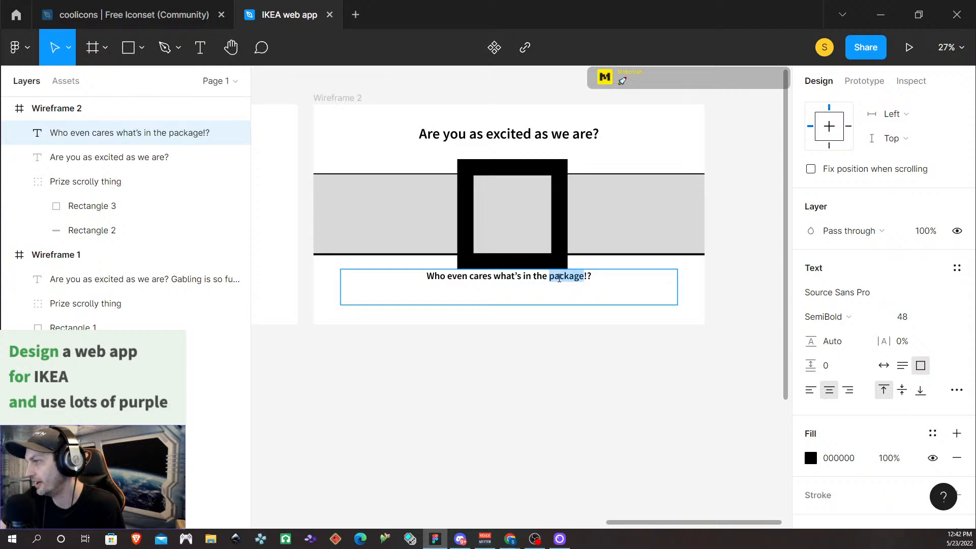
pyautogui.tripleClick(559, 279)
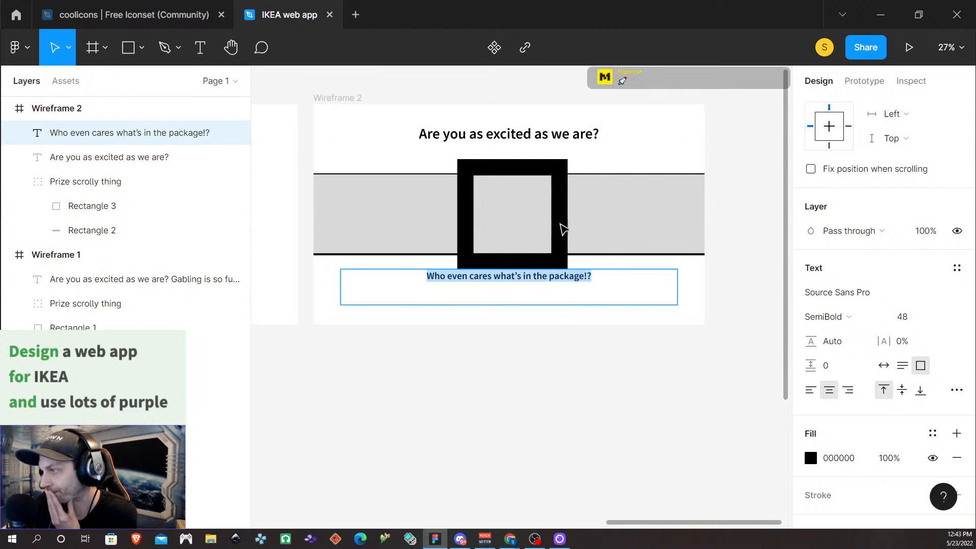
# Step: Set Wireframe 2's heading and the text box beneath the square selector to auto height
pyautogui.doubleClick(553, 133)
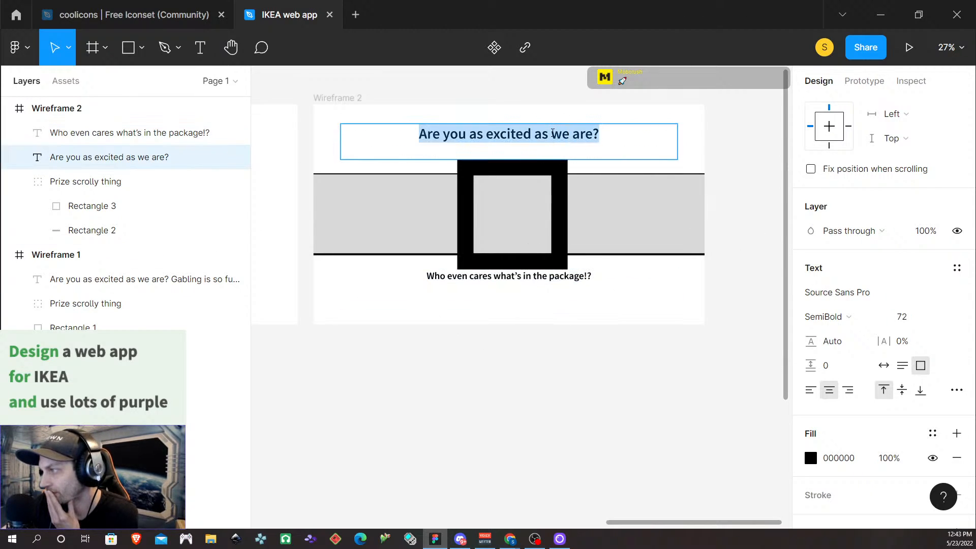
pyautogui.click(903, 367)
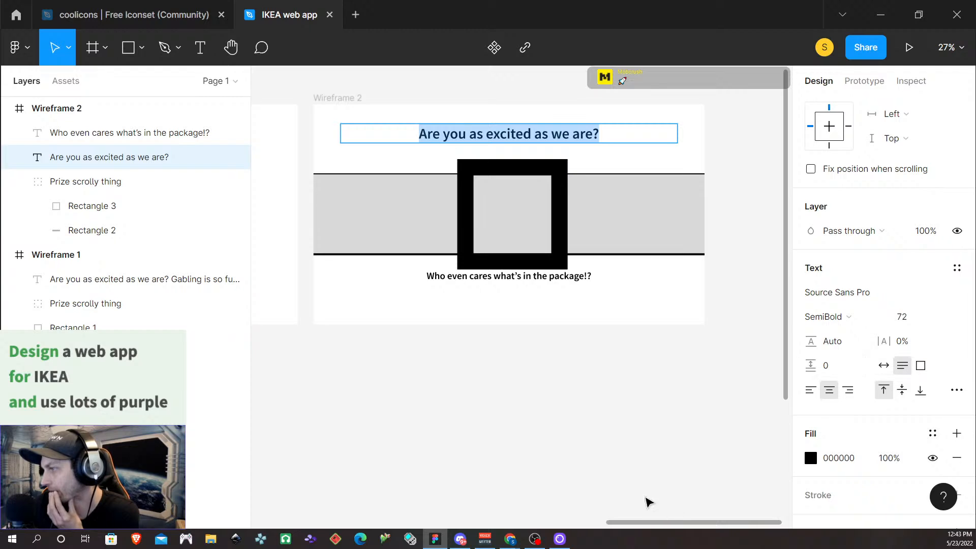
pyautogui.doubleClick(509, 276)
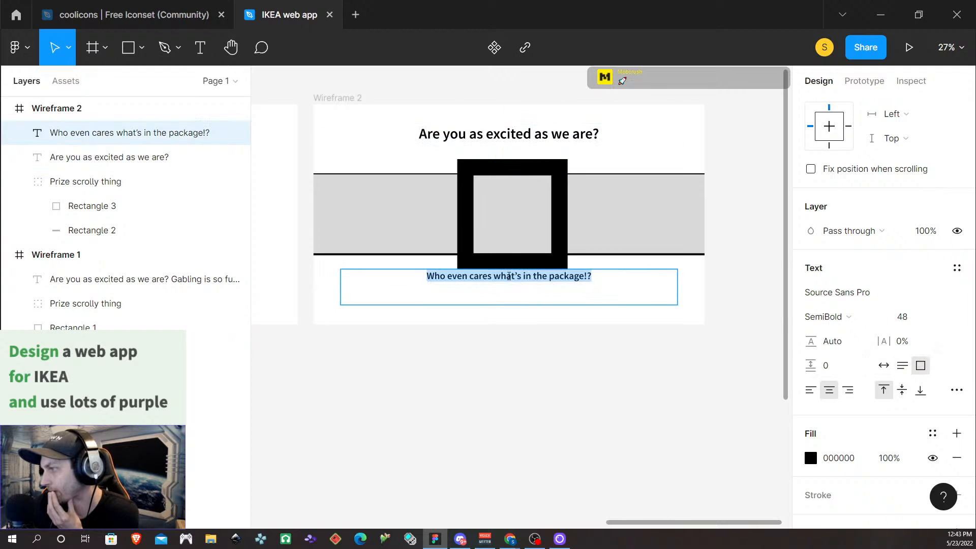
pyautogui.click(904, 366)
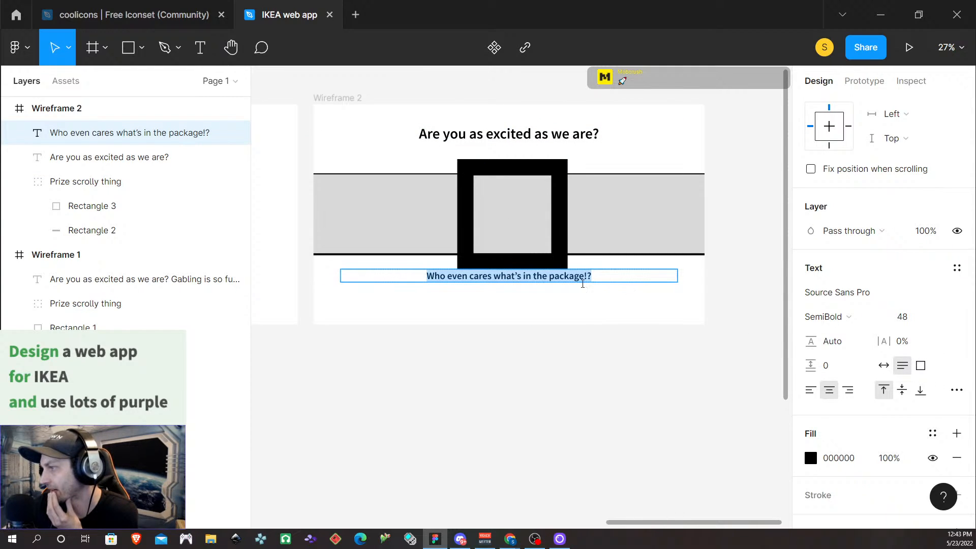
# Step: Add a second line reading "I just wanna get something from time to time..." to the text beneath the square selector
pyautogui.click(602, 278)
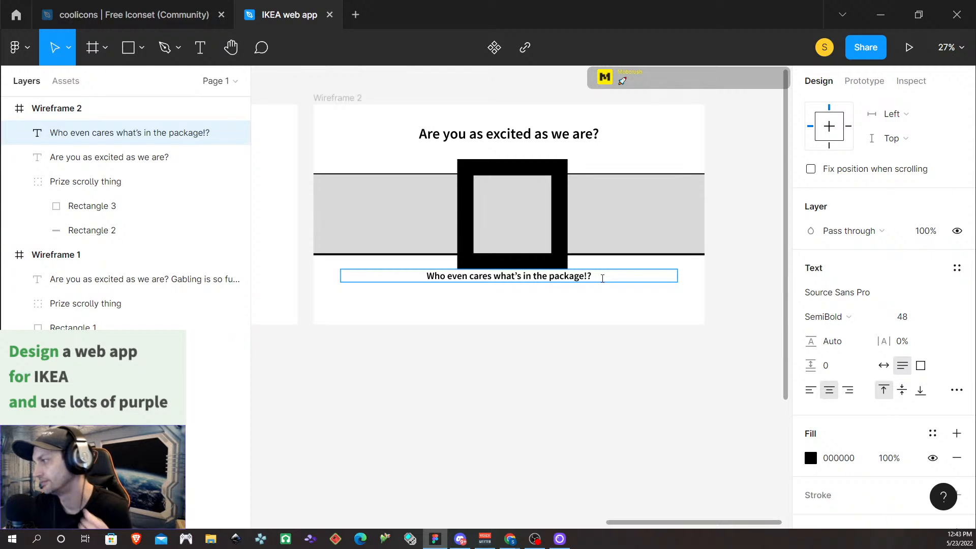
pyautogui.press('Return')
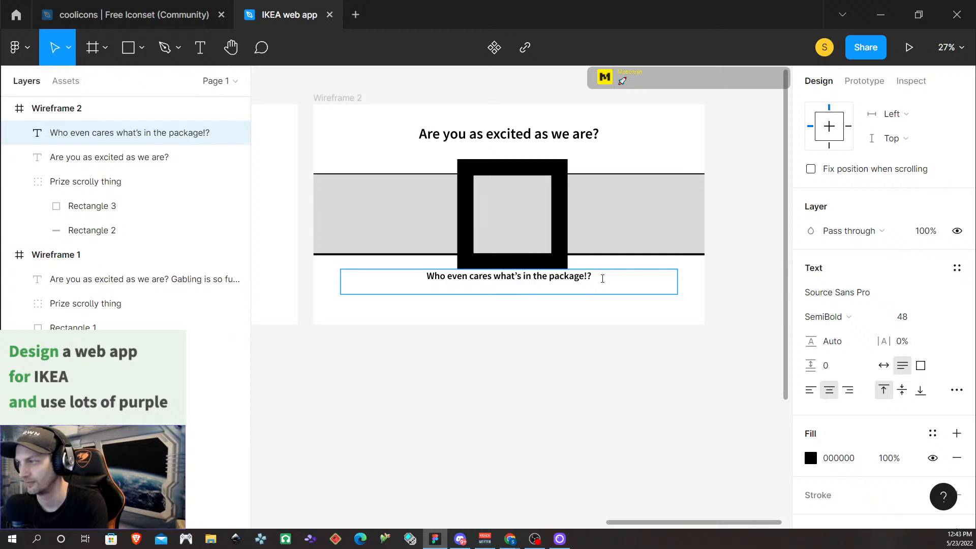
pyautogui.write('I just wan')
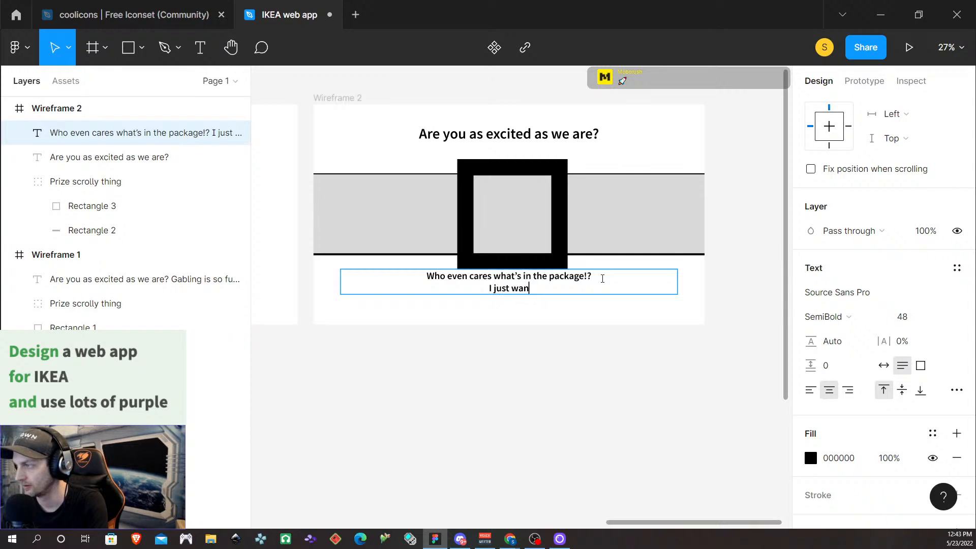
pyautogui.write('na get something s')
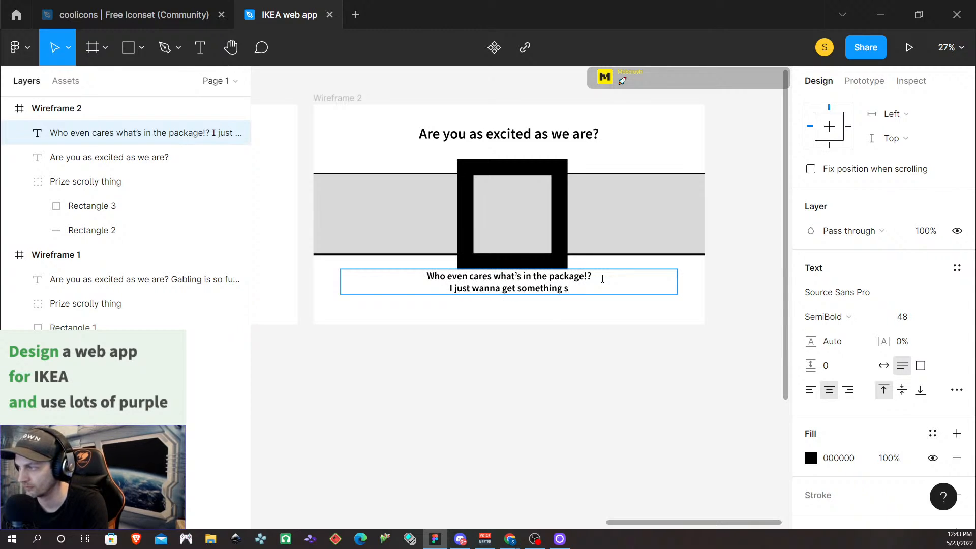
pyautogui.press('BackSpace')
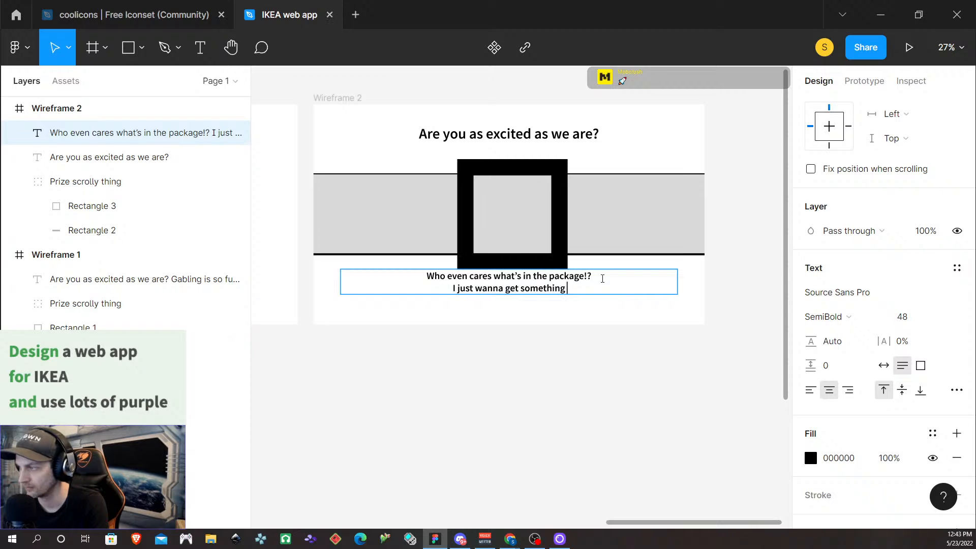
pyautogui.write('from time to ')
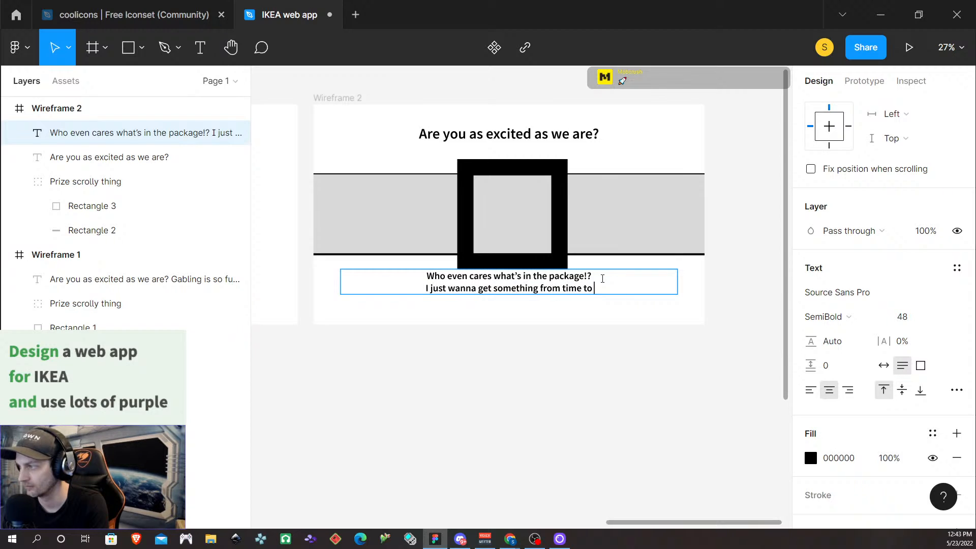
pyautogui.write('time...')
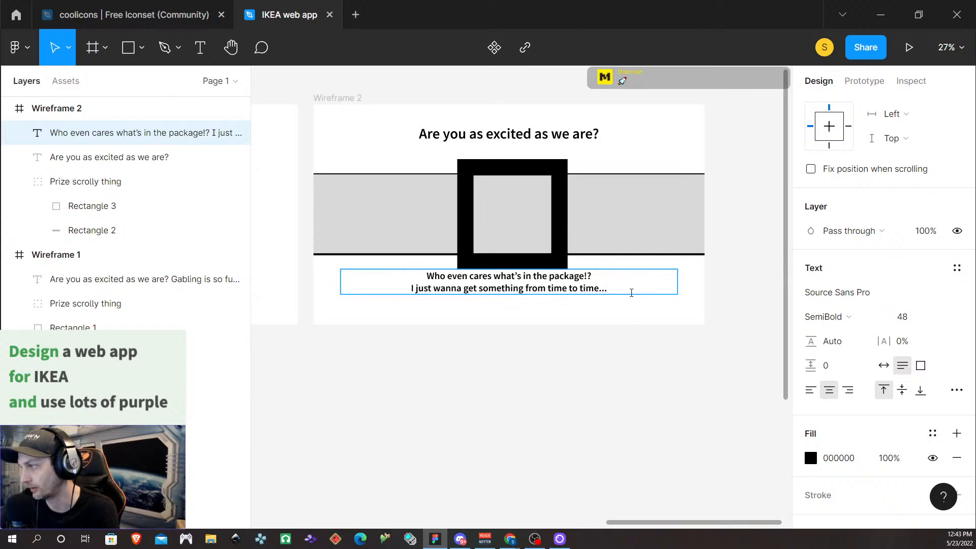
# Step: Format the line "I just wanna get something from time to time..." as size 32 in the Regular weight
pyautogui.moveTo(631, 293); pyautogui.dragTo(371, 295)
pyautogui.click(903, 317)
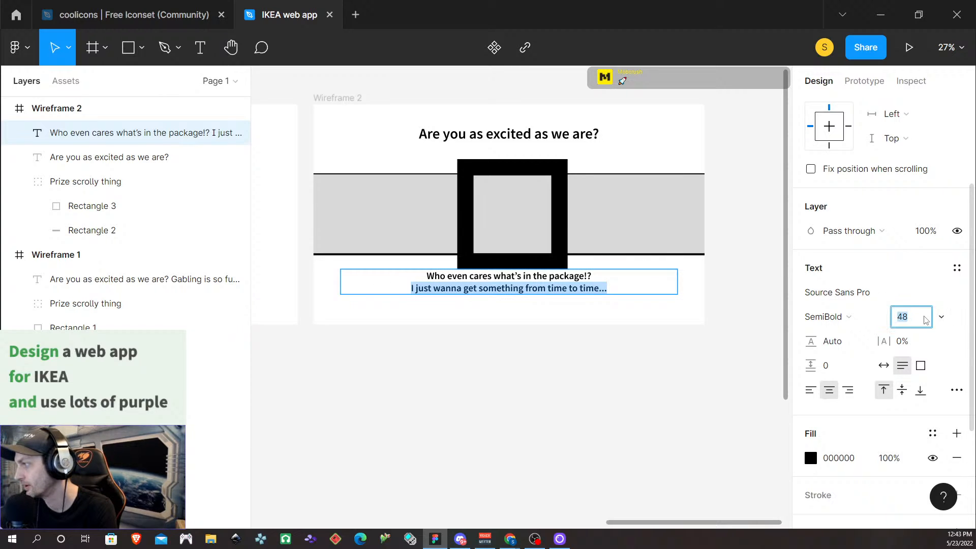
pyautogui.write('32')
pyautogui.press('Return')
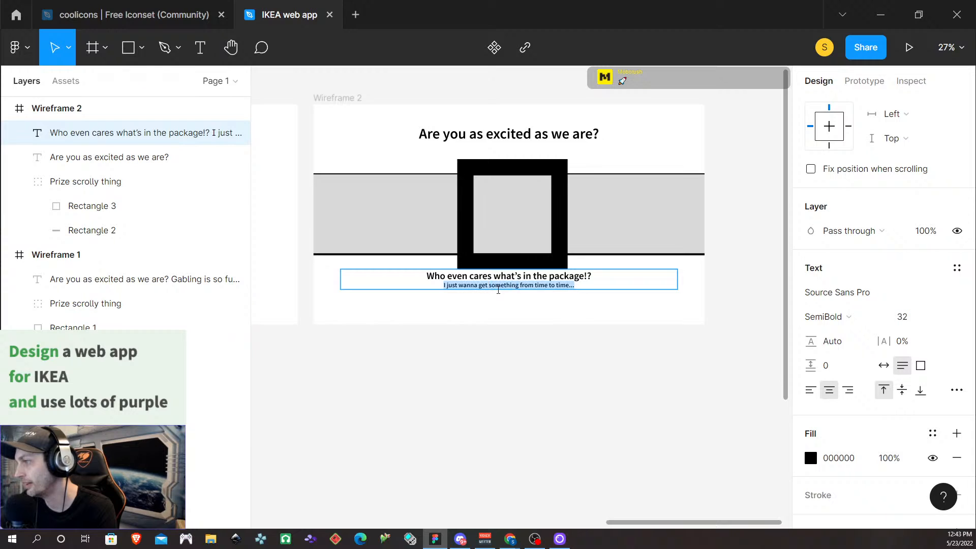
pyautogui.click(828, 318)
pyautogui.click(839, 300)
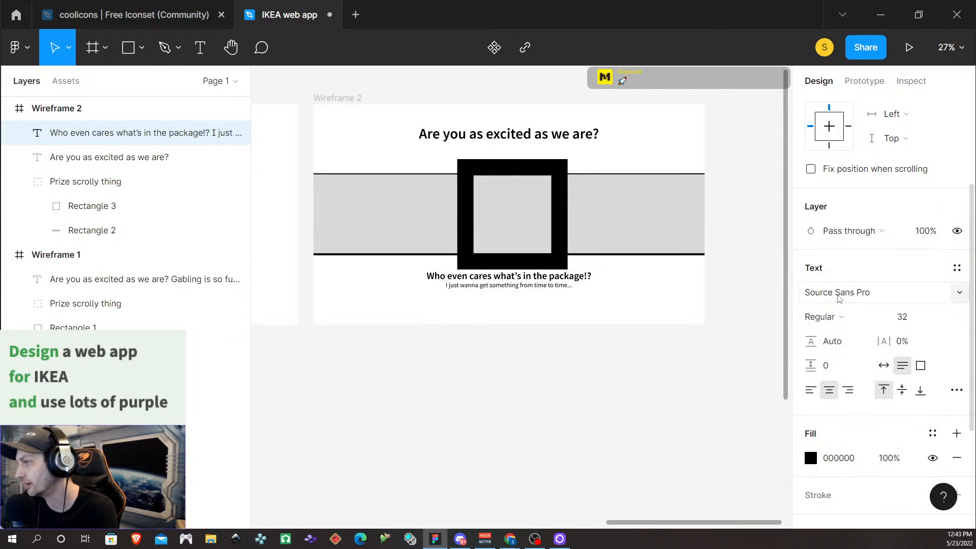
# Step: Set the letter spacing of the "I just wanna get something from time to time..." line to 2%
pyautogui.click(902, 344)
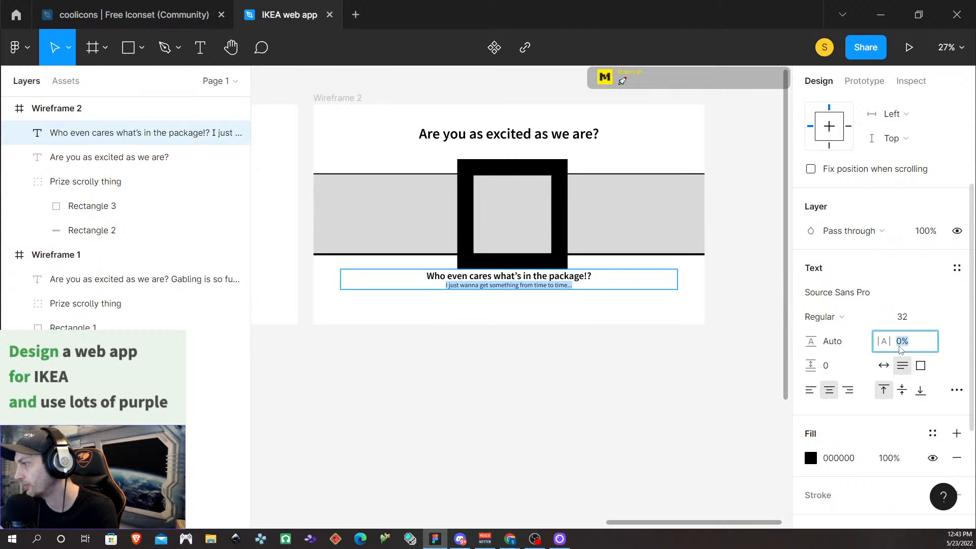
pyautogui.click(899, 343)
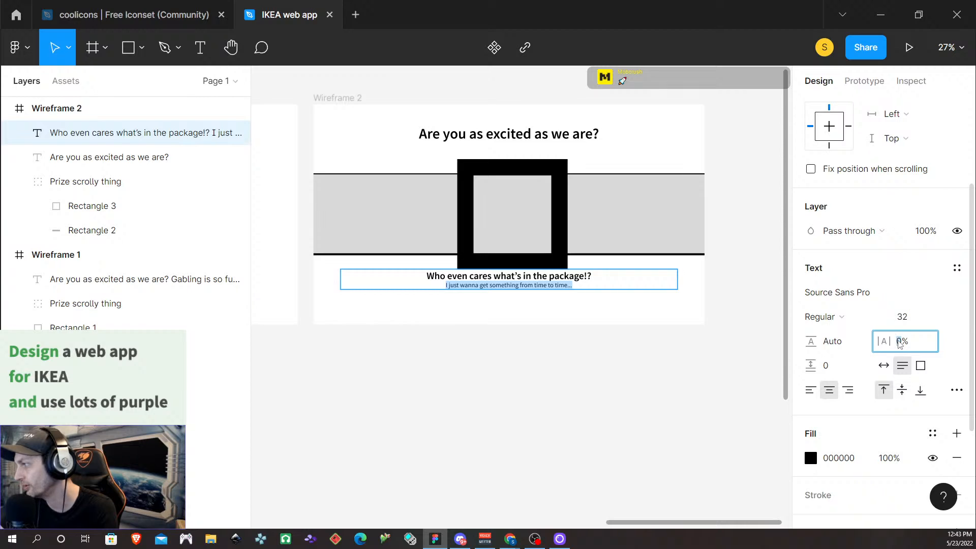
pyautogui.write('2')
pyautogui.press('Return')
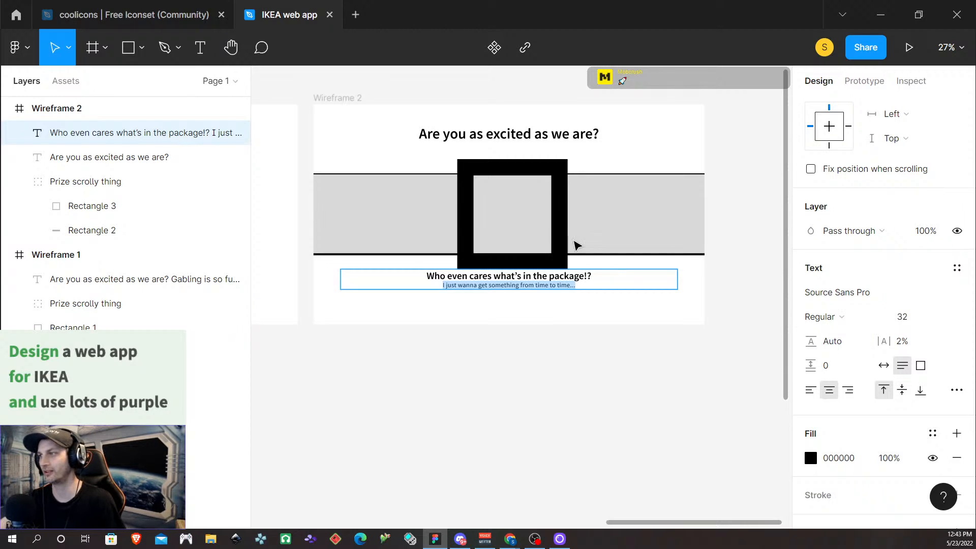
pyautogui.press('Escape')
pyautogui.click(533, 340)
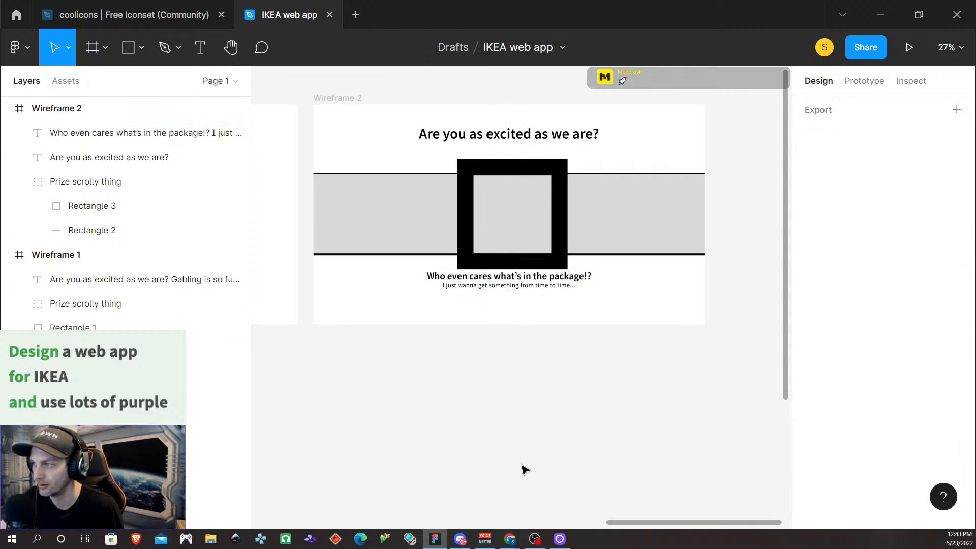
# Step: Move the lower text block down to a gap of 81 beneath the square selector, matching the heading's gap and keeping it centred
pyautogui.click(525, 279)
pyautogui.doubleClick(525, 281)
pyautogui.press('Escape')
pyautogui.moveTo(525, 281); pyautogui.dragTo(528, 296)
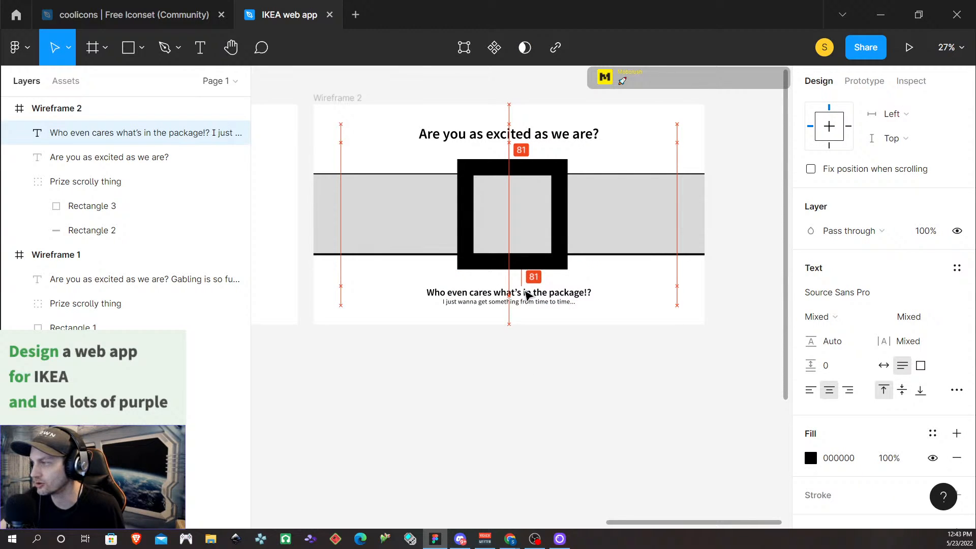
pyautogui.click(554, 383)
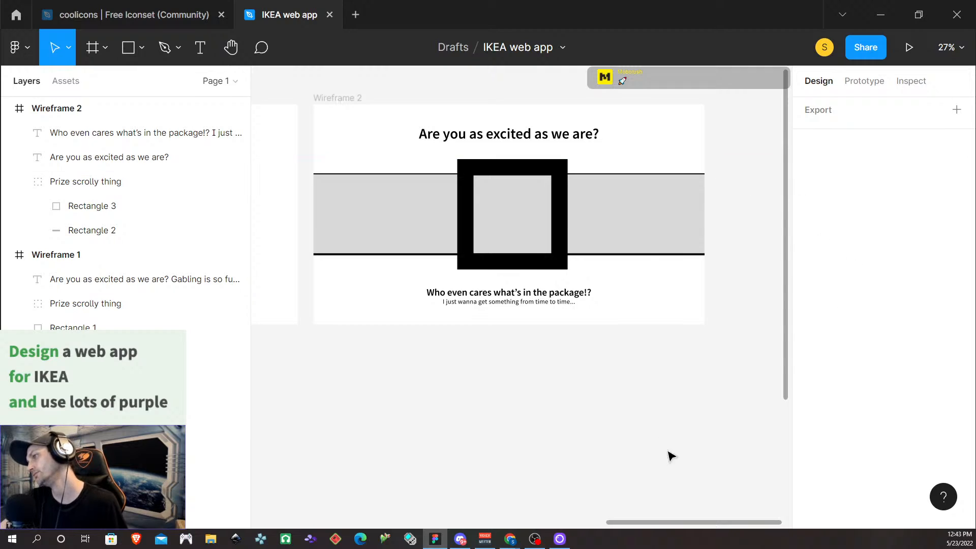
# Step: Draw a 386 × 386 square at the left end of the prize scroller band in Wireframe 2
pyautogui.click(127, 48)
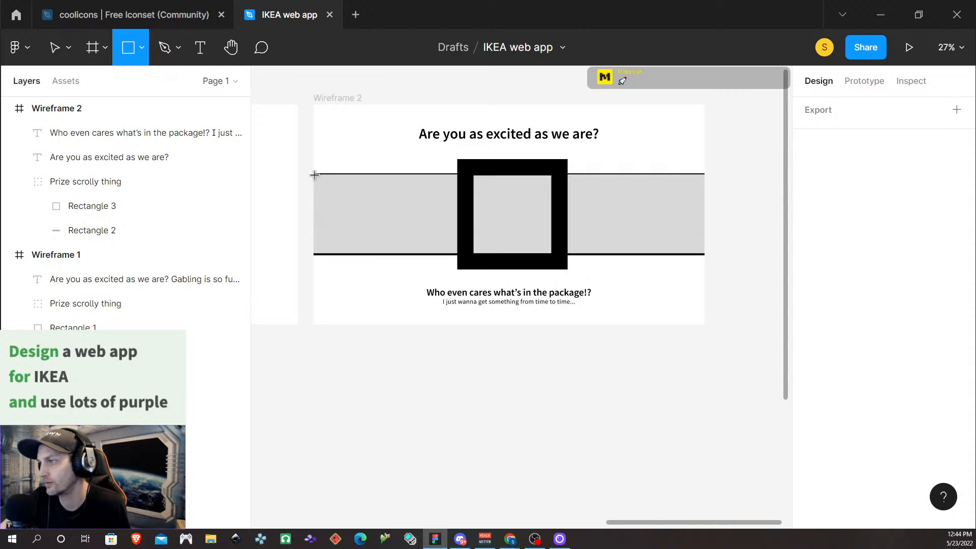
pyautogui.moveTo(314, 174); pyautogui.dragTo(392, 239)
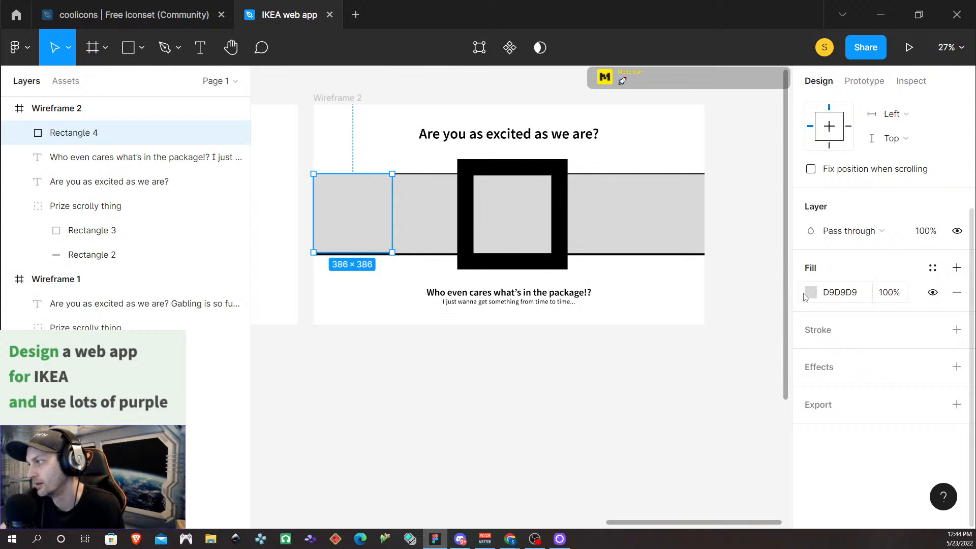
pyautogui.scroll(2, 522, 350)
pyautogui.scroll(-1, 522, 350)
pyautogui.scroll(-4, 522, 350)
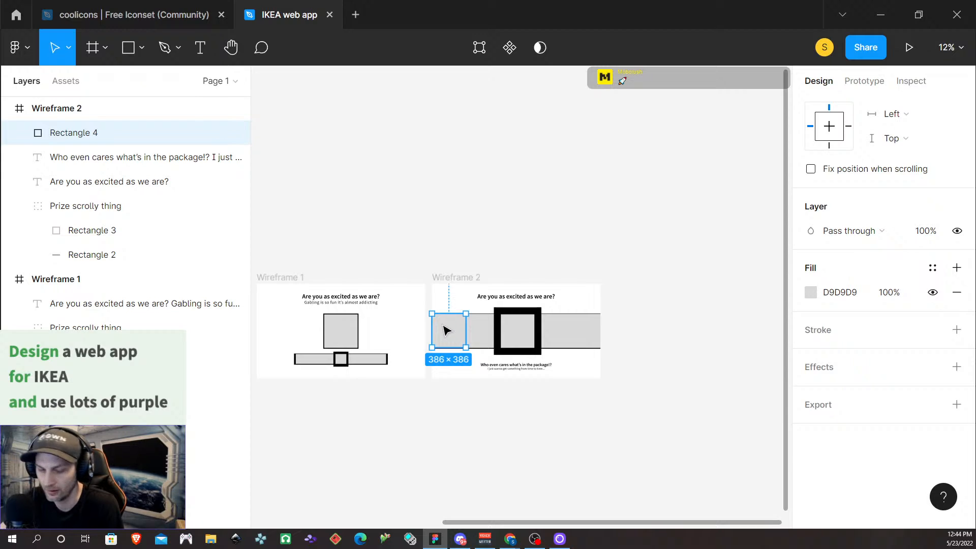
# Step: Duplicate the 386 × 386 square four times along the prize scroller band and adjust the copies side by side
pyautogui.moveTo(444, 326); pyautogui.dragTo(585, 333)
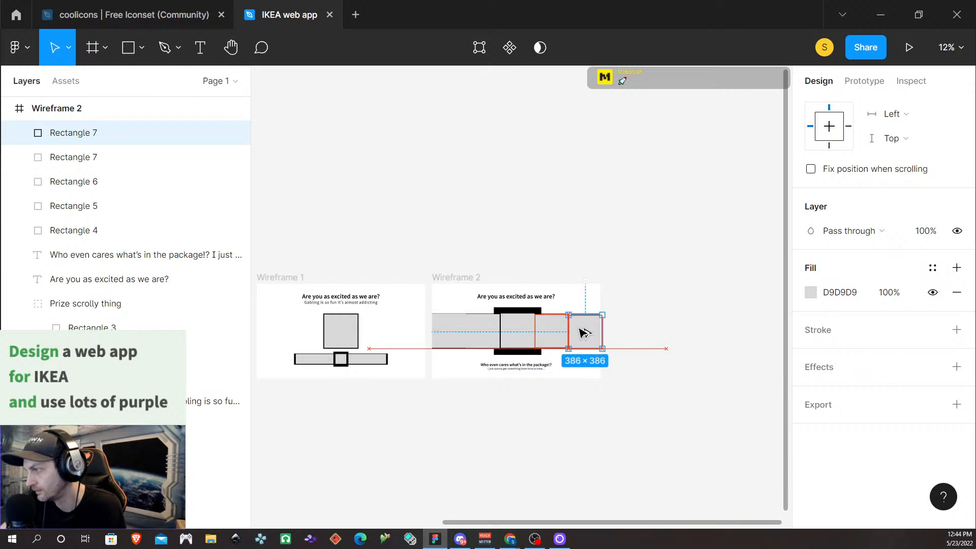
pyautogui.scroll(5, 585, 333)
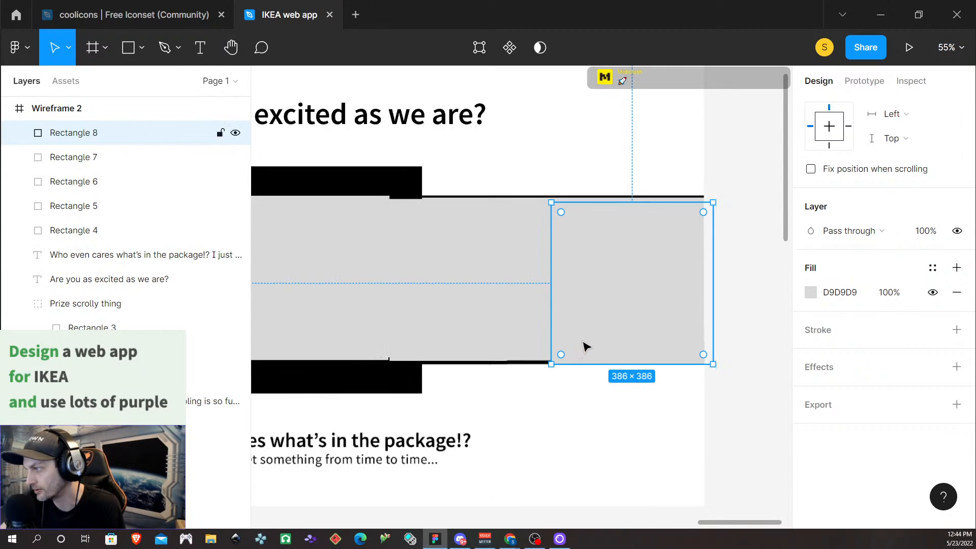
pyautogui.moveTo(588, 310); pyautogui.dragTo(590, 310)
pyautogui.moveTo(475, 311); pyautogui.dragTo(477, 304)
pyautogui.moveTo(477, 304); pyautogui.dragTo(474, 303)
# Step: Pull the last duplicated square out of the band and delete it, leaving four squares
pyautogui.moveTo(591, 300); pyautogui.dragTo(557, 455)
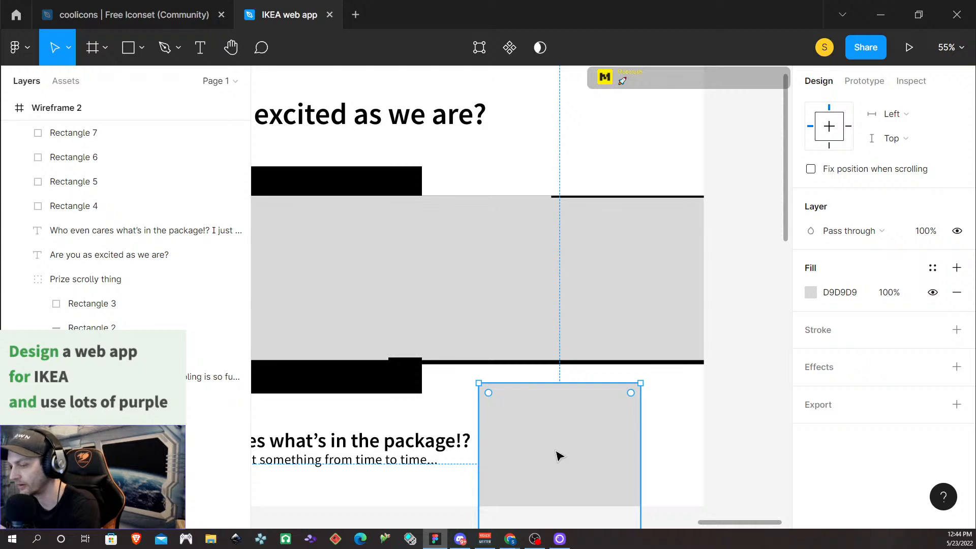
pyautogui.press('Delete')
pyautogui.scroll(2, 416, 407)
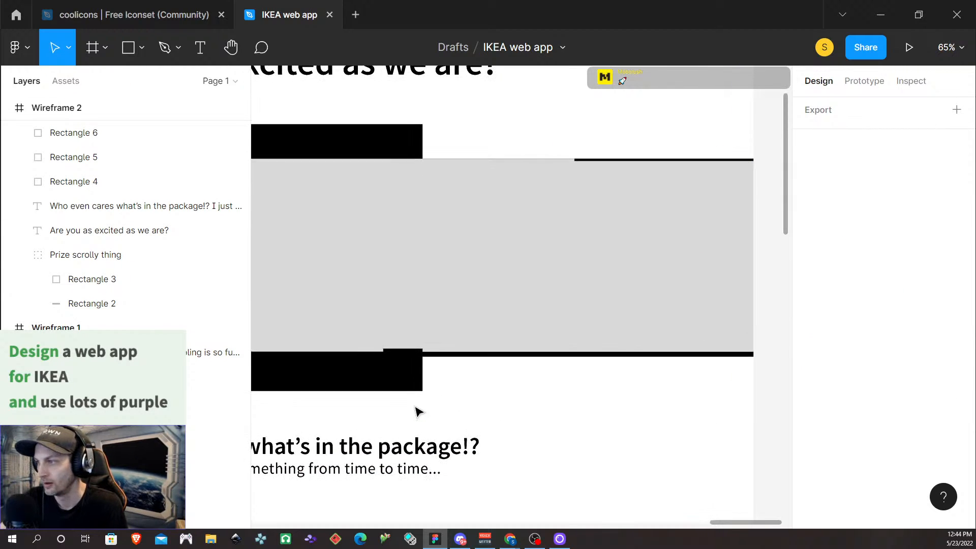
# Step: Move Rectangle 7 so that it sits flush against the square before it in the band
pyautogui.scroll(-3, 415, 407)
pyautogui.click(426, 295)
pyautogui.moveTo(426, 296)
pyautogui.mouseDown()
pyautogui.moveTo(442, 307)
pyautogui.moveTo(433, 299)
pyautogui.mouseUp()
pyautogui.scroll(2, 437, 396)
pyautogui.scroll(-2, 437, 394)
pyautogui.hscroll(-6, 433, 385)
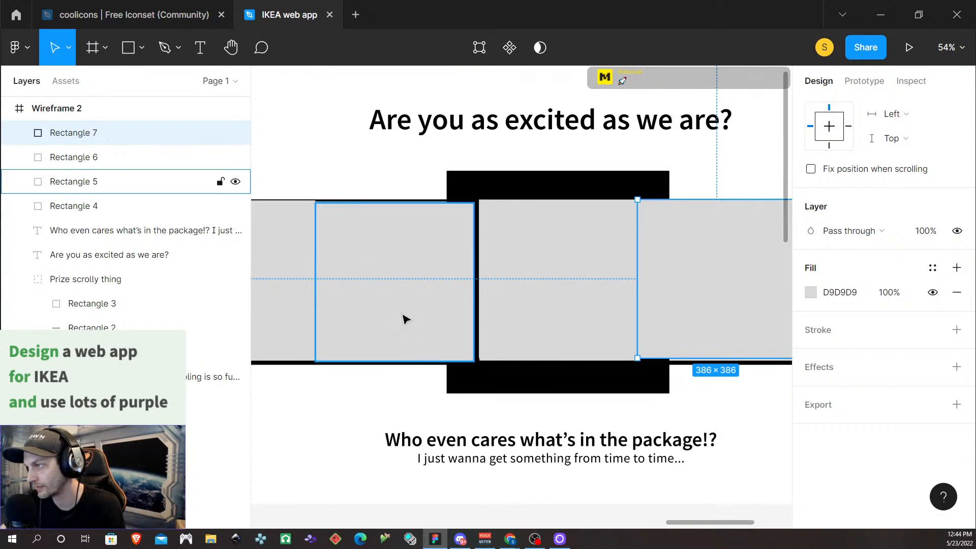
# Step: Snap the second square flush against its neighbours to close the gap in the row, and adjust the first square
pyautogui.click(407, 311)
pyautogui.moveTo(407, 311); pyautogui.dragTo(408, 313)
pyautogui.scroll(3, 382, 448)
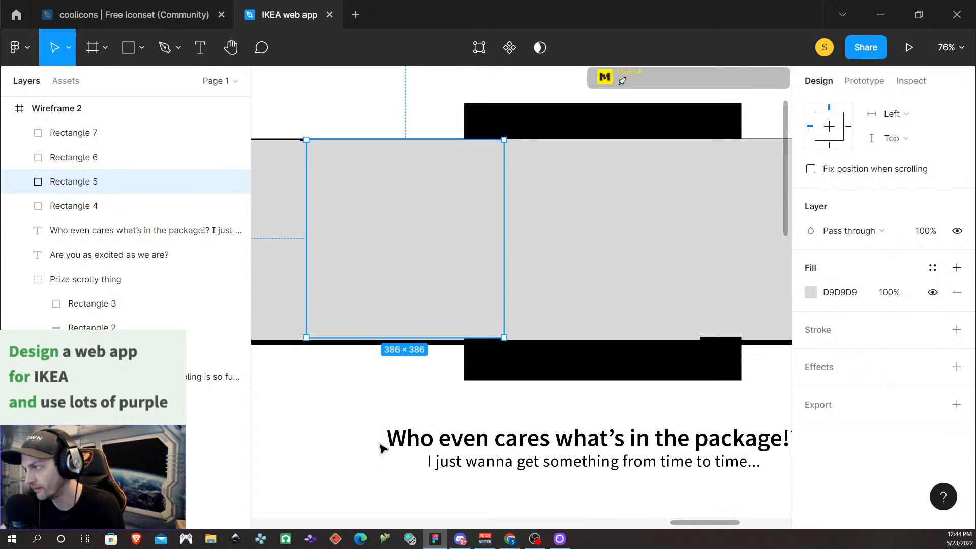
pyautogui.hscroll(-1, 377, 436)
pyautogui.hscroll(-1, 373, 443)
pyautogui.moveTo(351, 305)
pyautogui.mouseDown()
pyautogui.moveTo(338, 300)
pyautogui.moveTo(355, 311)
pyautogui.mouseUp()
pyautogui.click(491, 279)
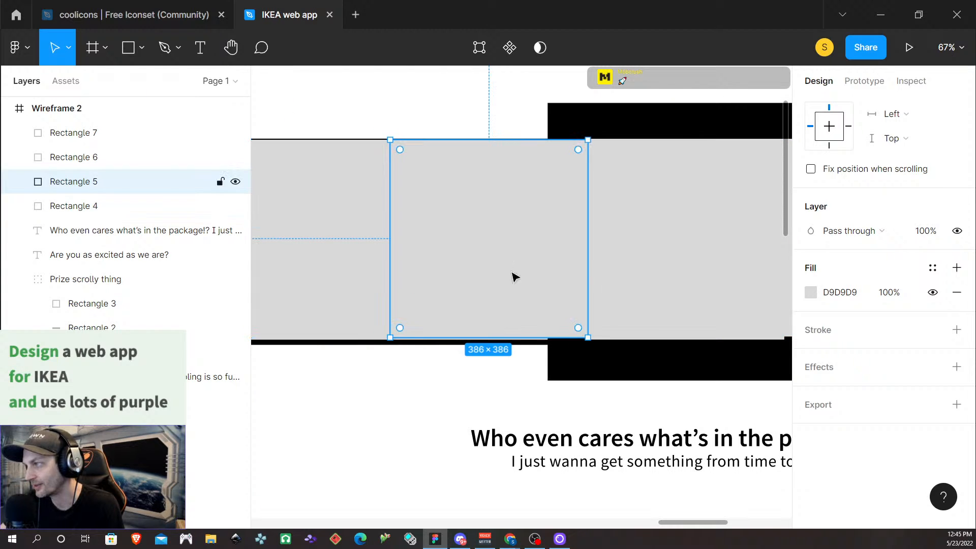
pyautogui.click(677, 268)
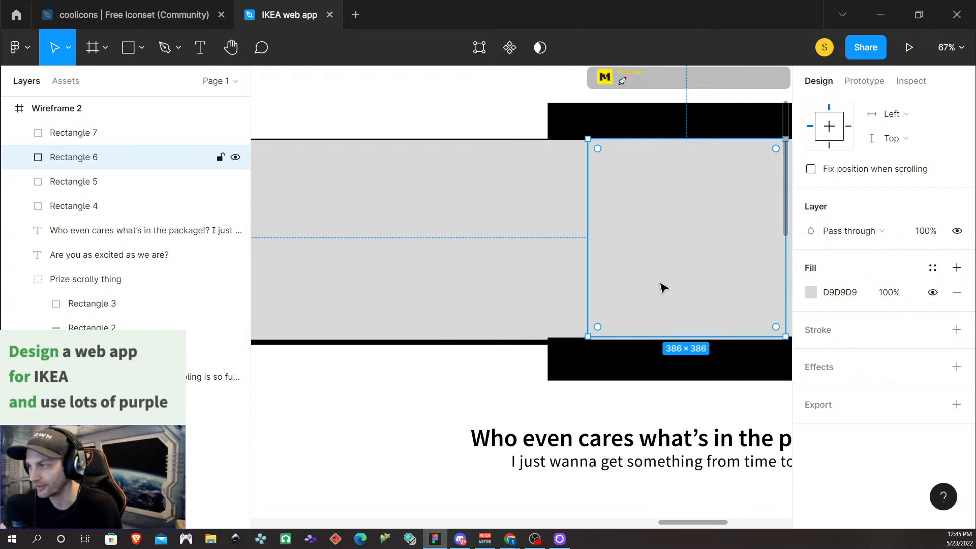
pyautogui.hscroll(3, 693, 276)
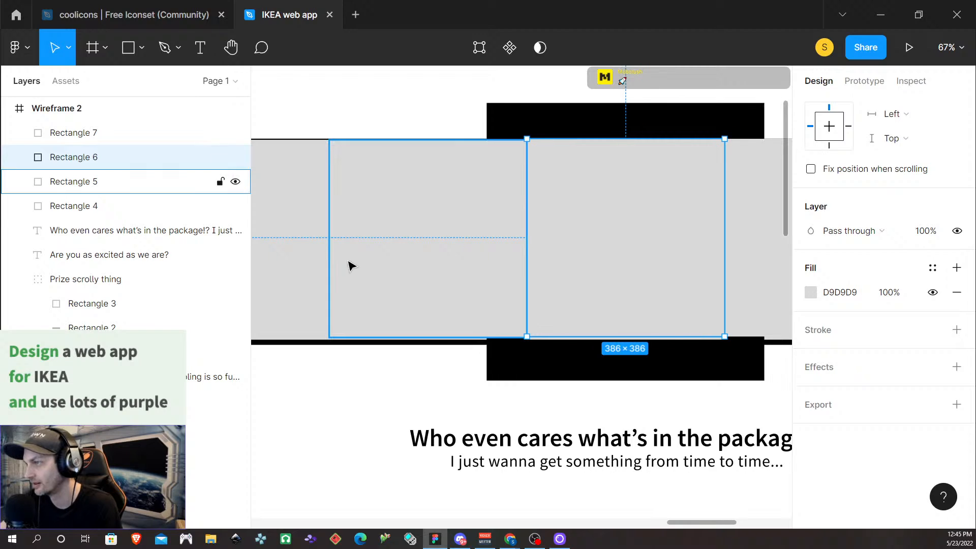
pyautogui.click(288, 244)
pyautogui.keyDown('shift'); pyautogui.click(377, 242); pyautogui.keyUp('shift')
pyautogui.keyDown('shift'); pyautogui.click(636, 235); pyautogui.keyUp('shift')
pyautogui.keyDown('shift'); pyautogui.click(752, 232); pyautogui.keyUp('shift')
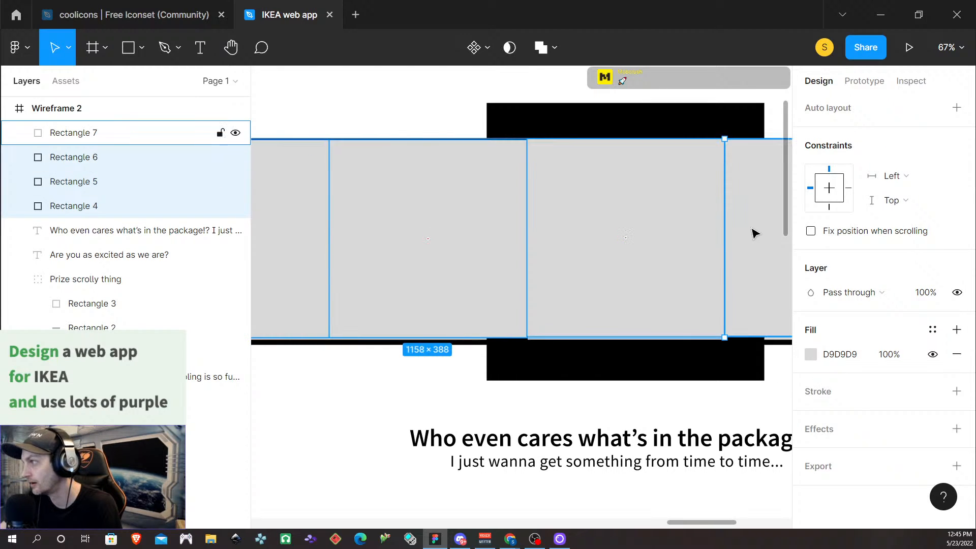
pyautogui.hscroll(15, 639, 279)
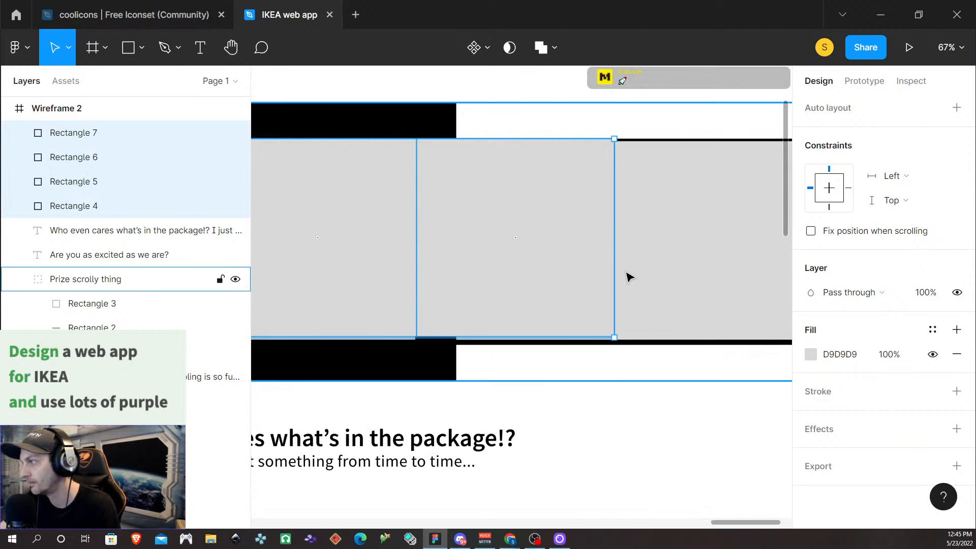
pyautogui.keyDown('shift'); pyautogui.click(626, 274); pyautogui.keyUp('shift')
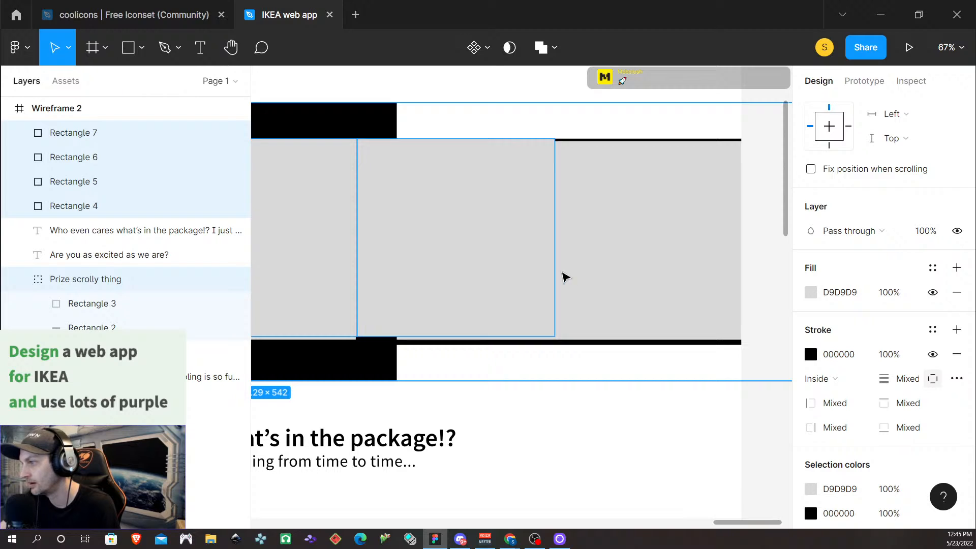
pyautogui.moveTo(462, 253); pyautogui.dragTo(464, 271)
pyautogui.hotkey('ctrl', 'z')
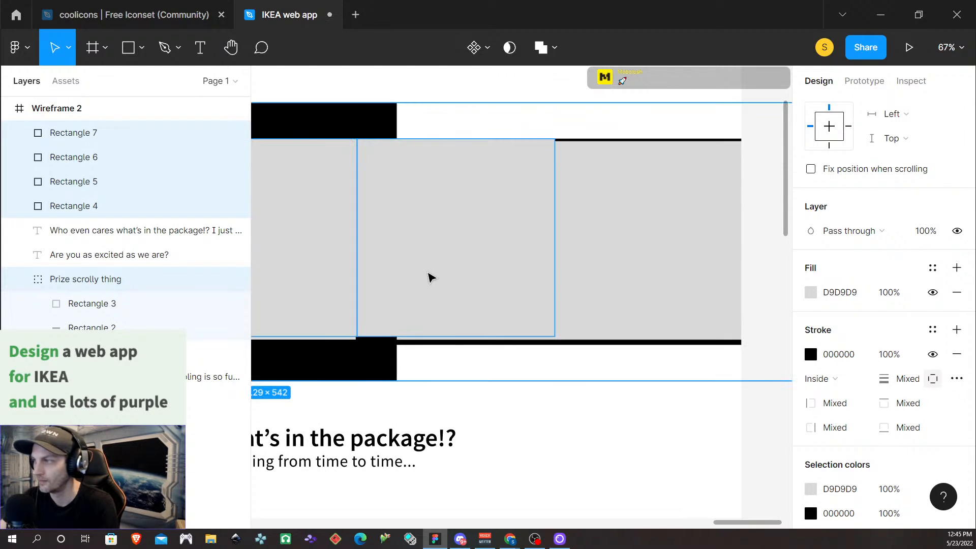
# Step: Duplicate Rectangle 7 flush against its right edge as a fifth square running past the frame's edge
pyautogui.click(462, 266)
pyautogui.click(529, 263)
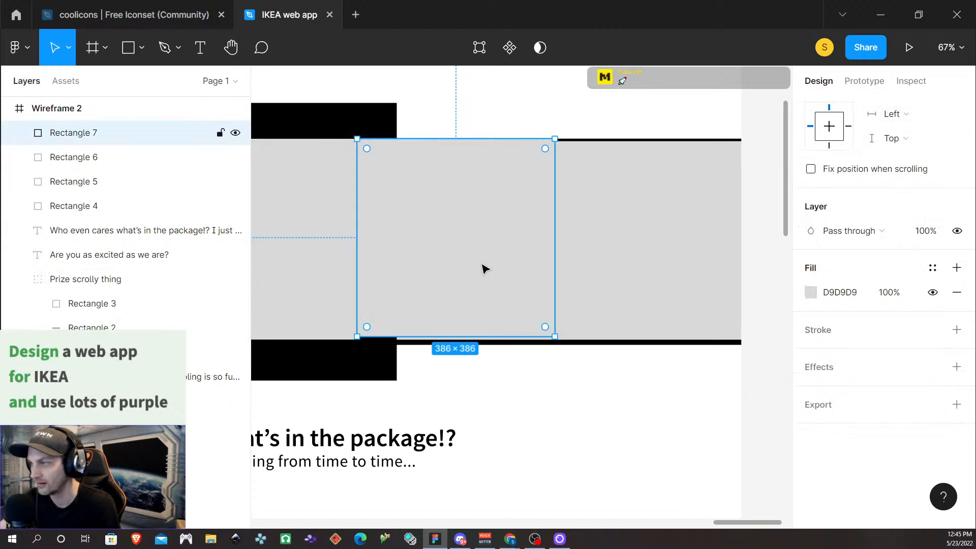
pyautogui.moveTo(483, 268); pyautogui.dragTo(682, 269)
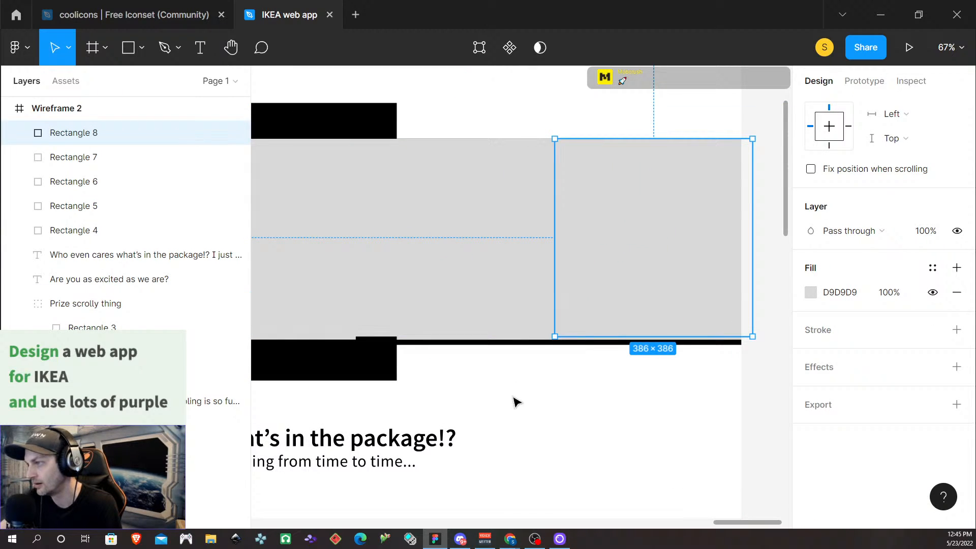
# Step: Move all five squares together slightly down so they line up between the band's black border lines
pyautogui.hscroll(-5, 514, 401)
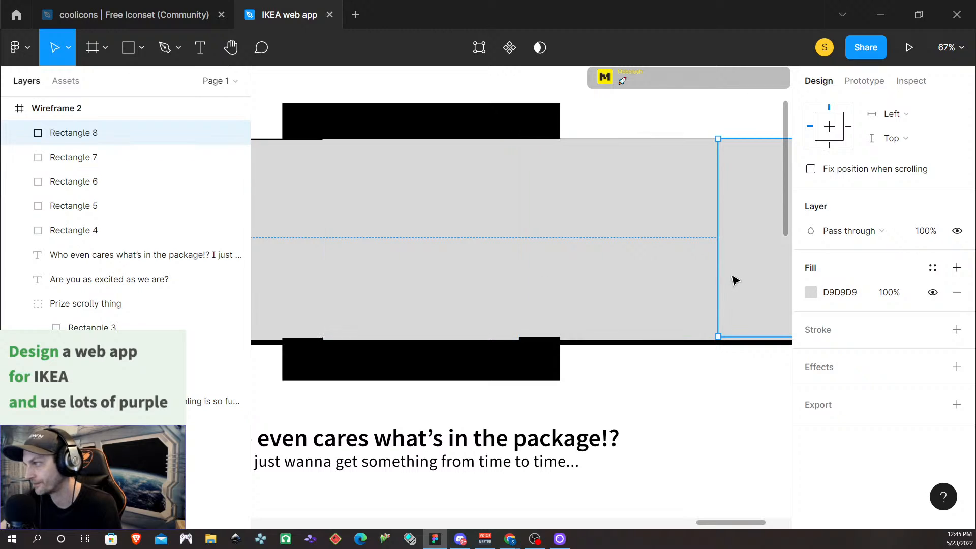
pyautogui.click(717, 471)
pyautogui.click(753, 305)
pyautogui.keyDown('shift'); pyautogui.click(676, 295); pyautogui.keyUp('shift')
pyautogui.keyDown('shift'); pyautogui.click(546, 267); pyautogui.keyUp('shift')
pyautogui.keyDown('shift'); pyautogui.click(679, 275); pyautogui.keyUp('shift')
pyautogui.keyDown('shift'); pyautogui.click(468, 274); pyautogui.keyUp('shift')
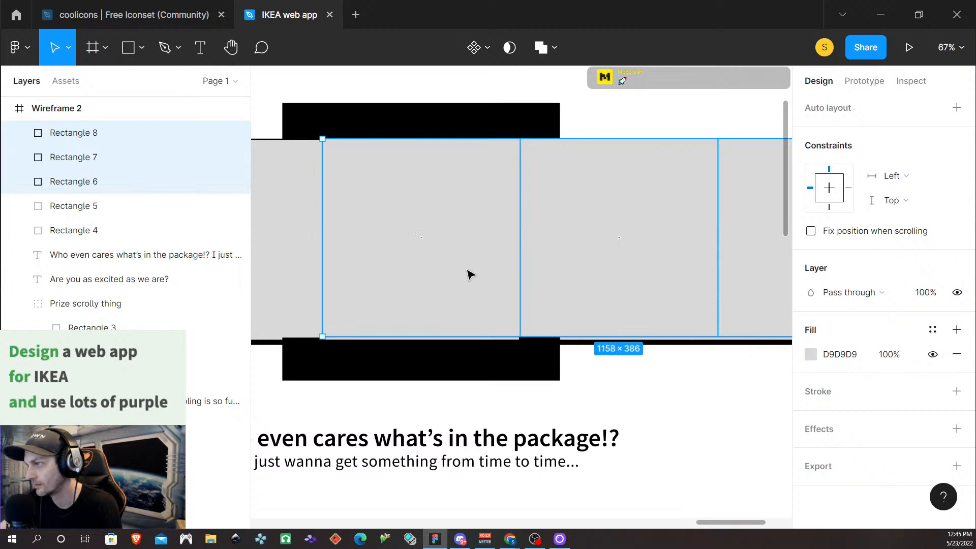
pyautogui.keyDown('shift'); pyautogui.click(277, 272); pyautogui.keyUp('shift')
pyautogui.hscroll(-5, 354, 291)
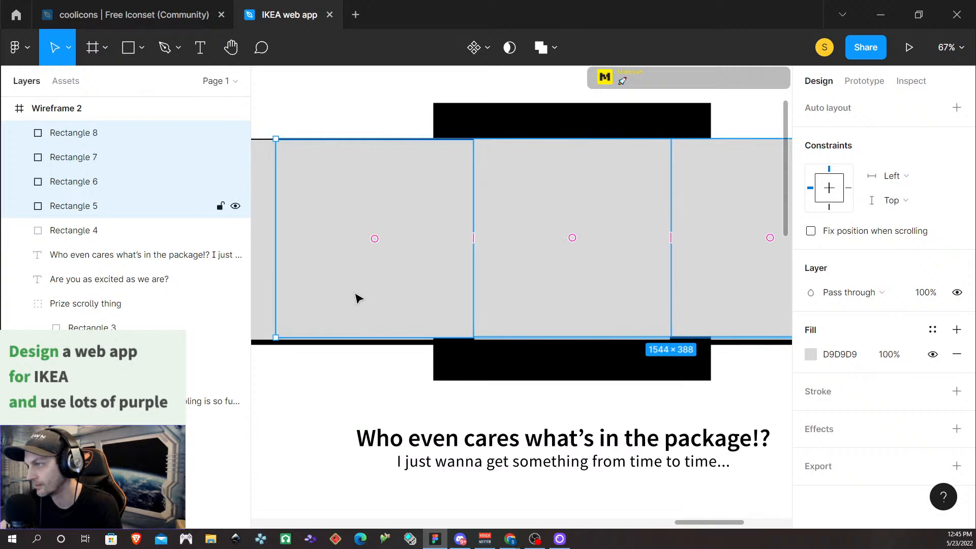
pyautogui.keyDown('shift'); pyautogui.click(343, 299); pyautogui.keyUp('shift')
pyautogui.moveTo(524, 208); pyautogui.dragTo(526, 203)
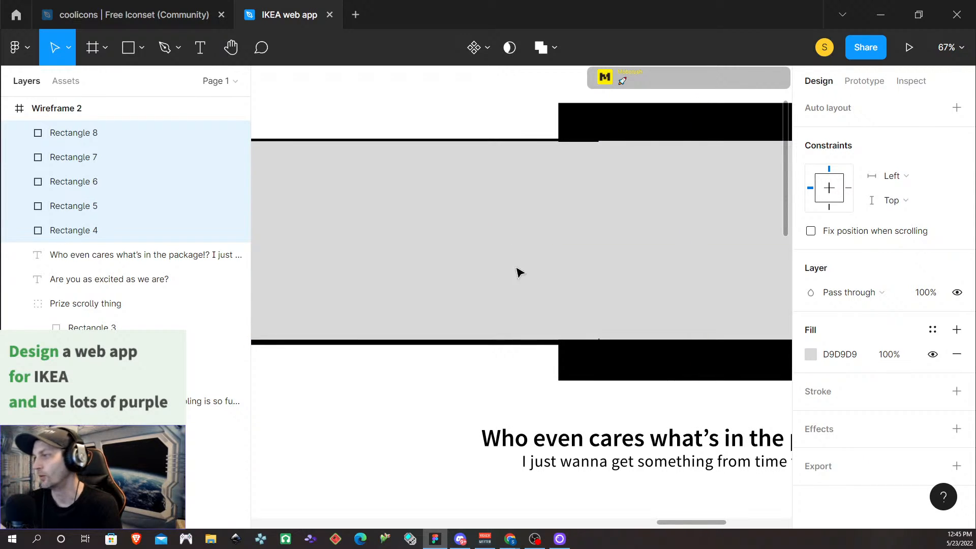
pyautogui.click(507, 382)
pyautogui.click(72, 232)
pyautogui.keyDown('shift'); pyautogui.click(88, 205); pyautogui.keyUp('shift')
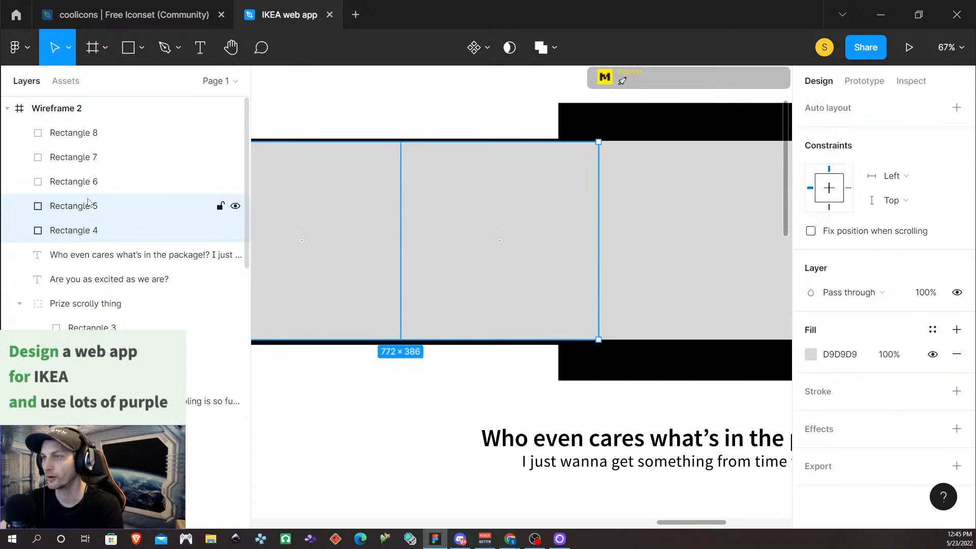
pyautogui.keyDown('shift'); pyautogui.click(89, 182); pyautogui.keyUp('shift')
pyautogui.keyDown('shift'); pyautogui.click(89, 157); pyautogui.keyUp('shift')
# Step: Fill the first square of the band, Rectangle 4, with the vivid deep purple from the document colors
pyautogui.click(379, 307)
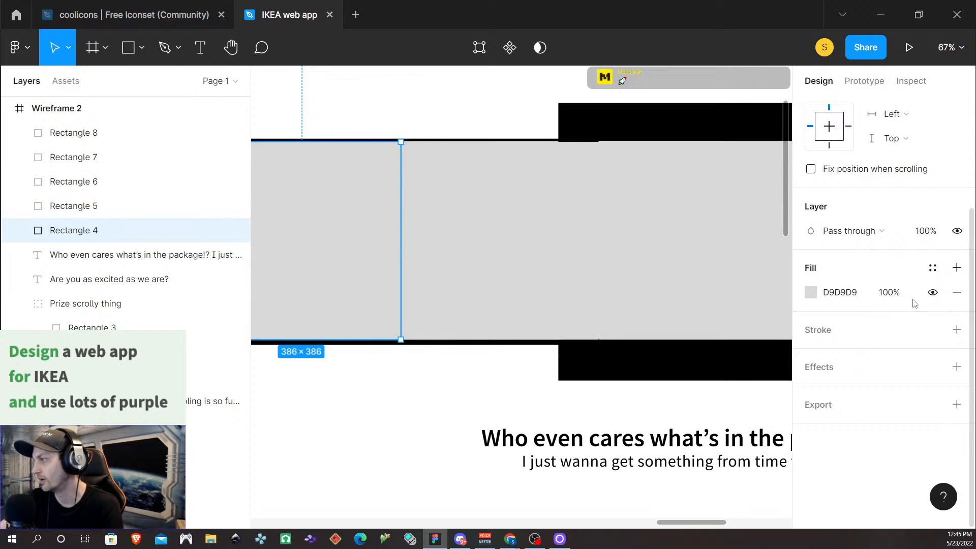
pyautogui.click(811, 293)
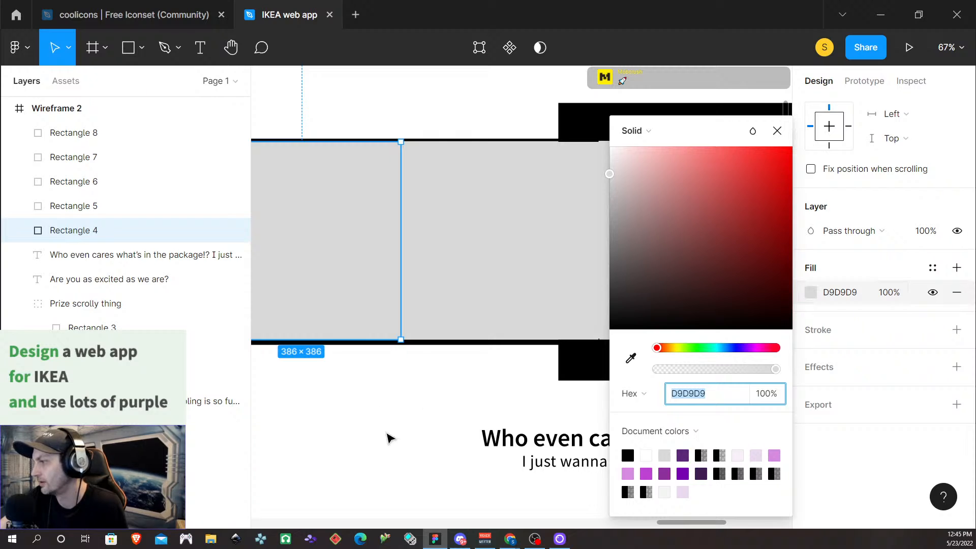
pyautogui.click(684, 473)
# Step: Fill the second square of the band, Rectangle 5, with the document color BD42D2
pyautogui.click(497, 290)
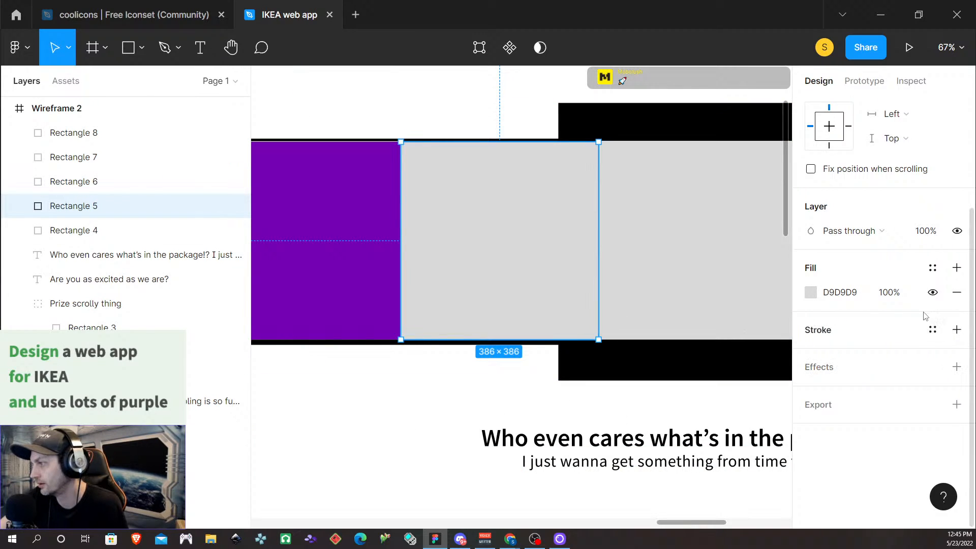
pyautogui.click(812, 293)
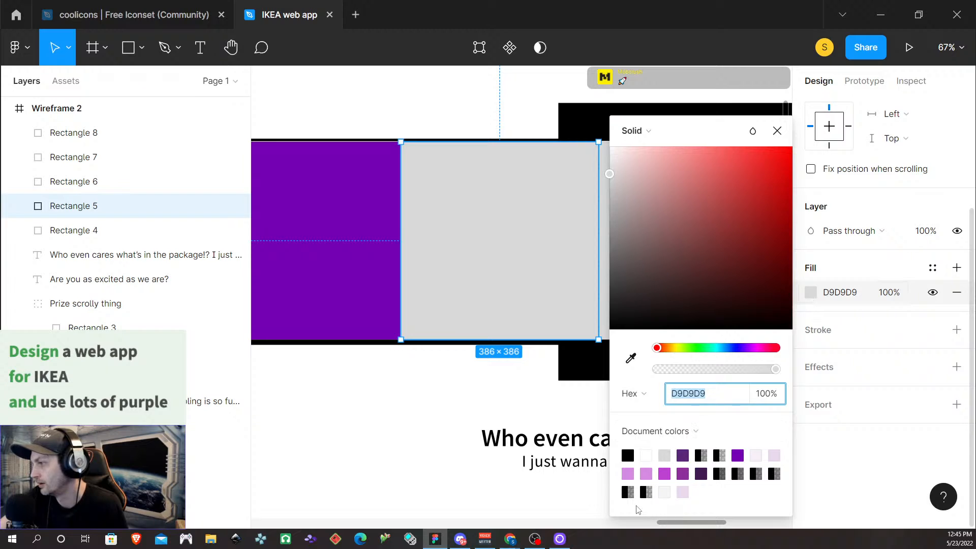
pyautogui.click(664, 473)
pyautogui.scroll(-1, 482, 401)
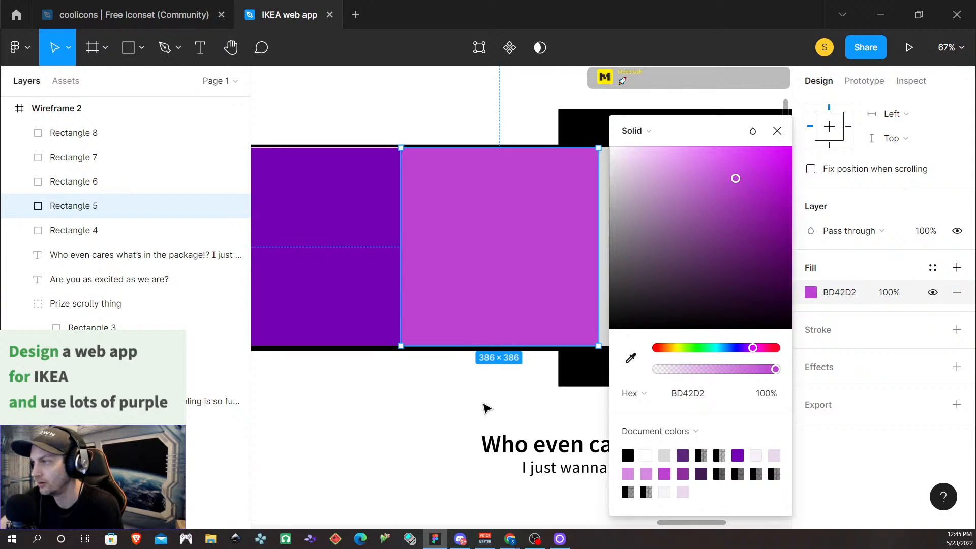
# Step: Fill the third square of the band, Rectangle 6, with the document color D48BE0
pyautogui.scroll(3, 482, 402)
pyautogui.hscroll(4, 482, 402)
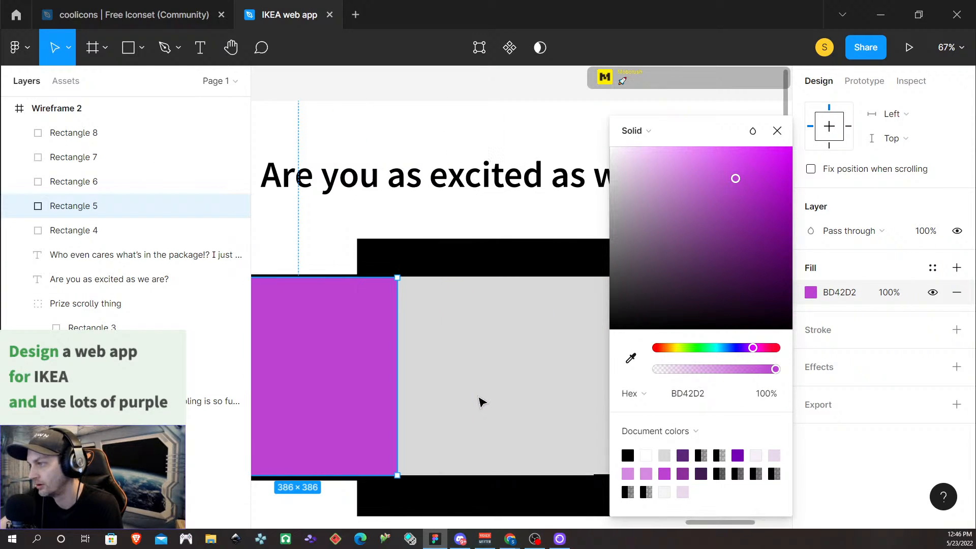
pyautogui.click(482, 401)
pyautogui.click(811, 294)
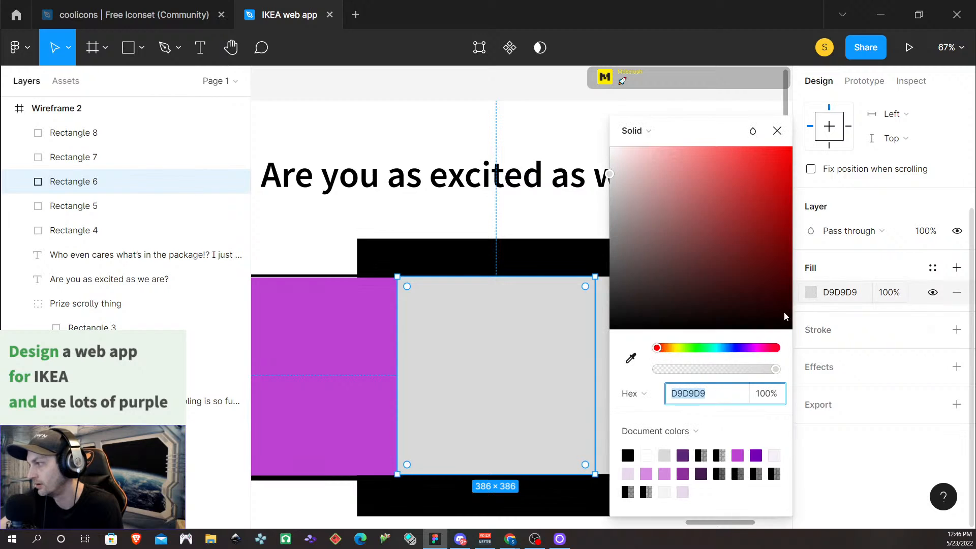
pyautogui.click(665, 474)
pyautogui.scroll(-2, 496, 426)
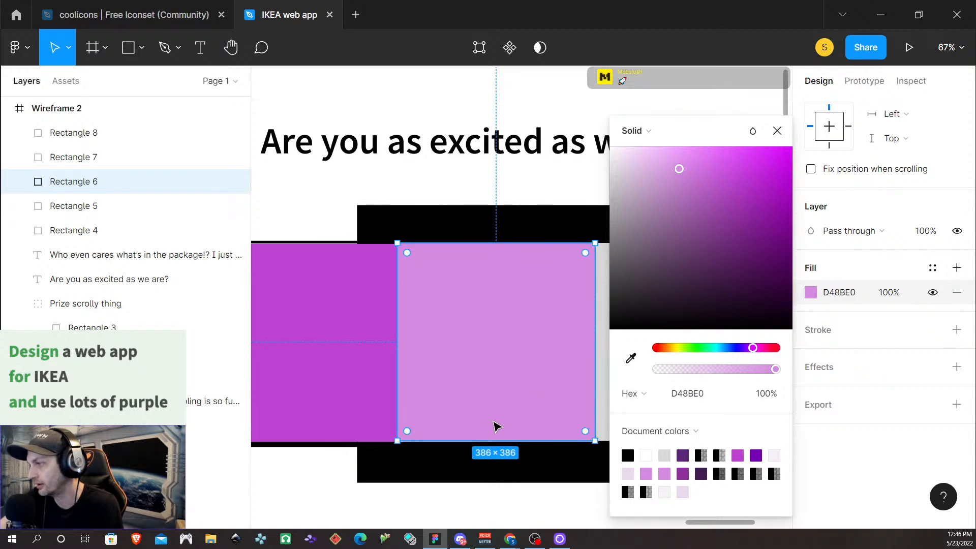
# Step: Fill the fourth square of the band, Rectangle 7, with the document color EADAED
pyautogui.scroll(3, 495, 427)
pyautogui.hscroll(-1, 497, 426)
pyautogui.hscroll(4, 496, 426)
pyautogui.click(497, 427)
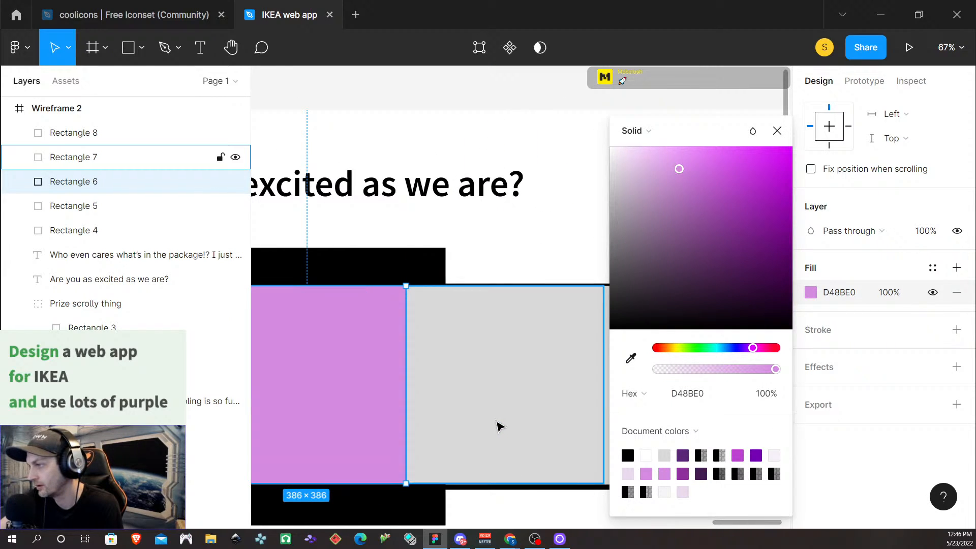
pyautogui.click(809, 293)
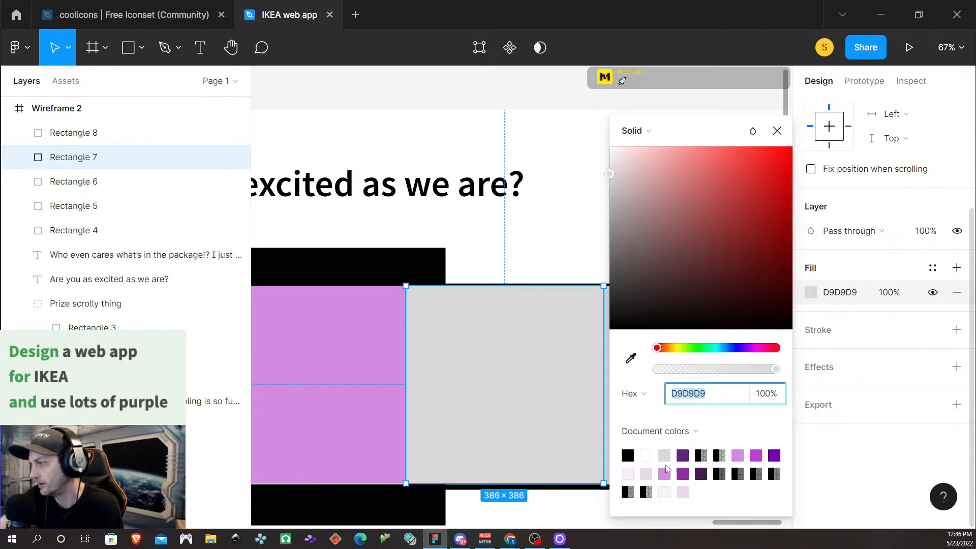
pyautogui.click(647, 473)
# Step: Fill the fifth square of the band, Rectangle 8, with the document color 5A2776
pyautogui.hscroll(6, 511, 427)
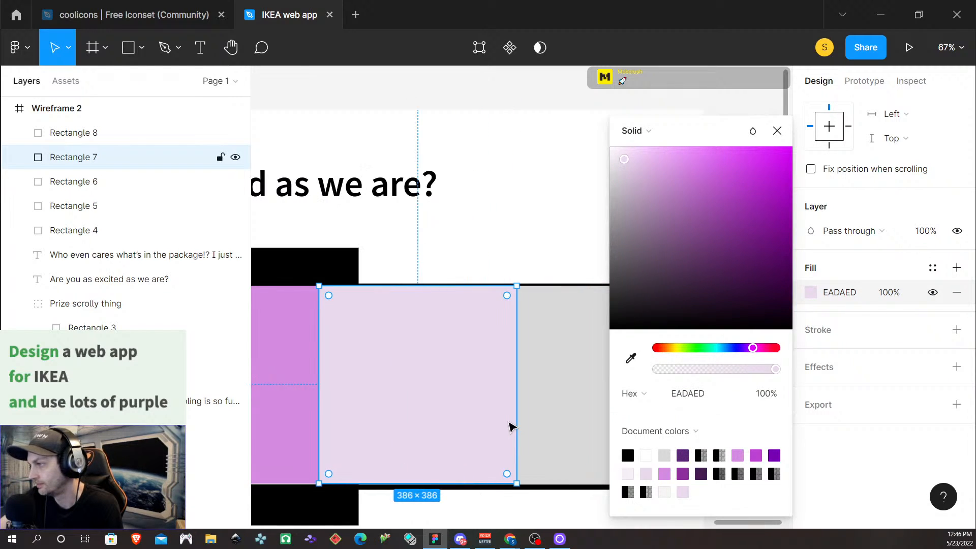
pyautogui.click(379, 416)
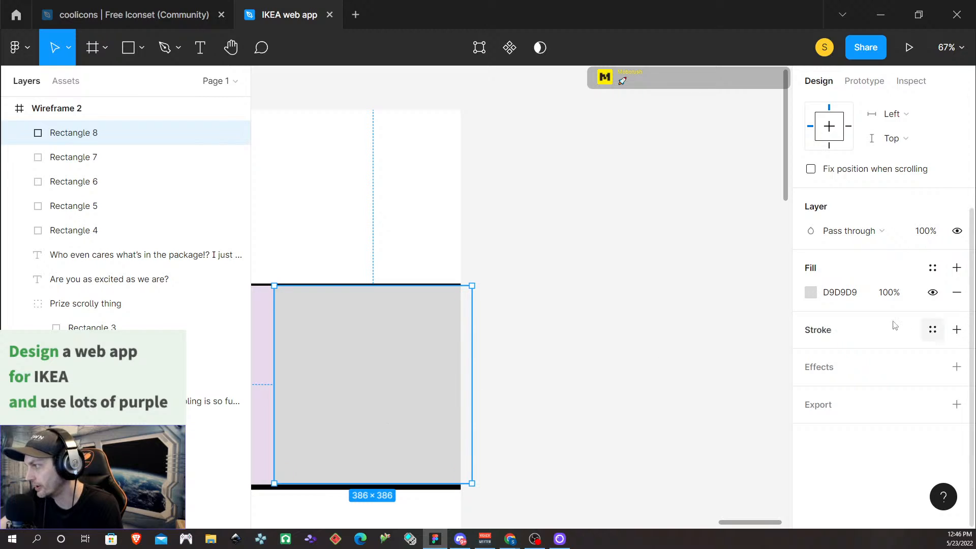
pyautogui.click(810, 294)
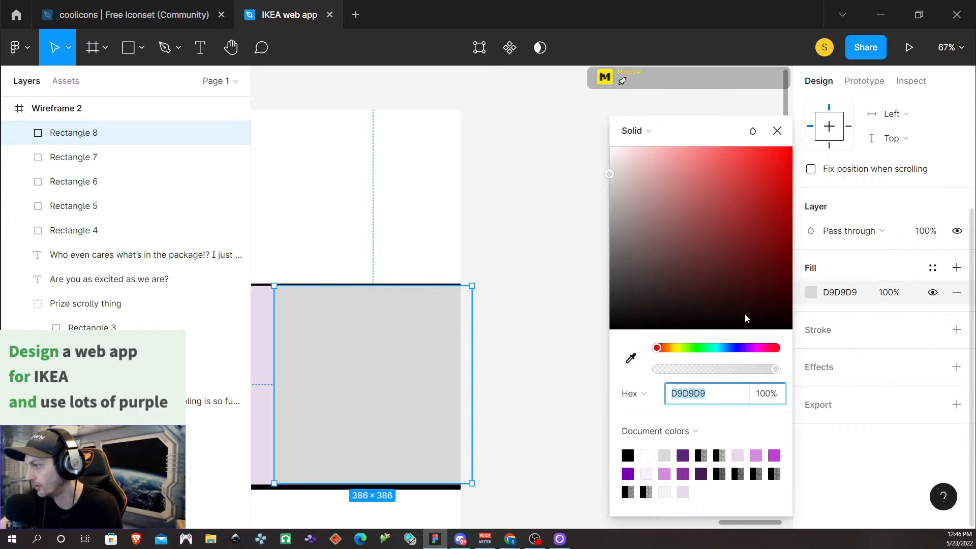
pyautogui.click(683, 455)
pyautogui.hscroll(6, 495, 436)
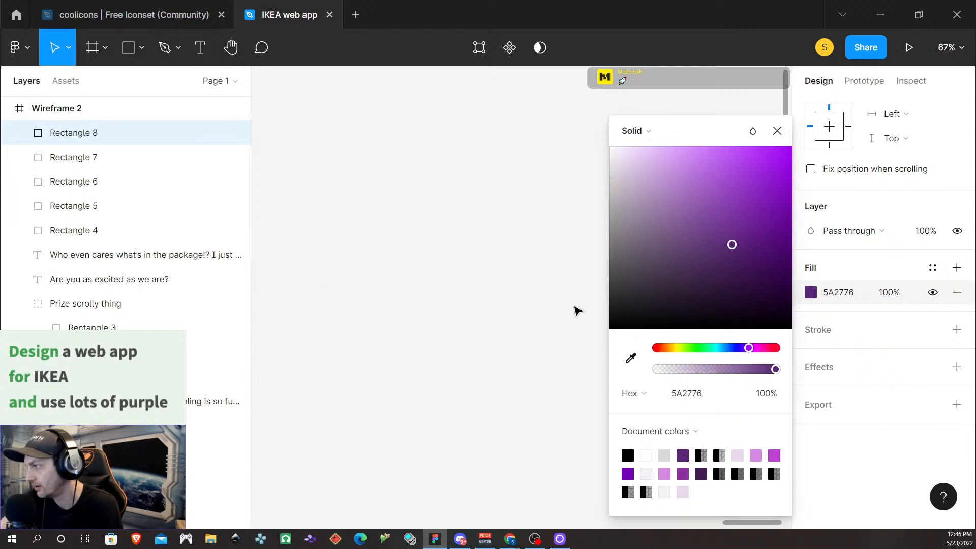
pyautogui.click(777, 130)
# Step: Group the five purple squares of Wireframe 2, Rectangle 4 through Rectangle 8
pyautogui.scroll(-5, 536, 343)
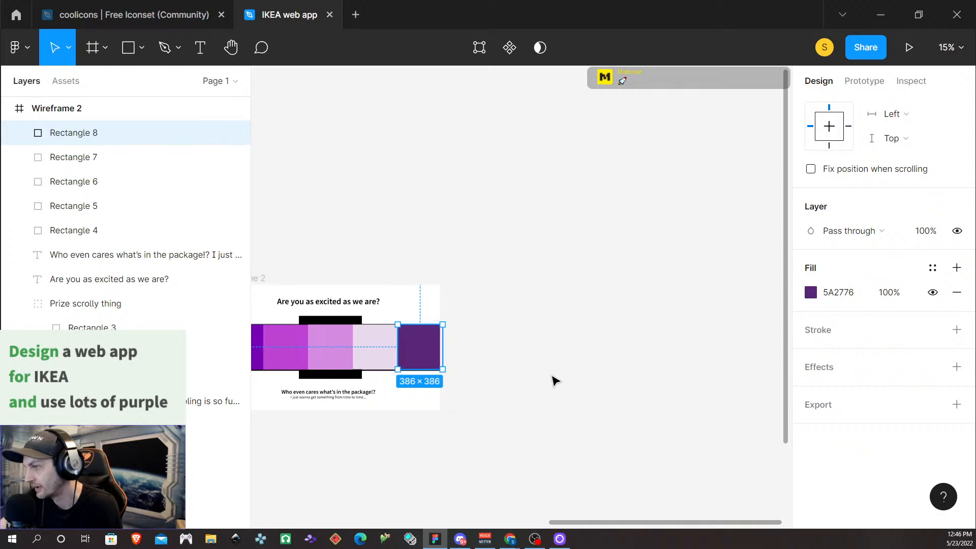
pyautogui.hscroll(-5, 555, 381)
pyautogui.click(493, 354)
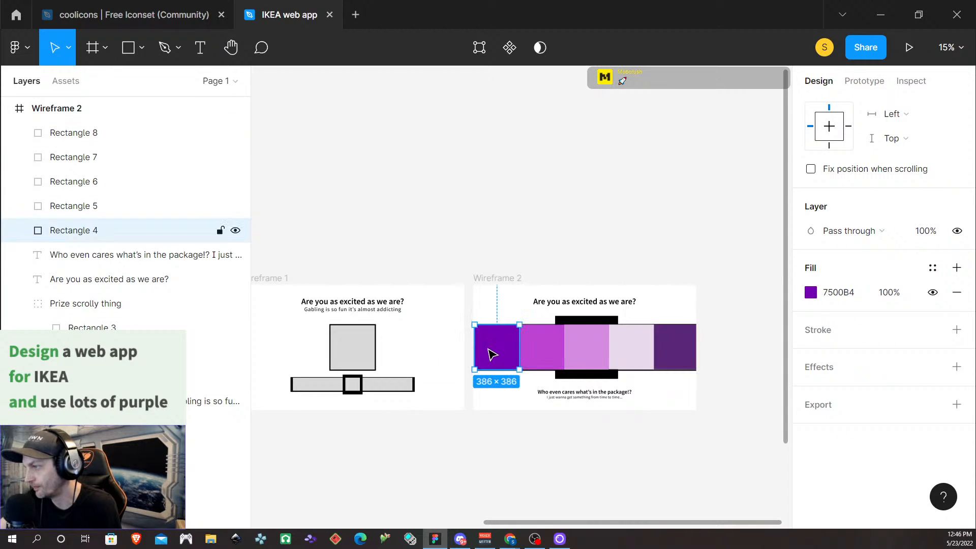
pyautogui.click(540, 354)
pyautogui.click(508, 350)
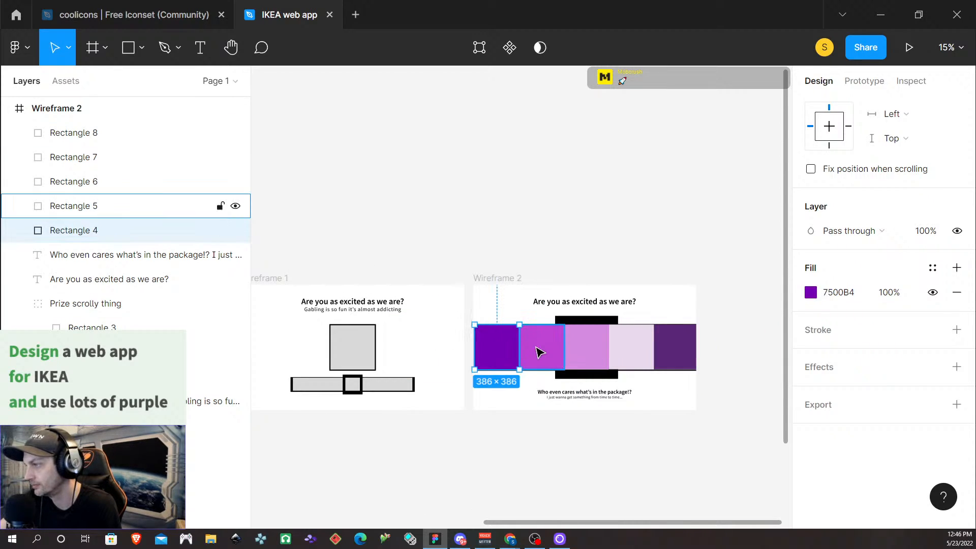
pyautogui.keyDown('shift'); pyautogui.click(540, 351); pyautogui.keyUp('shift')
pyautogui.keyDown('shift'); pyautogui.click(590, 348); pyautogui.keyUp('shift')
pyautogui.keyDown('shift'); pyautogui.click(636, 347); pyautogui.keyUp('shift')
pyautogui.keyDown('shift'); pyautogui.click(675, 347); pyautogui.keyUp('shift')
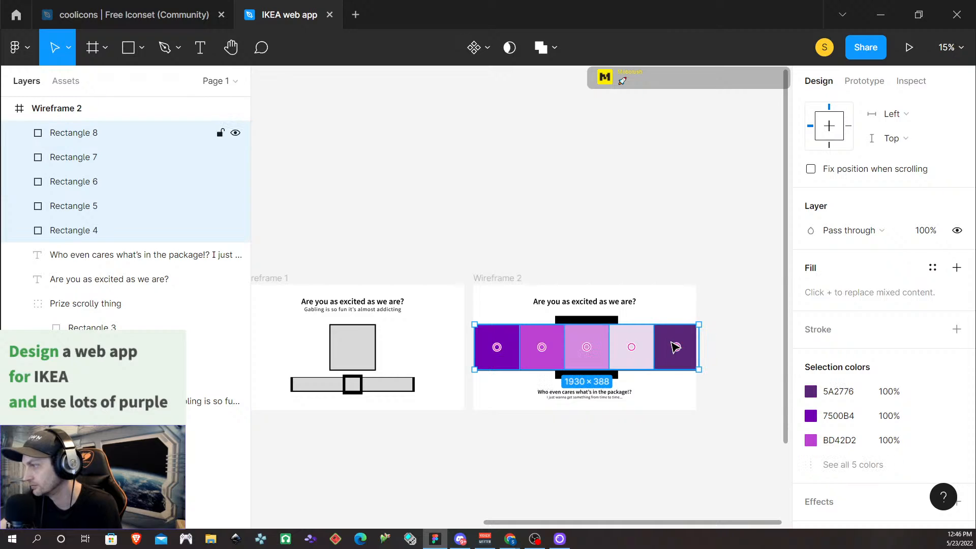
pyautogui.hotkey('ctrl', 'g')
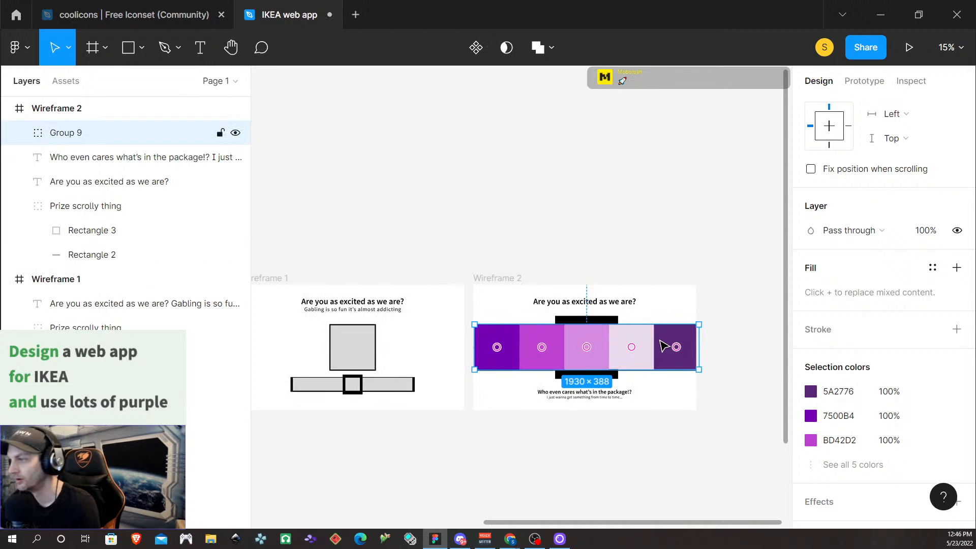
# Step: Rename the new group of purple squares as prizes
pyautogui.doubleClick(64, 133)
pyautogui.write('pr')
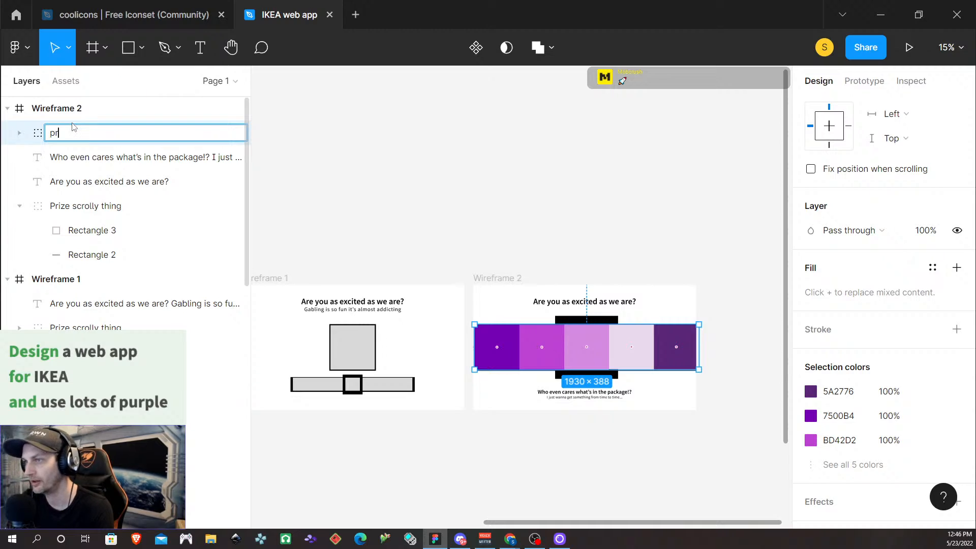
pyautogui.press('Return')
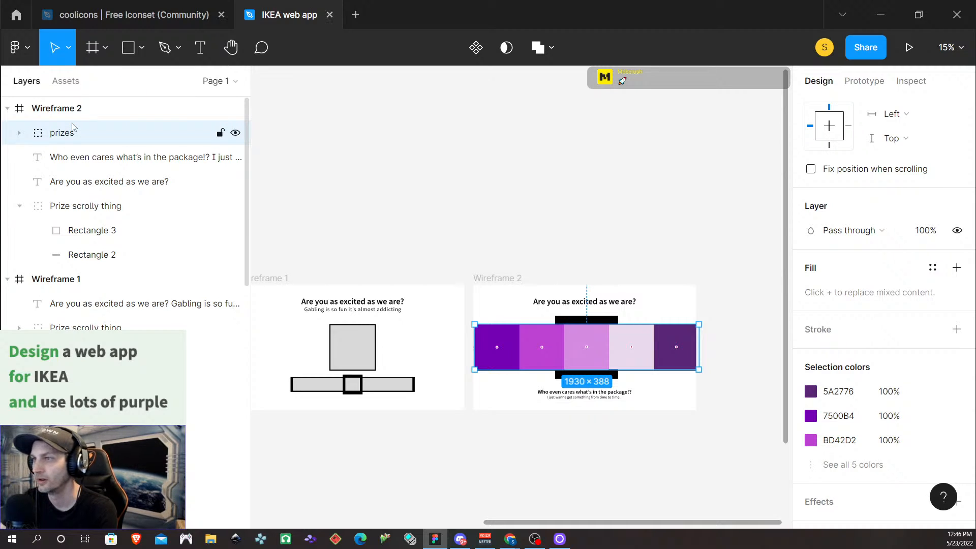
# Step: Move the prizes group beneath Wireframe 2's Prize scrolly thing group and remove the D9D9D9 fill from Prize scrolly thing
pyautogui.click(19, 205)
pyautogui.moveTo(59, 133); pyautogui.dragTo(65, 218)
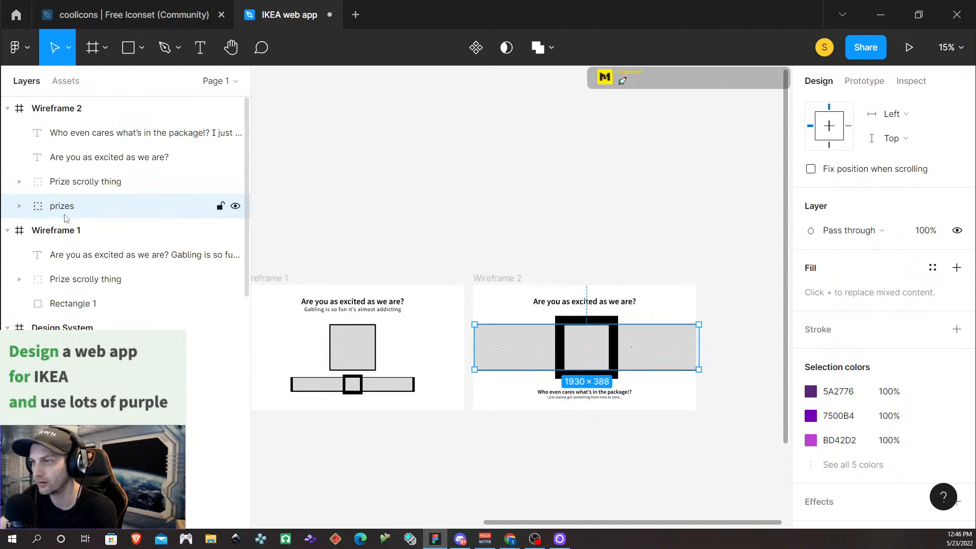
pyautogui.click(81, 183)
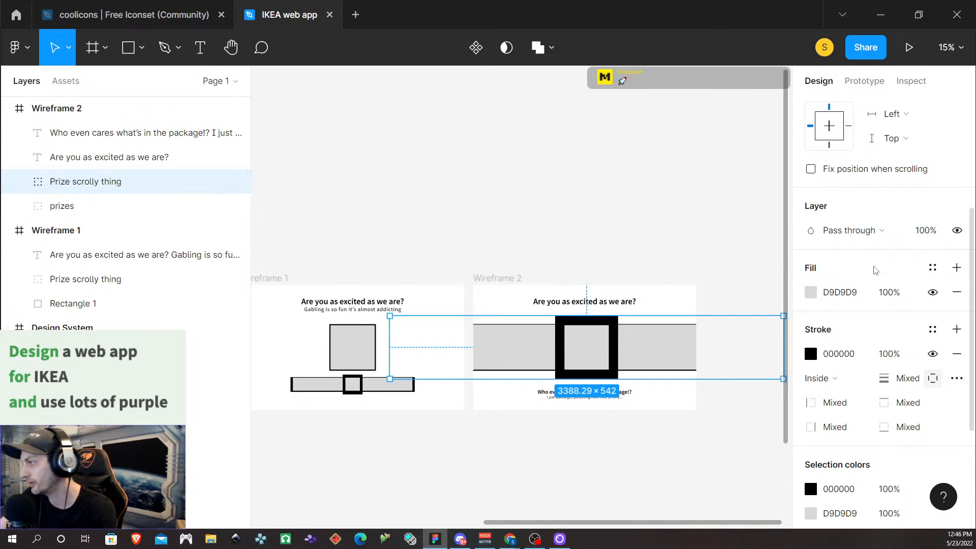
pyautogui.click(957, 292)
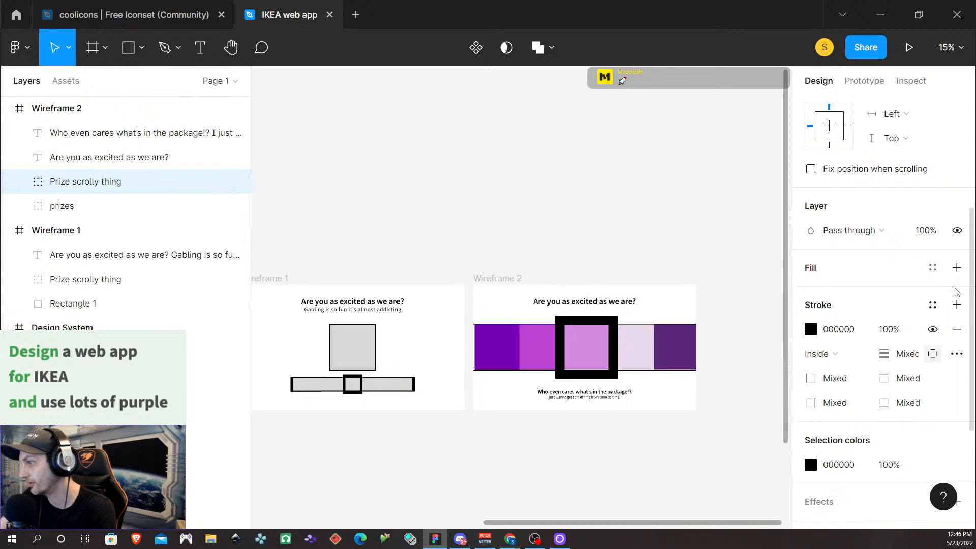
pyautogui.click(683, 202)
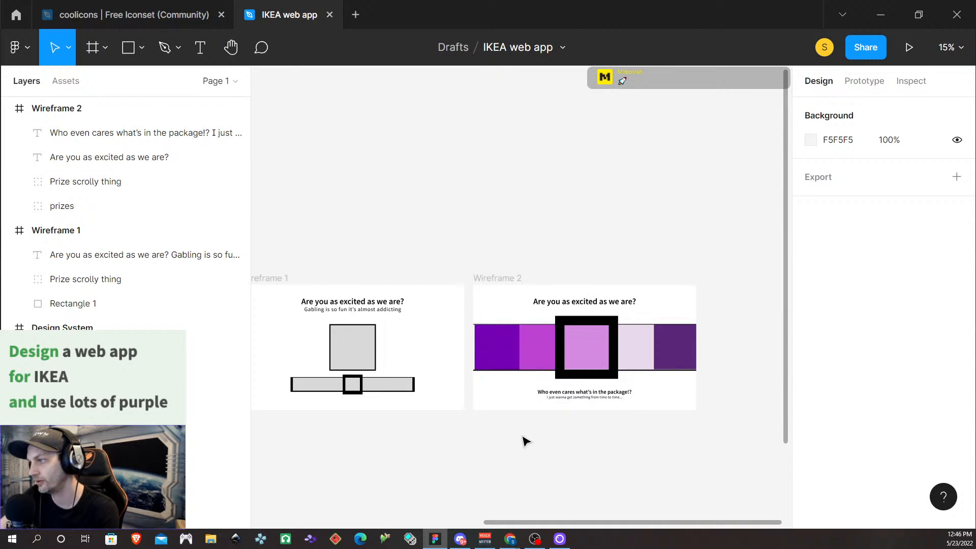
# Step: Examine Wireframe 2 close up and in overview, alongside Wireframe 1 and the Design System frame
pyautogui.scroll(-3, 616, 235)
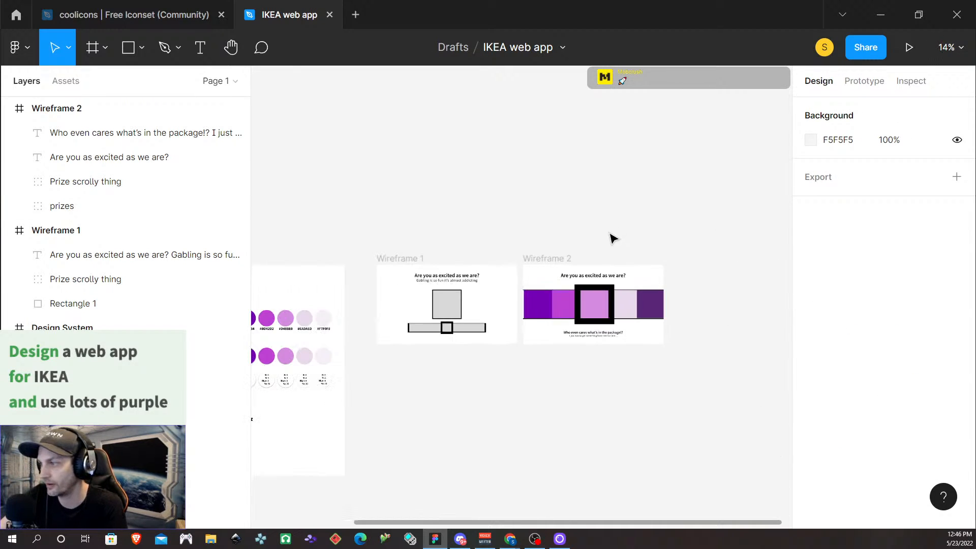
pyautogui.scroll(-3, 631, 234)
pyautogui.scroll(5, 681, 221)
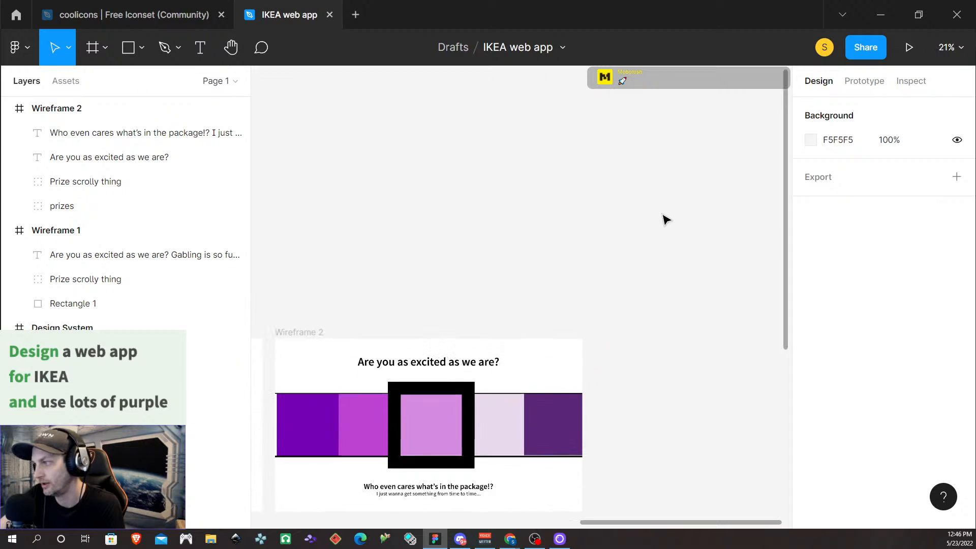
pyautogui.hscroll(-1, 522, 262)
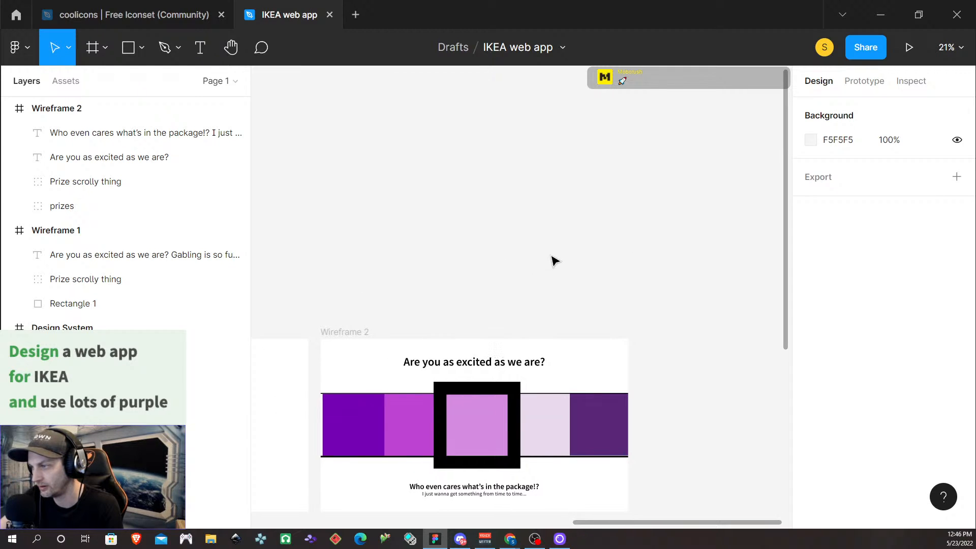
pyautogui.hscroll(1, 551, 261)
pyautogui.scroll(-1, 545, 262)
pyautogui.scroll(-1, 545, 264)
pyautogui.click(433, 298)
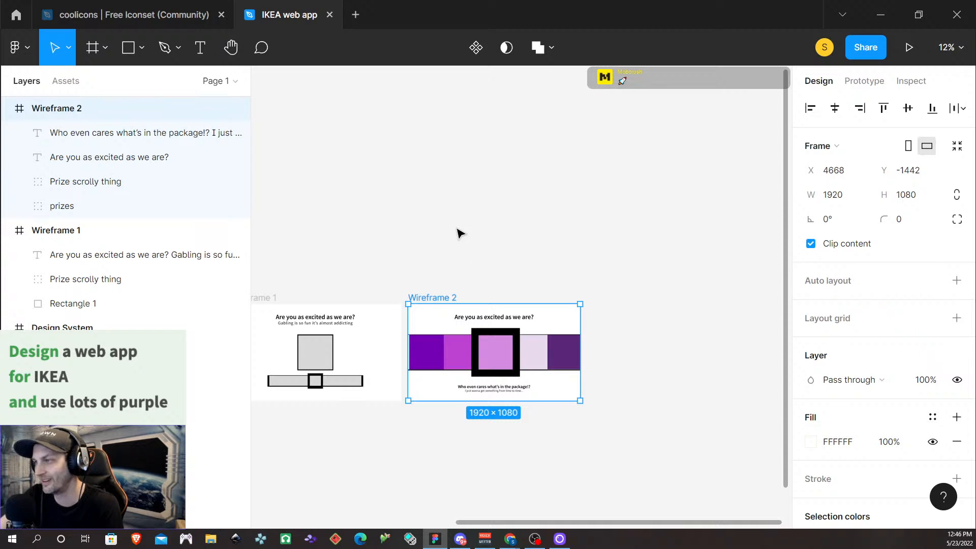
pyautogui.scroll(-2, 527, 312)
pyautogui.hscroll(-3, 436, 455)
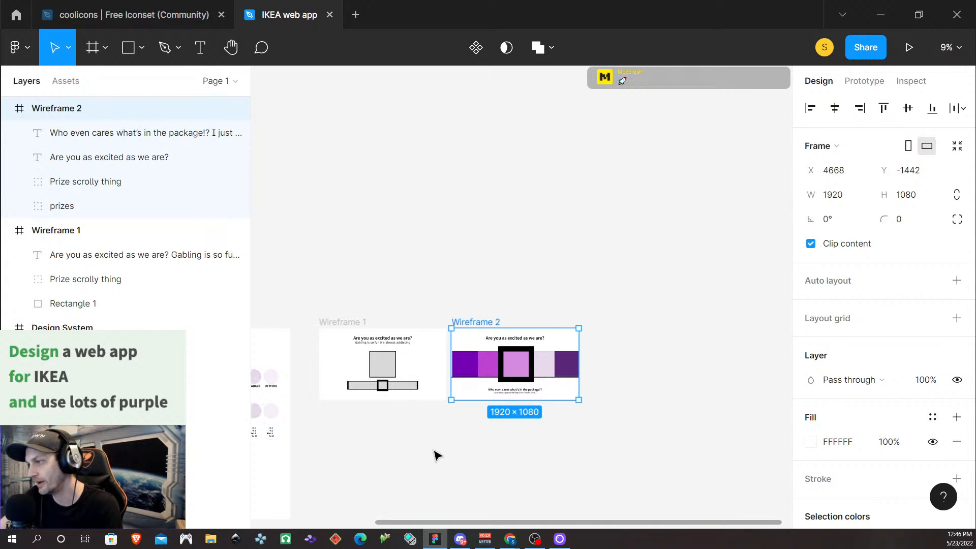
pyautogui.hscroll(-5, 444, 453)
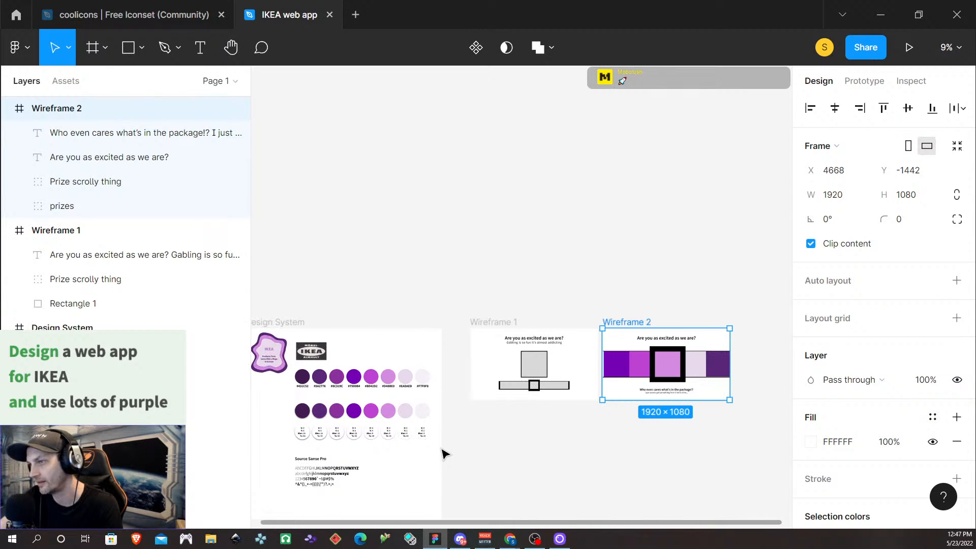
# Step: Add a 1920 × 1080 Slide 16:9 frame beside Wireframe 2, level with it, and name it Wireframe 3
pyautogui.hscroll(9, 444, 454)
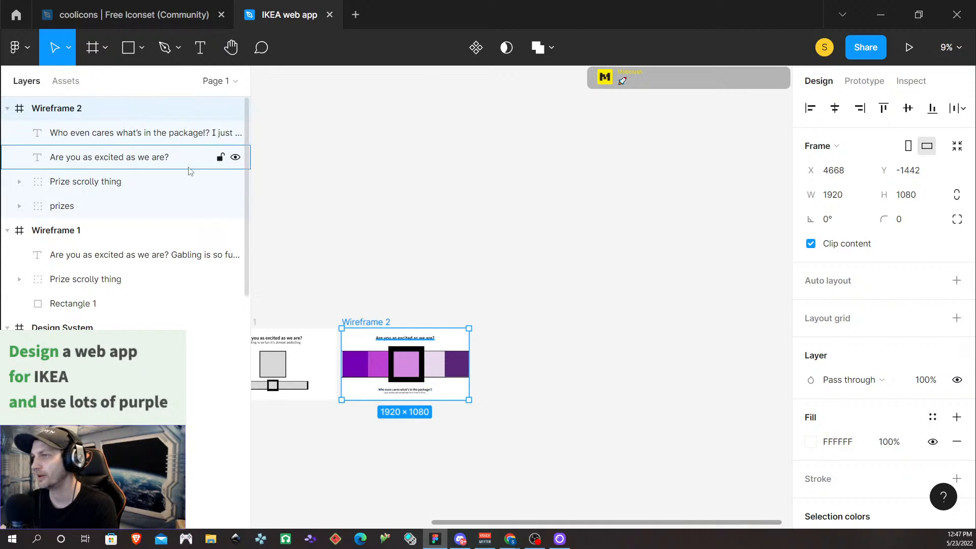
pyautogui.press('f')
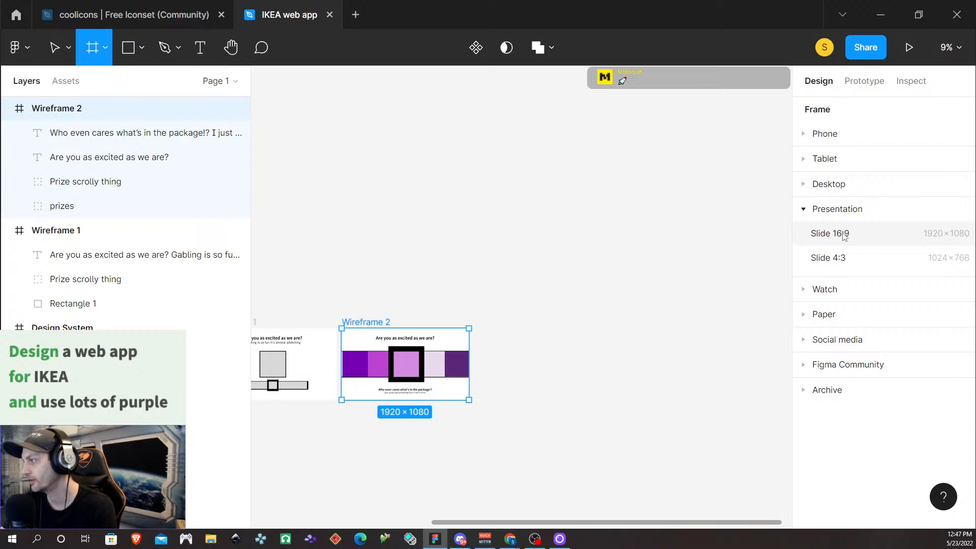
pyautogui.click(814, 234)
pyautogui.moveTo(514, 262); pyautogui.dragTo(513, 325)
pyautogui.doubleClick(511, 322)
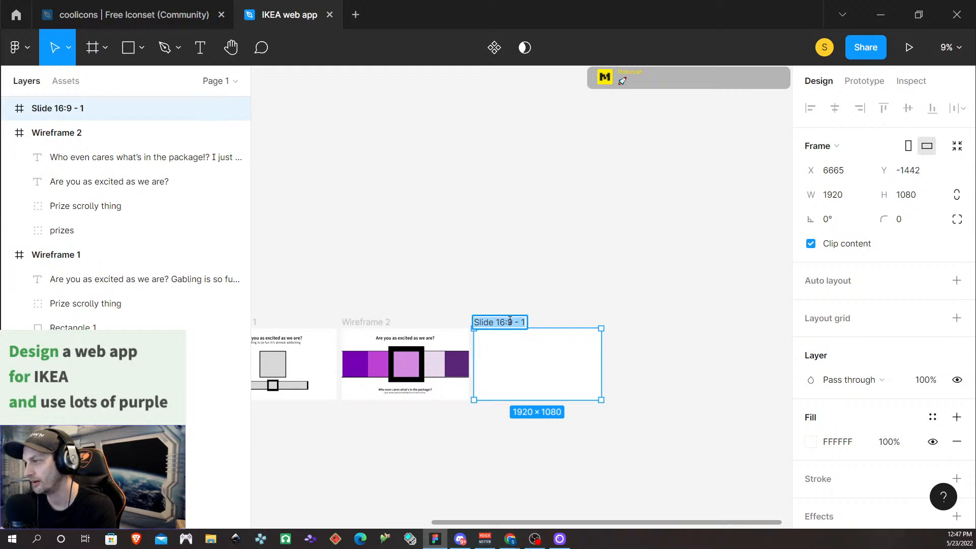
pyautogui.write('Wireframe 3')
pyautogui.press('Return')
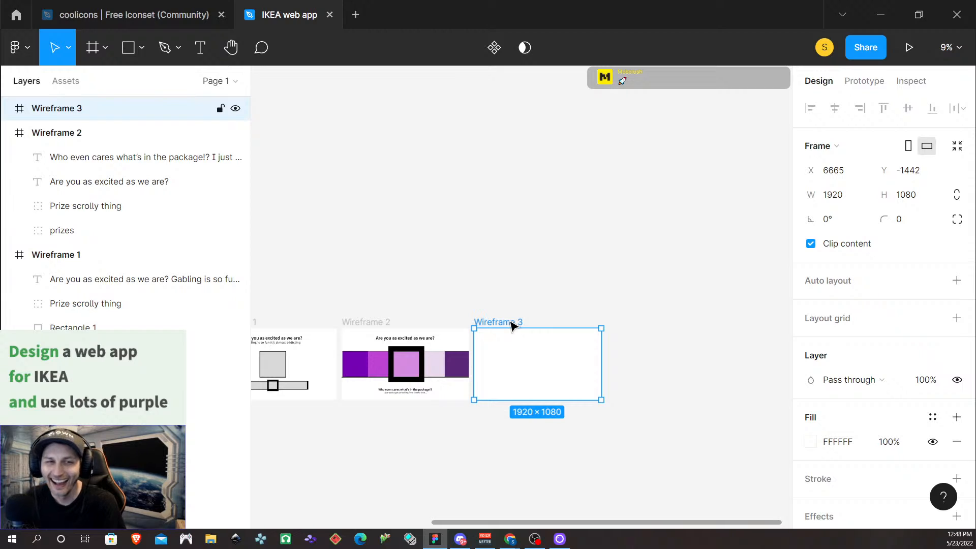
# Step: Review the empty Wireframe 3 next to the two earlier wireframes
pyautogui.scroll(-3, 536, 458)
pyautogui.keyDown('ctrl'); pyautogui.scroll(3, 523, 466); pyautogui.keyUp('ctrl')
pyautogui.keyDown('ctrl'); pyautogui.scroll(-2, 516, 463); pyautogui.keyUp('ctrl')
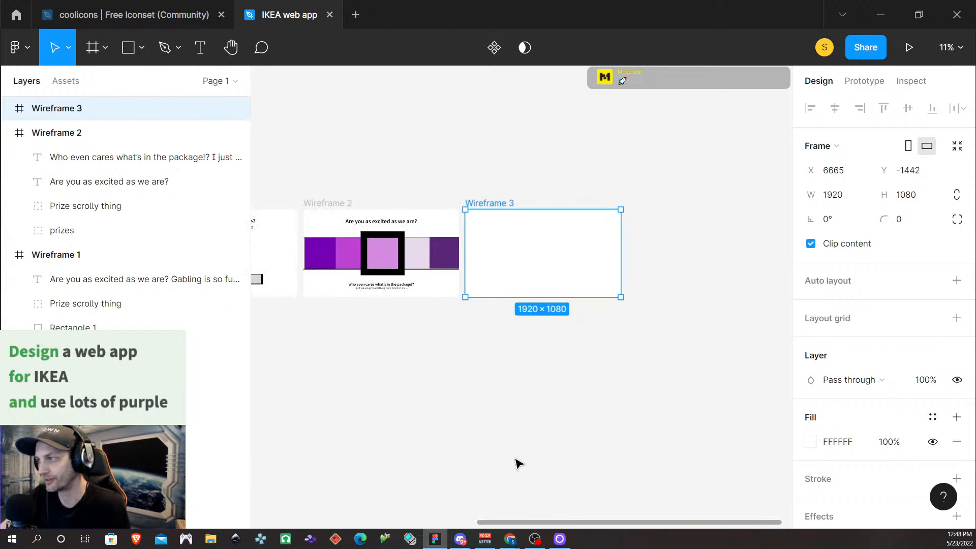
pyautogui.scroll(2, 451, 441)
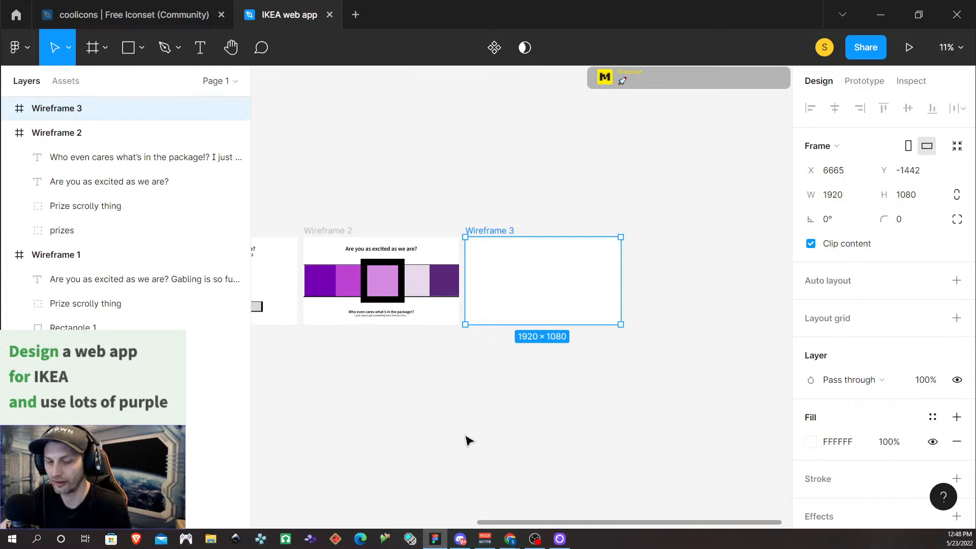
pyautogui.hscroll(-5, 460, 447)
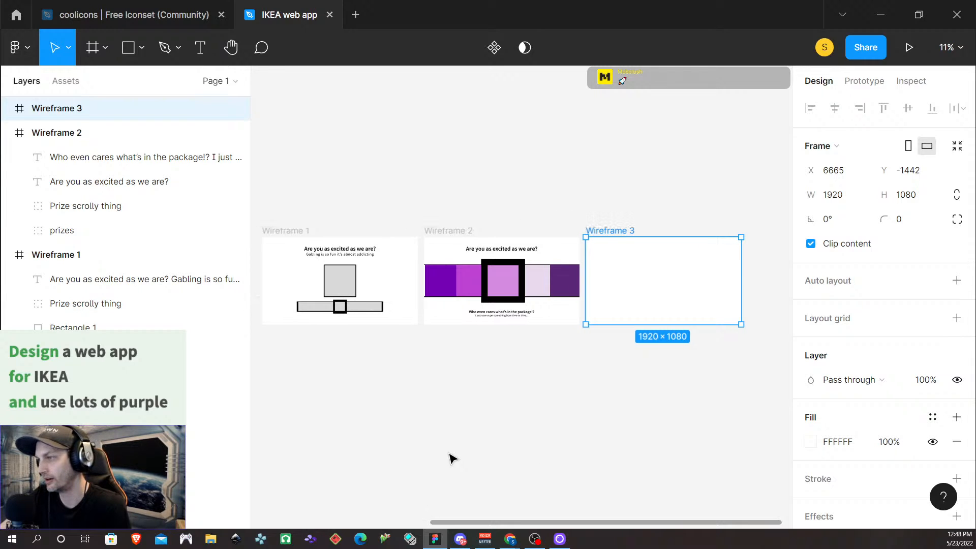
pyautogui.keyDown('ctrl'); pyautogui.scroll(1, 452, 458); pyautogui.keyUp('ctrl')
pyautogui.keyDown('ctrl'); pyautogui.scroll(-2, 450, 460); pyautogui.keyUp('ctrl')
pyautogui.hscroll(-3, 391, 371)
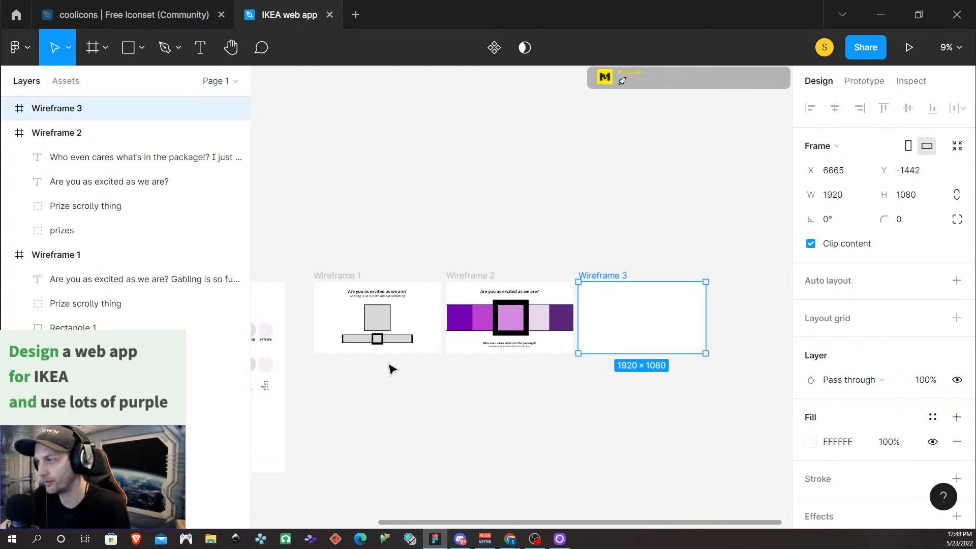
pyautogui.hscroll(-1, 397, 366)
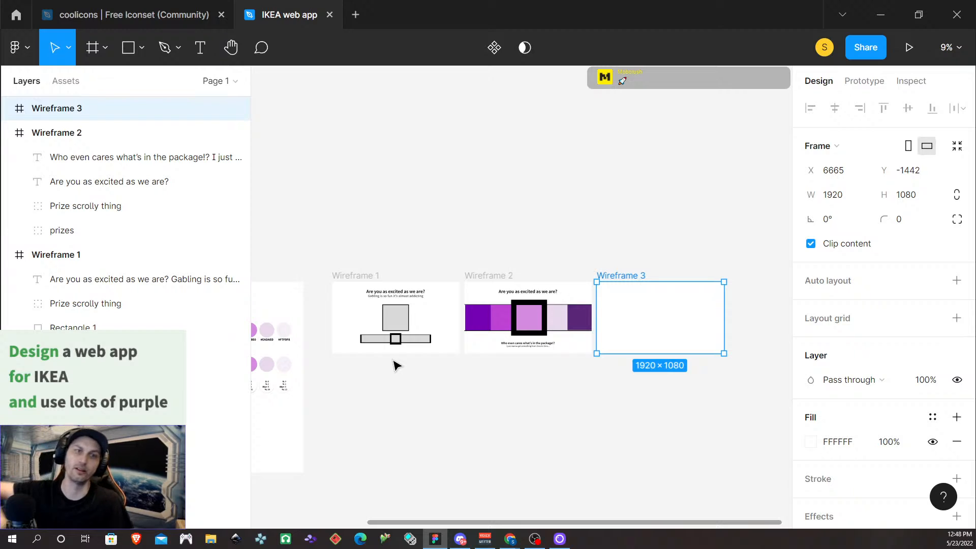
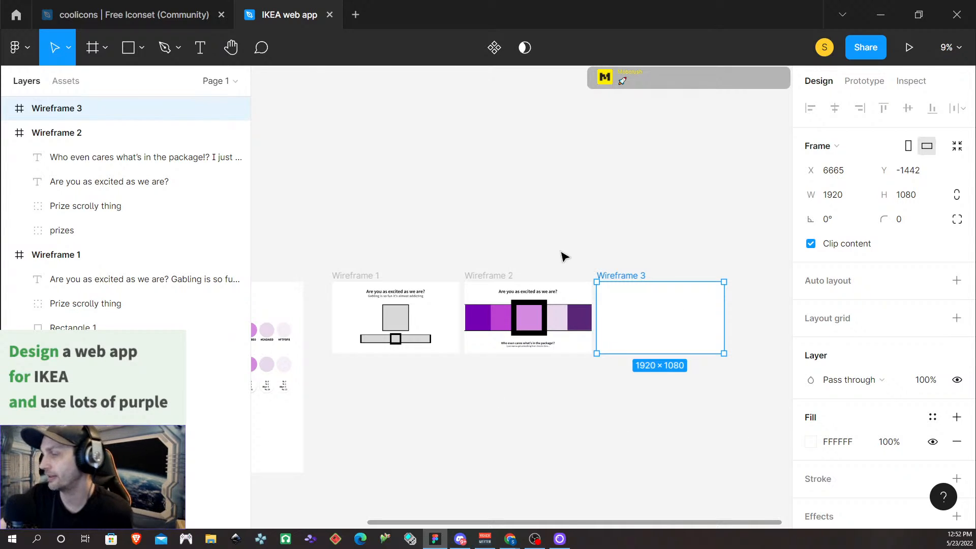
# Step: Copy the prizes group from Wireframe 2 across the middle of Wireframe 3 and add auto layout to the copy
pyautogui.click(574, 314)
pyautogui.doubleClick(575, 314)
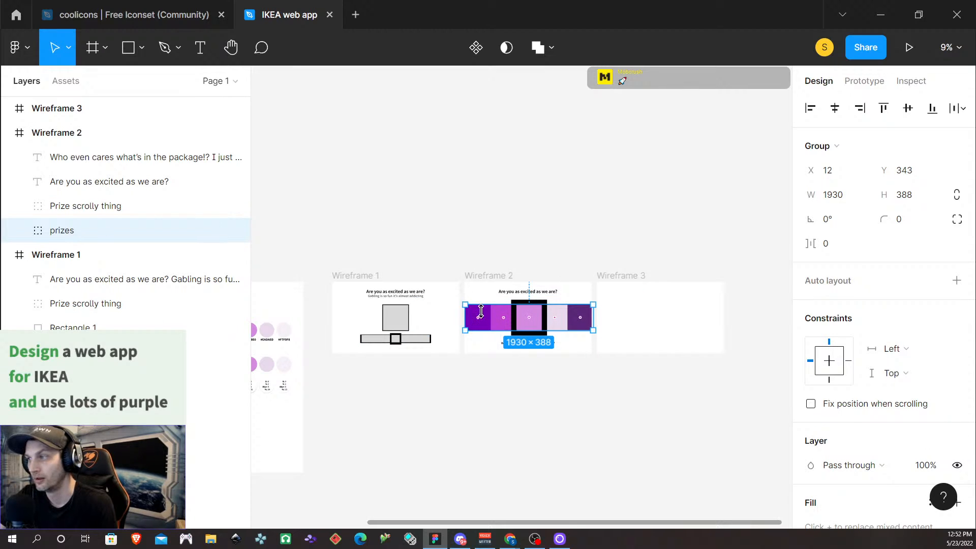
pyautogui.moveTo(560, 330); pyautogui.dragTo(660, 319)
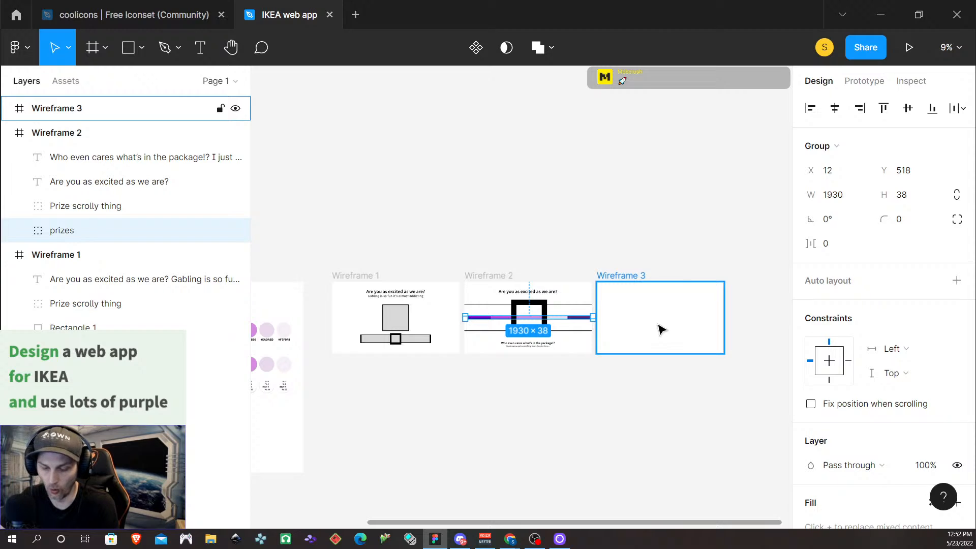
pyautogui.hotkey('ctrl', 'z')
pyautogui.moveTo(559, 330); pyautogui.dragTo(683, 325)
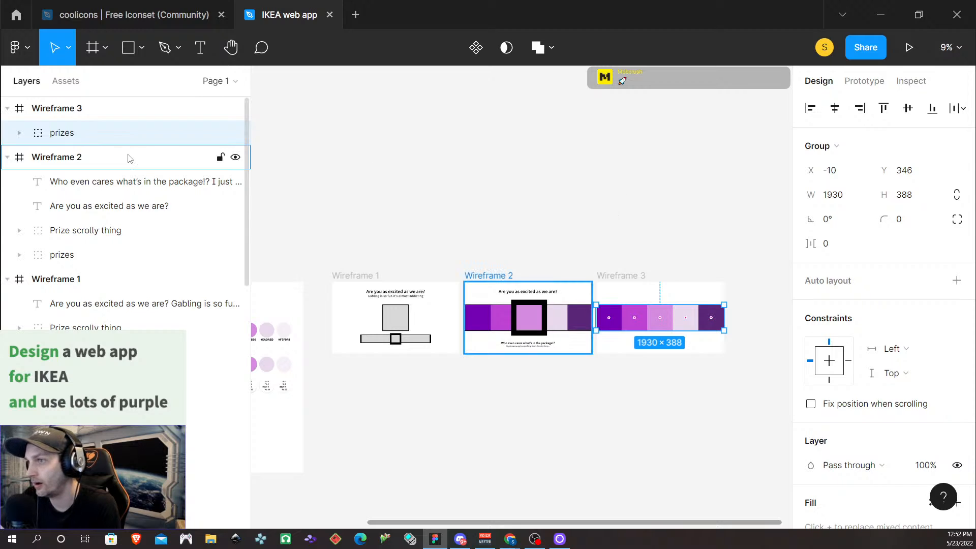
pyautogui.hotkey('shift', 'a')
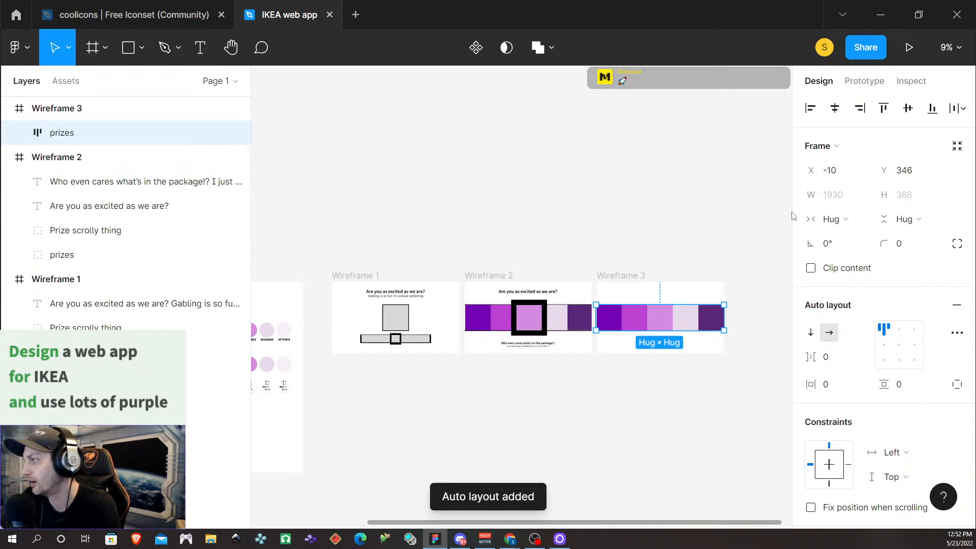
# Step: Switch the prizes auto layout in Wireframe 3 to vertical and keep its width hugging the contents
pyautogui.click(811, 332)
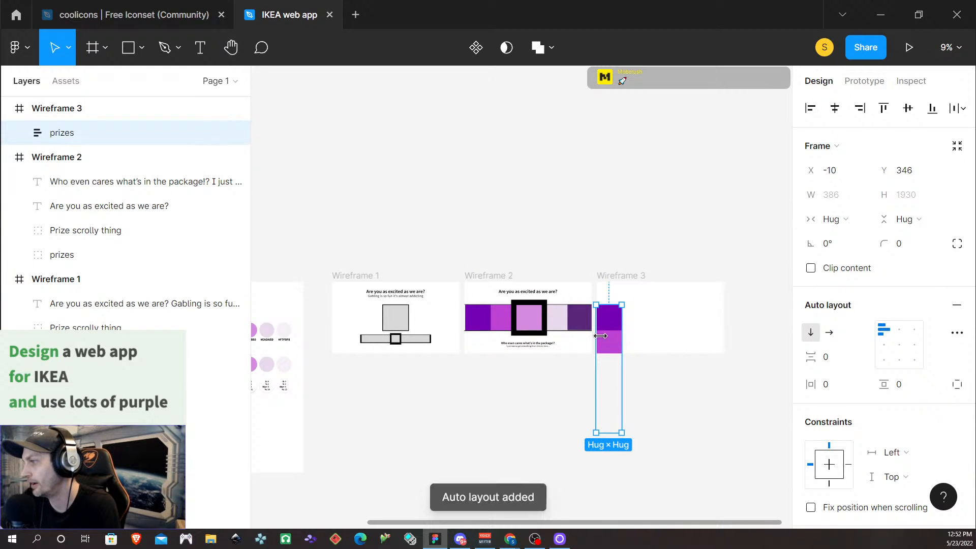
pyautogui.moveTo(600, 336); pyautogui.dragTo(630, 338)
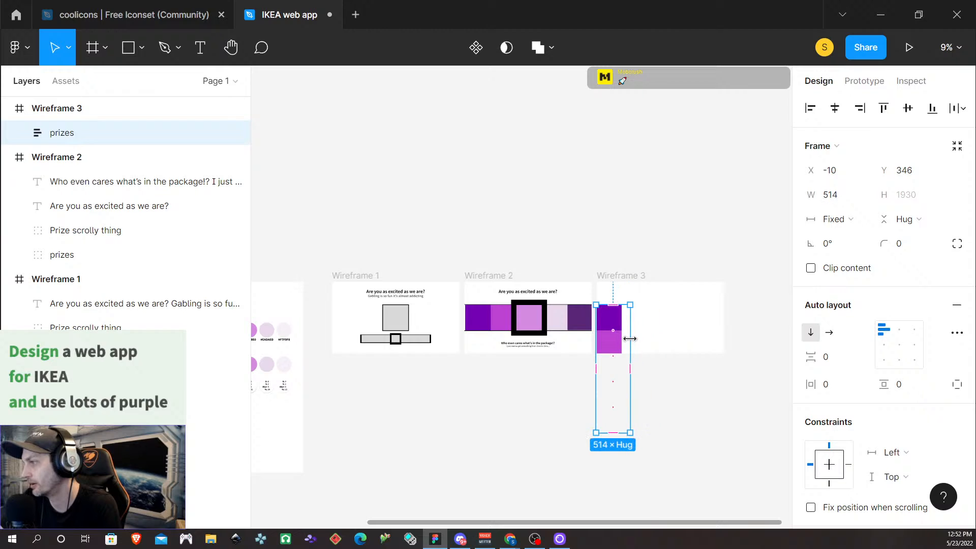
pyautogui.doubleClick(630, 338)
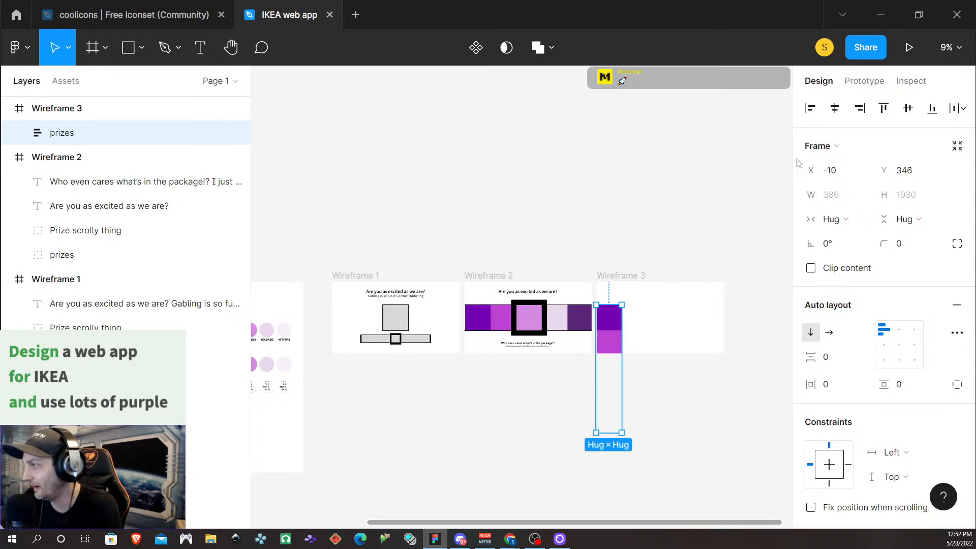
pyautogui.click(837, 219)
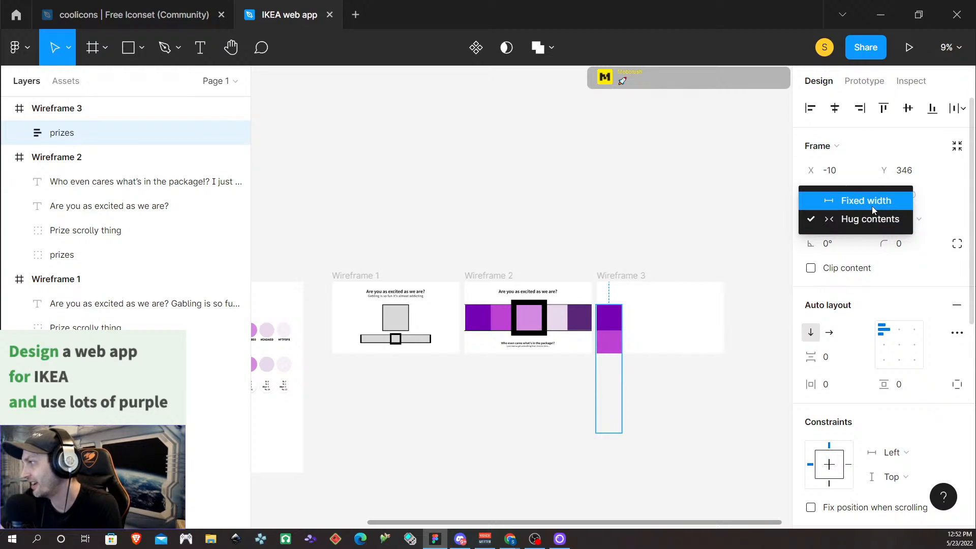
pyautogui.click(862, 220)
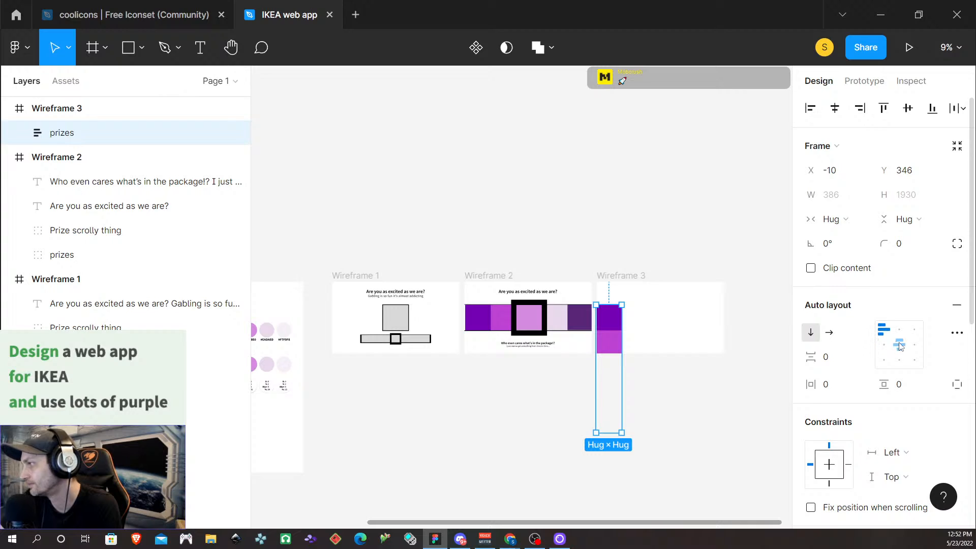
pyautogui.scroll(-3, 912, 286)
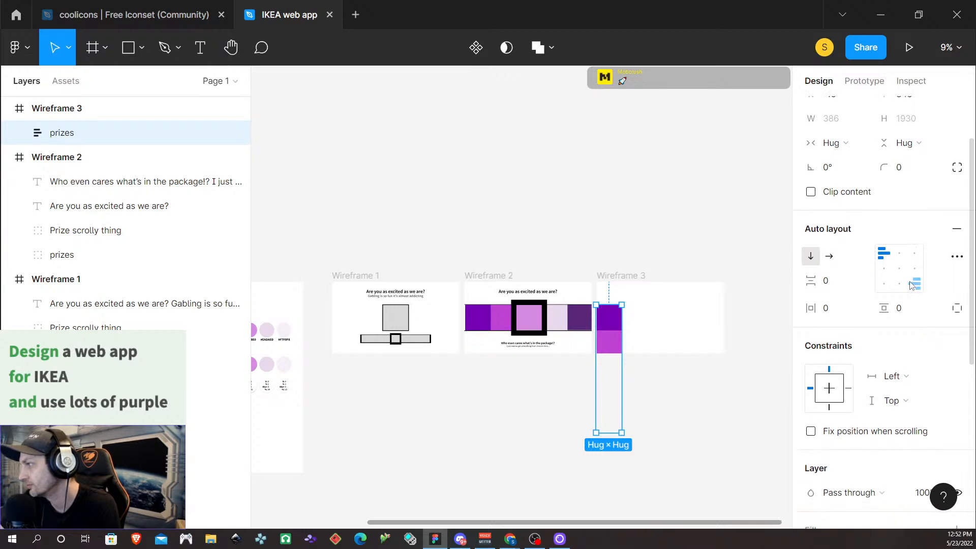
pyautogui.scroll(-3, 912, 286)
pyautogui.click(910, 302)
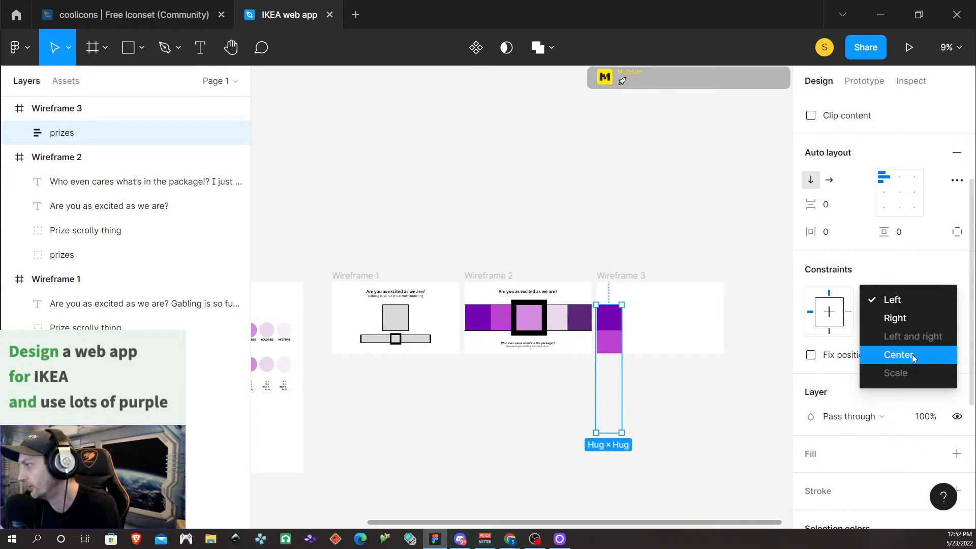
pyautogui.click(706, 354)
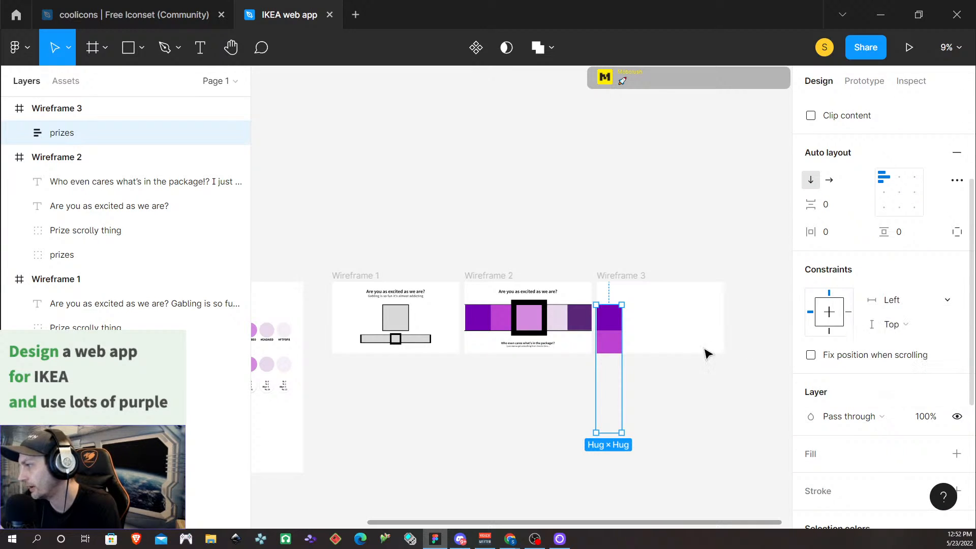
# Step: Set all five rectangles inside the Wireframe 3 prizes frame to fill the container in width and height
pyautogui.click(613, 326)
pyautogui.click(680, 425)
pyautogui.click(611, 318)
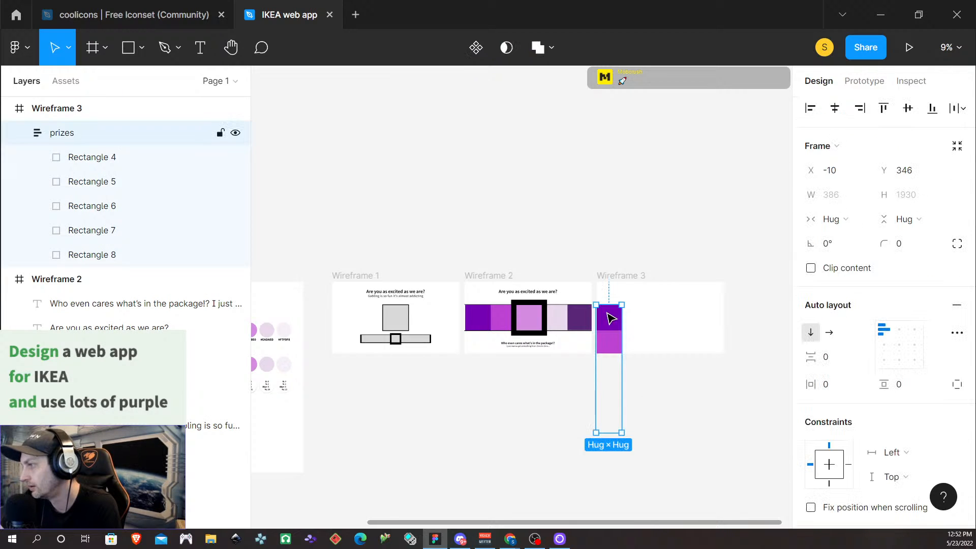
pyautogui.press('Return')
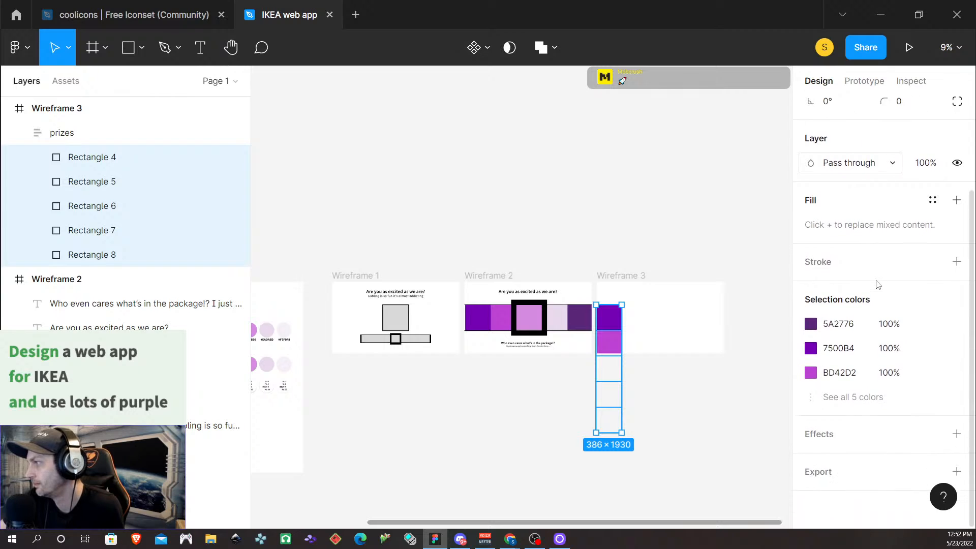
pyautogui.click(856, 200)
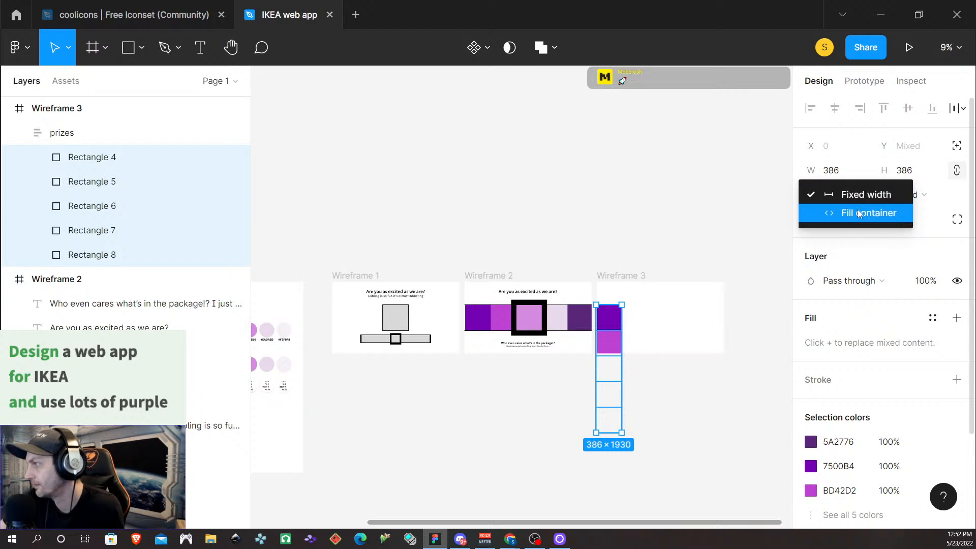
pyautogui.click(857, 199)
pyautogui.click(904, 199)
pyautogui.click(903, 203)
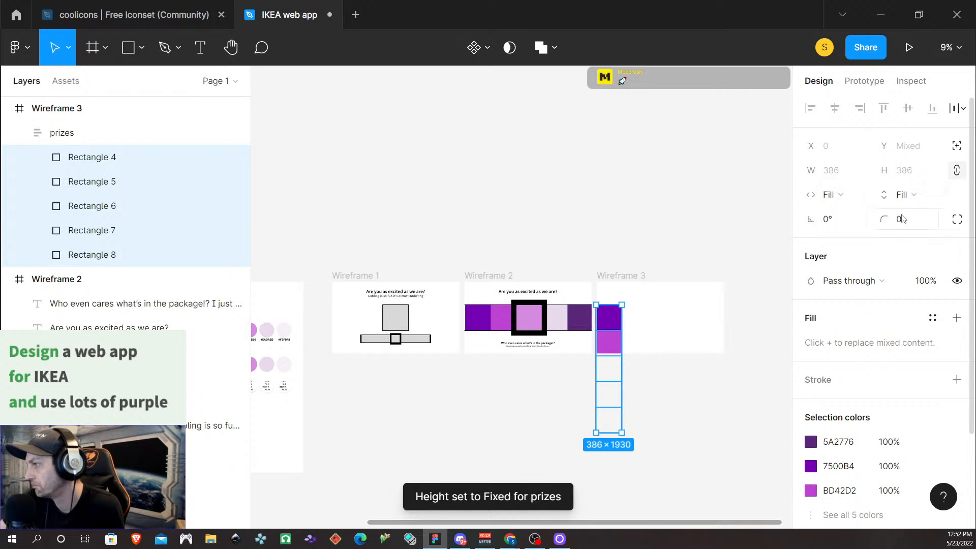
pyautogui.scroll(-3, 854, 442)
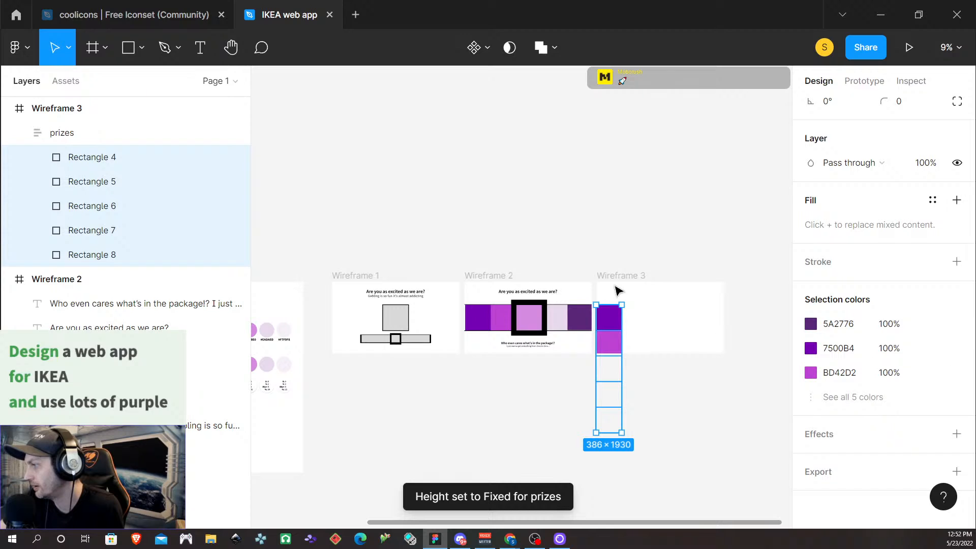
# Step: Set the width and height of the Wireframe 3 prizes frame back to hug contents
pyautogui.click(673, 398)
pyautogui.click(610, 323)
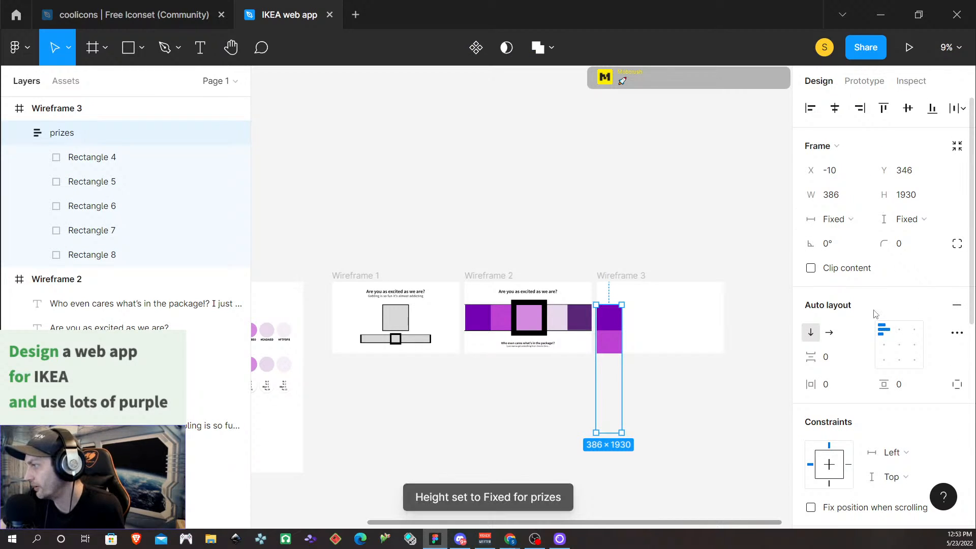
pyautogui.click(836, 219)
pyautogui.click(853, 238)
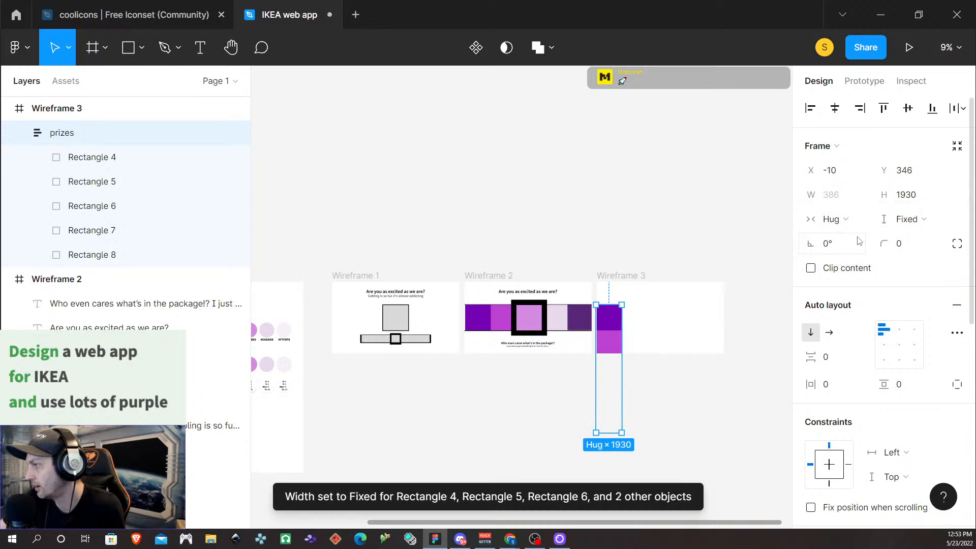
pyautogui.click(906, 219)
pyautogui.click(900, 240)
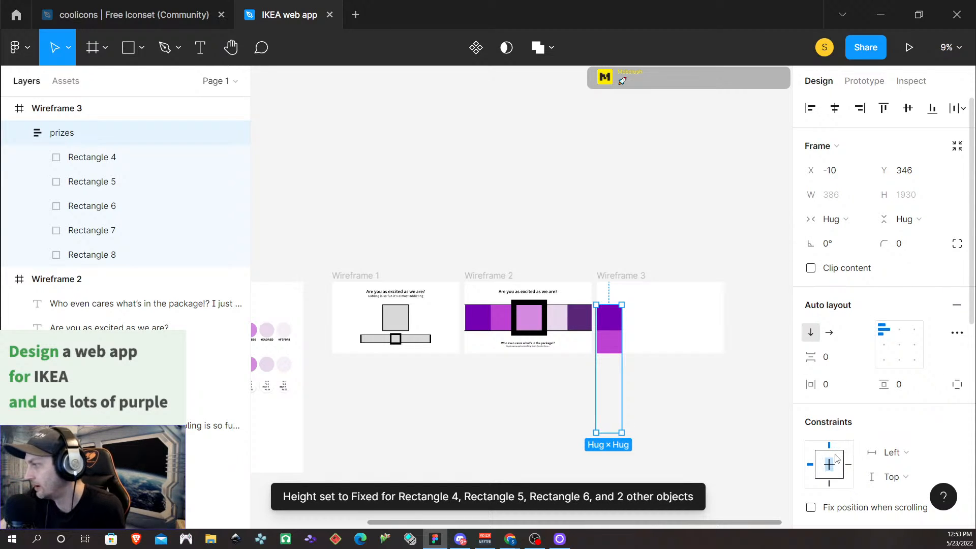
# Step: Constrain the prizes frame to the right and bottom of Wireframe 3
pyautogui.click(848, 465)
pyautogui.click(829, 483)
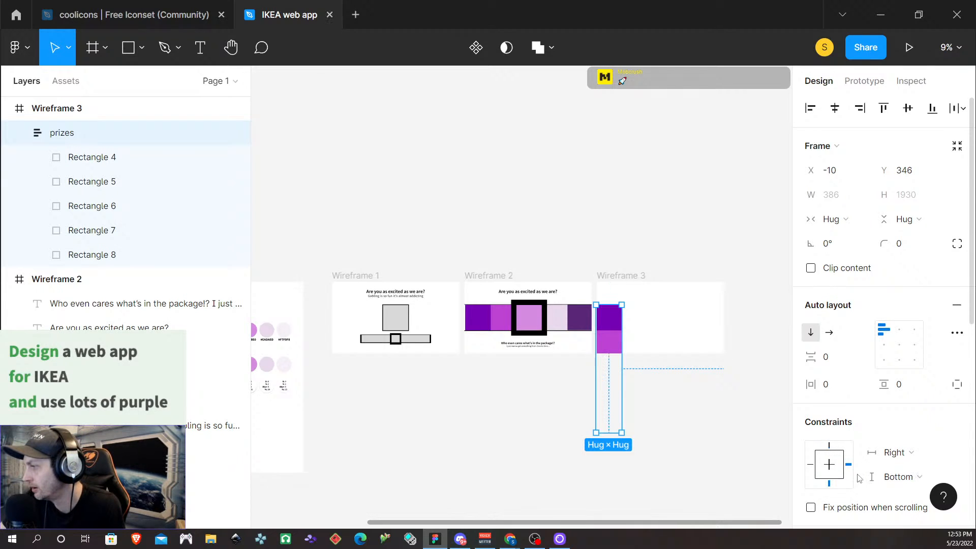
pyautogui.click(891, 452)
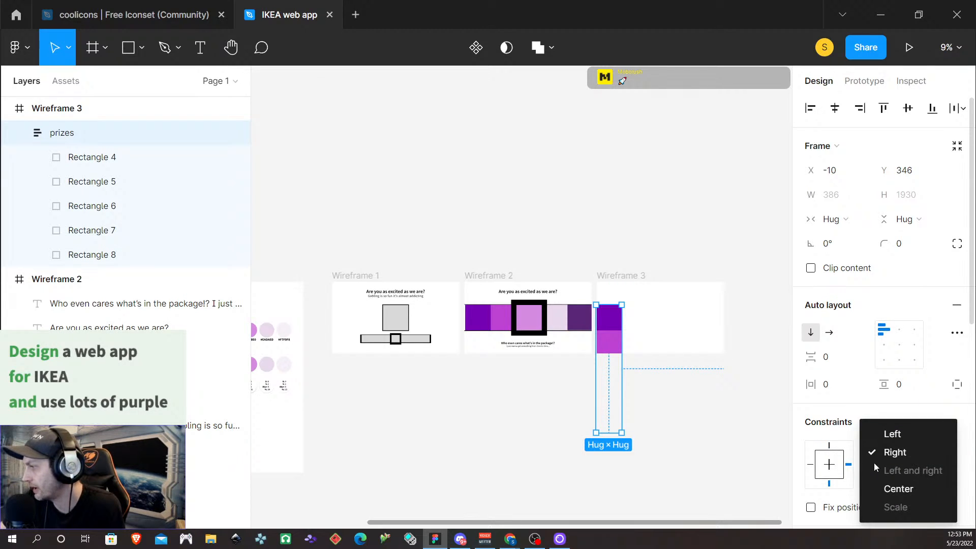
pyautogui.click(837, 409)
pyautogui.scroll(-5, 873, 324)
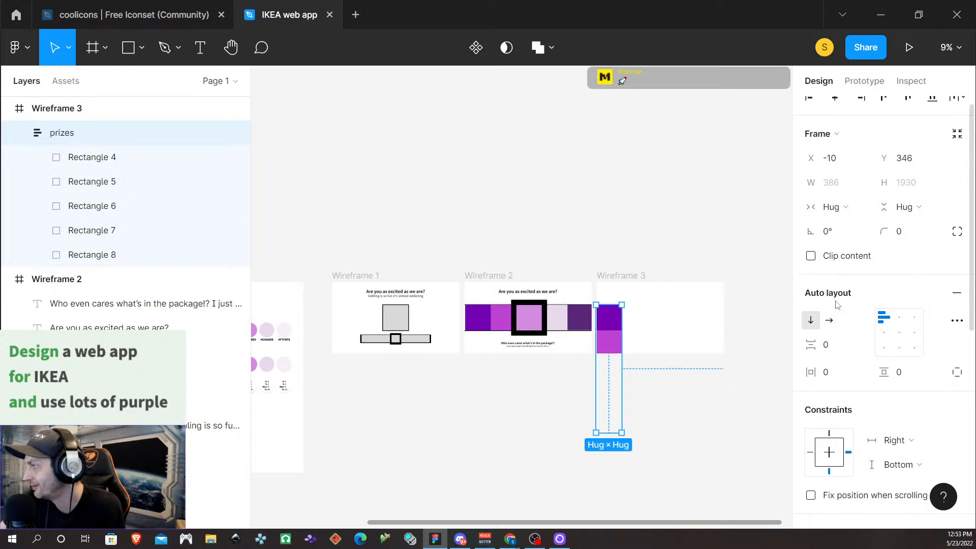
pyautogui.click(891, 326)
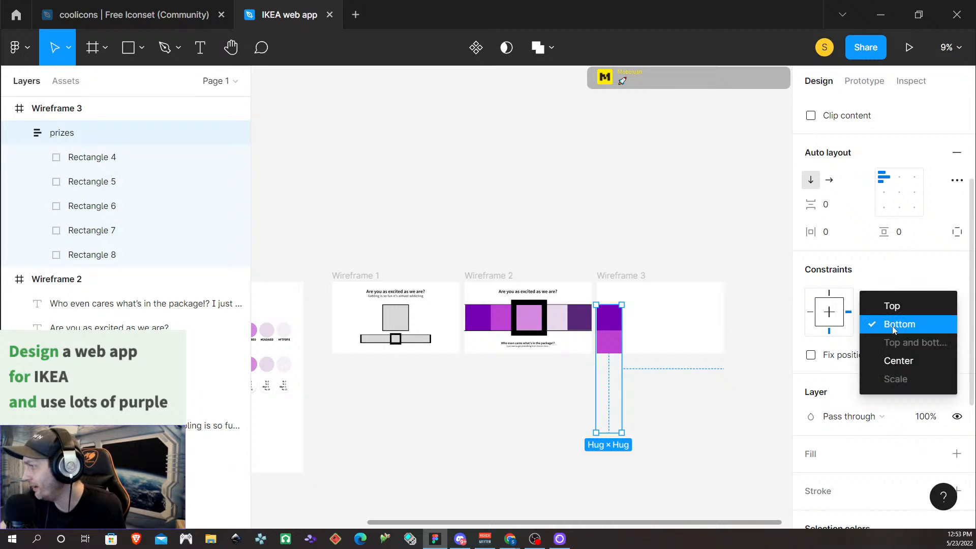
pyautogui.click(727, 389)
# Step: Widen the prizes frame in Wireframe 3 to 1077 and stretch its first two rectangles to the same width
pyautogui.moveTo(622, 377); pyautogui.dragTo(668, 373)
pyautogui.click(617, 325)
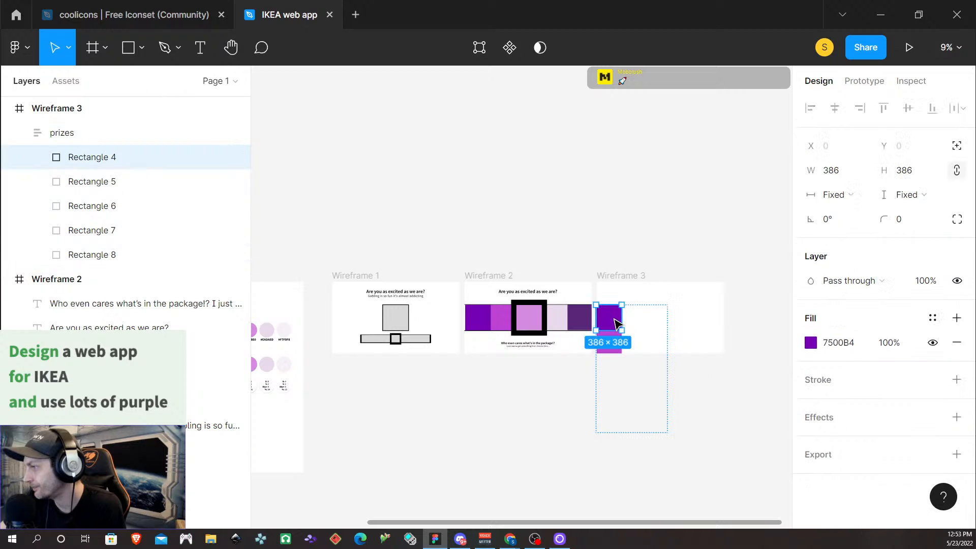
pyautogui.moveTo(622, 321); pyautogui.dragTo(667, 321)
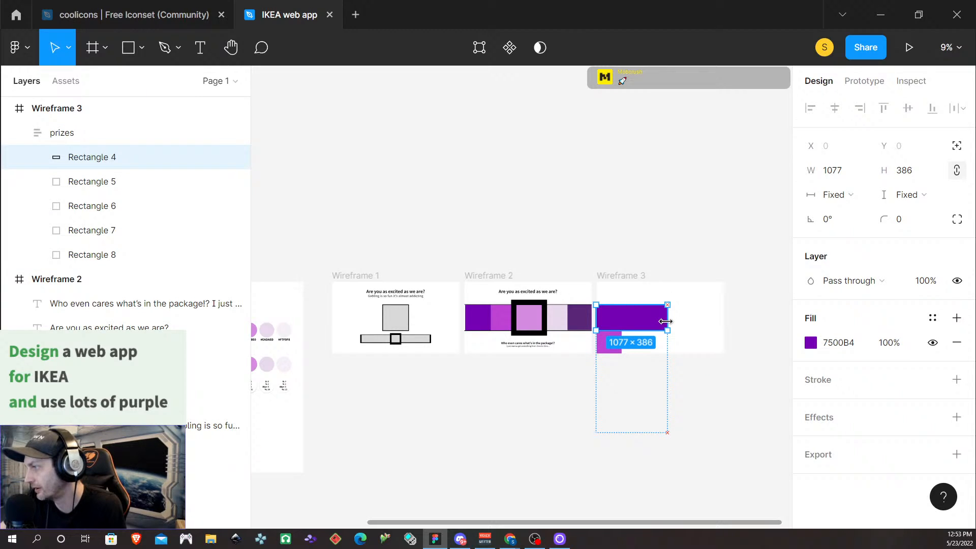
pyautogui.click(612, 342)
pyautogui.moveTo(621, 343); pyautogui.dragTo(667, 345)
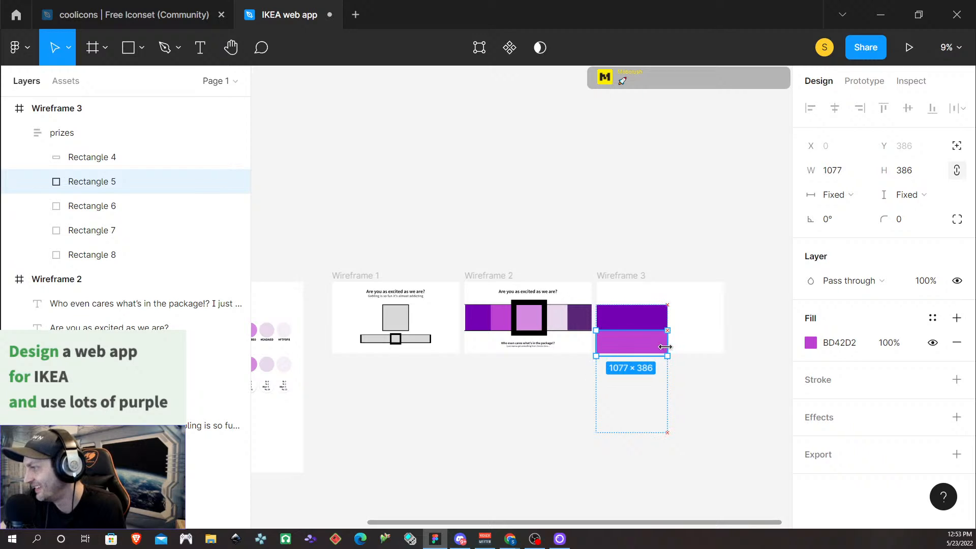
# Step: Move the prizes stack up out of Wireframe 3 and turn off content clipping for the Wireframe 3 frame
pyautogui.click(634, 319)
pyautogui.click(639, 403)
pyautogui.click(645, 320)
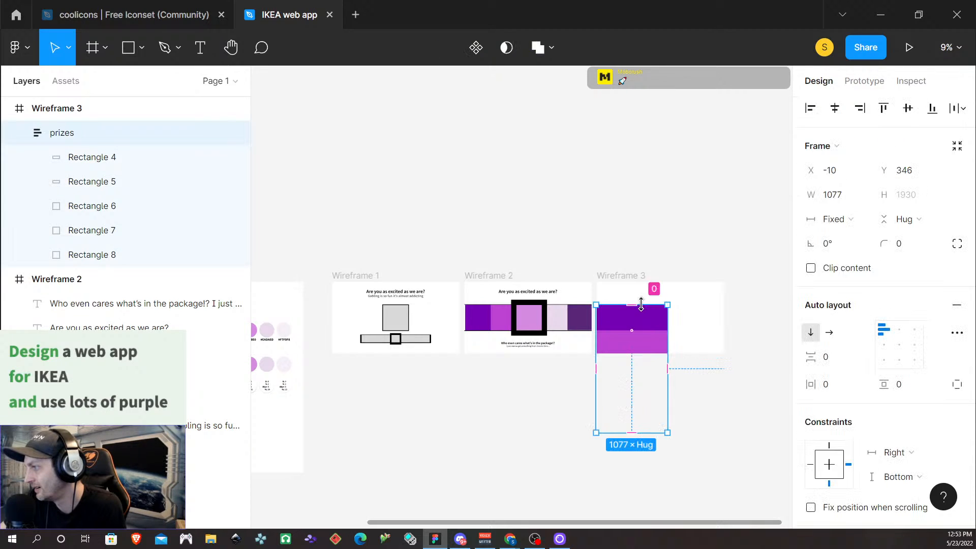
pyautogui.click(629, 366)
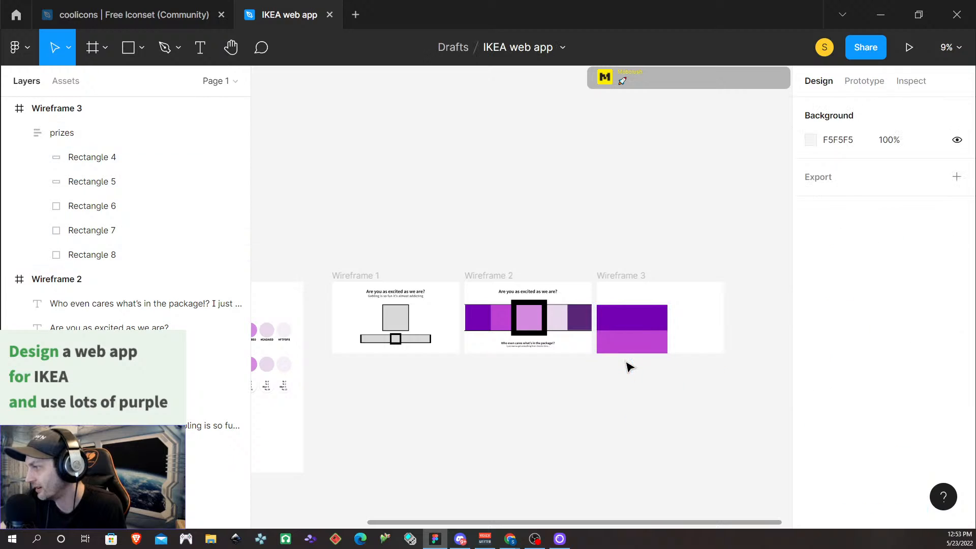
pyautogui.click(630, 316)
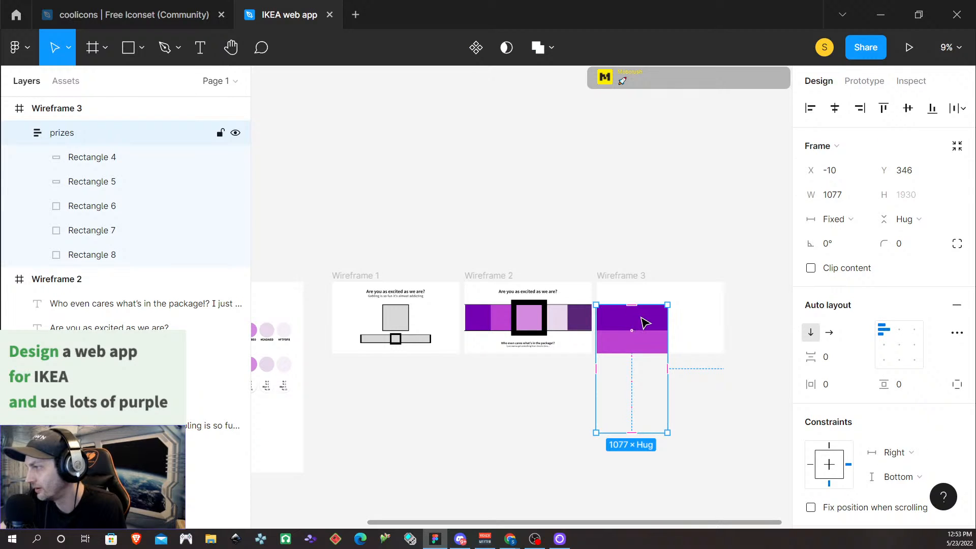
pyautogui.moveTo(646, 322); pyautogui.dragTo(649, 251)
pyautogui.click(697, 312)
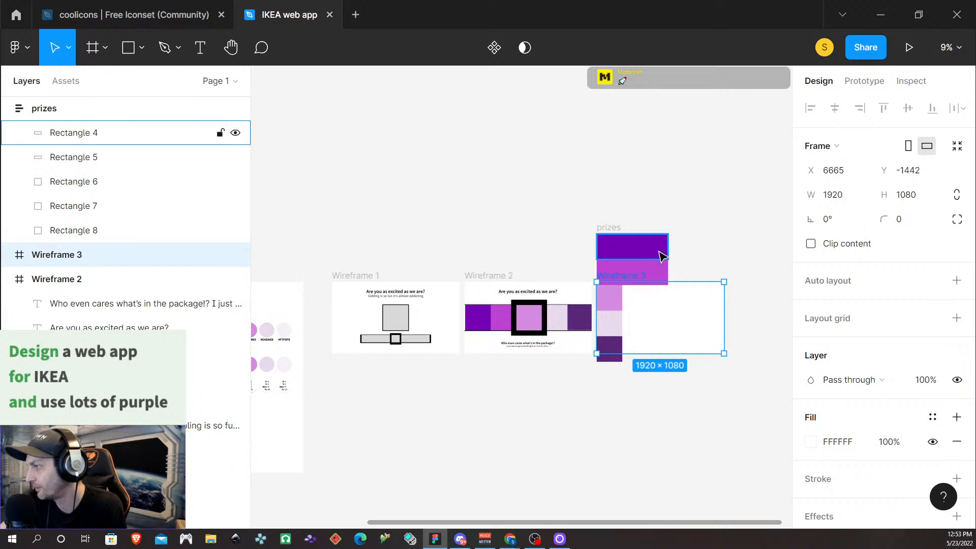
# Step: Place the prizes stack back inside Wireframe 3, flush with its left edge at X 0, Y -655
pyautogui.click(639, 270)
pyautogui.click(614, 226)
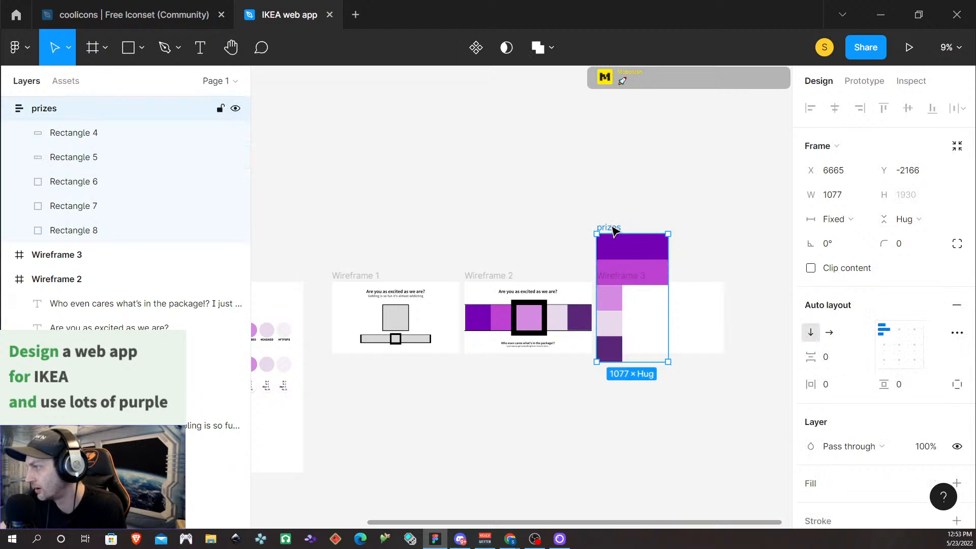
pyautogui.click(651, 208)
pyautogui.click(615, 229)
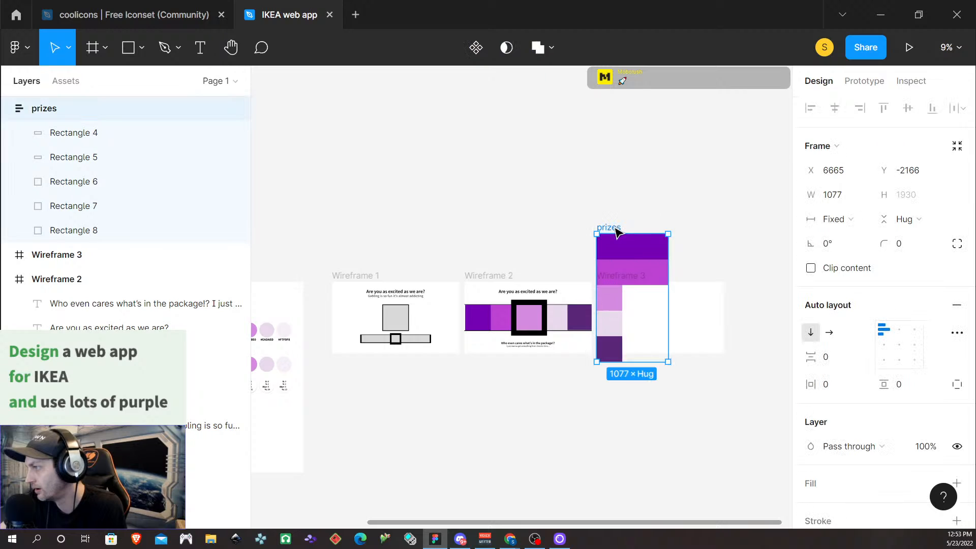
pyautogui.moveTo(615, 232); pyautogui.dragTo(630, 295)
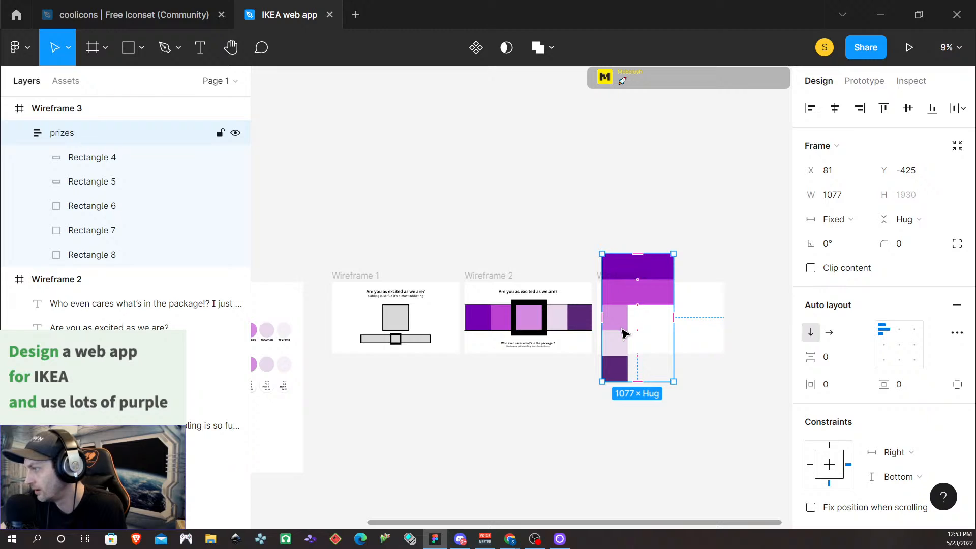
pyautogui.moveTo(621, 328); pyautogui.dragTo(616, 313)
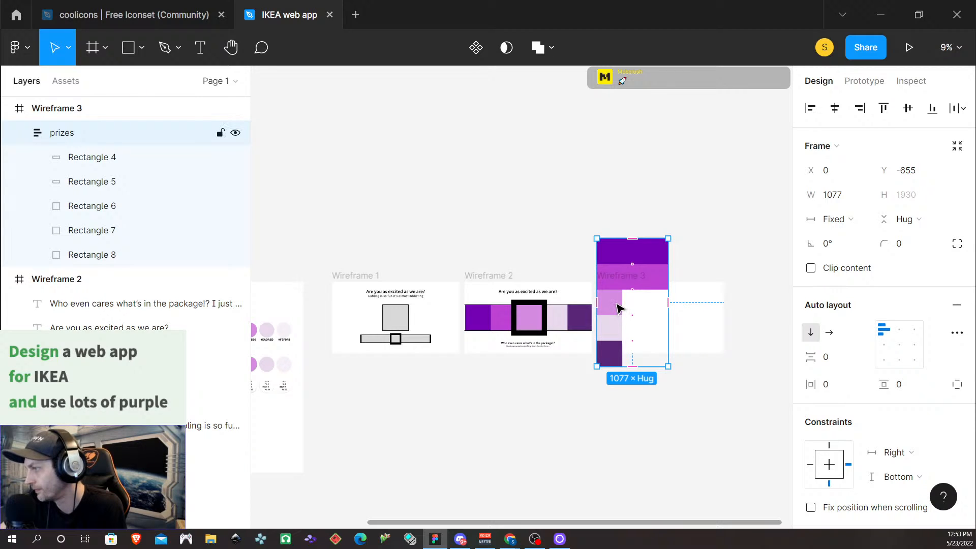
# Step: Stretch the remaining three prize rectangles to a width of 1077, matching the full width of the stack
pyautogui.click(617, 307)
pyautogui.click(644, 318)
pyautogui.moveTo(645, 320); pyautogui.dragTo(667, 306)
pyautogui.click(617, 309)
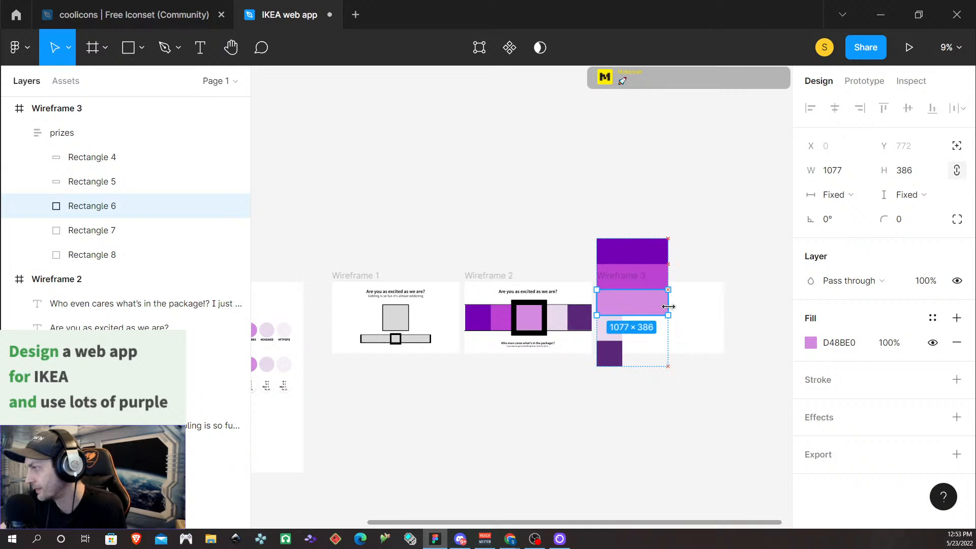
pyautogui.click(621, 329)
pyautogui.moveTo(623, 330); pyautogui.dragTo(667, 329)
pyautogui.click(611, 353)
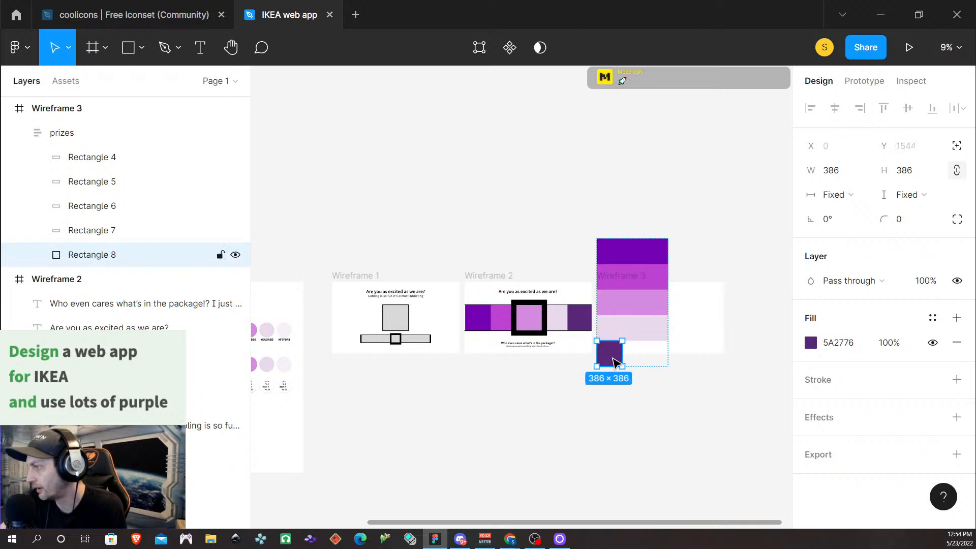
pyautogui.moveTo(620, 355); pyautogui.dragTo(668, 355)
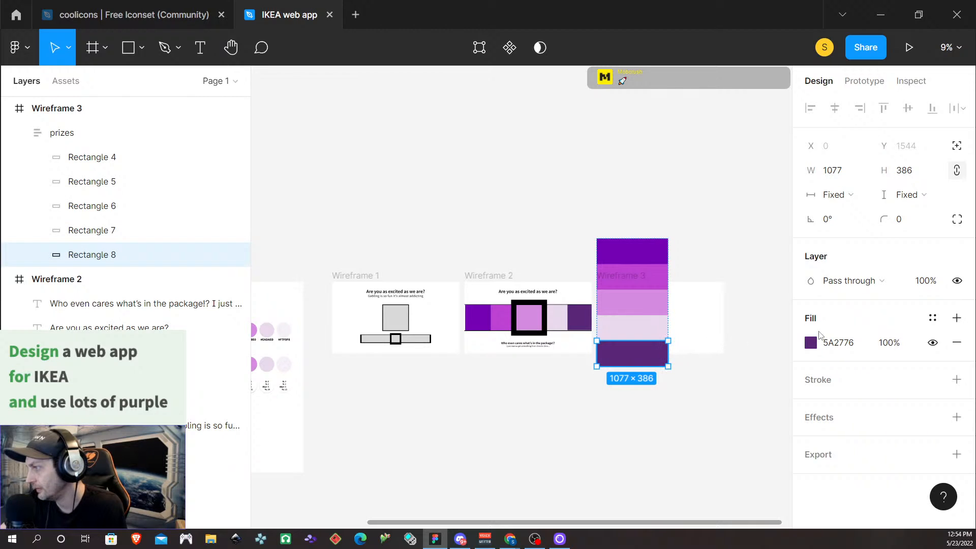
pyautogui.click(736, 270)
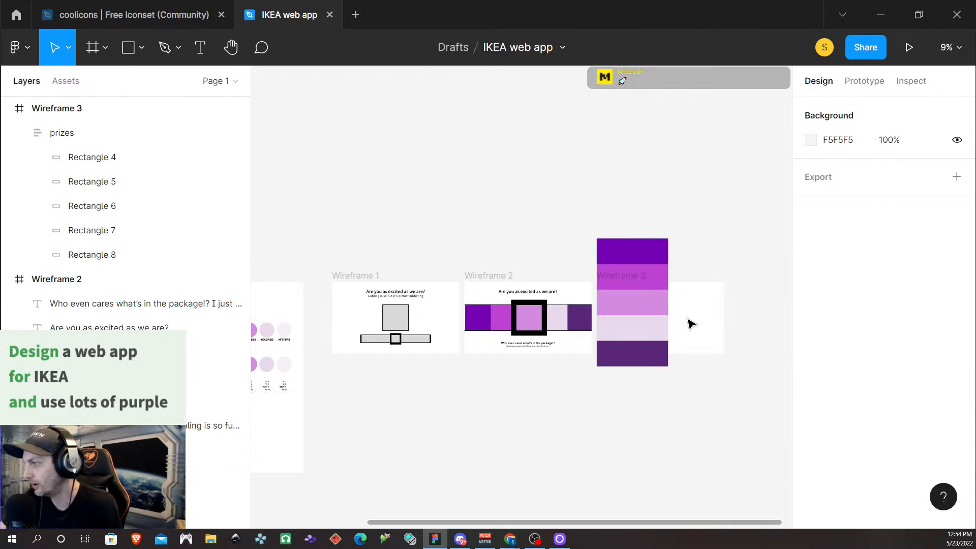
pyautogui.click(641, 327)
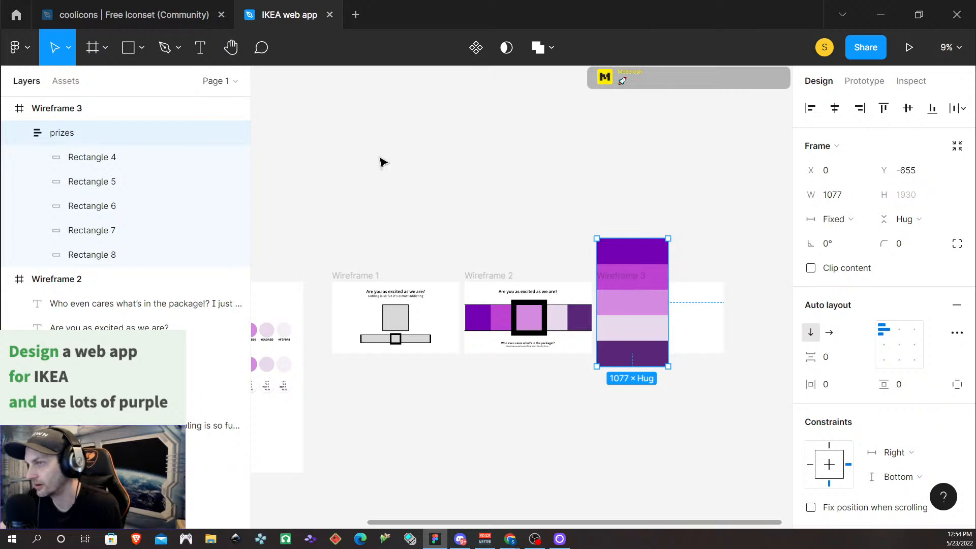
pyautogui.click(696, 320)
pyautogui.scroll(-1, 643, 331)
pyautogui.scroll(2, 645, 323)
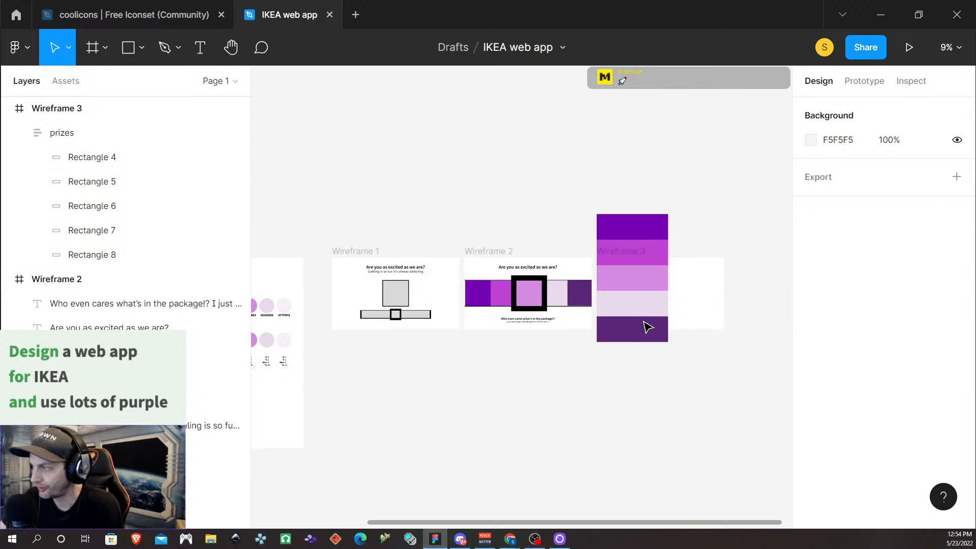
pyautogui.click(143, 49)
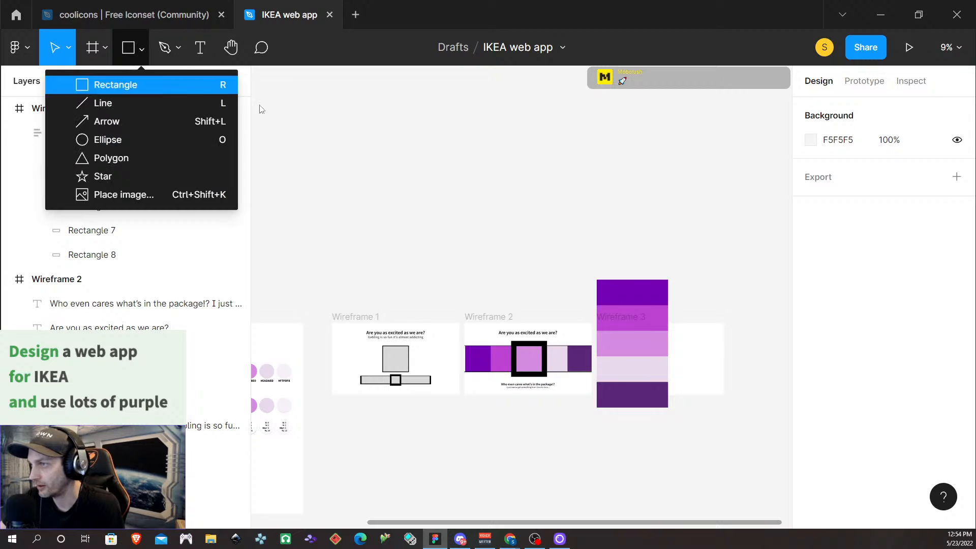
pyautogui.moveTo(590, 245); pyautogui.dragTo(750, 355)
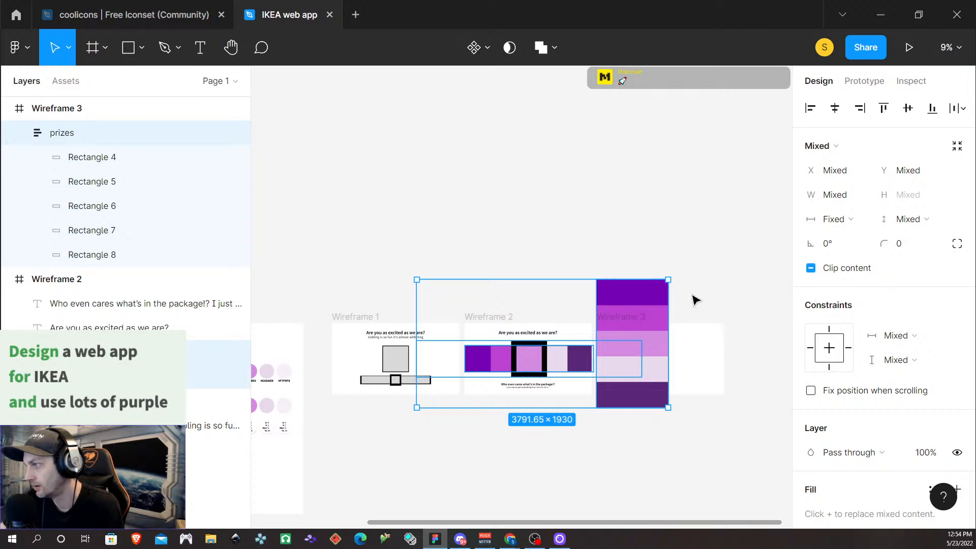
pyautogui.click(555, 460)
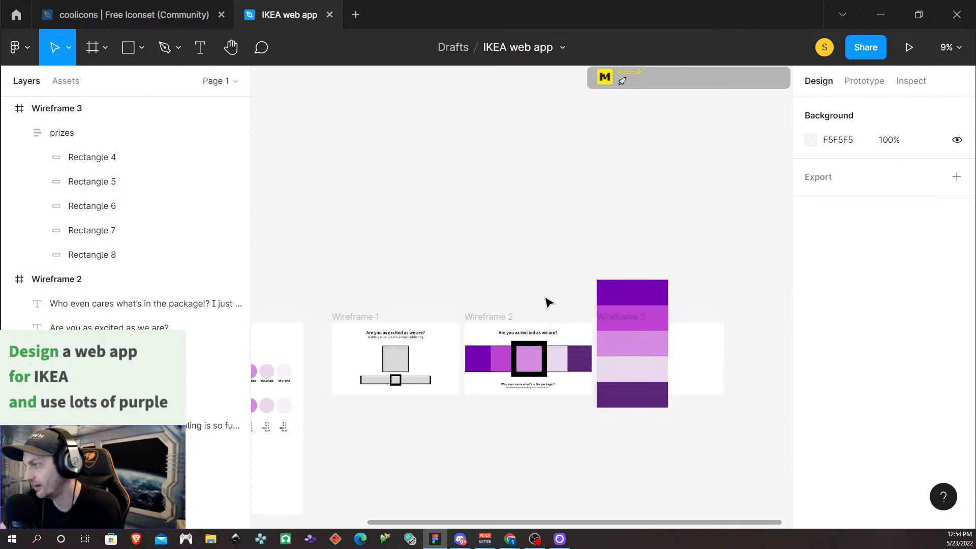
# Step: Move the 7500B4 violet rectangle from the start to the end of the prizes stack in Wireframe 3
pyautogui.click(122, 251)
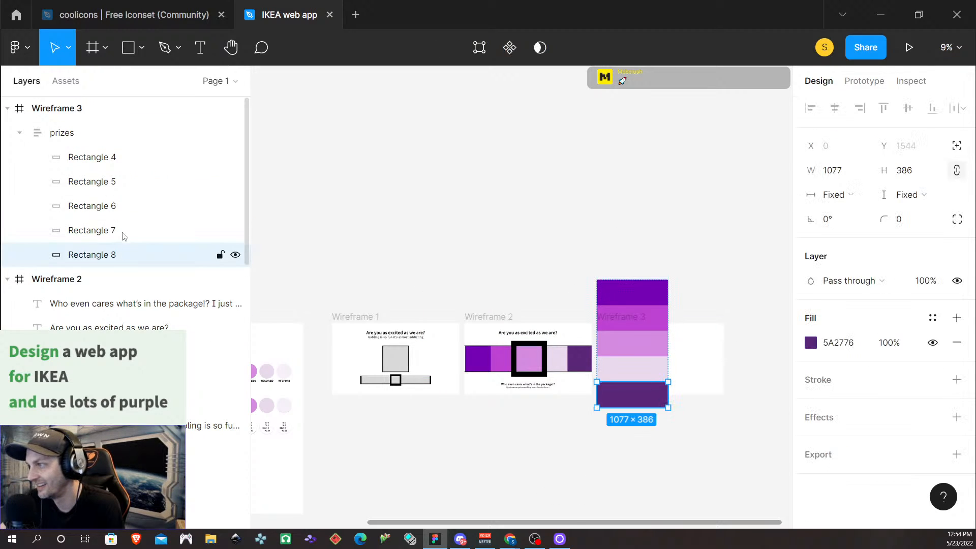
pyautogui.click(117, 231)
pyautogui.click(114, 206)
pyautogui.click(111, 182)
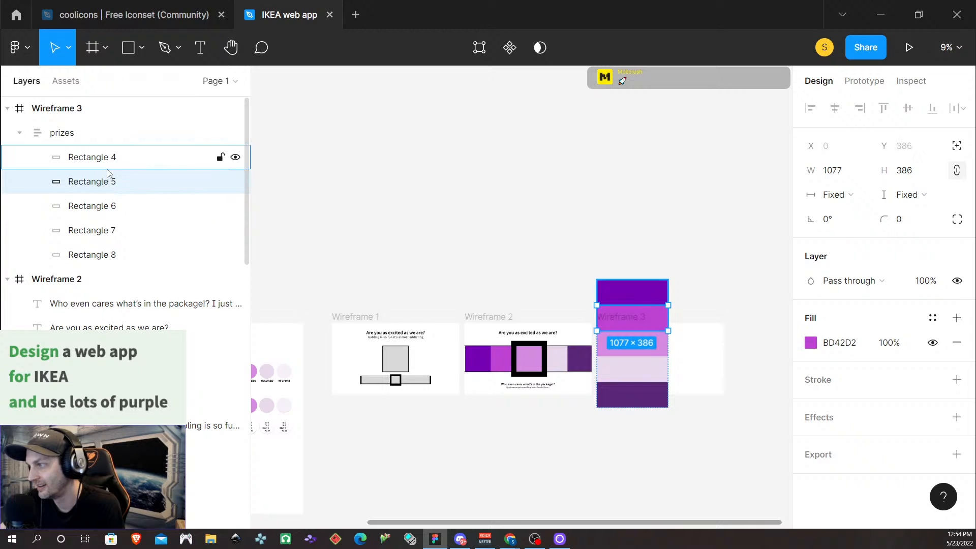
pyautogui.click(108, 162)
pyautogui.press('Down')
pyautogui.press('Down')
pyautogui.press('Down')
pyautogui.press('Down')
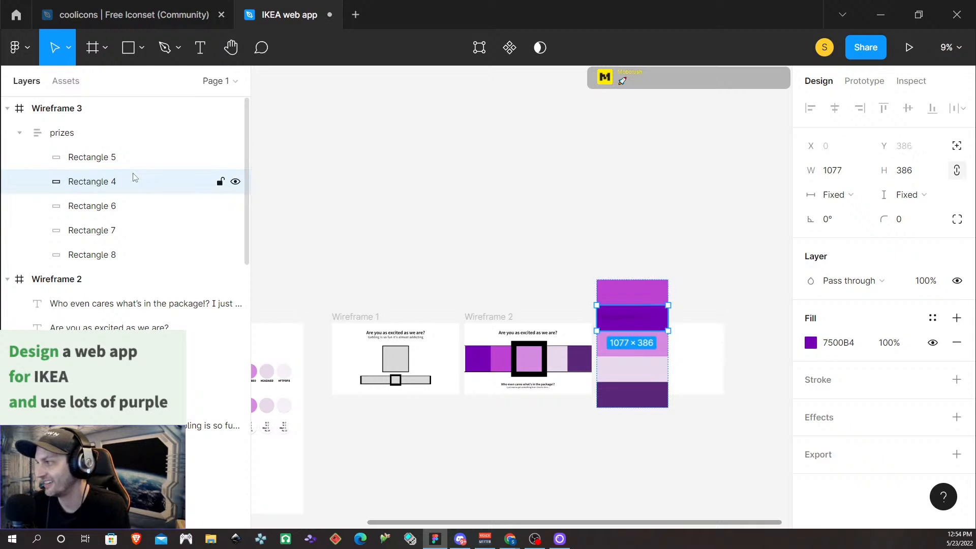
pyautogui.click(94, 116)
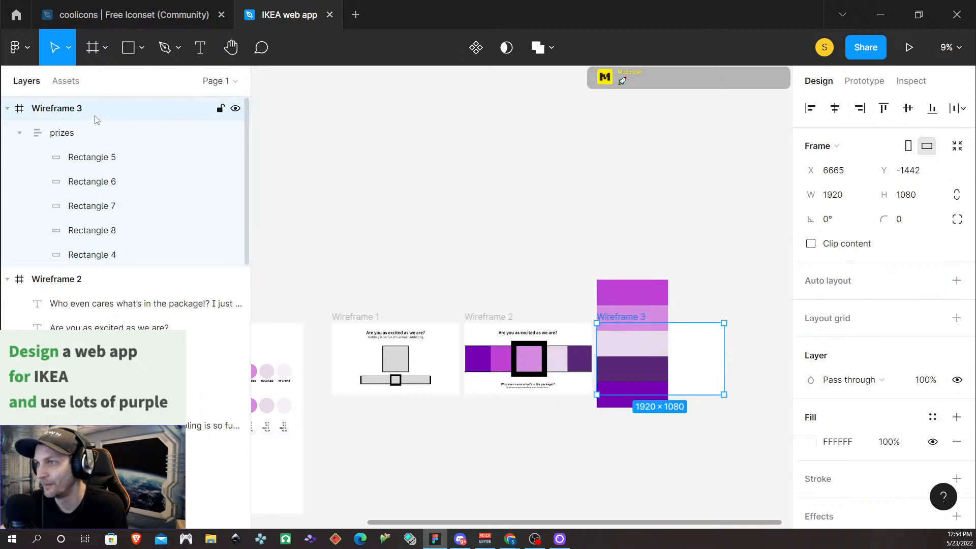
pyautogui.click(643, 203)
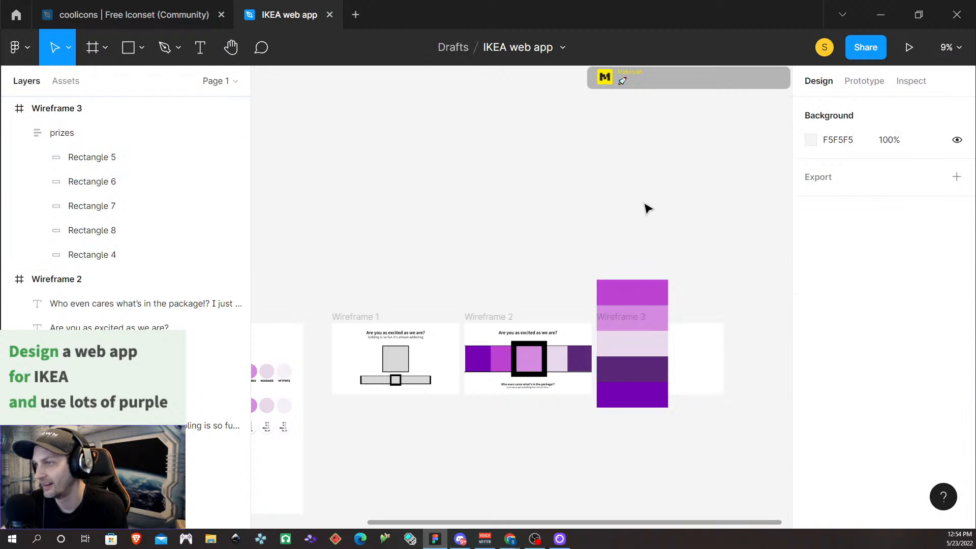
# Step: Draw a rectangle about 3601 × 2831 overlapping the top of Wireframe 3's prizes stack and fill it with pale purple EADAED
pyautogui.scroll(-3, 220, 176)
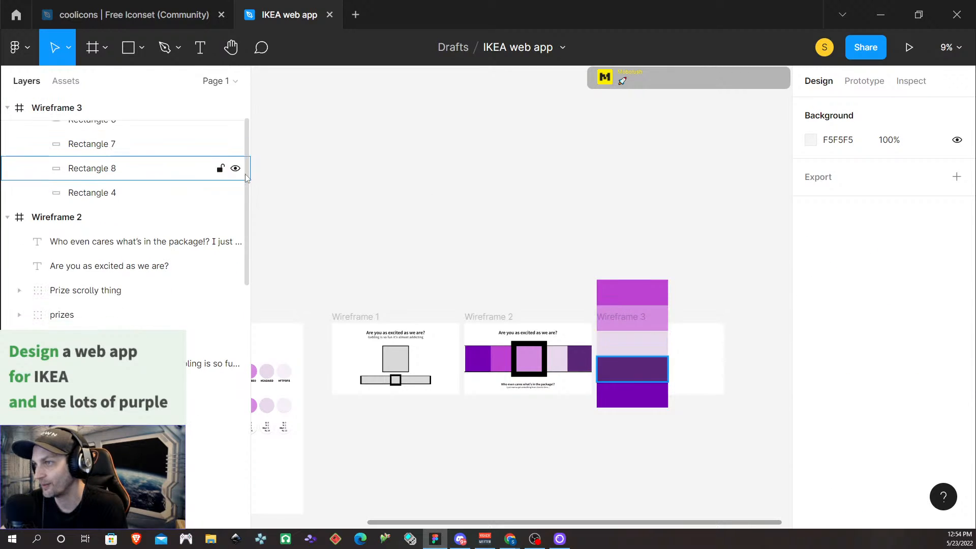
pyautogui.press('r')
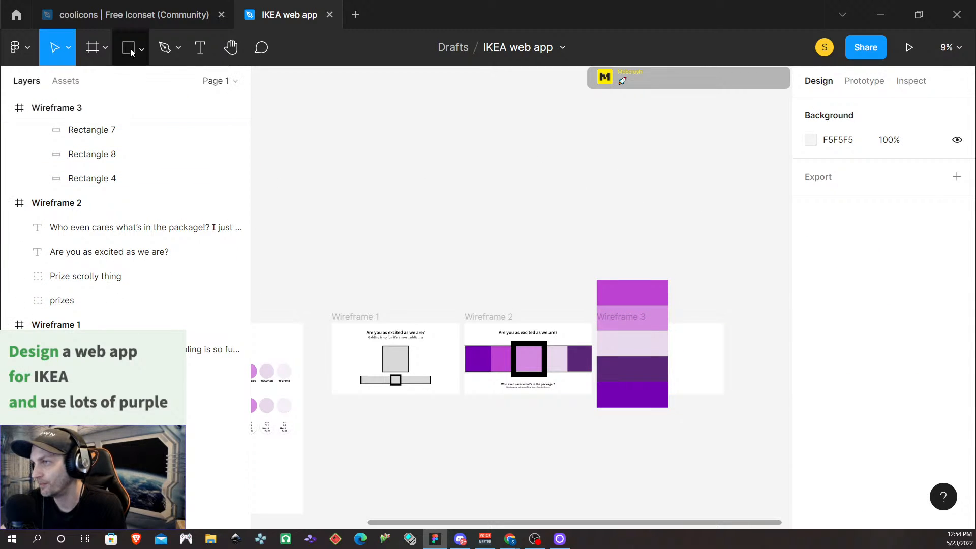
pyautogui.moveTo(557, 122); pyautogui.dragTo(679, 310)
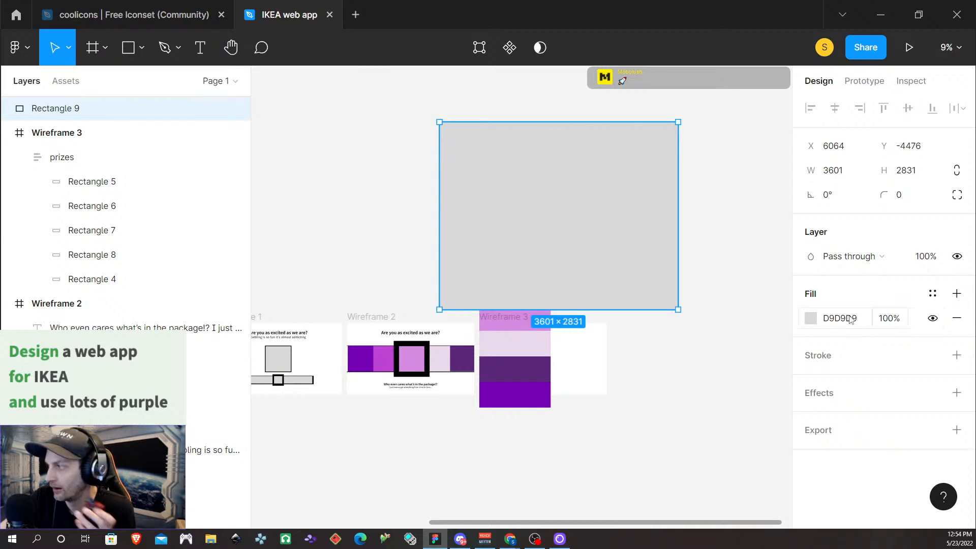
pyautogui.click(812, 320)
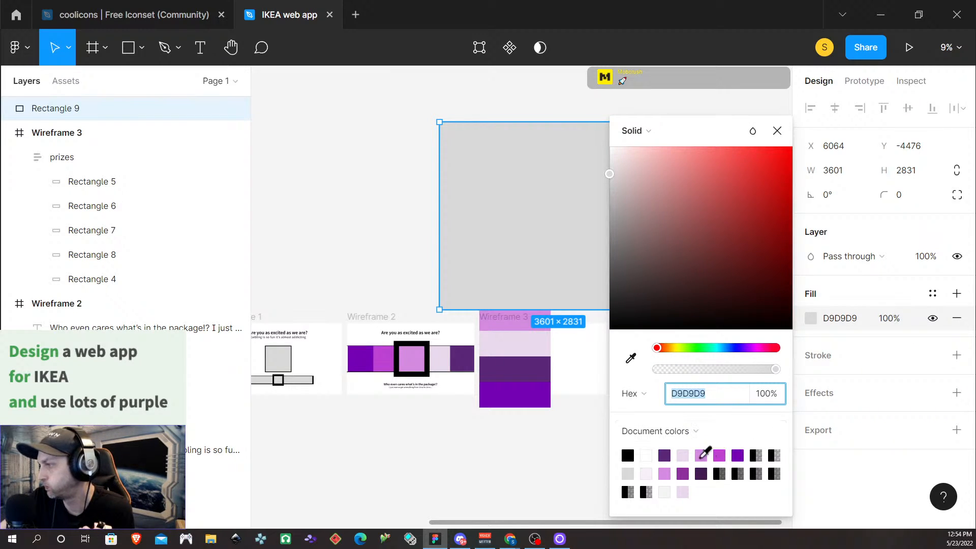
pyautogui.click(683, 455)
pyautogui.click(778, 130)
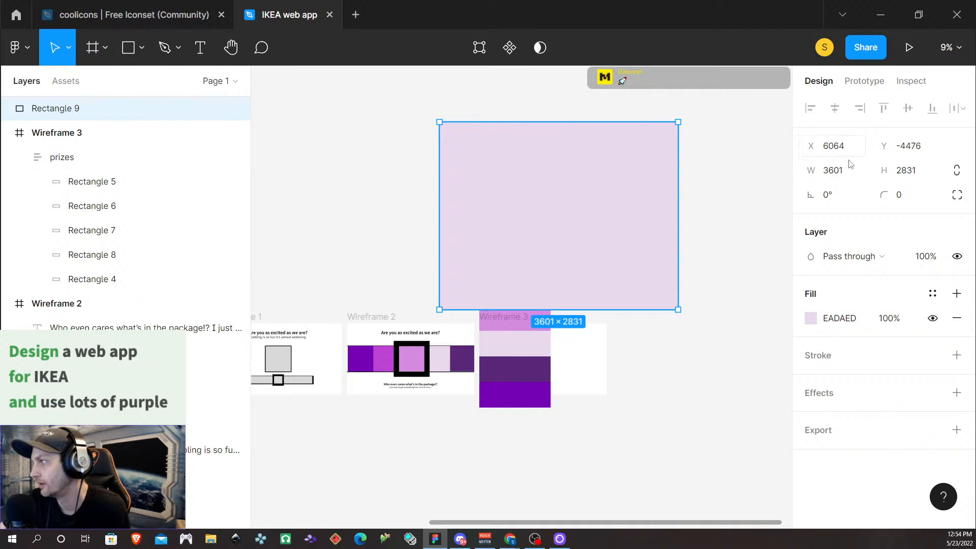
# Step: Rotate the large pale purple rectangle to 45°
pyautogui.click(825, 197)
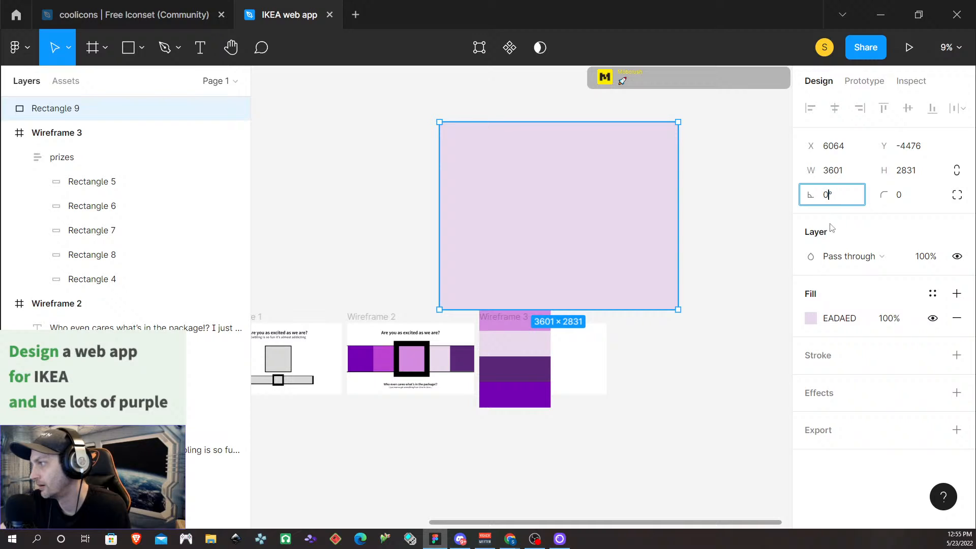
pyautogui.press('BackSpace')
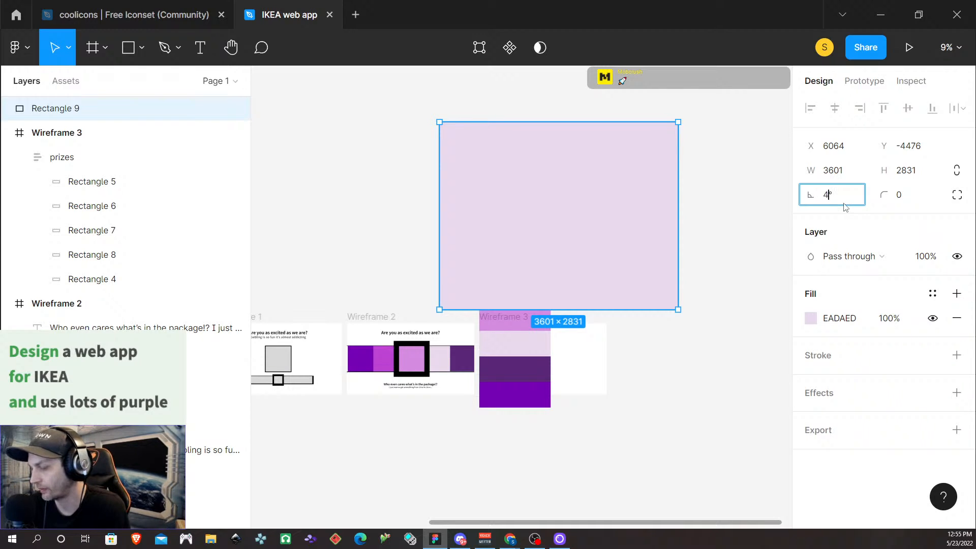
pyautogui.write('45')
pyautogui.press('Return')
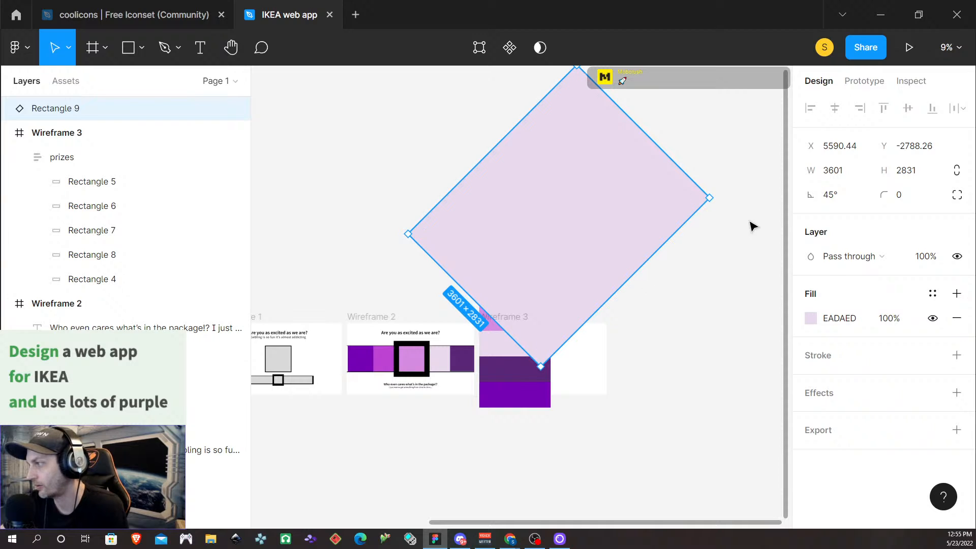
# Step: Set the large pale purple rectangle's rotation to 35°
pyautogui.click(829, 198)
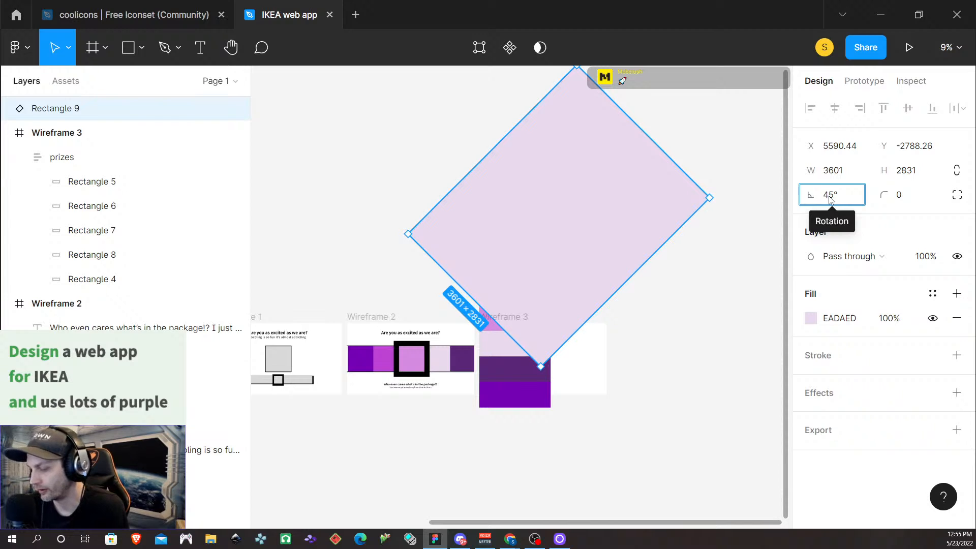
pyautogui.press('BackSpace')
pyautogui.write('3')
pyautogui.press('Return')
# Step: Move the tilted rectangle into Wireframe 3 at X -194, Y -522.55, so its slanted edge cuts across the prizes stack
pyautogui.moveTo(641, 278); pyautogui.dragTo(583, 346)
pyautogui.moveTo(523, 391); pyautogui.dragTo(544, 317)
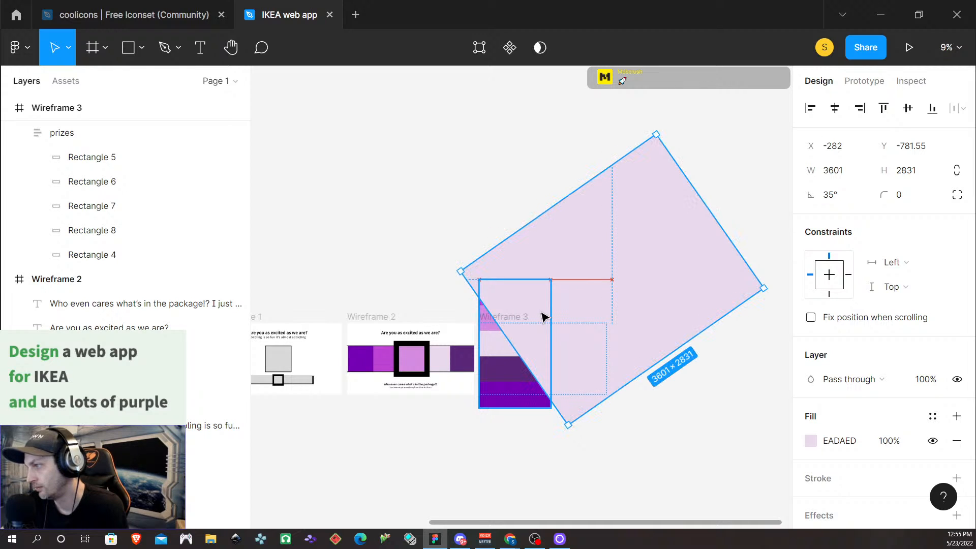
pyautogui.moveTo(534, 348); pyautogui.dragTo(561, 362)
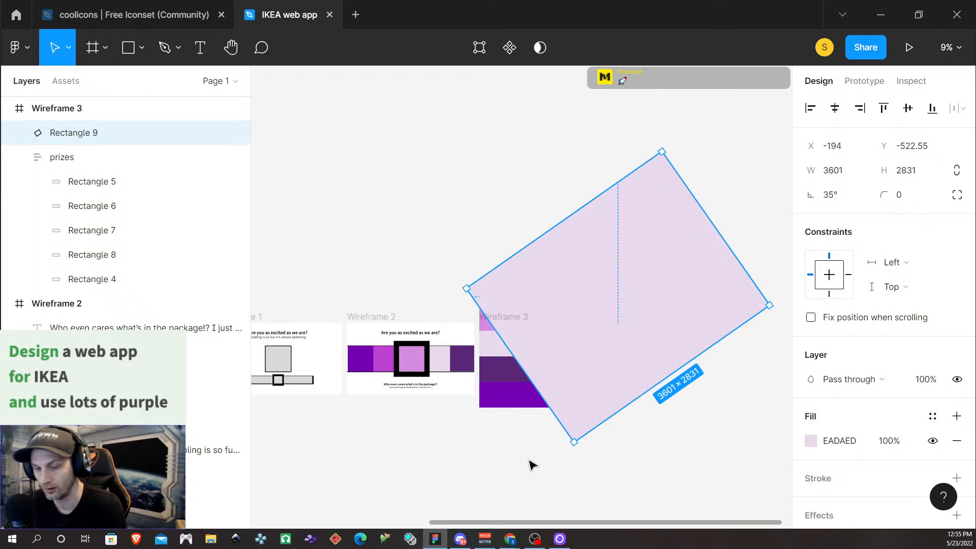
pyautogui.scroll(3, 636, 444)
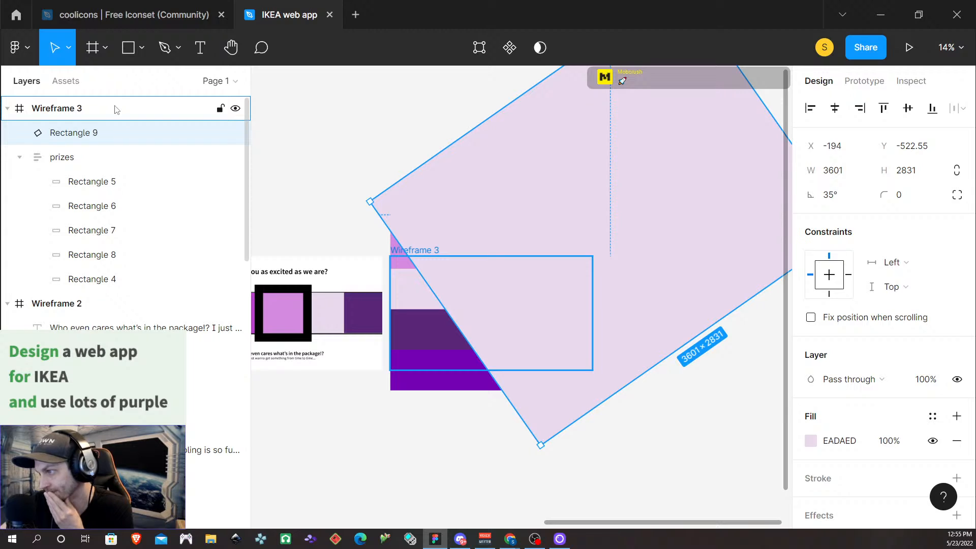
# Step: Add a drop shadow effect to the tilted rectangle in Wireframe 3 and open the shadow's settings
pyautogui.click(389, 133)
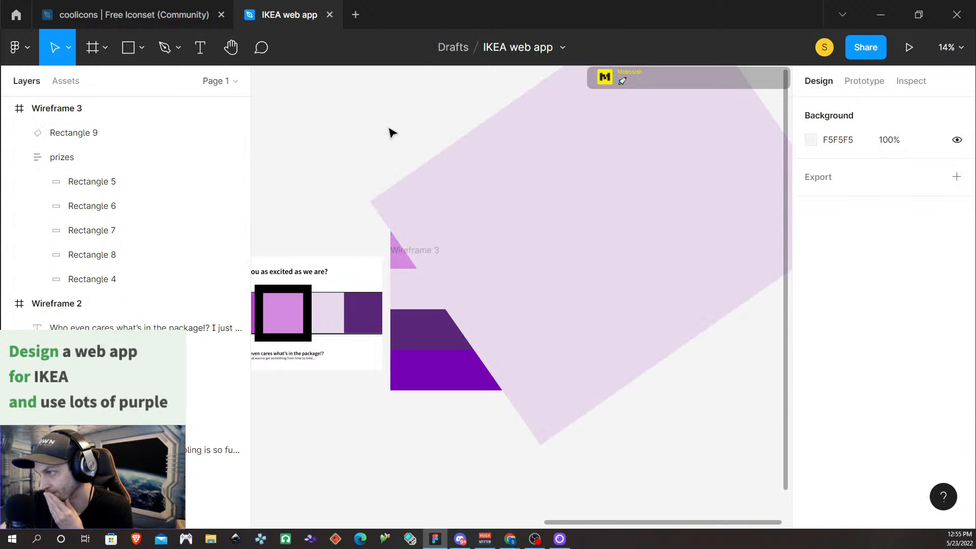
pyautogui.scroll(3, 493, 286)
pyautogui.click(497, 277)
pyautogui.click(318, 158)
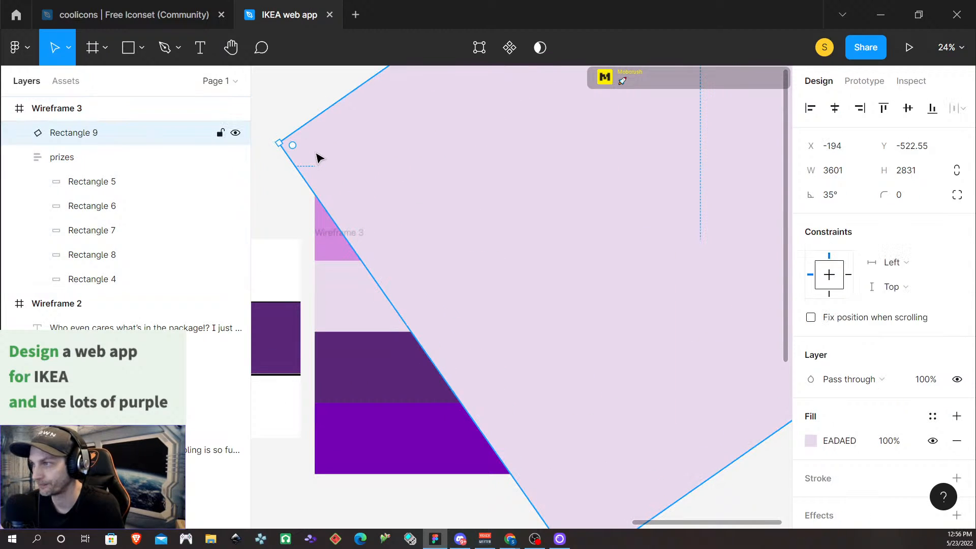
pyautogui.scroll(-3, 841, 414)
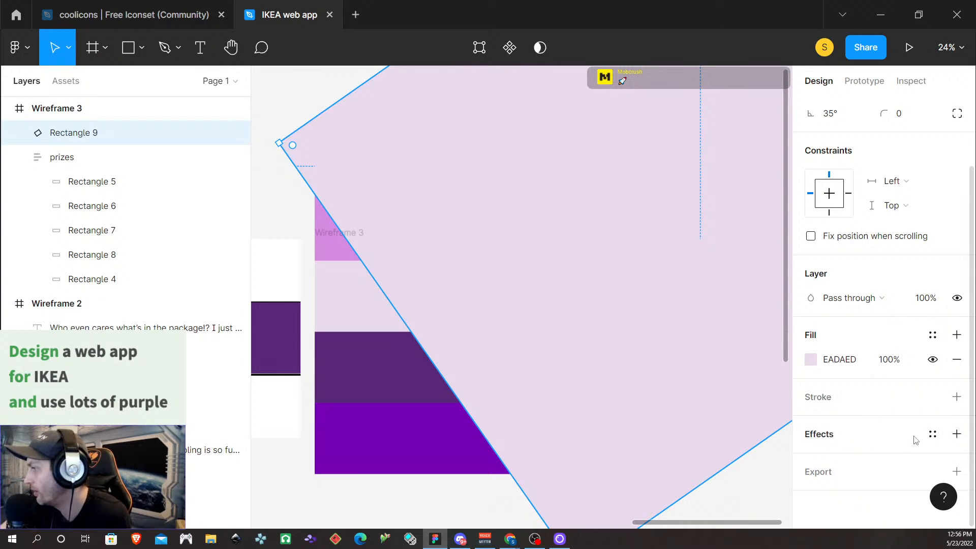
pyautogui.click(956, 435)
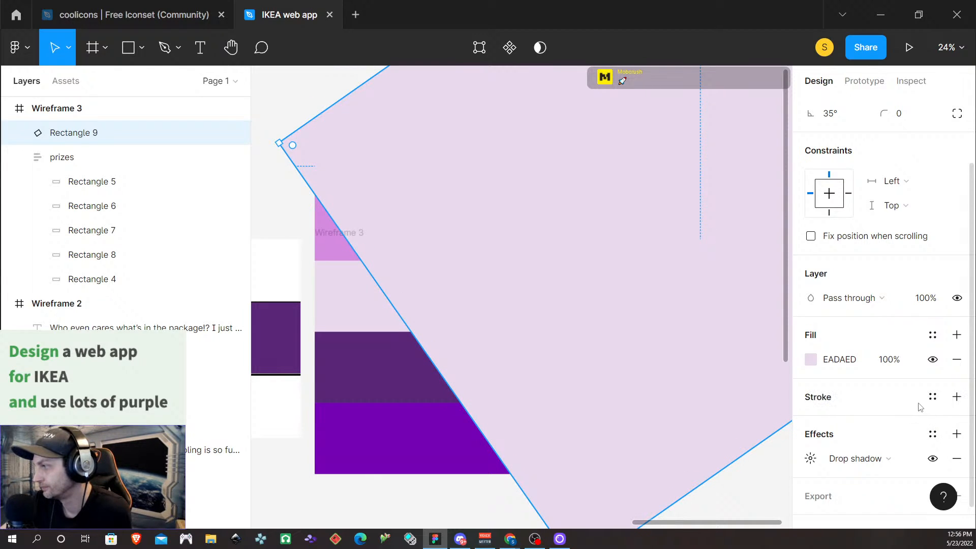
pyautogui.click(812, 458)
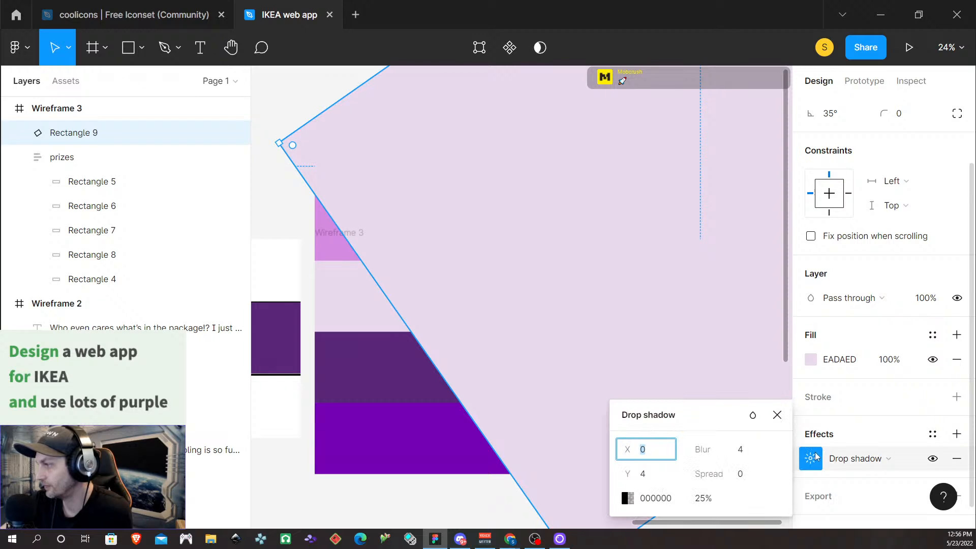
# Step: Set the tilted rectangle's drop shadow to a blur of 16 and a Y offset of 8
pyautogui.click(742, 452)
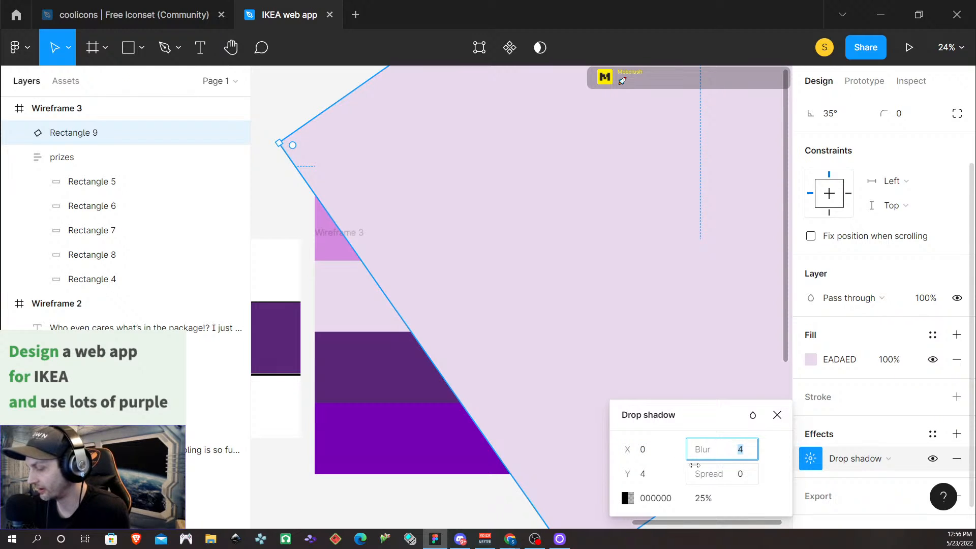
pyautogui.write('16')
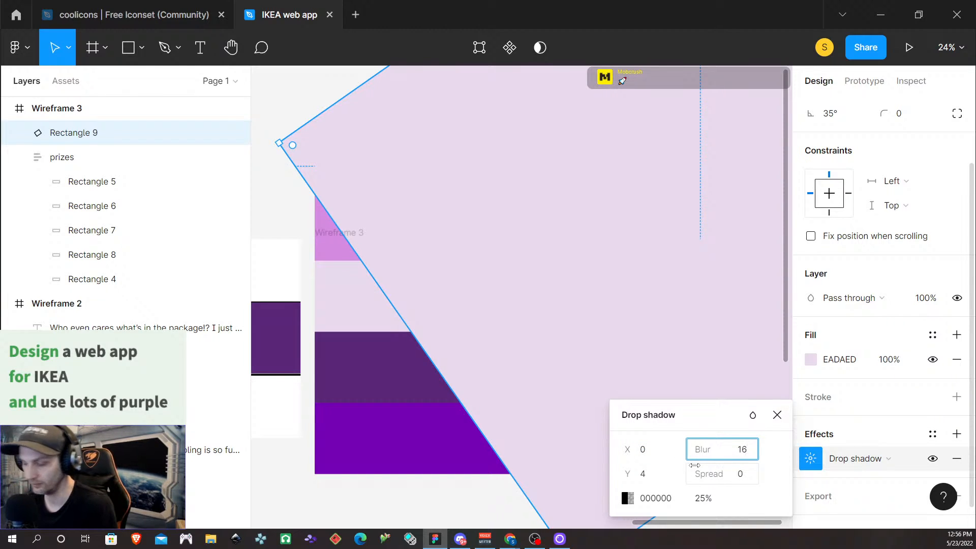
pyautogui.press('Tab')
pyautogui.press('Tab')
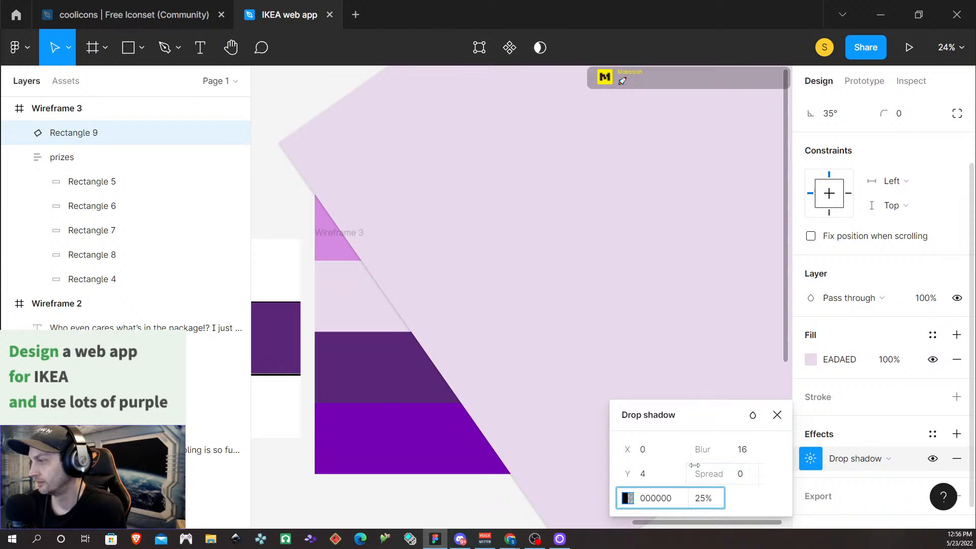
pyautogui.press('Tab')
pyautogui.click(656, 481)
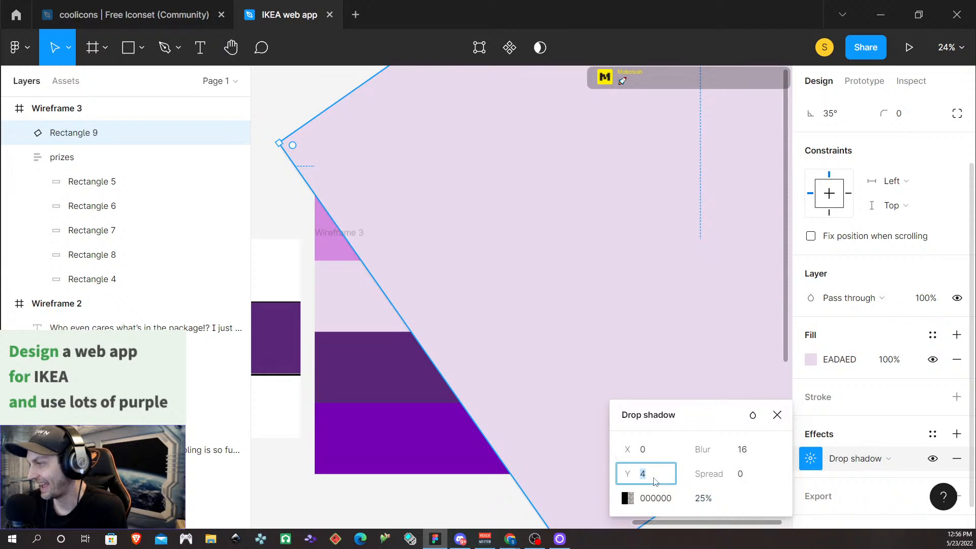
pyautogui.click(740, 473)
# Step: Set the drop shadow's opacity to 60% and deselect the tilted rectangle
pyautogui.click(704, 499)
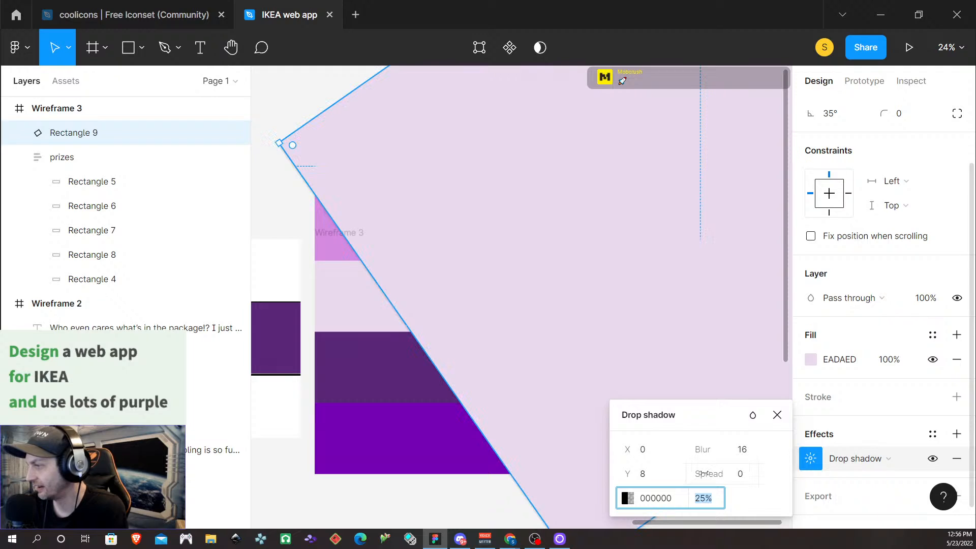
pyautogui.write('60')
pyautogui.press('Return')
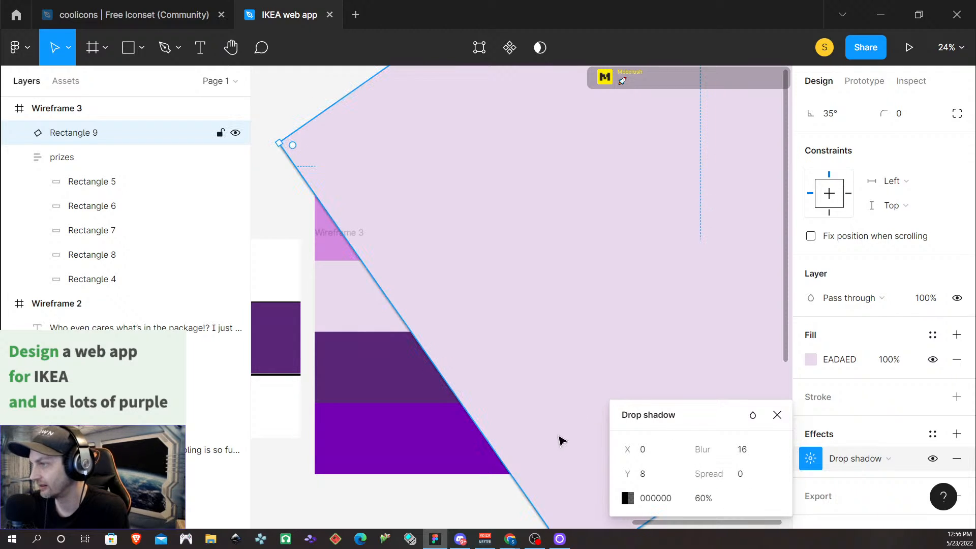
pyautogui.click(502, 501)
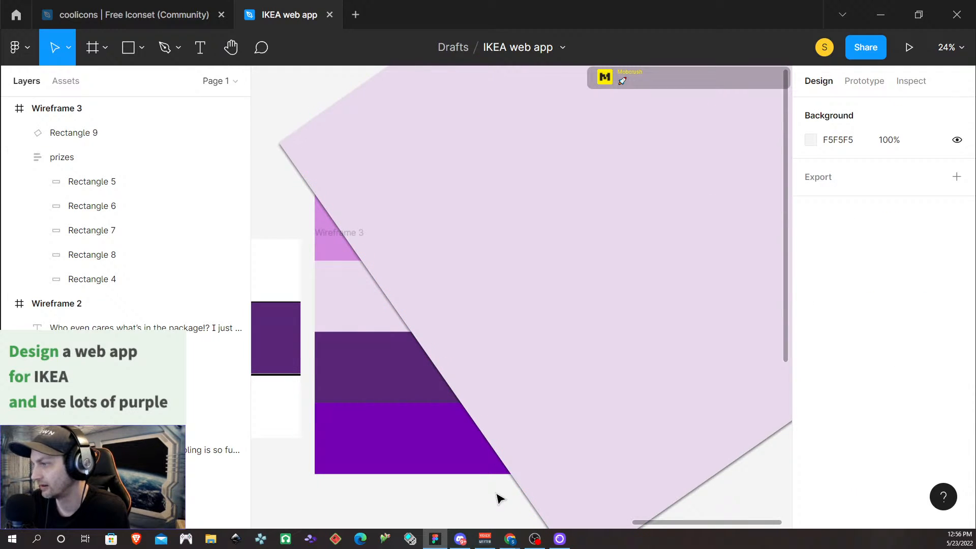
pyautogui.scroll(-3, 499, 498)
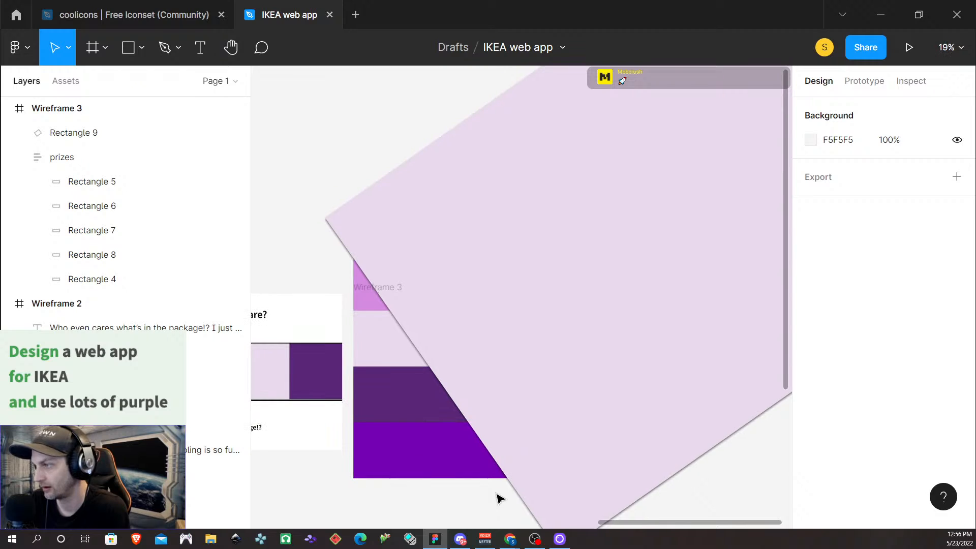
# Step: Turn on content clipping for the Wireframe 3 frame so the tilted rectangle is cut off at its edges
pyautogui.scroll(-1, 501, 499)
pyautogui.scroll(-1, 500, 496)
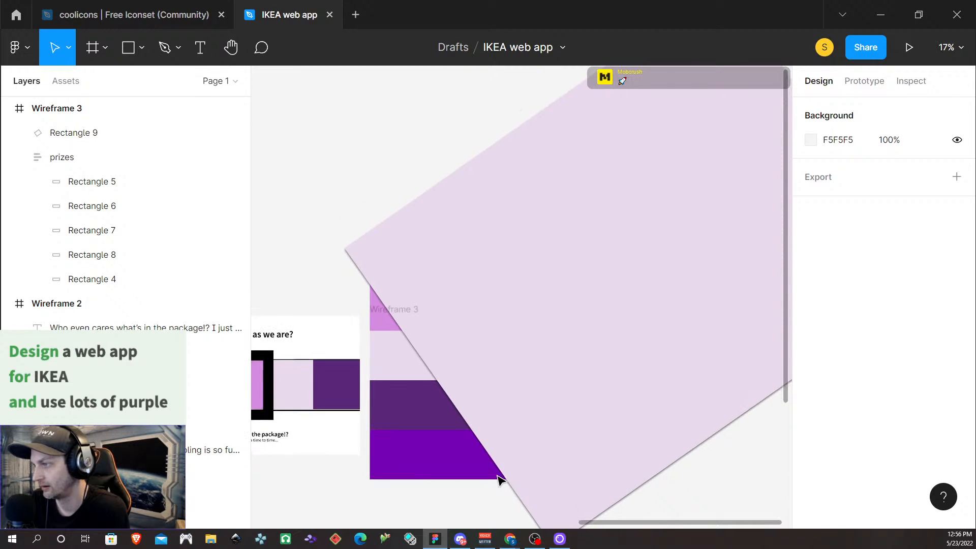
pyautogui.click(413, 319)
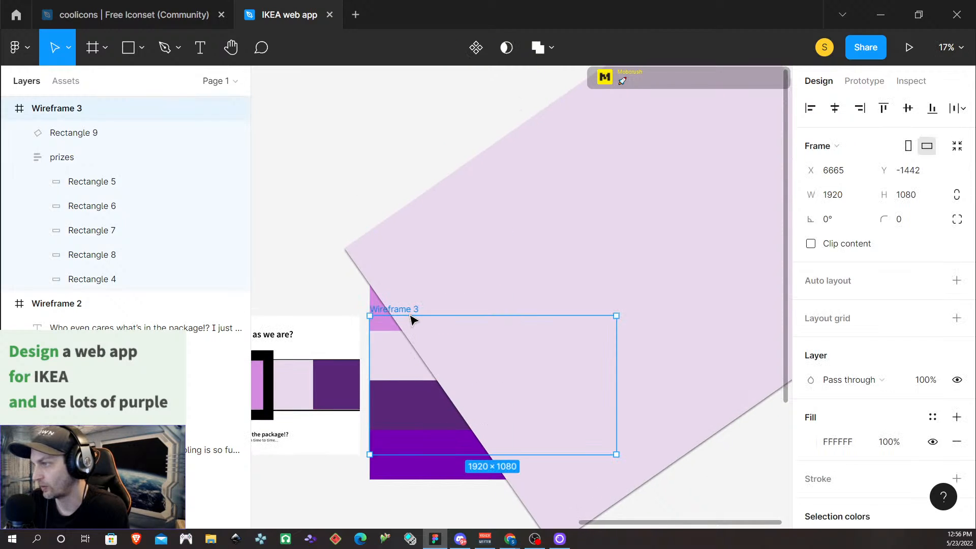
pyautogui.click(811, 244)
pyautogui.scroll(5, 490, 353)
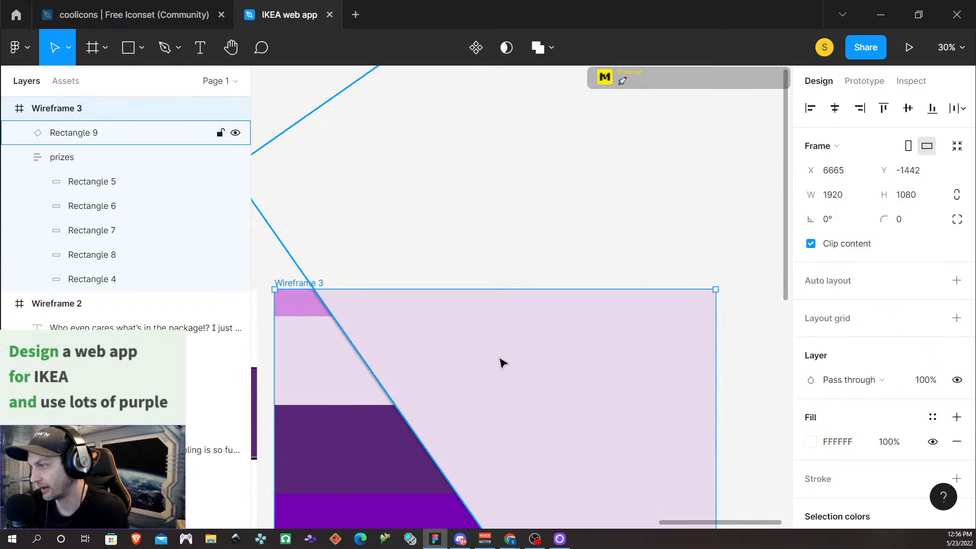
pyautogui.scroll(-2, 500, 366)
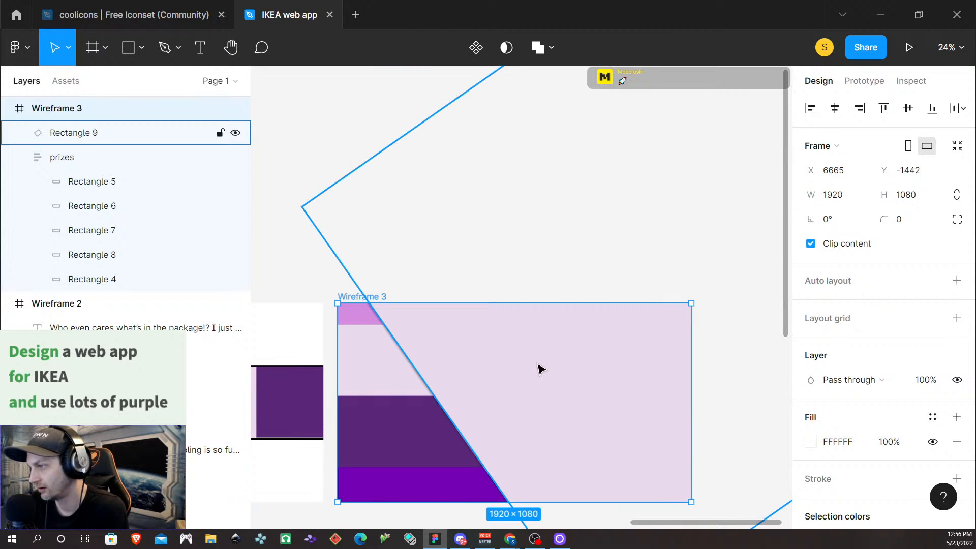
pyautogui.scroll(2, 540, 370)
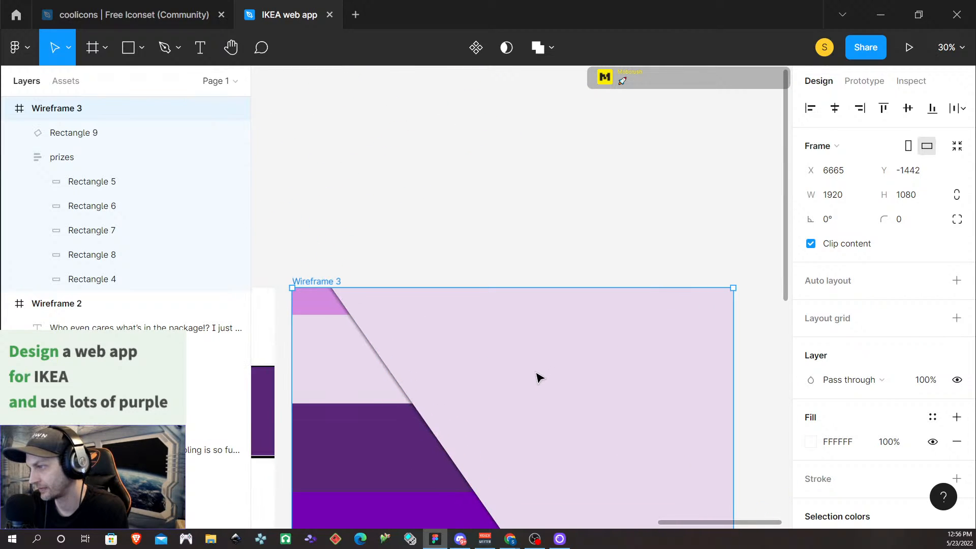
pyautogui.scroll(-3, 547, 371)
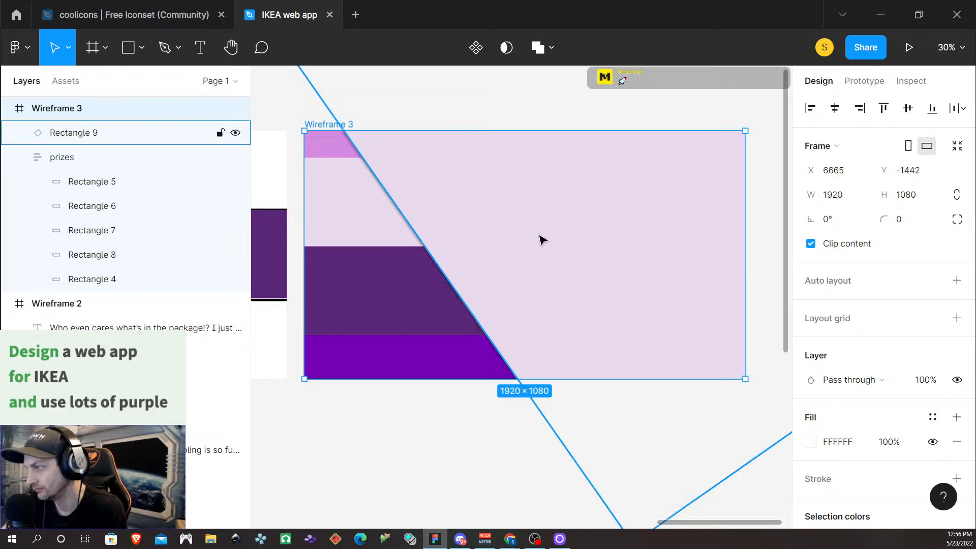
# Step: Move the prizes stack up to Y -850 so its lower edge meets Wireframe 3's lower edge, and collapse its layers
pyautogui.click(366, 290)
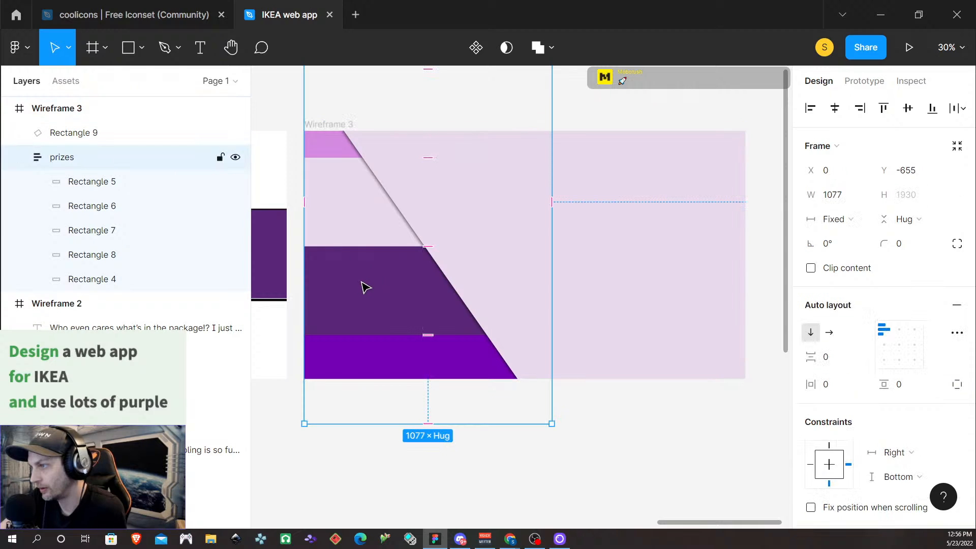
pyautogui.moveTo(363, 291); pyautogui.dragTo(362, 247)
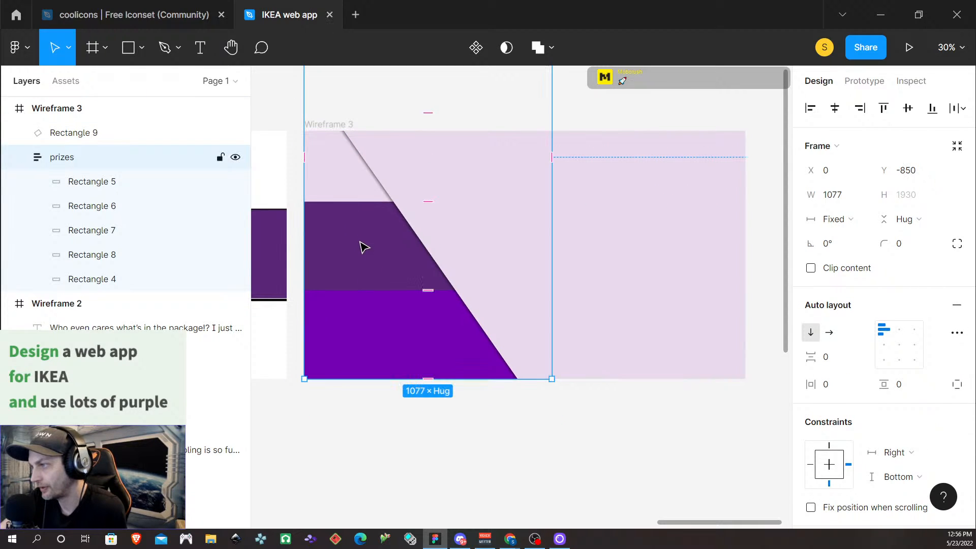
pyautogui.click(19, 160)
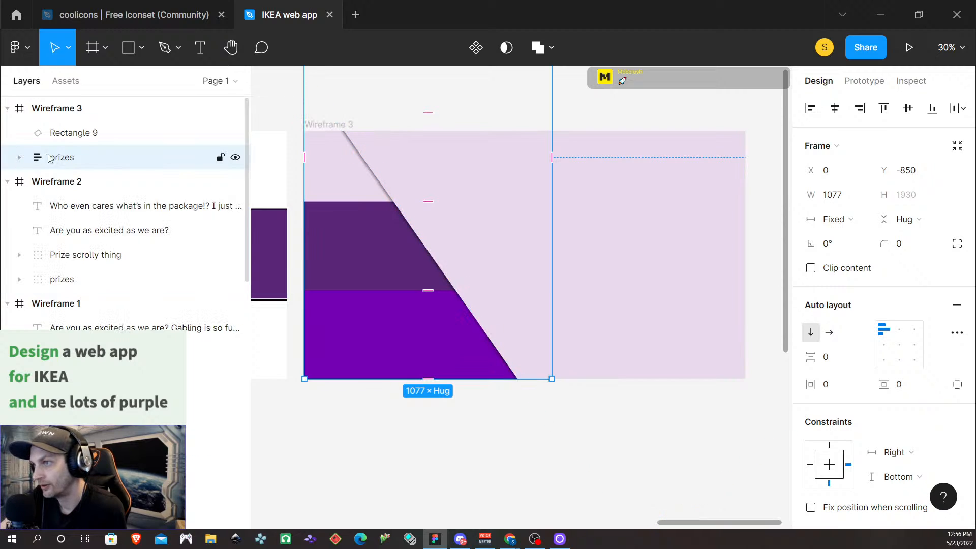
# Step: Rename the tilted rectangle's layer in Wireframe 3 to "Background above scrolly thing"
pyautogui.doubleClick(85, 141)
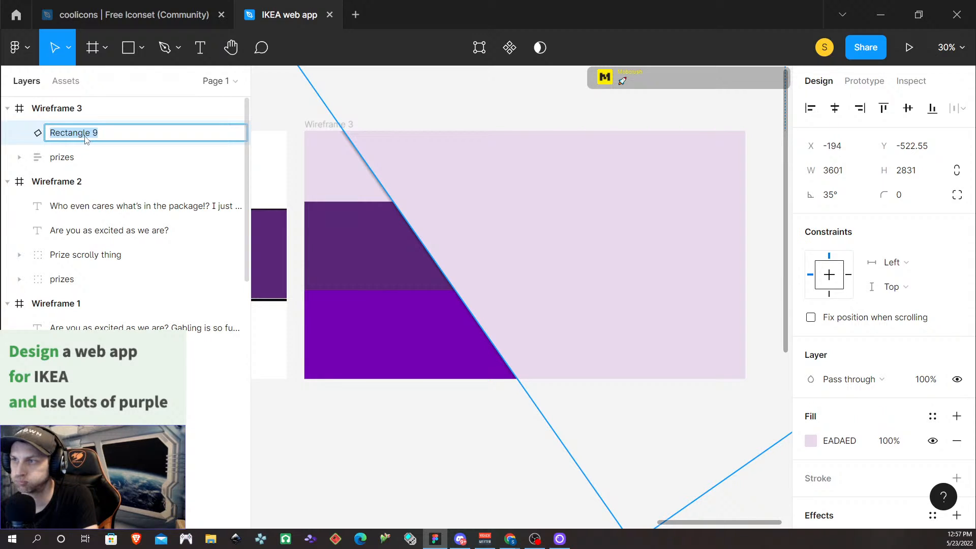
pyautogui.write('S')
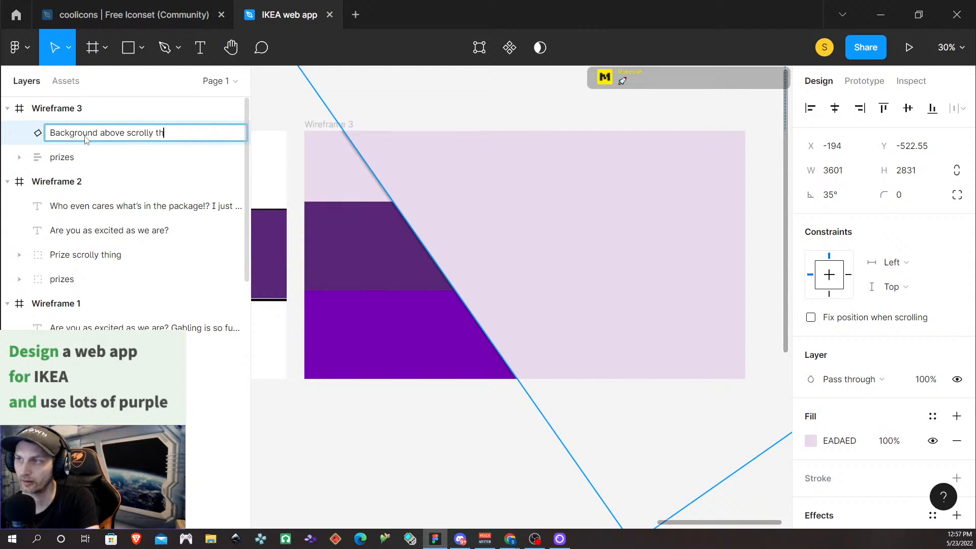
pyautogui.press('Return')
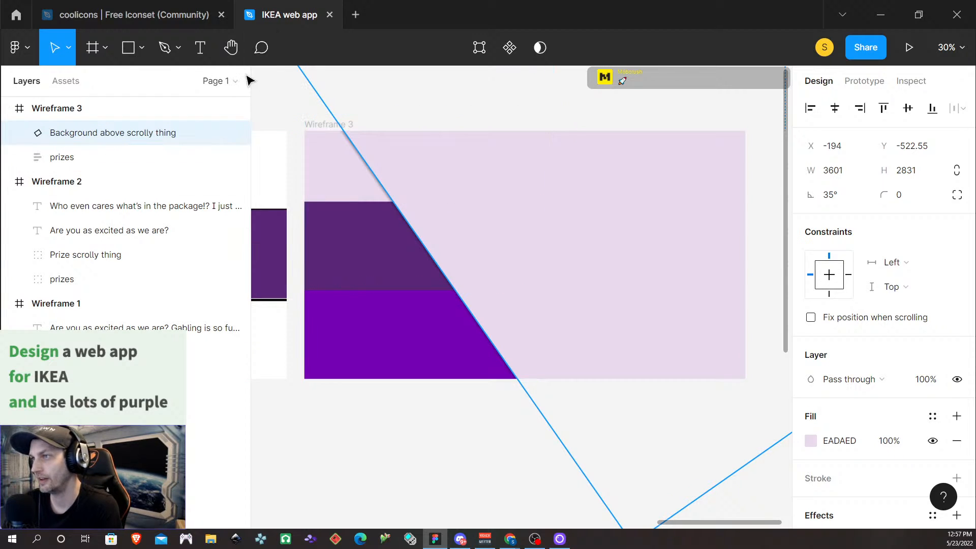
pyautogui.scroll(-1, 272, 125)
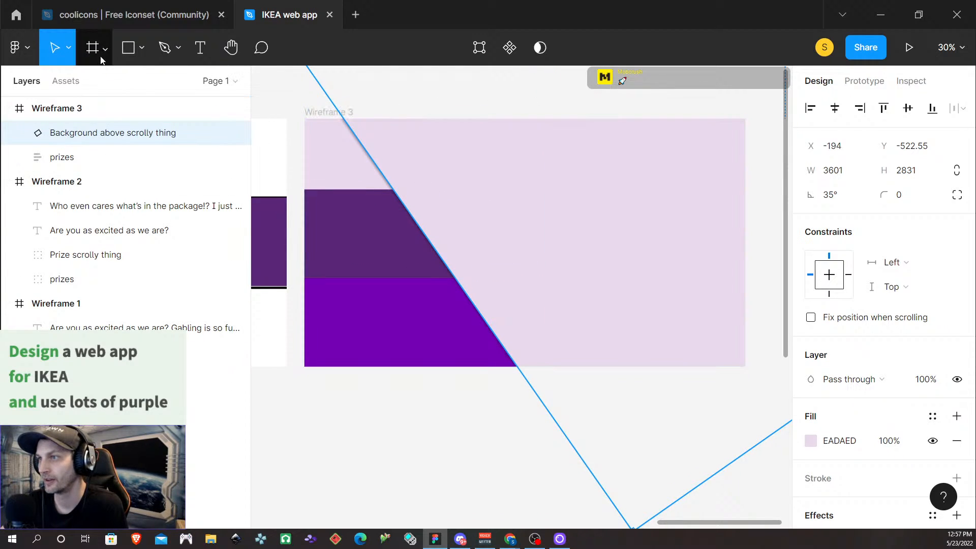
pyautogui.click(128, 47)
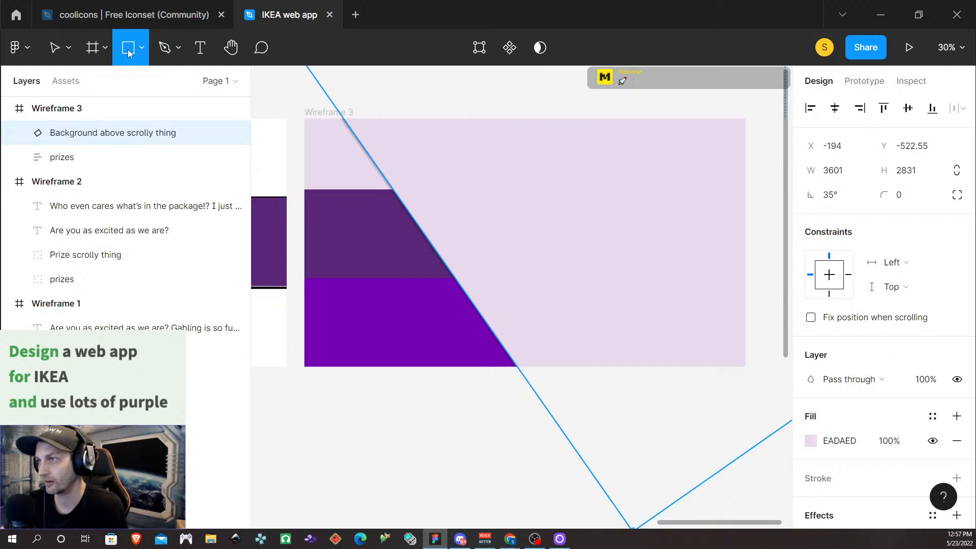
pyautogui.moveTo(482, 188); pyautogui.dragTo(477, 210)
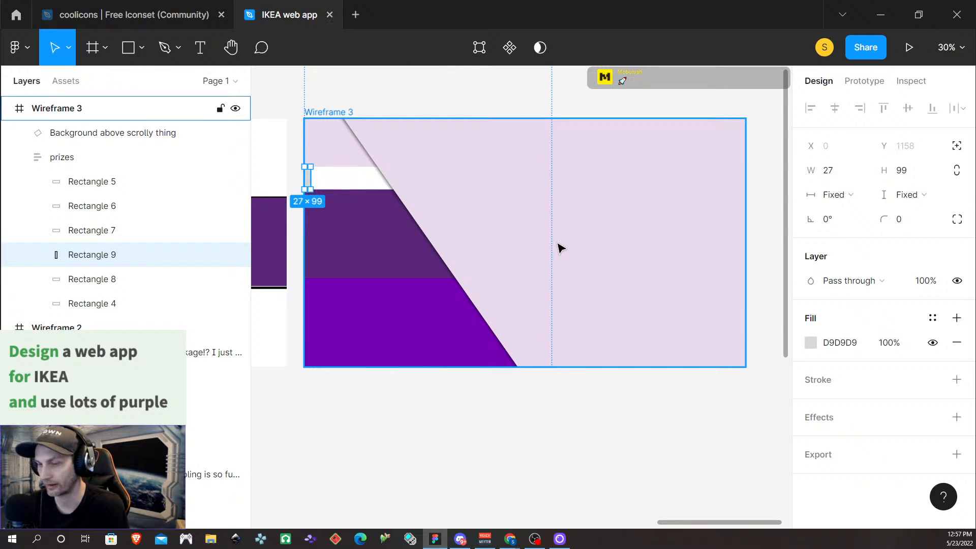
pyautogui.hotkey('ctrl', 'z')
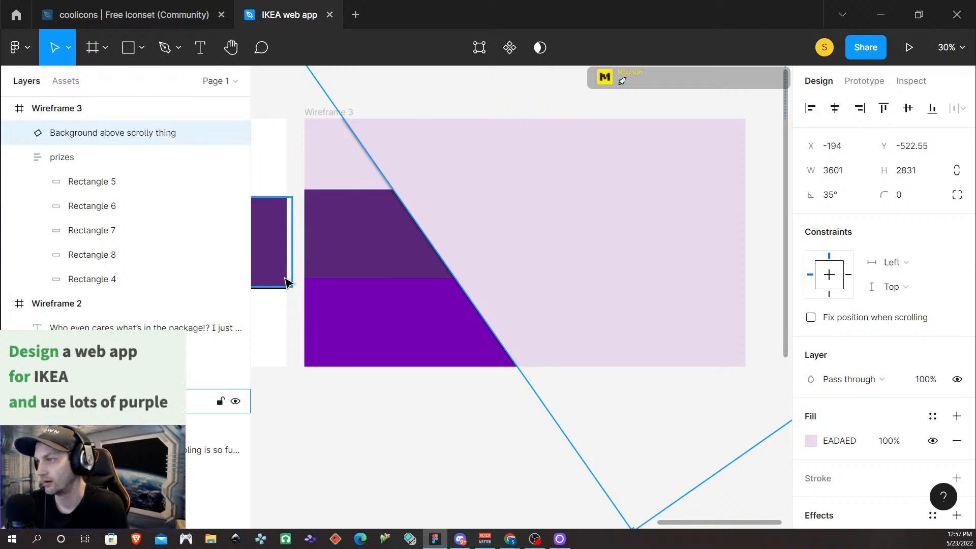
pyautogui.click(126, 50)
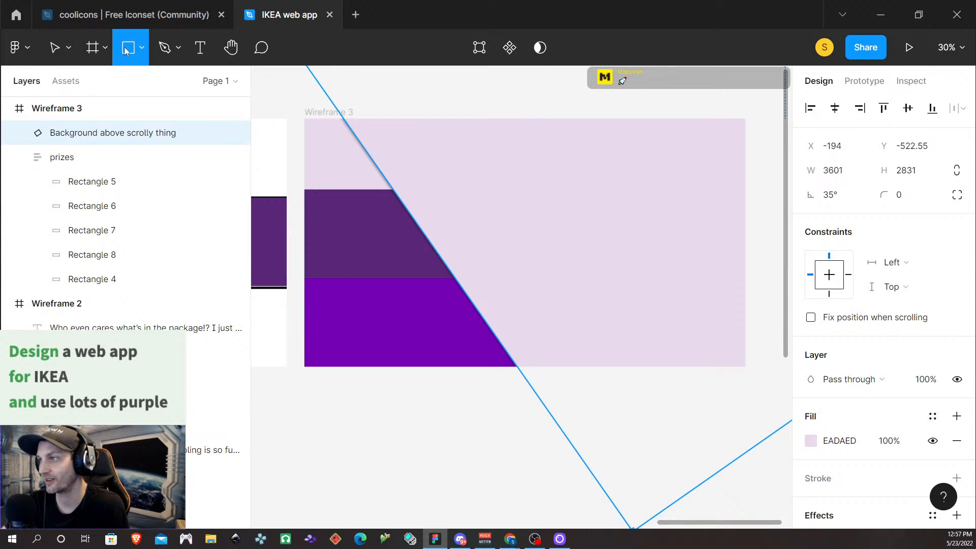
pyautogui.click(219, 157)
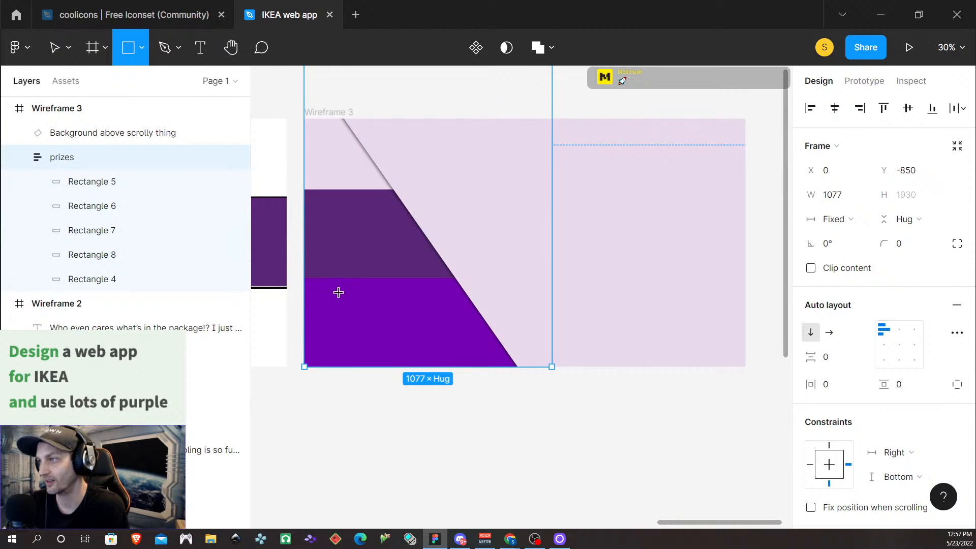
pyautogui.moveTo(319, 190)
pyautogui.mouseDown()
pyautogui.moveTo(355, 274)
pyautogui.moveTo(357, 266)
pyautogui.mouseUp()
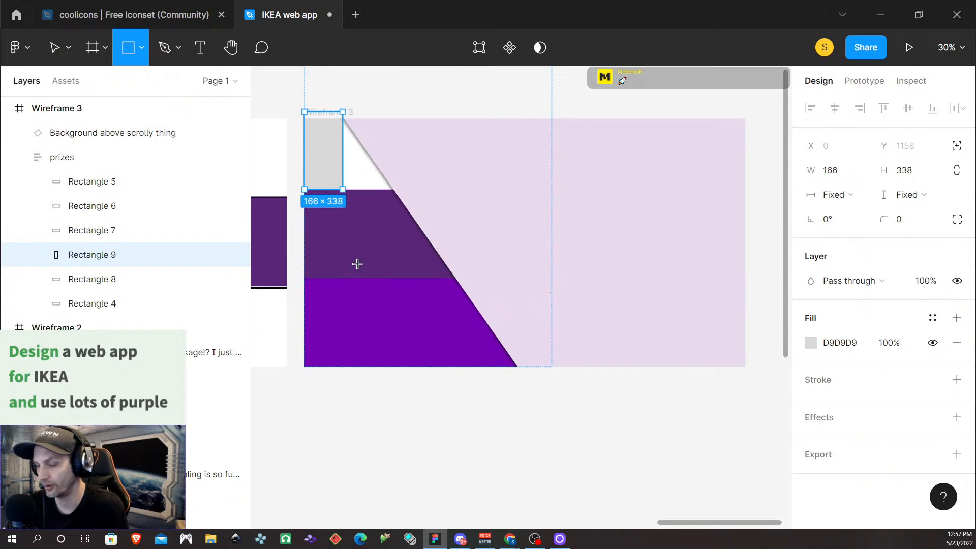
pyautogui.hotkey('ctrl', 'z')
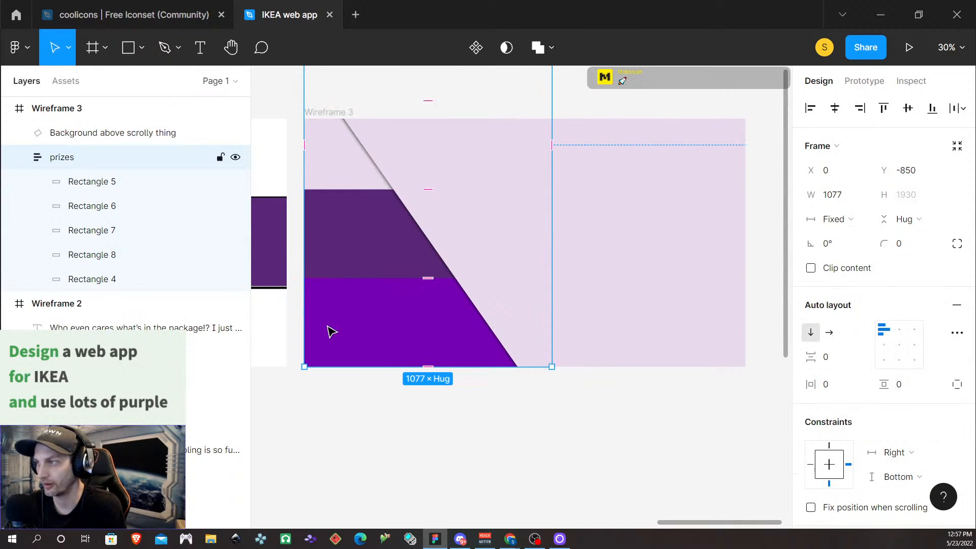
# Step: Check the width and height of the lowest bright purple rectangle in Wireframe 3's prizes stack
pyautogui.click(15, 156)
pyautogui.click(86, 109)
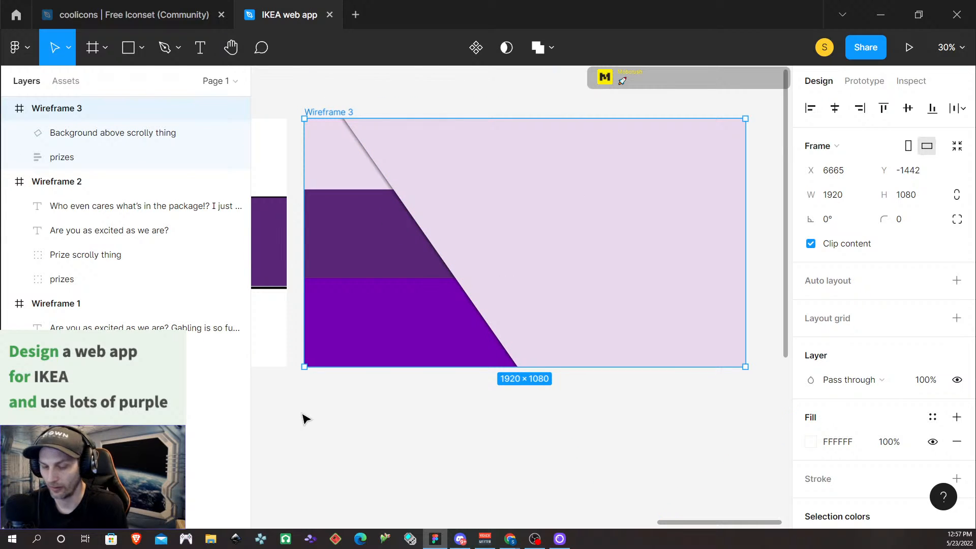
pyautogui.doubleClick(366, 326)
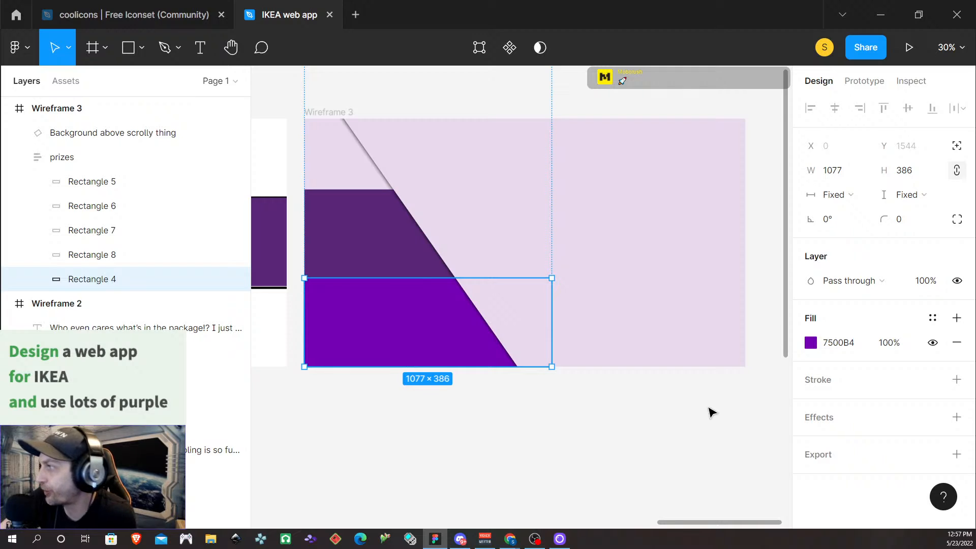
pyautogui.click(389, 500)
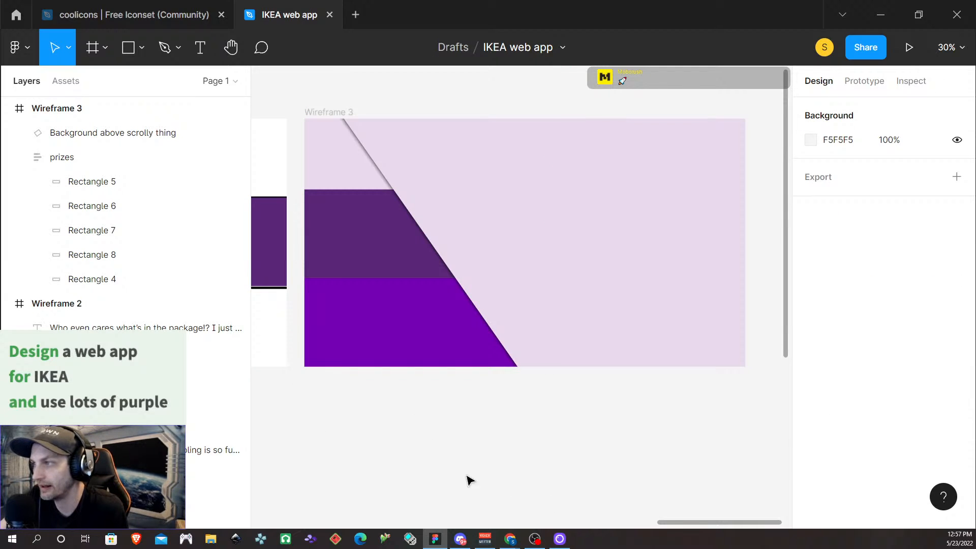
pyautogui.click(416, 329)
pyautogui.click(416, 330)
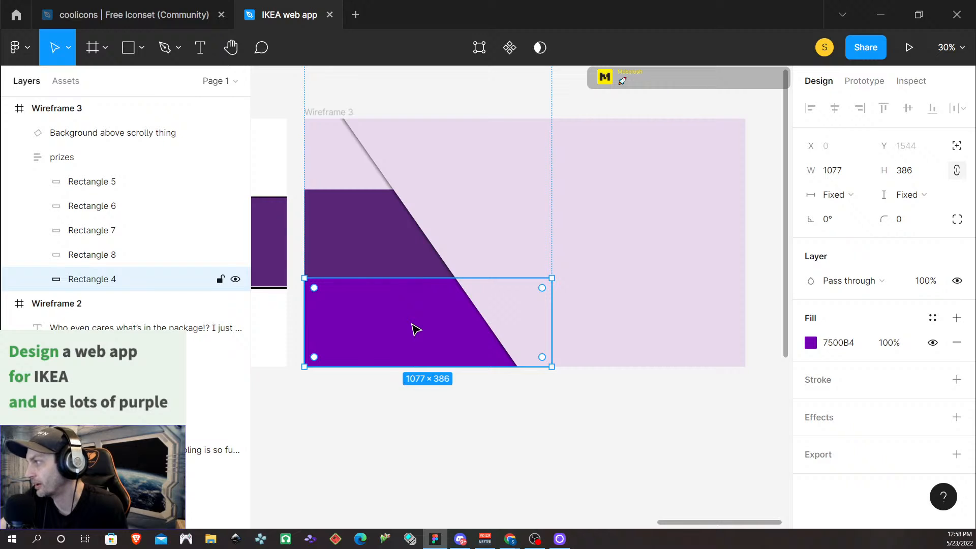
pyautogui.click(401, 457)
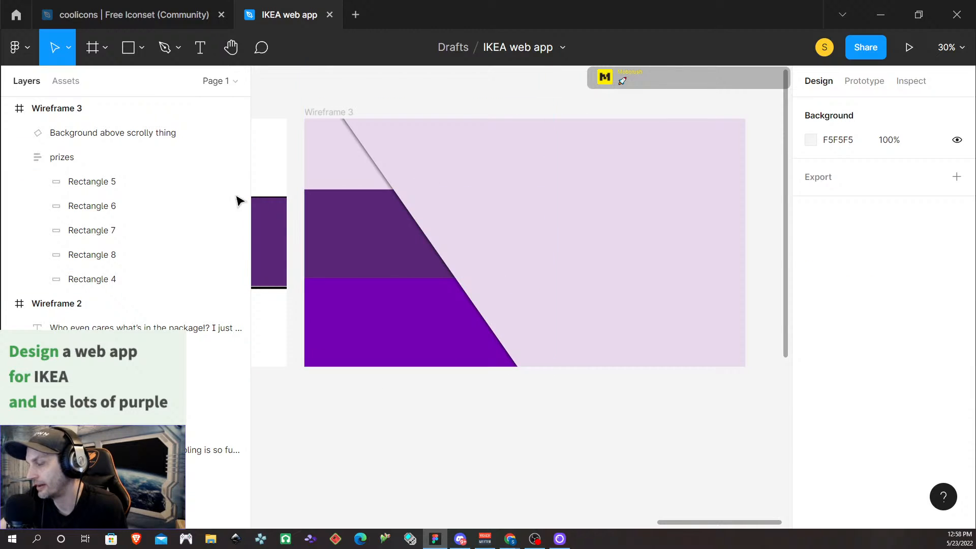
# Step: Add a rectangle on the empty canvas below Wireframe 3 and set its size to 1077 × 386
pyautogui.click(126, 59)
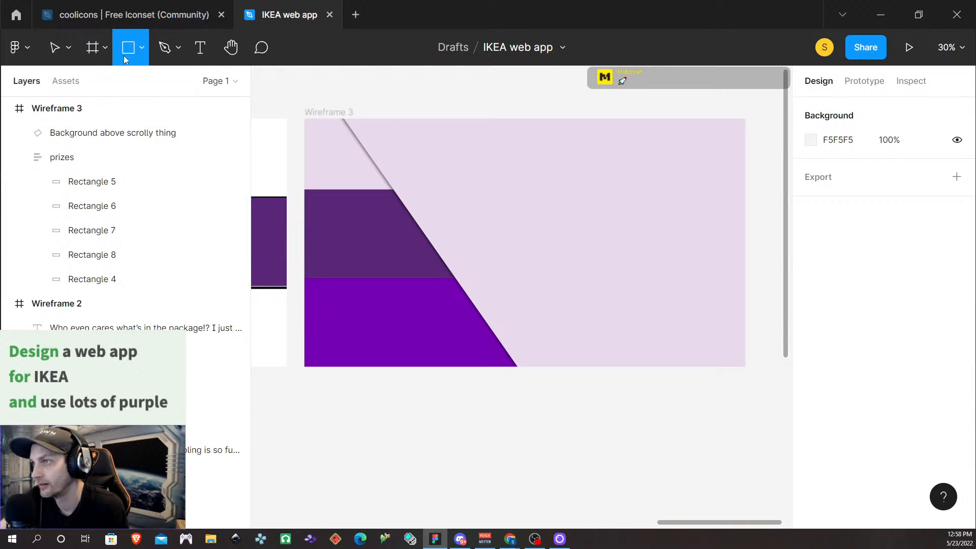
pyautogui.click(327, 423)
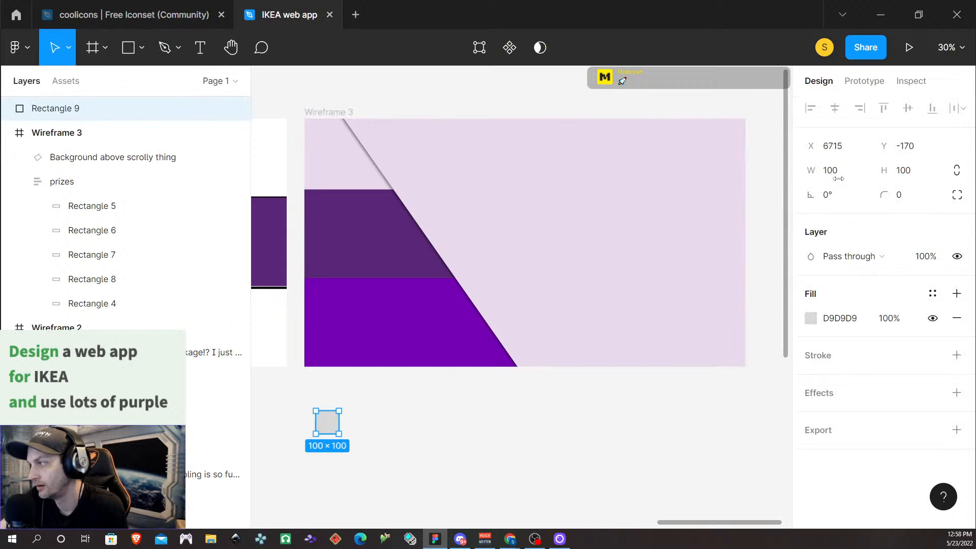
pyautogui.click(857, 171)
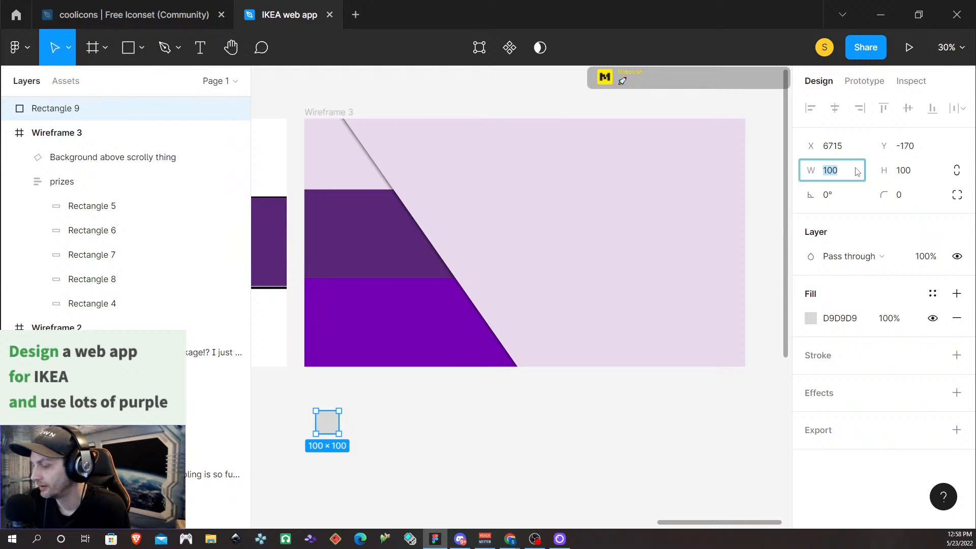
pyautogui.write('1077')
pyautogui.press('Tab')
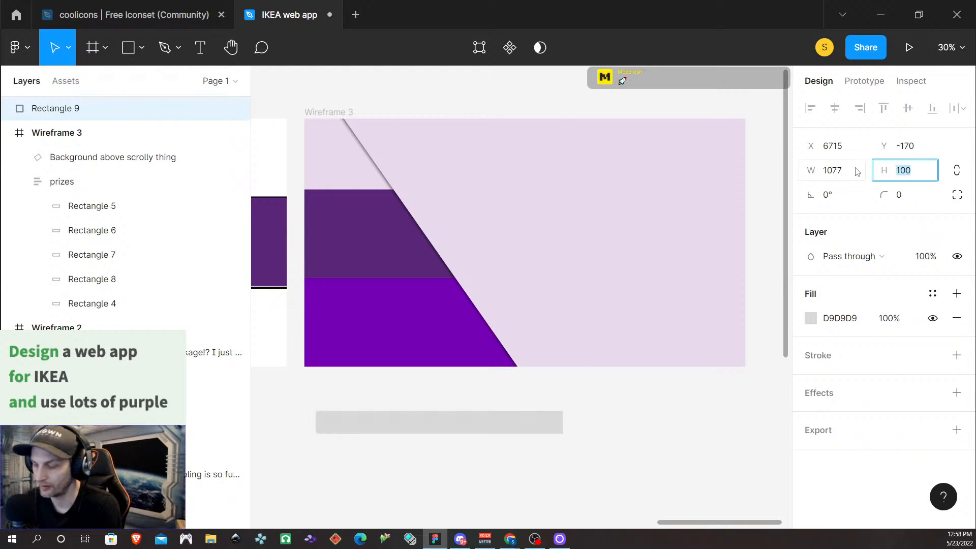
pyautogui.write('386')
pyautogui.press('Return')
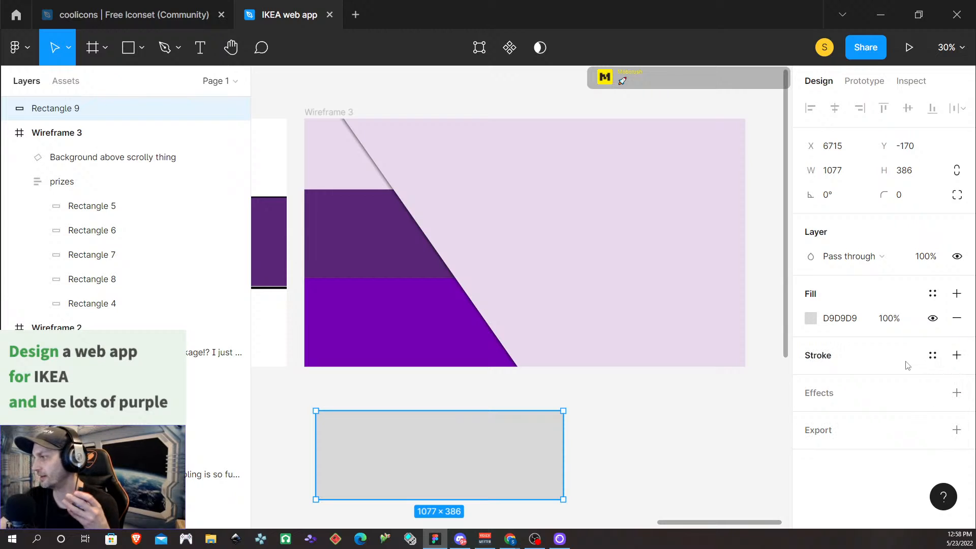
# Step: Remove the new rectangle's fill and give it a dark purple stroke with the color 381845
pyautogui.click(957, 319)
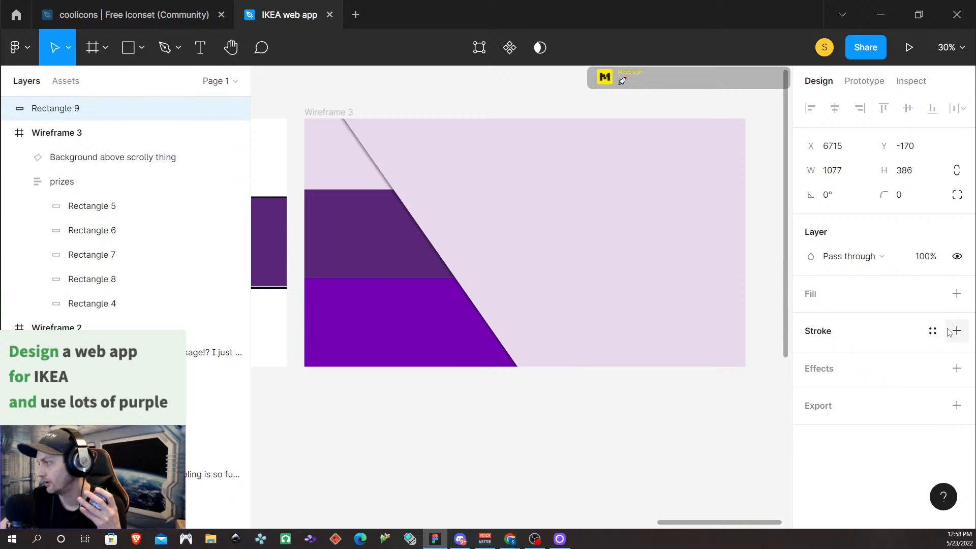
pyautogui.click(956, 331)
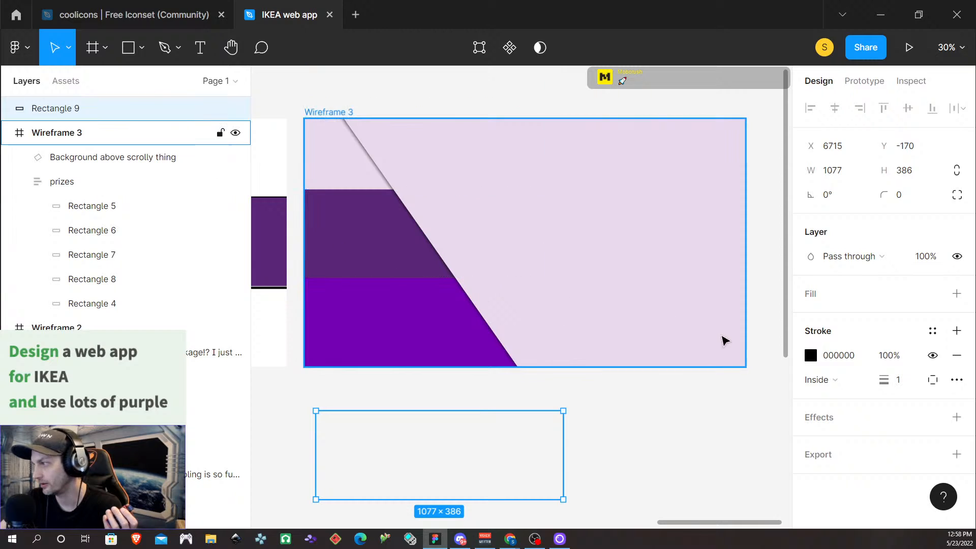
pyautogui.click(811, 356)
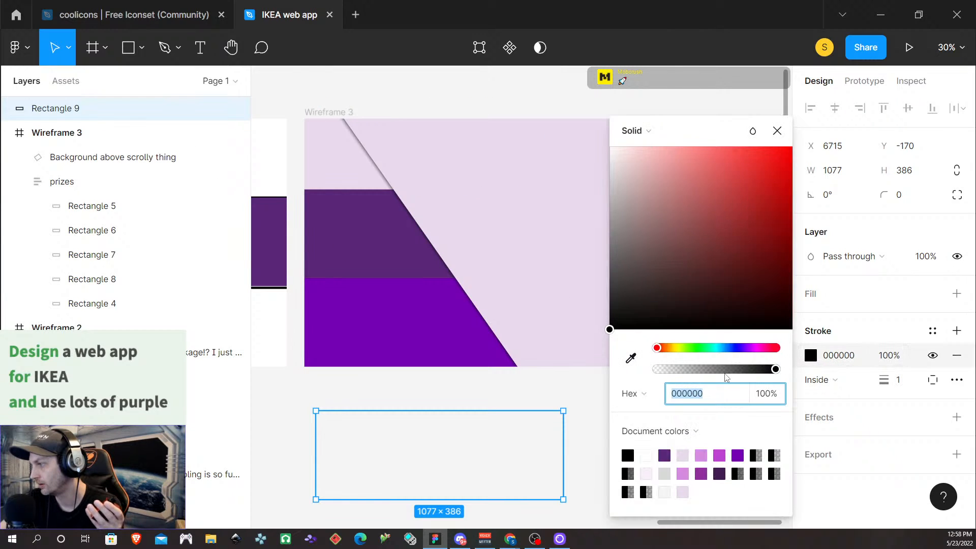
pyautogui.click(720, 473)
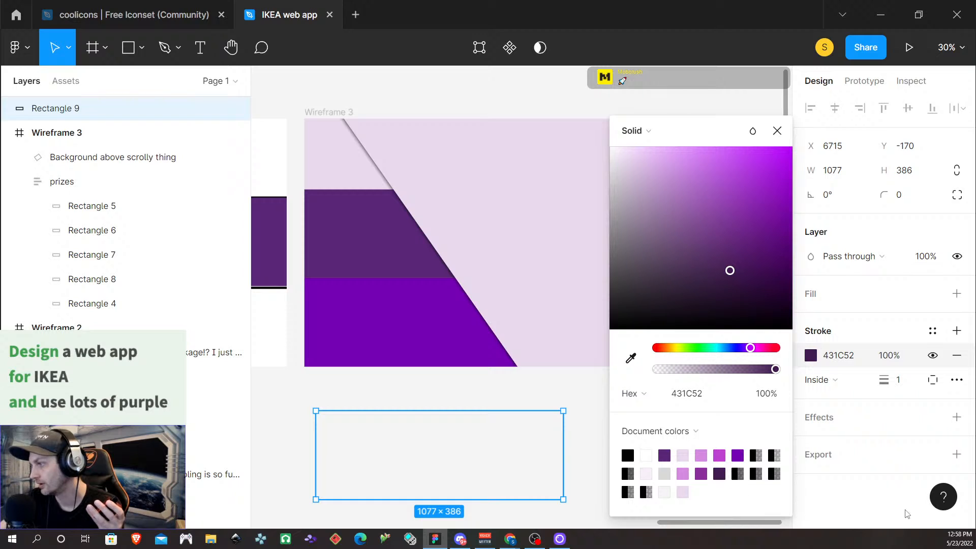
pyautogui.moveTo(731, 273); pyautogui.dragTo(731, 285)
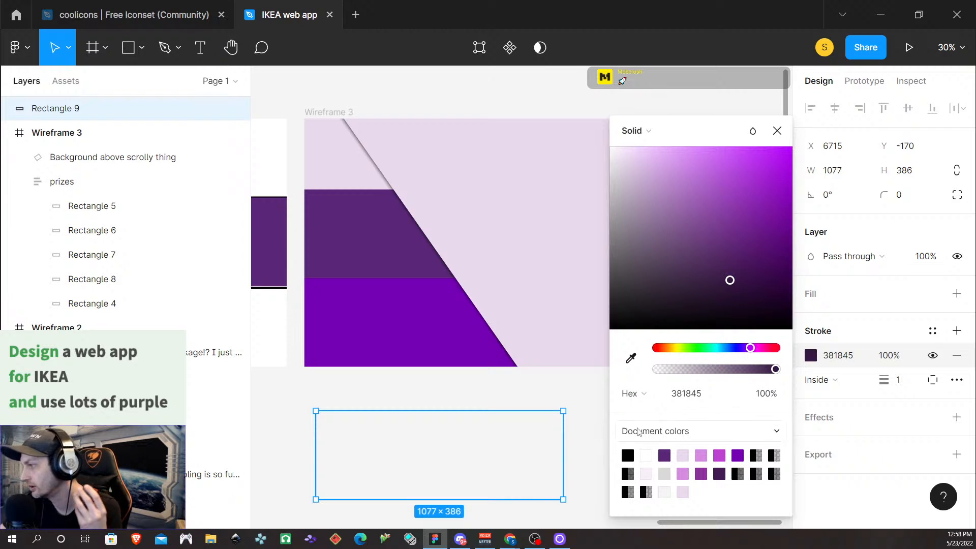
# Step: Set the outlined rectangle's stroke thickness to 25 and change its stroke color to the brighter purple BD42D2
pyautogui.click(899, 384)
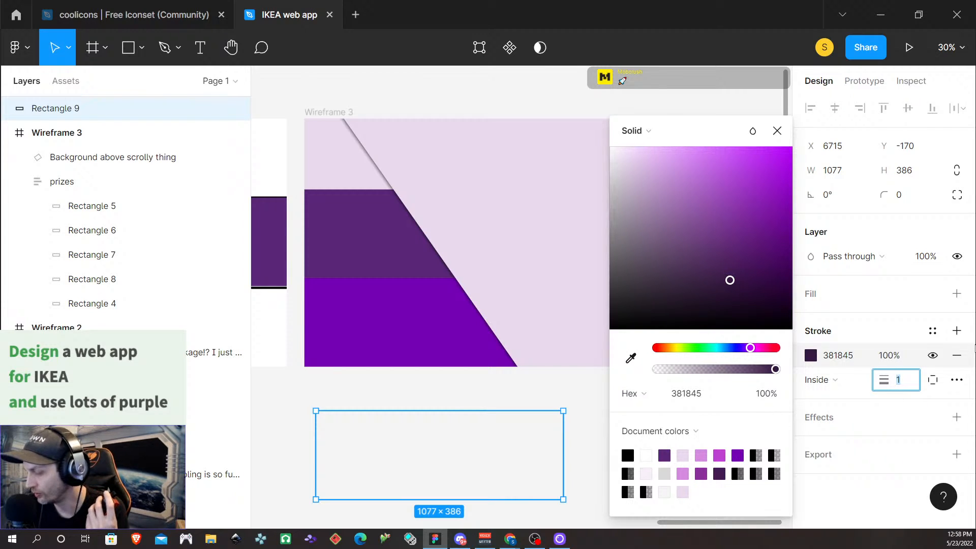
pyautogui.press('Return')
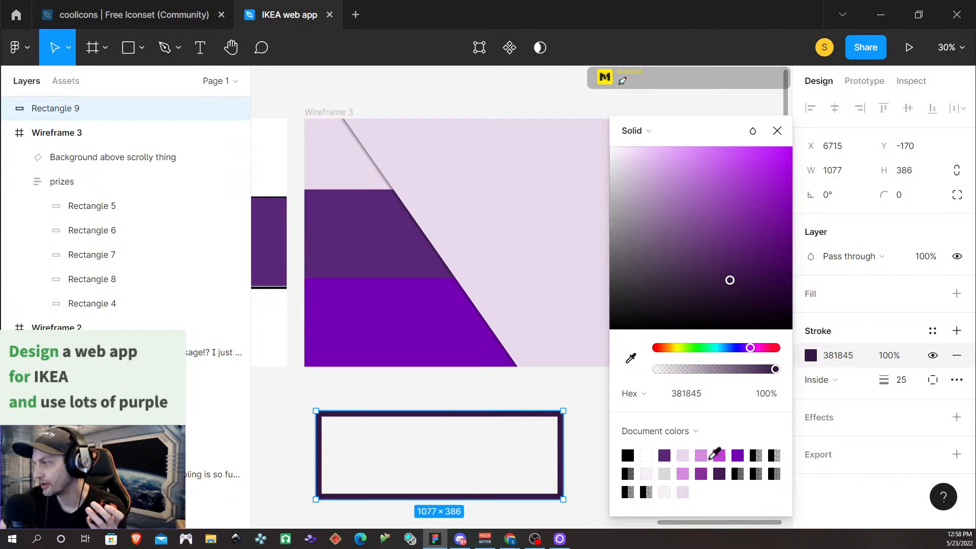
pyautogui.click(845, 360)
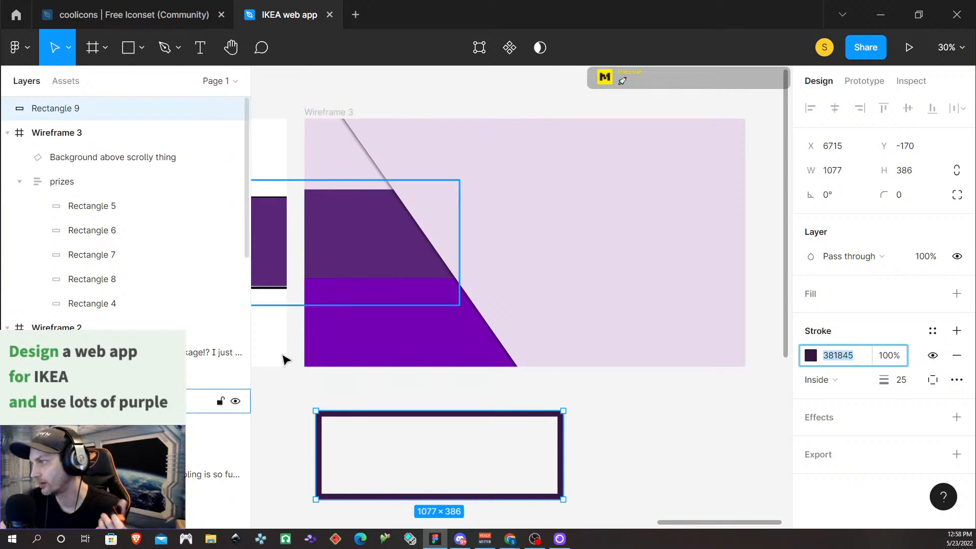
pyautogui.click(811, 356)
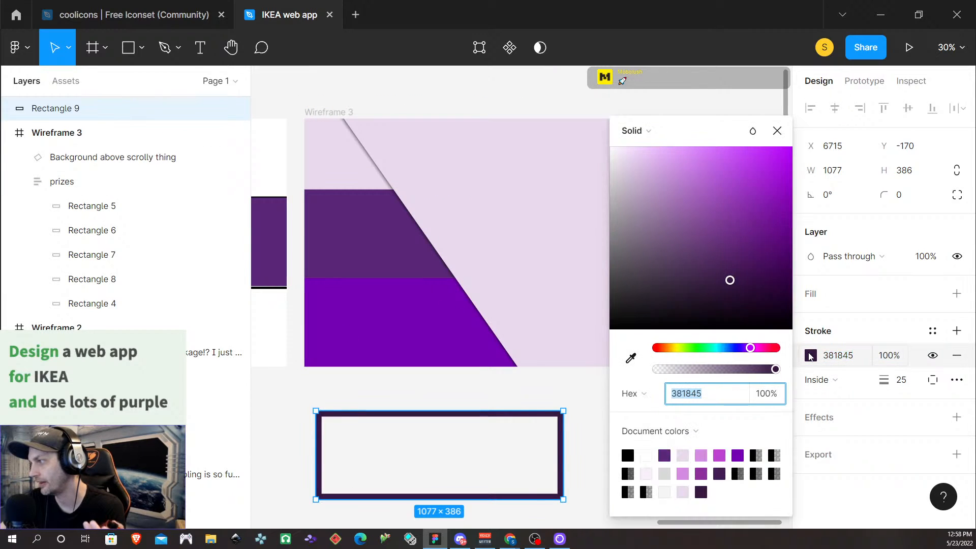
pyautogui.click(721, 455)
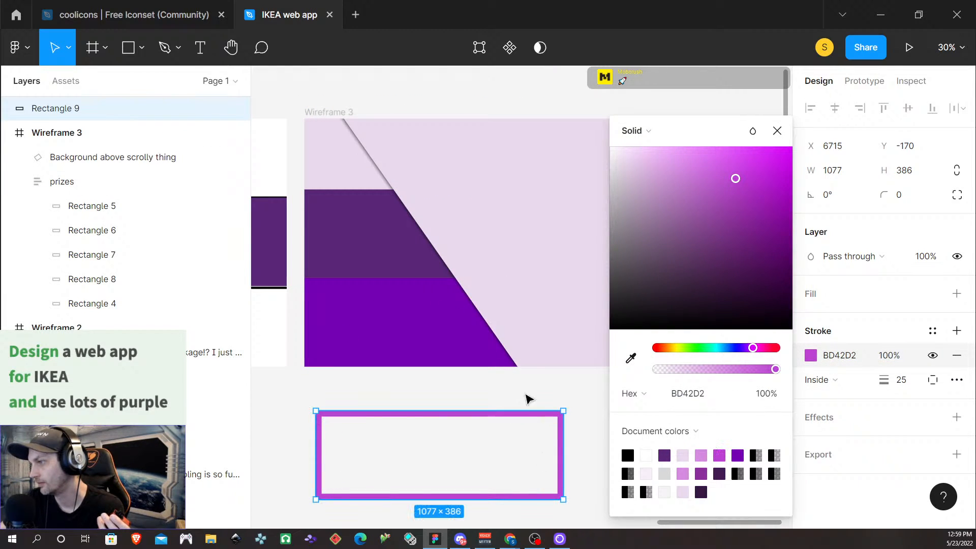
pyautogui.click(645, 369)
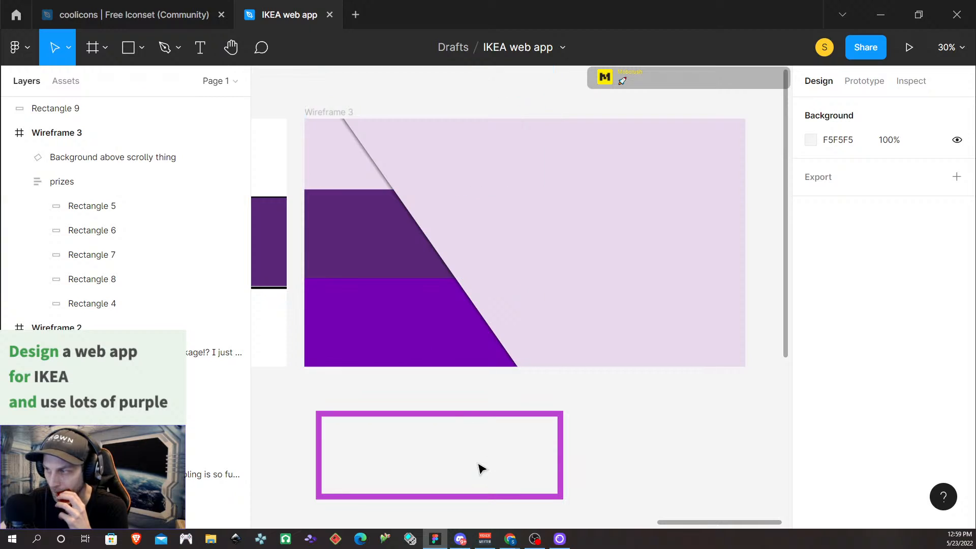
# Step: Add an inner shadow effect to the outlined rectangle below Wireframe 3
pyautogui.click(488, 418)
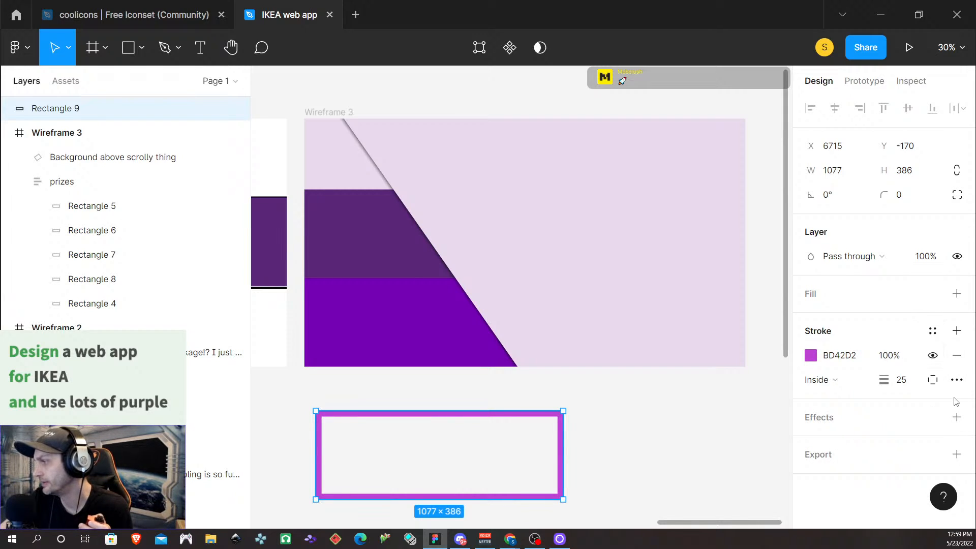
pyautogui.click(957, 417)
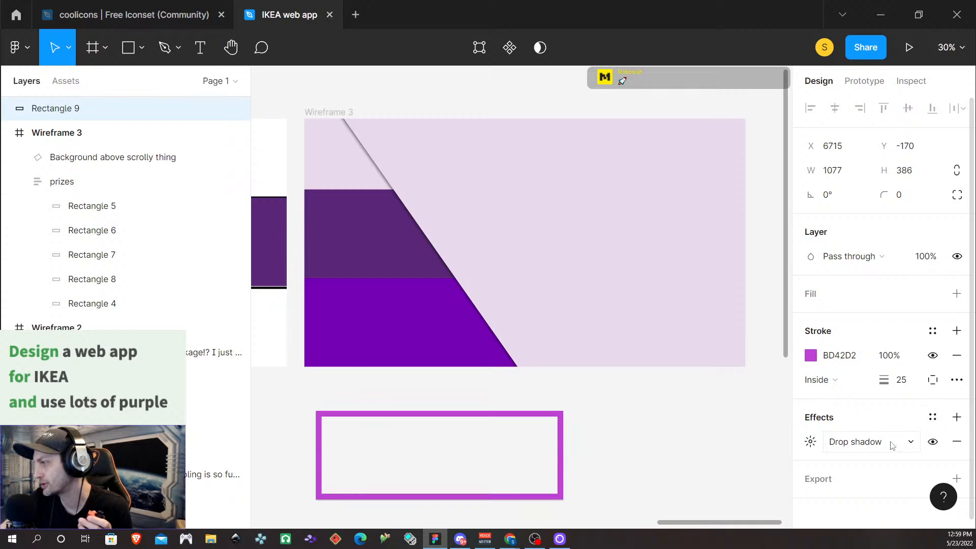
pyautogui.click(912, 446)
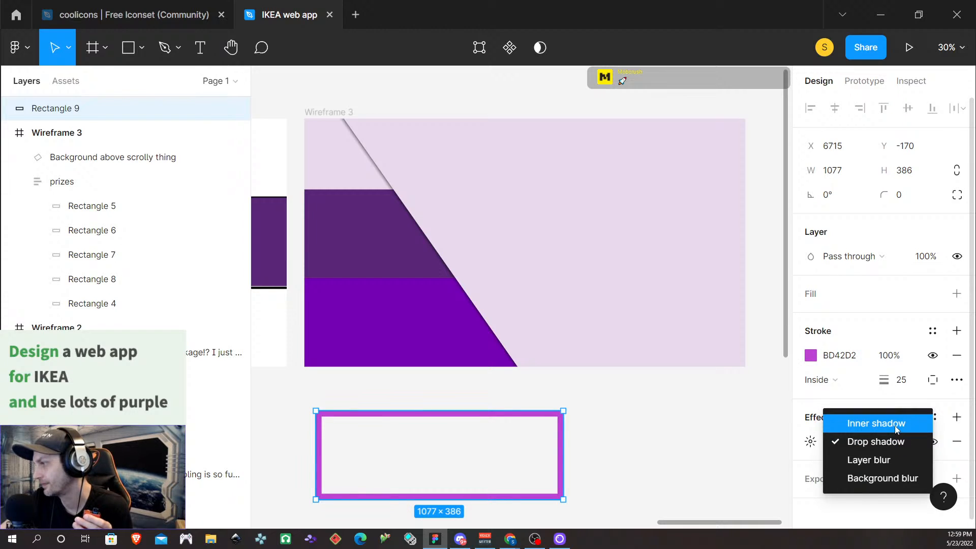
pyautogui.click(896, 426)
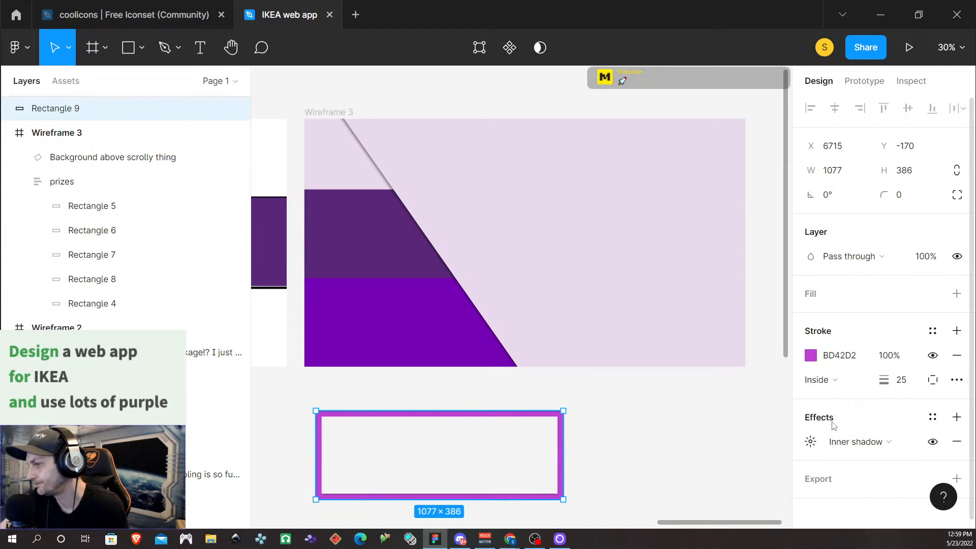
# Step: Set the outlined rectangle's inner shadow to a blur of 16 and a Y offset of 8
pyautogui.scroll(3, 773, 446)
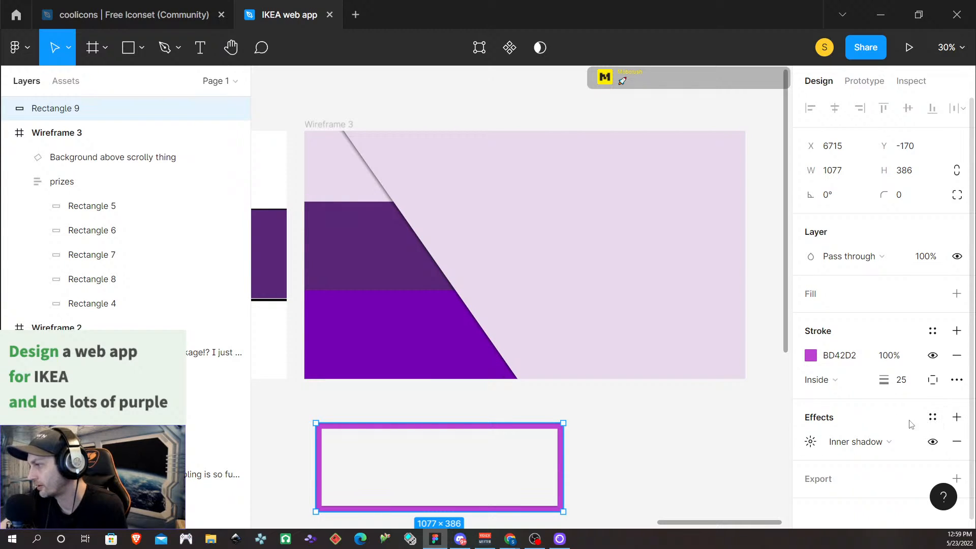
pyautogui.scroll(-1, 910, 424)
pyautogui.click(811, 436)
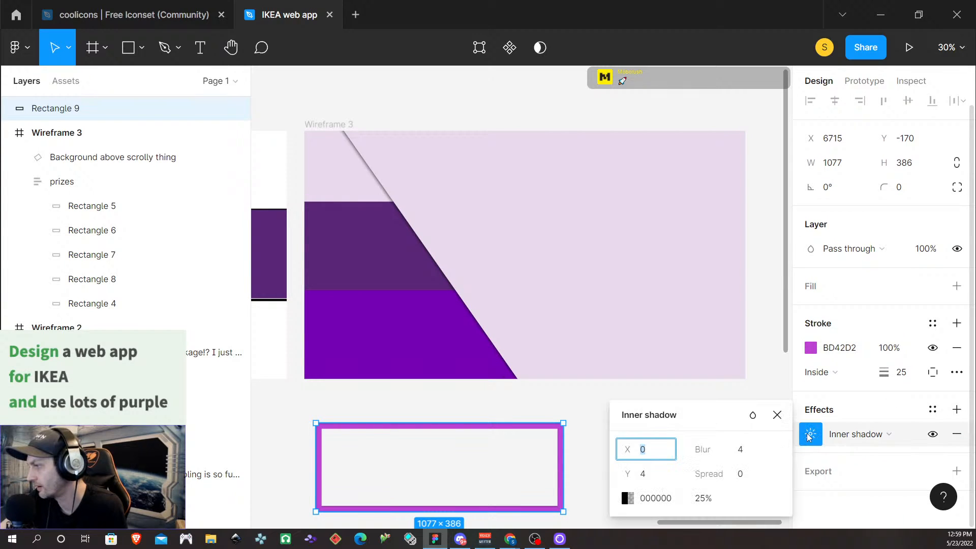
pyautogui.click(741, 452)
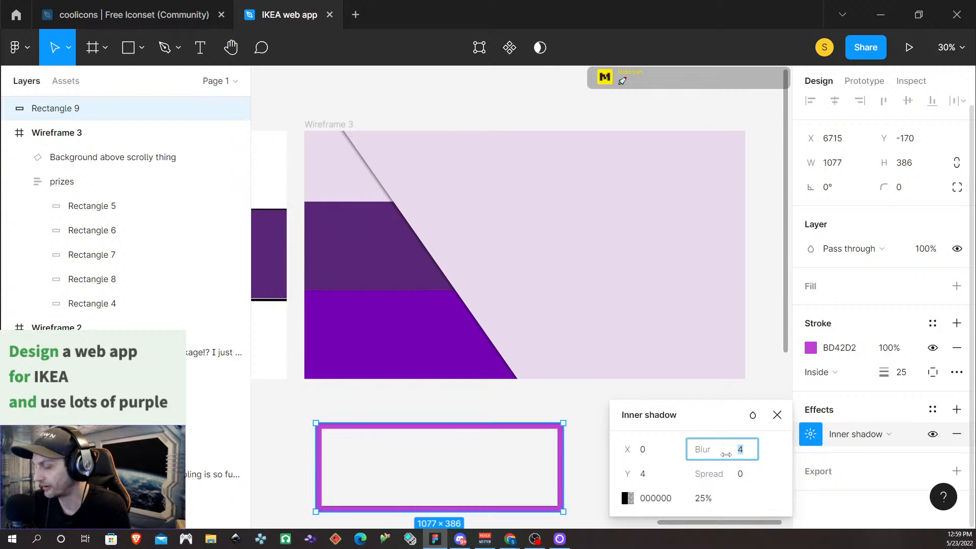
pyautogui.click(645, 473)
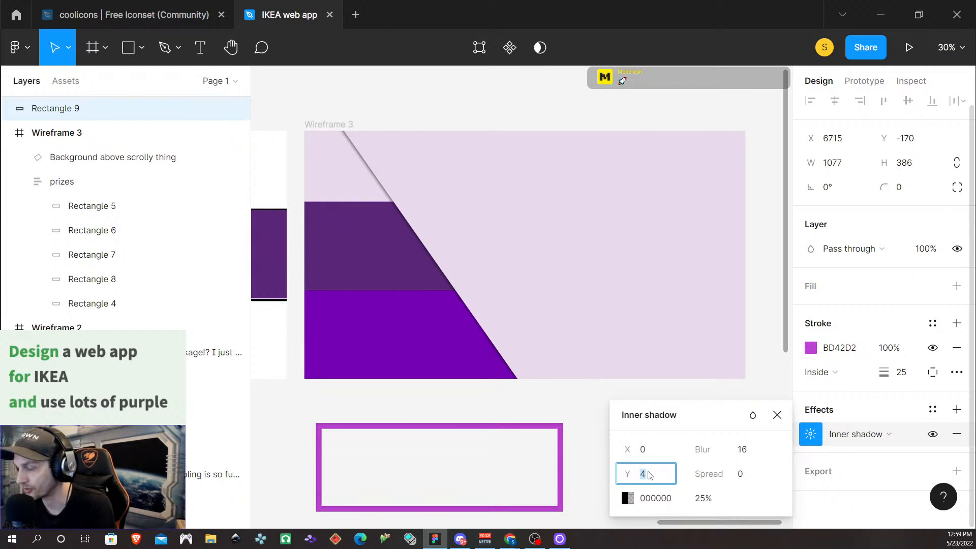
pyautogui.write('8')
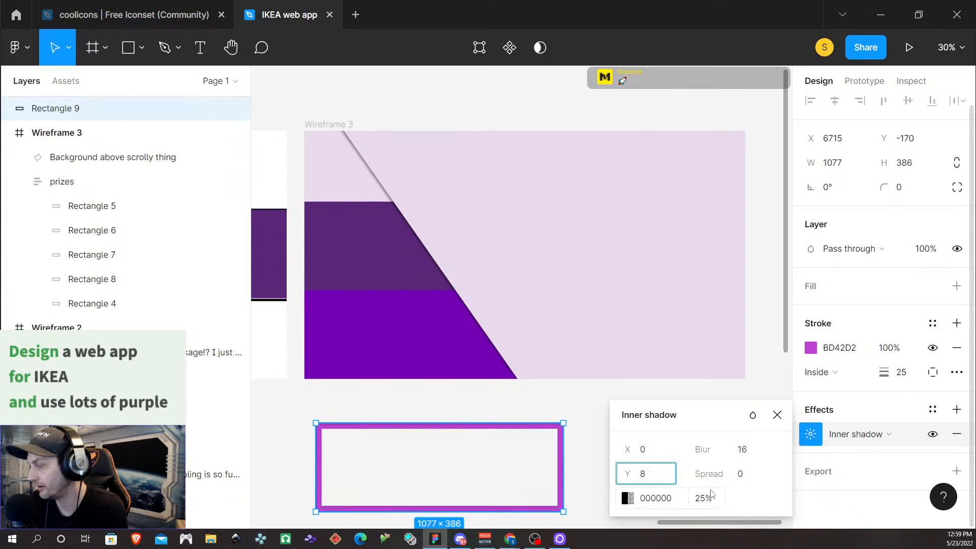
# Step: Set the inner shadow's opacity to 60% and check how it looks on the rectangle's border
pyautogui.click(713, 503)
pyautogui.moveTo(709, 504); pyautogui.dragTo(698, 504)
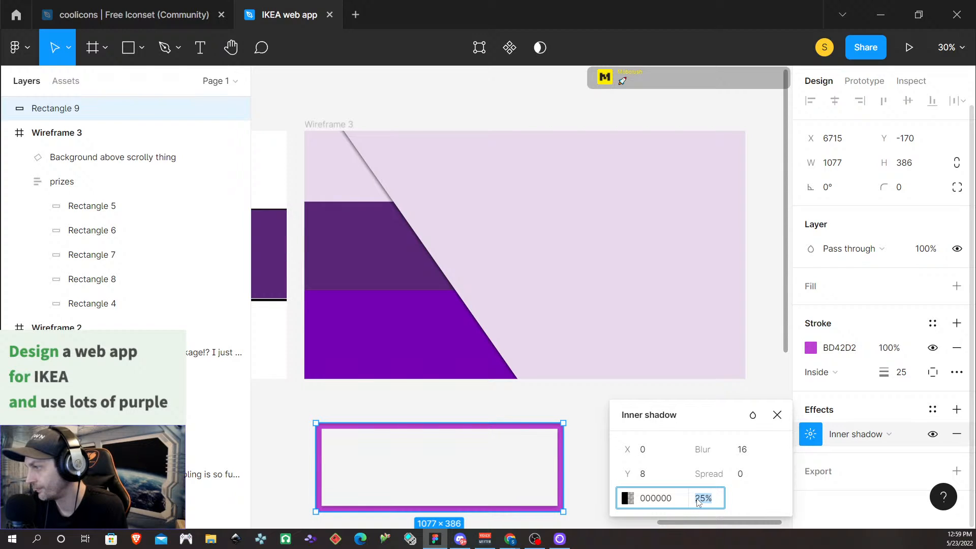
pyautogui.write('60')
pyautogui.press('Return')
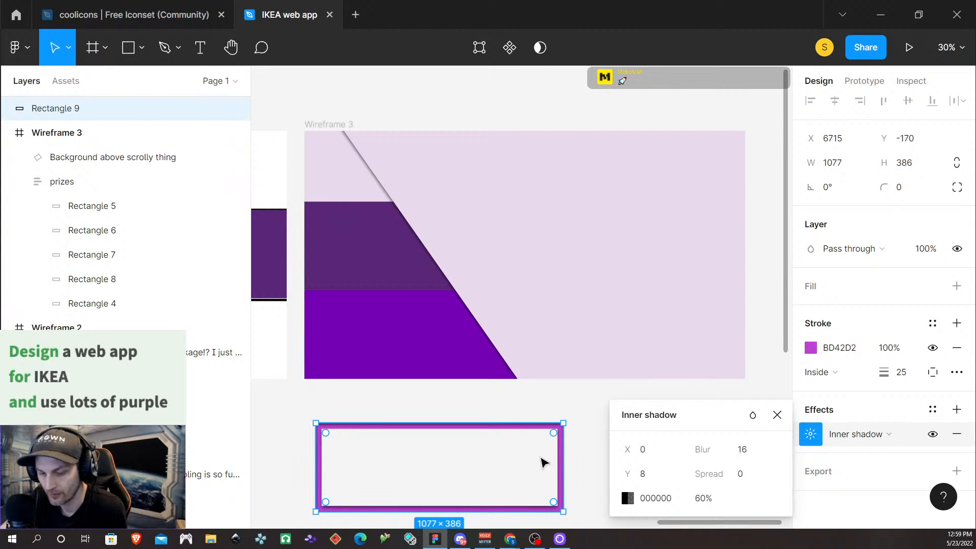
pyautogui.scroll(5, 542, 463)
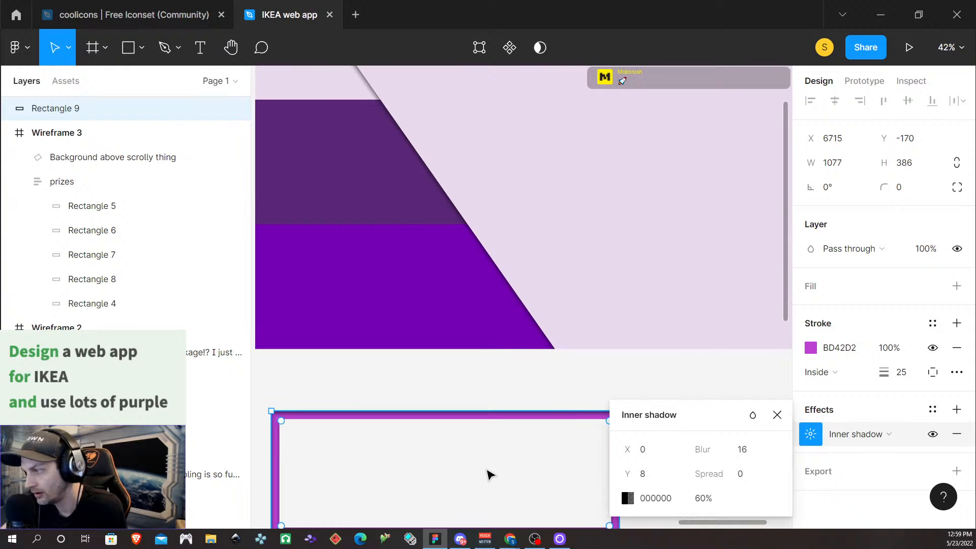
pyautogui.hscroll(-1, 506, 490)
pyautogui.scroll(-3, 506, 490)
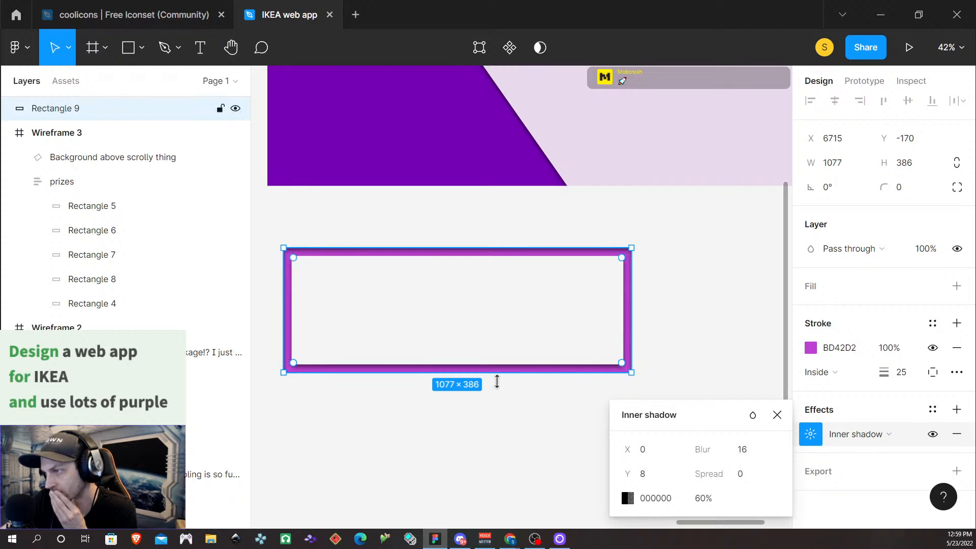
pyautogui.click(456, 456)
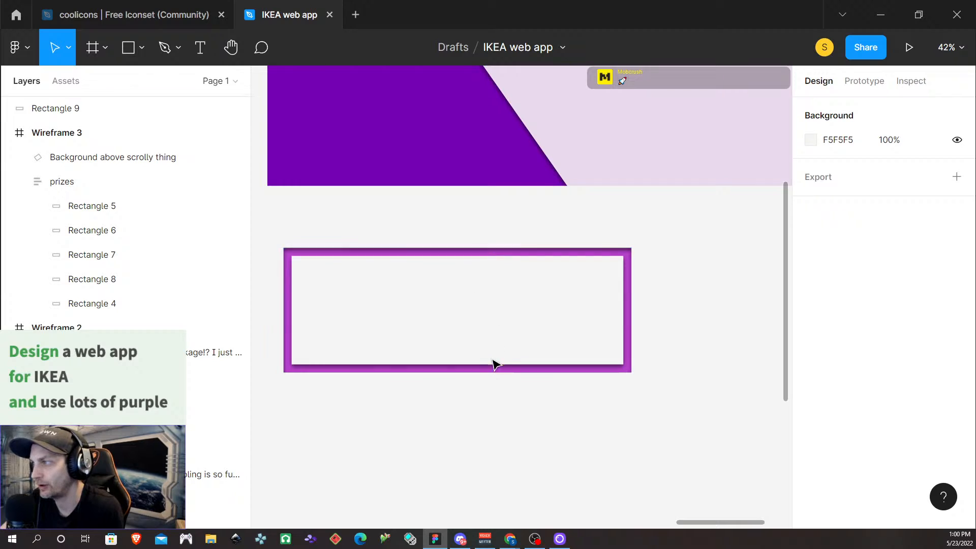
pyautogui.click(390, 257)
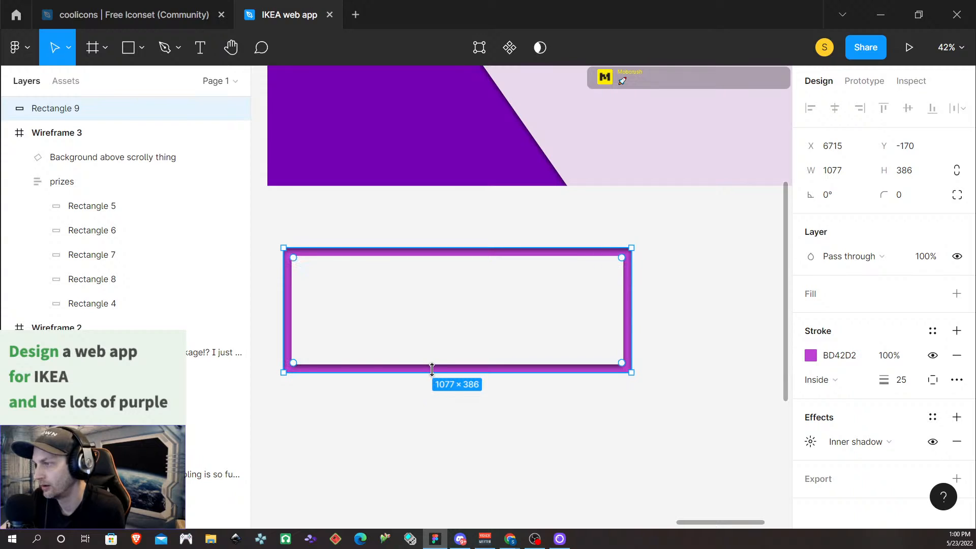
# Step: Place the border rectangle in Wireframe 3's prizes stack with absolute position, over the lowest prize rectangle at X 0, Y 1544
pyautogui.moveTo(421, 340); pyautogui.dragTo(403, 287)
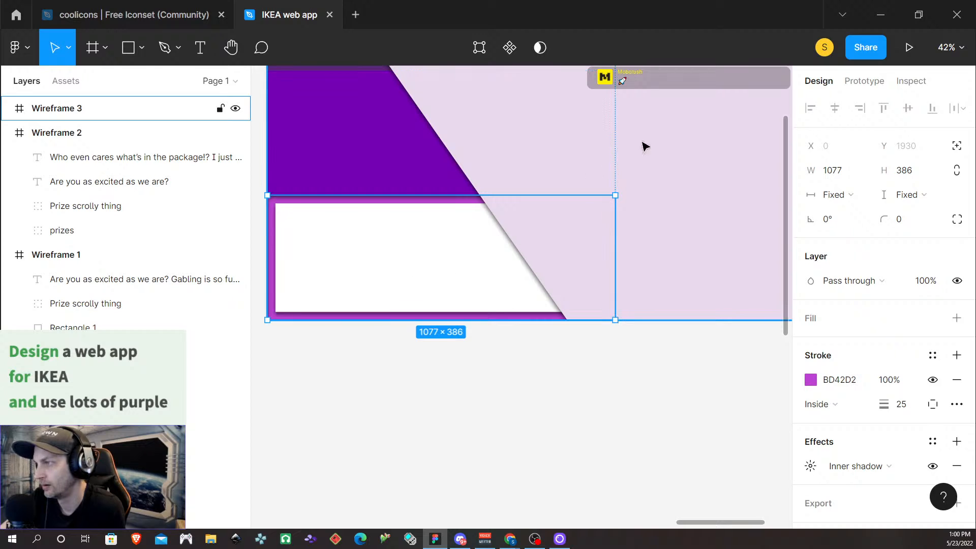
pyautogui.moveTo(402, 288); pyautogui.dragTo(484, 273)
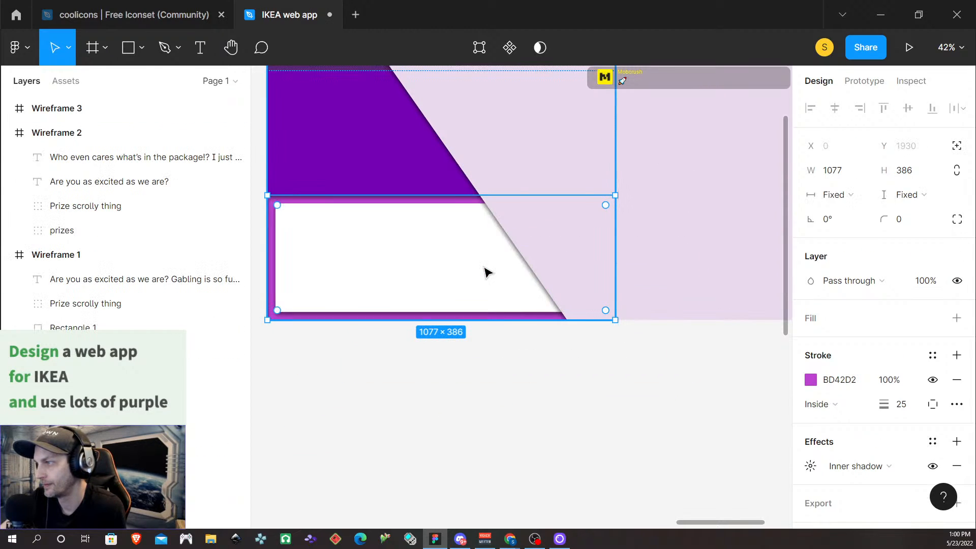
pyautogui.click(956, 147)
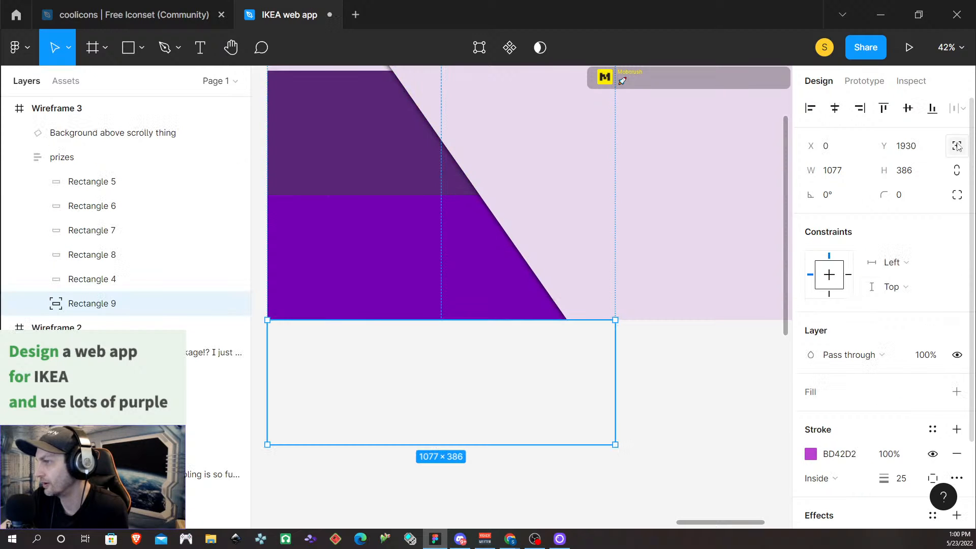
pyautogui.moveTo(384, 431); pyautogui.dragTo(401, 292)
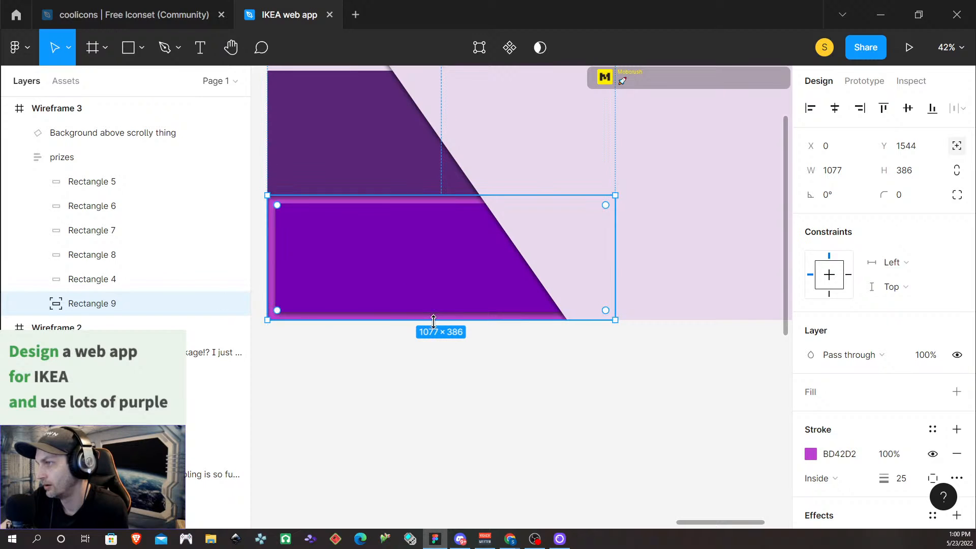
pyautogui.click(499, 500)
# Step: Switch the border rectangle's effect to drop shadow and open the shadow's settings
pyautogui.scroll(3, 416, 283)
pyautogui.scroll(5, 416, 284)
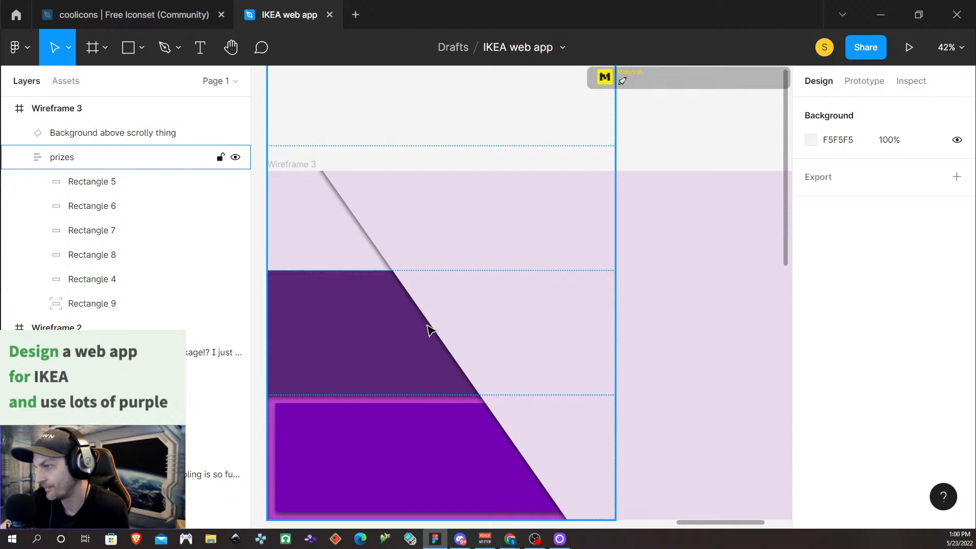
pyautogui.scroll(-1, 463, 465)
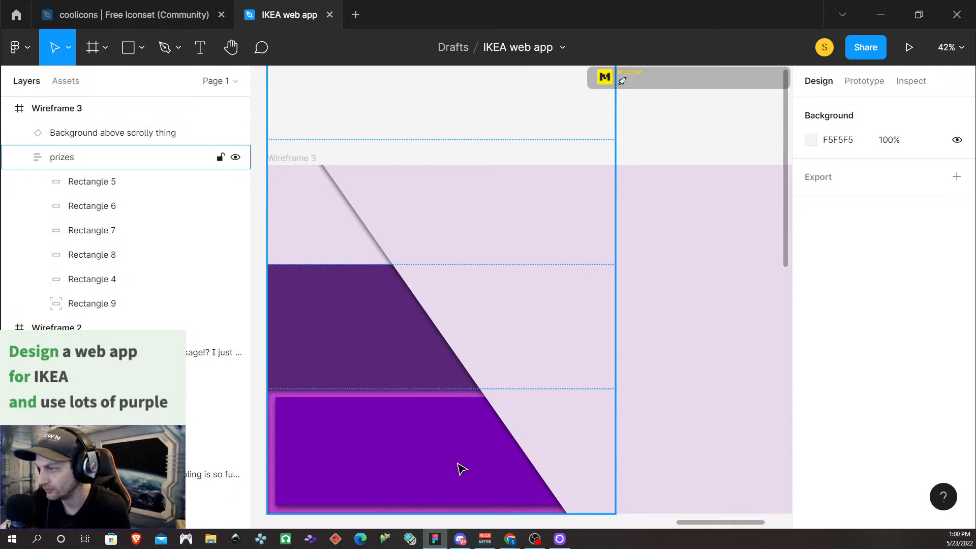
pyautogui.scroll(-2, 442, 486)
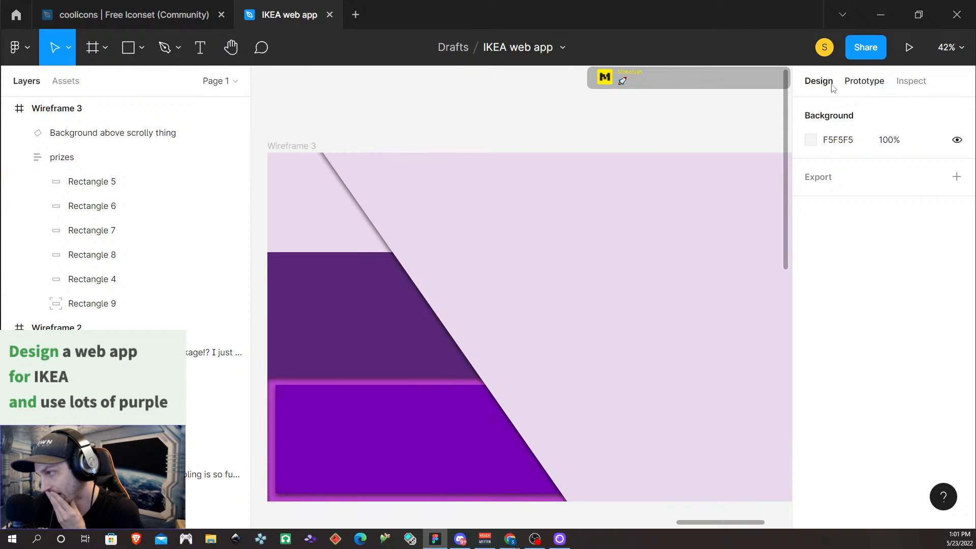
pyautogui.doubleClick(340, 387)
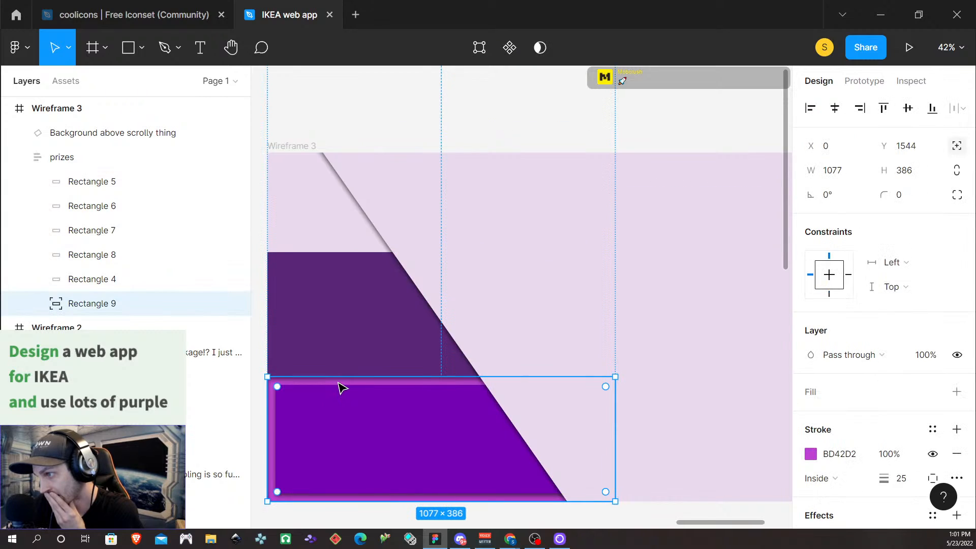
pyautogui.scroll(-2, 850, 414)
pyautogui.click(876, 434)
pyautogui.click(877, 452)
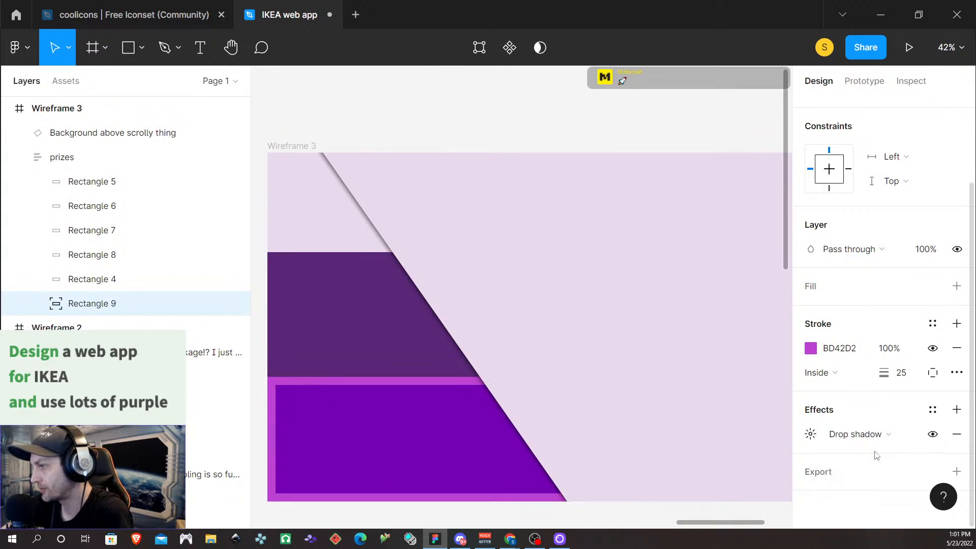
pyautogui.click(811, 435)
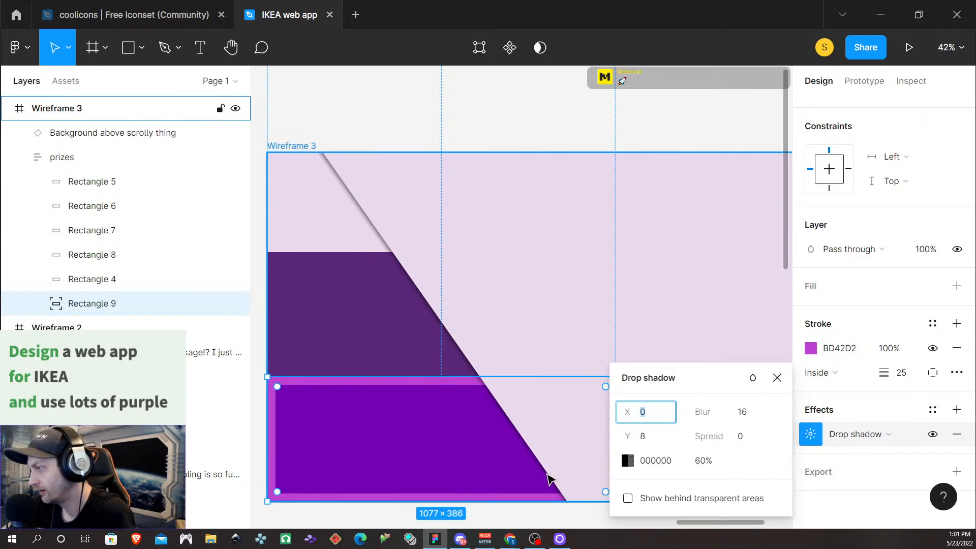
# Step: Examine how the border's edges look with the drop shadow against the prize rectangles
pyautogui.scroll(-1, 409, 455)
pyautogui.click(355, 382)
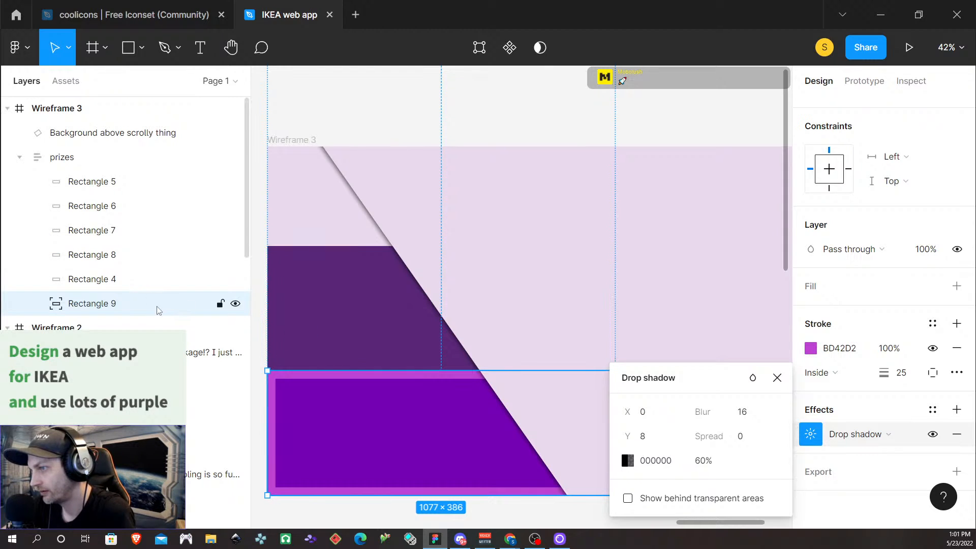
pyautogui.click(412, 442)
pyautogui.hscroll(3, 488, 416)
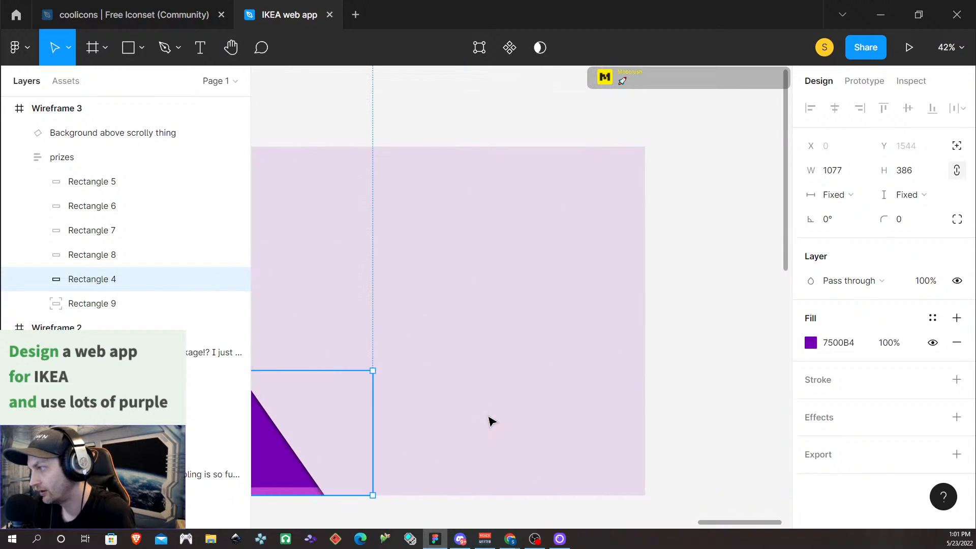
pyautogui.hscroll(-4, 475, 413)
pyautogui.scroll(-4, 448, 405)
pyautogui.scroll(5, 448, 405)
pyautogui.scroll(3, 451, 410)
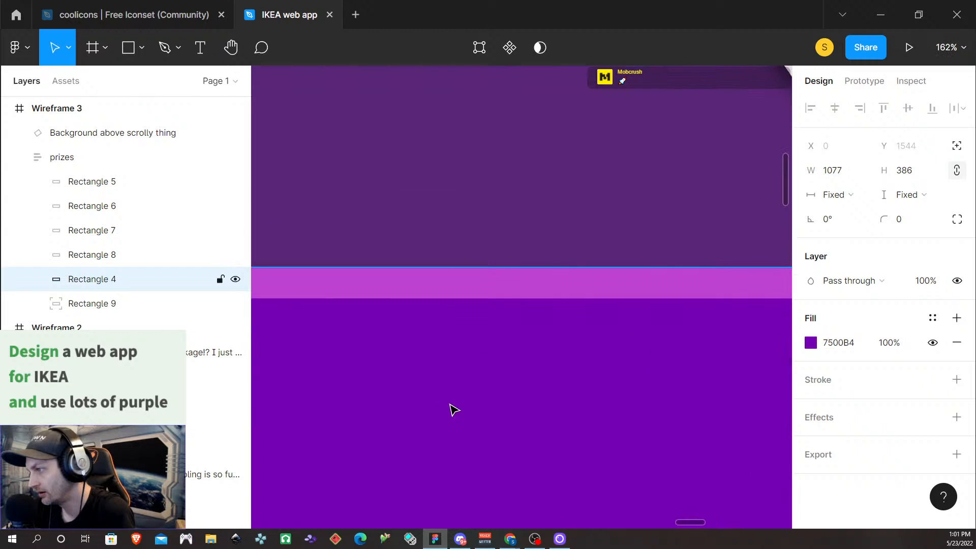
pyautogui.scroll(-2, 458, 325)
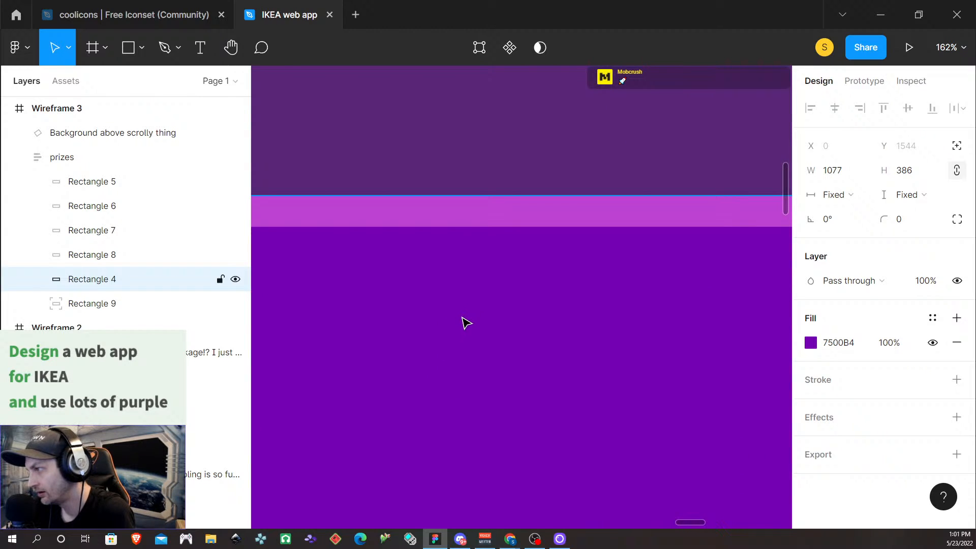
pyautogui.scroll(-3, 461, 322)
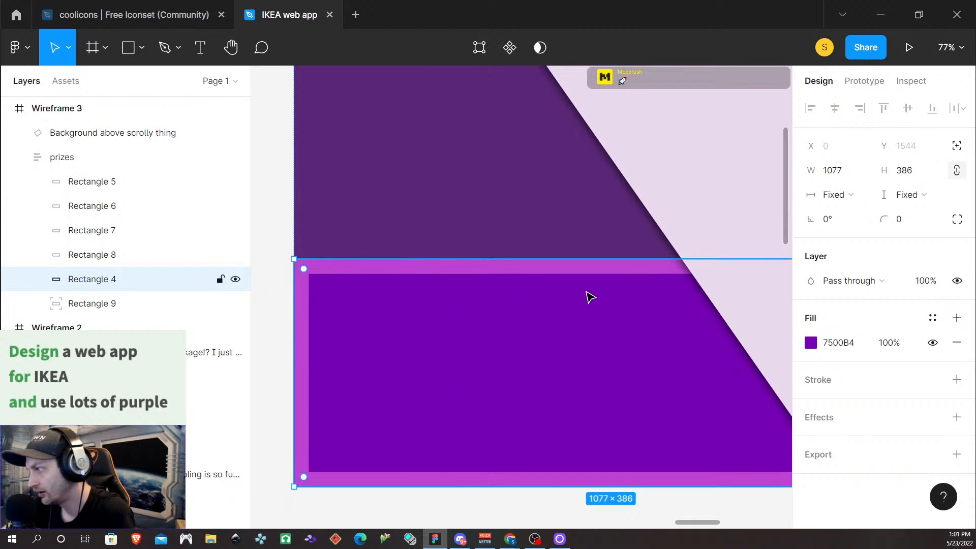
# Step: Set the effect of Rectangle 9, the border around the lowest prize, to inner shadow
pyautogui.click(119, 303)
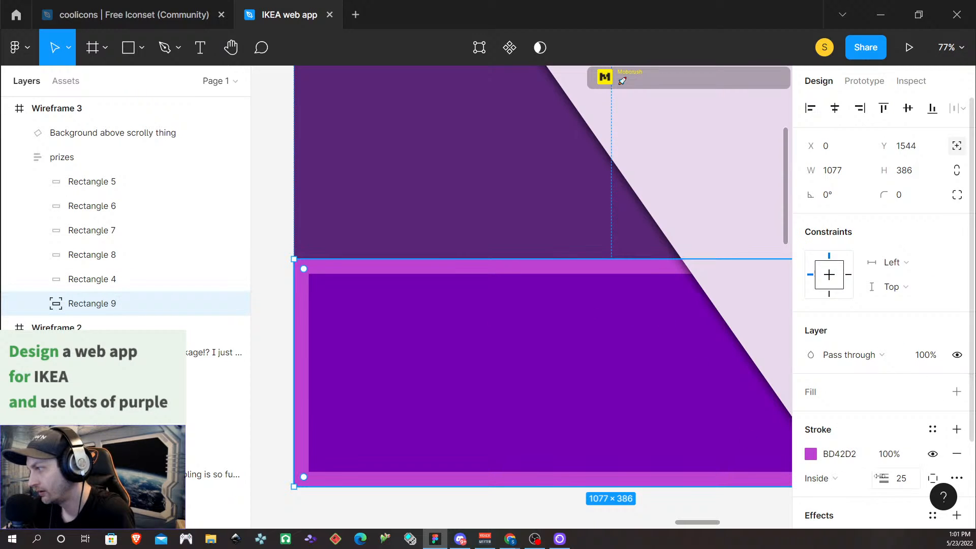
pyautogui.click(957, 515)
pyautogui.scroll(-3, 895, 458)
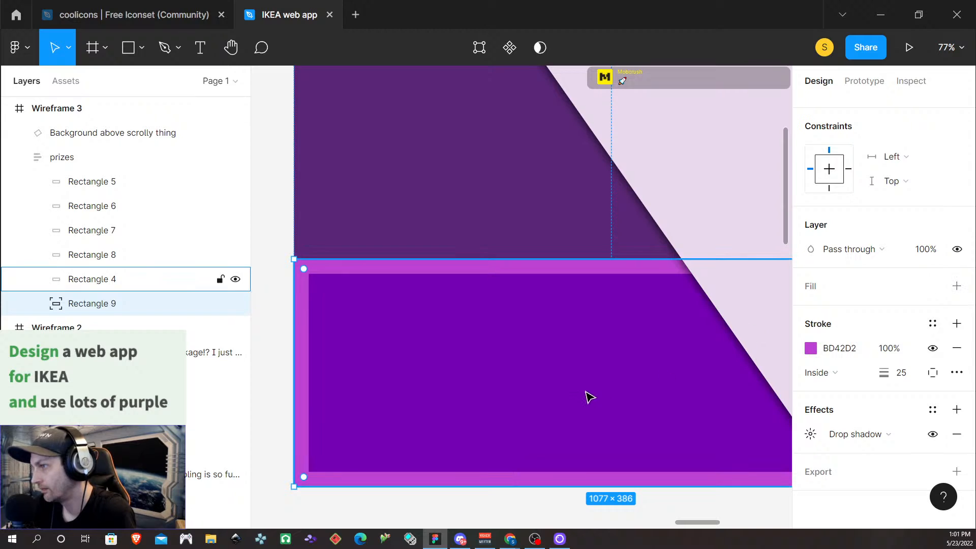
pyautogui.scroll(-2, 590, 394)
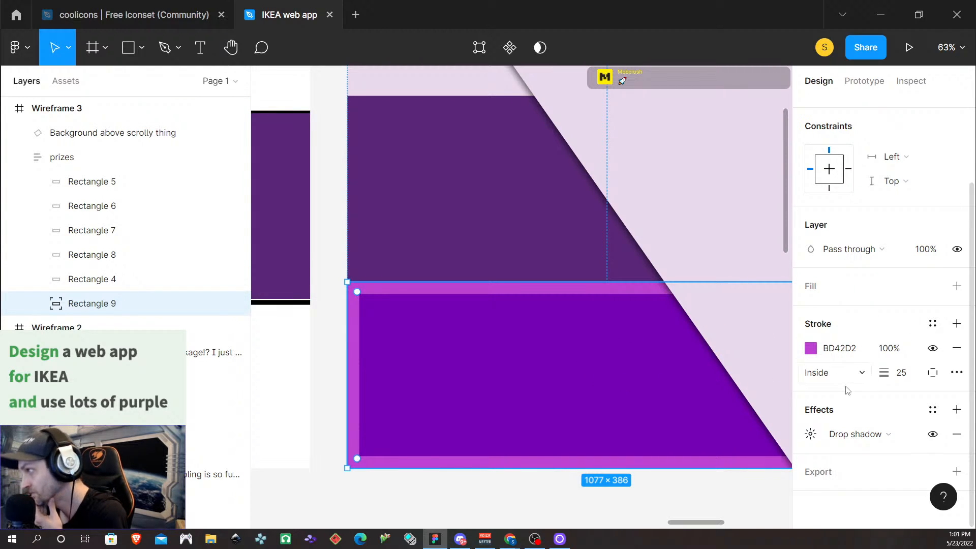
pyautogui.click(887, 435)
pyautogui.click(894, 417)
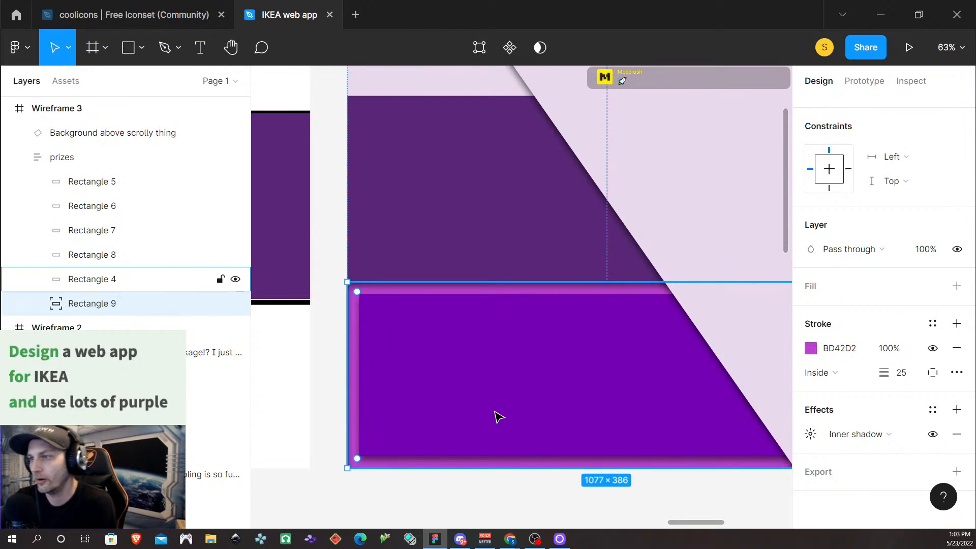
pyautogui.doubleClick(134, 310)
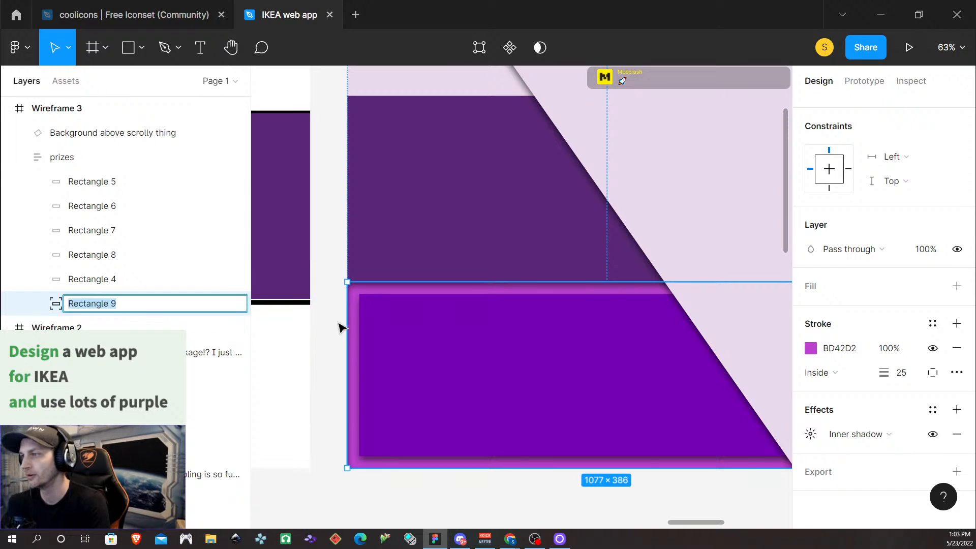
pyautogui.doubleClick(442, 364)
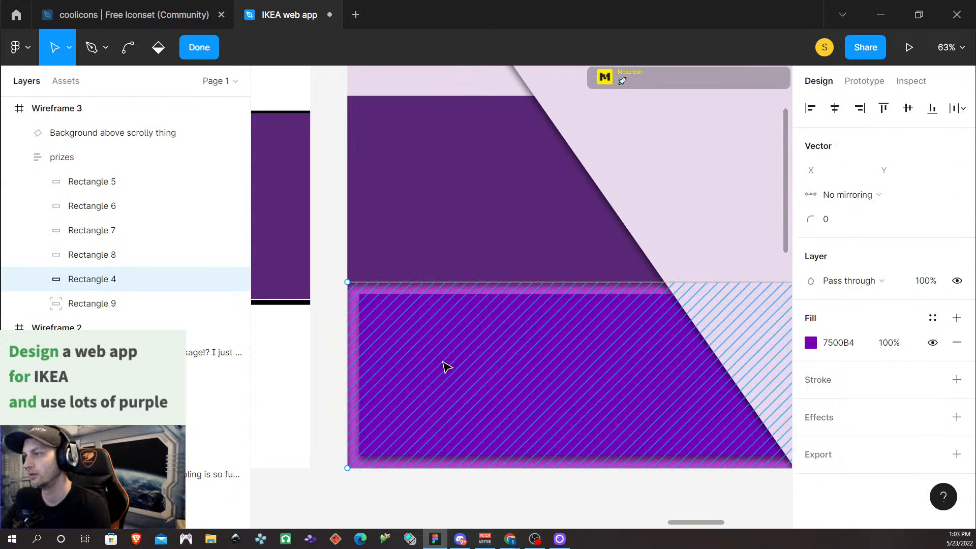
pyautogui.press('Escape')
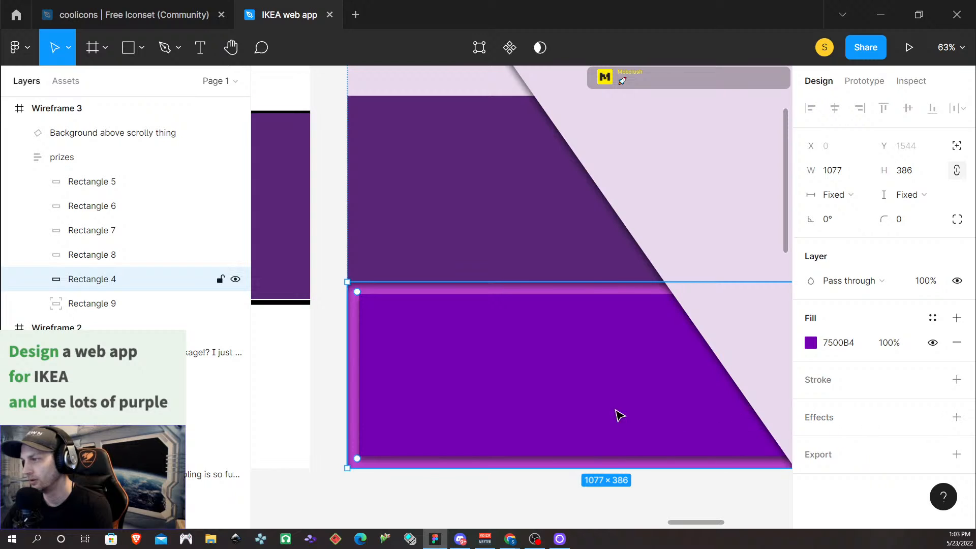
pyautogui.doubleClick(584, 410)
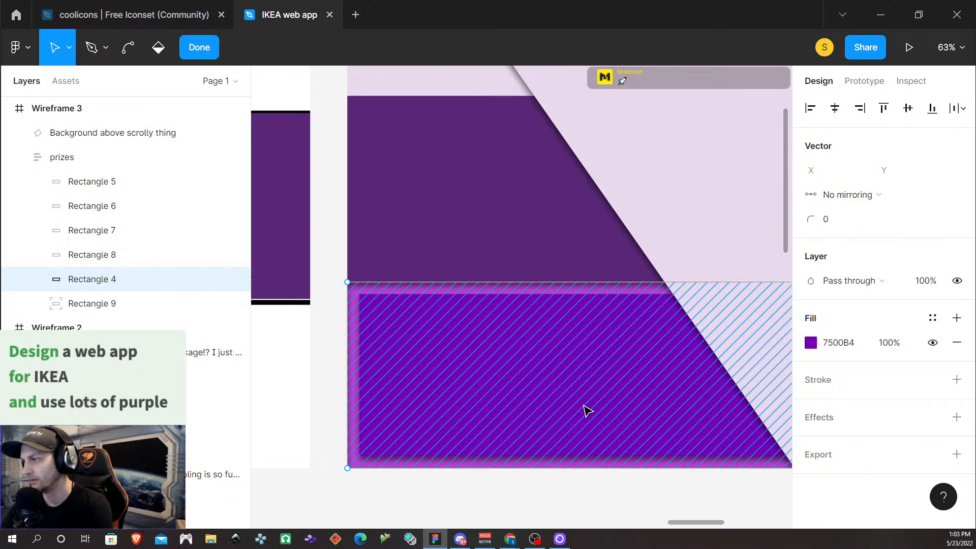
# Step: Duplicate Rectangle 9 and rename the original layer "Prize border"
pyautogui.click(91, 312)
pyautogui.hotkey('shift', 'Tab')
pyautogui.press('Tab')
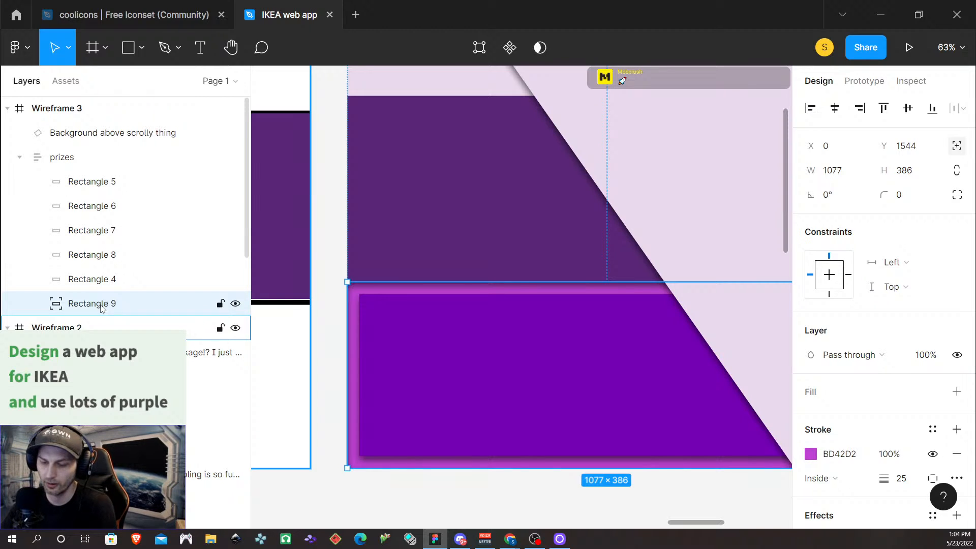
pyautogui.hotkey('ctrl', 'd')
pyautogui.click(99, 306)
pyautogui.doubleClick(99, 305)
pyautogui.write('Pr')
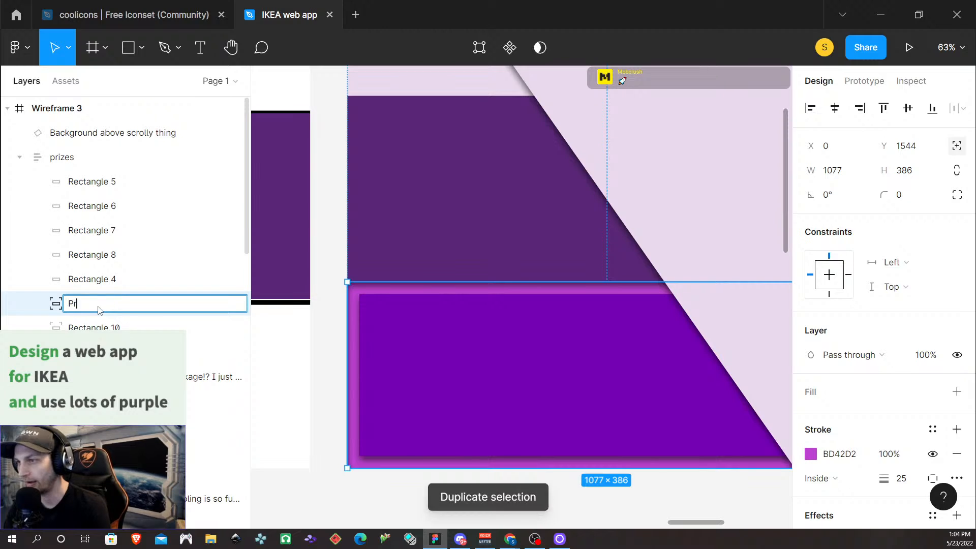
pyautogui.write('ize border')
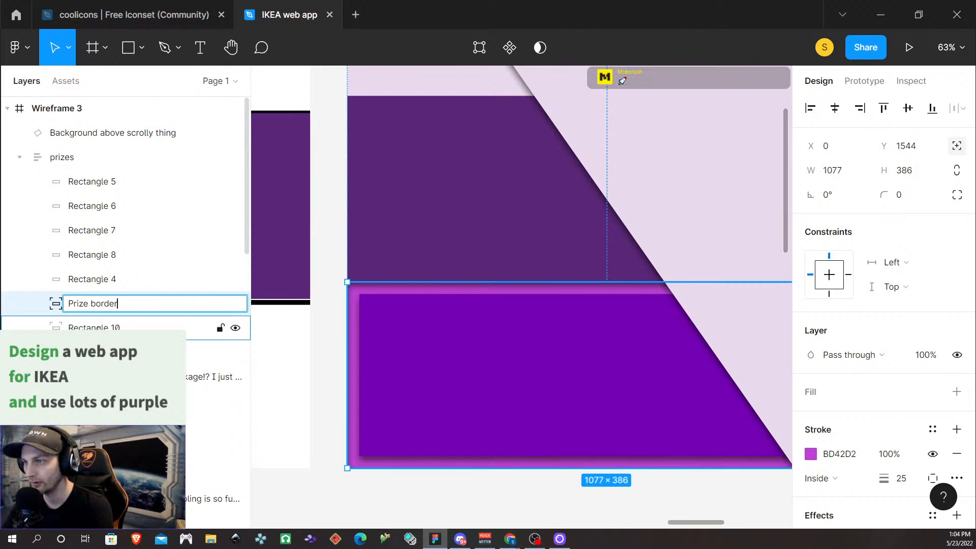
# Step: Rename the duplicated border layer "Prize Shadow"
pyautogui.press('Tab')
pyautogui.write('pri')
pyautogui.press('BackSpace')
pyautogui.press('BackSpace')
pyautogui.press('BackSpace')
pyautogui.write('P')
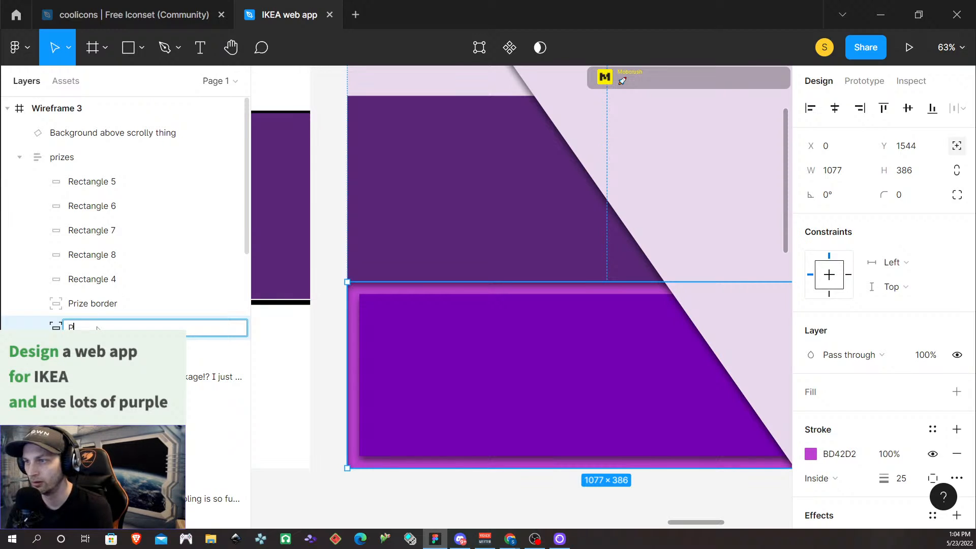
pyautogui.write('rize Shadow')
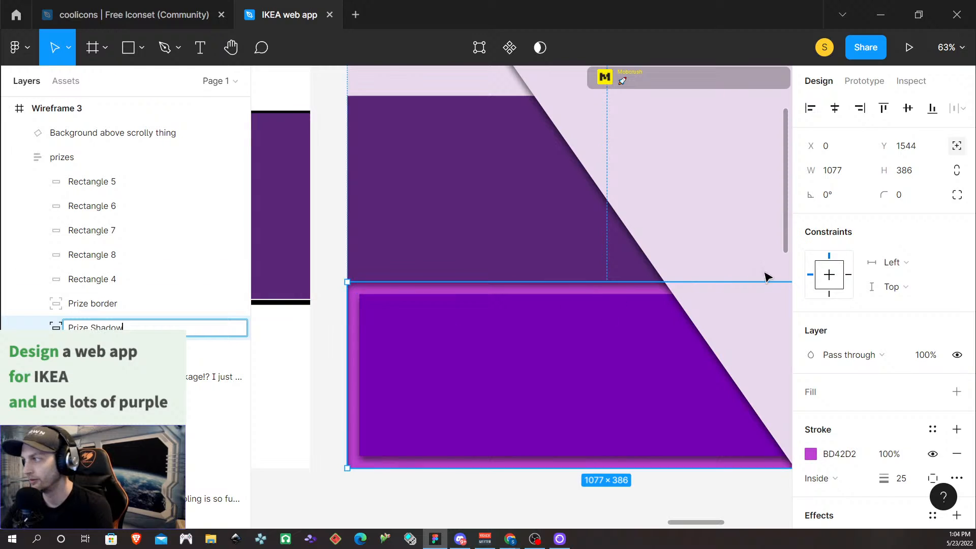
# Step: Reduce Prize Shadow's width and height by 50 each, to 1027 by 336
pyautogui.click(852, 173)
pyautogui.click(851, 173)
pyautogui.scroll(-3, 844, 381)
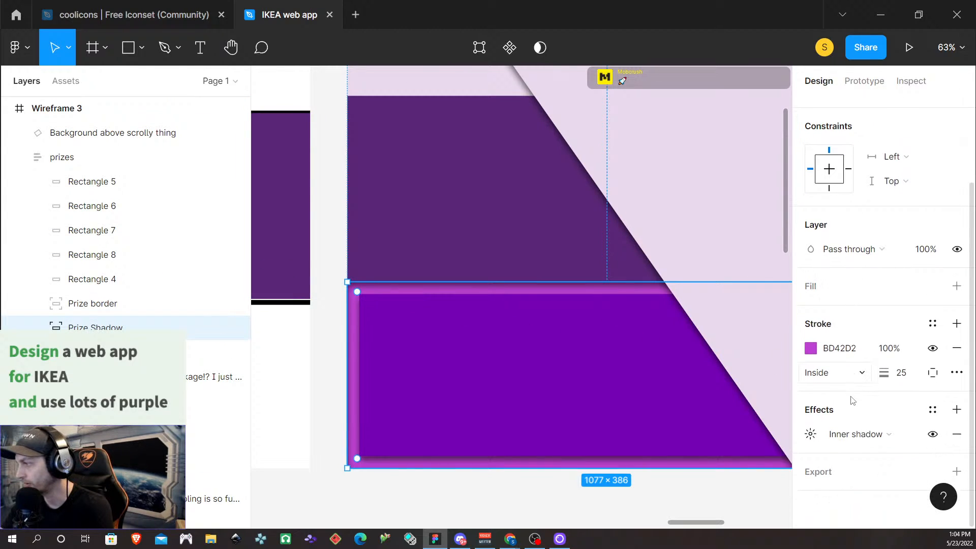
pyautogui.scroll(3, 900, 380)
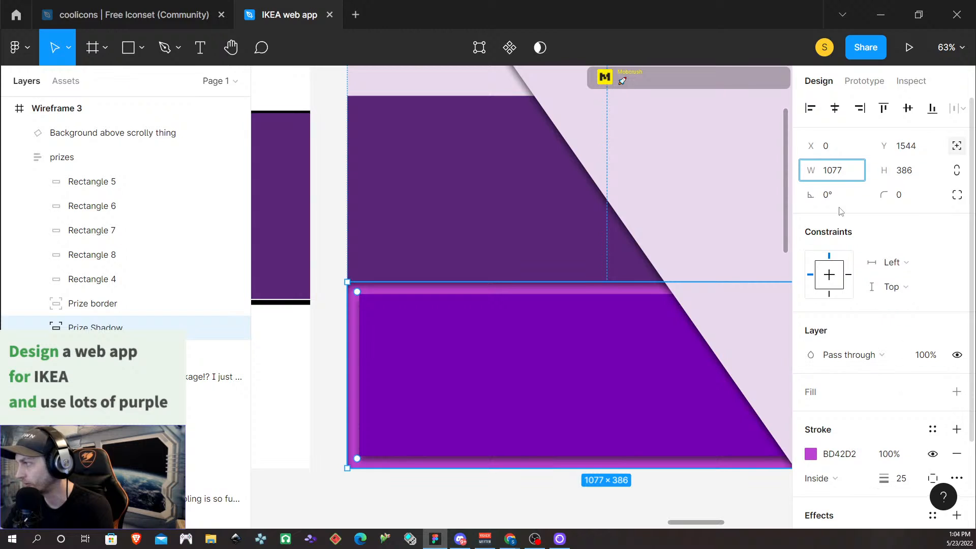
pyautogui.write('-50')
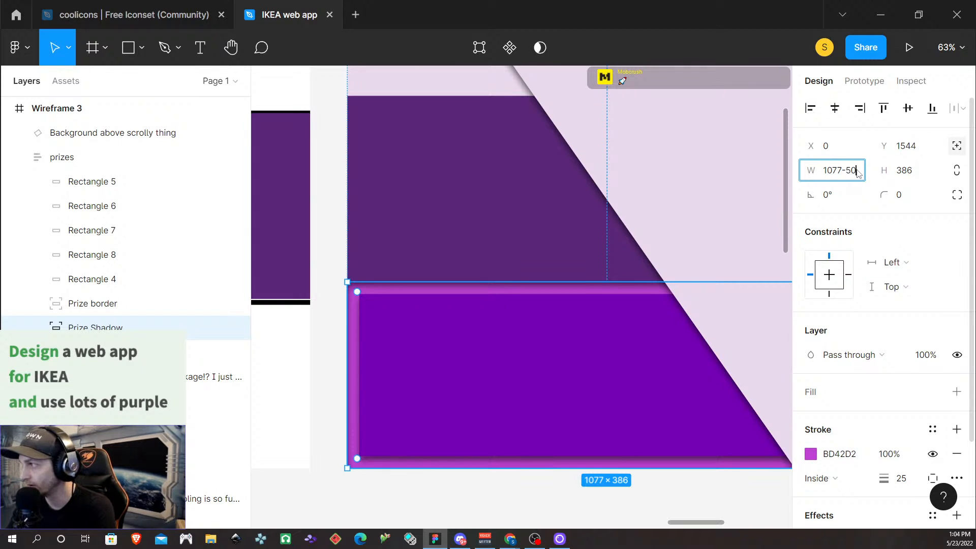
pyautogui.press('Return')
pyautogui.click(910, 176)
pyautogui.click(924, 174)
pyautogui.write('-50')
pyautogui.press('Return')
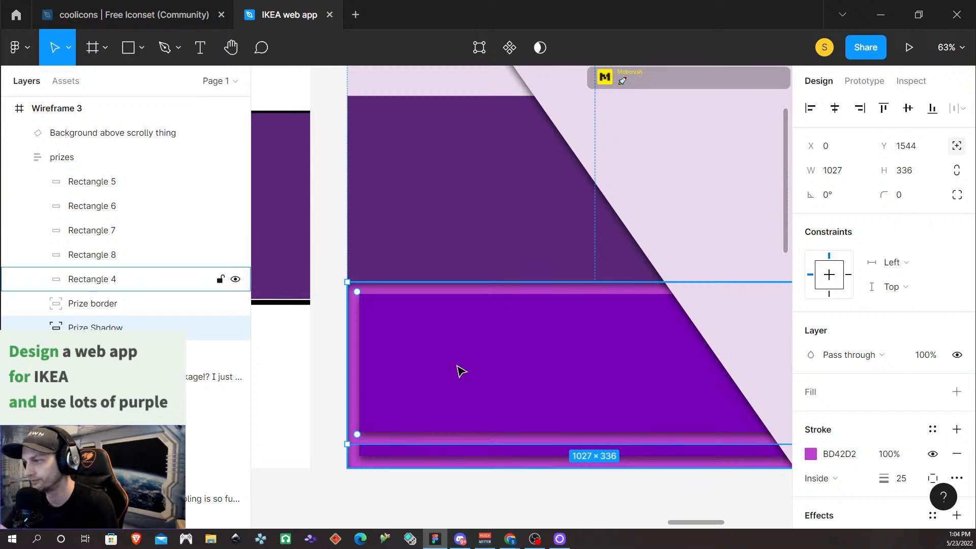
# Step: Move Prize Shadow inside the border to X 25, Y 1569 and remove its stroke
pyautogui.moveTo(454, 364); pyautogui.dragTo(468, 375)
pyautogui.scroll(-3, 544, 389)
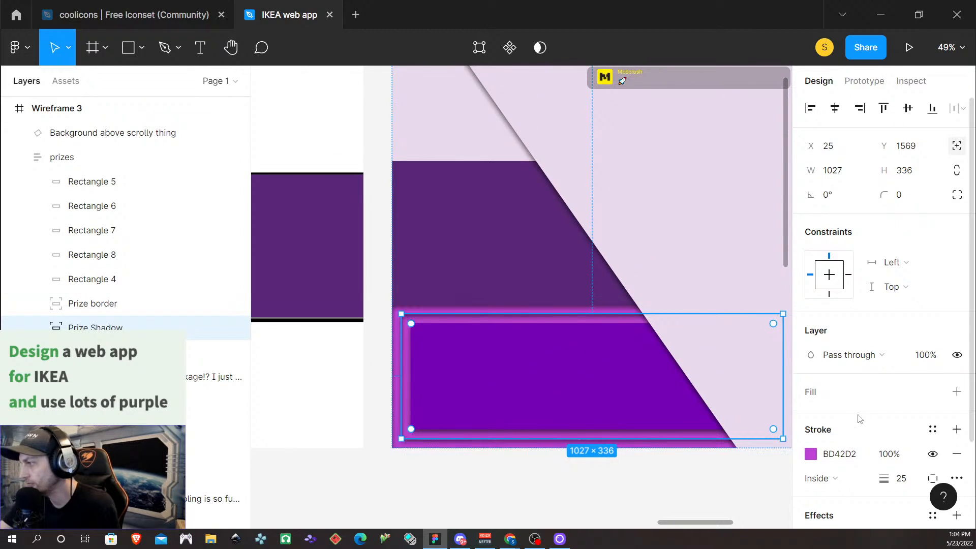
pyautogui.scroll(-2, 854, 414)
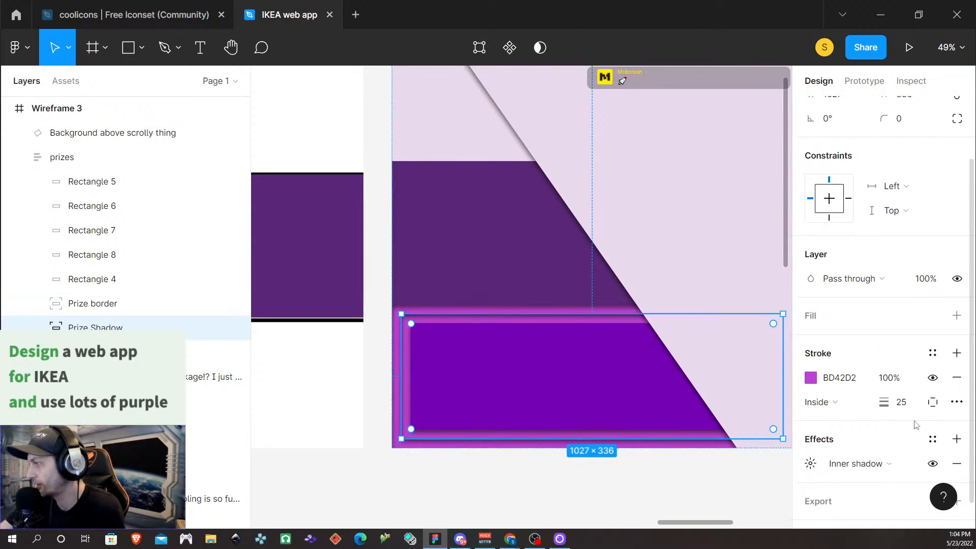
pyautogui.click(956, 378)
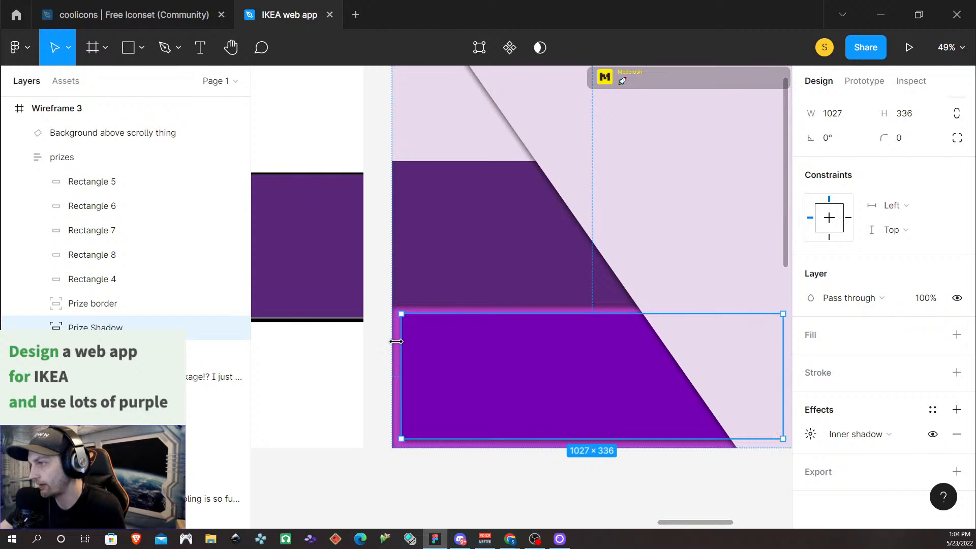
# Step: Remove the inner shadow from Prize border and add a D9D9D9 fill to Prize Shadow
pyautogui.click(93, 304)
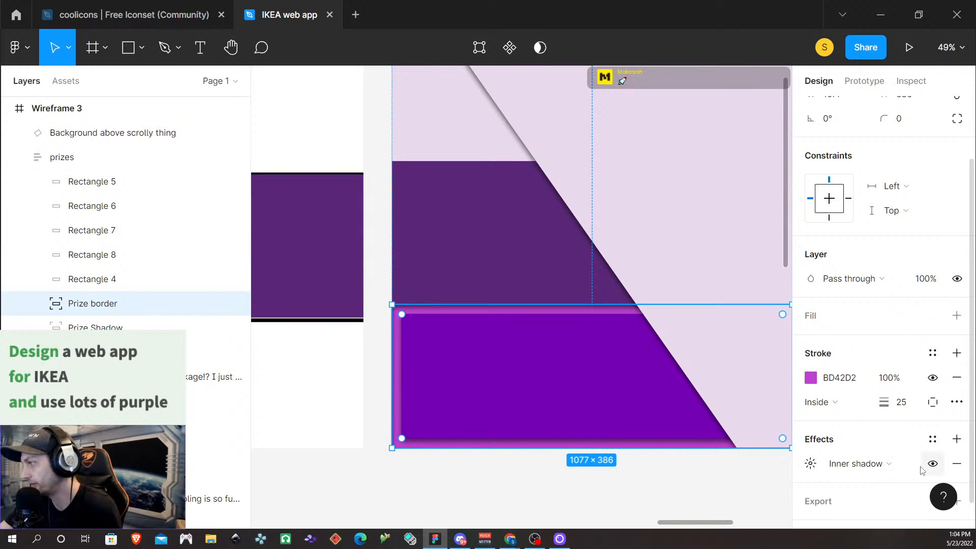
pyautogui.click(958, 467)
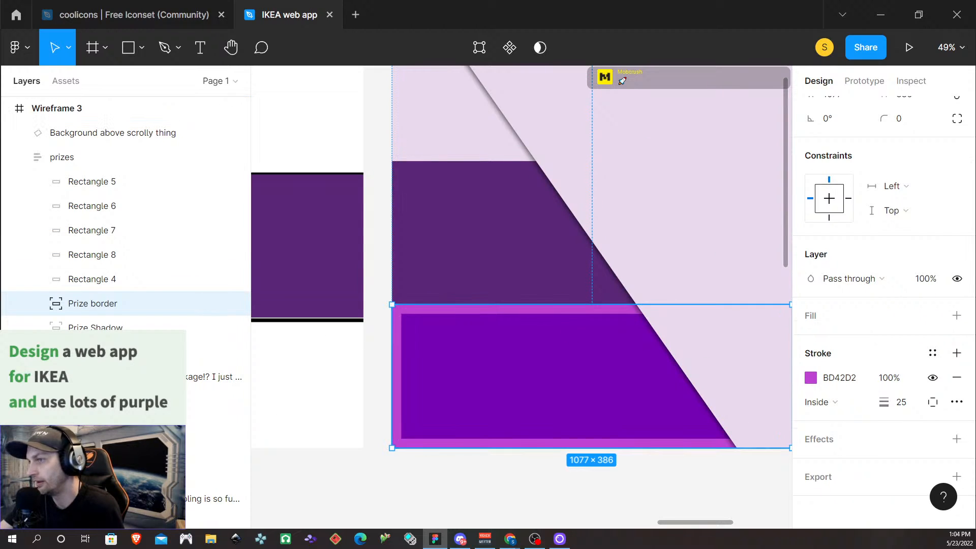
pyautogui.click(113, 326)
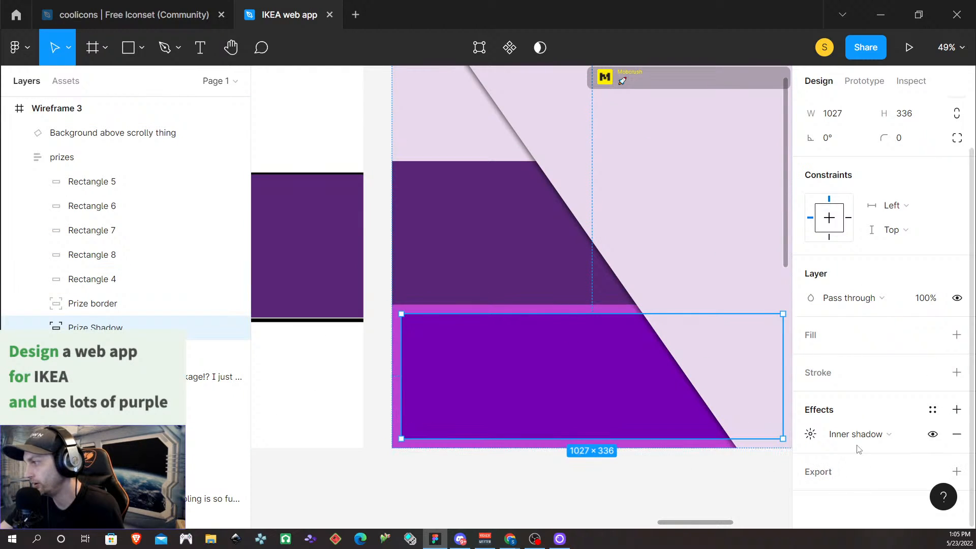
pyautogui.click(811, 435)
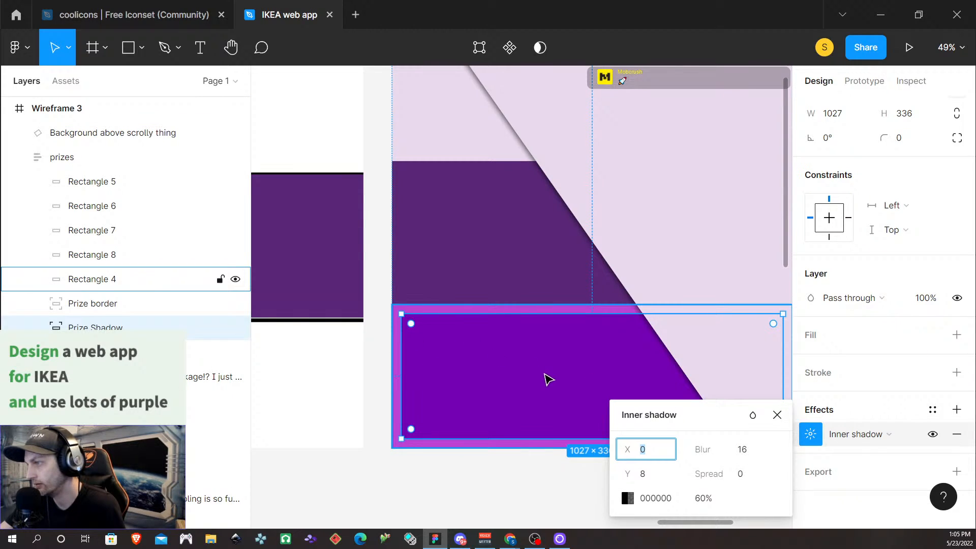
pyautogui.scroll(5, 610, 367)
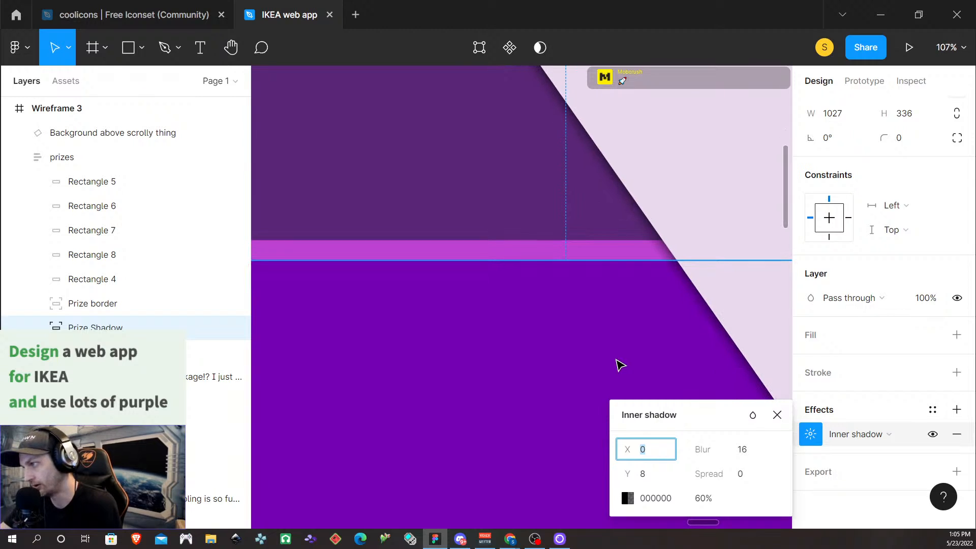
pyautogui.scroll(-3, 618, 364)
pyautogui.click(957, 335)
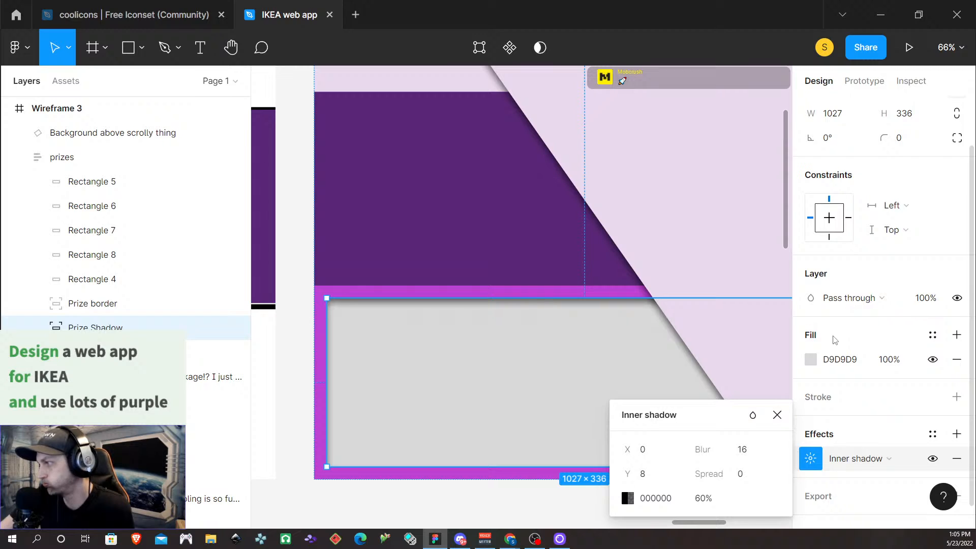
# Step: Set Prize Shadow's layer blend mode to Overlay
pyautogui.click(835, 340)
pyautogui.click(856, 293)
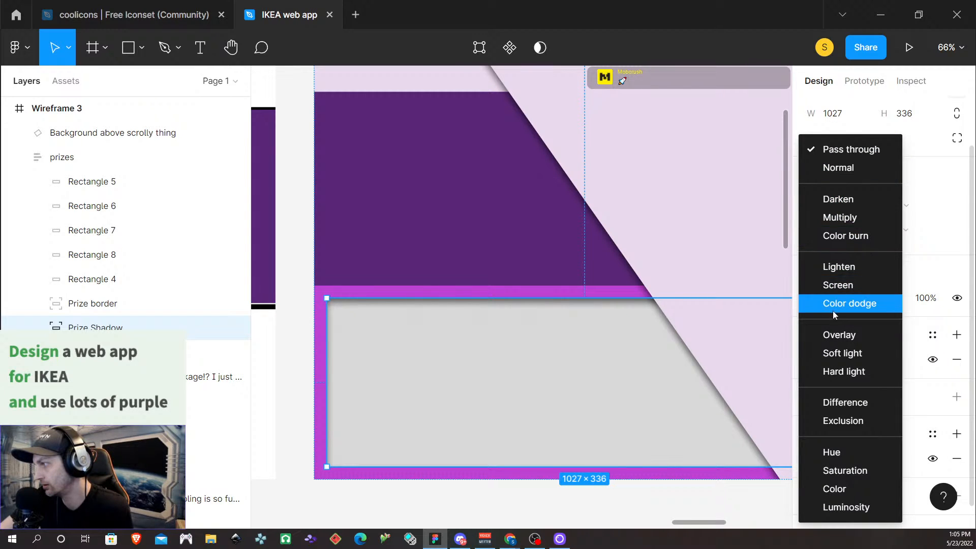
pyautogui.click(838, 335)
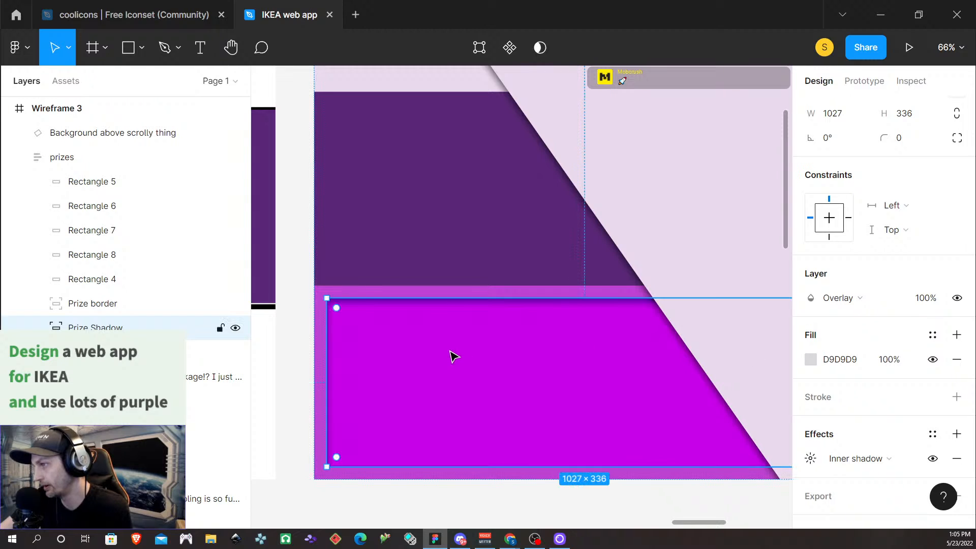
pyautogui.click(534, 510)
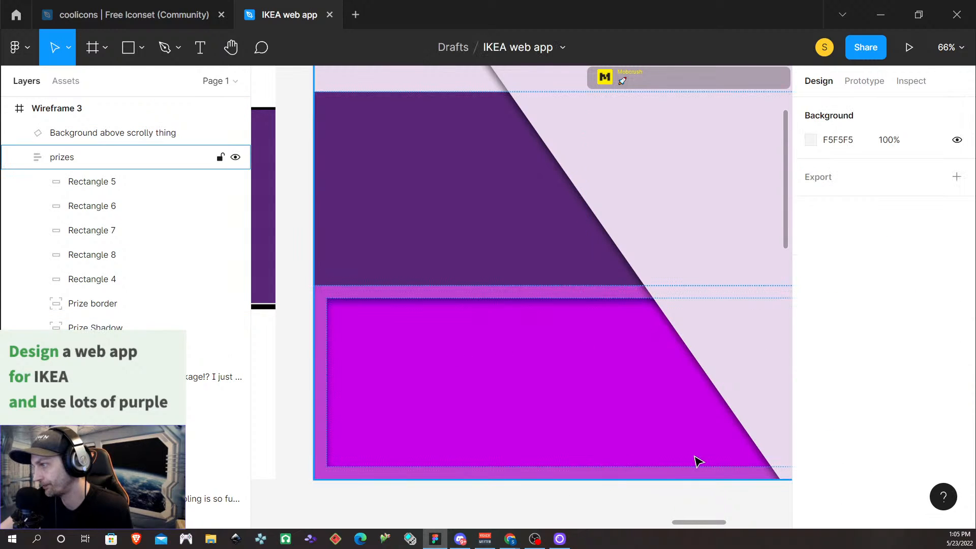
# Step: Examine the overlaid prize card and its inner shadow up close, alongside the dark purple card above it
pyautogui.click(540, 241)
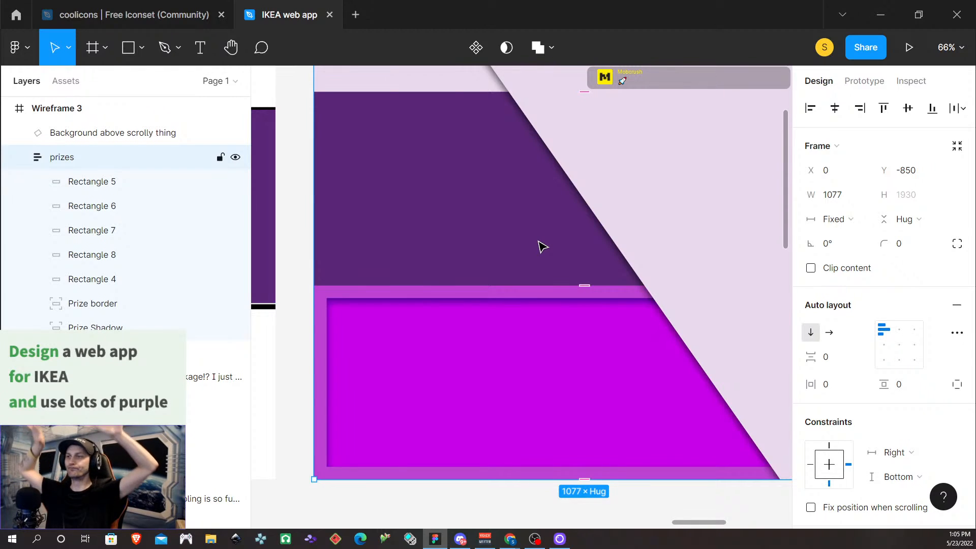
pyautogui.click(302, 453)
pyautogui.scroll(-3, 519, 389)
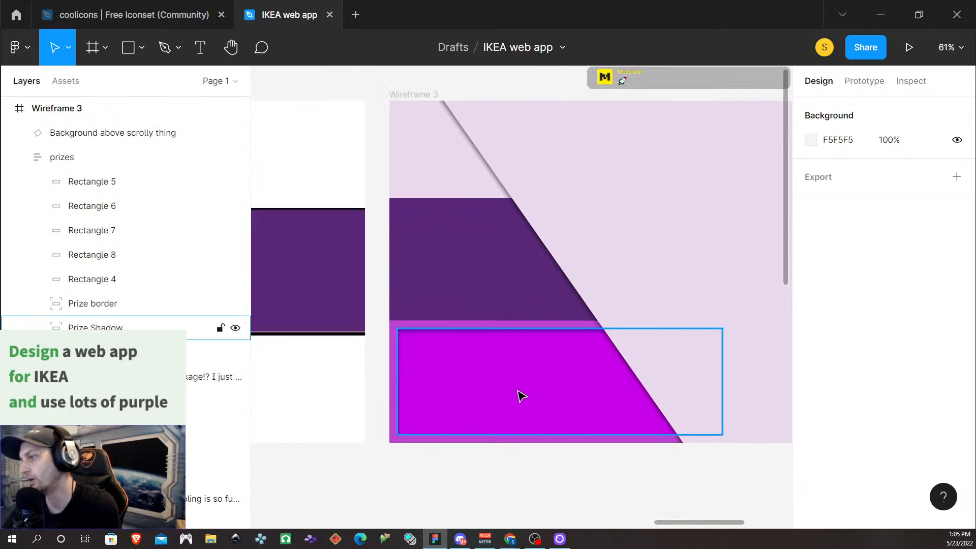
pyautogui.scroll(-2, 497, 412)
pyautogui.scroll(4, 497, 417)
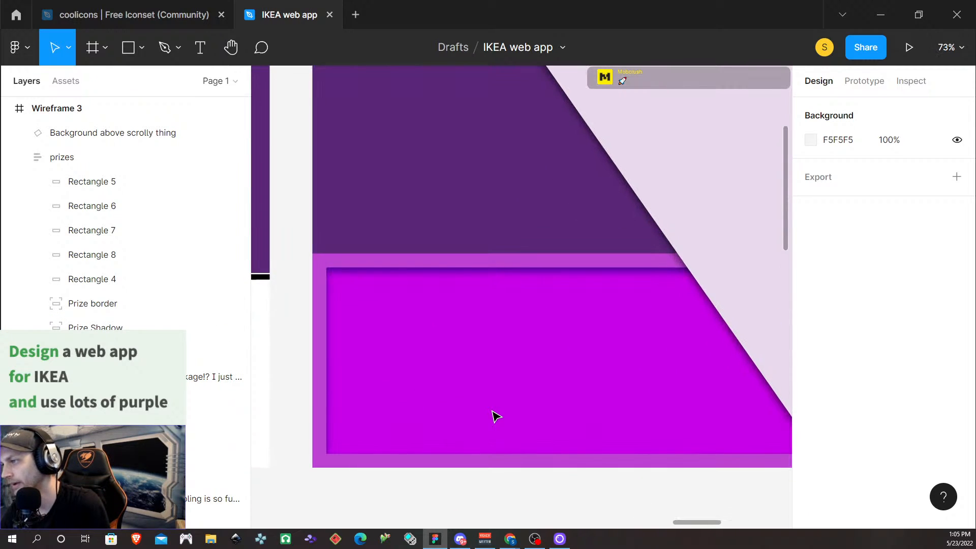
pyautogui.scroll(-2, 496, 416)
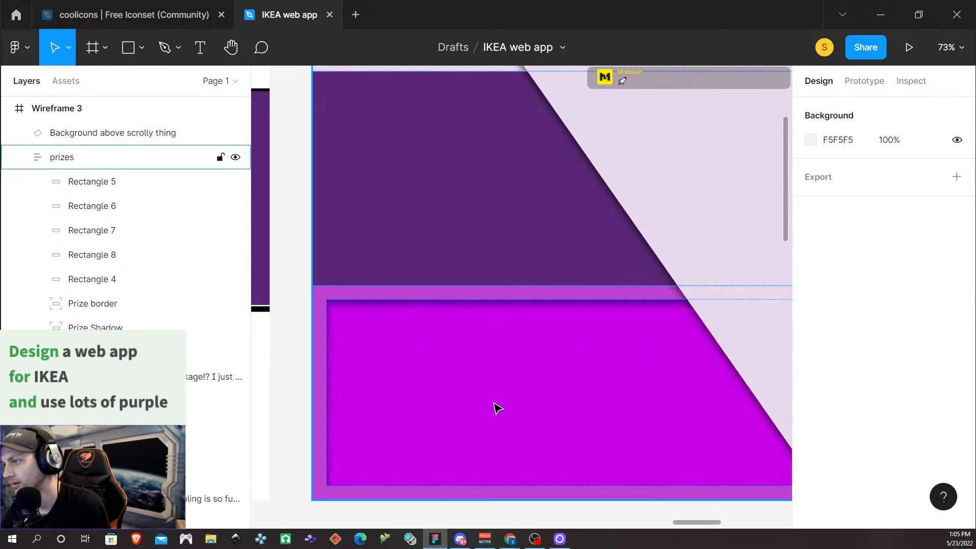
pyautogui.click(496, 410)
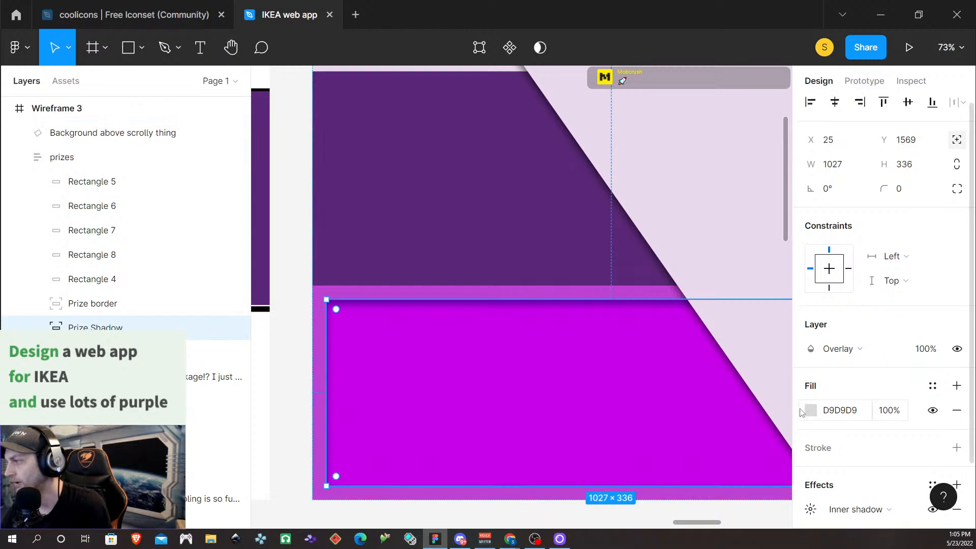
pyautogui.scroll(-2, 808, 409)
pyautogui.click(508, 250)
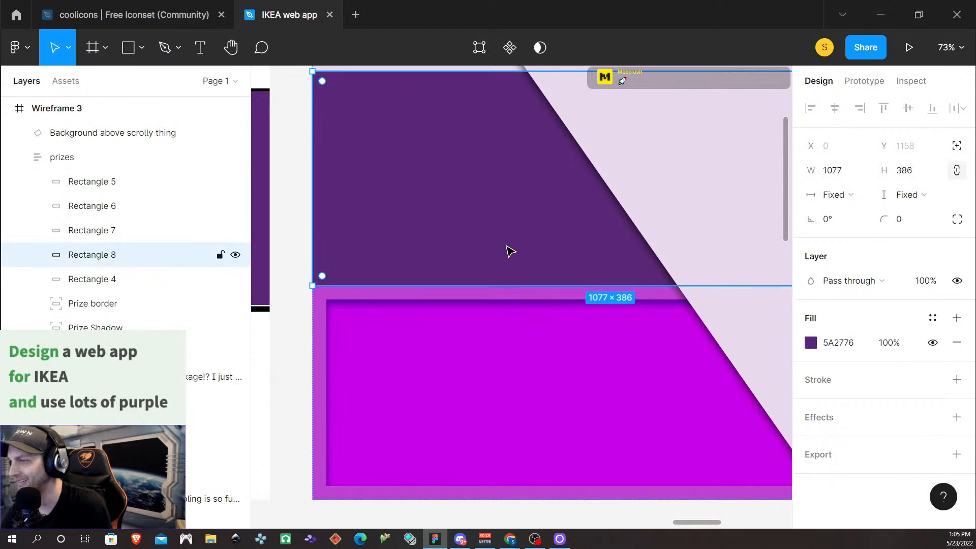
pyautogui.doubleClick(487, 365)
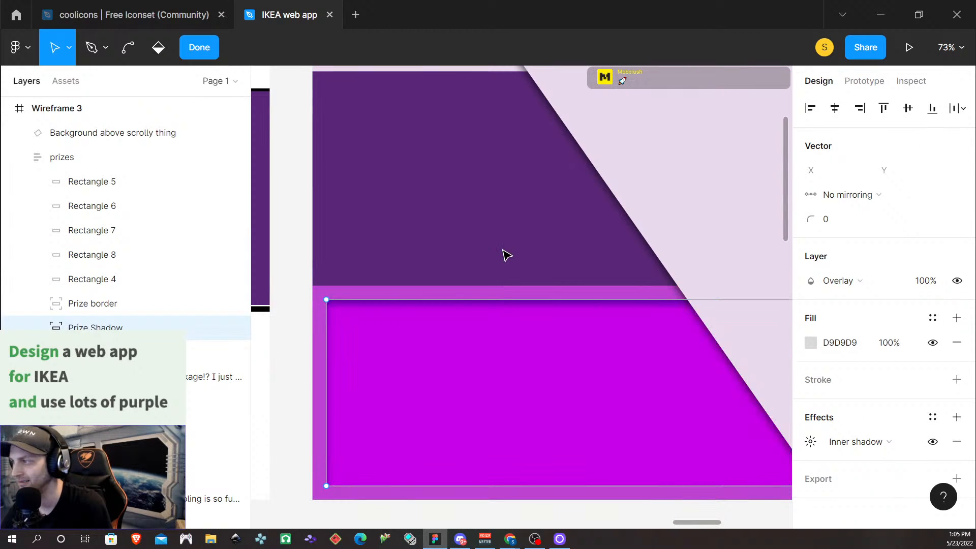
pyautogui.scroll(-3, 468, 286)
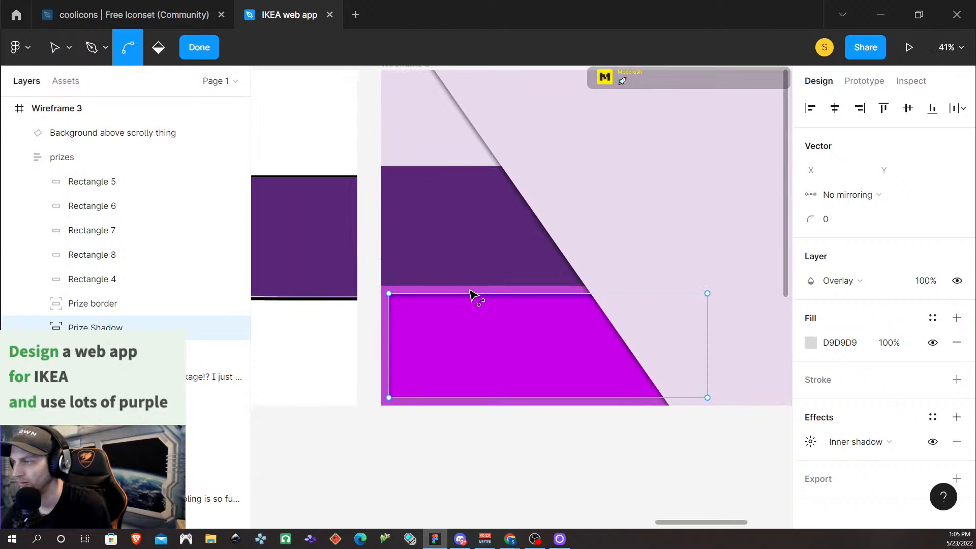
# Step: Temporarily hide and show Prize border and Prize Shadow to compare what each layer contributes to the card
pyautogui.click(236, 305)
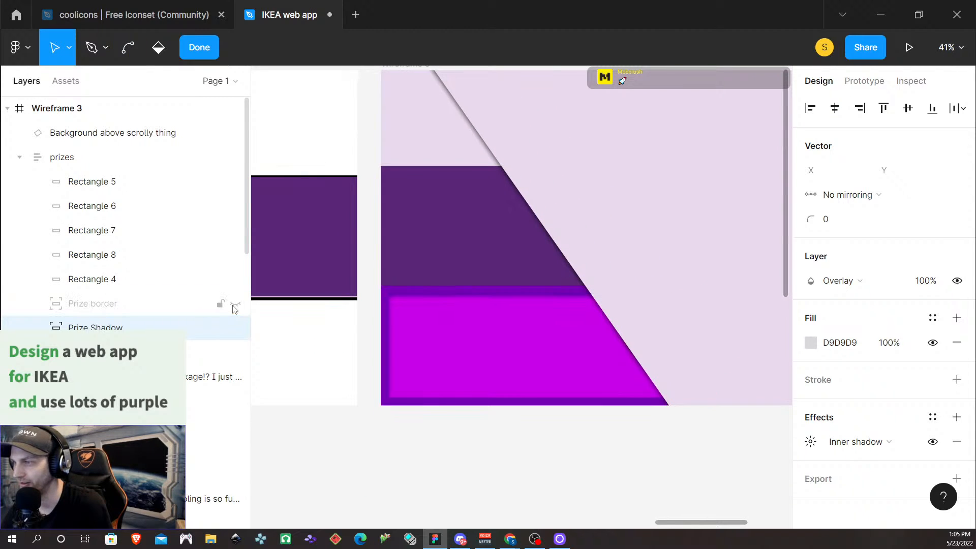
pyautogui.click(236, 329)
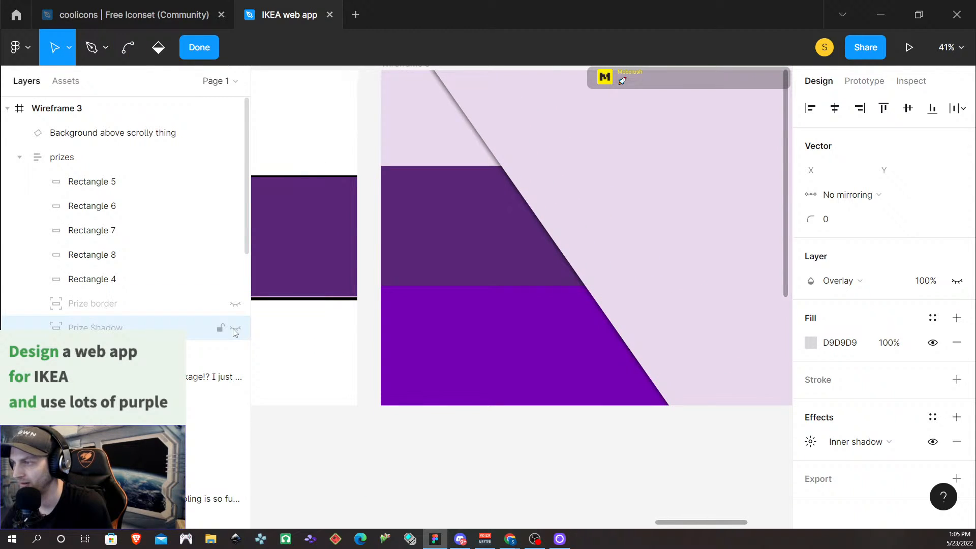
pyautogui.click(235, 329)
pyautogui.click(235, 306)
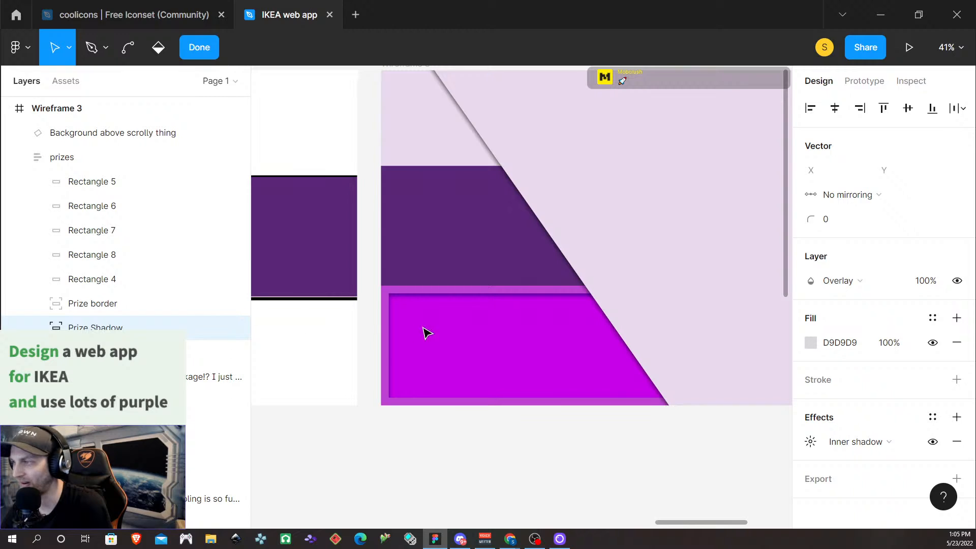
pyautogui.click(101, 310)
pyautogui.click(108, 327)
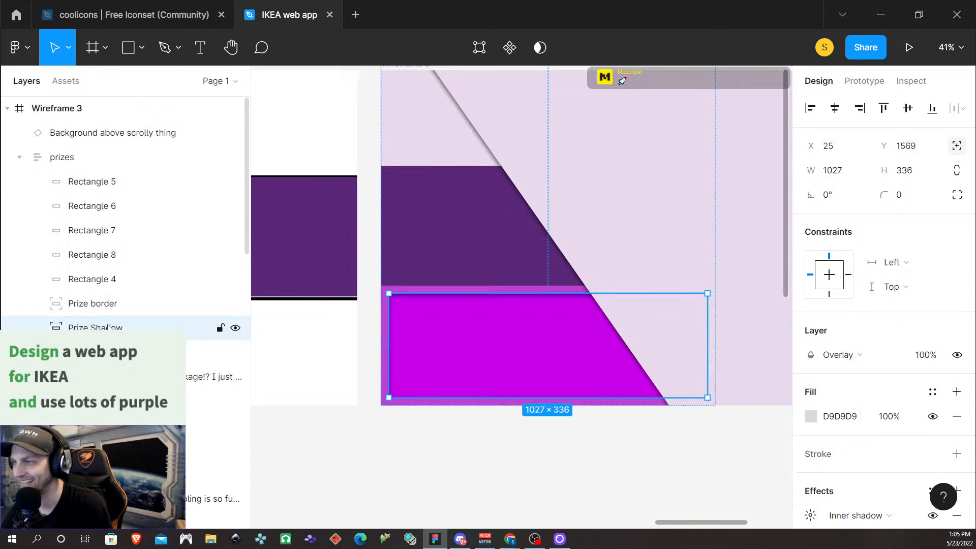
pyautogui.click(236, 329)
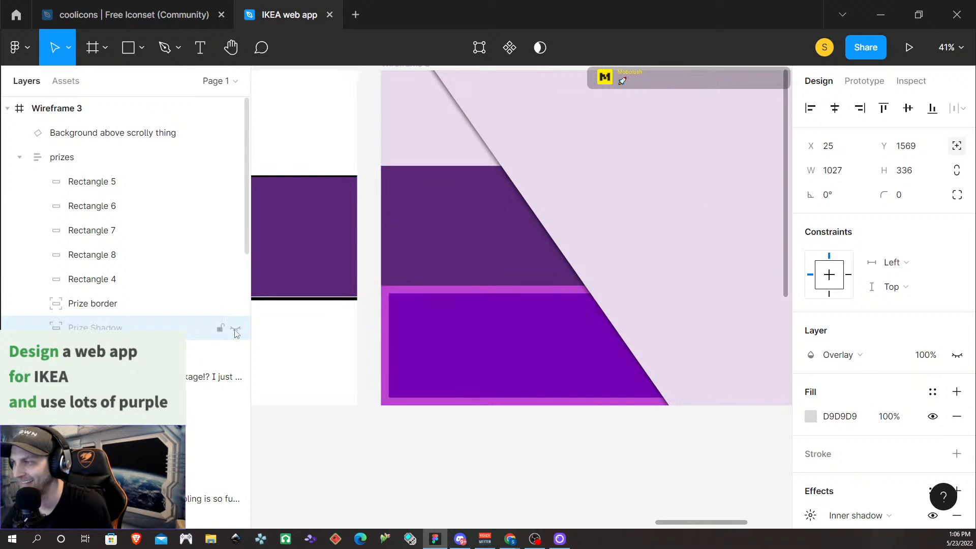
pyautogui.click(235, 329)
# Step: Try the Difference, Exclusion and Lighten blend modes on Prize Shadow
pyautogui.click(846, 356)
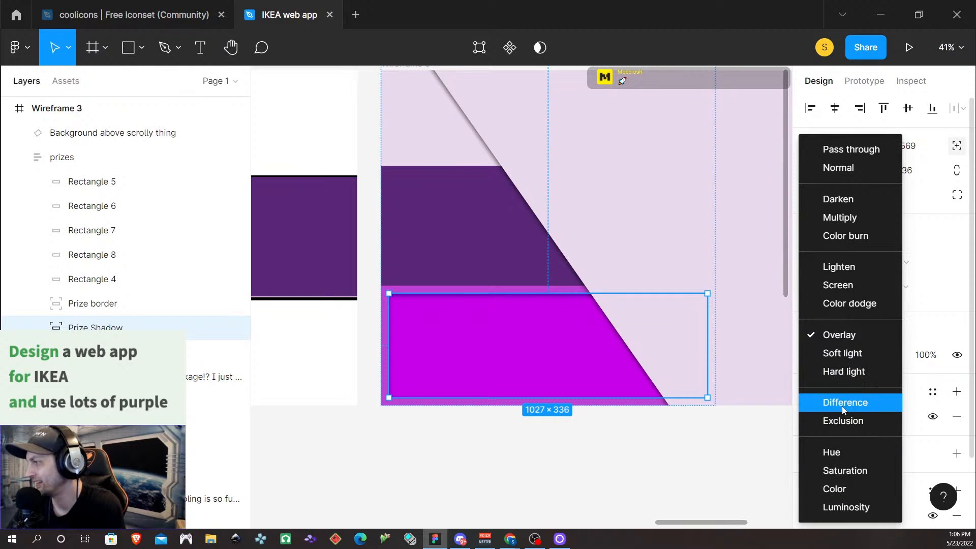
pyautogui.click(842, 405)
pyautogui.click(871, 358)
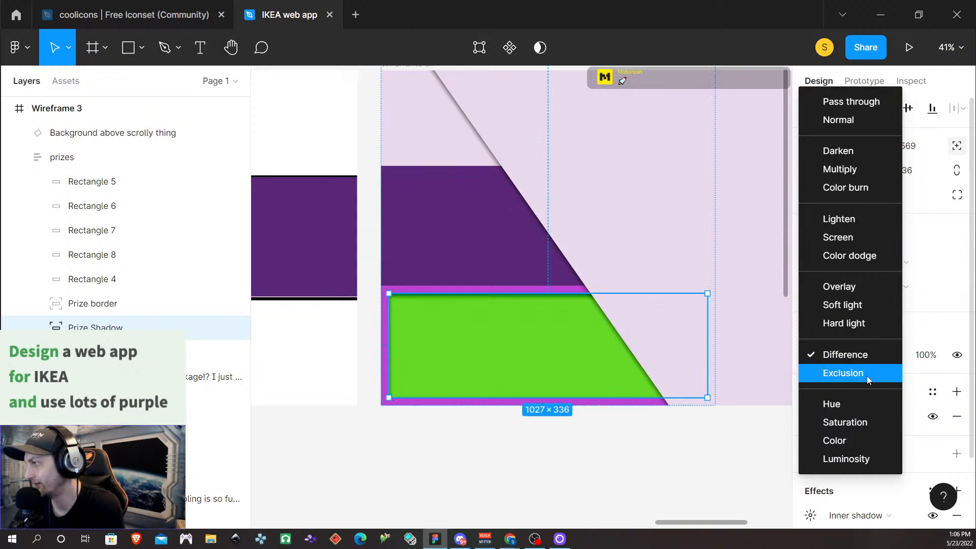
pyautogui.click(868, 377)
pyautogui.click(866, 361)
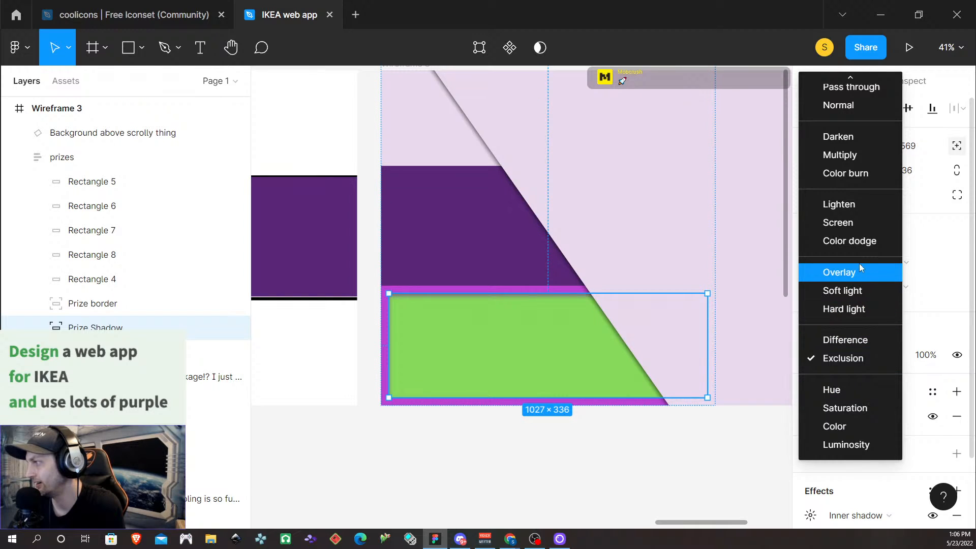
pyautogui.click(856, 205)
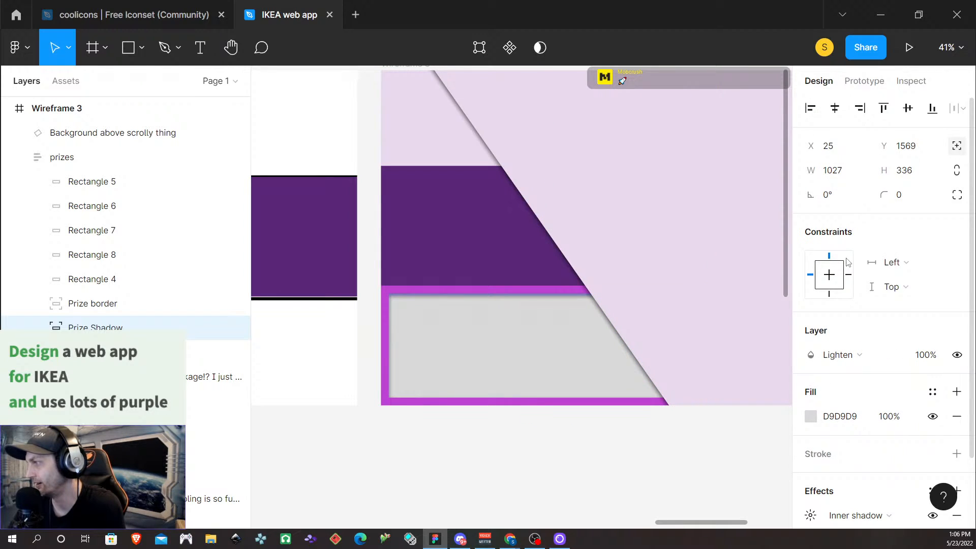
# Step: Set Prize Shadow's layer blend mode to Multiply
pyautogui.click(861, 357)
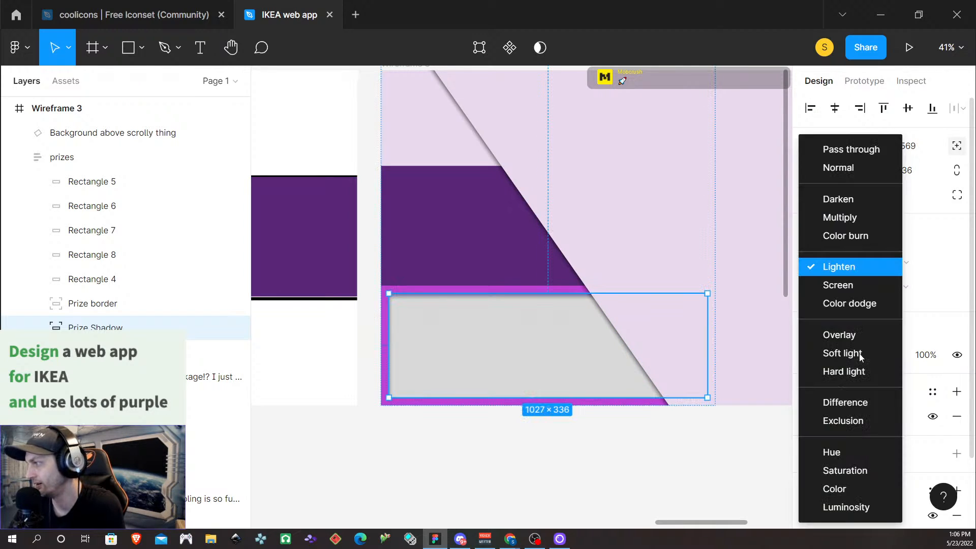
pyautogui.click(856, 218)
pyautogui.click(605, 456)
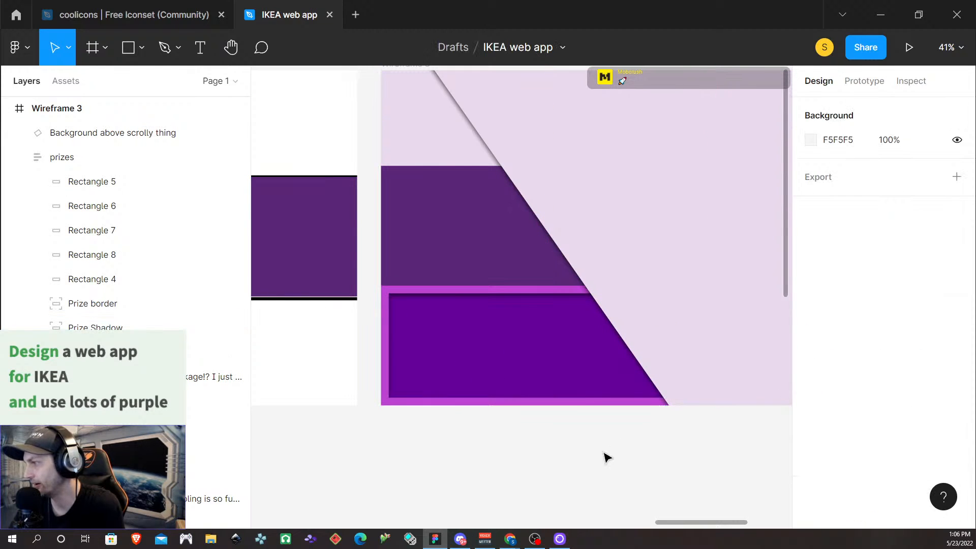
# Step: Inspect the shadow along the prize card's inner edges and review Prize Shadow's inner shadow settings
pyautogui.scroll(8, 490, 359)
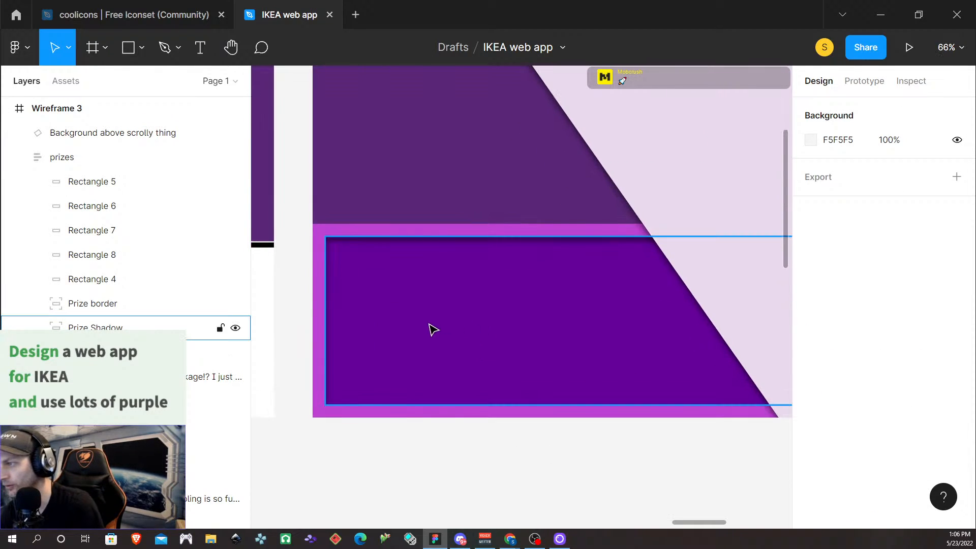
pyautogui.scroll(-4, 432, 314)
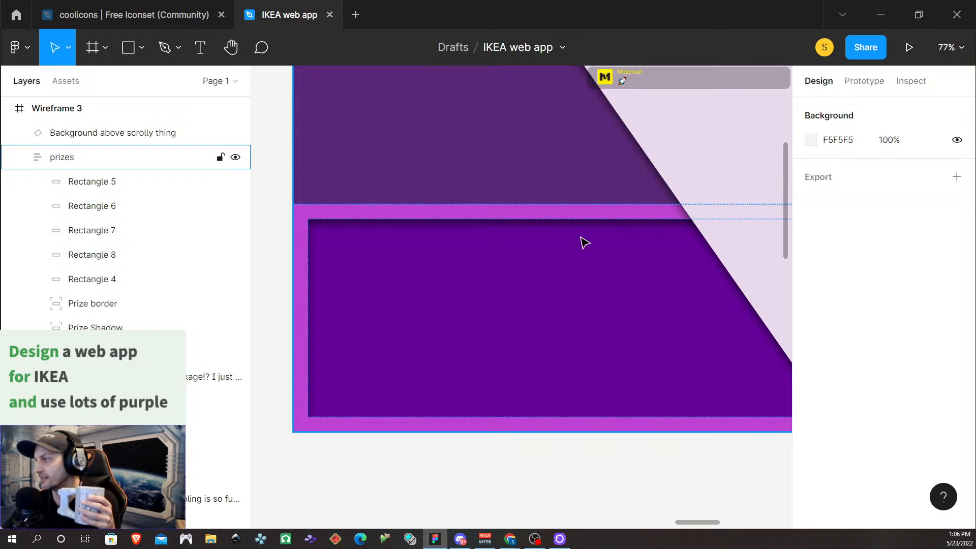
pyautogui.click(610, 219)
pyautogui.click(619, 265)
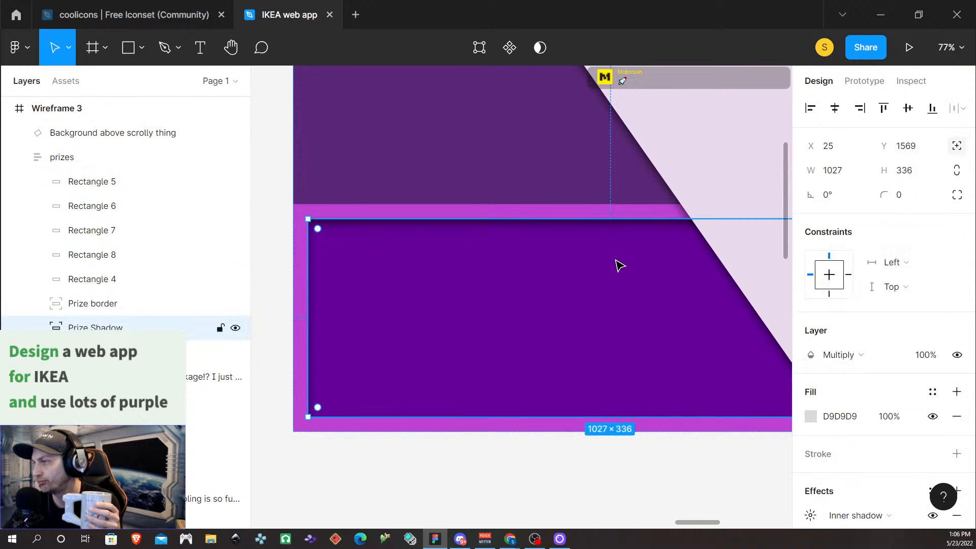
pyautogui.scroll(-2, 891, 422)
pyautogui.scroll(-1, 829, 356)
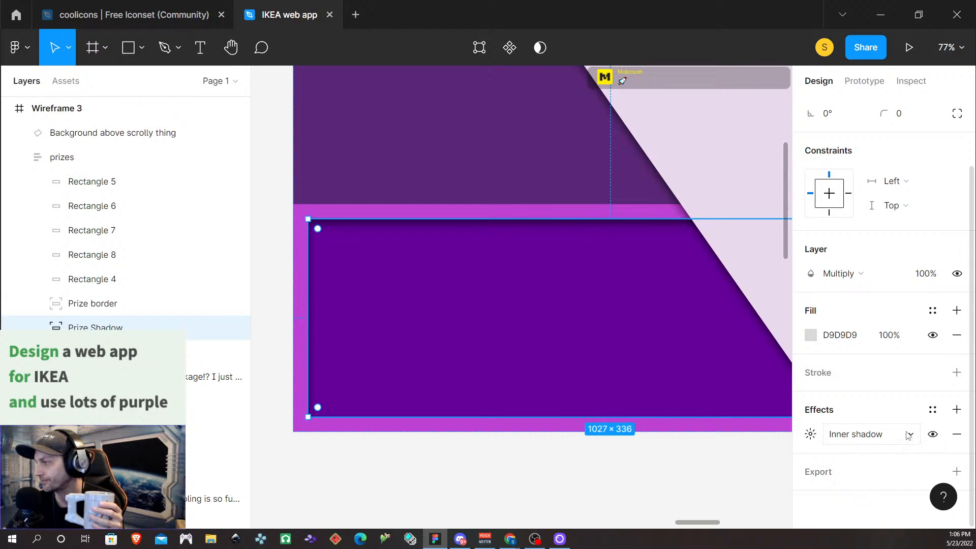
pyautogui.click(811, 435)
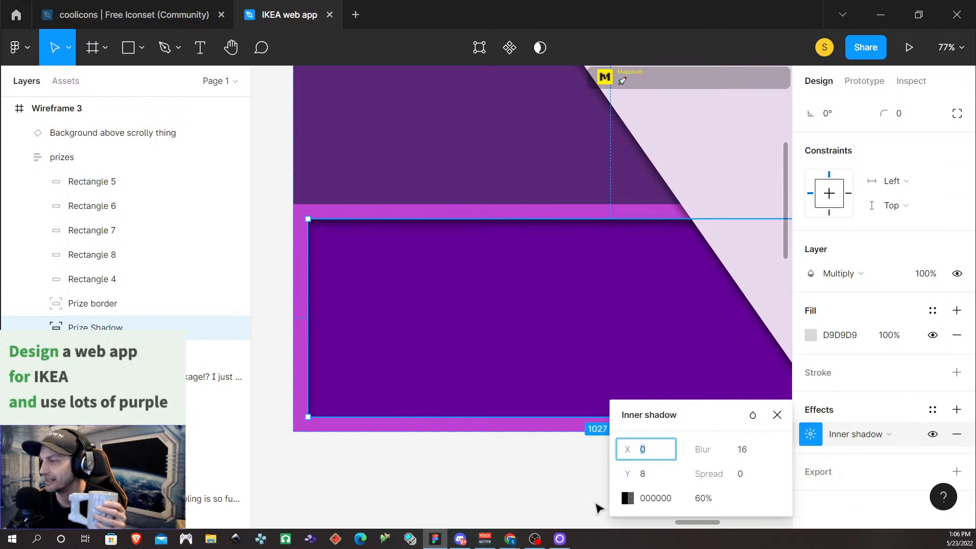
pyautogui.click(578, 503)
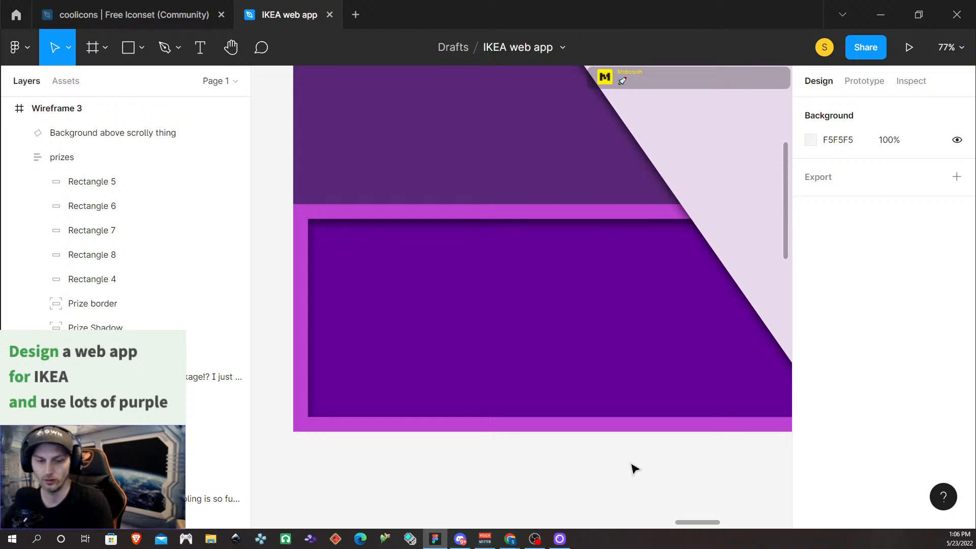
pyautogui.scroll(-5, 676, 494)
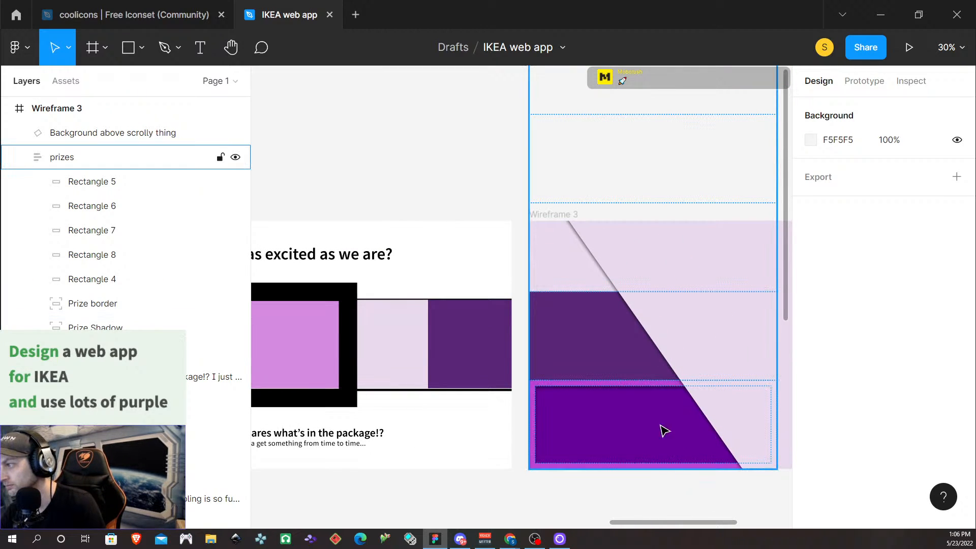
# Step: Examine Wireframe 3's composition, comparing the framed prize card with the cards above it along the diagonal background
pyautogui.hscroll(-1, 532, 350)
pyautogui.hscroll(6, 533, 357)
pyautogui.hscroll(-4, 536, 365)
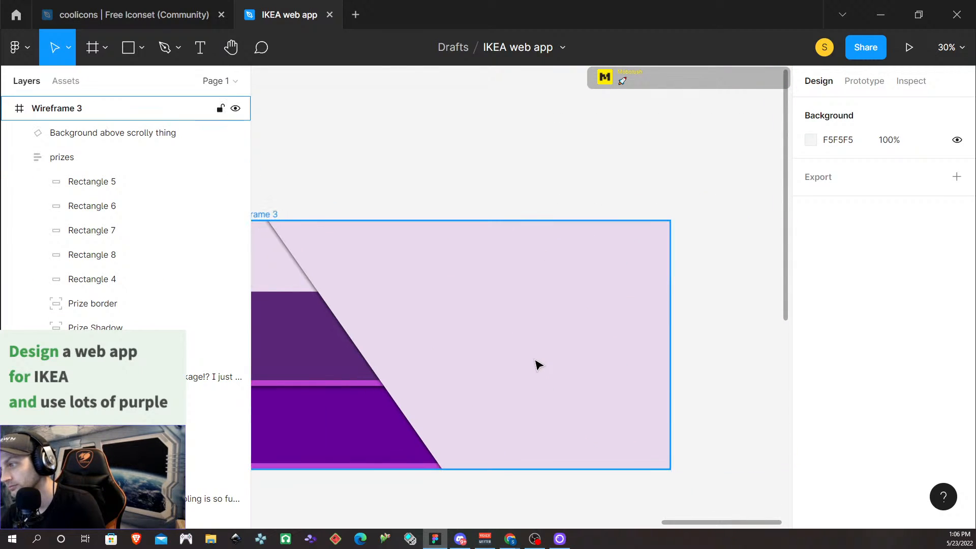
pyautogui.hscroll(-1, 538, 365)
pyautogui.click(543, 364)
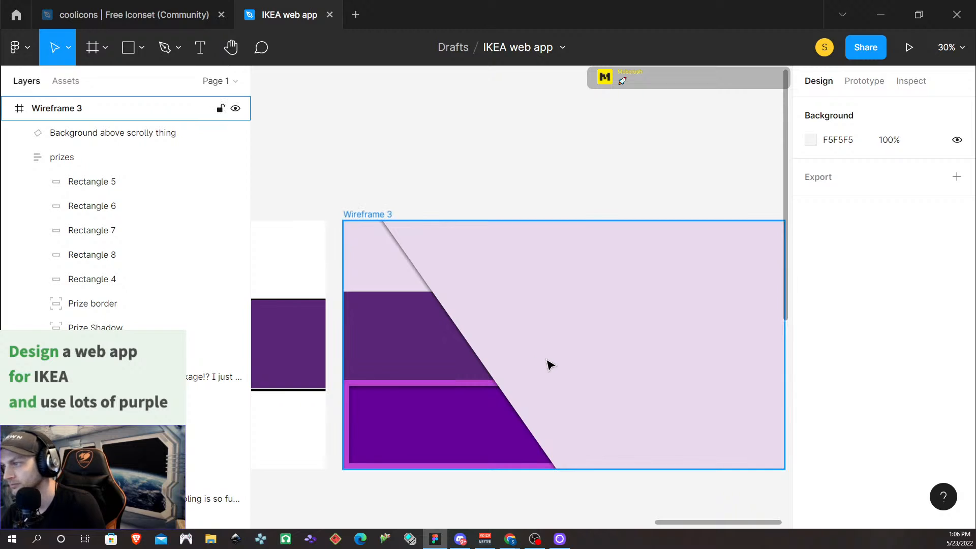
pyautogui.scroll(-3, 493, 356)
pyautogui.click(497, 359)
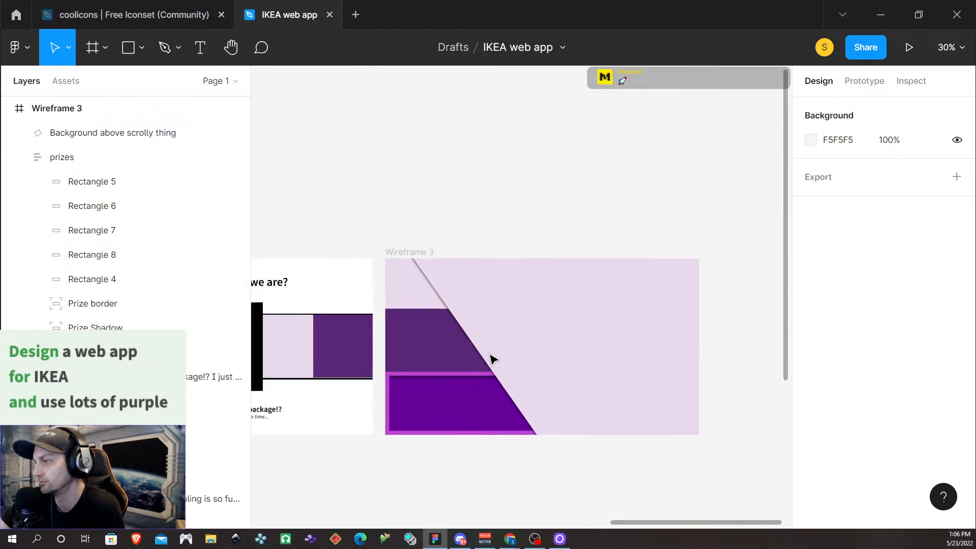
pyautogui.scroll(-3, 667, 364)
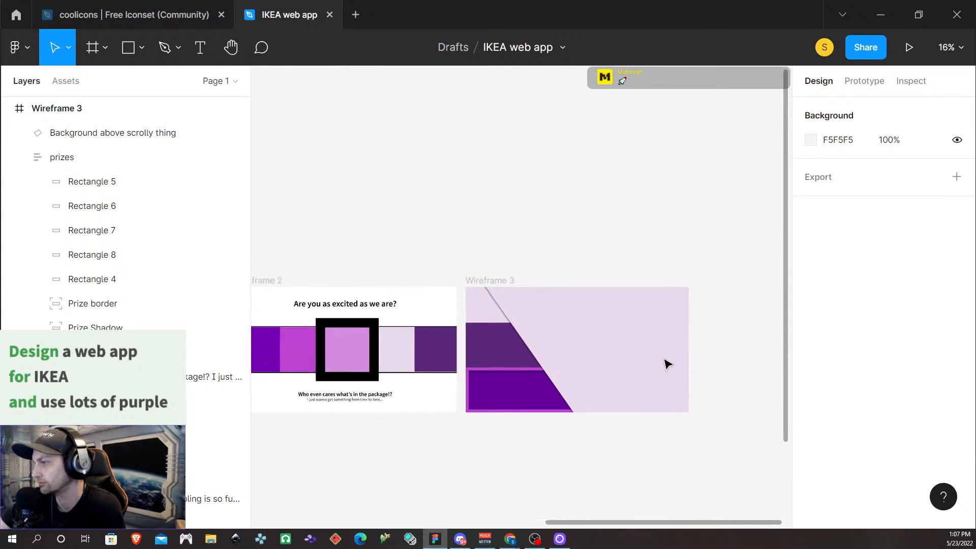
pyautogui.click(662, 364)
pyautogui.click(518, 357)
pyautogui.click(566, 366)
pyautogui.scroll(5, 572, 356)
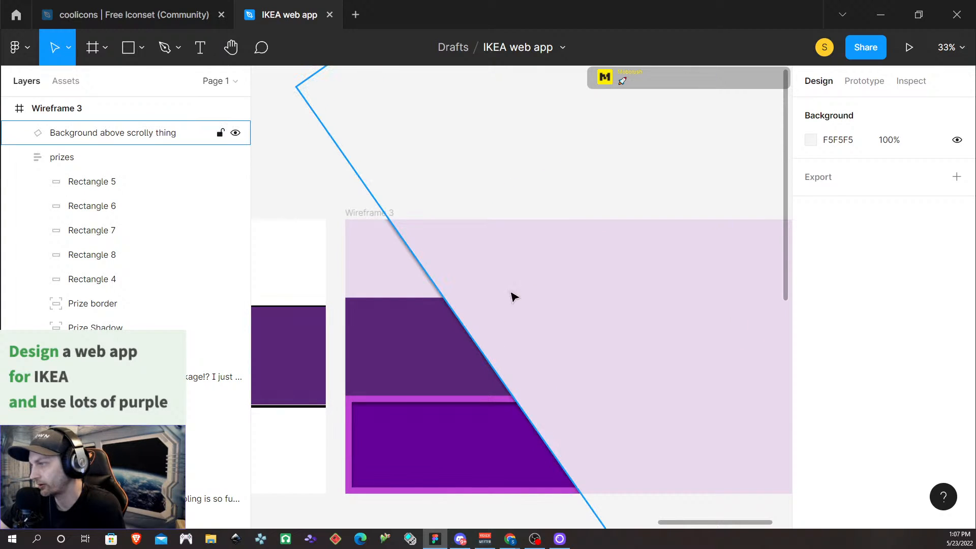
pyautogui.click(468, 388)
pyautogui.click(507, 328)
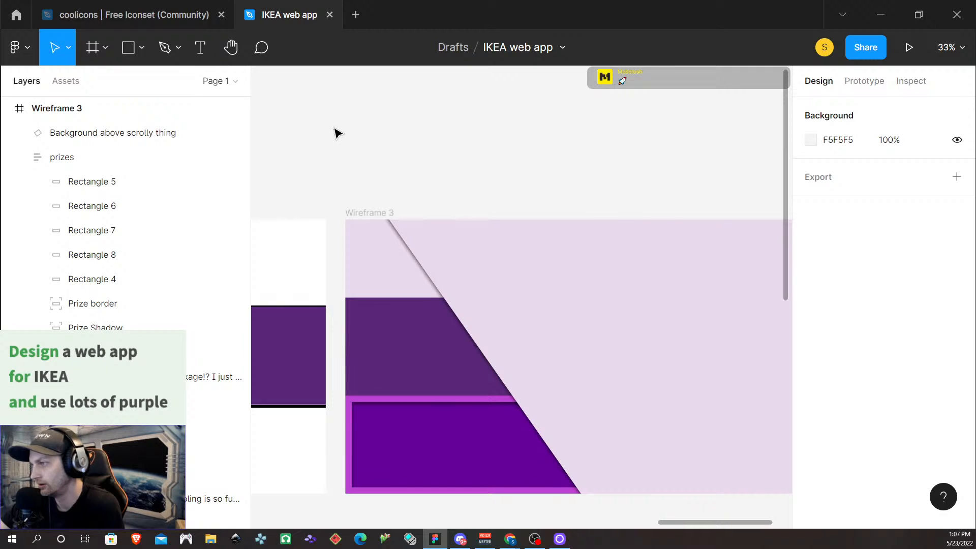
pyautogui.scroll(5, 358, 204)
pyautogui.scroll(-3, 361, 222)
pyautogui.scroll(3, 361, 222)
pyautogui.scroll(-3, 362, 224)
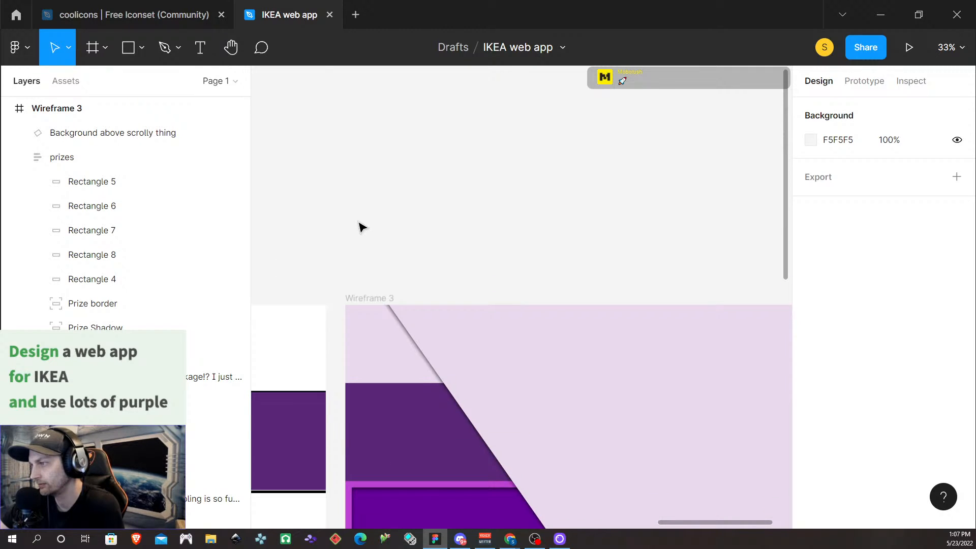
pyautogui.moveTo(347, 107); pyautogui.dragTo(648, 310)
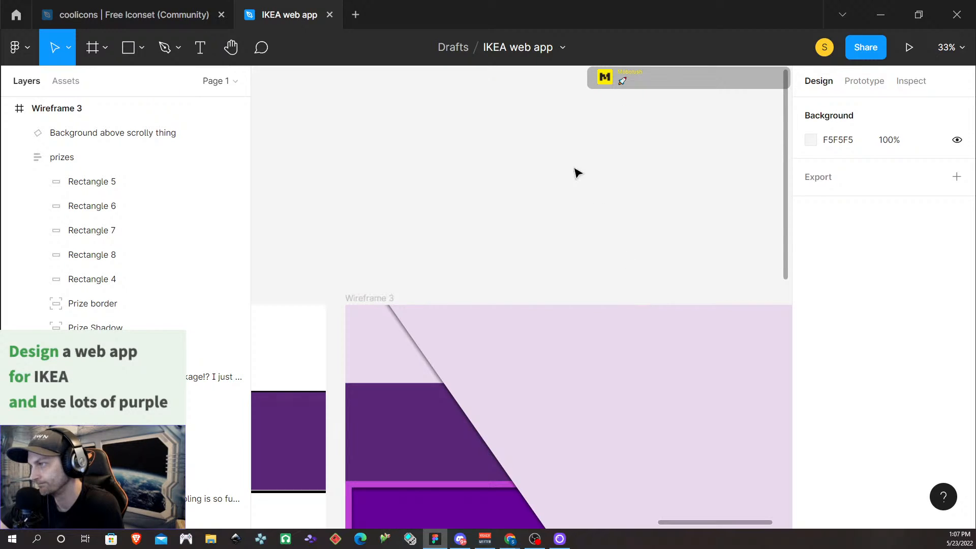
# Step: Draw a rectangle about 1013 × 853 over the upper cards and set it to absolute position inside the prizes frame
pyautogui.click(128, 48)
pyautogui.moveTo(332, 76)
pyautogui.mouseDown()
pyautogui.moveTo(693, 251)
pyautogui.moveTo(635, 285)
pyautogui.moveTo(715, 300)
pyautogui.moveTo(646, 283)
pyautogui.moveTo(590, 293)
pyautogui.mouseUp()
pyautogui.moveTo(430, 168); pyautogui.dragTo(451, 346)
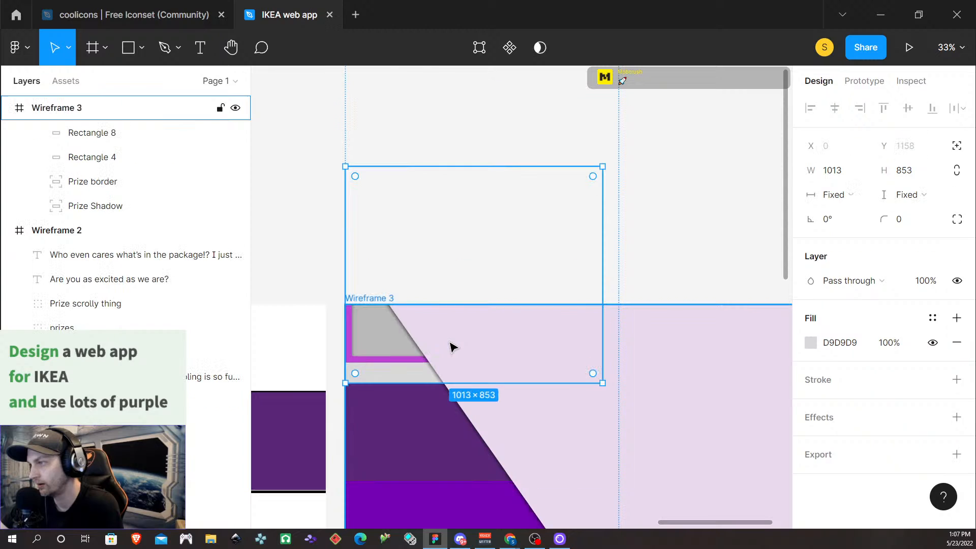
pyautogui.click(957, 146)
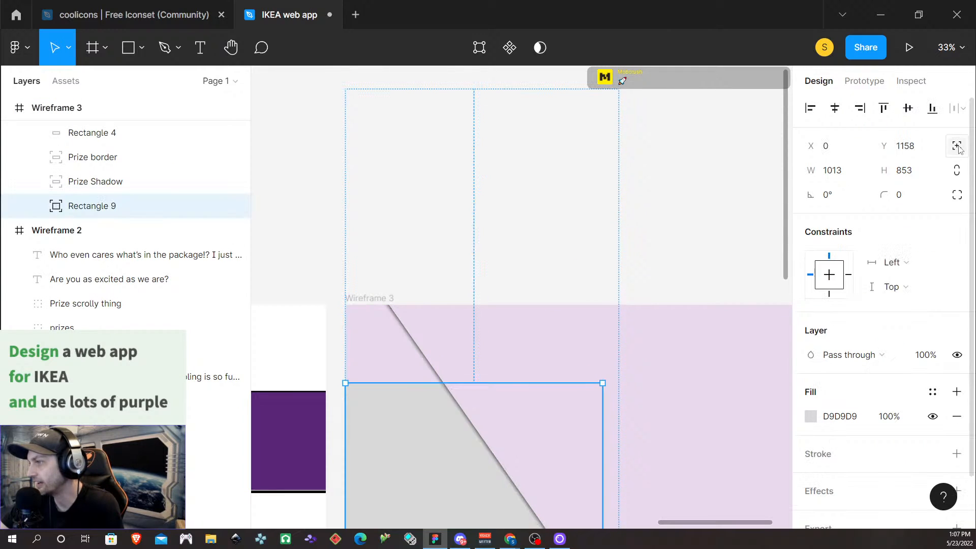
# Step: Move the new rectangle up to X 0, Y 691 so its lower edge meets the top of the prize border
pyautogui.scroll(-2, 414, 457)
pyautogui.scroll(-2, 414, 432)
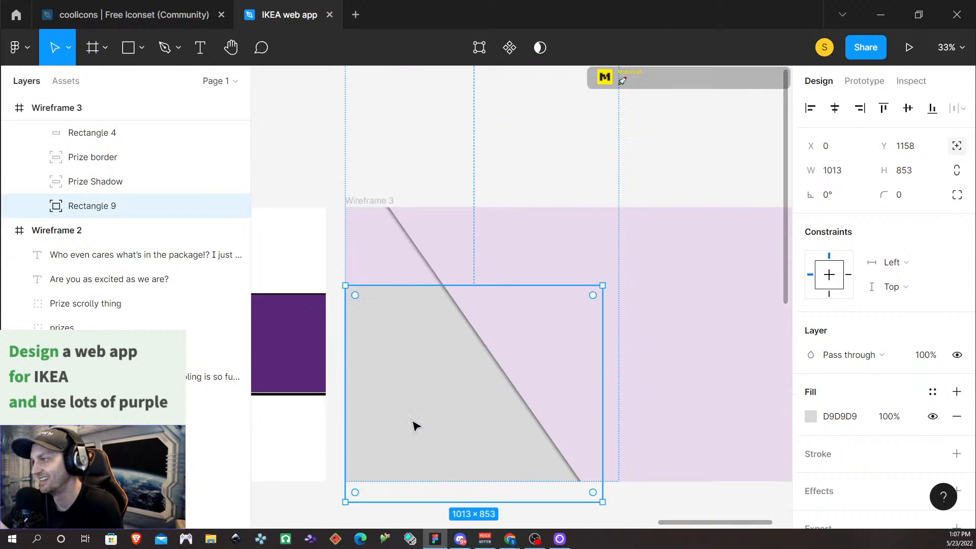
pyautogui.scroll(3, 414, 430)
pyautogui.moveTo(421, 428); pyautogui.dragTo(414, 334)
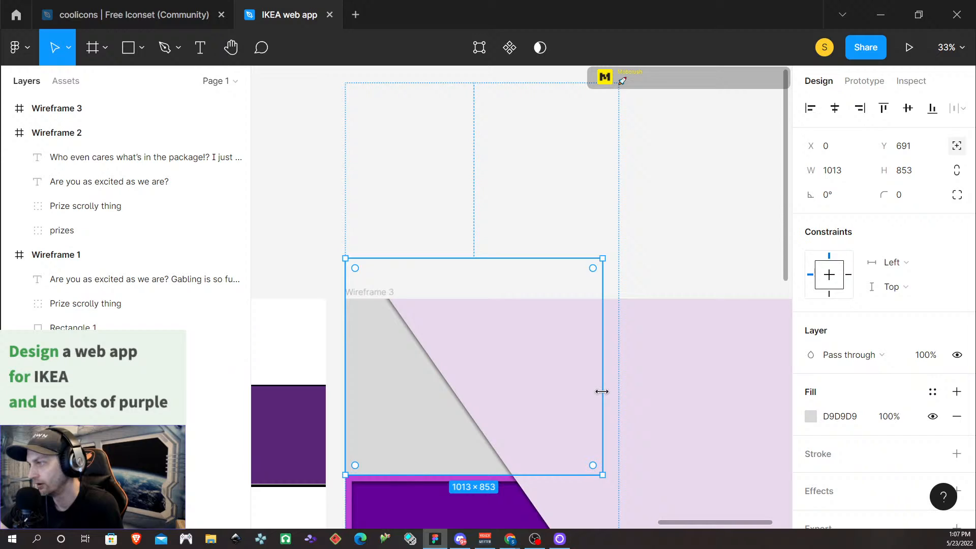
# Step: Shrink the rectangle to about 847 × 714 and place it at X -19, Y 830 so it covers the two upper cards
pyautogui.moveTo(601, 391); pyautogui.dragTo(581, 399)
pyautogui.hotkey('ctrl', 'z')
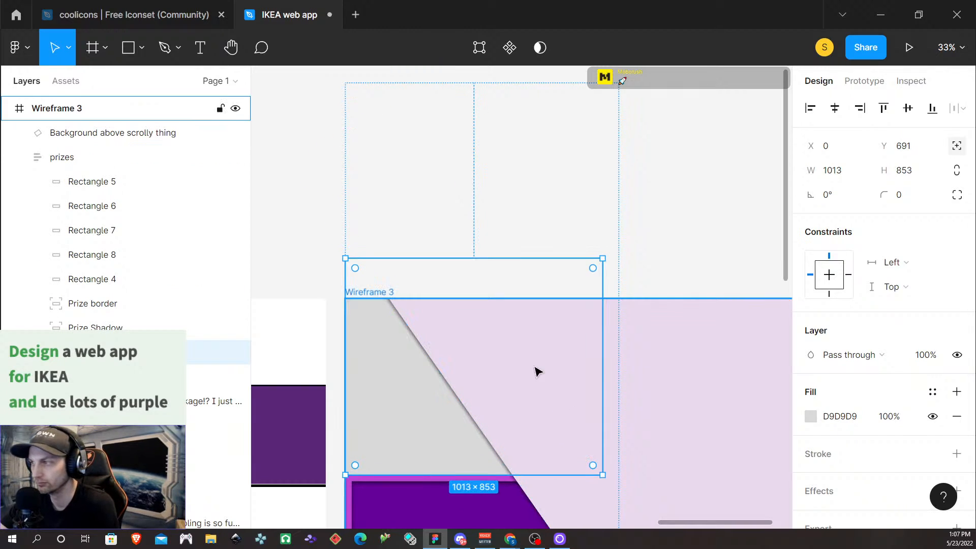
pyautogui.moveTo(519, 264); pyautogui.dragTo(514, 292)
pyautogui.moveTo(517, 348); pyautogui.dragTo(490, 352)
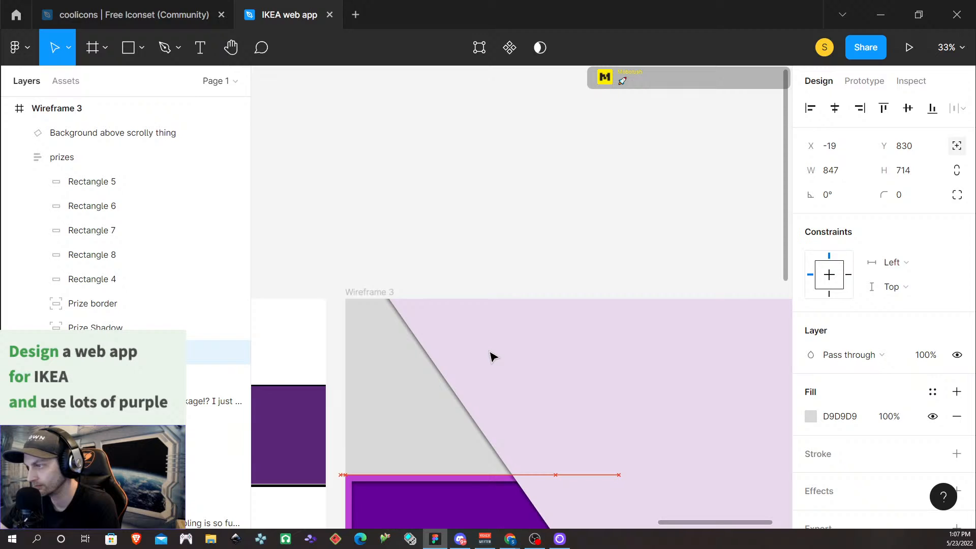
pyautogui.moveTo(493, 357); pyautogui.dragTo(492, 357)
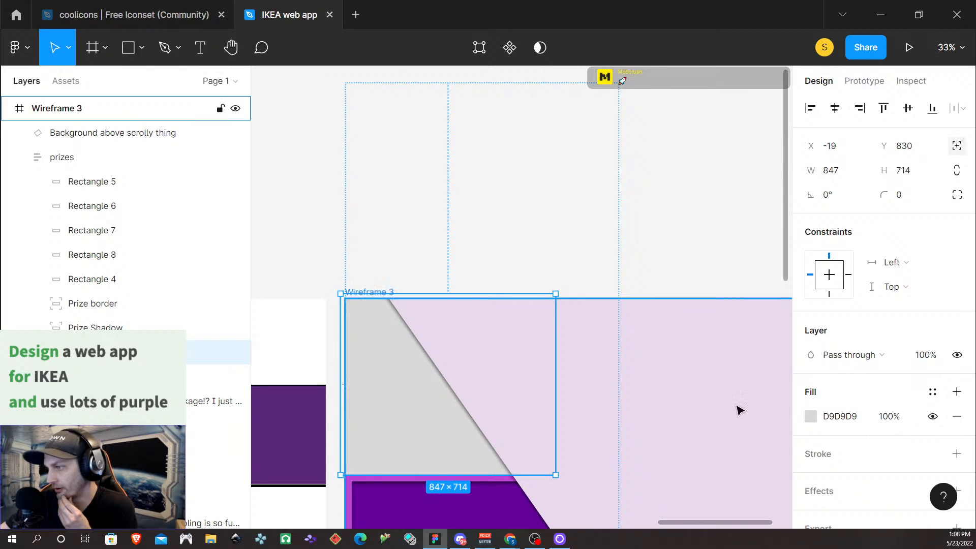
# Step: Fill the rectangle with the document color BD42D2 at 50% opacity
pyautogui.scroll(-5, 585, 403)
pyautogui.scroll(3, 737, 379)
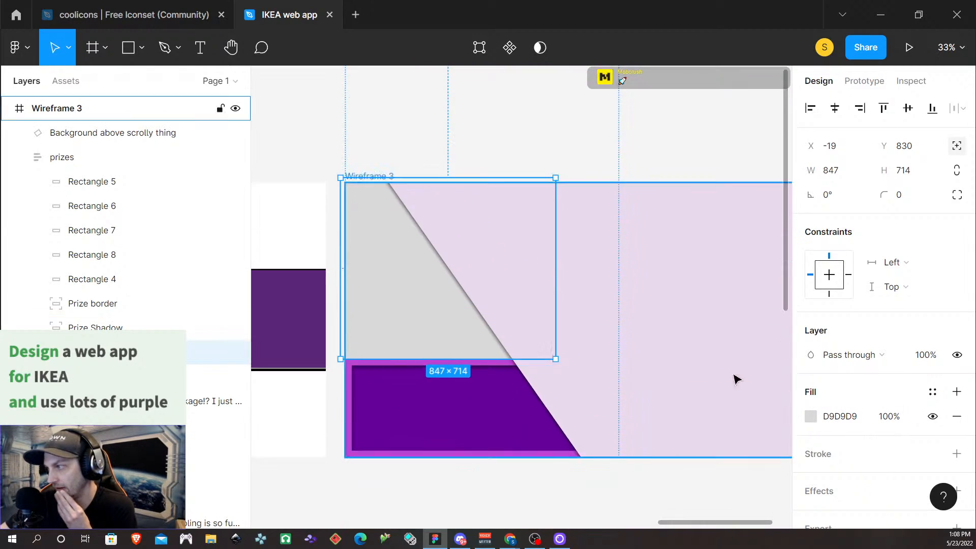
pyautogui.click(810, 417)
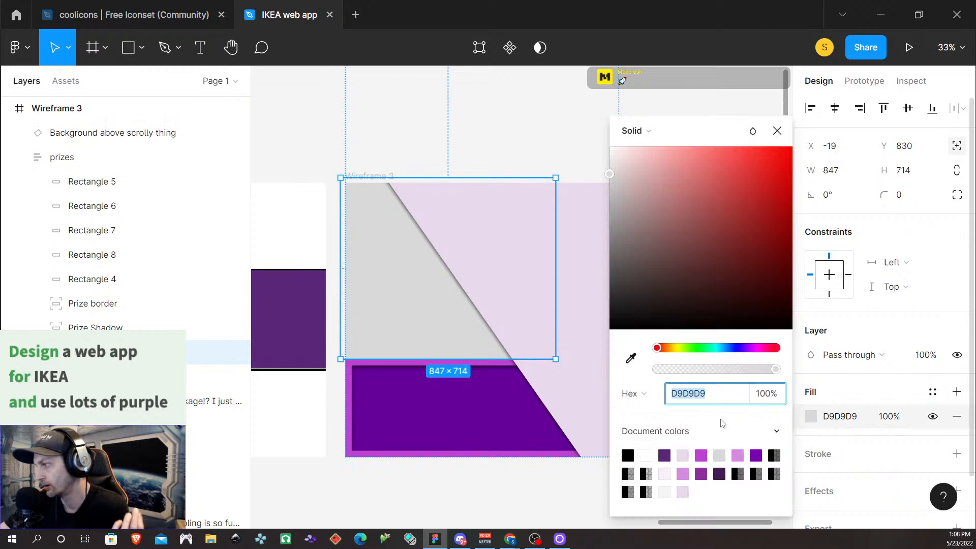
pyautogui.click(703, 455)
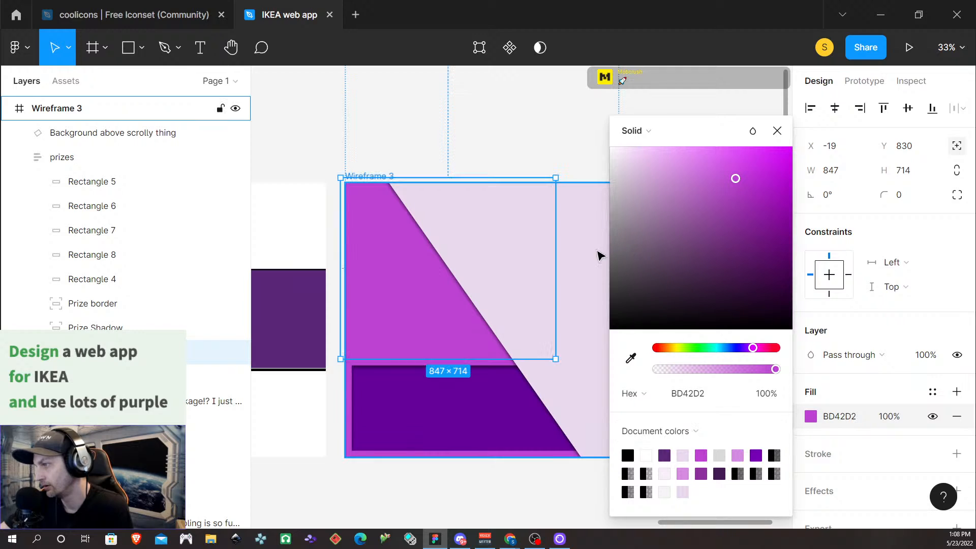
pyautogui.click(885, 418)
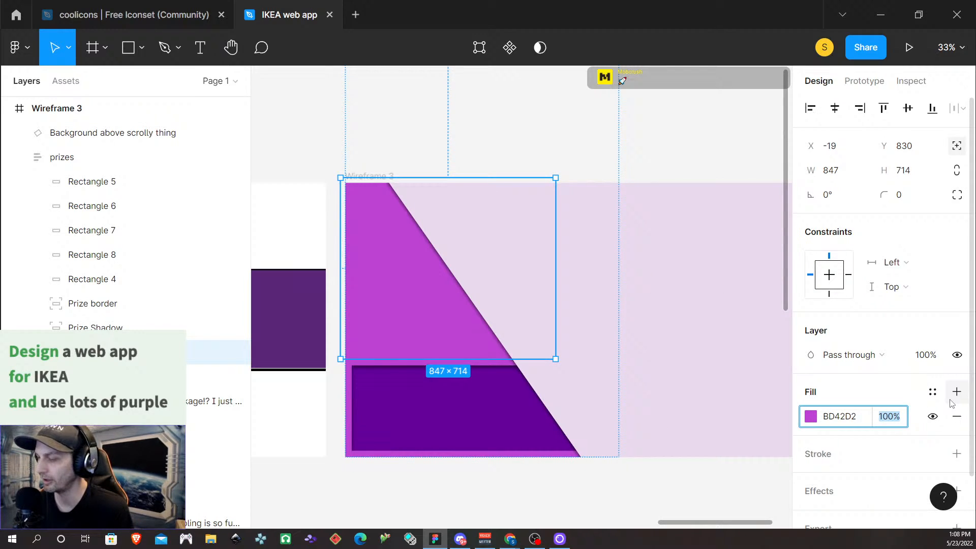
pyautogui.write('50')
pyautogui.press('Return')
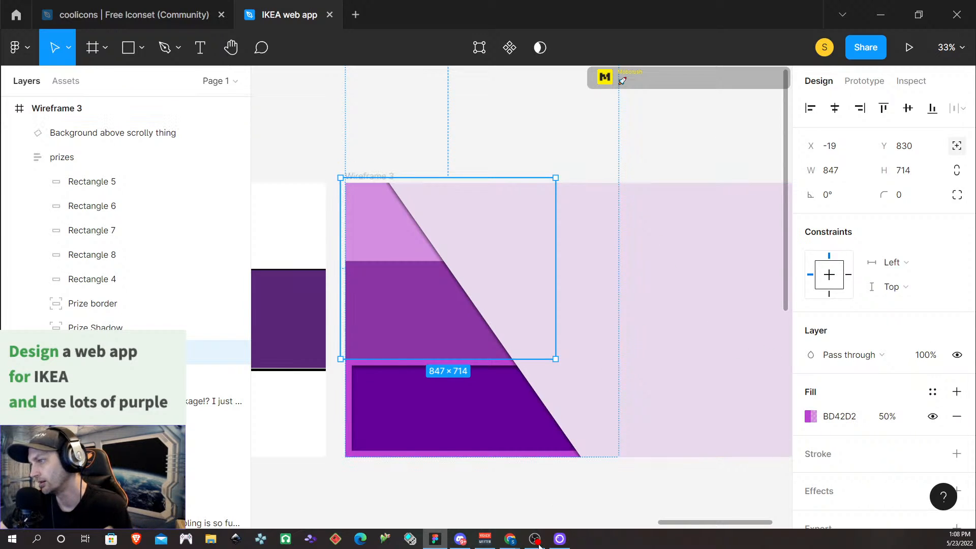
pyautogui.click(552, 509)
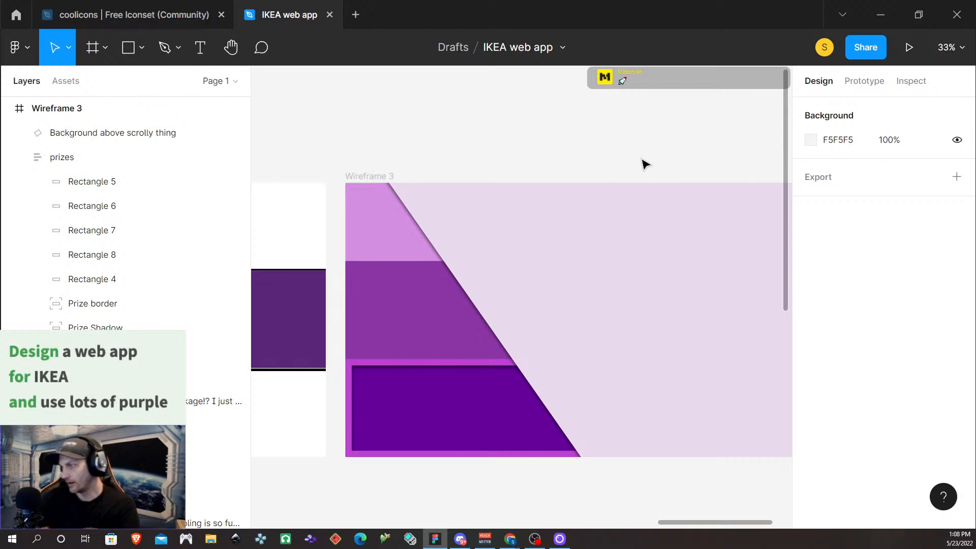
# Step: Set the overlay rectangle's fill opacity to 75%
pyautogui.click(394, 278)
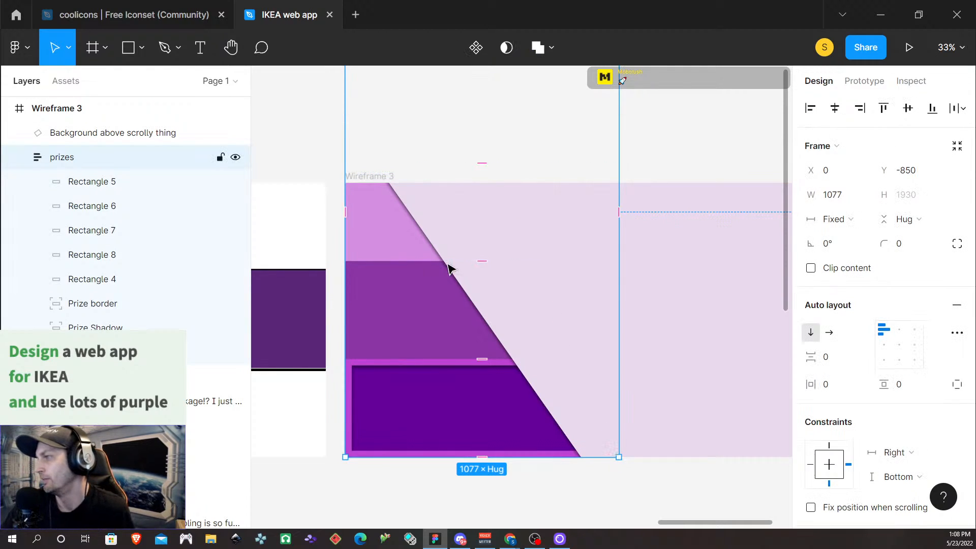
pyautogui.click(395, 306)
pyautogui.click(886, 418)
pyautogui.write('75')
pyautogui.press('Return')
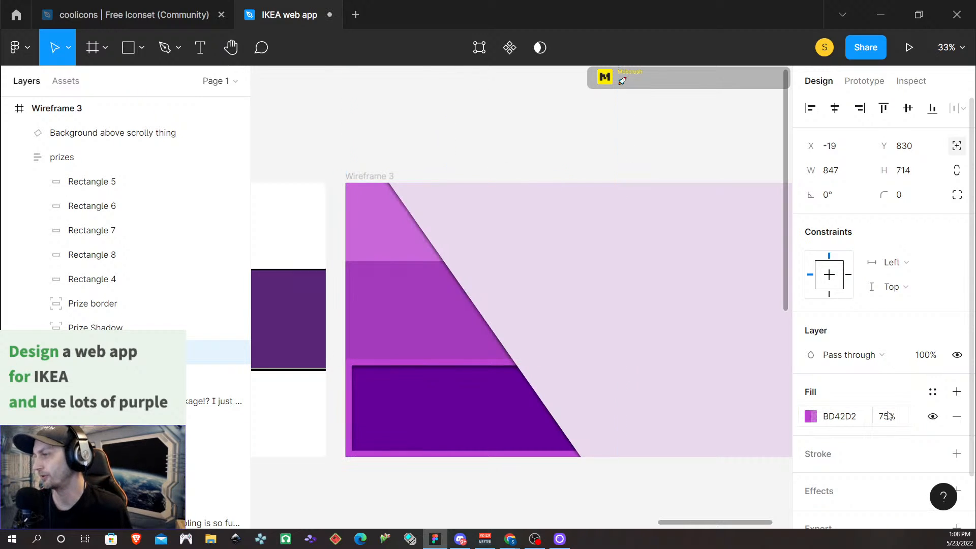
pyautogui.click(574, 521)
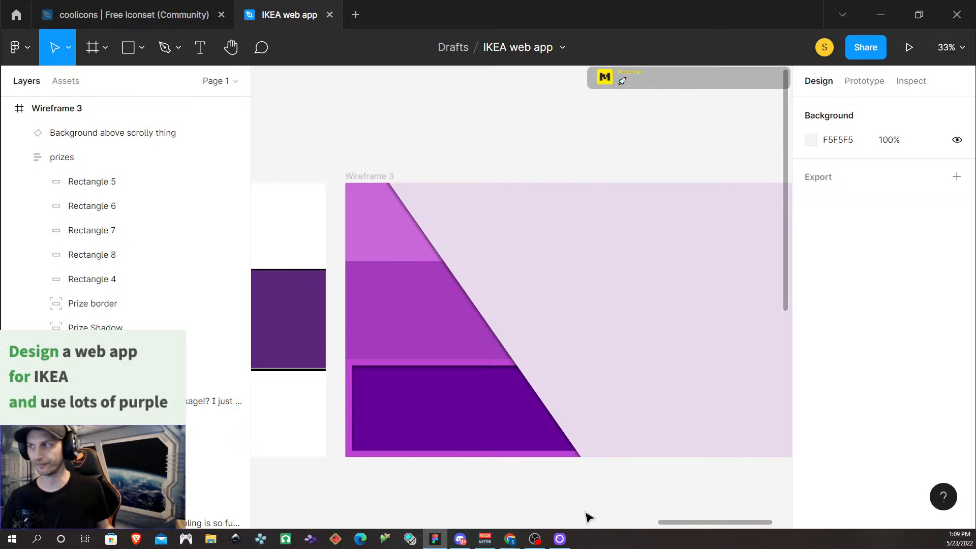
# Step: Review the tinted cards in Wireframe 3 and compare the design with Wireframe 1 and Wireframe 2
pyautogui.keyDown('ctrl'); pyautogui.scroll(-1, 540, 300); pyautogui.keyUp('ctrl')
pyautogui.hscroll(-3, 540, 308)
pyautogui.hscroll(3, 542, 312)
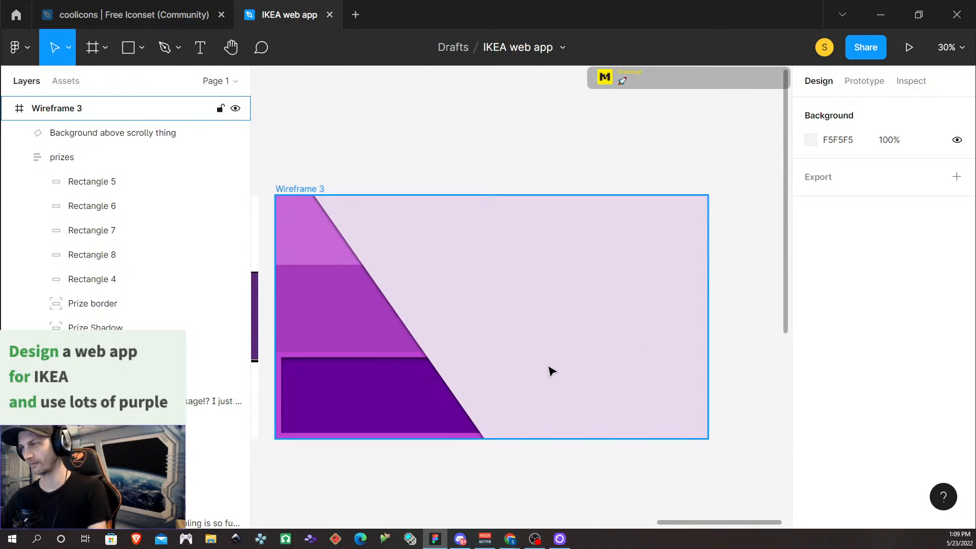
pyautogui.hscroll(-1, 550, 370)
pyautogui.hscroll(-1, 554, 374)
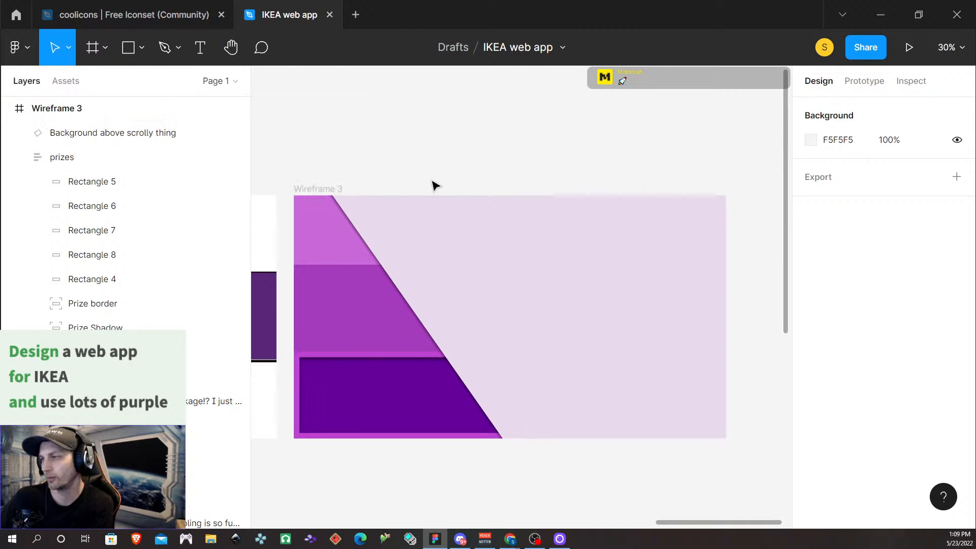
pyautogui.hscroll(3, 610, 245)
pyautogui.scroll(-5, 610, 245)
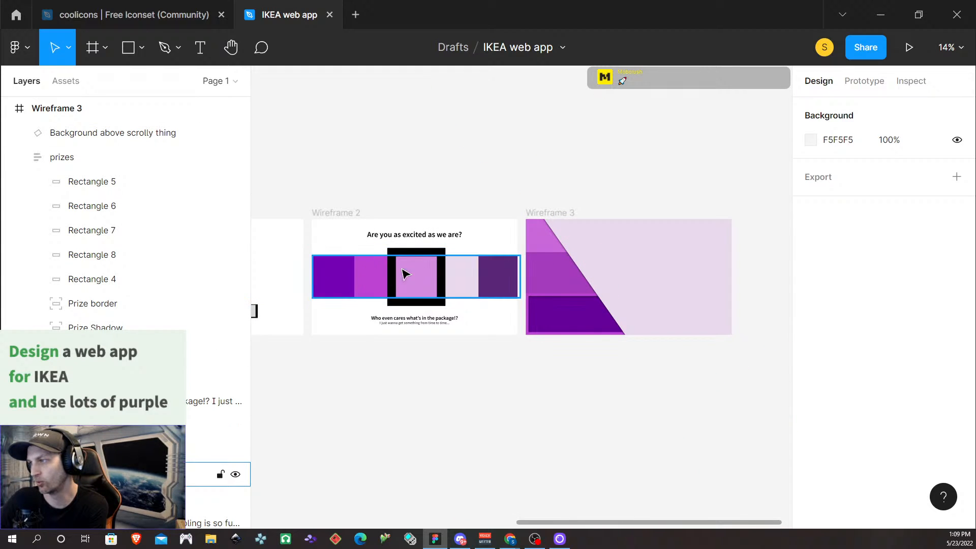
pyautogui.scroll(-2, 410, 384)
pyautogui.hscroll(-3, 399, 384)
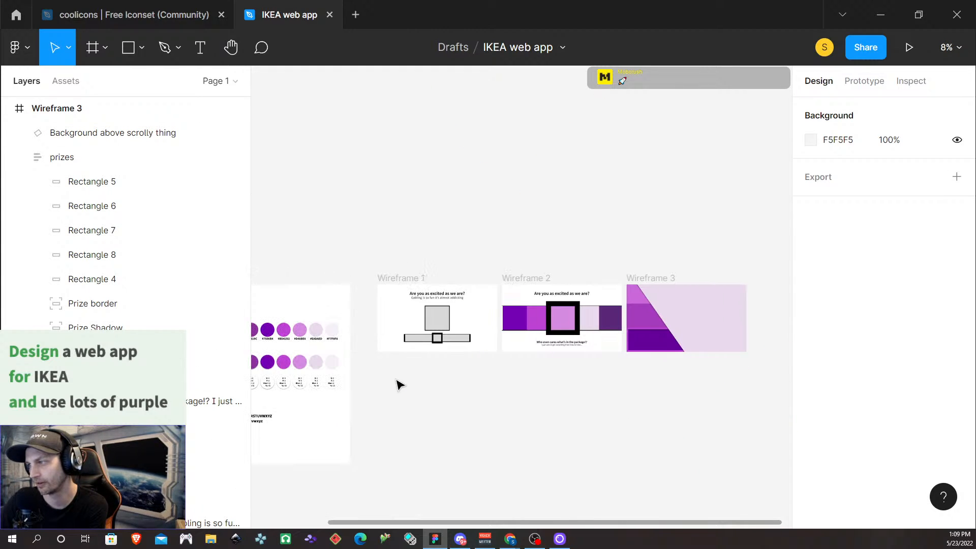
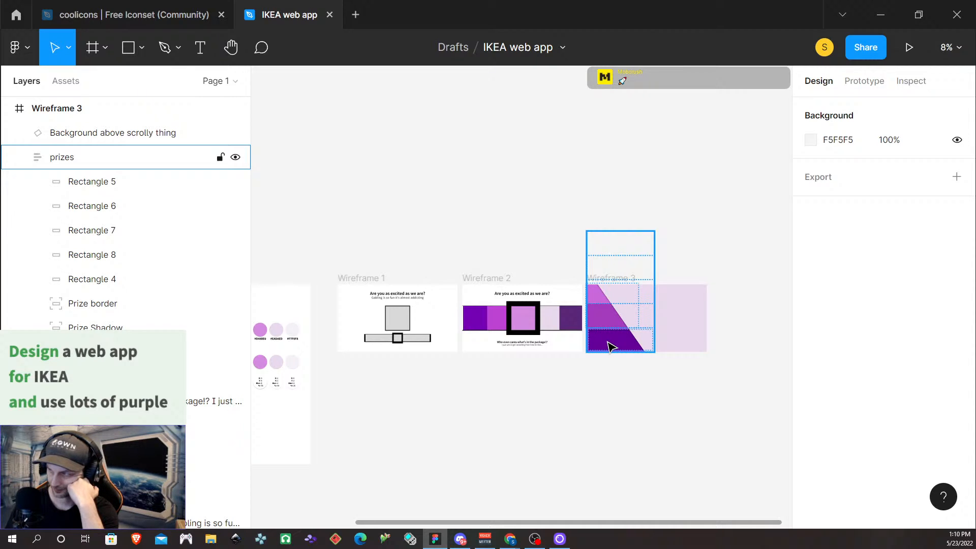
# Step: Set the rotation of the Background above scrolly thing layer in Wireframe 3 to 25°
pyautogui.click(681, 338)
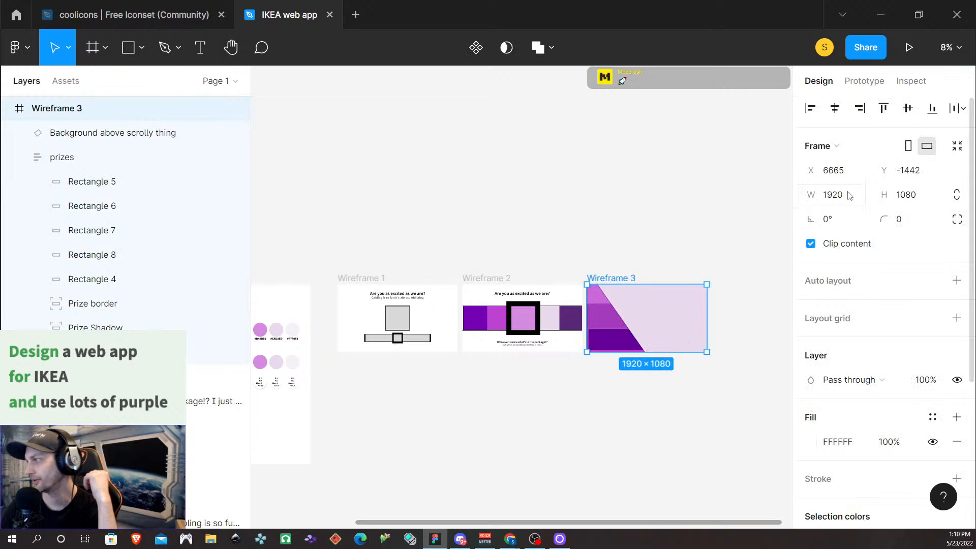
pyautogui.doubleClick(680, 310)
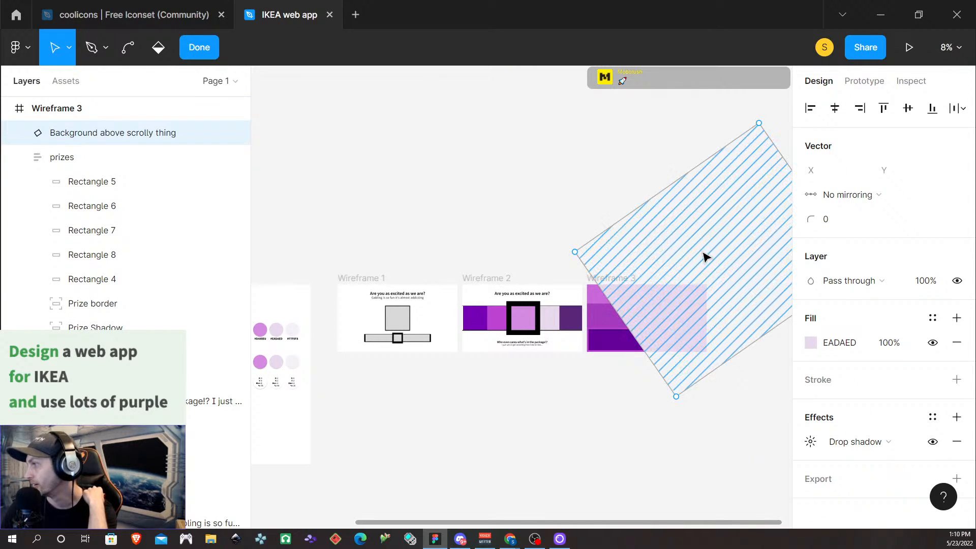
pyautogui.press('Escape')
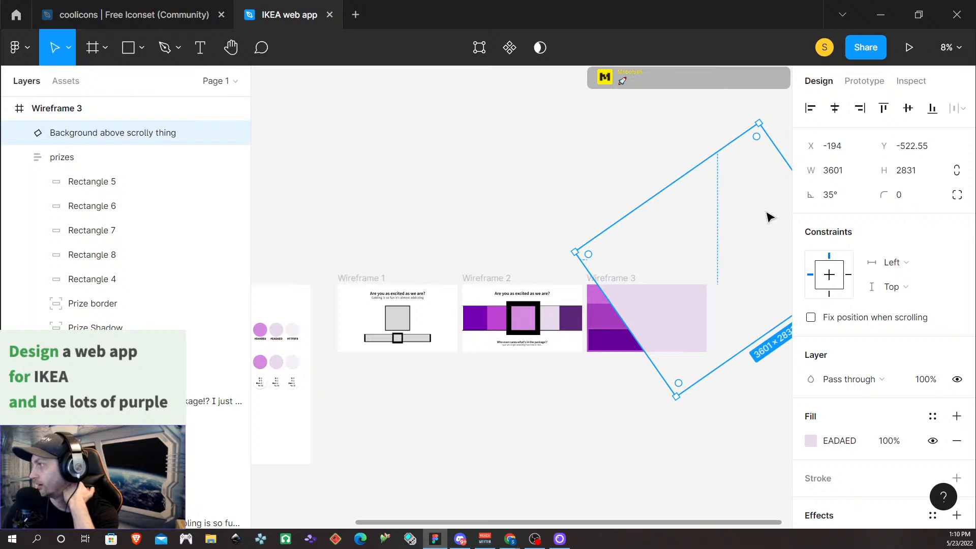
pyautogui.click(830, 196)
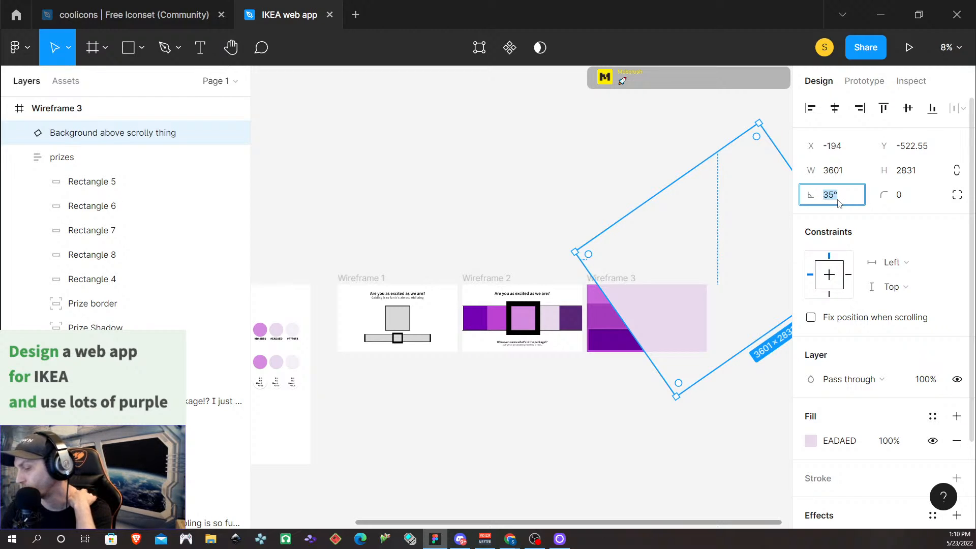
pyautogui.write('25')
pyautogui.press('Return')
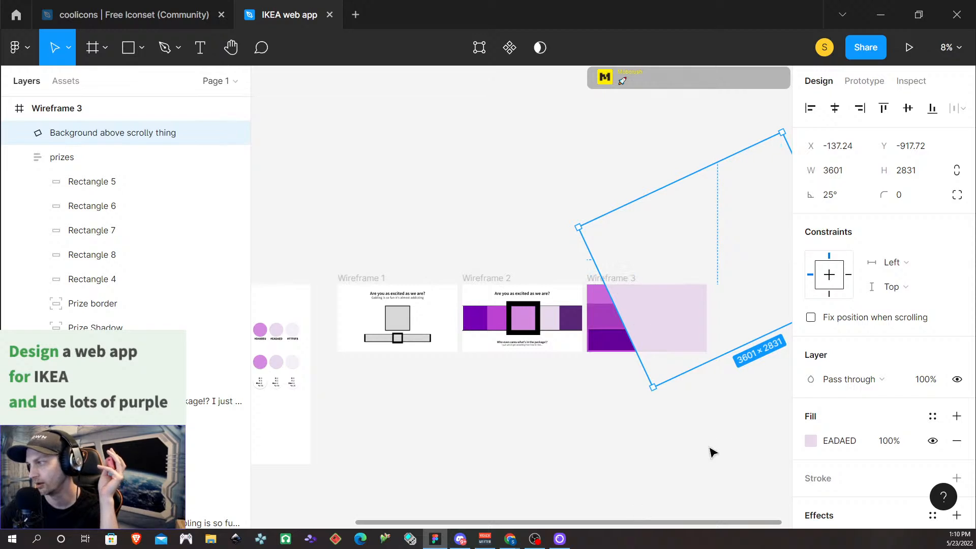
# Step: Try a rotation of 30° on the Background above scrolly thing layer in Wireframe 3
pyautogui.click(831, 200)
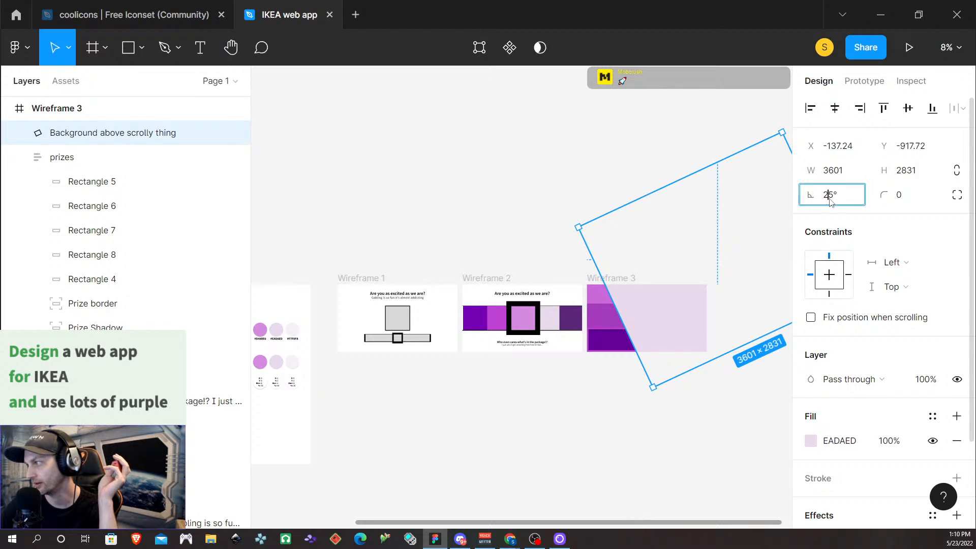
pyautogui.write('30')
pyautogui.press('Return')
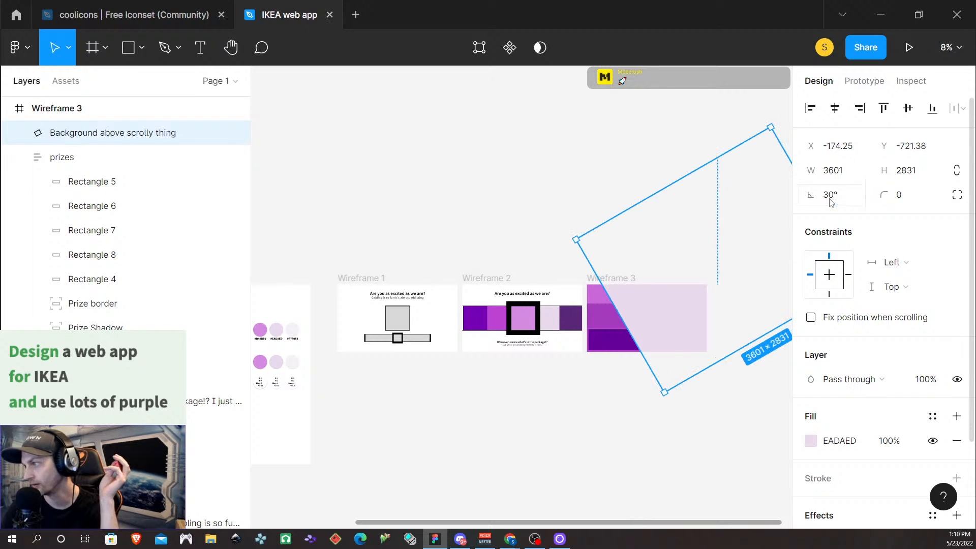
pyautogui.click(686, 466)
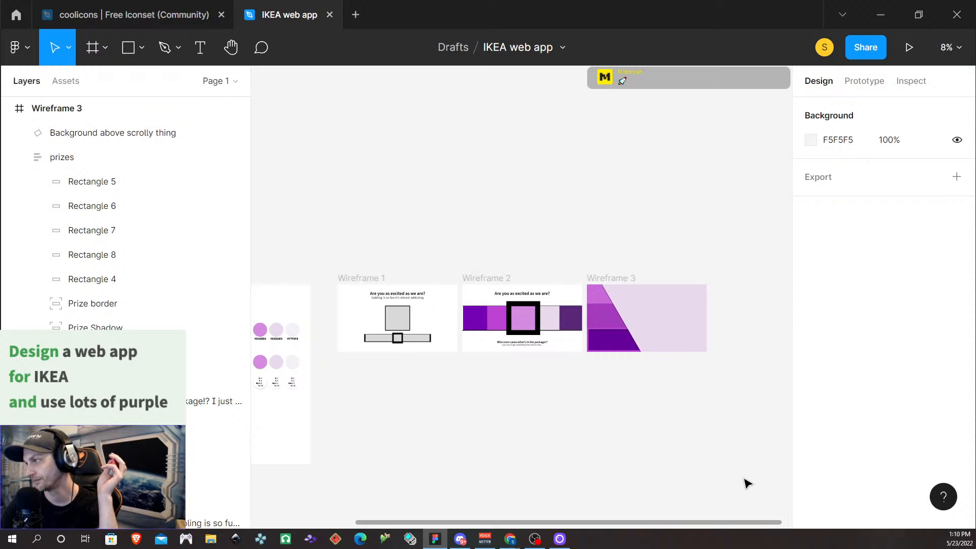
# Step: Try rotations of 20° and 35° on the Background above scrolly thing layer to compare the slant of its edge
pyautogui.click(684, 314)
pyautogui.click(656, 331)
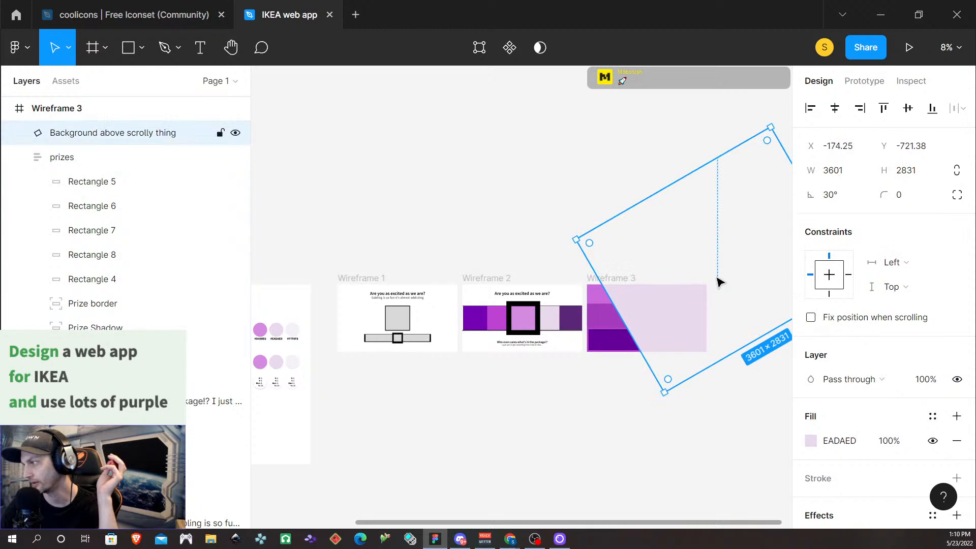
pyautogui.click(827, 200)
pyautogui.write('20')
pyautogui.press('Return')
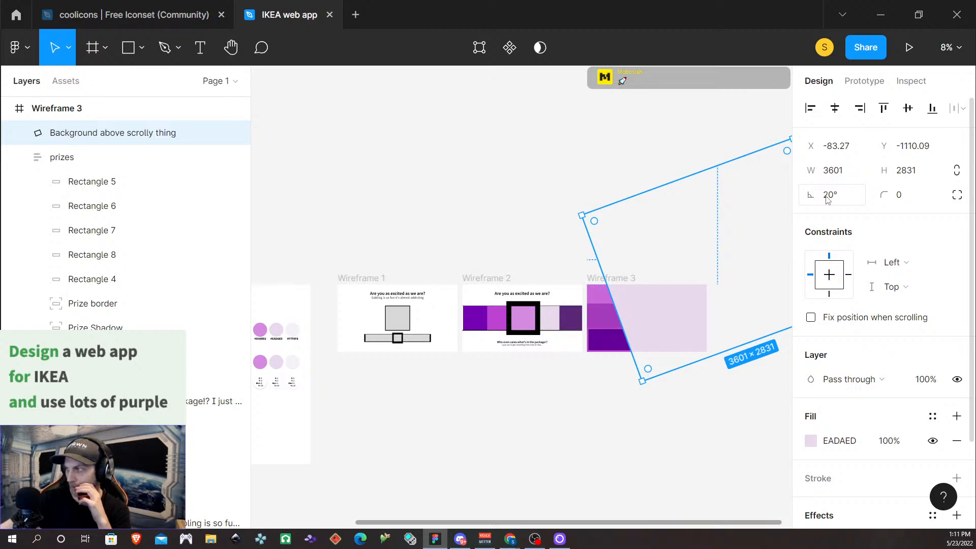
pyautogui.click(827, 199)
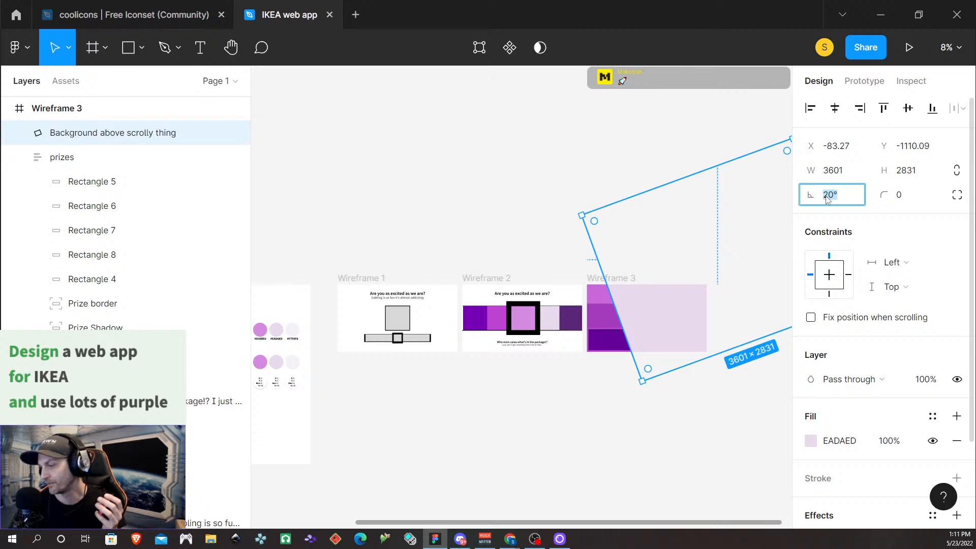
pyautogui.write('35')
pyautogui.press('Return')
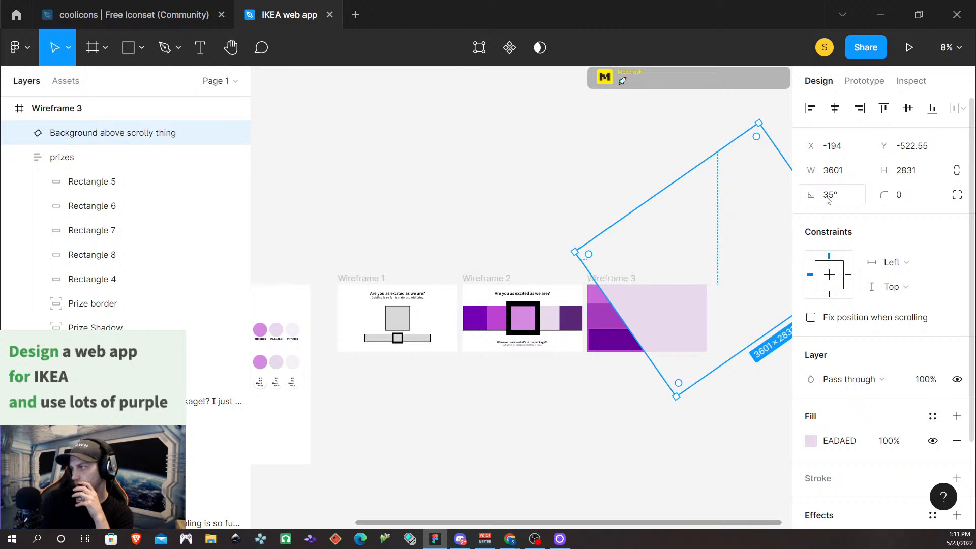
# Step: Return the Background above scrolly thing layer's rotation to 30° and deselect it
pyautogui.click(828, 199)
pyautogui.write('30')
pyautogui.press('Return')
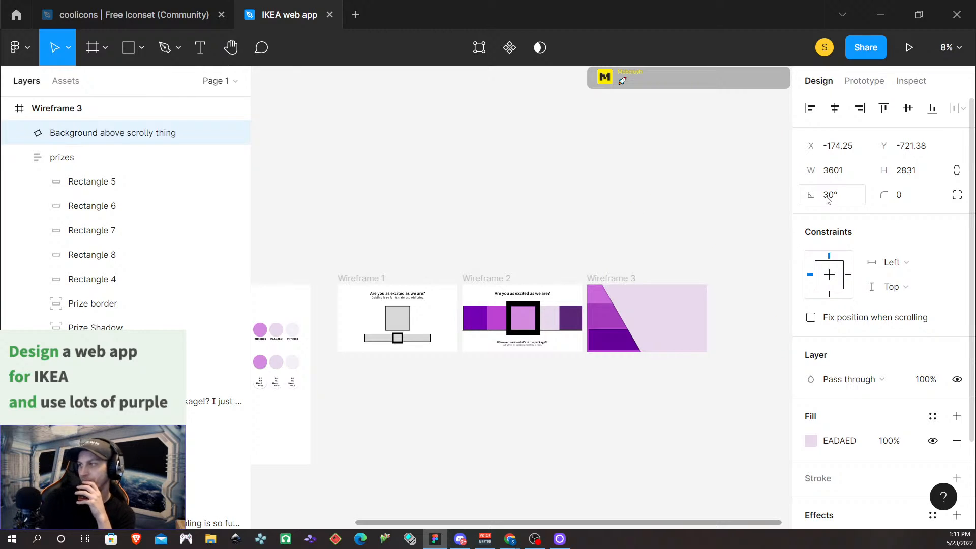
pyautogui.click(527, 404)
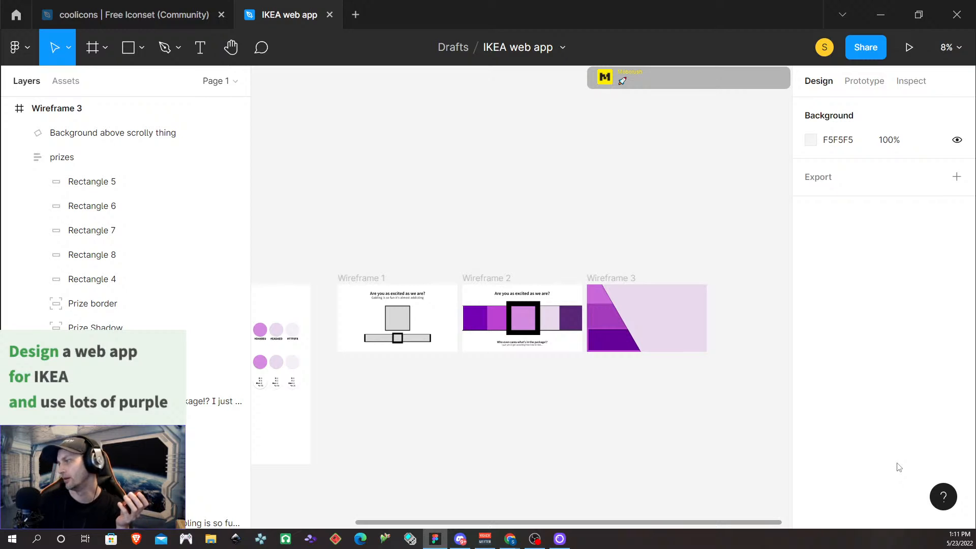
# Step: Set the rotation of the Background above scrolly thing layer in Wireframe 3 to 25°
pyautogui.click(663, 328)
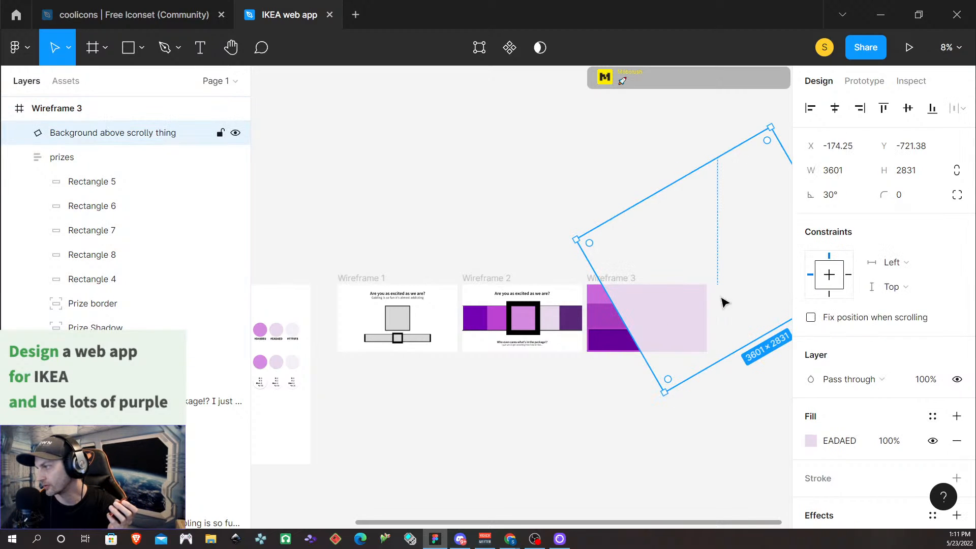
pyautogui.click(834, 198)
pyautogui.write('25')
pyautogui.press('Return')
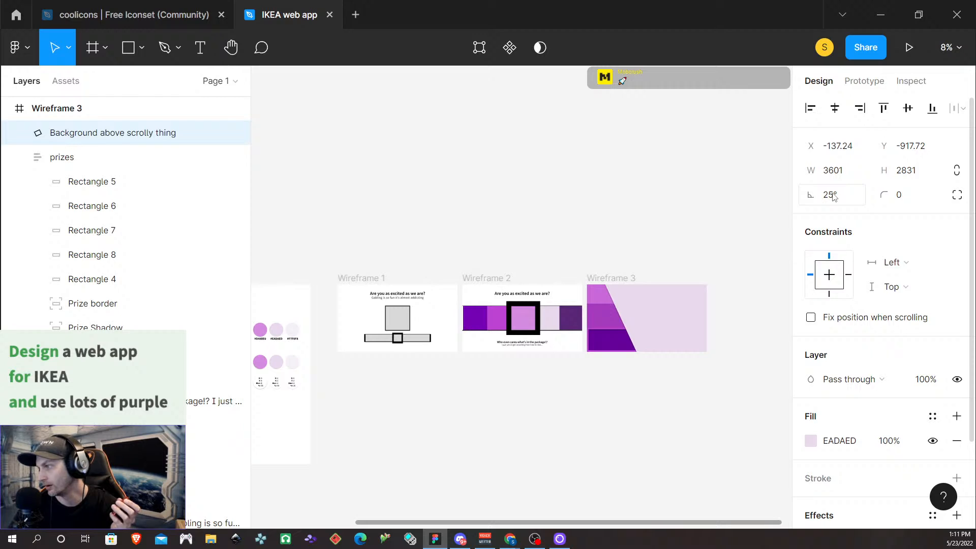
pyautogui.click(622, 439)
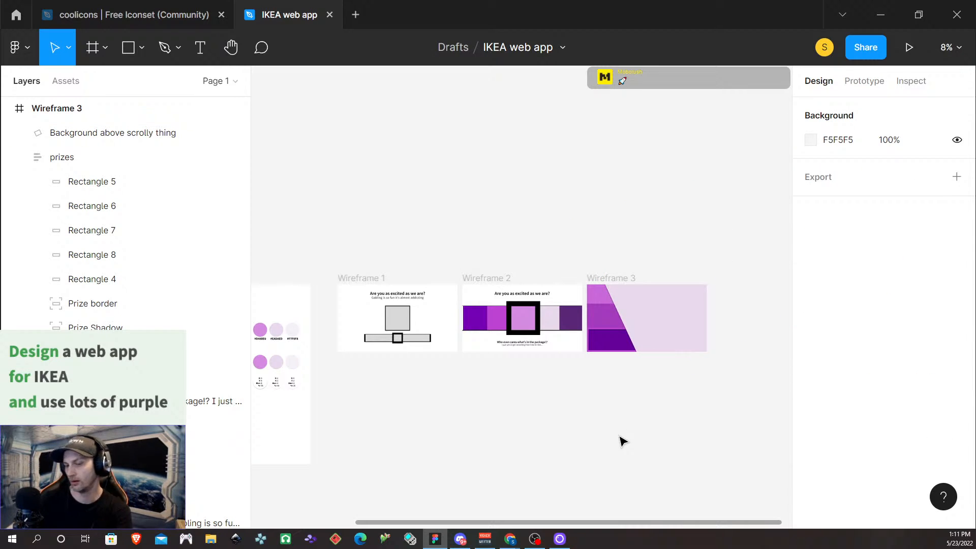
# Step: Examine the prize cards and the slanted background edge in Wireframe 3 up close
pyautogui.scroll(5, 702, 376)
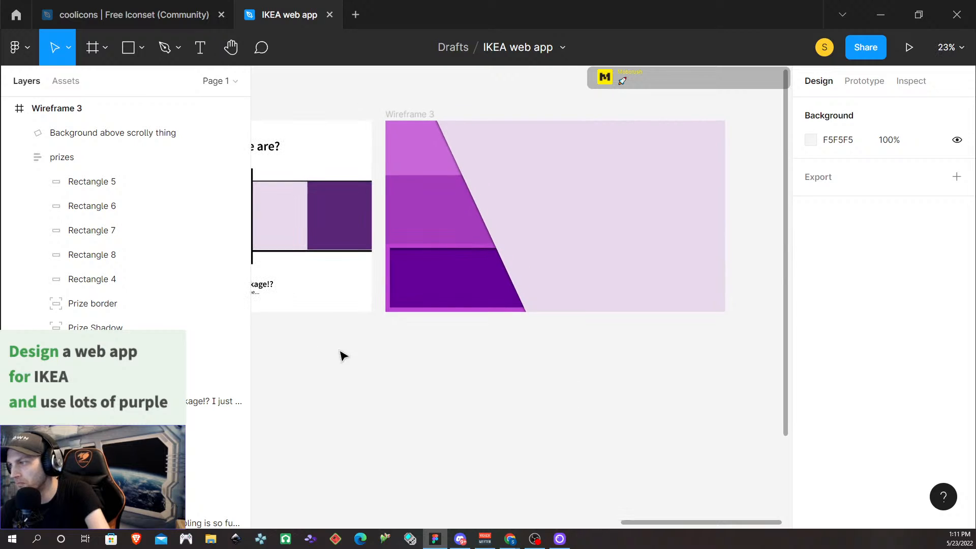
pyautogui.scroll(1, 434, 311)
pyautogui.hscroll(-1, 444, 339)
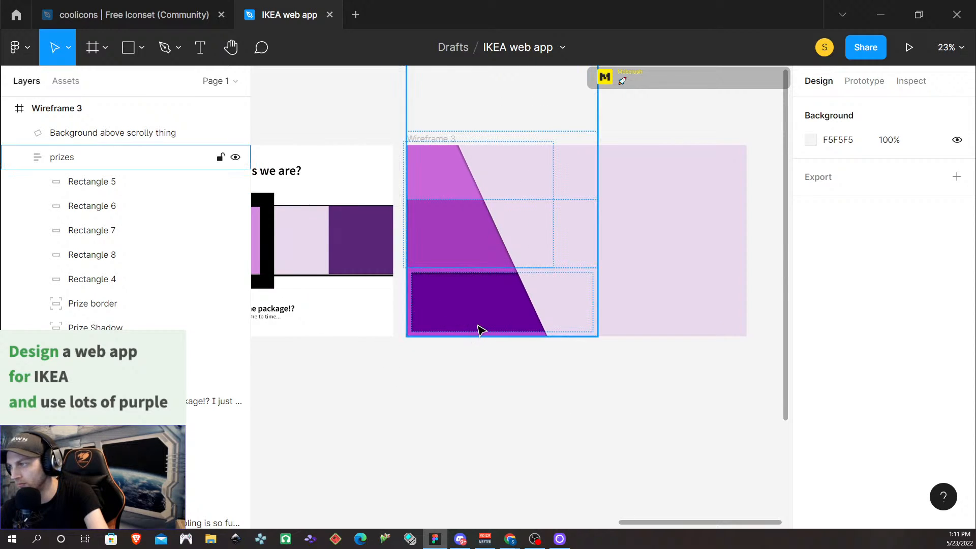
pyautogui.hscroll(-1, 480, 330)
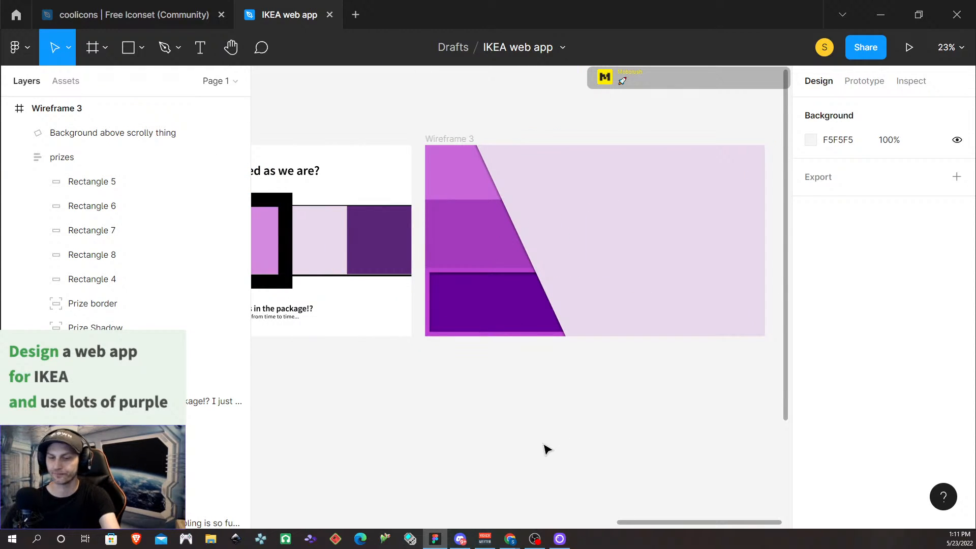
pyautogui.scroll(2, 562, 397)
pyautogui.hscroll(1, 673, 426)
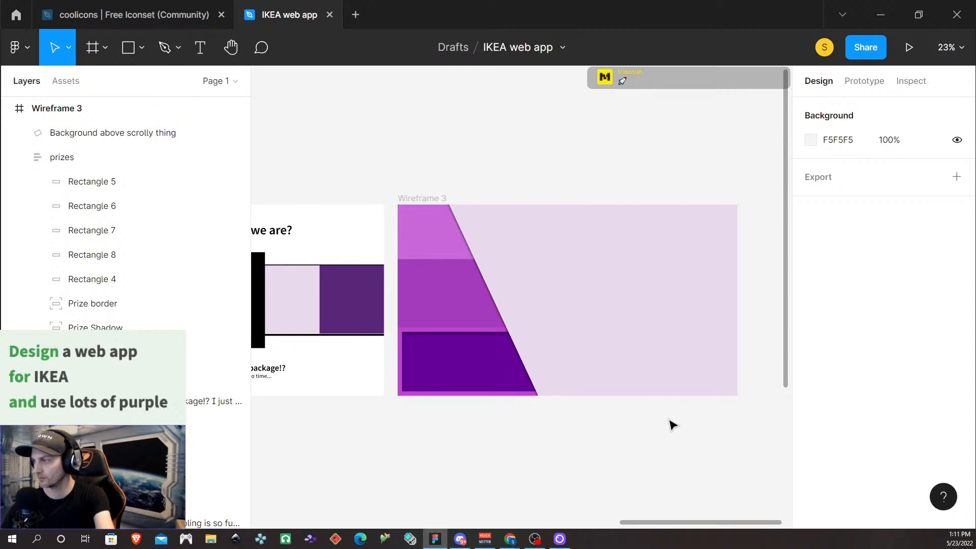
pyautogui.hscroll(1, 673, 426)
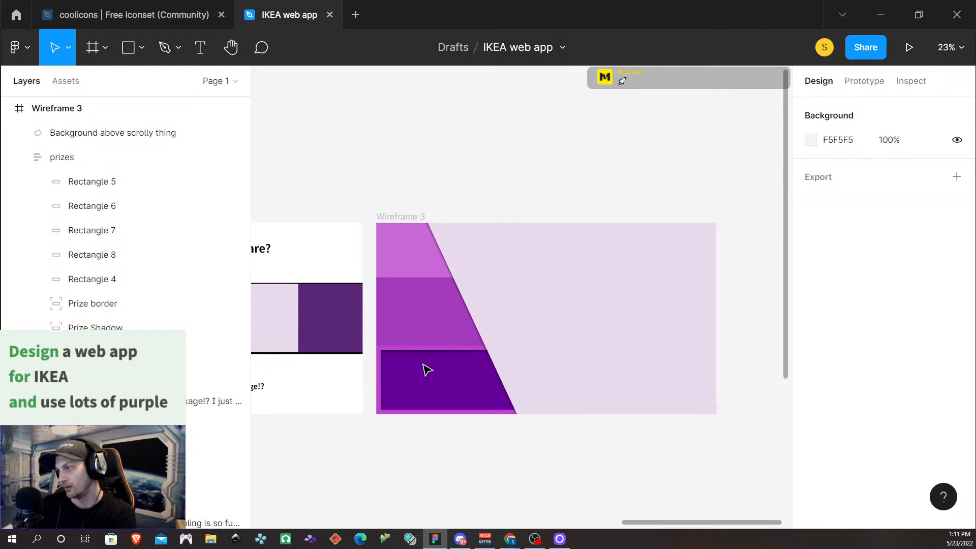
pyautogui.scroll(3, 427, 370)
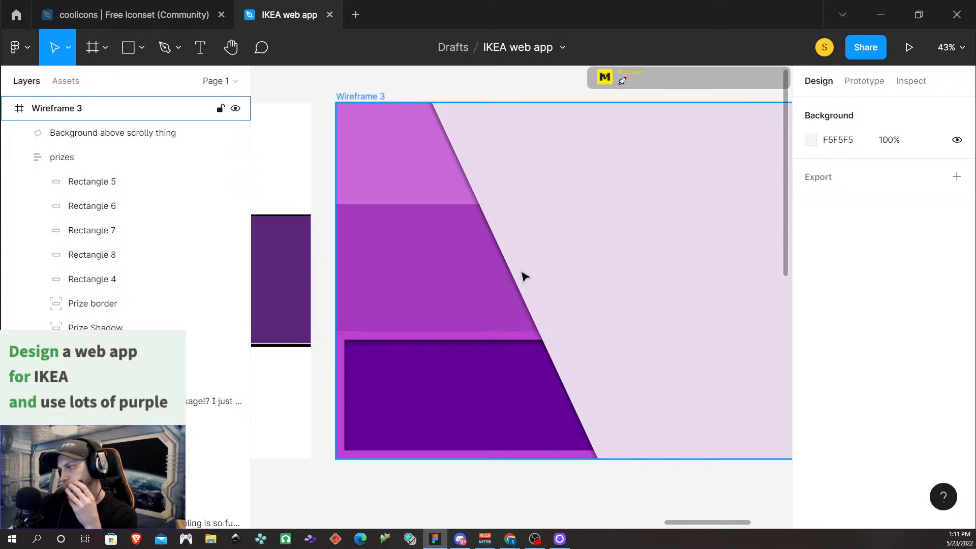
# Step: Set the drop shadow's Y offset to 16 on the Background above scrolly thing layer
pyautogui.click(506, 219)
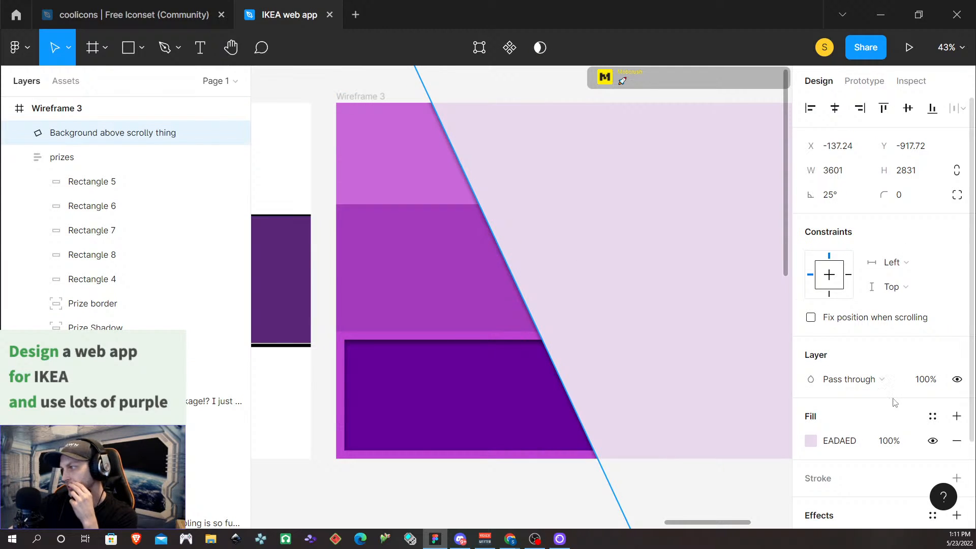
pyautogui.scroll(-2, 895, 402)
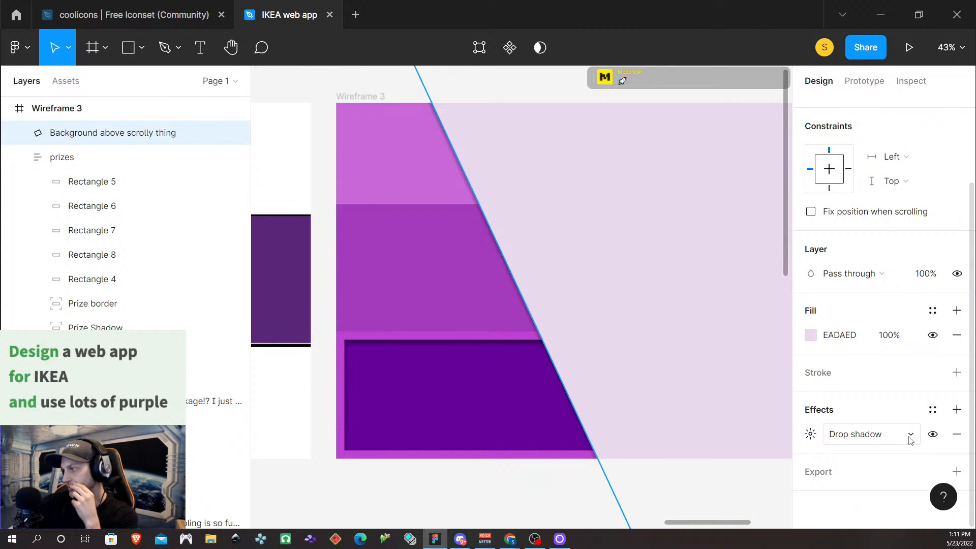
pyautogui.click(811, 434)
pyautogui.click(751, 450)
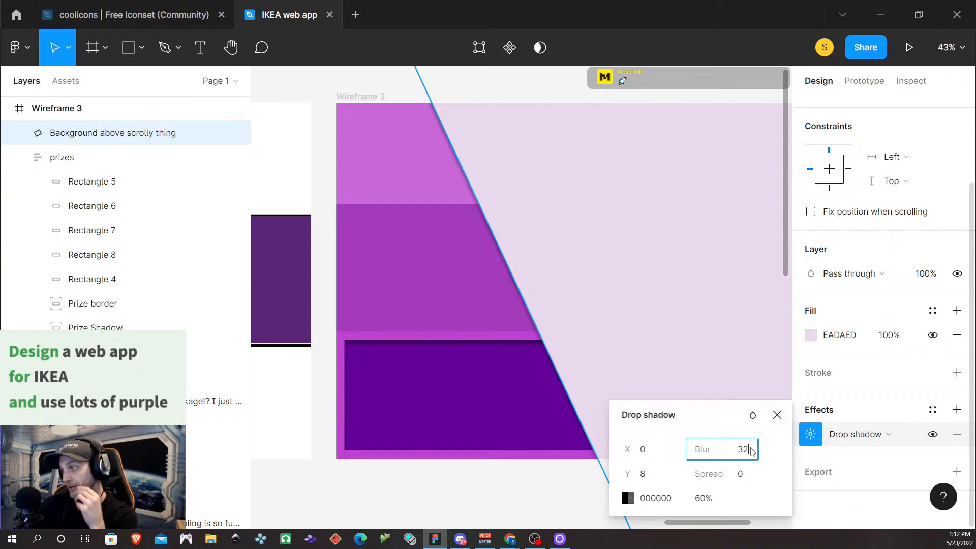
pyautogui.click(643, 474)
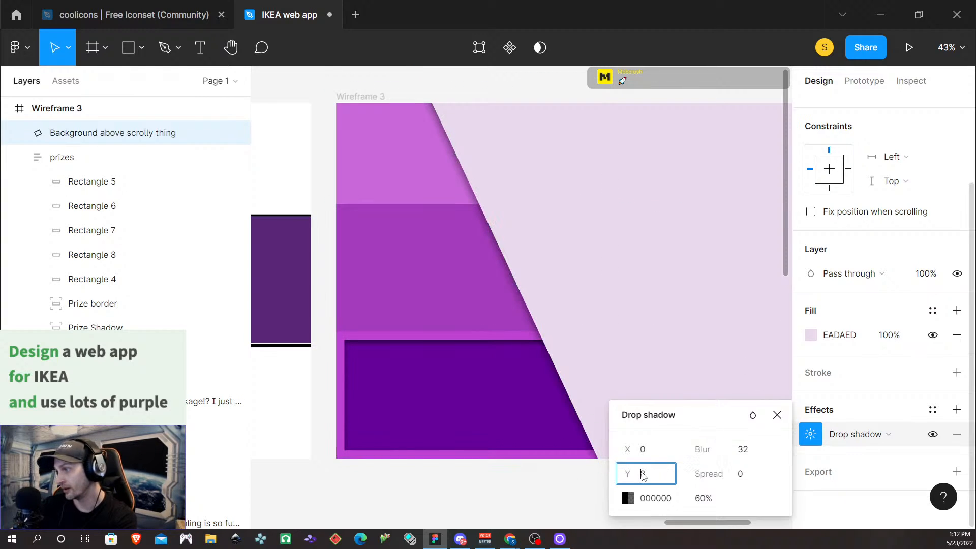
pyautogui.write('1')
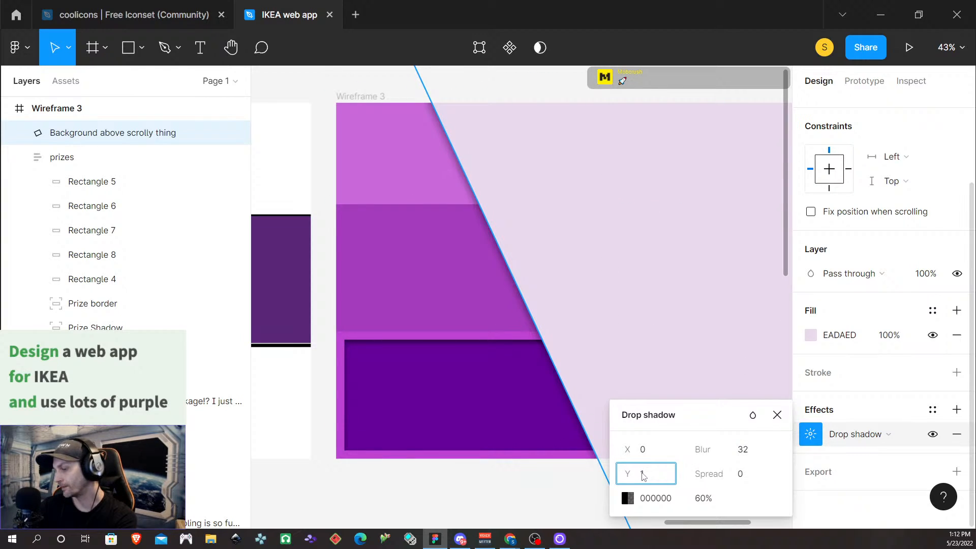
pyautogui.write('6')
pyautogui.press('Return')
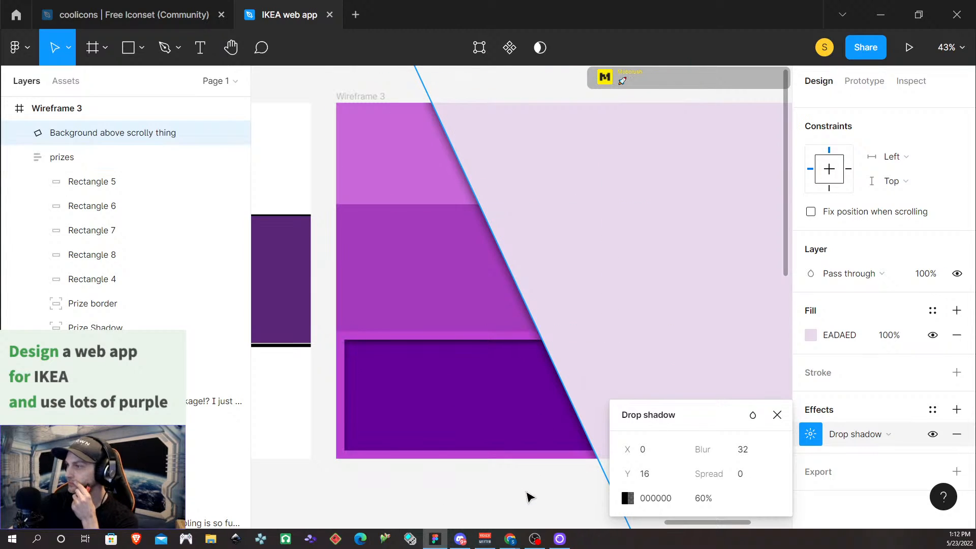
pyautogui.click(526, 500)
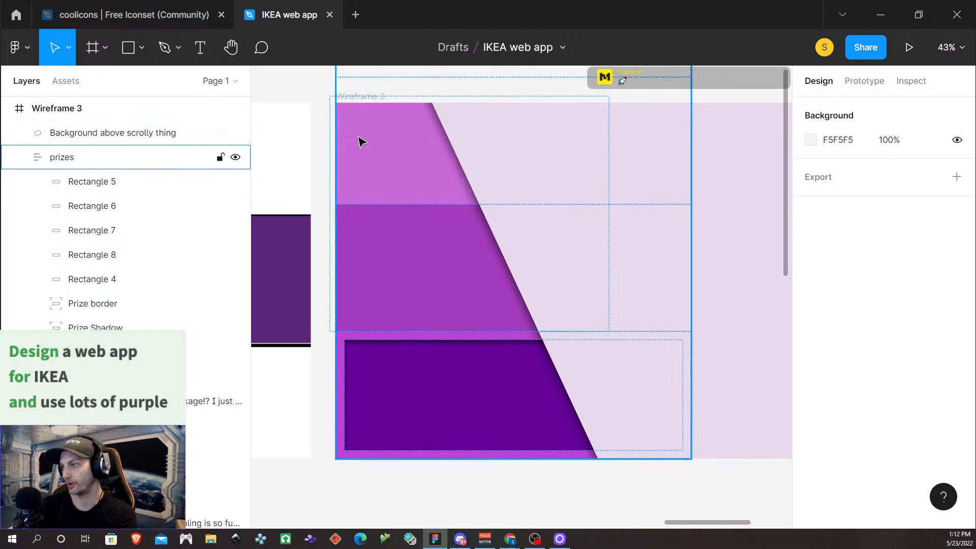
# Step: Review the whole Wireframe 3 layout, checking the angled background and its shadow against the prize cards
pyautogui.scroll(-3, 473, 255)
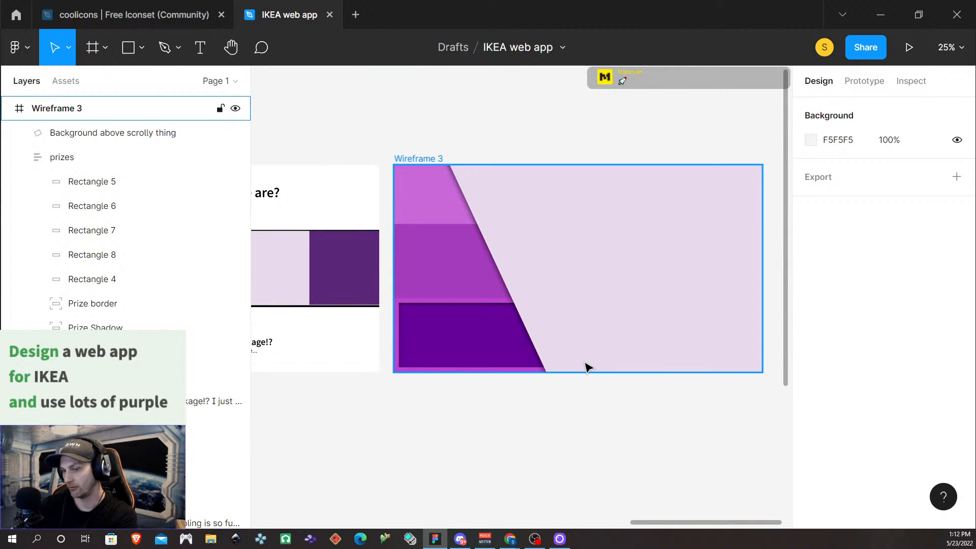
pyautogui.hscroll(5, 586, 367)
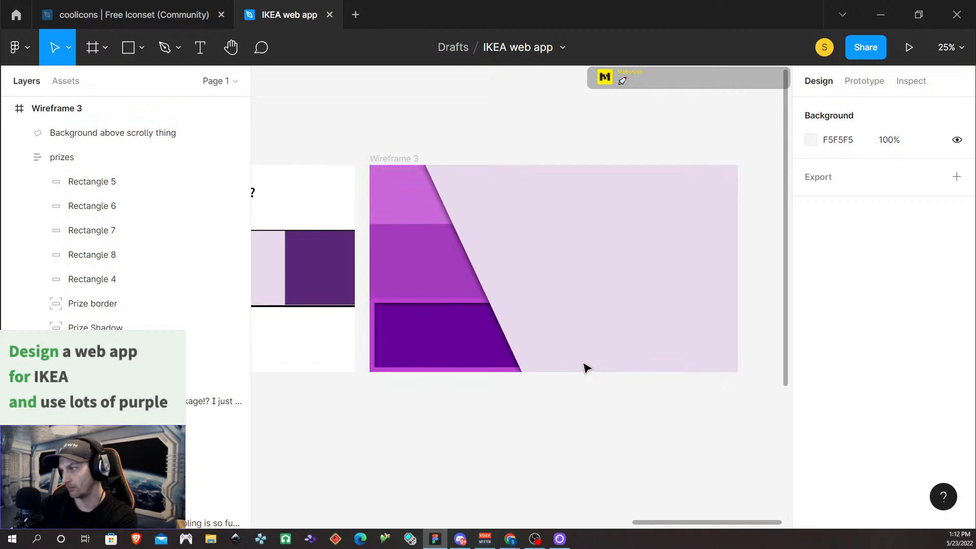
pyautogui.hscroll(-2, 394, 394)
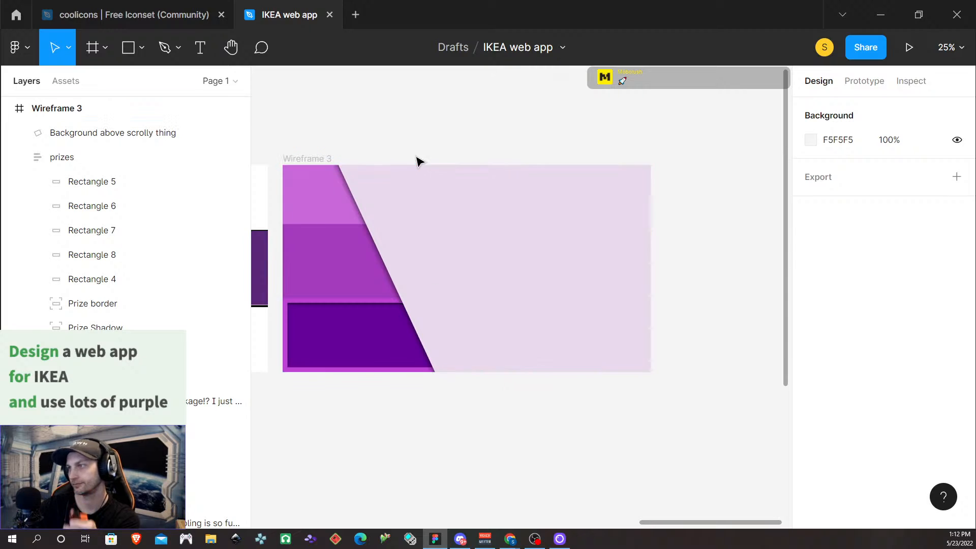
pyautogui.click(418, 209)
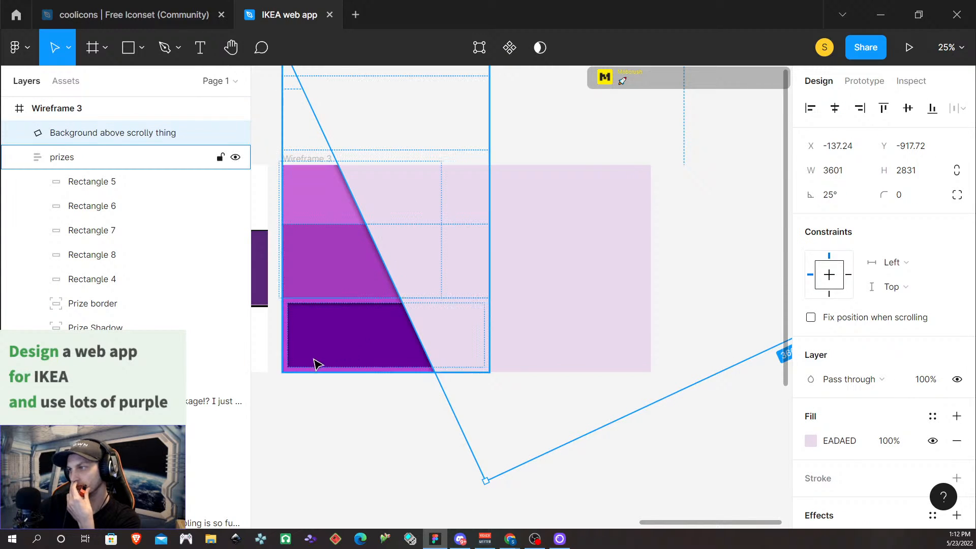
pyautogui.click(364, 447)
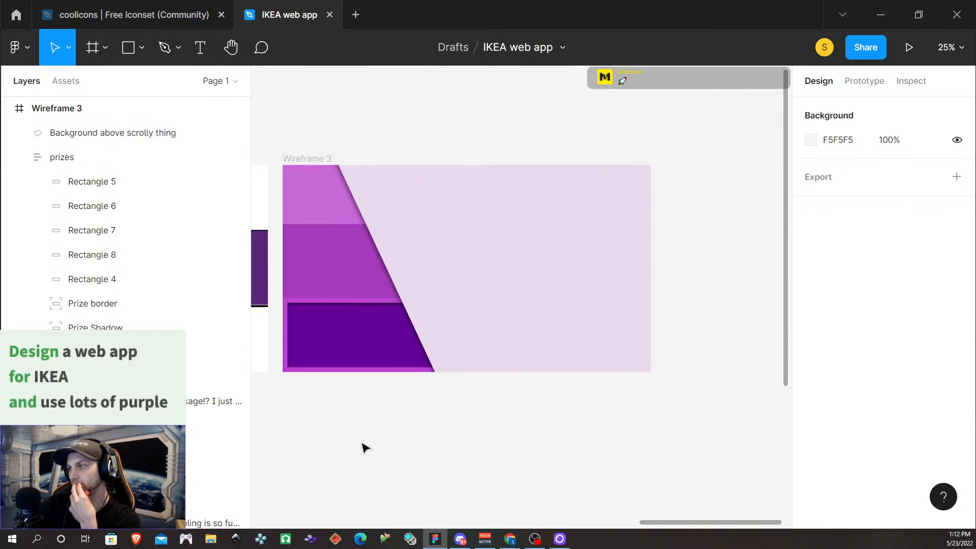
pyautogui.click(489, 269)
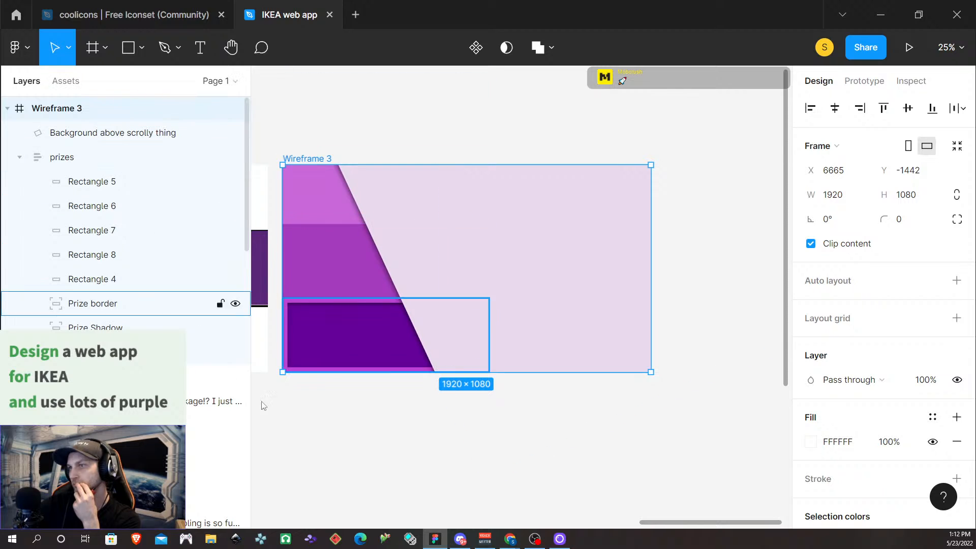
pyautogui.click(338, 473)
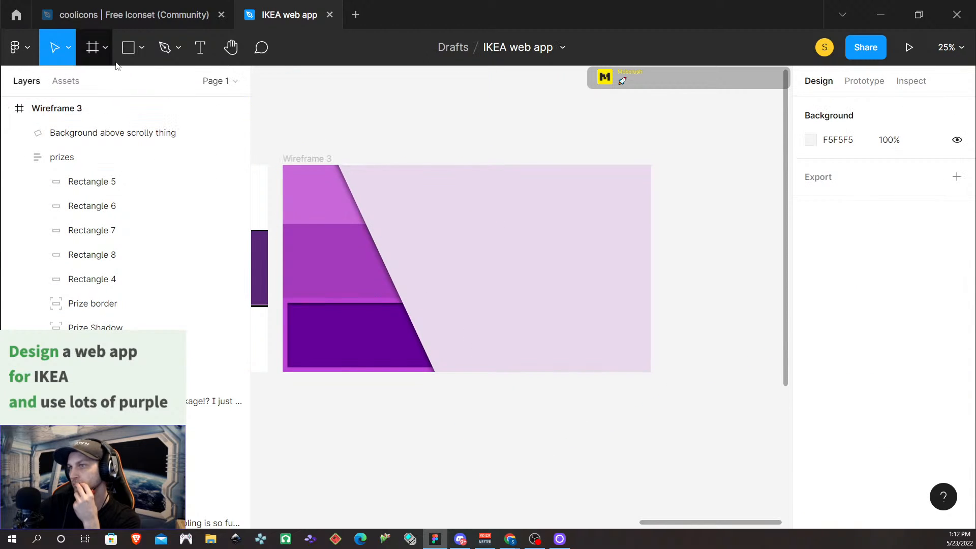
# Step: Add a text layer reading "WHAT DID YOU WIN!?" on the empty canvas below Wireframe 3
pyautogui.click(200, 47)
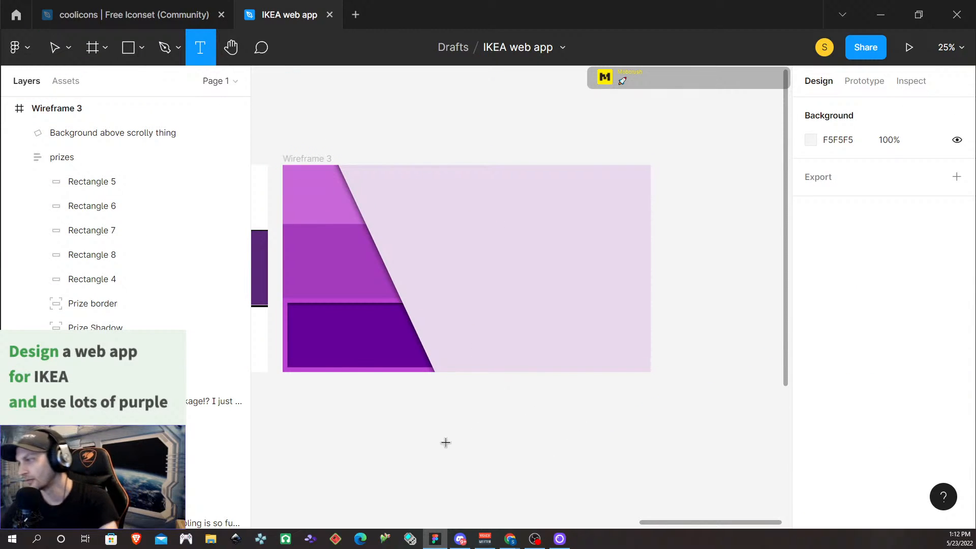
pyautogui.click(407, 415)
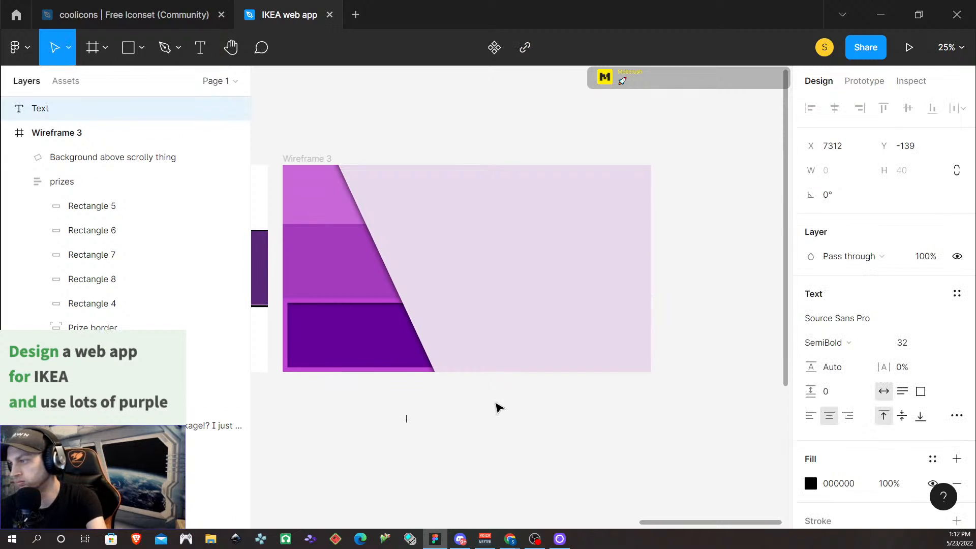
pyautogui.write('What')
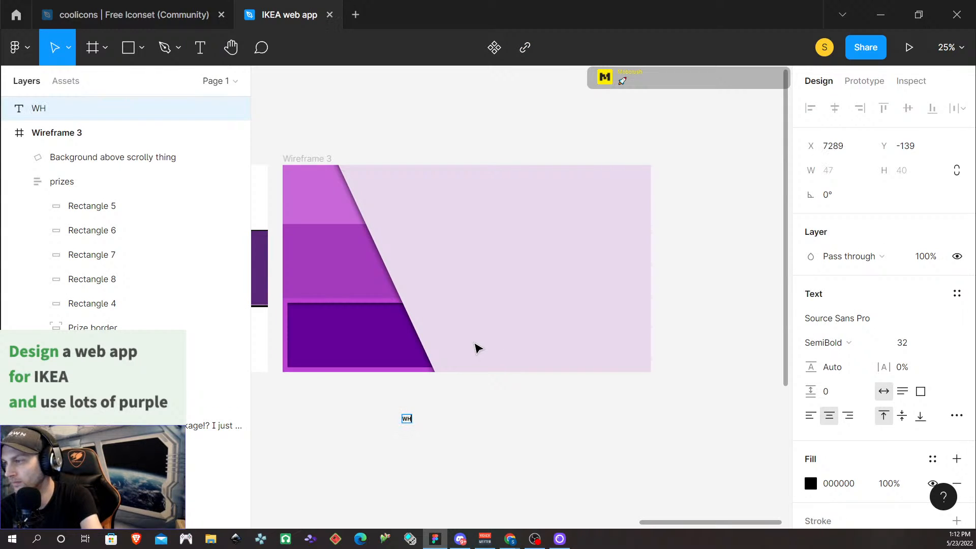
pyautogui.write(' did y')
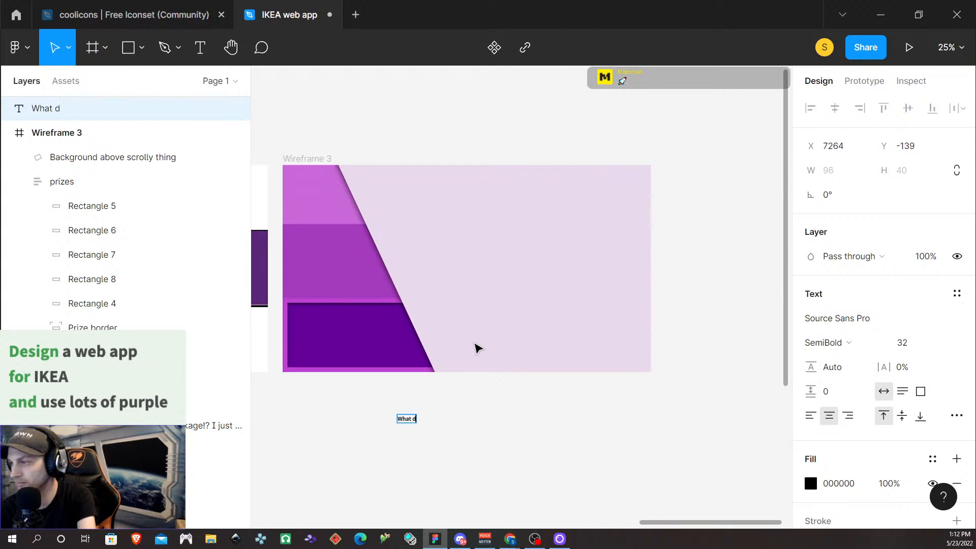
pyautogui.press('BackSpace')
pyautogui.press('BackSpace')
pyautogui.press('BackSpace')
pyautogui.press('BackSpace')
pyautogui.press('BackSpace')
pyautogui.press('BackSpace')
pyautogui.press('BackSpace')
pyautogui.press('BackSpace')
pyautogui.press('BackSpace')
pyautogui.press('BackSpace')
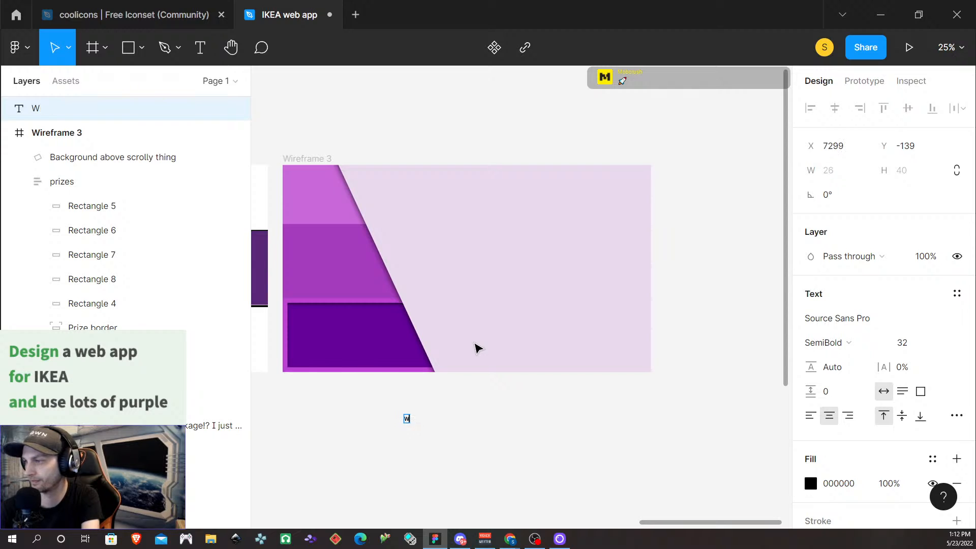
pyautogui.write('WHAT DID YOU YOU')
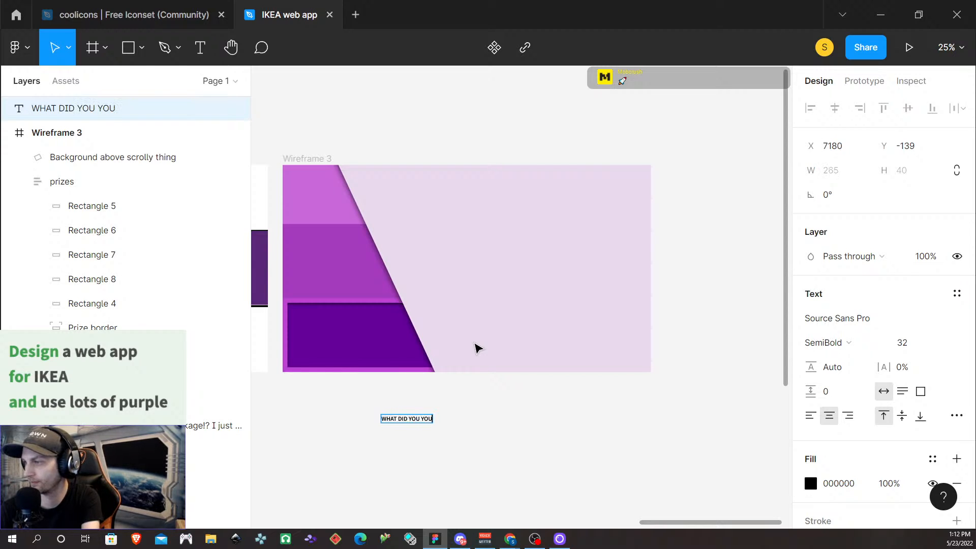
pyautogui.press('BackSpace')
pyautogui.press('BackSpace')
pyautogui.write('WIN!?')
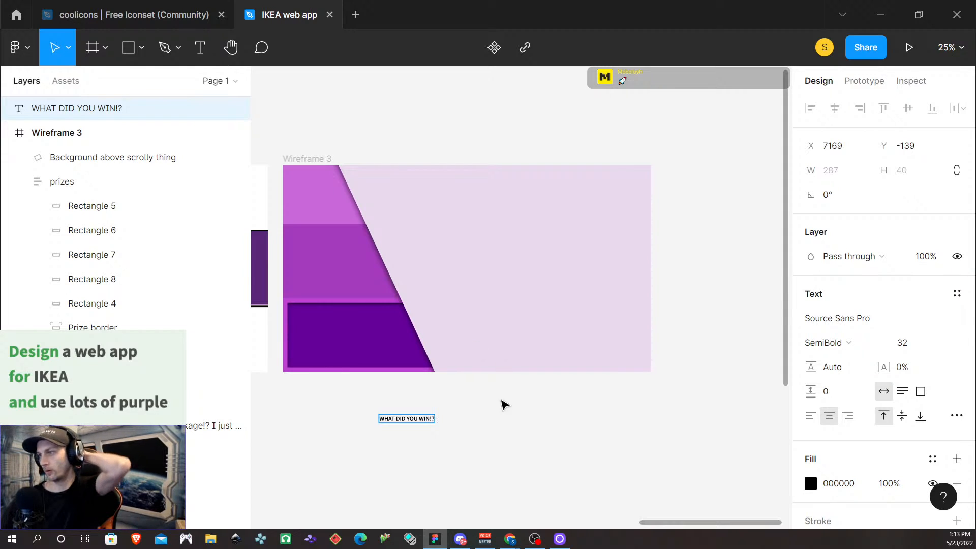
# Step: Set the "WHAT DID YOU WIN!?" text to size 128 and the Black font weight
pyautogui.tripleClick(420, 419)
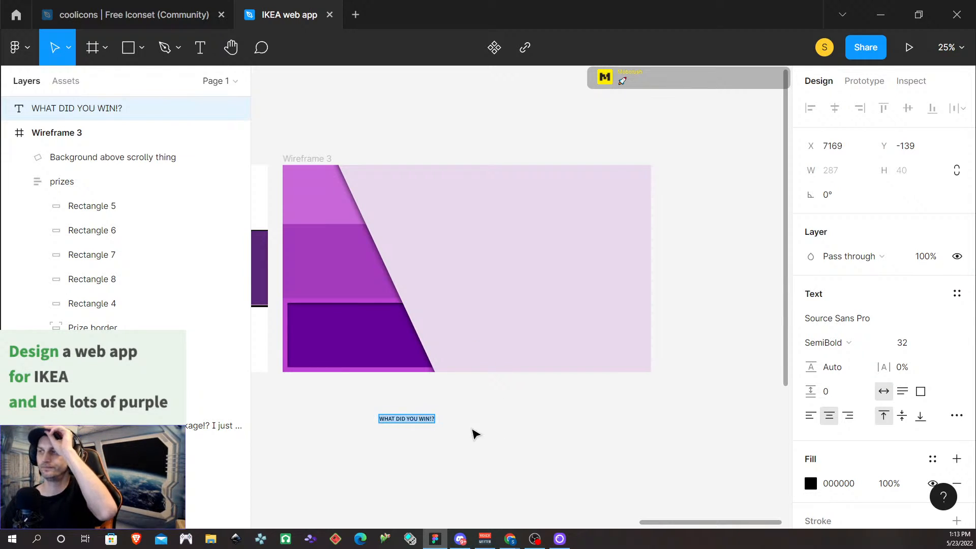
pyautogui.click(928, 349)
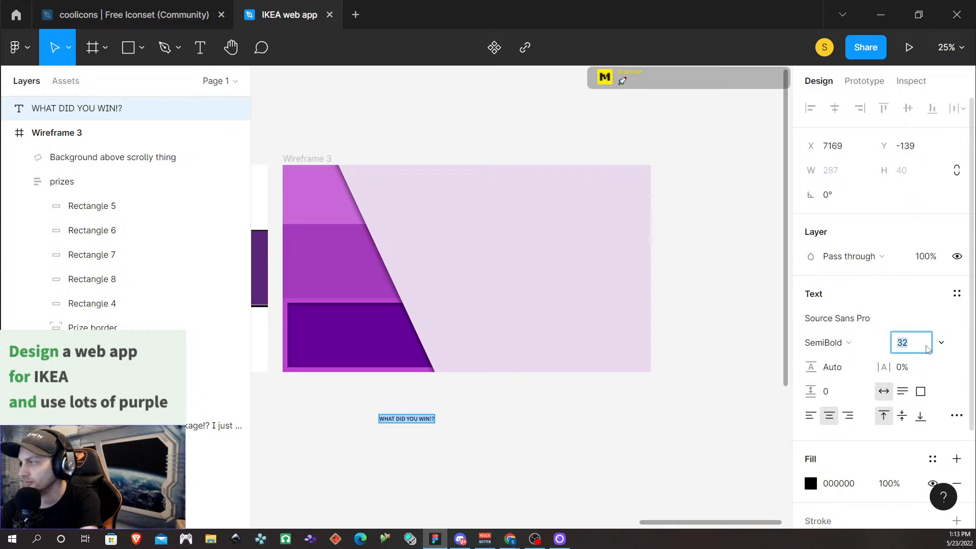
pyautogui.press('Return')
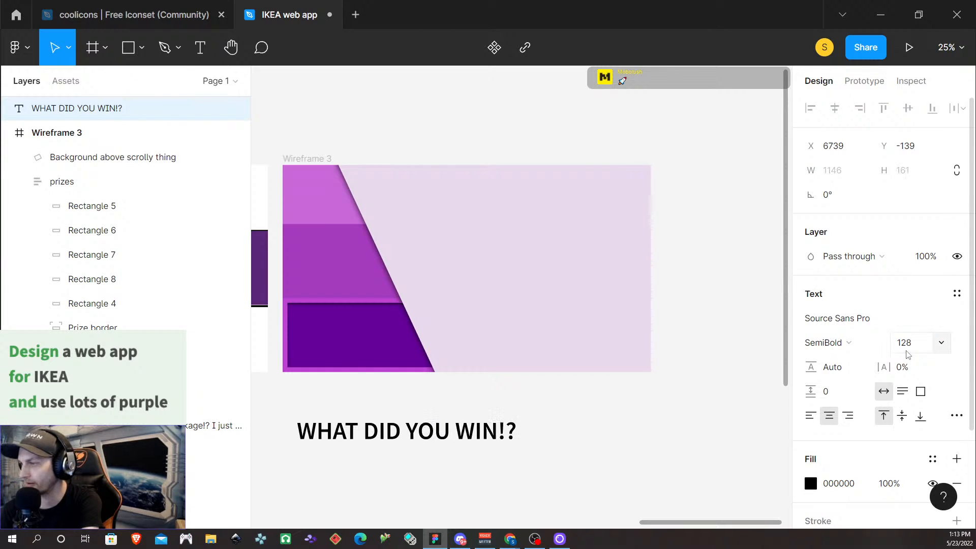
pyautogui.tripleClick(475, 433)
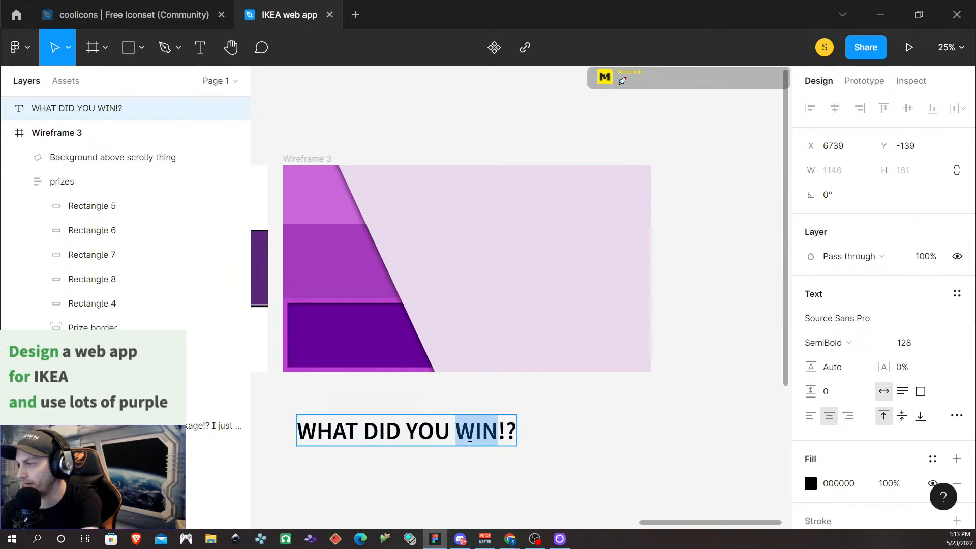
pyautogui.click(824, 343)
pyautogui.click(835, 377)
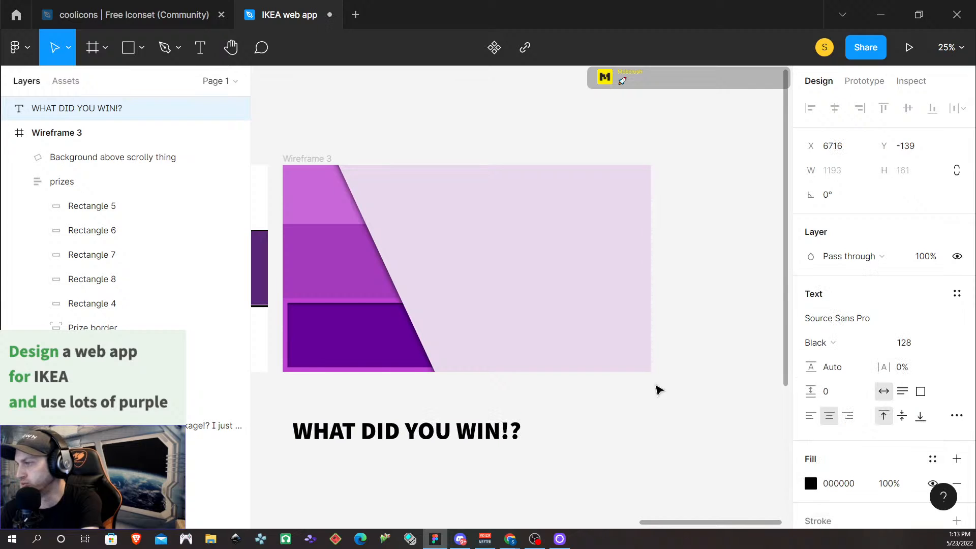
# Step: Move the "WHAT DID YOU WIN!?" heading into the upper light area of Wireframe 3, at about X 576, Y 115
pyautogui.press('Escape')
pyautogui.moveTo(399, 432); pyautogui.dragTo(499, 209)
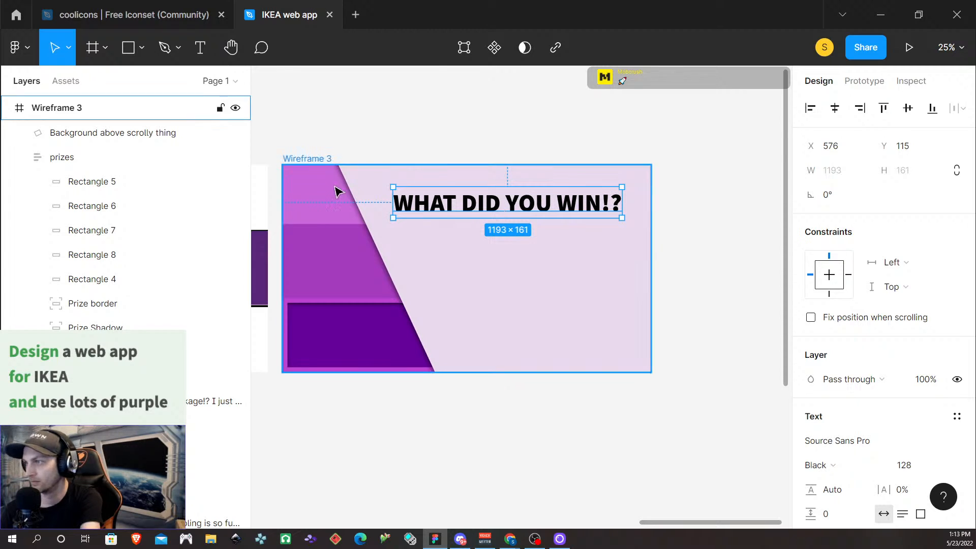
pyautogui.click(709, 388)
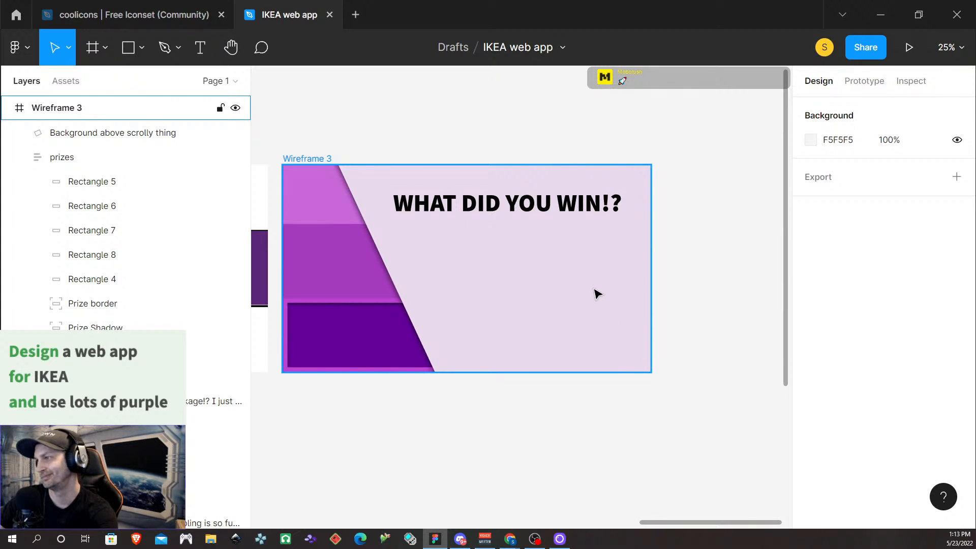
# Step: Try the Difference, Exclusion, Overlay, Color dodge, Screen, Lighten, Color burn and Multiply blend modes on the heading, and restore Pass through
pyautogui.click(485, 207)
pyautogui.doubleClick(485, 207)
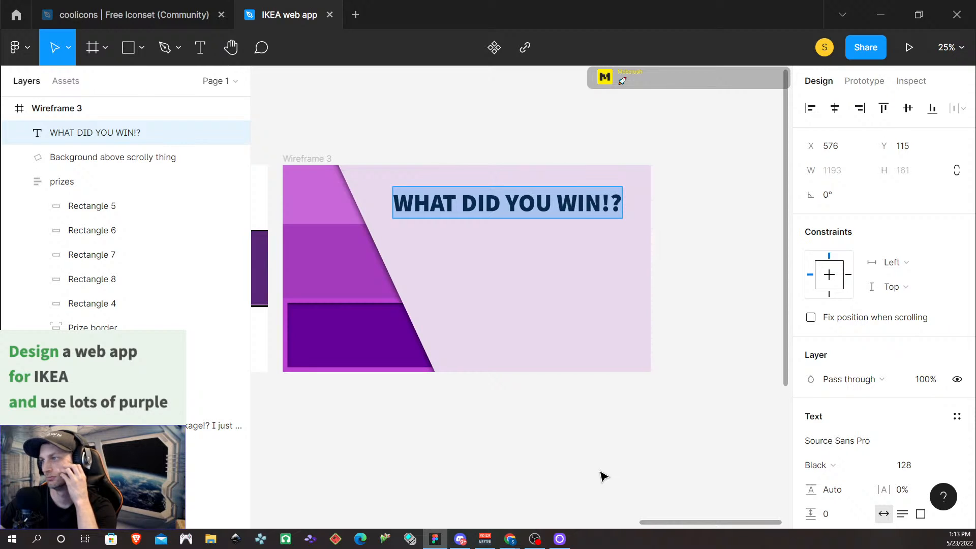
pyautogui.press('Escape')
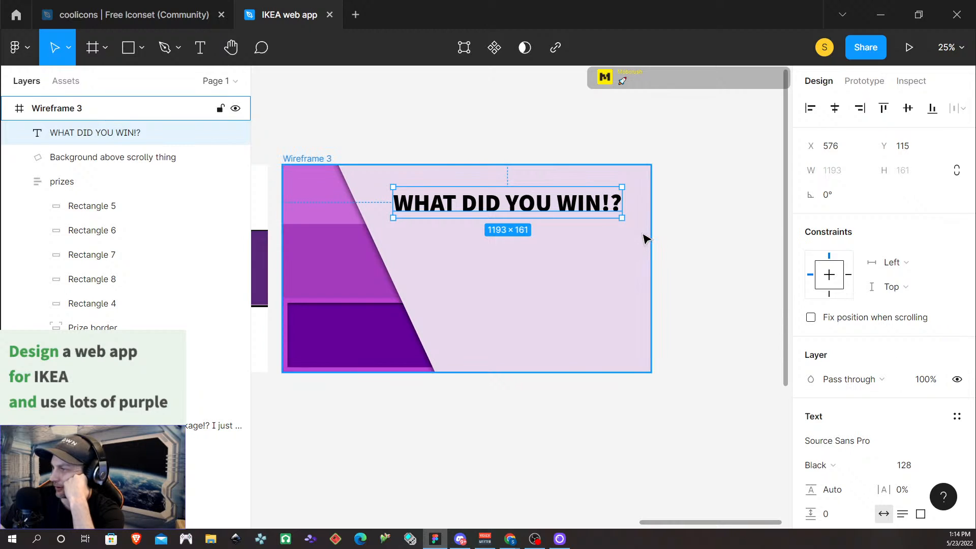
pyautogui.click(885, 384)
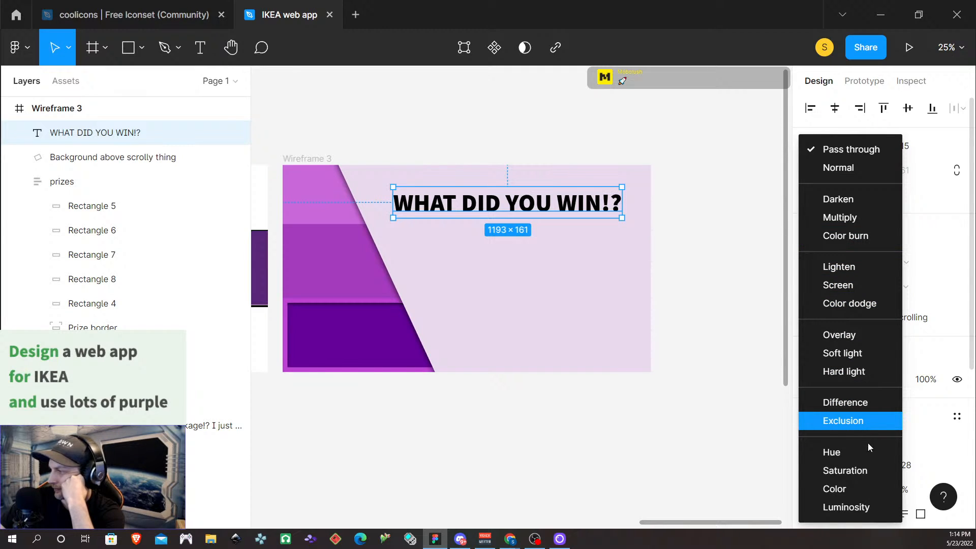
pyautogui.click(854, 410)
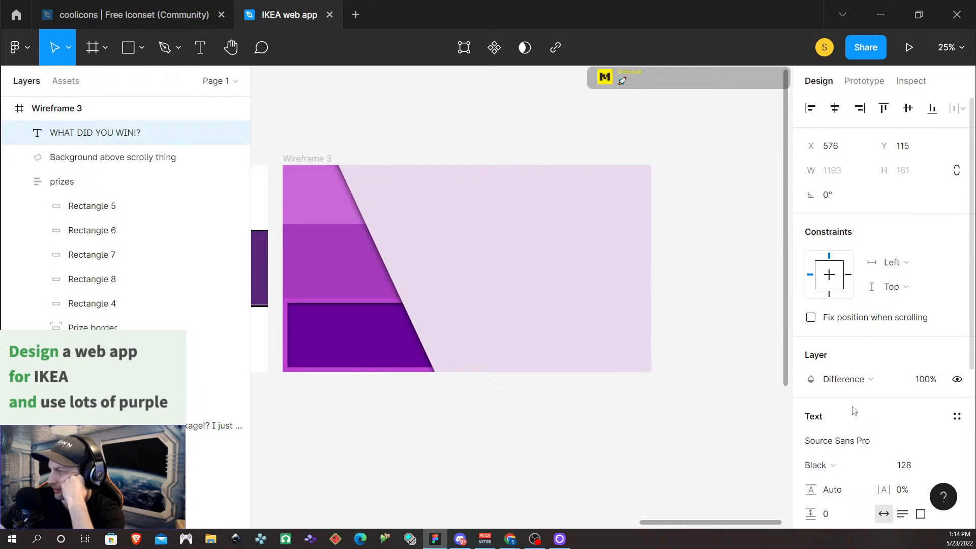
pyautogui.click(854, 381)
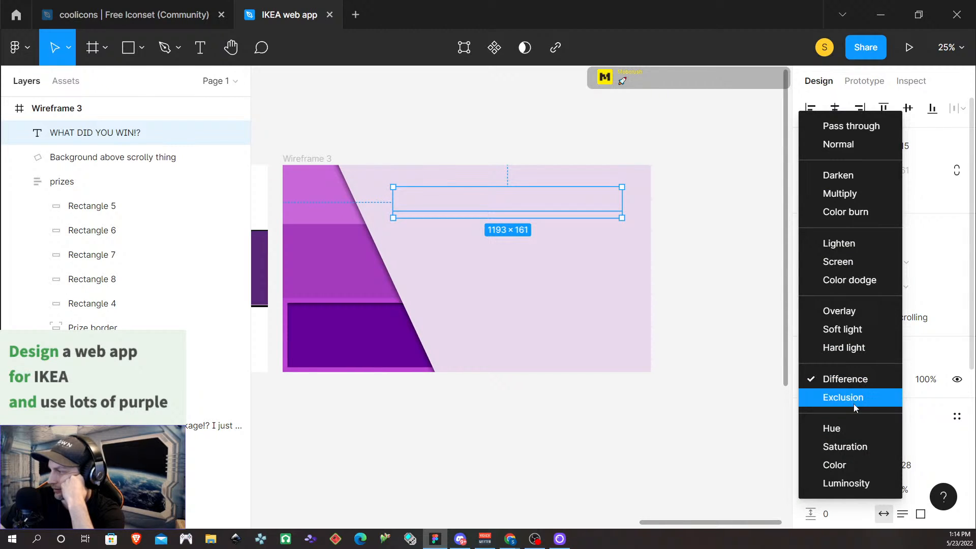
pyautogui.click(853, 399)
pyautogui.click(850, 380)
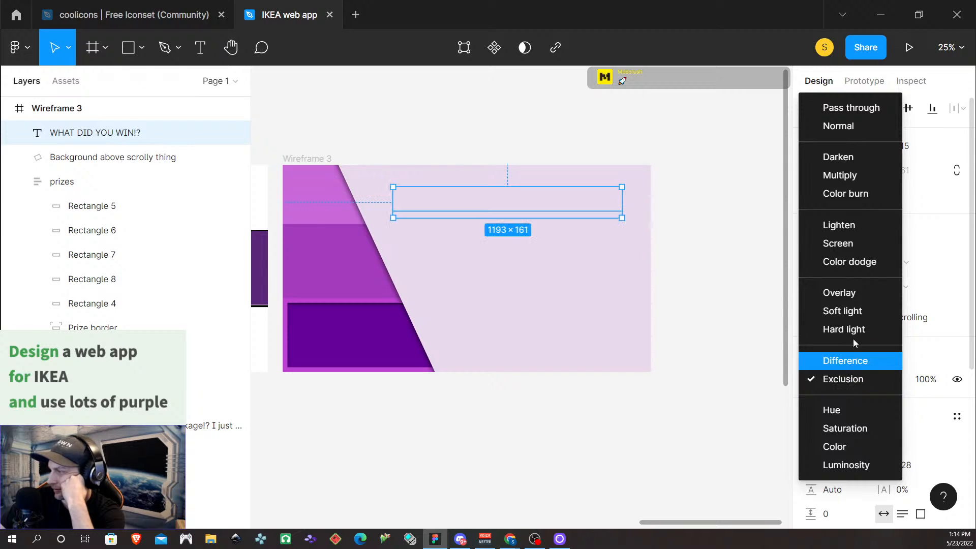
pyautogui.click(849, 298)
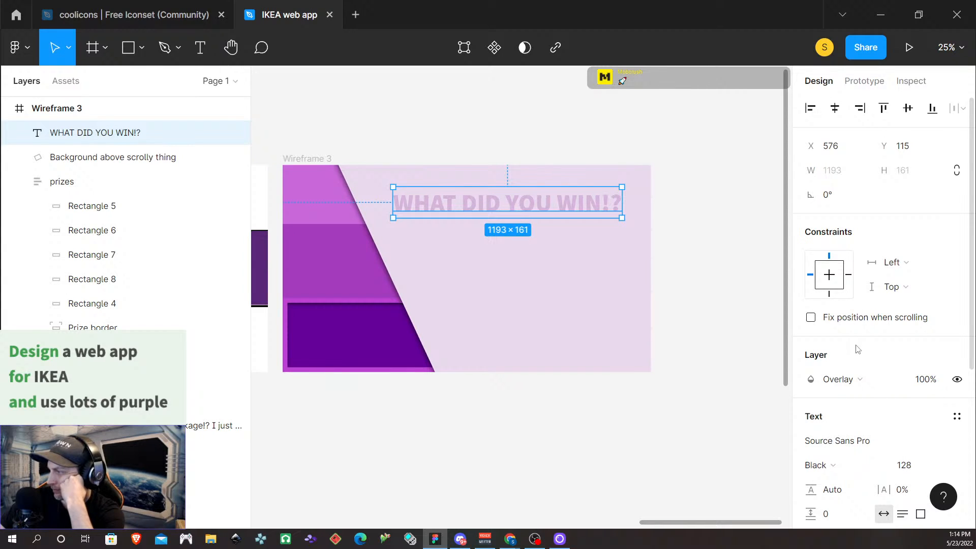
pyautogui.click(857, 385)
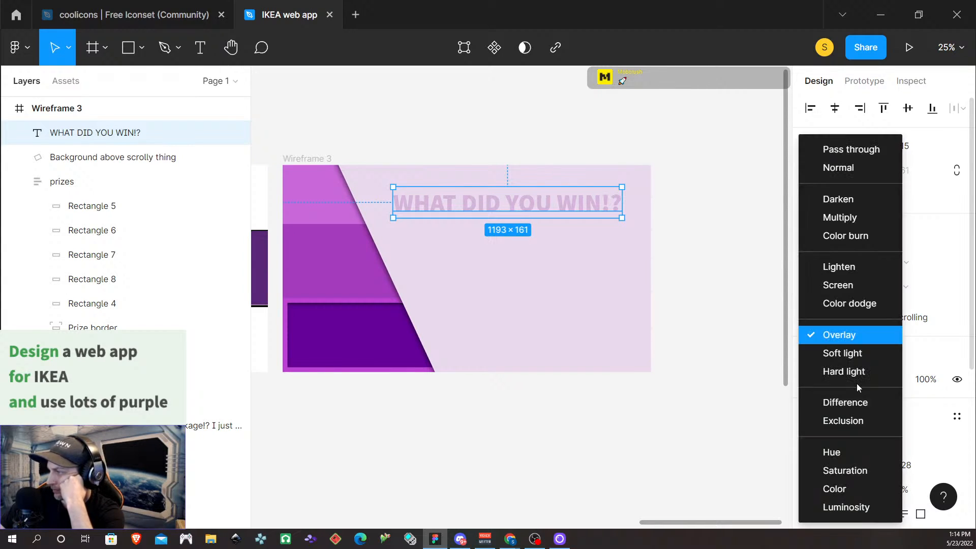
pyautogui.click(856, 304)
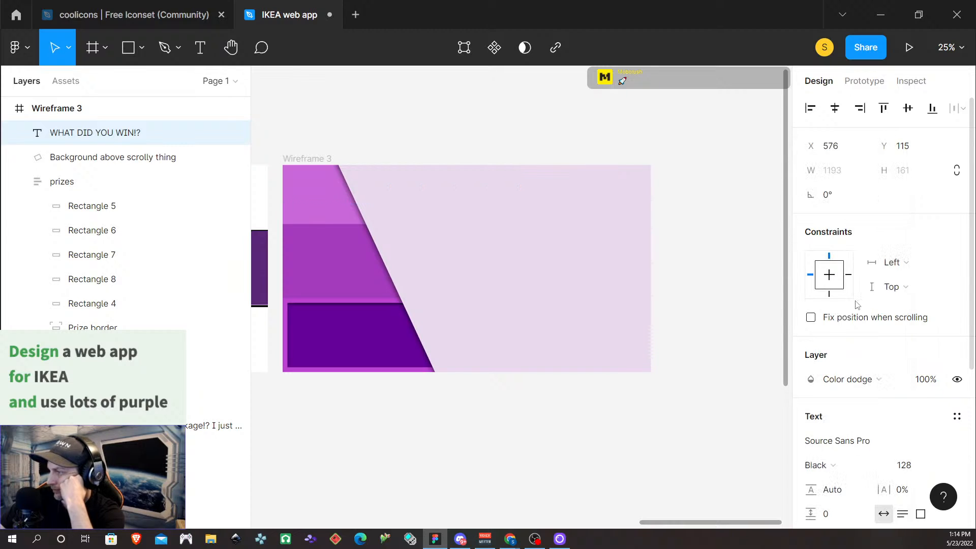
pyautogui.click(849, 379)
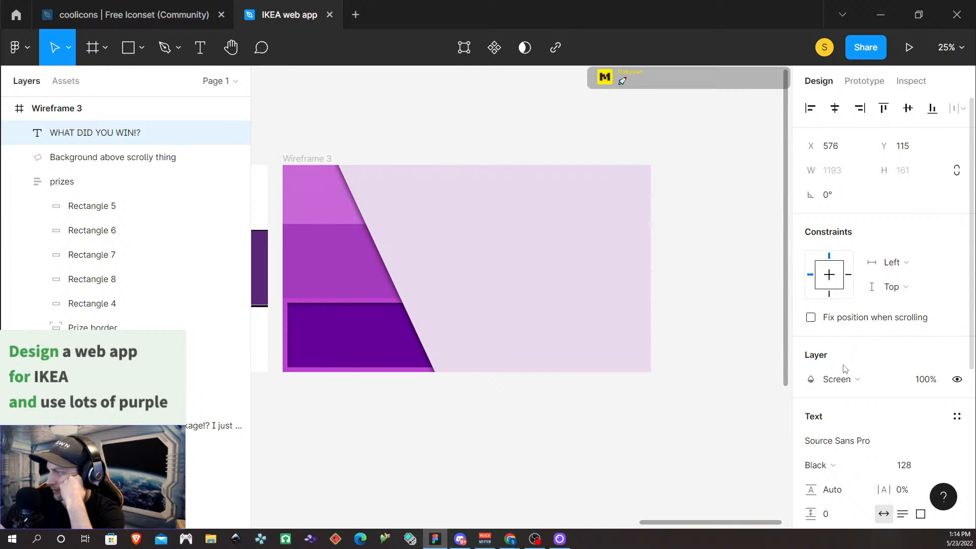
pyautogui.click(839, 379)
pyautogui.click(852, 268)
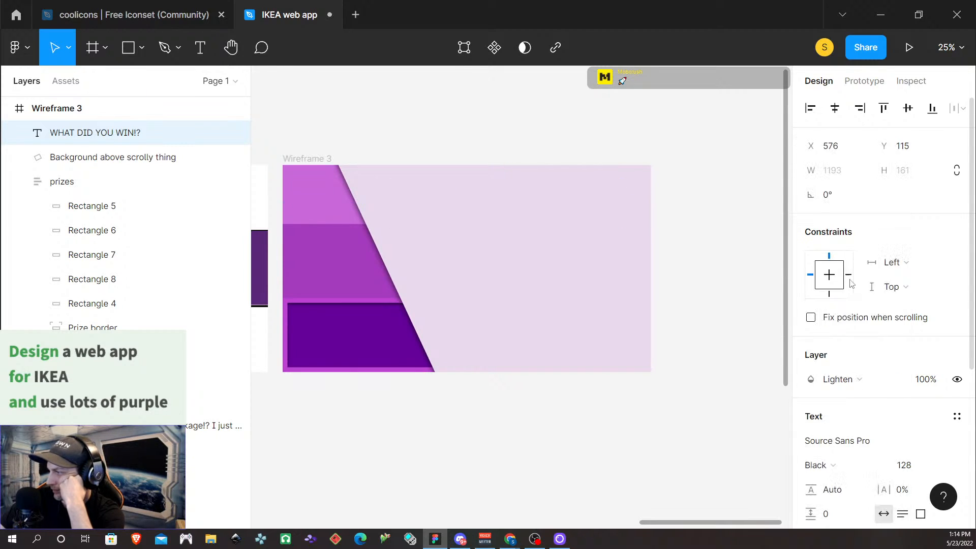
pyautogui.click(857, 380)
pyautogui.click(847, 236)
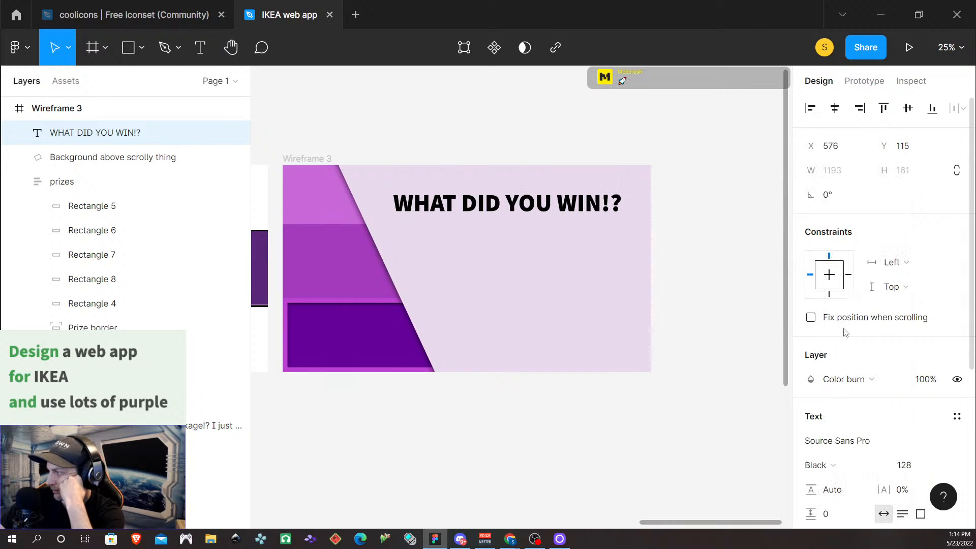
pyautogui.click(844, 381)
pyautogui.click(845, 218)
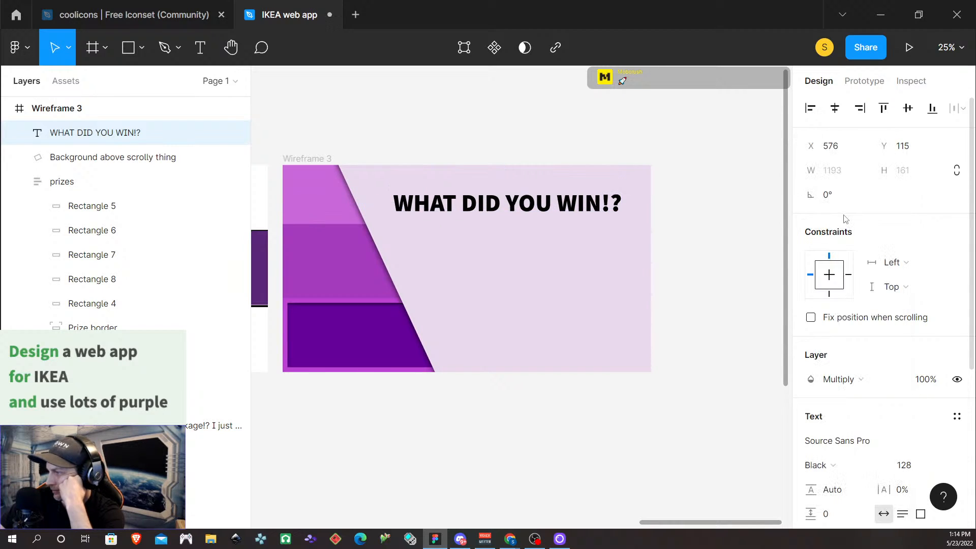
pyautogui.click(854, 380)
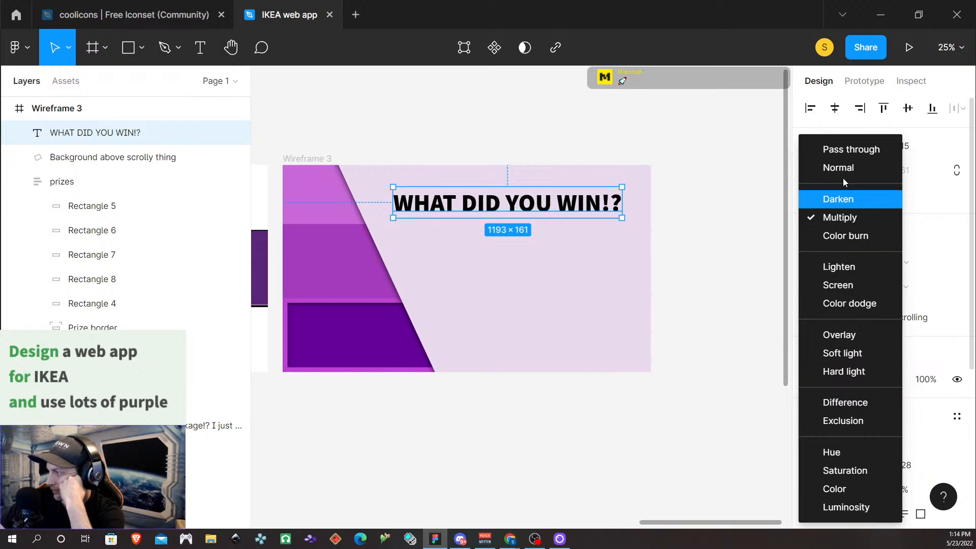
pyautogui.click(844, 150)
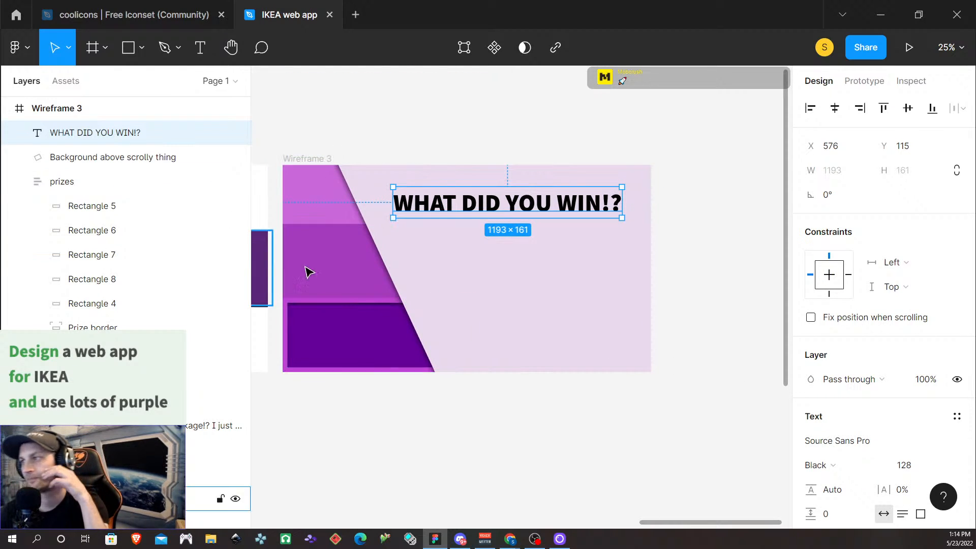
pyautogui.click(477, 439)
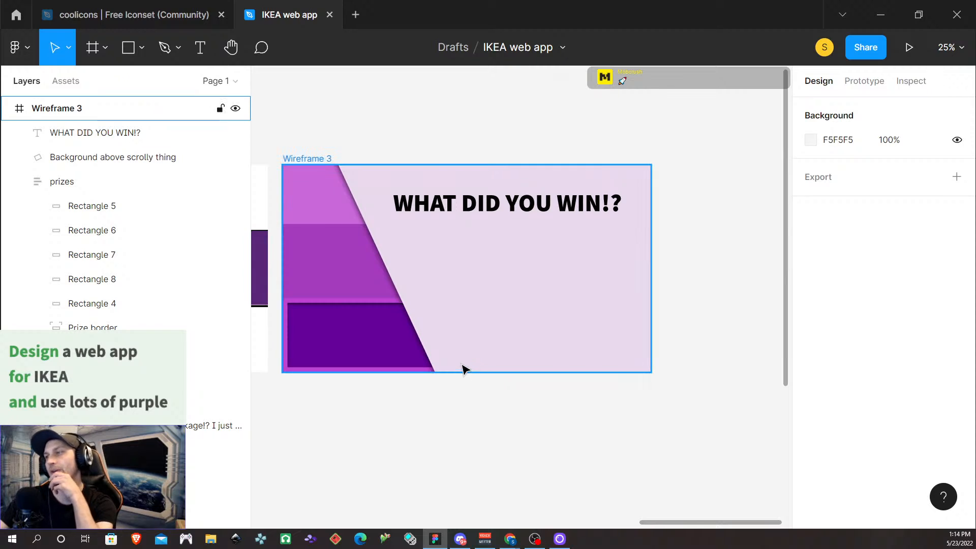
# Step: Fill the "WHAT DID YOU WIN!?" heading with the document purple 5A2776 and darken it to about 4D2364
pyautogui.doubleClick(516, 202)
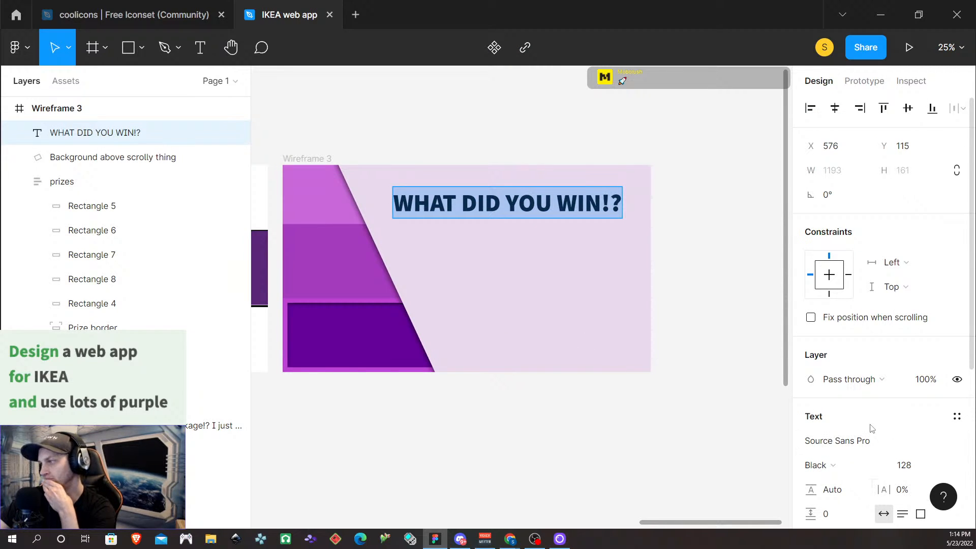
pyautogui.scroll(-5, 871, 429)
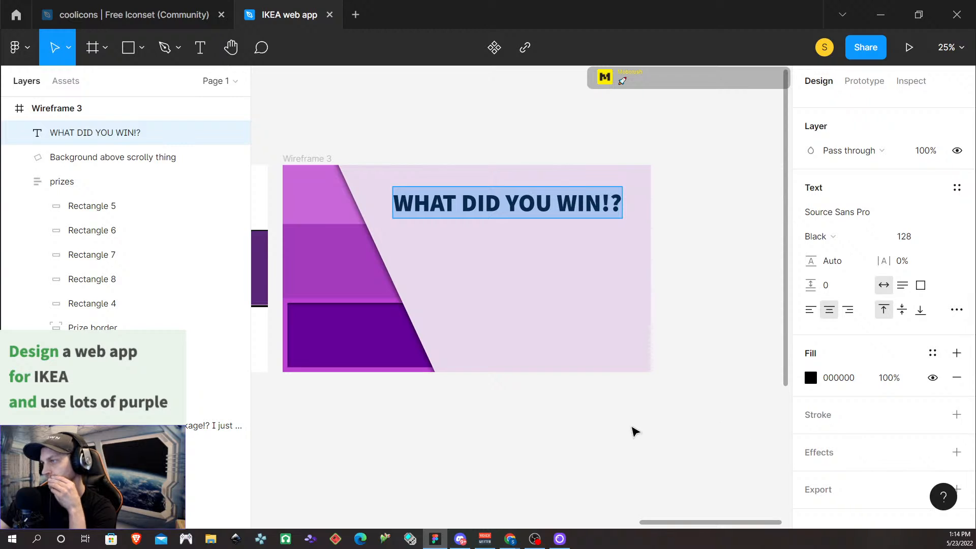
pyautogui.click(811, 379)
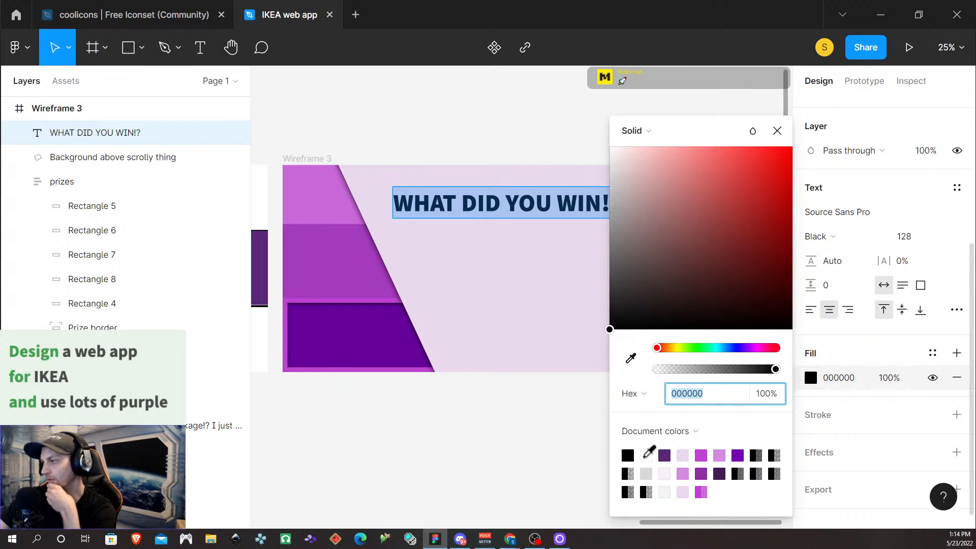
pyautogui.click(664, 455)
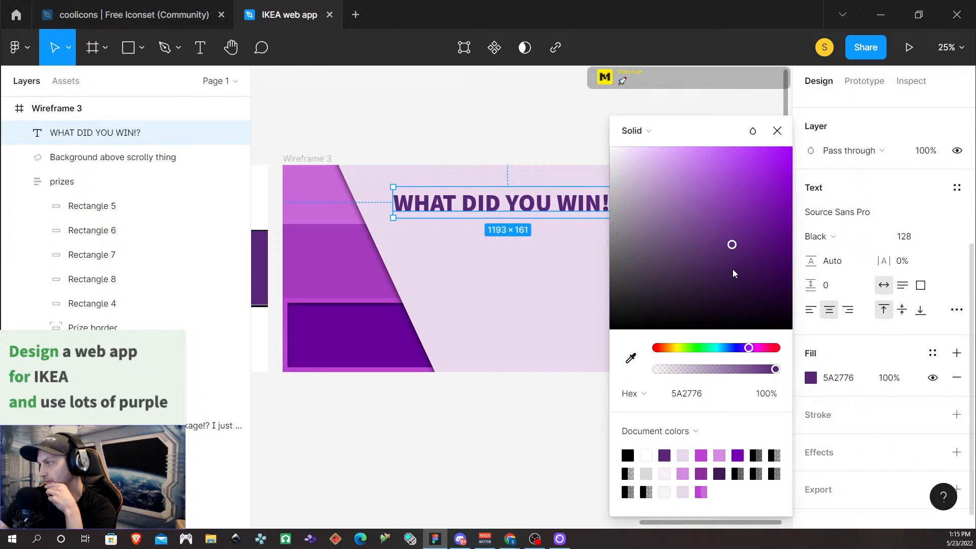
pyautogui.moveTo(733, 264)
pyautogui.mouseDown()
pyautogui.moveTo(732, 277)
pyautogui.moveTo(729, 255)
pyautogui.moveTo(729, 265)
pyautogui.mouseUp()
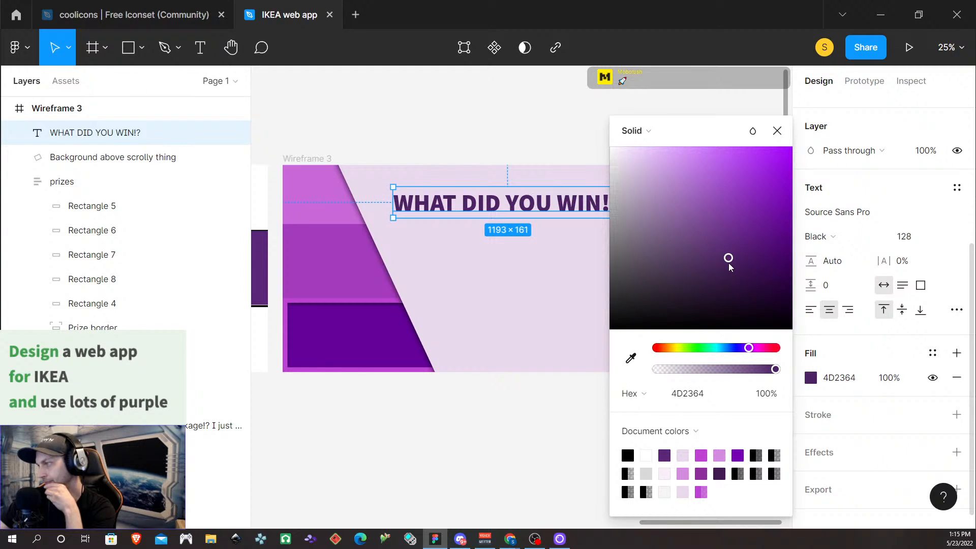
# Step: Close the heading's fill color picker and clear the selection
pyautogui.click(777, 131)
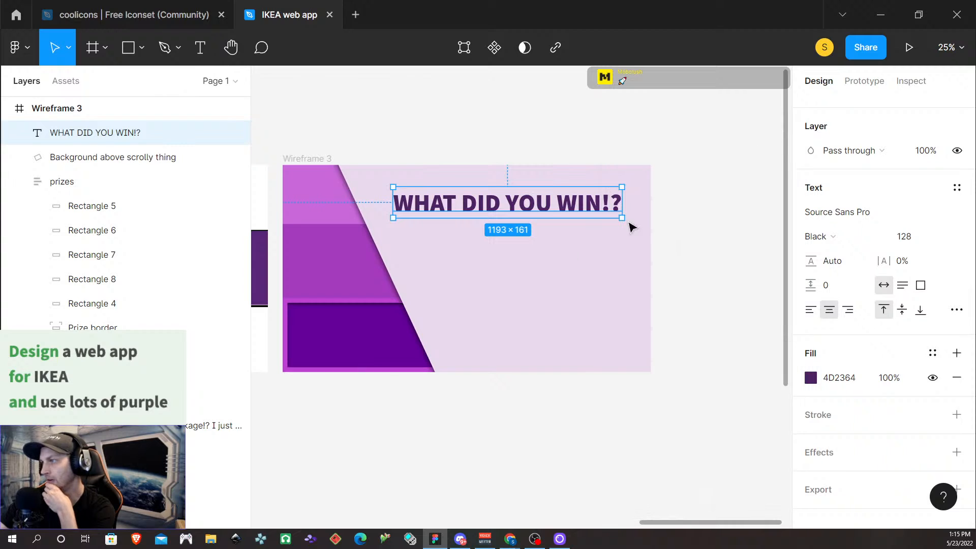
pyautogui.click(542, 462)
pyautogui.click(549, 317)
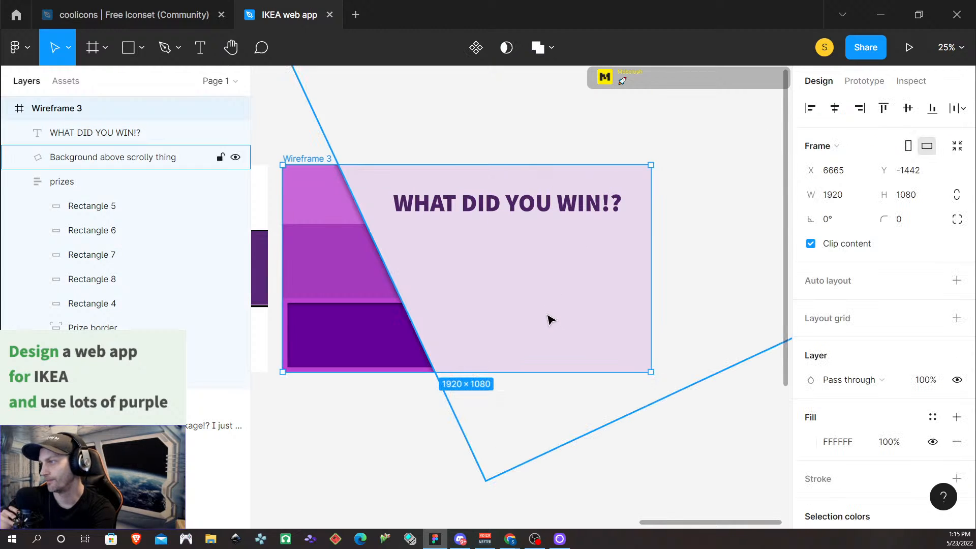
pyautogui.click(651, 451)
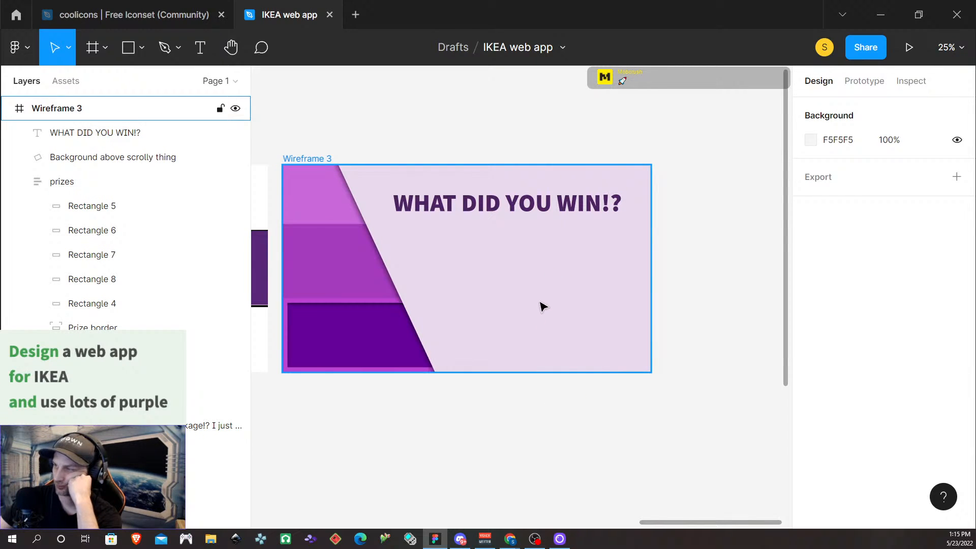
pyautogui.scroll(-1, 538, 305)
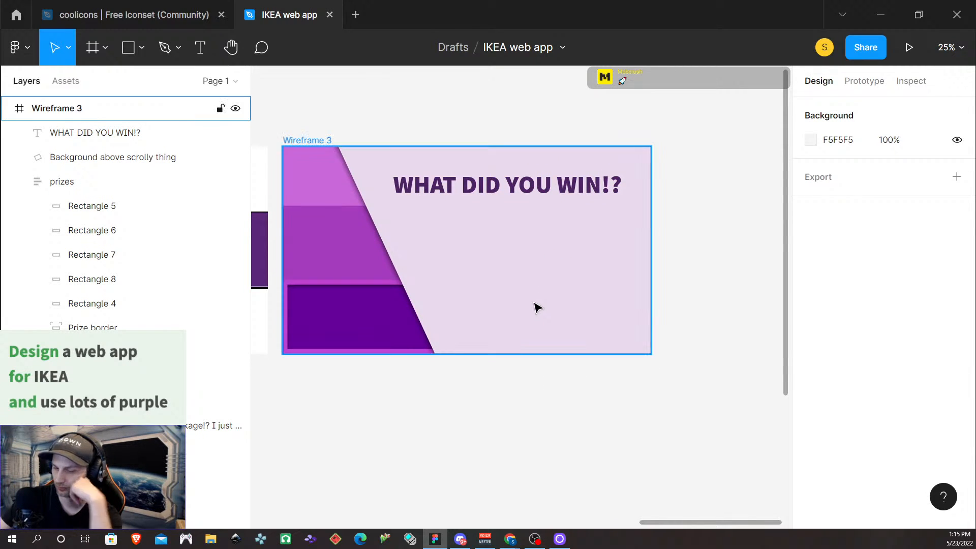
# Step: Duplicate the "WHAT DID YOU WIN!?" heading directly beneath itself at X 576, Y 276, and select the copy's text
pyautogui.click(443, 192)
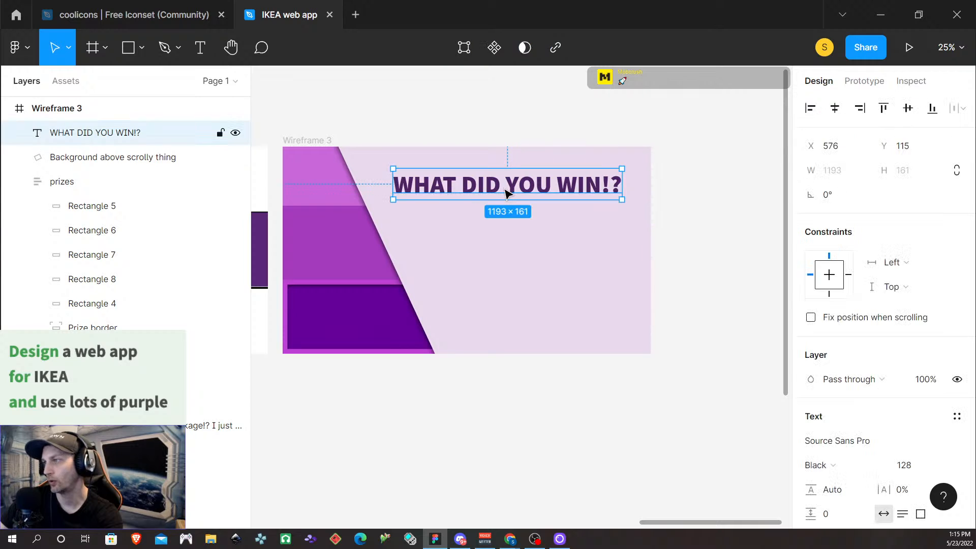
pyautogui.moveTo(509, 191); pyautogui.dragTo(509, 222)
pyautogui.doubleClick(510, 222)
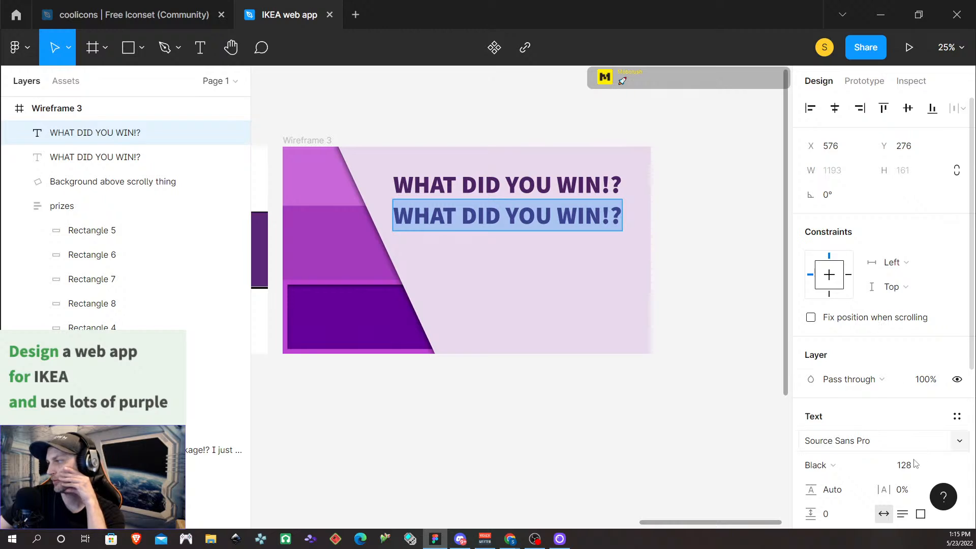
# Step: Set the duplicated heading text to size 48 and the Bold font weight
pyautogui.click(942, 469)
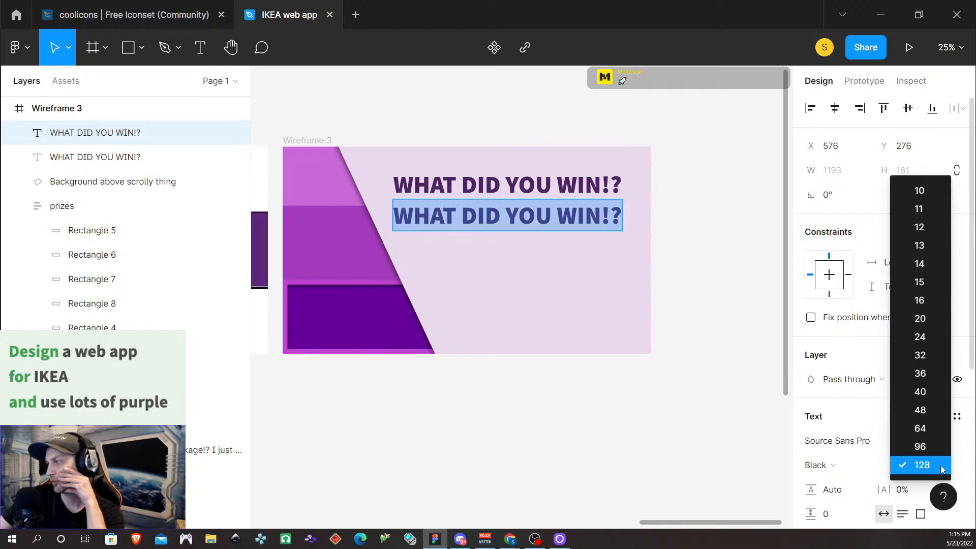
pyautogui.click(926, 410)
pyautogui.doubleClick(527, 206)
pyautogui.click(527, 205)
pyautogui.hotkey('ctrl', 'a')
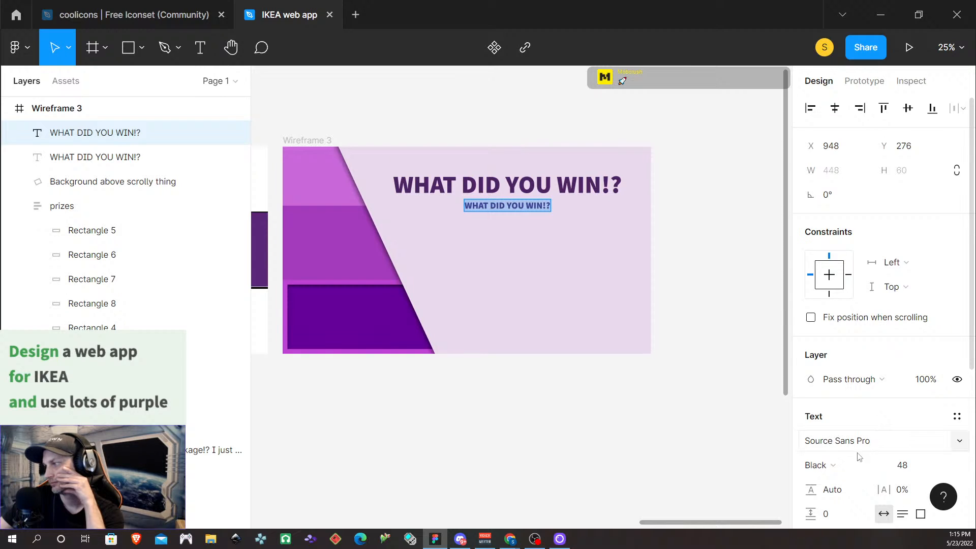
pyautogui.click(840, 470)
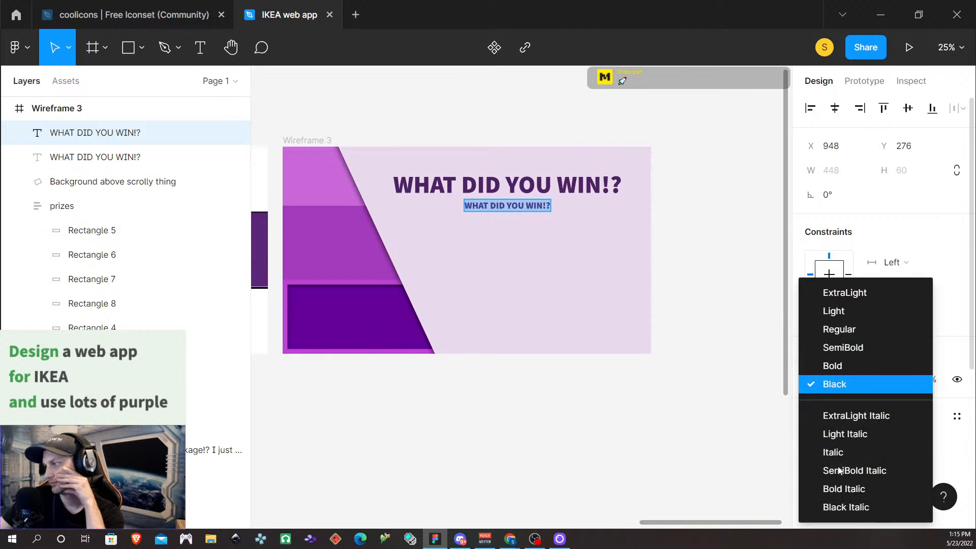
pyautogui.click(852, 366)
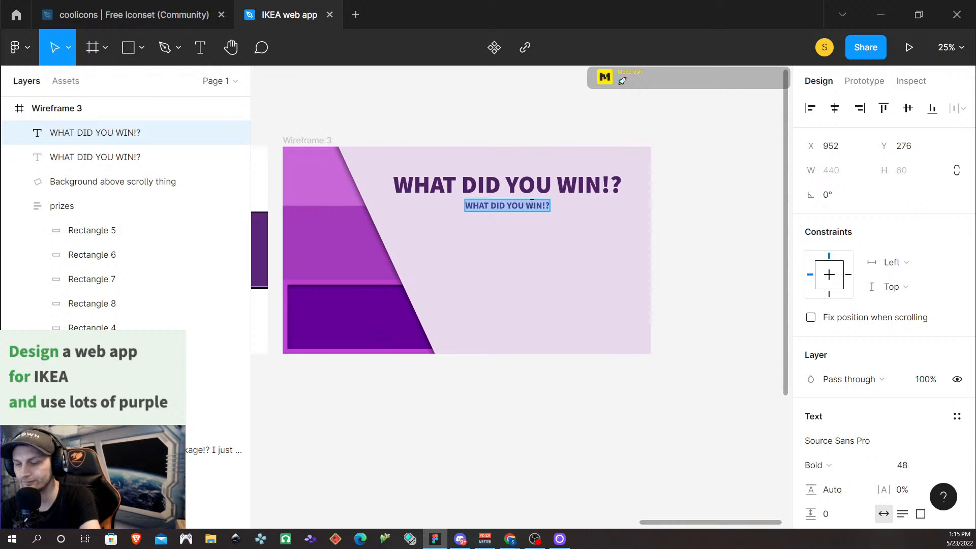
pyautogui.write('cA')
pyautogui.press('BackSpace')
pyautogui.press('BackSpace')
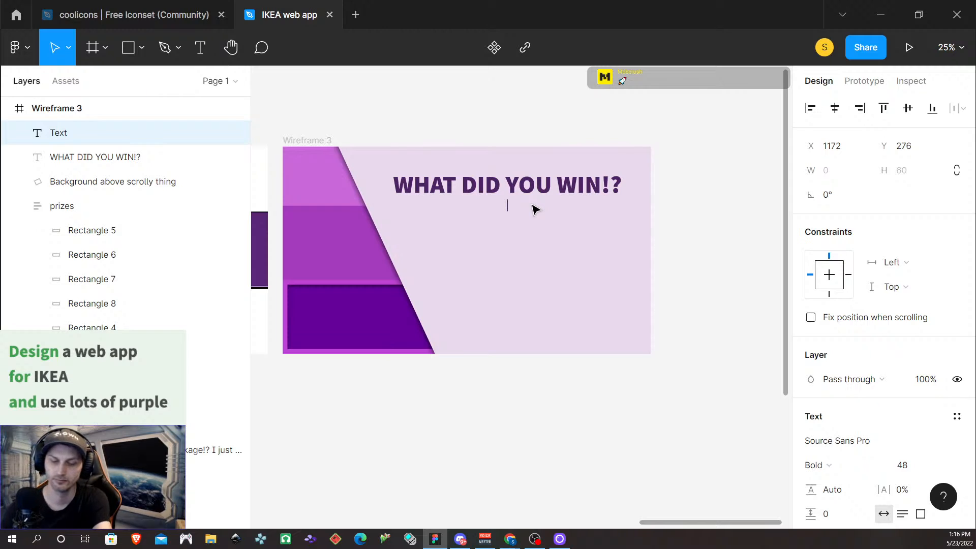
pyautogui.write('EVERYBO')
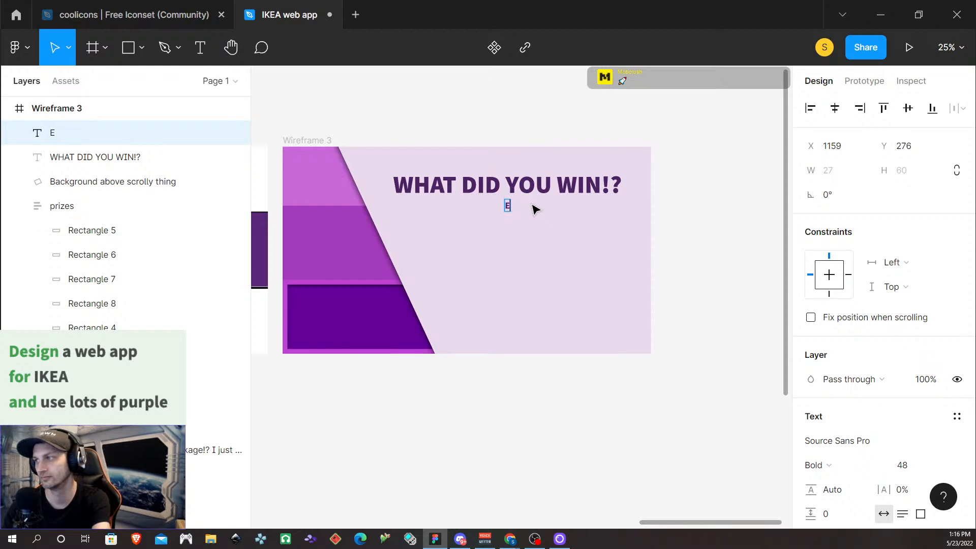
pyautogui.press('BackSpace')
pyautogui.press('BackSpace')
pyautogui.press('BackSpace')
pyautogui.press('BackSpace')
pyautogui.press('BackSpace')
pyautogui.press('BackSpace')
pyautogui.press('BackSpace')
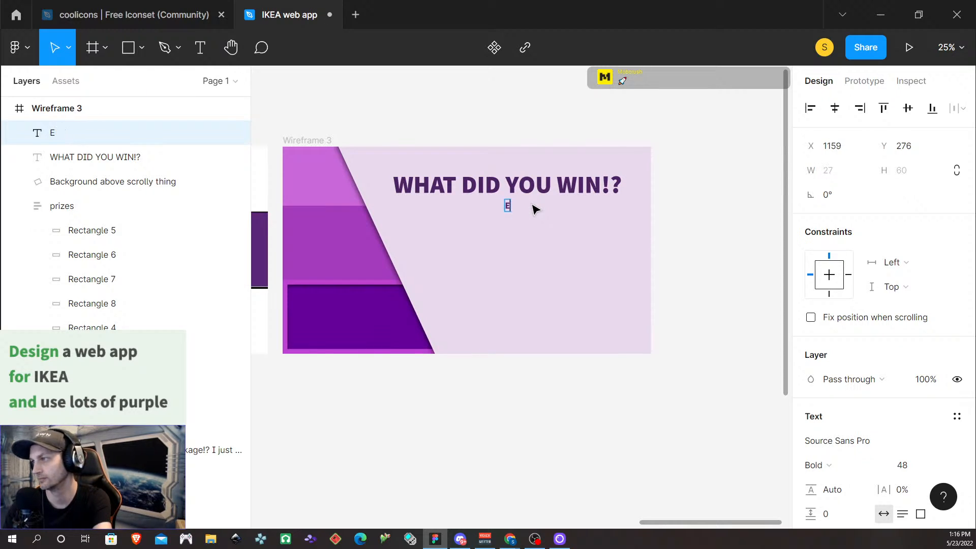
# Step: Replace the small copy's text with "Everybody said you couldn't do it but look at you now!!!"
pyautogui.write('Ever')
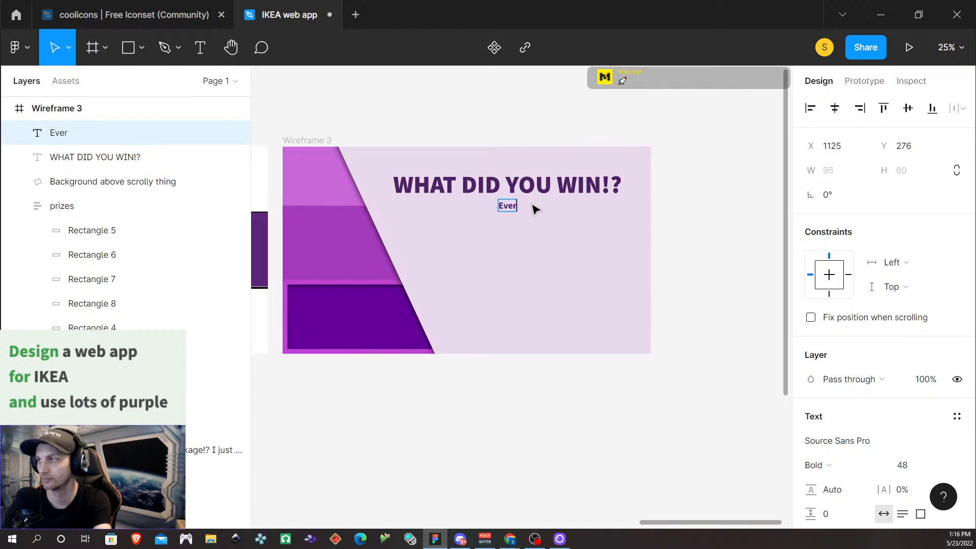
pyautogui.write('ybody said yo')
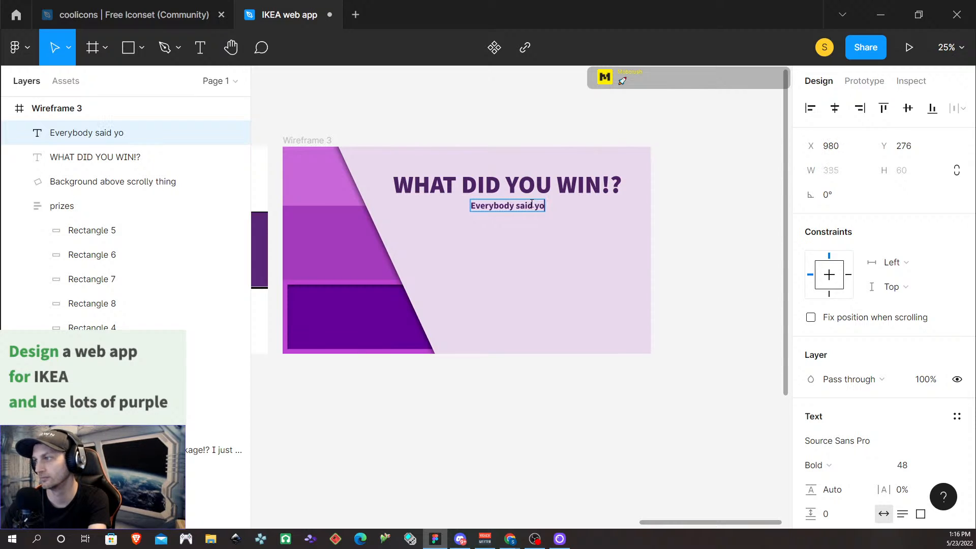
pyautogui.write("u couldn't do it")
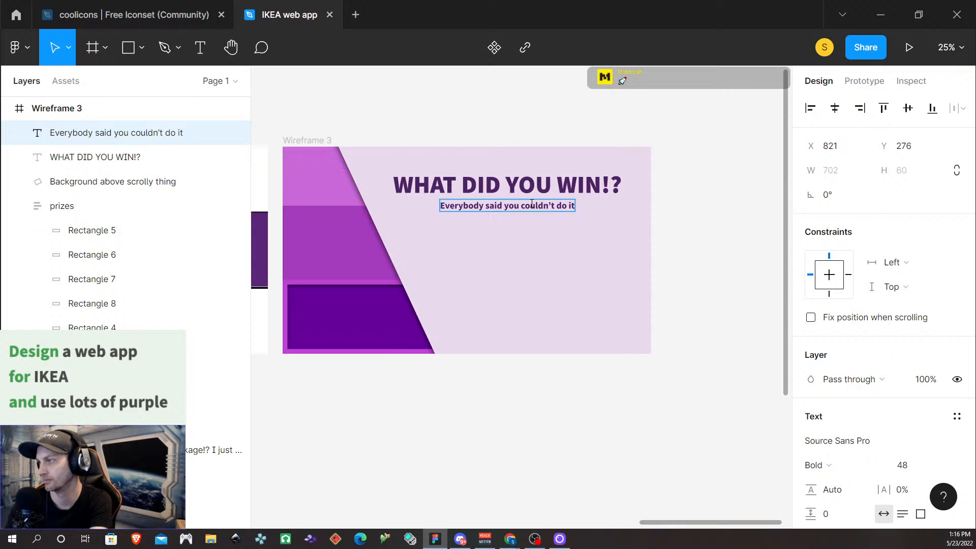
pyautogui.write(' but l')
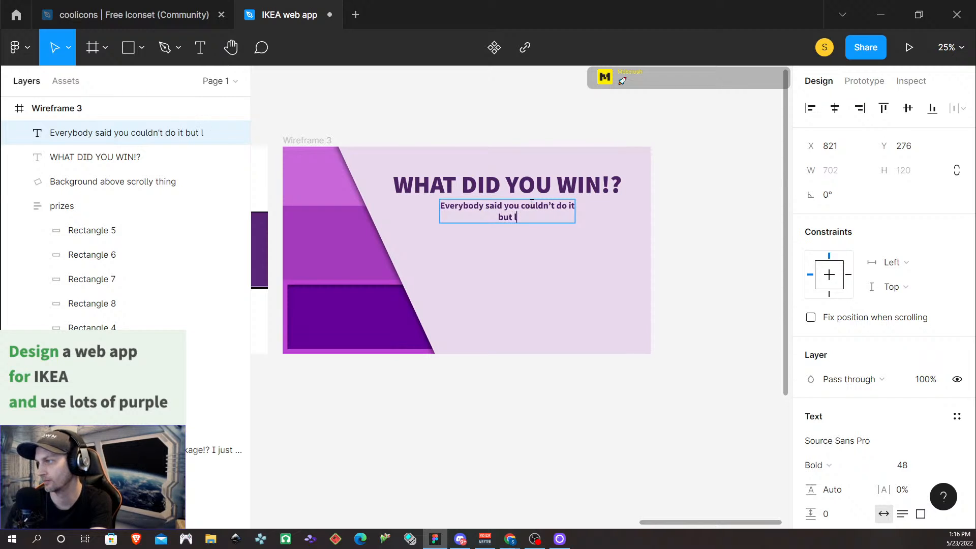
pyautogui.write('ook at you no')
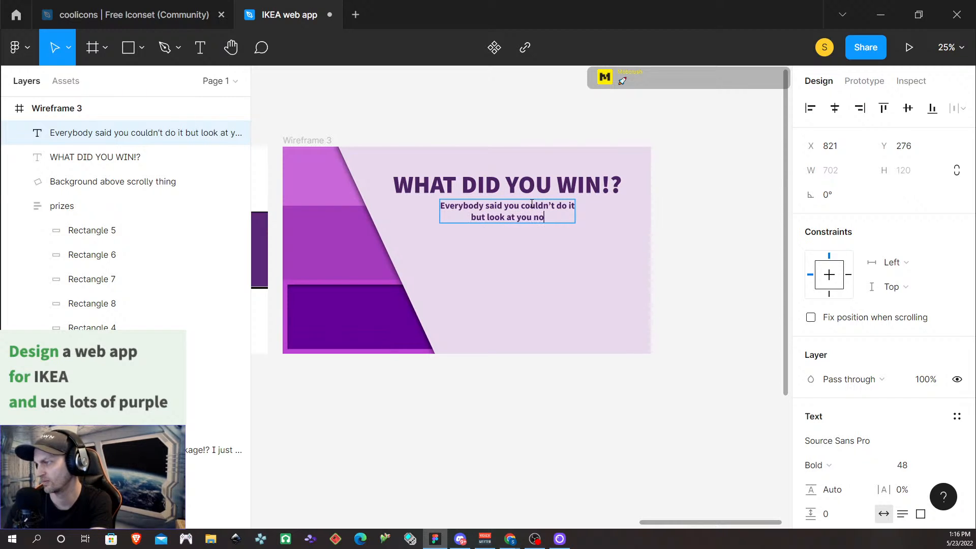
pyautogui.write('w!!!')
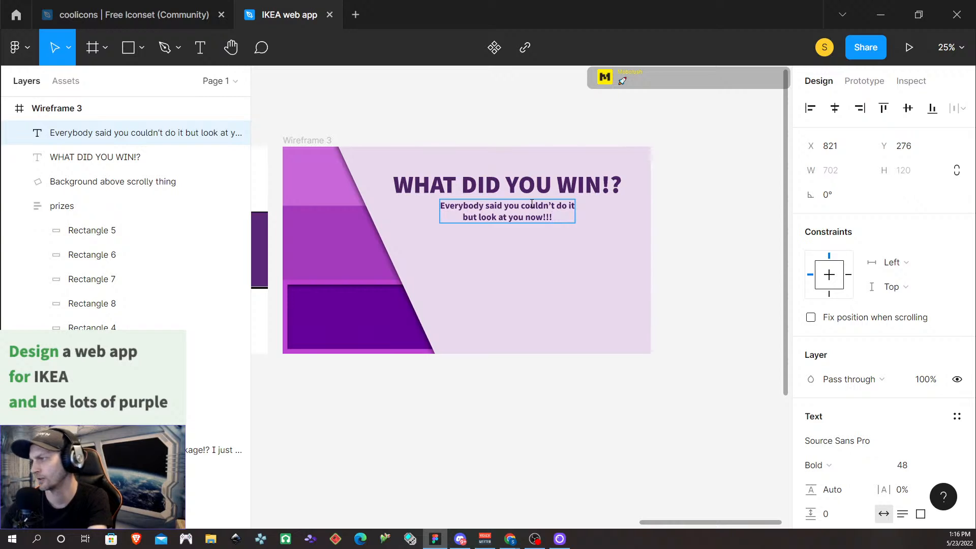
# Step: Right-align the subheading text and move it to X 1067, Y 276, so its right edge lines up with the heading's
pyautogui.scroll(-3, 898, 485)
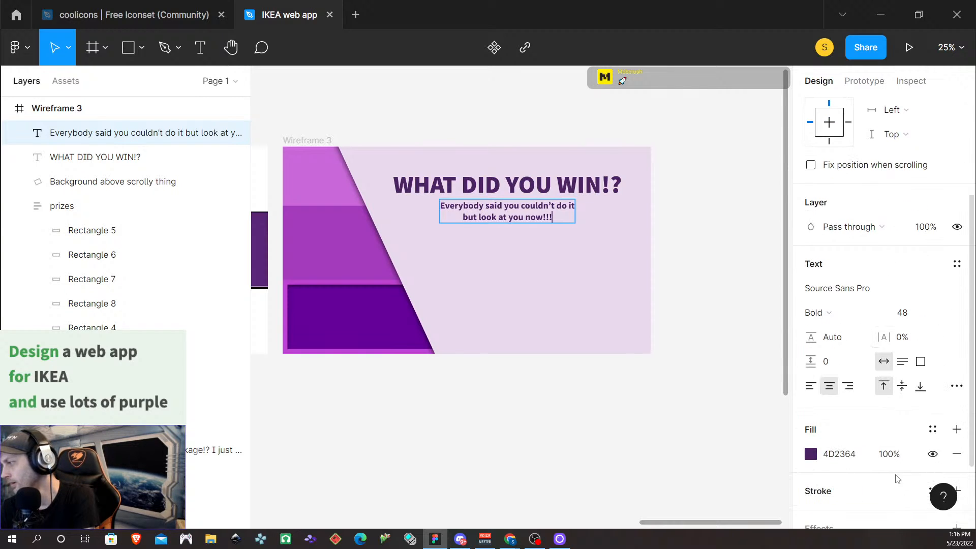
pyautogui.click(848, 386)
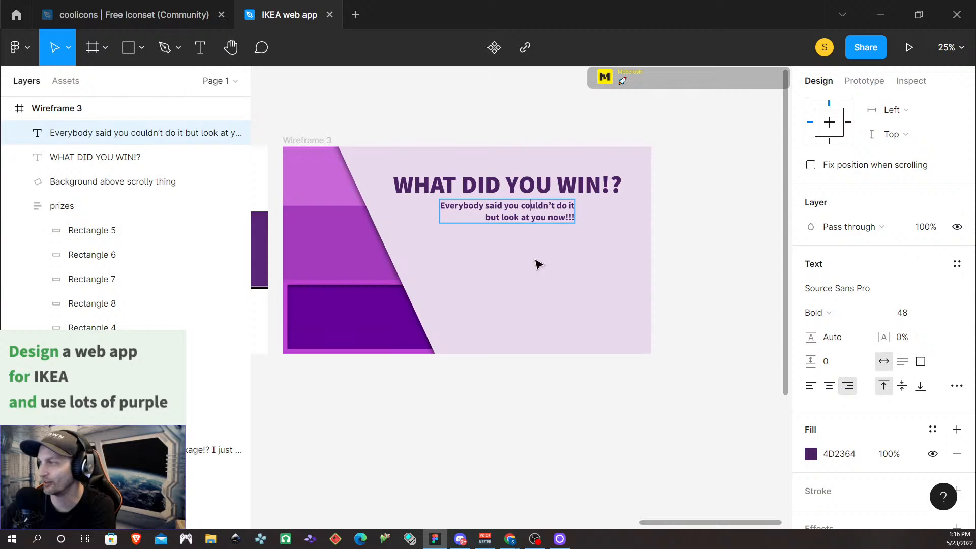
pyautogui.click(524, 216)
pyautogui.moveTo(526, 218); pyautogui.dragTo(568, 218)
pyautogui.click(578, 285)
pyautogui.click(694, 401)
pyautogui.click(601, 220)
pyautogui.press('Left')
pyautogui.press('Right')
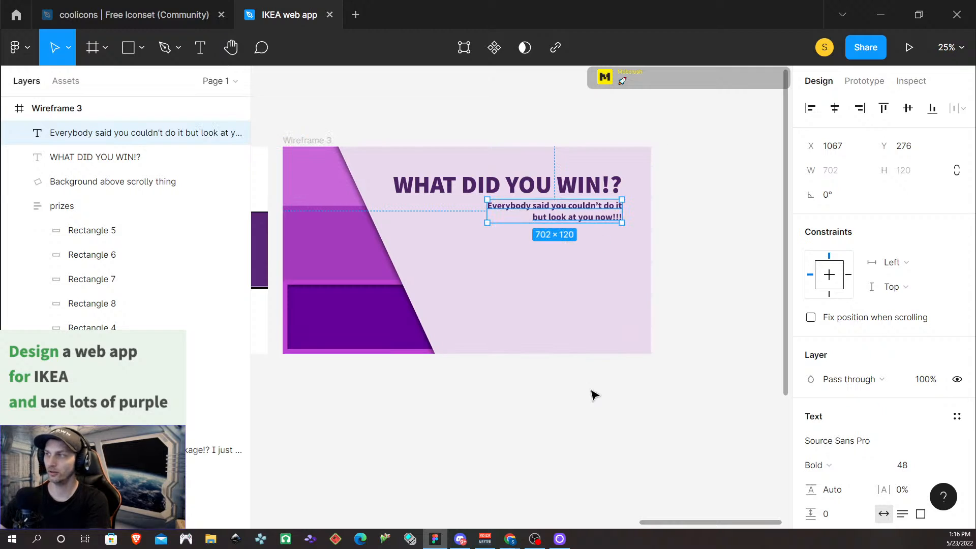
pyautogui.click(594, 421)
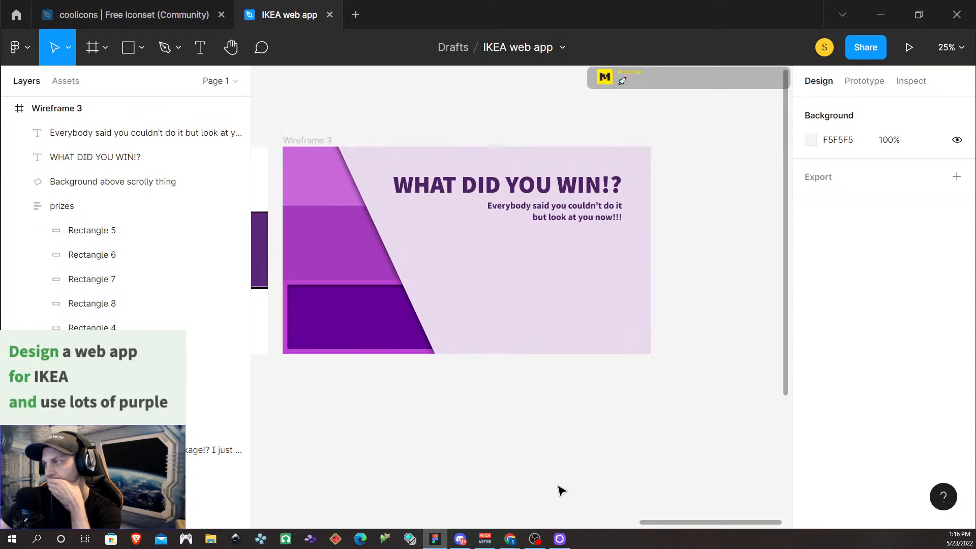
# Step: Duplicate the "WHAT DID YOU WIN!?" heading below the subheading at X 576, Y 460, and select the copy's text
pyautogui.scroll(-2, 561, 491)
pyautogui.scroll(-1, 561, 491)
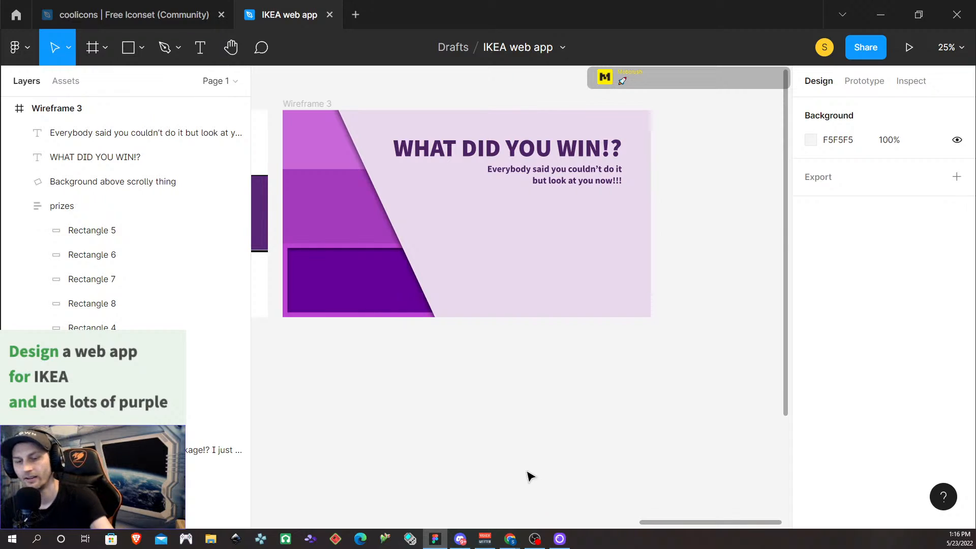
pyautogui.scroll(-3, 527, 412)
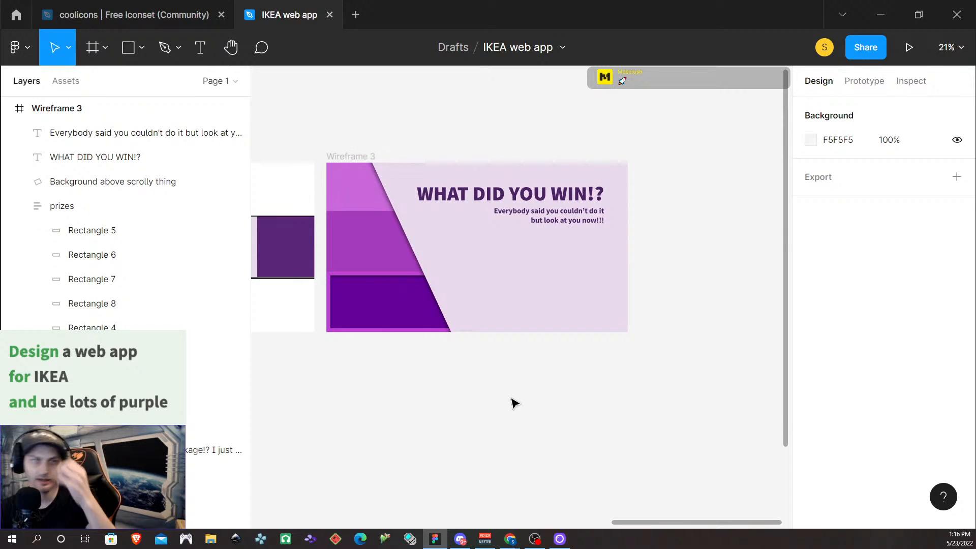
pyautogui.scroll(1, 635, 249)
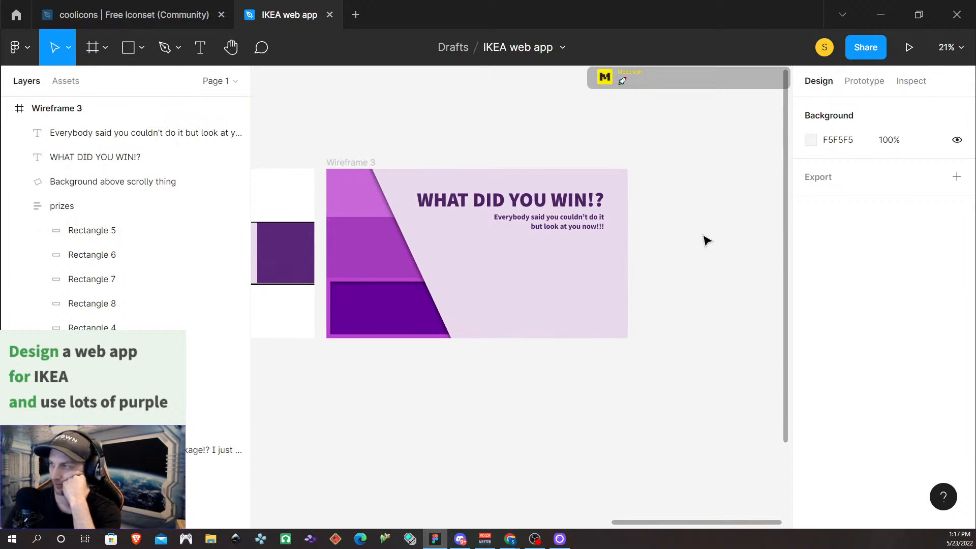
pyautogui.click(538, 203)
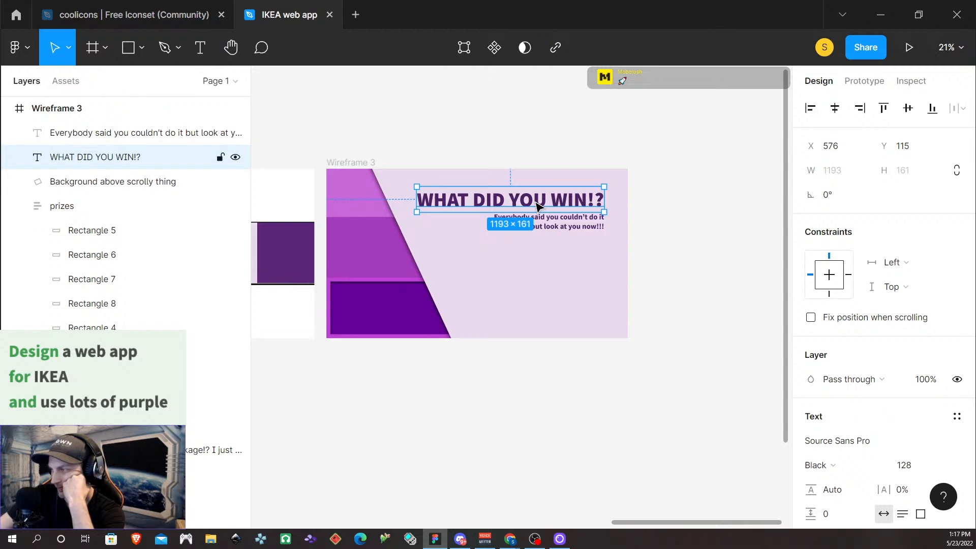
pyautogui.doubleClick(537, 205)
pyautogui.press('Escape')
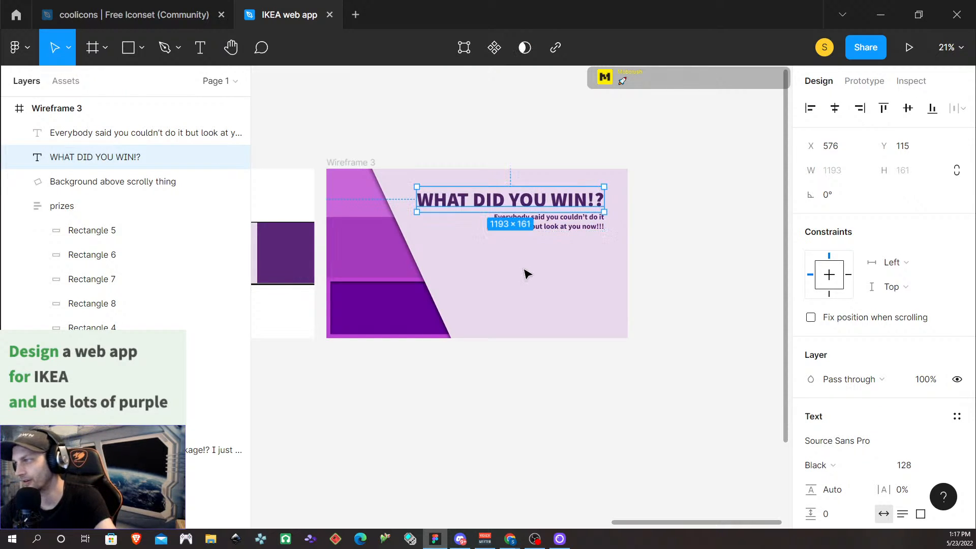
pyautogui.moveTo(538, 202); pyautogui.dragTo(542, 254)
pyautogui.doubleClick(542, 256)
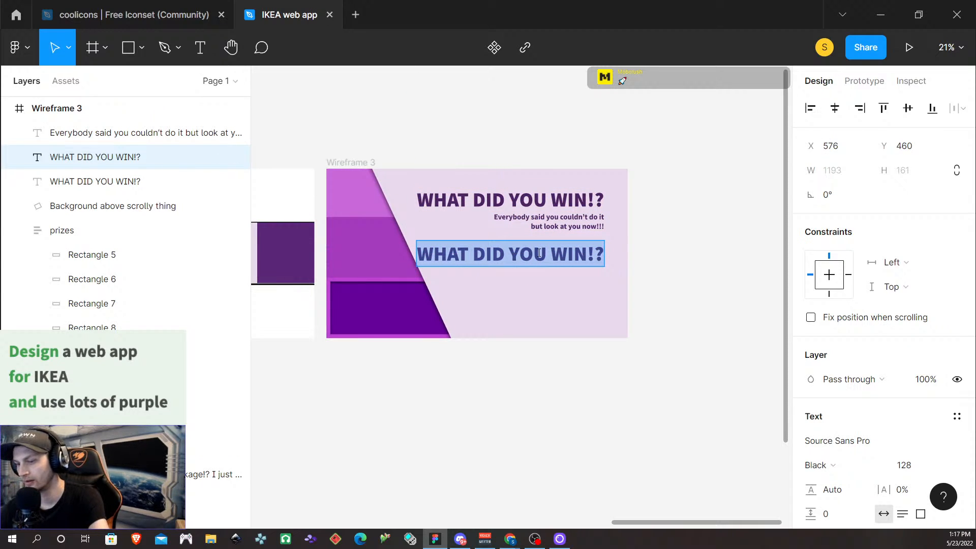
# Step: Replace the lower heading copy's text with "You bet $20"
pyautogui.write('You')
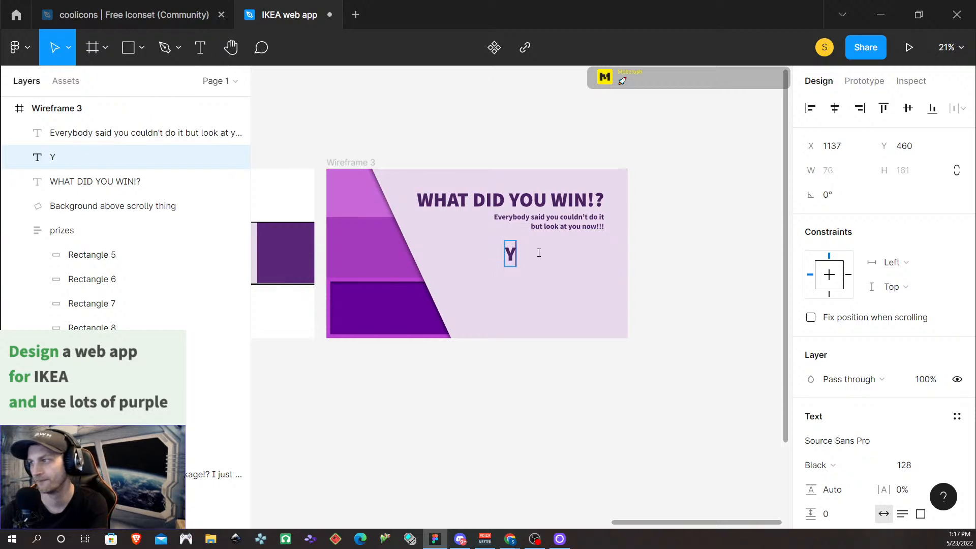
pyautogui.press('BackSpace')
pyautogui.press('BackSpace')
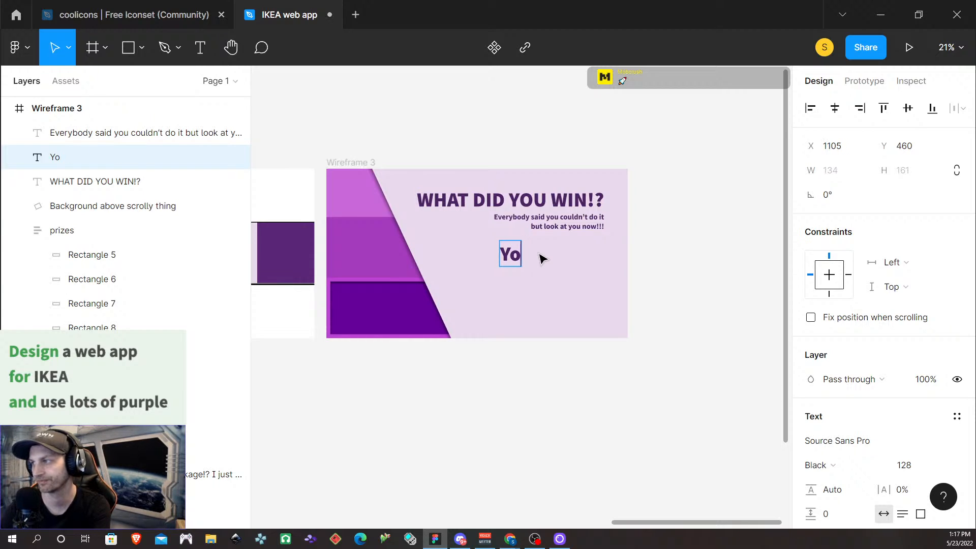
pyautogui.write('ou ')
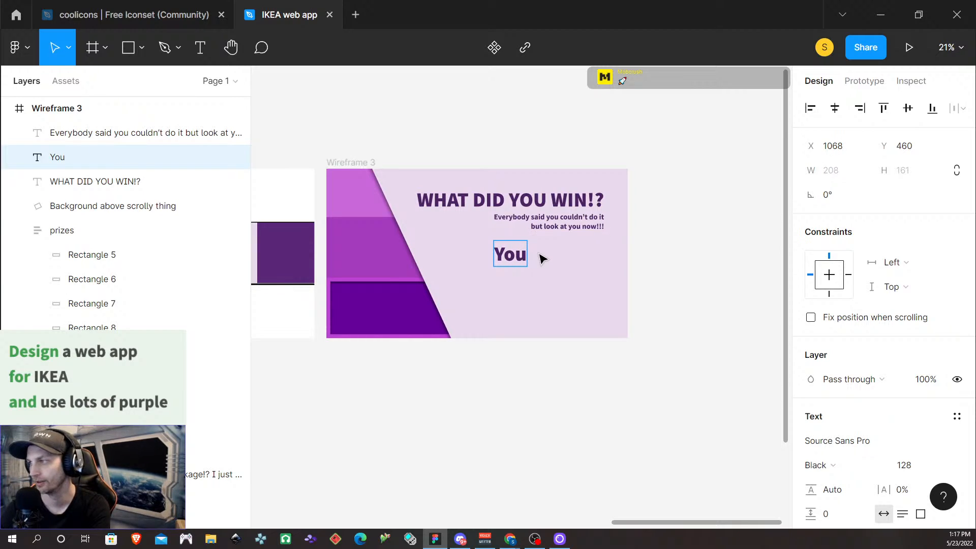
pyautogui.write('bet')
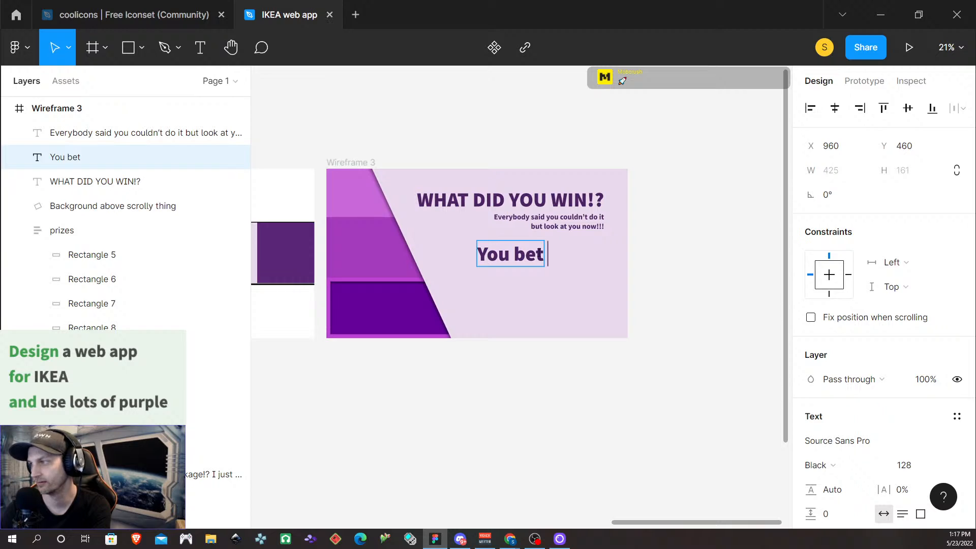
pyautogui.write(' @')
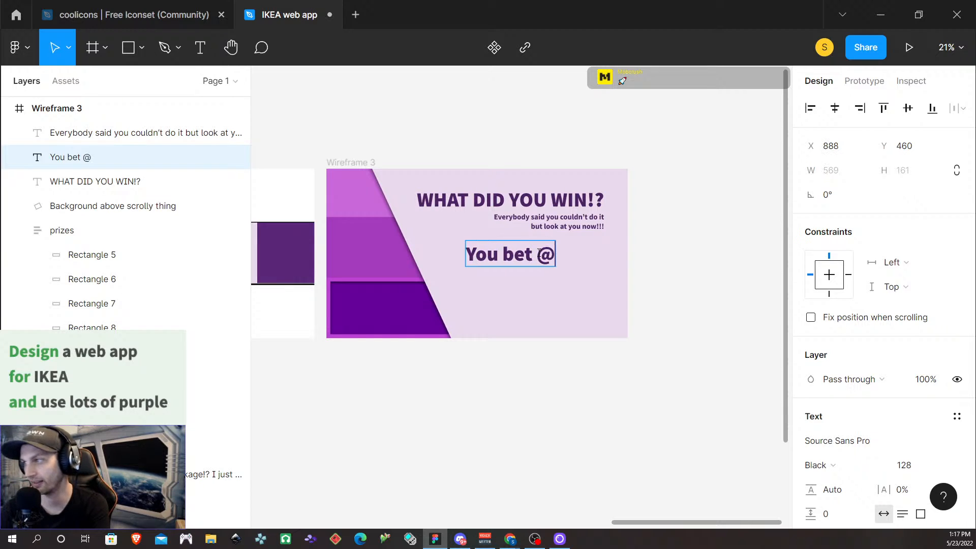
pyautogui.press('BackSpace')
pyautogui.write('$20')
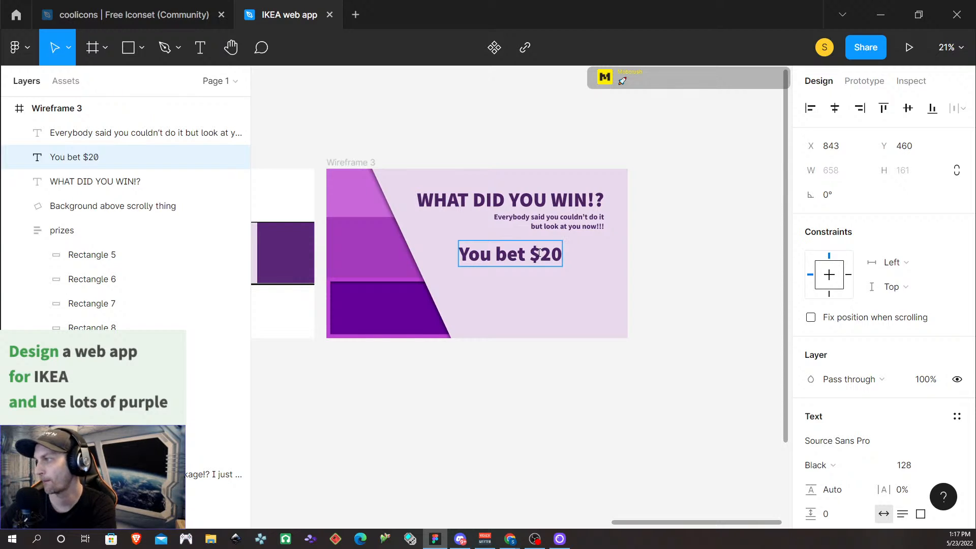
# Step: Put curly quotation marks around $20 so the bet text reads You bet “$20”
pyautogui.press('Escape')
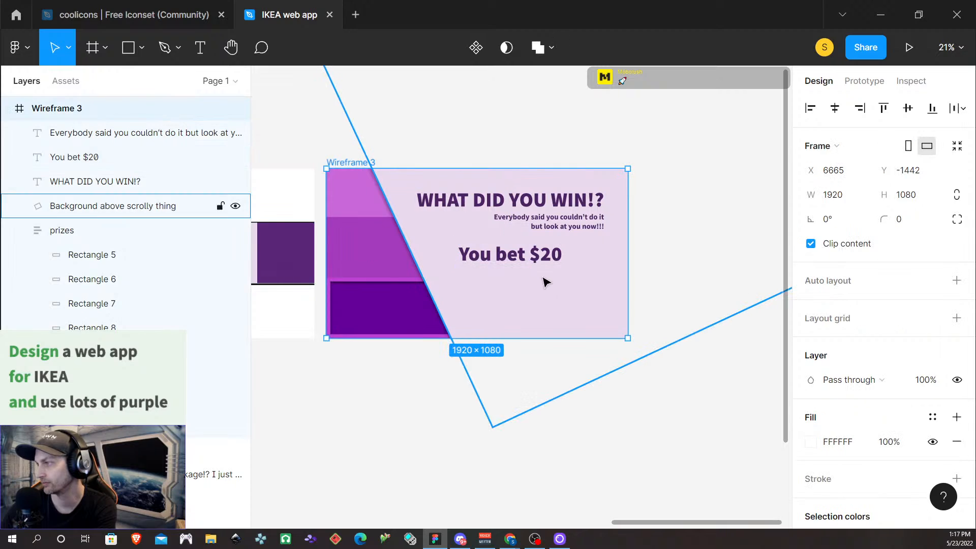
pyautogui.doubleClick(534, 265)
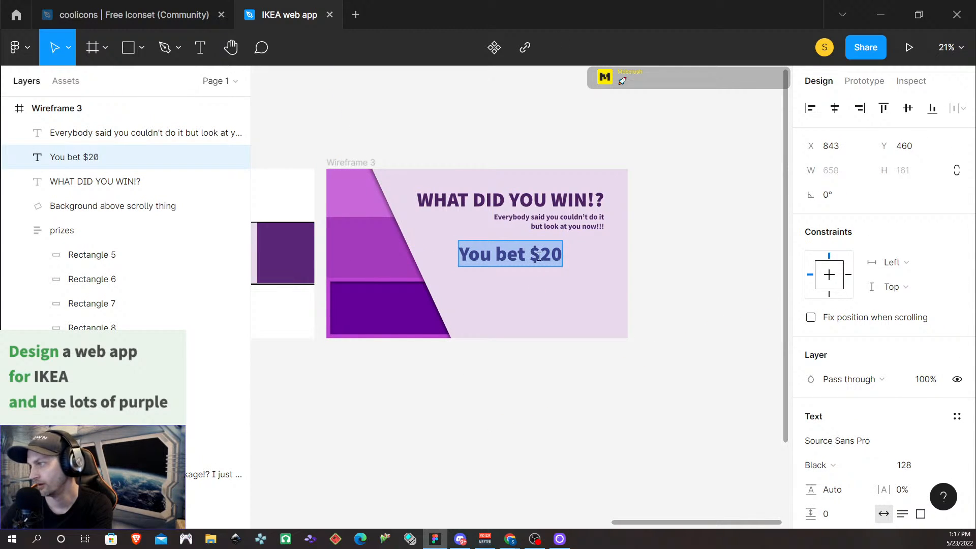
pyautogui.click(540, 255)
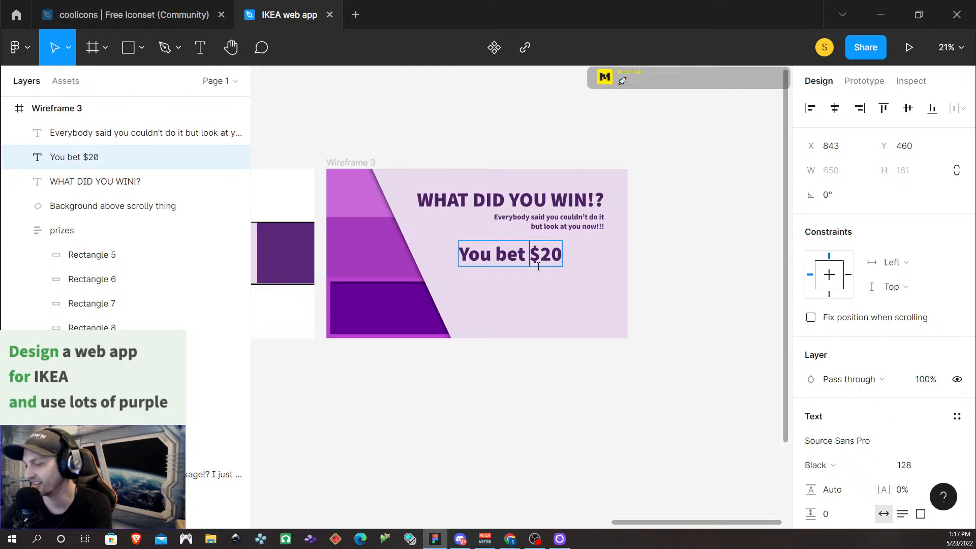
pyautogui.write('“$20')
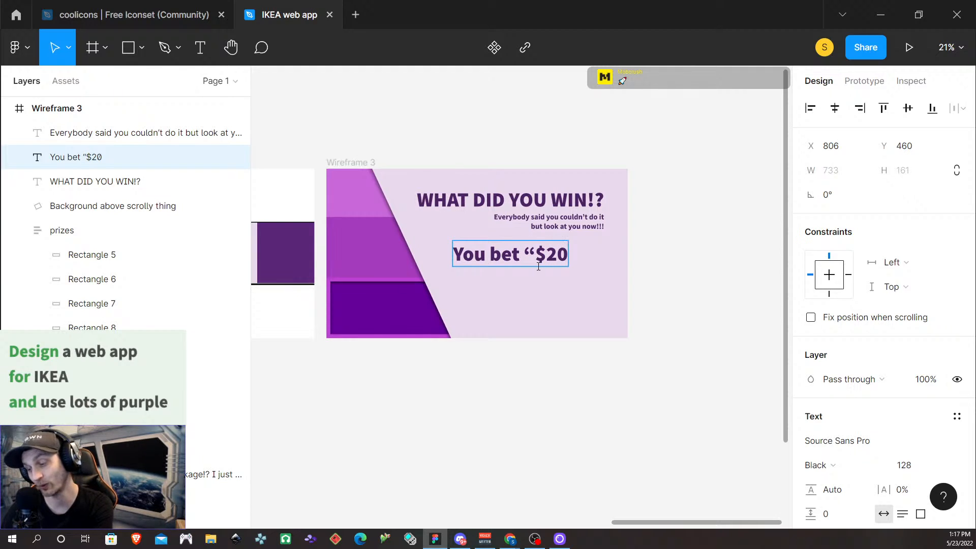
pyautogui.write('”')
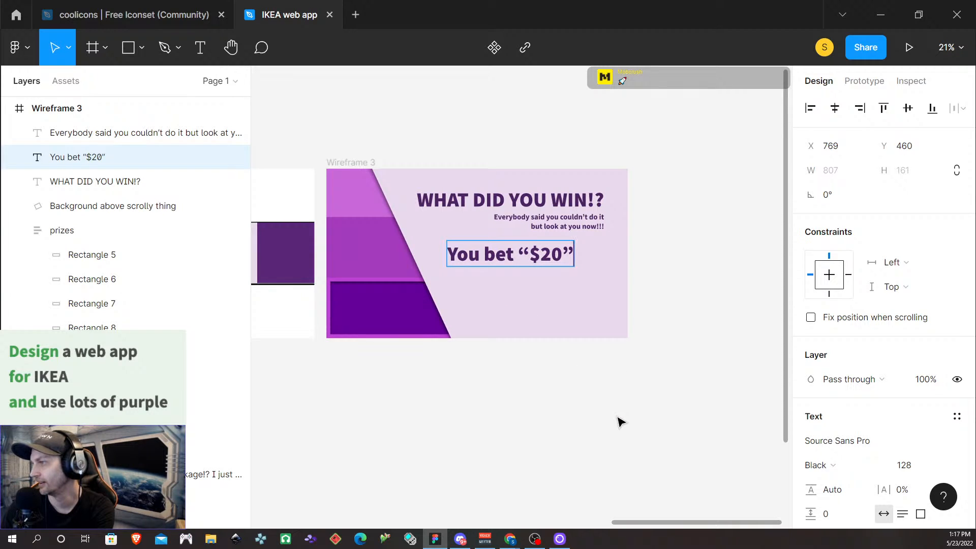
# Step: Move the bet text to X 962, Y 501, lining its right edge up with the heading and subheading
pyautogui.press('Escape')
pyautogui.moveTo(516, 262); pyautogui.dragTo(541, 262)
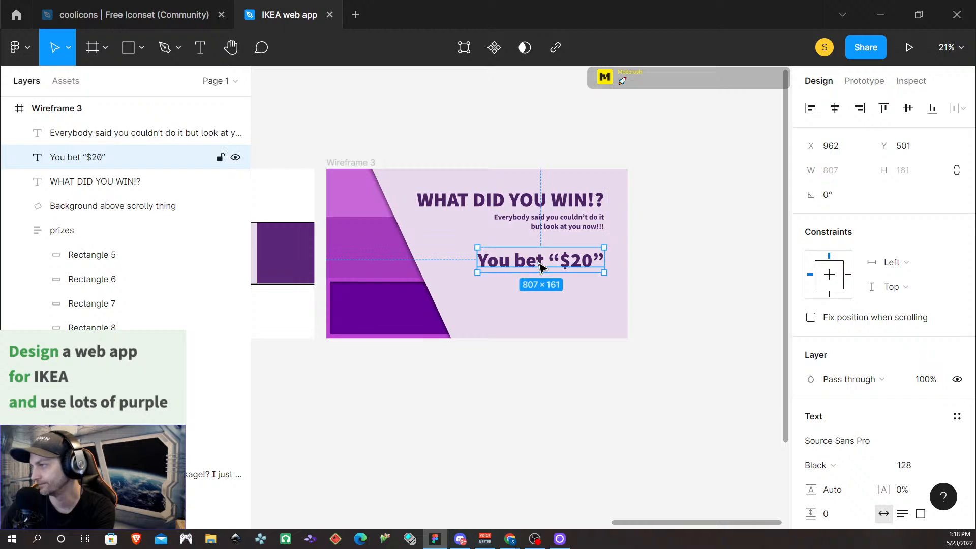
pyautogui.press('Escape')
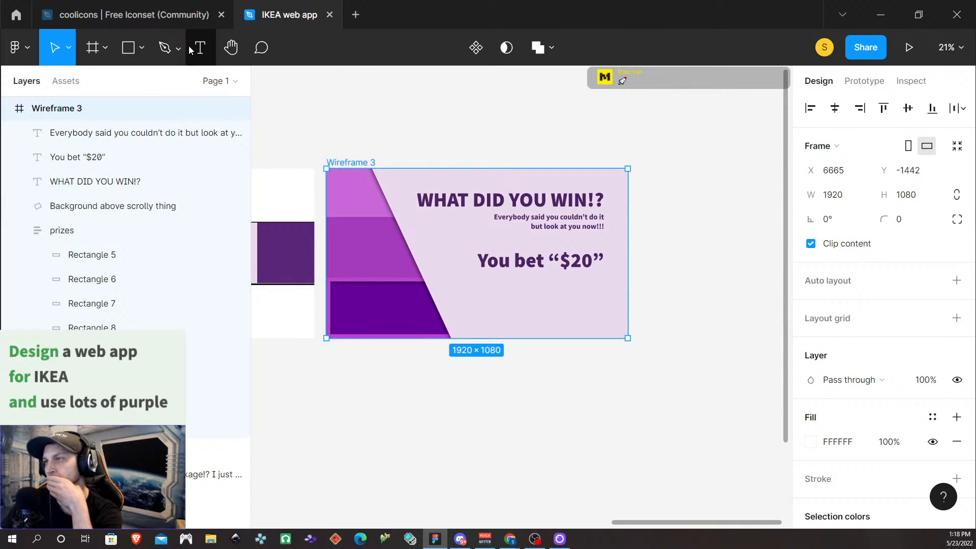
# Step: Duplicate the bet text and place the copy directly below the original at X 962, Y 662
pyautogui.click(552, 264)
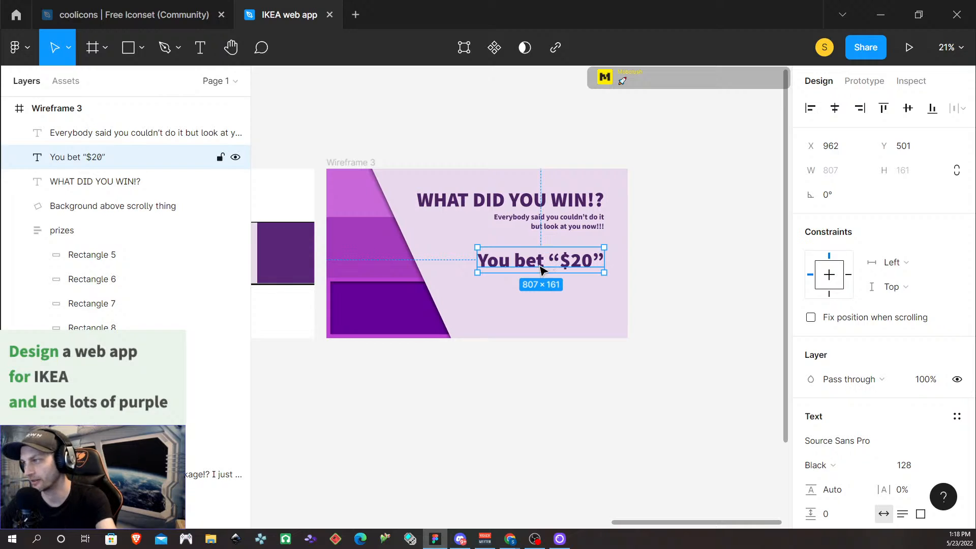
pyautogui.hotkey('ctrl', 'd')
pyautogui.moveTo(542, 263); pyautogui.dragTo(544, 289)
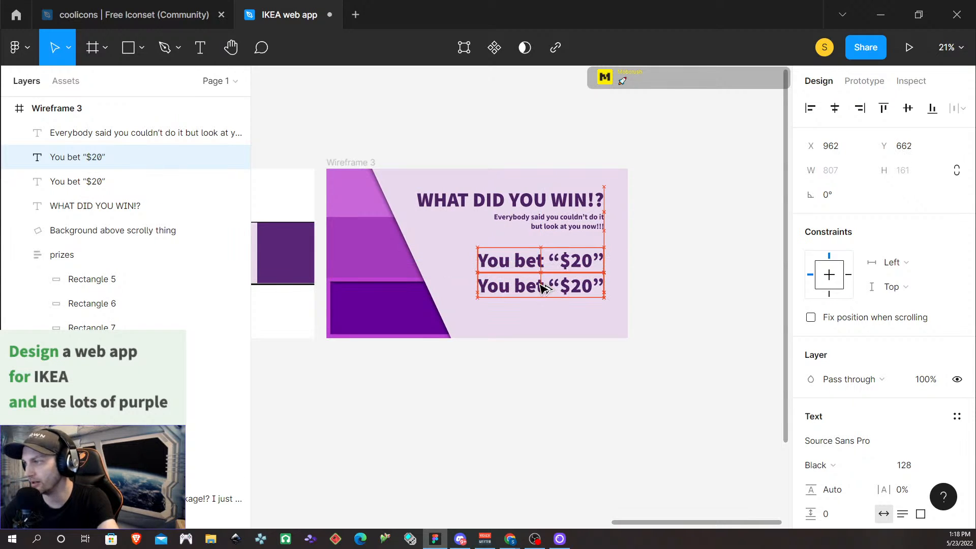
# Step: Replace the lower bet text copy's wording with "Actual retail value of the prize!?"
pyautogui.doubleClick(541, 287)
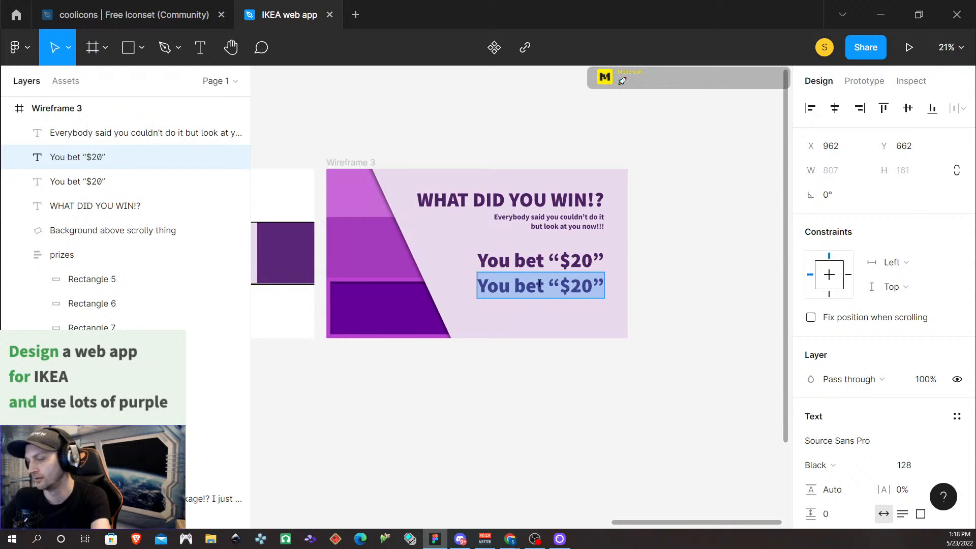
pyautogui.write('Actual')
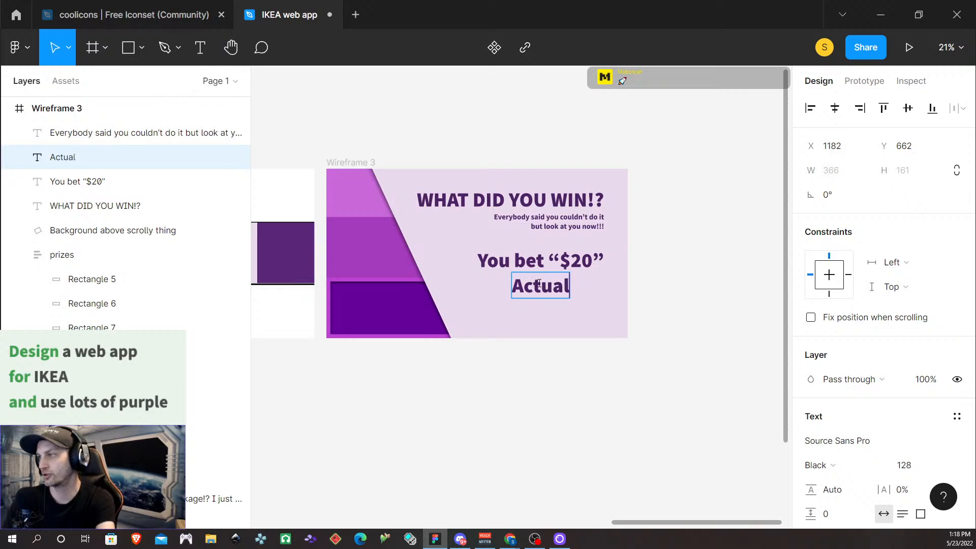
pyautogui.write(' retail value')
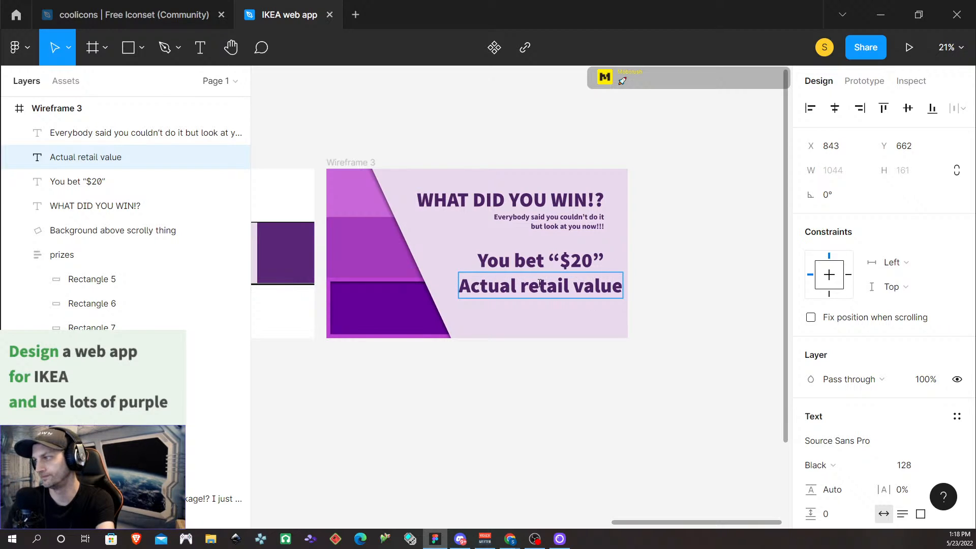
pyautogui.write(' of')
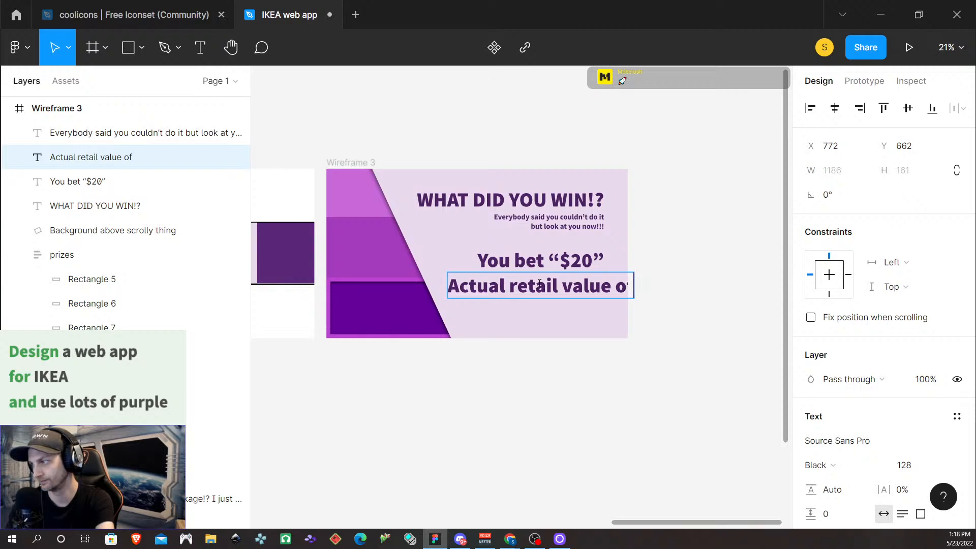
pyautogui.write(' the priz')
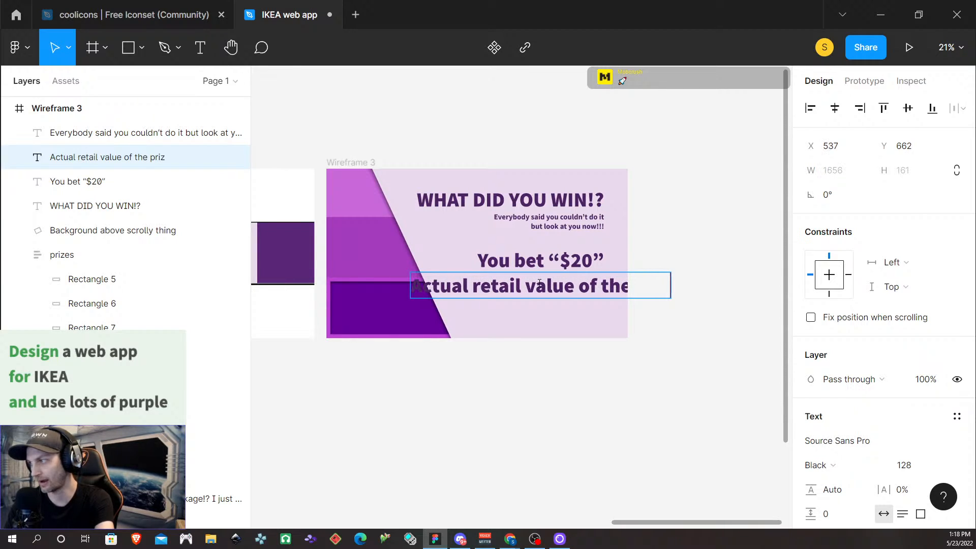
pyautogui.write('e!?')
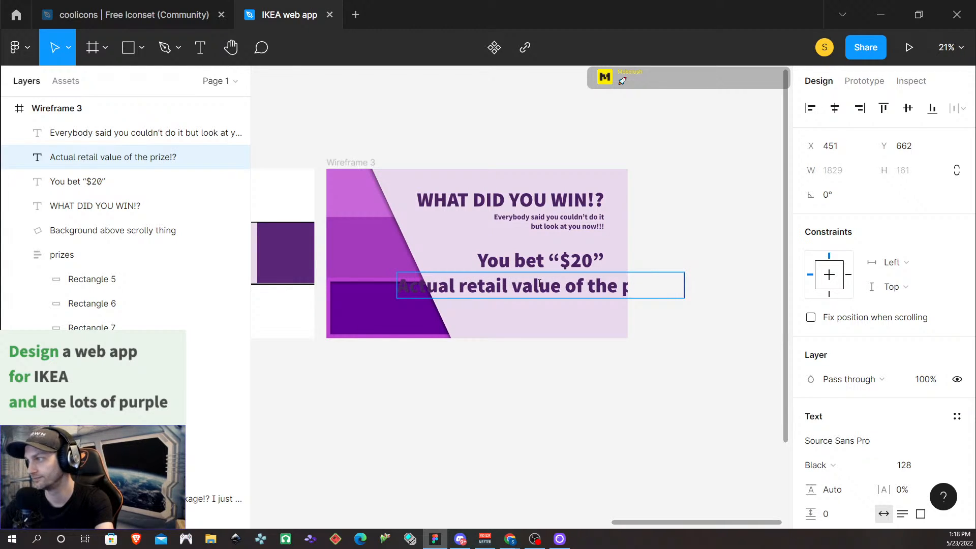
# Step: Set the font size of the whole "Actual retail value of the prize!?" line to 48
pyautogui.hotkey('ctrl', 'a')
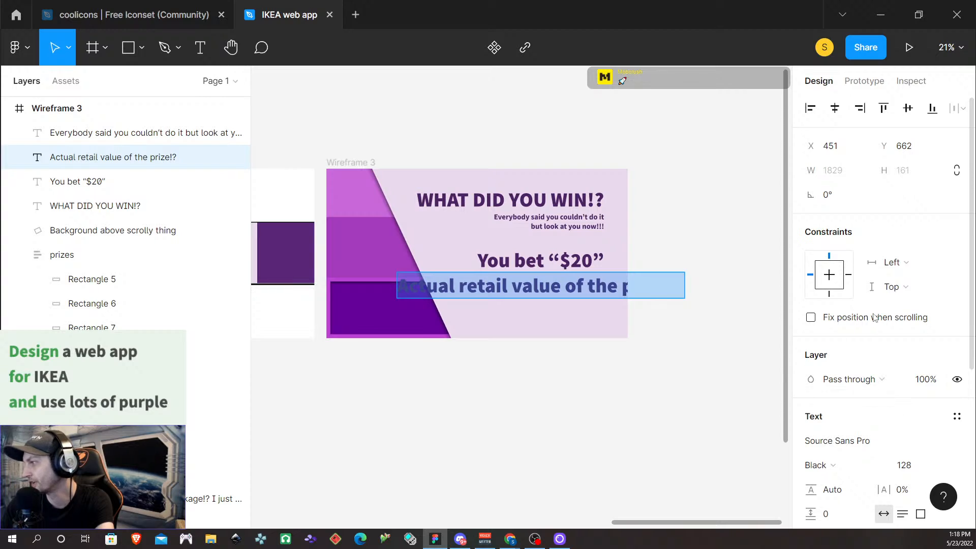
pyautogui.click(919, 471)
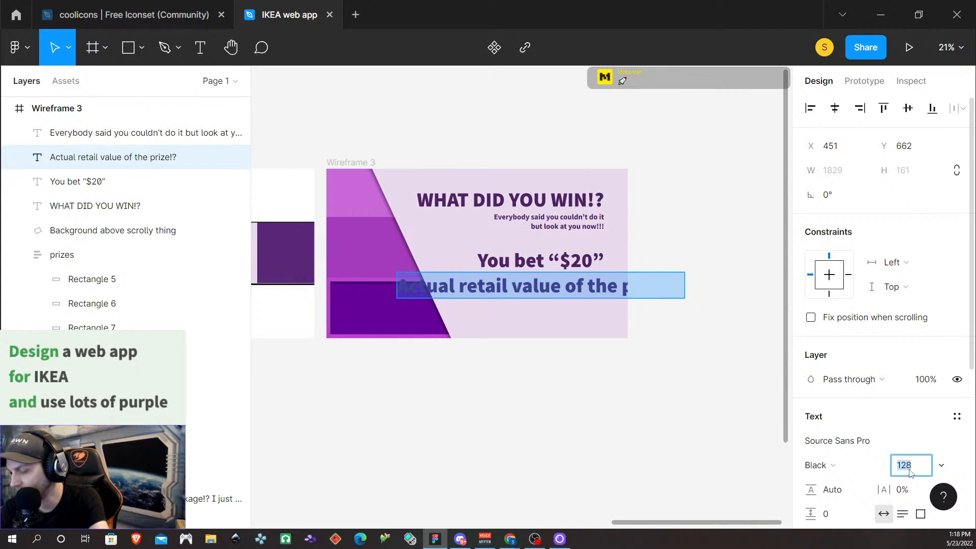
pyautogui.write('48')
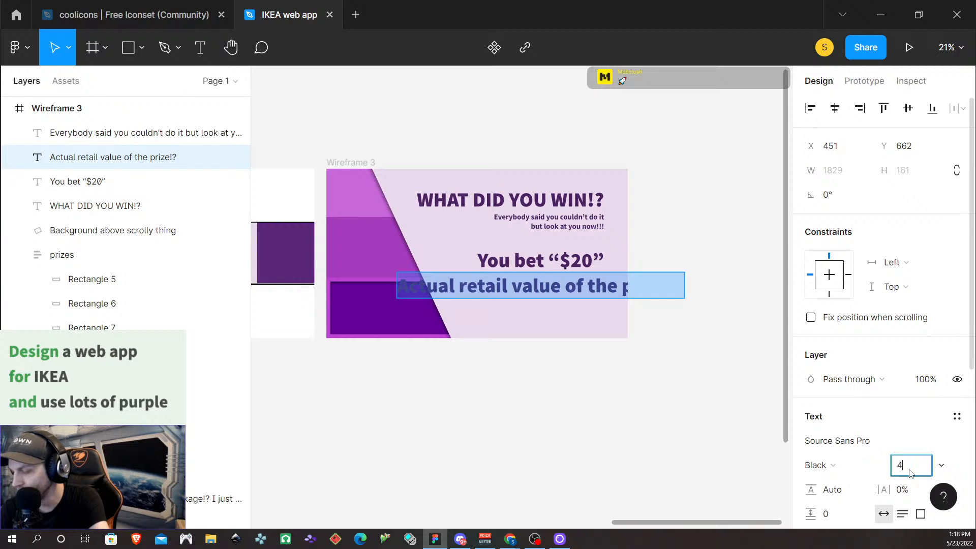
pyautogui.press('Return')
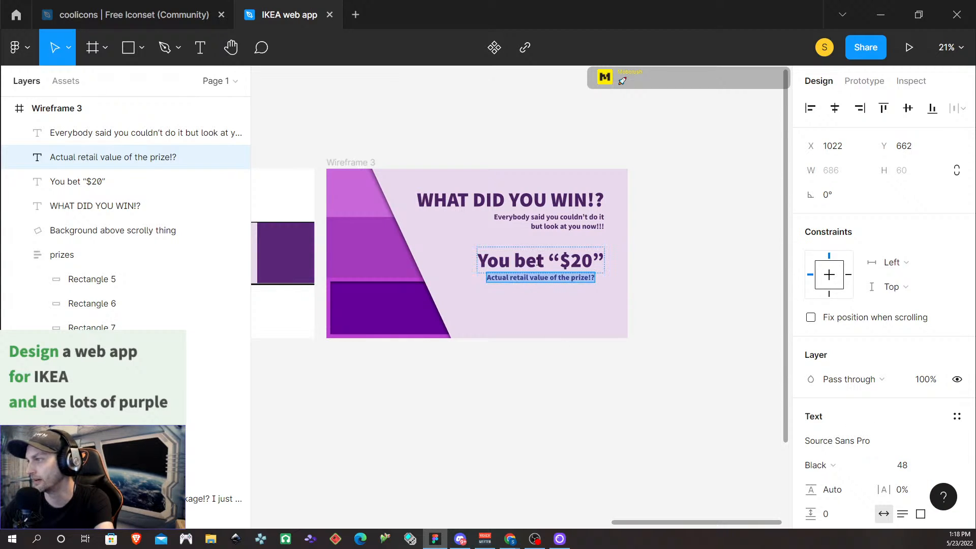
# Step: Set the font size of the You bet “$20” text to 96
pyautogui.doubleClick(538, 259)
pyautogui.click(924, 474)
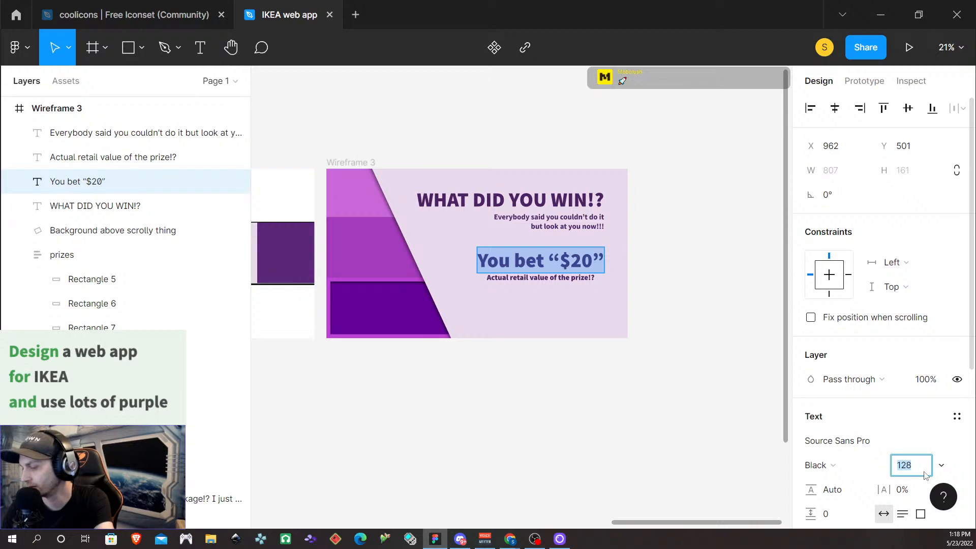
pyautogui.write('96')
pyautogui.press('Return')
pyautogui.press('Escape')
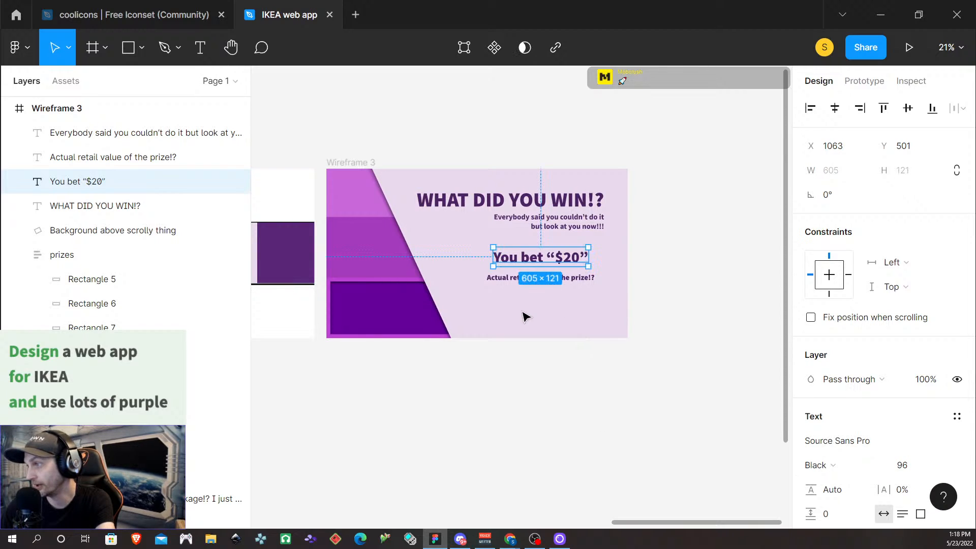
pyautogui.click(571, 318)
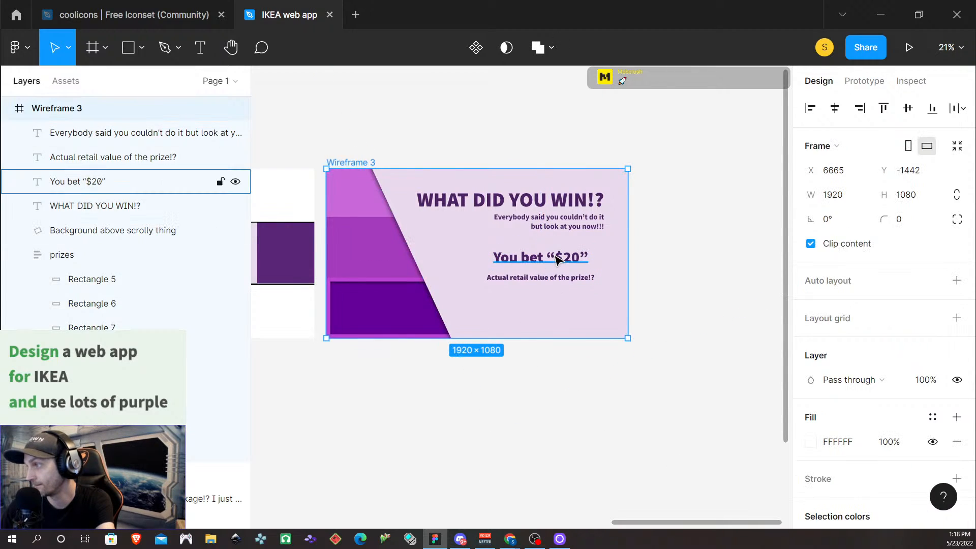
# Step: Change the "Actual retail value of the prize!?" line's font weight to SemiBold, then settle on Regular
pyautogui.click(558, 259)
pyautogui.click(584, 279)
pyautogui.doubleClick(580, 281)
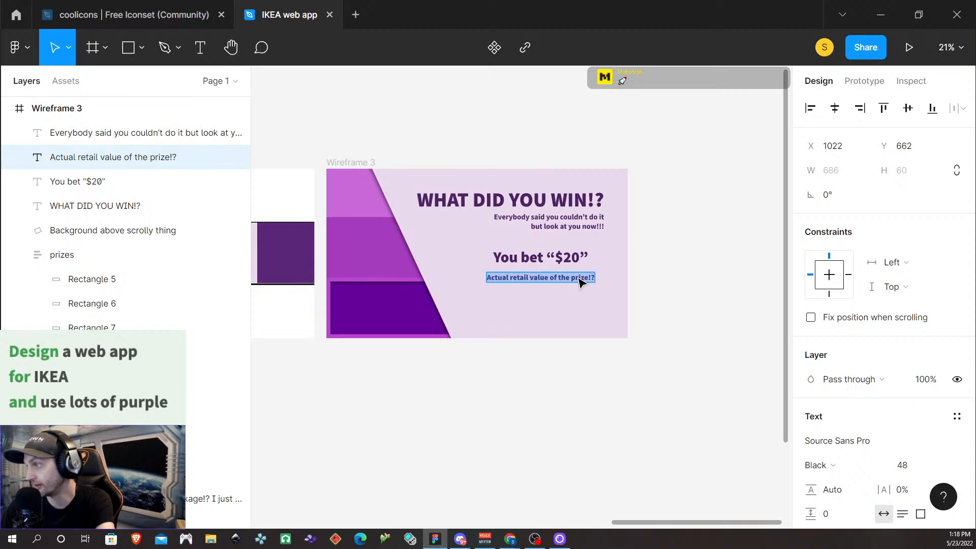
pyautogui.click(834, 464)
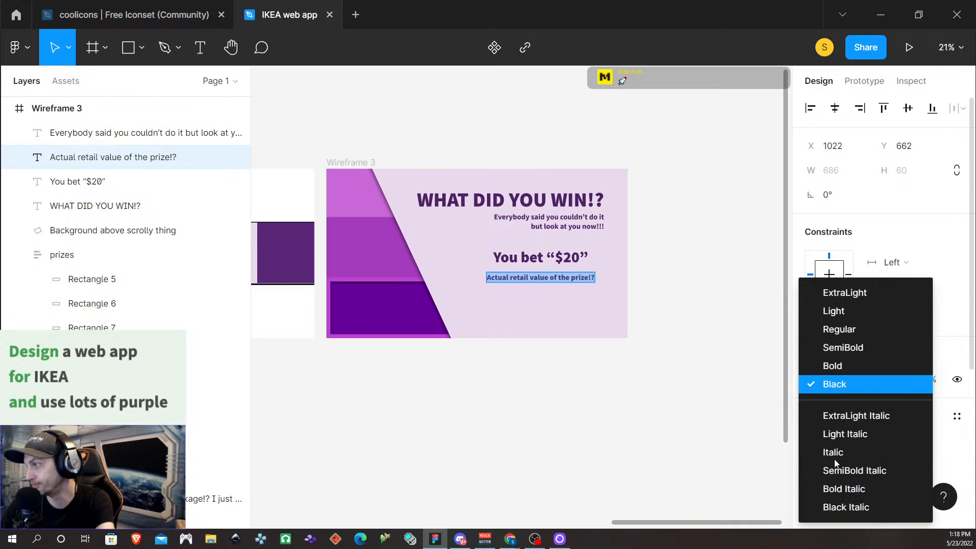
pyautogui.click(851, 350)
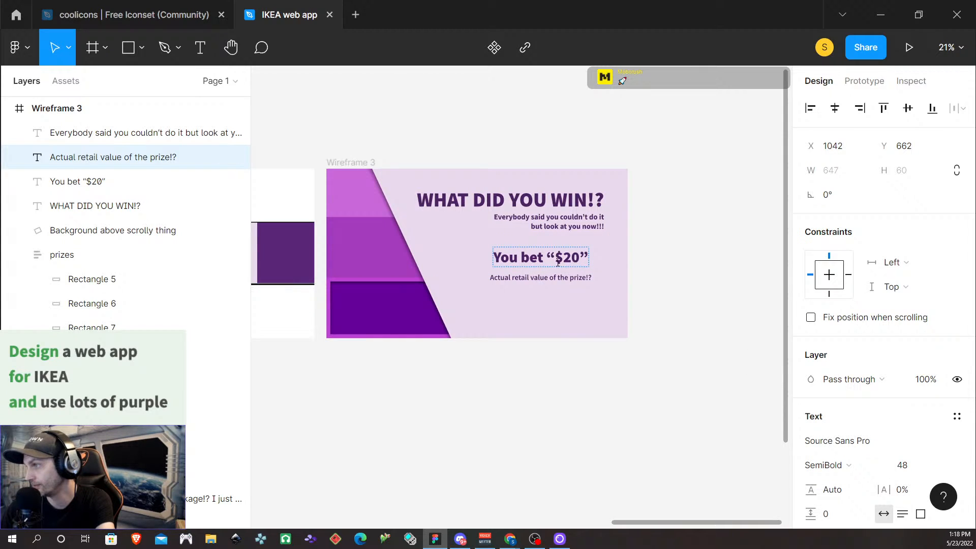
pyautogui.click(858, 441)
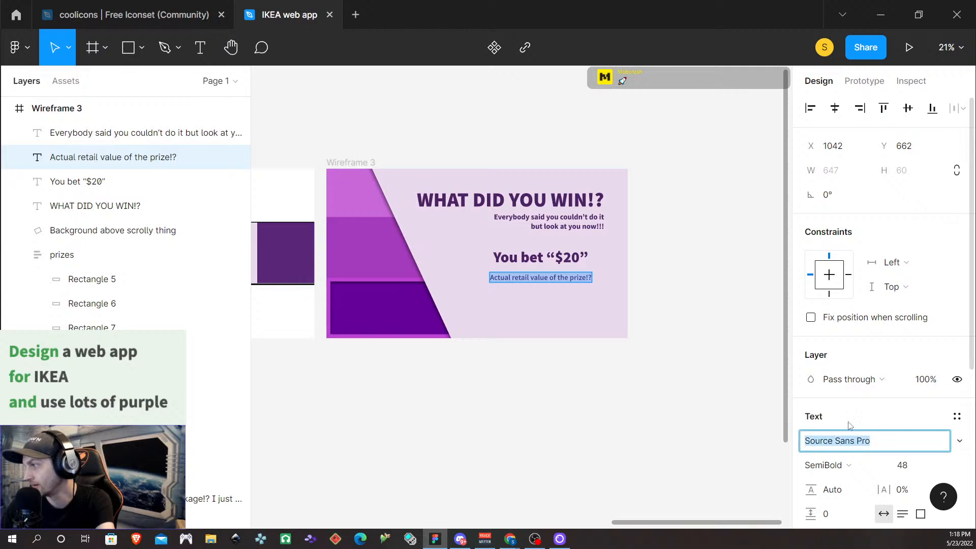
pyautogui.click(884, 467)
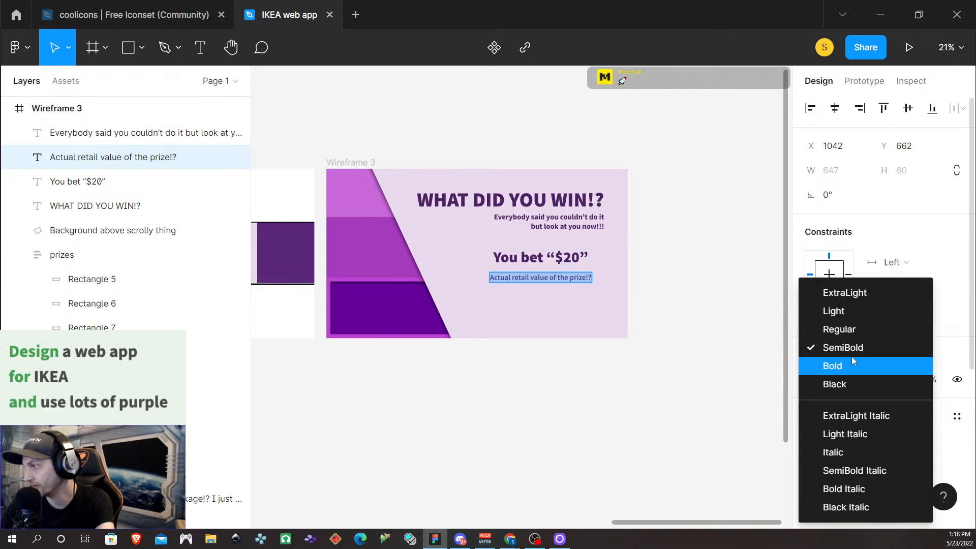
pyautogui.click(853, 331)
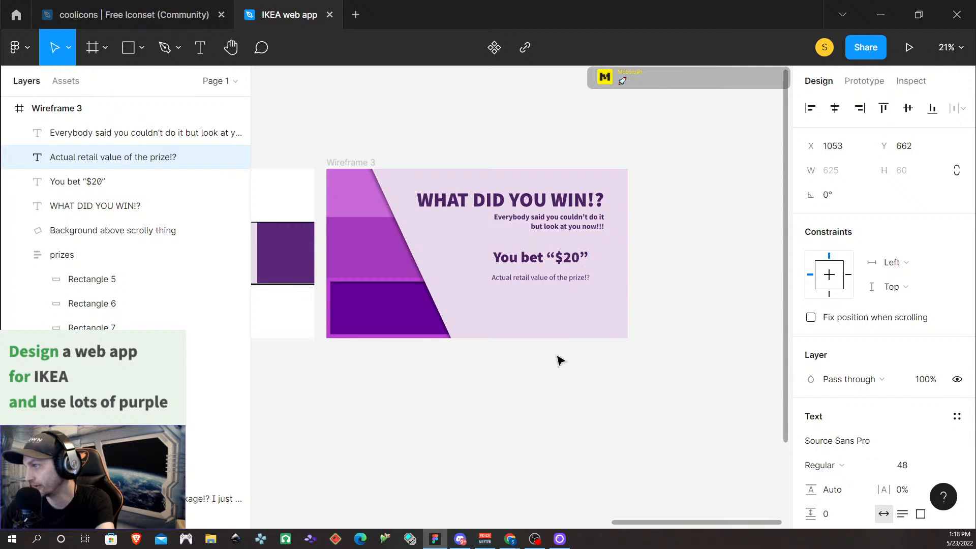
# Step: Set only the “$20” part of the bet text to the Bold font weight
pyautogui.click(556, 265)
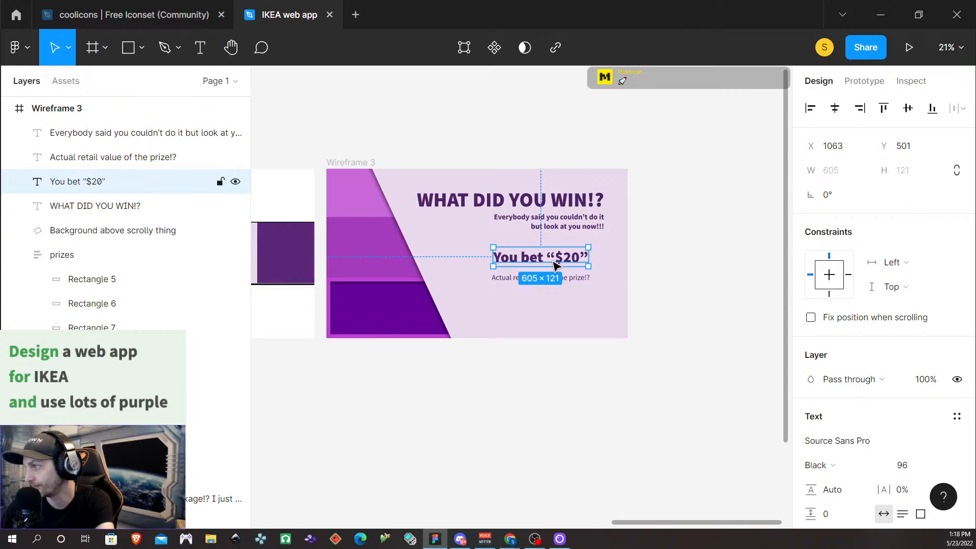
pyautogui.doubleClick(556, 265)
pyautogui.press('Escape')
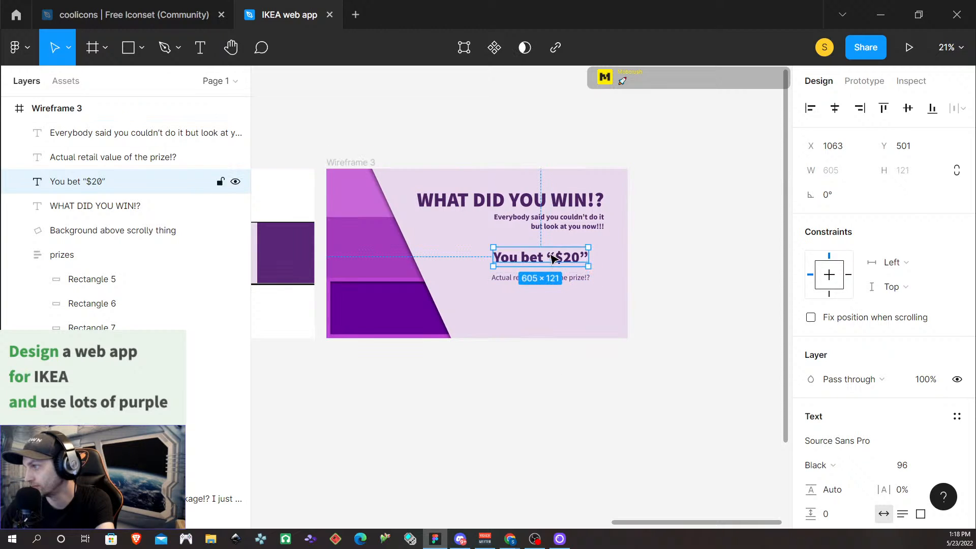
pyautogui.doubleClick(545, 261)
pyautogui.click(545, 261)
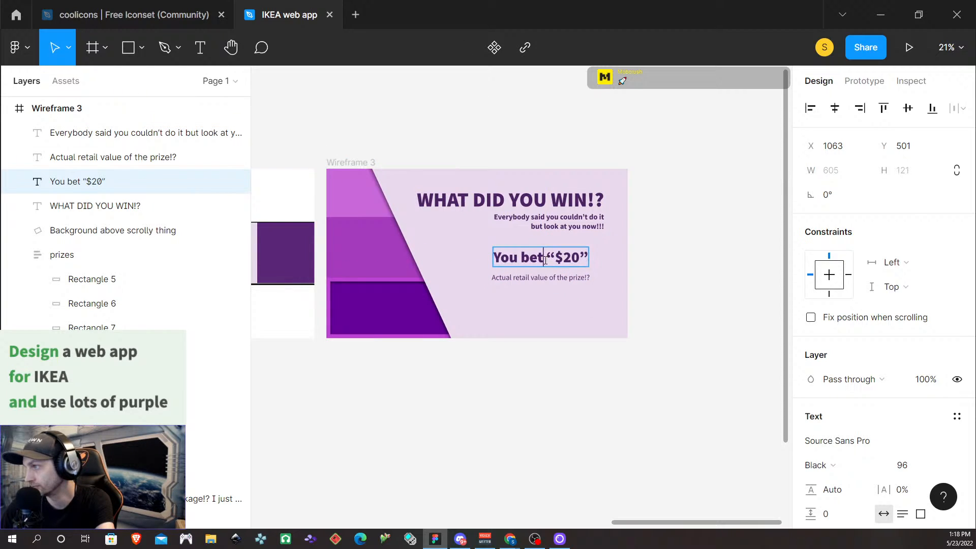
pyautogui.moveTo(547, 255); pyautogui.dragTo(585, 256)
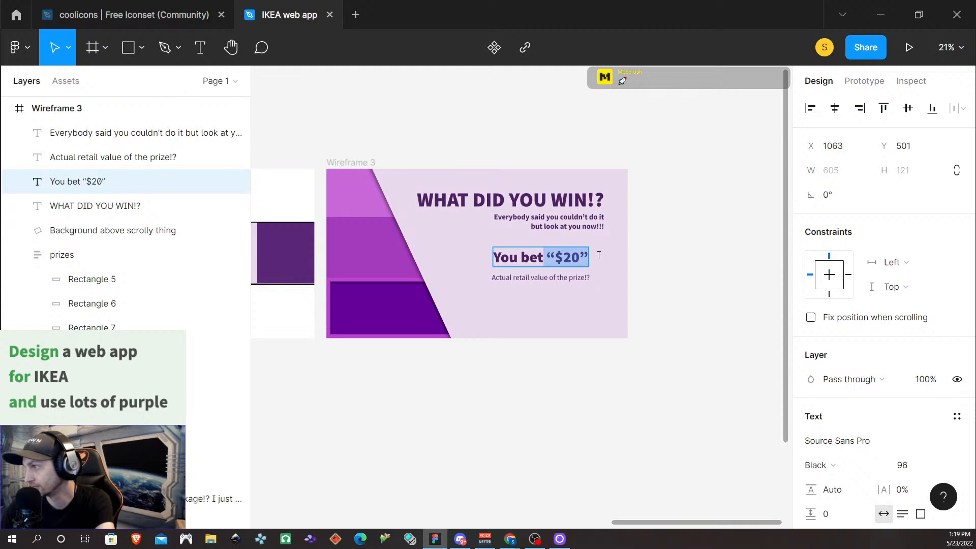
pyautogui.click(836, 464)
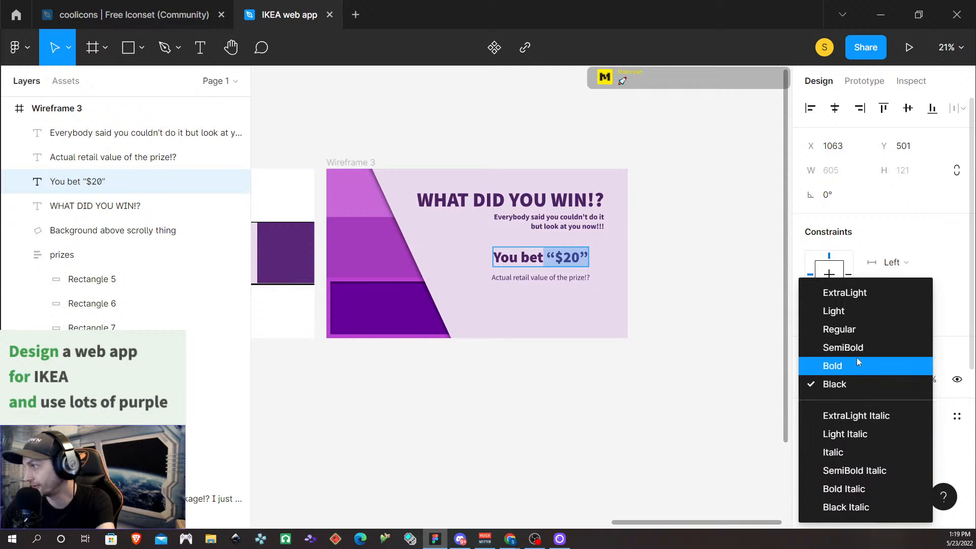
pyautogui.click(858, 364)
pyautogui.press('Escape')
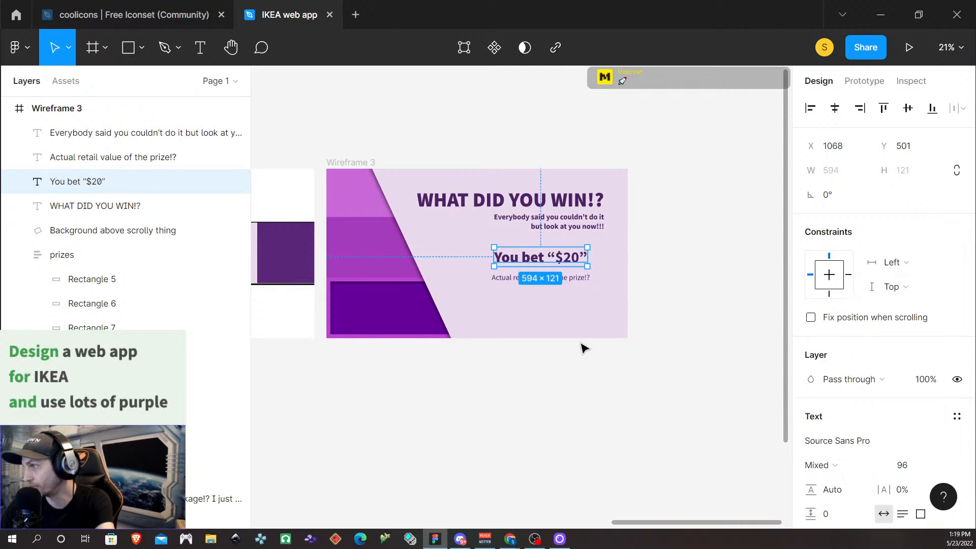
# Step: Move the bet text down to X 1067, Y 540, closer to the retail value line and aligned with the subheading's left edge
pyautogui.click(534, 297)
pyautogui.click(534, 260)
pyautogui.moveTo(532, 257); pyautogui.dragTo(534, 265)
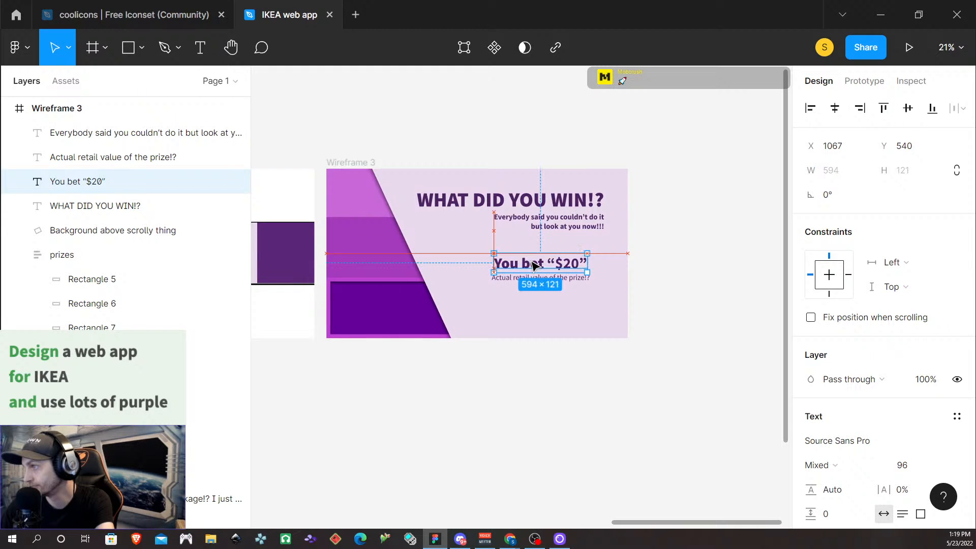
# Step: Move the "Actual retail value of the prize!?" line to X 1036, Y 647, right-aligned beneath the bet text
pyautogui.click(550, 310)
pyautogui.click(549, 285)
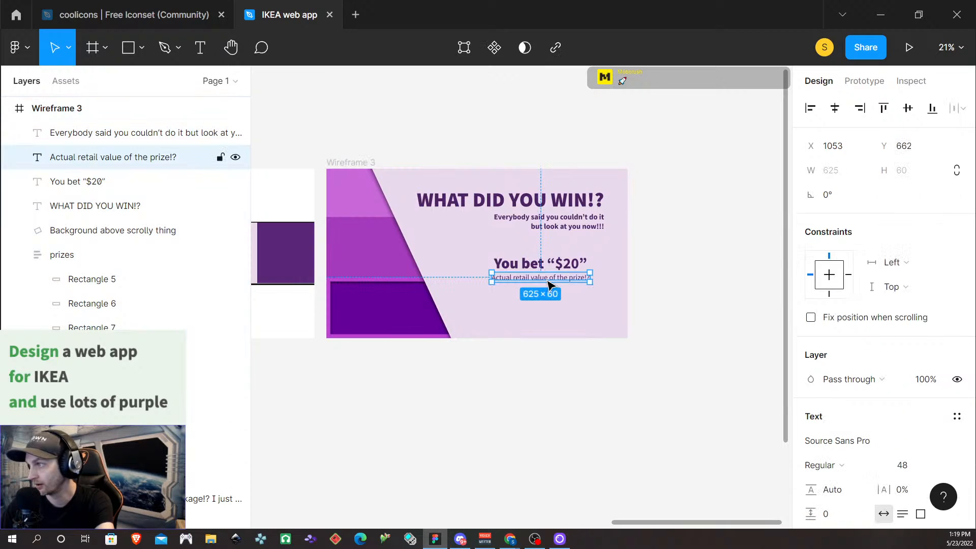
pyautogui.moveTo(550, 285)
pyautogui.mouseDown()
pyautogui.moveTo(553, 276)
pyautogui.moveTo(541, 279)
pyautogui.mouseUp()
pyautogui.click(563, 376)
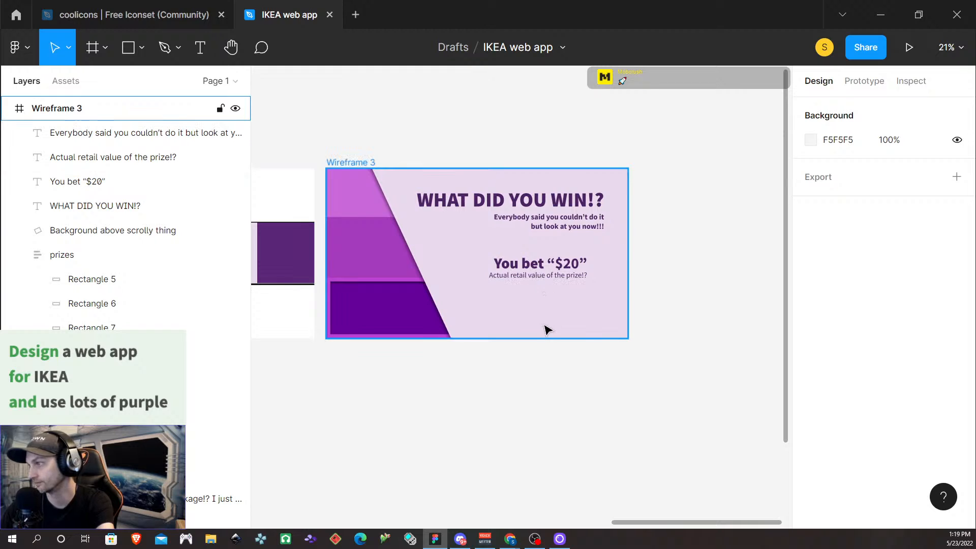
pyautogui.click(401, 242)
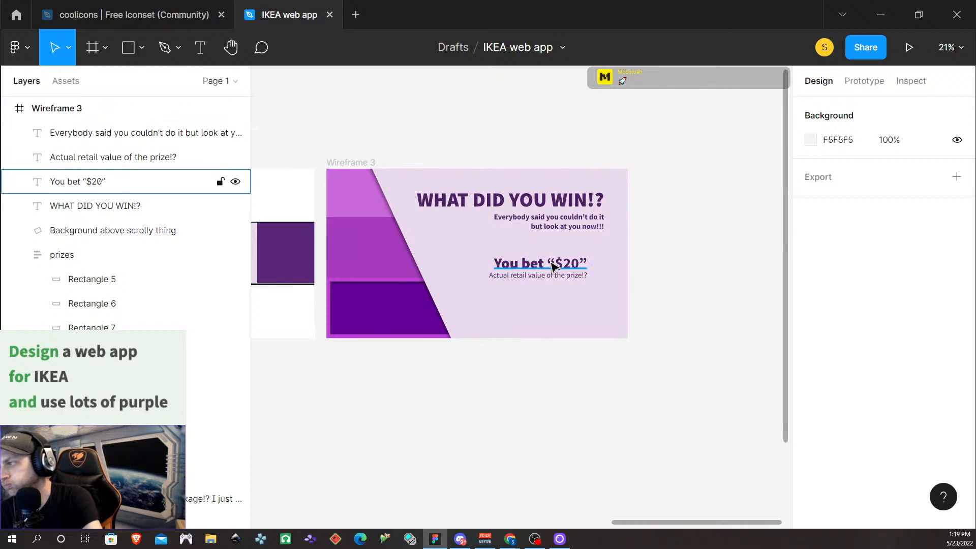
pyautogui.click(540, 298)
pyautogui.click(542, 279)
pyautogui.click(536, 403)
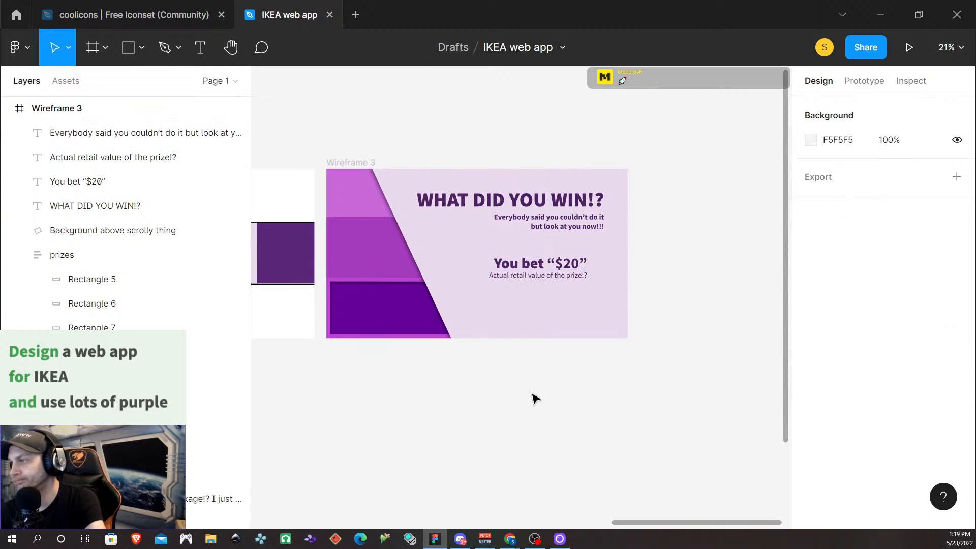
# Step: Set the font size of the whole You bet “$20” text to 72
pyautogui.click(551, 265)
pyautogui.doubleClick(551, 265)
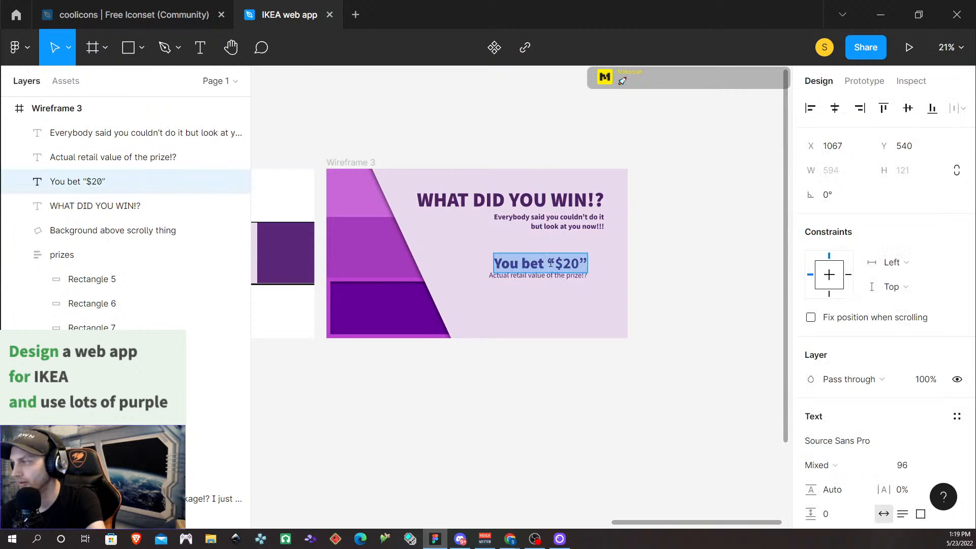
pyautogui.click(936, 469)
pyautogui.click(916, 465)
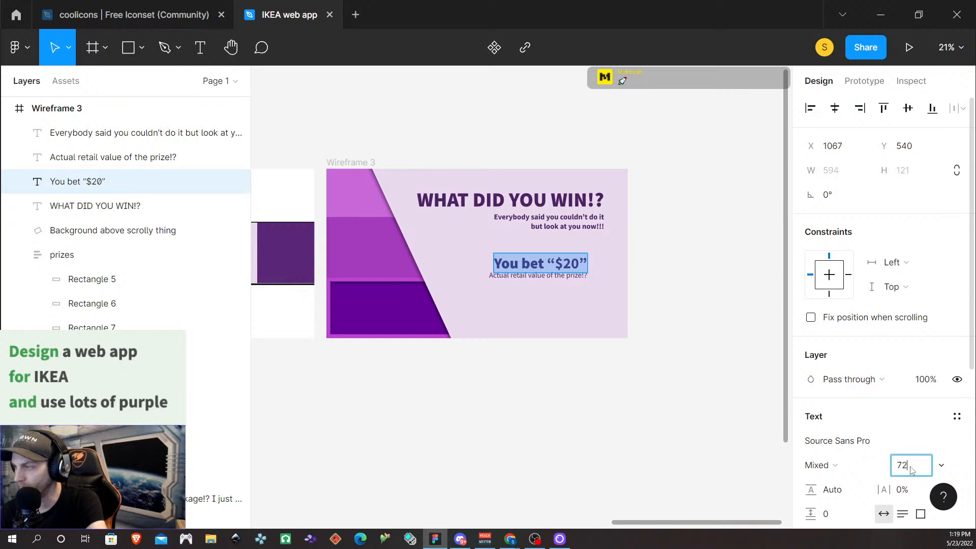
pyautogui.write('72')
pyautogui.press('Return')
pyautogui.click(552, 267)
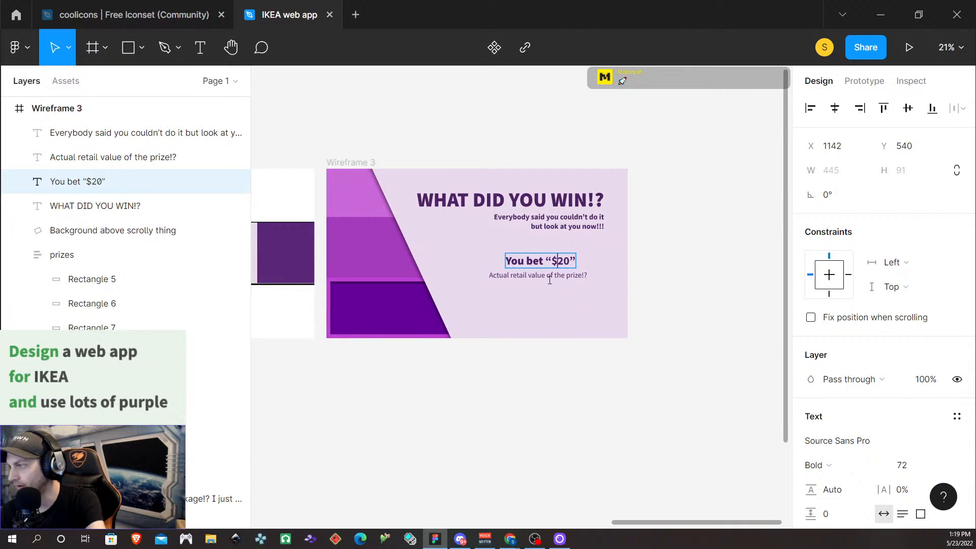
pyautogui.press('Escape')
# Step: Move the bet text to X 1216, Y 556, right-aligned with the retail value line and just above it
pyautogui.moveTo(545, 264); pyautogui.dragTo(558, 268)
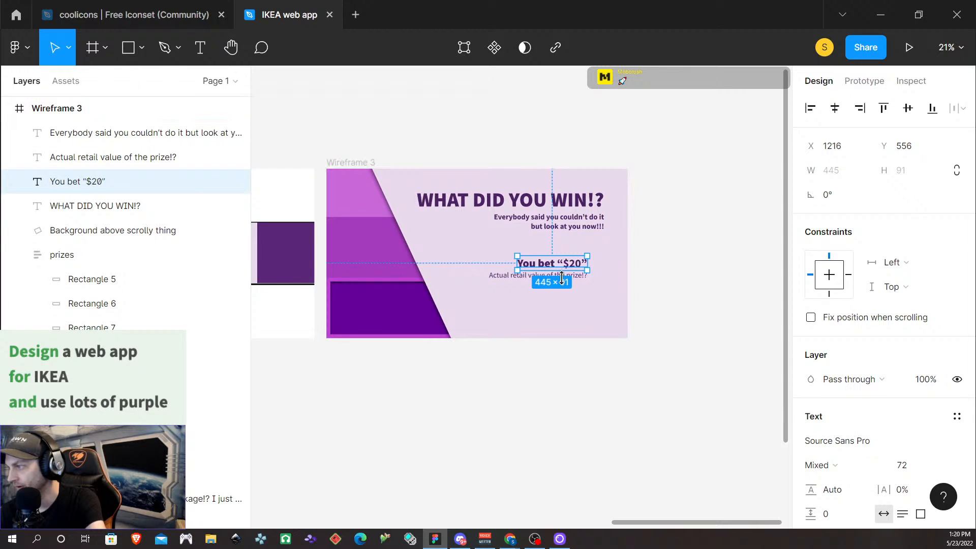
pyautogui.press('Up')
pyautogui.press('Down')
pyautogui.press('Up')
pyautogui.press('Down')
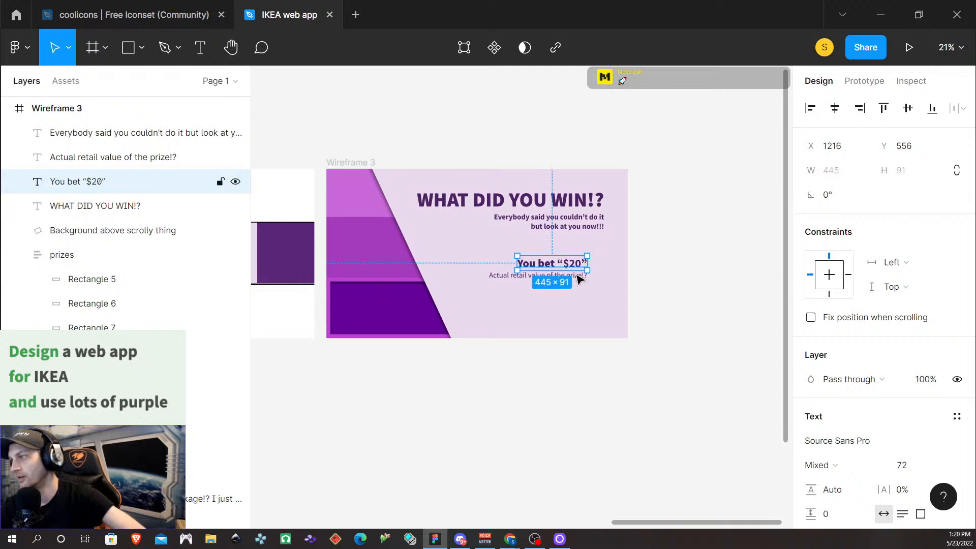
pyautogui.press('Escape')
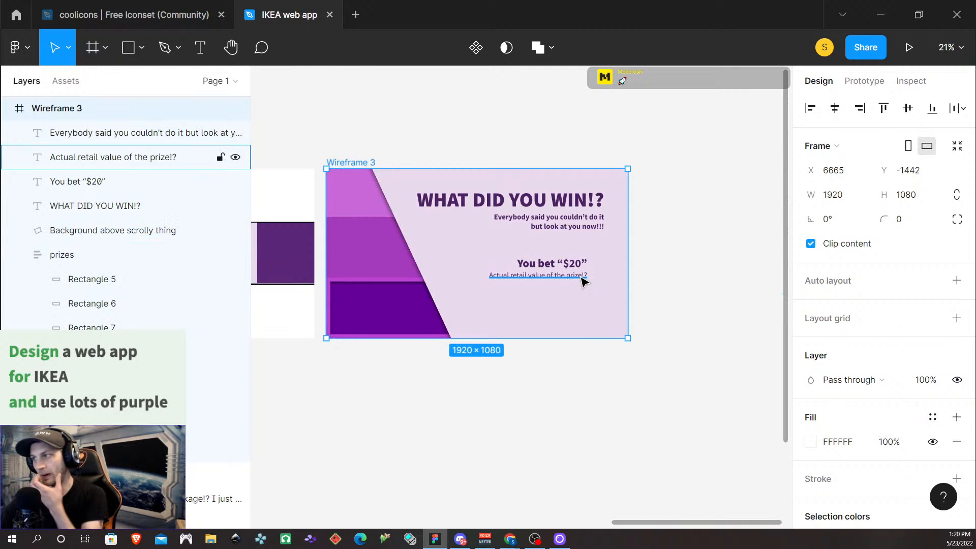
pyautogui.click(559, 267)
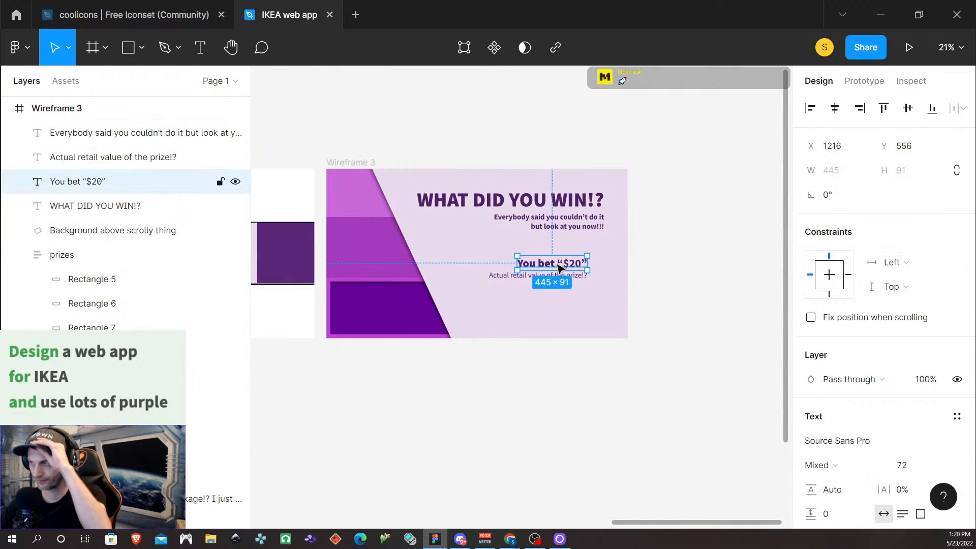
pyautogui.press('Escape')
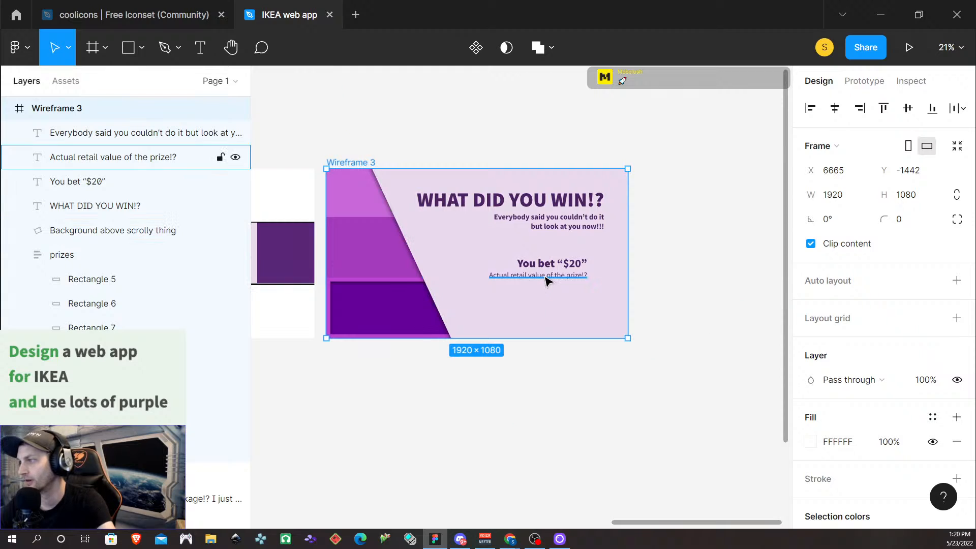
pyautogui.click(547, 280)
pyautogui.press('Escape')
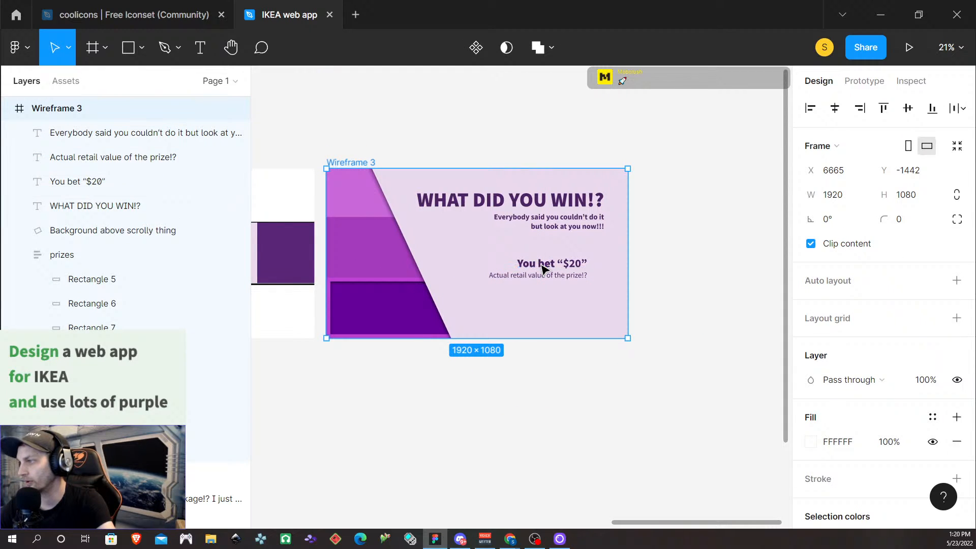
pyautogui.click(544, 265)
# Step: Duplicate the "WHAT DID YOU WIN!?" heading below the retail value line and replace the copy's text with "$49.99"
pyautogui.click(519, 203)
pyautogui.moveTo(519, 205); pyautogui.dragTo(547, 300)
pyautogui.doubleClick(547, 300)
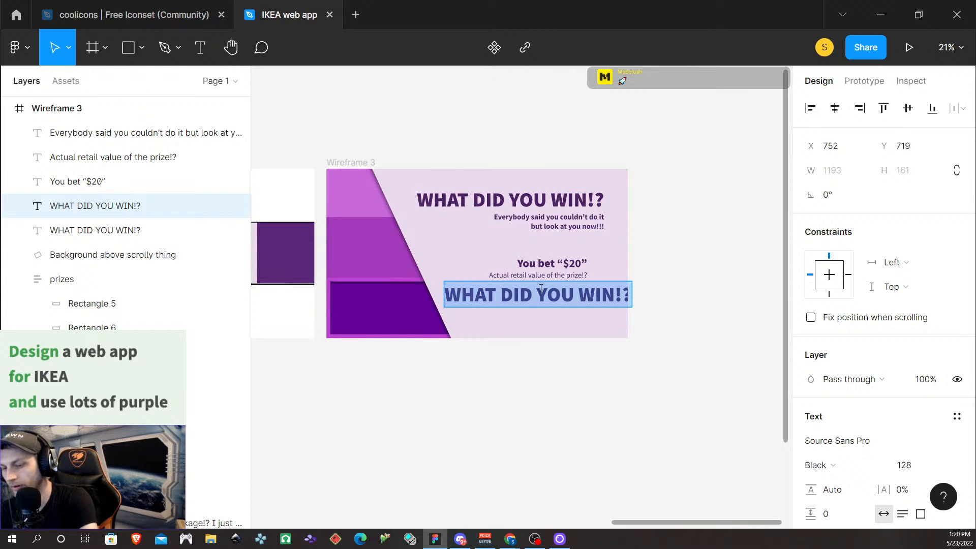
pyautogui.write('$4')
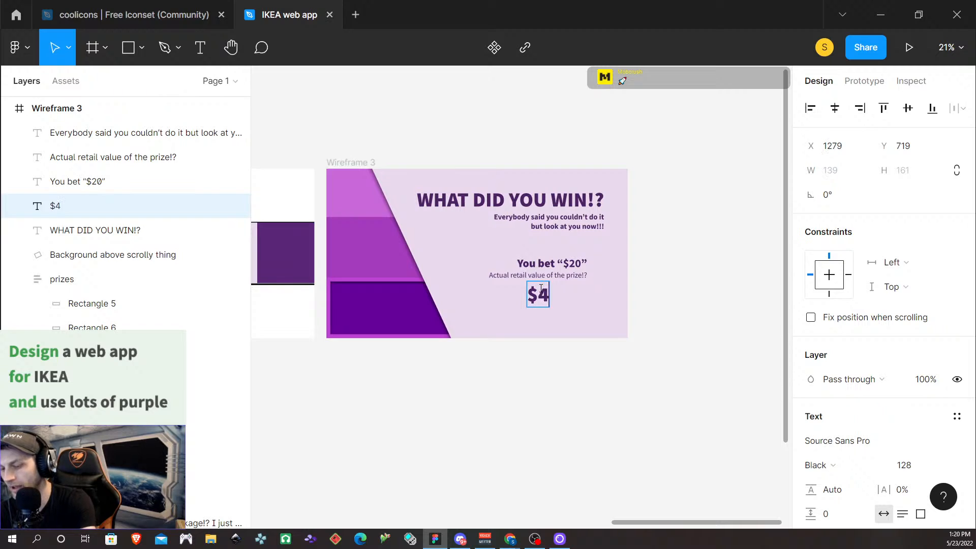
pyautogui.write('9.99')
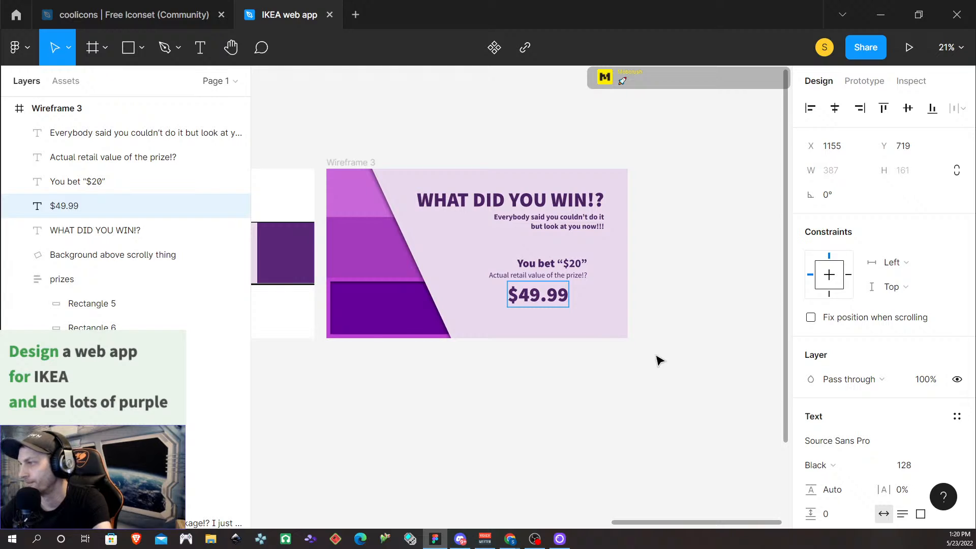
pyautogui.press('Escape')
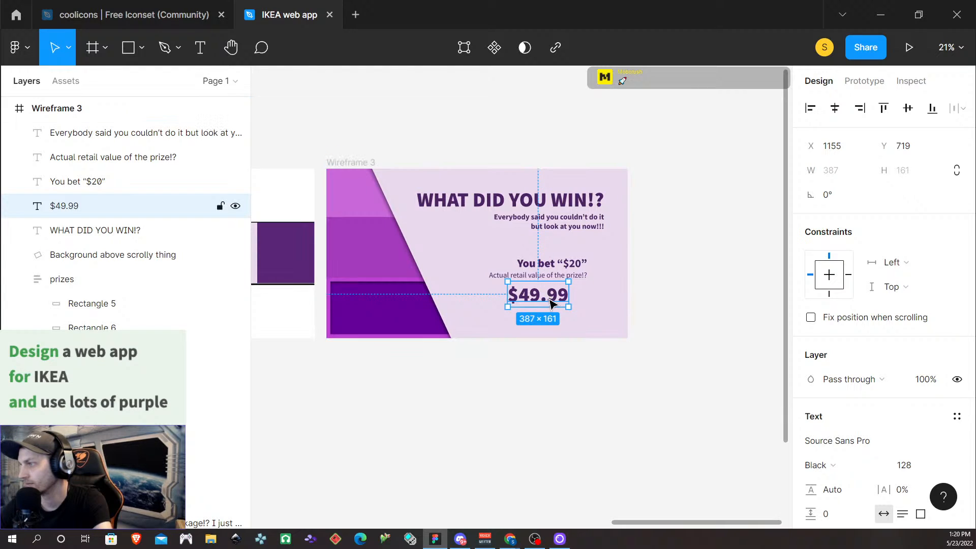
# Step: Move the $49.99 price to X 1274, Y 707, right-aligned with the retail value line
pyautogui.press('Return')
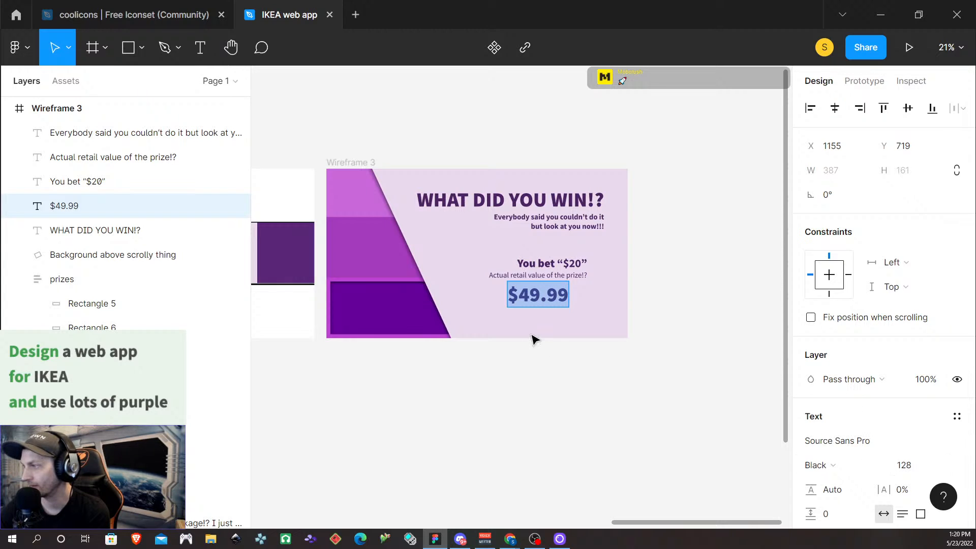
pyautogui.press('Escape')
pyautogui.moveTo(540, 302); pyautogui.dragTo(555, 297)
pyautogui.click(552, 374)
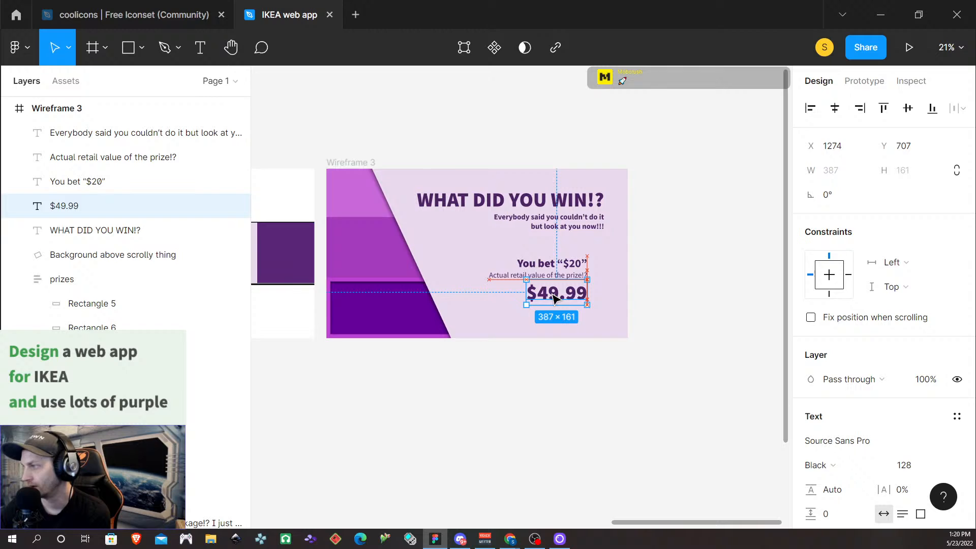
pyautogui.click(566, 405)
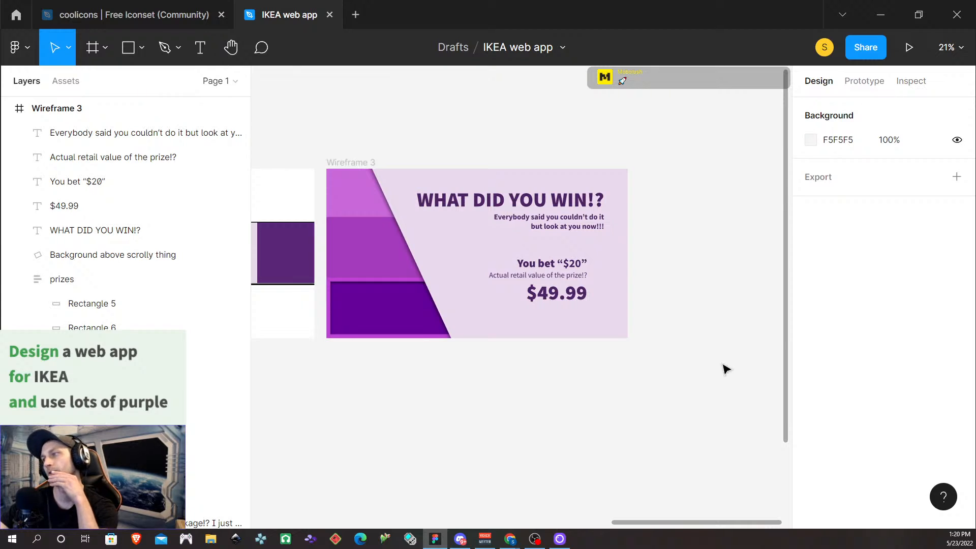
# Step: Replace the "Actual retail value of the prize!?" text with "Prize is worth"
pyautogui.click(561, 305)
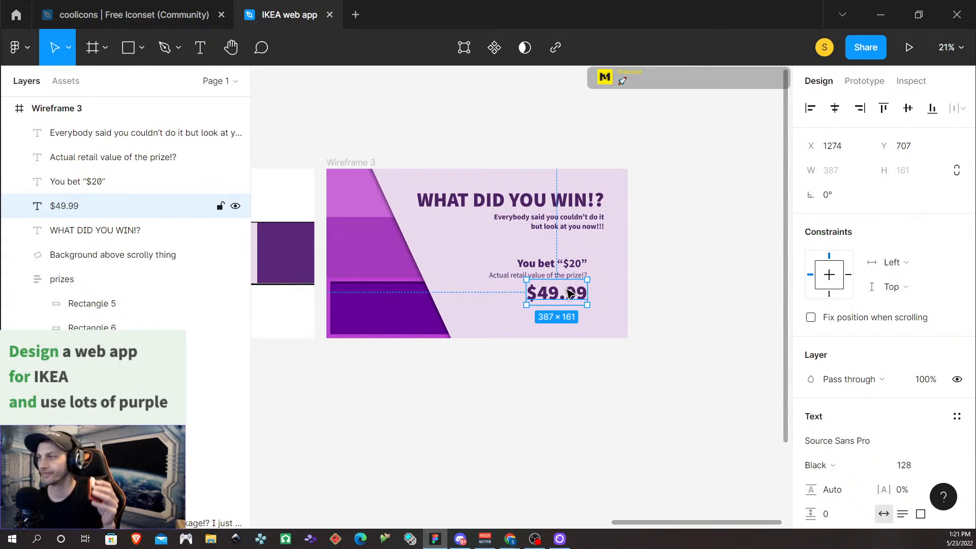
pyautogui.press('Escape')
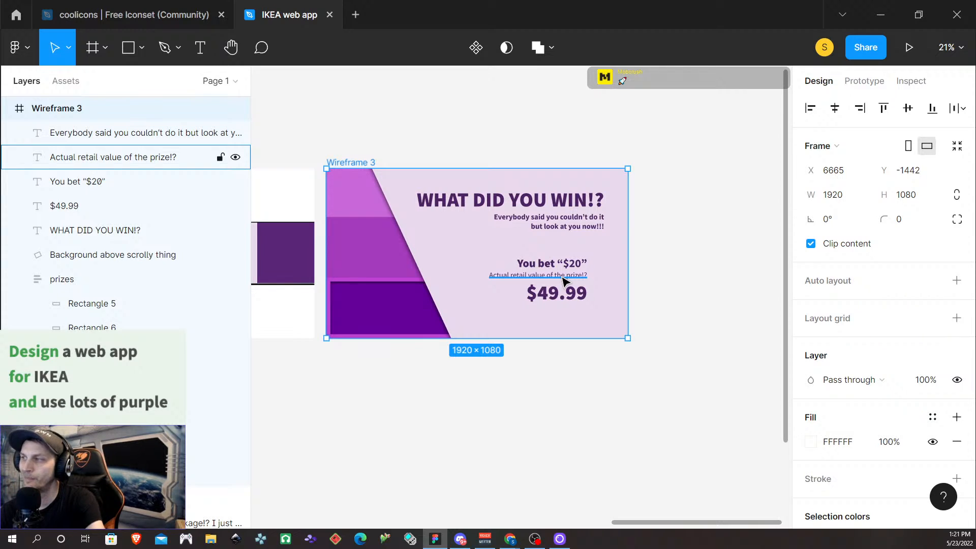
pyautogui.doubleClick(564, 278)
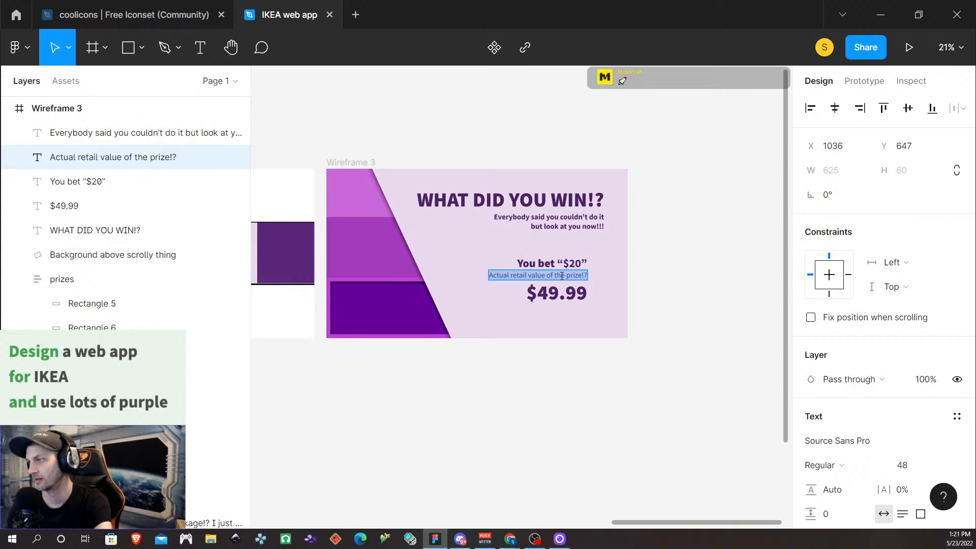
pyautogui.write('Prize was')
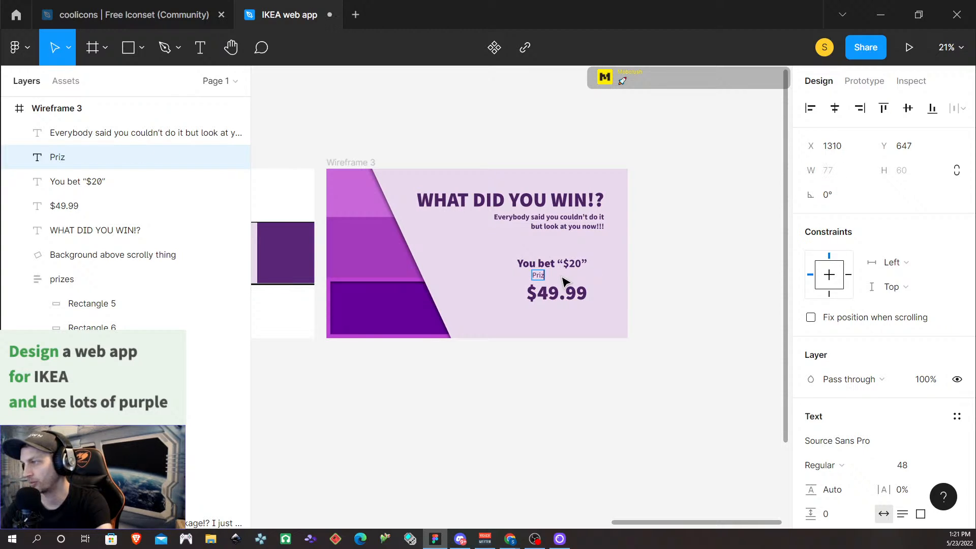
pyautogui.press('BackSpace')
pyautogui.press('BackSpace')
pyautogui.press('BackSpace')
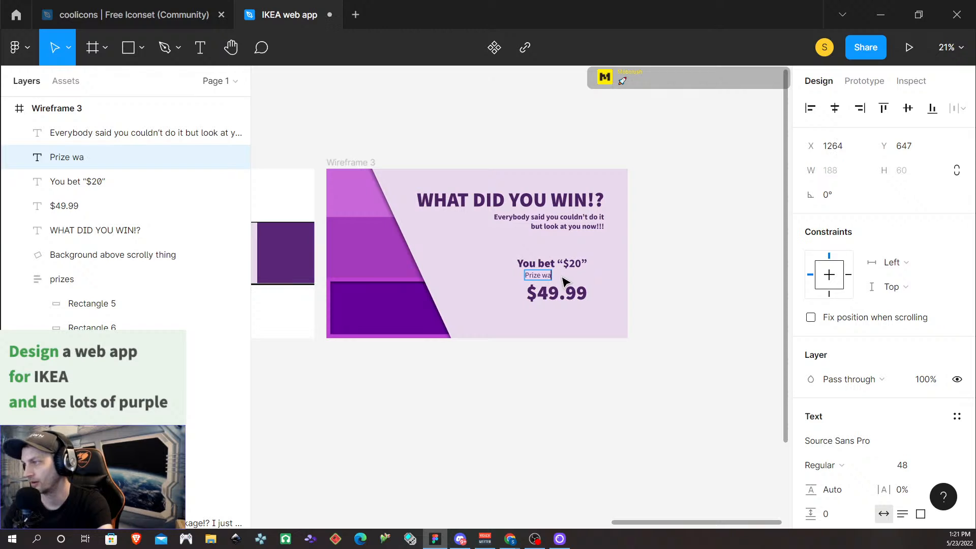
pyautogui.write('is work')
pyautogui.press('BackSpace')
pyautogui.write('th')
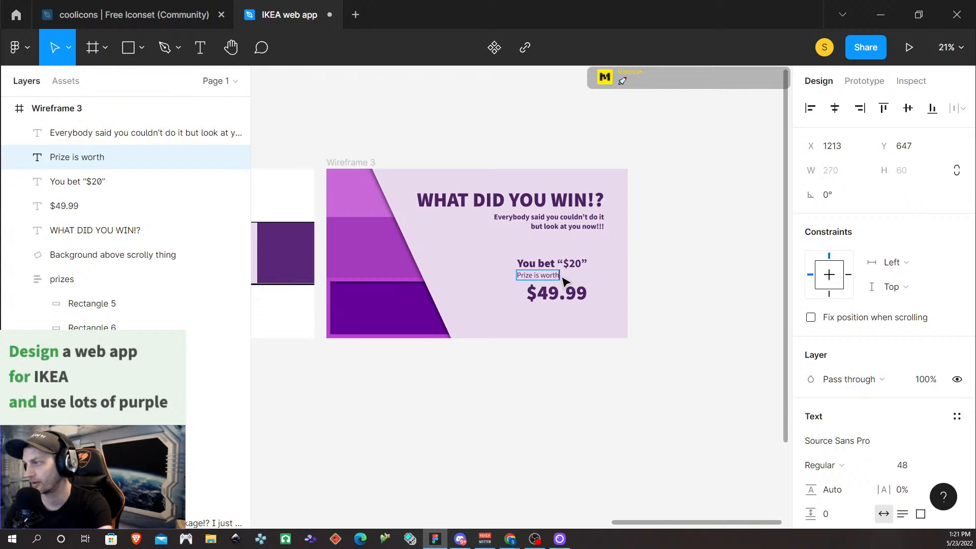
pyautogui.press('Escape')
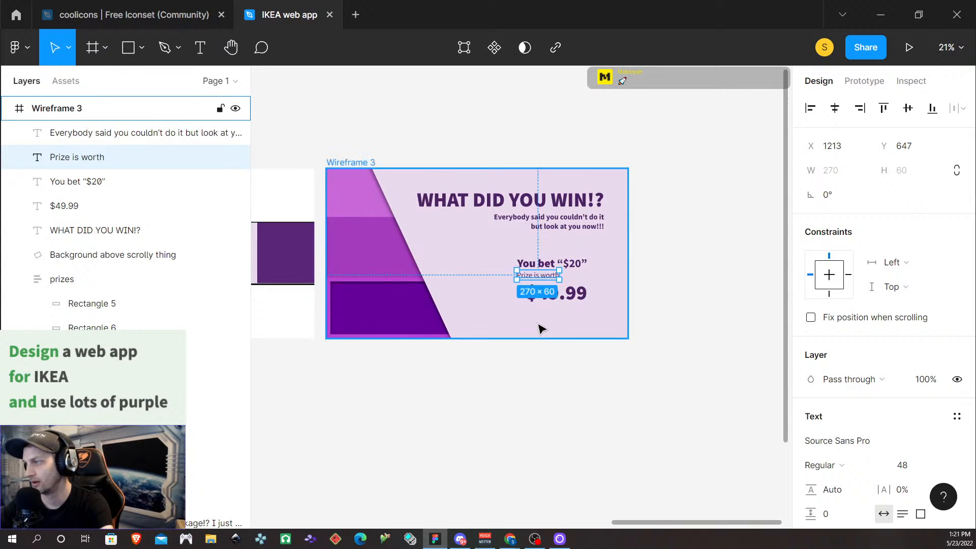
# Step: Shift the "Prize is worth" line to align with the price's left edge and append "..." to its text
pyautogui.moveTo(544, 277); pyautogui.dragTo(564, 280)
pyautogui.doubleClick(564, 275)
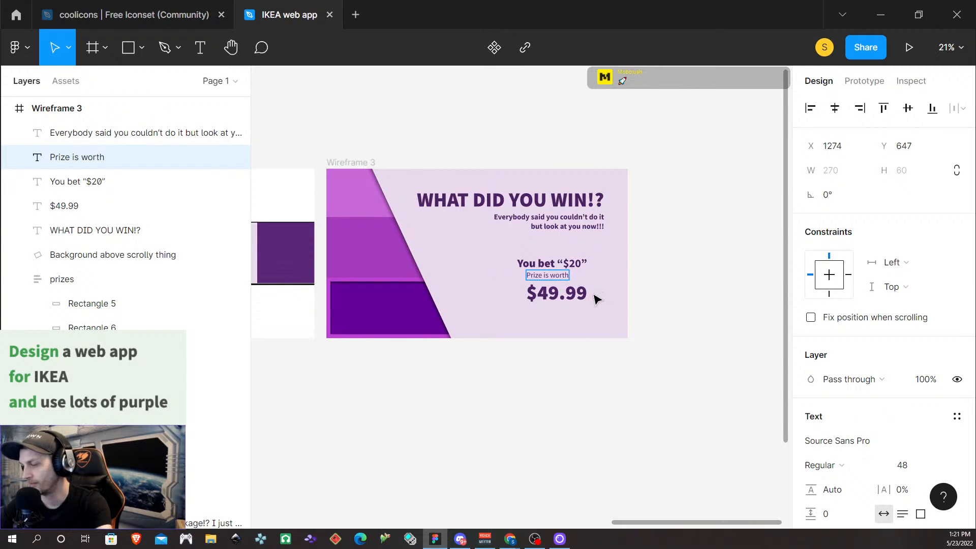
pyautogui.write('...')
pyautogui.press('Escape')
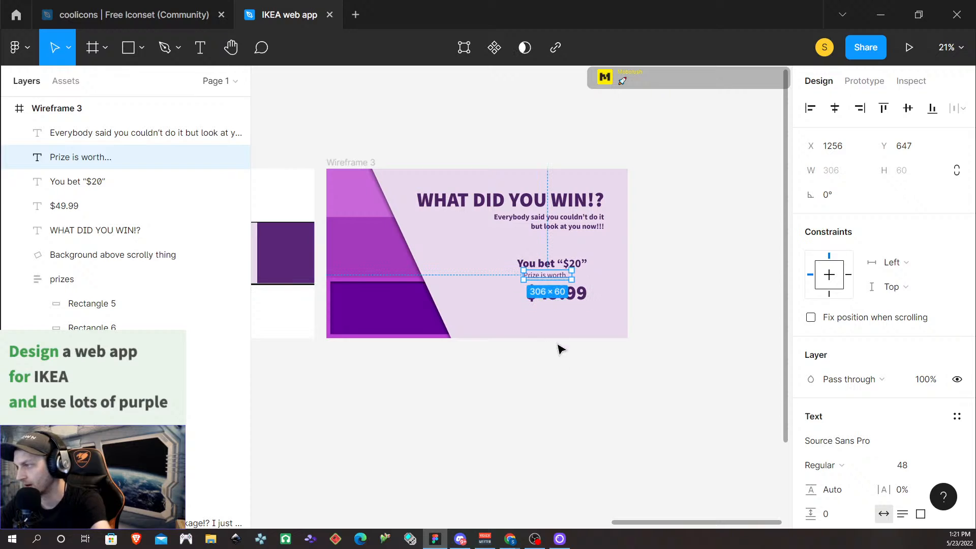
# Step: Move the "Prize is worth..." line to X 1355, Y 634, and raise the $49.99 price to Y 694
pyautogui.moveTo(552, 281); pyautogui.dragTo(566, 297)
pyautogui.press('Escape')
pyautogui.click(564, 294)
pyautogui.click(564, 299)
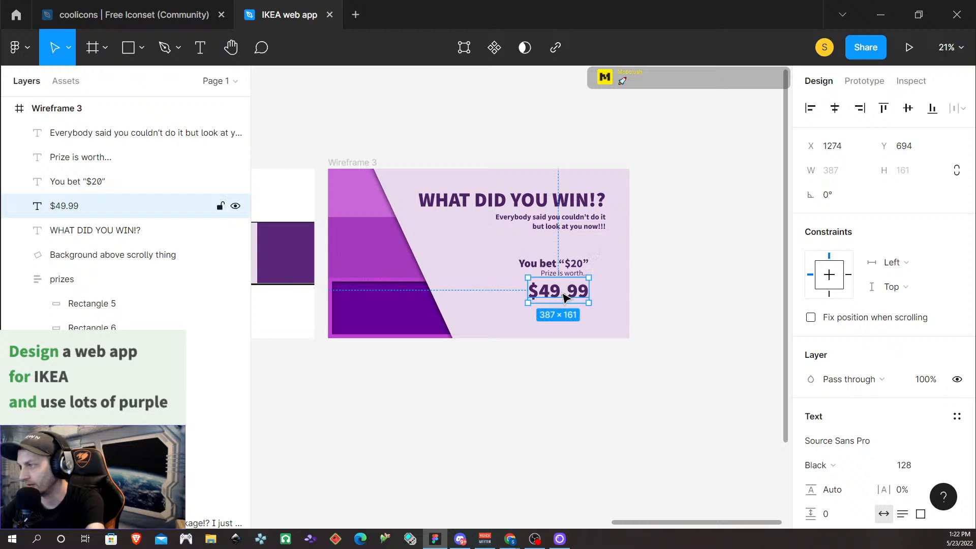
pyautogui.press('Escape')
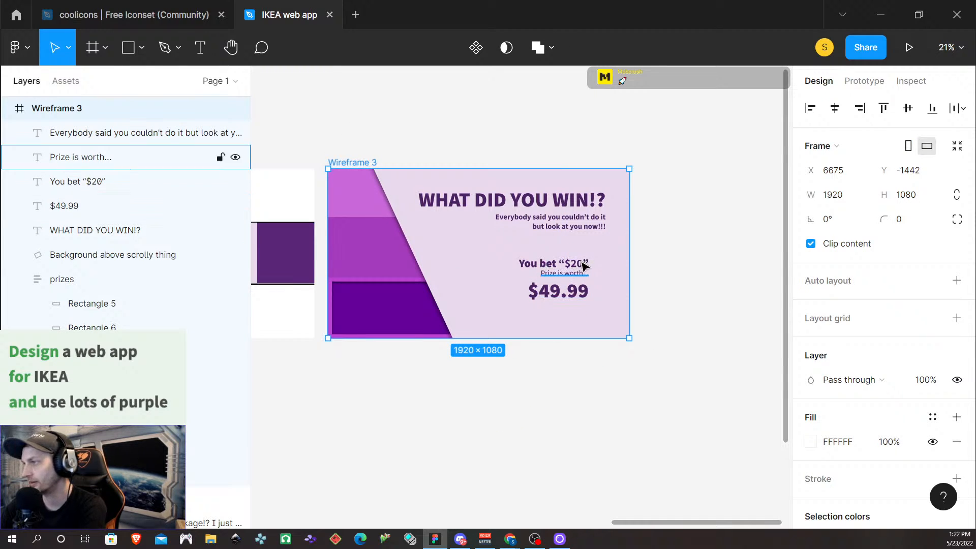
pyautogui.click(569, 276)
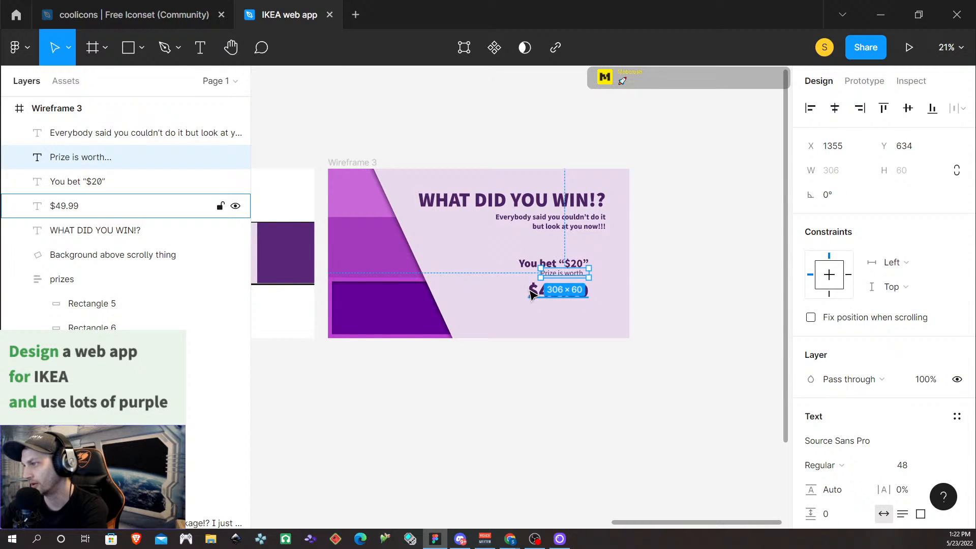
pyautogui.click(564, 290)
pyautogui.press('Escape')
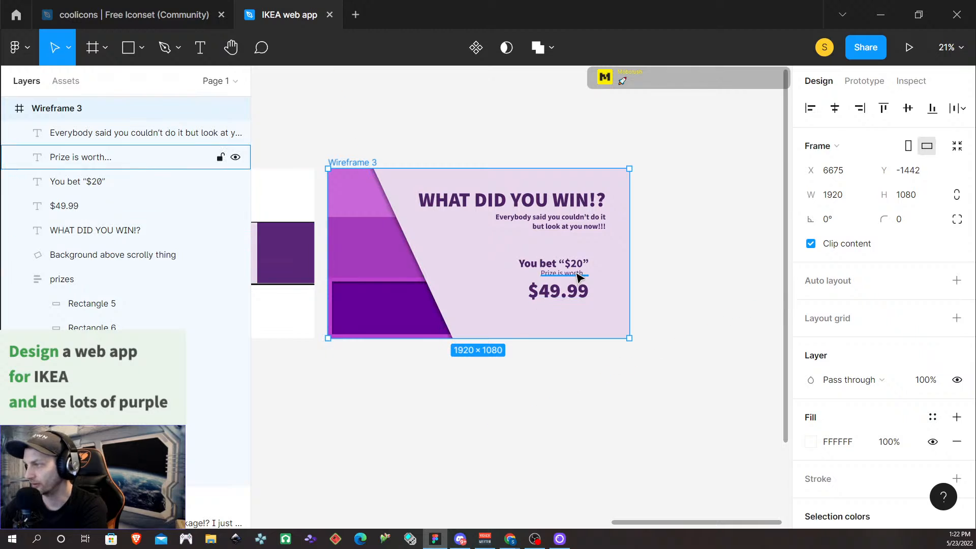
pyautogui.click(502, 311)
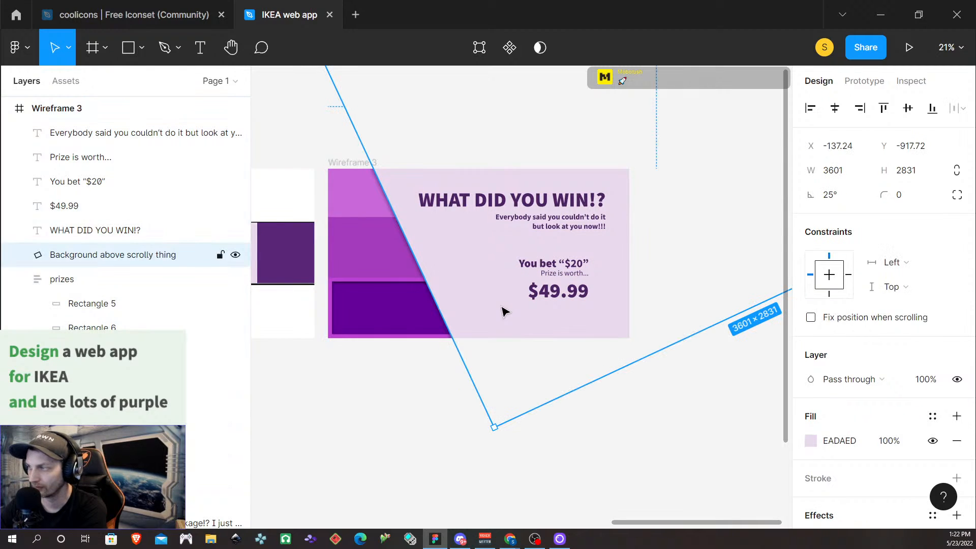
pyautogui.click(560, 299)
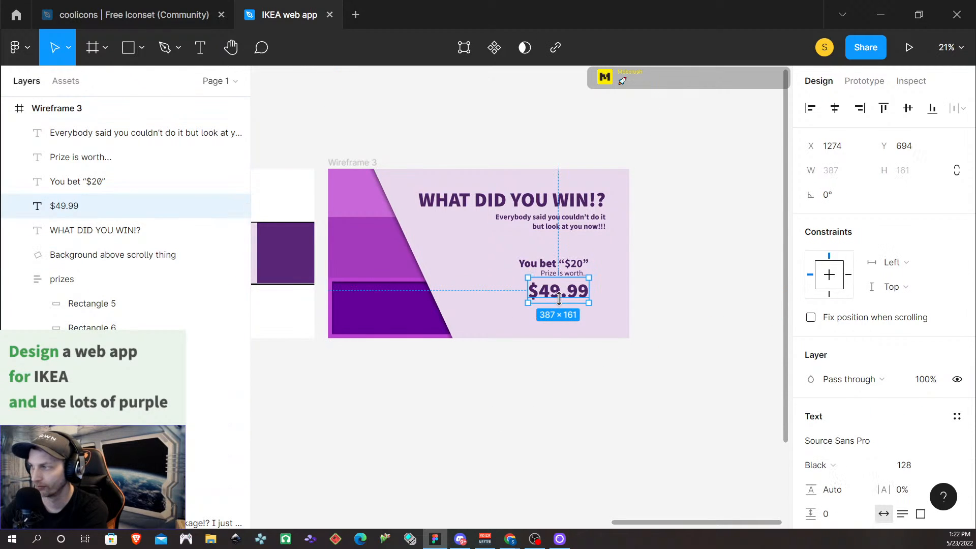
# Step: Duplicate the "Prize is worth..." line below the price and replace its text with "You should probably brag to your friends about all the money you're saving today!"
pyautogui.click(584, 373)
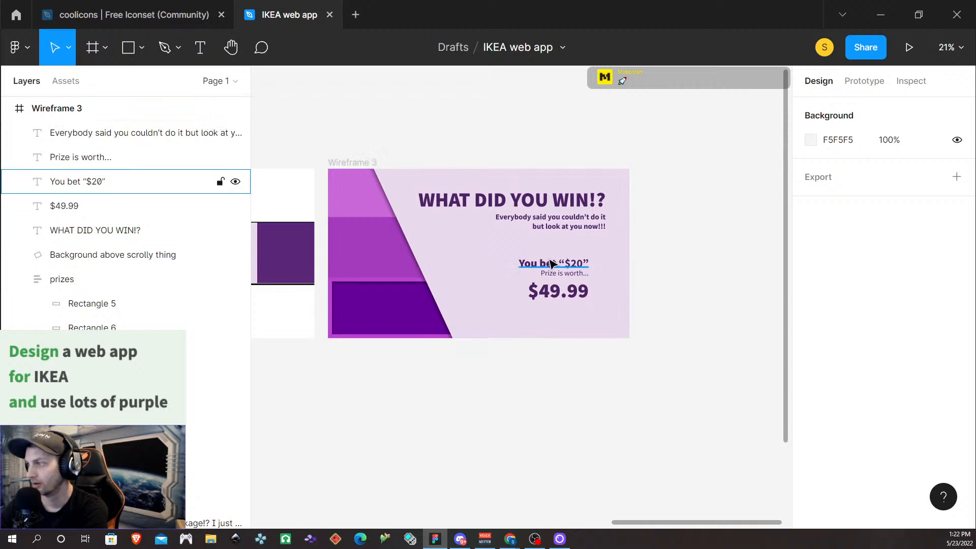
pyautogui.click(559, 273)
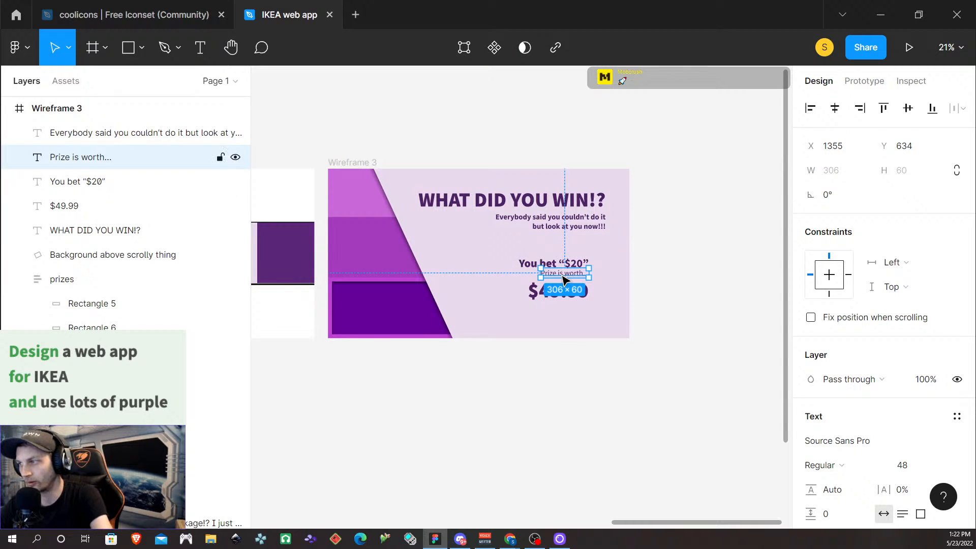
pyautogui.moveTo(565, 277); pyautogui.dragTo(563, 310)
pyautogui.doubleClick(561, 308)
pyautogui.write('Y')
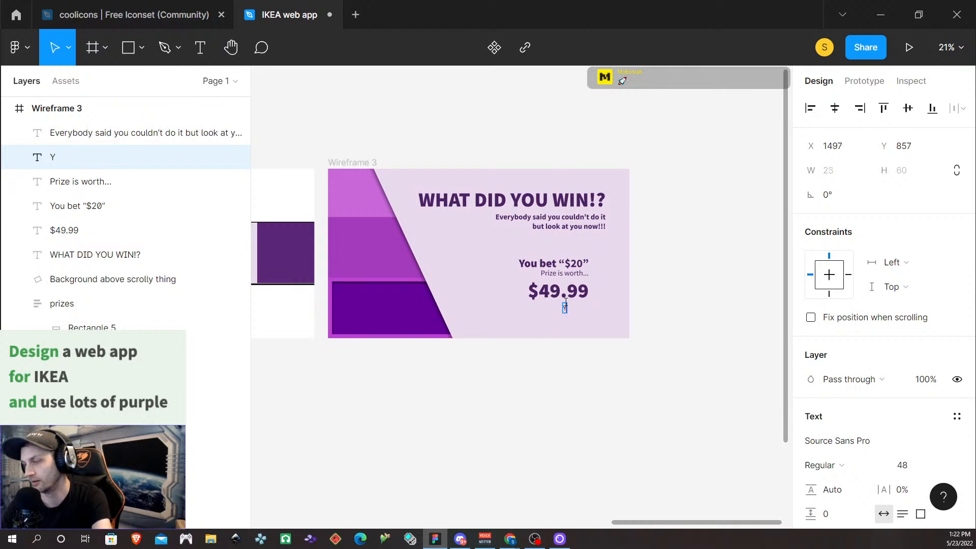
pyautogui.write('ou should')
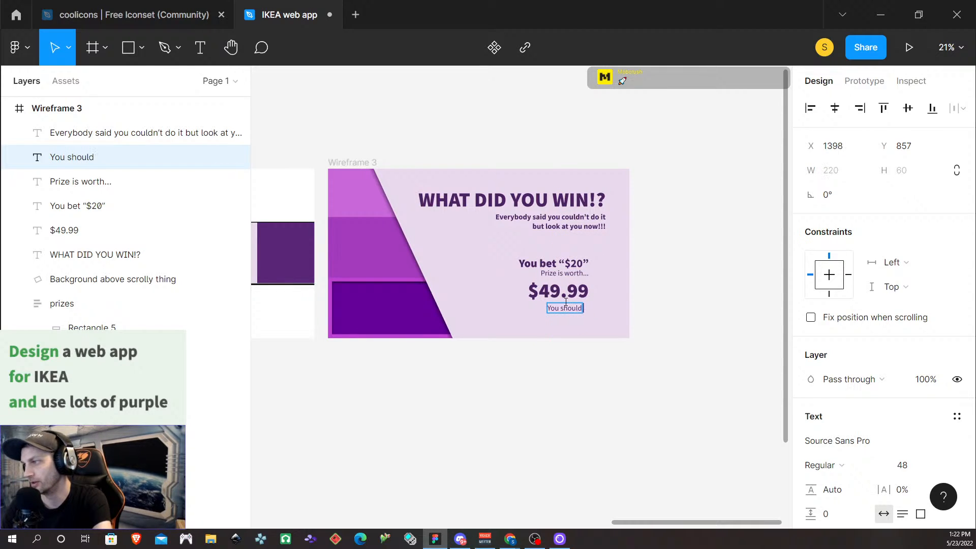
pyautogui.write(' probably brag to your friends about all t')
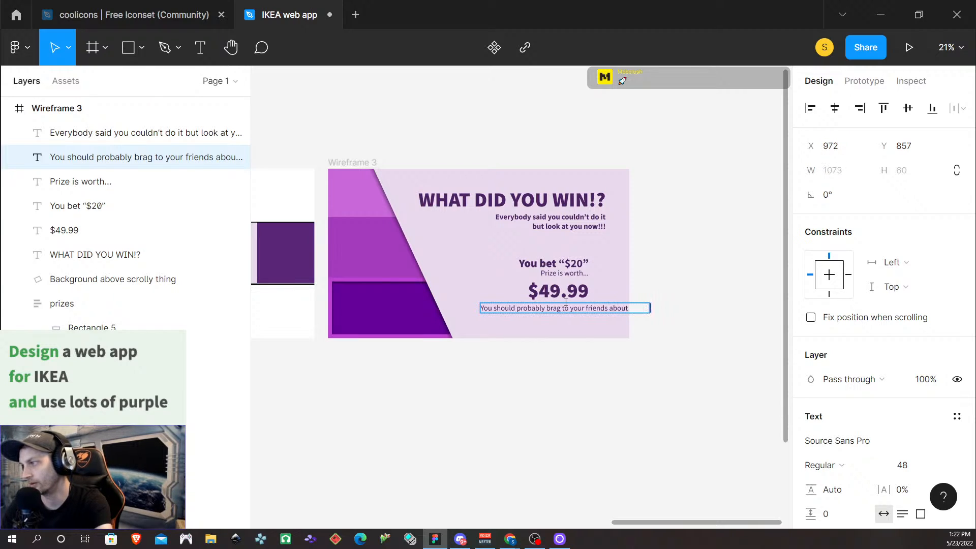
pyautogui.write('he')
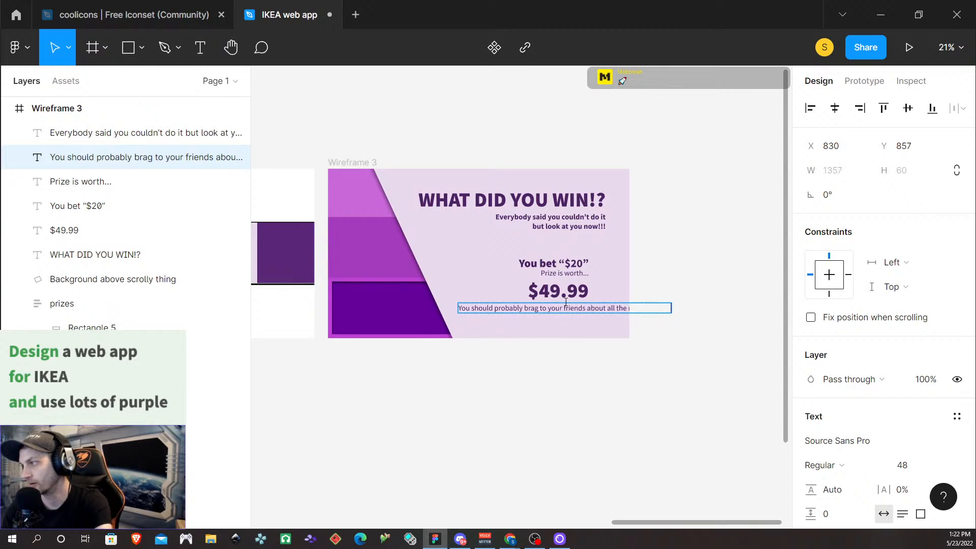
pyautogui.write(' money')
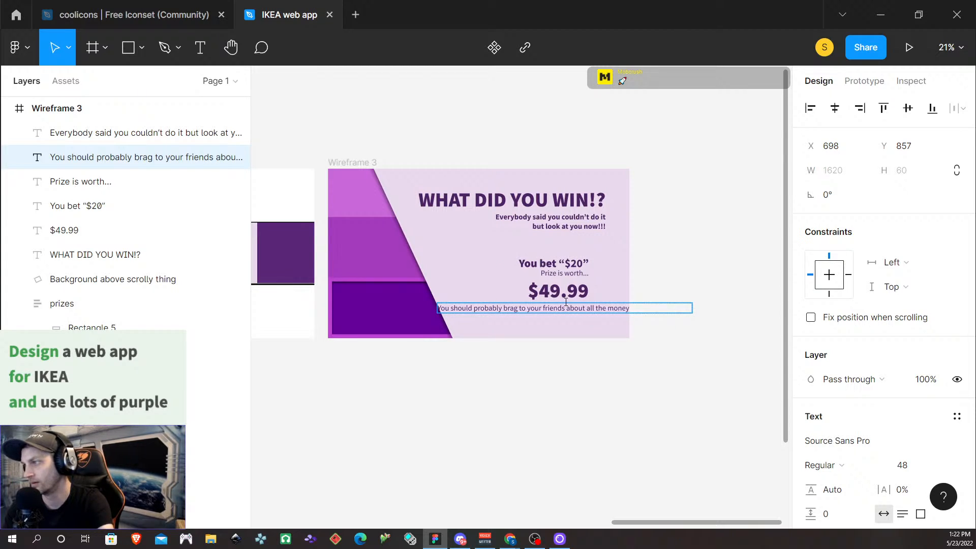
pyautogui.write(' you totally deserve !')
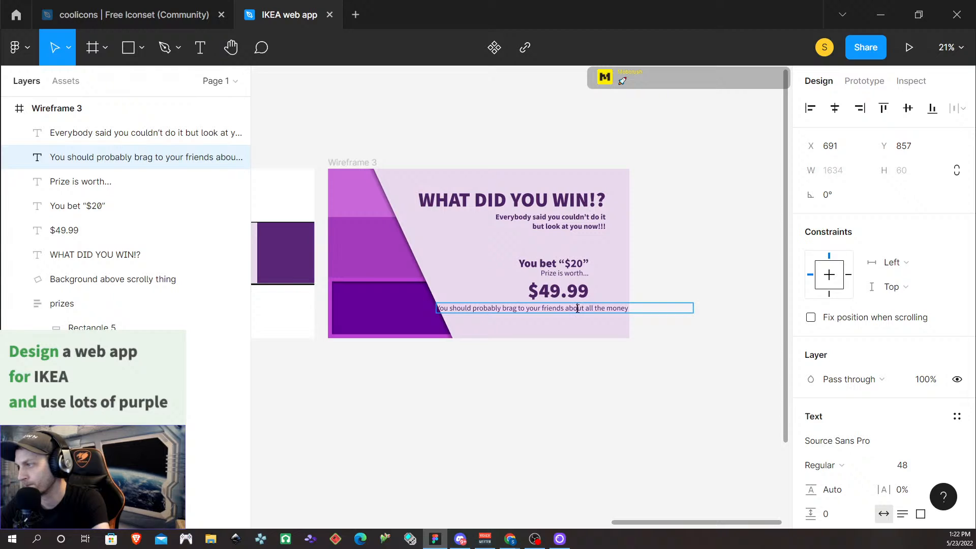
# Step: Narrow the brag text box to 584 wide, keeping its right edge flush with the $49.99 price
pyautogui.hotkey('ctrl', 'a')
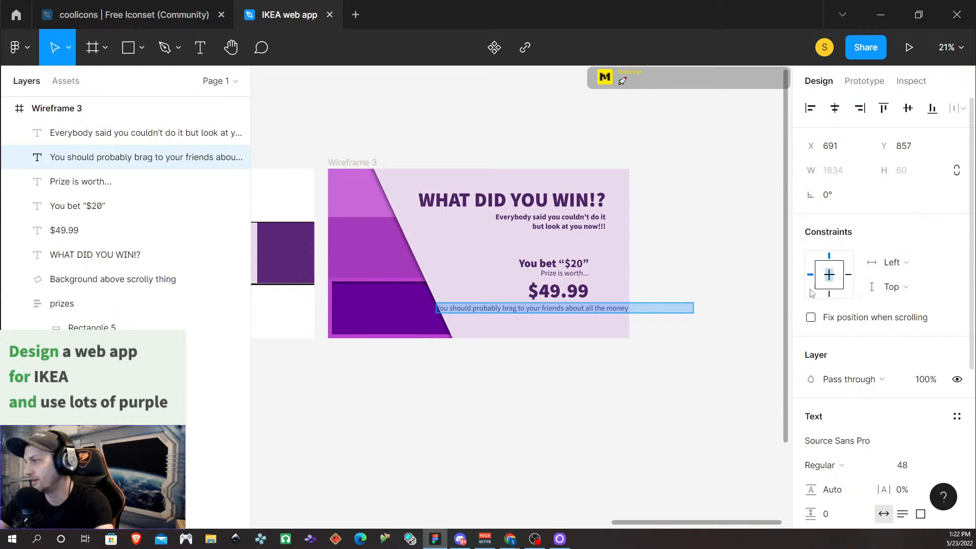
pyautogui.press('Escape')
pyautogui.moveTo(697, 307); pyautogui.dragTo(592, 319)
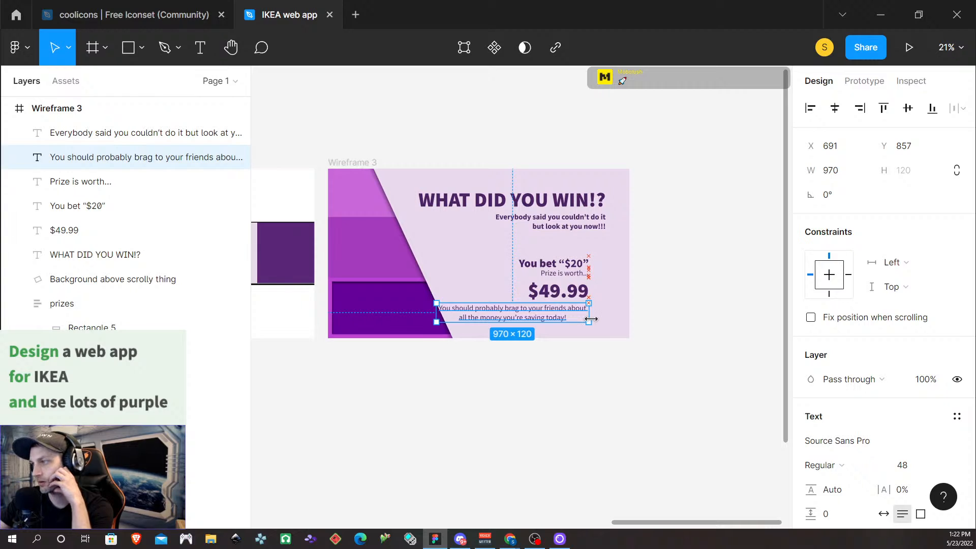
pyautogui.moveTo(434, 311); pyautogui.dragTo(500, 309)
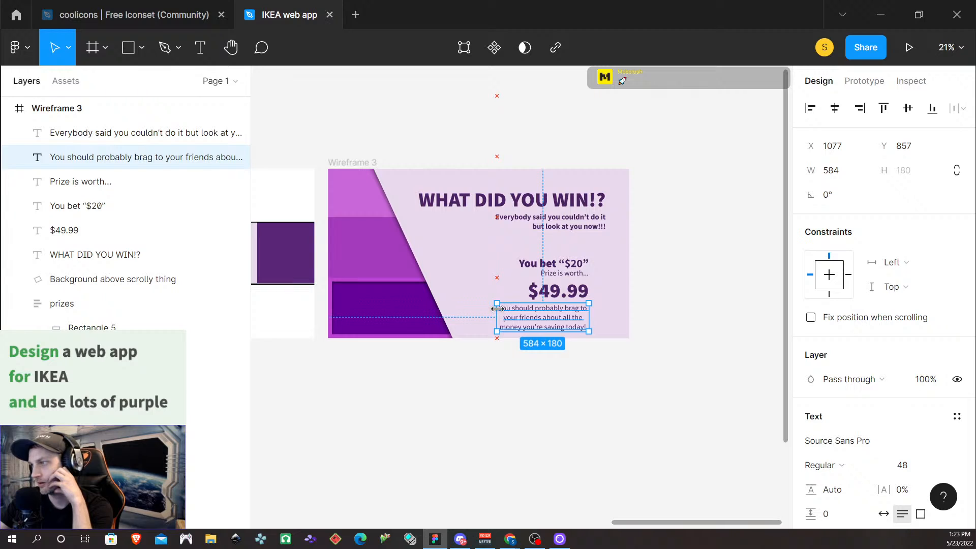
# Step: Set the brag text's font size to 32
pyautogui.press('Return')
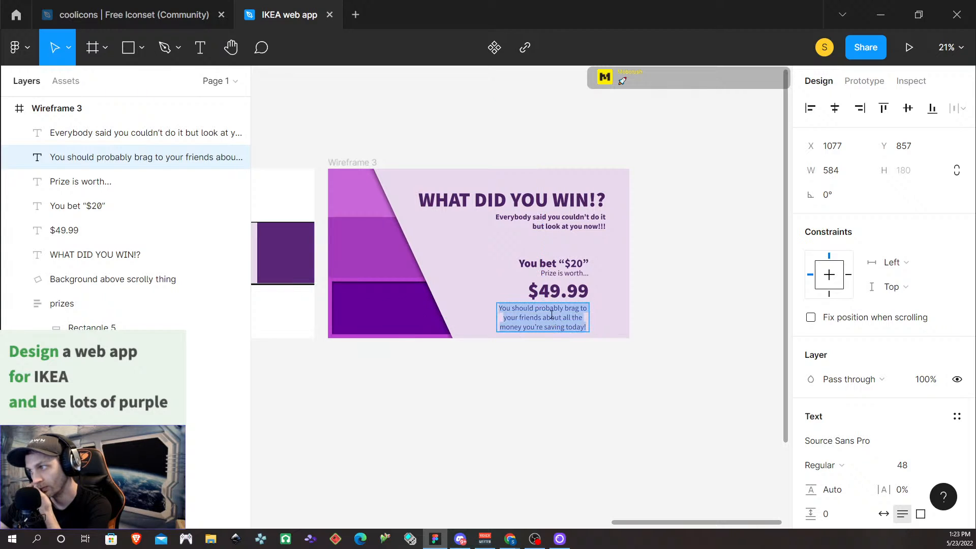
pyautogui.click(912, 466)
pyautogui.press('Return')
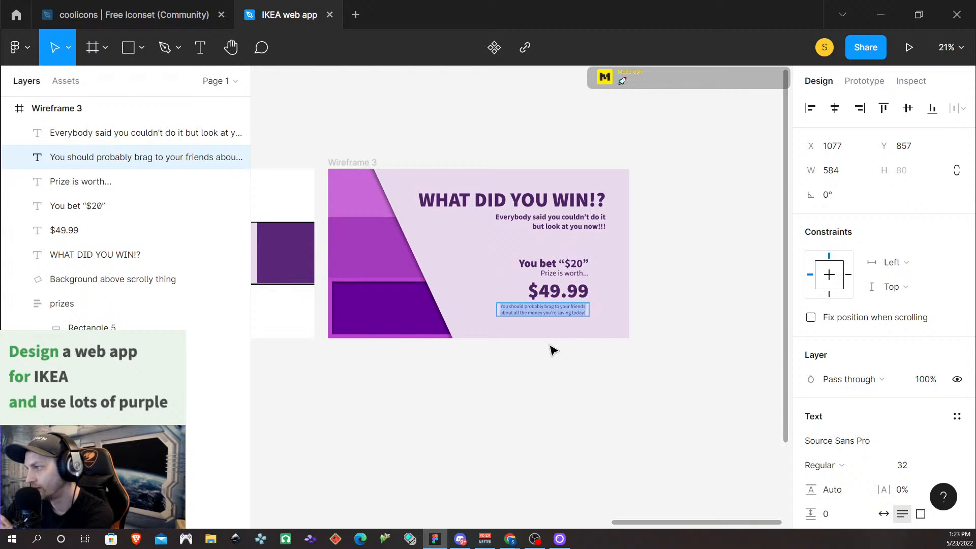
# Step: Right-align the text of the brag message below the price
pyautogui.click(541, 315)
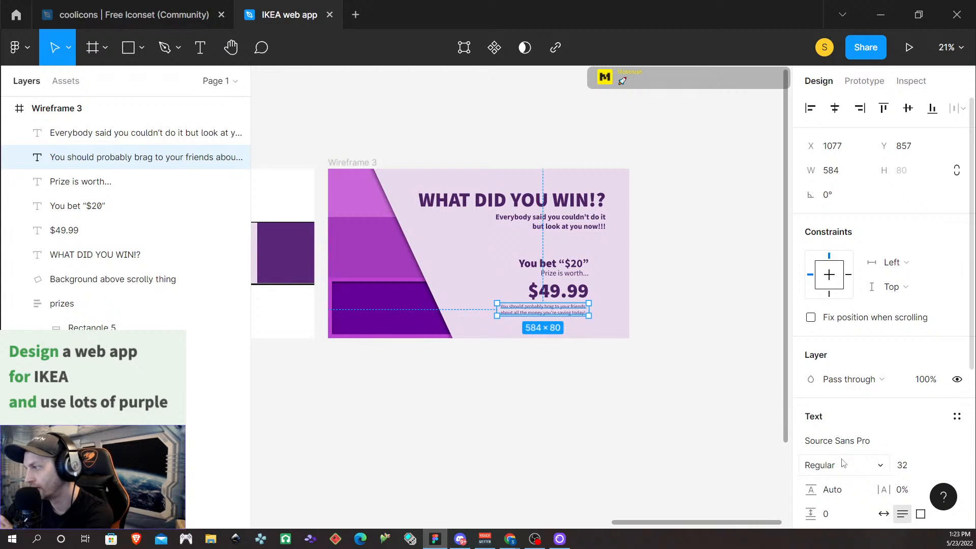
pyautogui.scroll(-2, 875, 464)
pyautogui.scroll(-1, 876, 464)
pyautogui.click(848, 386)
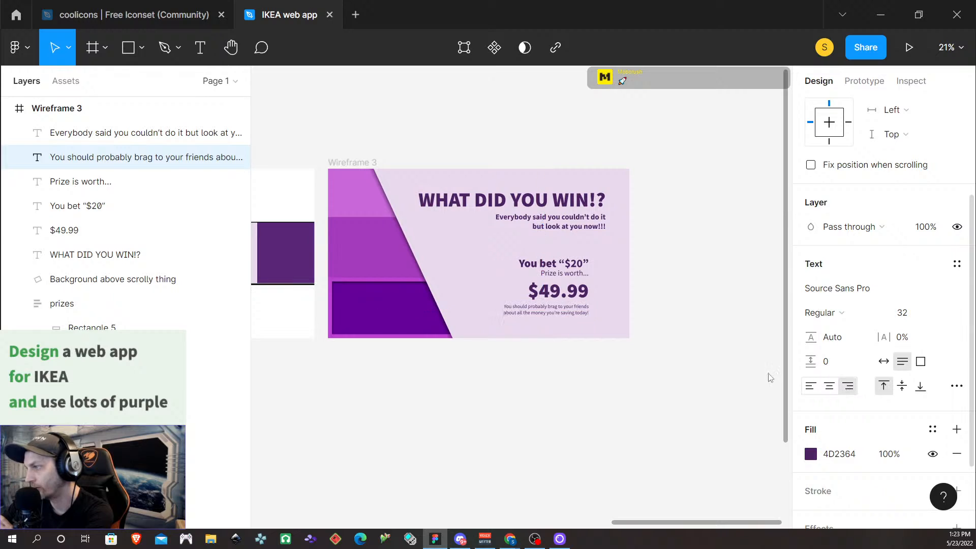
# Step: Make the "Prize is worth..." and "You bet “$20”" lines right-aligned like the $49.99 price
pyautogui.click(580, 291)
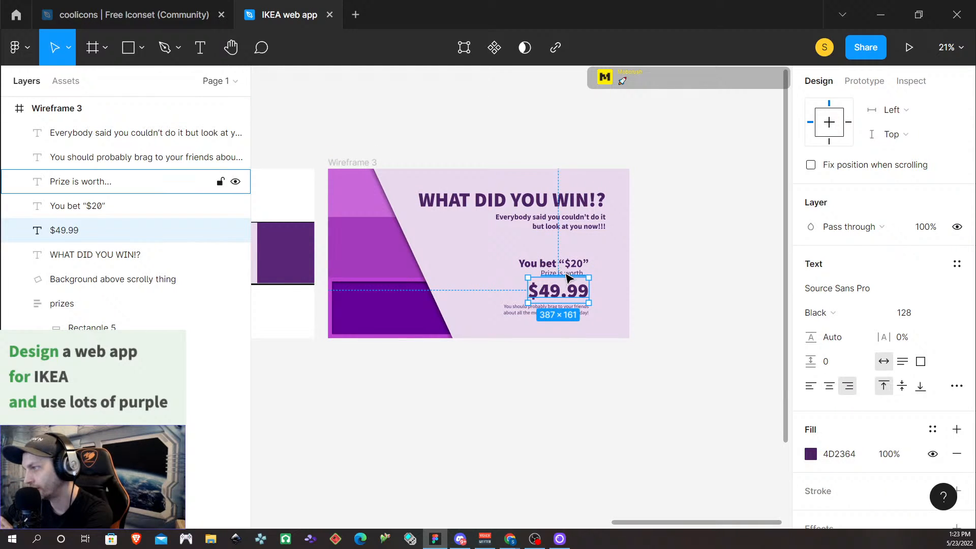
pyautogui.click(81, 181)
pyautogui.click(848, 386)
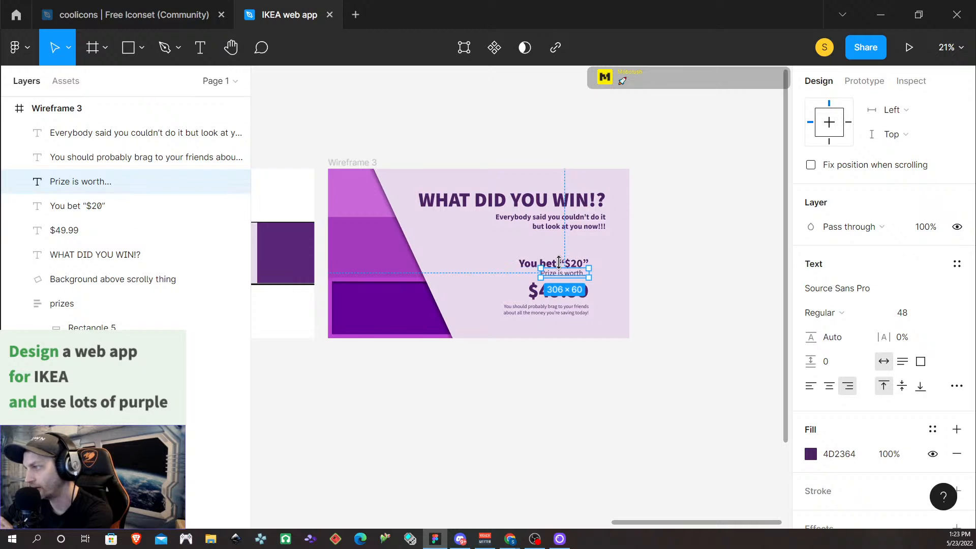
pyautogui.click(562, 265)
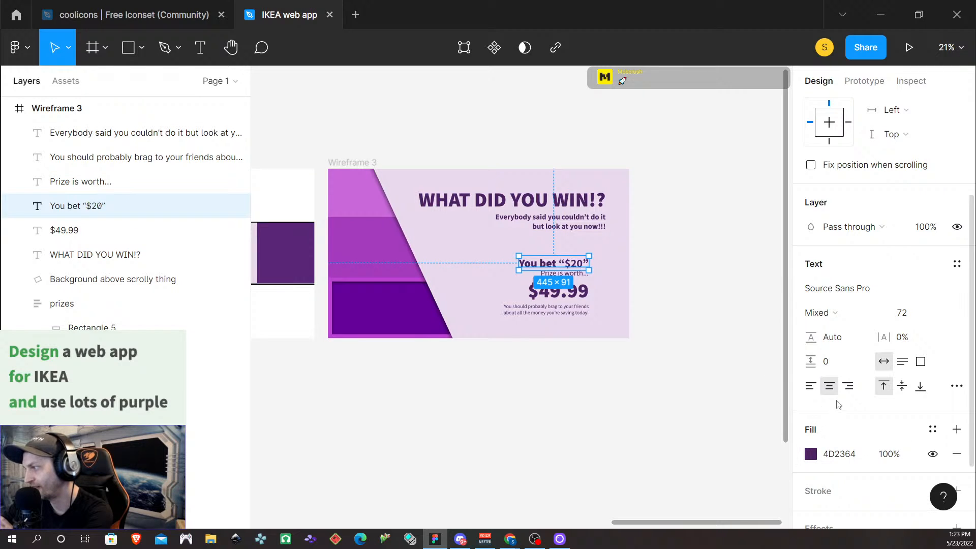
pyautogui.click(849, 387)
pyautogui.click(548, 366)
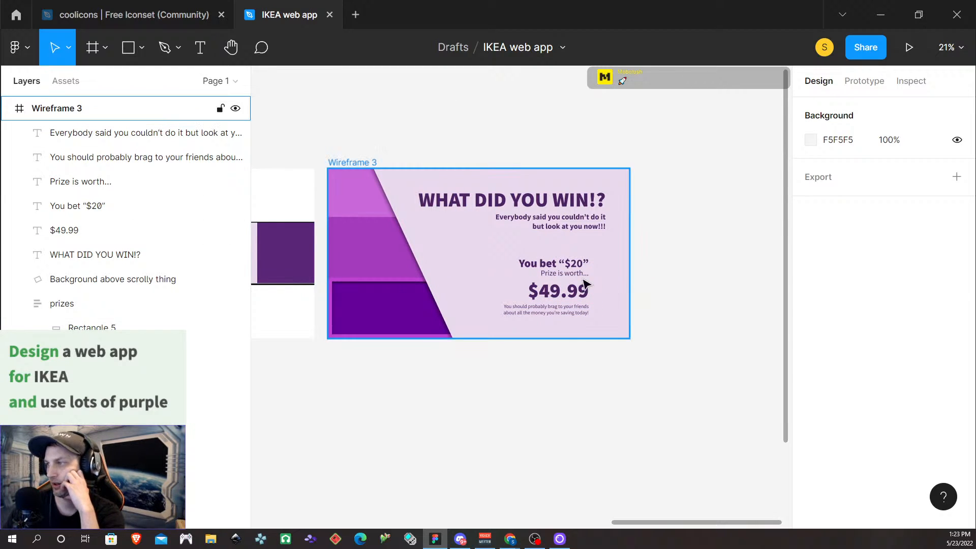
# Step: Add a drop shadow effect to the $49.99 price and inspect it up close
pyautogui.click(556, 294)
pyautogui.scroll(-5, 864, 360)
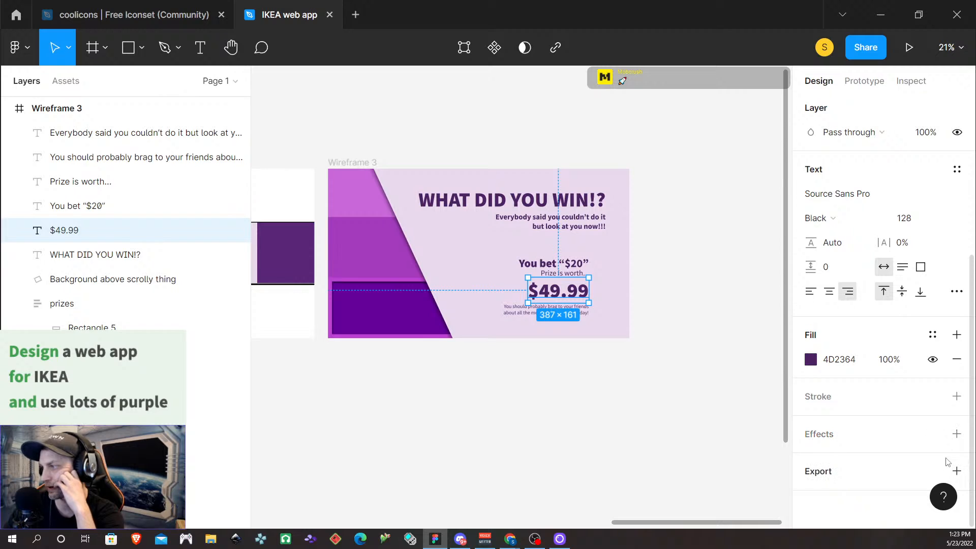
pyautogui.click(956, 435)
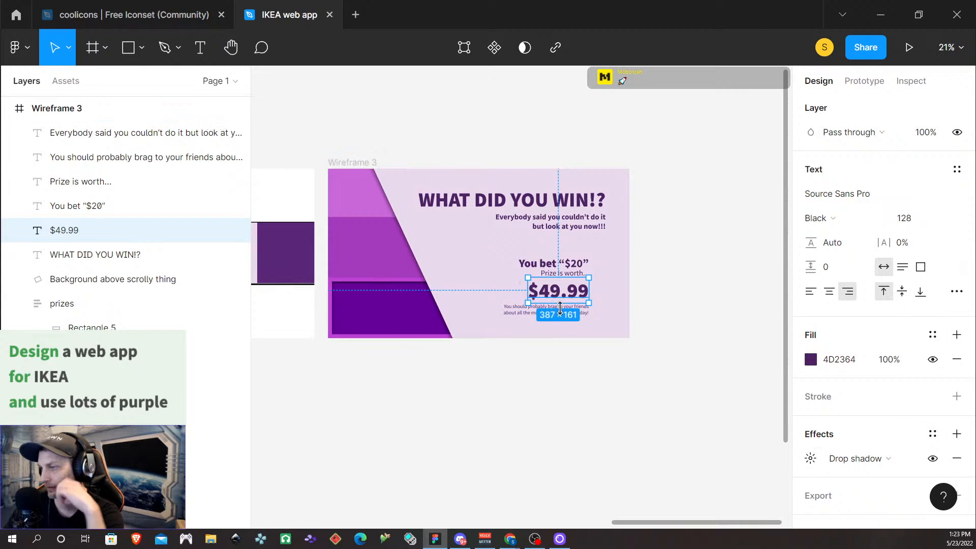
pyautogui.scroll(5, 610, 331)
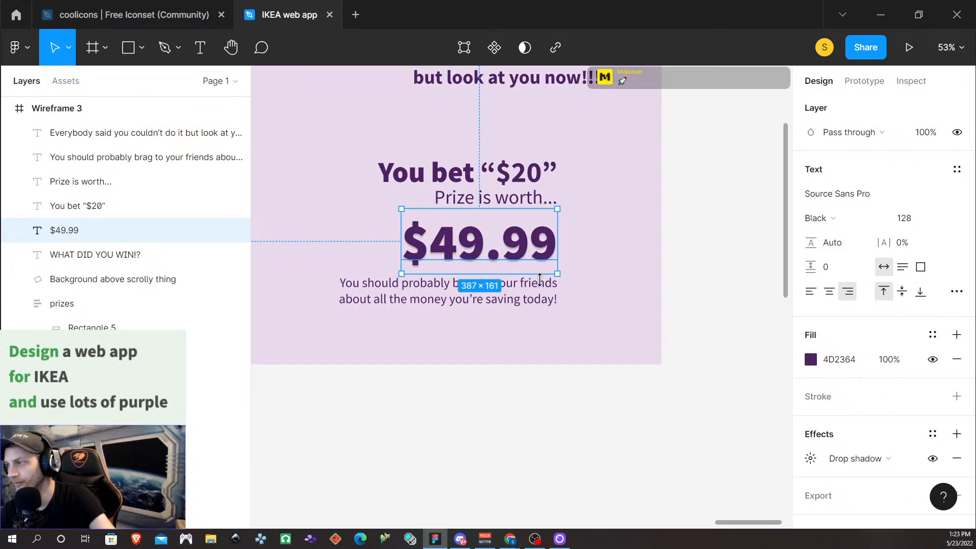
pyautogui.scroll(3, 590, 291)
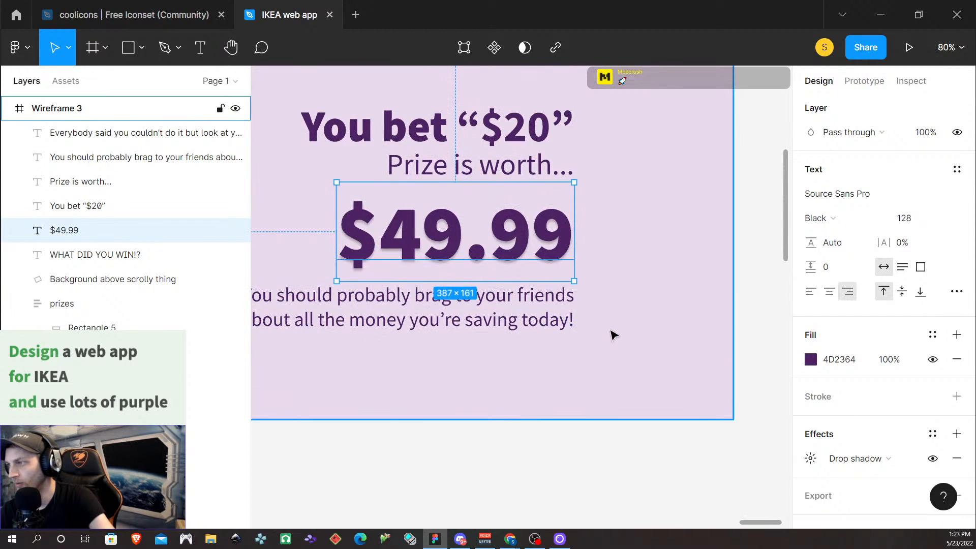
pyautogui.click(635, 344)
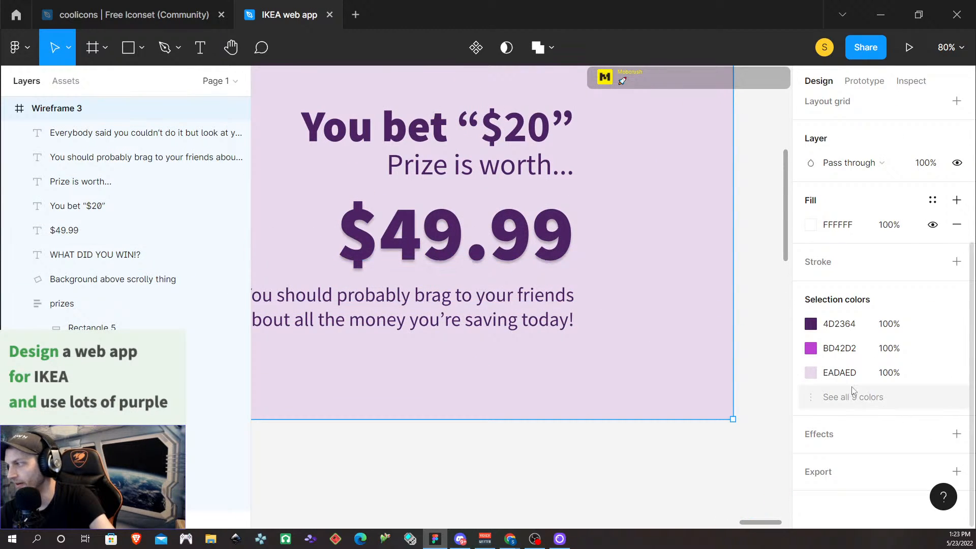
pyautogui.scroll(-5, 412, 251)
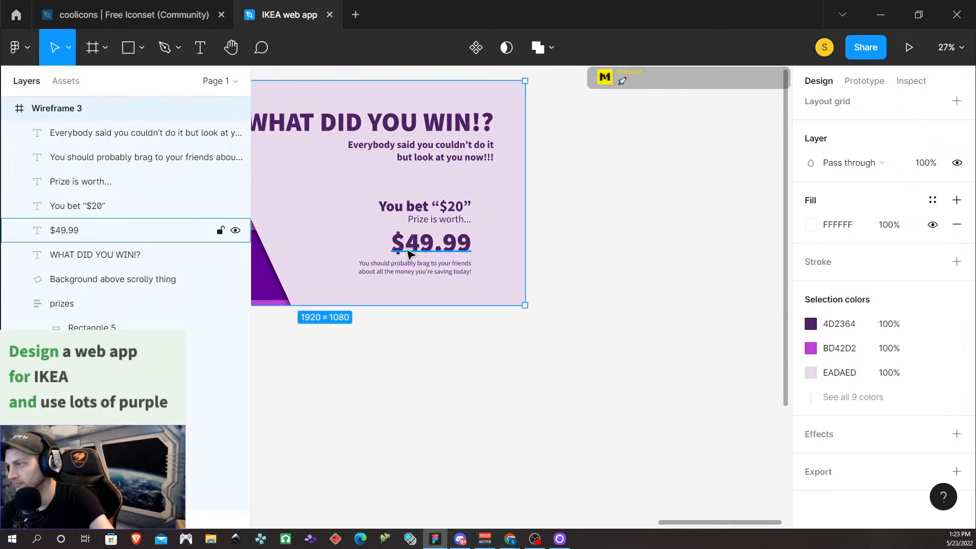
pyautogui.hscroll(-5, 351, 257)
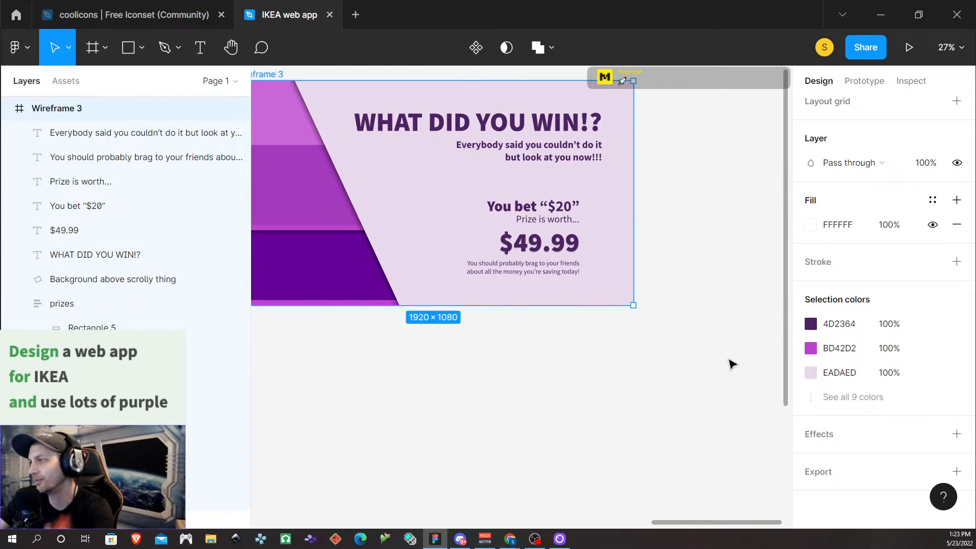
pyautogui.click(725, 421)
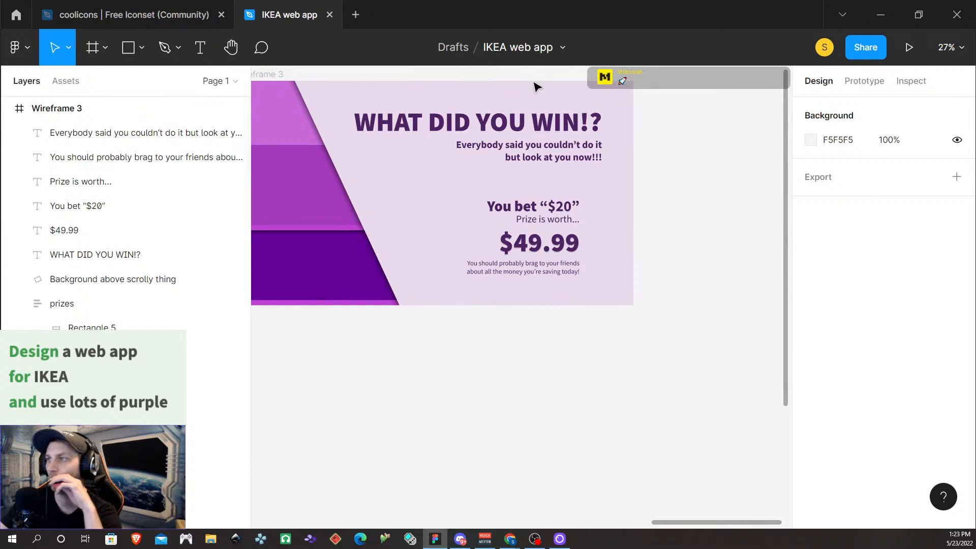
# Step: Add a drop shadow effect to the "WHAT DID YOU WIN!?" heading
pyautogui.click(434, 130)
pyautogui.scroll(-2, 902, 489)
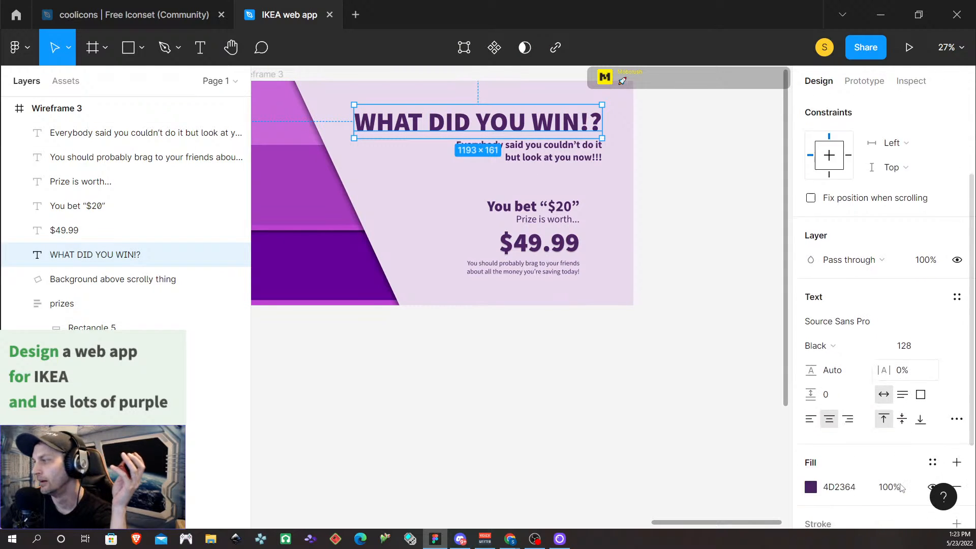
pyautogui.scroll(-2, 895, 468)
pyautogui.scroll(-1, 925, 397)
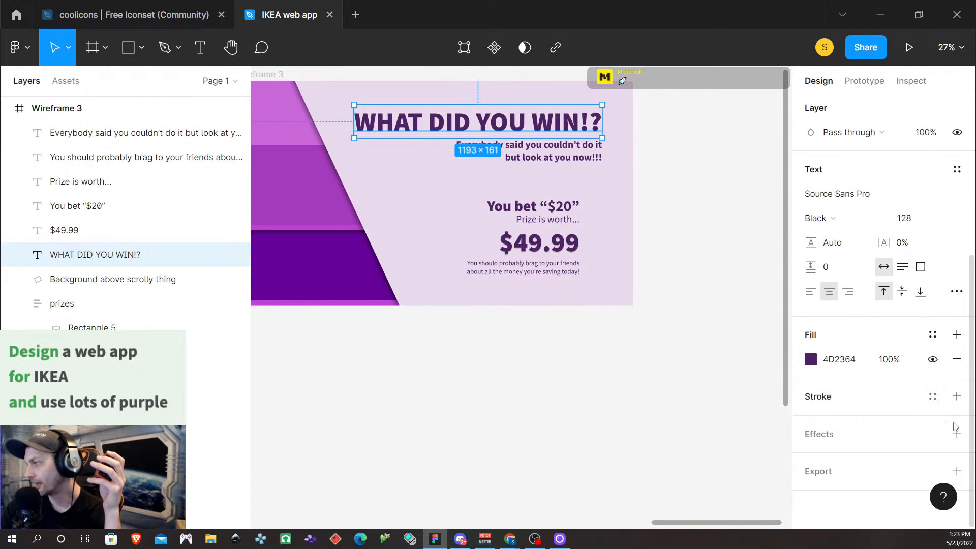
pyautogui.click(956, 435)
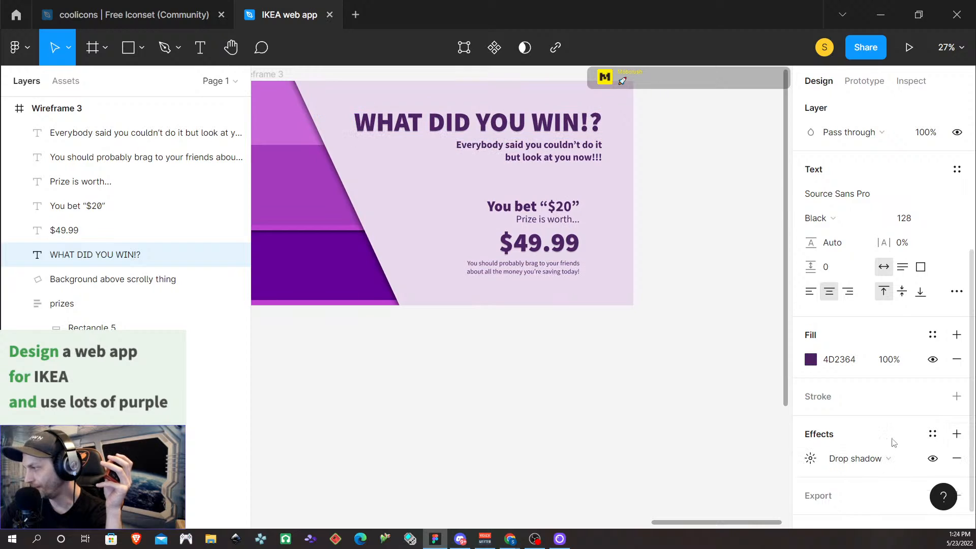
pyautogui.click(618, 391)
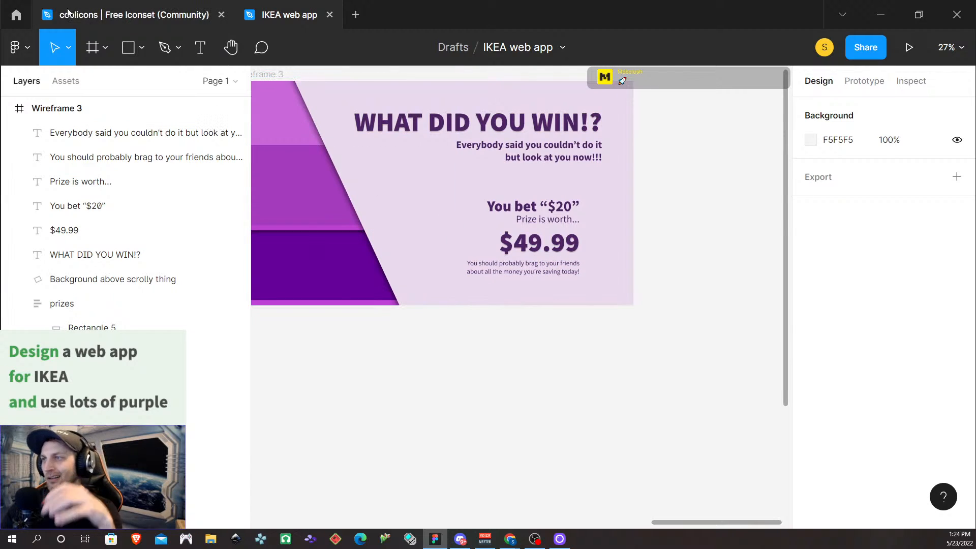
# Step: Create a row of four 93 × 93 circles at Y 961 beneath the brag text, spanning its width
pyautogui.click(128, 50)
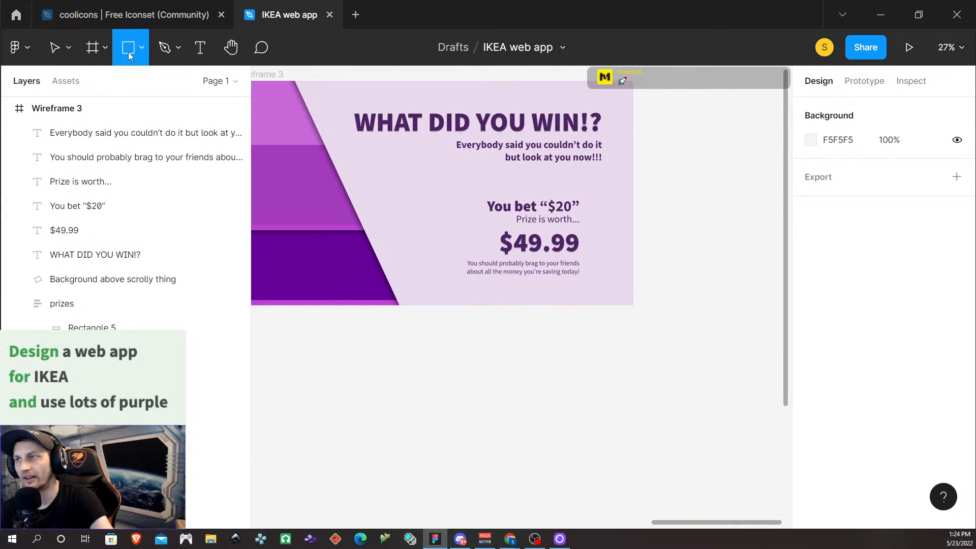
pyautogui.click(142, 48)
pyautogui.click(130, 140)
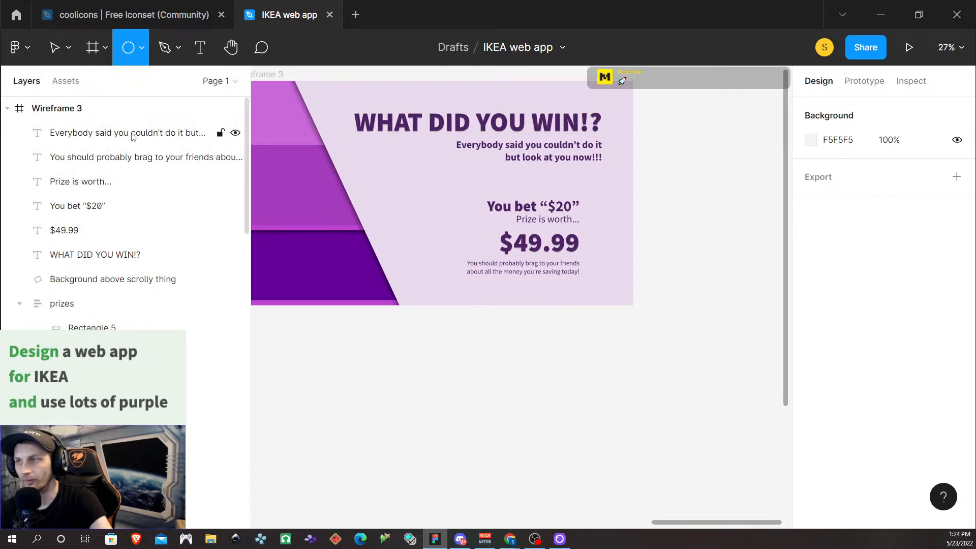
pyautogui.moveTo(467, 281); pyautogui.dragTo(559, 296)
pyautogui.hotkey('ctrl', 'z')
pyautogui.moveTo(577, 296); pyautogui.dragTo(577, 296)
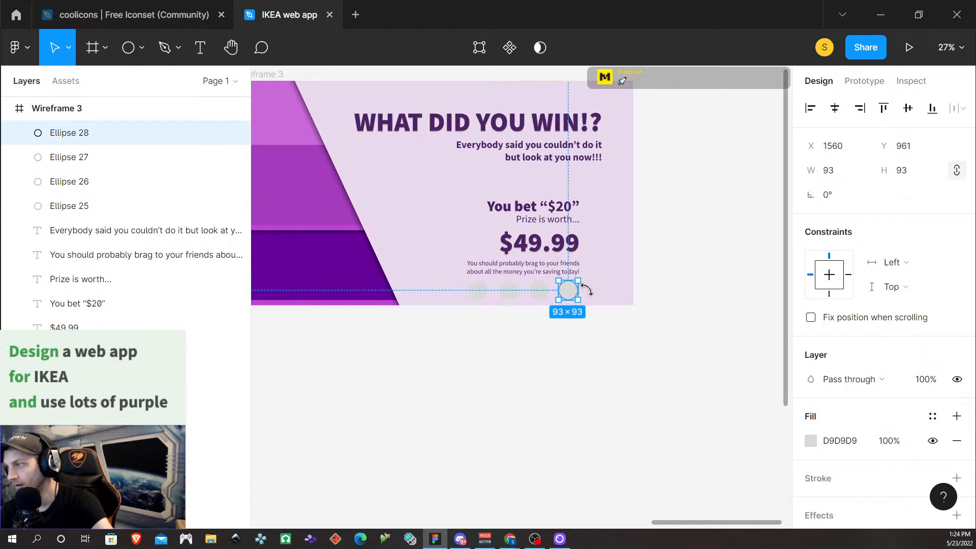
# Step: Distribute the four circles beneath the brag text with equal horizontal spacing
pyautogui.keyDown('shift'); pyautogui.click(539, 291); pyautogui.keyUp('shift')
pyautogui.keyDown('shift'); pyautogui.click(506, 293); pyautogui.keyUp('shift')
pyautogui.keyDown('shift'); pyautogui.click(478, 290); pyautogui.keyUp('shift')
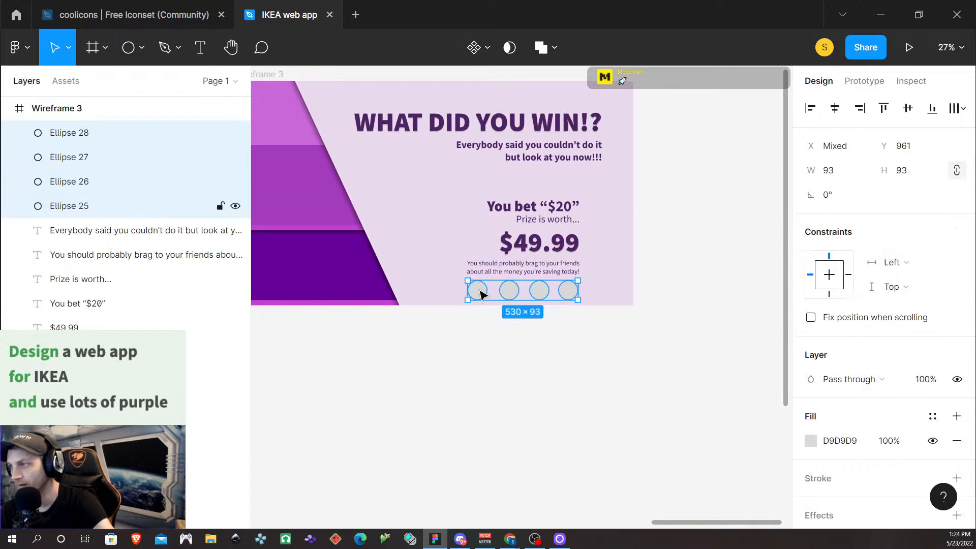
pyautogui.click(957, 108)
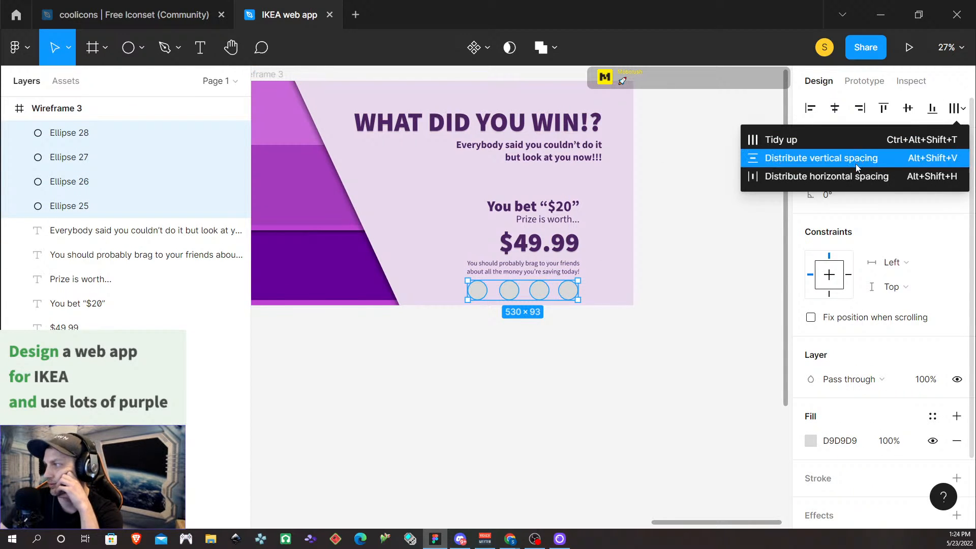
pyautogui.click(845, 175)
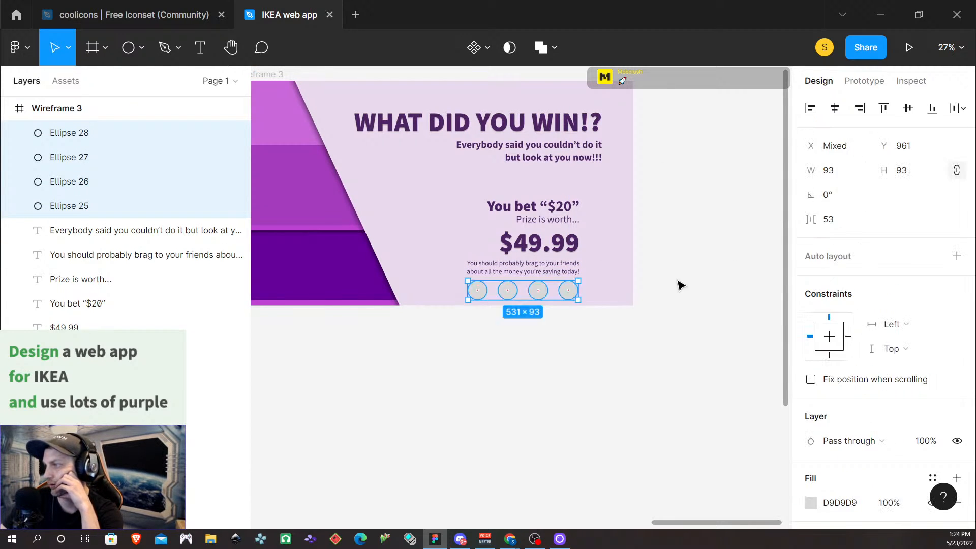
pyautogui.click(587, 388)
# Step: Fill all four circles with the dark purple document color 5A2776 at 50% opacity
pyautogui.click(477, 290)
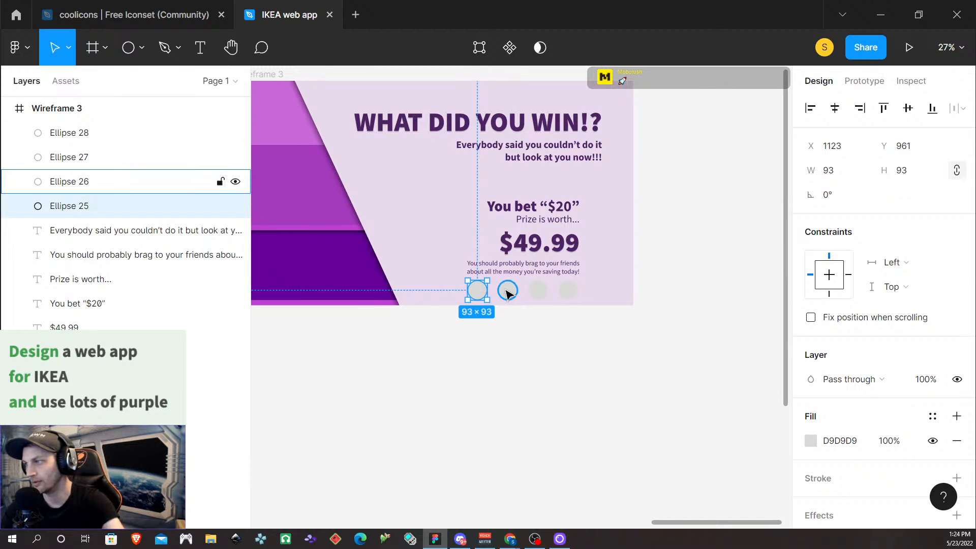
pyautogui.keyDown('shift'); pyautogui.click(507, 289); pyautogui.keyUp('shift')
pyautogui.keyDown('shift'); pyautogui.click(539, 294); pyautogui.keyUp('shift')
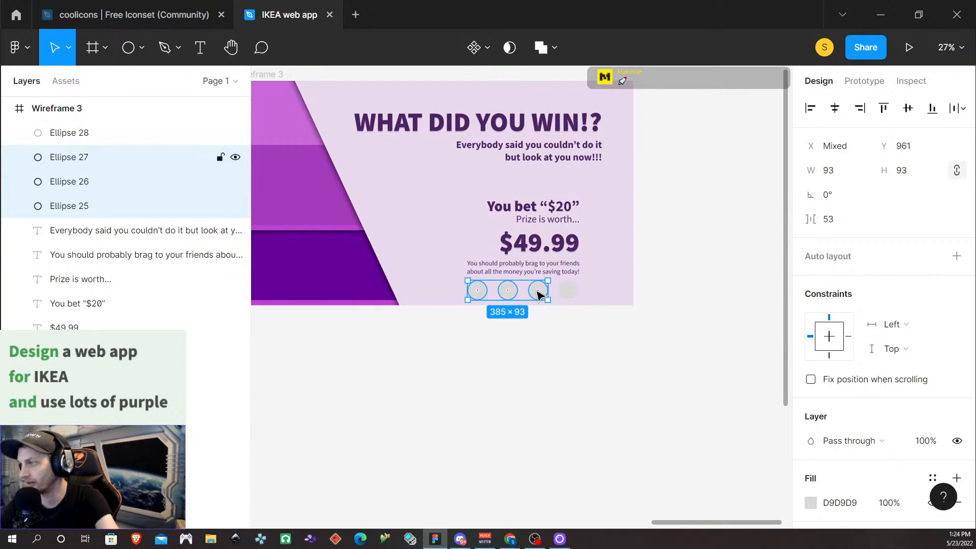
pyautogui.keyDown('shift'); pyautogui.click(567, 291); pyautogui.keyUp('shift')
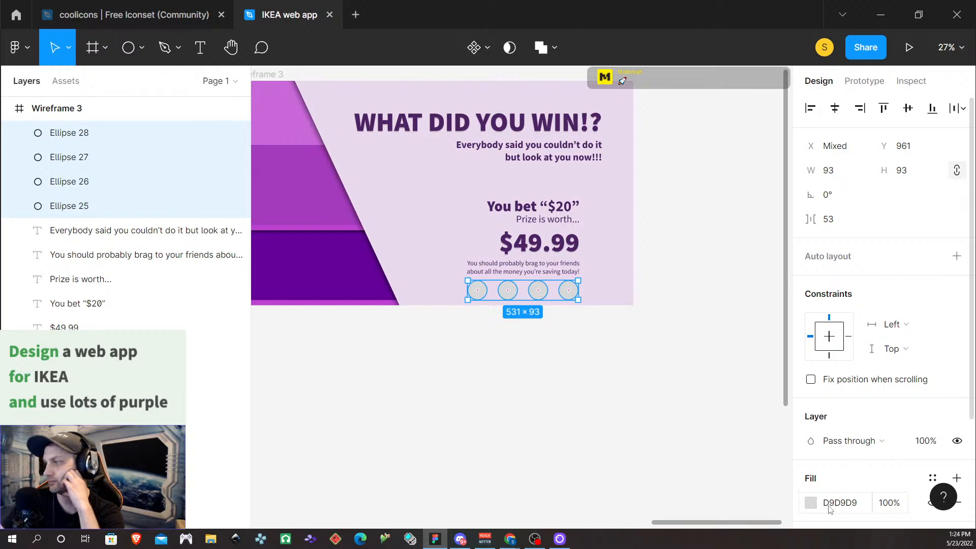
pyautogui.click(811, 502)
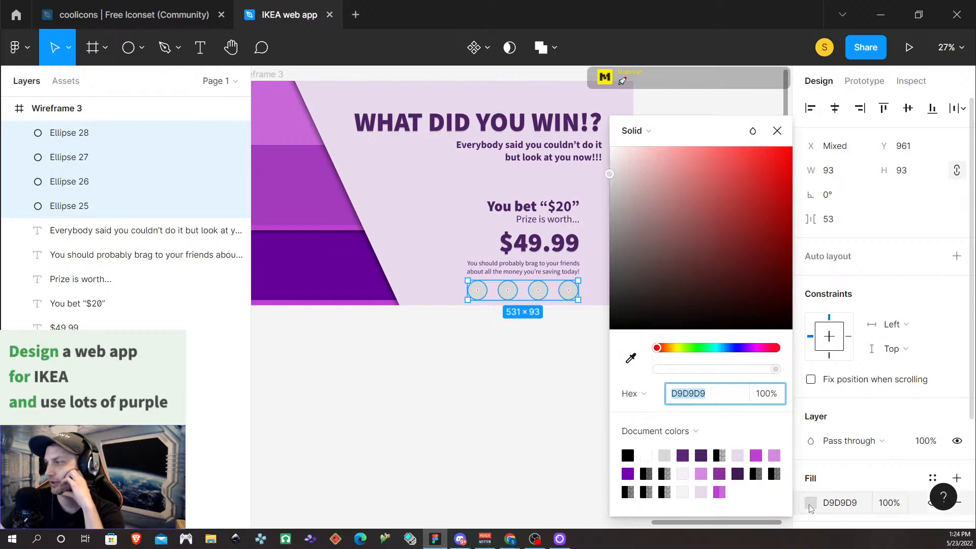
pyautogui.click(683, 455)
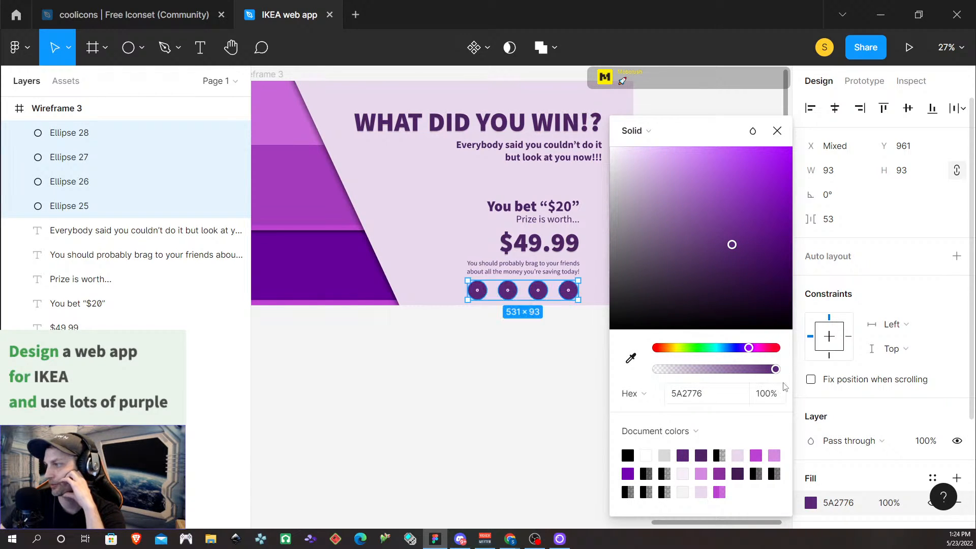
pyautogui.moveTo(775, 369); pyautogui.dragTo(717, 374)
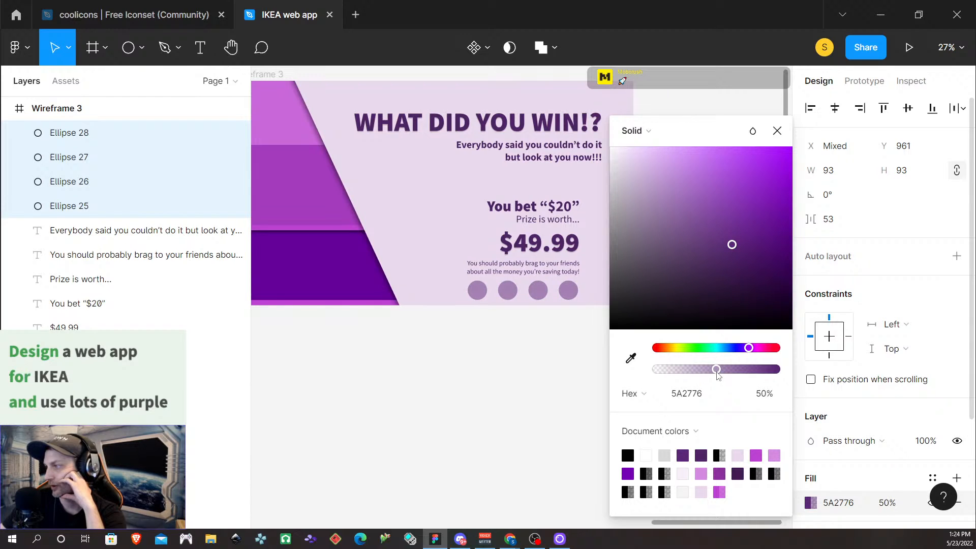
pyautogui.click(580, 334)
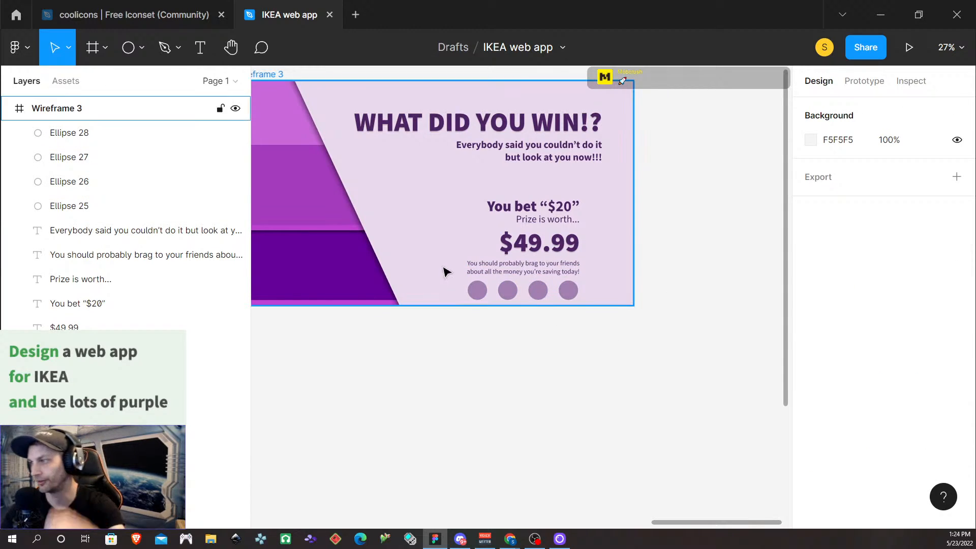
# Step: Move the bet line, prize-worth line, $49.99 price, brag text and four circles together so they align with the heading's right edge
pyautogui.scroll(-2, 462, 265)
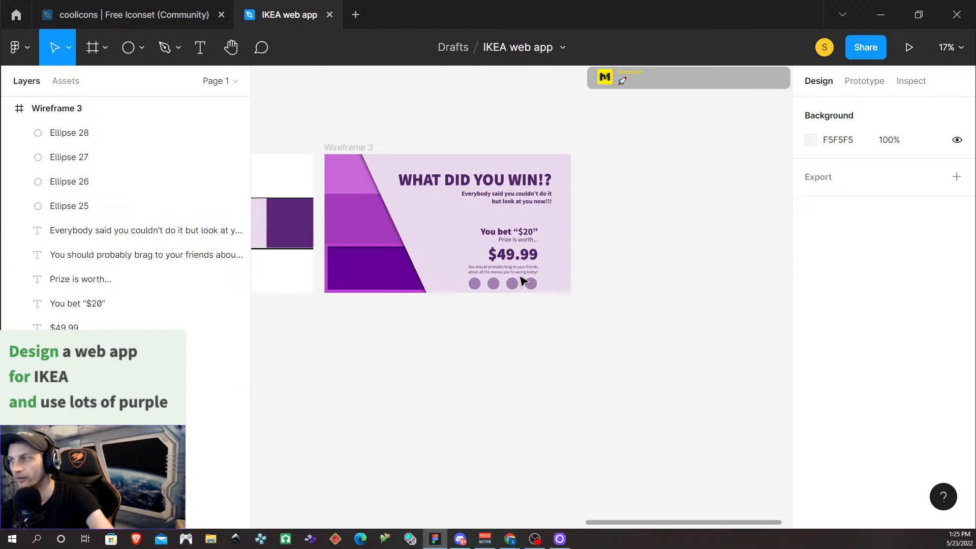
pyautogui.click(522, 240)
pyautogui.click(521, 233)
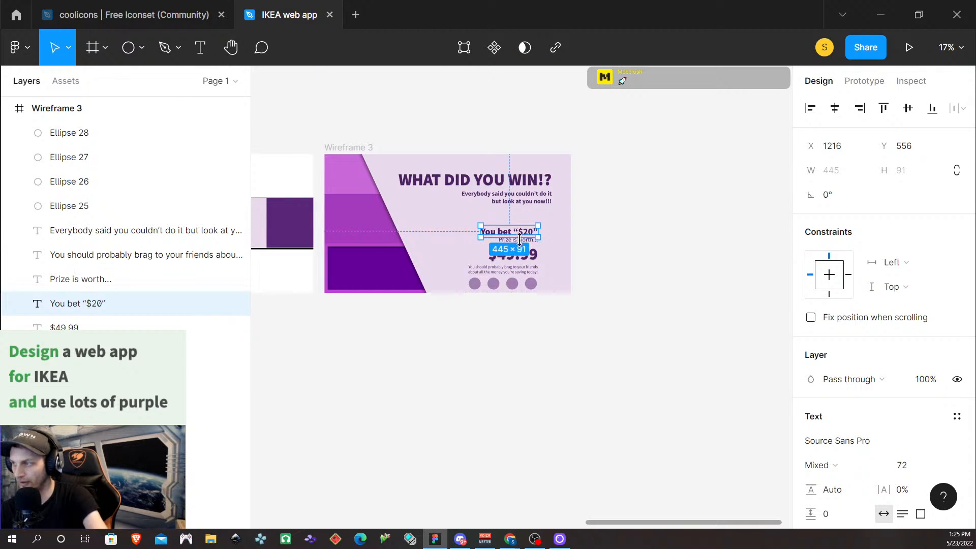
pyautogui.scroll(5, 534, 254)
pyautogui.scroll(-3, 544, 277)
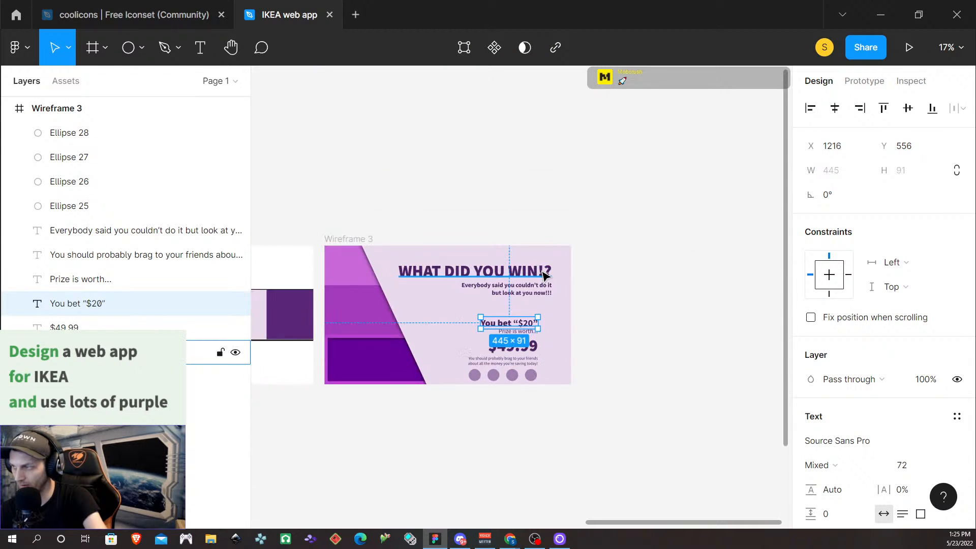
pyautogui.scroll(-3, 543, 275)
pyautogui.scroll(6, 534, 219)
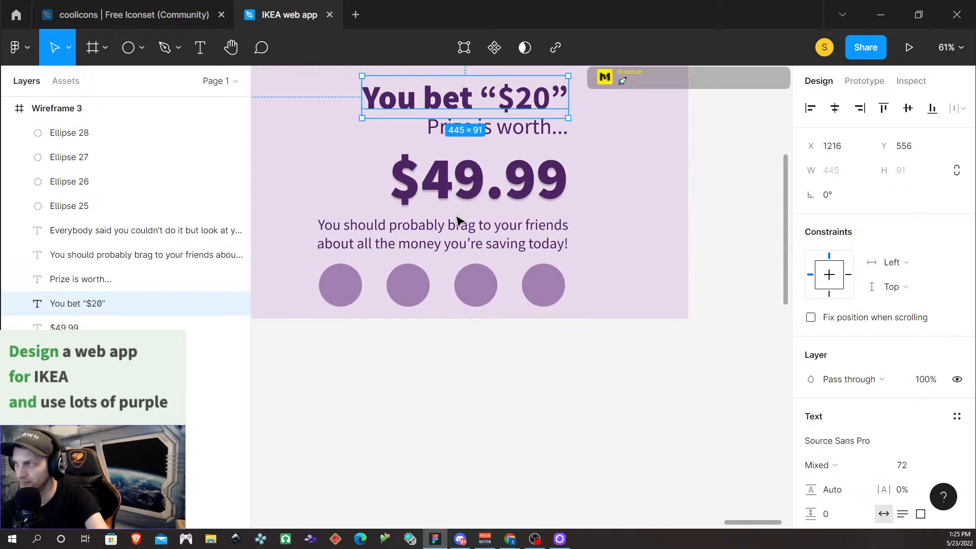
pyautogui.scroll(2, 458, 221)
pyautogui.keyDown('shift'); pyautogui.click(516, 200); pyautogui.keyUp('shift')
pyautogui.keyDown('shift'); pyautogui.click(512, 240); pyautogui.keyUp('shift')
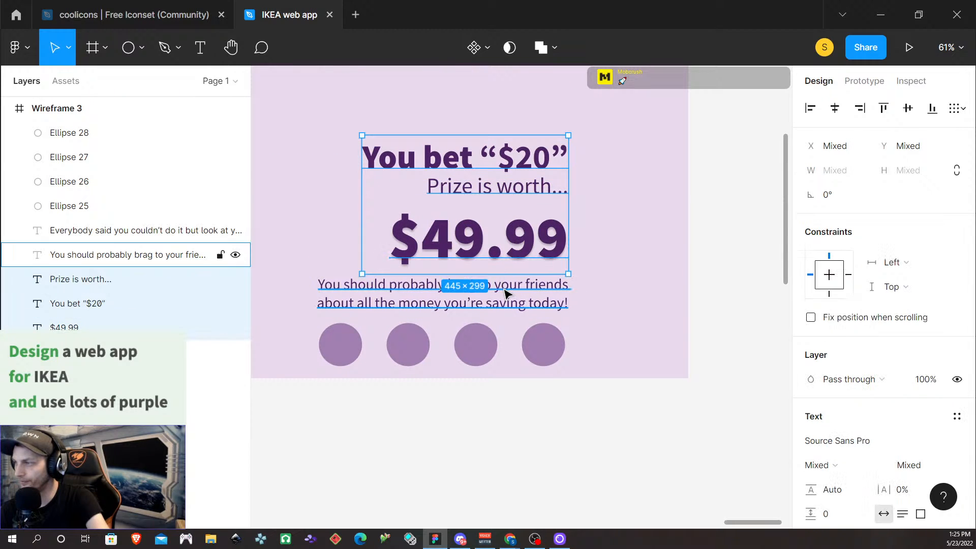
pyautogui.keyDown('shift'); pyautogui.click(505, 294); pyautogui.keyUp('shift')
pyautogui.keyDown('shift'); pyautogui.click(541, 356); pyautogui.keyUp('shift')
pyautogui.keyDown('shift'); pyautogui.click(489, 355); pyautogui.keyUp('shift')
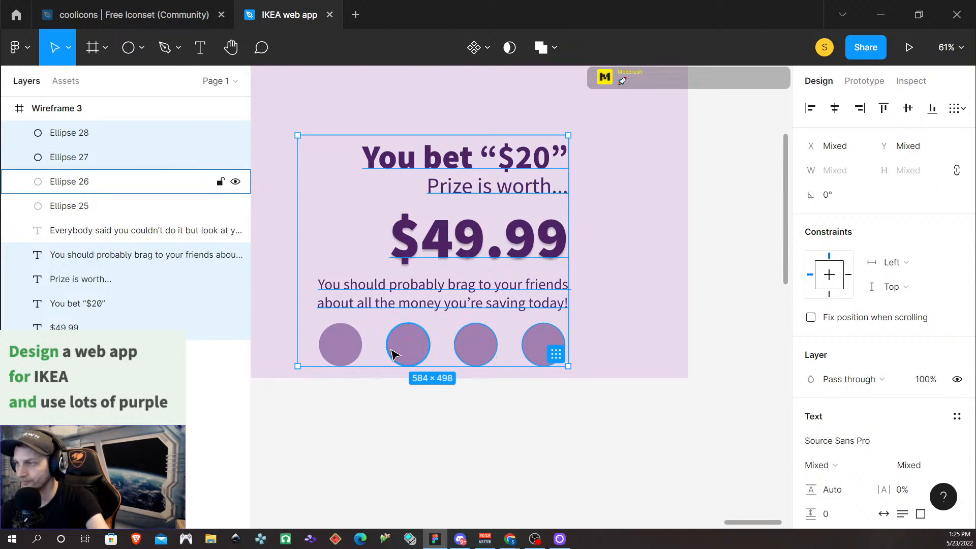
pyautogui.keyDown('shift'); pyautogui.click(392, 353); pyautogui.keyUp('shift')
pyautogui.keyDown('shift'); pyautogui.click(340, 345); pyautogui.keyUp('shift')
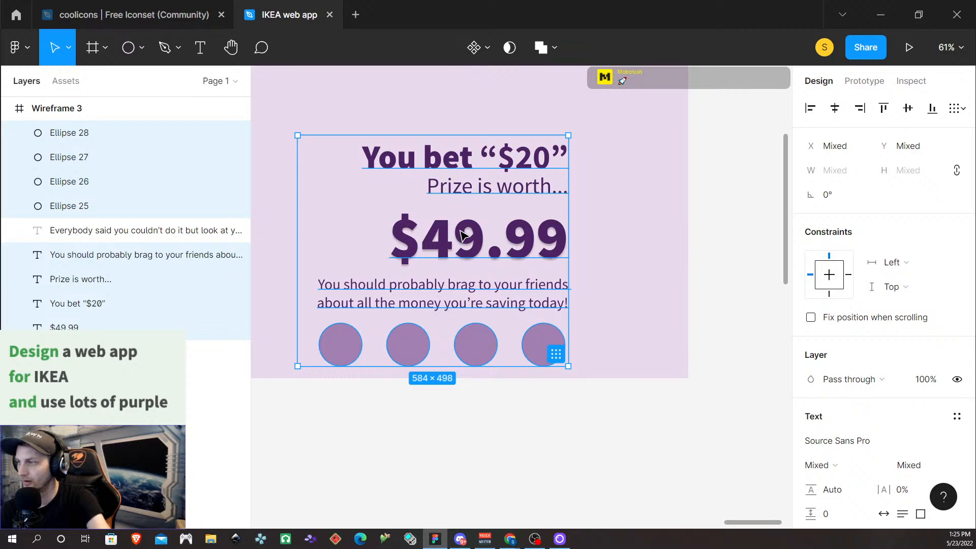
pyautogui.scroll(-5, 460, 234)
pyautogui.moveTo(461, 234); pyautogui.dragTo(478, 231)
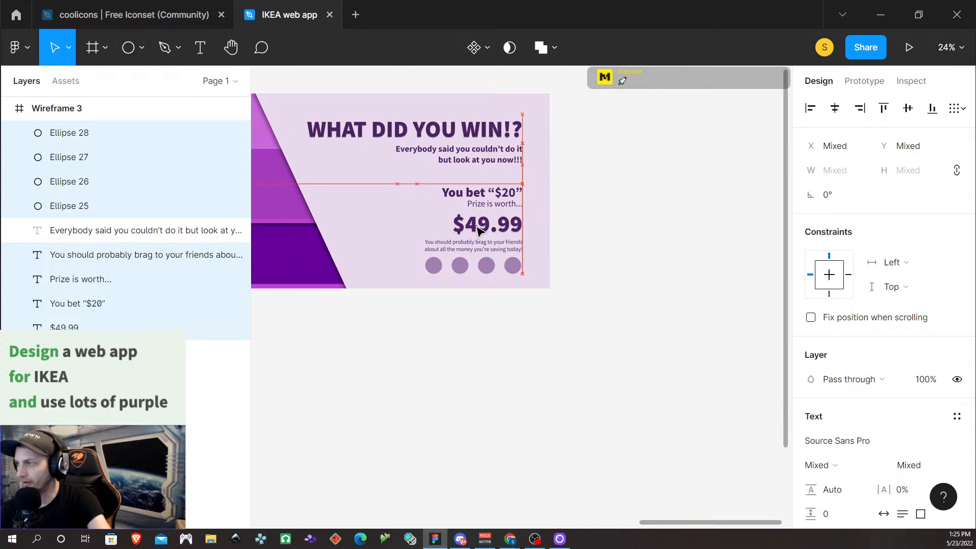
pyautogui.click(483, 344)
# Step: Move the "WHAT DID YOU WIN!?" heading and its "Everybody said..." subtext together slightly higher in Wireframe 3
pyautogui.scroll(-3, 452, 327)
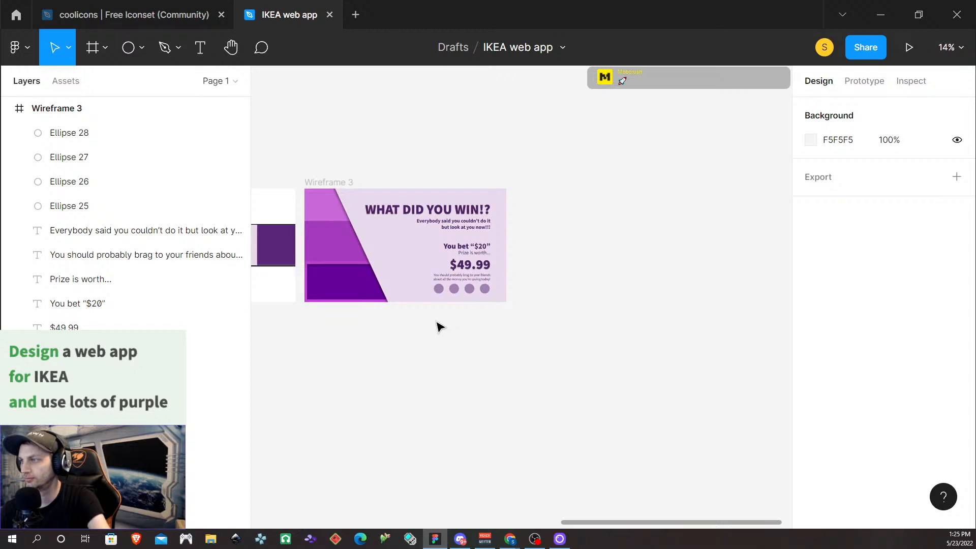
pyautogui.hscroll(-5, 395, 355)
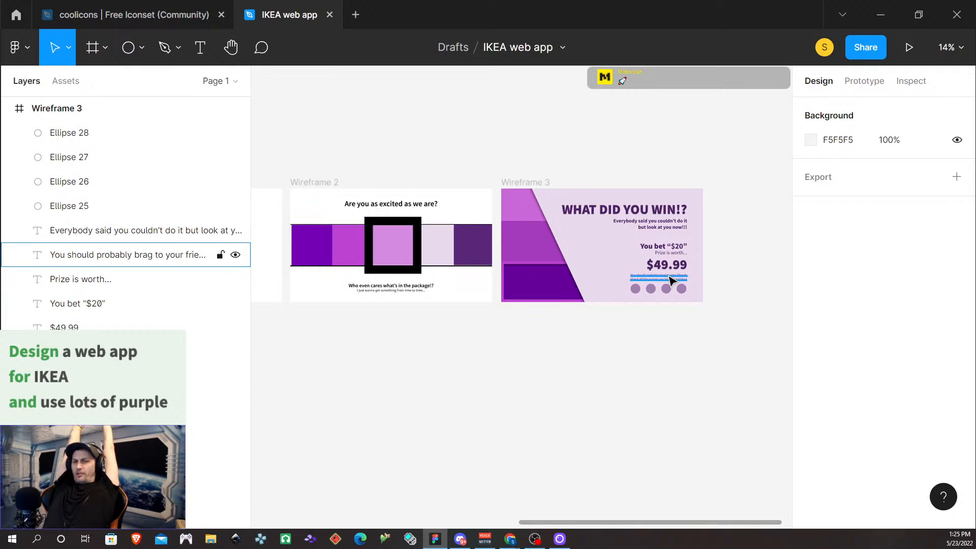
pyautogui.click(632, 219)
pyautogui.keyDown('shift'); pyautogui.click(636, 214); pyautogui.keyUp('shift')
pyautogui.moveTo(640, 216); pyautogui.dragTo(635, 206)
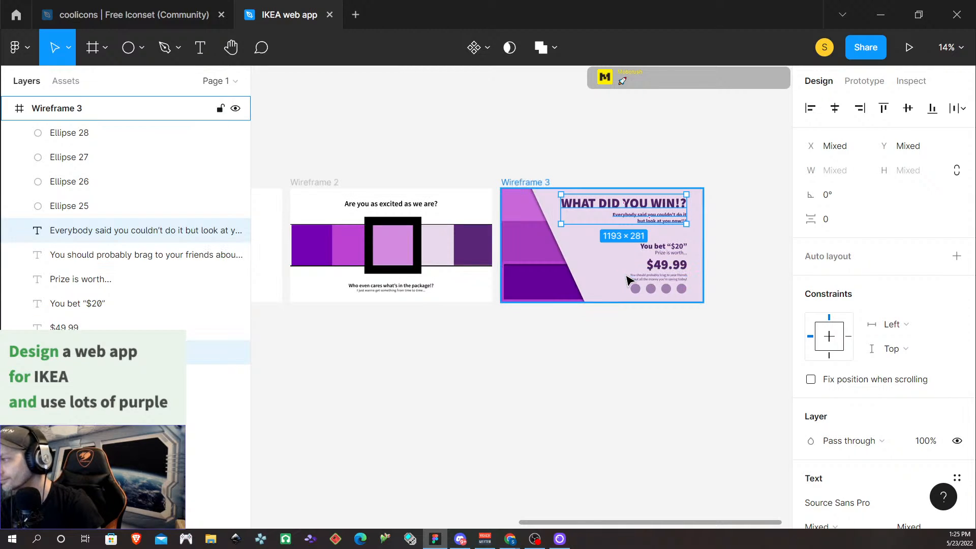
pyautogui.click(627, 277)
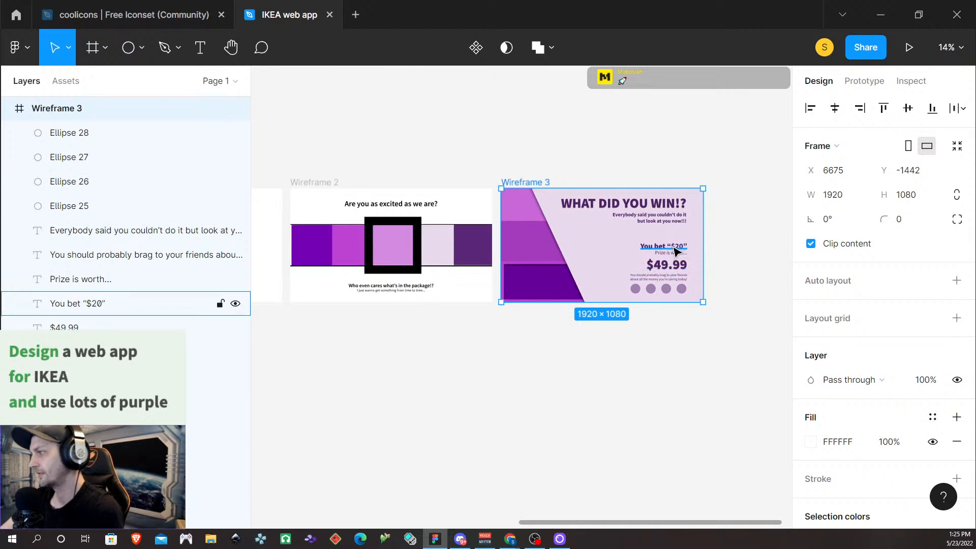
pyautogui.click(675, 249)
pyautogui.click(716, 291)
# Step: Try bottom vertical alignment on the "Prize is worth..." text
pyautogui.hscroll(-1, 665, 278)
pyautogui.hscroll(2, 666, 281)
pyautogui.scroll(5, 624, 263)
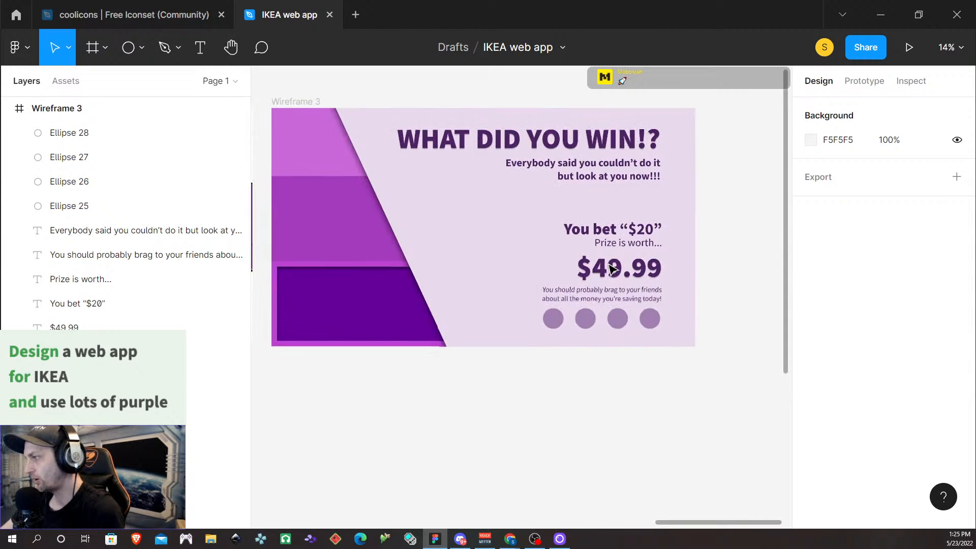
pyautogui.click(630, 231)
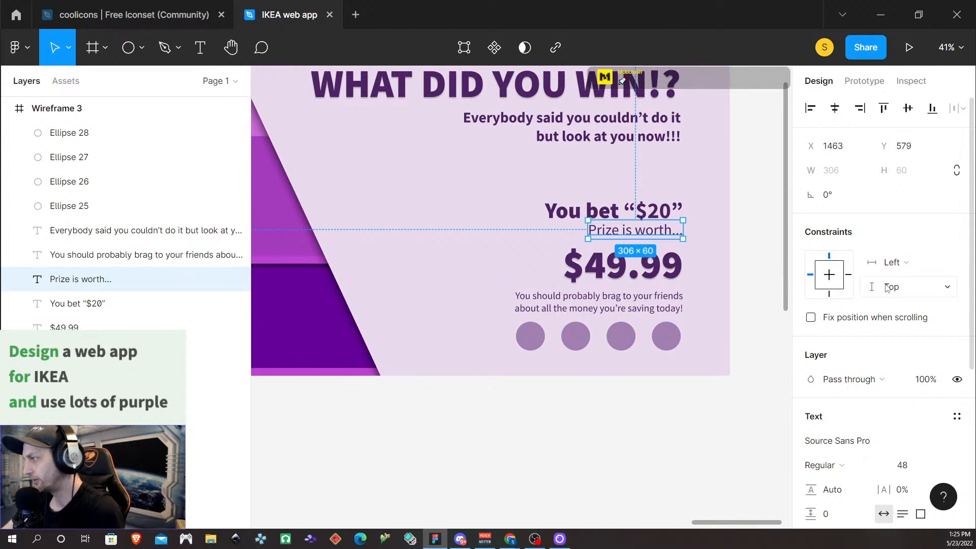
pyautogui.scroll(-5, 926, 417)
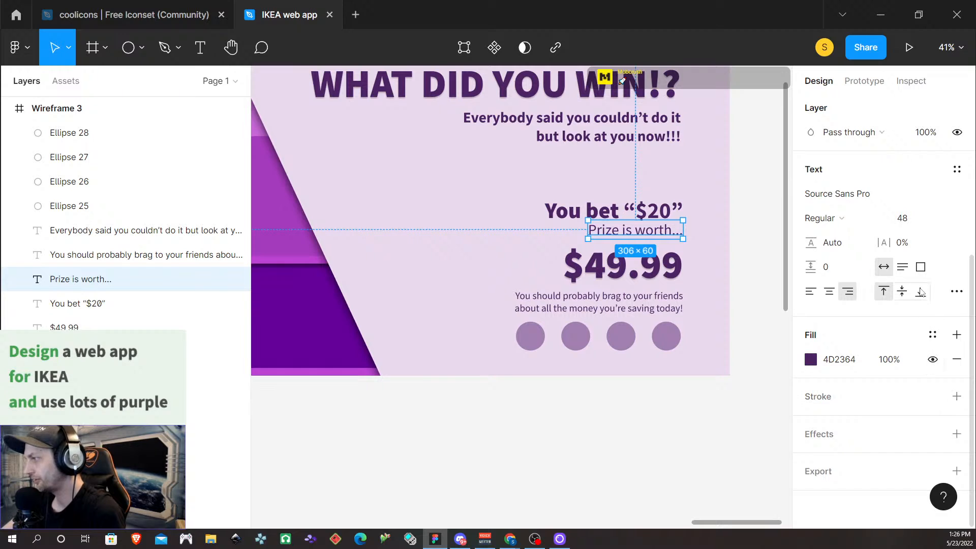
pyautogui.click(920, 293)
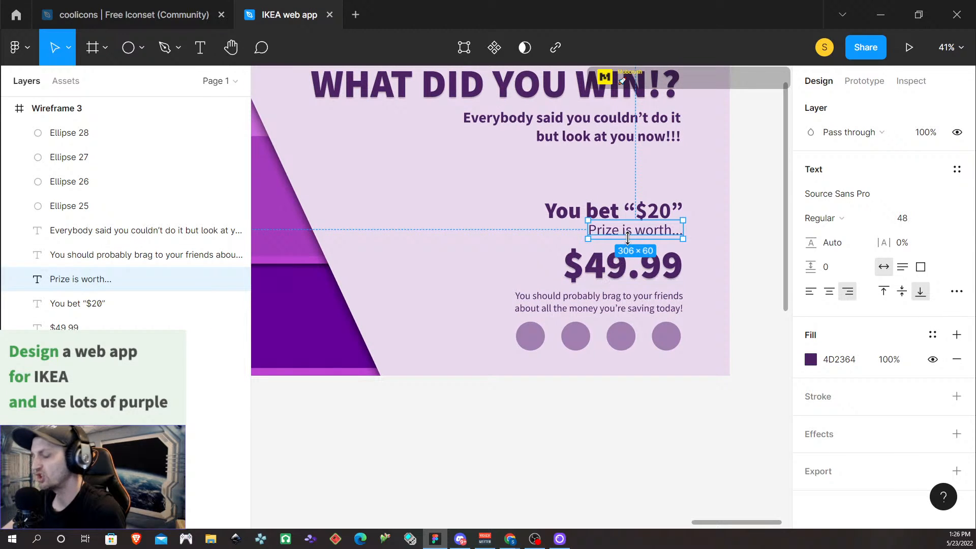
pyautogui.hotkey('ctrl', 'z')
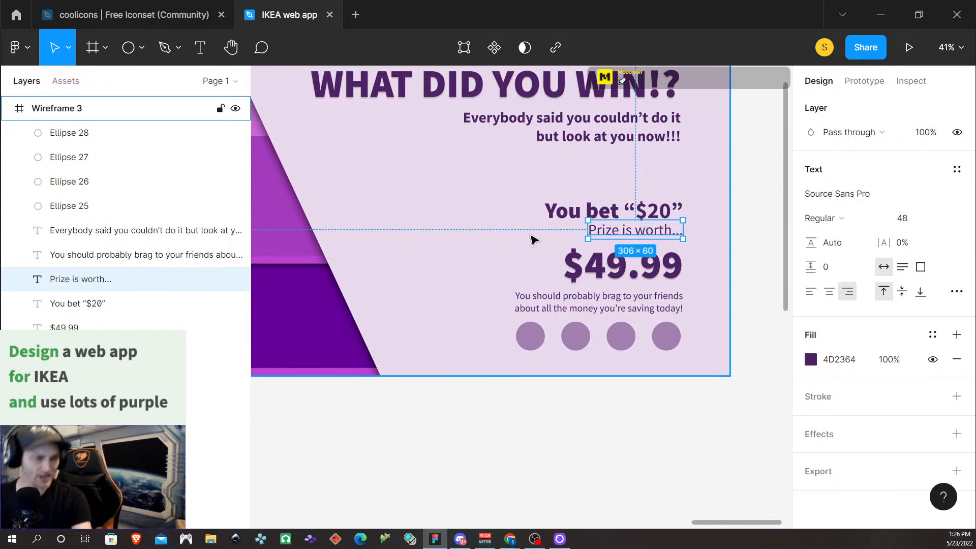
# Step: Nudge the "Prize is worth..." line down, away from the "You bet “$20”" line and closer to the $49.99 price
pyautogui.click(611, 216)
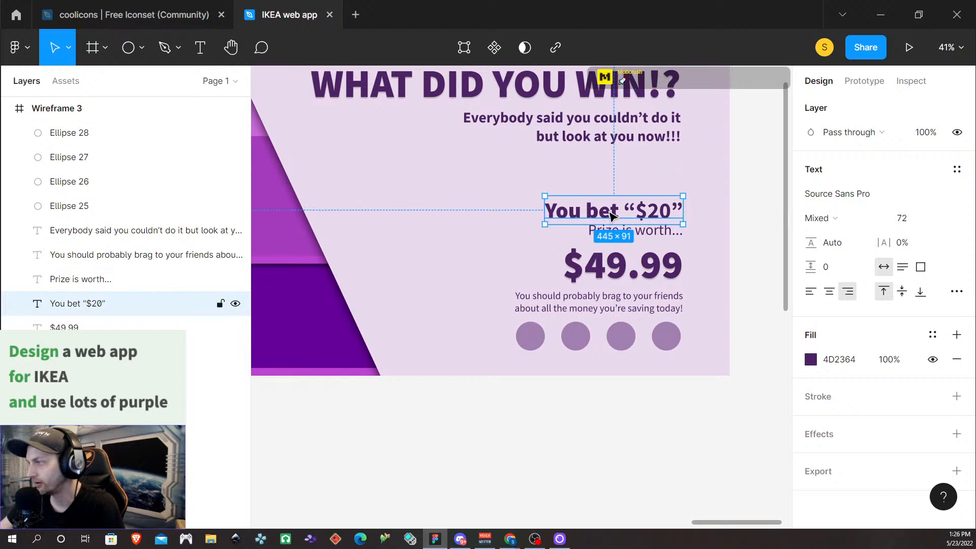
pyautogui.click(649, 238)
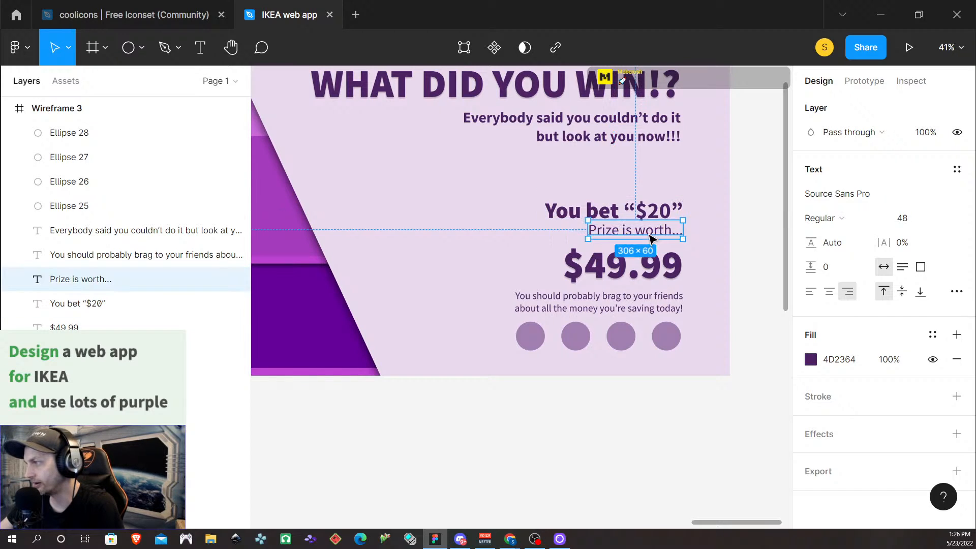
pyautogui.press('Down')
pyautogui.press('Down')
pyautogui.press('Down')
pyautogui.press('Down')
pyautogui.press('Down')
pyautogui.press('Down')
pyautogui.press('Down')
pyautogui.press('Down')
pyautogui.press('Down')
pyautogui.press('Down')
pyautogui.press('Down')
pyautogui.press('Down')
pyautogui.press('Down')
pyautogui.press('Down')
pyautogui.press('Down')
pyautogui.press('Down')
pyautogui.press('Down')
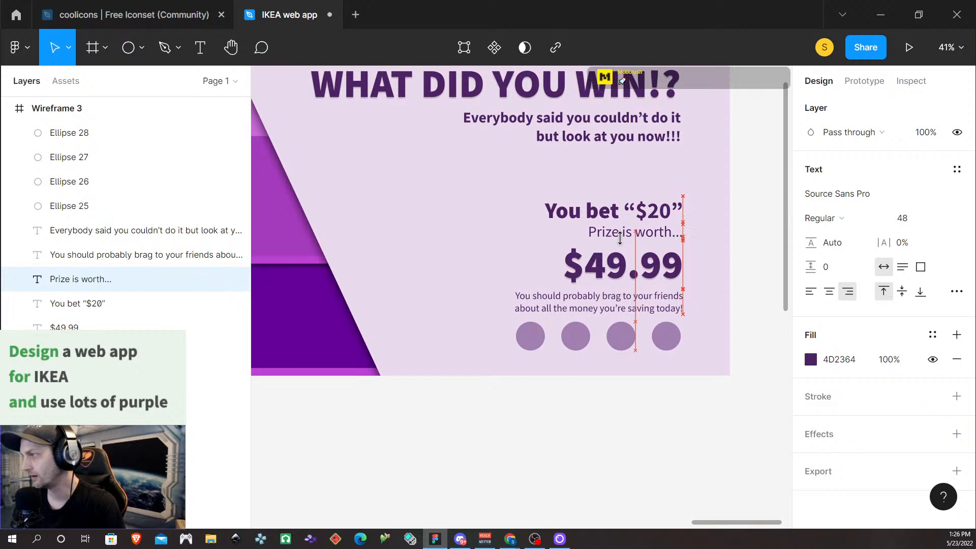
pyautogui.press('Up')
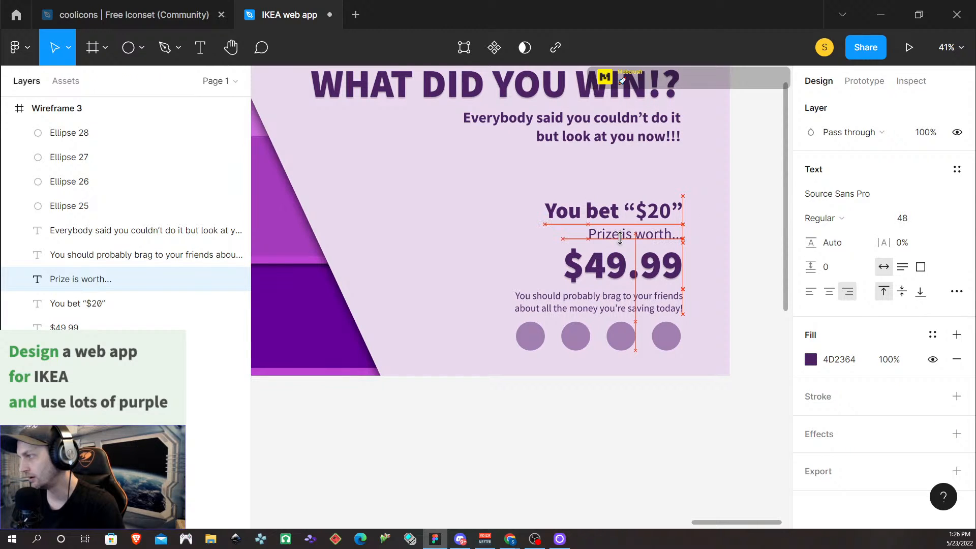
# Step: Measure the spacing between the brag text and the $49.99 price
pyautogui.click(659, 277)
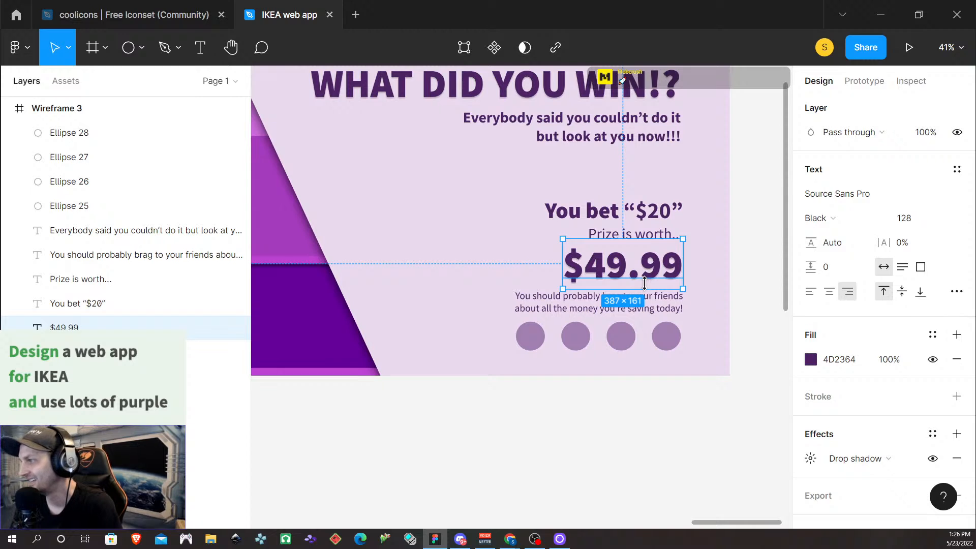
pyautogui.press('Escape')
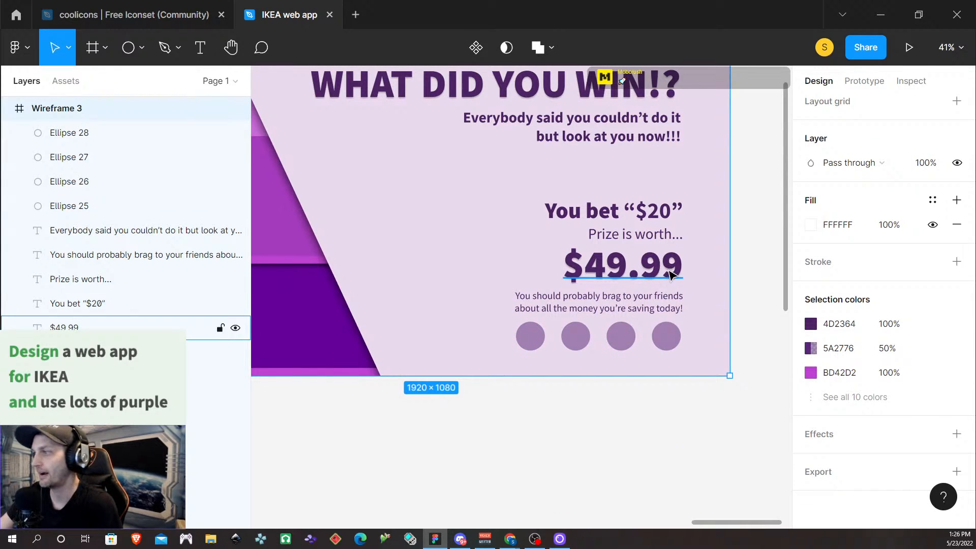
pyautogui.click(627, 305)
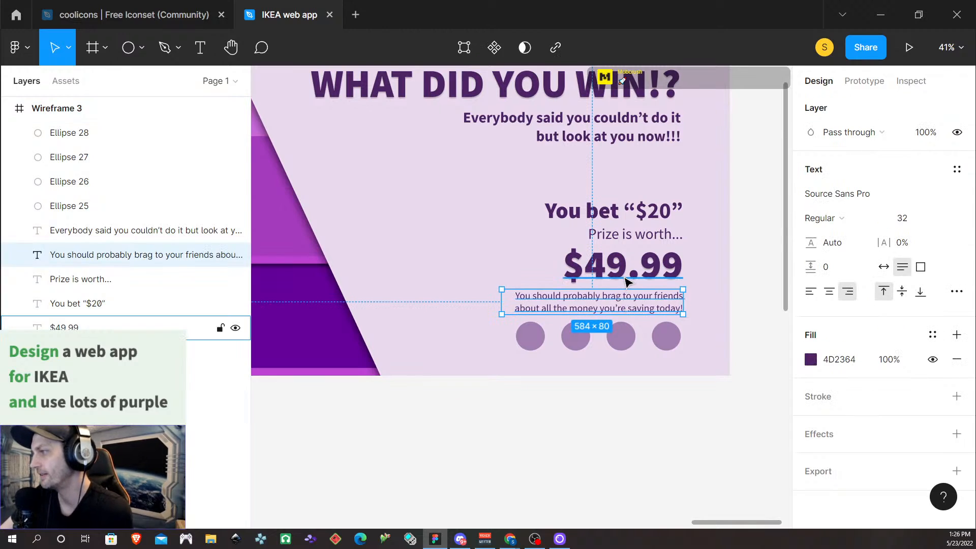
pyautogui.press('alt')
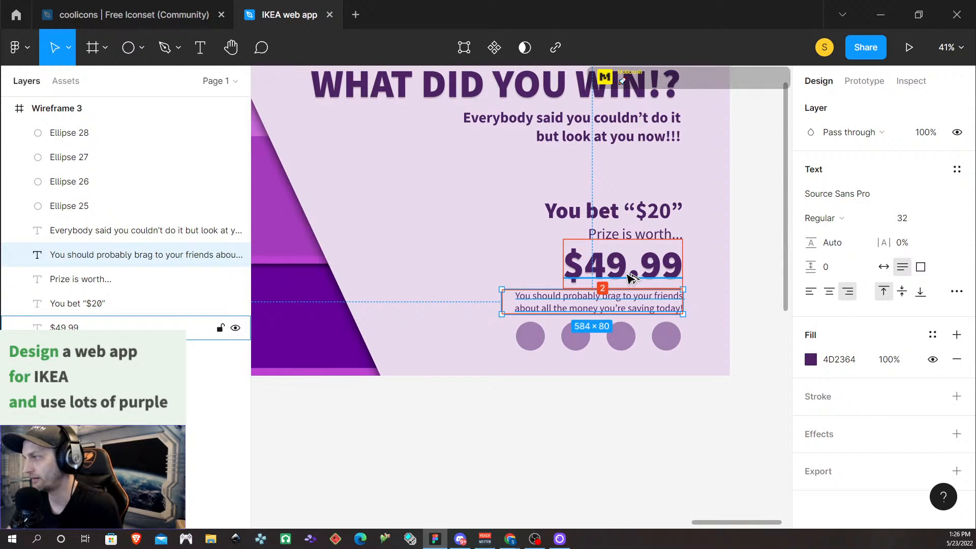
# Step: Nudge the brag text up 2 px, closer to the $49.99 price in Wireframe 3
pyautogui.press('alt')
pyautogui.press('Up')
pyautogui.press('Up')
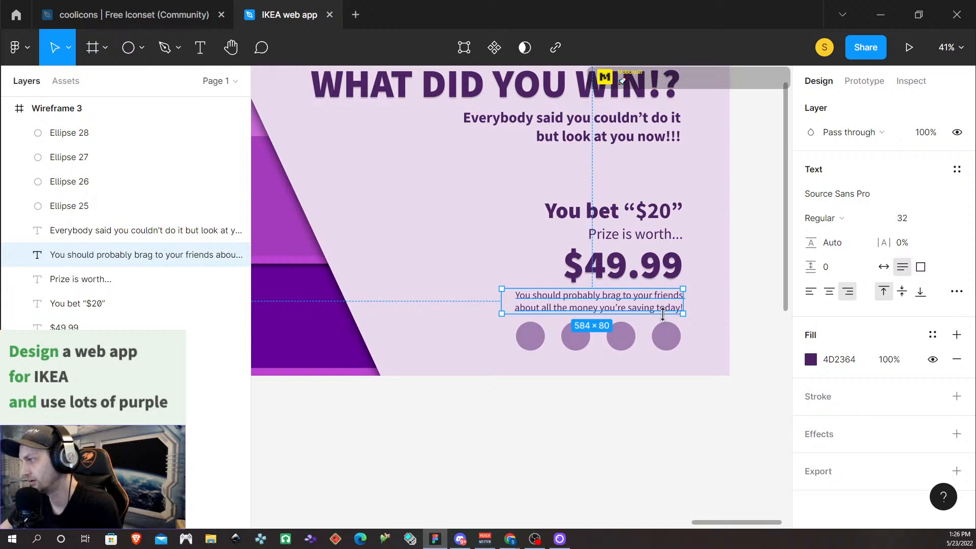
# Step: Check the spacing between the four share circles and the brag text, and nudge all four circles up 2 px together
pyautogui.click(666, 337)
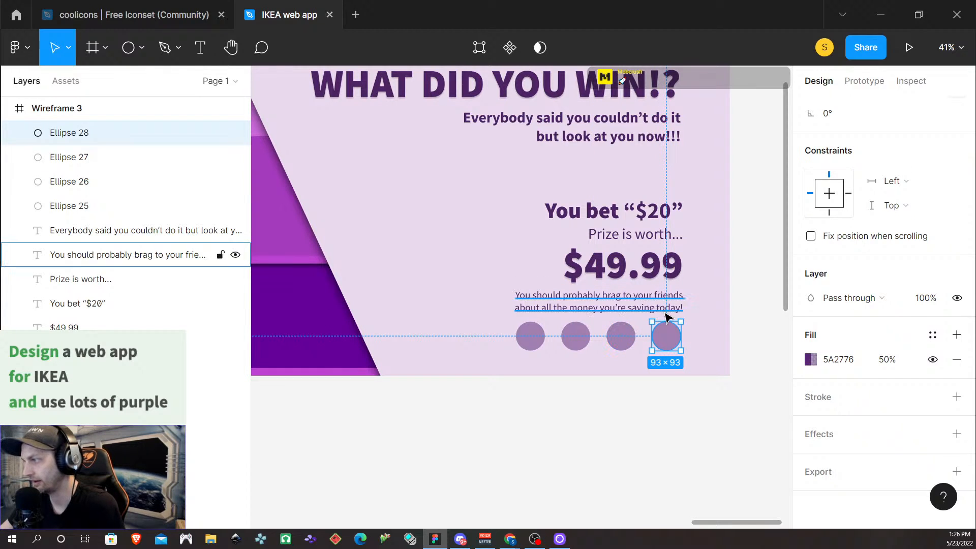
pyautogui.press('alt')
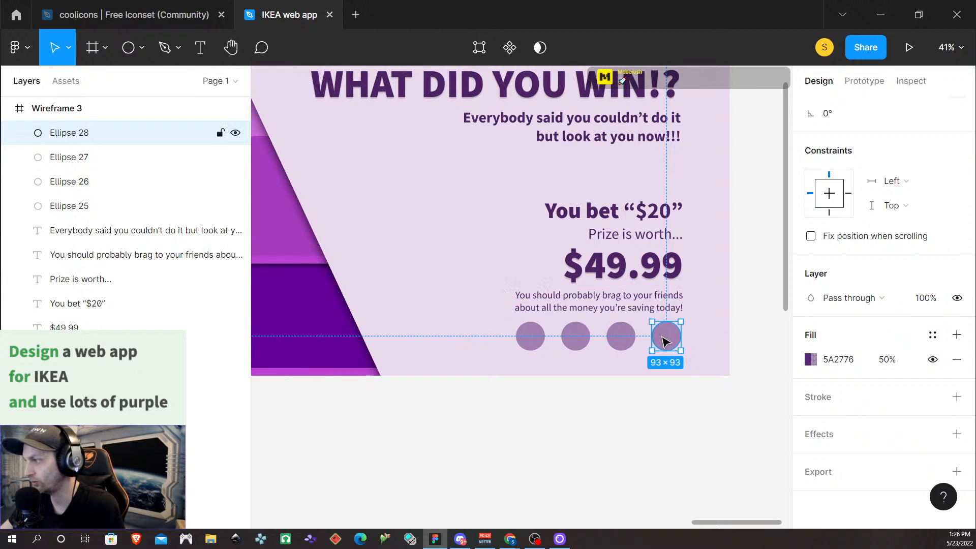
pyautogui.keyDown('shift'); pyautogui.click(623, 339); pyautogui.keyUp('shift')
pyautogui.keyDown('shift'); pyautogui.click(565, 343); pyautogui.keyUp('shift')
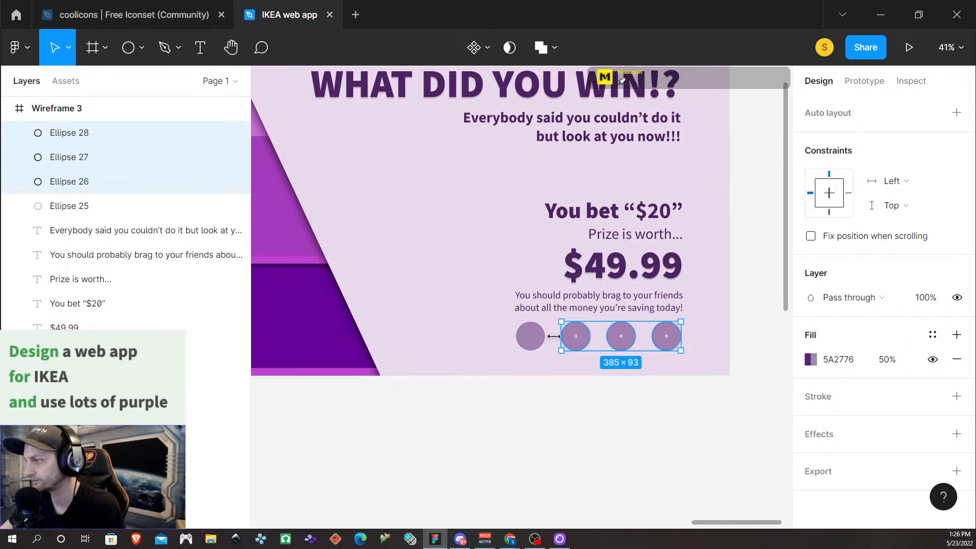
pyautogui.keyDown('shift'); pyautogui.click(531, 338); pyautogui.keyUp('shift')
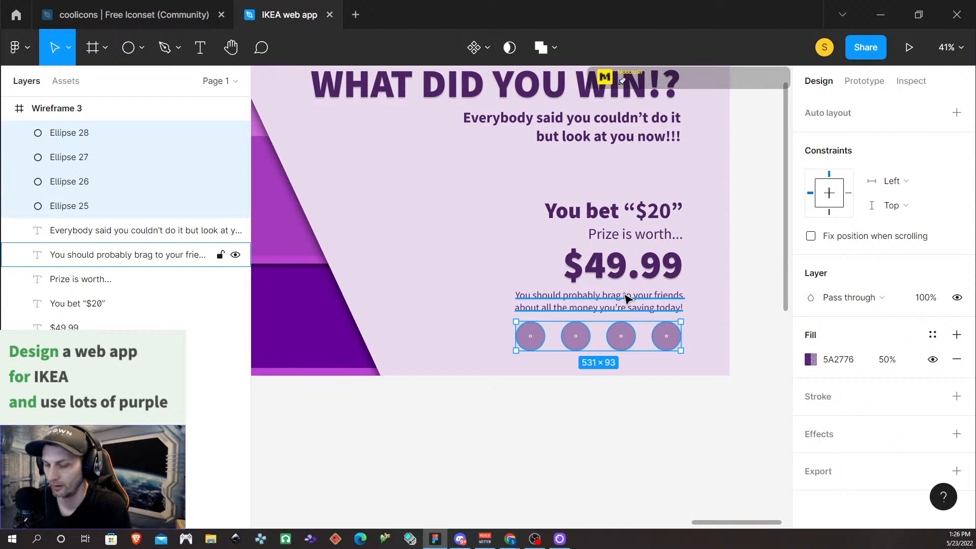
pyautogui.press('Up')
pyautogui.press('Up')
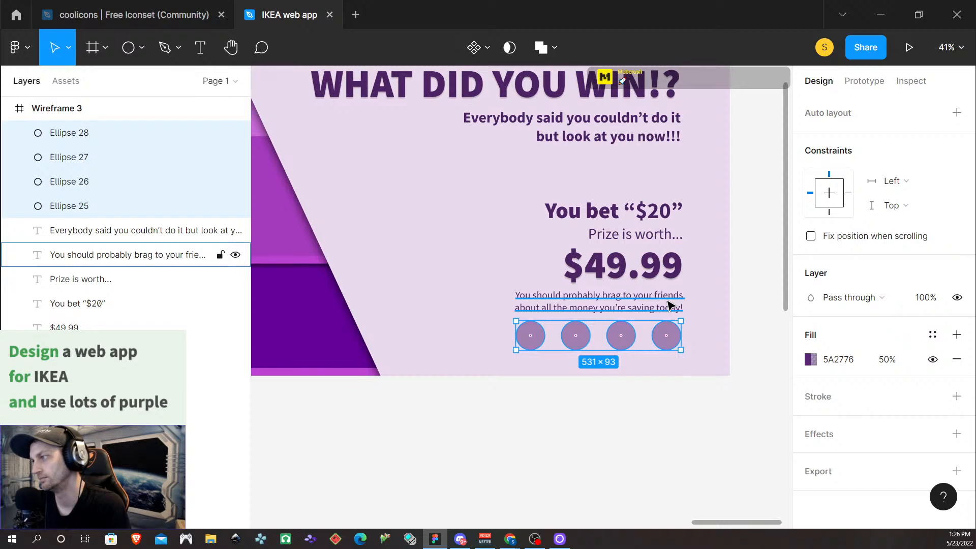
pyautogui.press('Escape')
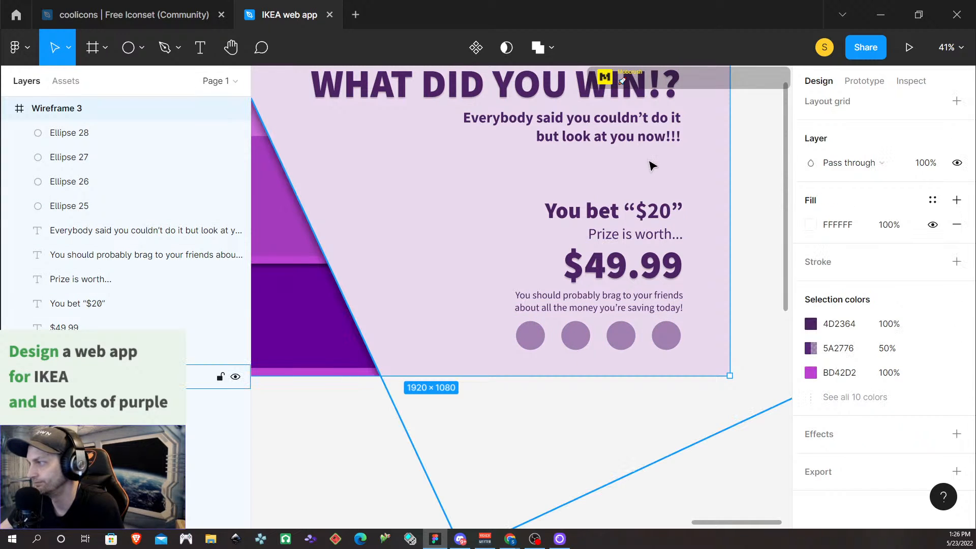
pyautogui.click(687, 479)
# Step: Review the three wireframes and the Design System frame's color swatches, shadow examples and font sample
pyautogui.scroll(-6, 680, 353)
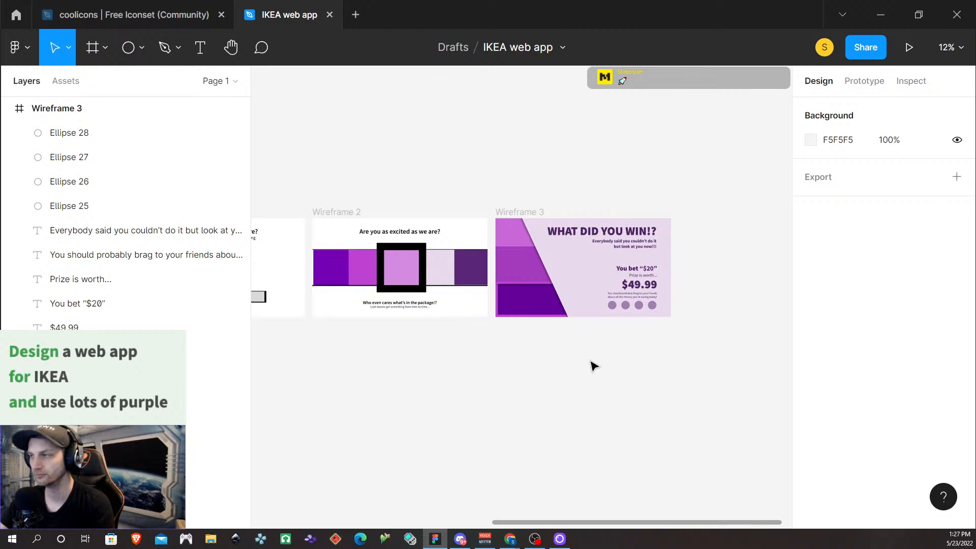
pyautogui.scroll(-3, 594, 364)
pyautogui.scroll(-2, 594, 359)
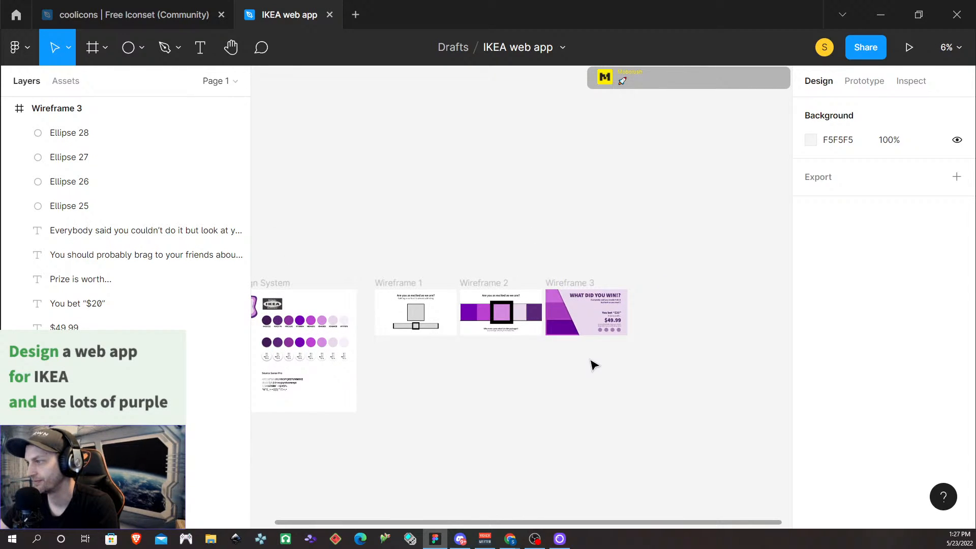
pyautogui.scroll(-2, 594, 362)
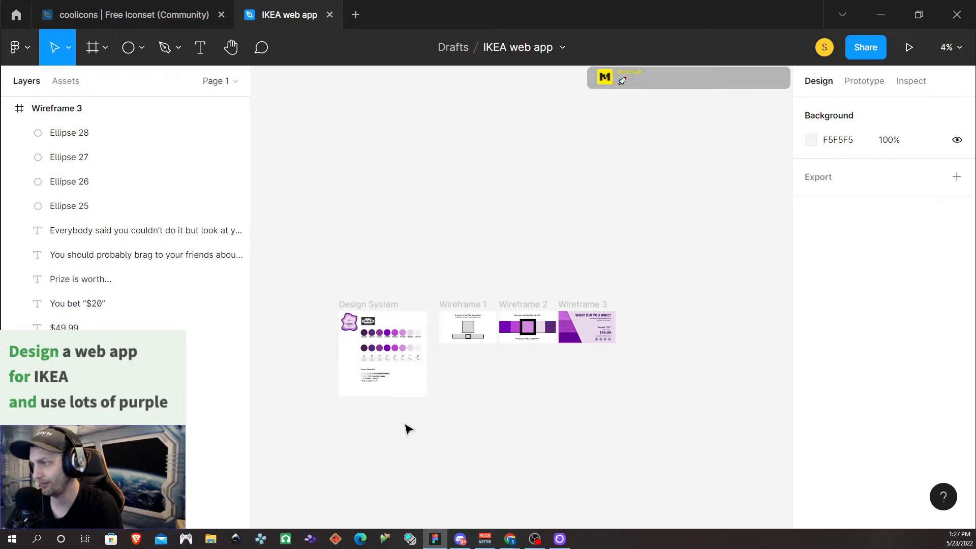
pyautogui.scroll(3, 350, 380)
pyautogui.scroll(4, 399, 373)
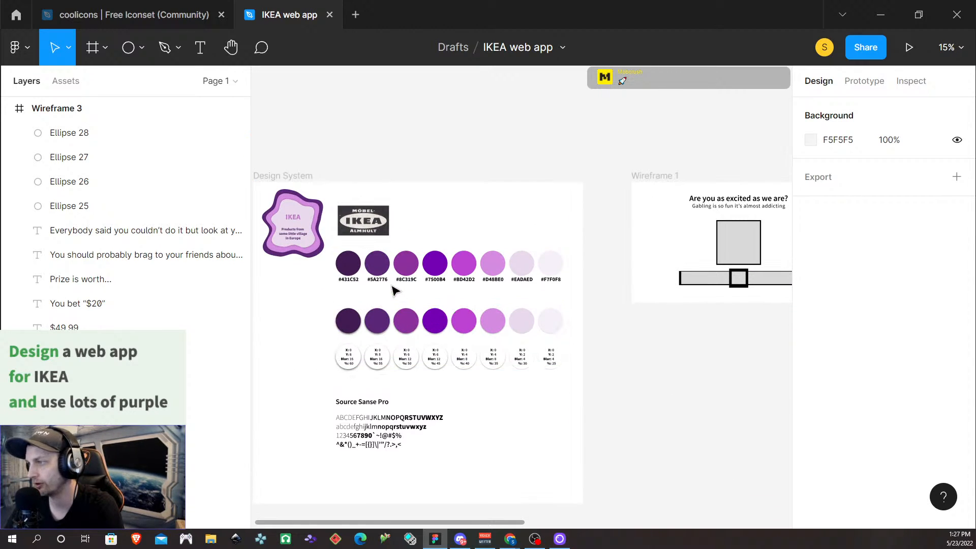
pyautogui.click(340, 355)
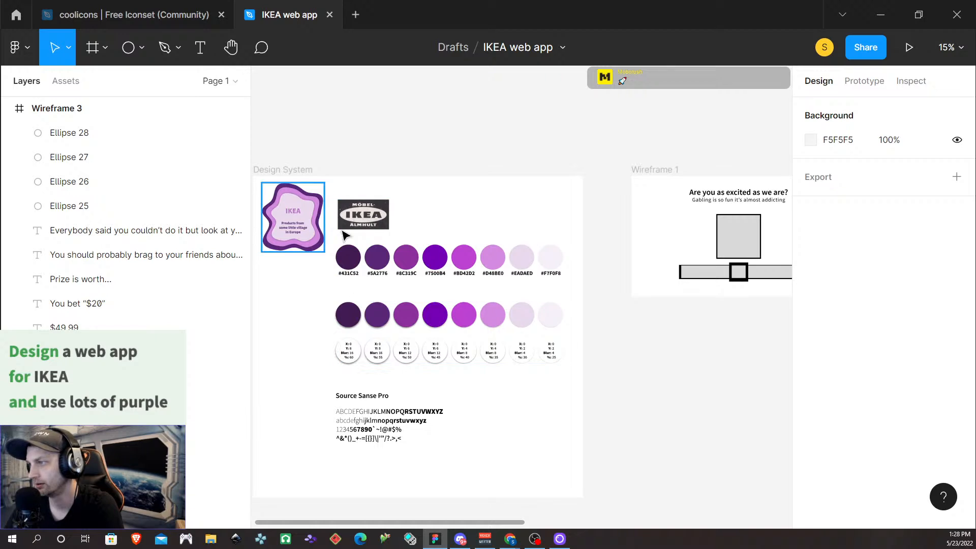
pyautogui.hscroll(1, 366, 284)
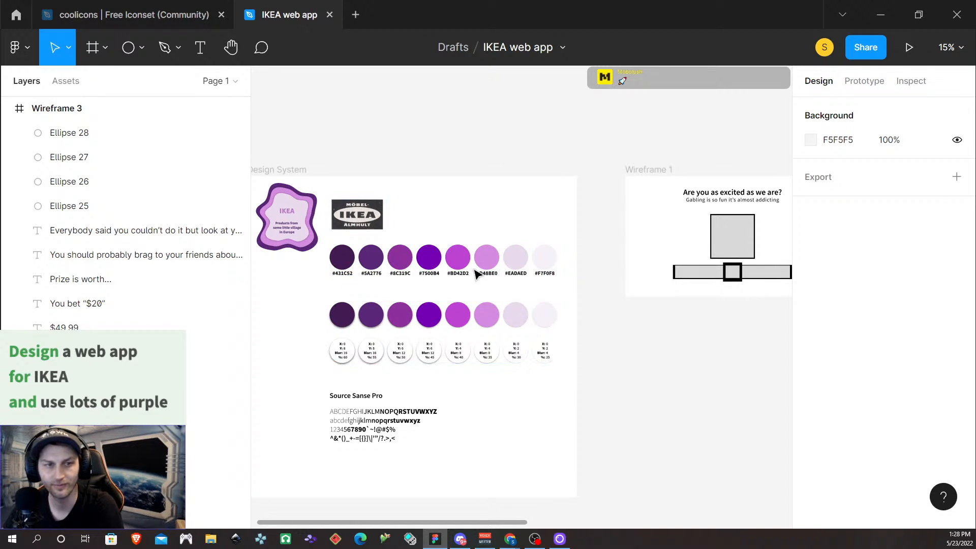
pyautogui.scroll(-2, 418, 327)
pyautogui.scroll(-5, 386, 300)
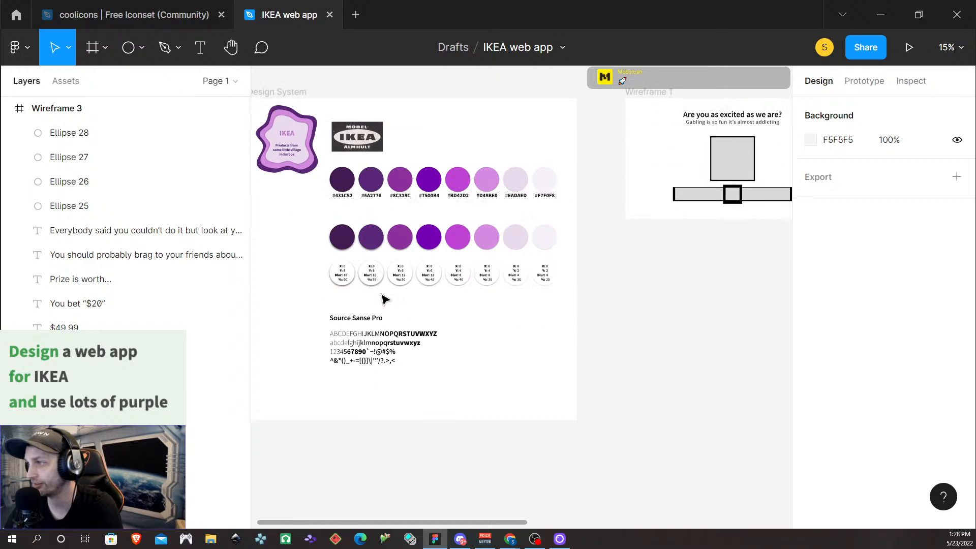
pyautogui.hscroll(-8, 388, 212)
pyautogui.hscroll(6, 468, 235)
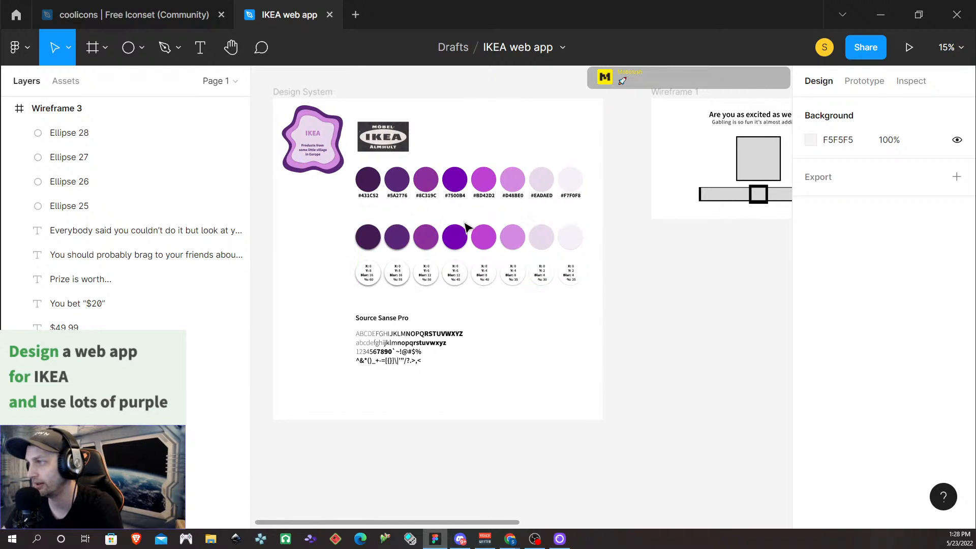
pyautogui.scroll(5, 468, 234)
pyautogui.hscroll(-2, 444, 233)
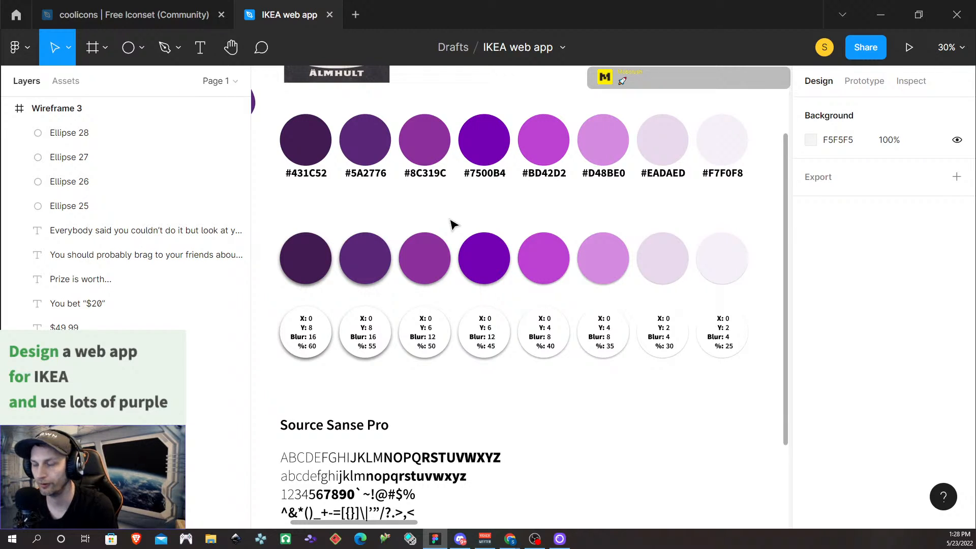
pyautogui.scroll(-1, 401, 227)
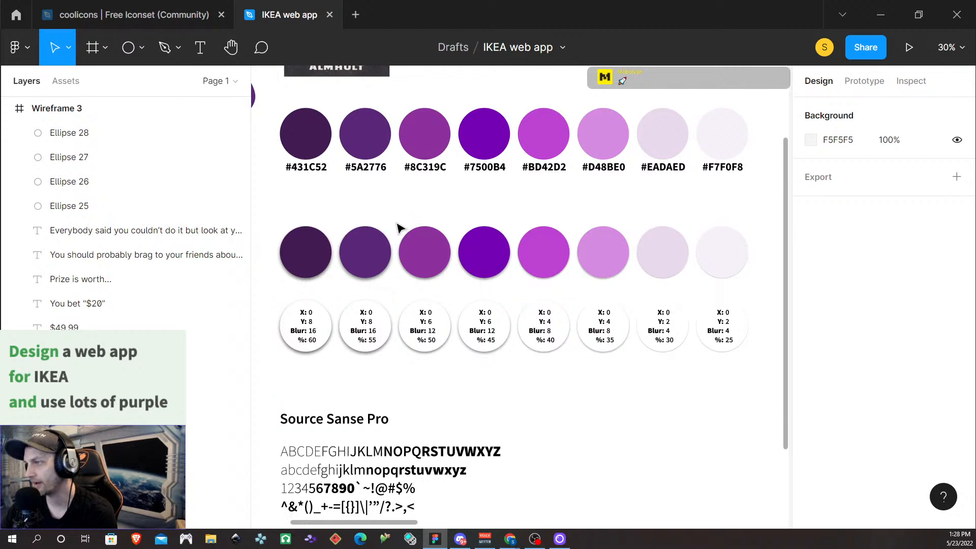
pyautogui.click(342, 227)
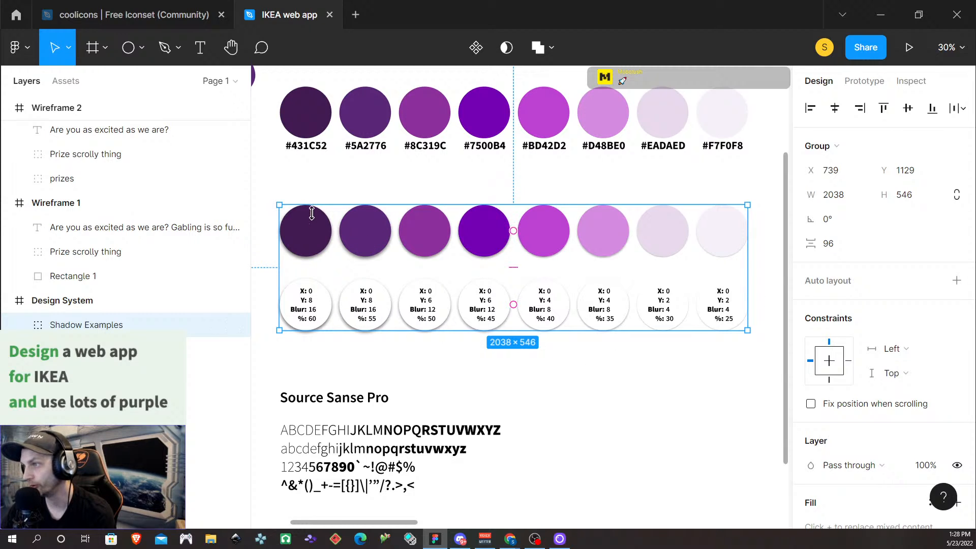
pyautogui.scroll(-1, 717, 407)
pyautogui.scroll(-2, 717, 410)
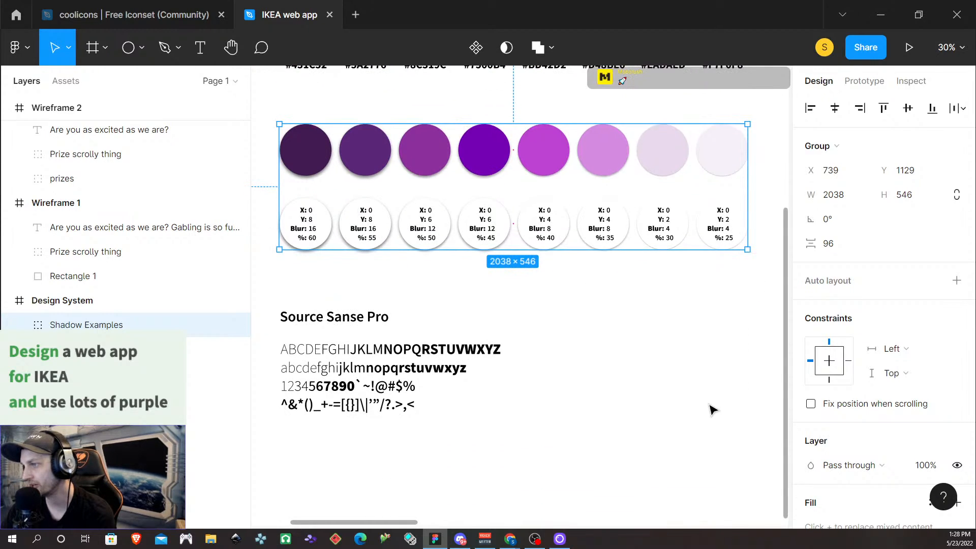
# Step: Group the font title with the uppercase, lowercase, and number and symbol samples in the Design System frame, and rename the group
pyautogui.click(328, 315)
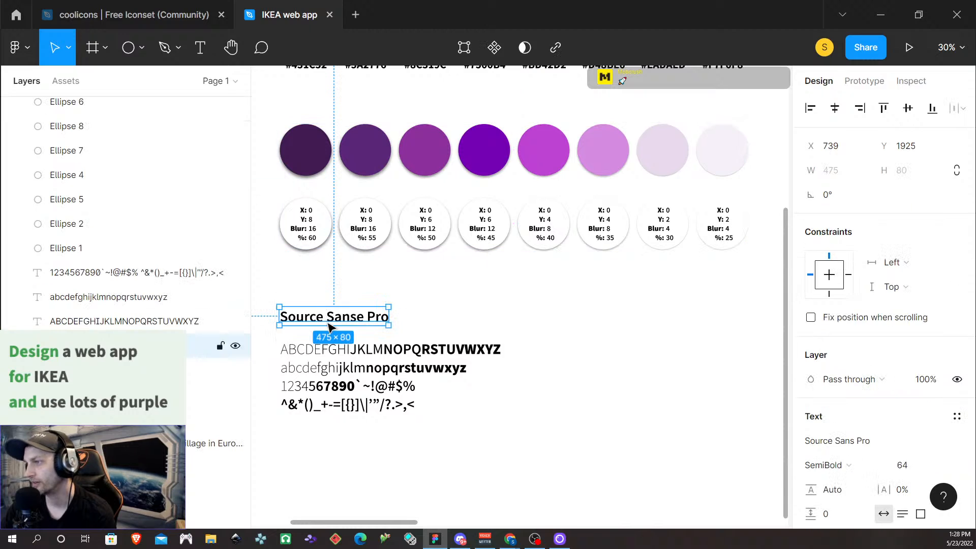
pyautogui.keyDown('shift'); pyautogui.click(345, 356); pyautogui.keyUp('shift')
pyautogui.keyDown('shift'); pyautogui.click(343, 371); pyautogui.keyUp('shift')
pyautogui.keyDown('shift'); pyautogui.click(341, 388); pyautogui.keyUp('shift')
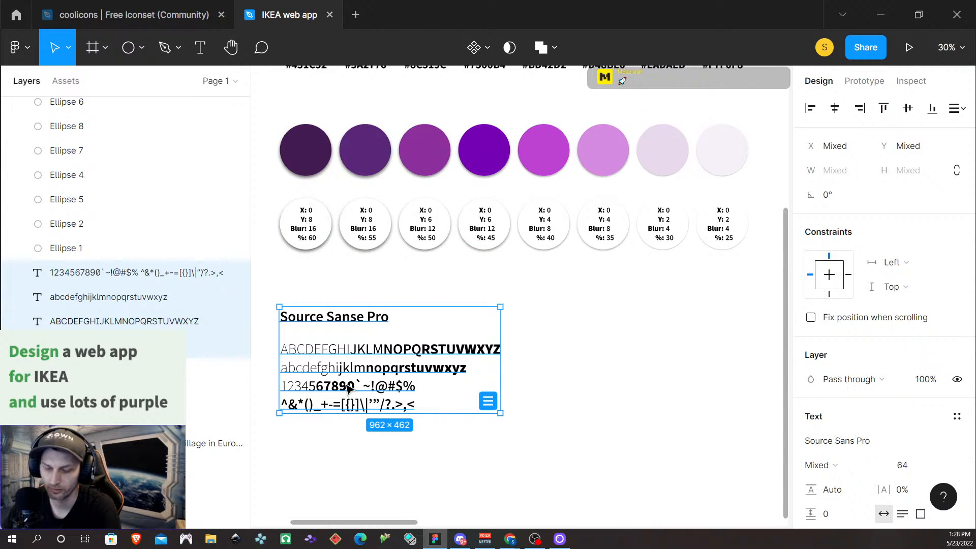
pyautogui.hotkey('ctrl', 'g')
pyautogui.doubleClick(67, 346)
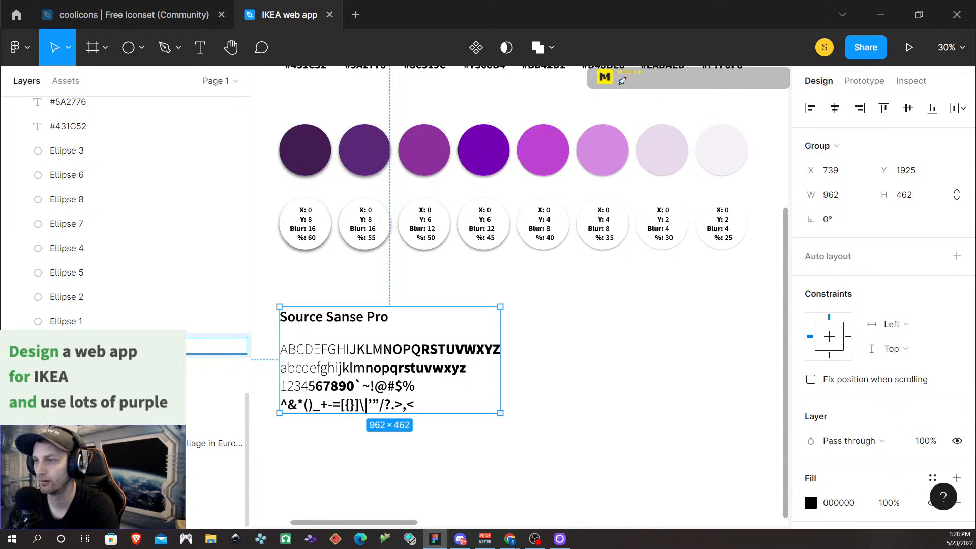
pyautogui.press('Return')
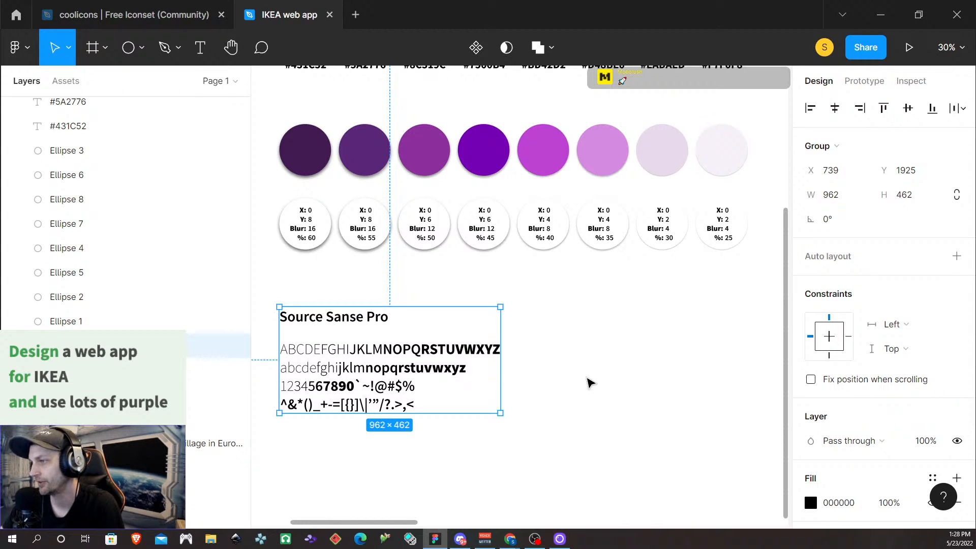
# Step: Underline the font title above the character samples in the Design System frame
pyautogui.doubleClick(357, 324)
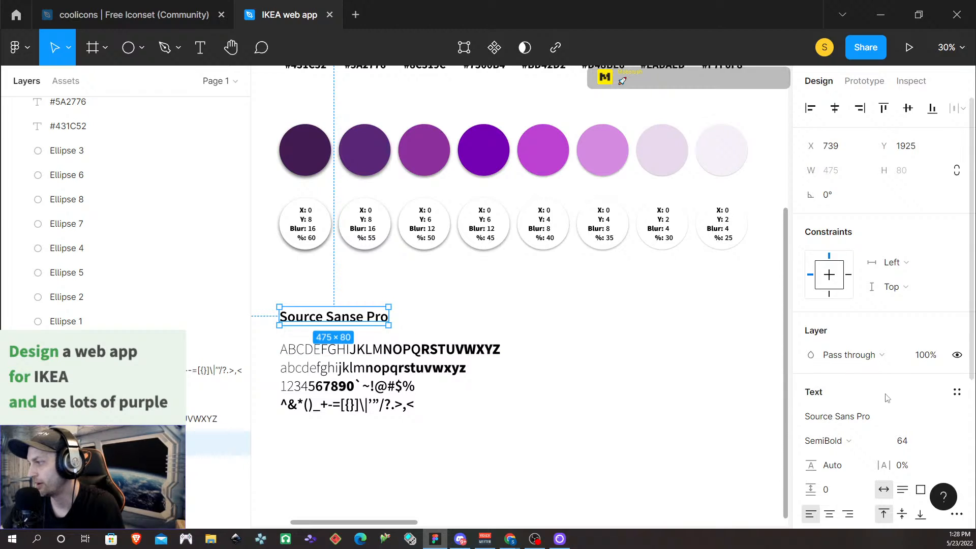
pyautogui.scroll(-3, 887, 398)
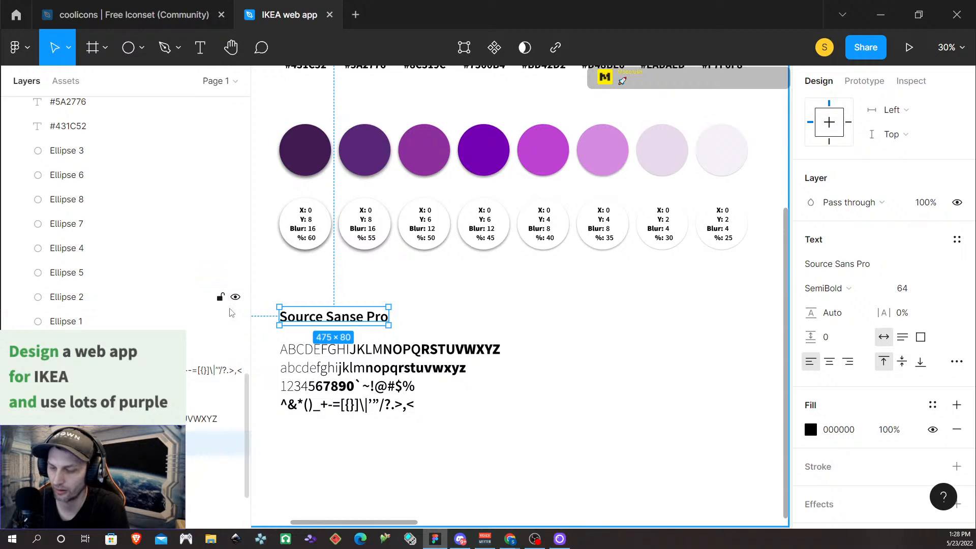
pyautogui.click(595, 438)
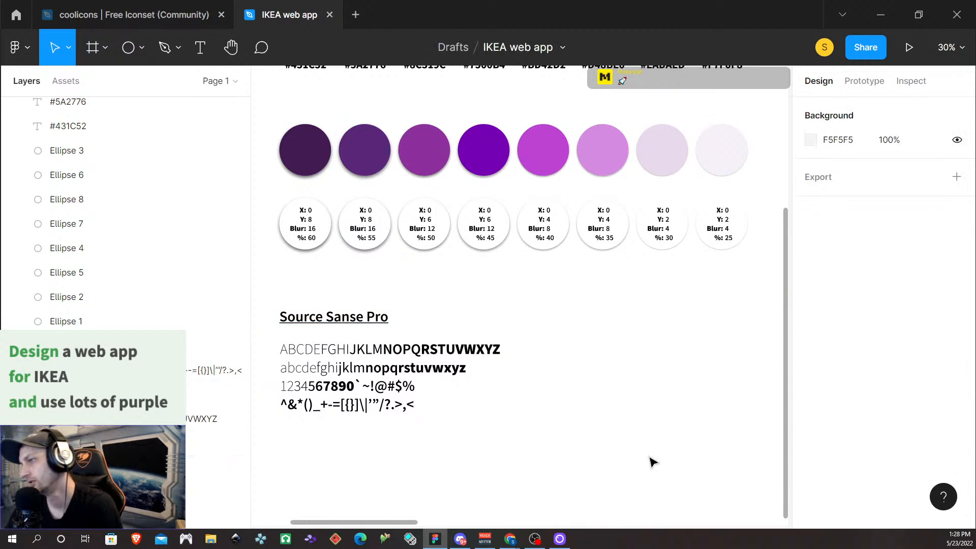
# Step: Correct the spelling of the font title to "Source Sans Pro"
pyautogui.click(351, 317)
pyautogui.click(359, 317)
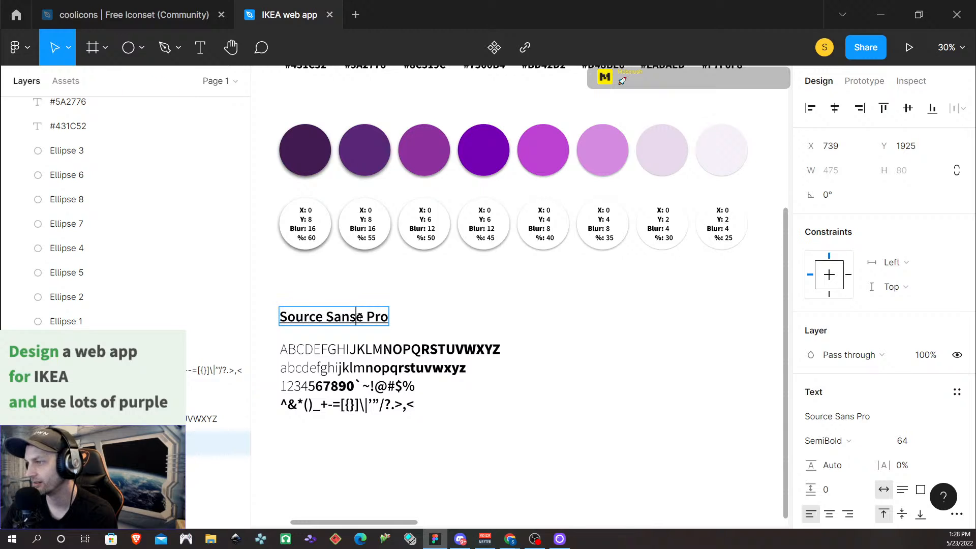
pyautogui.press('Delete')
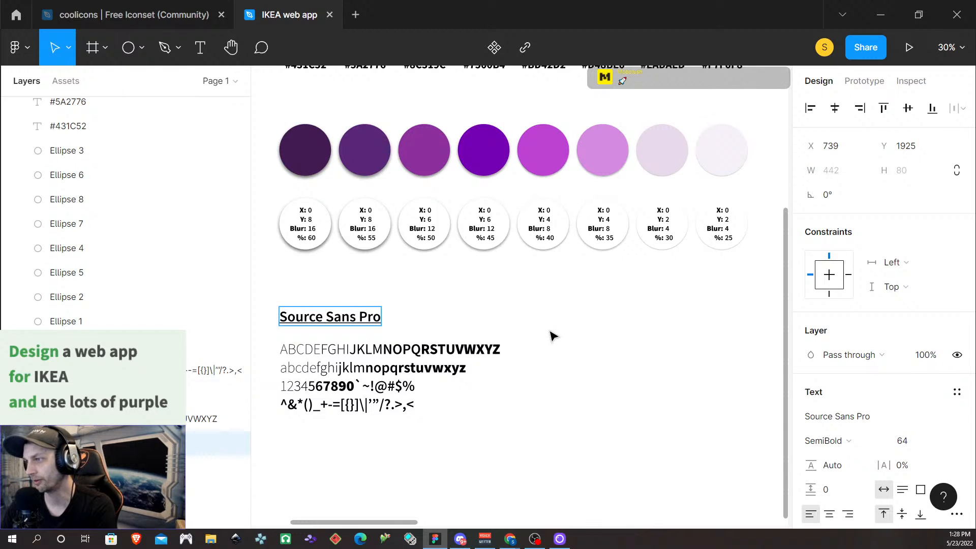
pyautogui.press('Escape')
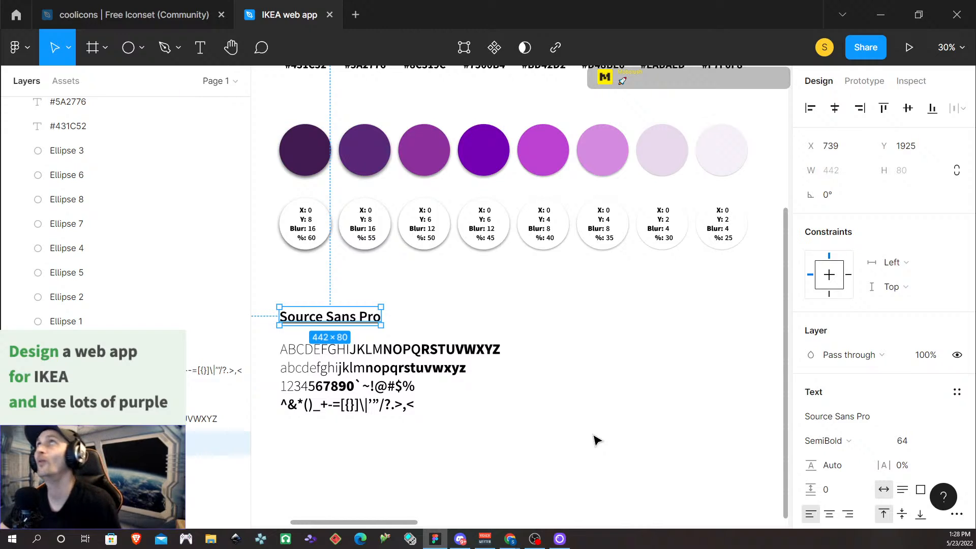
pyautogui.click(578, 456)
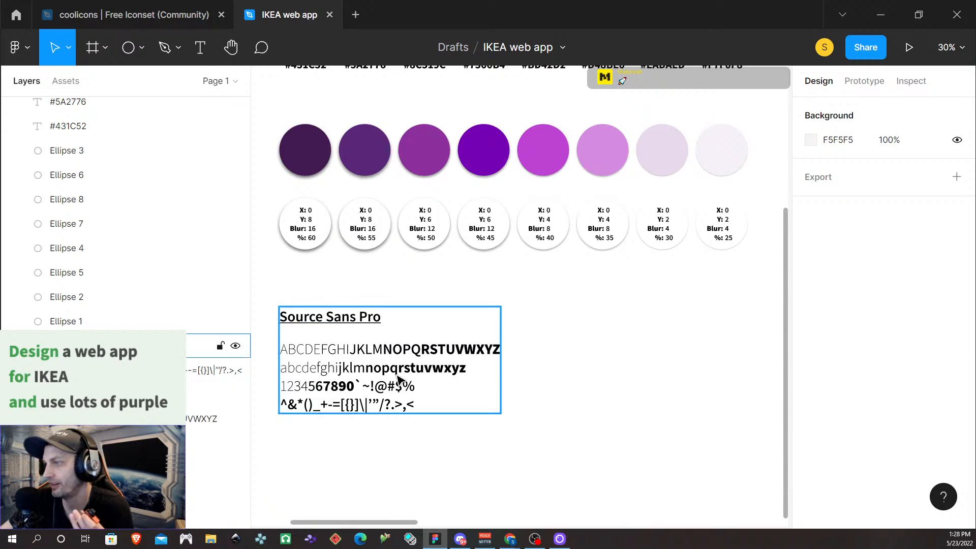
# Step: Examine the wavy purple IKEA badge and the vintage IKEA logo in the Design System frame
pyautogui.scroll(5, 479, 255)
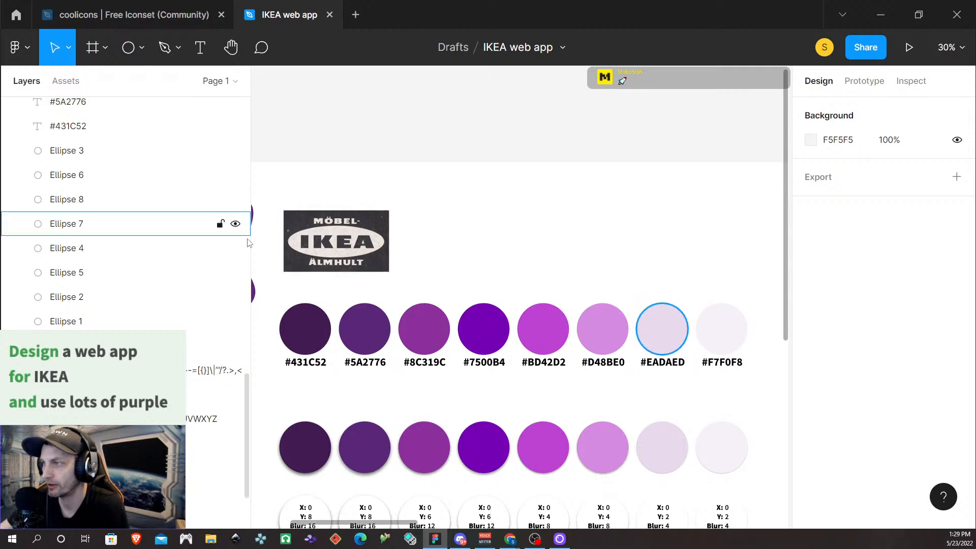
pyautogui.keyDown('ctrl'); pyautogui.scroll(2, 344, 261); pyautogui.keyUp('ctrl')
pyautogui.keyDown('ctrl'); pyautogui.scroll(-6, 344, 269); pyautogui.keyUp('ctrl')
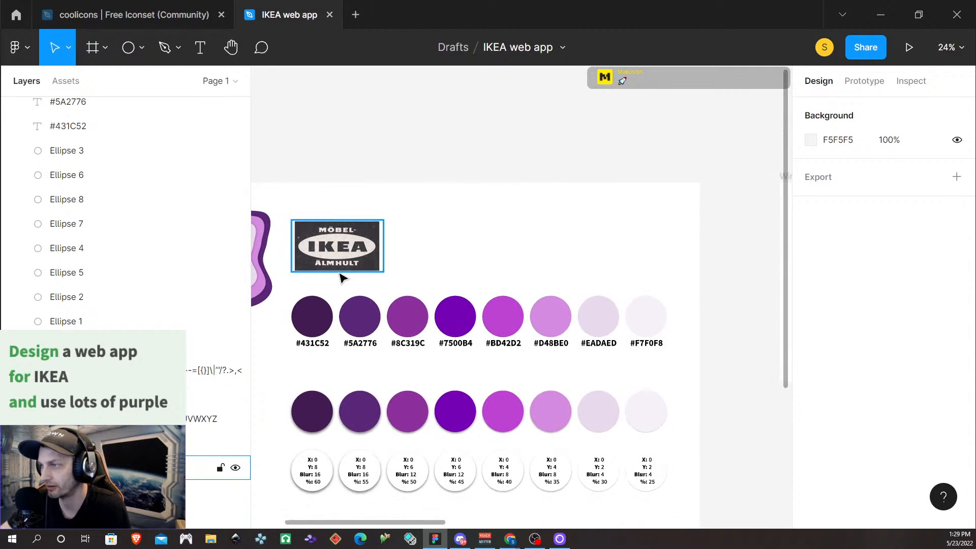
pyautogui.keyDown('ctrl'); pyautogui.scroll(5, 344, 280); pyautogui.keyUp('ctrl')
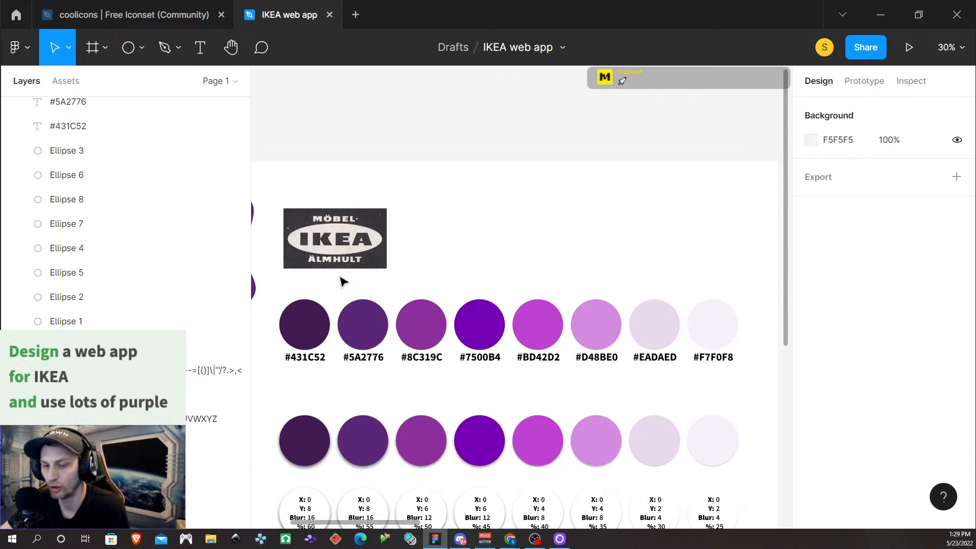
pyautogui.hscroll(-5, 341, 281)
pyautogui.hscroll(1, 502, 265)
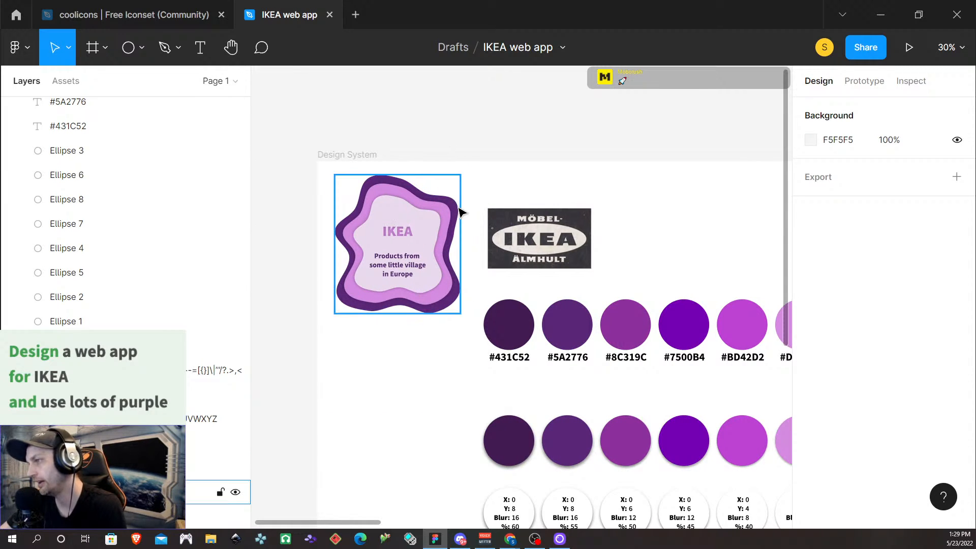
pyautogui.keyDown('ctrl'); pyautogui.scroll(2, 421, 224); pyautogui.keyUp('ctrl')
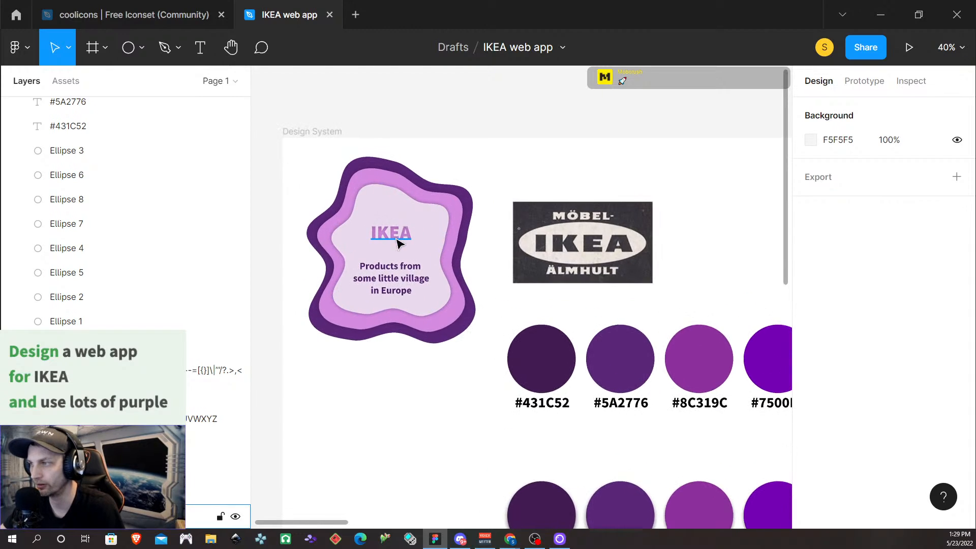
# Step: Inspect the IKEA title and tagline on the wavy badge up close, along with the lighter purple swatches in the Design System frame
pyautogui.keyDown('ctrl'); pyautogui.scroll(5, 398, 239); pyautogui.keyUp('ctrl')
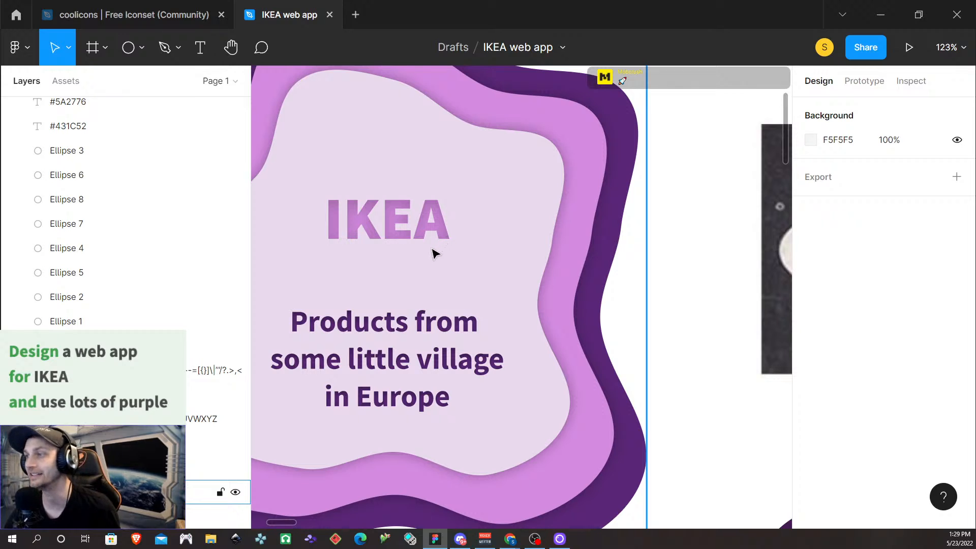
pyautogui.scroll(-3, 434, 243)
pyautogui.scroll(-1, 435, 246)
pyautogui.hscroll(-3, 435, 250)
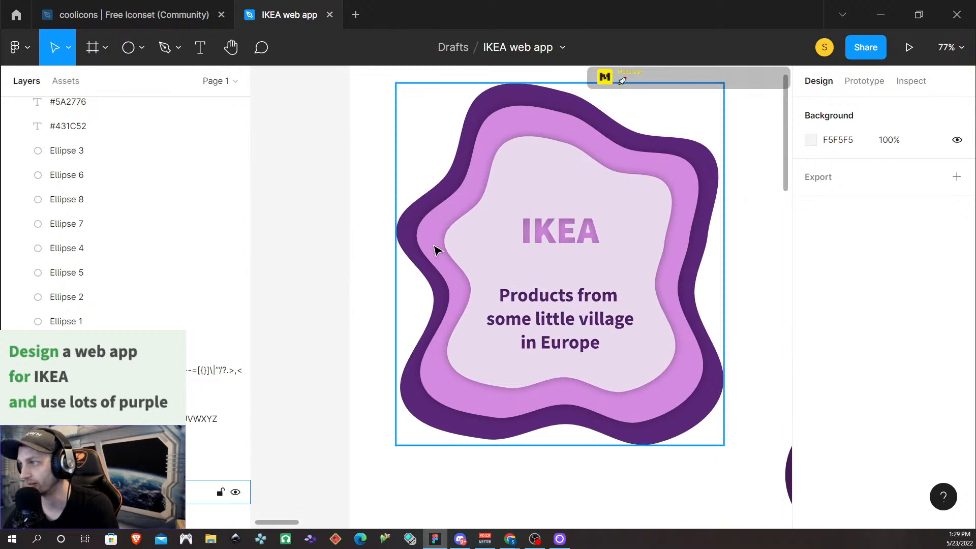
pyautogui.hscroll(8, 440, 257)
pyautogui.hscroll(10, 431, 274)
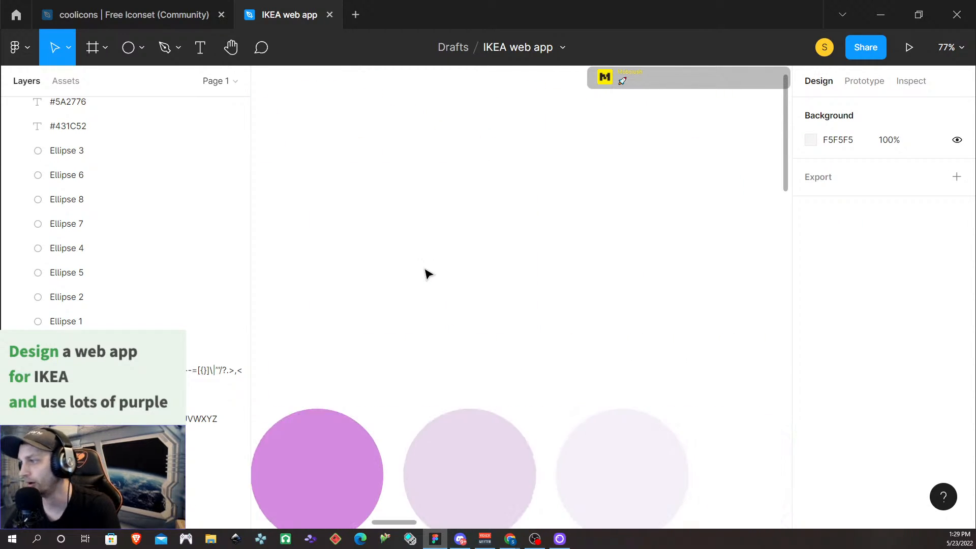
# Step: Review the wireframes in order, from Wireframe 1's grey placeholder boxes through Wireframe 2's purple color strip to Wireframe 3's prize layout
pyautogui.scroll(-4, 432, 273)
pyautogui.scroll(-2, 433, 272)
pyautogui.hscroll(8, 434, 273)
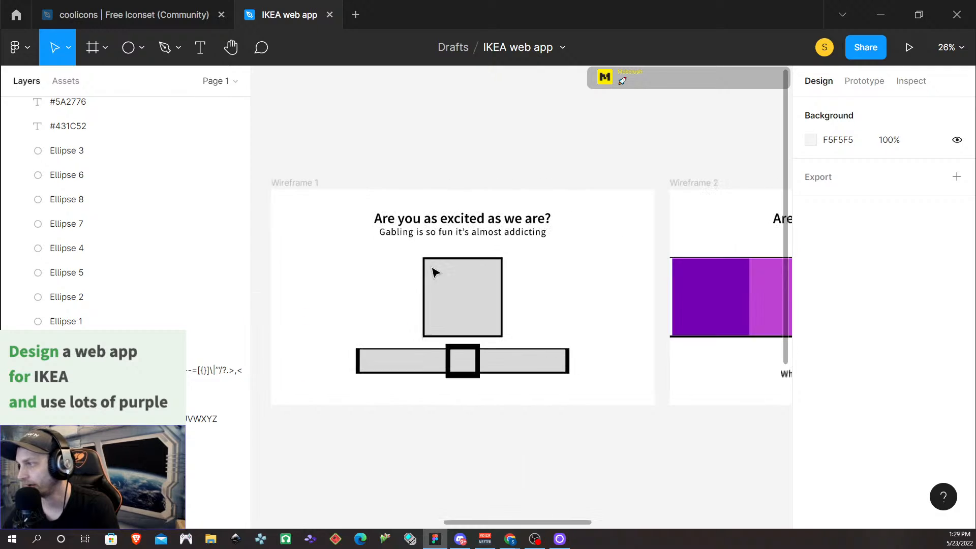
pyautogui.scroll(5, 436, 272)
pyautogui.scroll(-1, 483, 377)
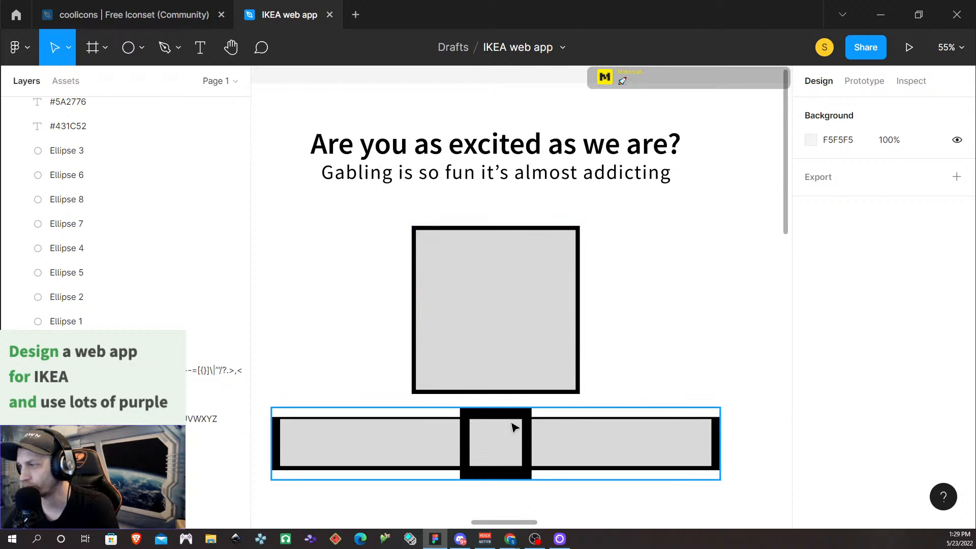
pyautogui.scroll(-6, 542, 288)
pyautogui.scroll(6, 536, 297)
pyautogui.scroll(-3, 534, 264)
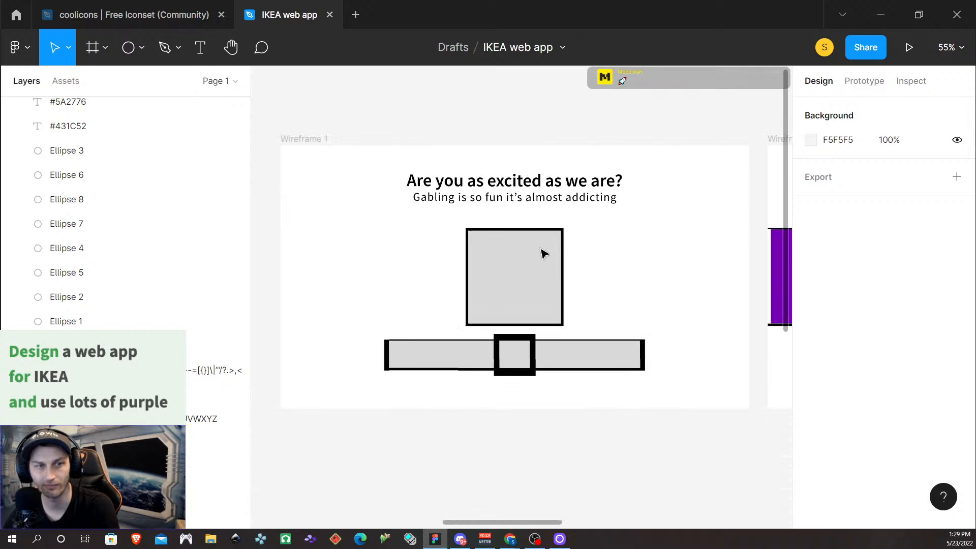
pyautogui.scroll(1, 537, 256)
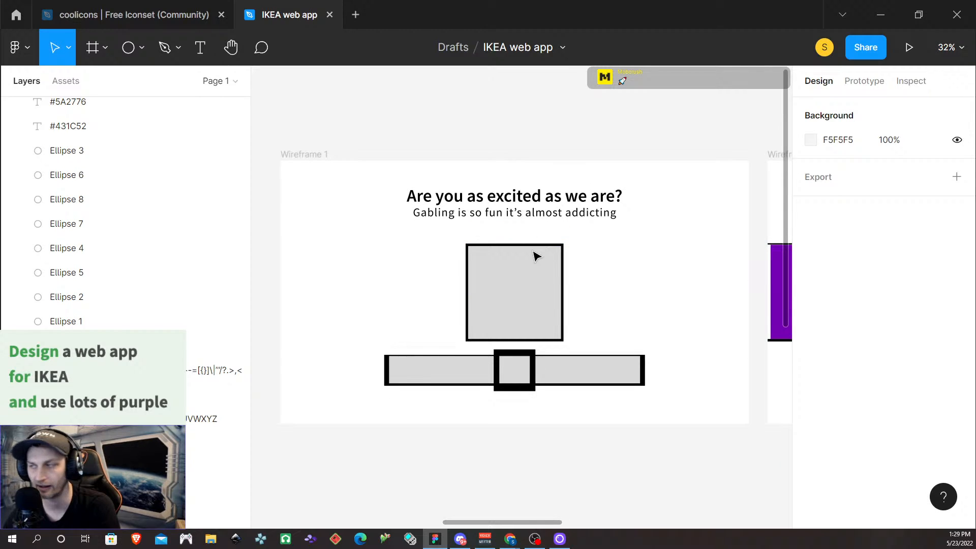
pyautogui.hscroll(8, 536, 256)
pyautogui.hscroll(4, 537, 256)
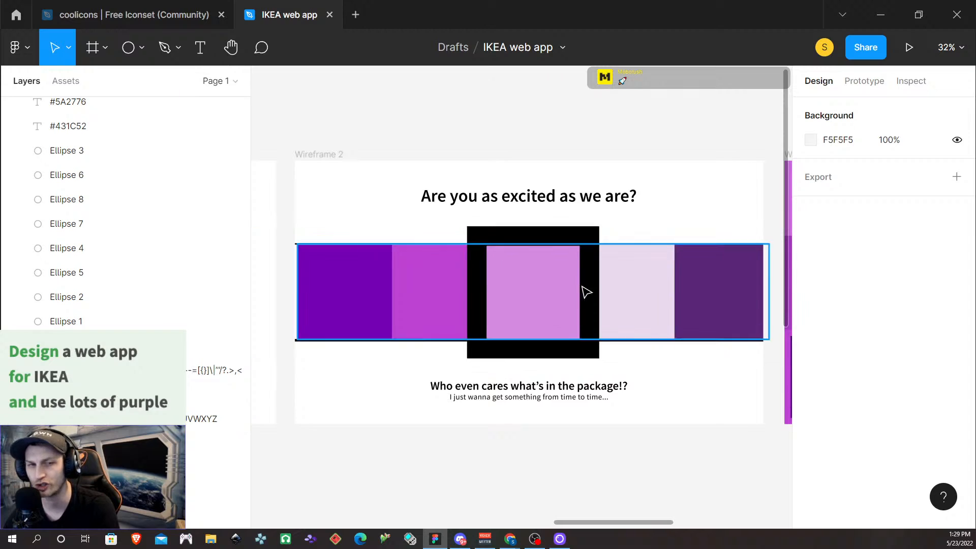
pyautogui.hscroll(15, 476, 272)
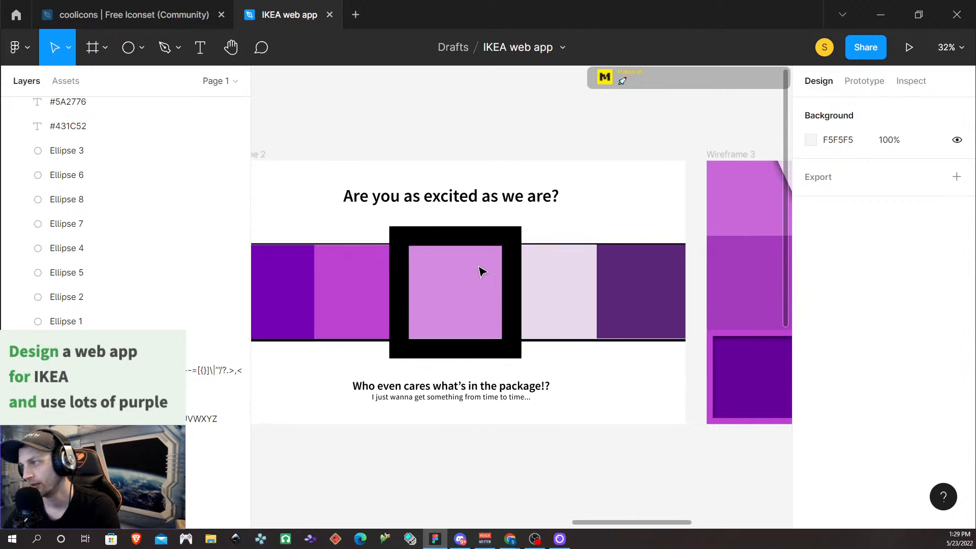
pyautogui.hscroll(16, 468, 272)
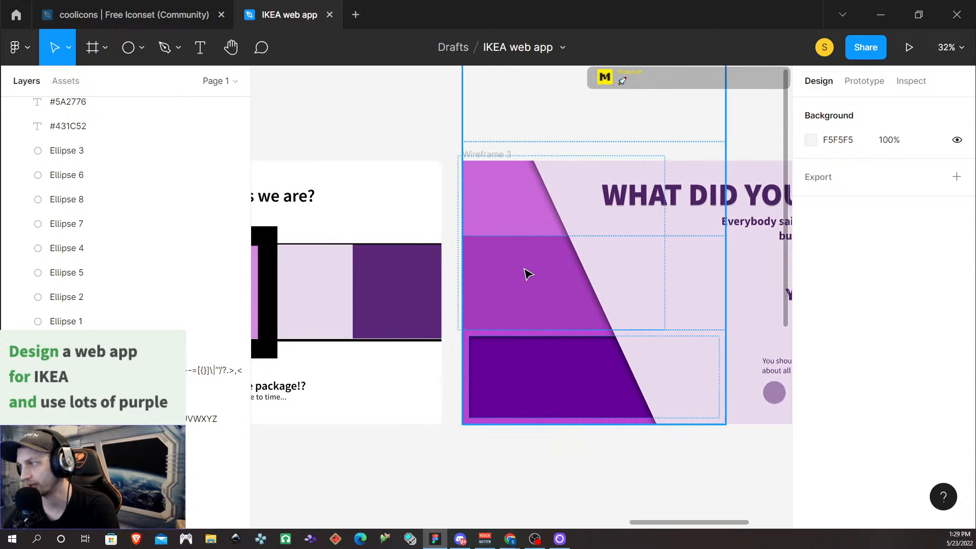